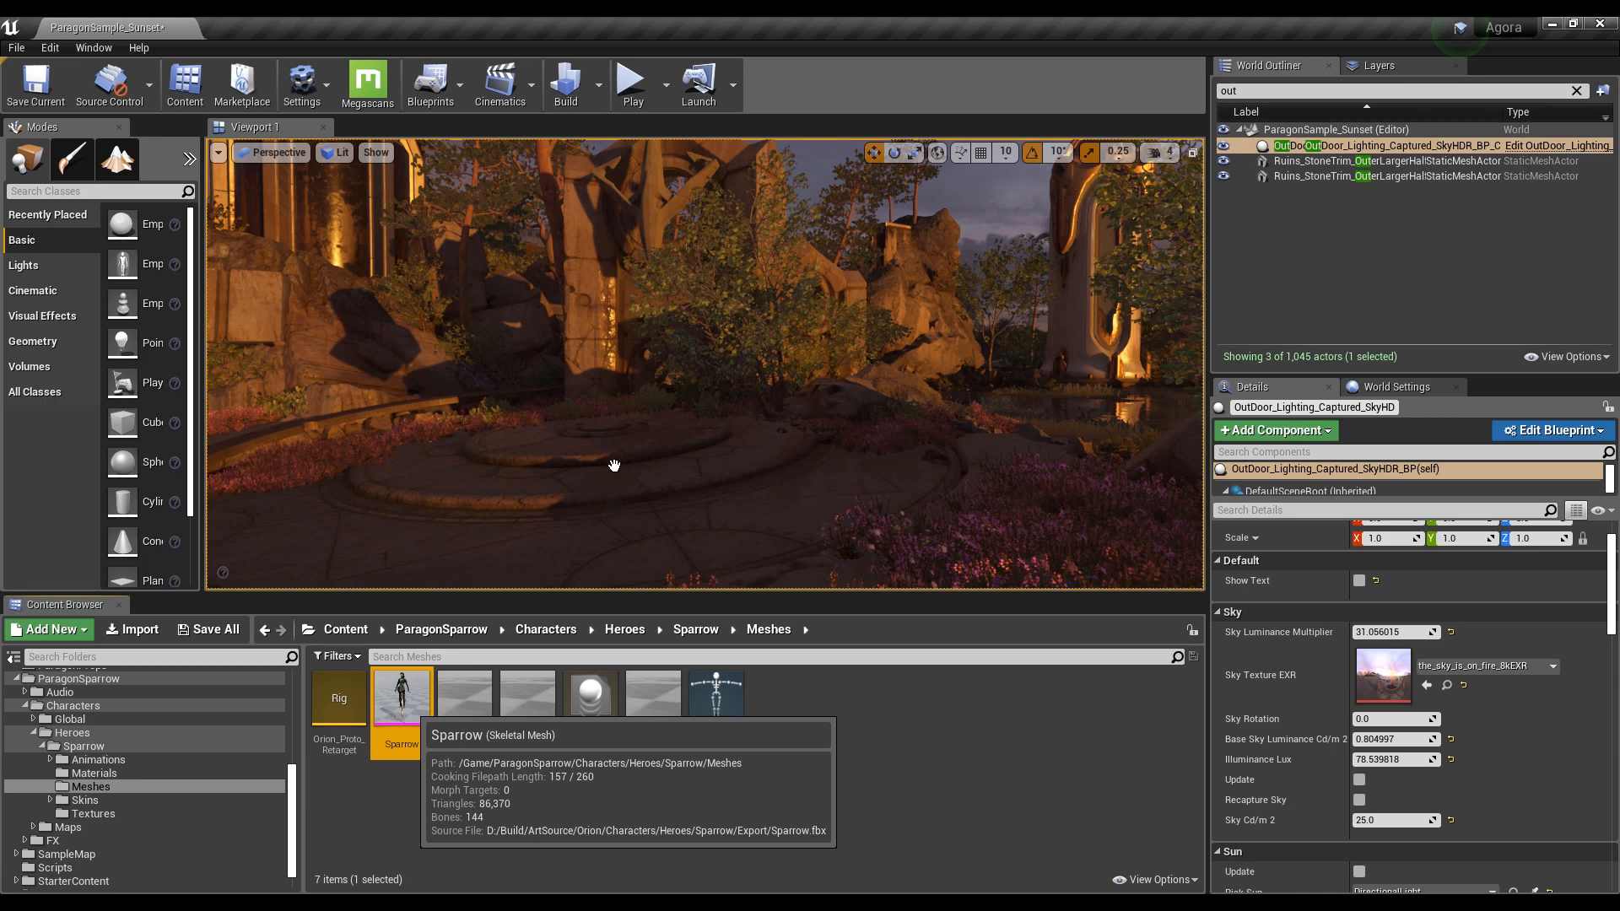
Place the Sparrow skeletal mesh on the stone platform and view the character up close in the sunset scene
drag(614, 466, 597, 459)
right_drag(598, 458, 566, 449)
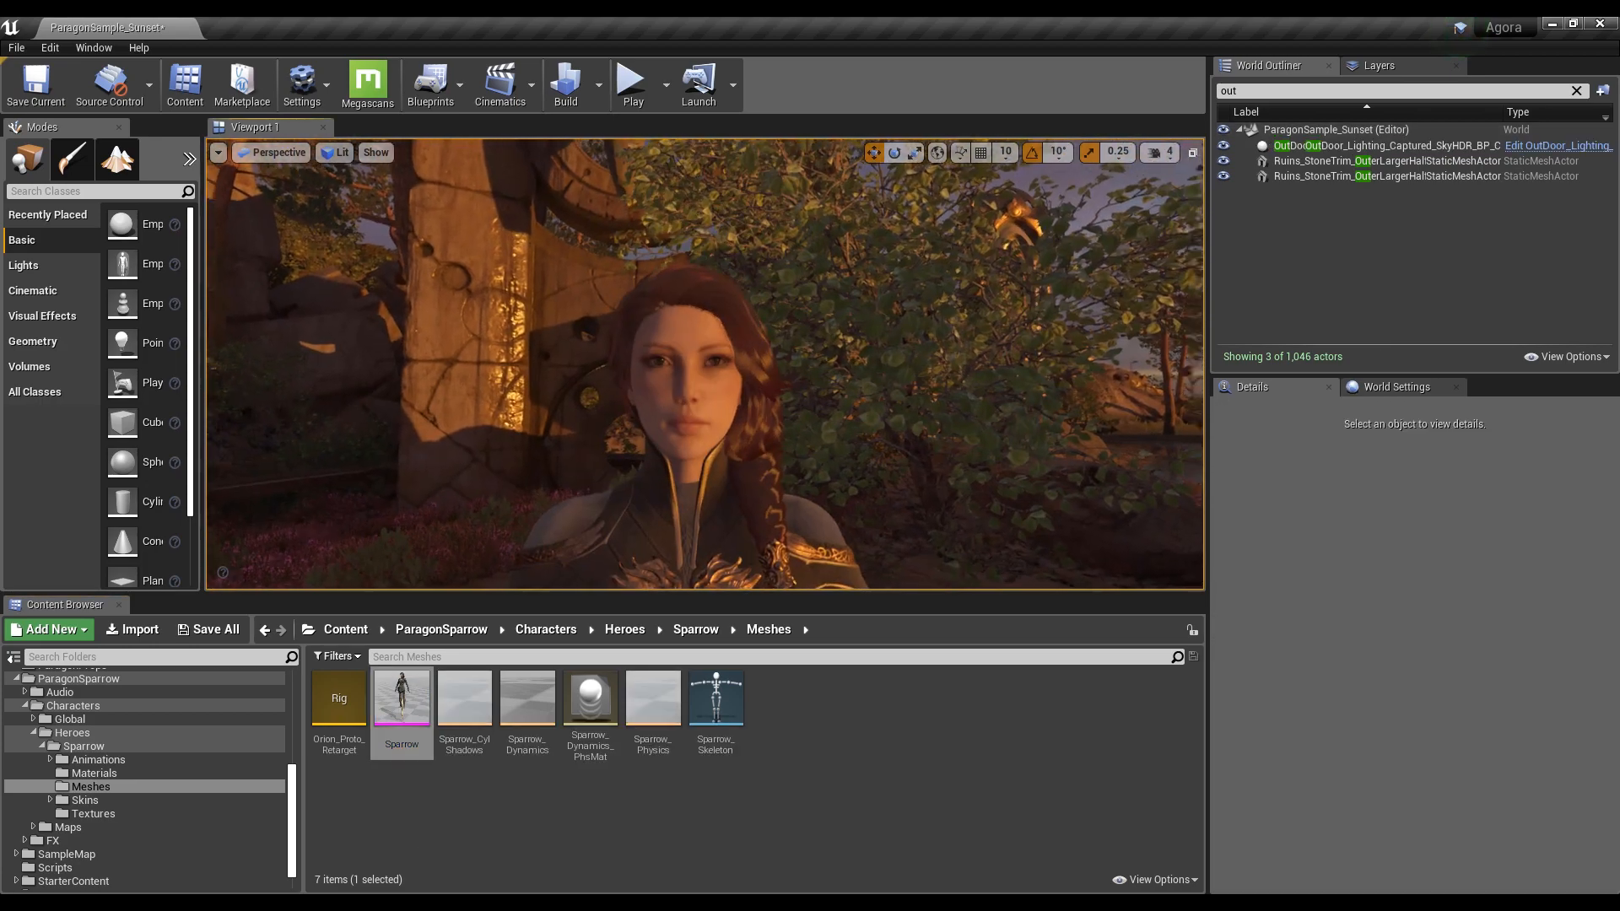
click(709, 393)
right_drag(650, 442, 703, 373)
key(Escape)
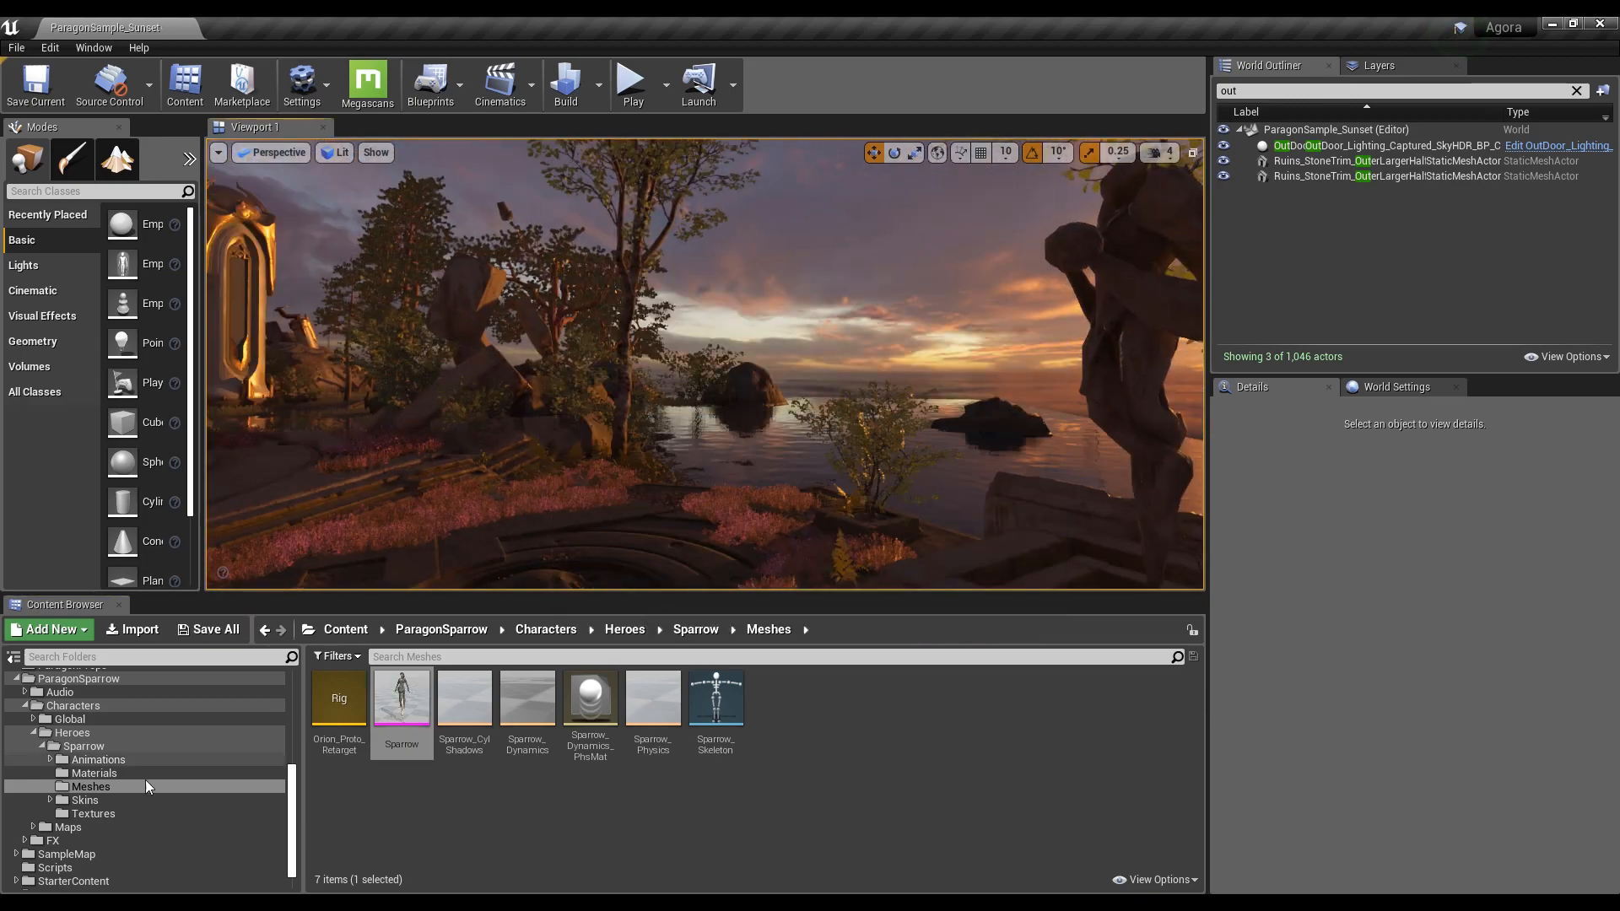
scroll(101, 769, down, 2)
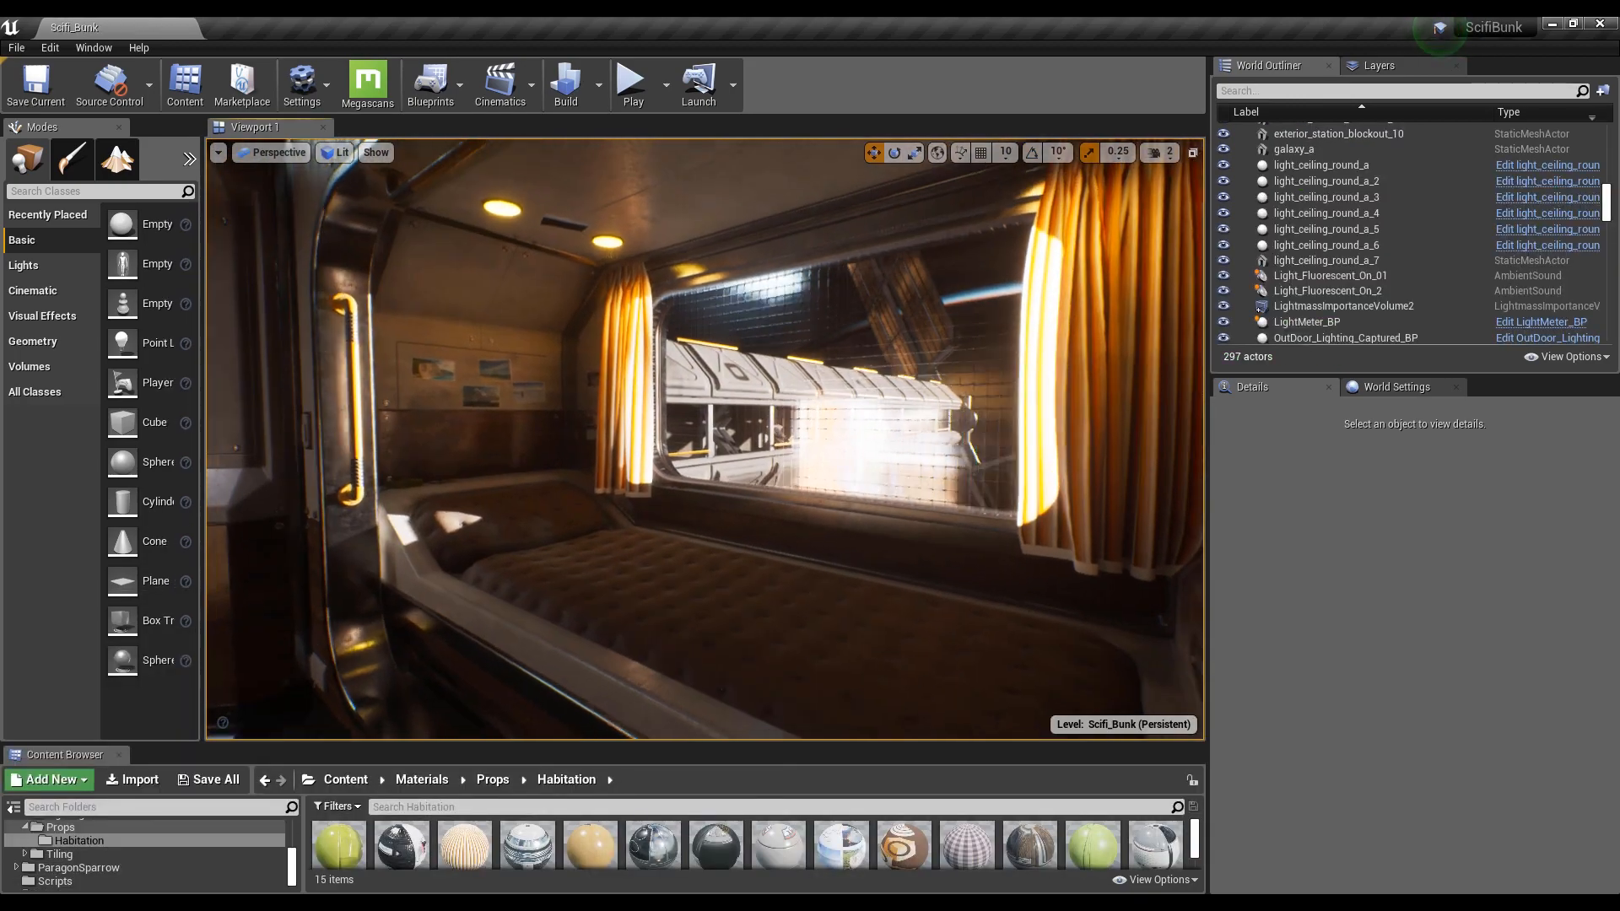
mouse_move(706, 439)
right_down()
mouse_move(1157, 448)
mouse_move(591, 439)
mouse_move(692, 438)
right_up()
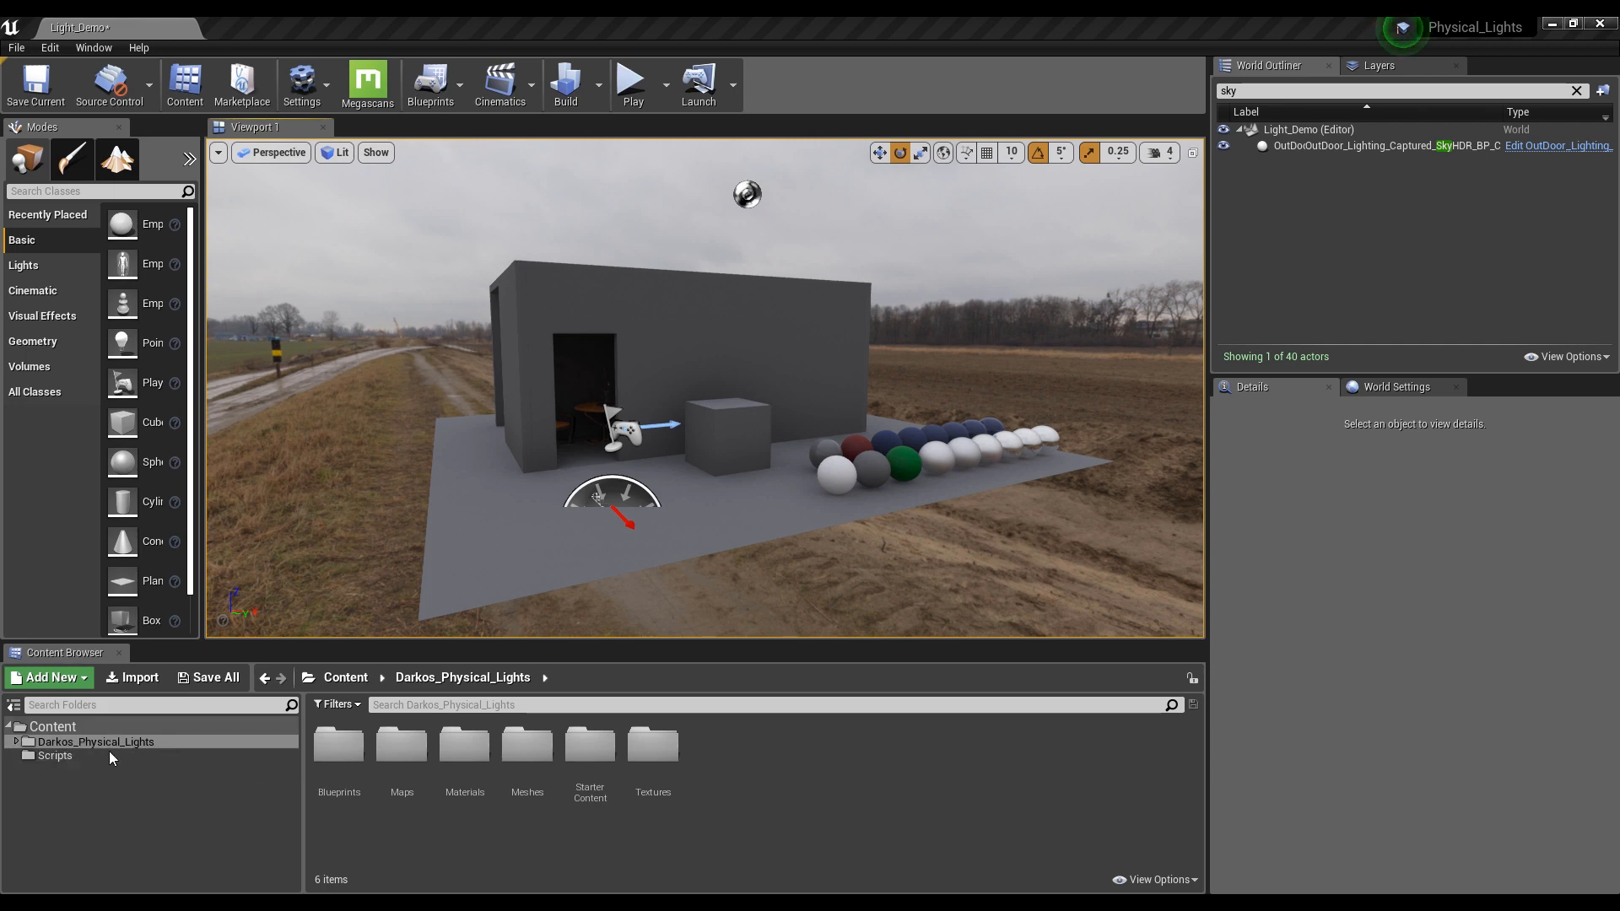
Browse the Character, LightMeter and Lights subfolders of the Blueprints folder in Darkos_Physical_Lights
click(16, 742)
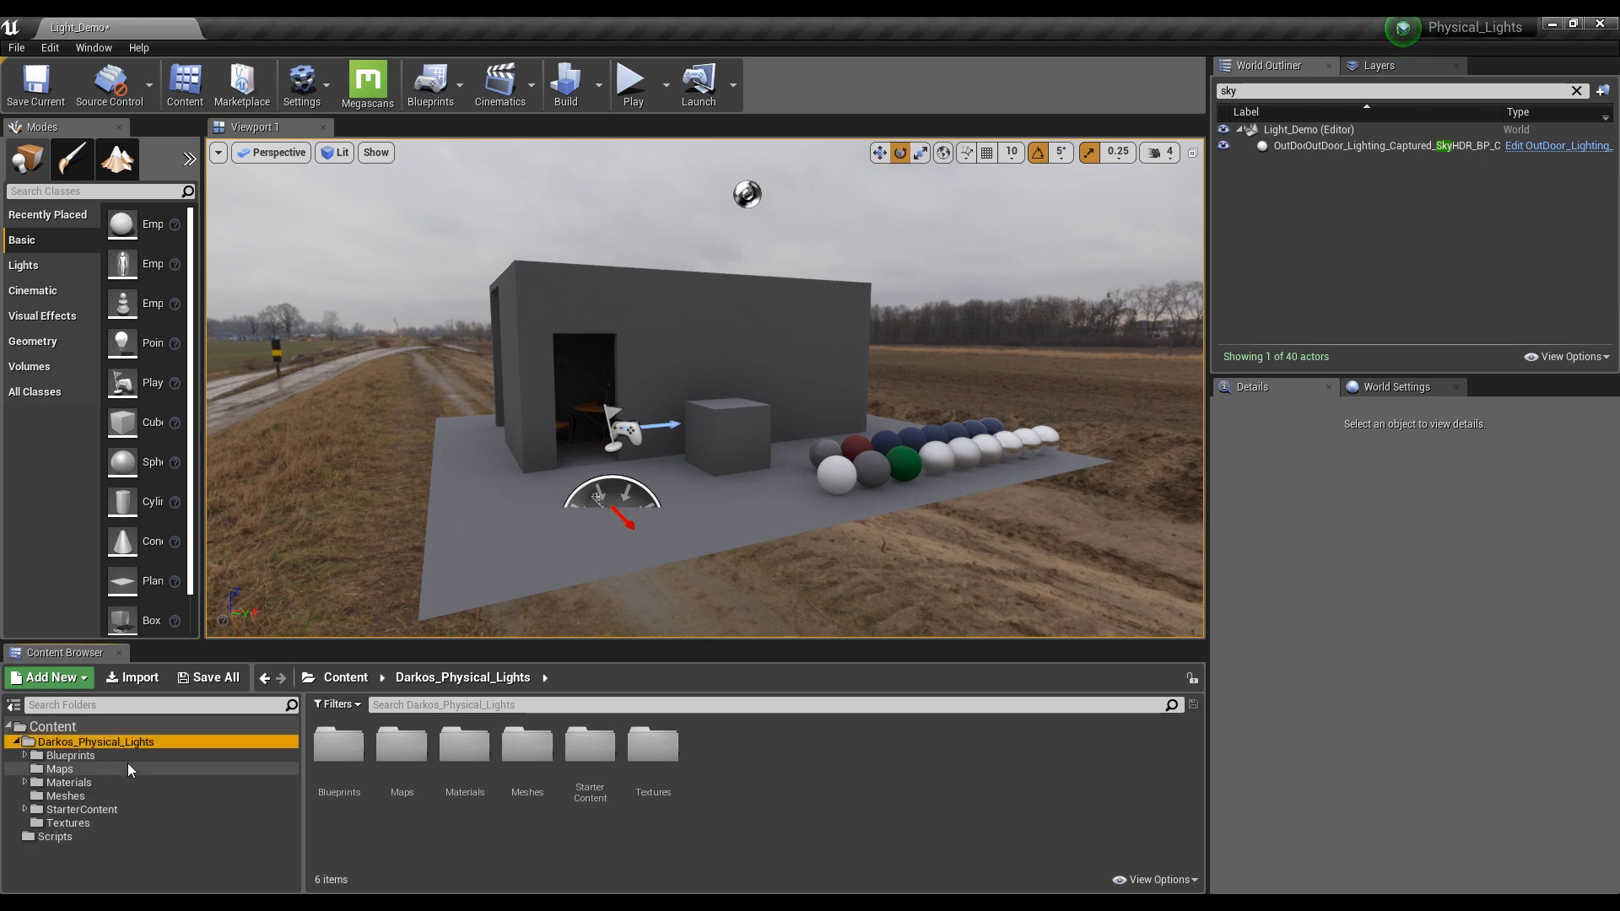
click(80, 756)
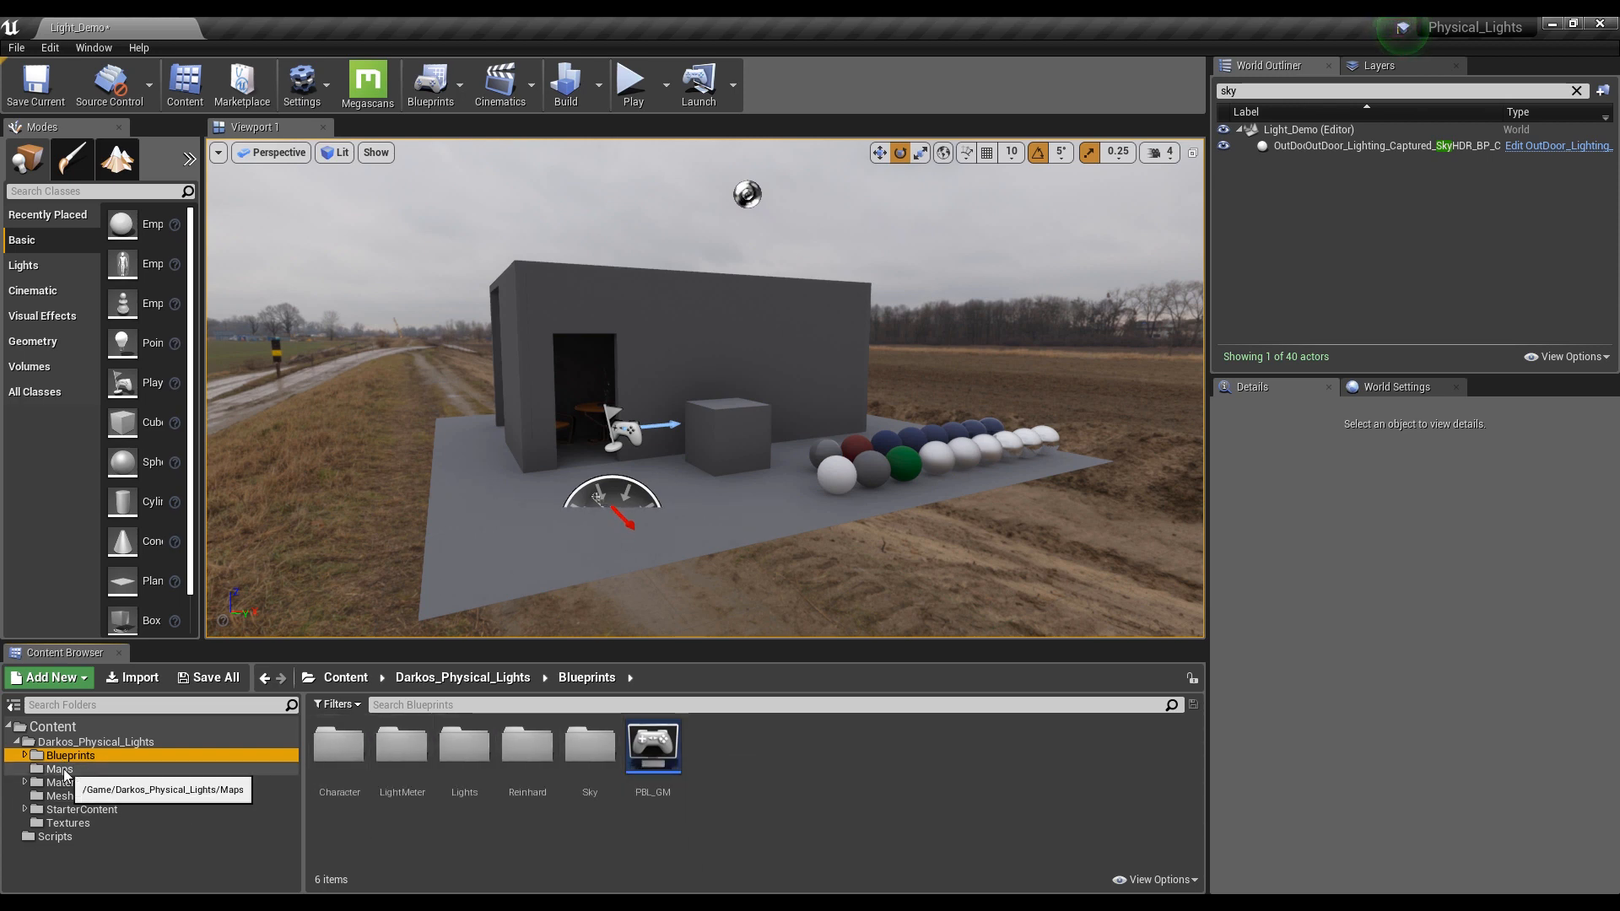
double_click(341, 754)
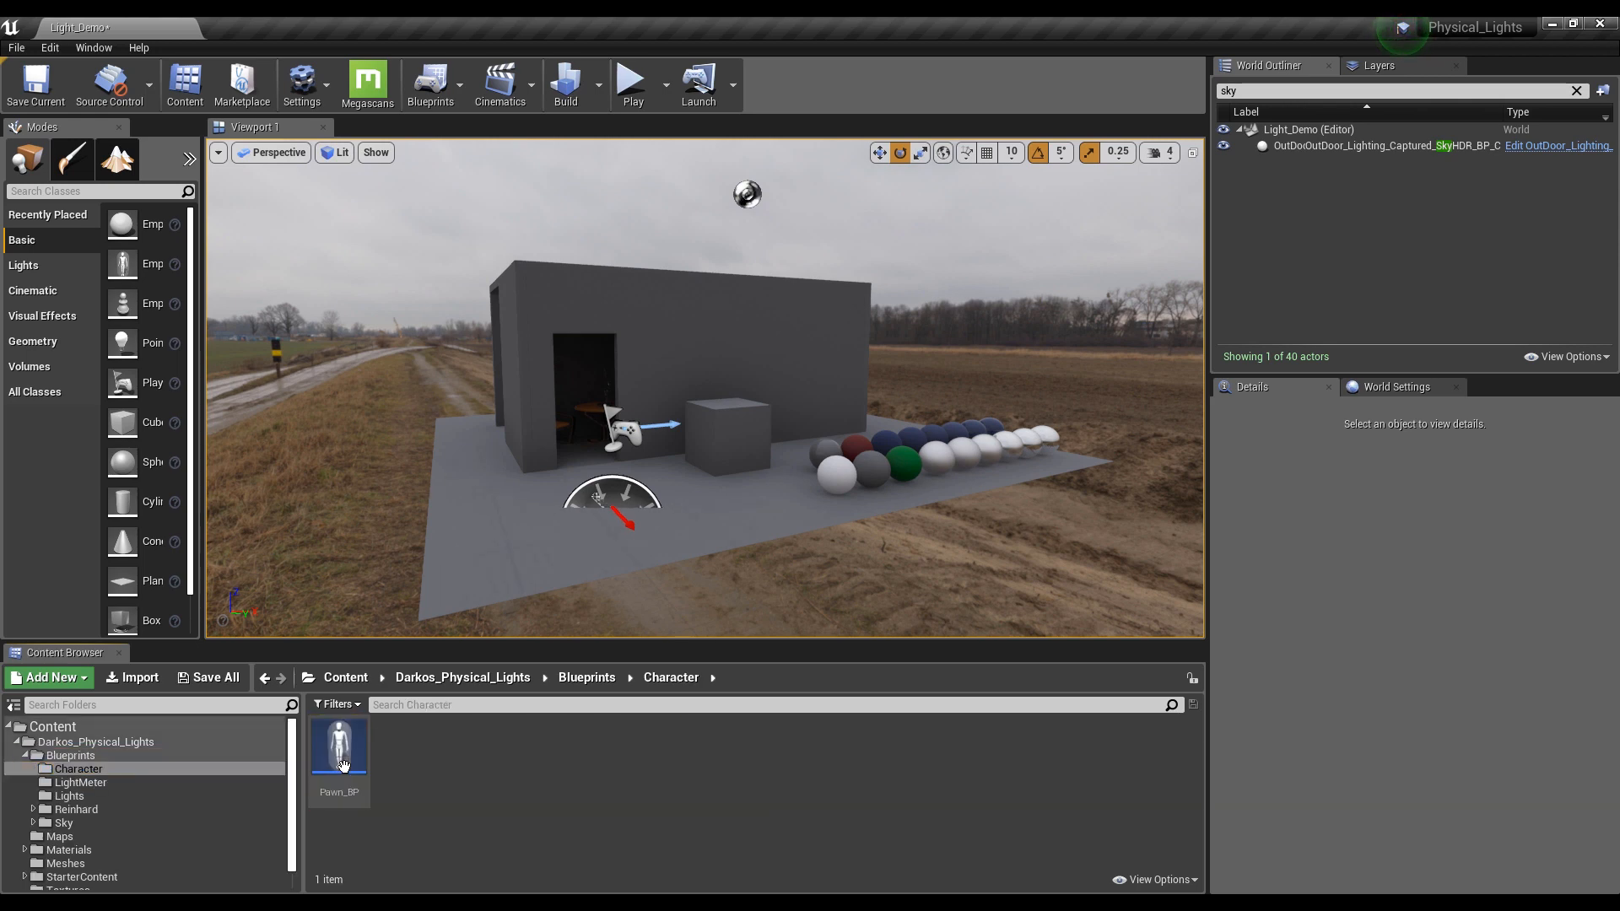
click(580, 682)
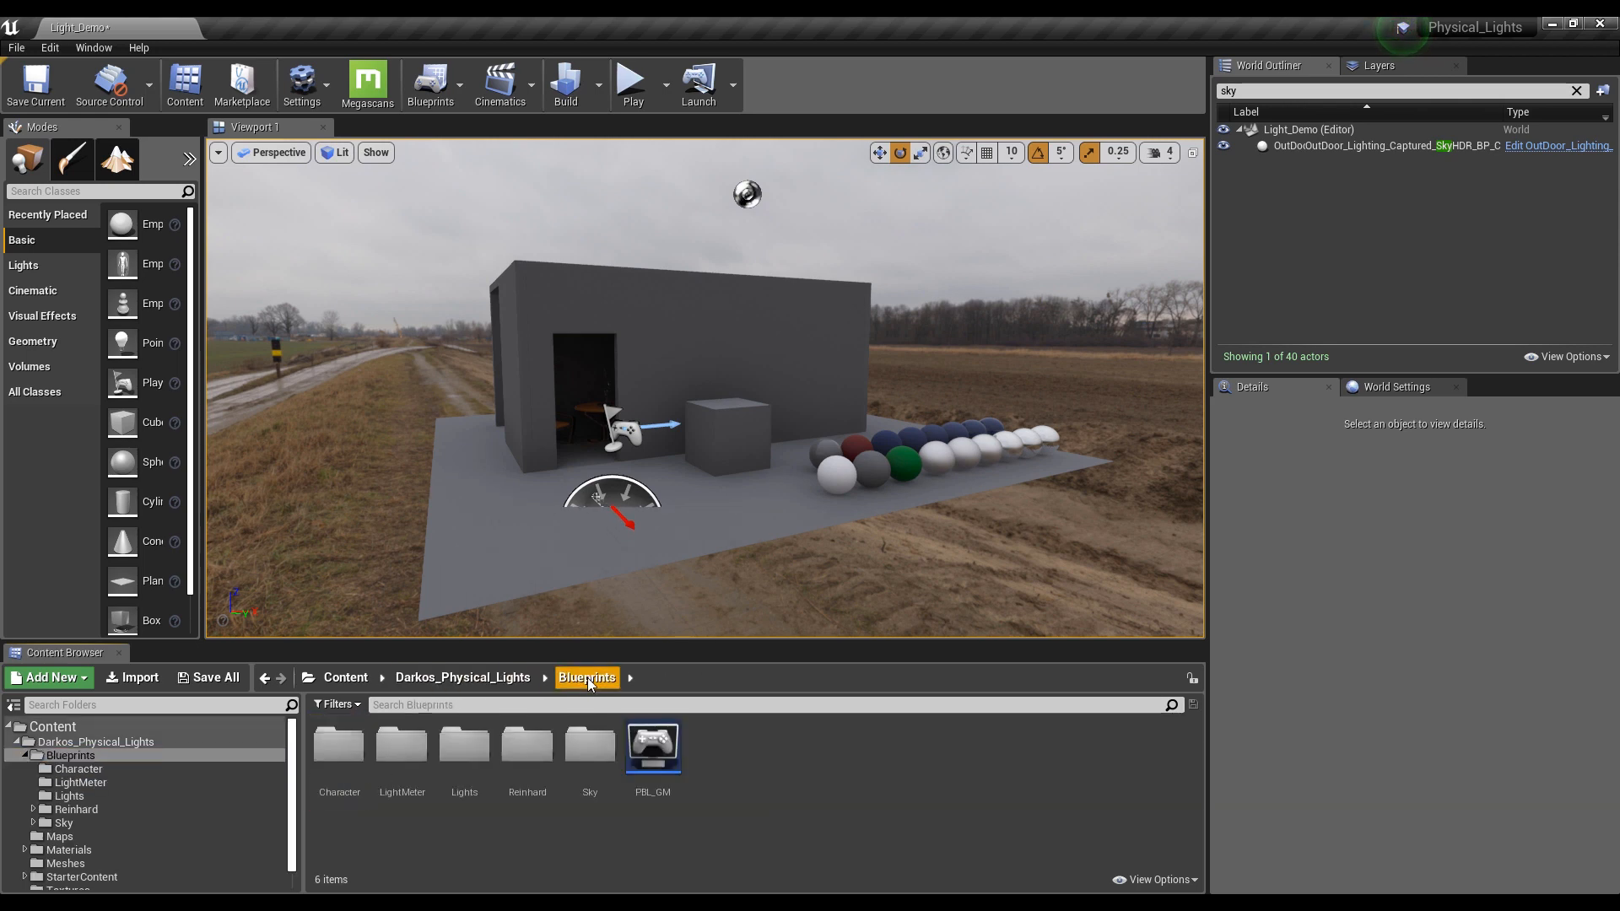
double_click(402, 747)
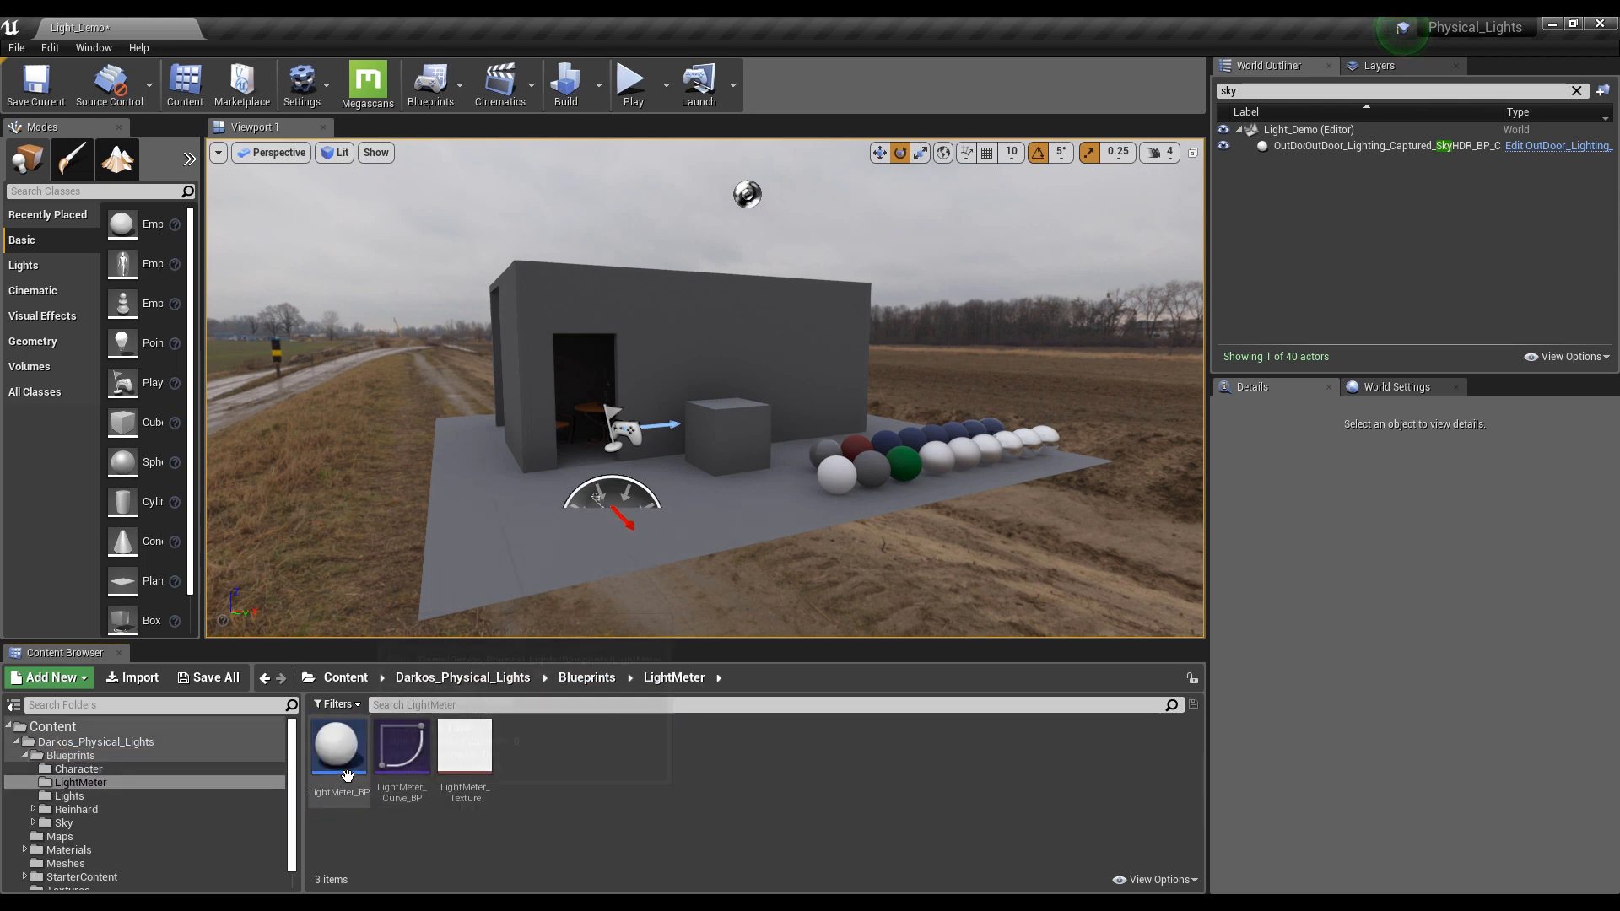
click(607, 679)
double_click(465, 747)
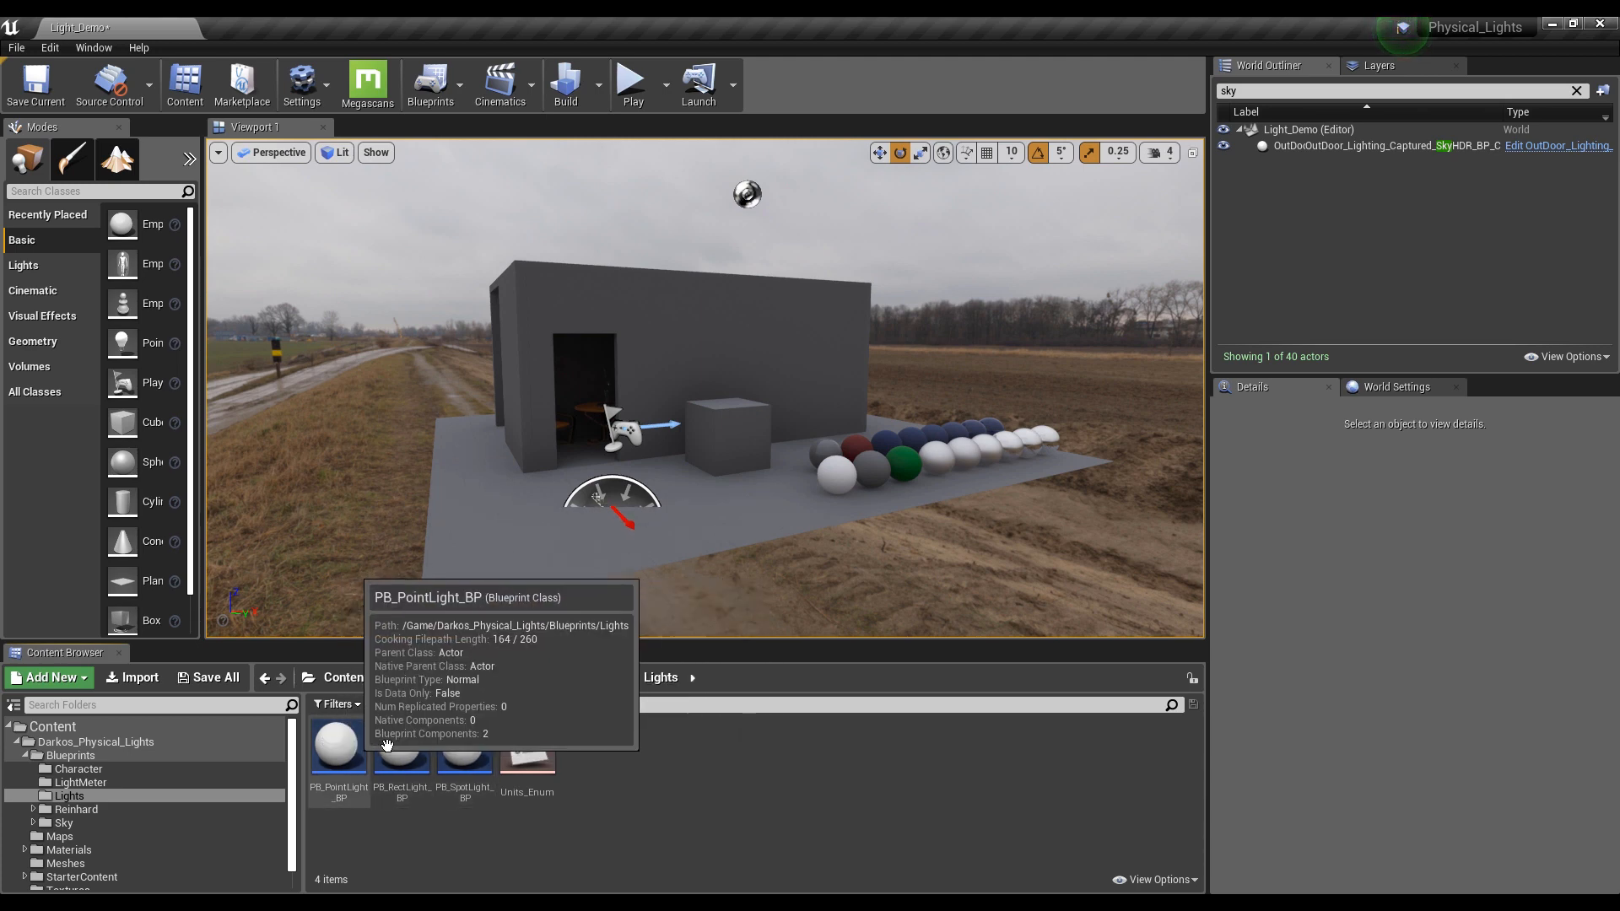
Examine the assets in the Reinhard and Sky blueprint folders
click(92, 810)
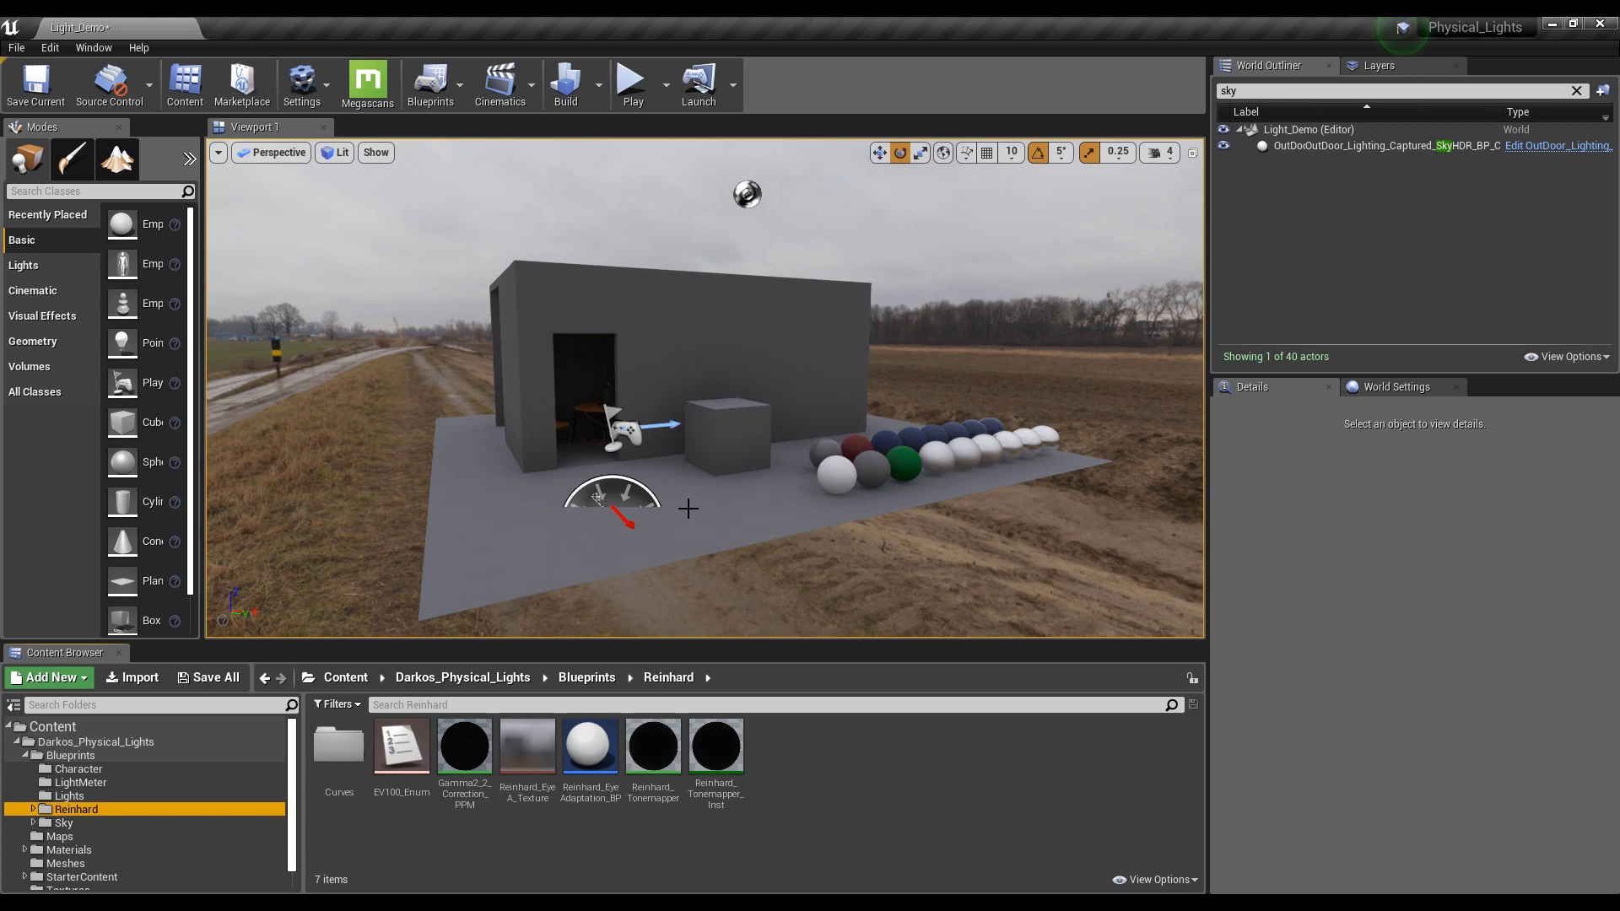
key(d)
right_drag(697, 517, 682, 519)
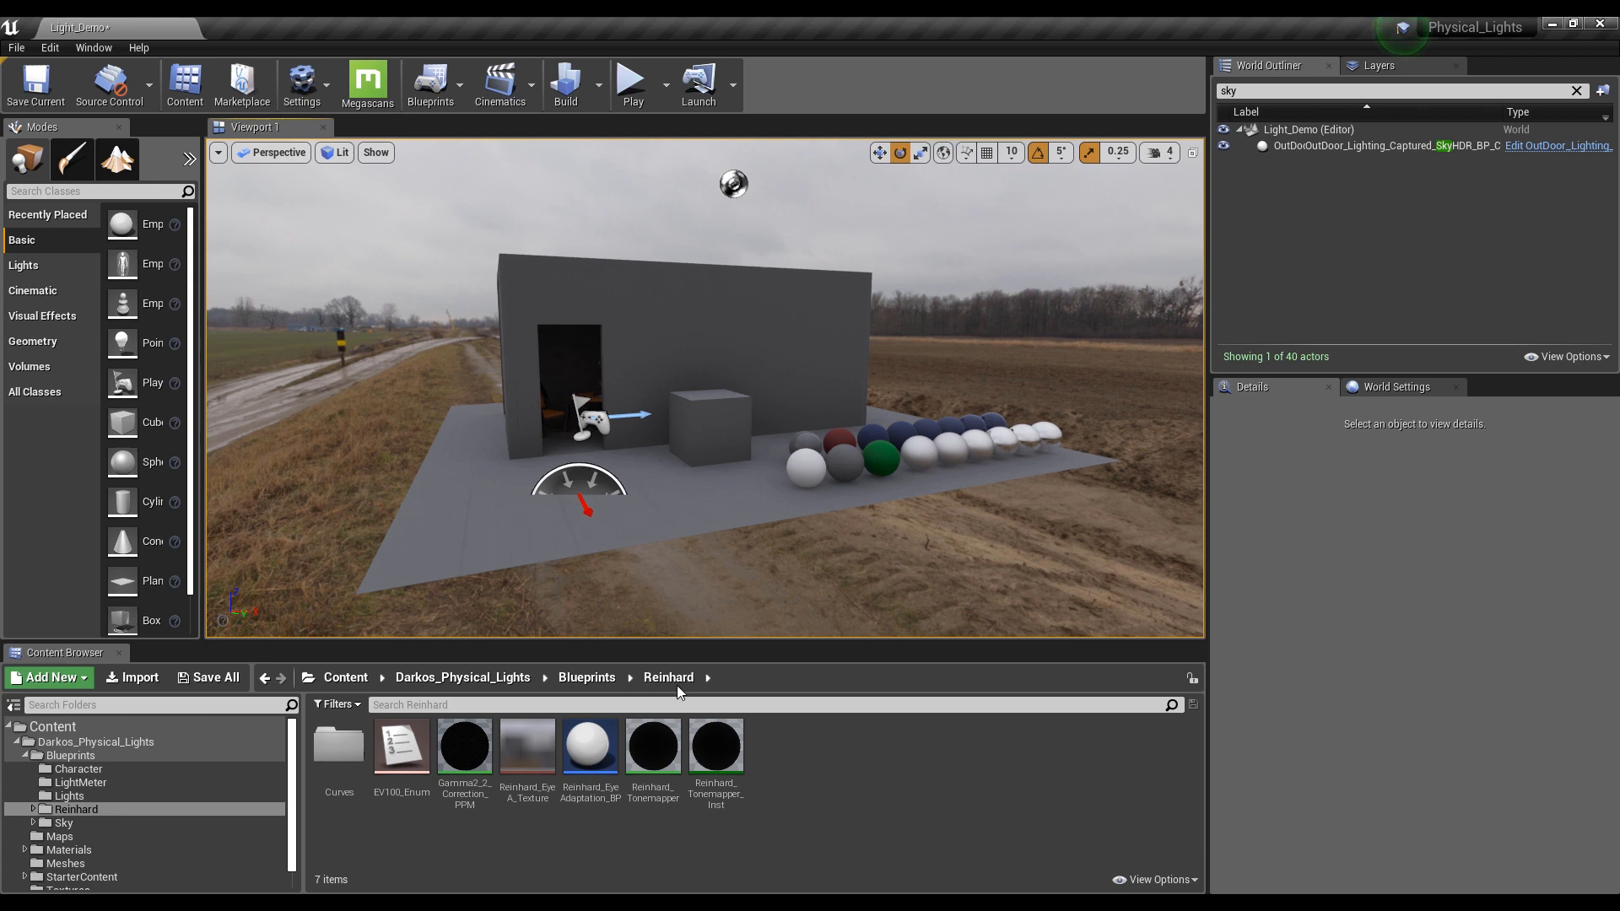
mouse_move(538, 785)
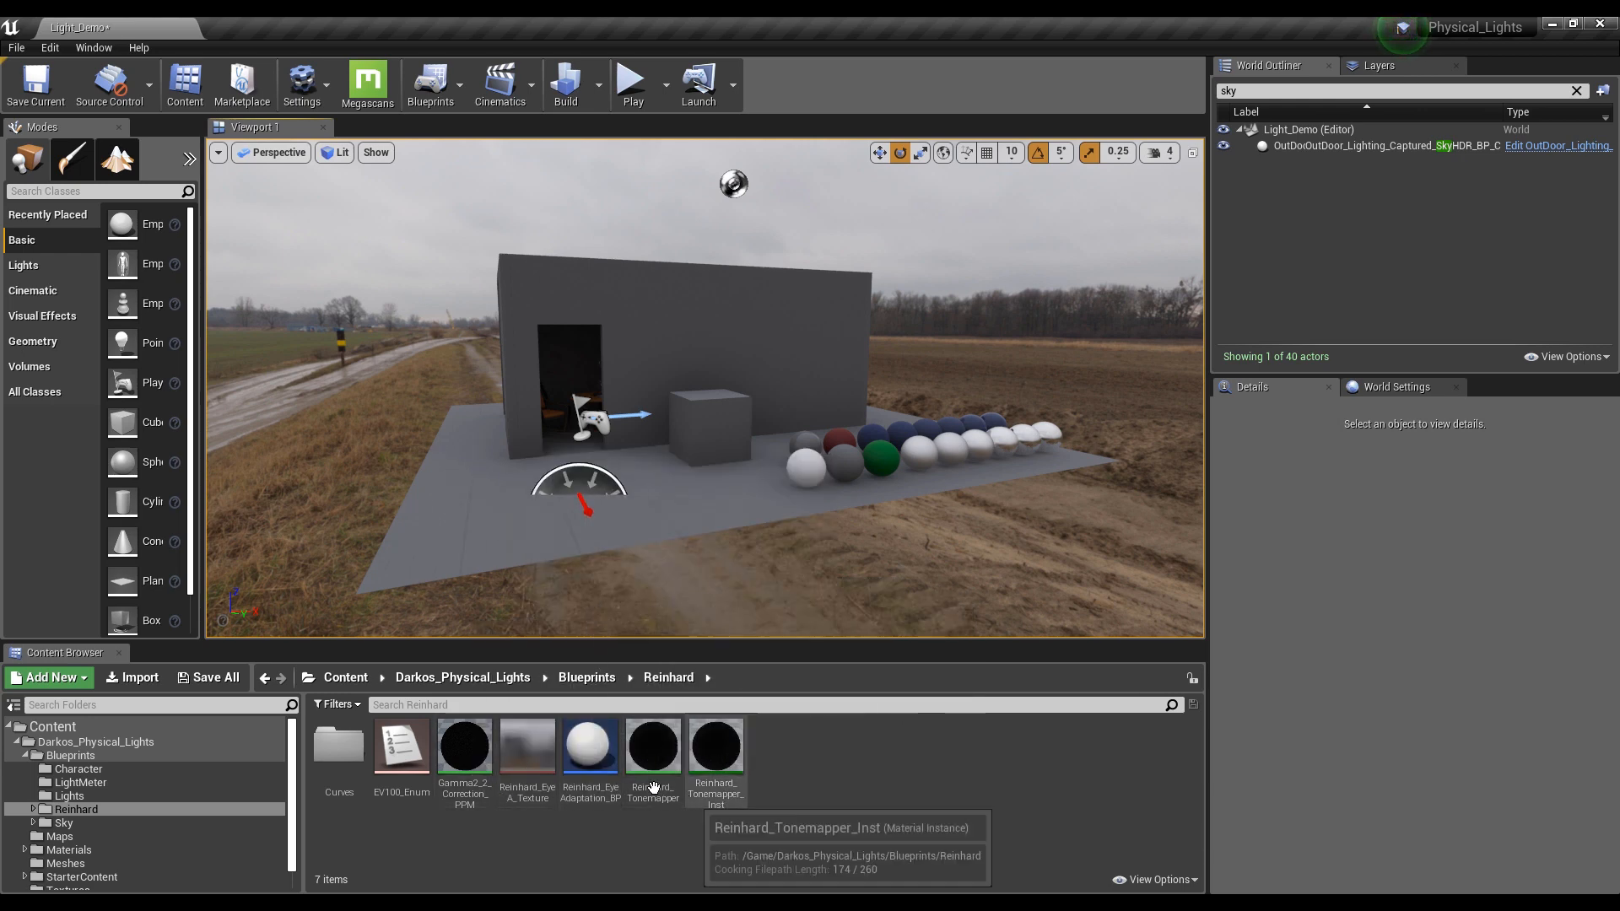
click(76, 822)
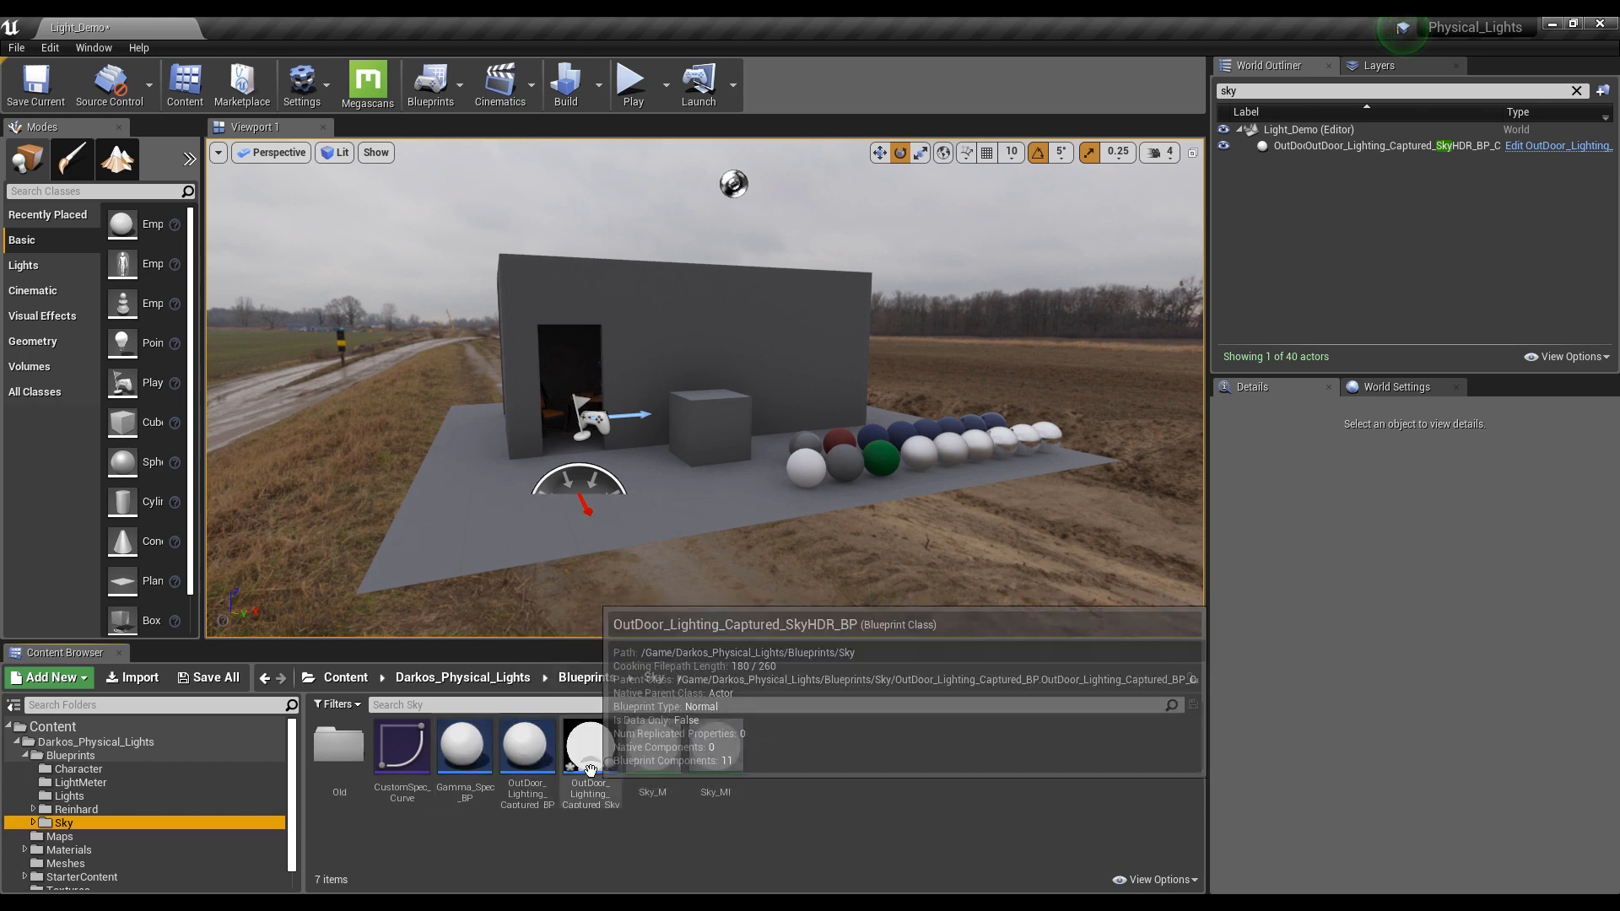
Look through the Maps, Materials, Meshes, StarterContent and Textures folders of Darkos_Physical_Lights
click(24, 756)
click(61, 770)
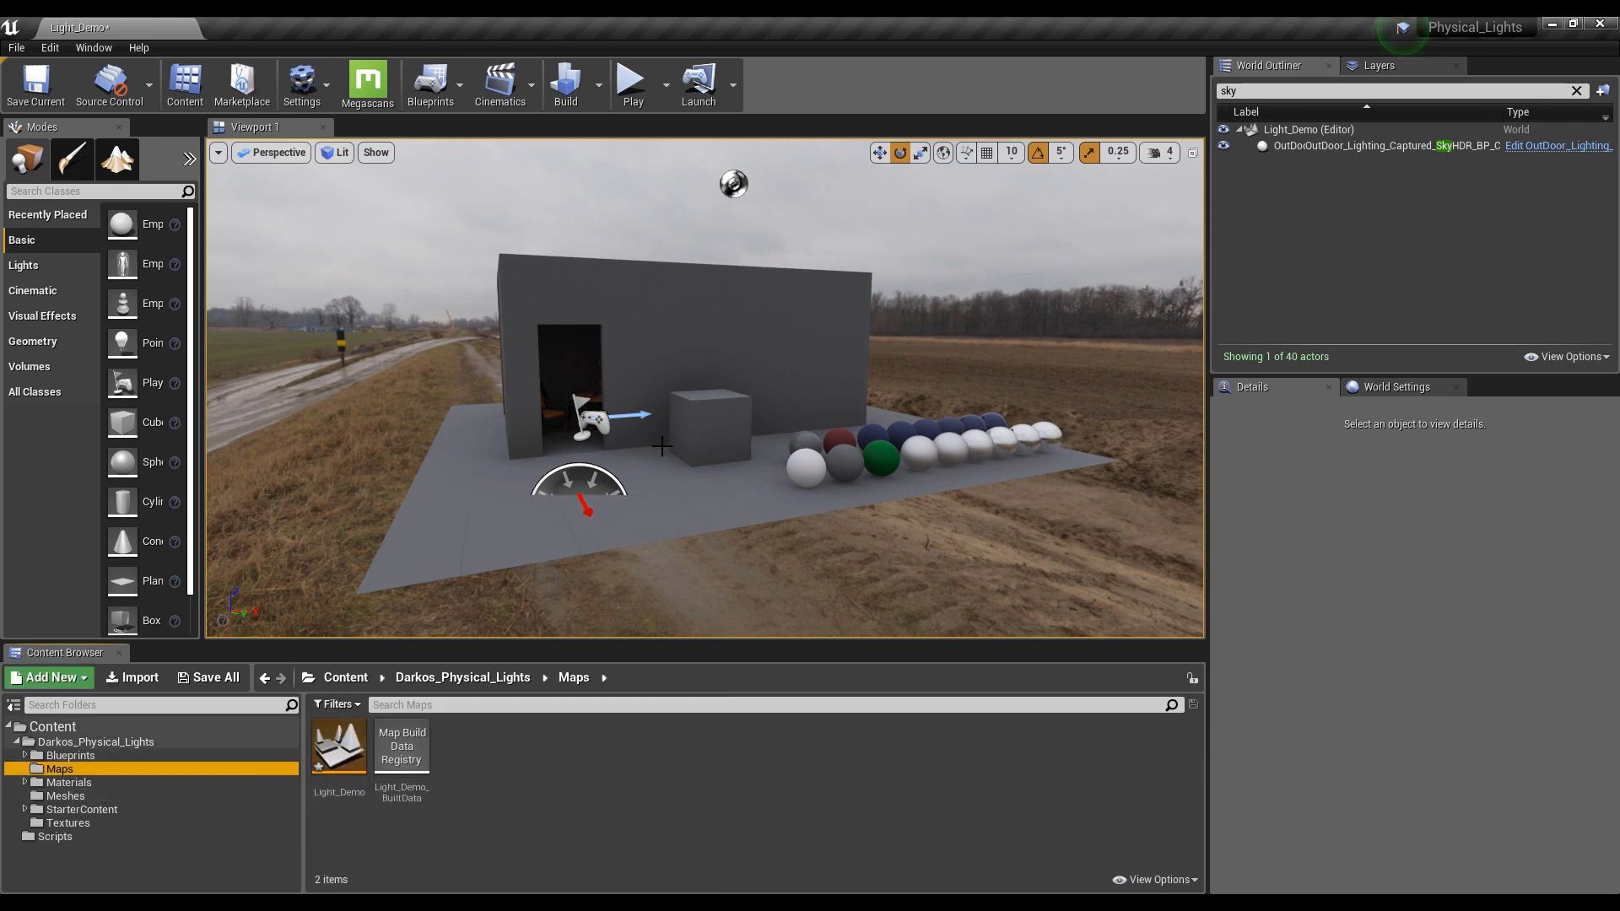
mouse_move(652, 448)
right_down()
mouse_move(682, 412)
mouse_move(669, 457)
right_up()
key(a)
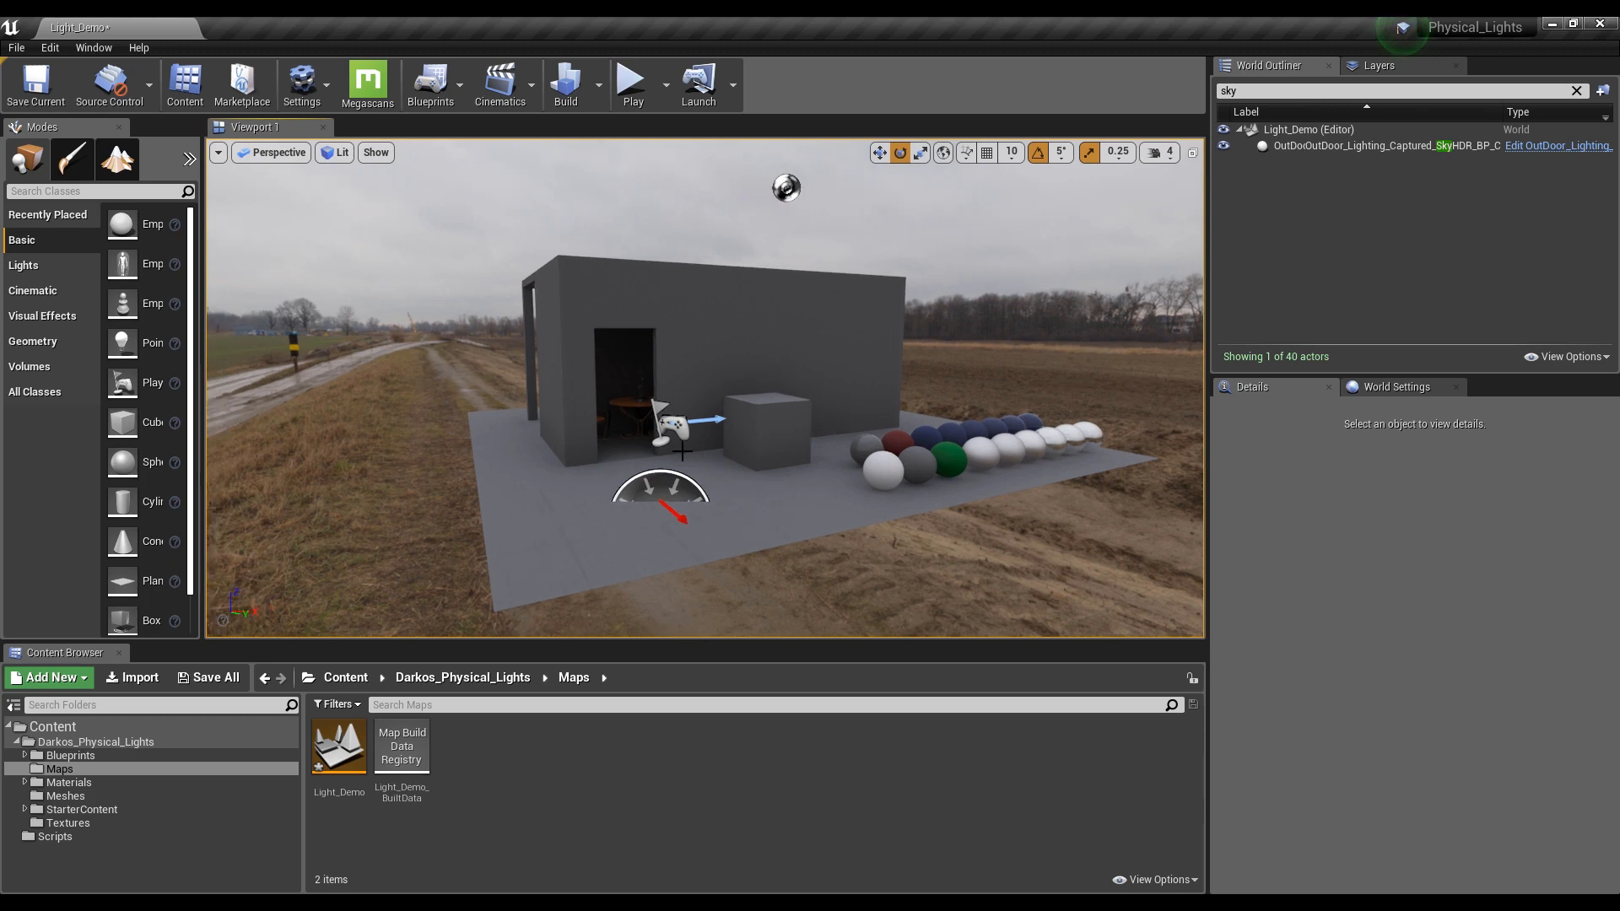
click(72, 784)
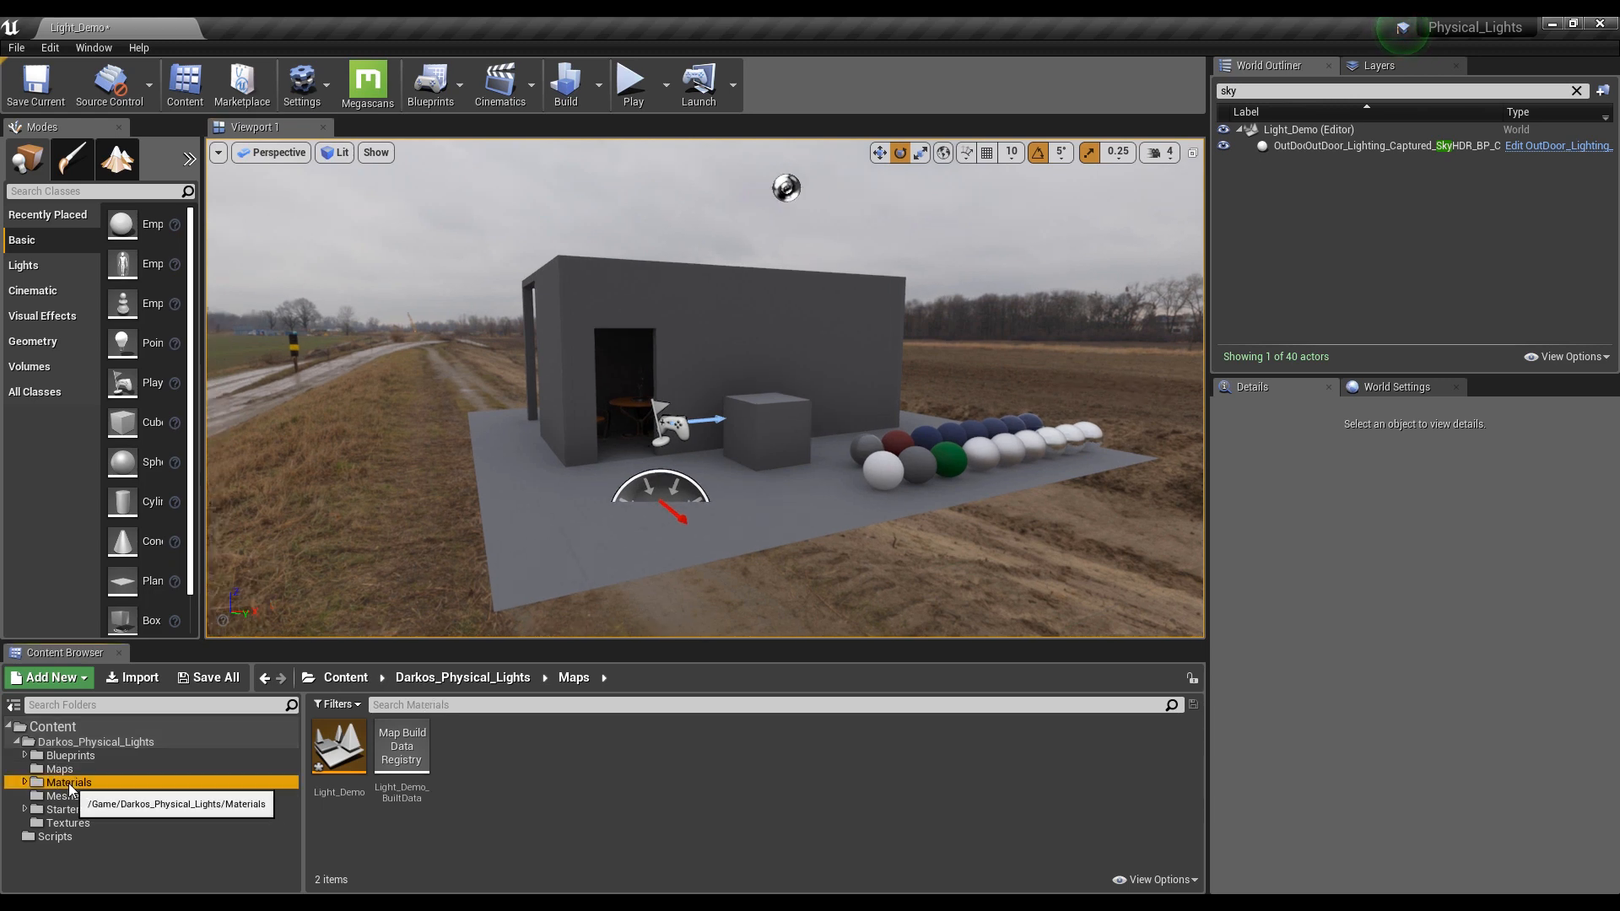
click(72, 798)
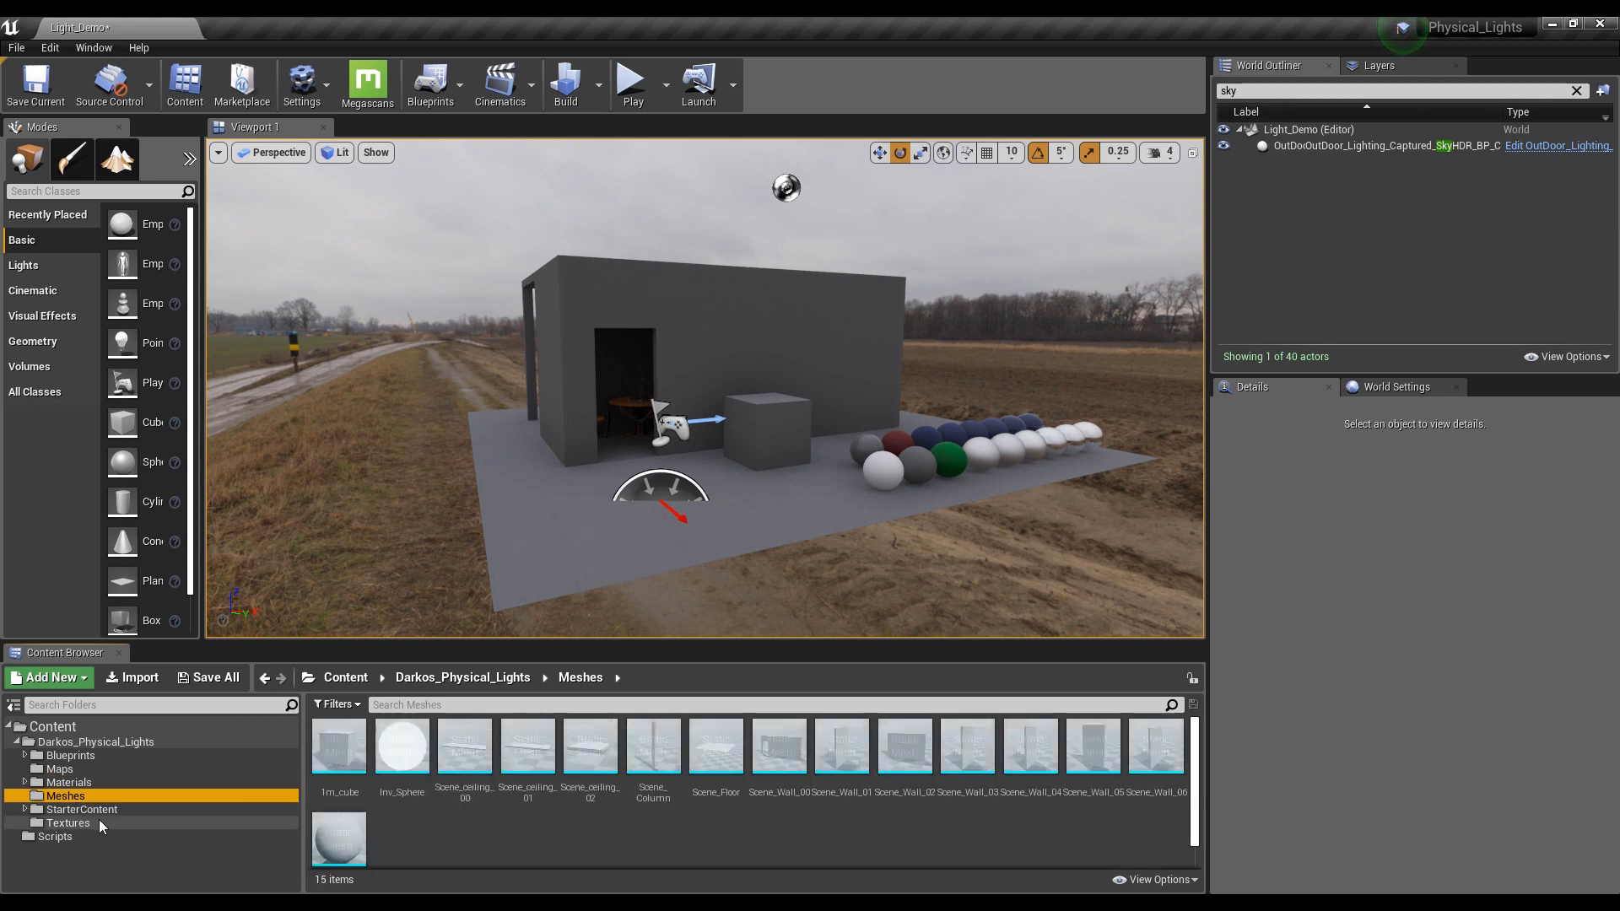
click(88, 812)
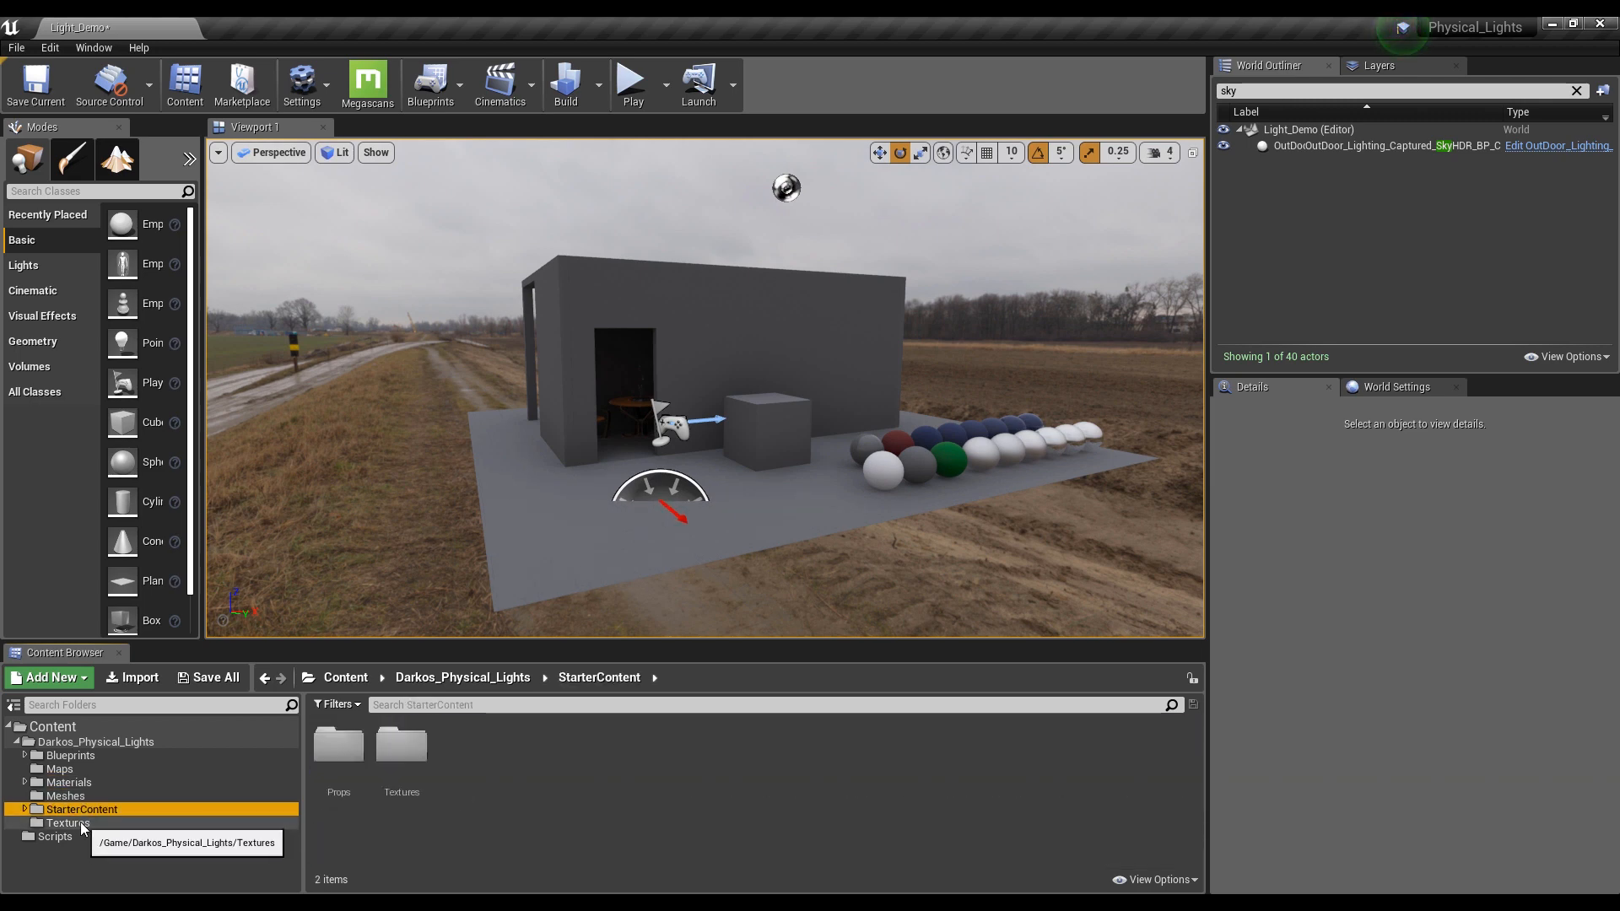
click(84, 828)
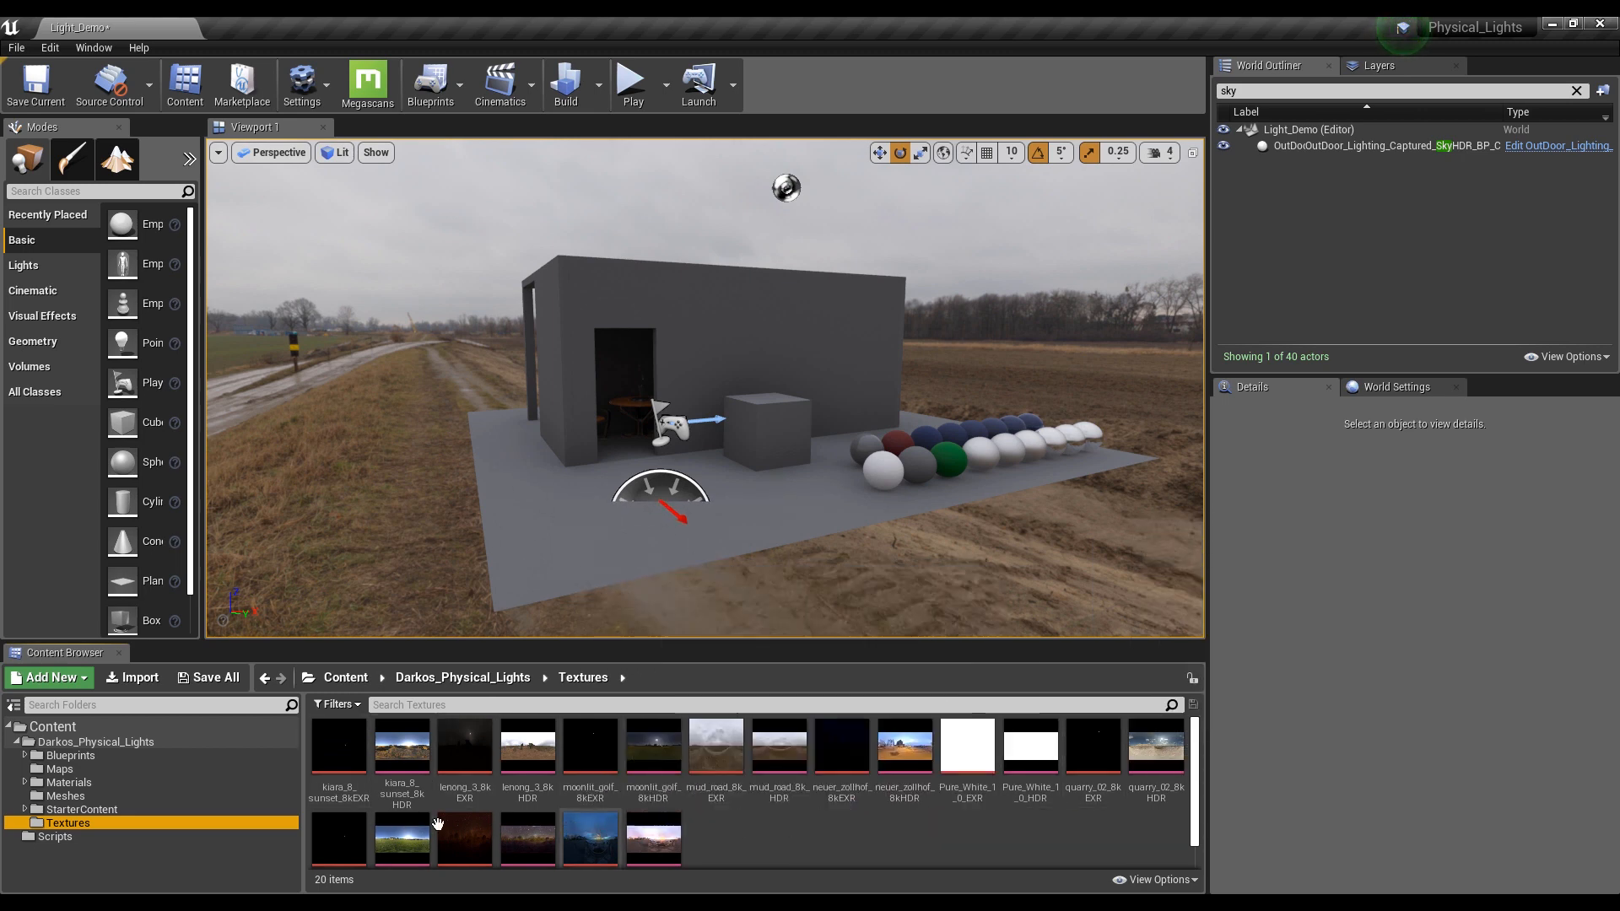
click(95, 743)
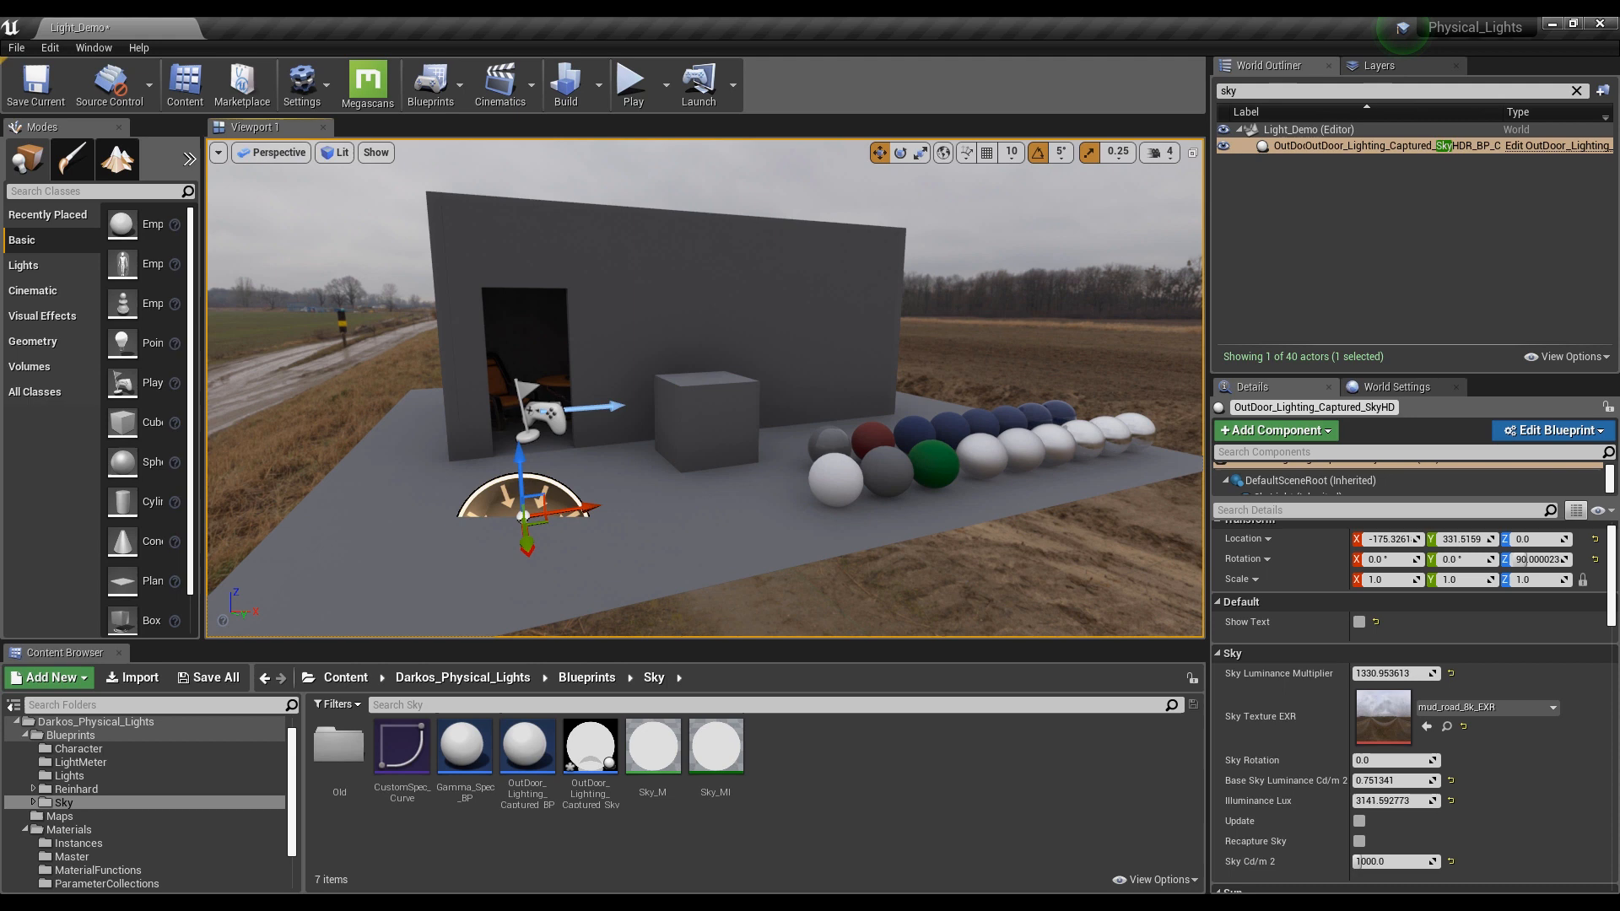
Place LightMeter_BP from the LightMeter blueprint folder in front of the building and raise it to about Z 380
mouse_move(705, 388)
right_down()
mouse_move(692, 401)
mouse_move(734, 397)
mouse_move(675, 405)
mouse_move(718, 396)
right_up()
right_drag(591, 472, 583, 477)
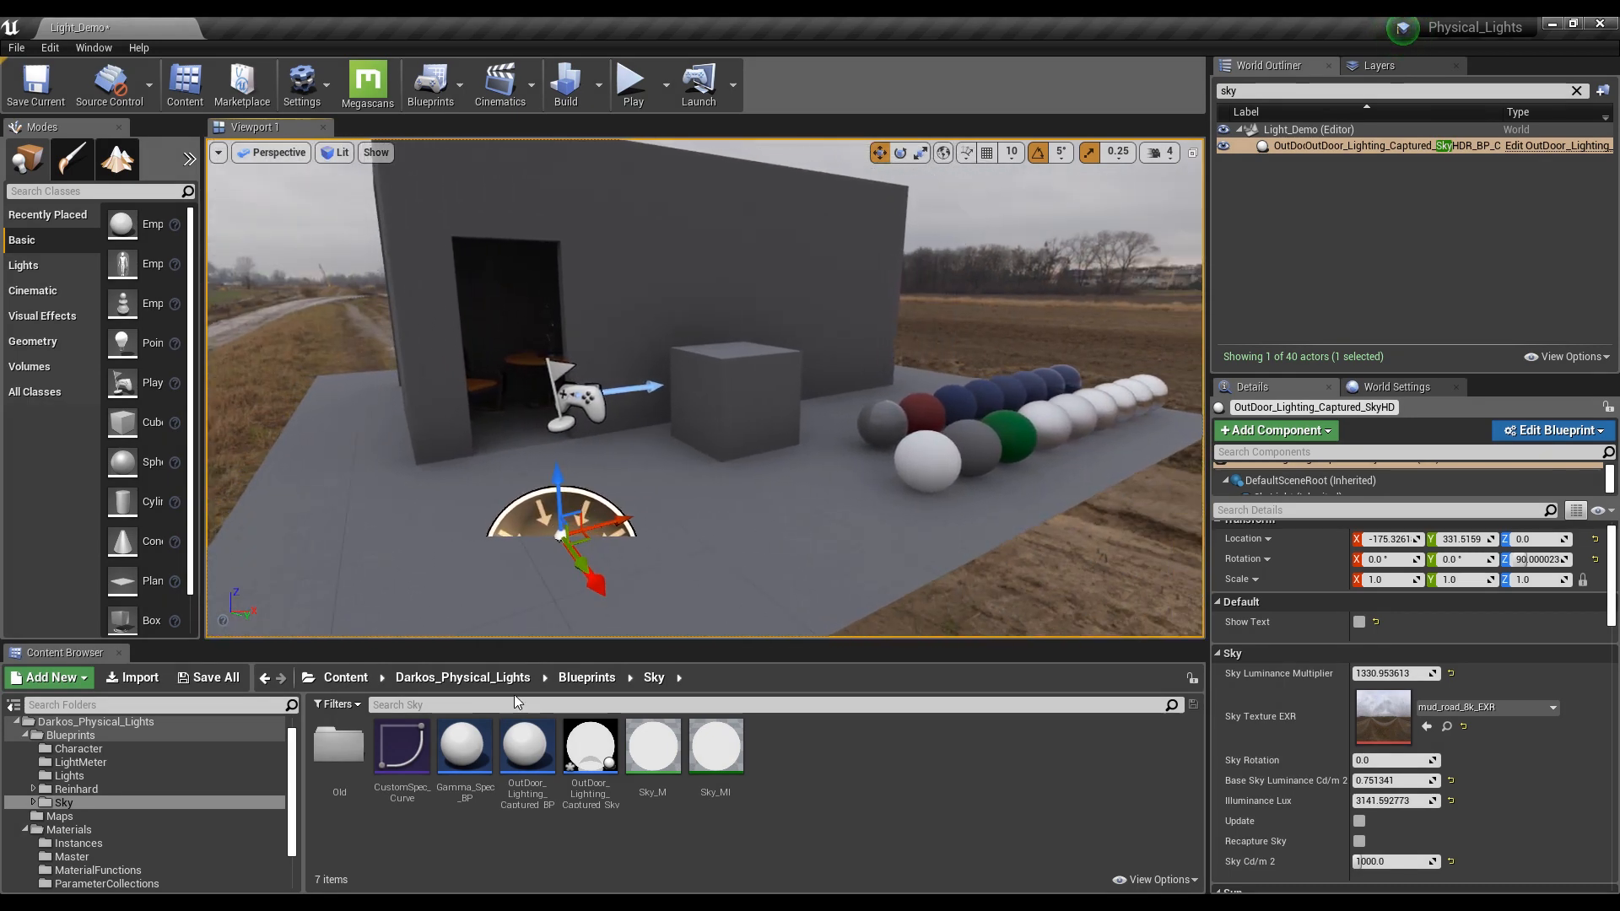
click(81, 764)
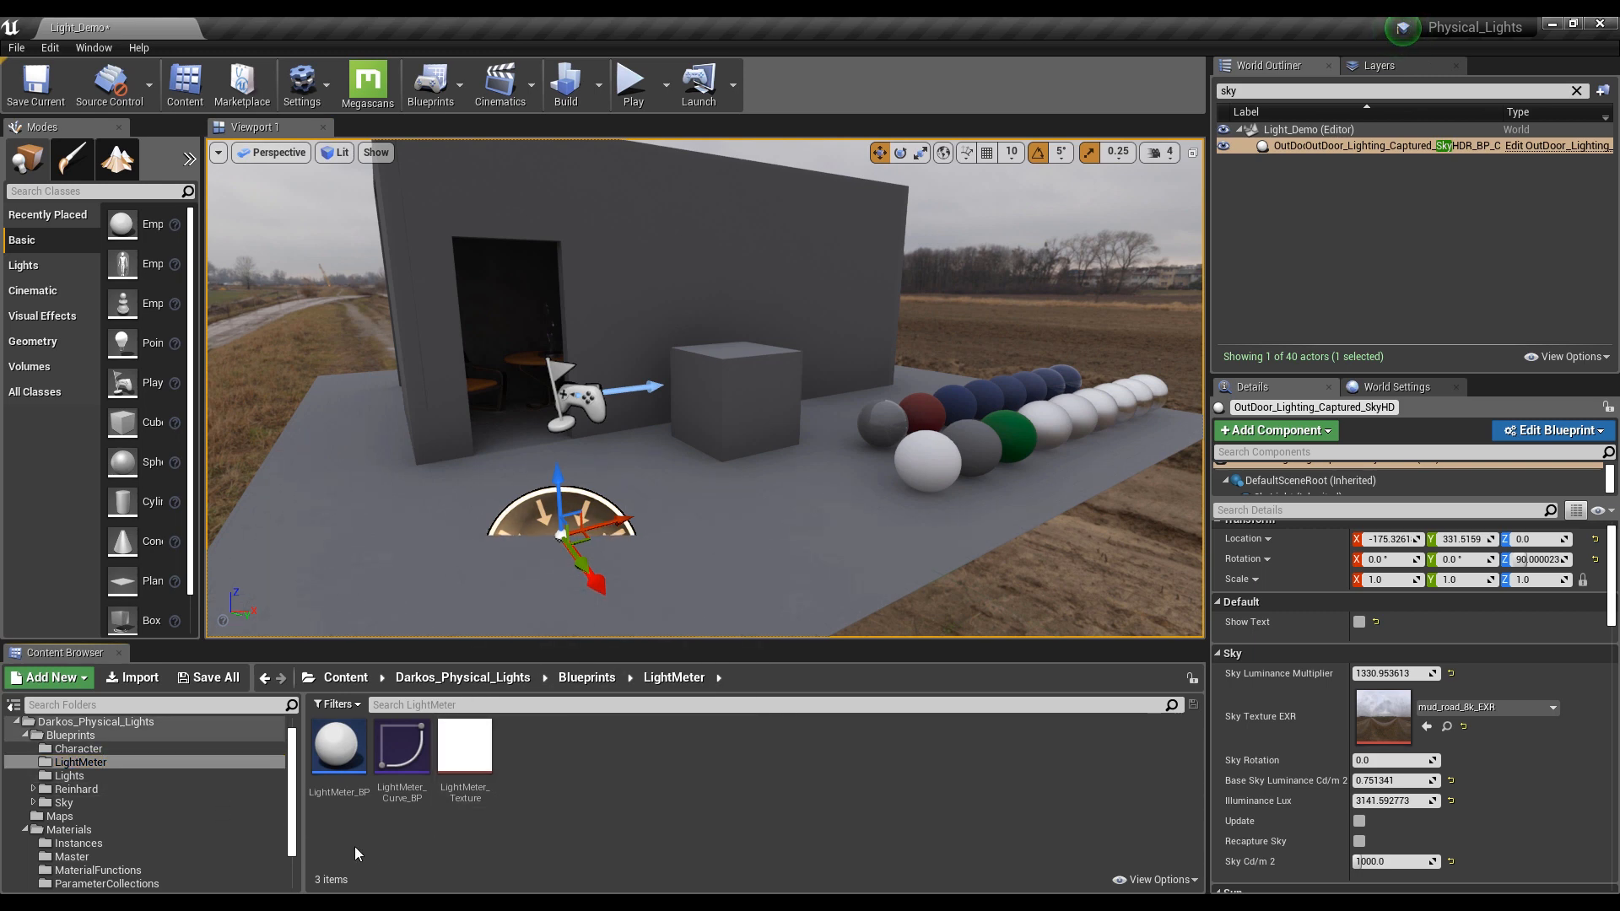
drag(337, 746, 615, 606)
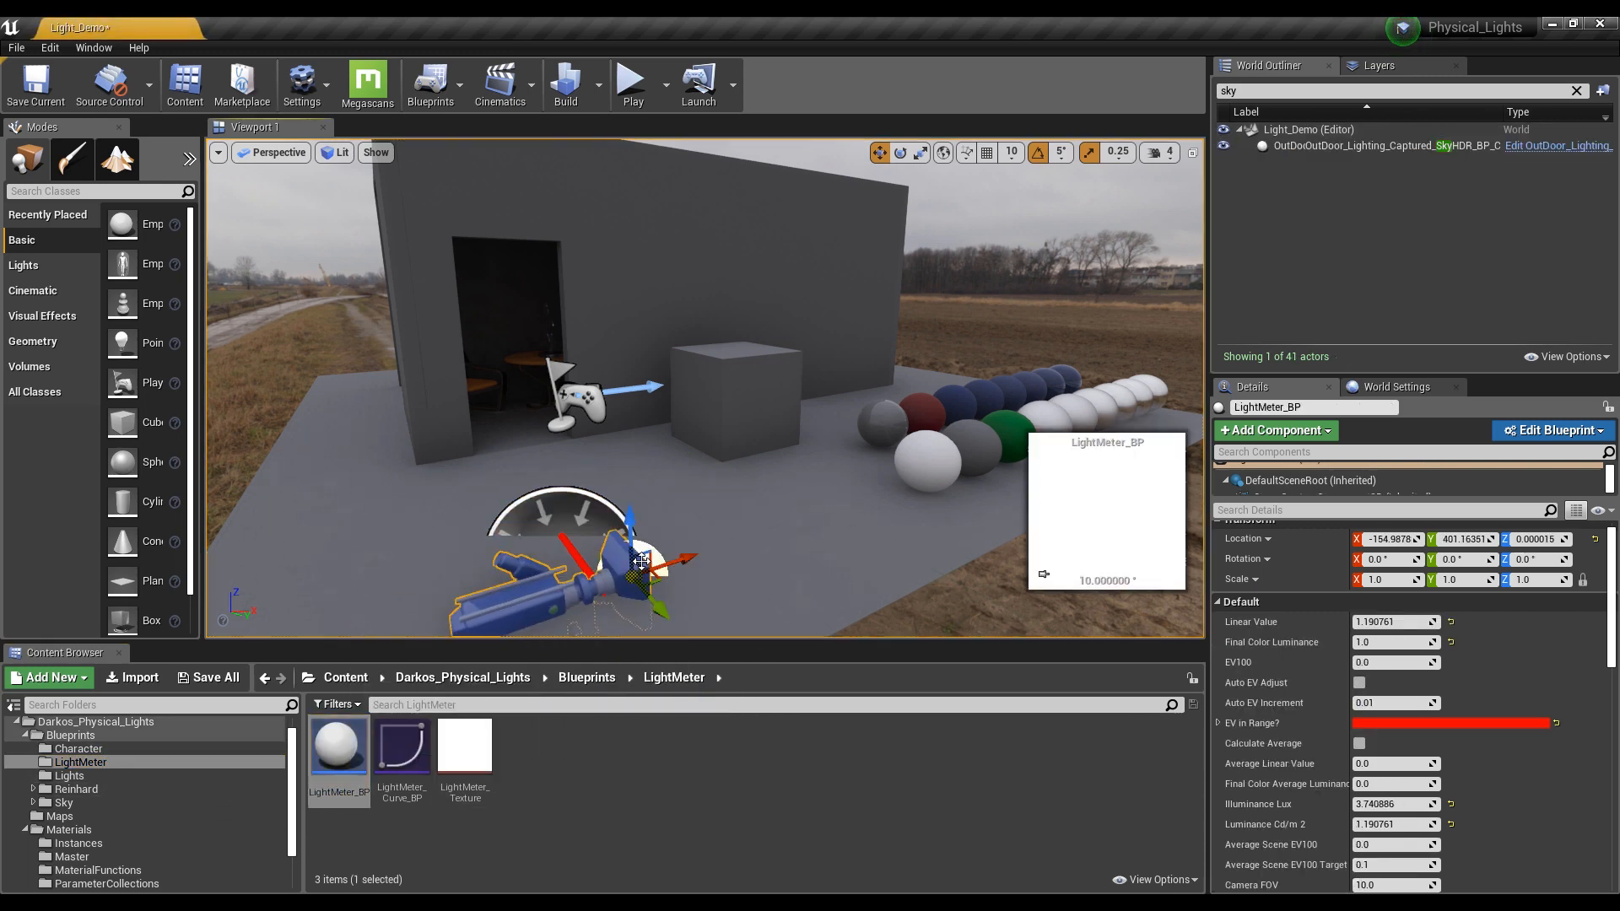
right_drag(674, 388, 673, 383)
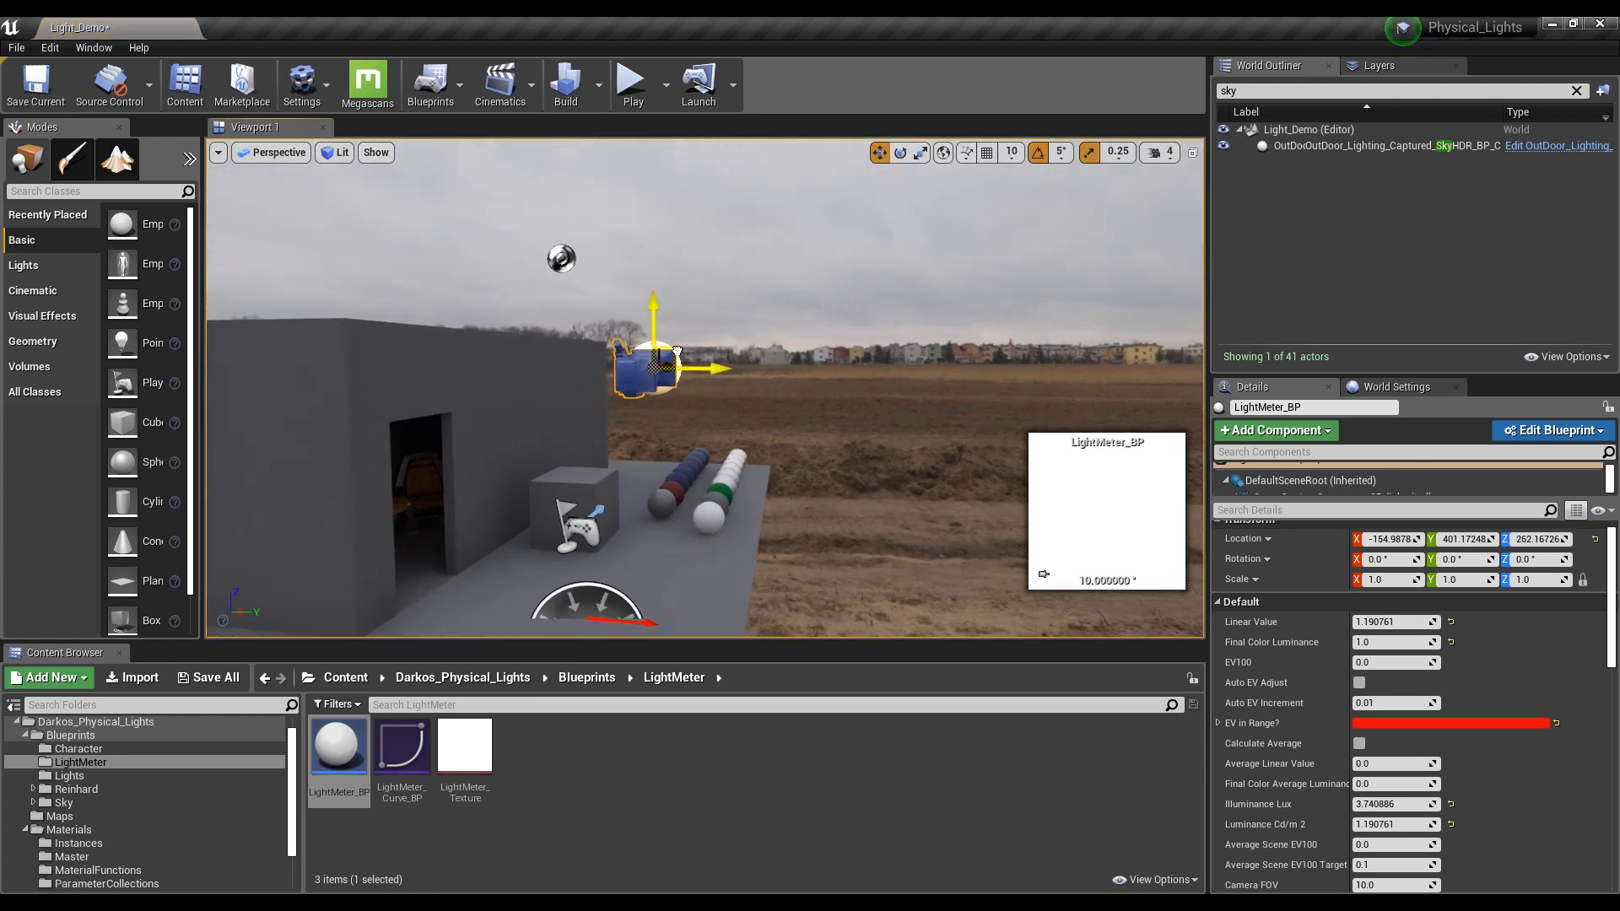
drag(676, 351, 778, 387)
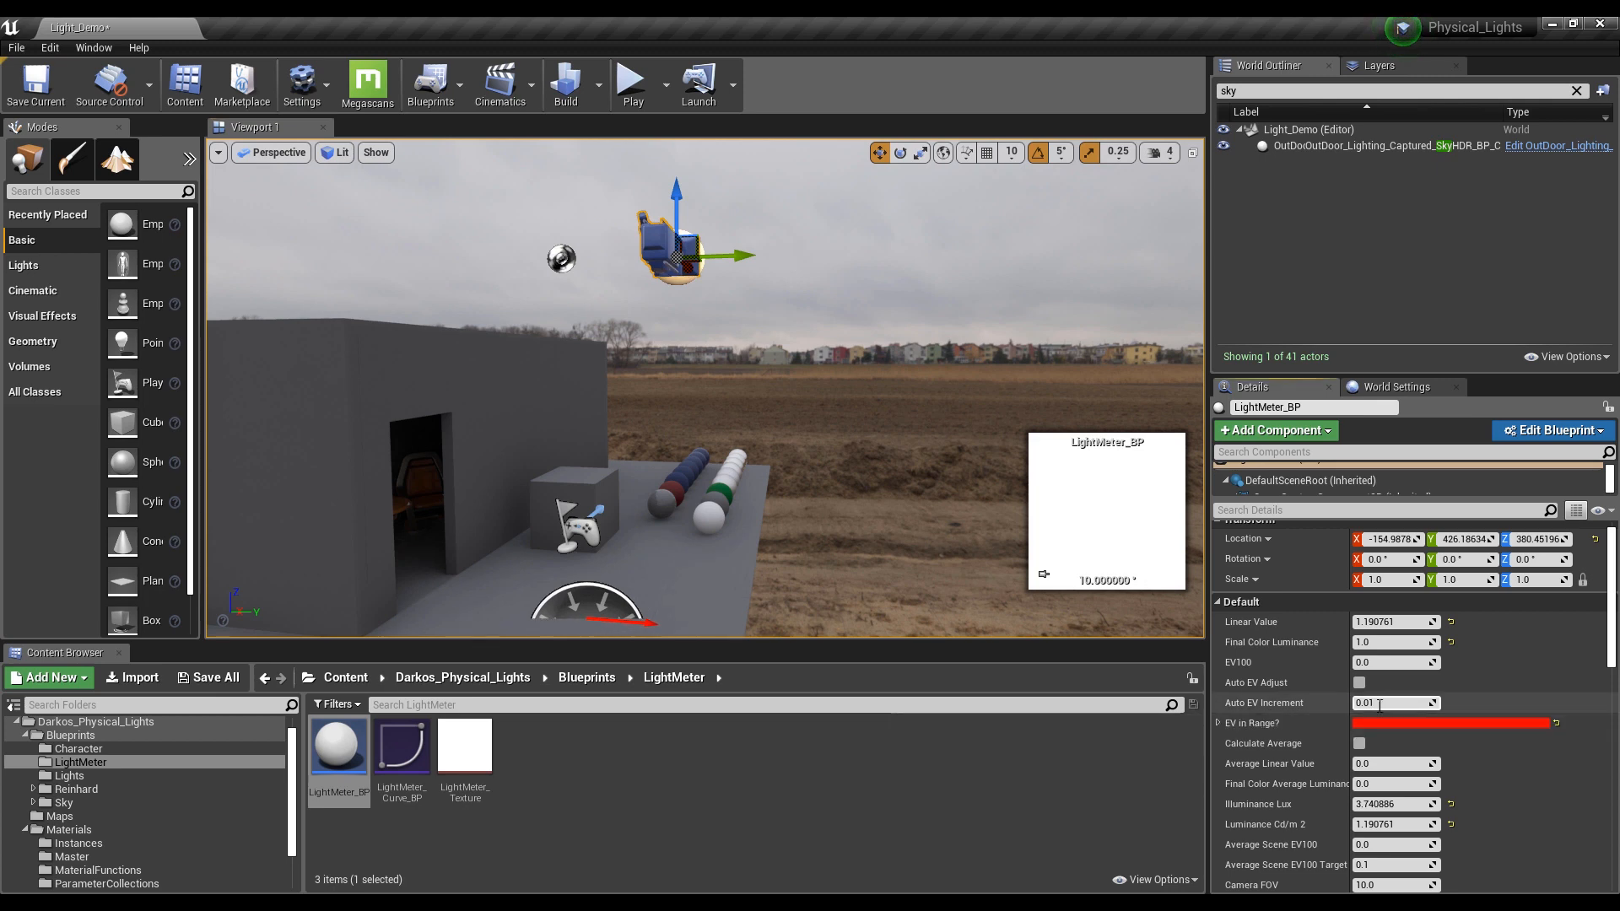
Auto-adjust the light meter's EV into range, using an Auto EV Increment of 0.01 to refine EV100 to about 8.94
click(1360, 683)
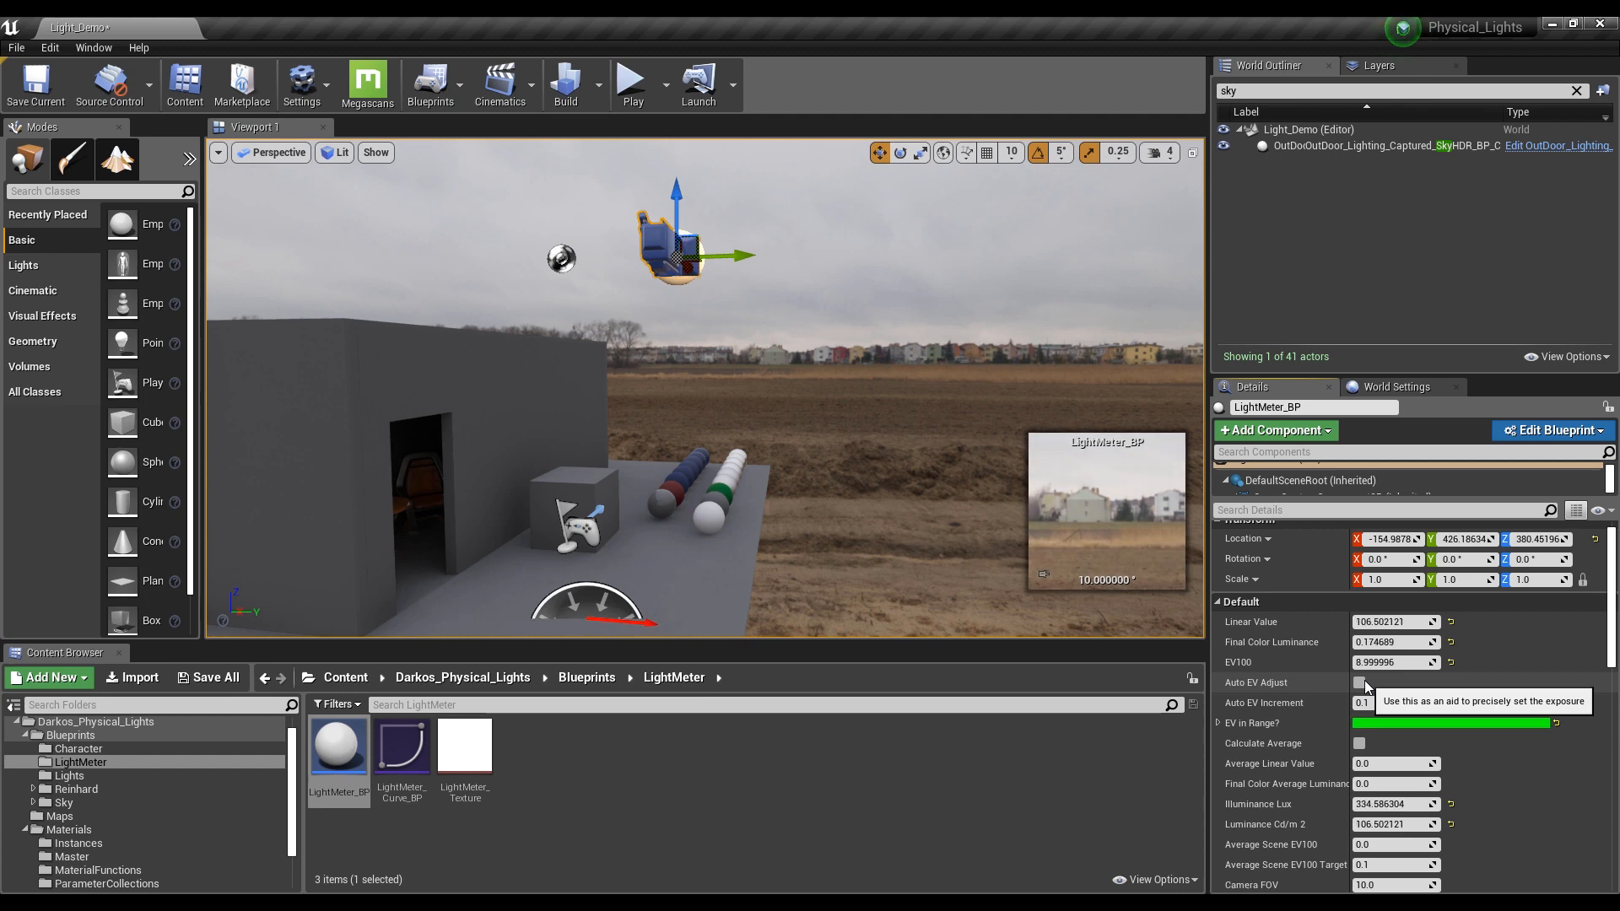
click(1376, 702)
text(0.01)
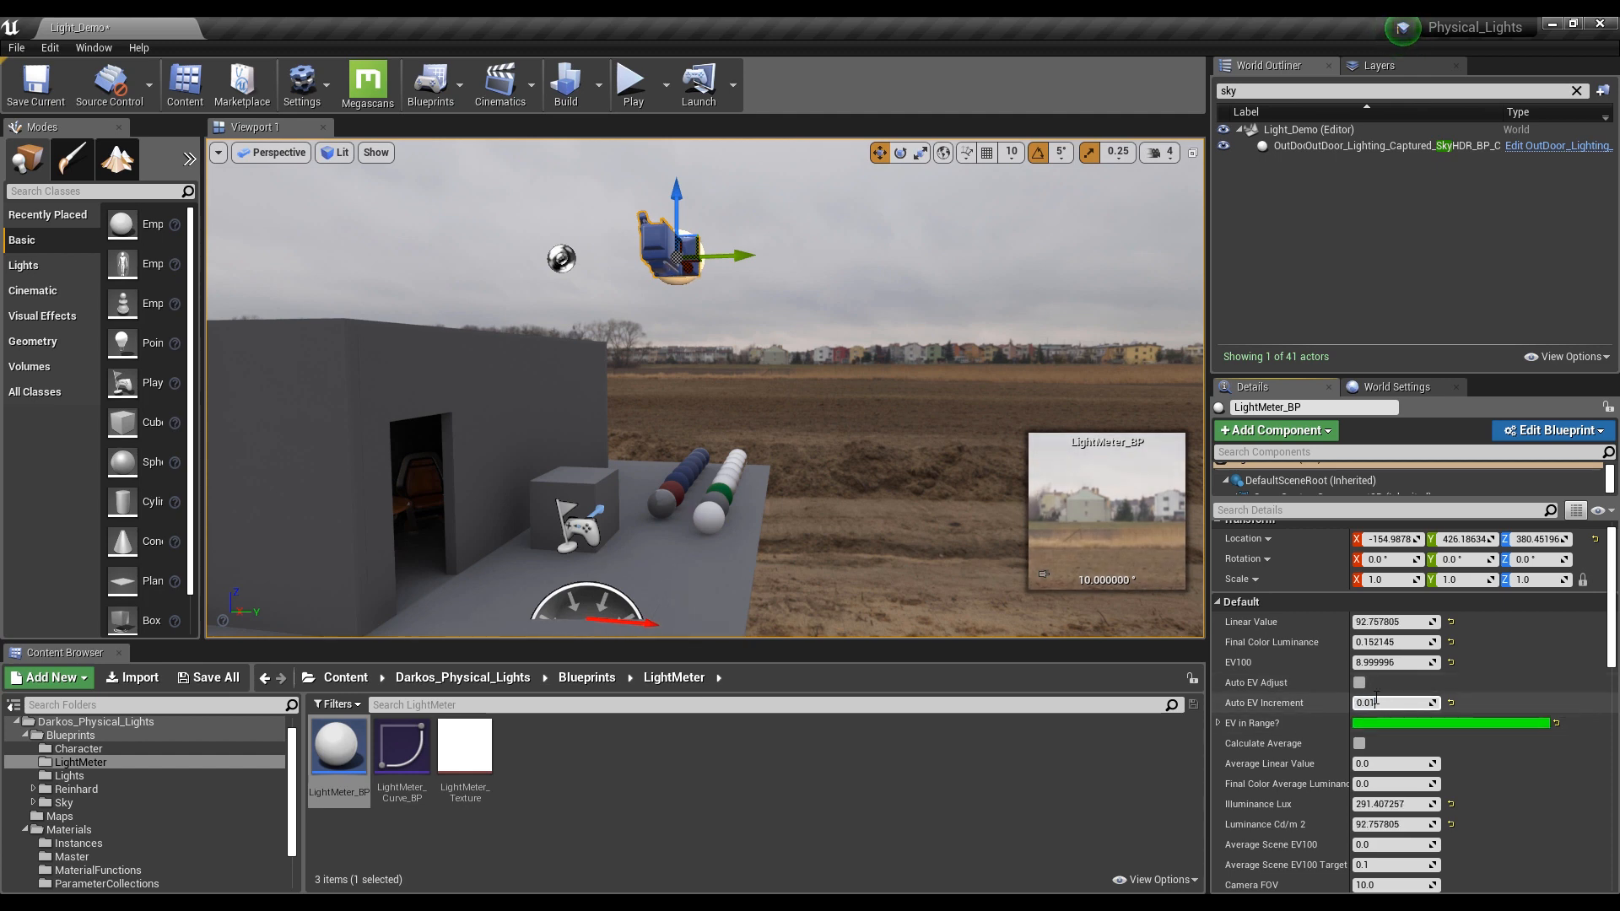
click(1365, 689)
click(1362, 686)
click(1362, 686)
click(1362, 687)
click(1362, 686)
click(1362, 686)
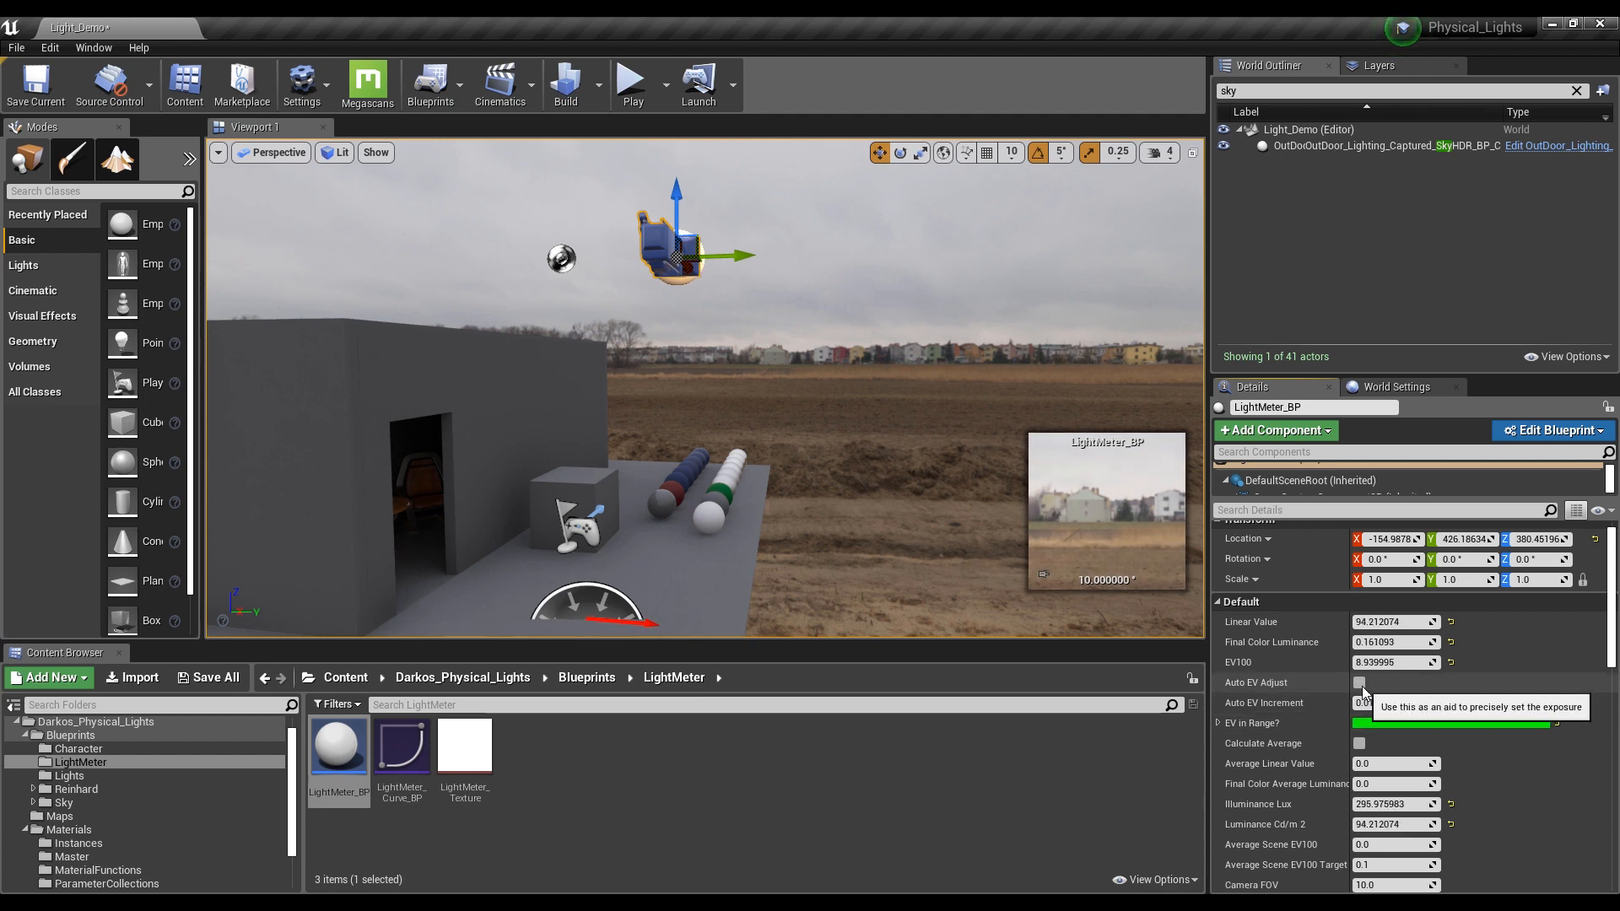
Raise the light meter higher above the scene, to about Z 428
right_drag(746, 319, 746, 320)
key(a)
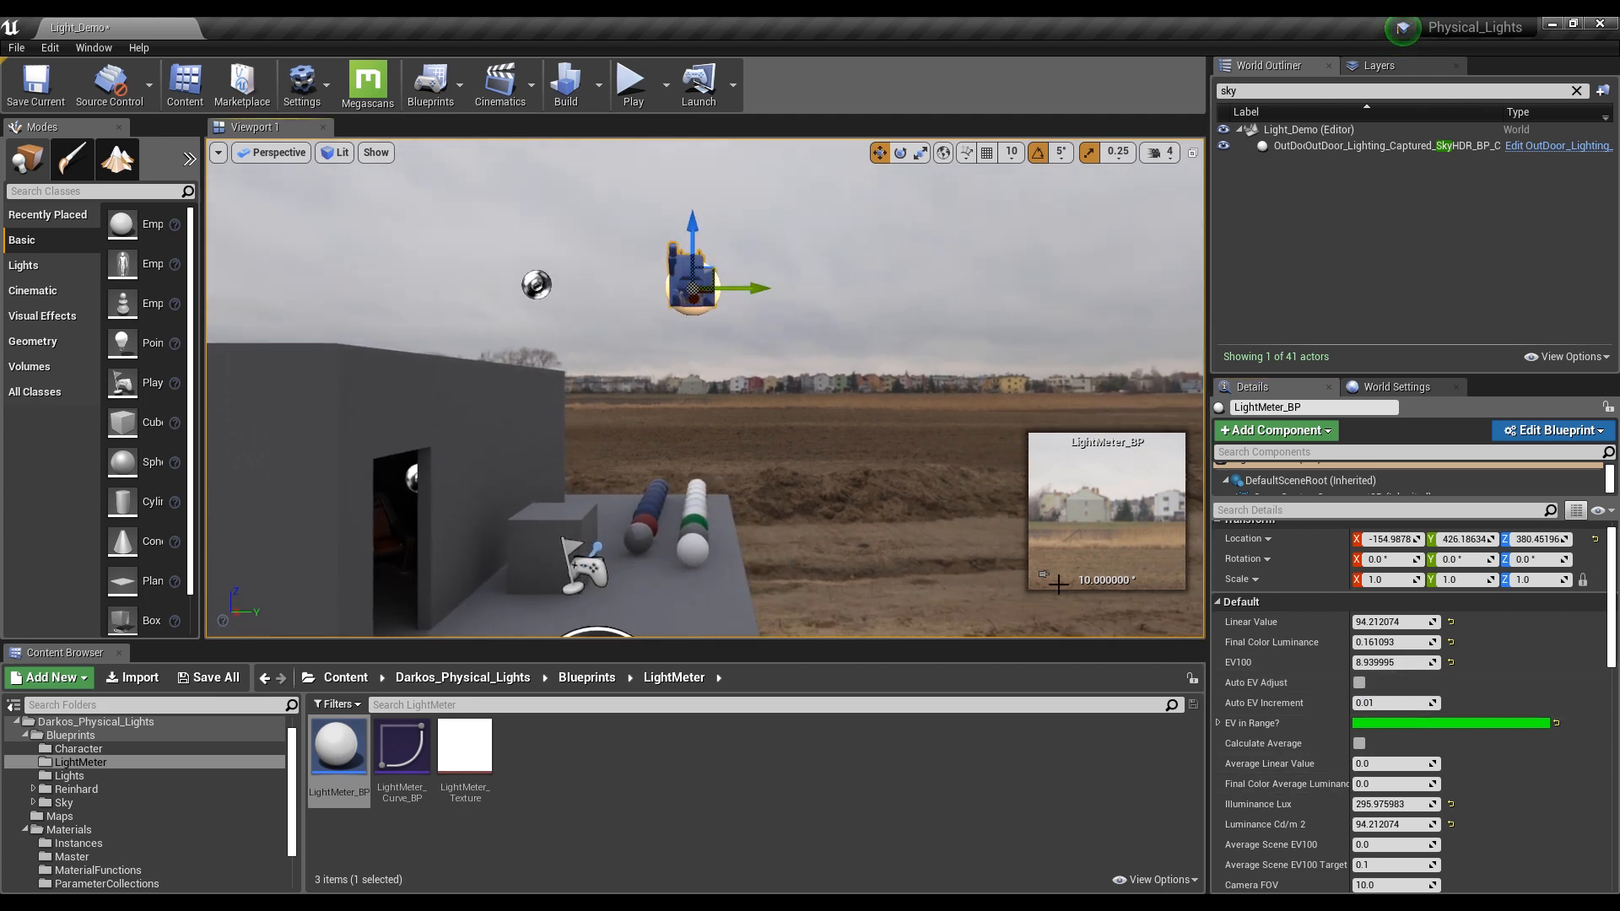
drag(711, 267, 724, 221)
right_drag(724, 221, 724, 222)
key(s)
Pilot the light meter to aim it at the sky above the houses, rotated about 4.6° in Y and 36.2° in Z
right_click(686, 268)
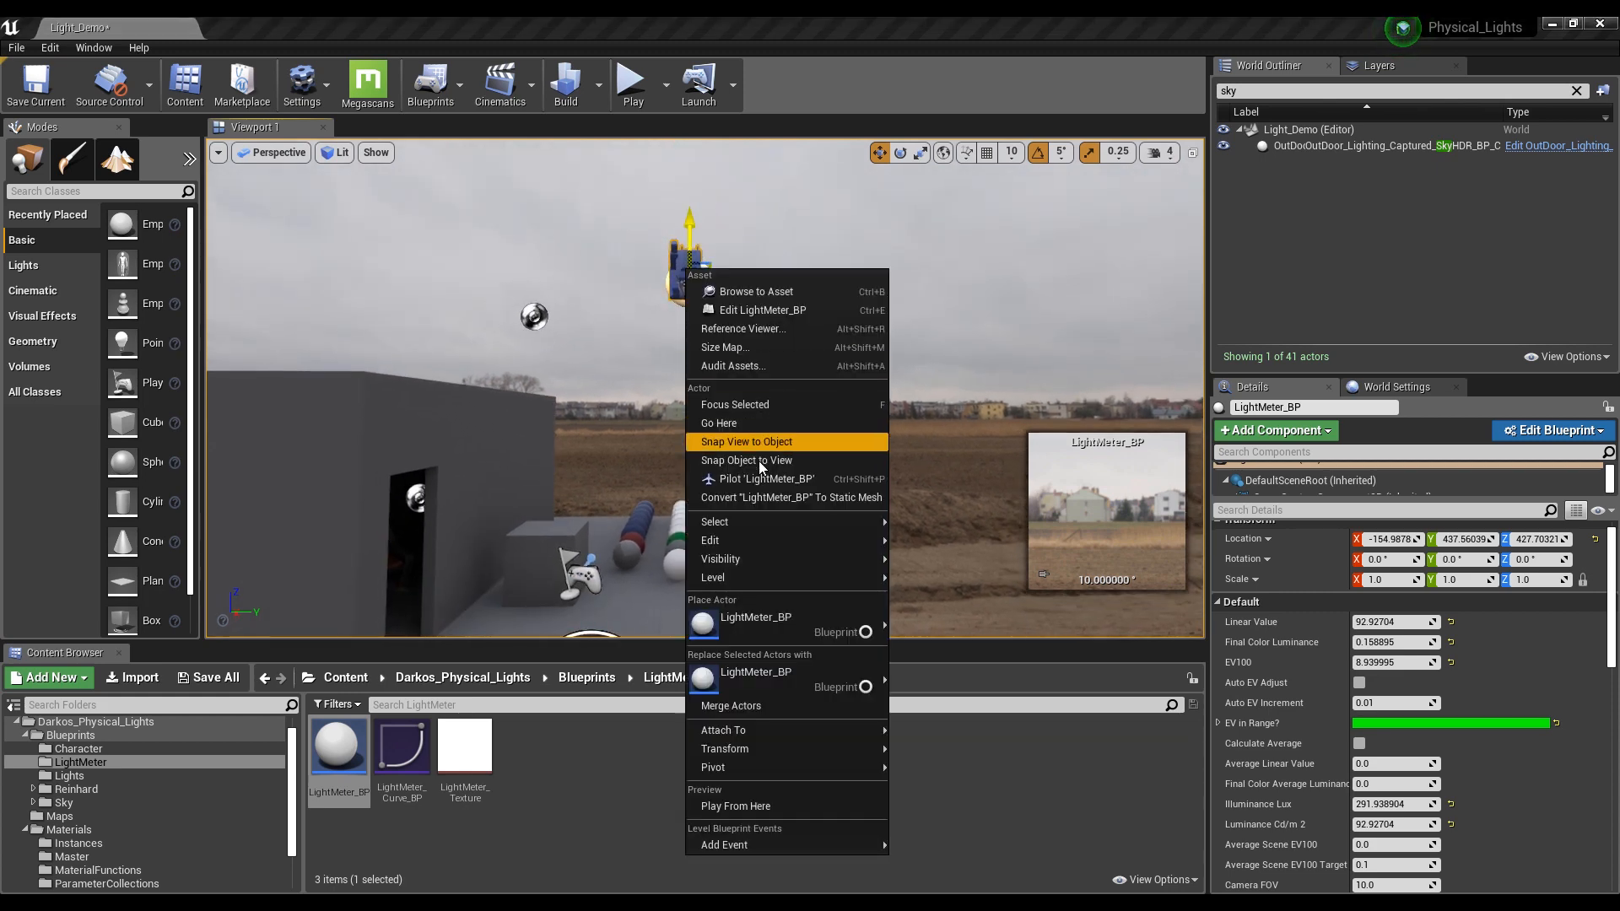
click(744, 481)
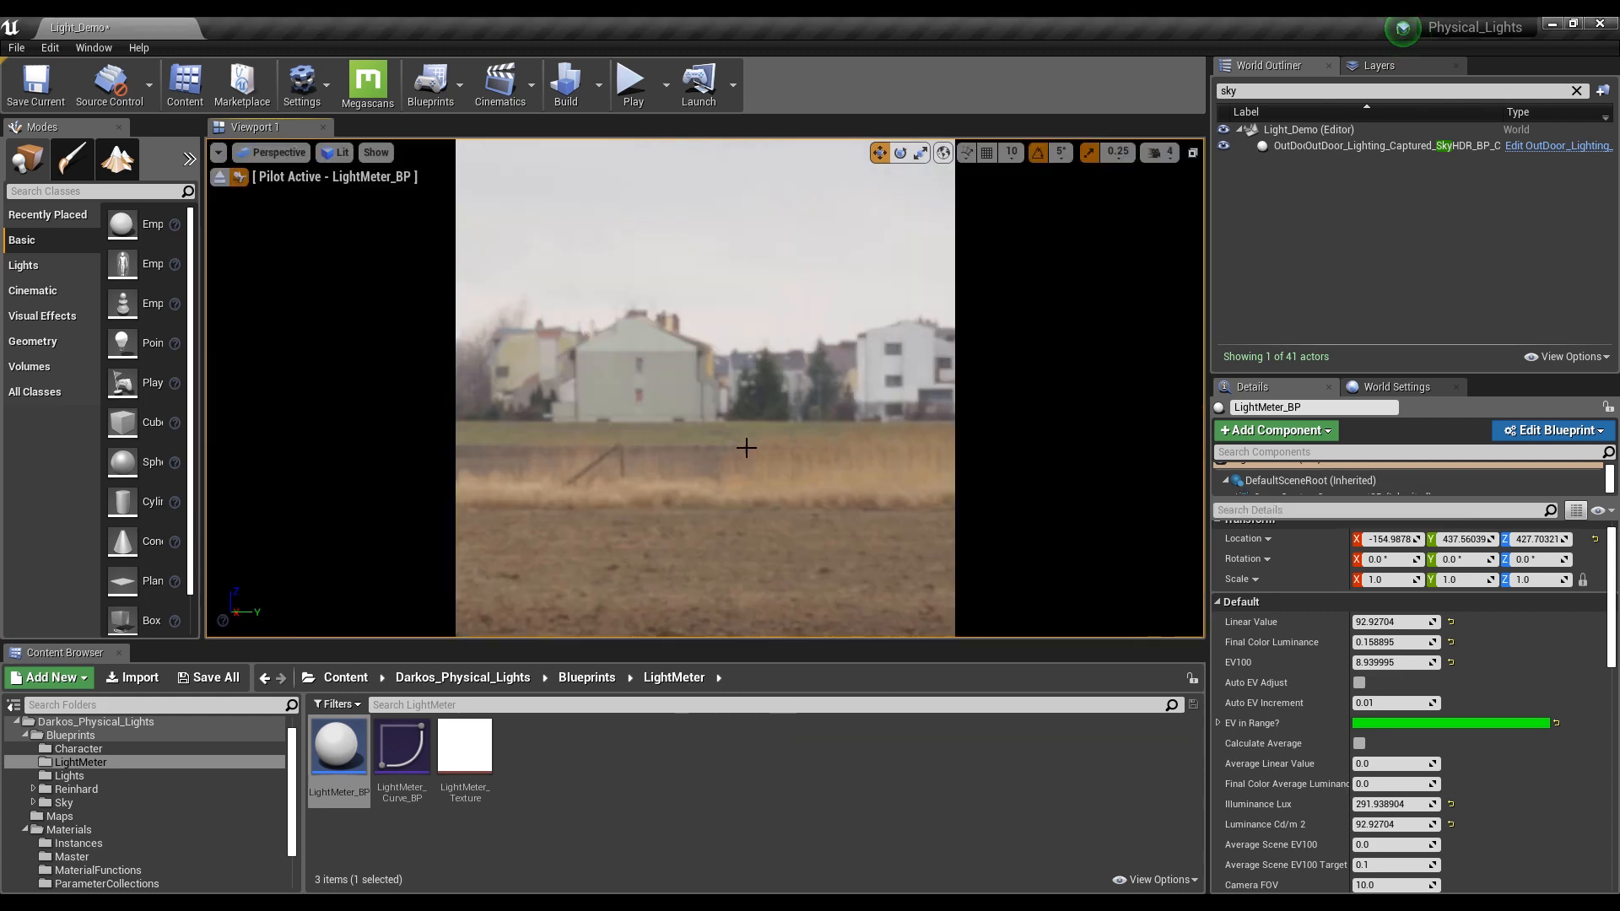
right_drag(745, 448, 747, 422)
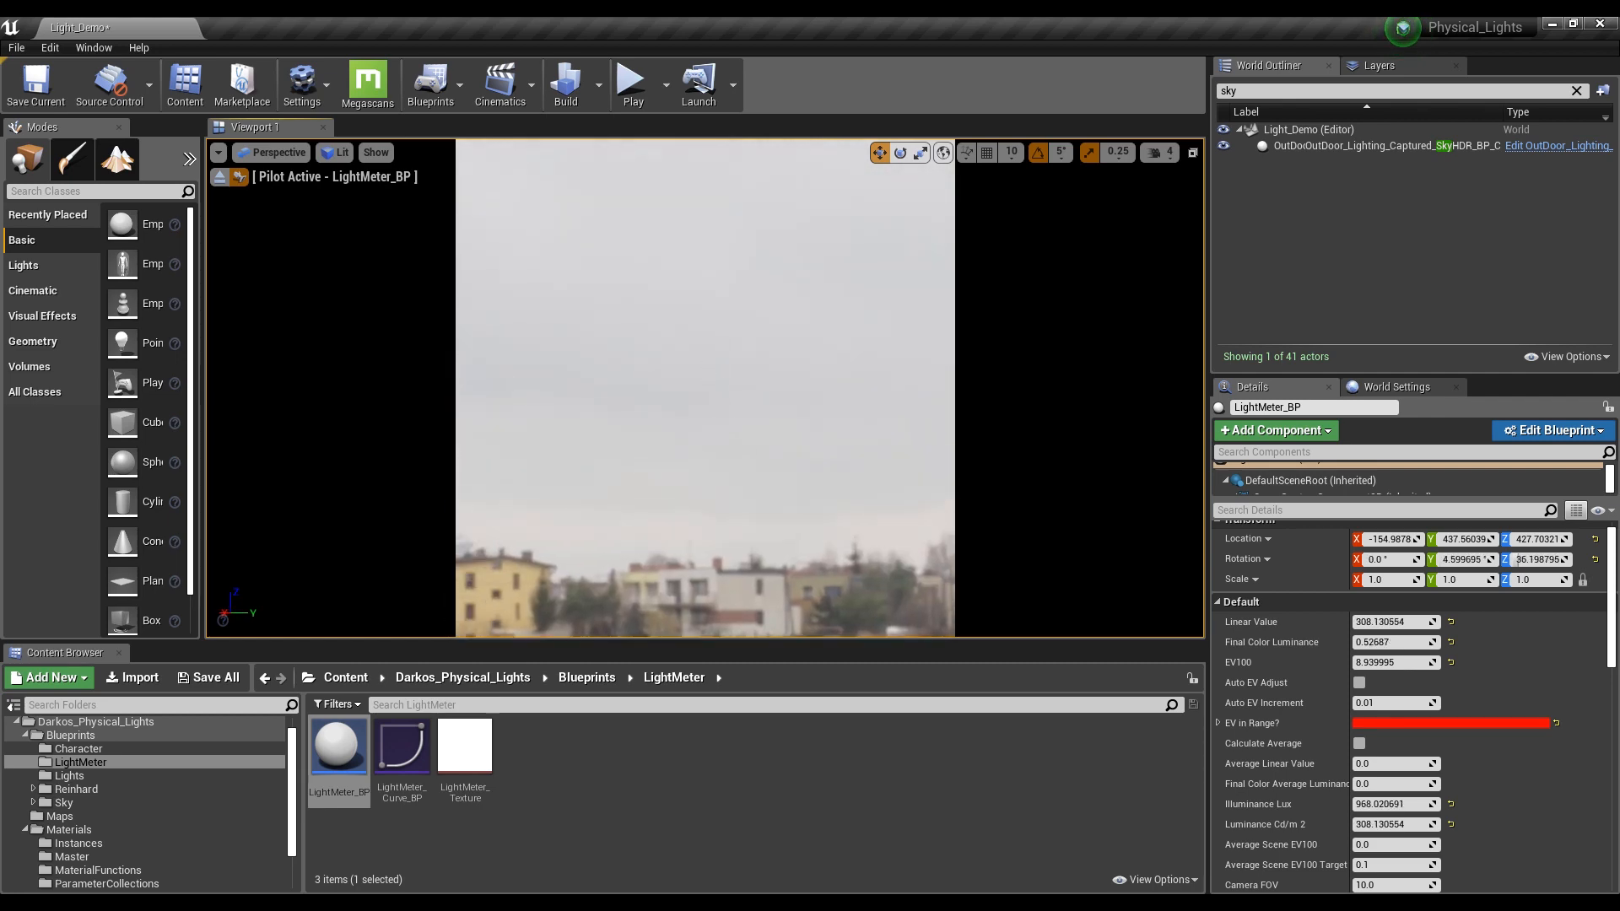
click(219, 178)
Examine the aimed light meter in the scene and its Linear Value, Final Color Luminance and EV100 fields
key(s)
right_drag(524, 406, 498, 448)
key(a)
mouse_move(1264, 625)
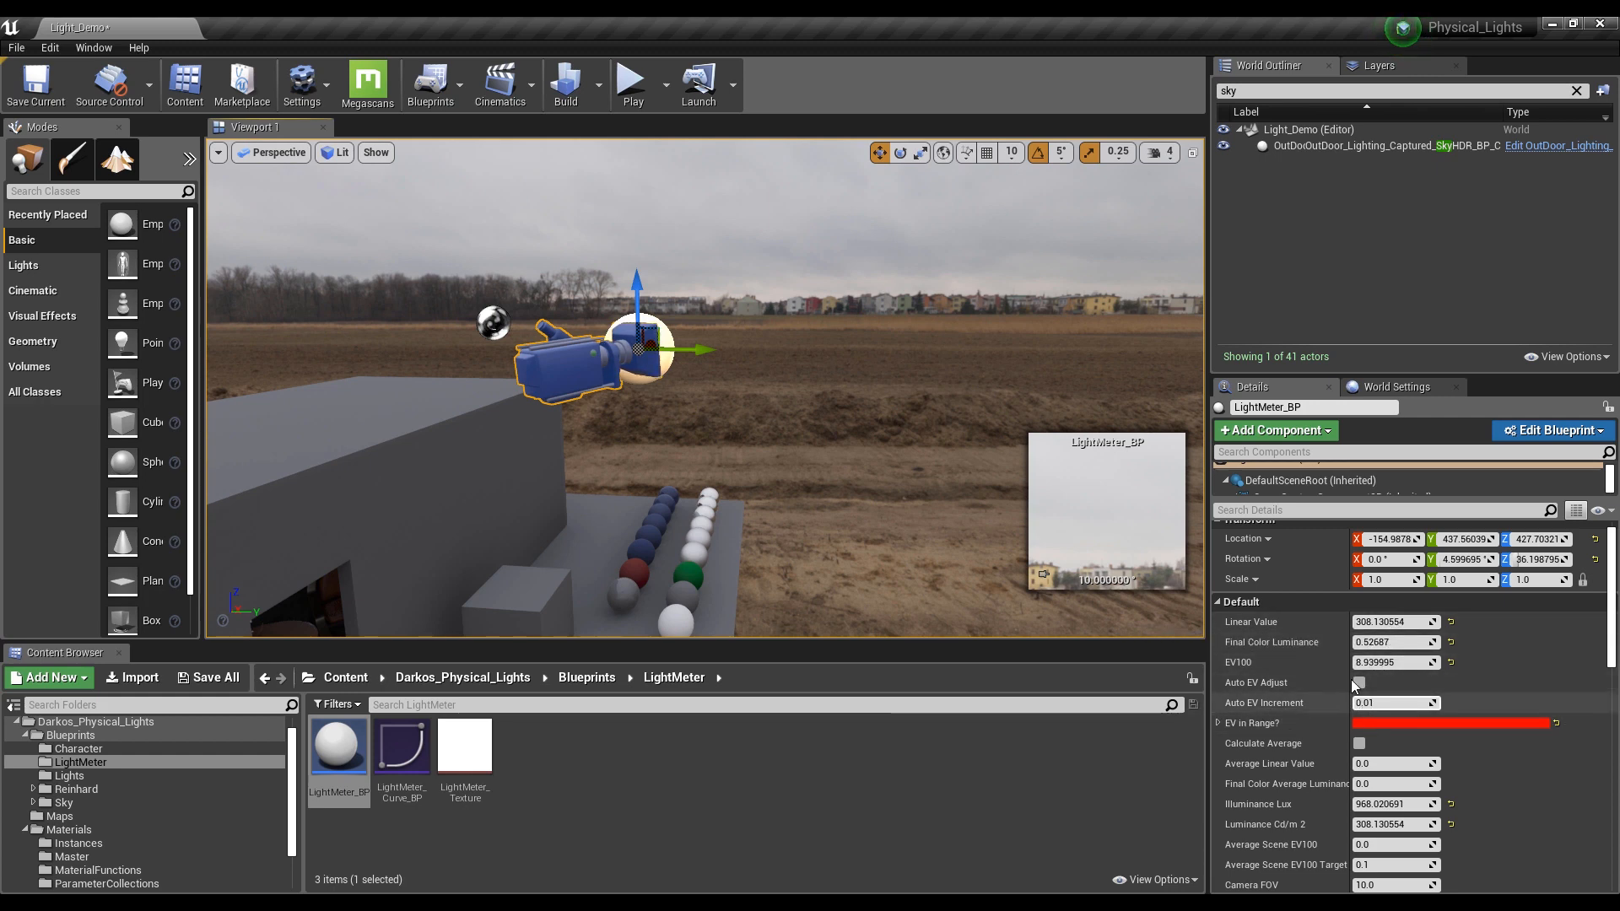
mouse_move(1292, 657)
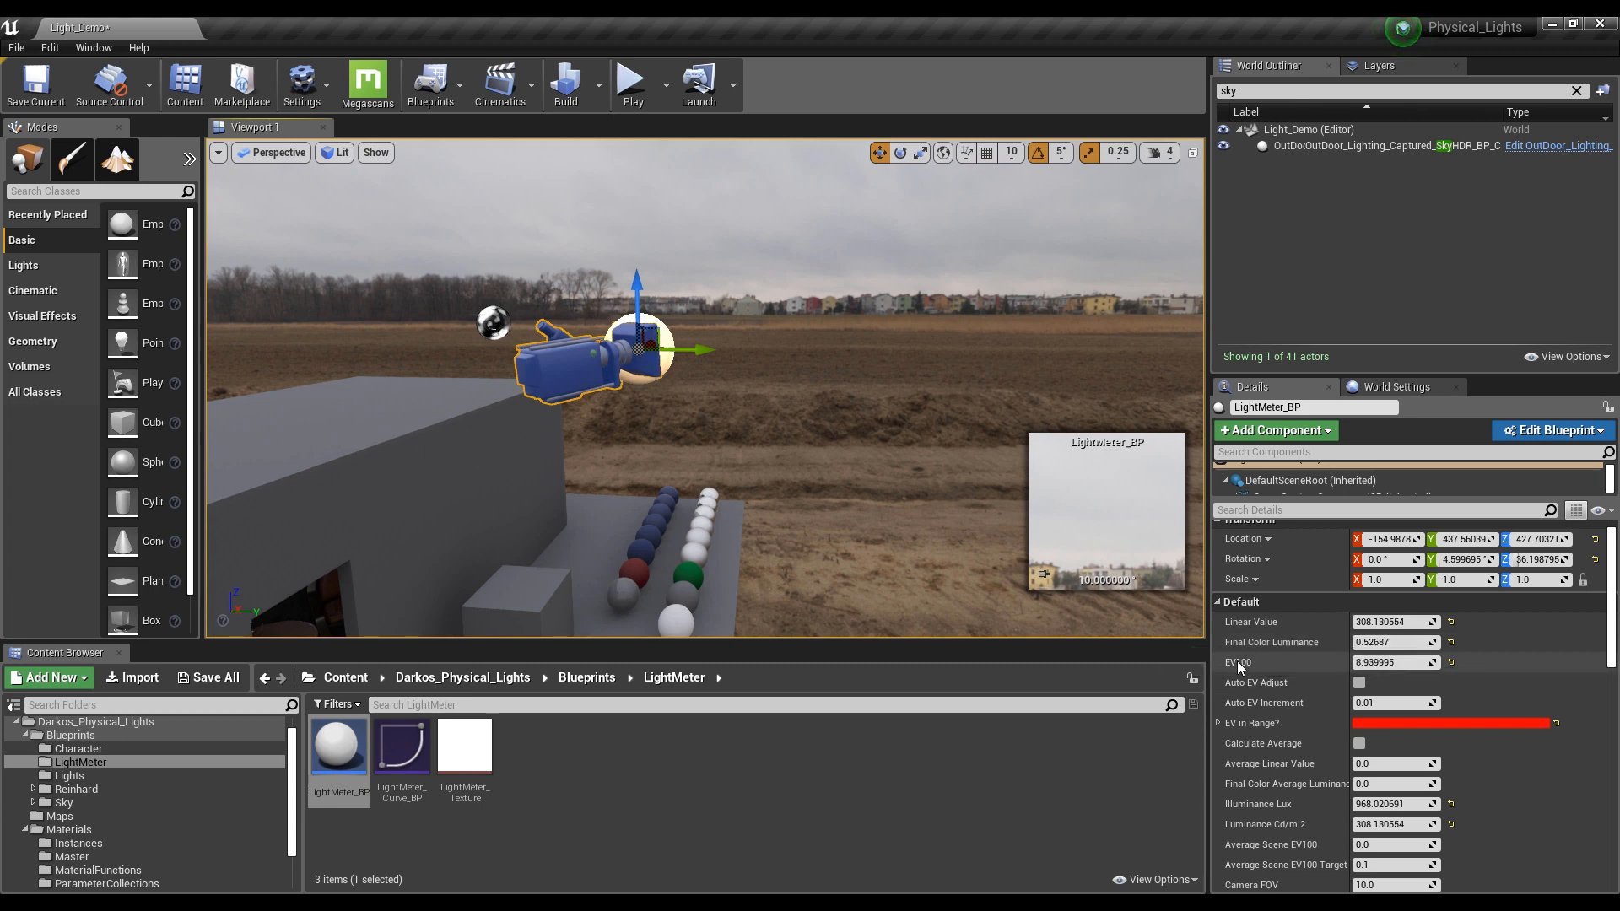
Try a wider Camera FOV of about 39.7 on the light meter, and set it back to 10
mouse_move(1244, 666)
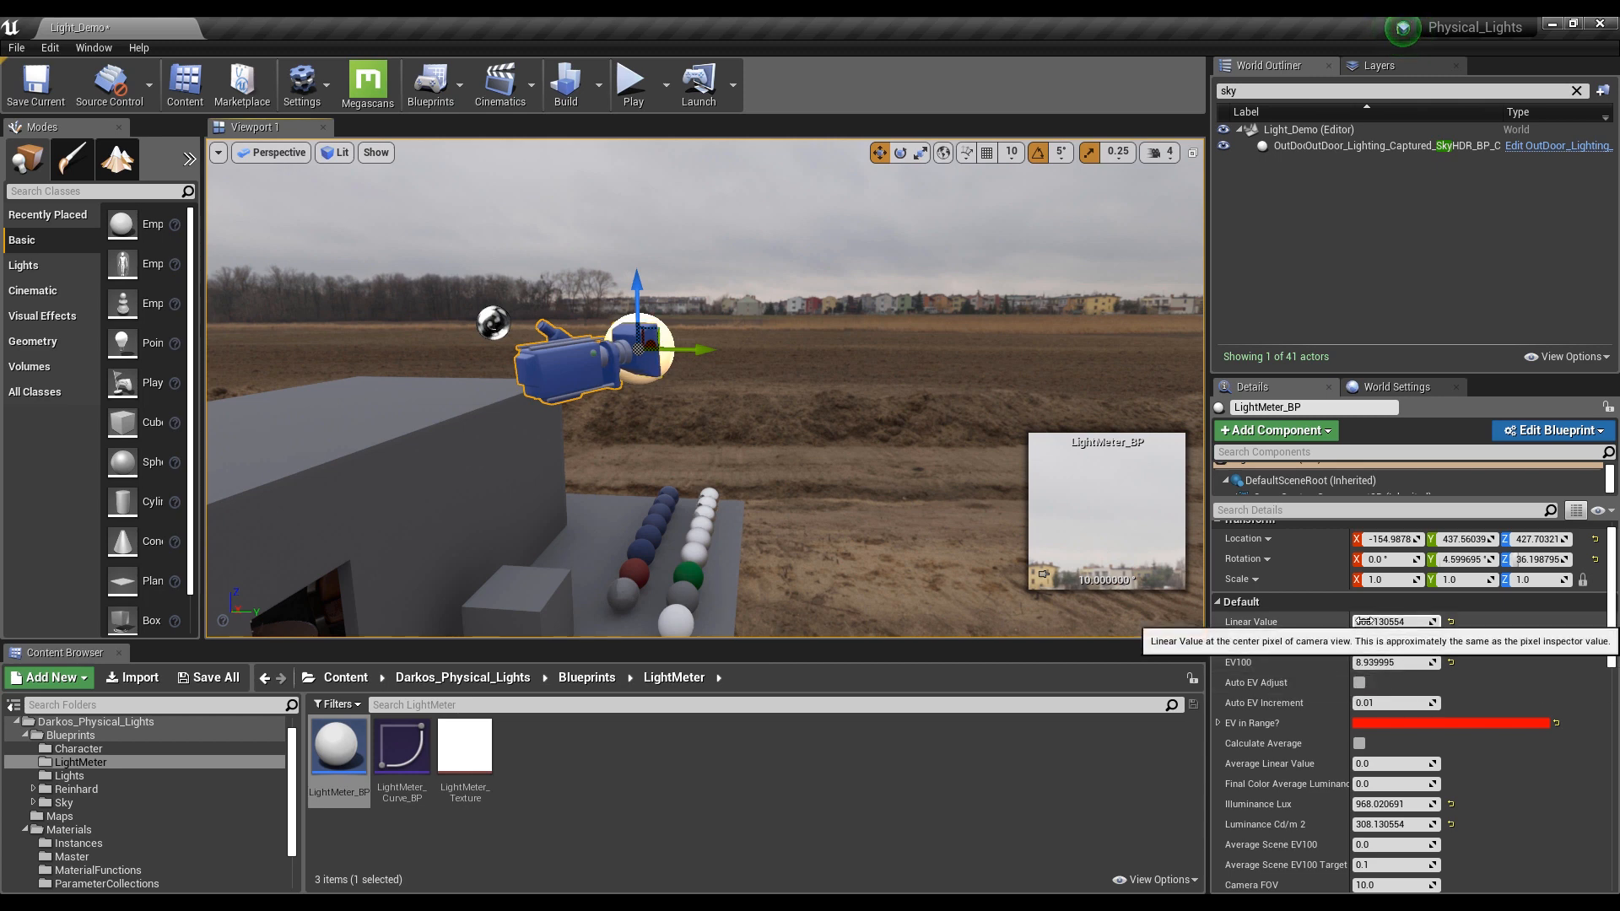
scroll(1321, 675, down, 1)
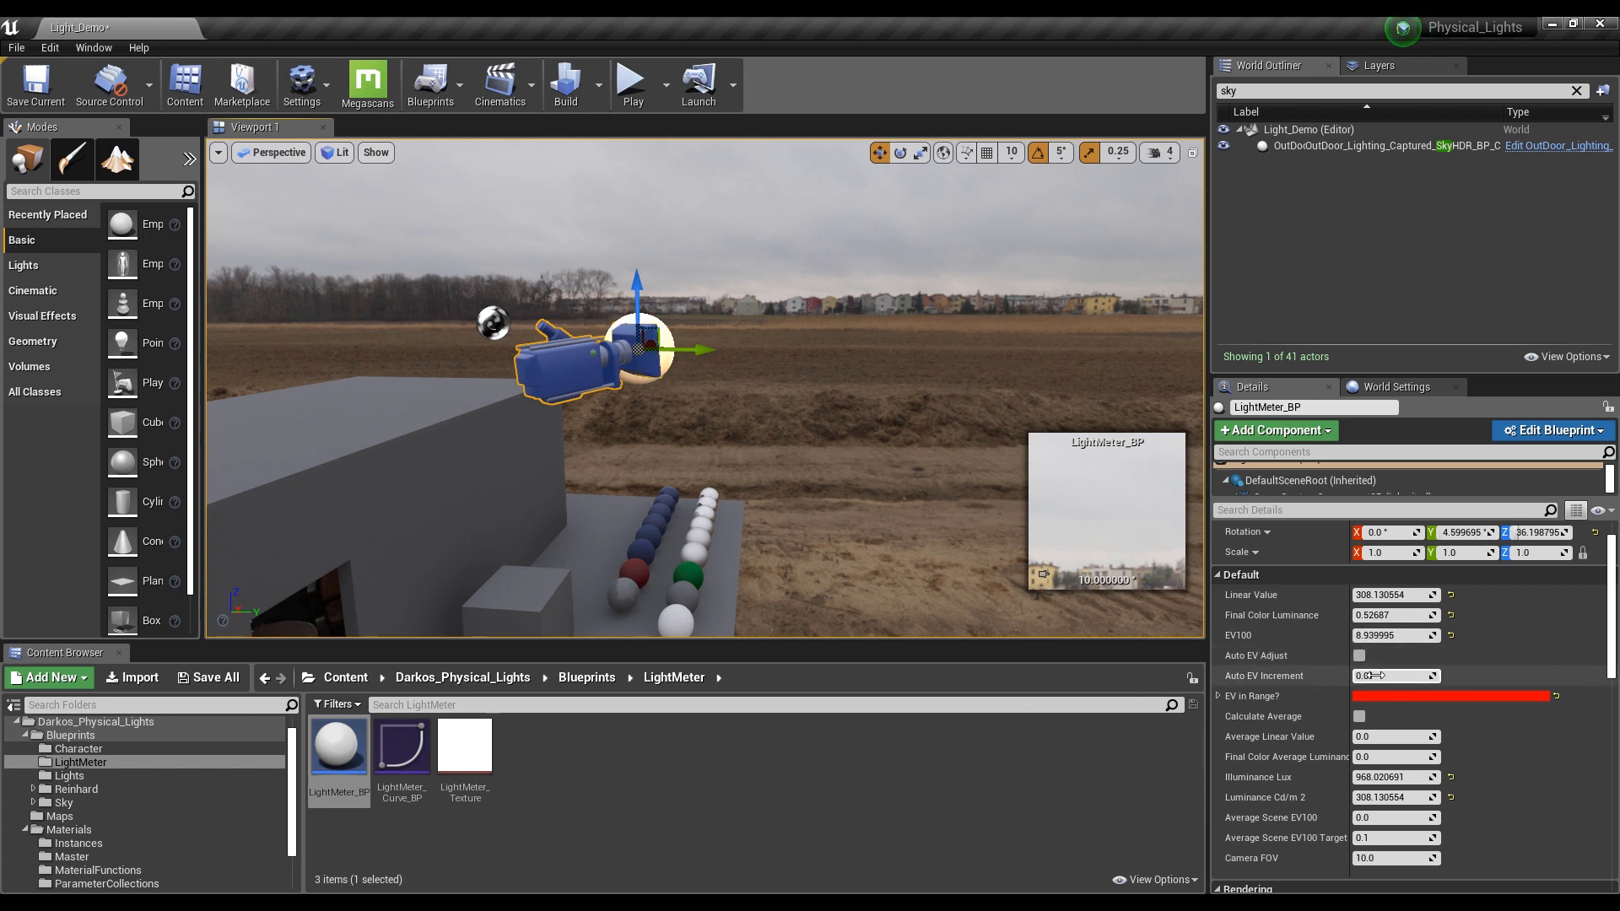
scroll(1350, 675, down, 1)
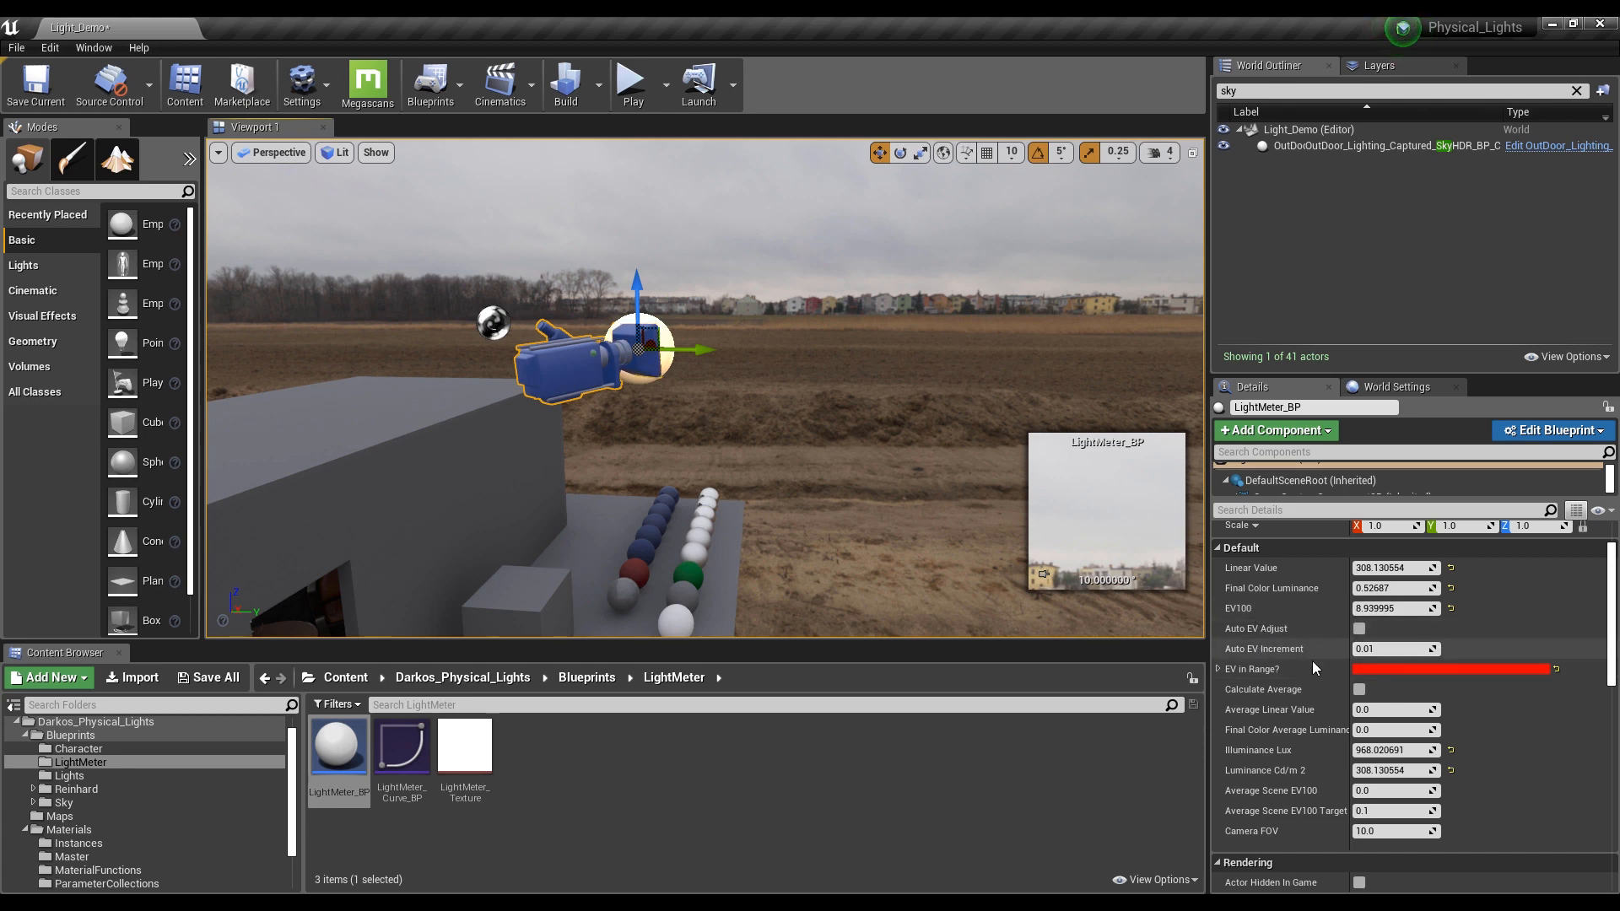
scroll(1314, 662, down, 2)
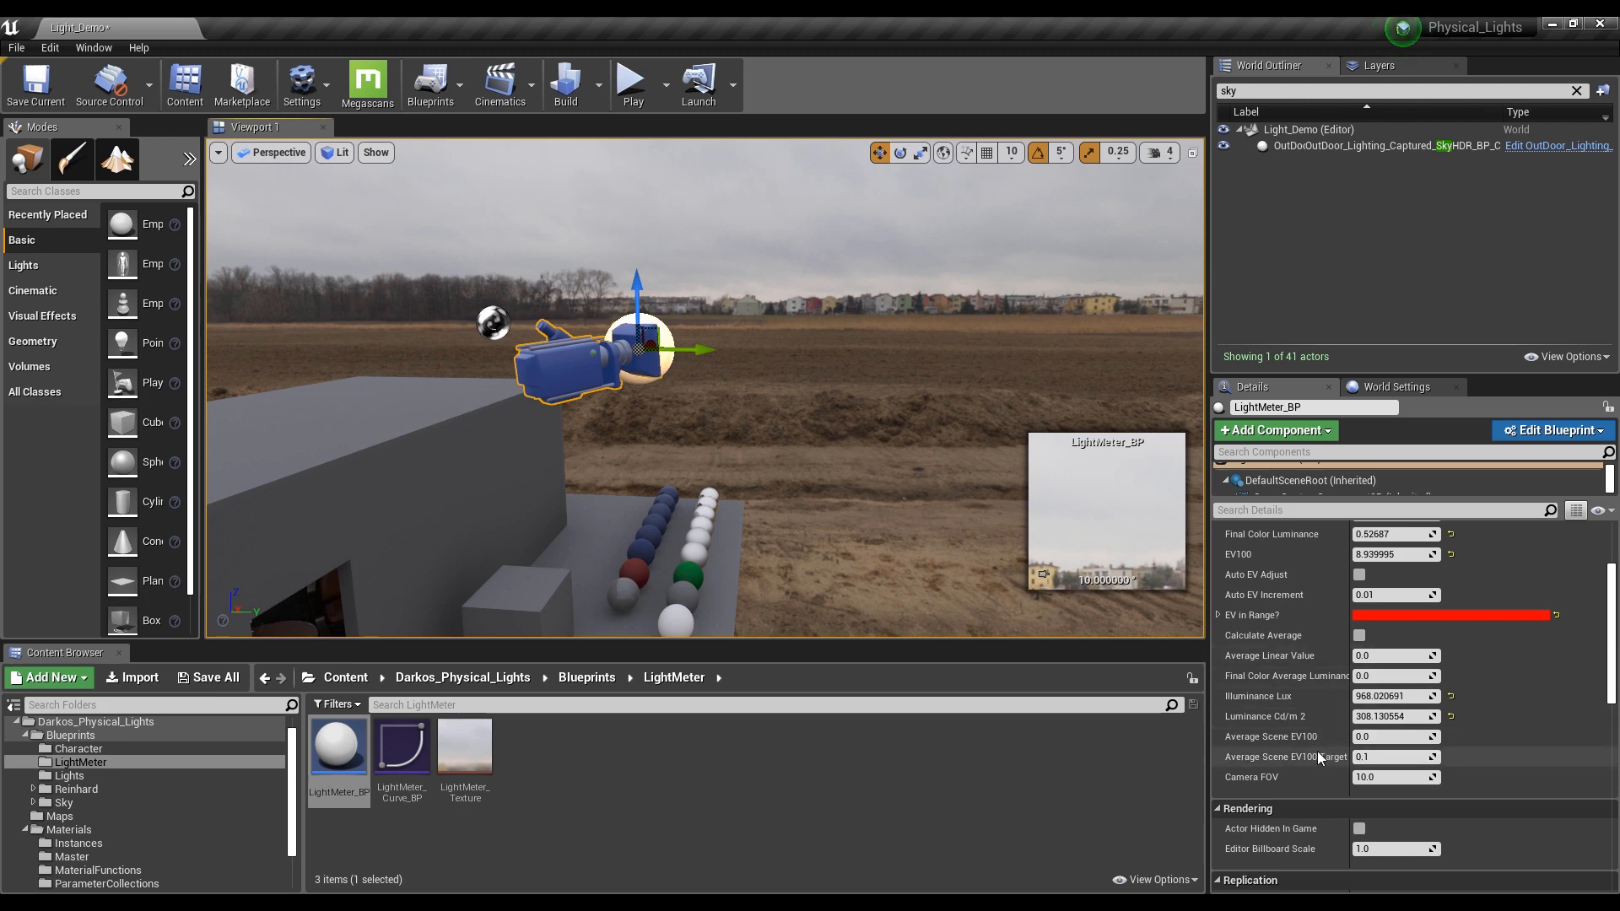
drag(1392, 777, 1510, 777)
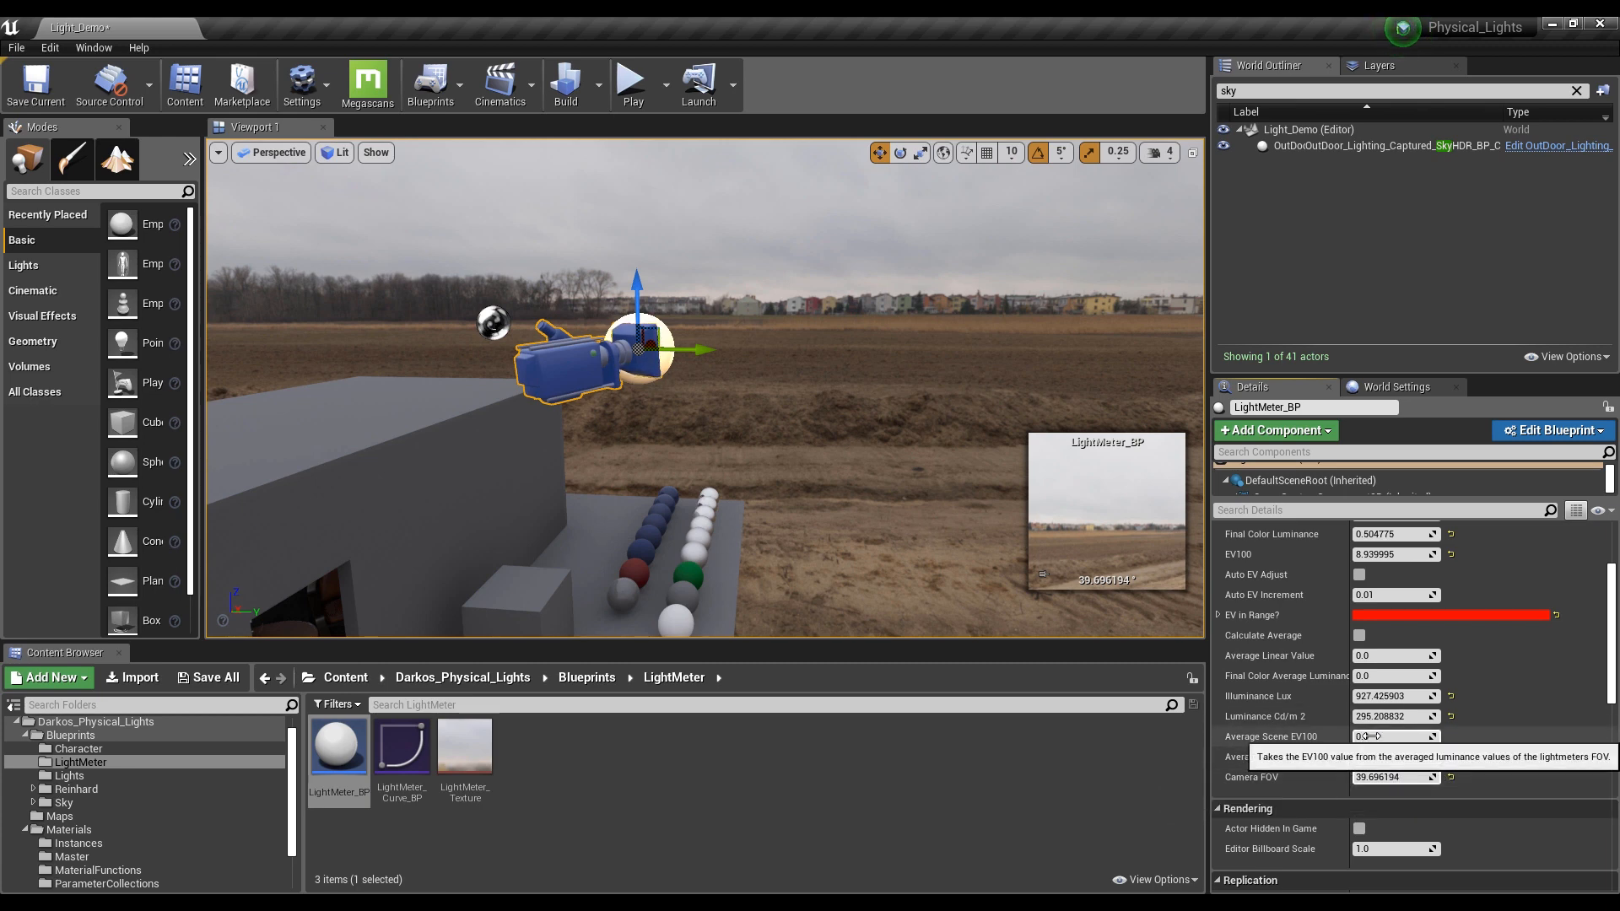
click(1405, 778)
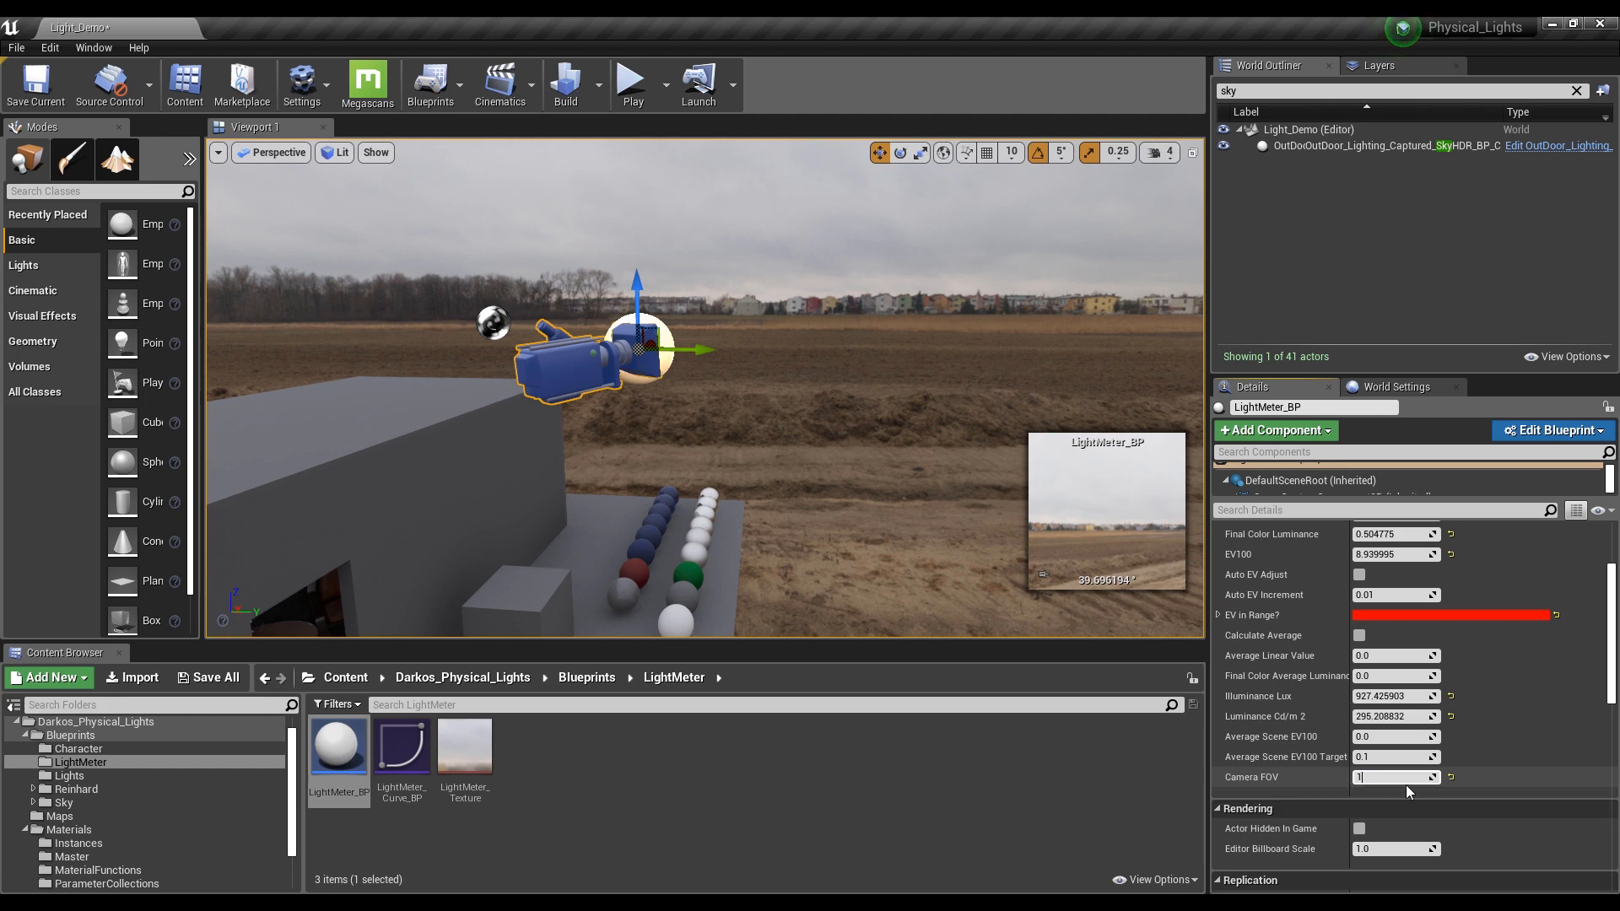
key(Return)
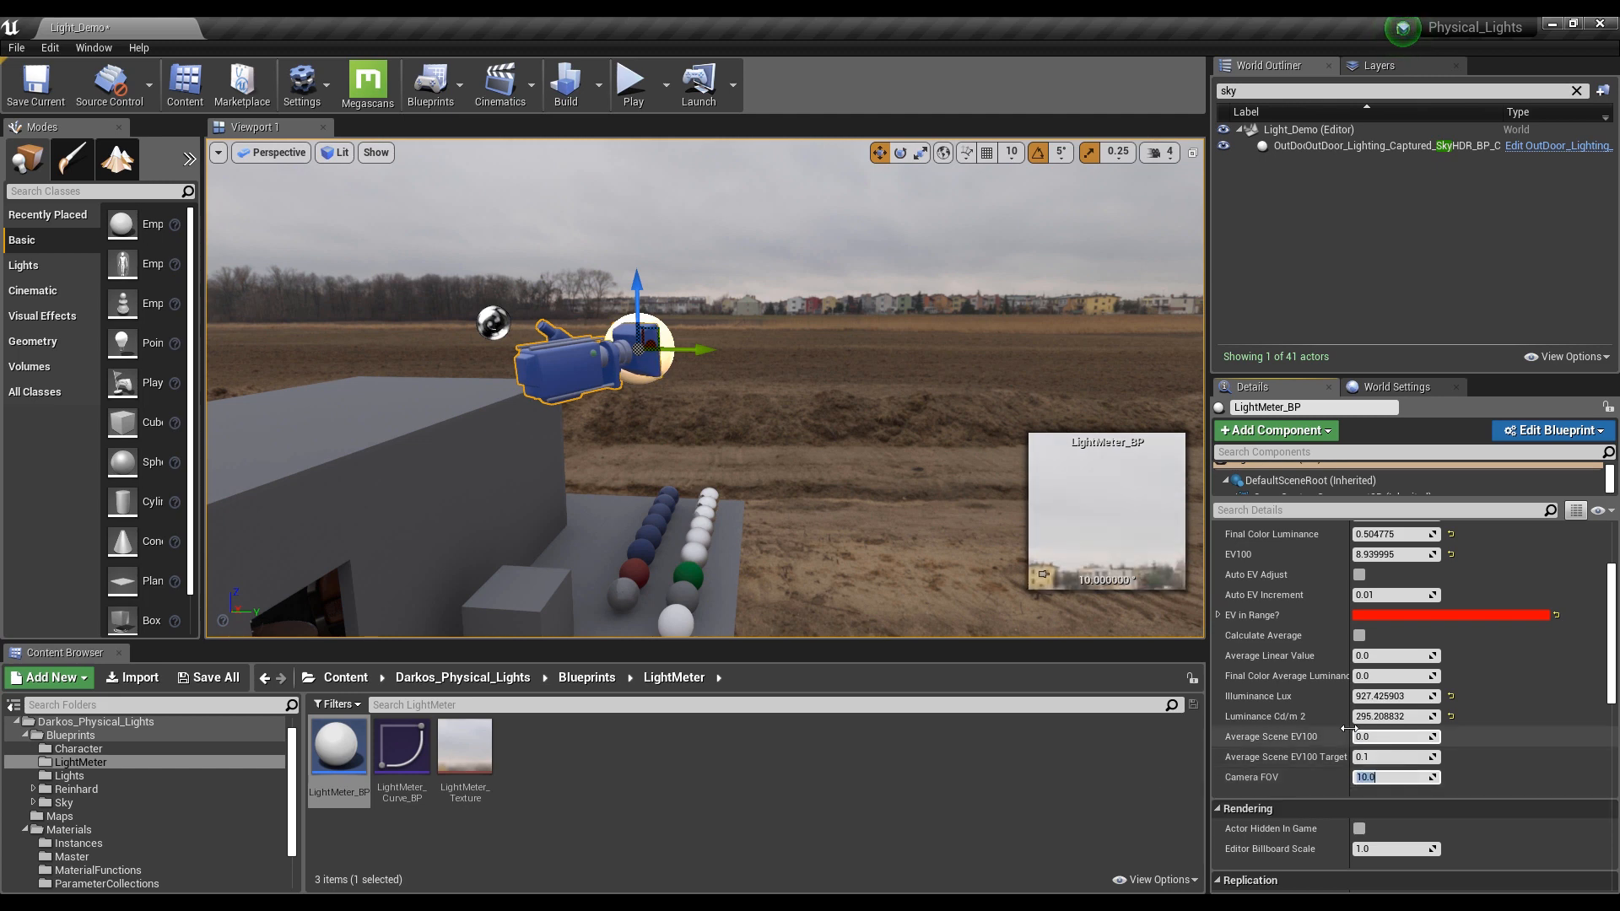
Delete the light meter from the level
scroll(1307, 689, up, 4)
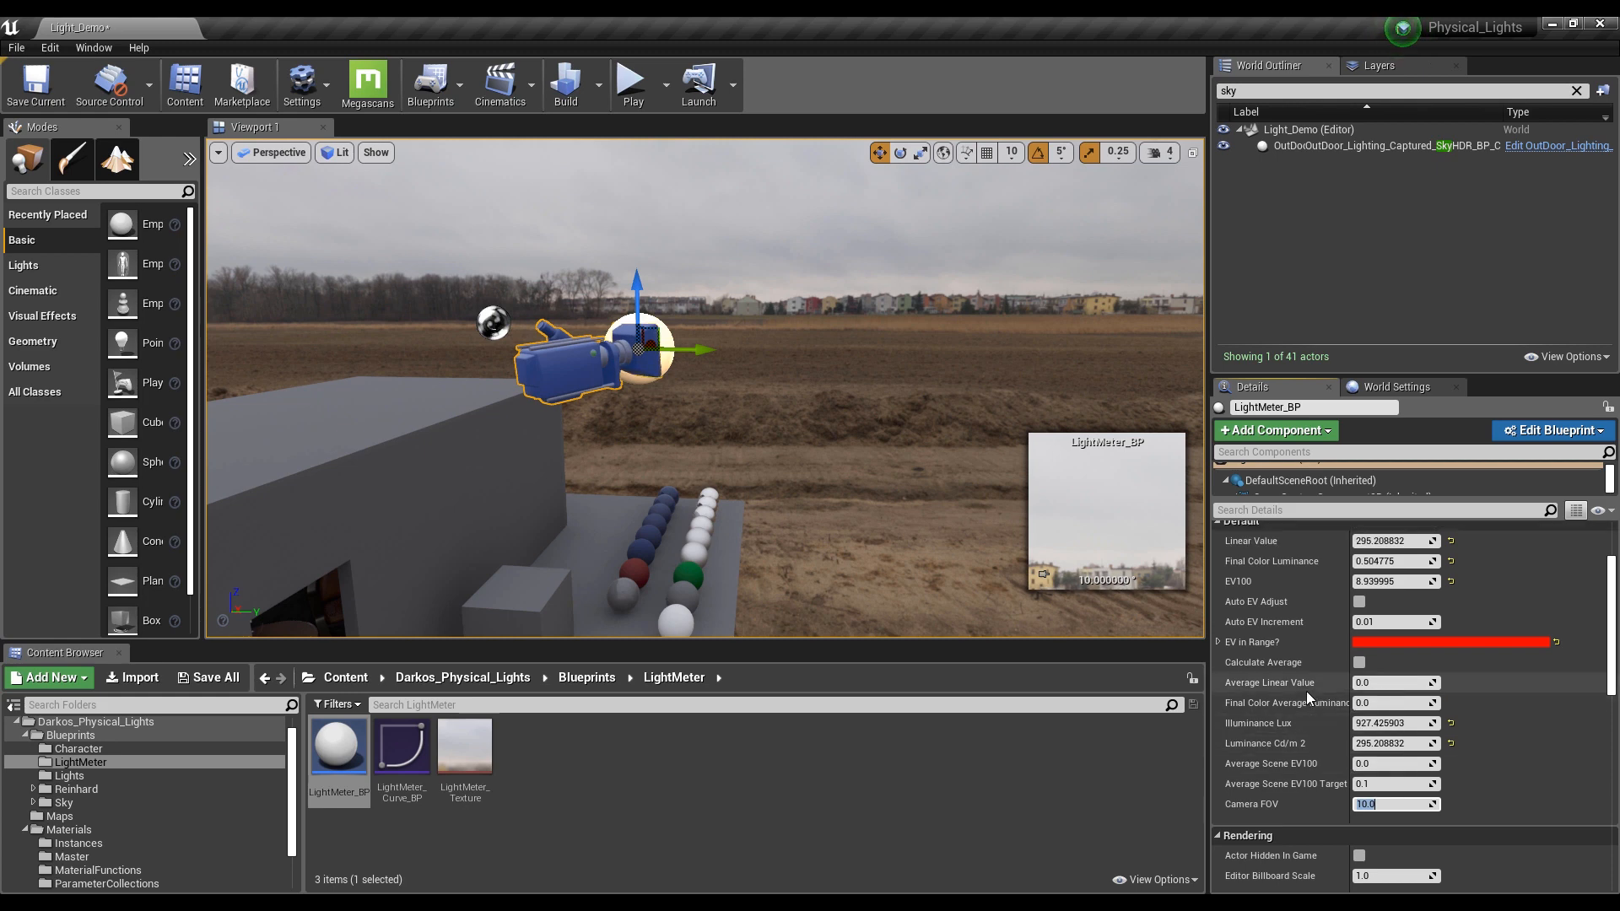
right_drag(782, 373, 793, 341)
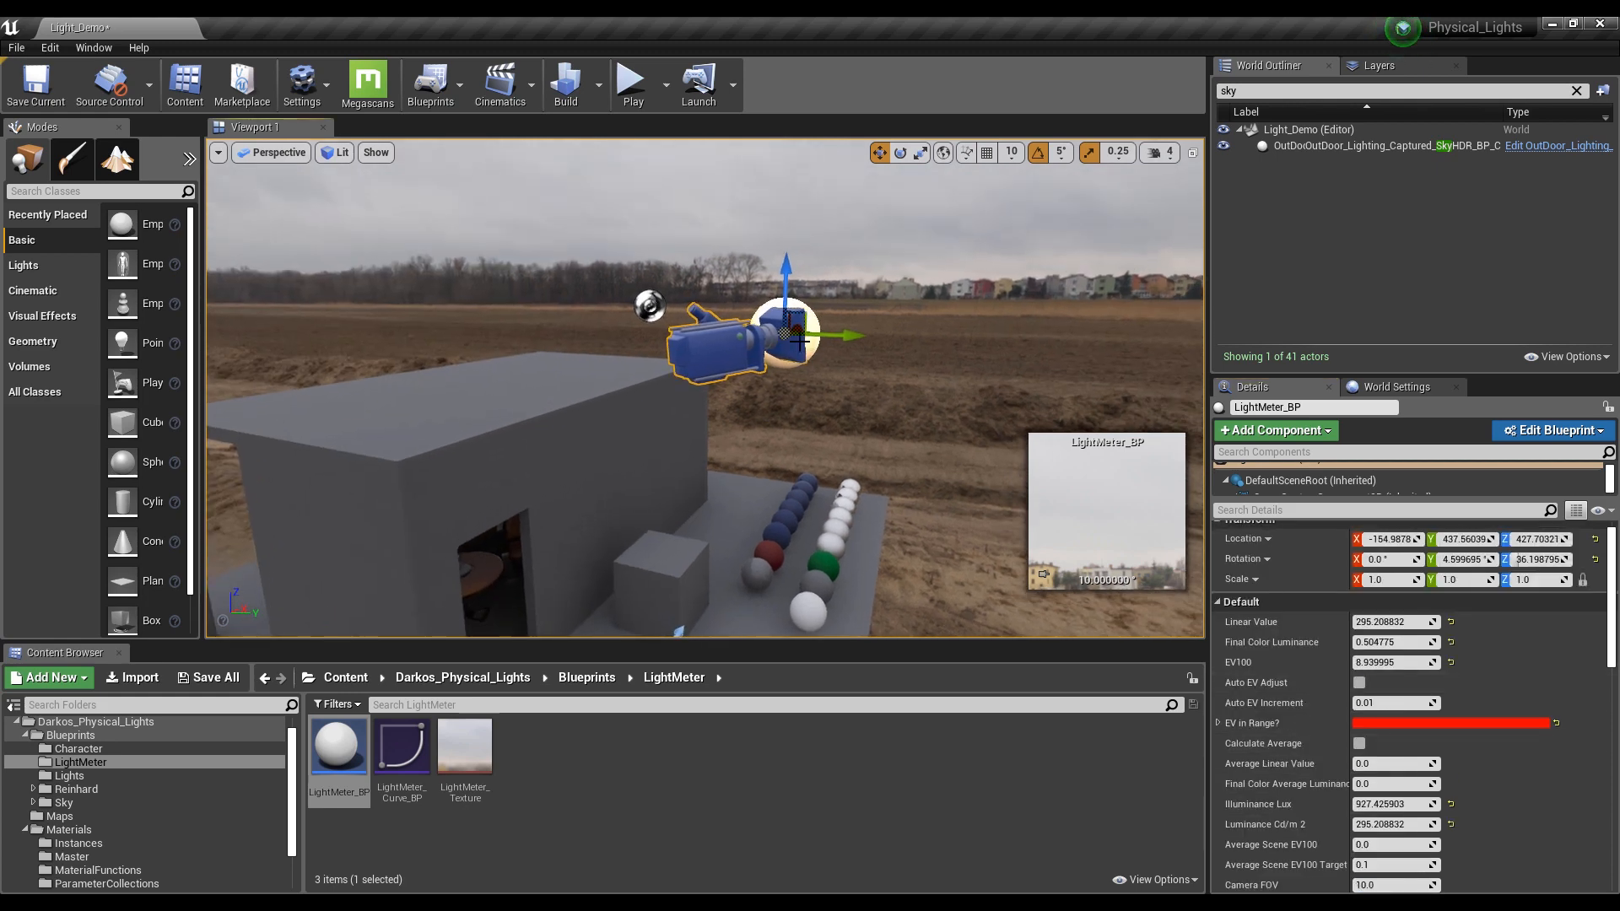
key(Delete)
Place PB_RectLight_BP from the Lights blueprints folder near the building's doorway, at about X -237, Y 254, Z 94
click(90, 777)
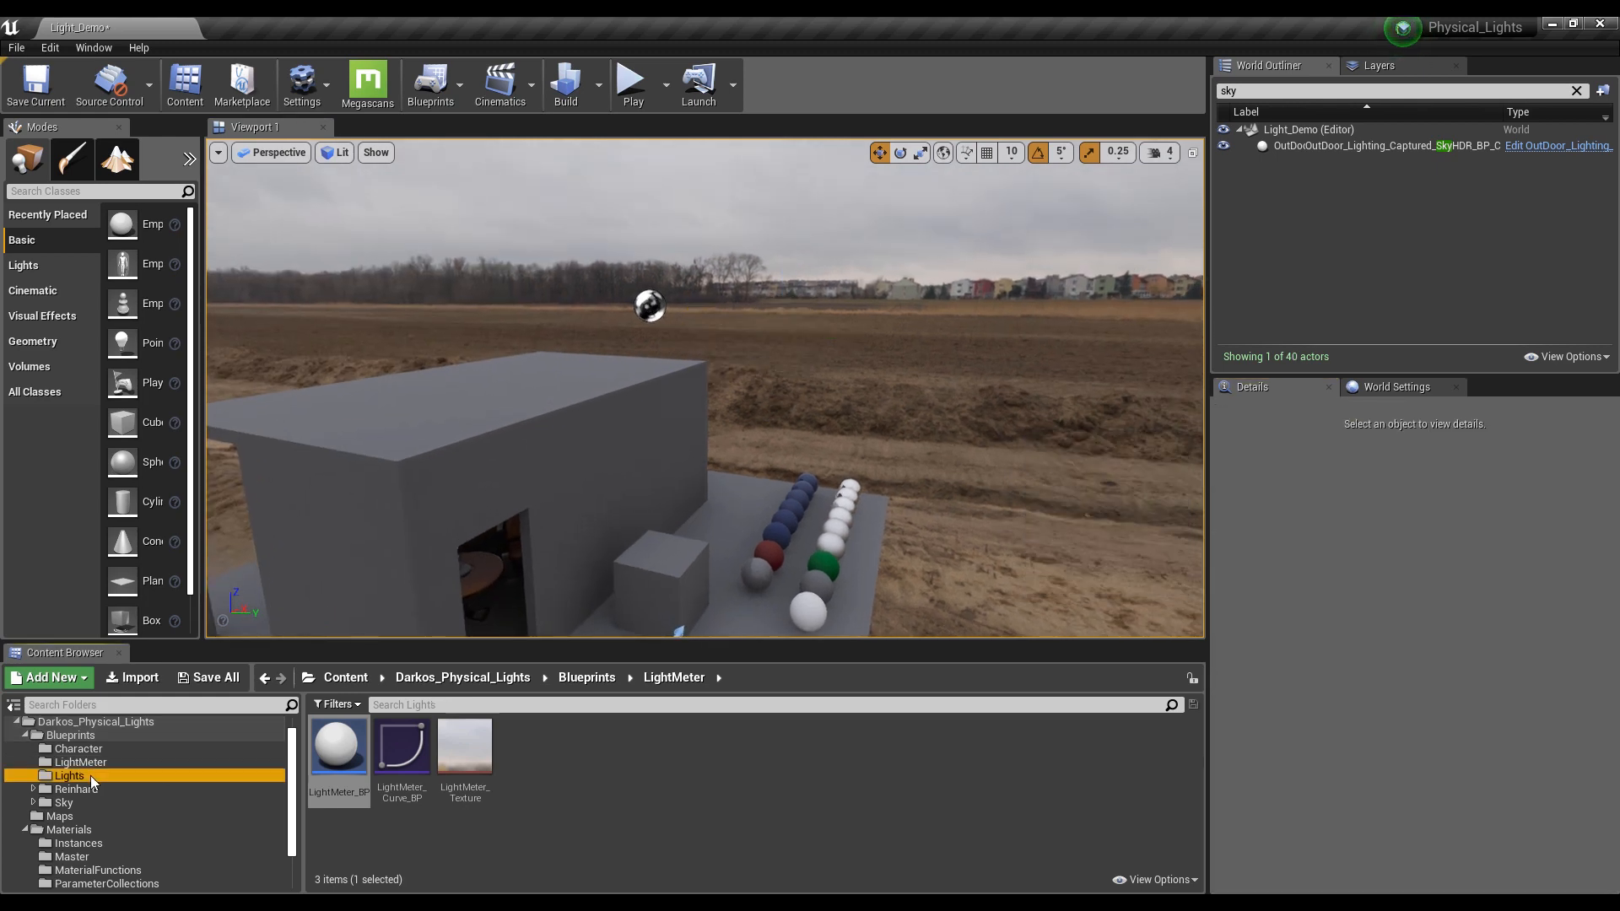
right_drag(675, 439, 743, 544)
right_drag(742, 486, 671, 432)
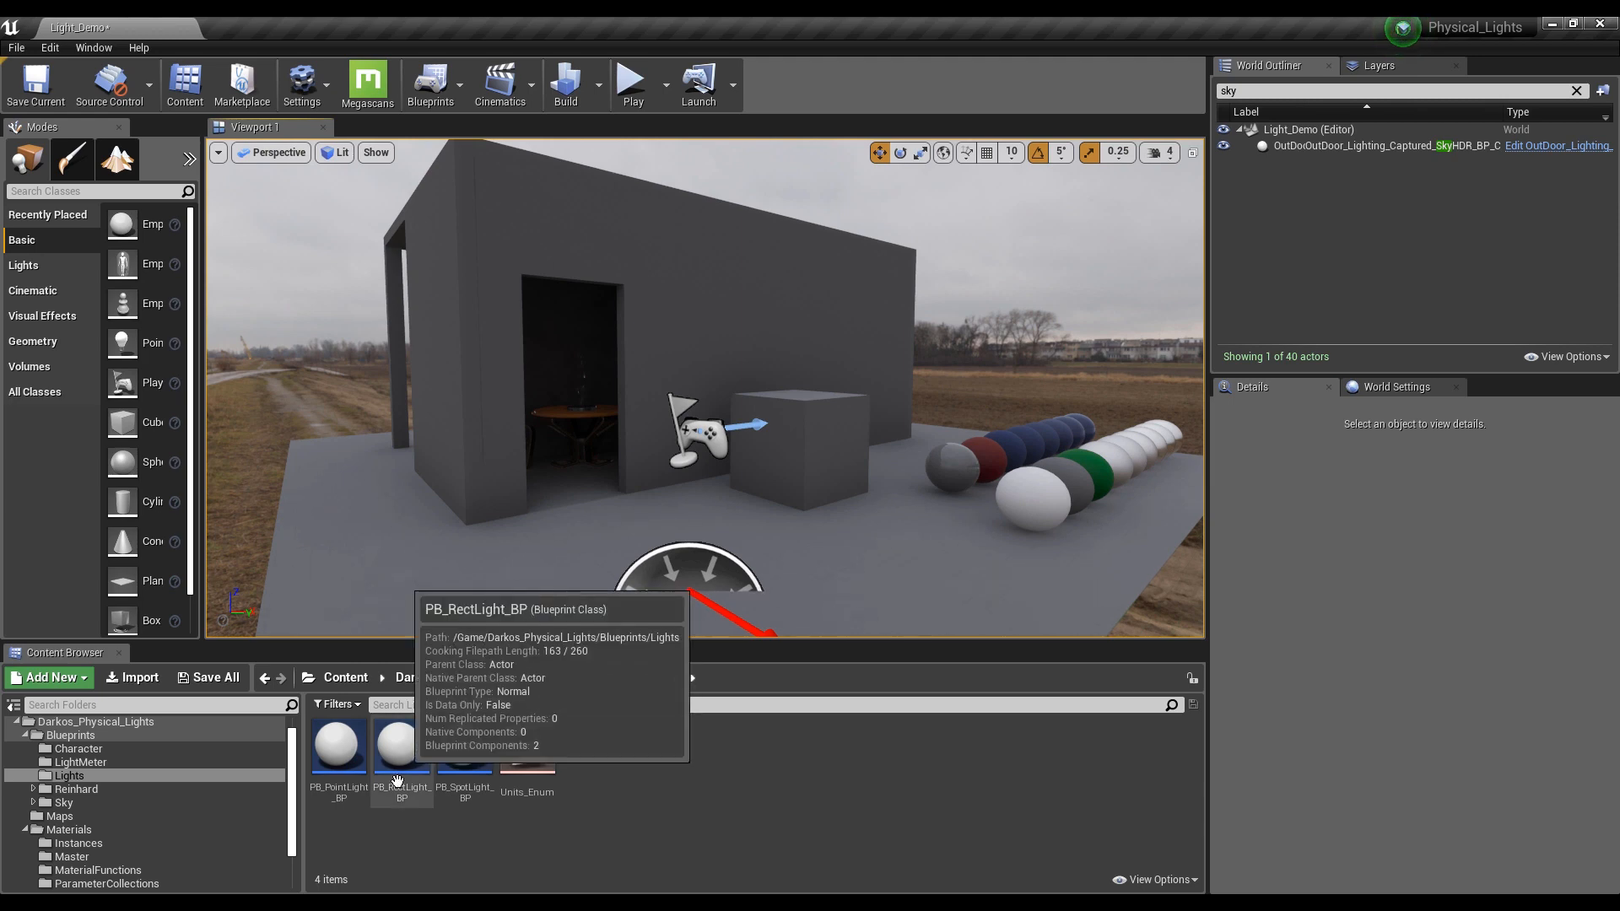
drag(399, 754, 546, 385)
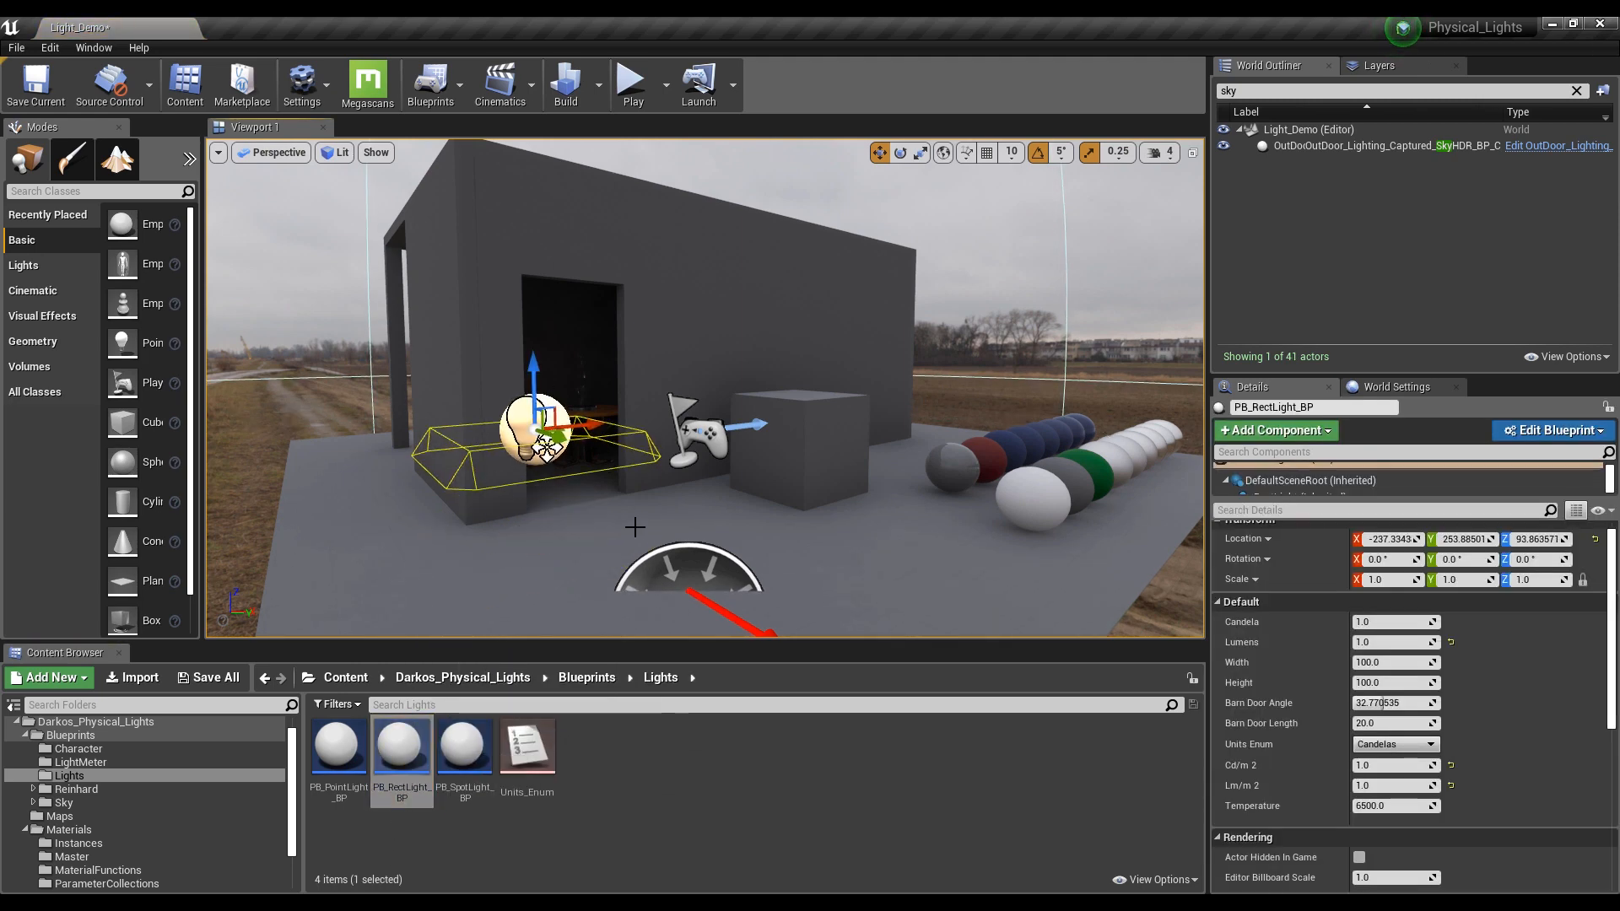
right_drag(634, 526, 655, 520)
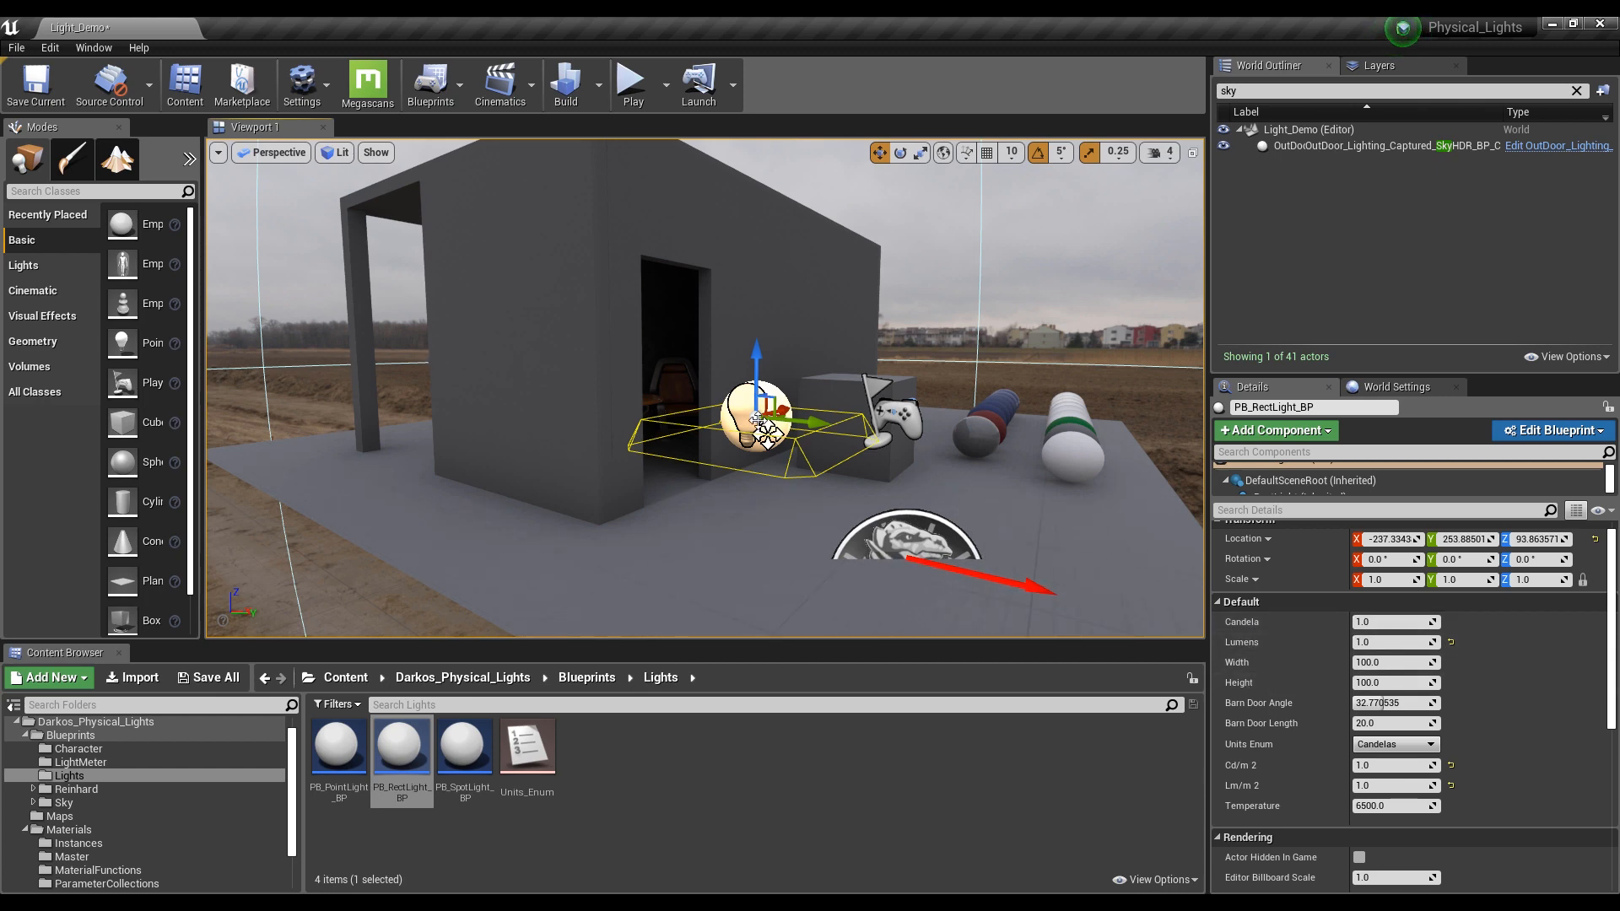
Adjust the rect light to about 74.9 width, 107.2 height, 42.1 barn door angle and 28.5 barn door length, and view its unit options
drag(1422, 664, 1422, 705)
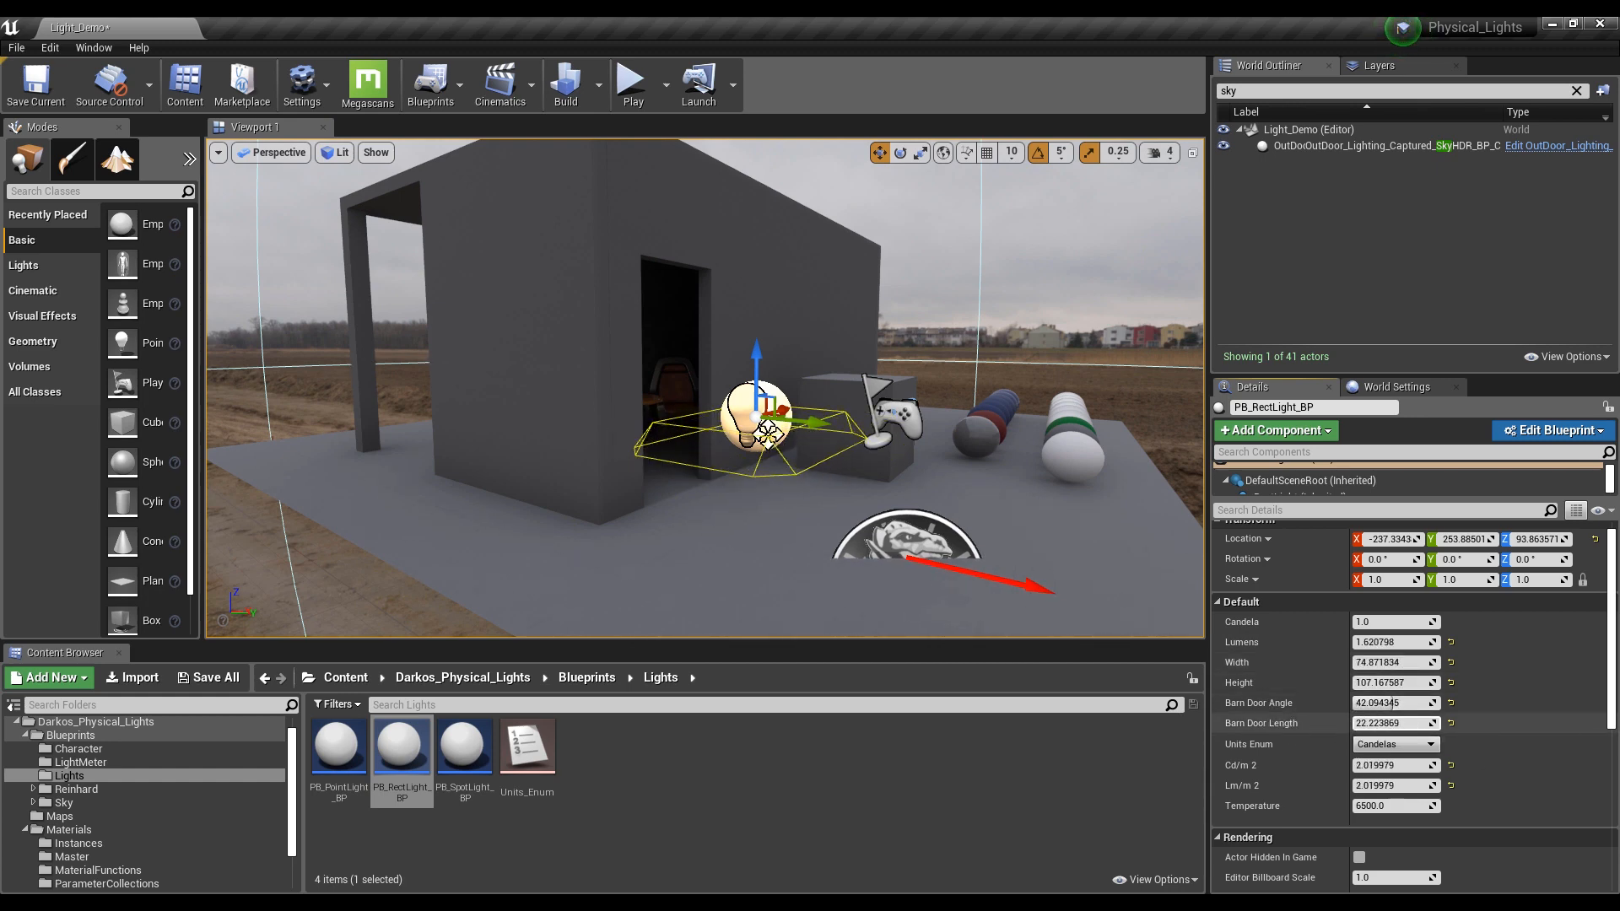
click(1397, 745)
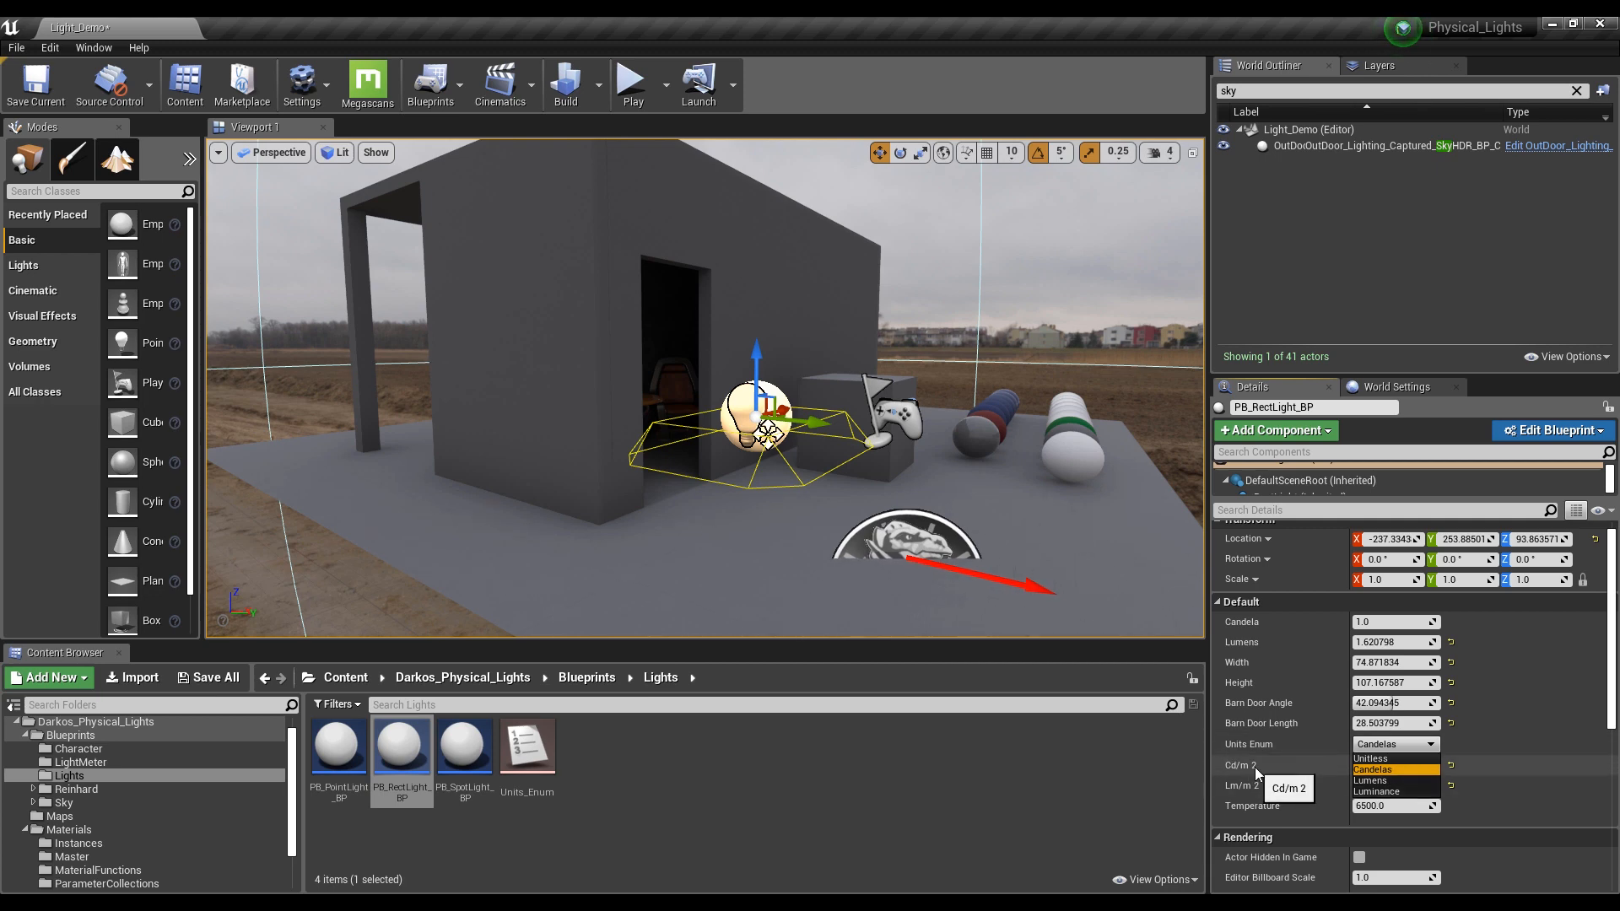
click(1278, 773)
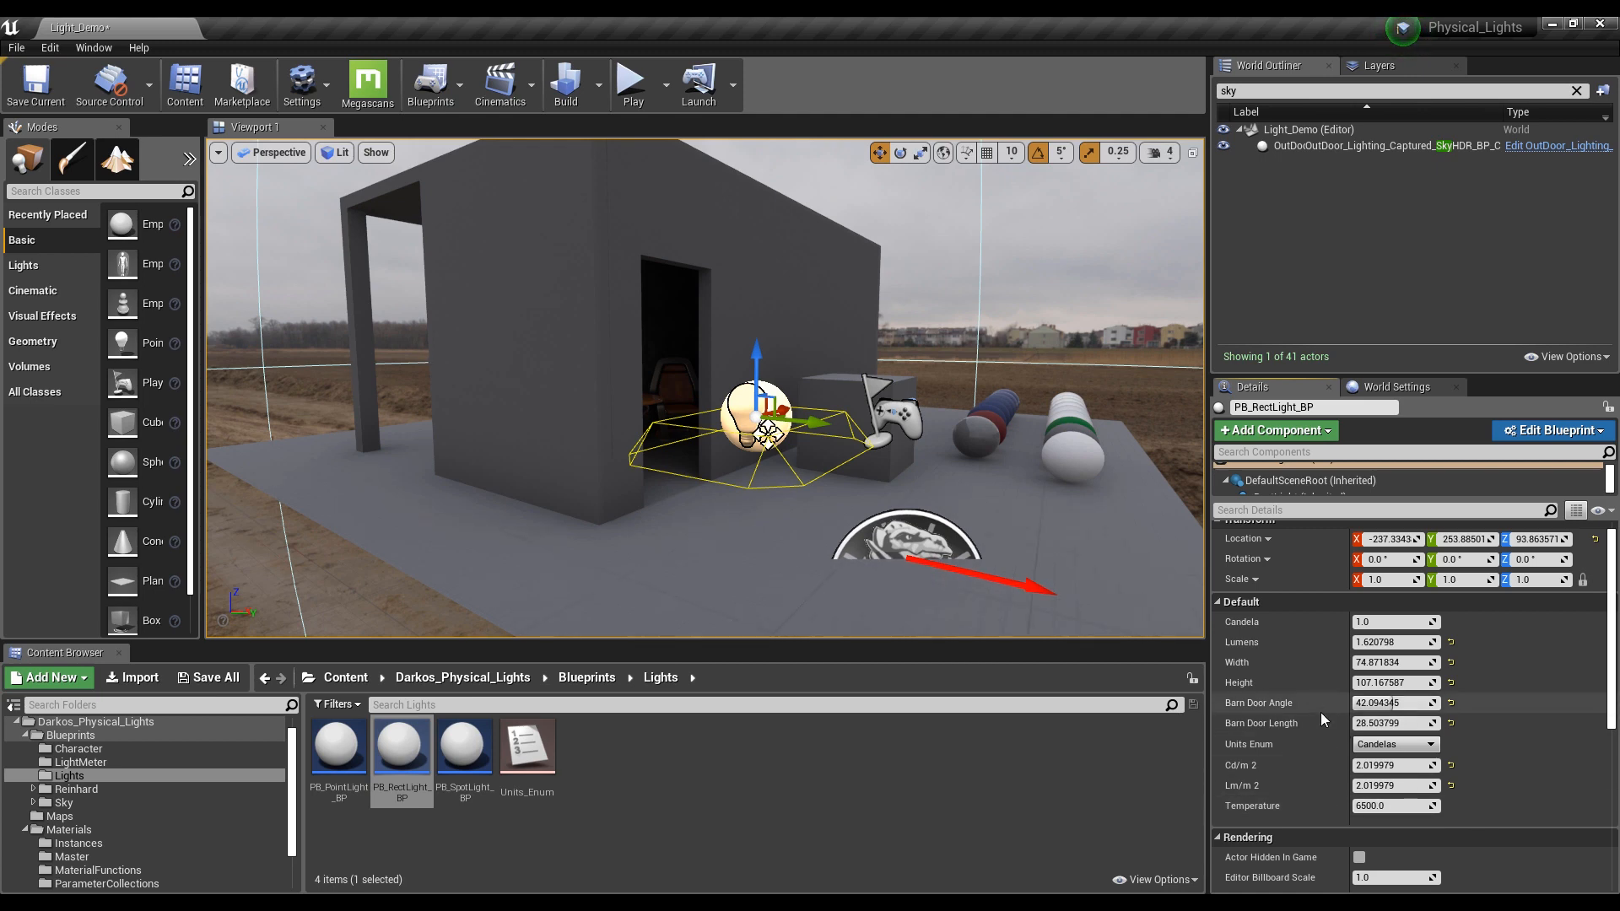
Delete the rect light from the level
right_drag(771, 513, 762, 521)
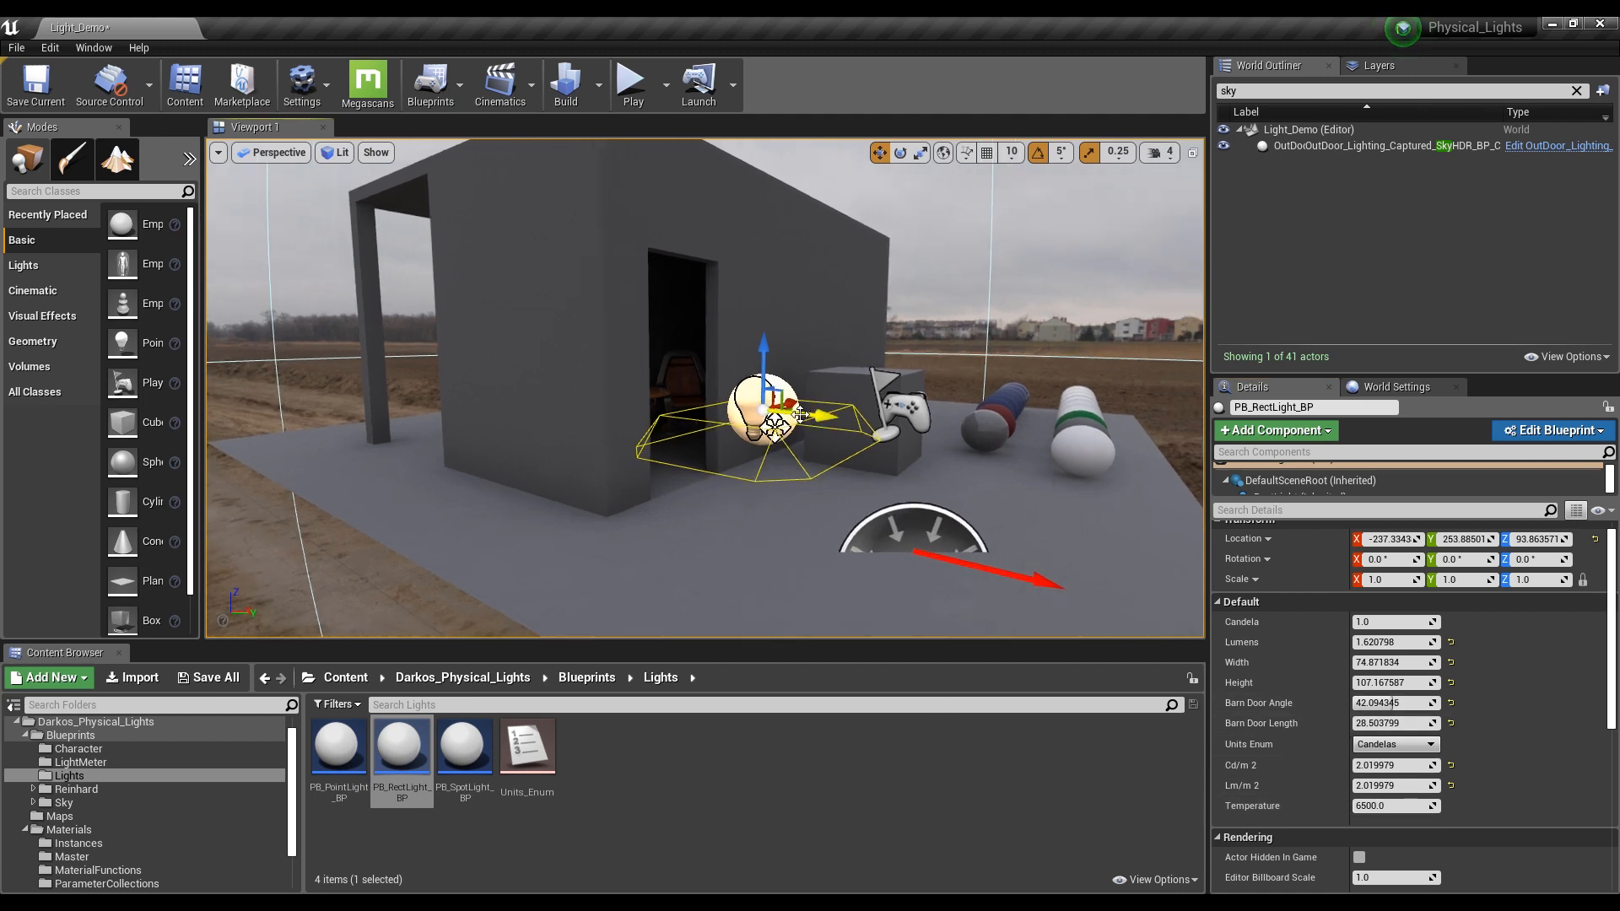
right_drag(800, 414, 844, 418)
key(Delete)
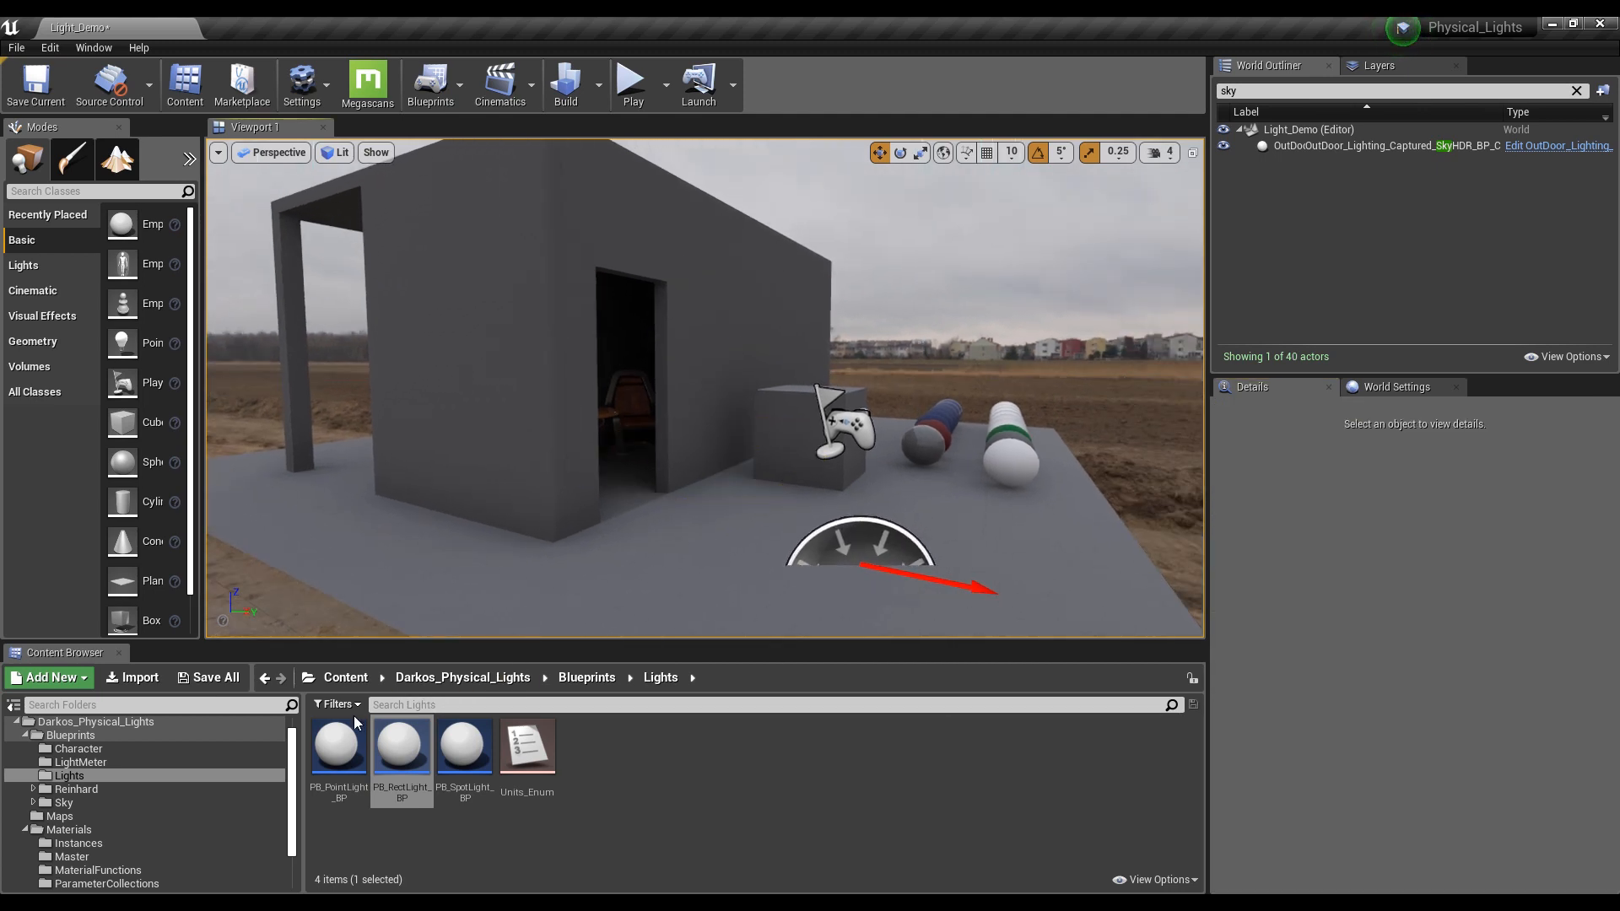
Open the Sky blueprints folder and inspect the OutDoor_Lighting_Captured_SkyHDR_BP and OutDoor_Lighting_Captured_BP assets
click(64, 802)
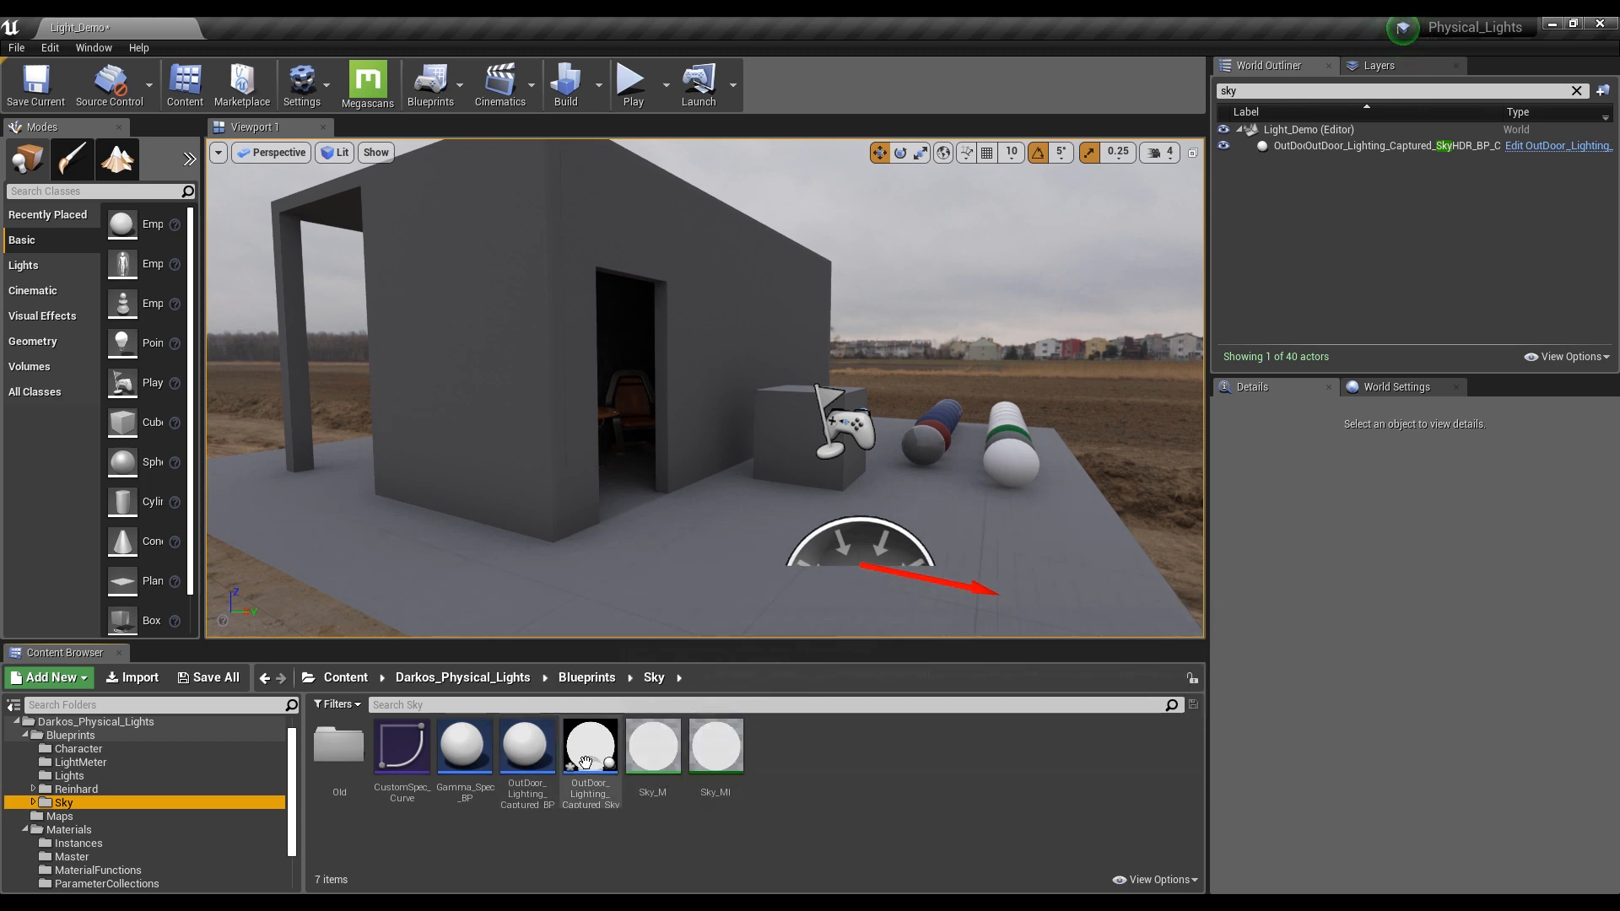
click(590, 808)
click(598, 777)
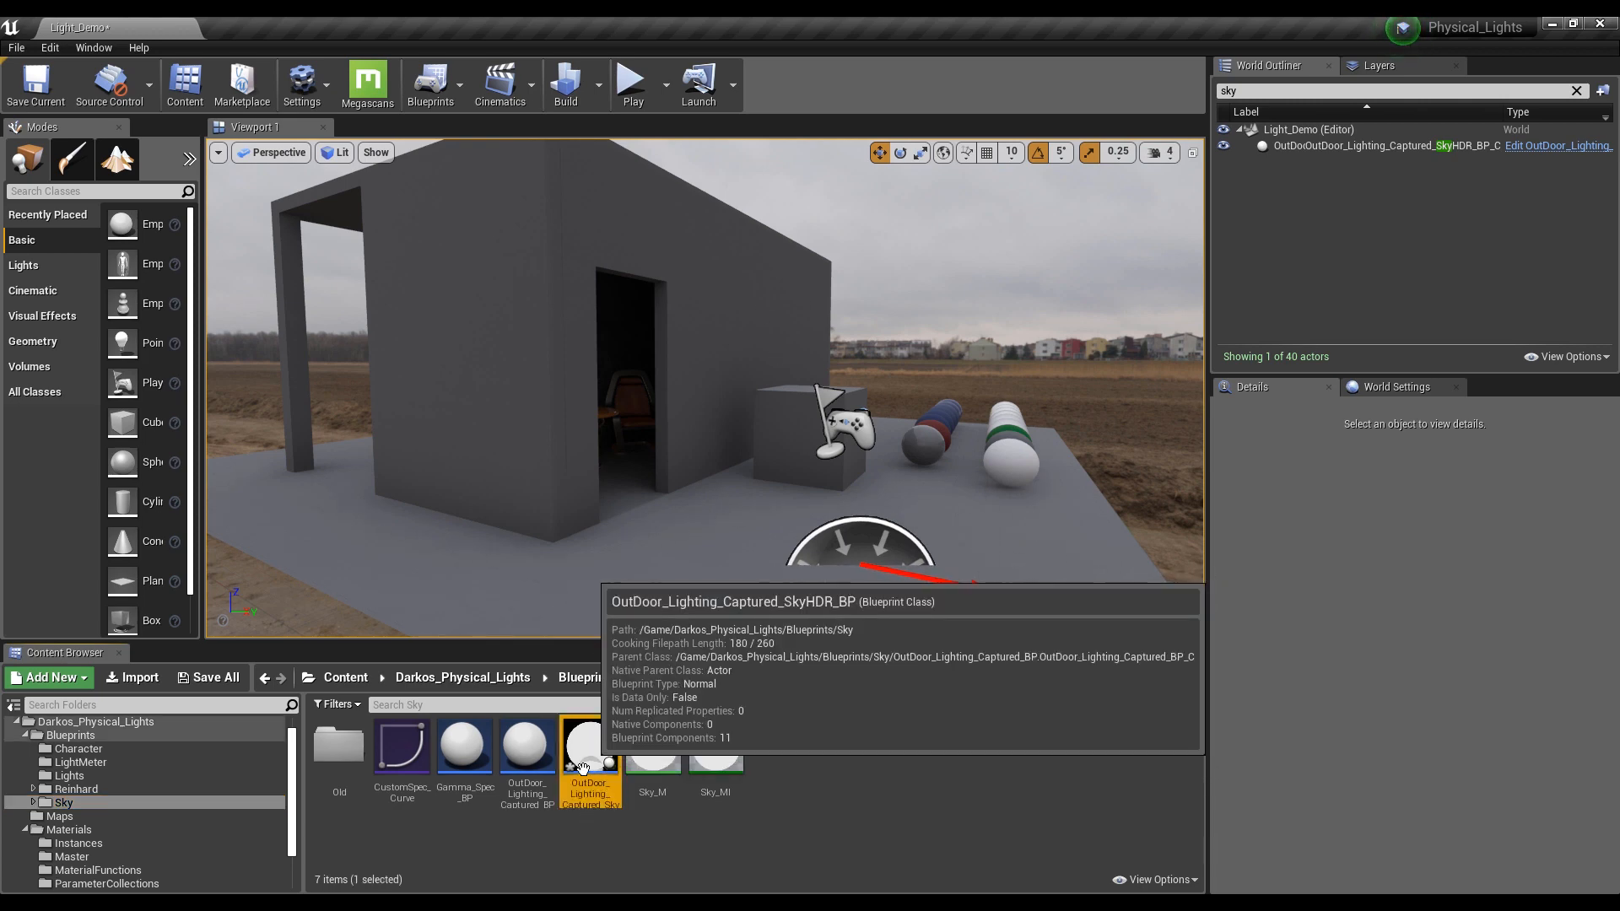
click(546, 808)
click(525, 751)
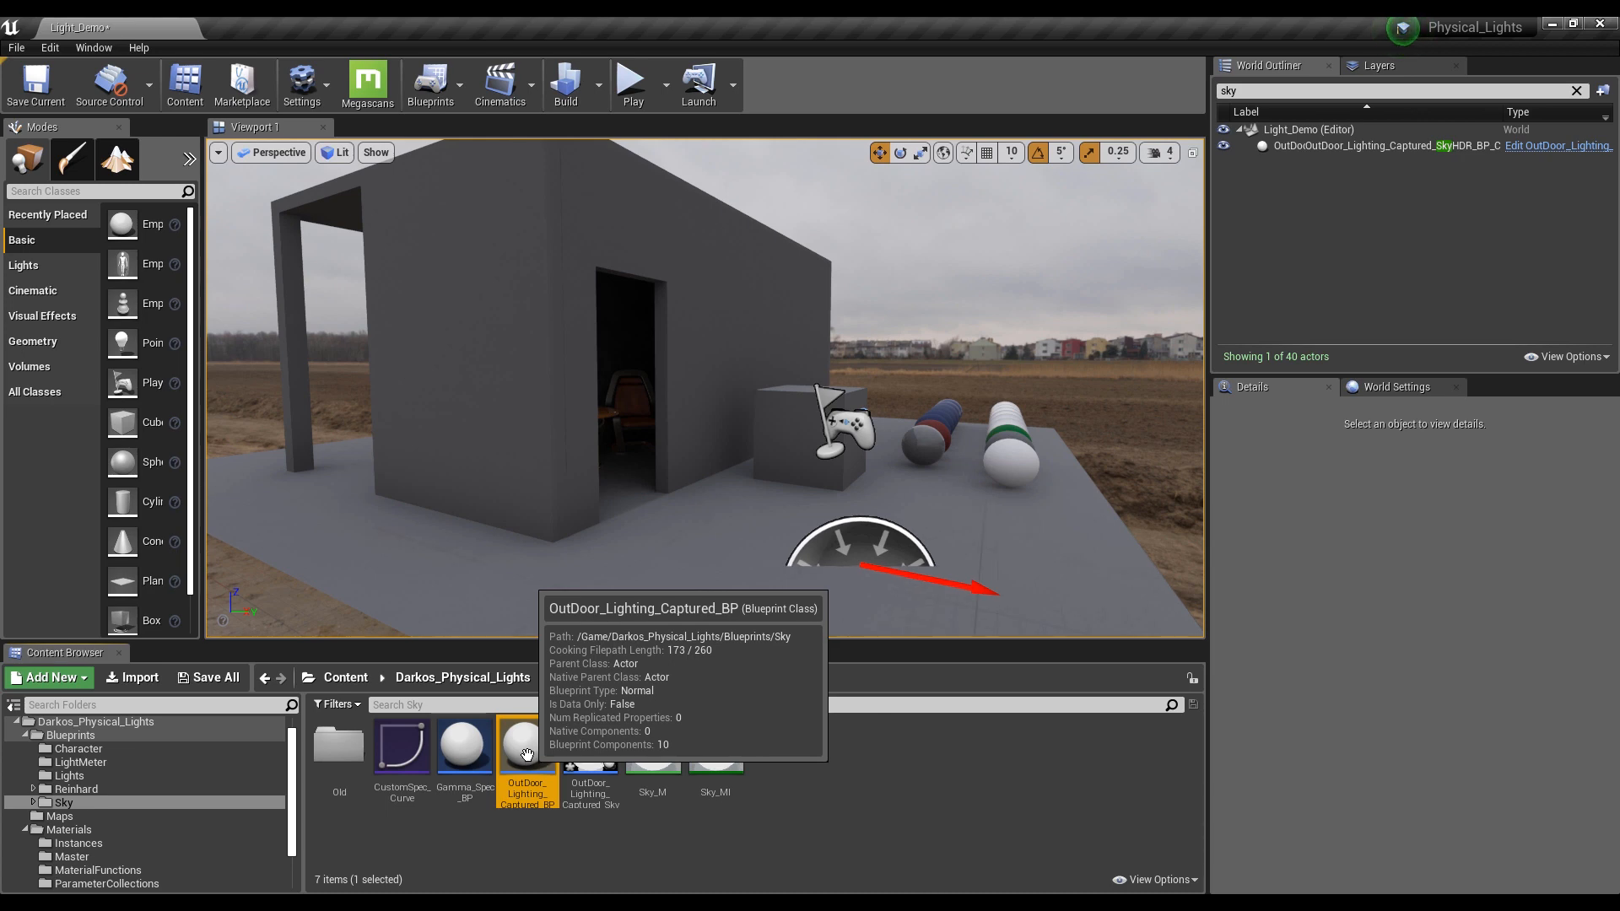
key(d)
right_drag(697, 525, 667, 539)
key(w)
key(s)
key(d)
key(a)
key(a)
key(s)
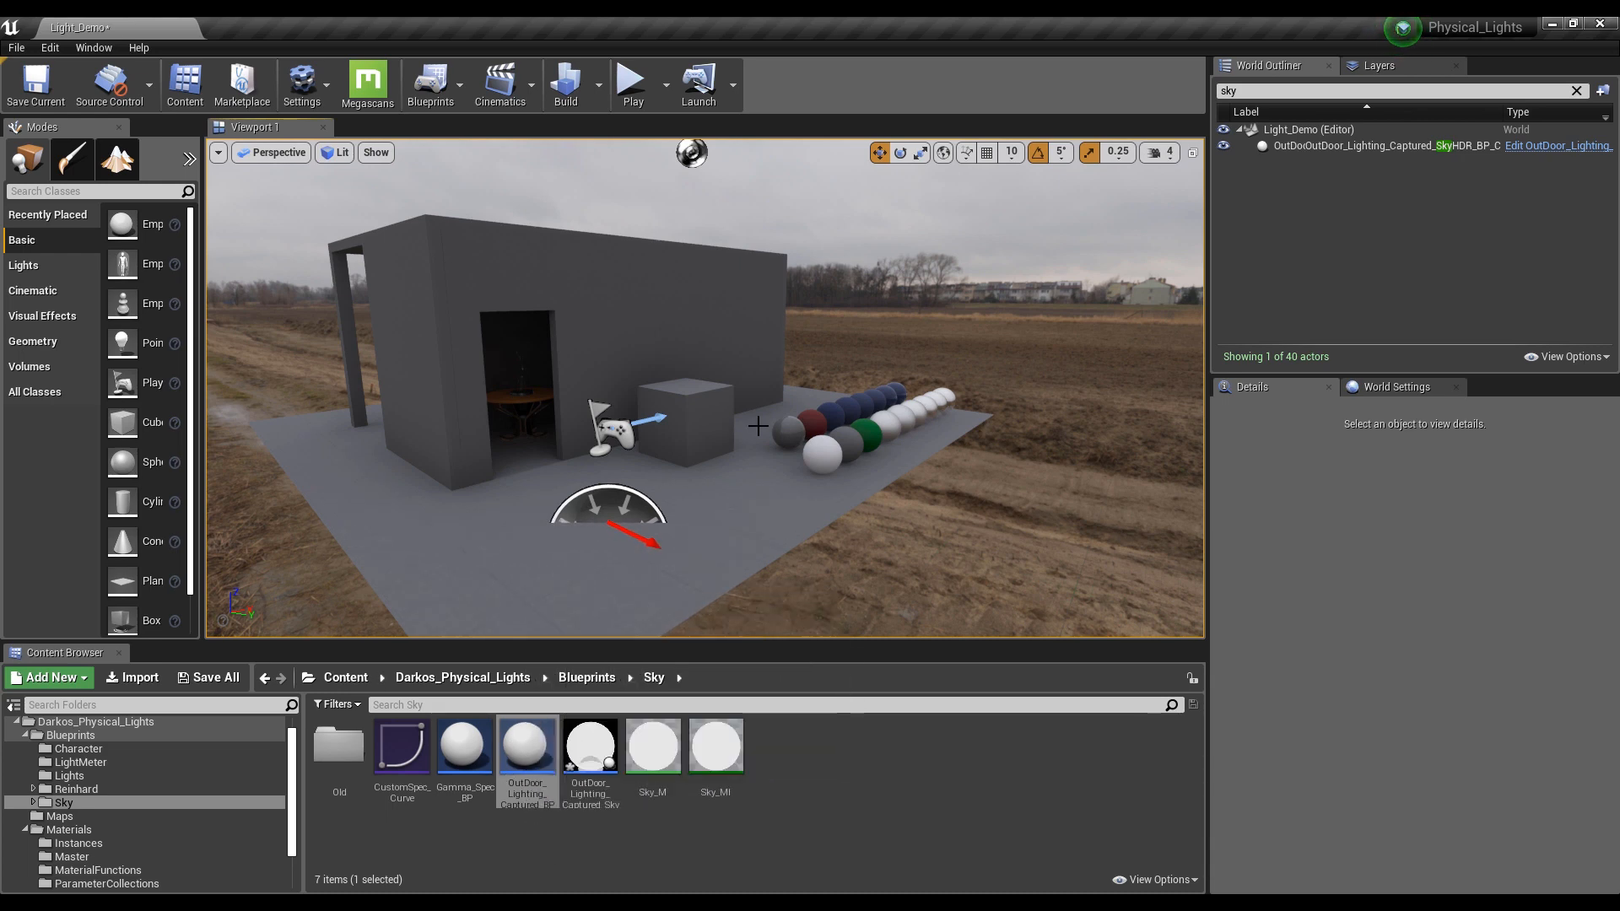
mouse_move(758, 427)
right_down()
mouse_move(852, 422)
mouse_move(768, 432)
right_up()
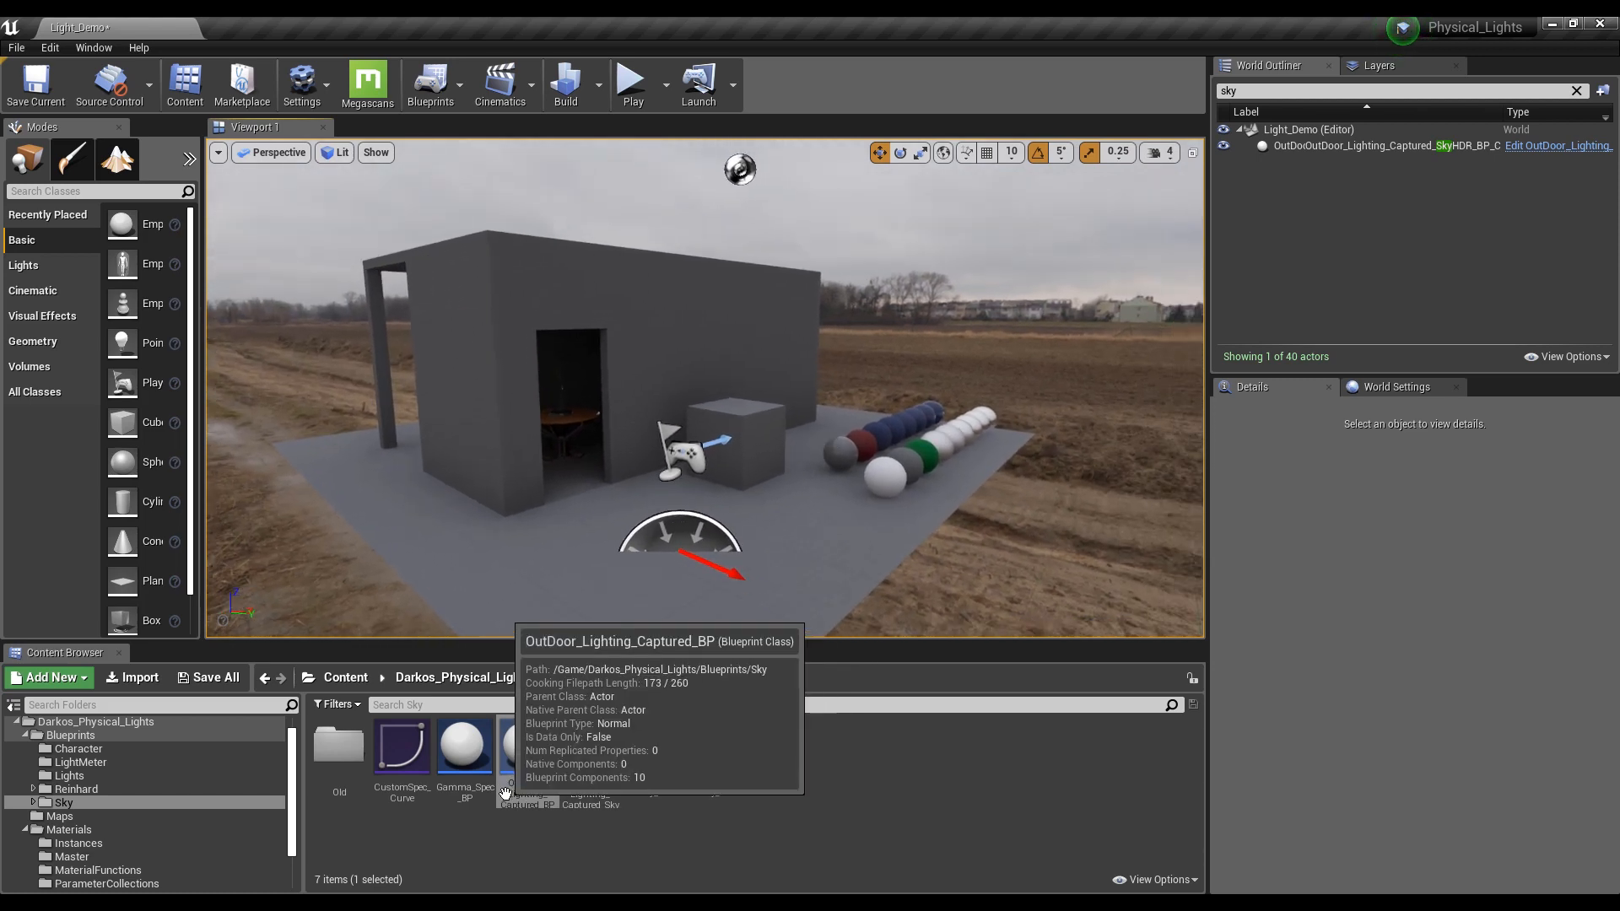
right_drag(737, 439, 628, 529)
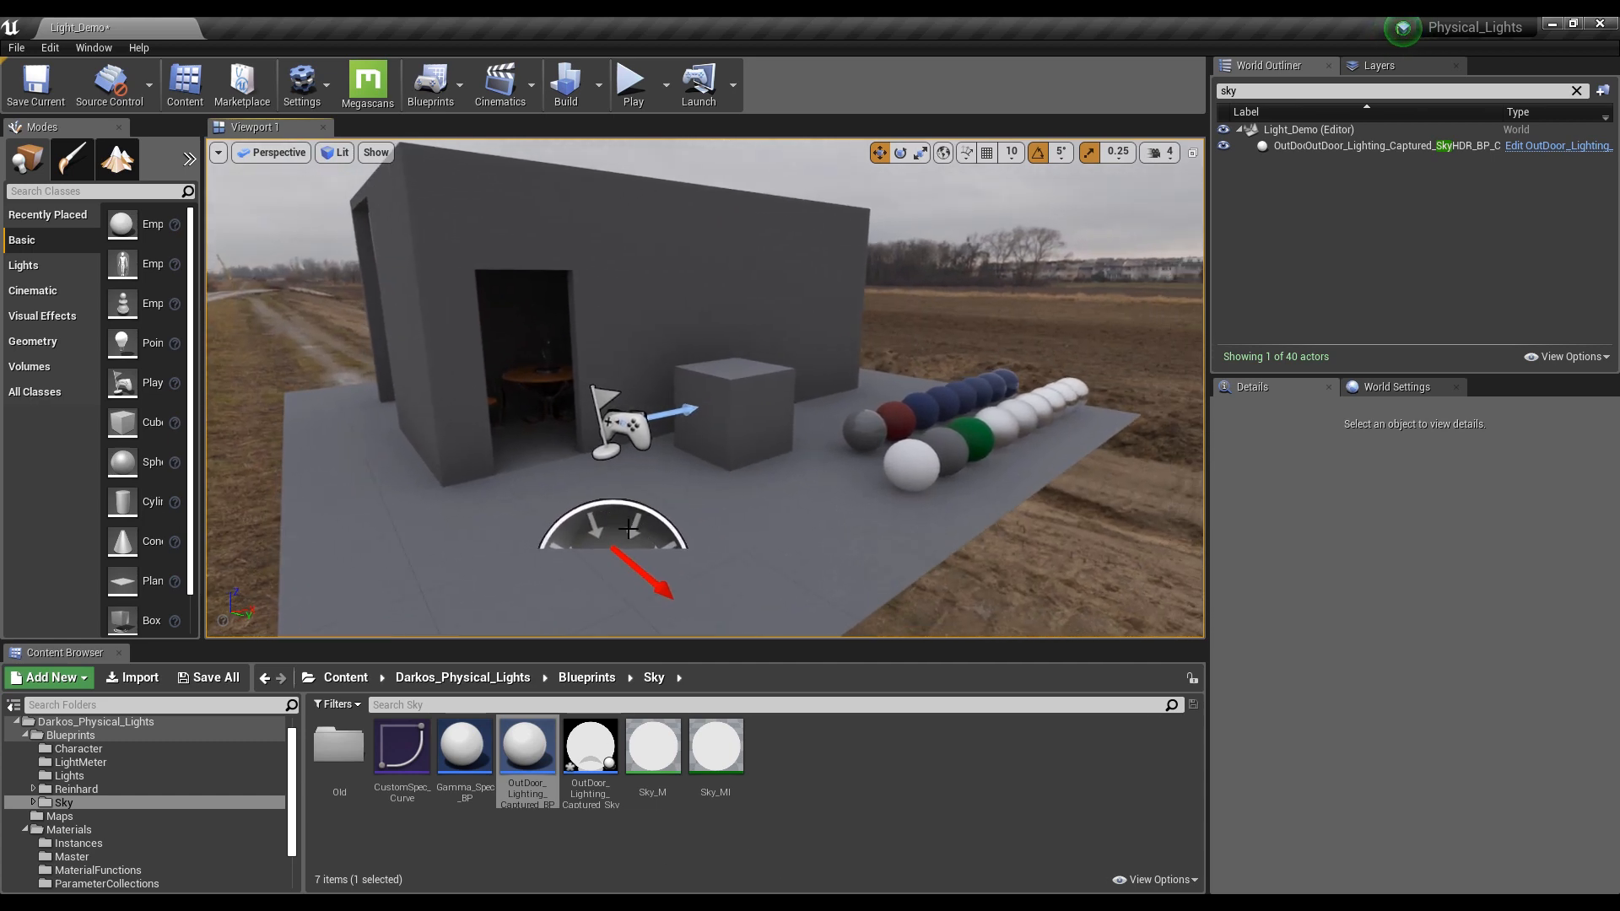
Select the captured HDR sky lighting actor in the level and enable its Show Text option
click(600, 746)
click(629, 522)
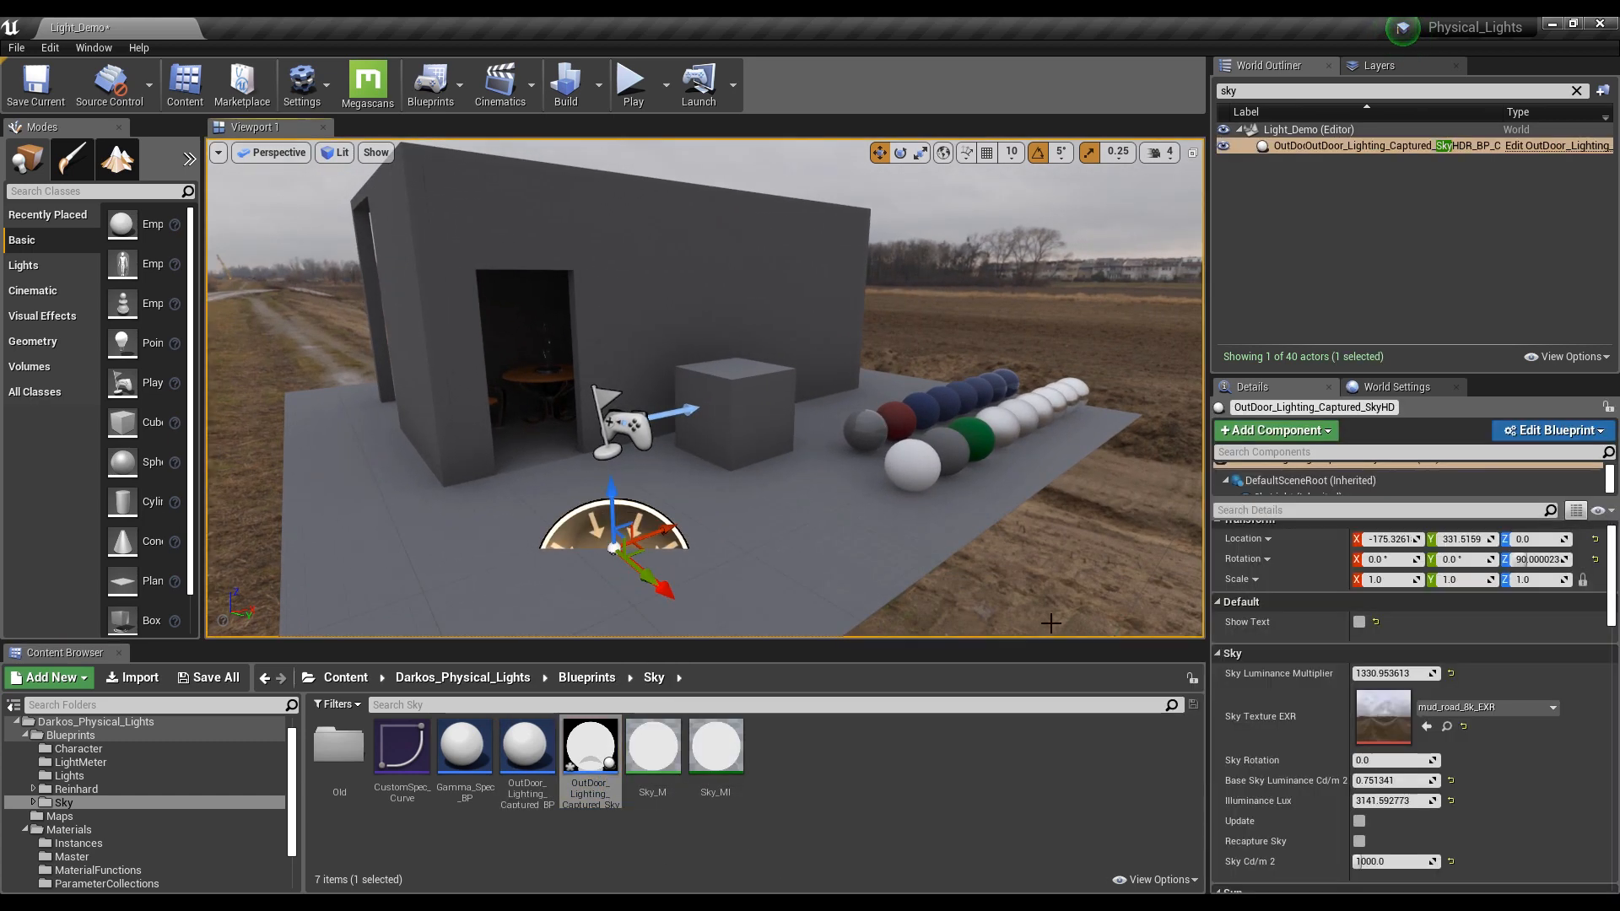
click(1360, 622)
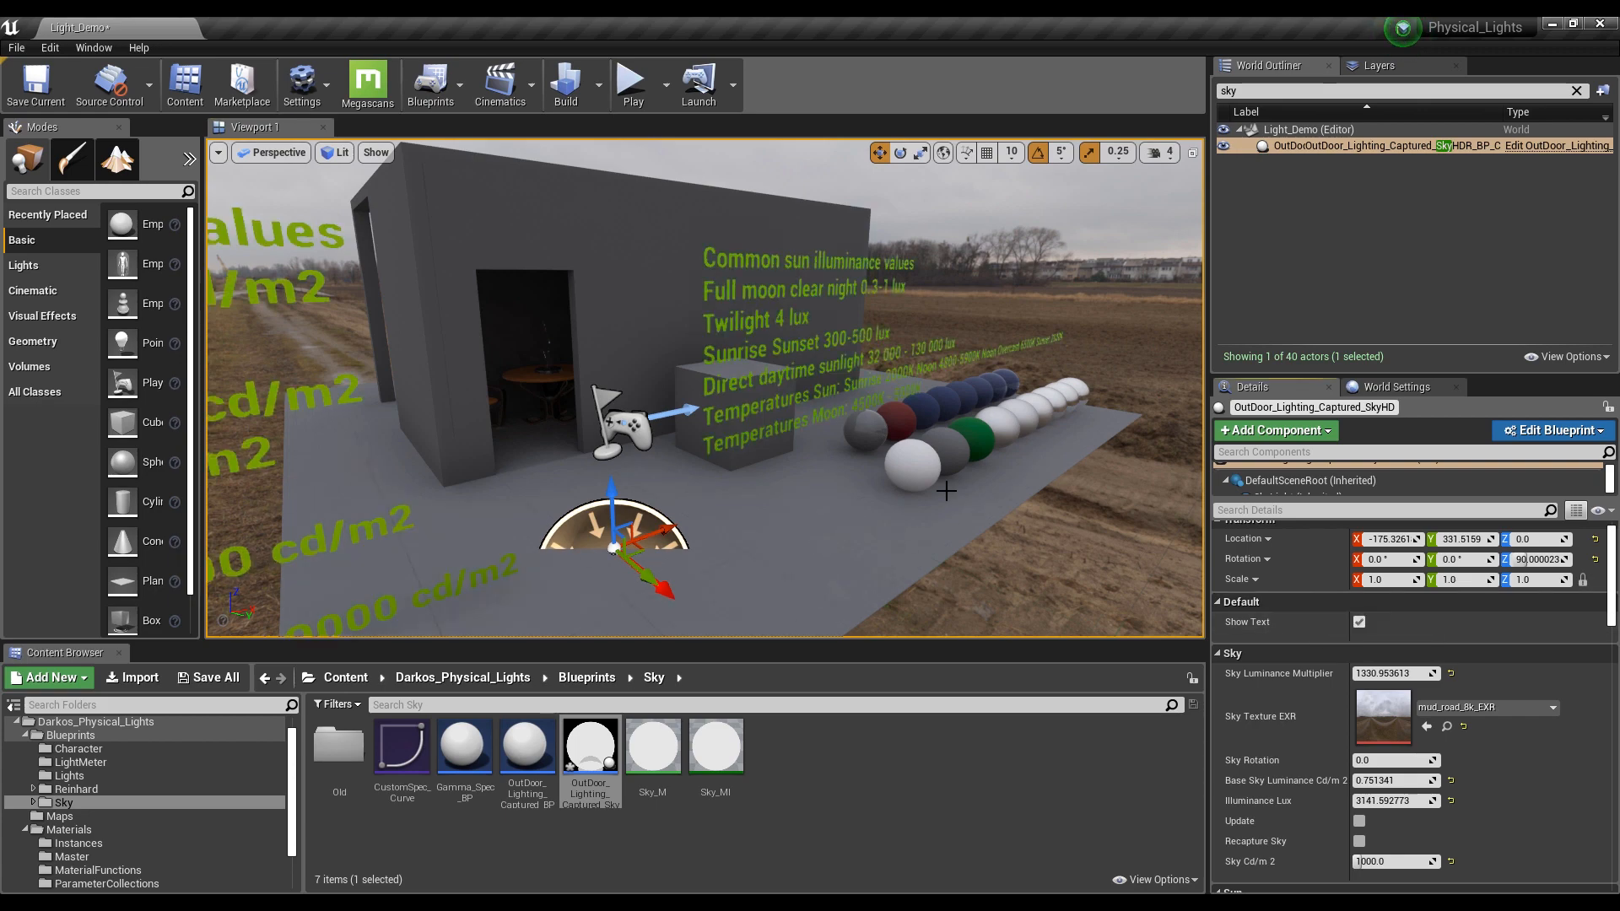
Examine the reference texts for common light bulb, sky luminance and sun illuminance values around the building
key(w)
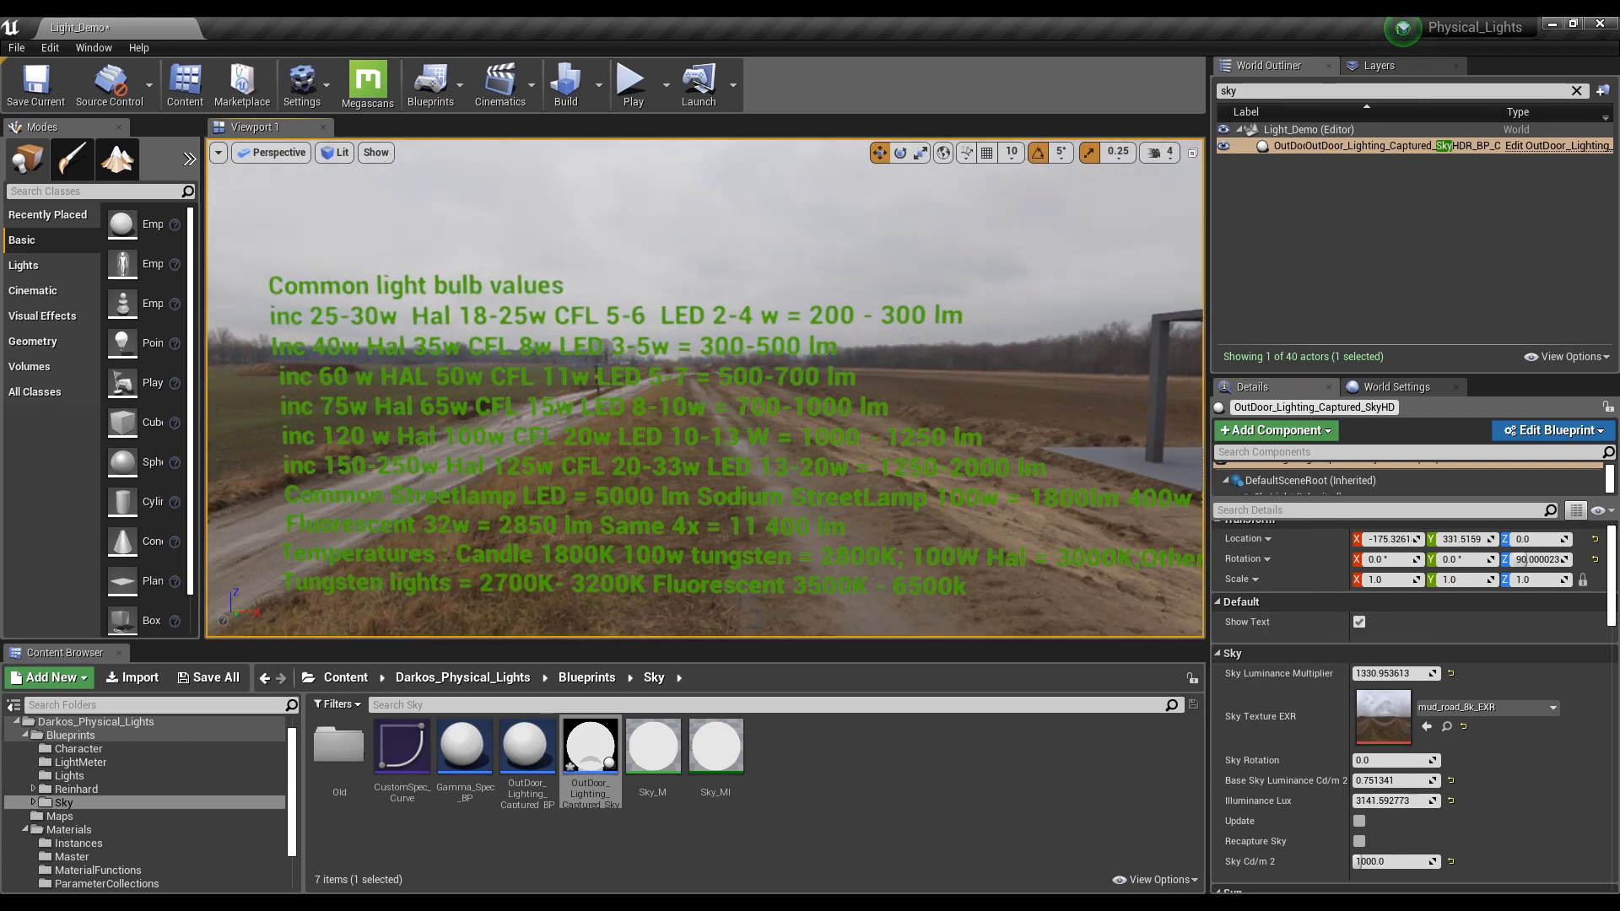
key(a)
key(s)
key(d)
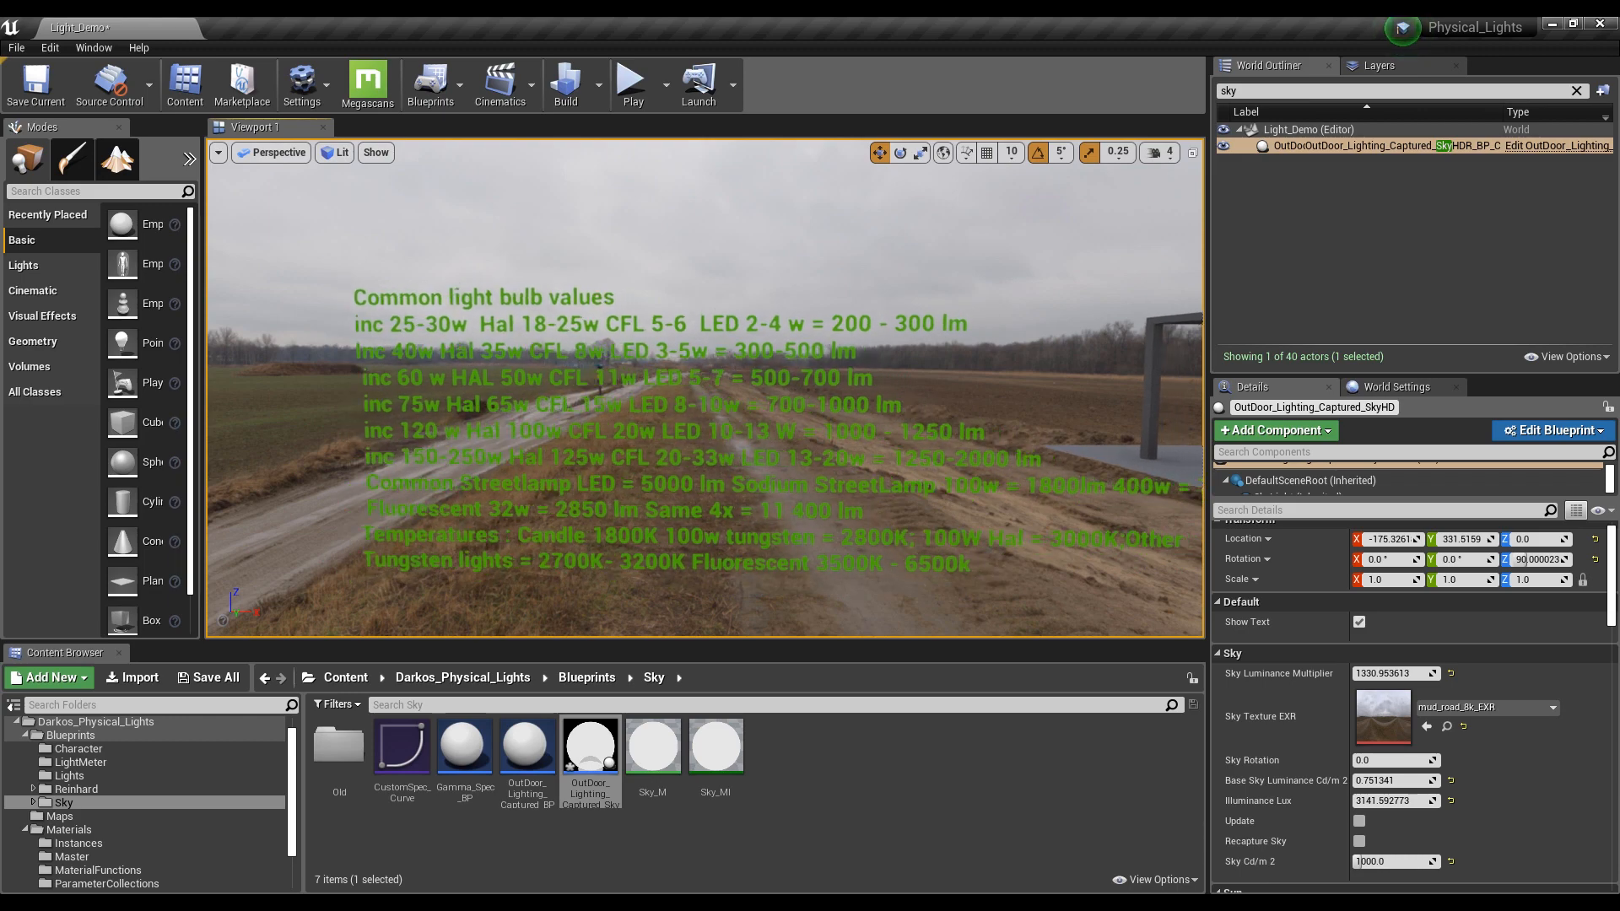
key(a)
key(s)
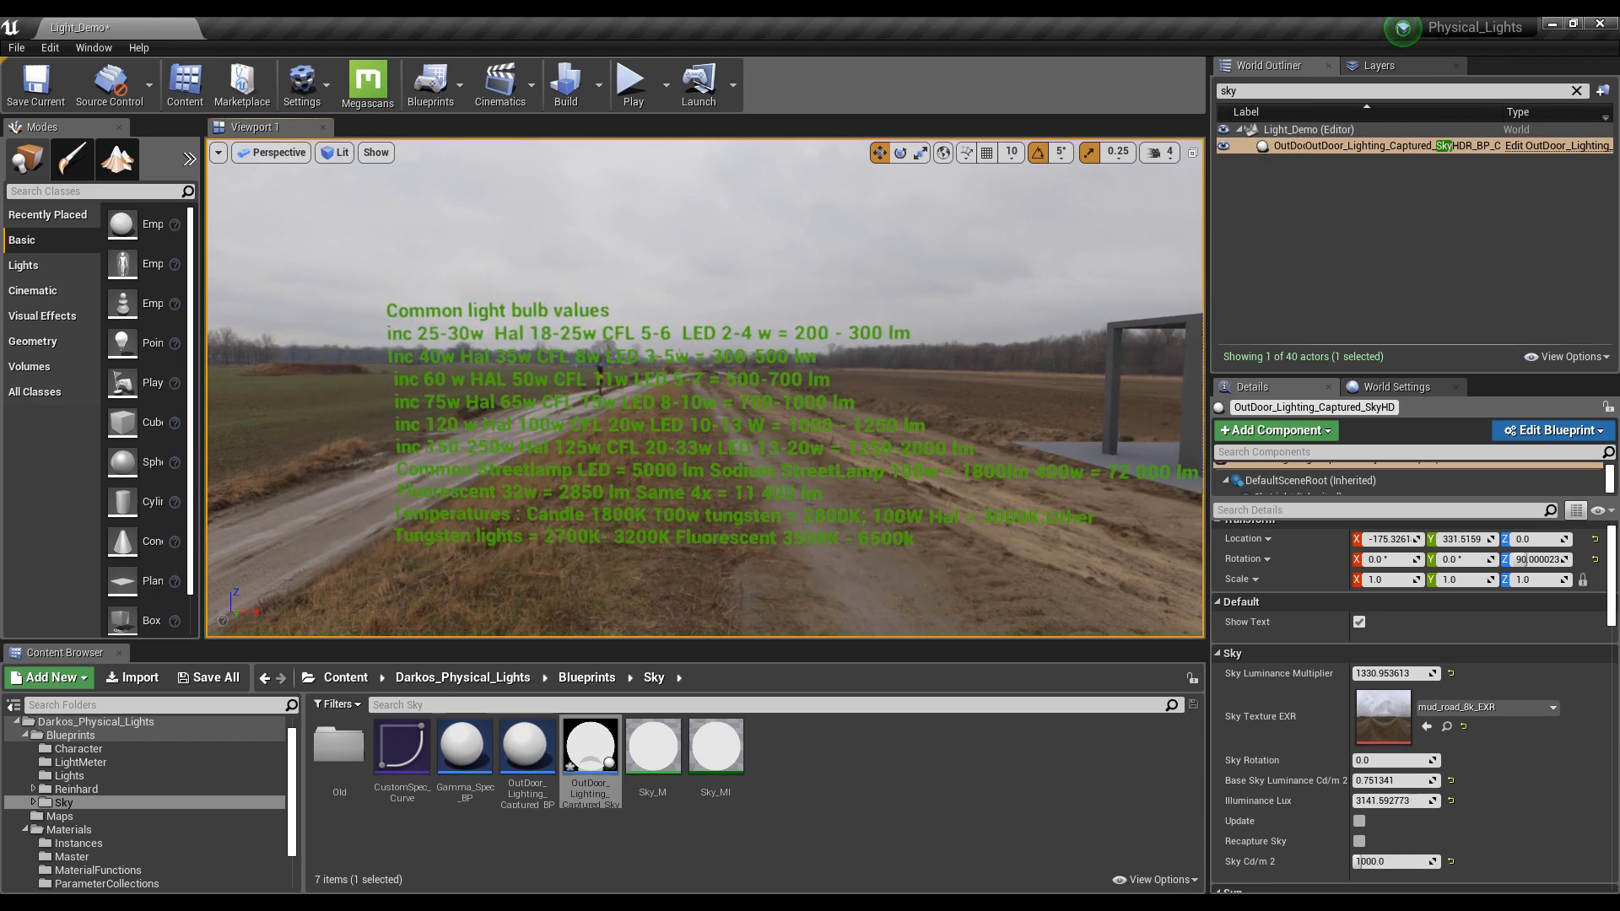
key(w)
key(d)
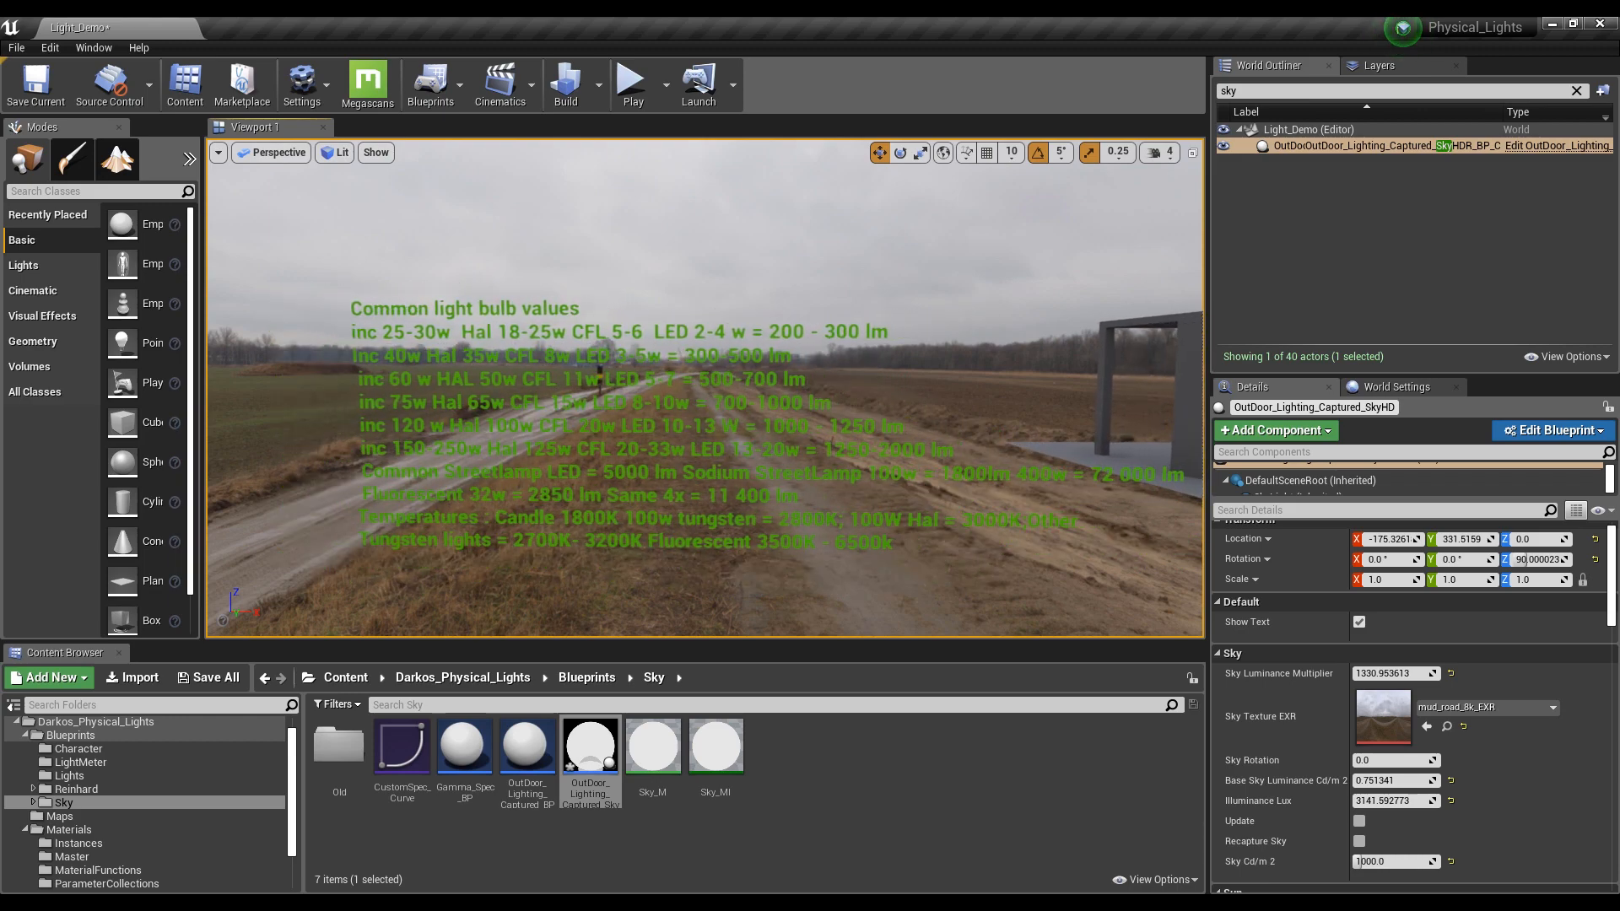
key(d)
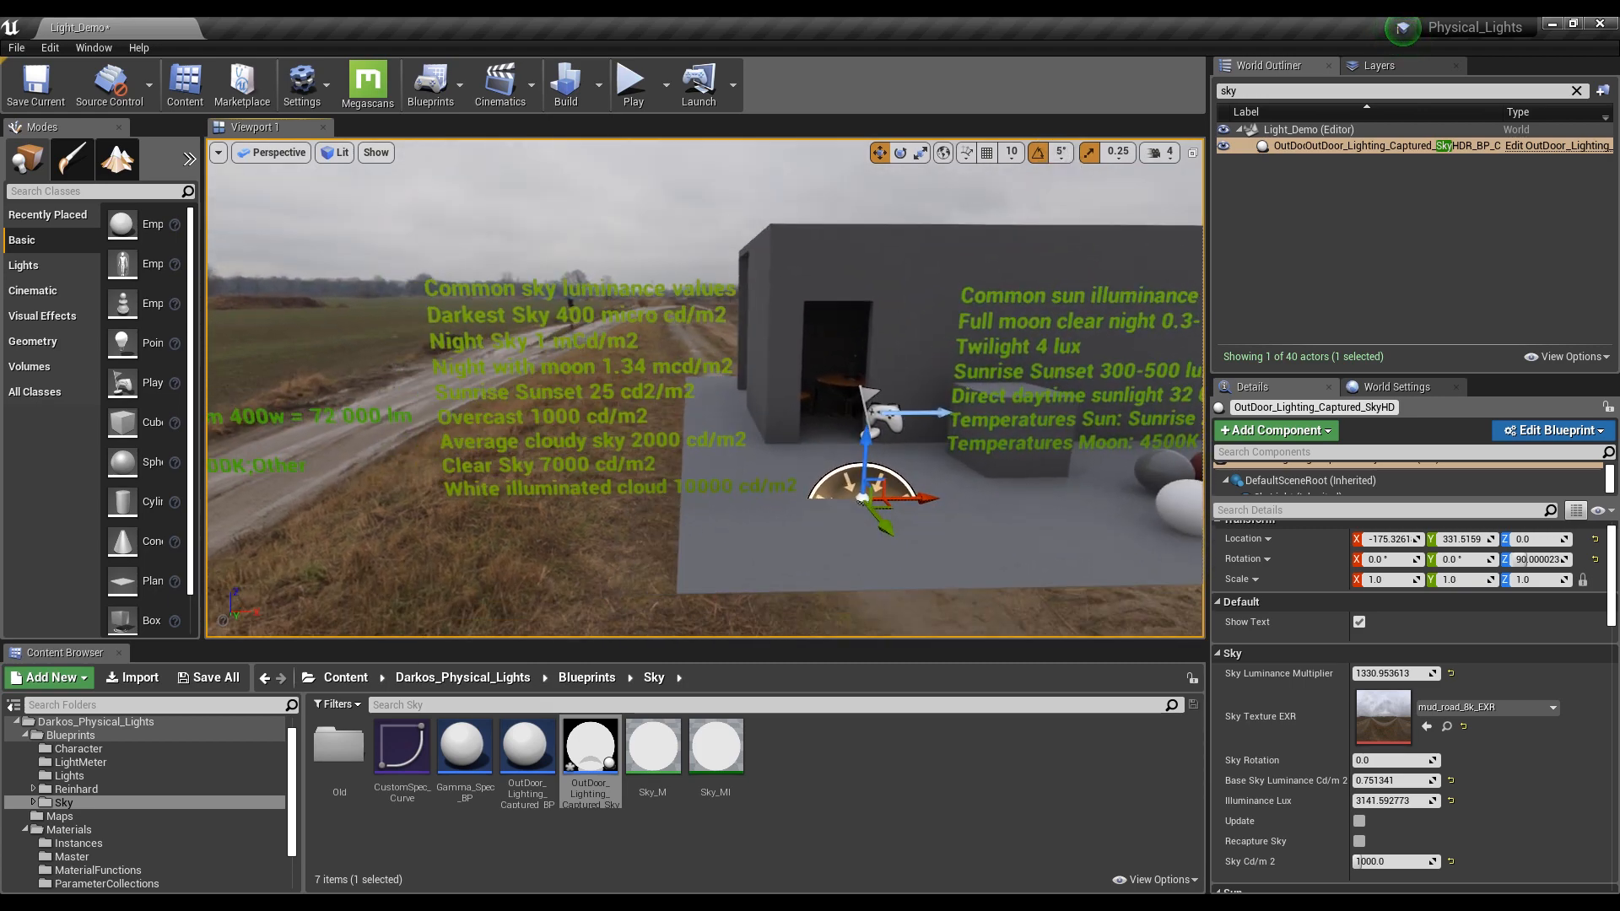
key(w)
key(s)
right_drag(857, 433, 854, 432)
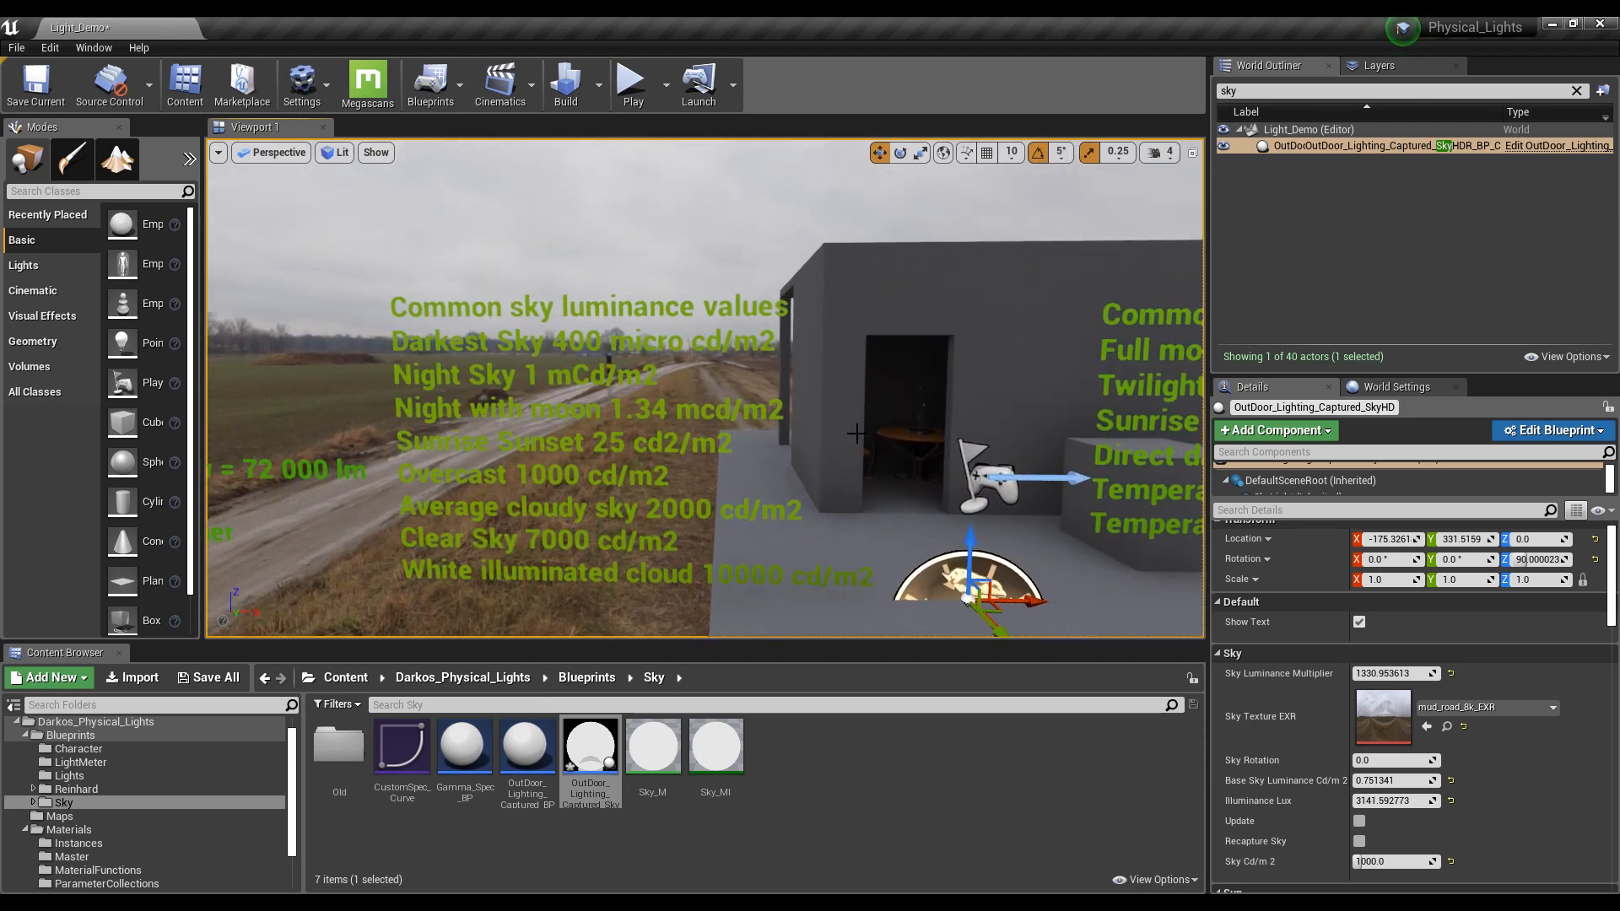
key(d)
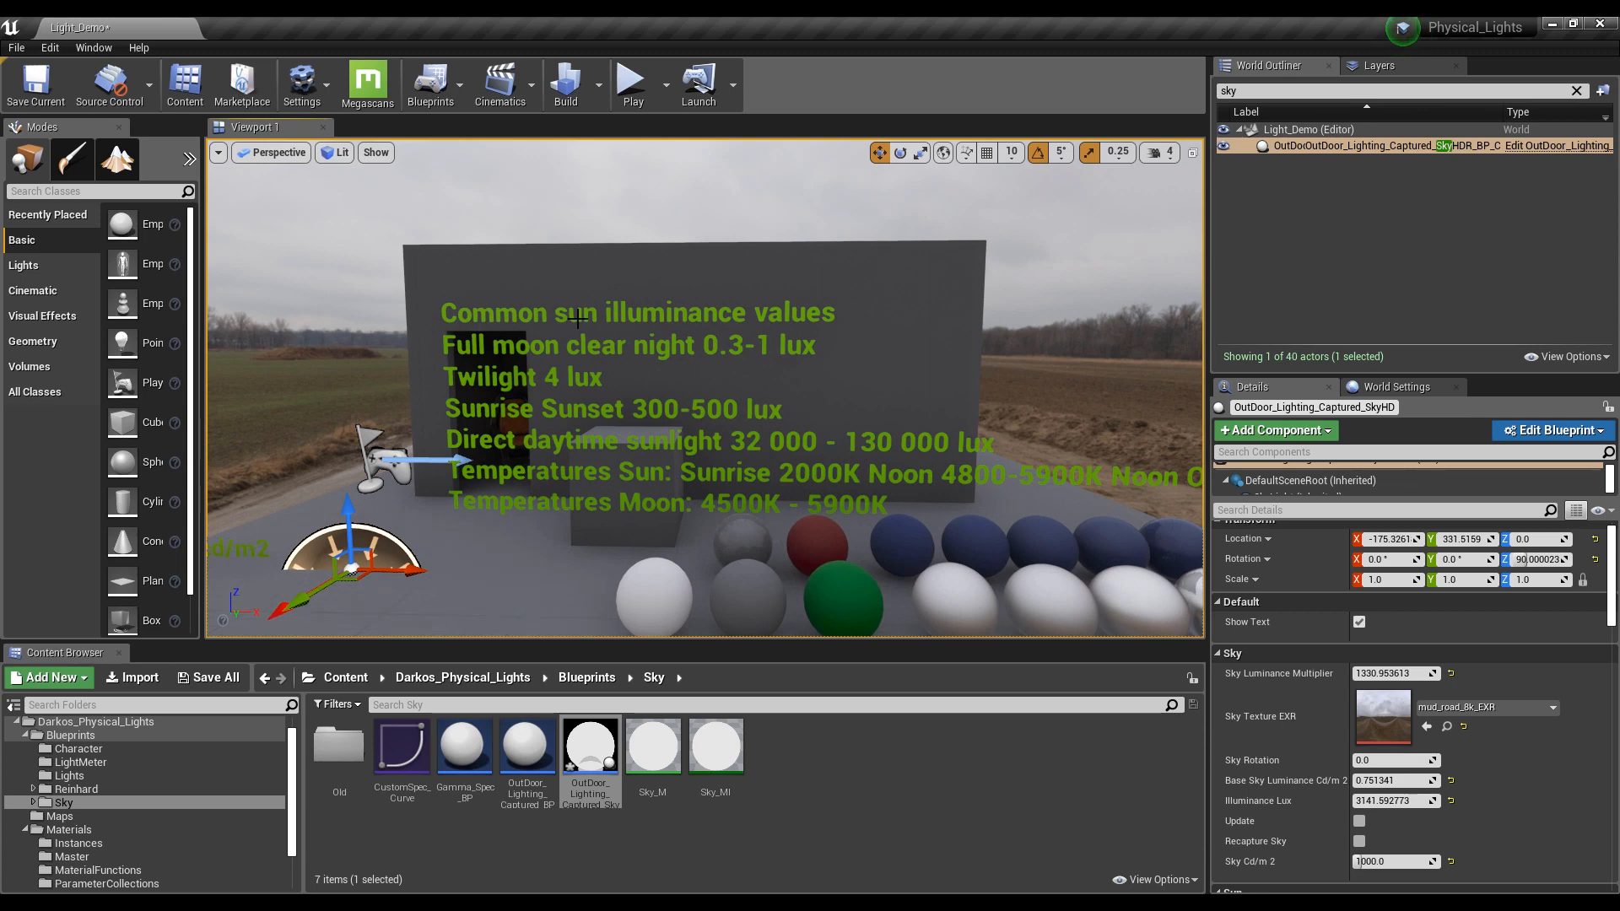
Disable Show Text on the HDR sky lighting actor and bring its Sky settings and the whole scene into view
click(1358, 623)
scroll(1316, 669, down, 1)
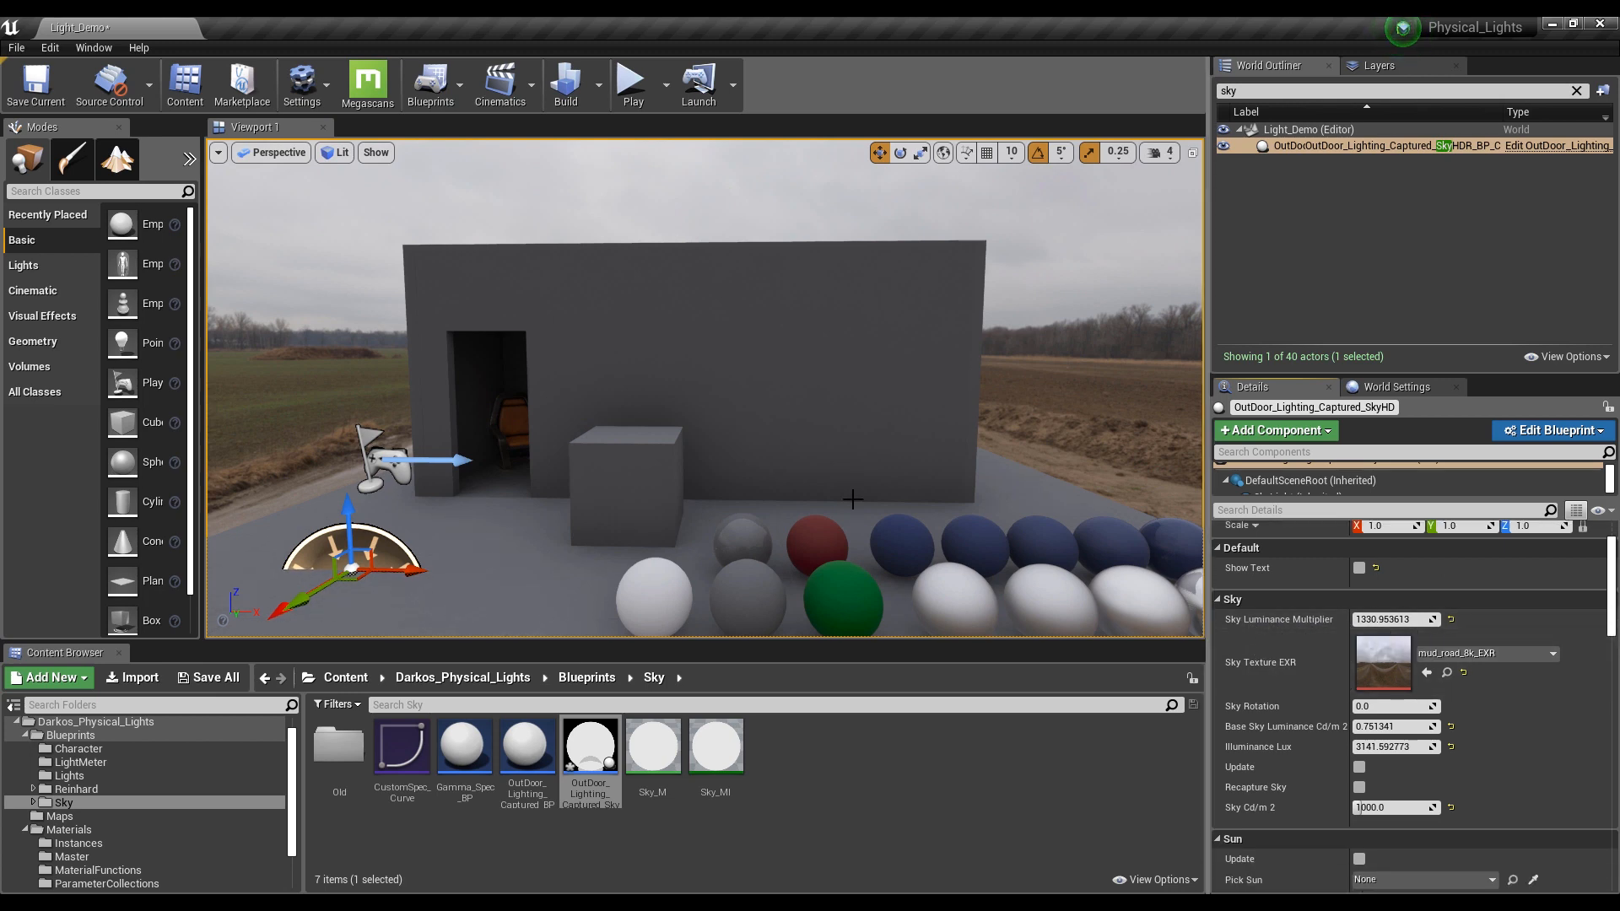
key(a)
right_drag(918, 527, 1038, 527)
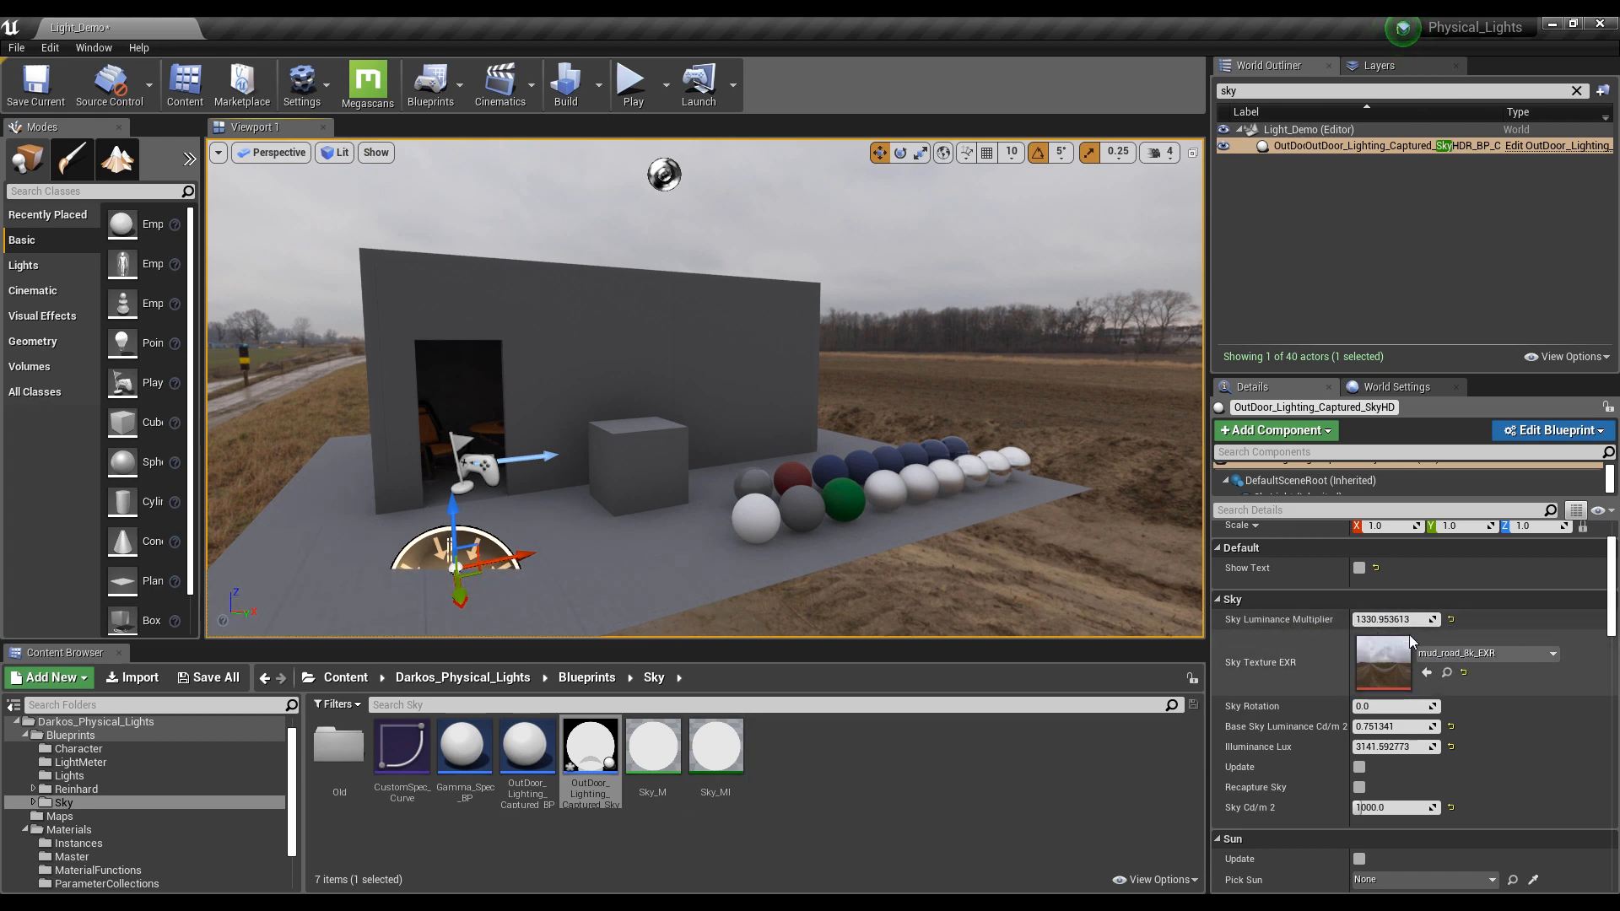
Review the HDR sky actor's Sky settings from the texture to Sky Cd/m 2 and trigger the Sky section's Update
middle_drag(968, 445, 901, 508)
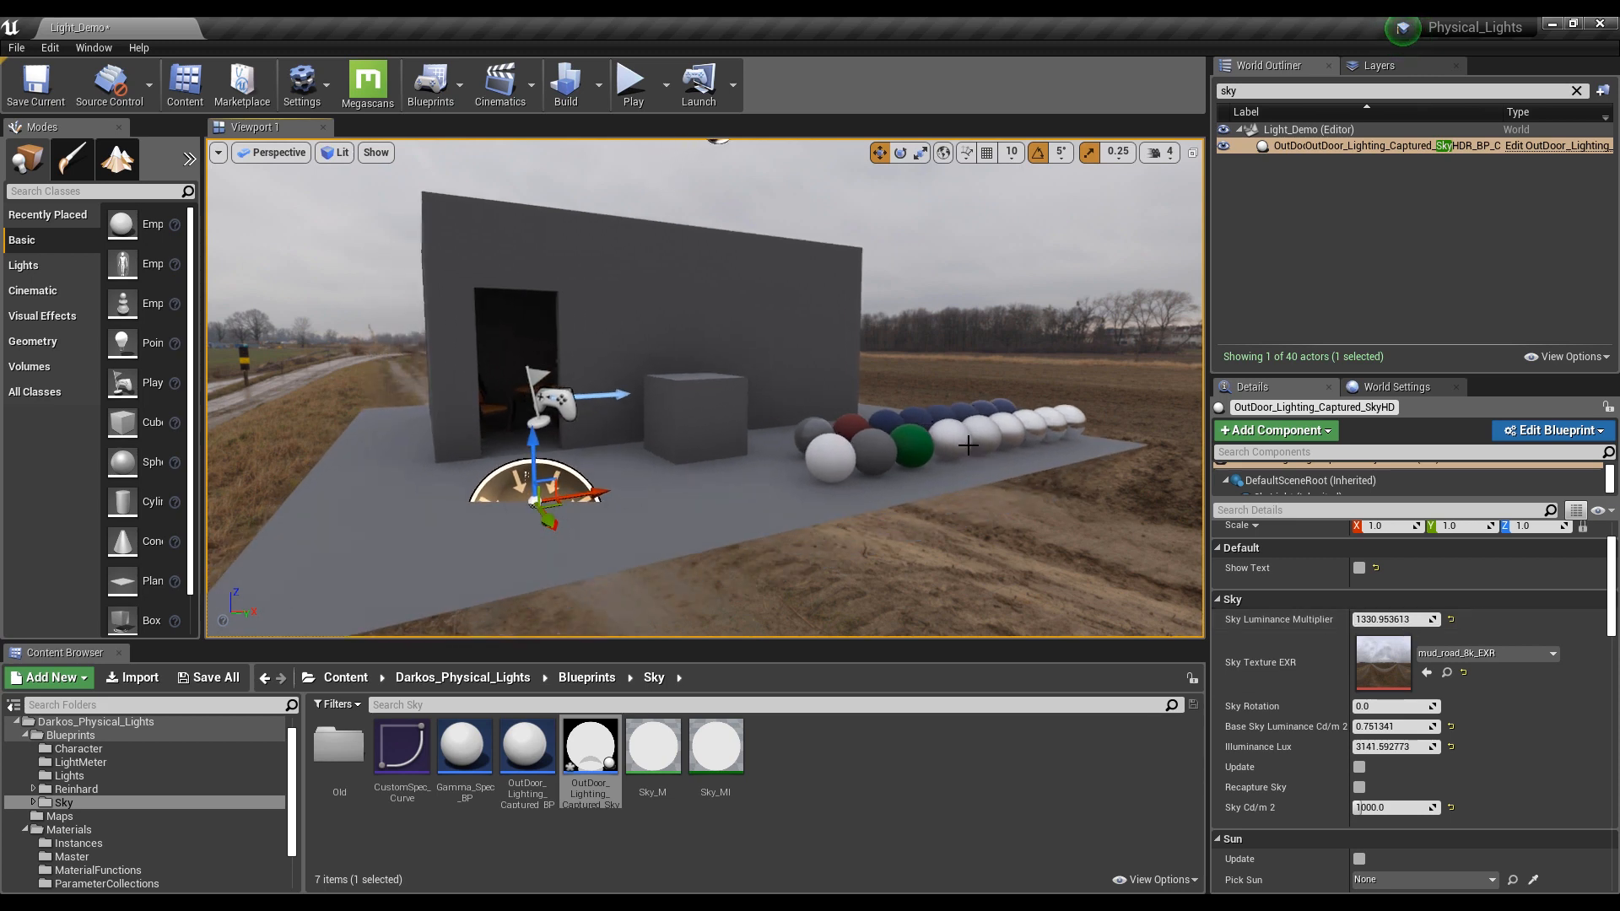
right_drag(901, 508, 943, 492)
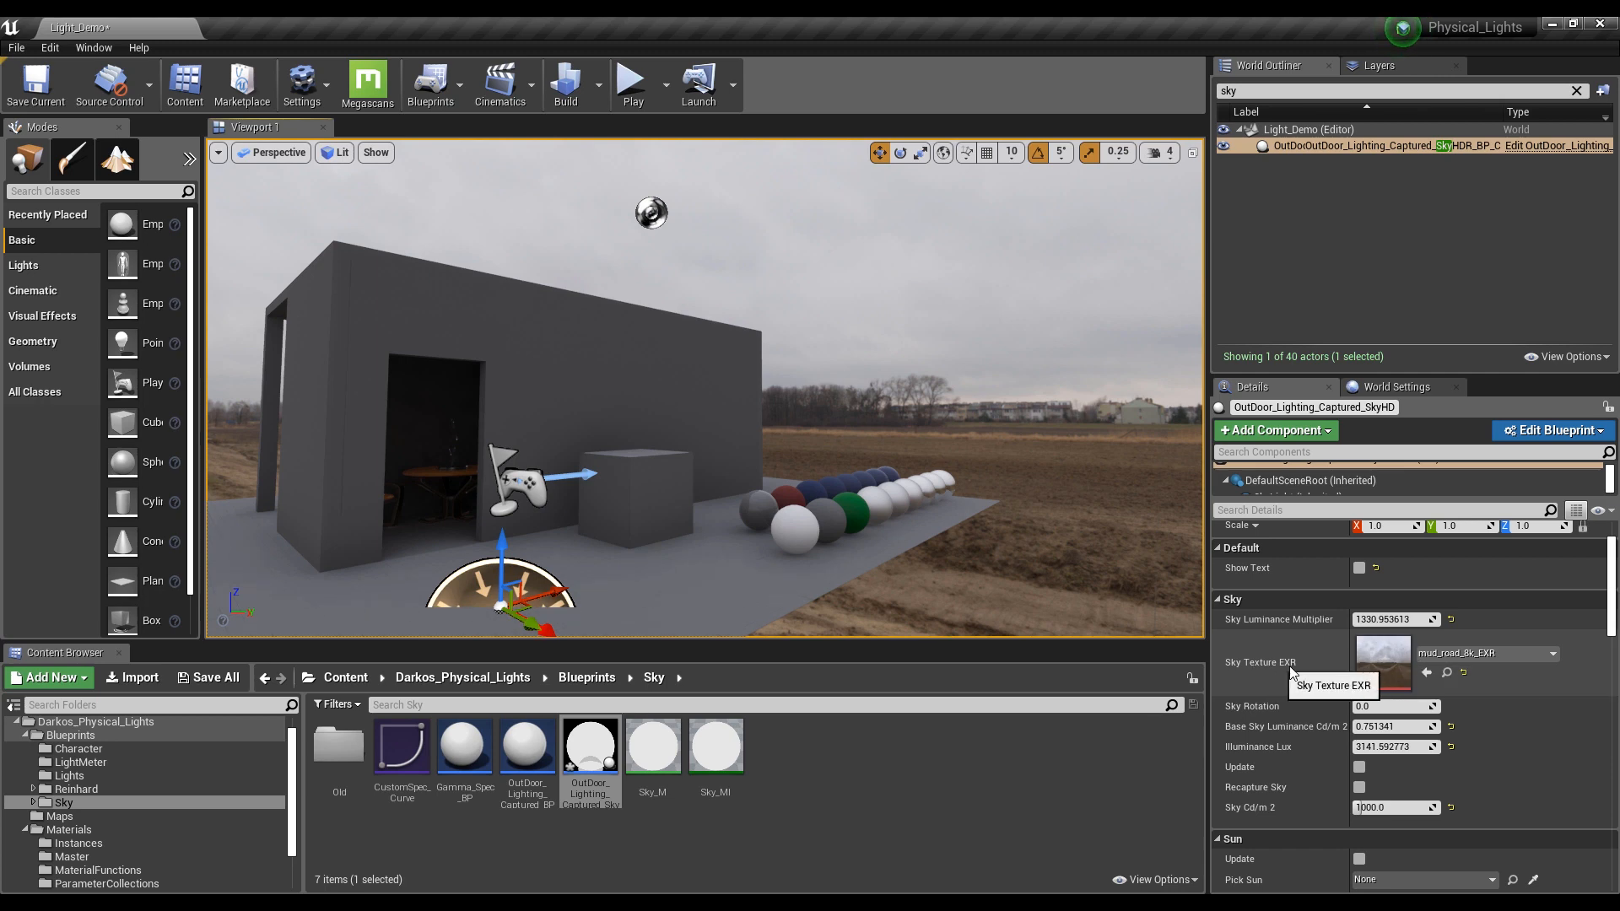
scroll(1293, 669, down, 1)
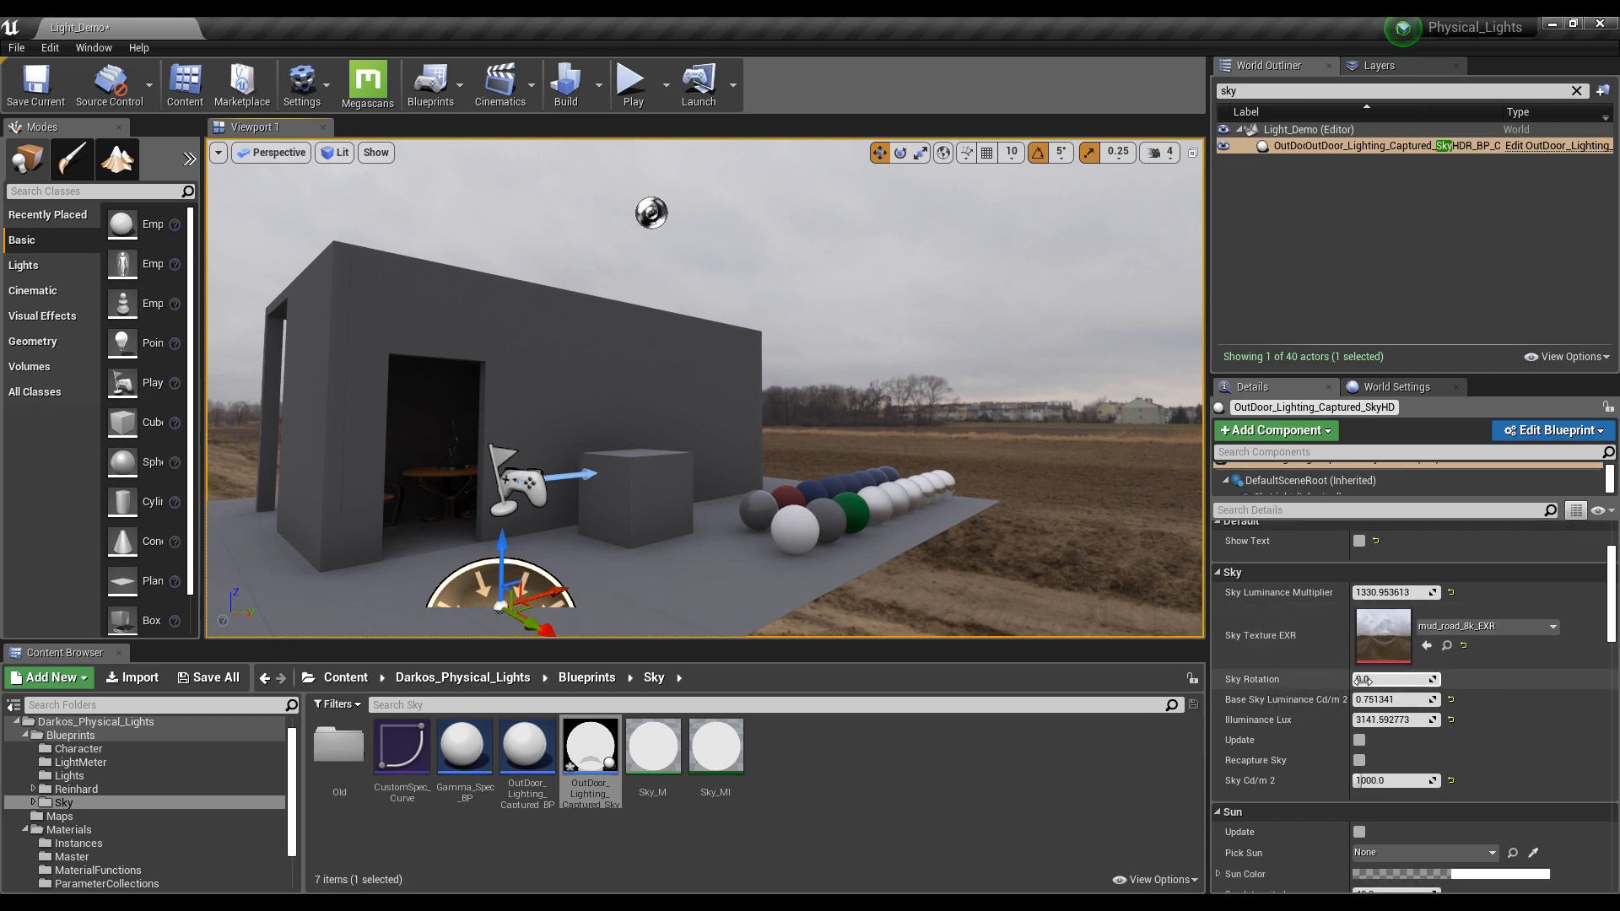
right_drag(1089, 565, 1115, 574)
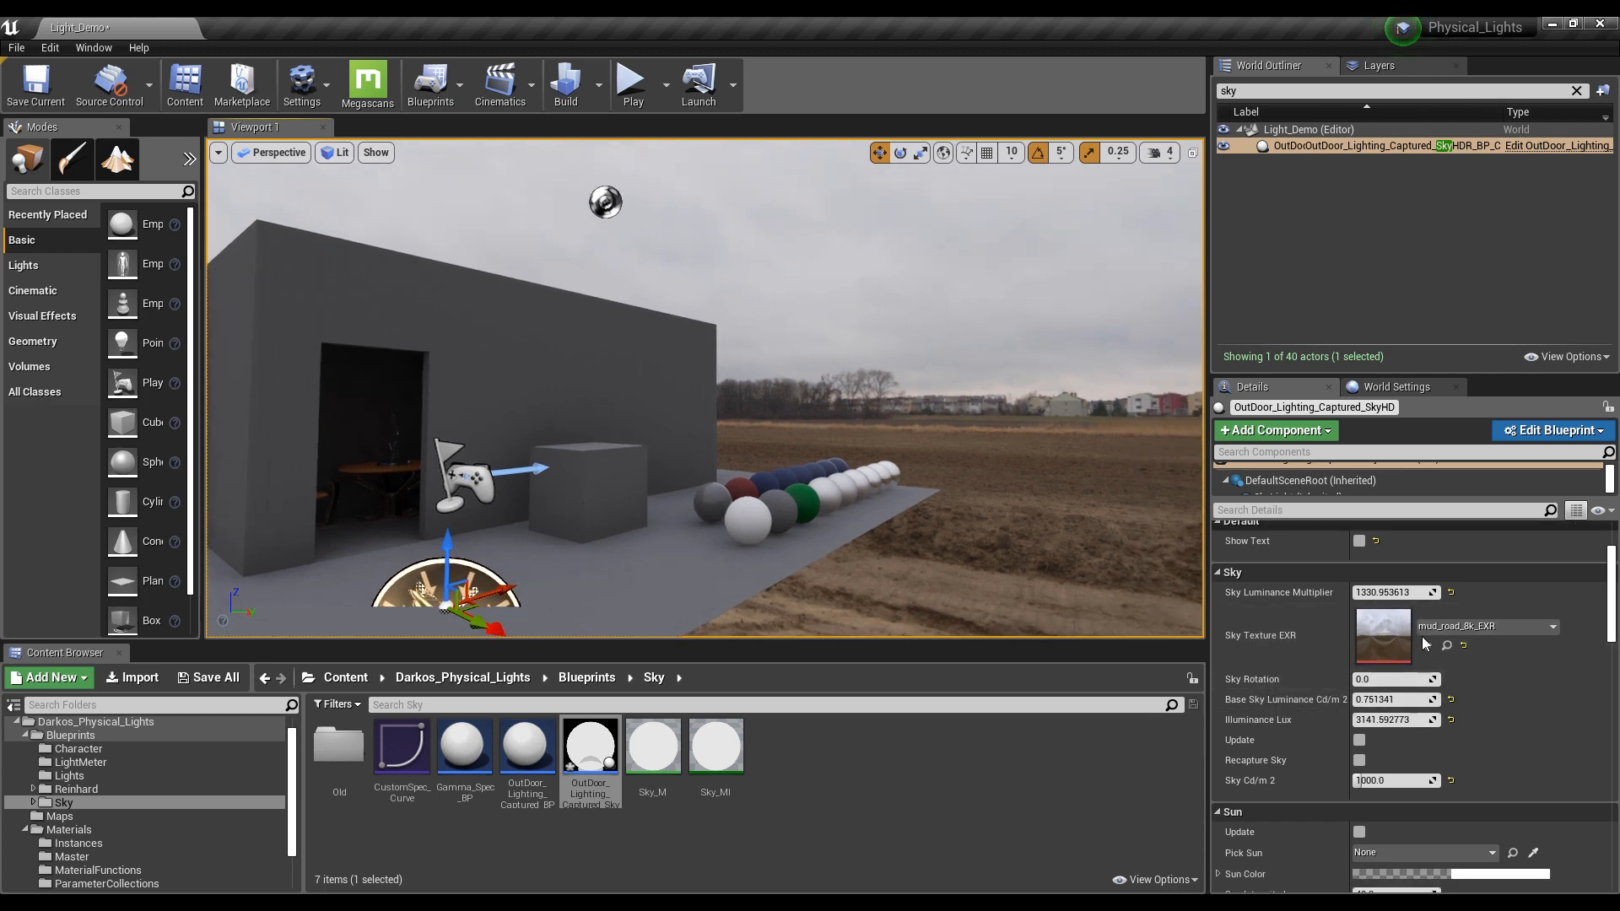
scroll(1299, 704, down, 1)
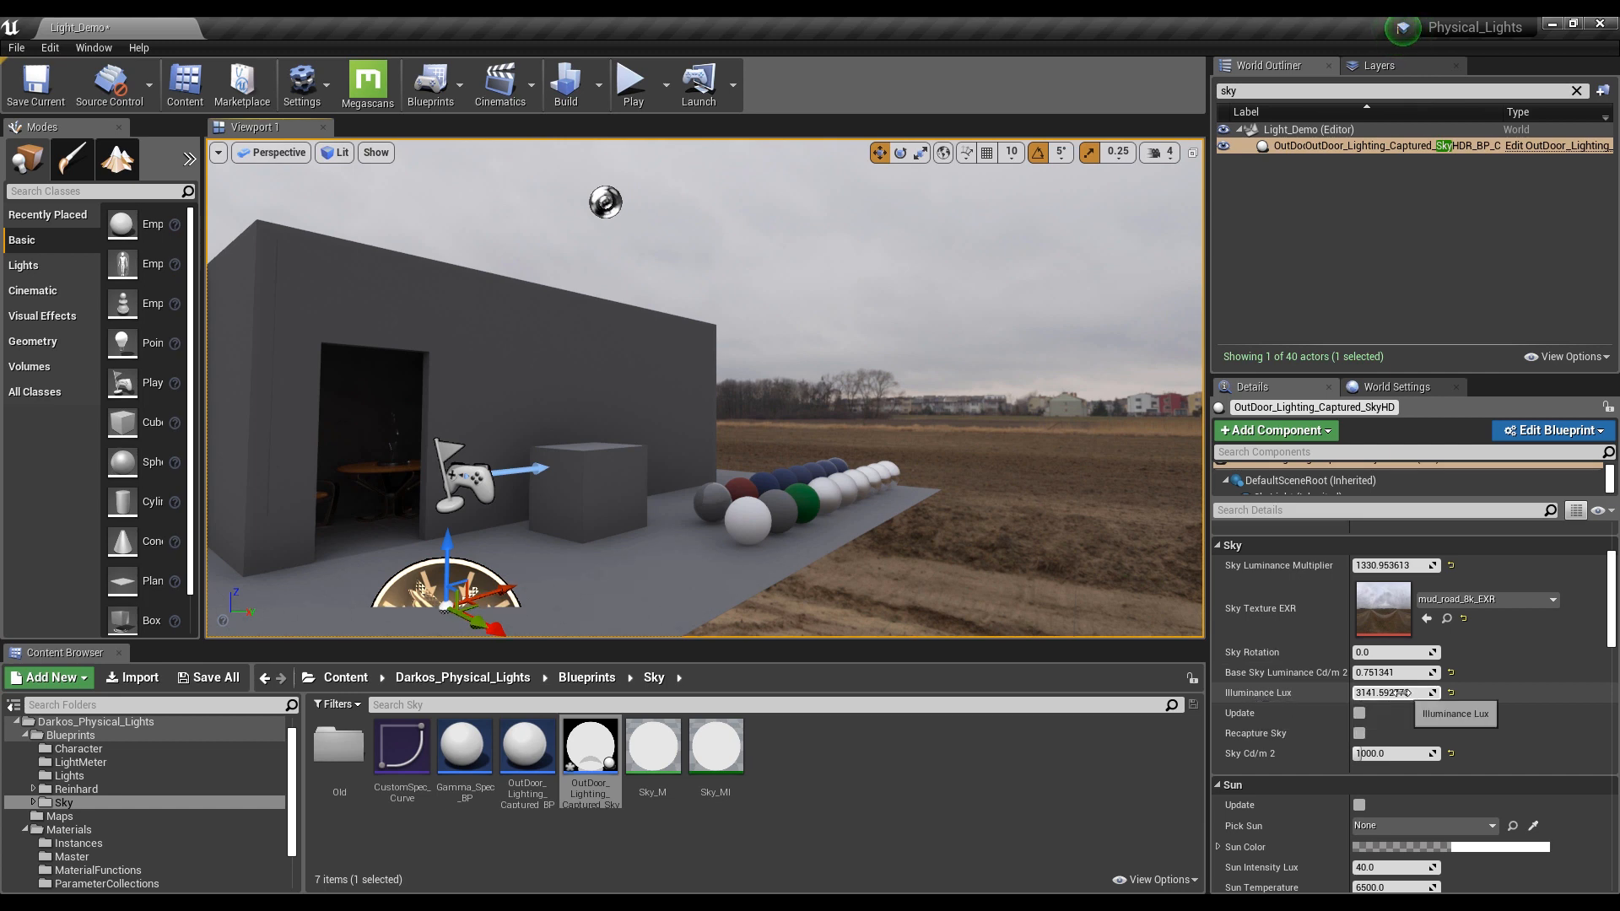
scroll(1273, 712, down, 1)
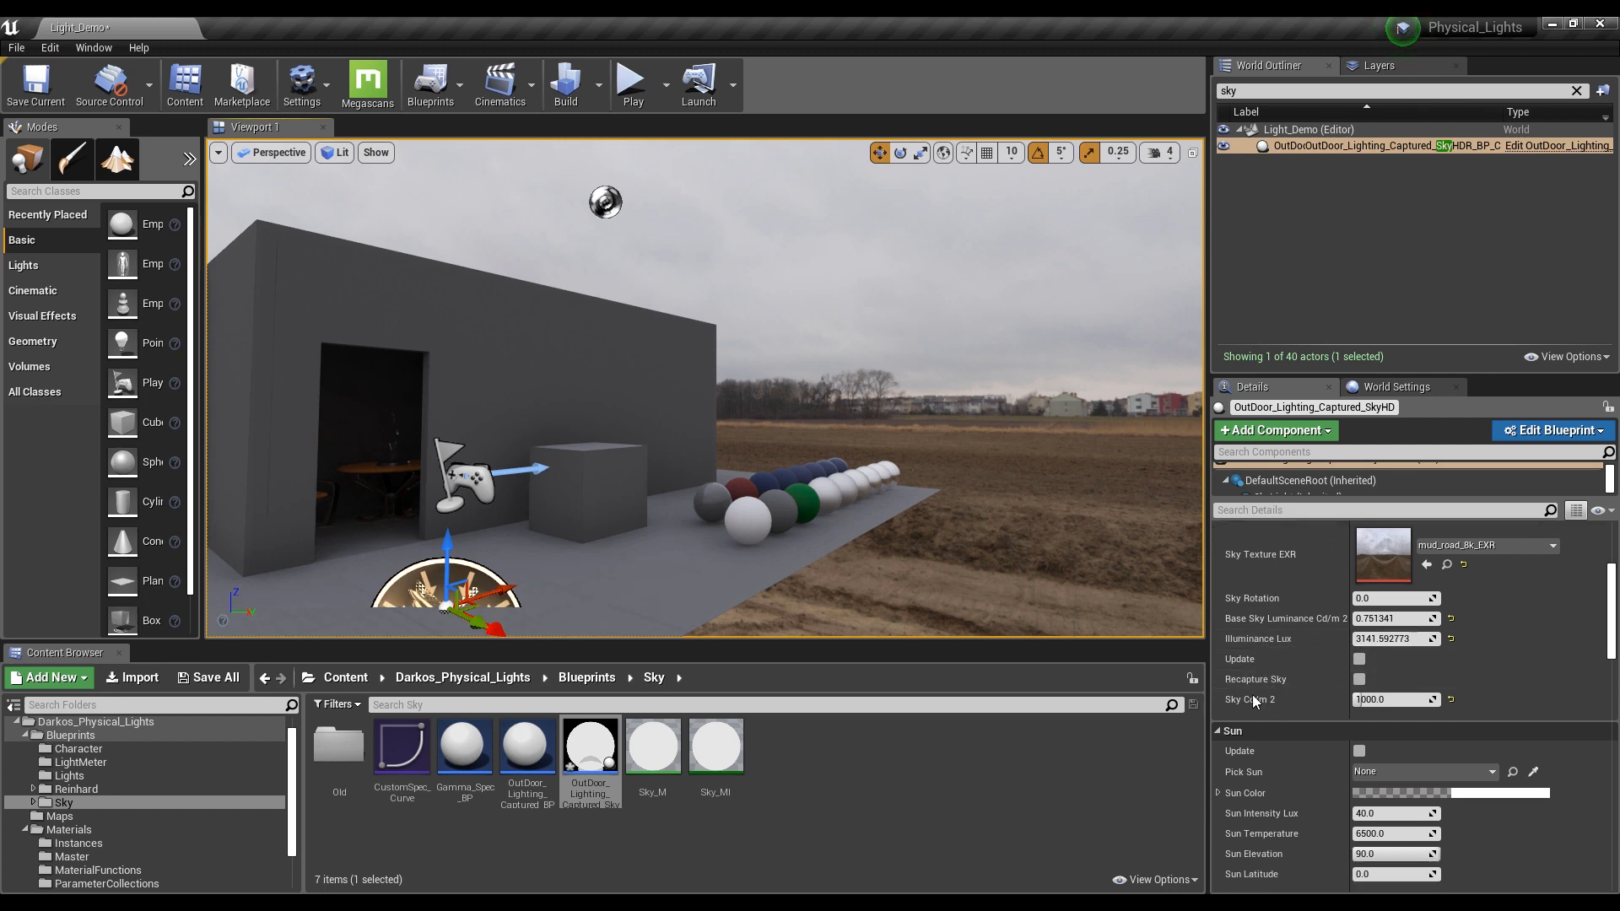
click(1359, 660)
scroll(1359, 703, up, 1)
scroll(1360, 702, down, 1)
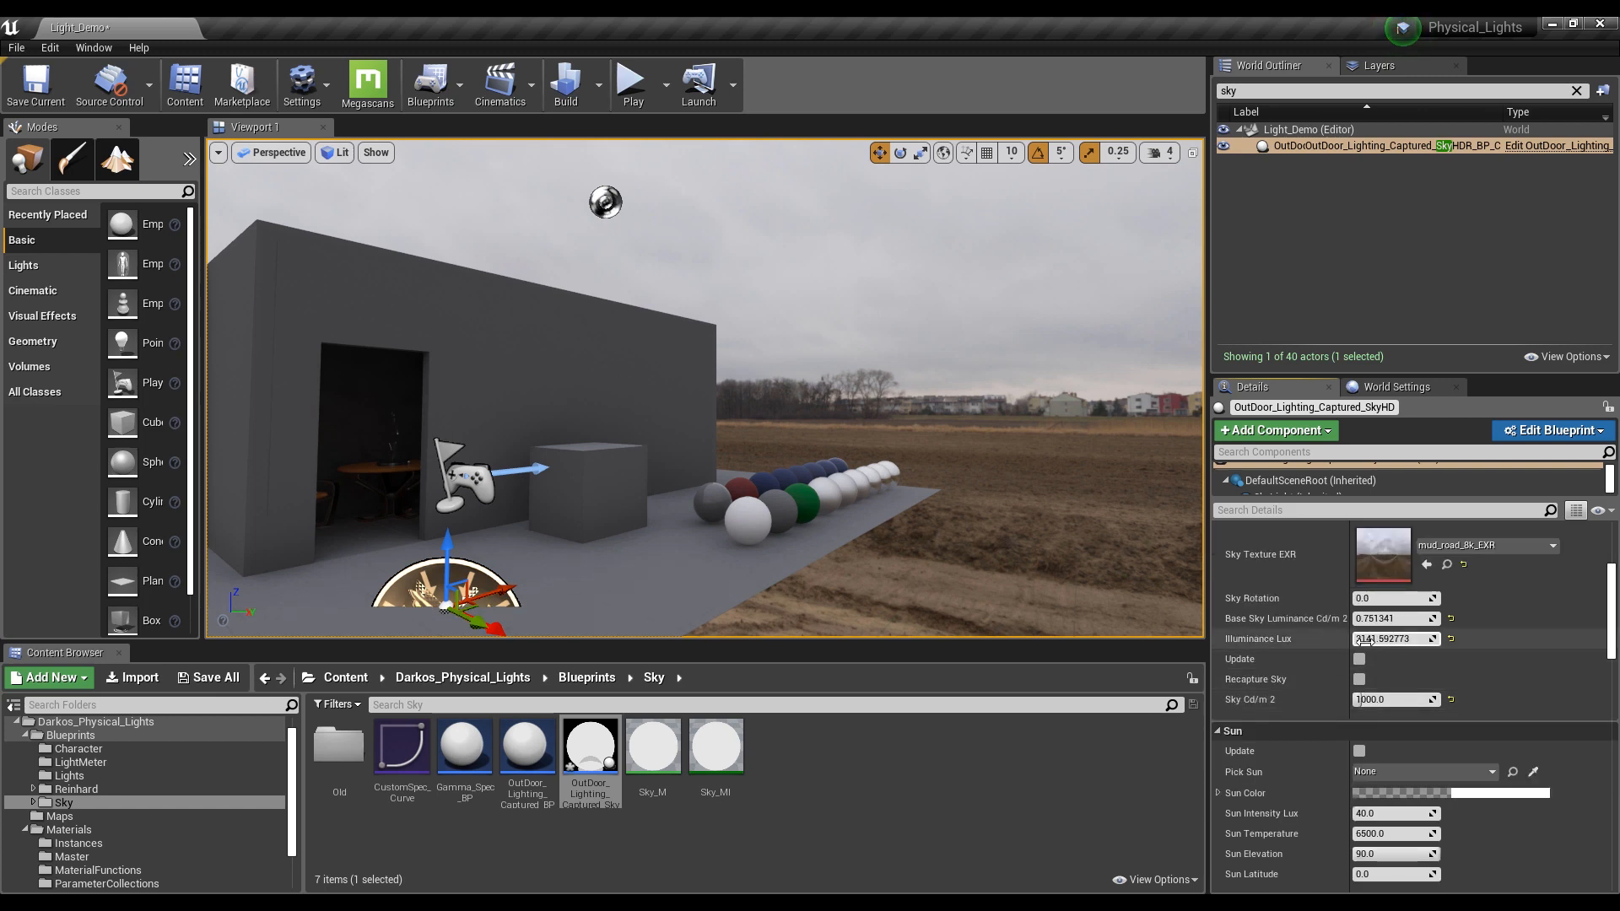
Examine the actor's Sun settings, including intensity, temperature, elevation and latitude, down to the Global Spec section
scroll(1359, 702, down, 3)
scroll(1355, 704, up, 3)
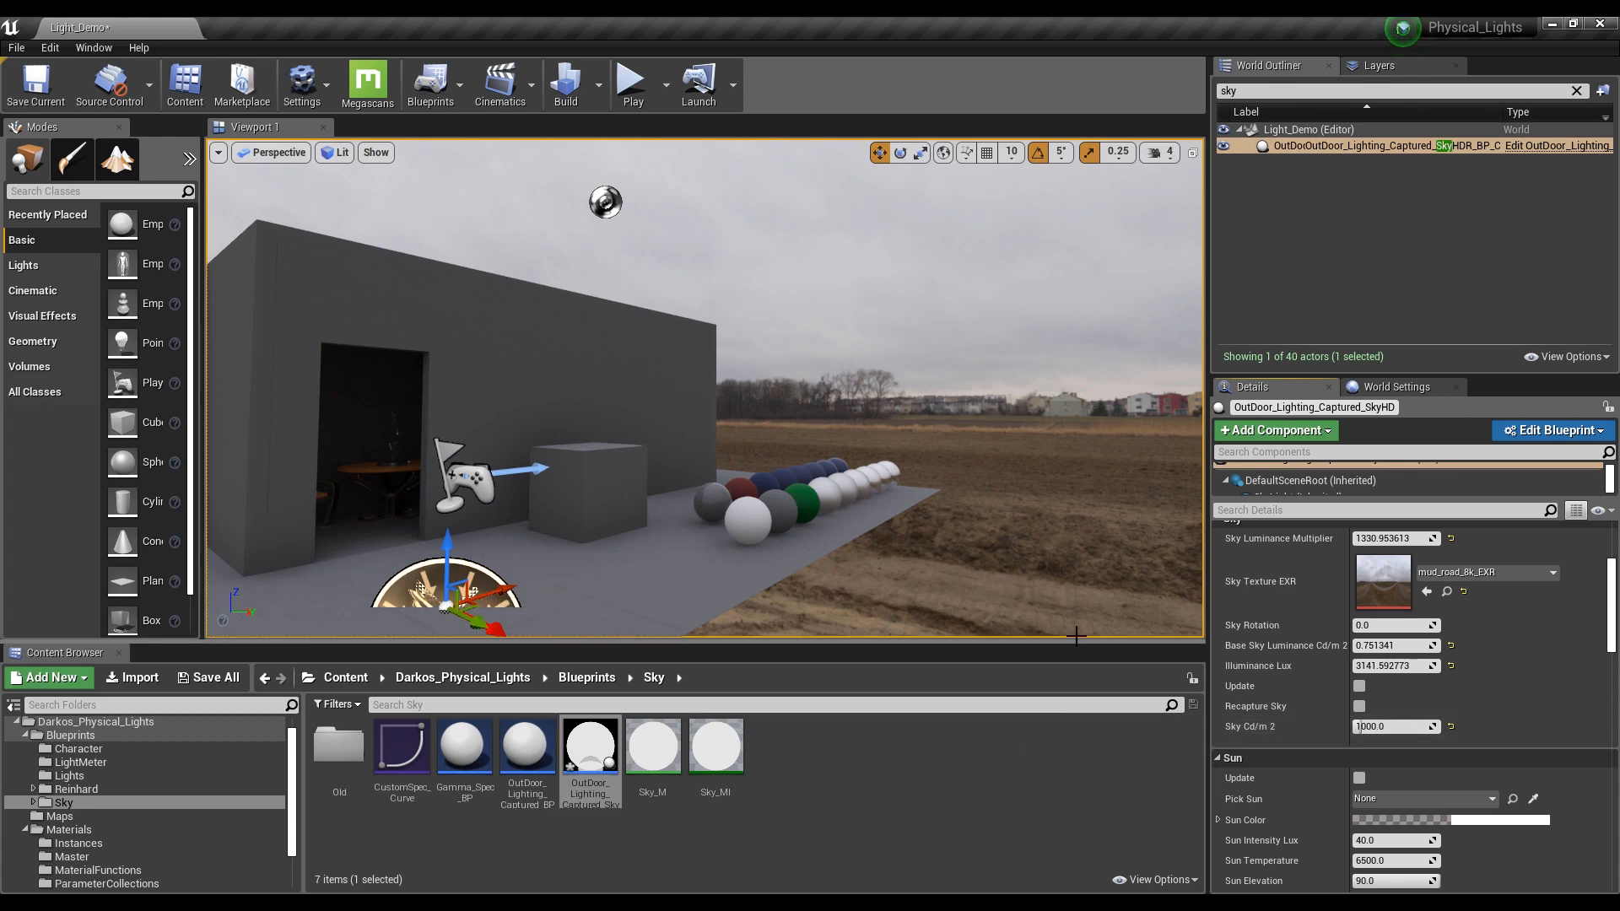
scroll(1375, 737, down, 3)
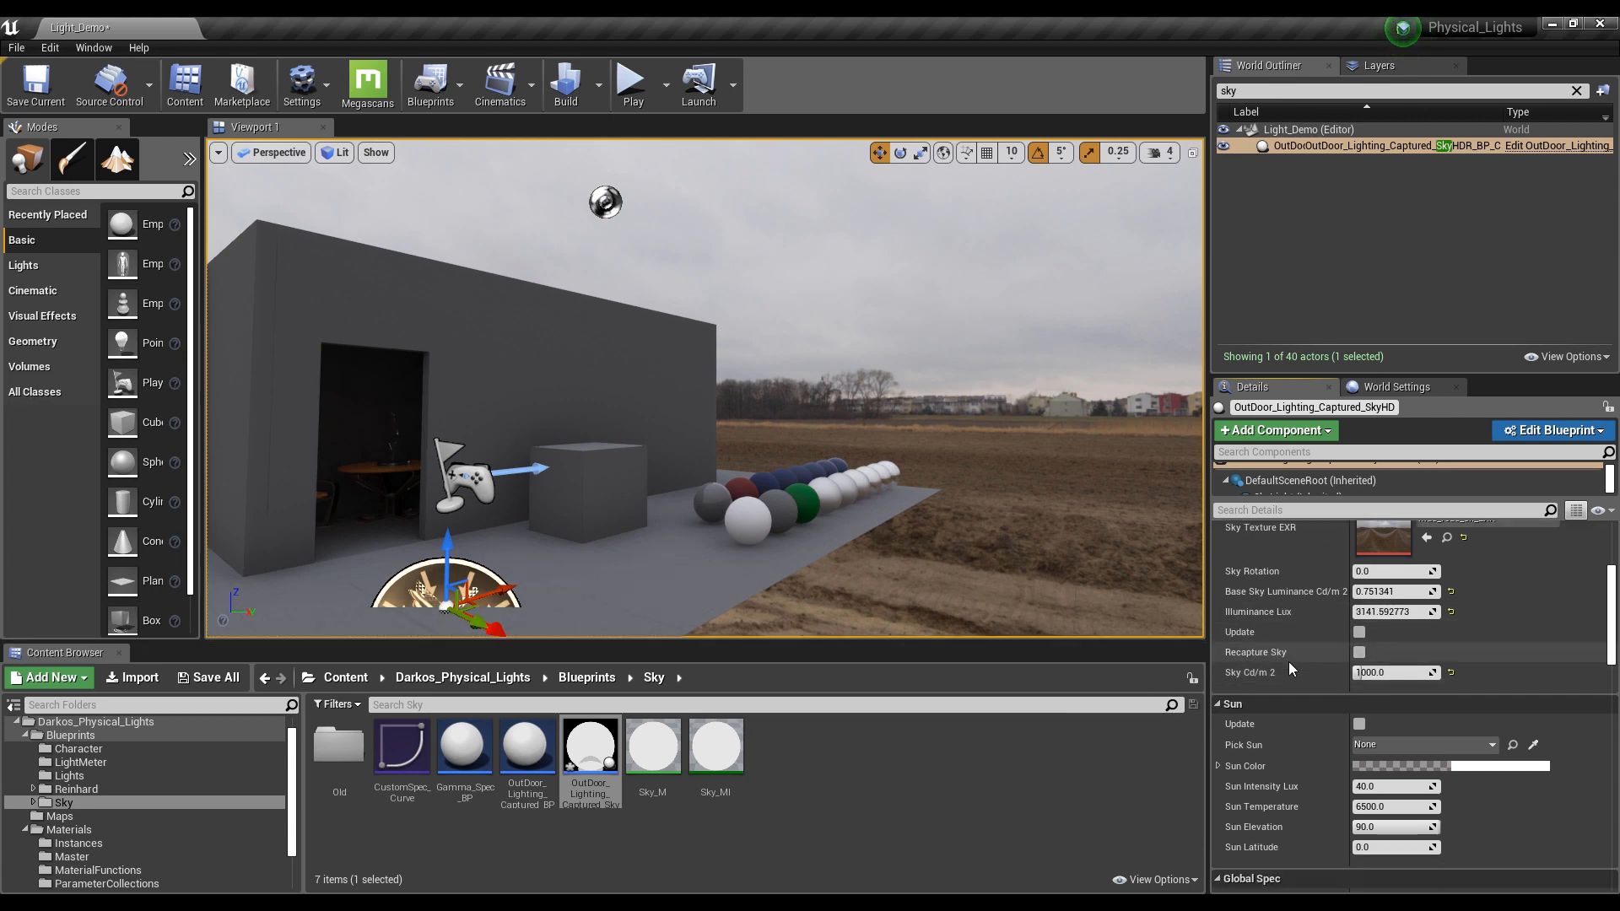
scroll(1308, 692, down, 2)
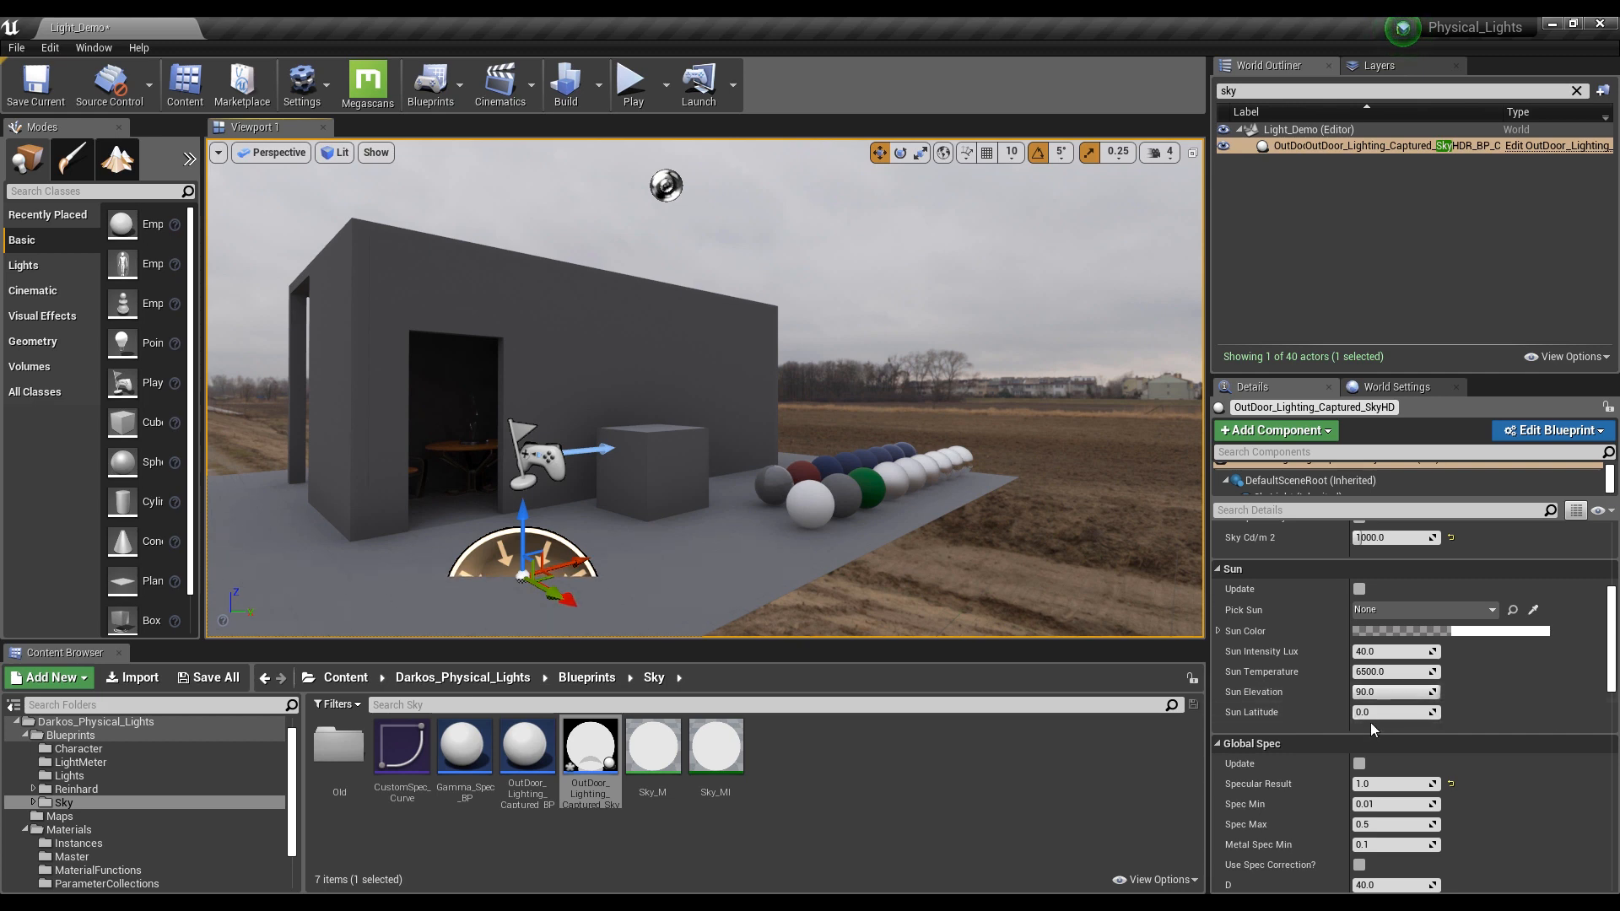
key(a)
right_drag(789, 323, 1063, 417)
scroll(1294, 742, down, 5)
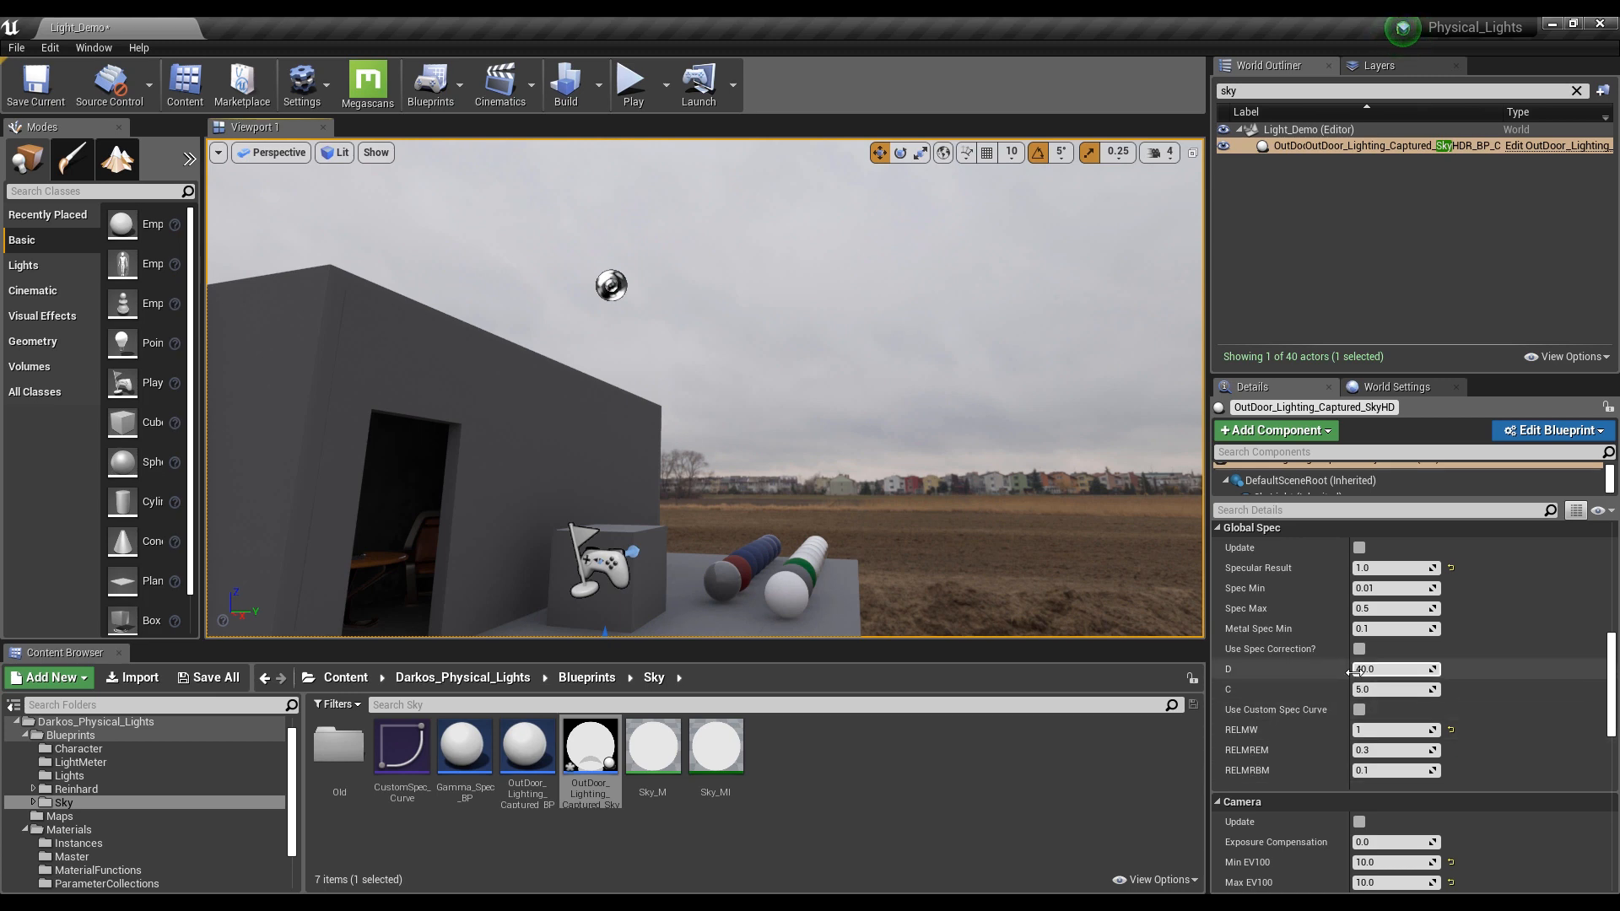
Inspect the building and material spheres from several angles alongside the Global Spec settings
scroll(1352, 671, up, 2)
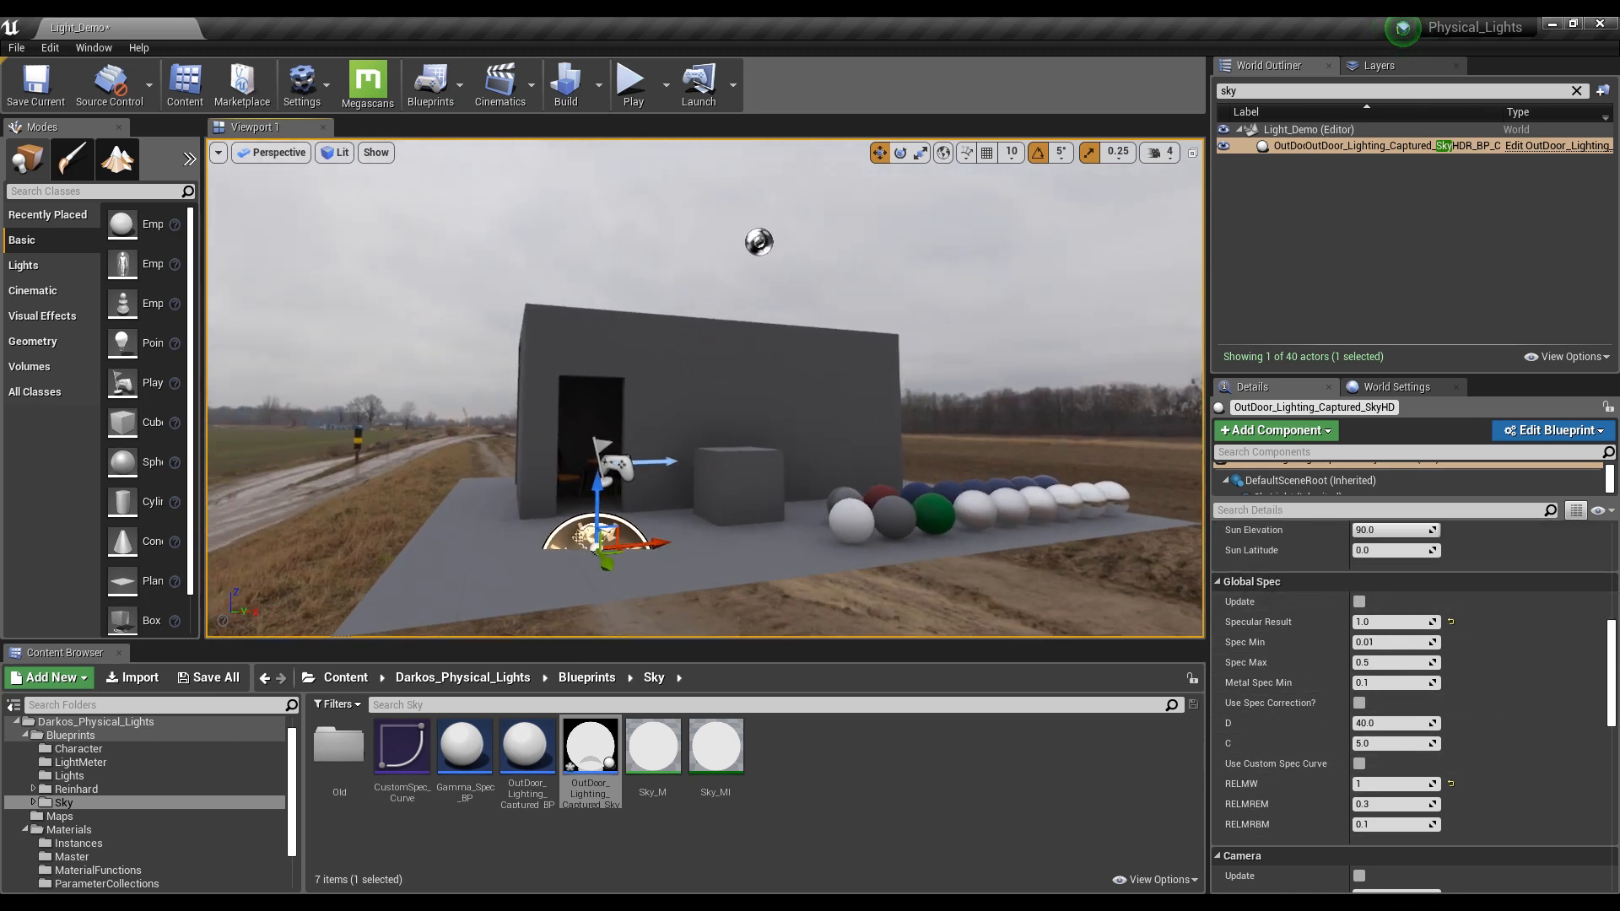
key(s)
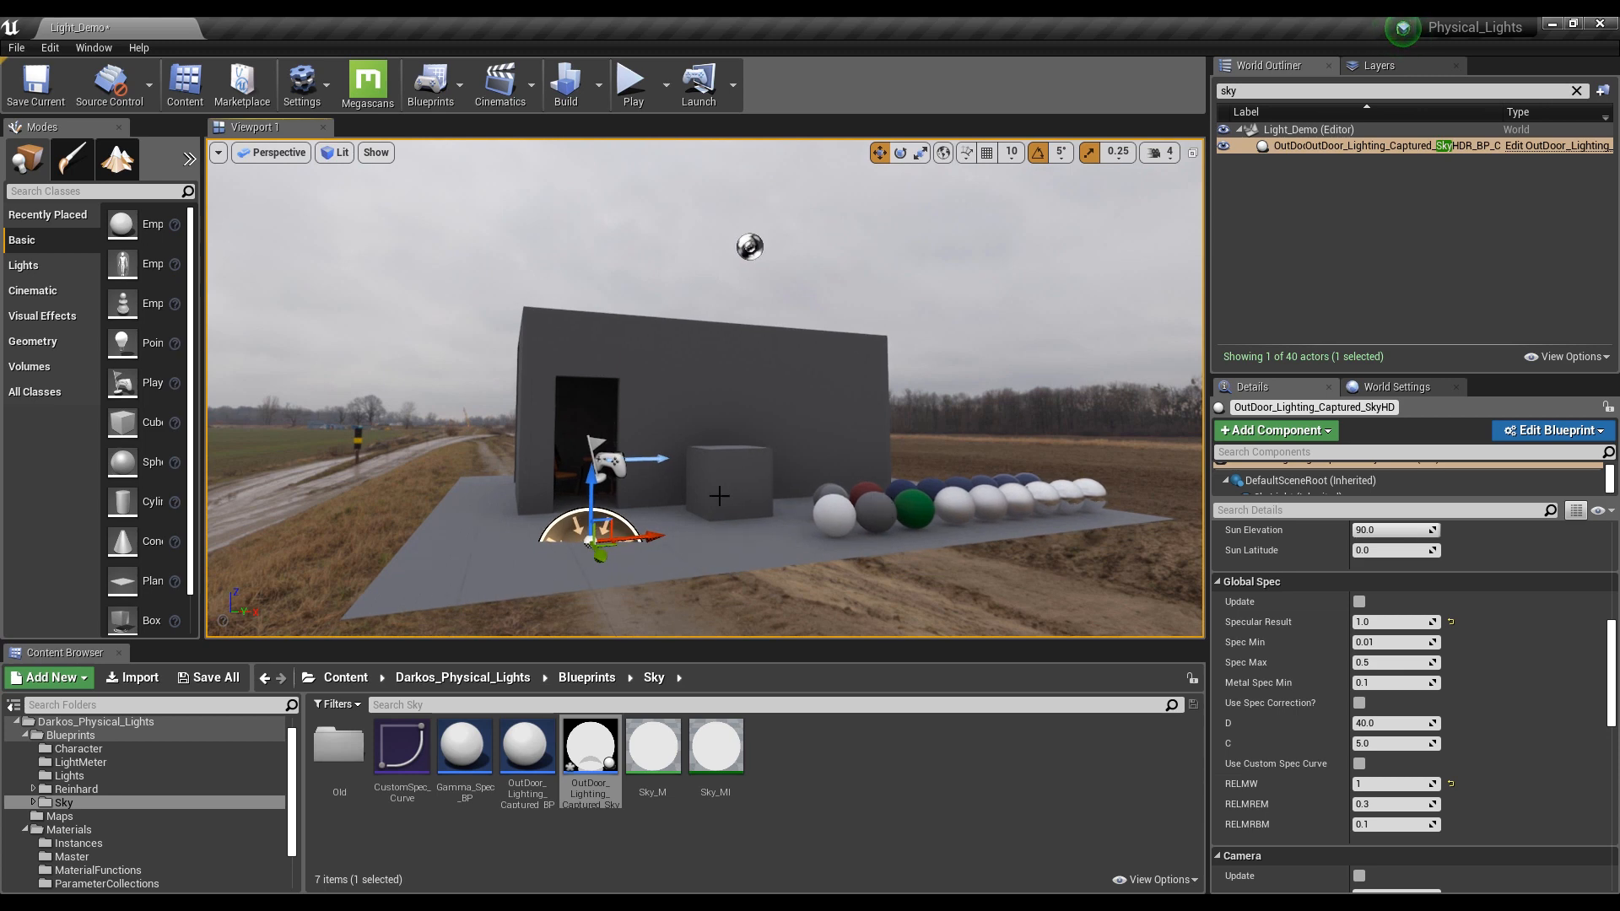
key(a)
right_drag(719, 496, 726, 521)
key(e)
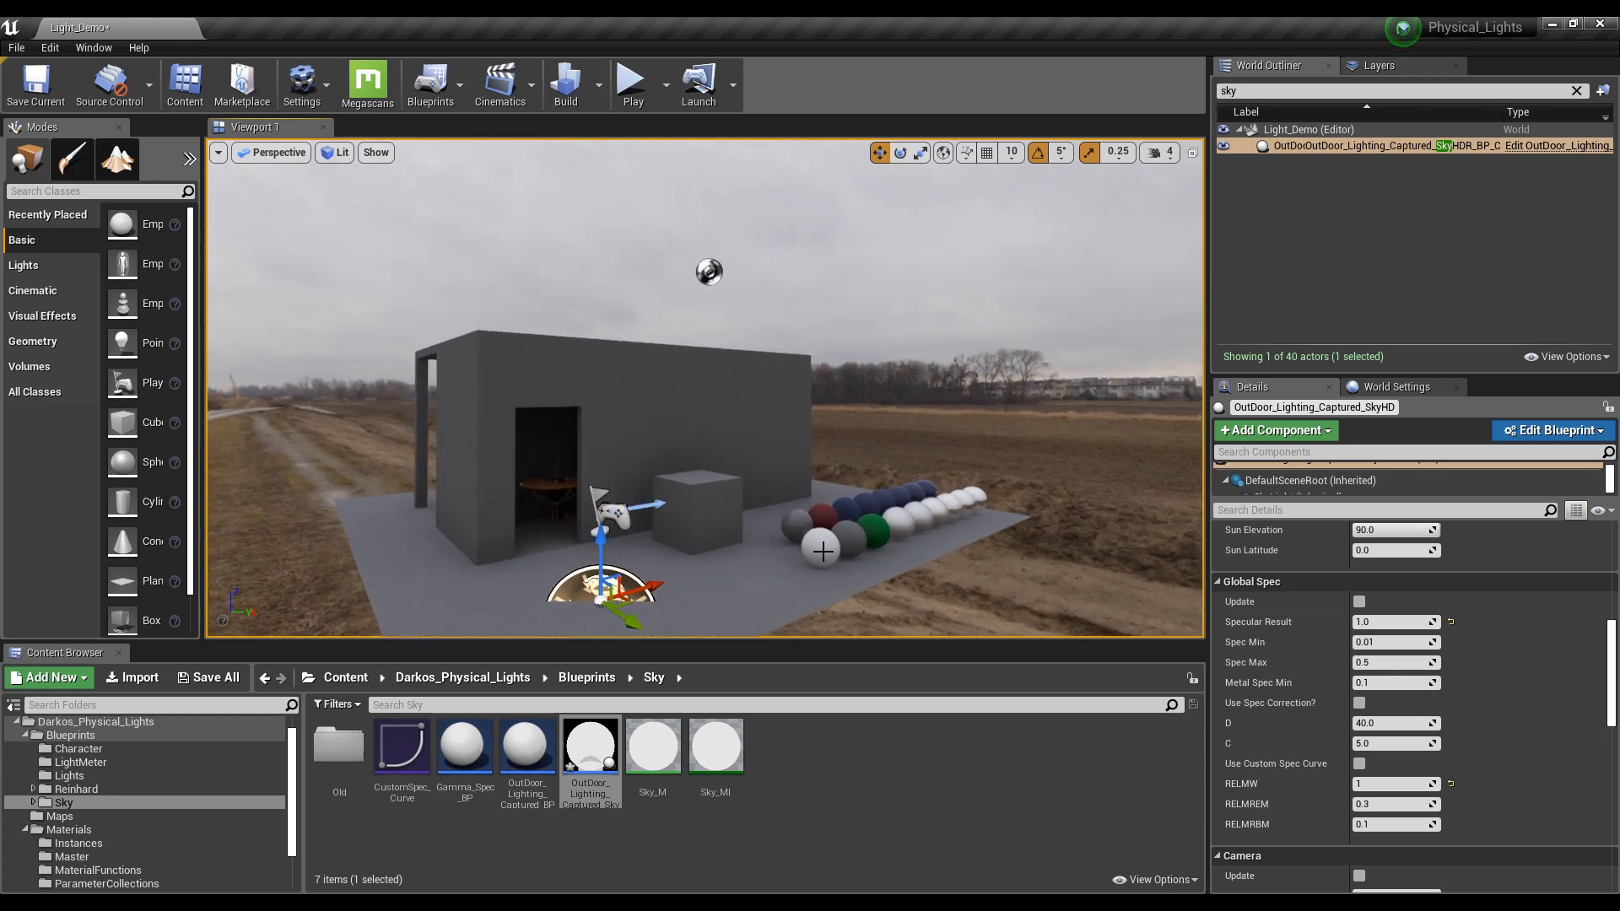
right_drag(823, 551, 781, 437)
key(q)
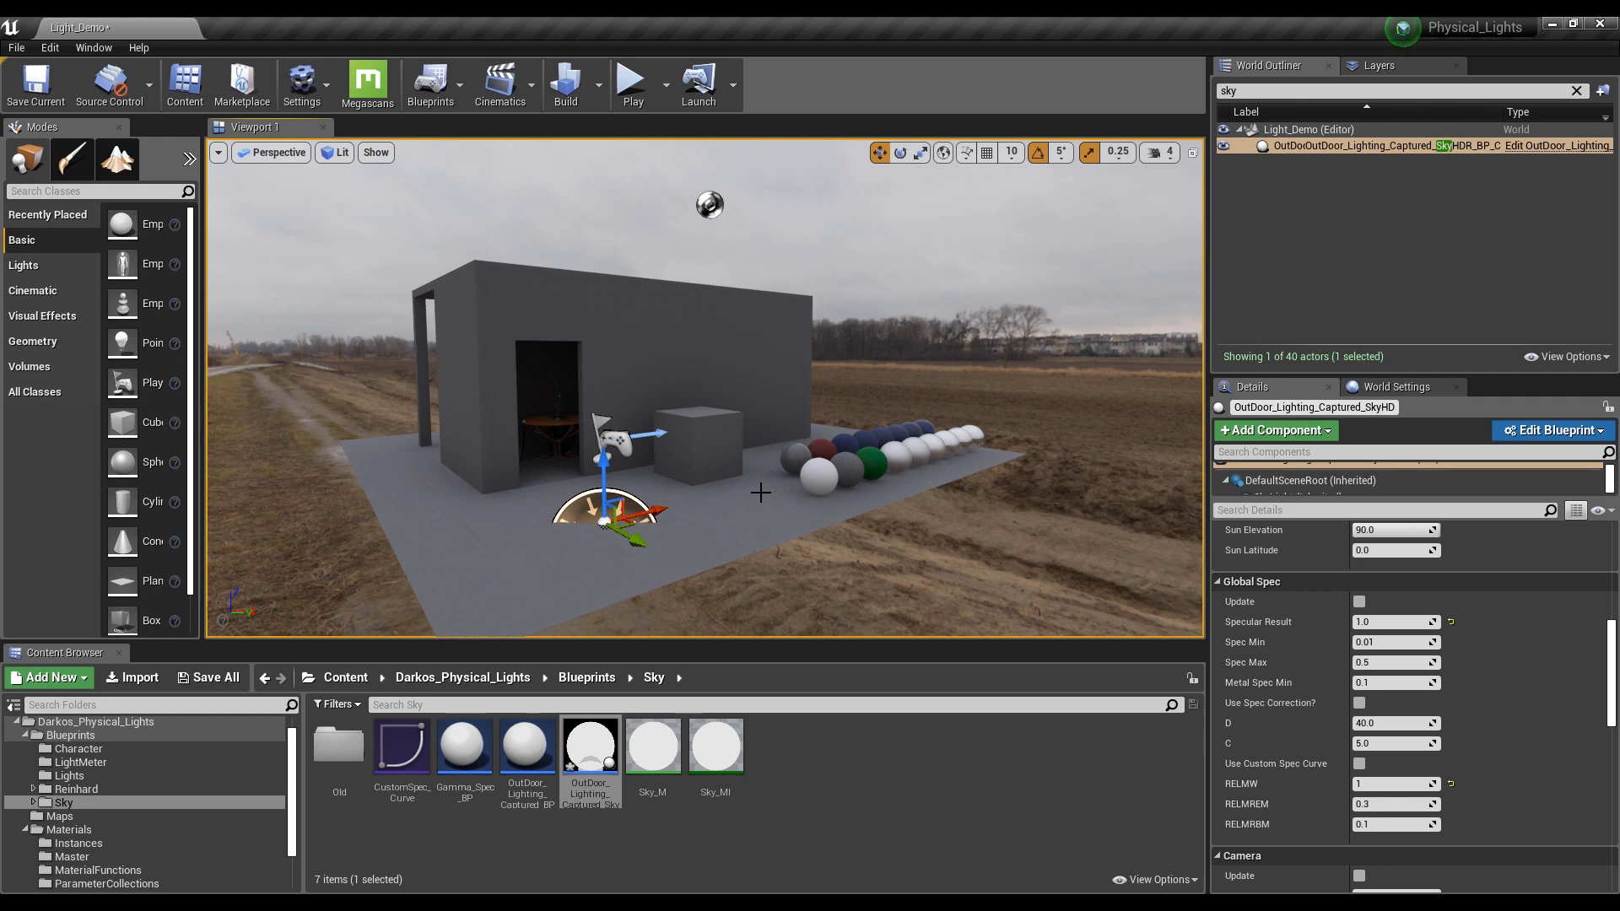
right_drag(706, 432, 705, 432)
key(q)
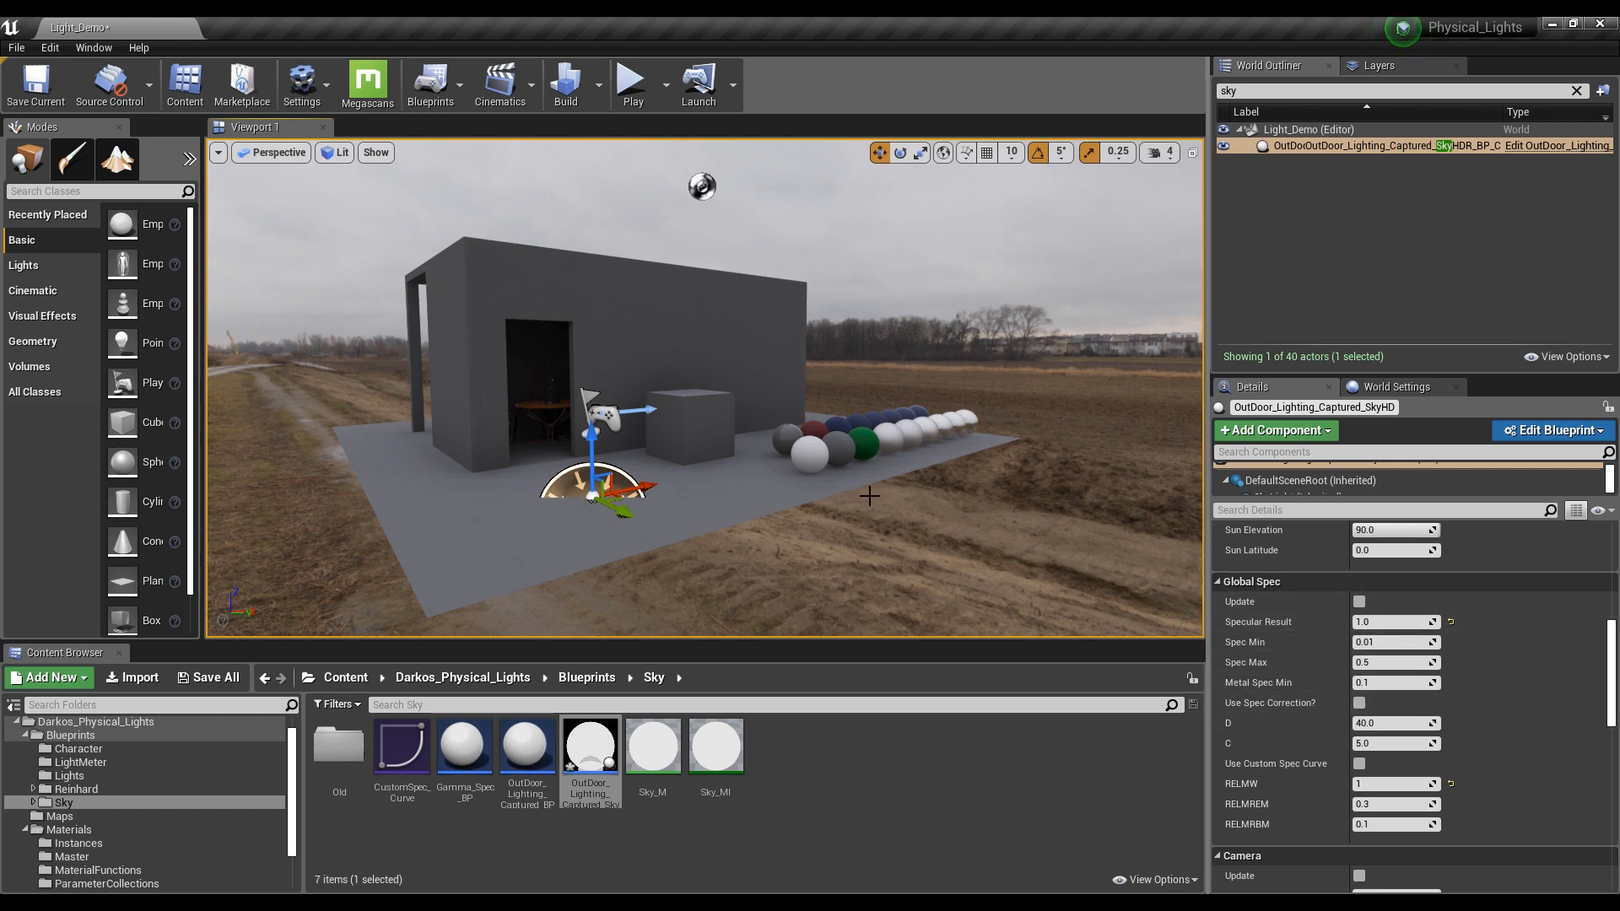
right_drag(869, 496, 825, 481)
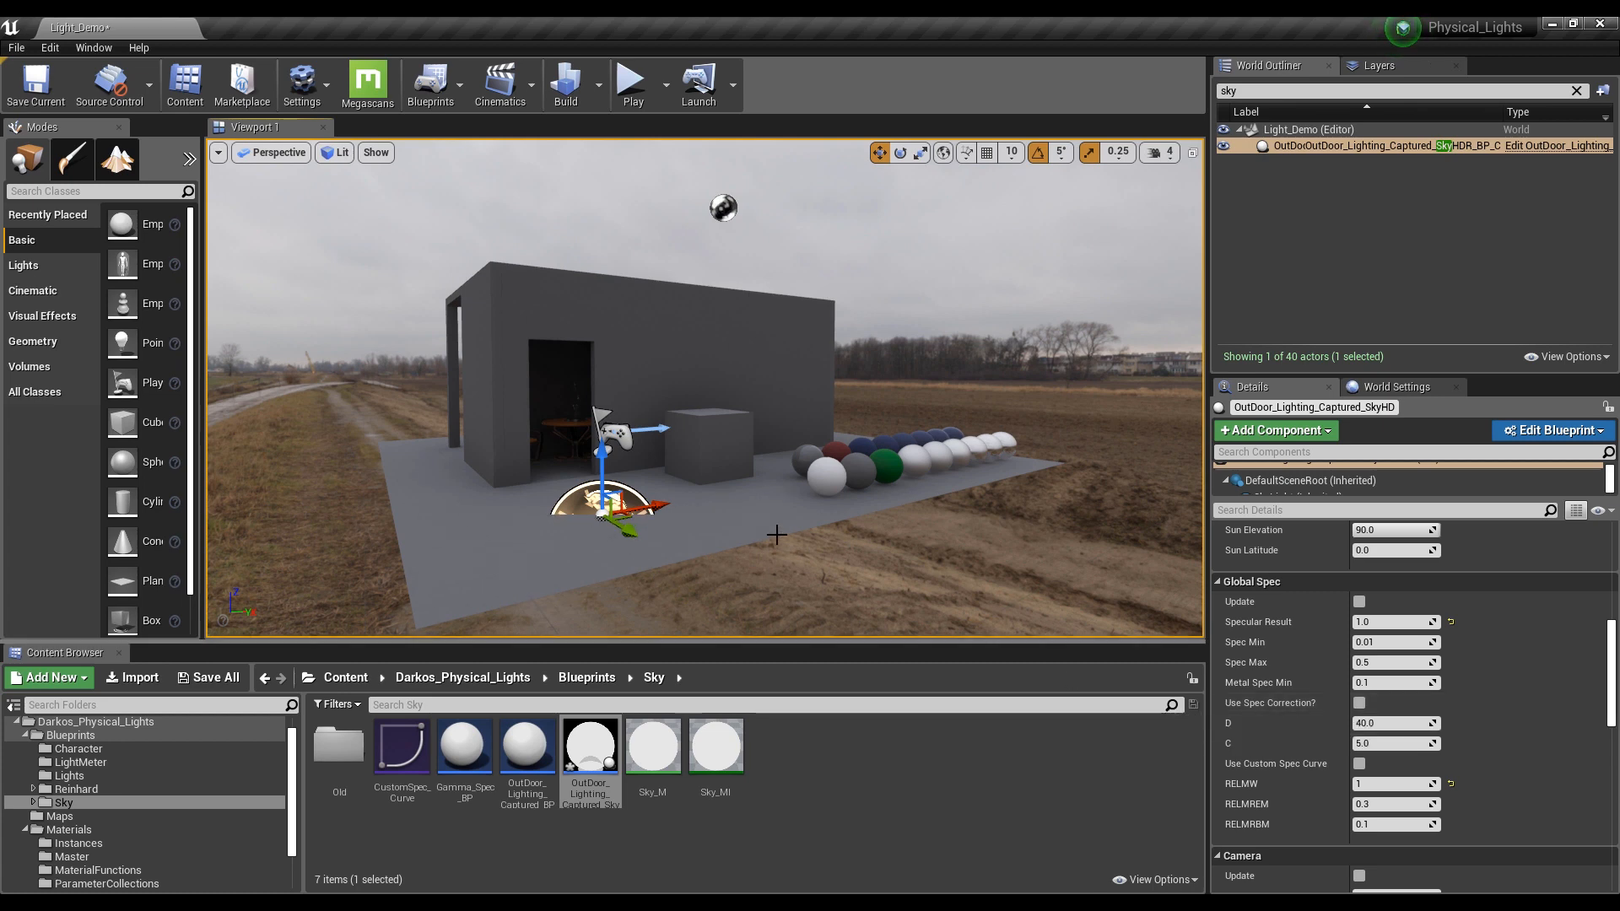
right_drag(766, 538, 749, 545)
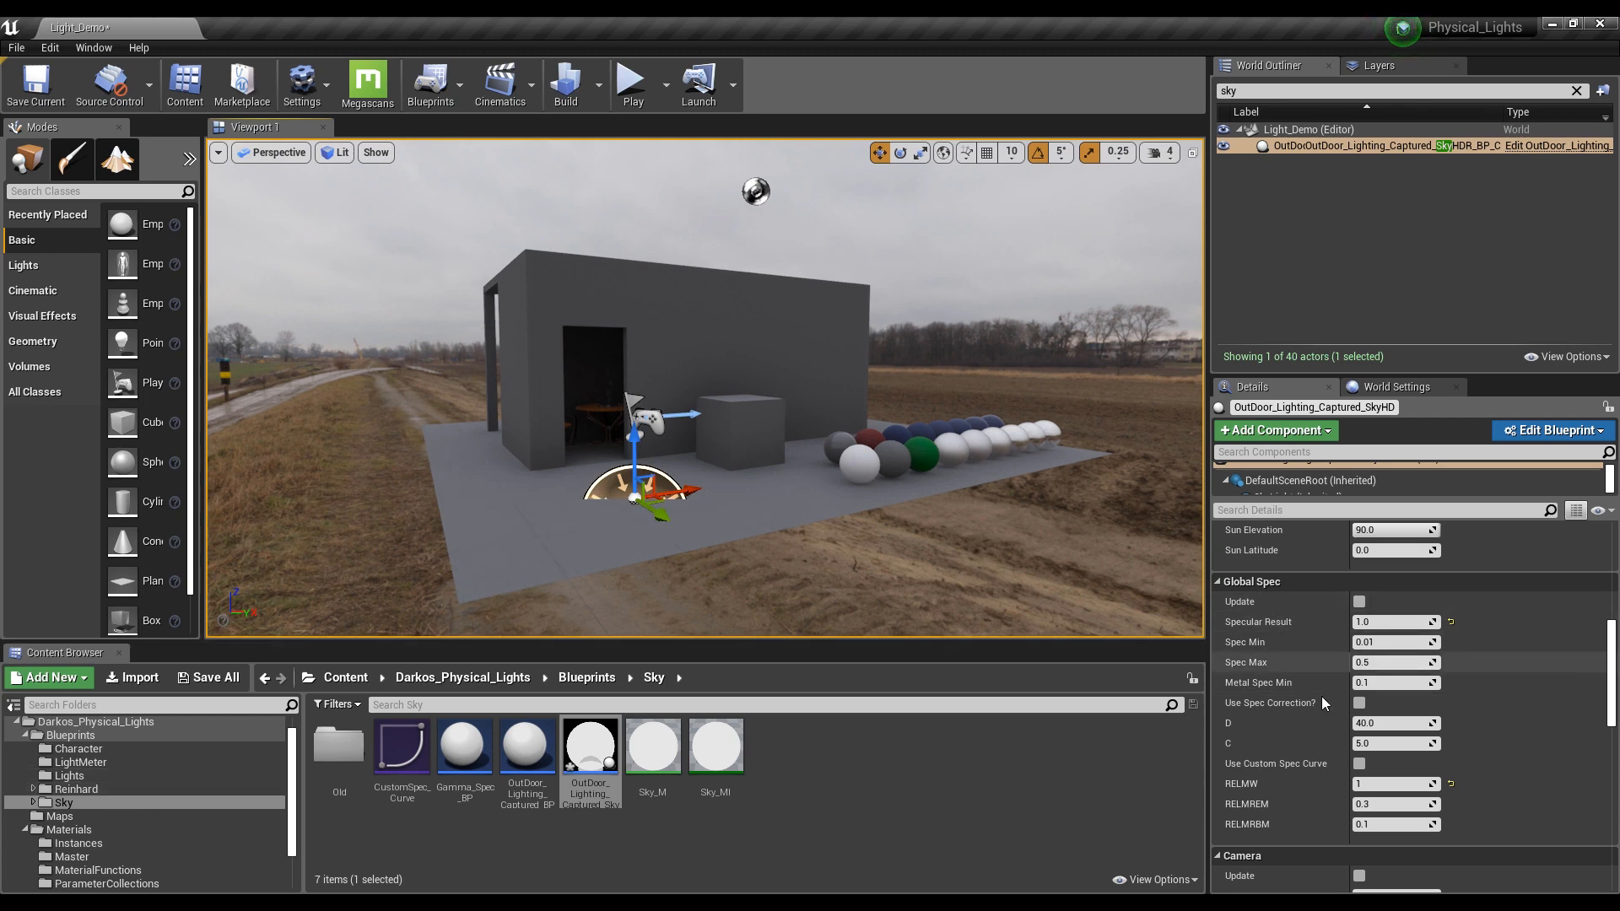
Open the MaterialFunctions folder to view the specular control functions and review the remaining Global Spec settings
scroll(118, 822, down, 1)
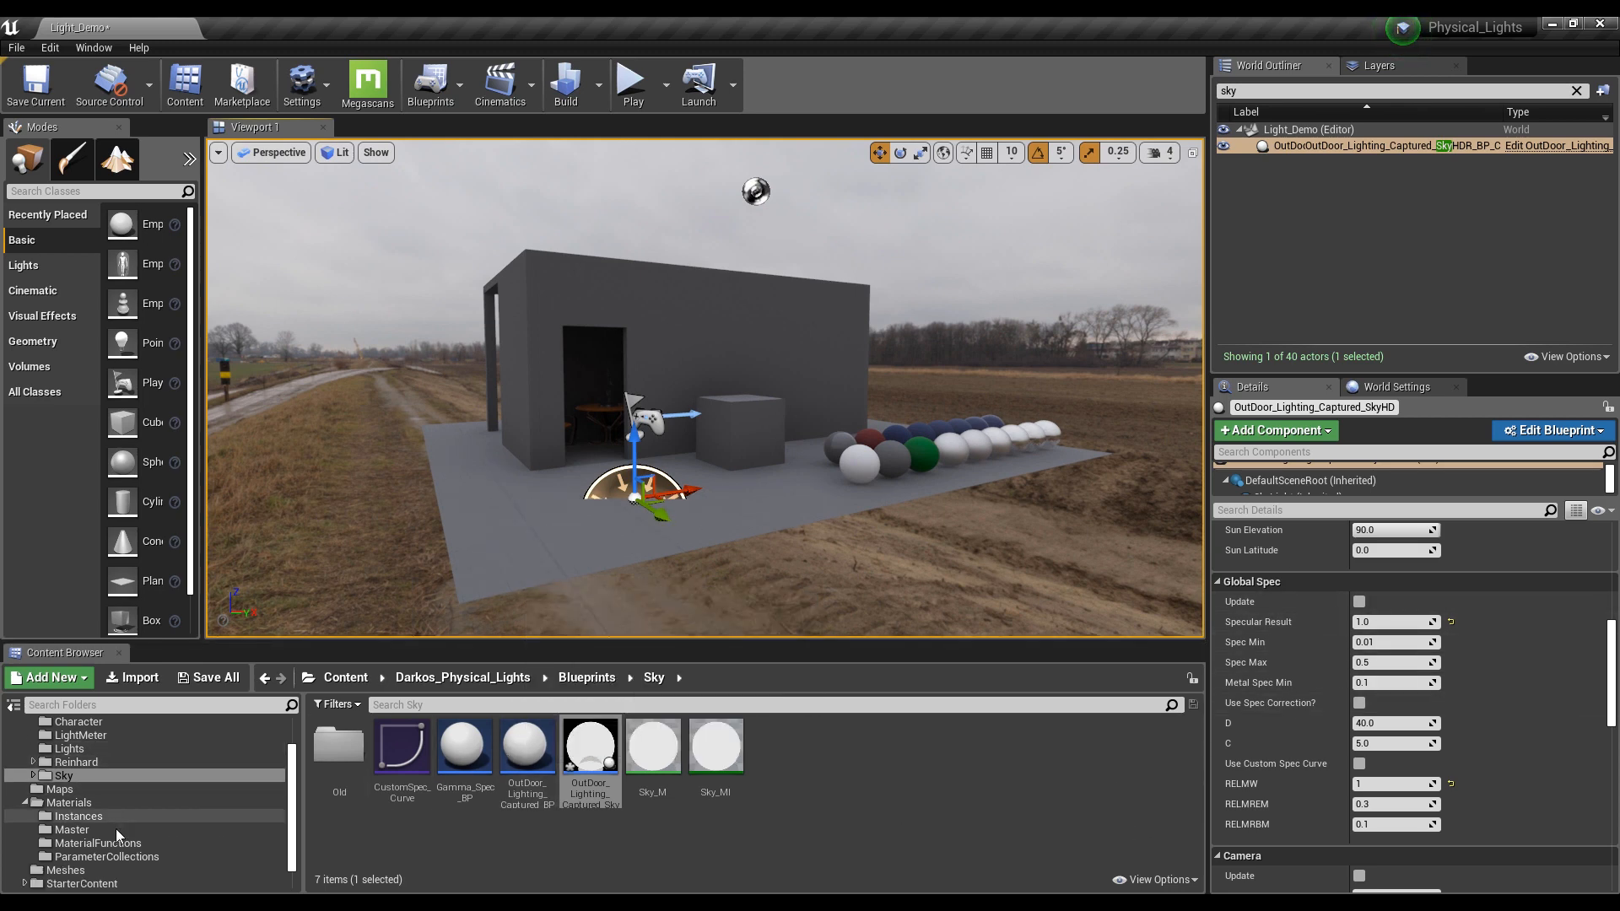
click(160, 844)
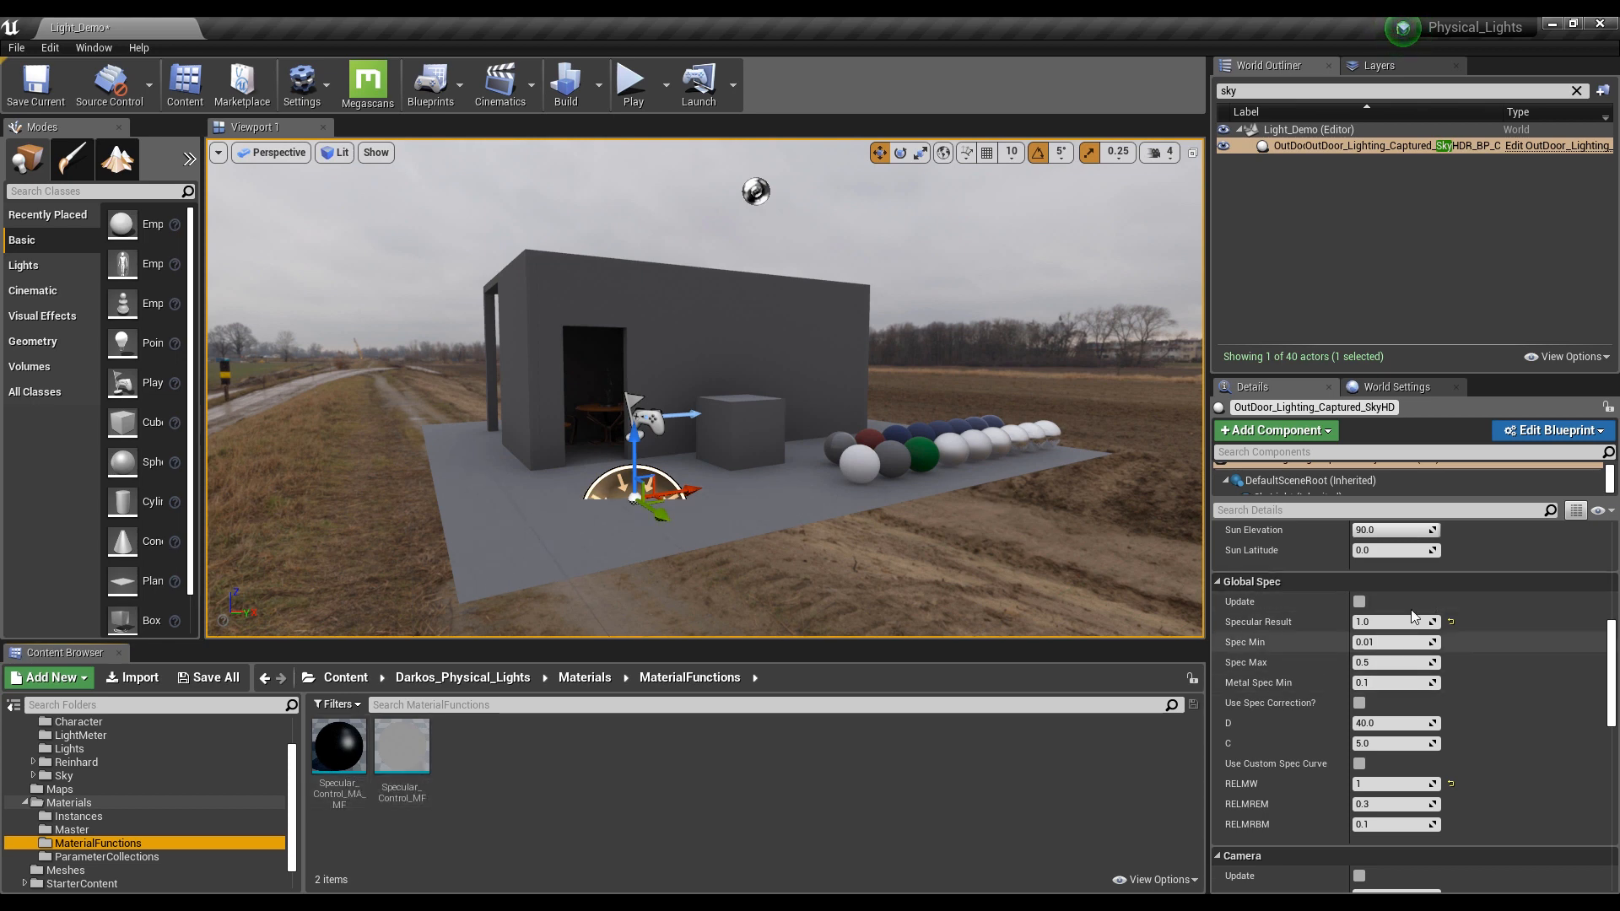
right_drag(838, 494, 864, 488)
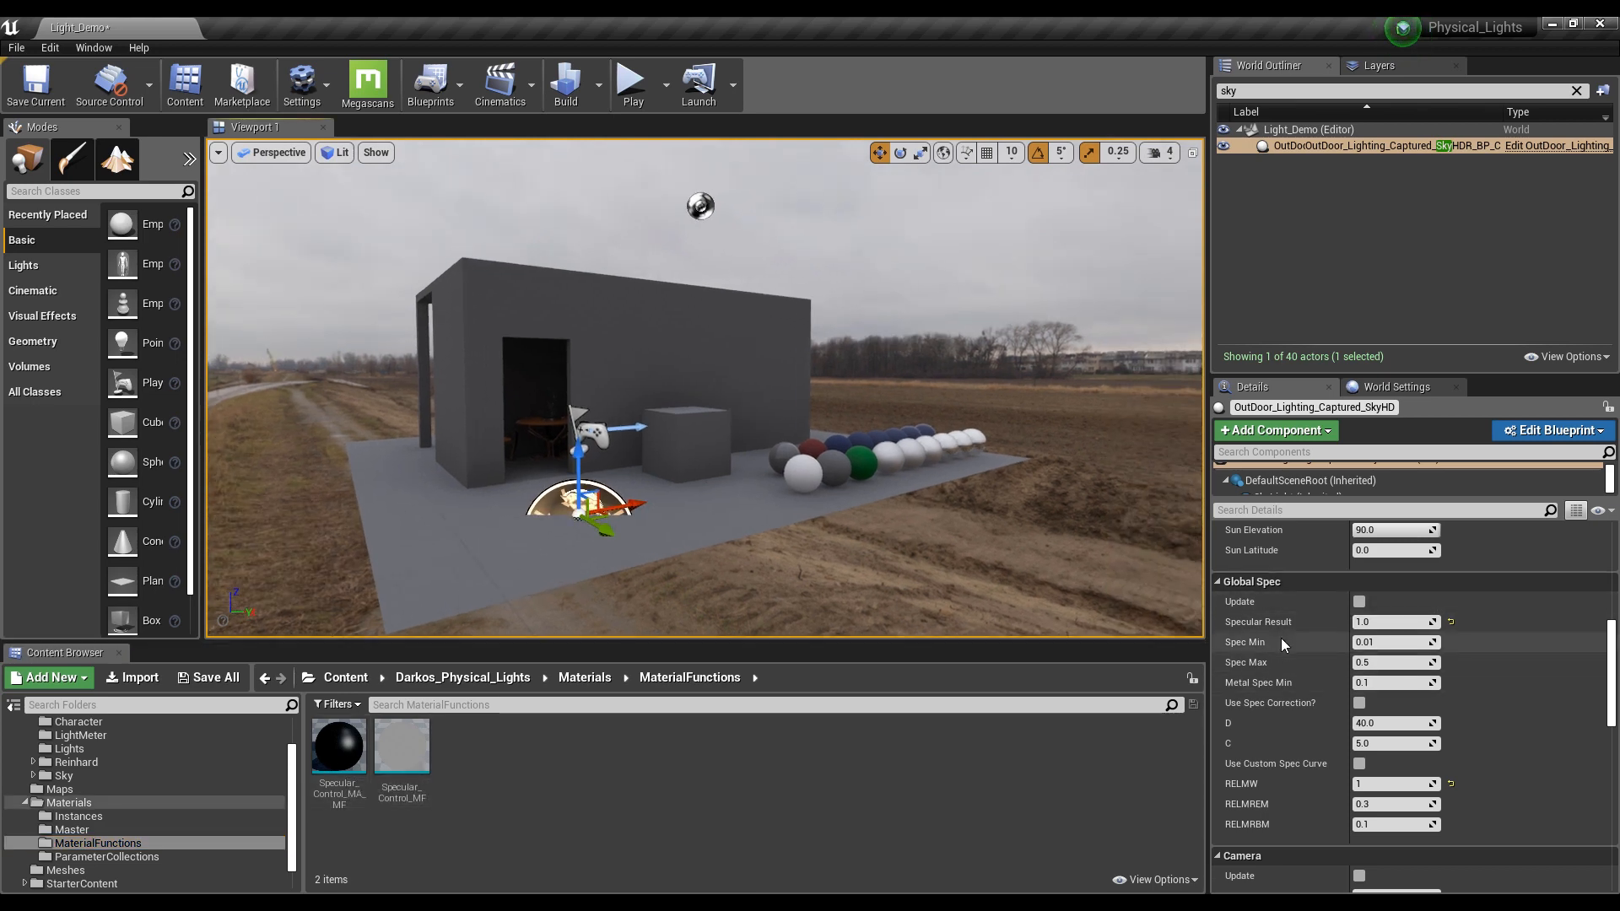
scroll(1281, 638, down, 3)
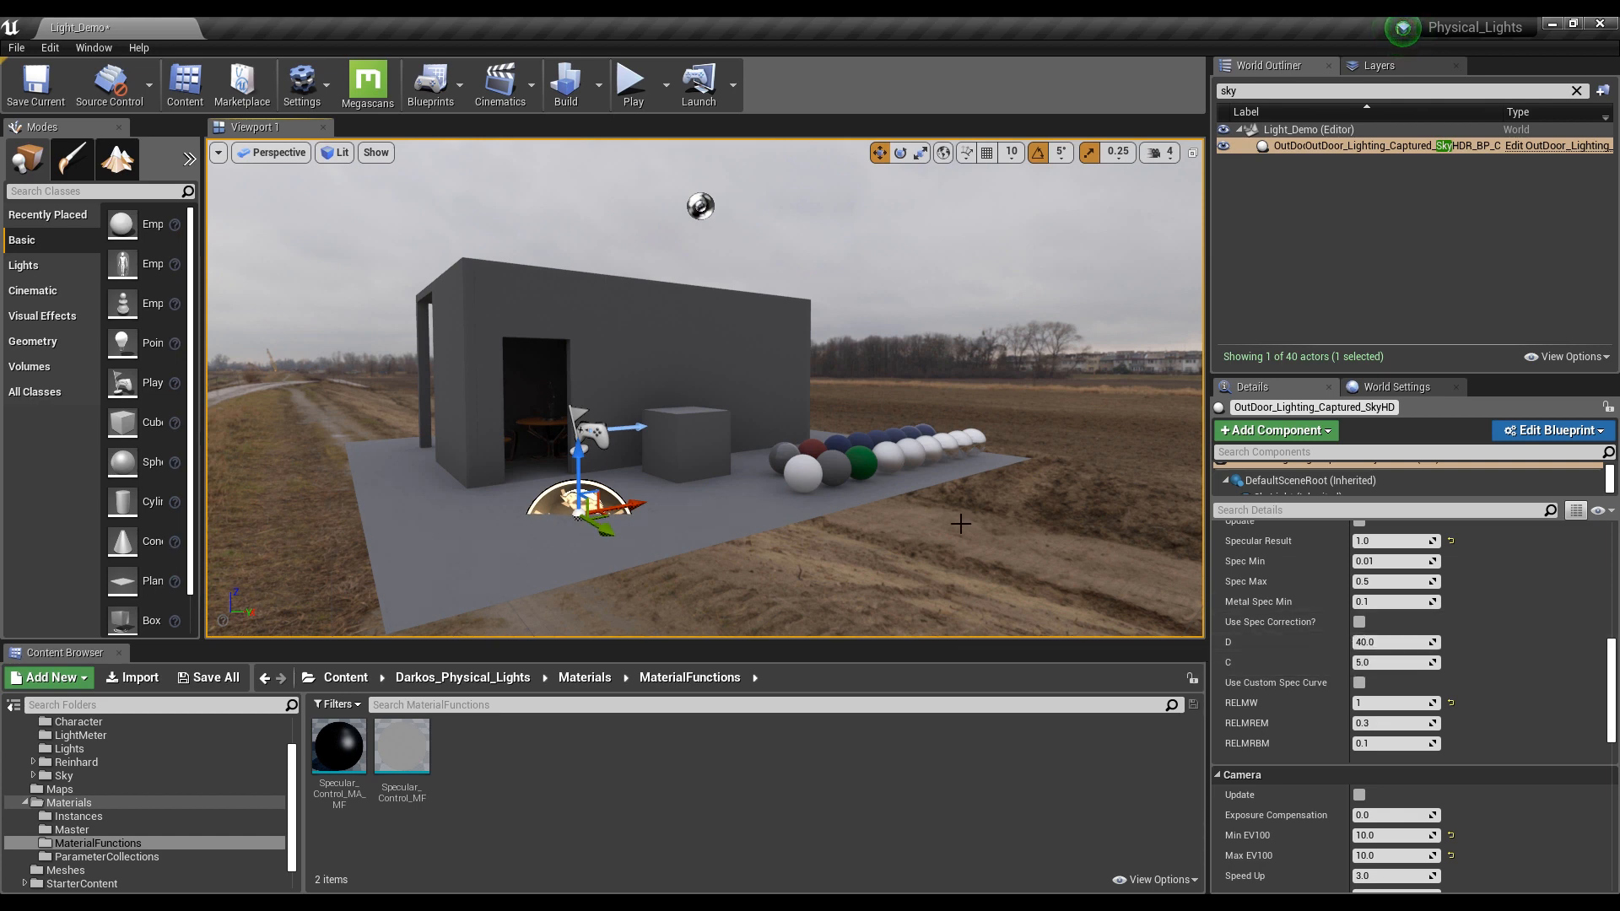
right_drag(960, 524, 920, 532)
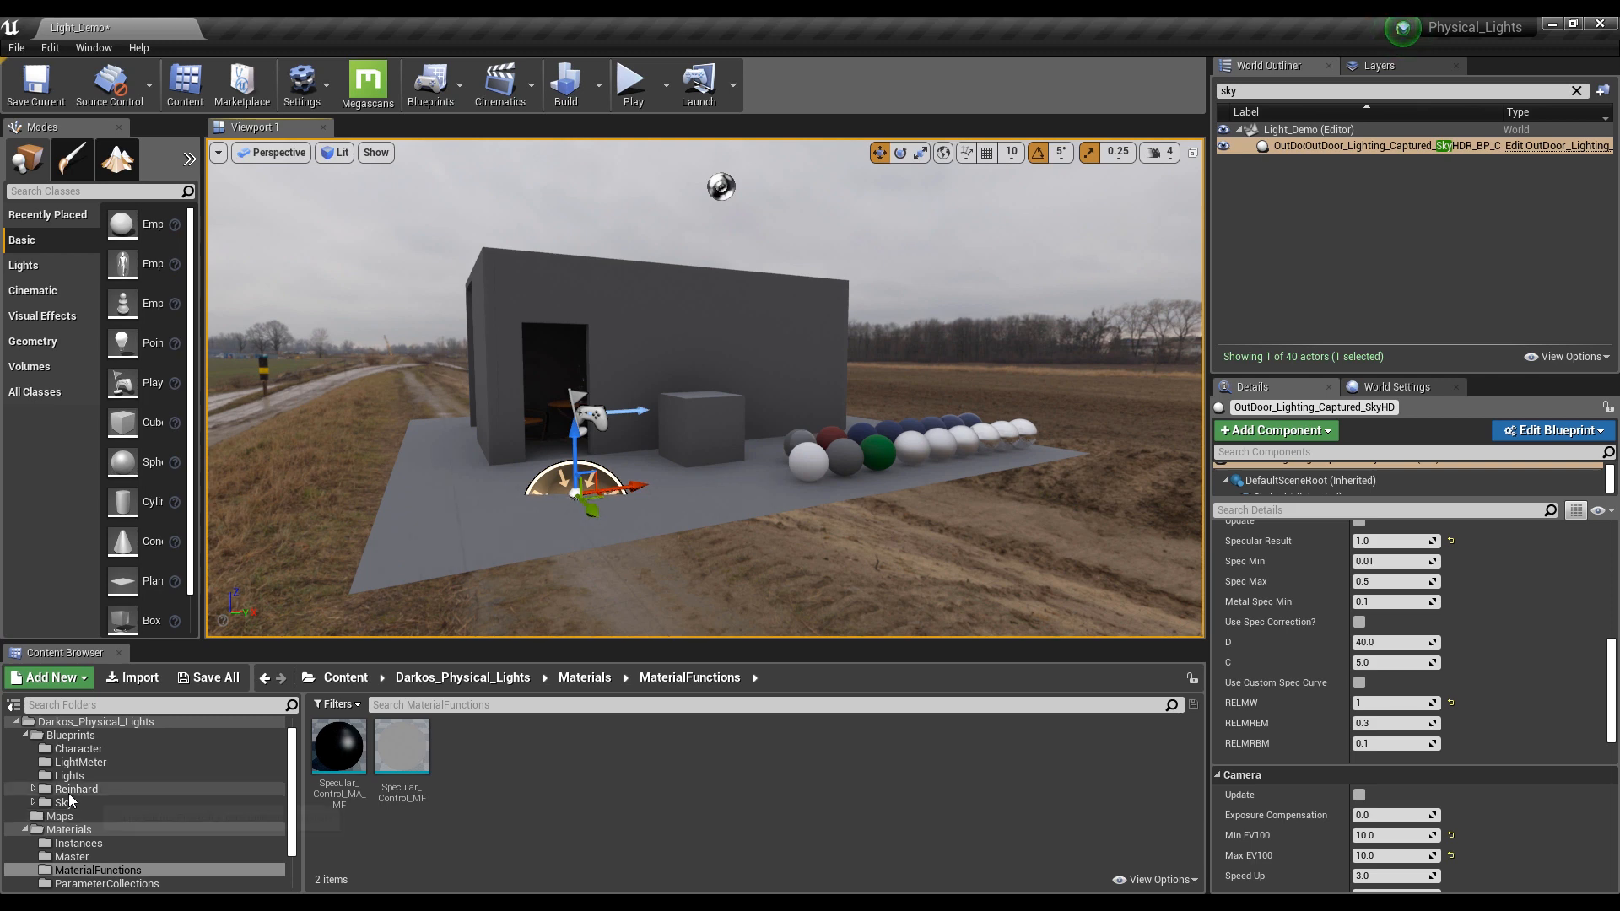
Open CustomSpec_Curve from the Sky blueprints folder, inspect its curve shape and close it
scroll(113, 810, up, 1)
click(72, 801)
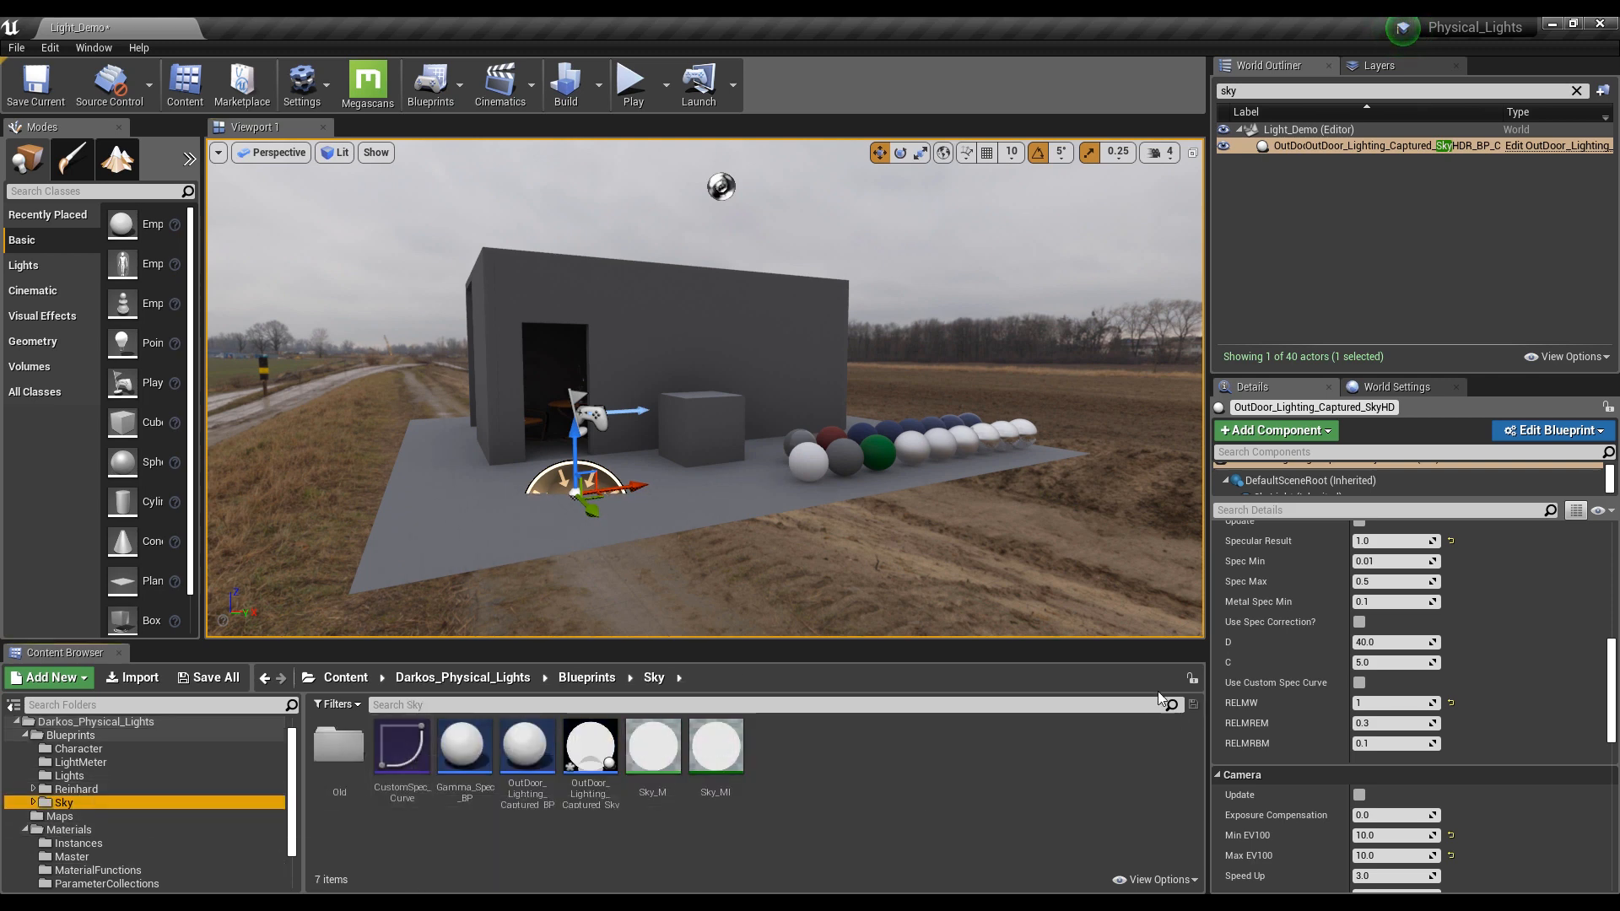
double_click(419, 773)
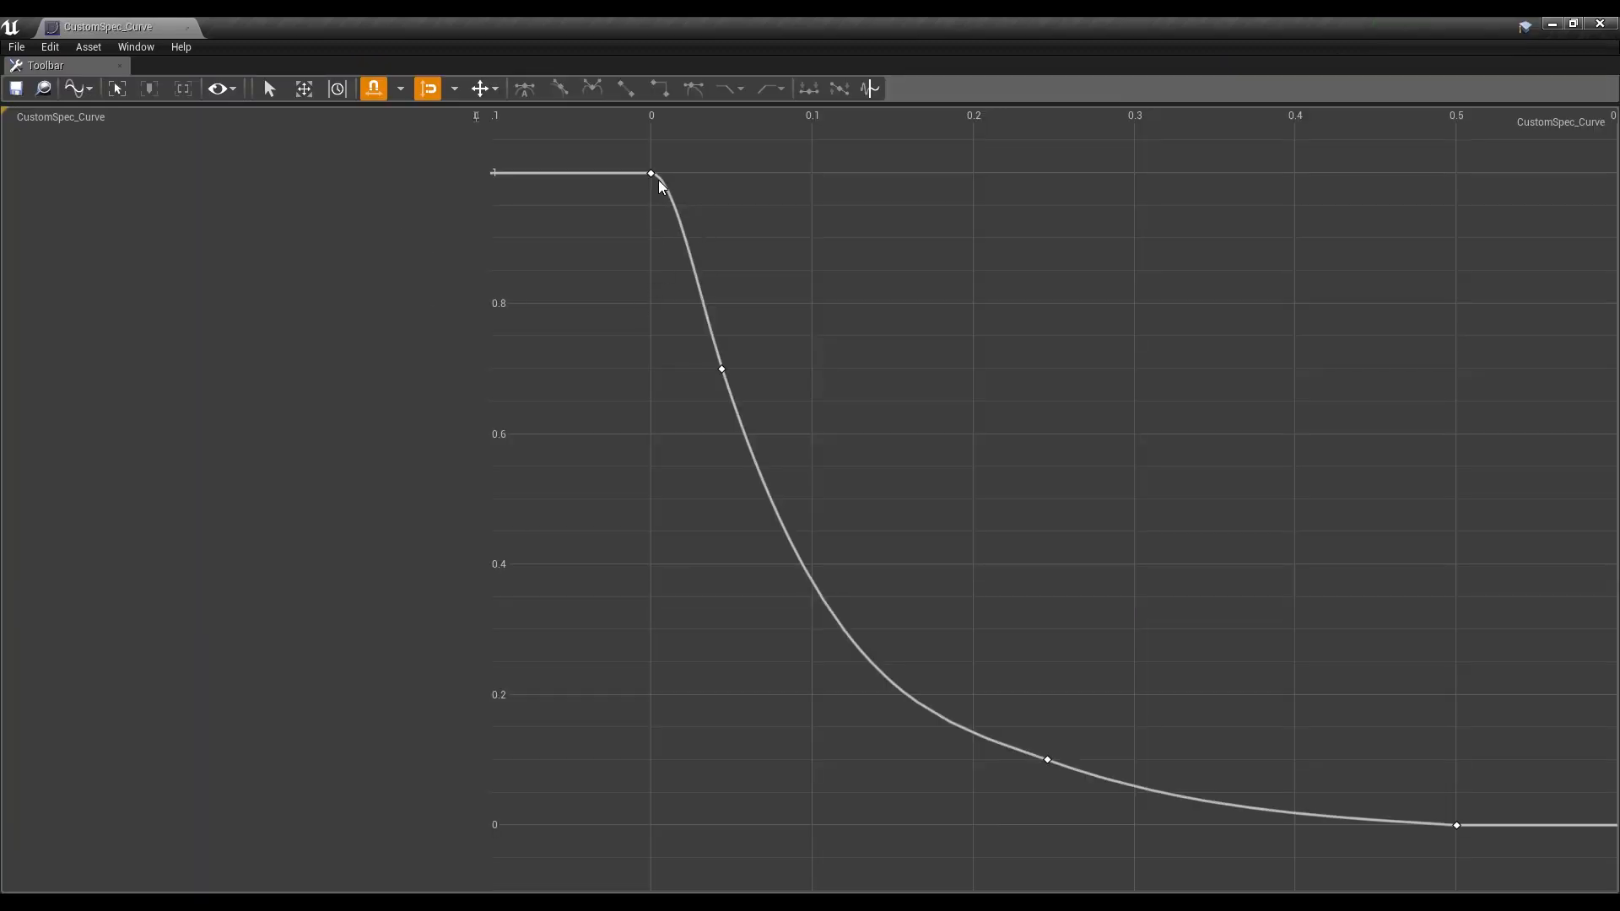
mouse_move(659, 178)
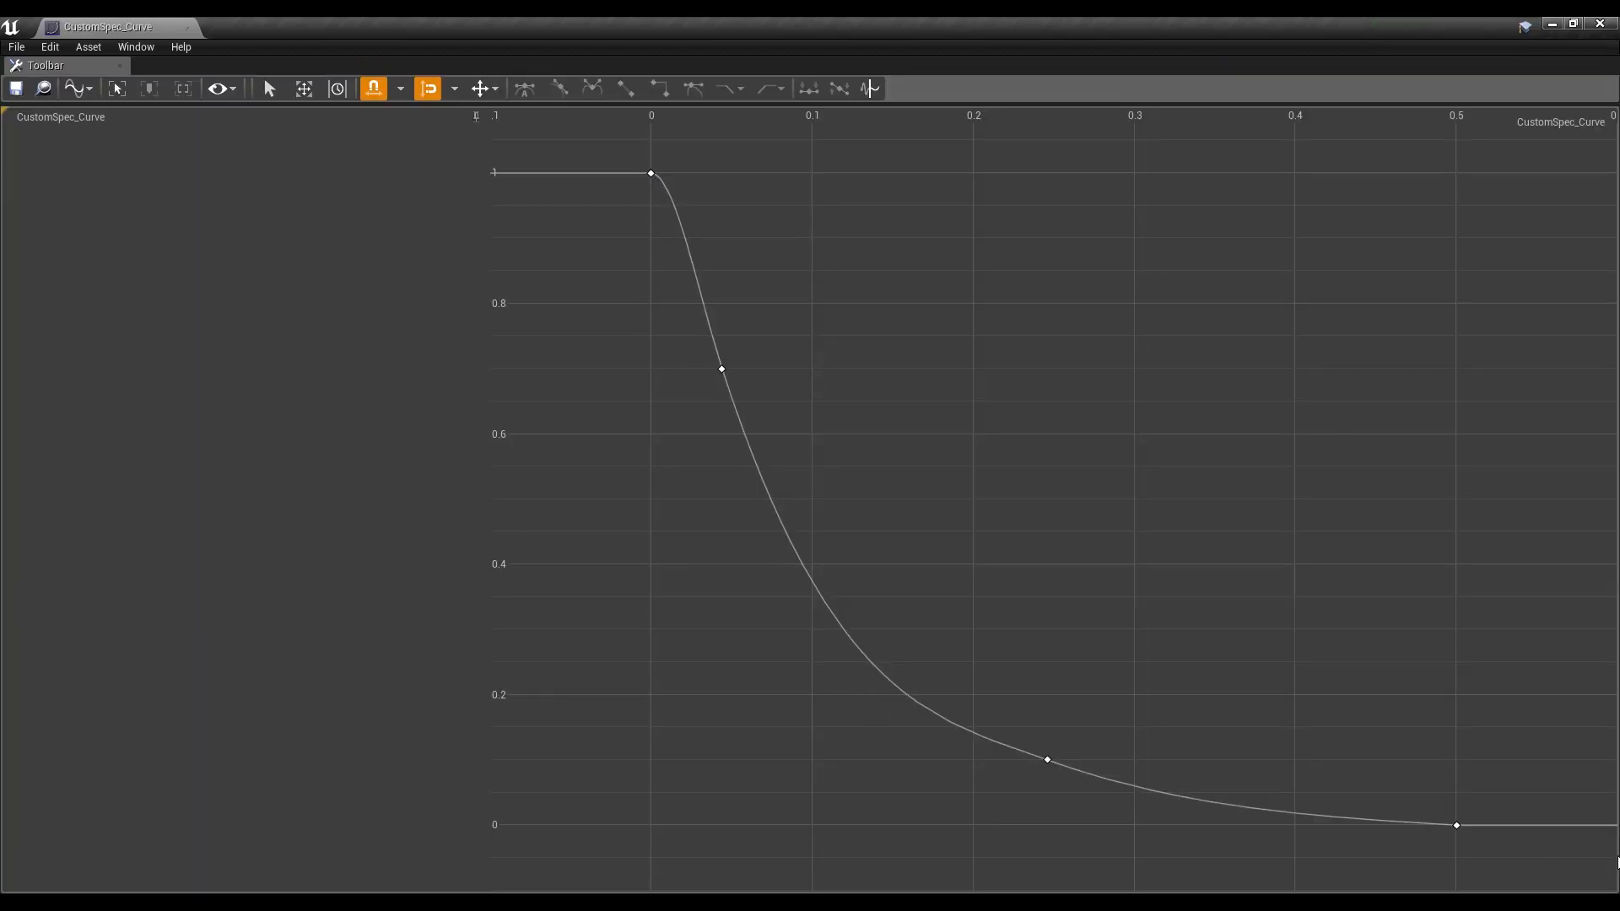
click(189, 28)
Examine the HDR sky actor's Camera exposure settings and its Tonemapper settings, including the gamma and Reinhard options
scroll(1435, 743, down, 5)
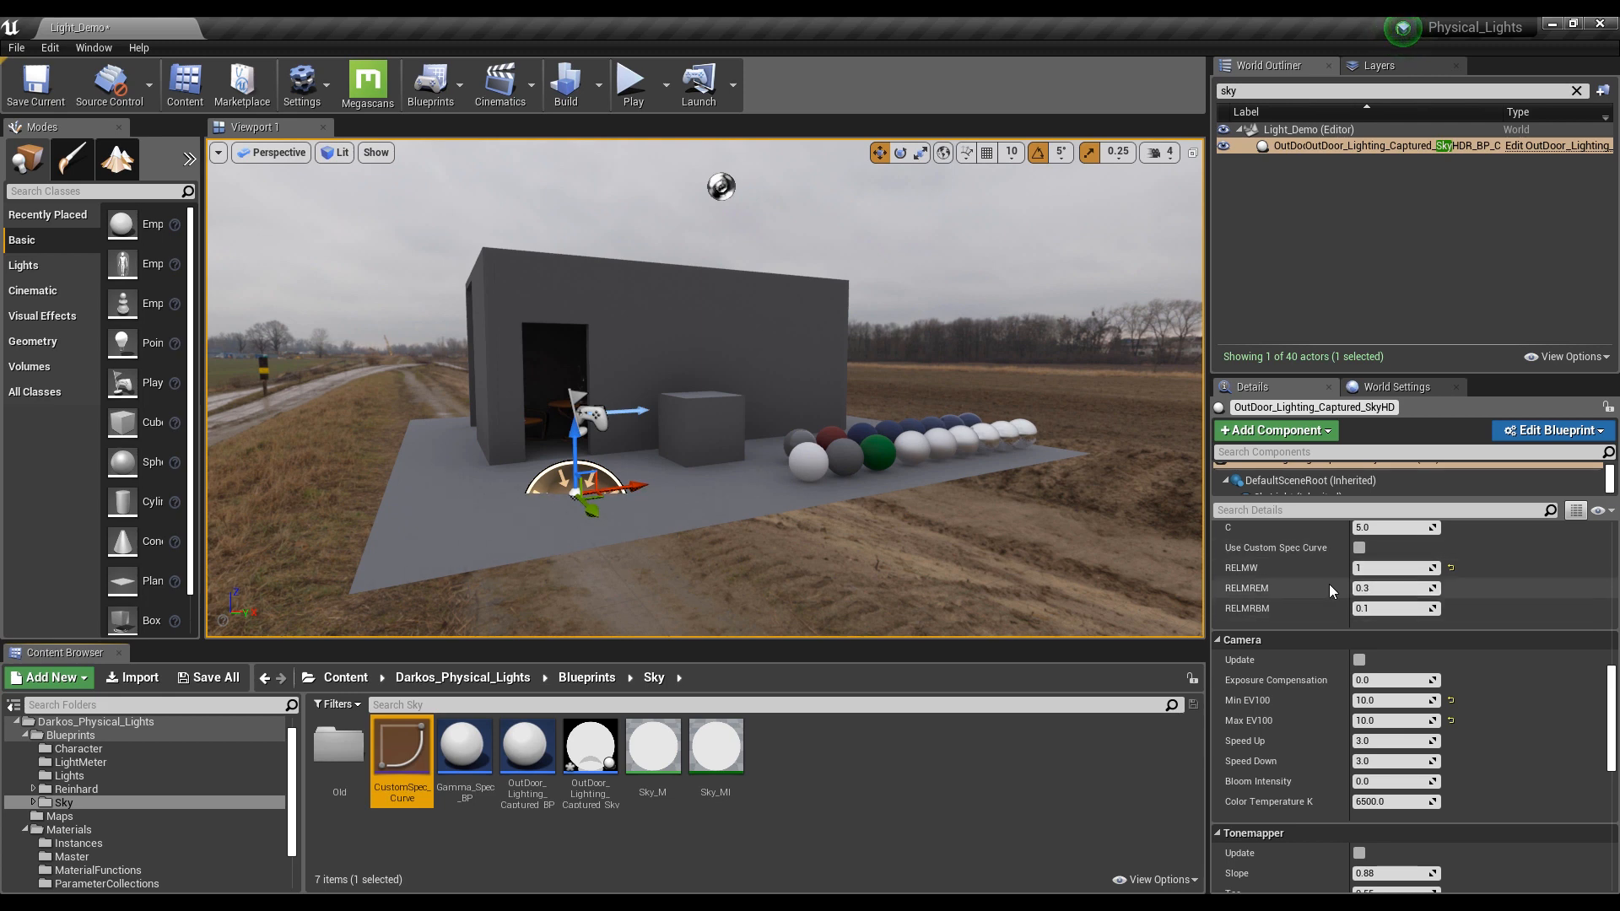
scroll(1283, 635, down, 2)
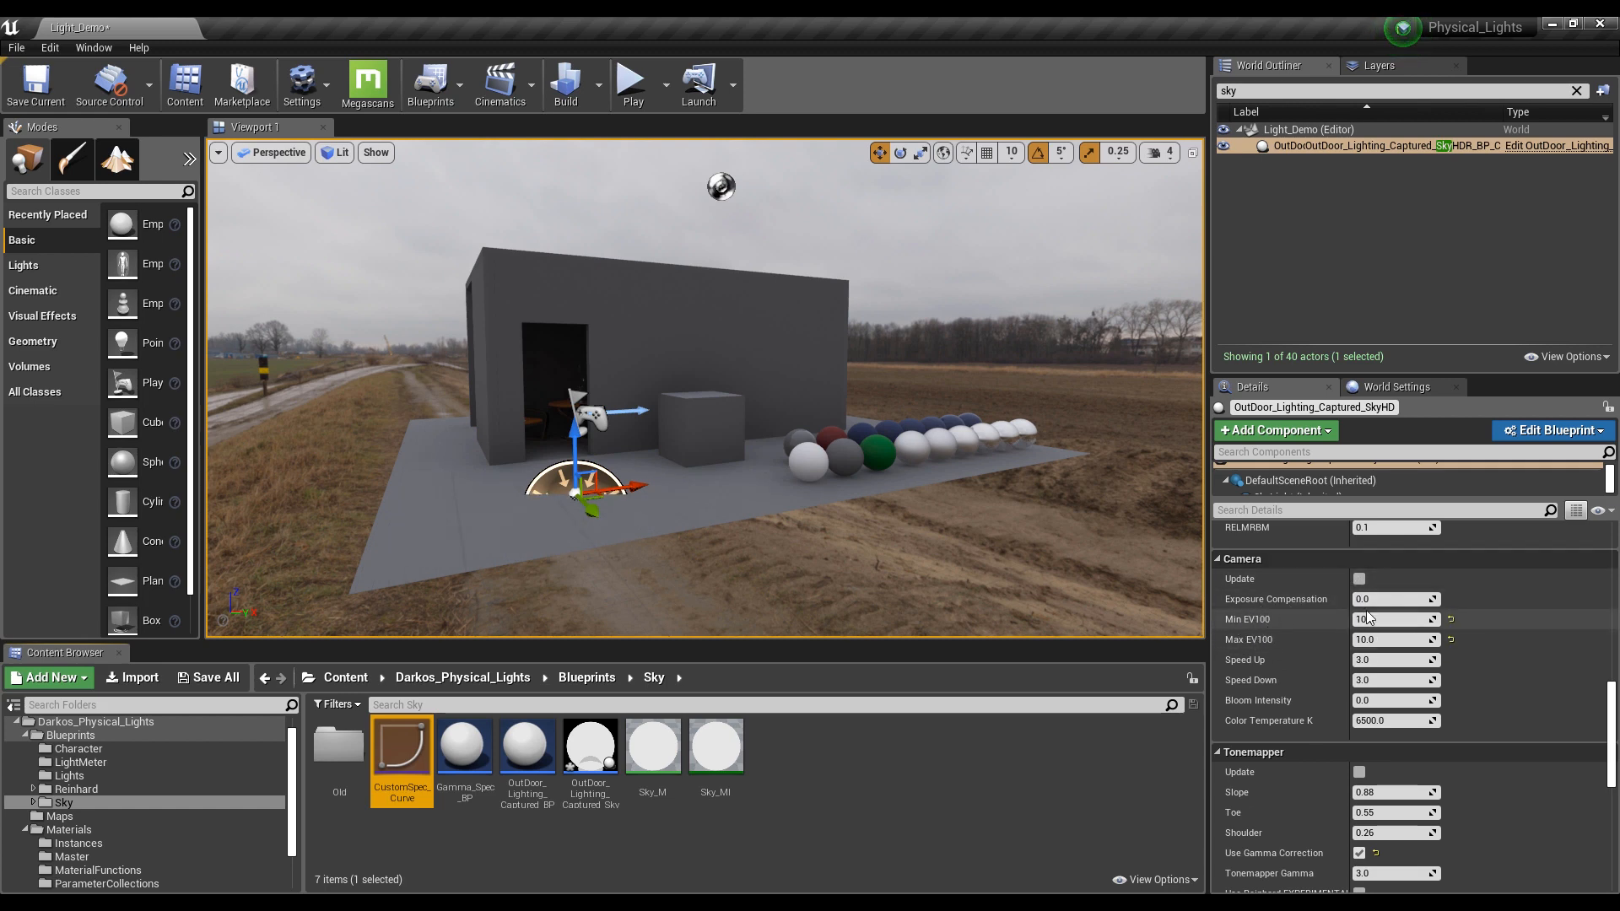
scroll(1278, 662, down, 2)
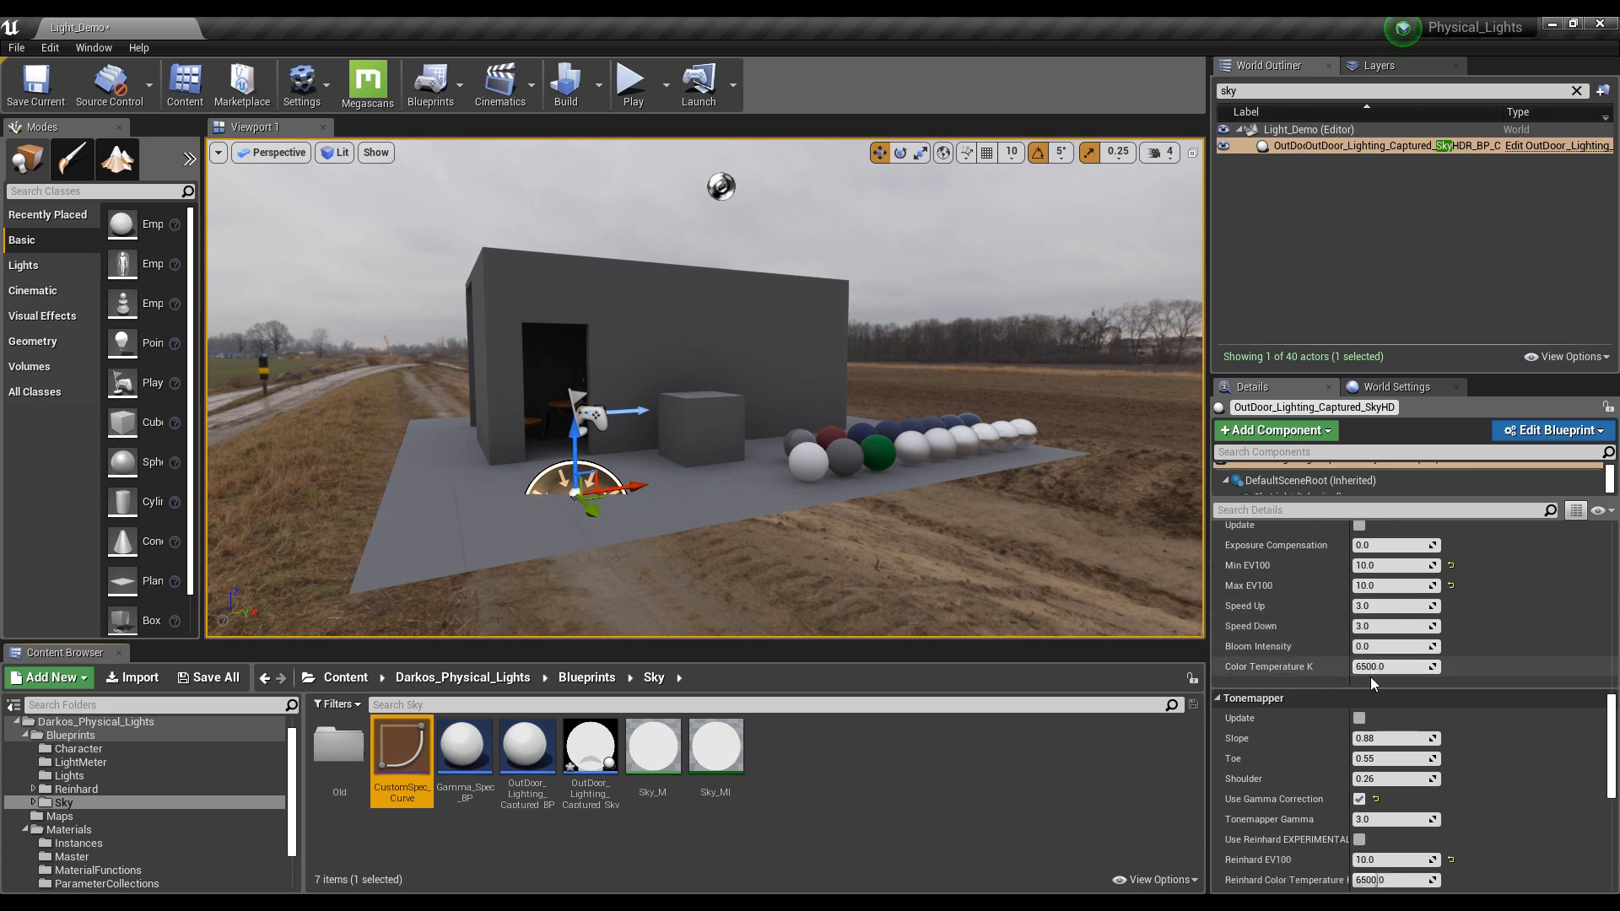
scroll(1308, 667, down, 5)
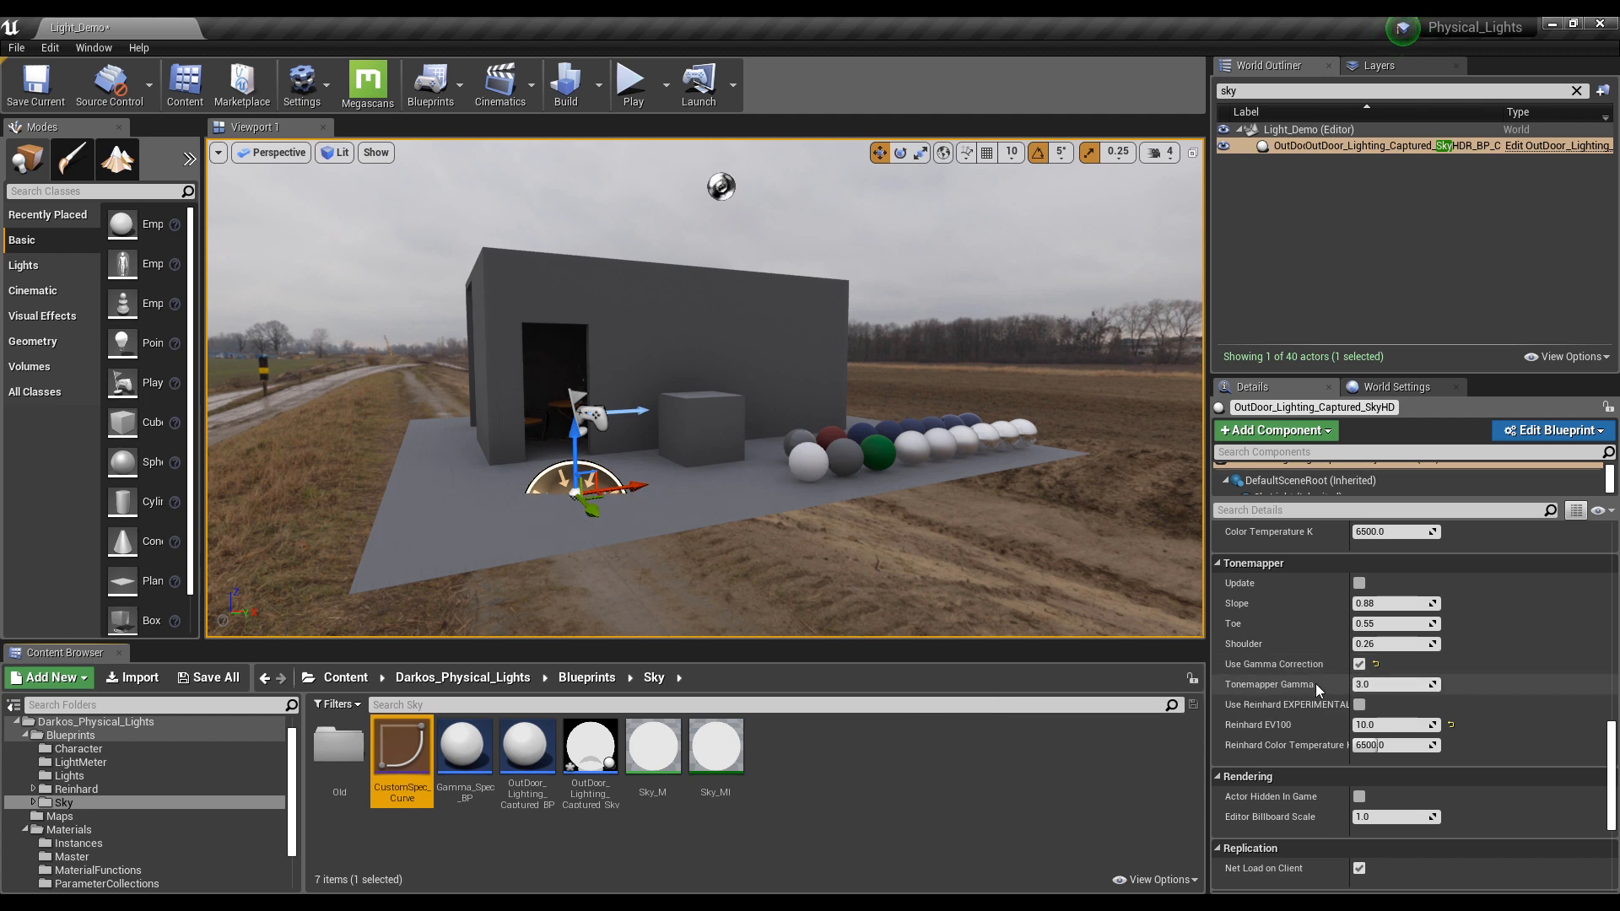
scroll(1291, 665, down, 1)
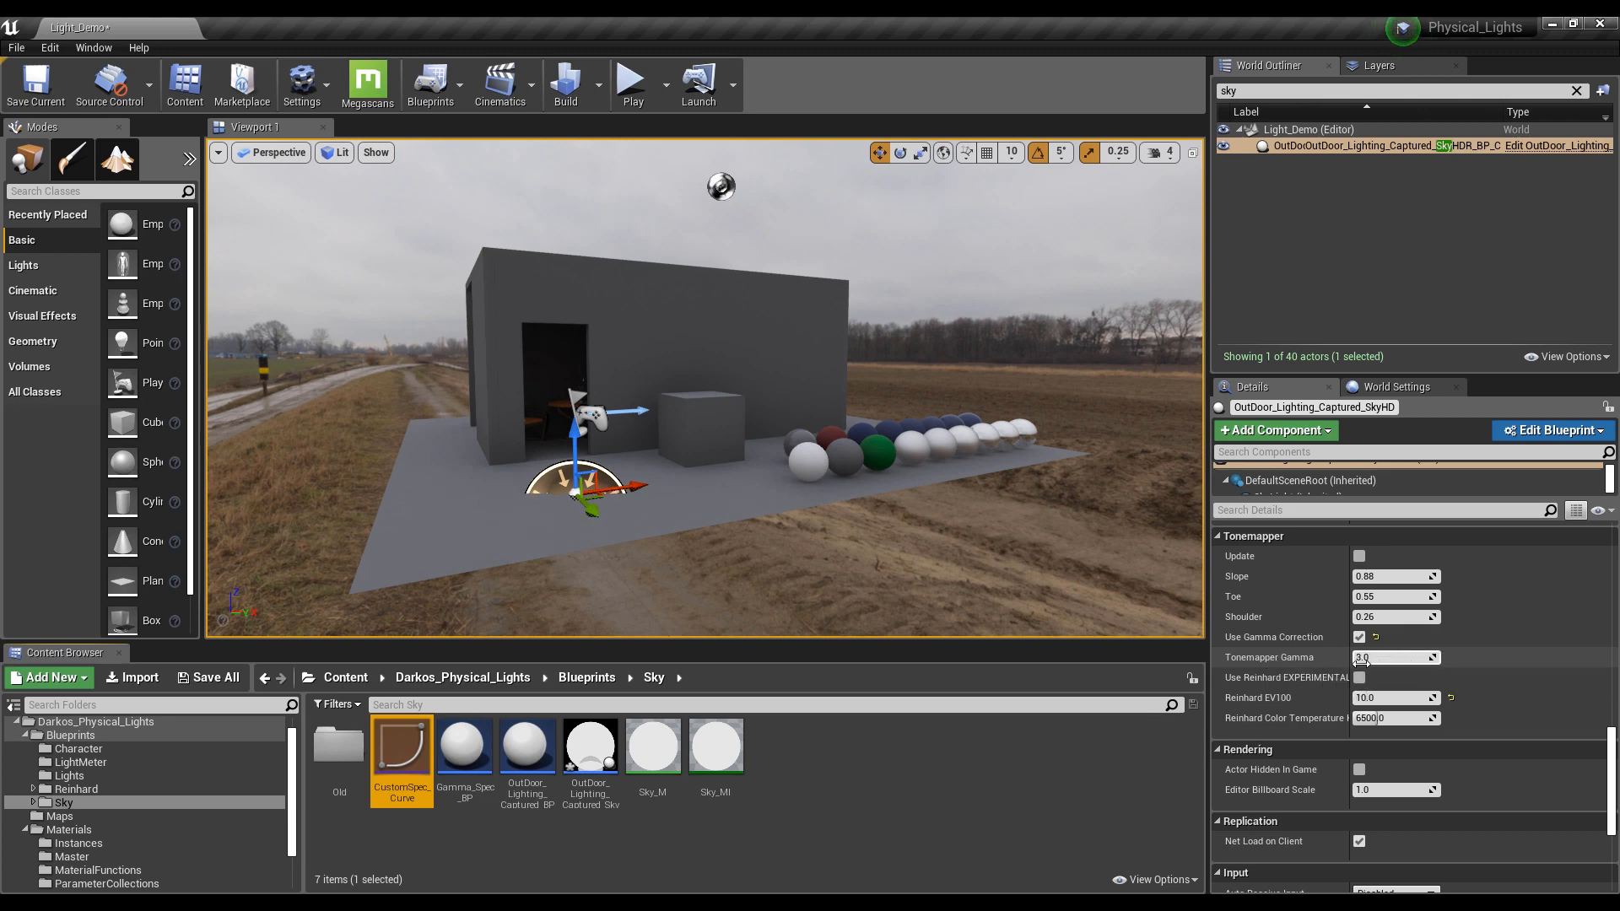
scroll(1313, 687, down, 1)
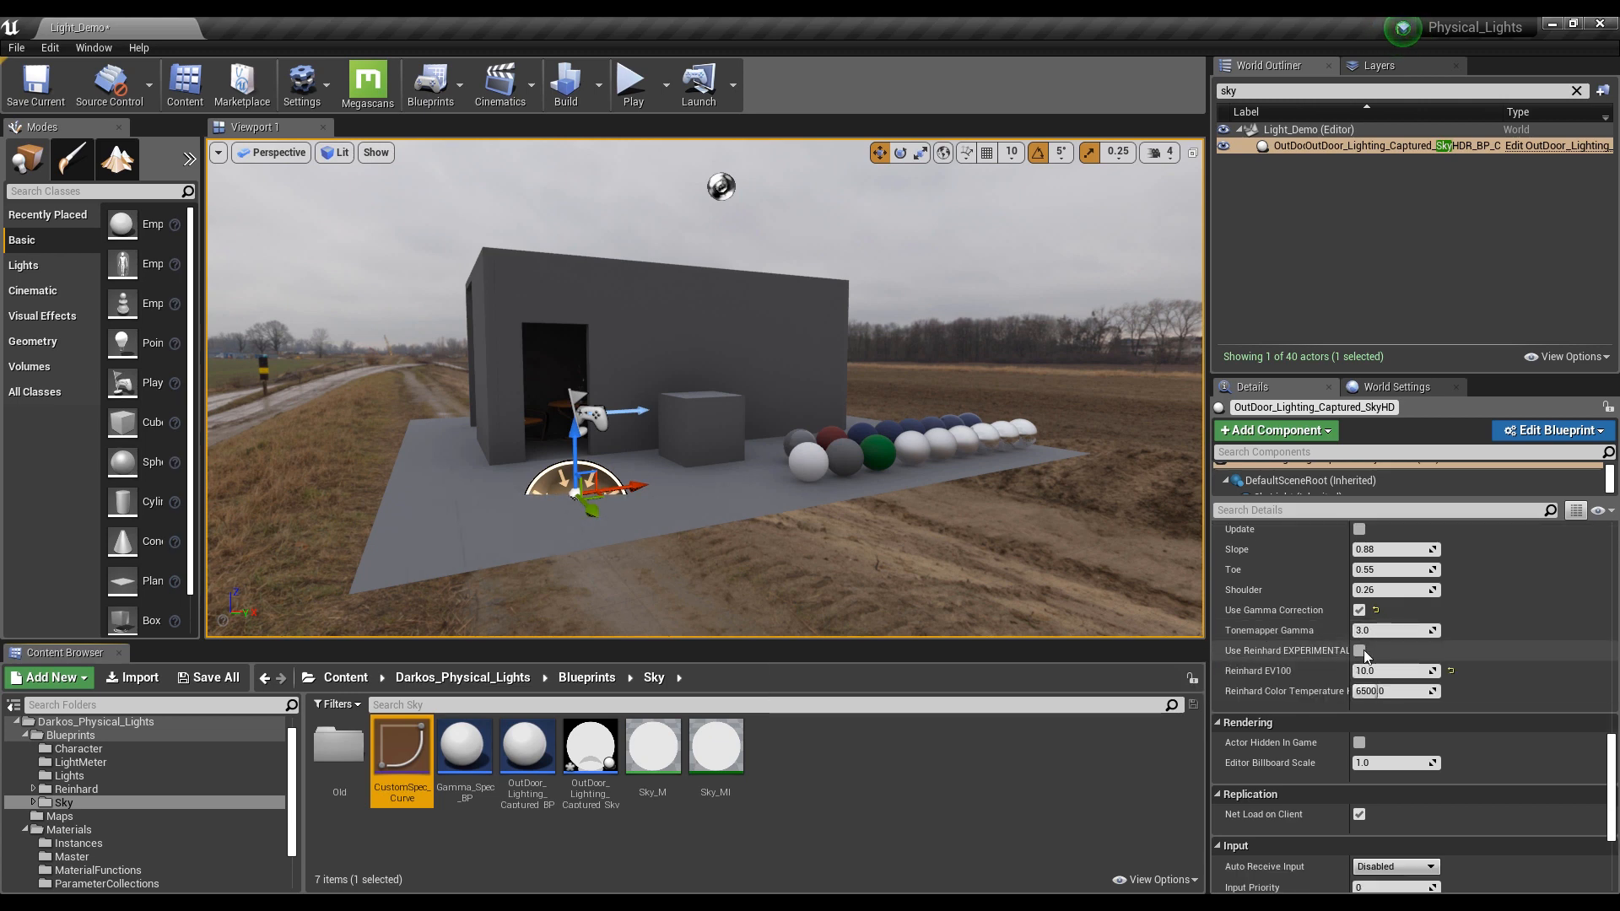
Enable the experimental Reinhard tonemapper on the HDR sky actor in place of gamma correction
click(1384, 671)
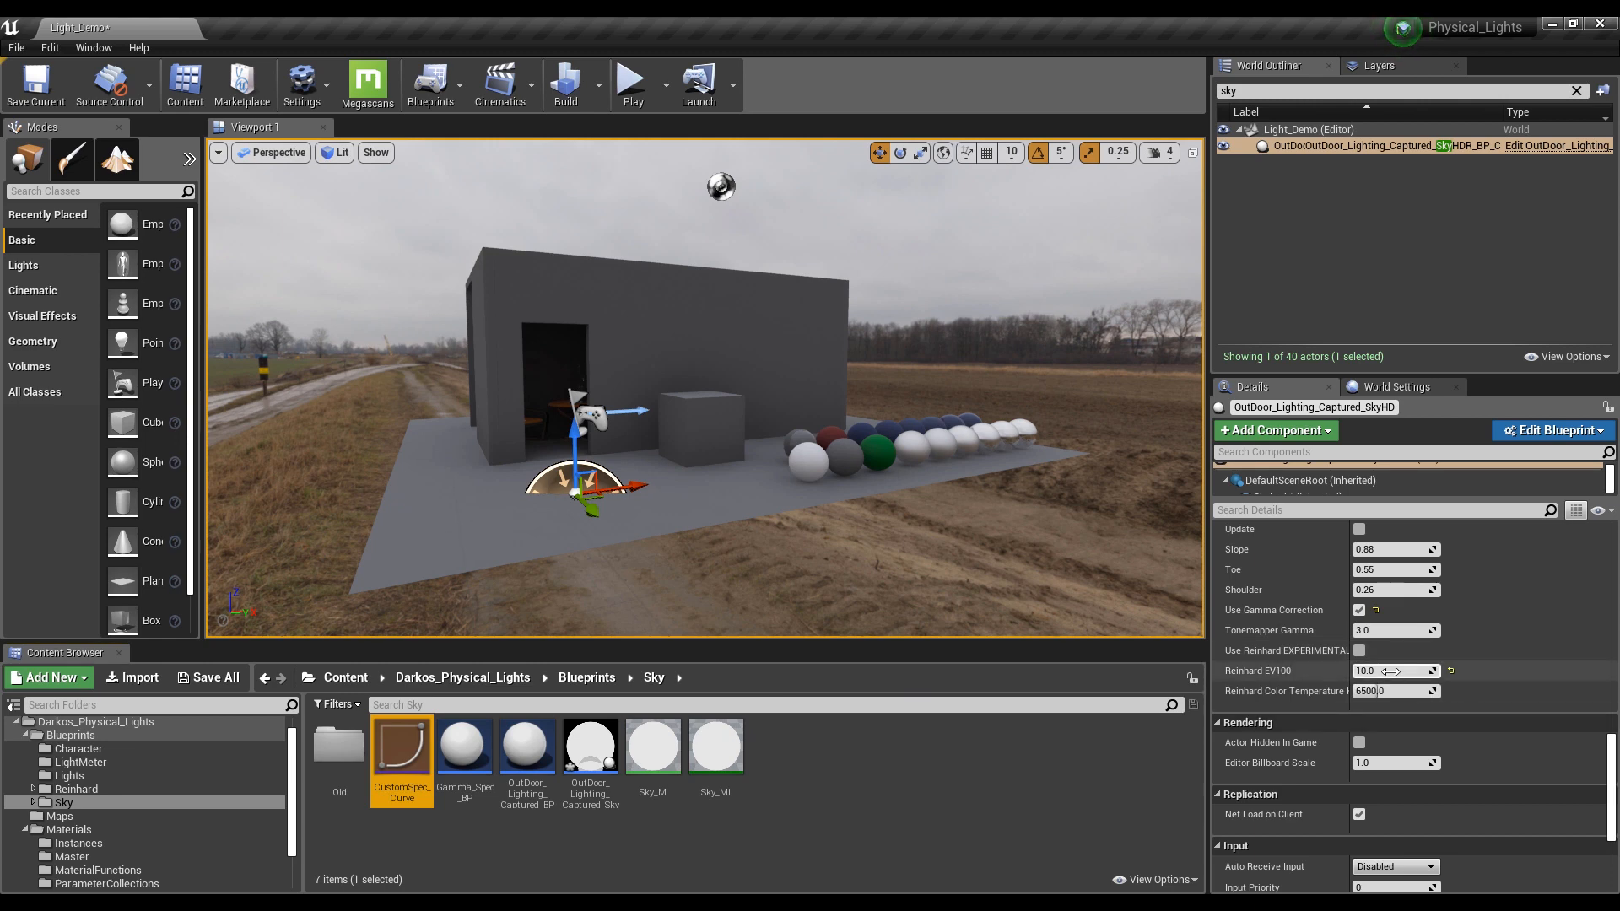
click(1359, 651)
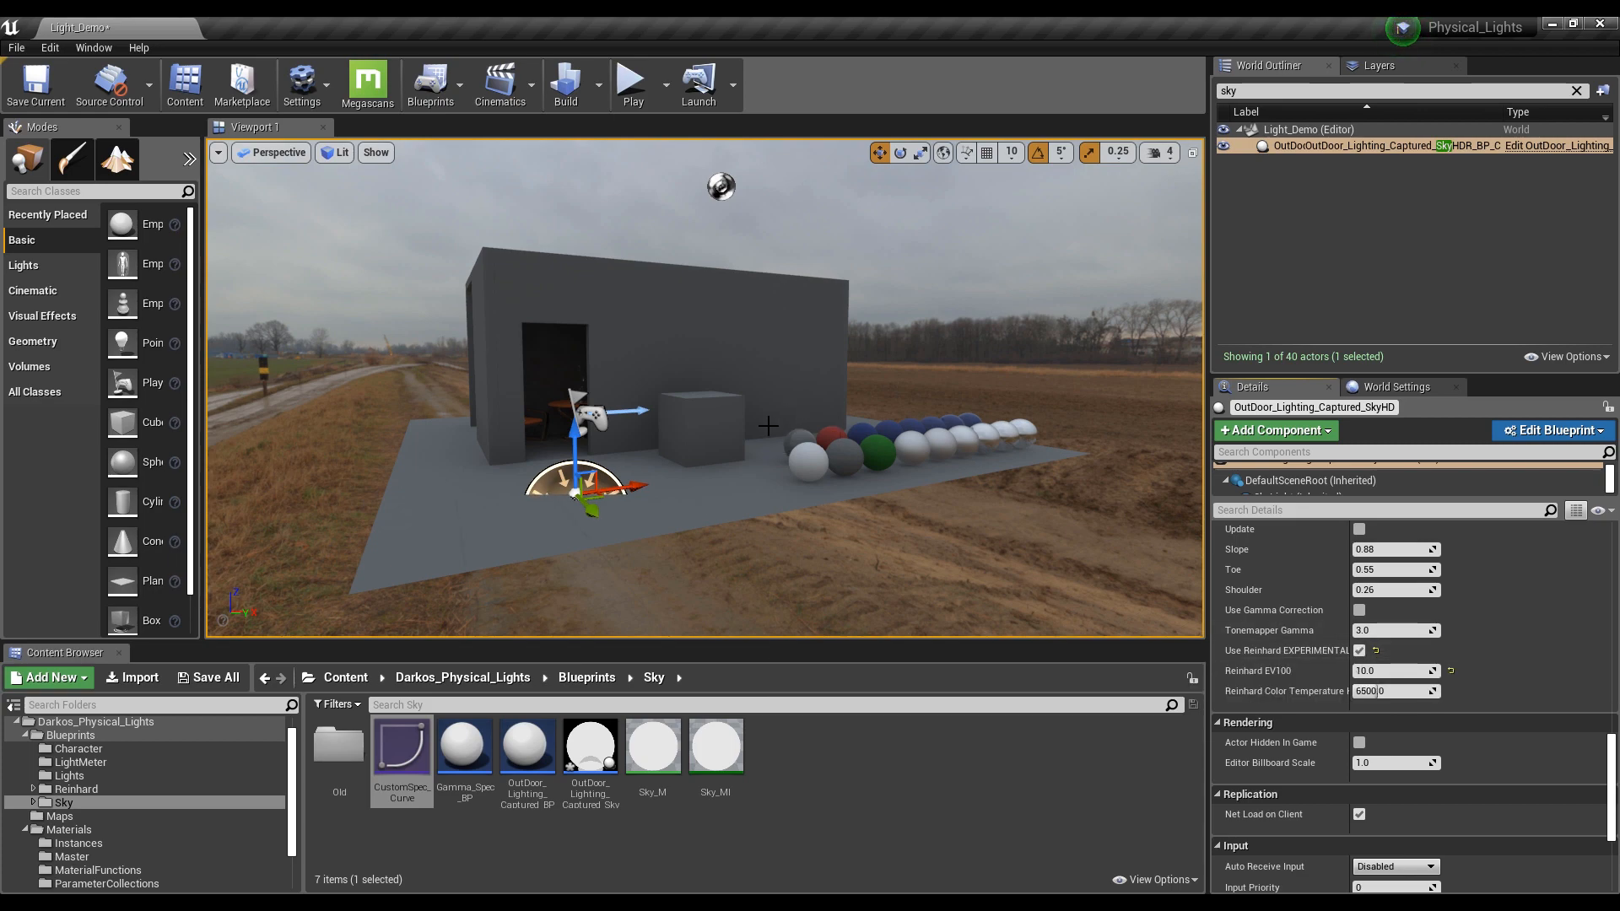
right_drag(768, 425, 744, 432)
Try different Reinhard EV100 and color temperature values on the sky actor, restoring them to 10.0 and 6500.0
drag(1396, 671, 1389, 671)
click(1389, 671)
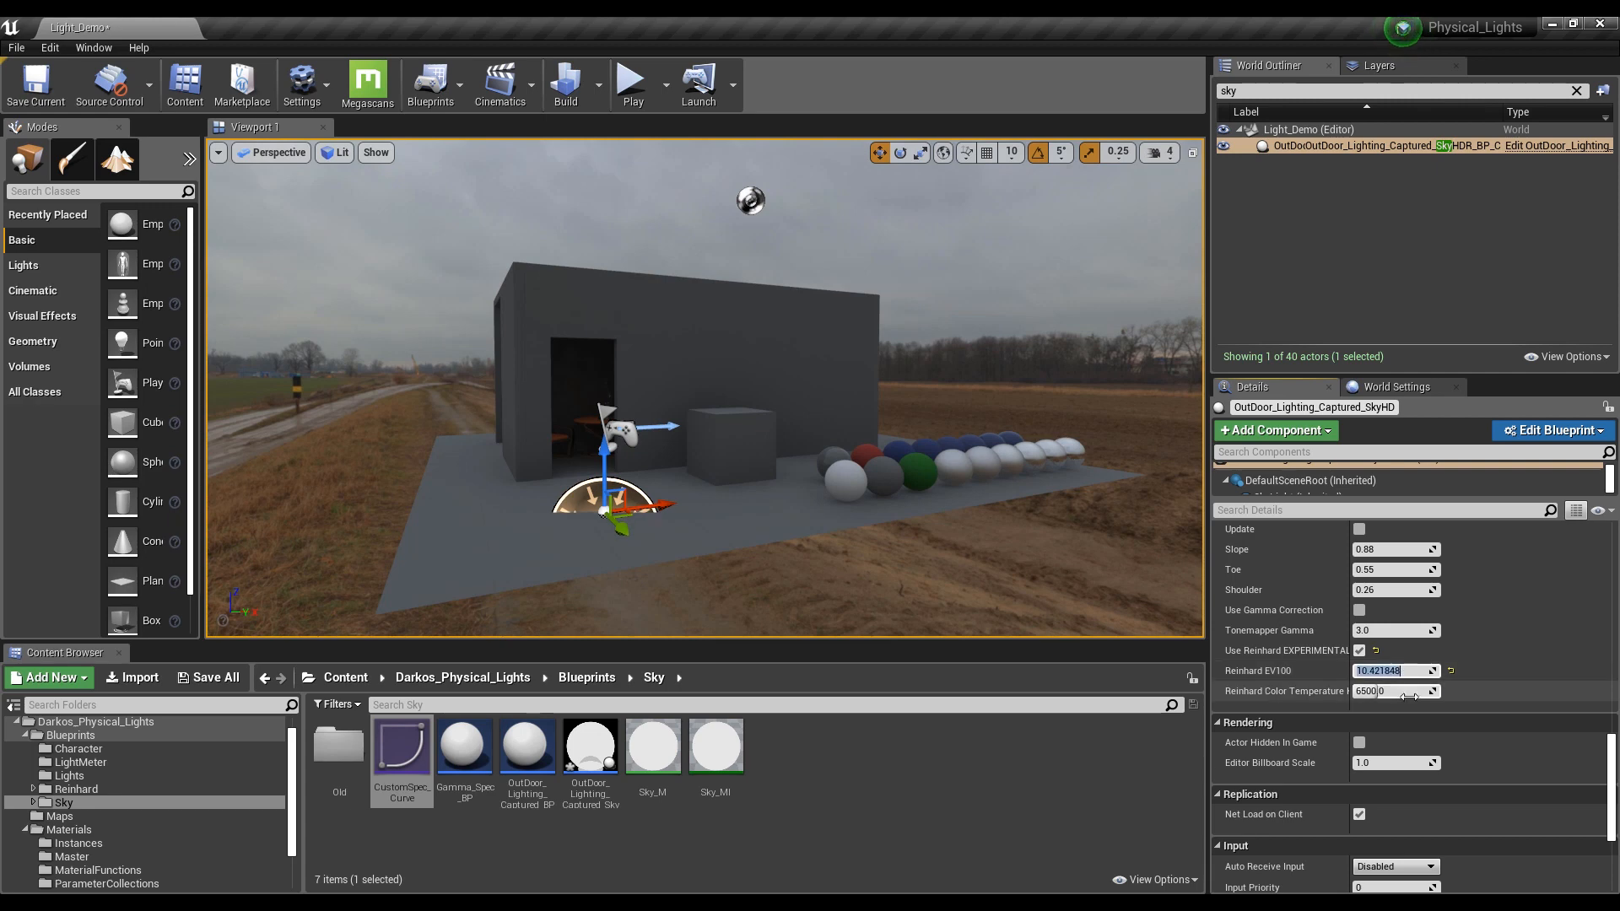
text(10.0)
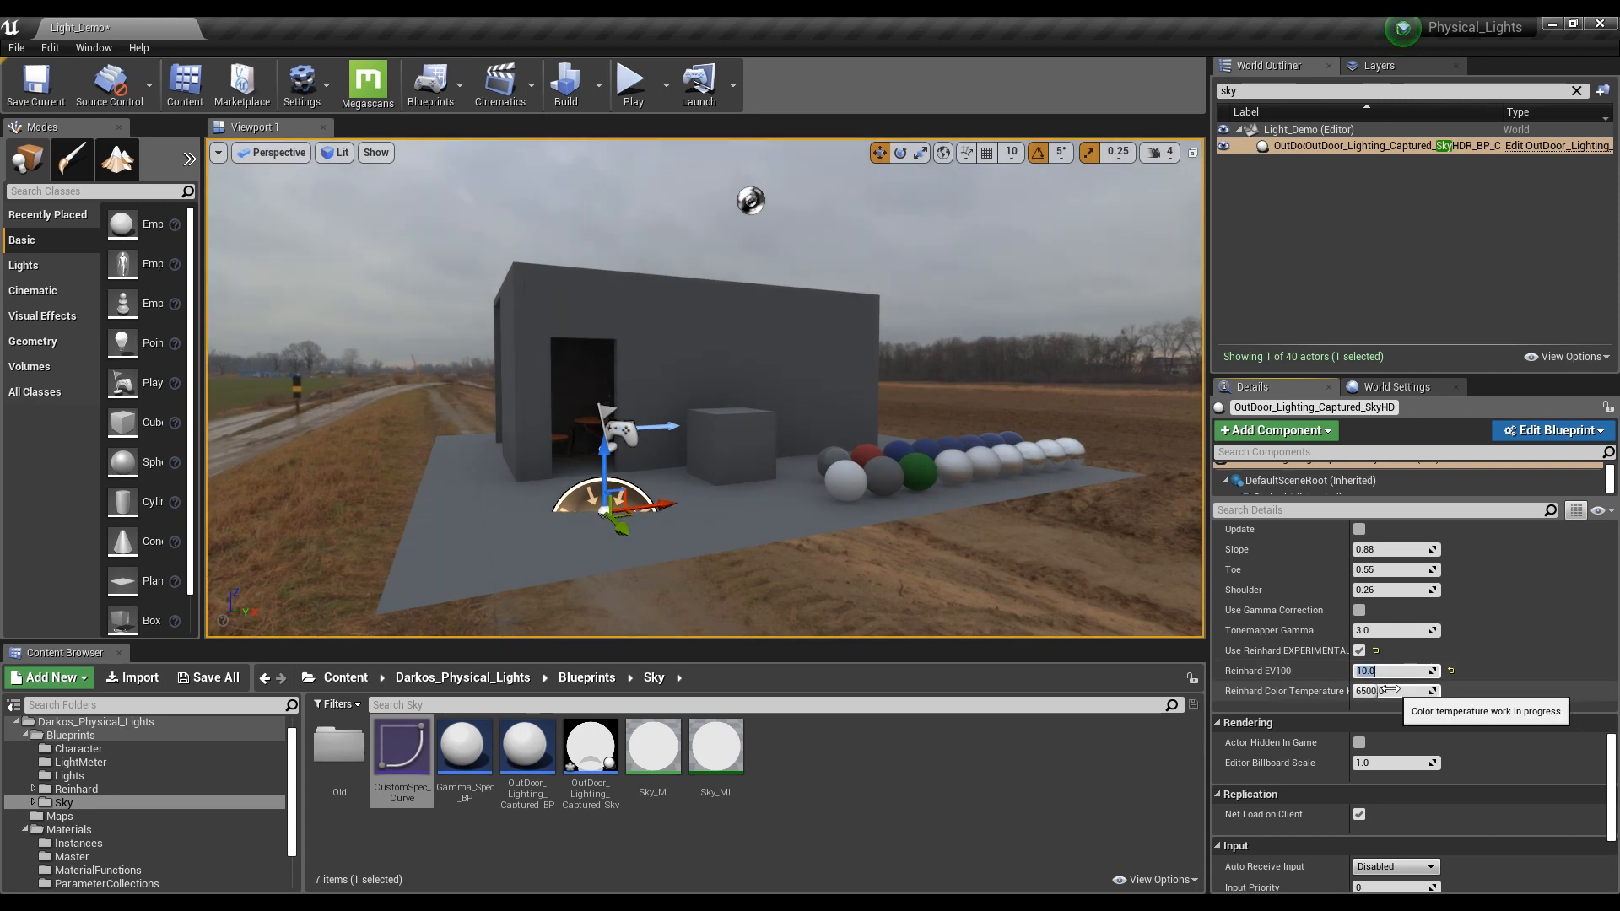
drag(1409, 692, 1396, 692)
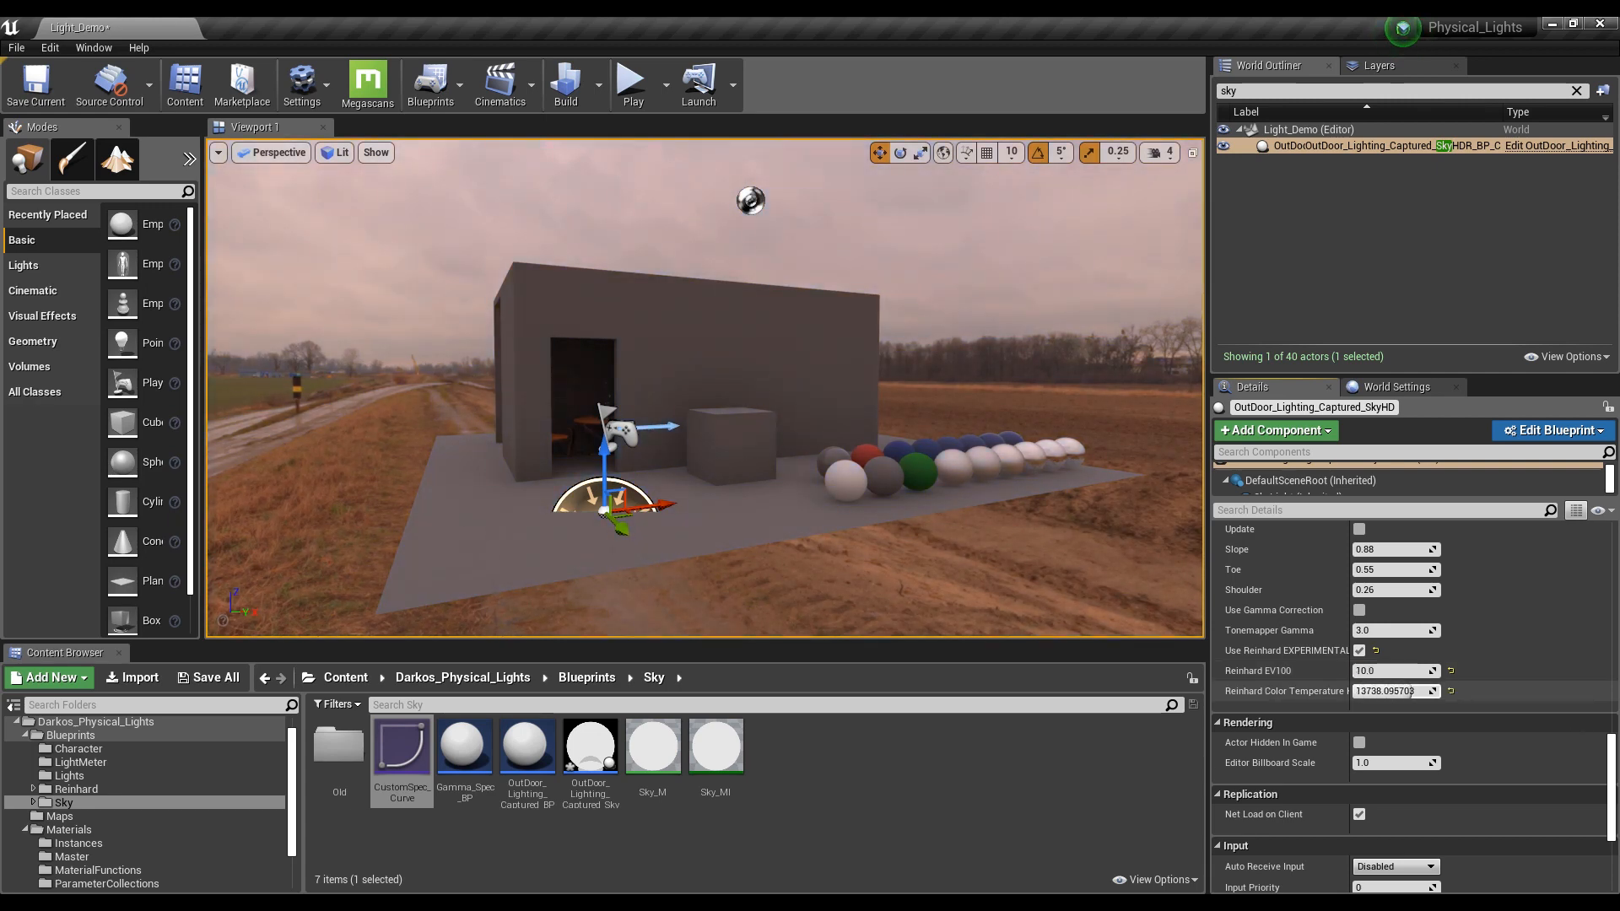
click(1393, 693)
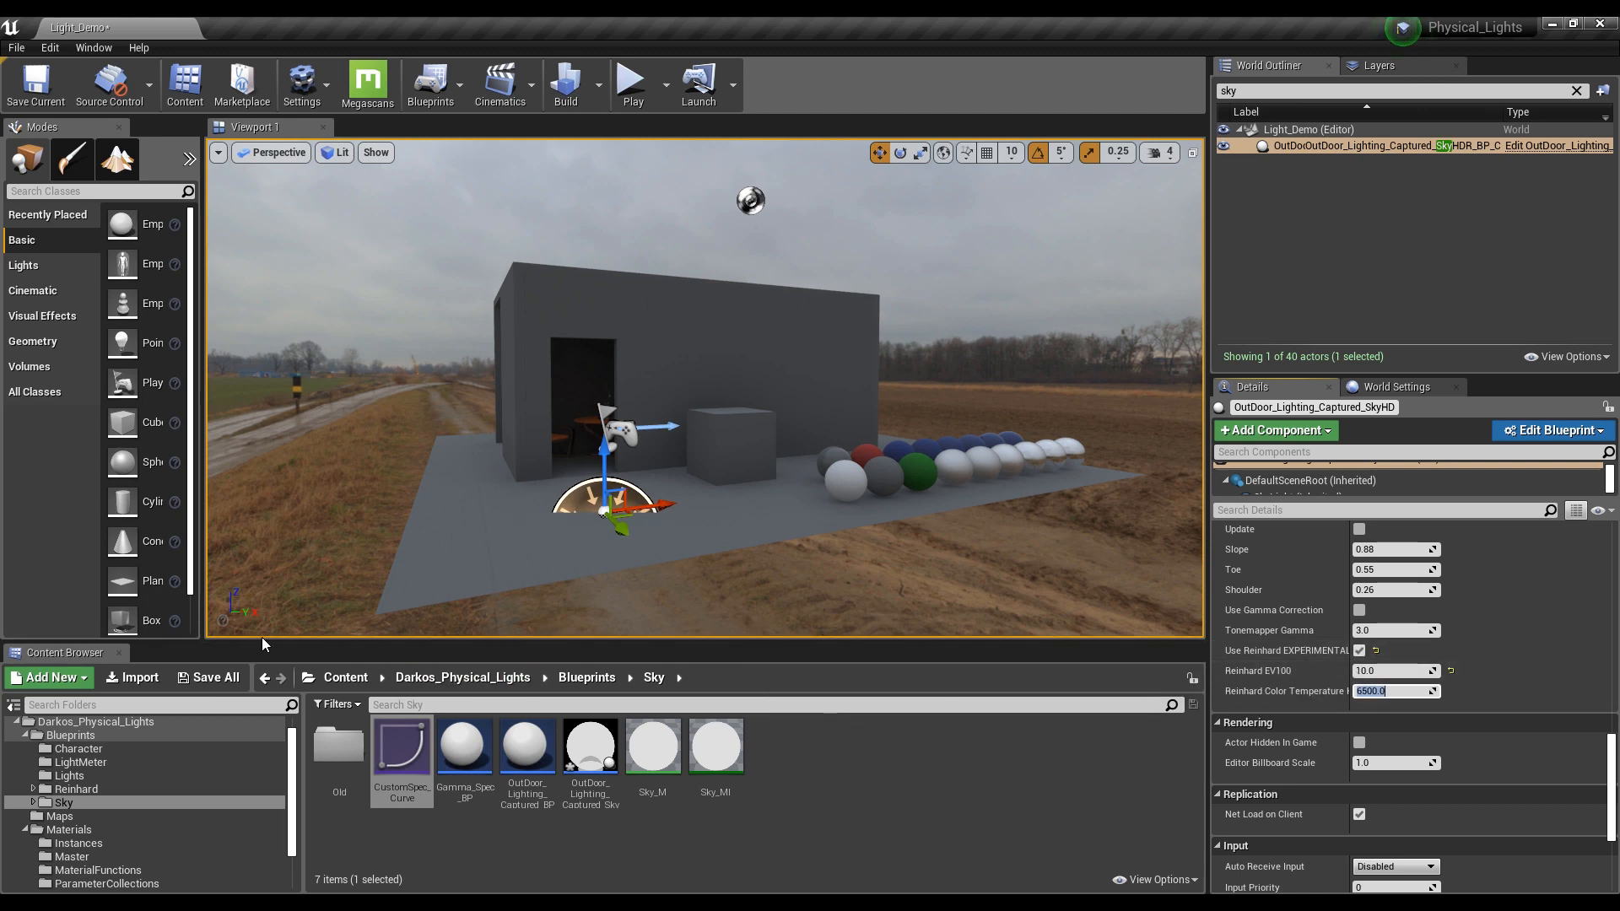
Look through the Character and Reinhard blueprint folders and view the building from another angle
click(85, 749)
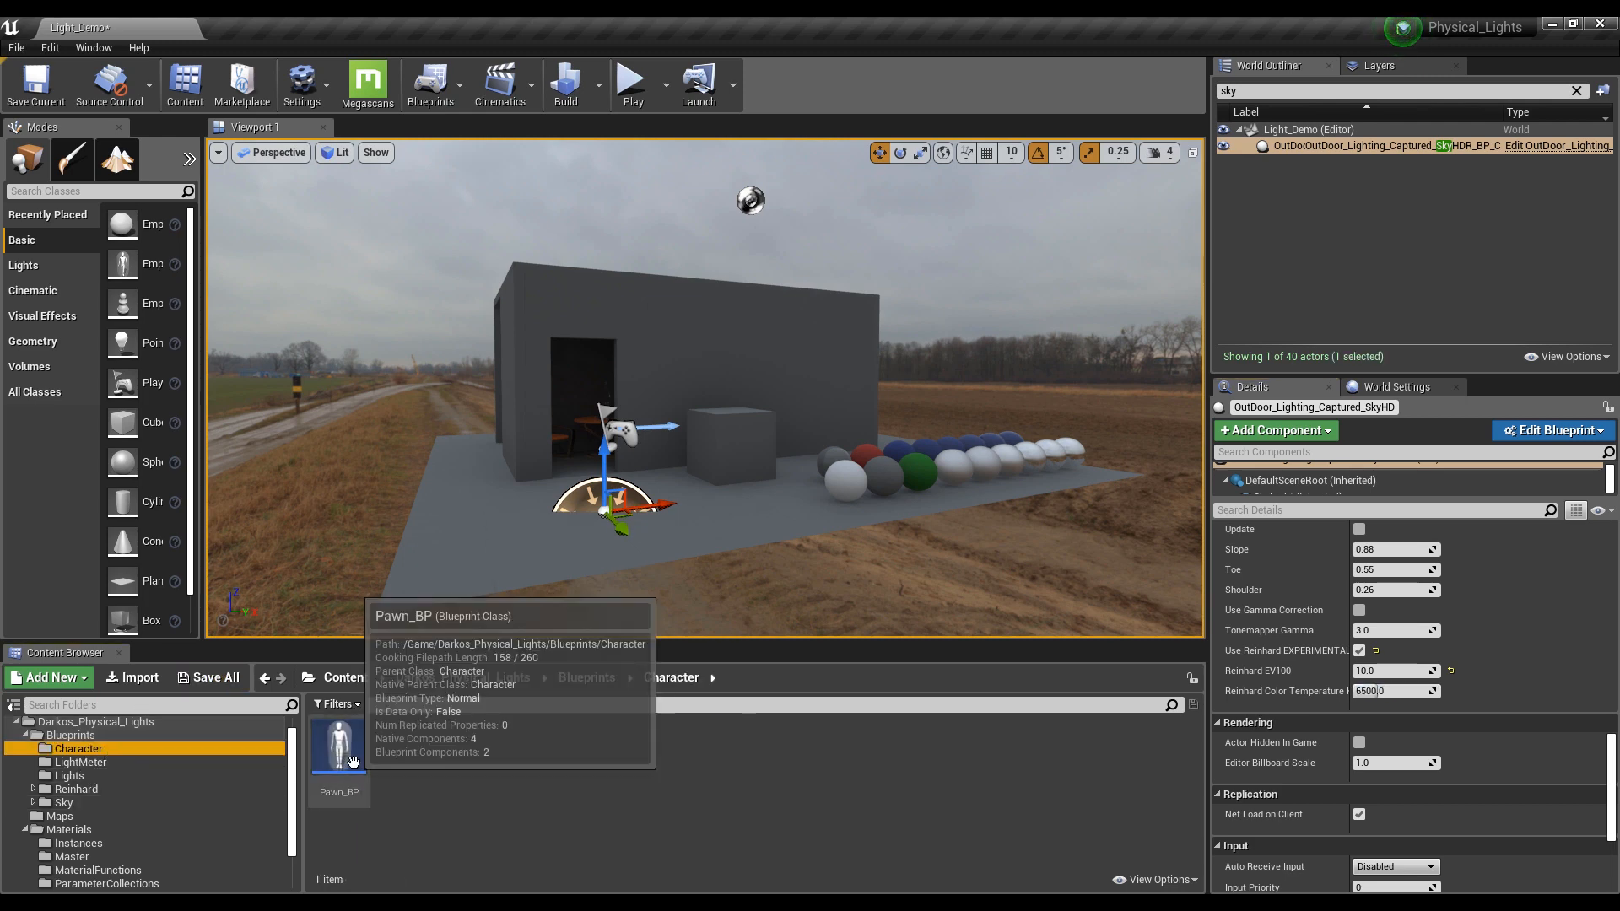
click(113, 790)
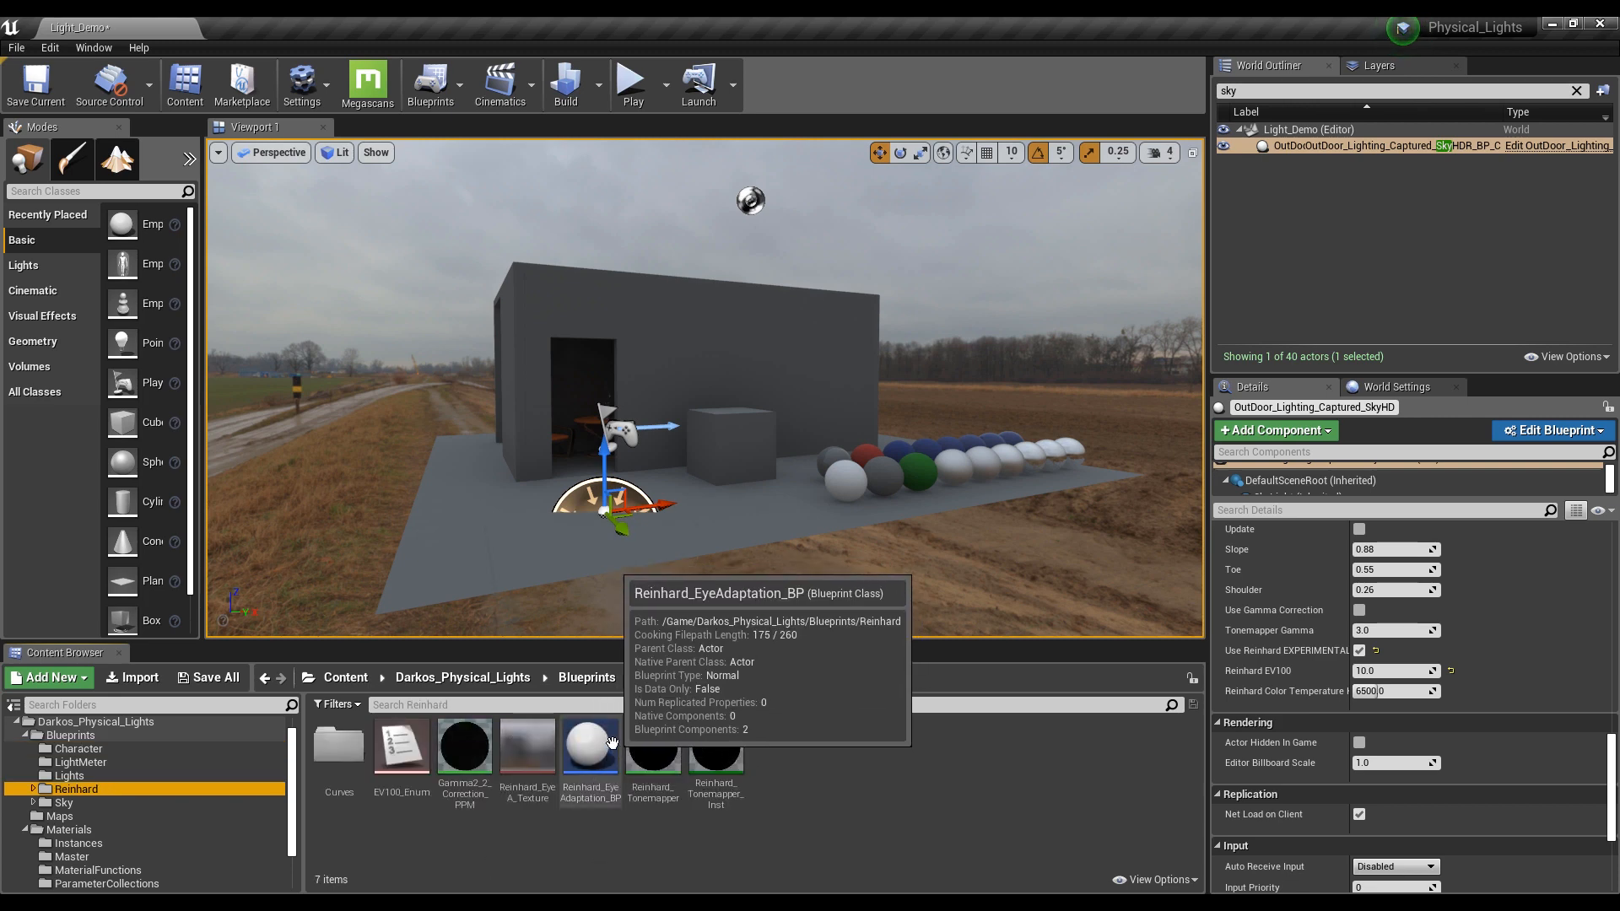
key(a)
right_drag(732, 384, 816, 388)
key(d)
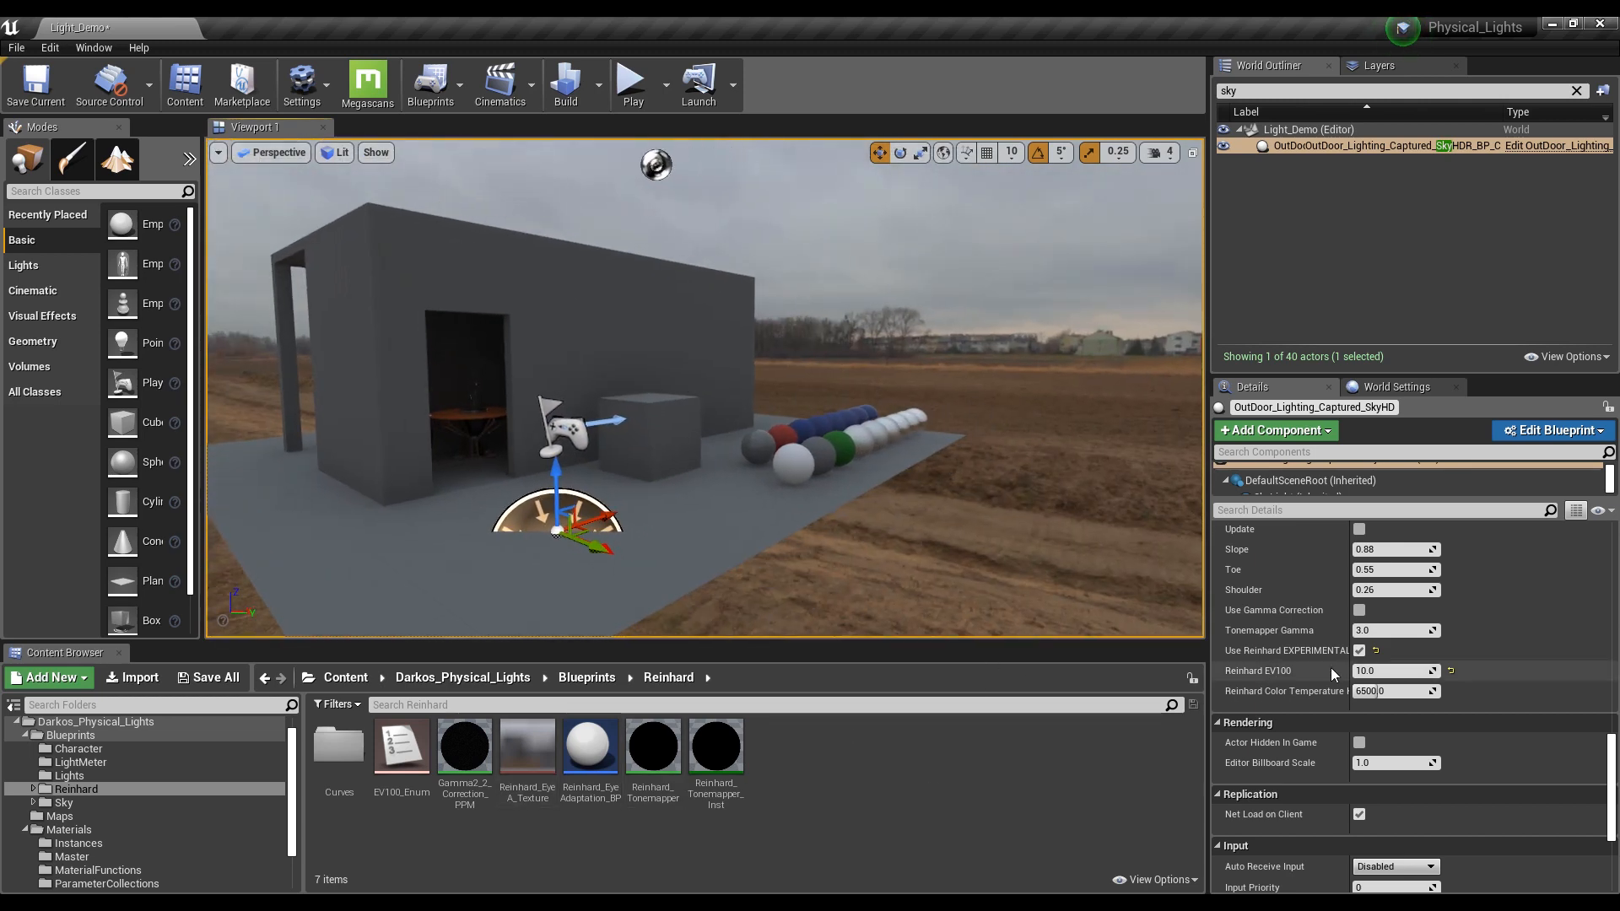
Disable the experimental Reinhard tonemapper and re-enable gamma correction on the HDR sky actor
click(1359, 651)
click(1358, 611)
key(d)
right_drag(1013, 439, 924, 437)
key(s)
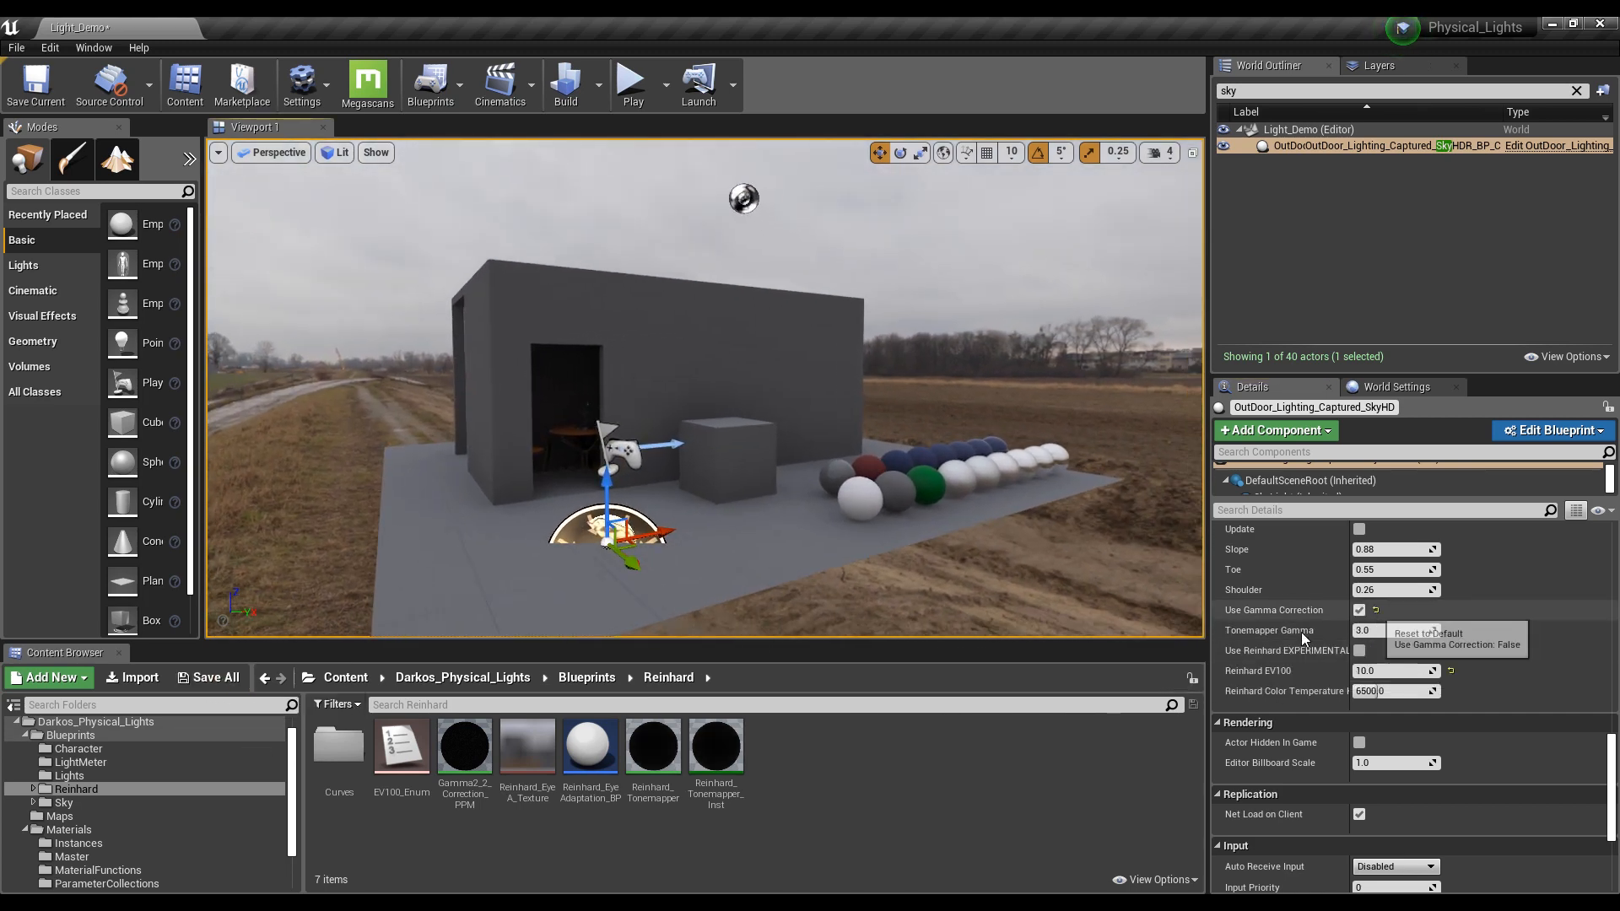
scroll(1274, 650, up, 1)
scroll(1275, 650, up, 10)
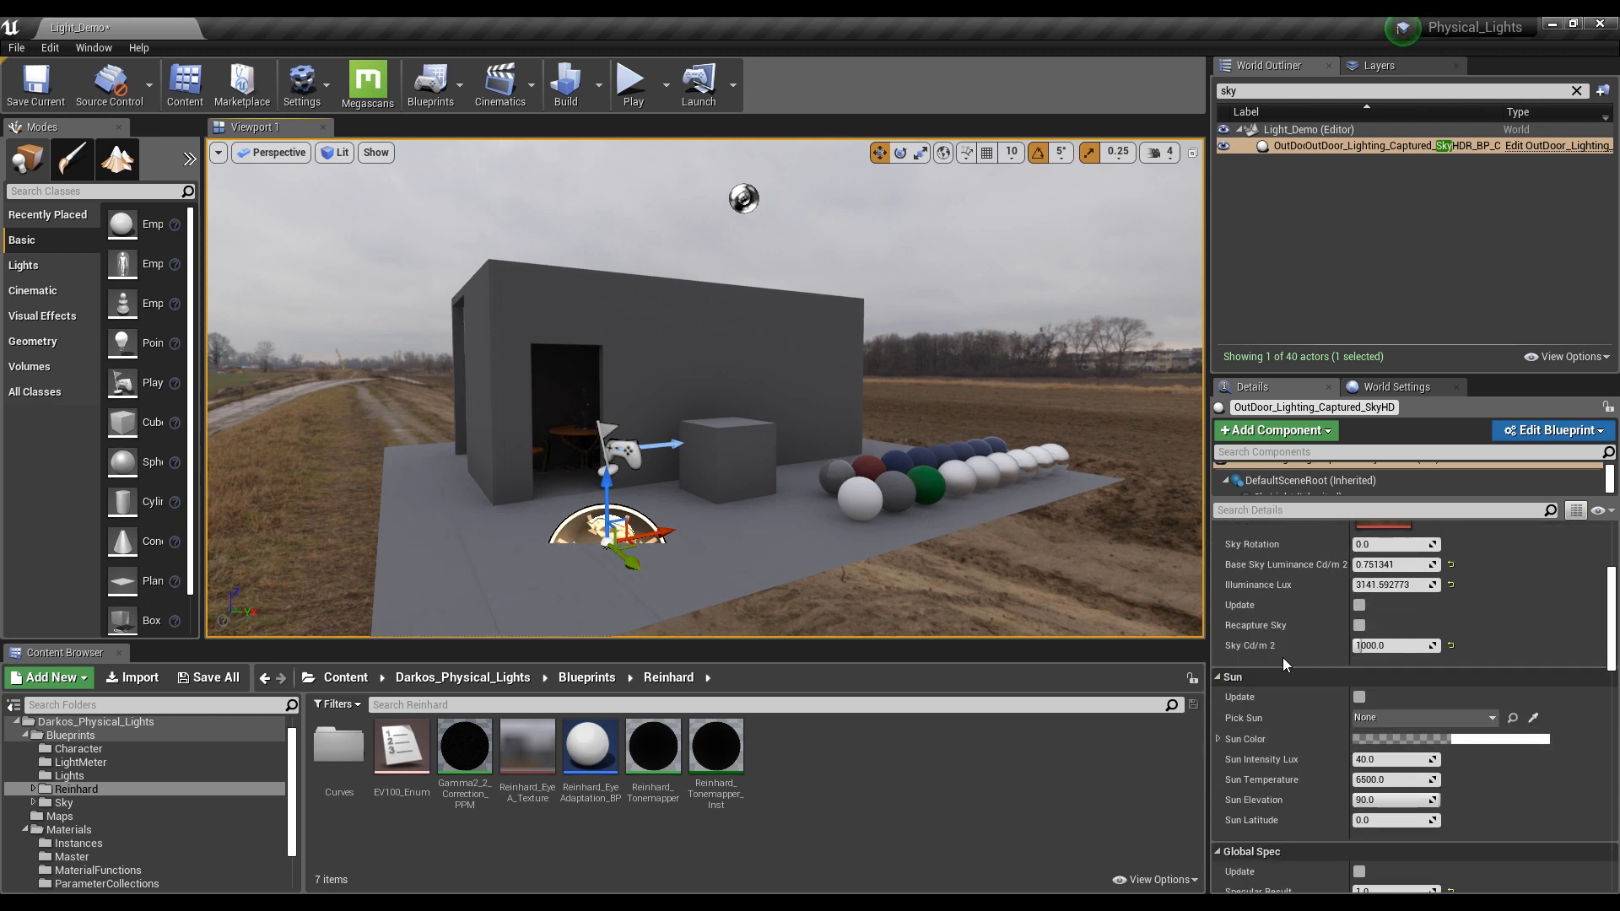
scroll(1283, 656, up, 8)
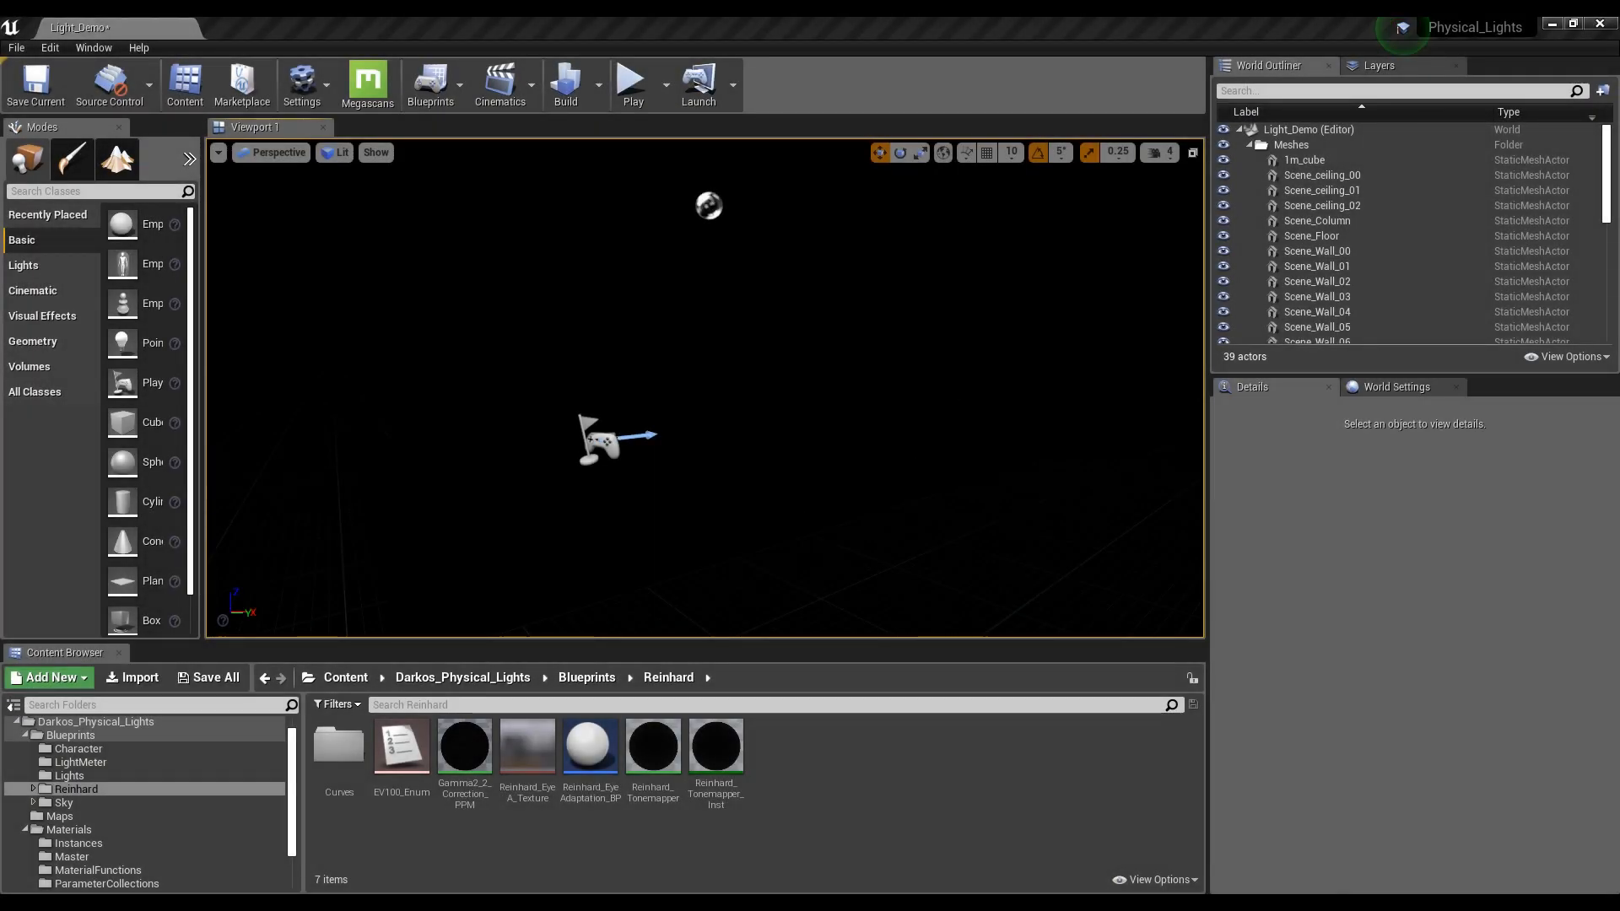
Switch the viewport of the dark, sky-less level to the Unlit view mode
mouse_move(705, 388)
right_down()
mouse_move(651, 388)
mouse_move(699, 388)
right_up()
click(339, 153)
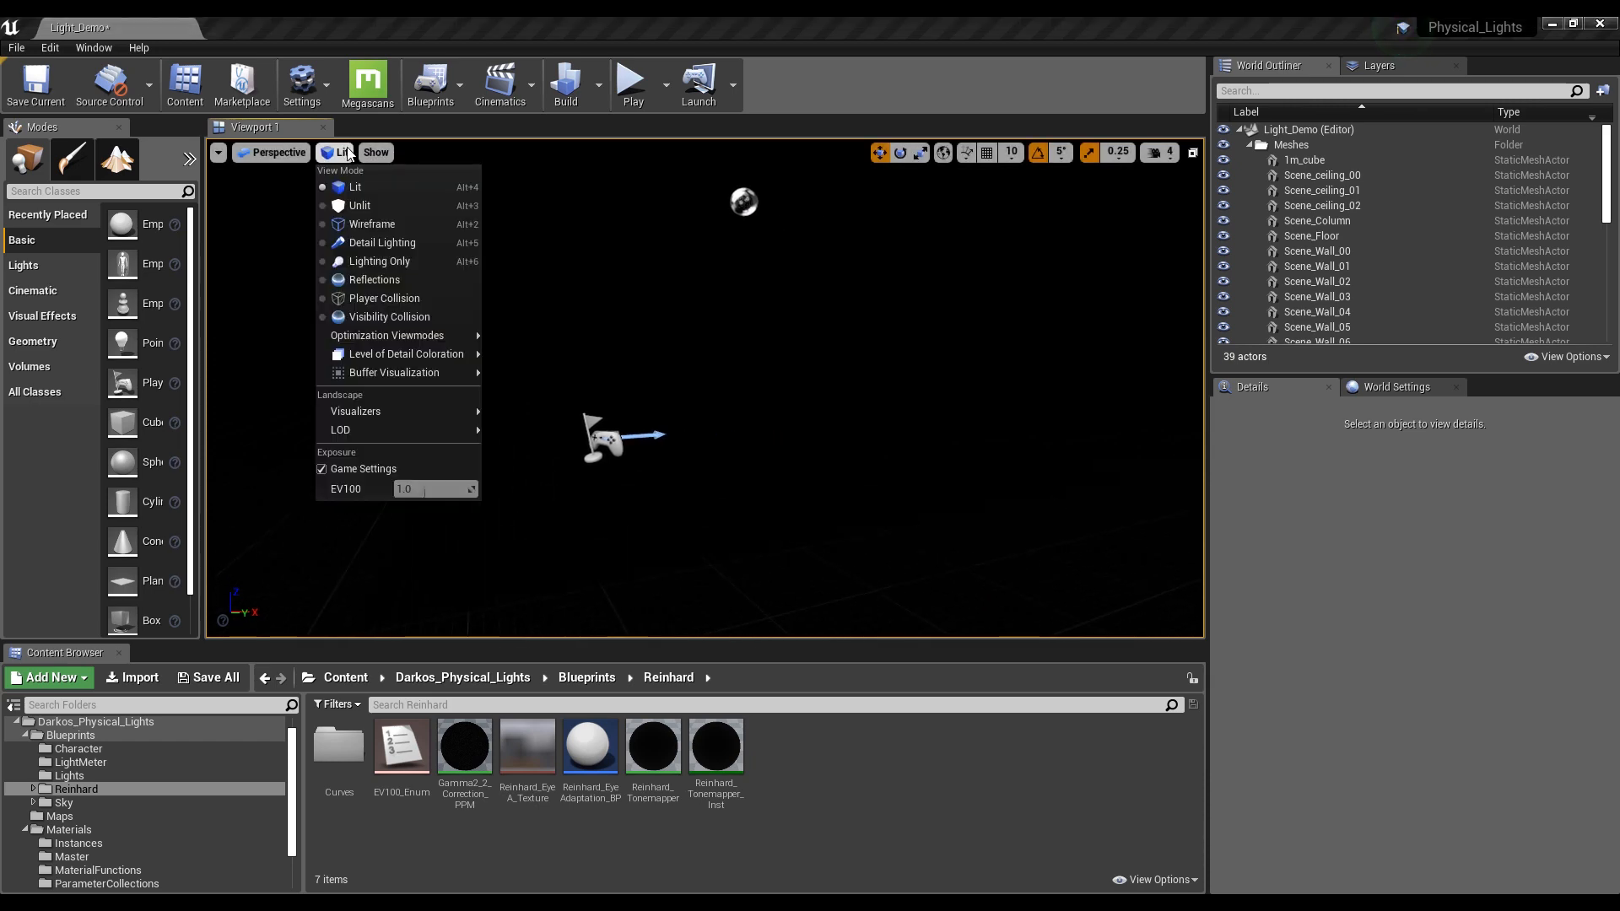
click(380, 197)
right_drag(705, 388, 648, 434)
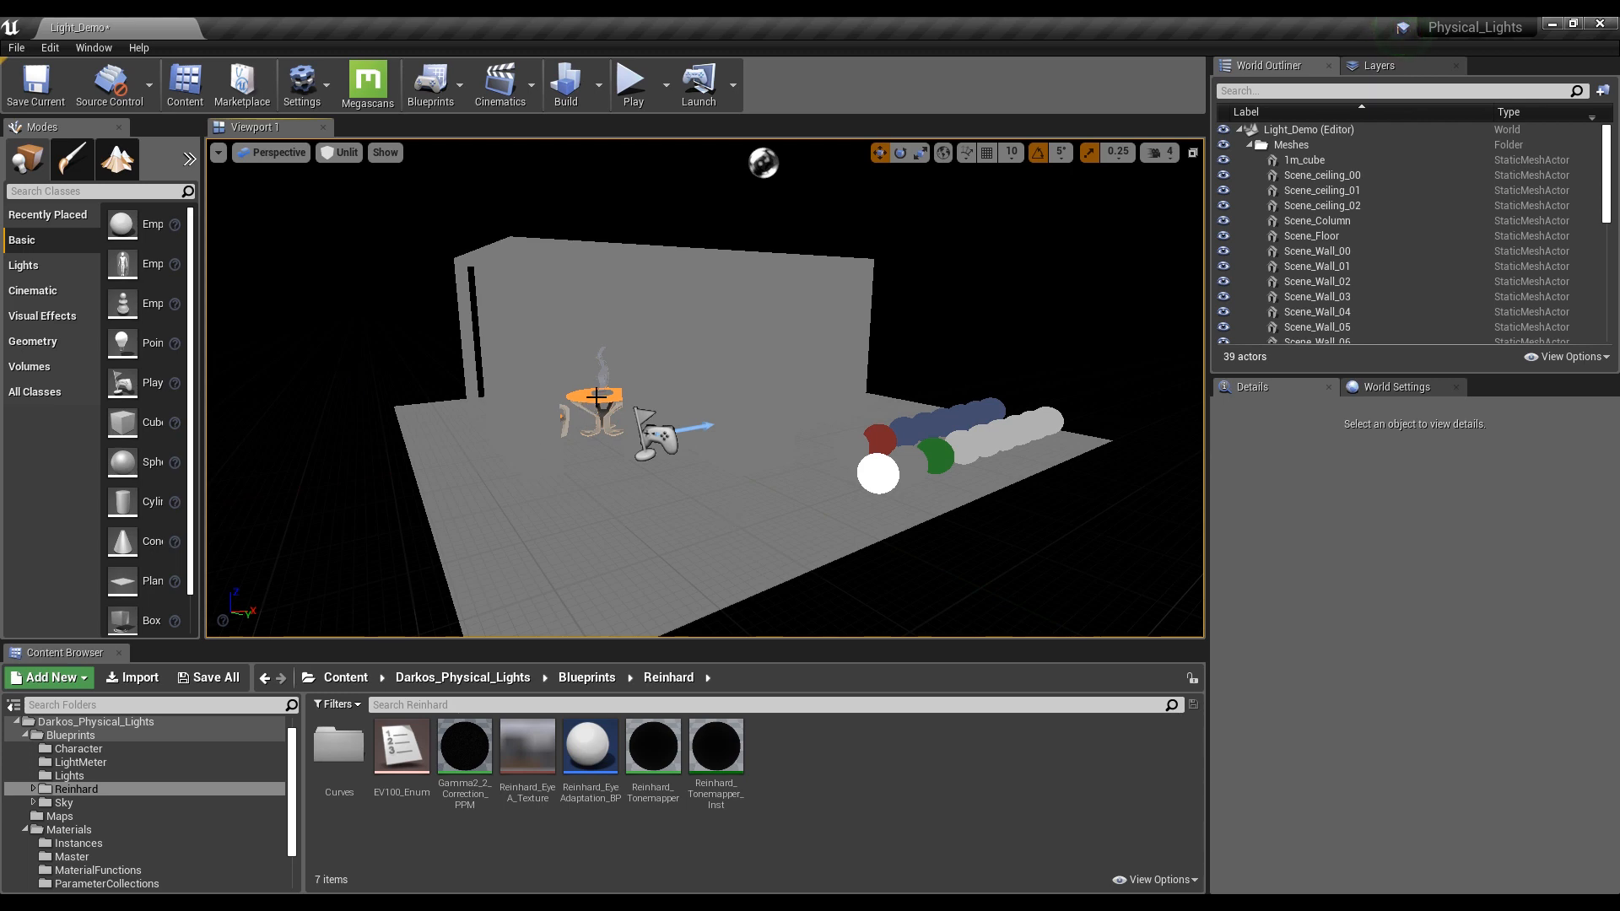
Search the Project Settings for "exposure", review the extended luminance range and pre-exposure options, and close the settings
click(62, 48)
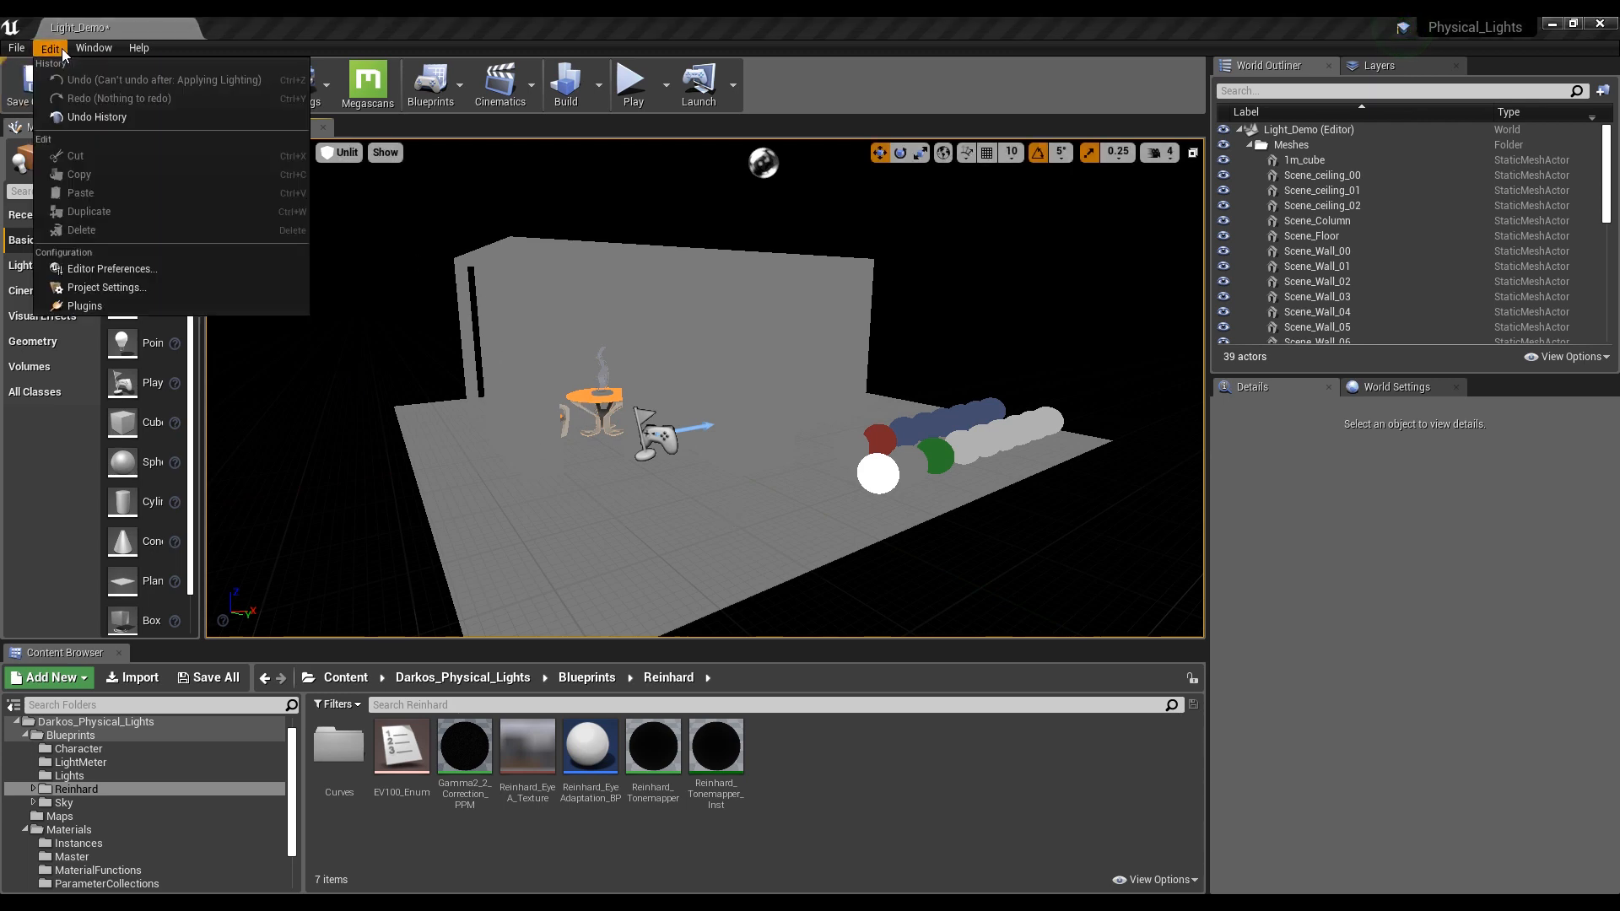
click(103, 288)
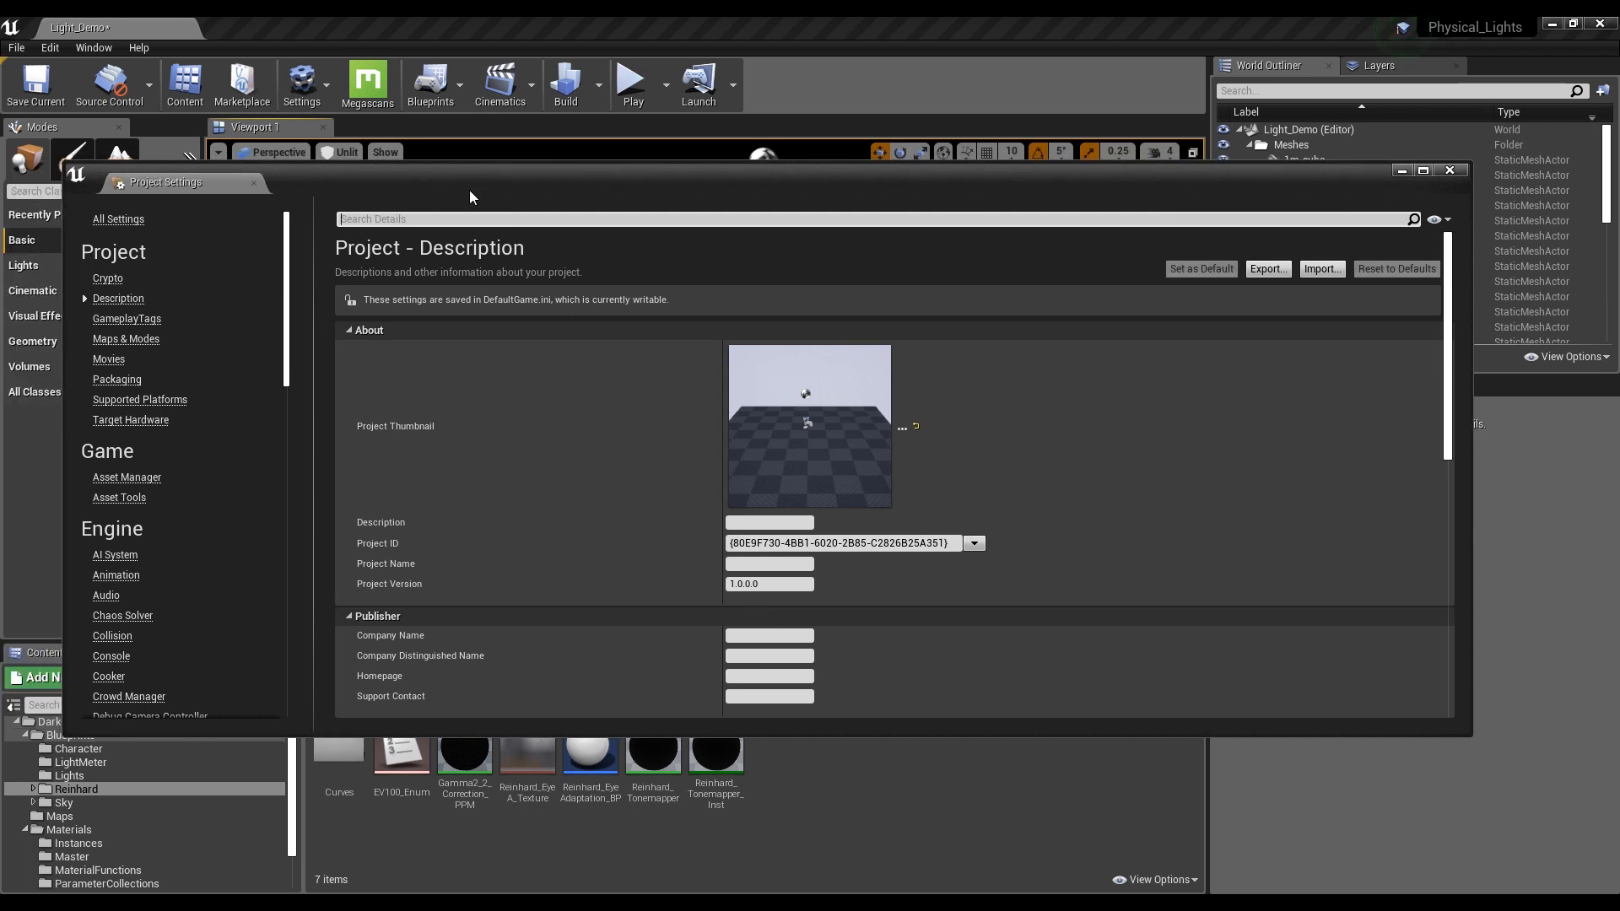
click(445, 219)
text(exposure)
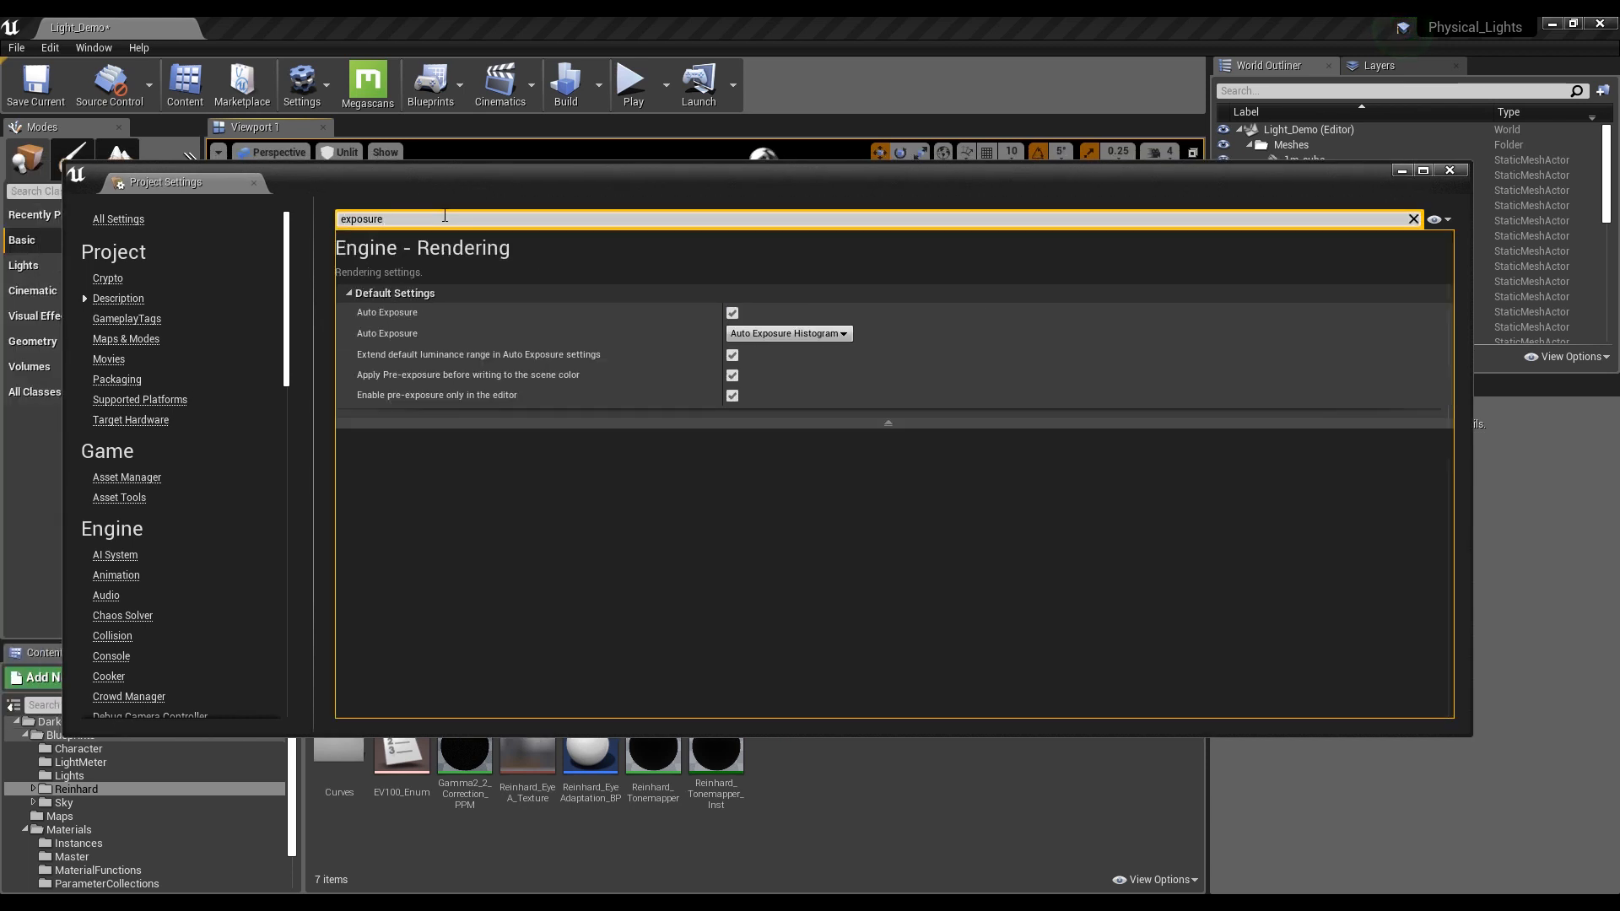
mouse_move(522, 358)
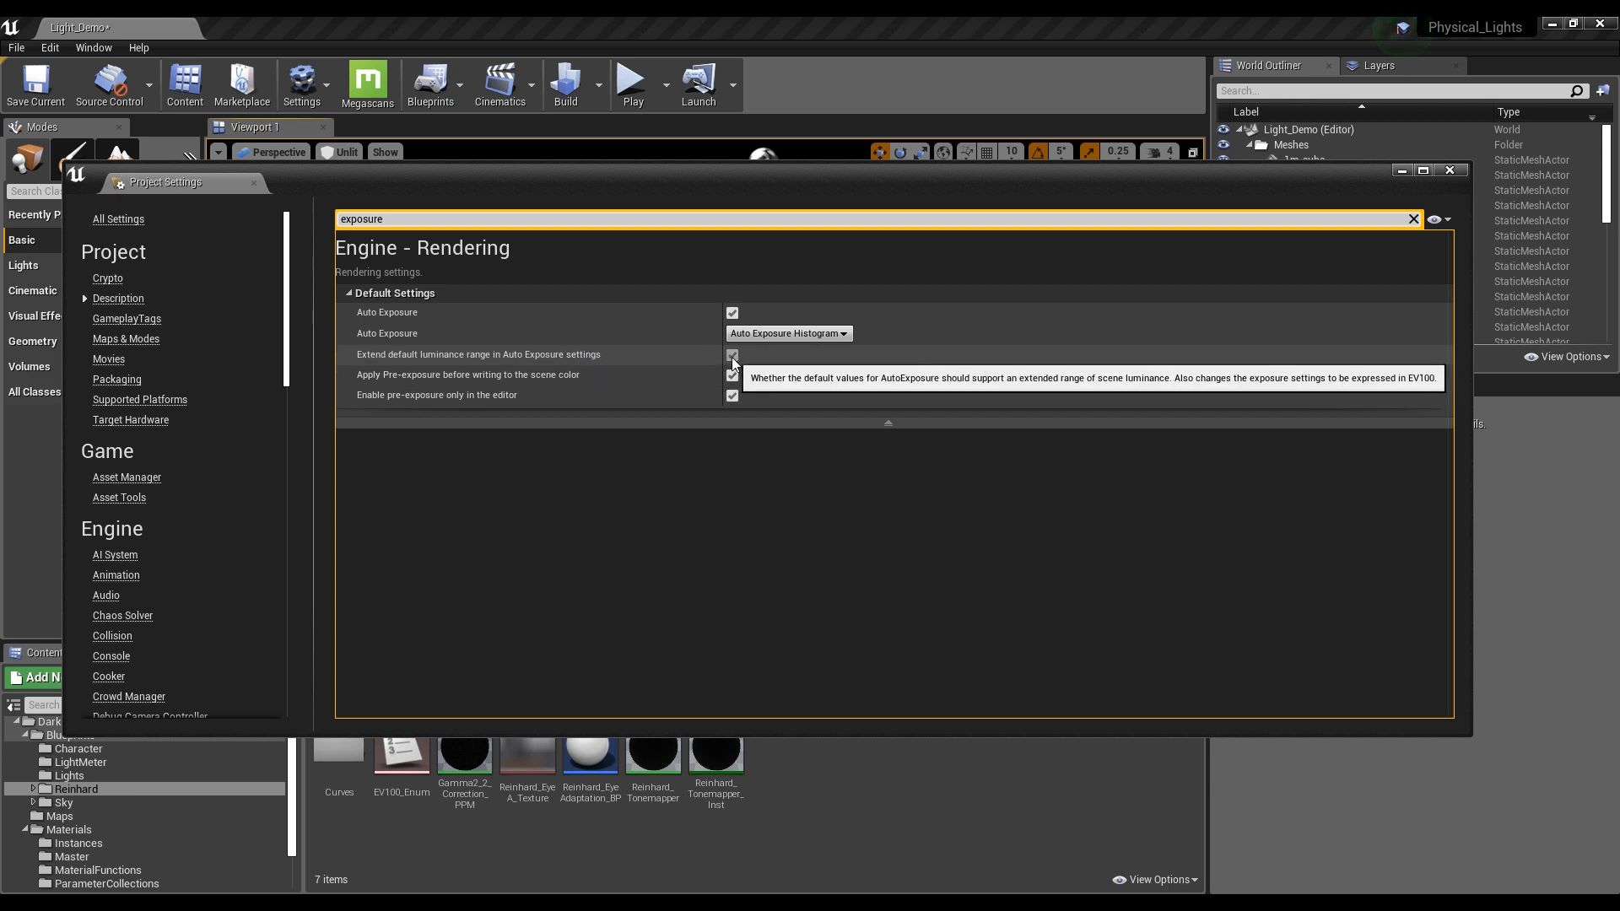
drag(1139, 182, 1148, 202)
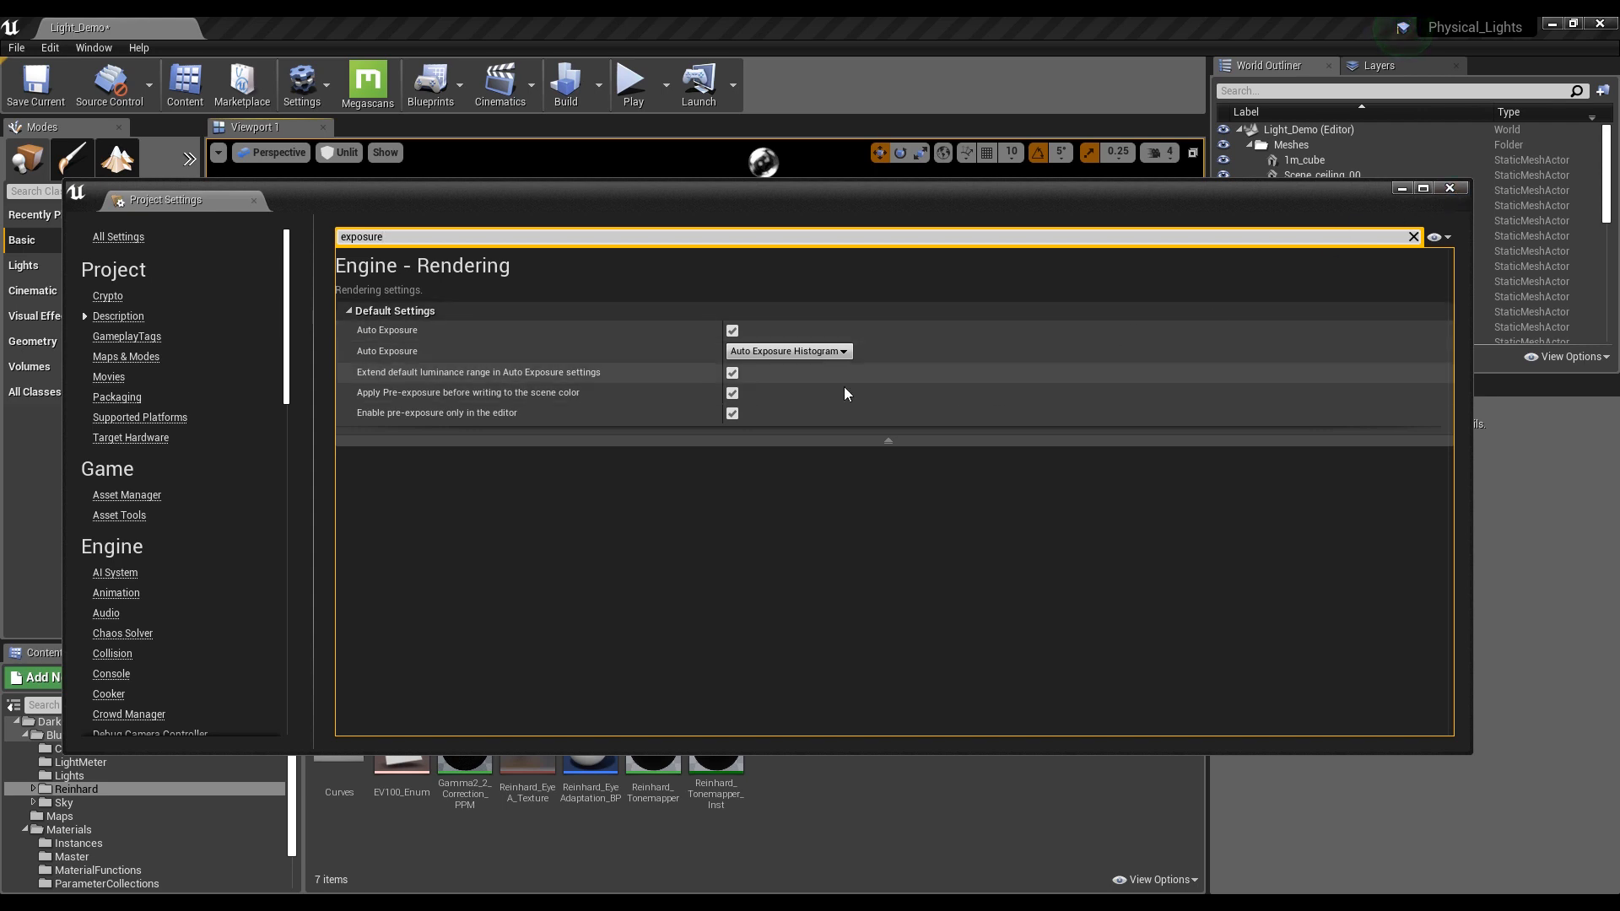
click(1450, 189)
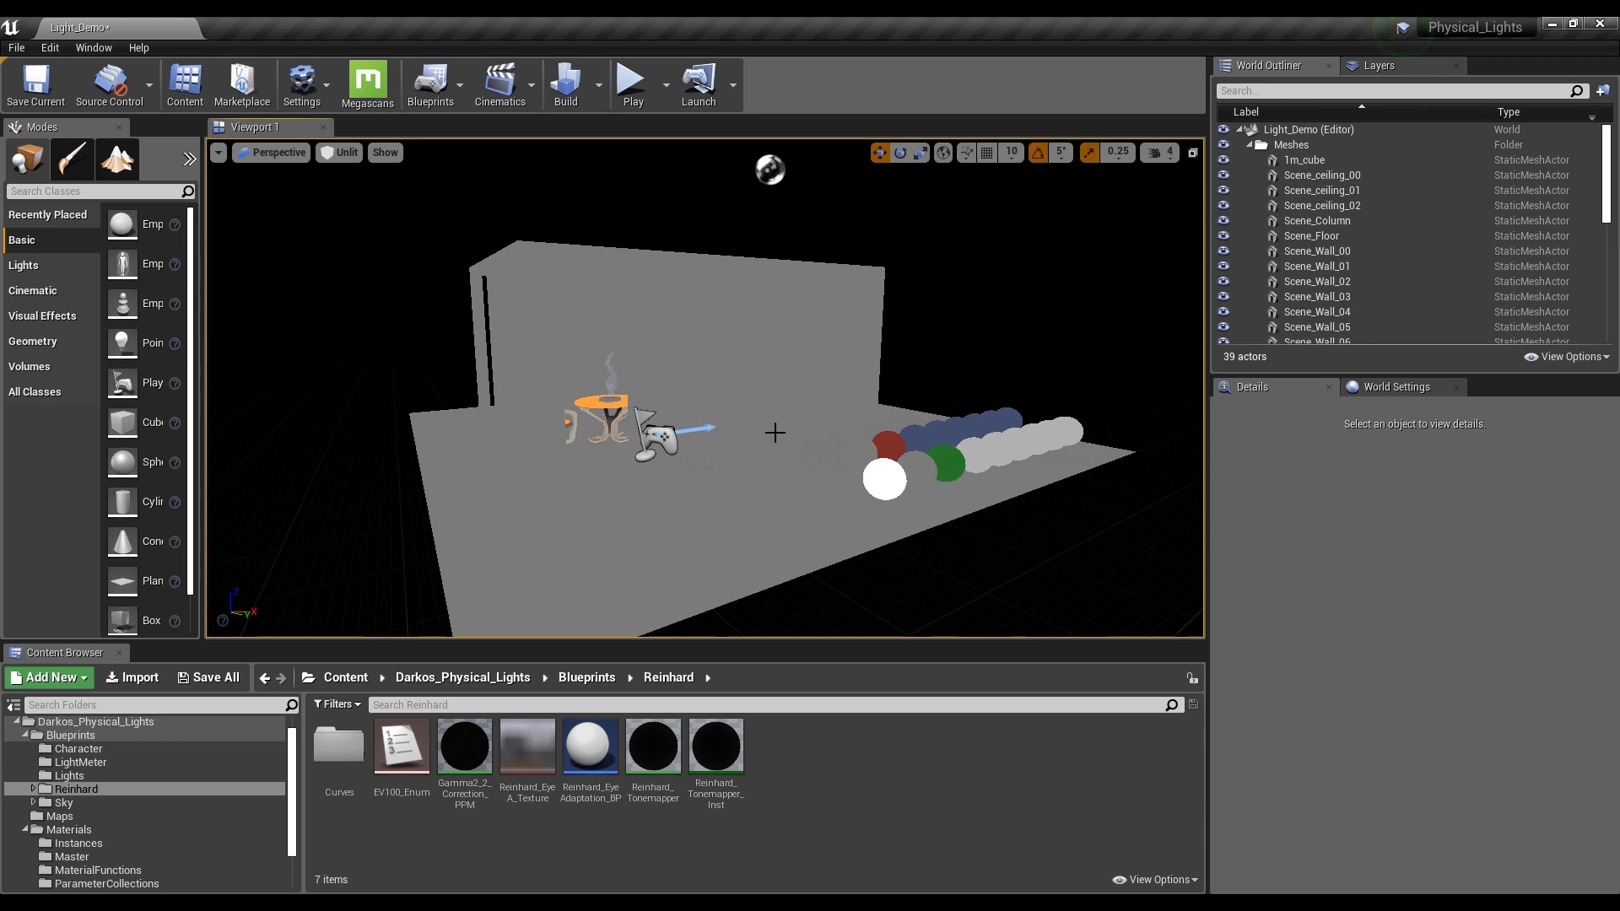
Open the Sky blueprints folder and select the captured HDR sky blueprint
mouse_move(735, 397)
right_down()
mouse_move(755, 407)
mouse_move(718, 430)
mouse_move(730, 412)
mouse_move(734, 426)
right_up()
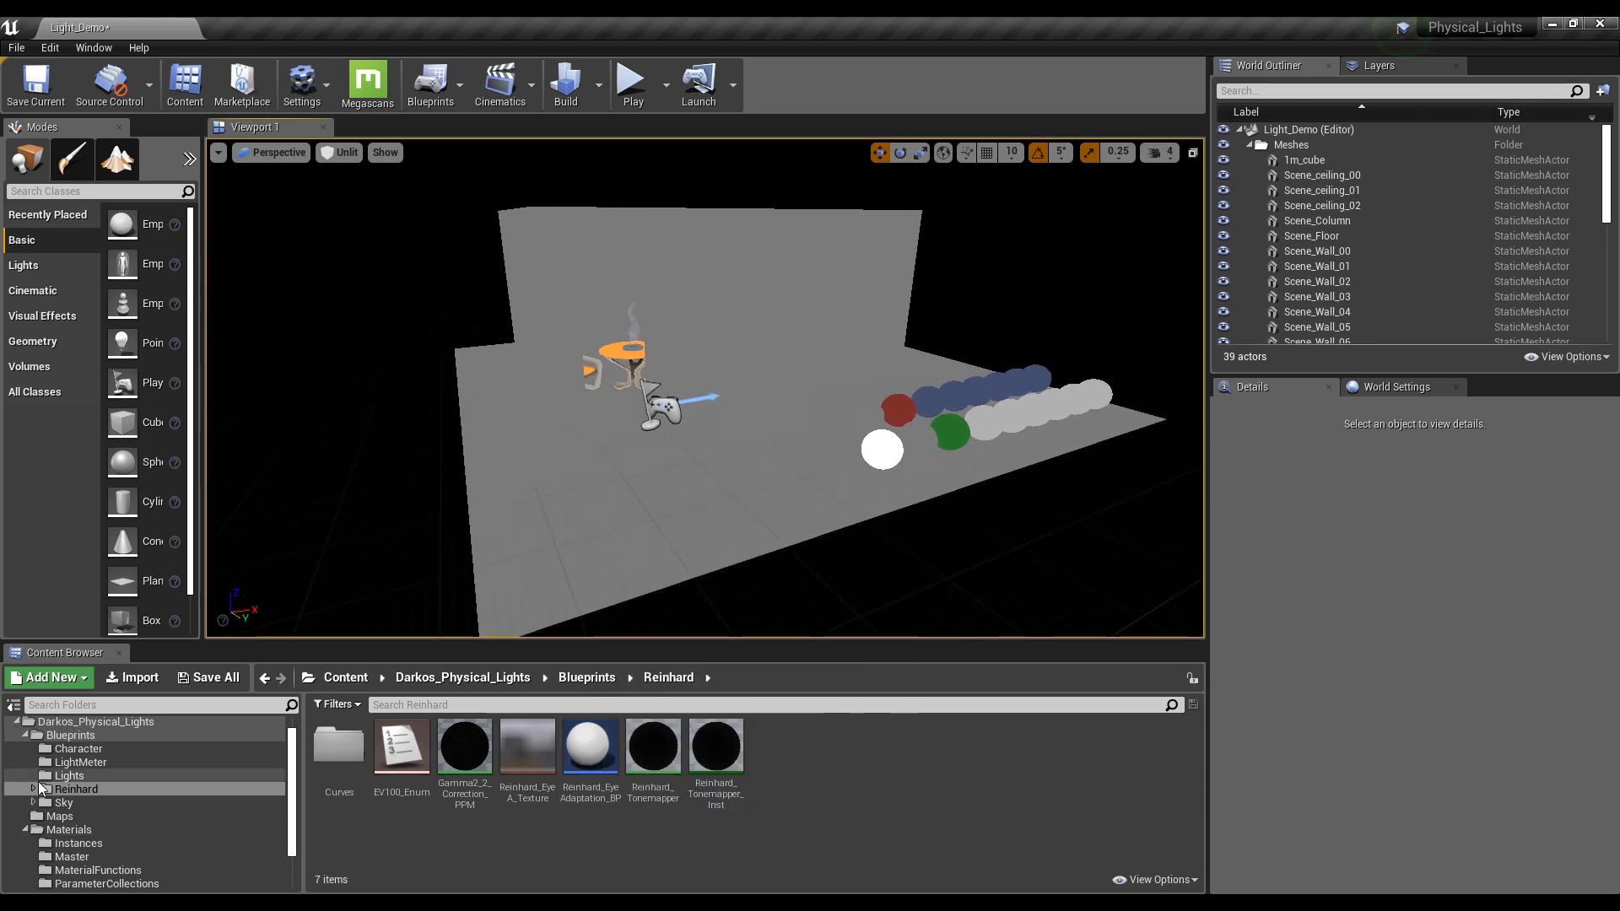
click(64, 803)
click(591, 756)
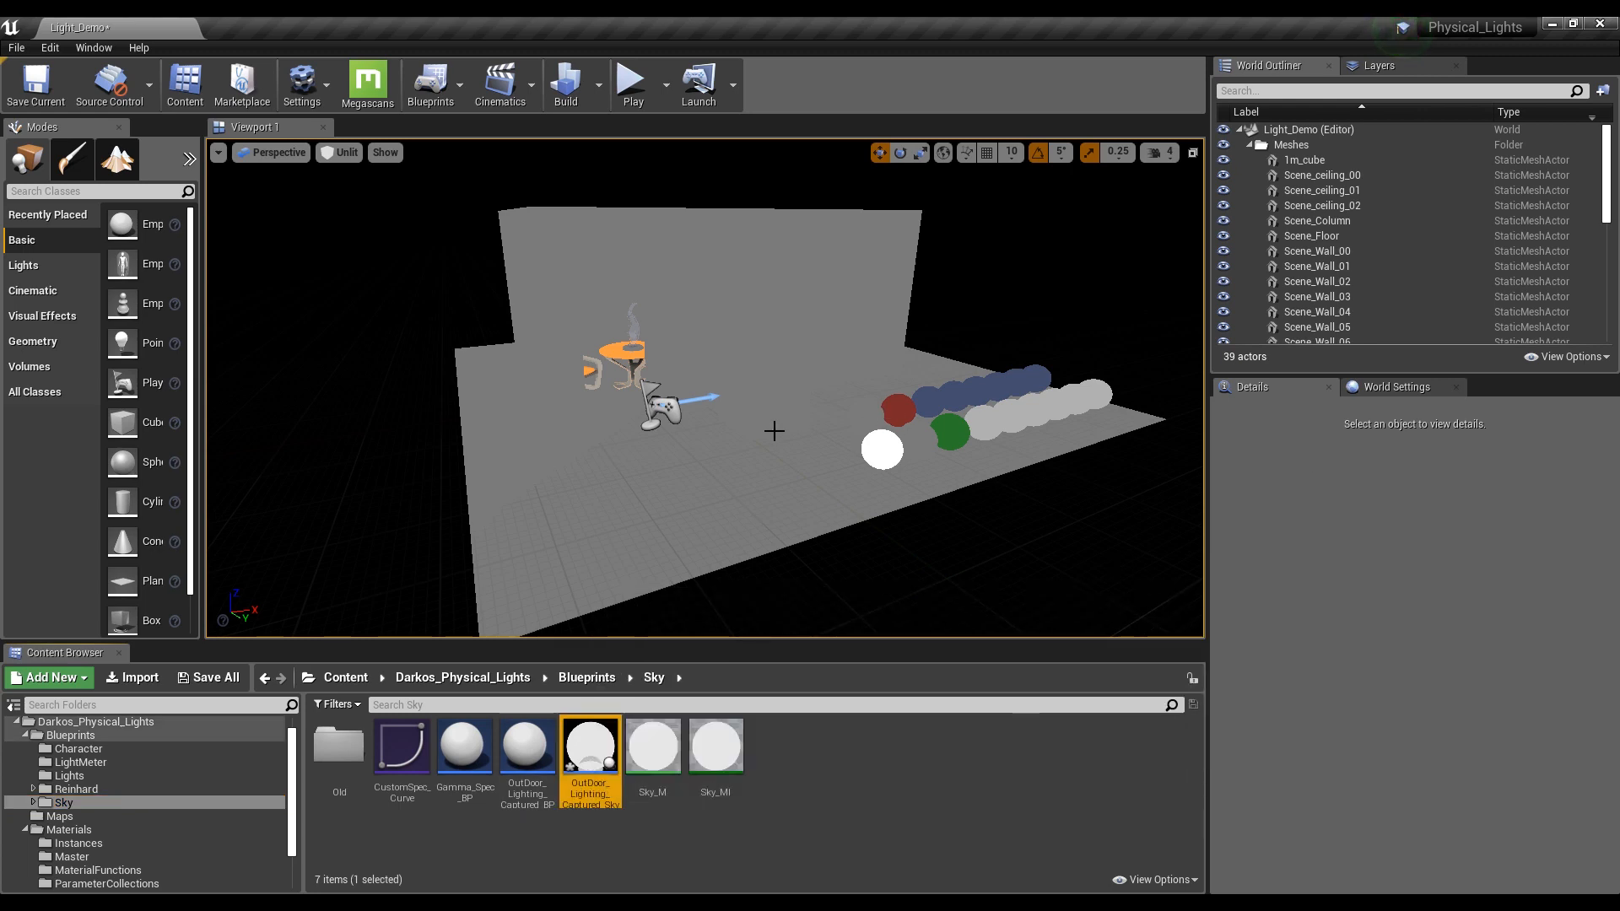
Examine the level's Lightmass settings in World Settings, including the number of sky lighting bounces
click(1384, 386)
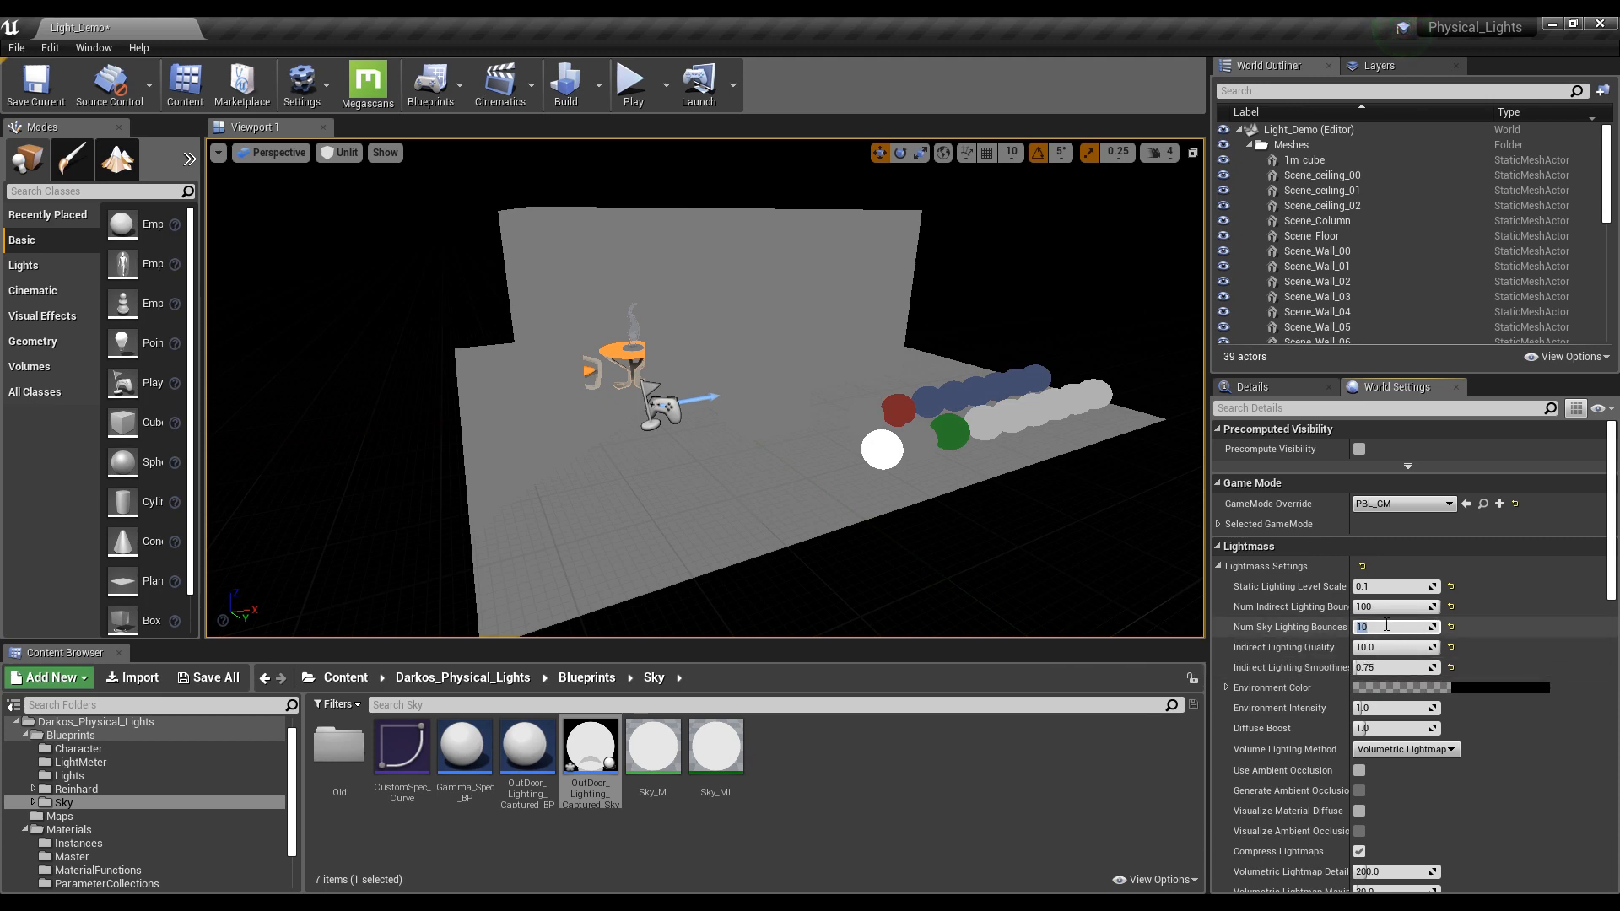
click(1385, 627)
right_drag(769, 450, 768, 435)
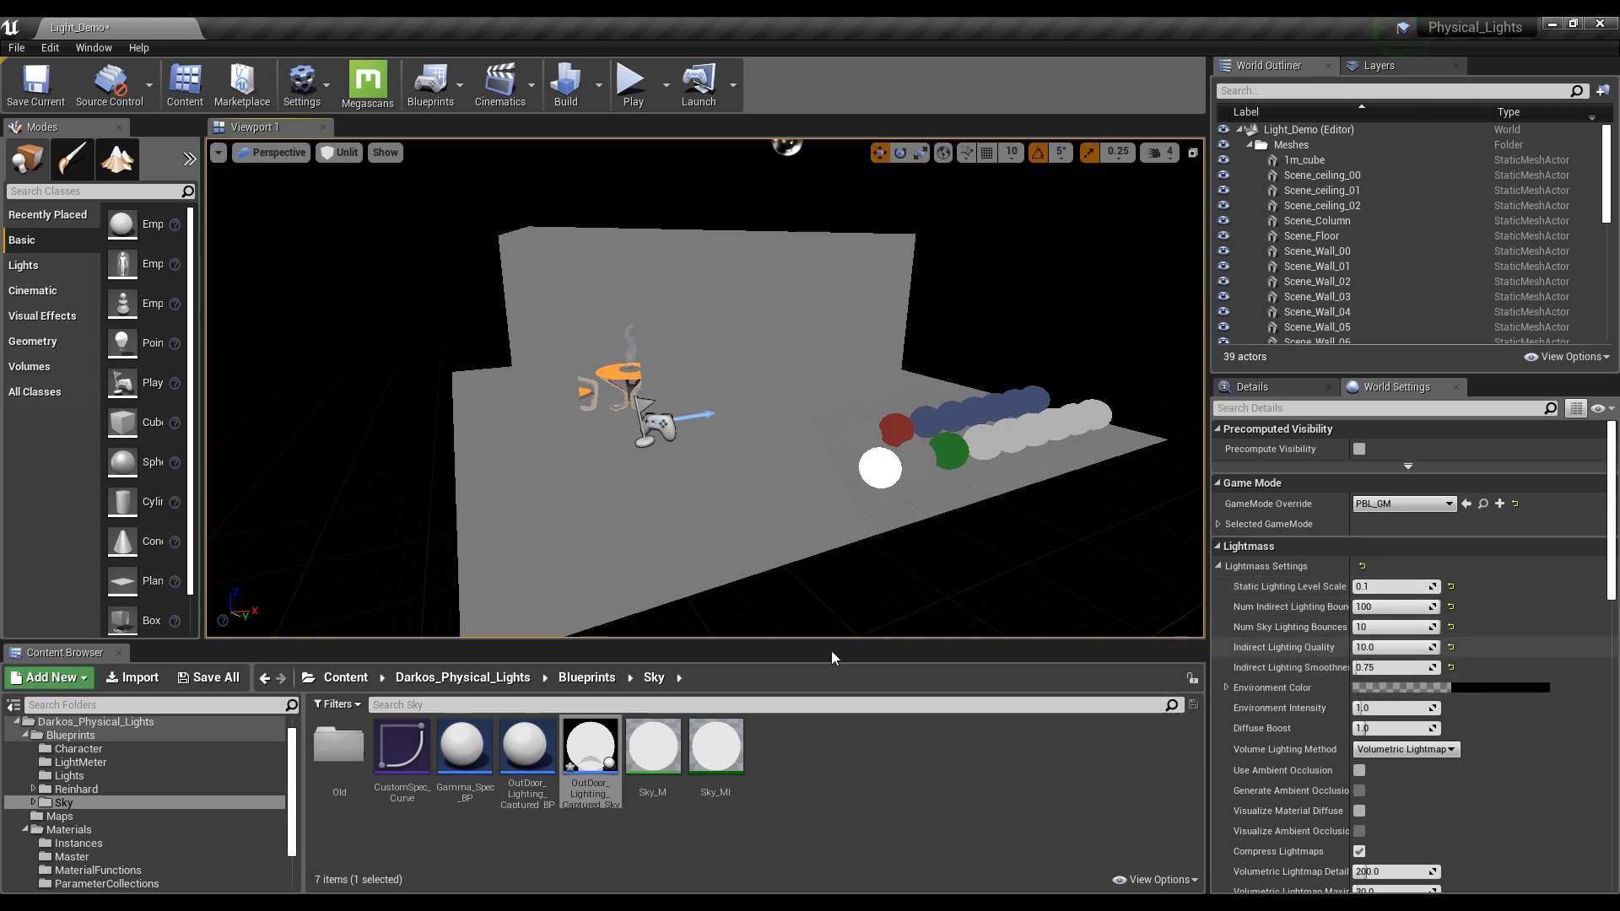
right_drag(796, 420, 777, 474)
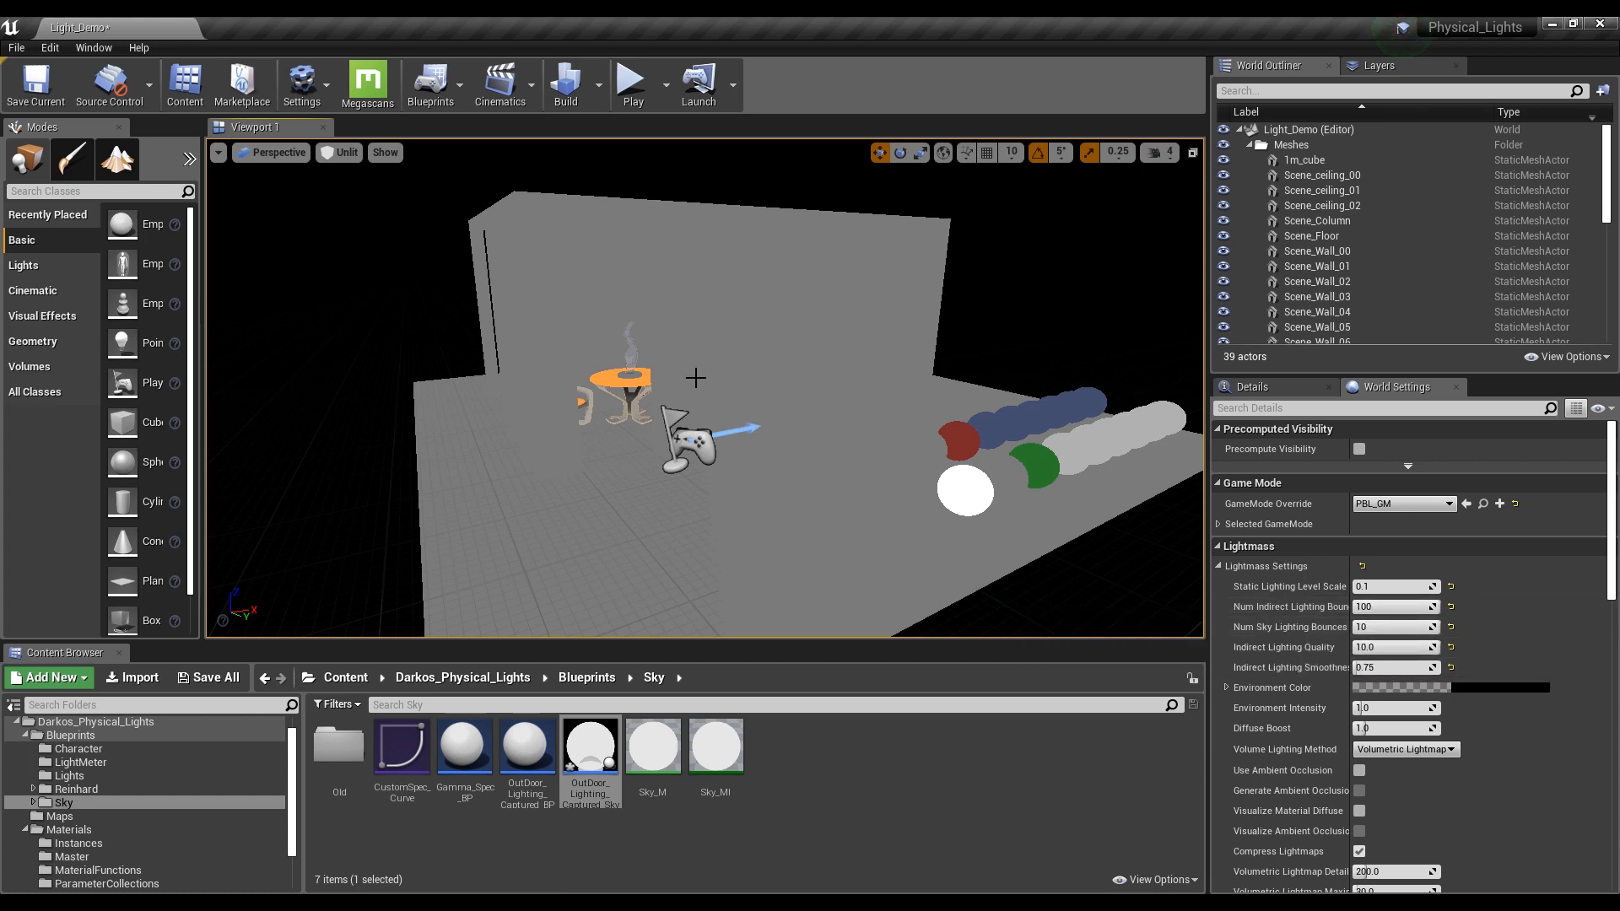
alt+drag(731, 375, 795, 453)
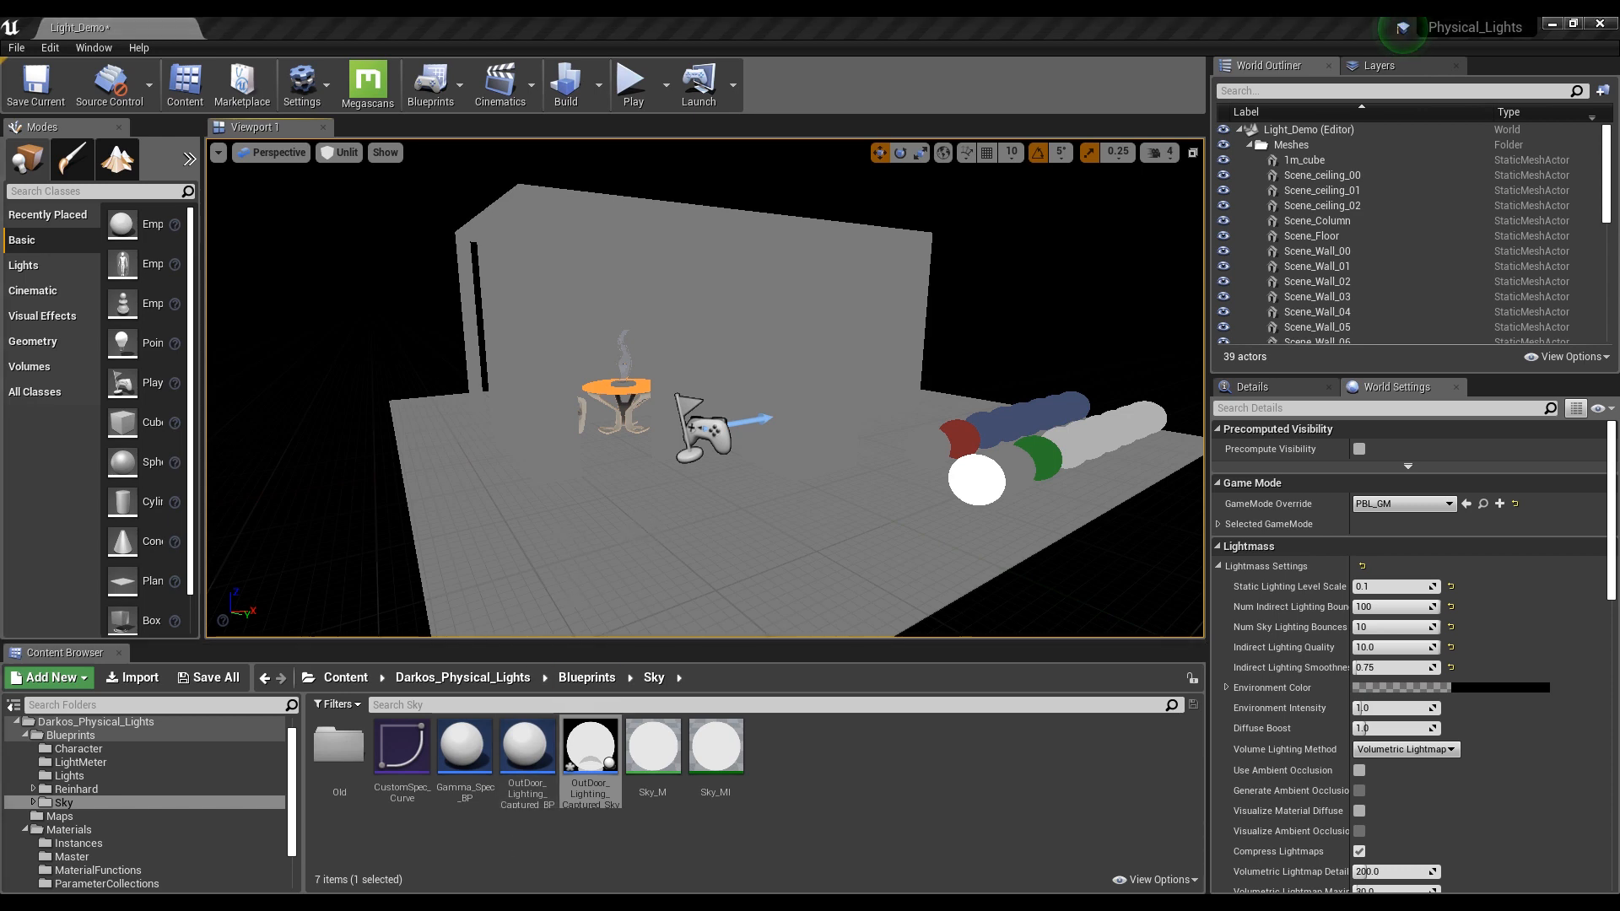
Read through BaseLightmass.ini down to FireflyClampingThreshold in the DevOptions.GPULightmass section and close the file
drag(0, 42, 531, 48)
scroll(685, 401, down, 3)
scroll(686, 401, down, 6)
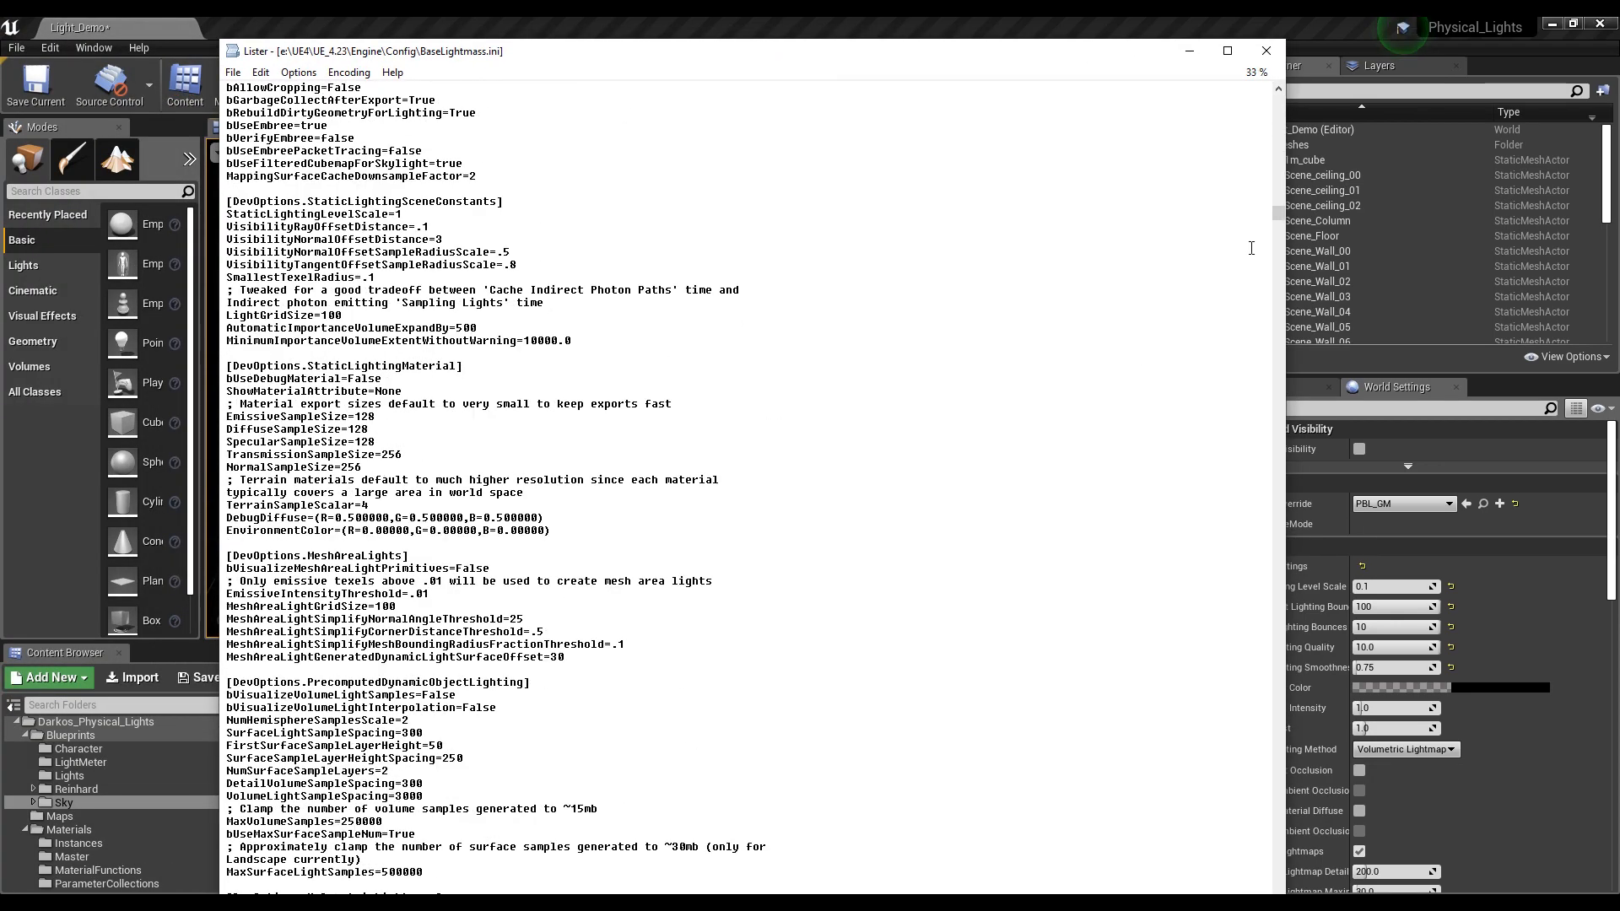
drag(1277, 212, 1315, 874)
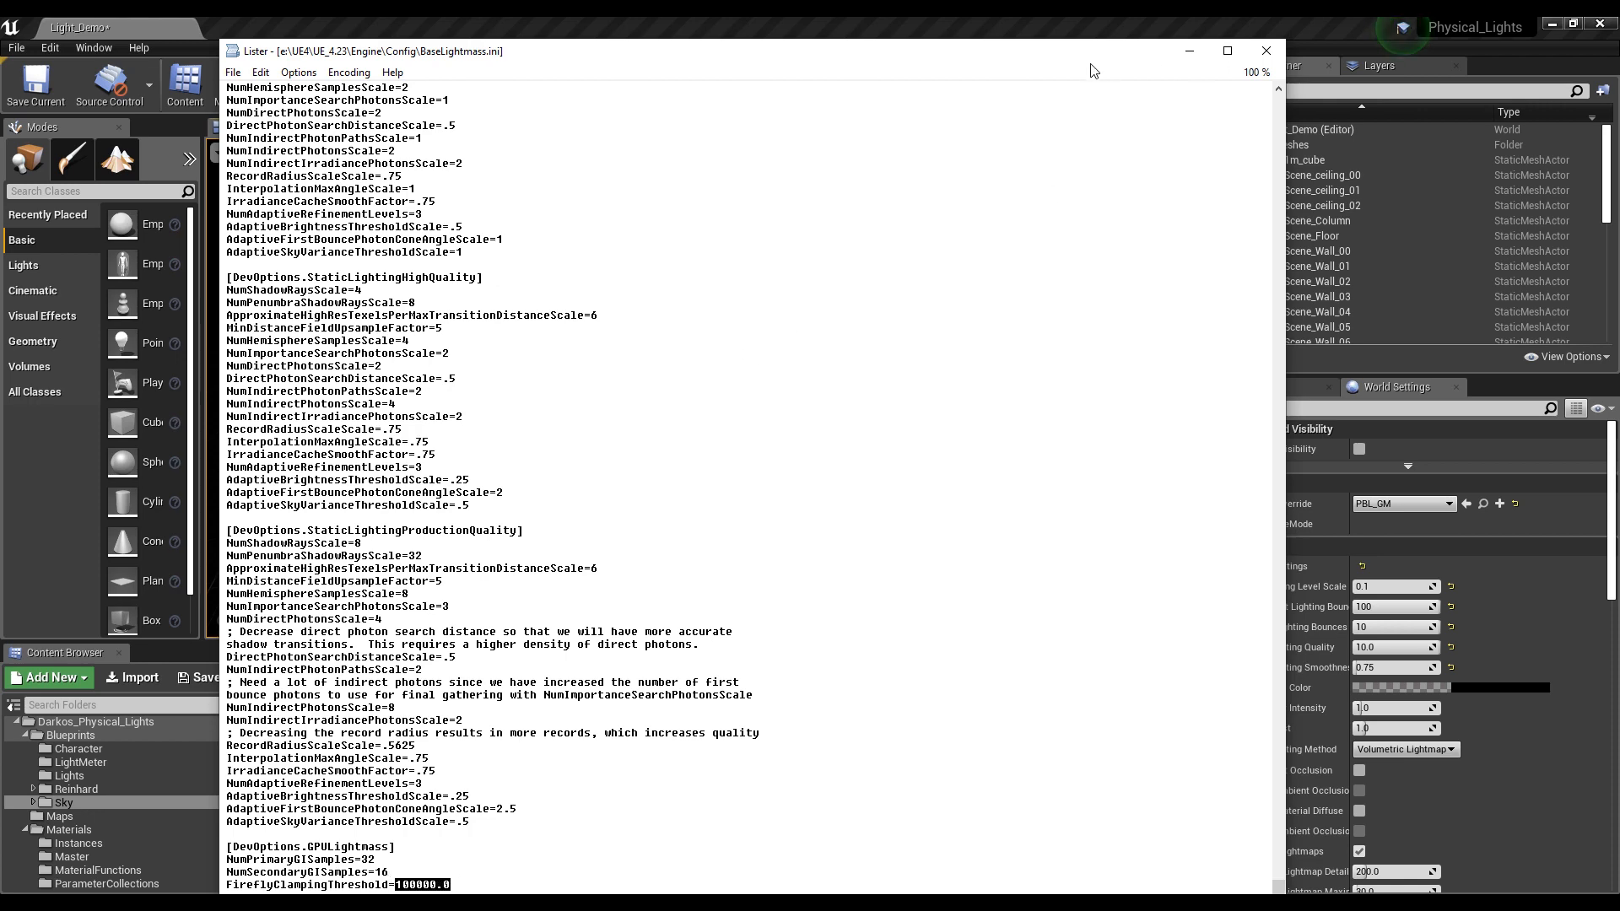
drag(1070, 59, 1058, 52)
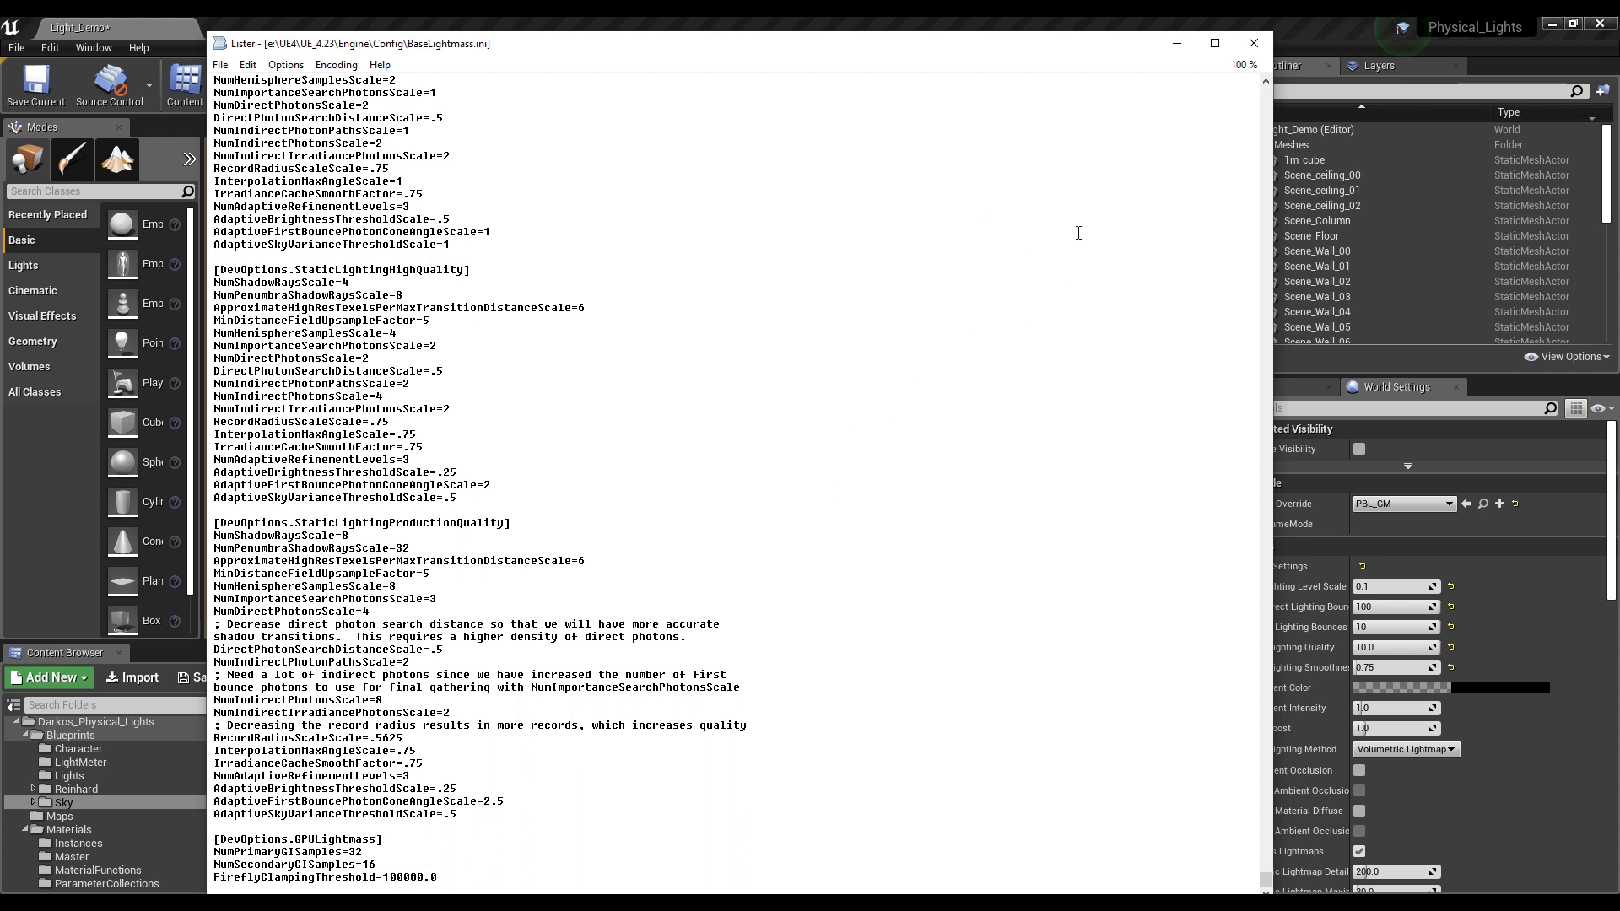
click(1255, 43)
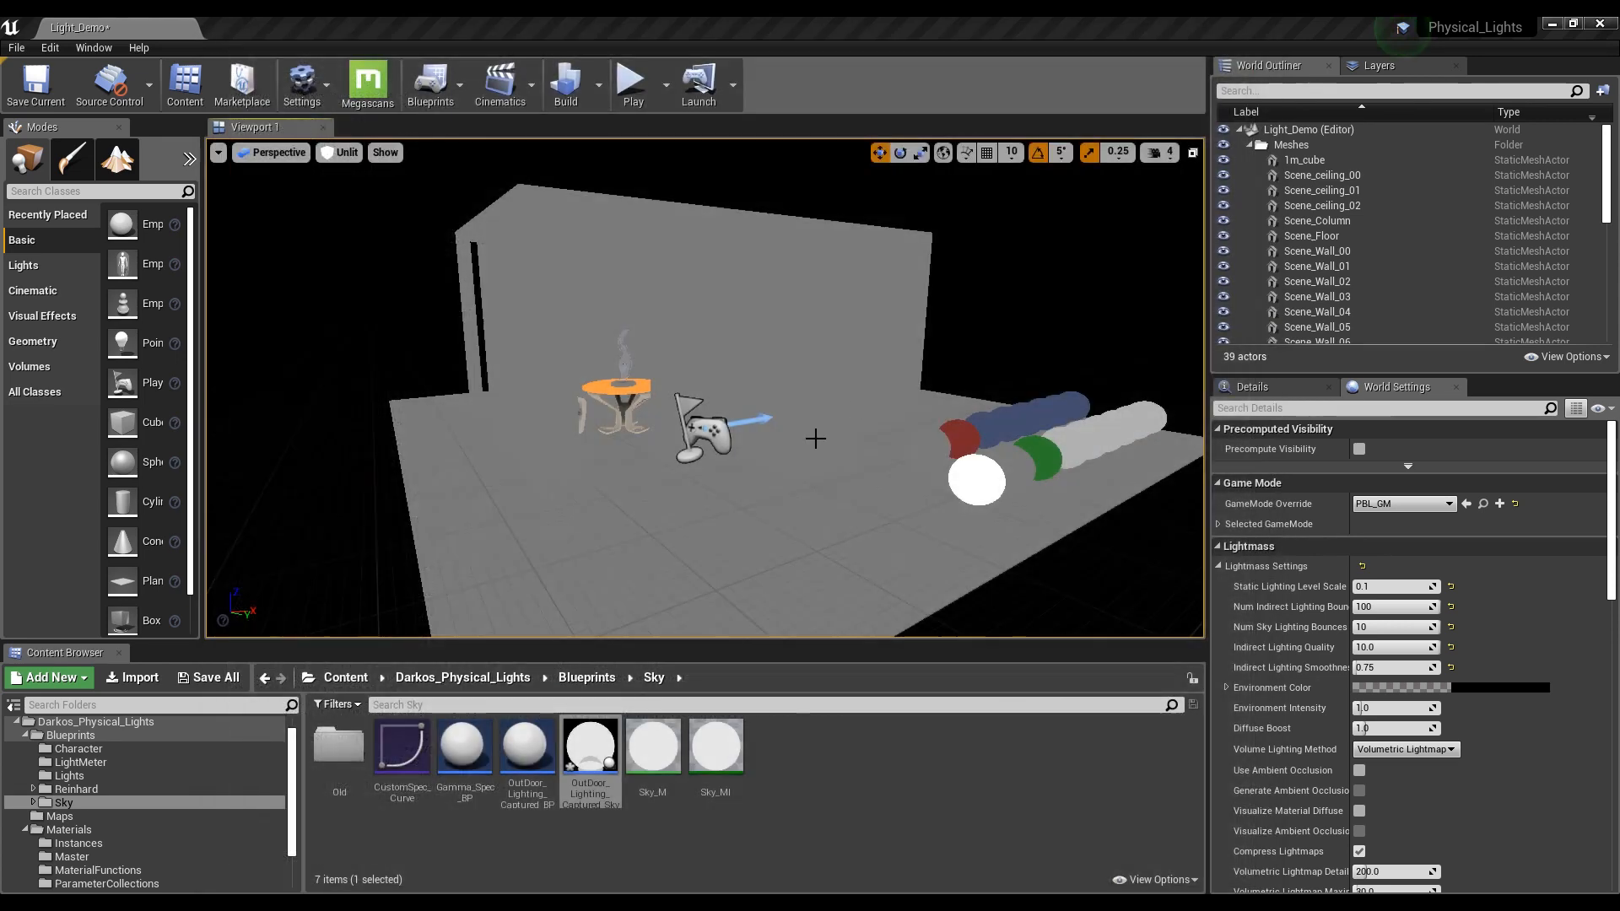
Place OutDoor_Lighting_Captured_SkyHDR_BP on the floor in front of the building and rotate it 90 degrees
right_drag(815, 439, 794, 439)
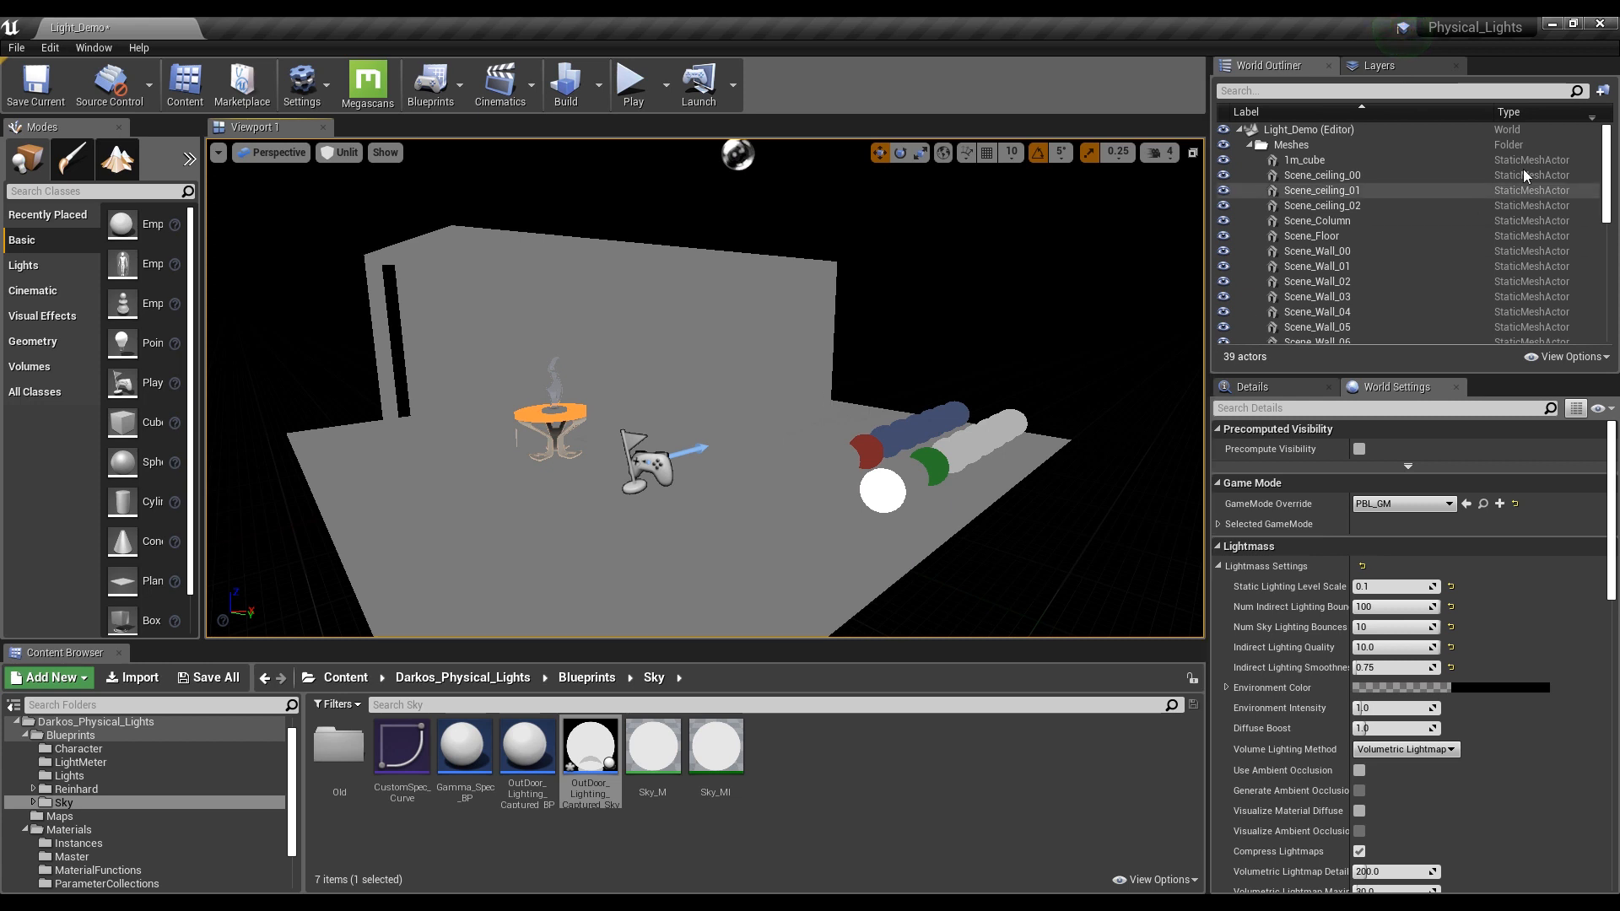
right_drag(795, 432, 765, 456)
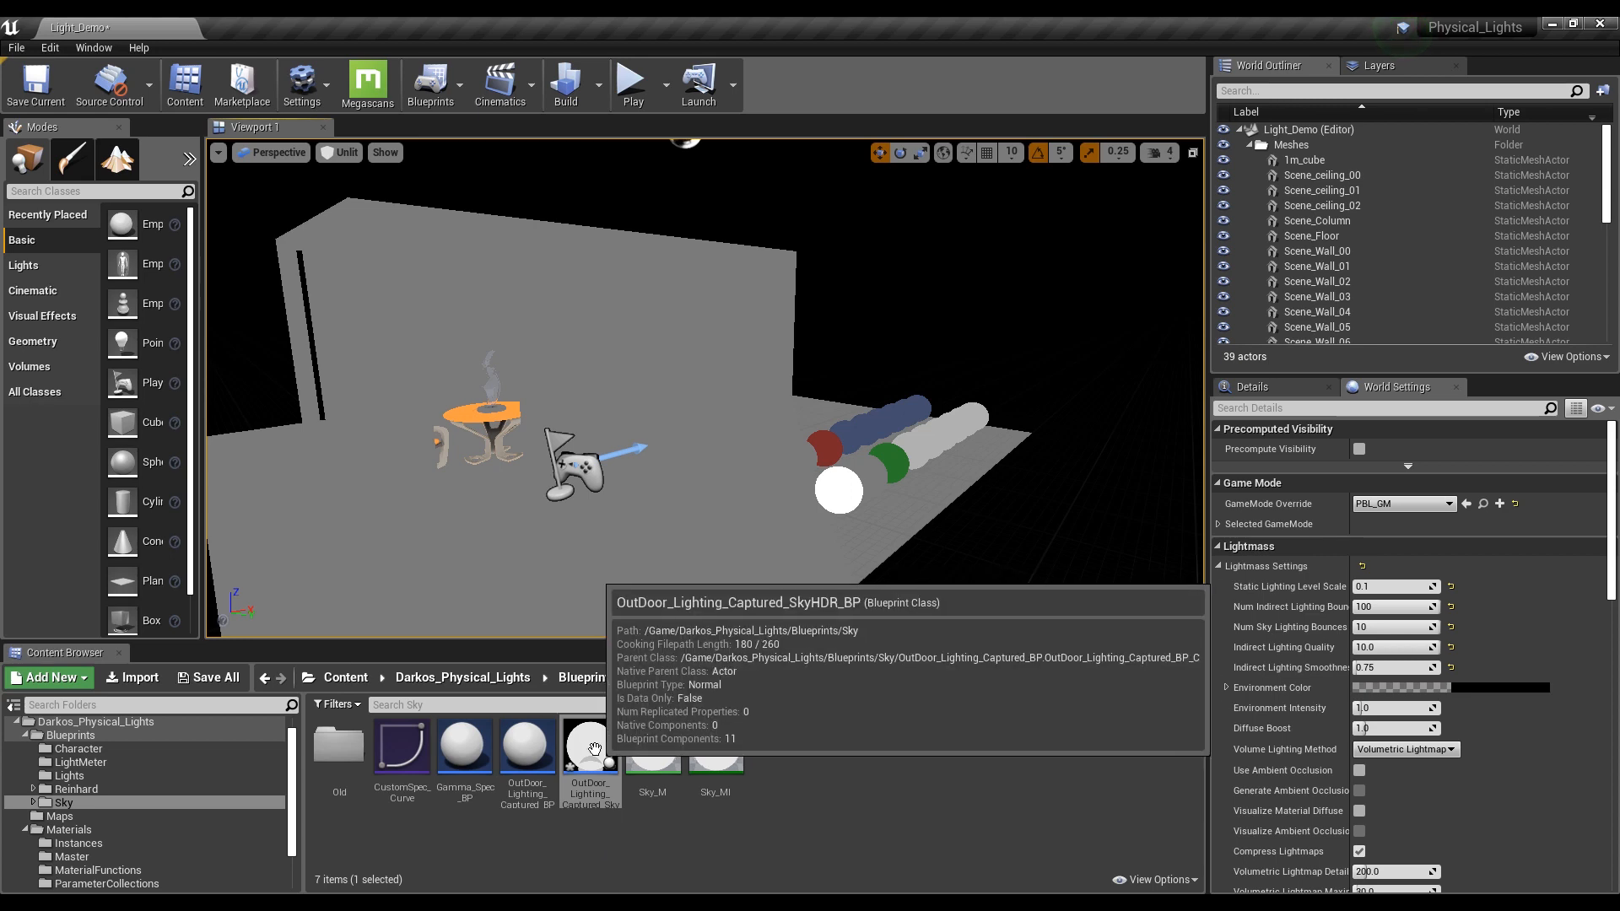
drag(591, 750, 591, 550)
key(e)
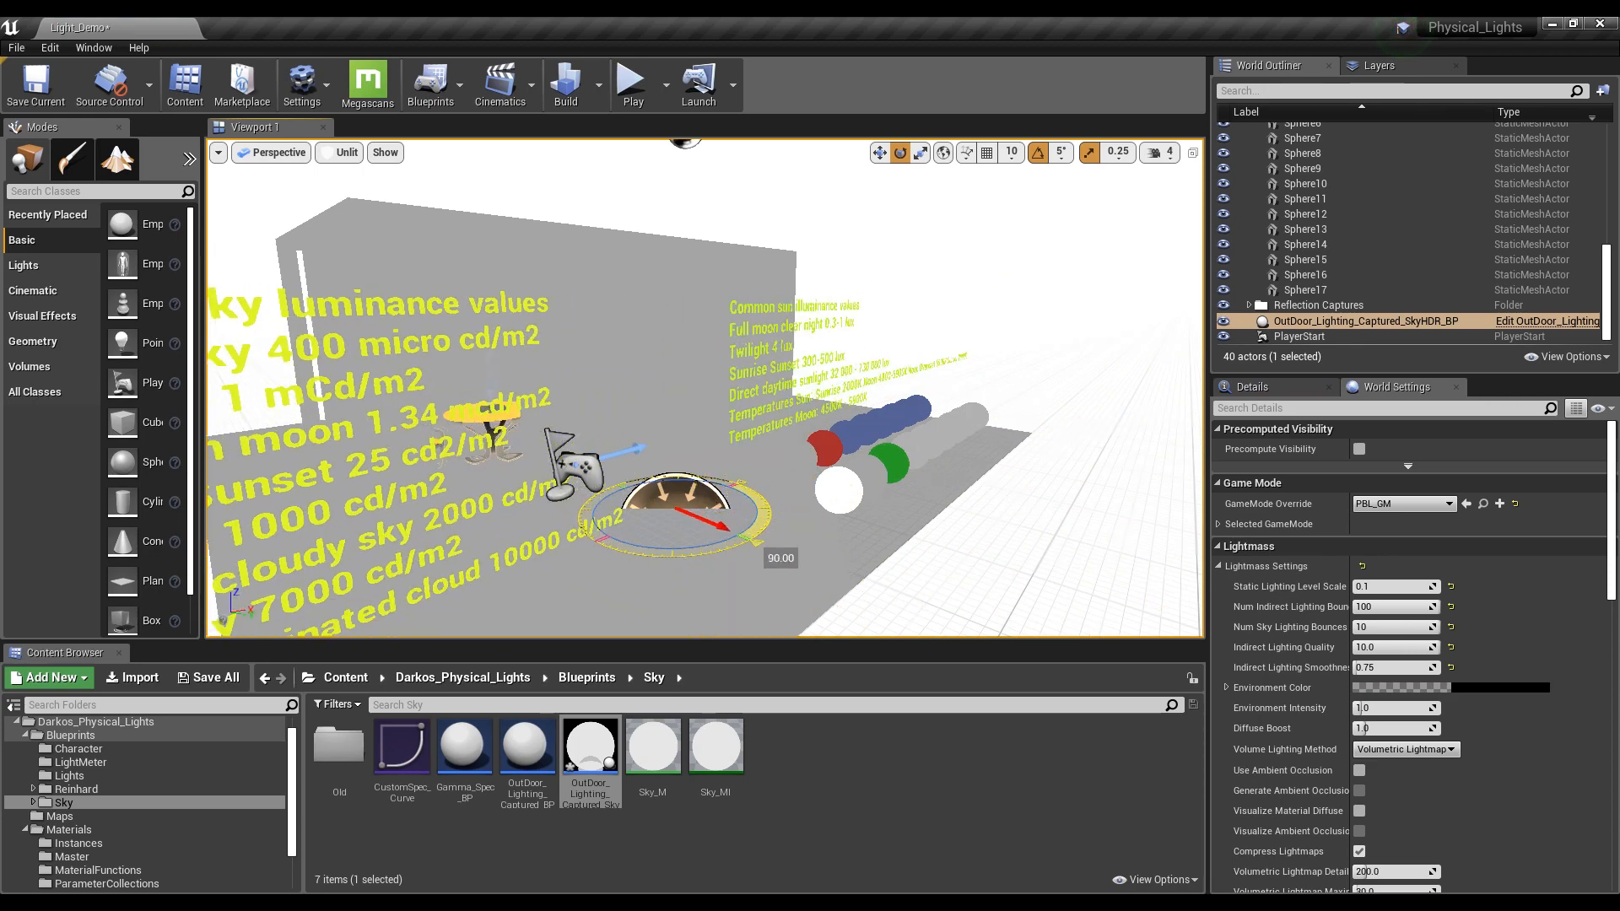
right_drag(925, 439, 827, 417)
Switch the viewport back to the Lit view mode with the sky and sun value charts in view
click(342, 152)
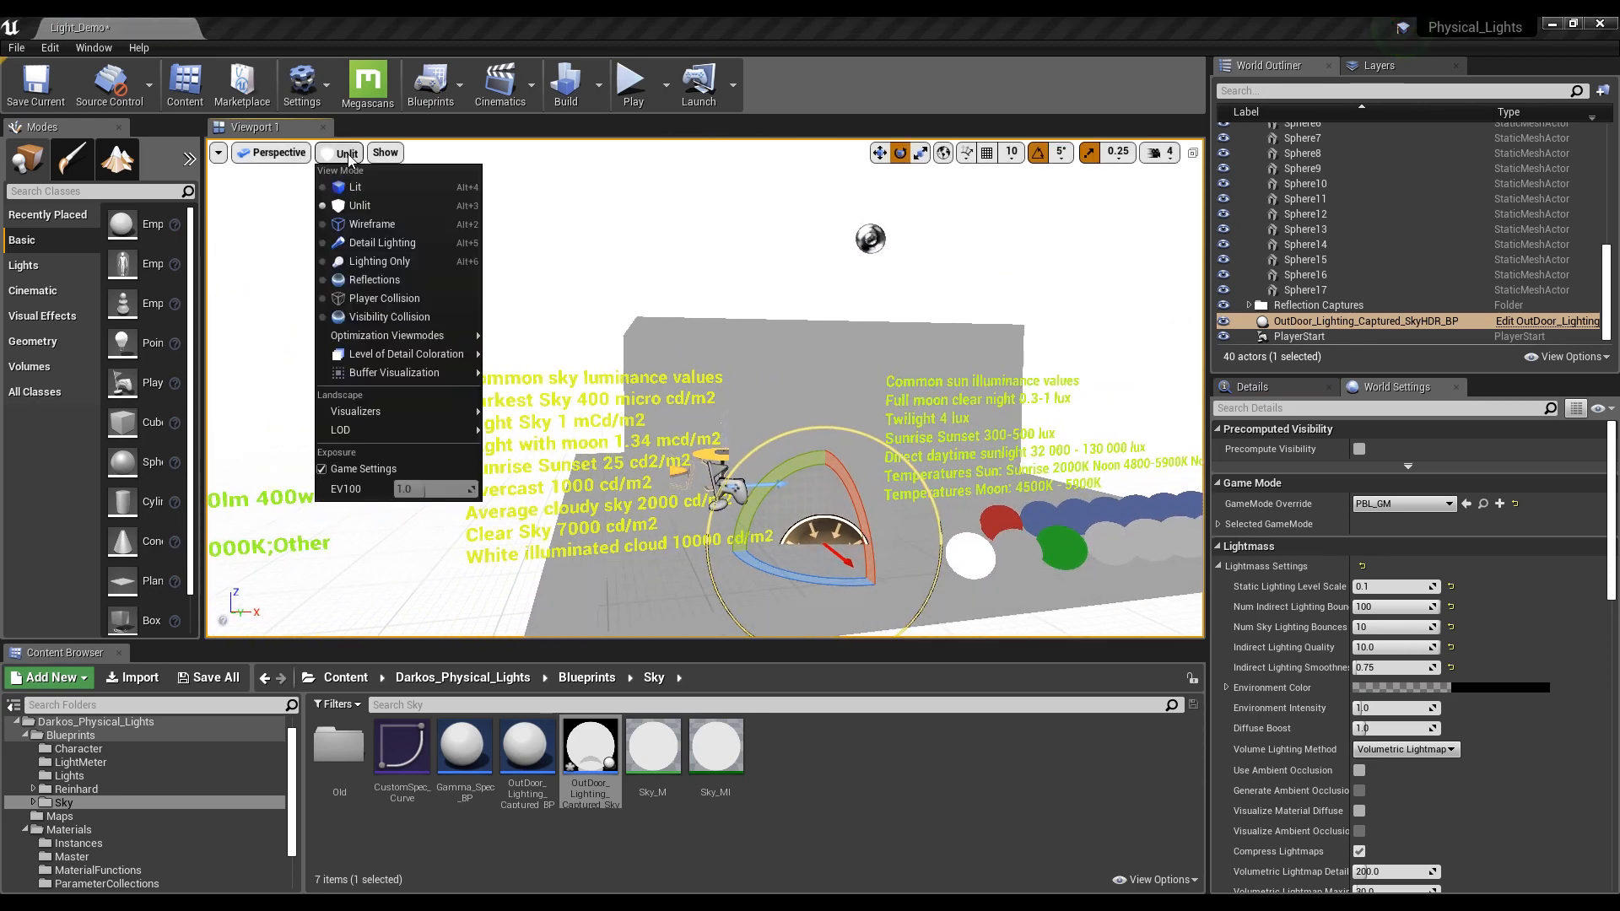
click(355, 184)
right_drag(612, 393, 667, 400)
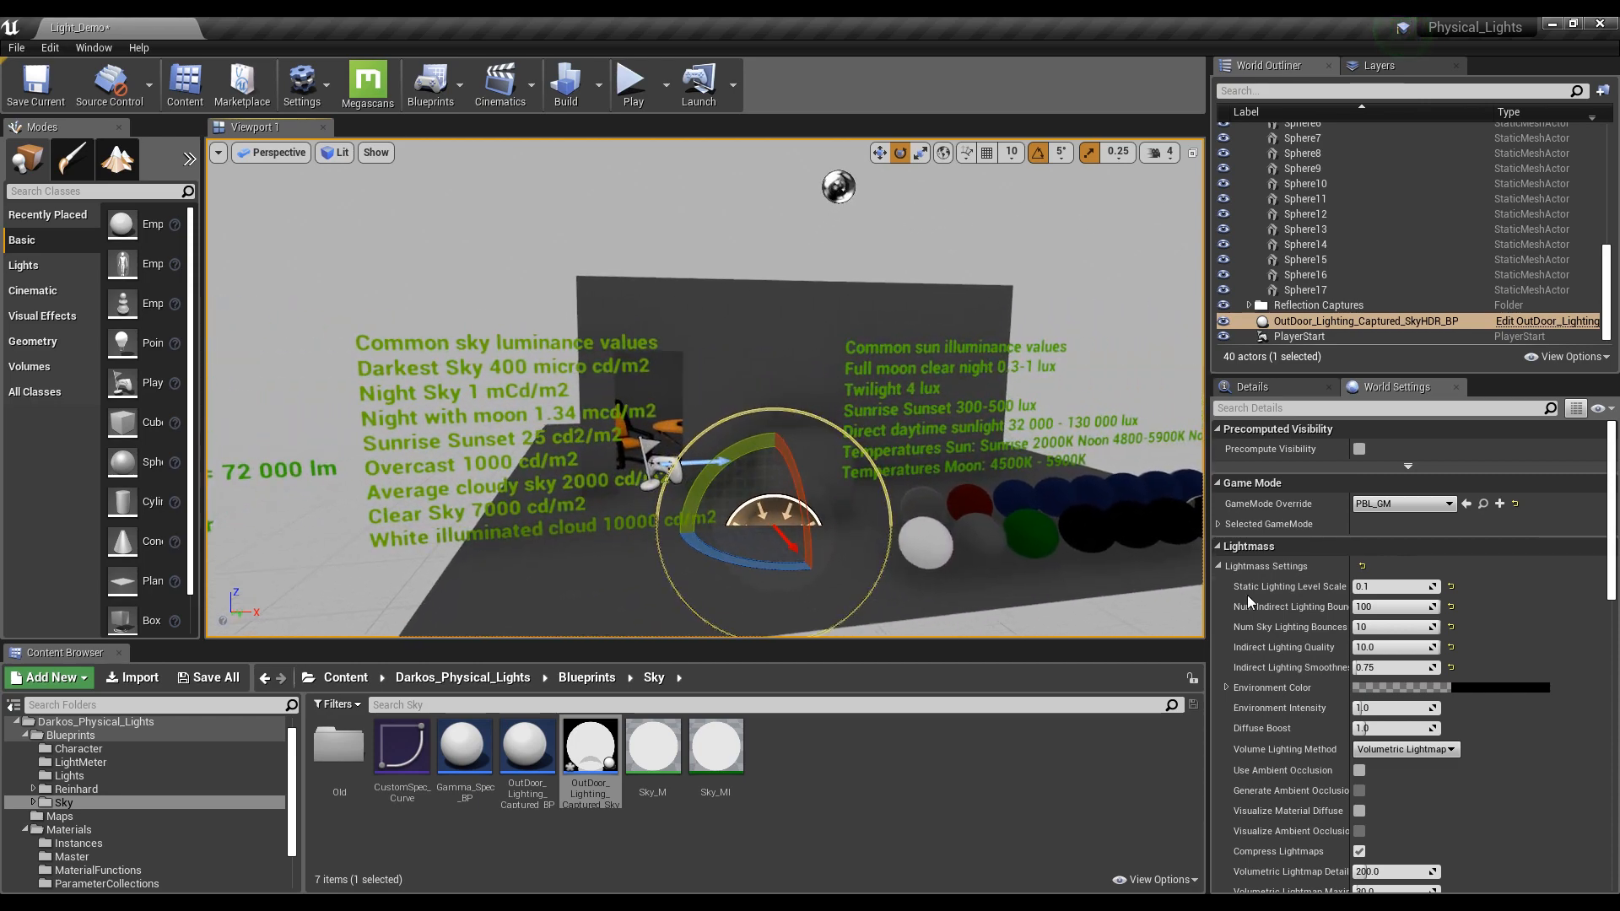
Open the sky blueprint's details and turn off its Show Text option
click(1262, 388)
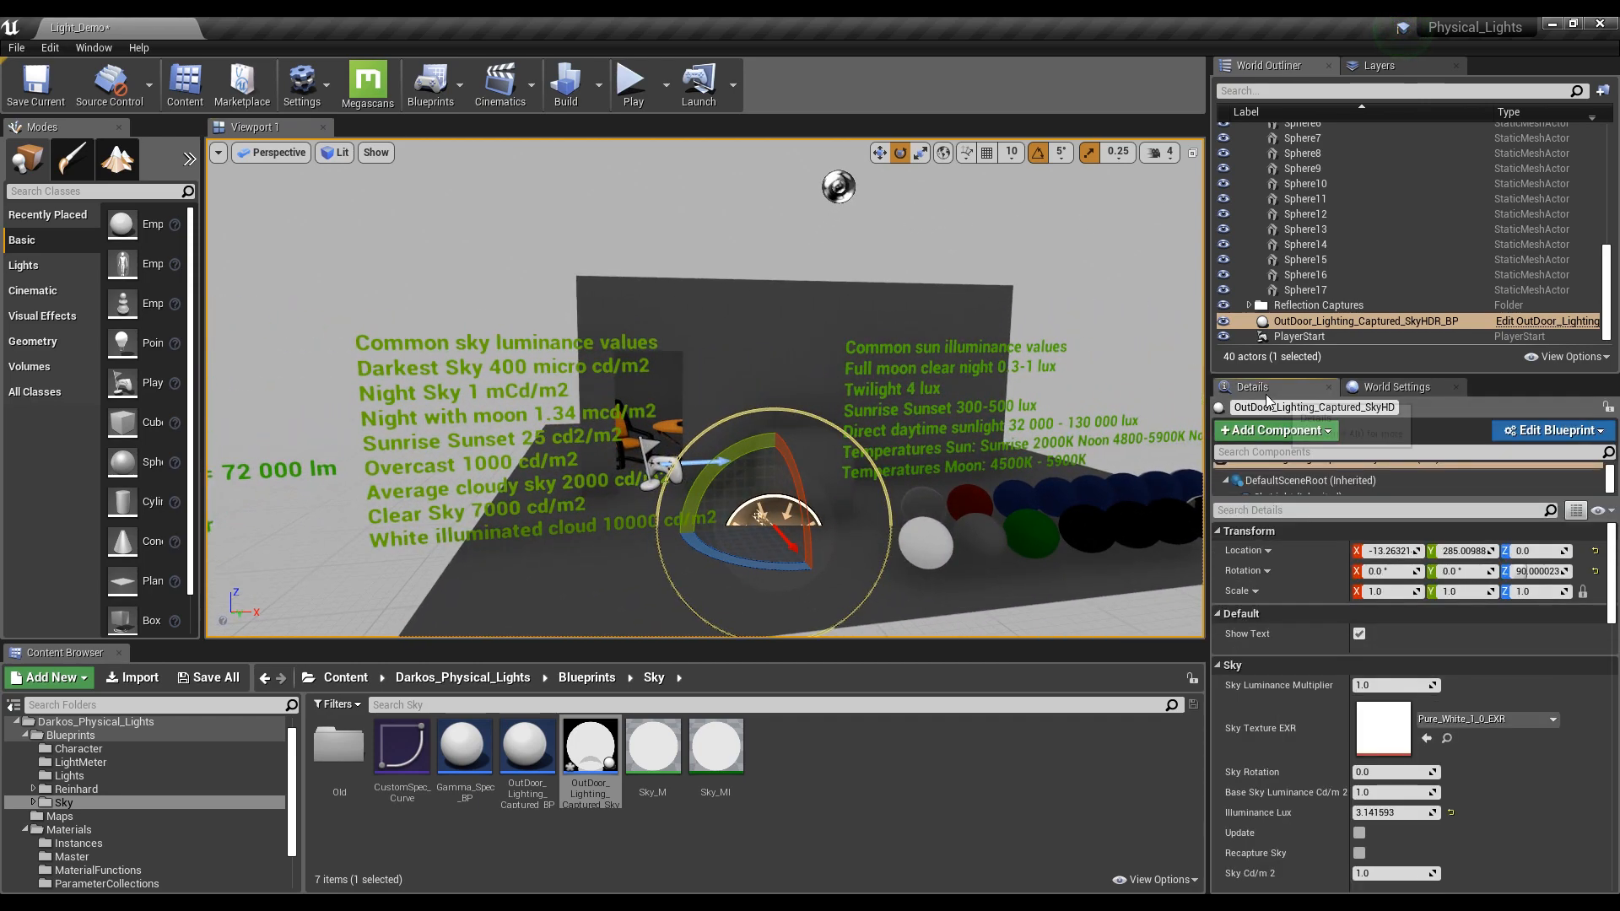
click(1362, 635)
mouse_move(922, 492)
right_down()
mouse_move(947, 575)
mouse_move(922, 492)
mouse_move(950, 497)
right_up()
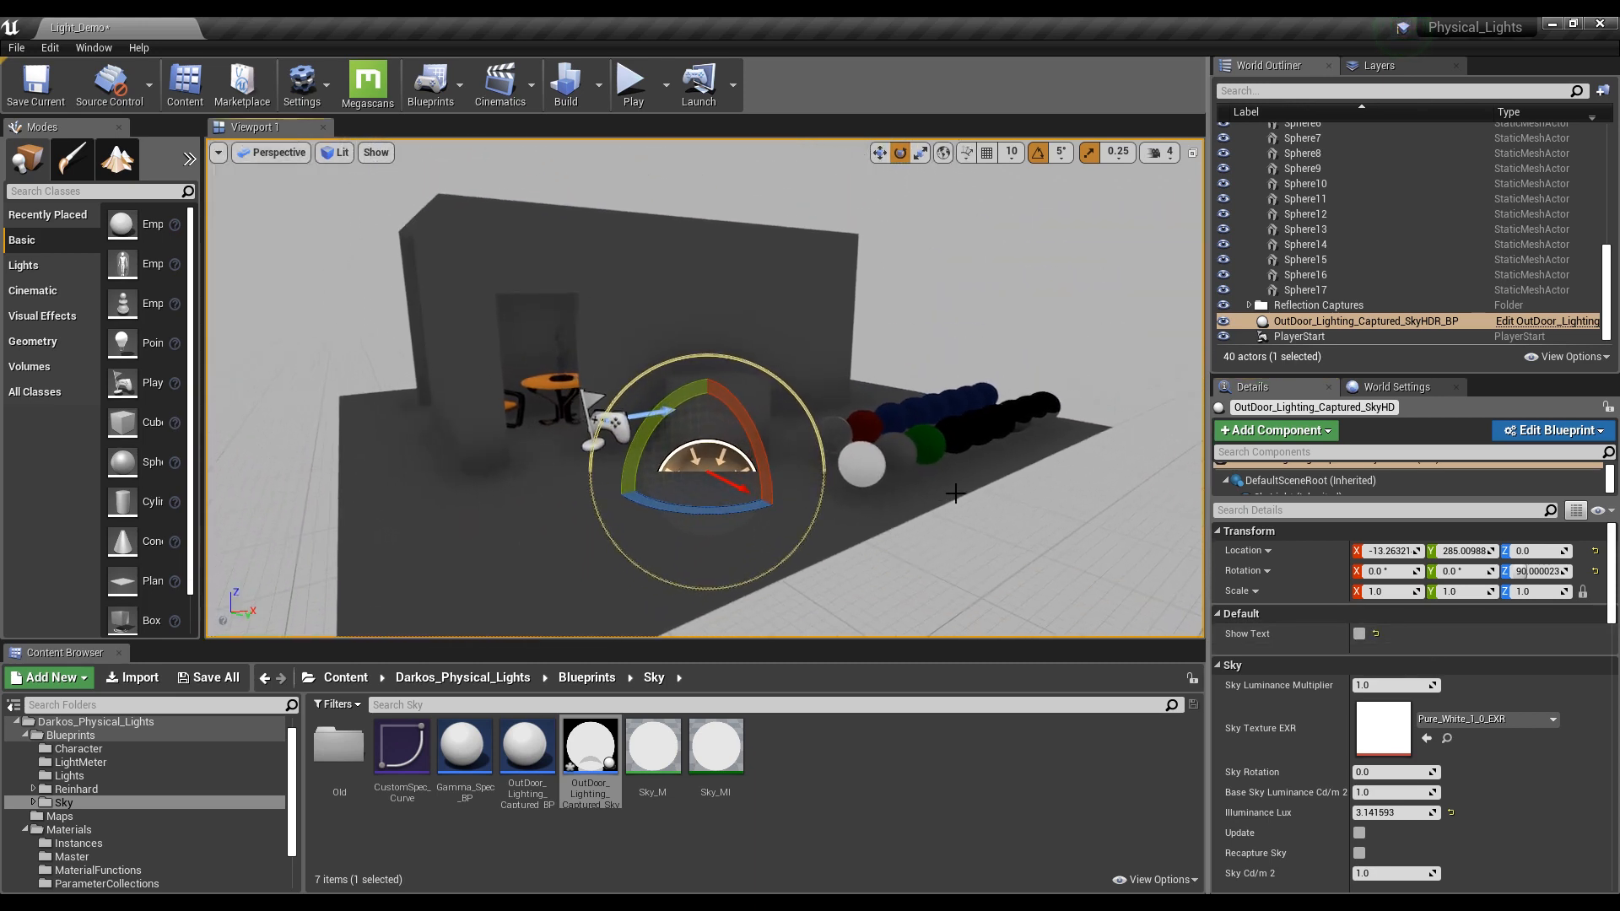
Assign the mud_road_8k_EXR texture from the Textures folder as the sky blueprint's Sky Texture EXR
scroll(1258, 709, down, 3)
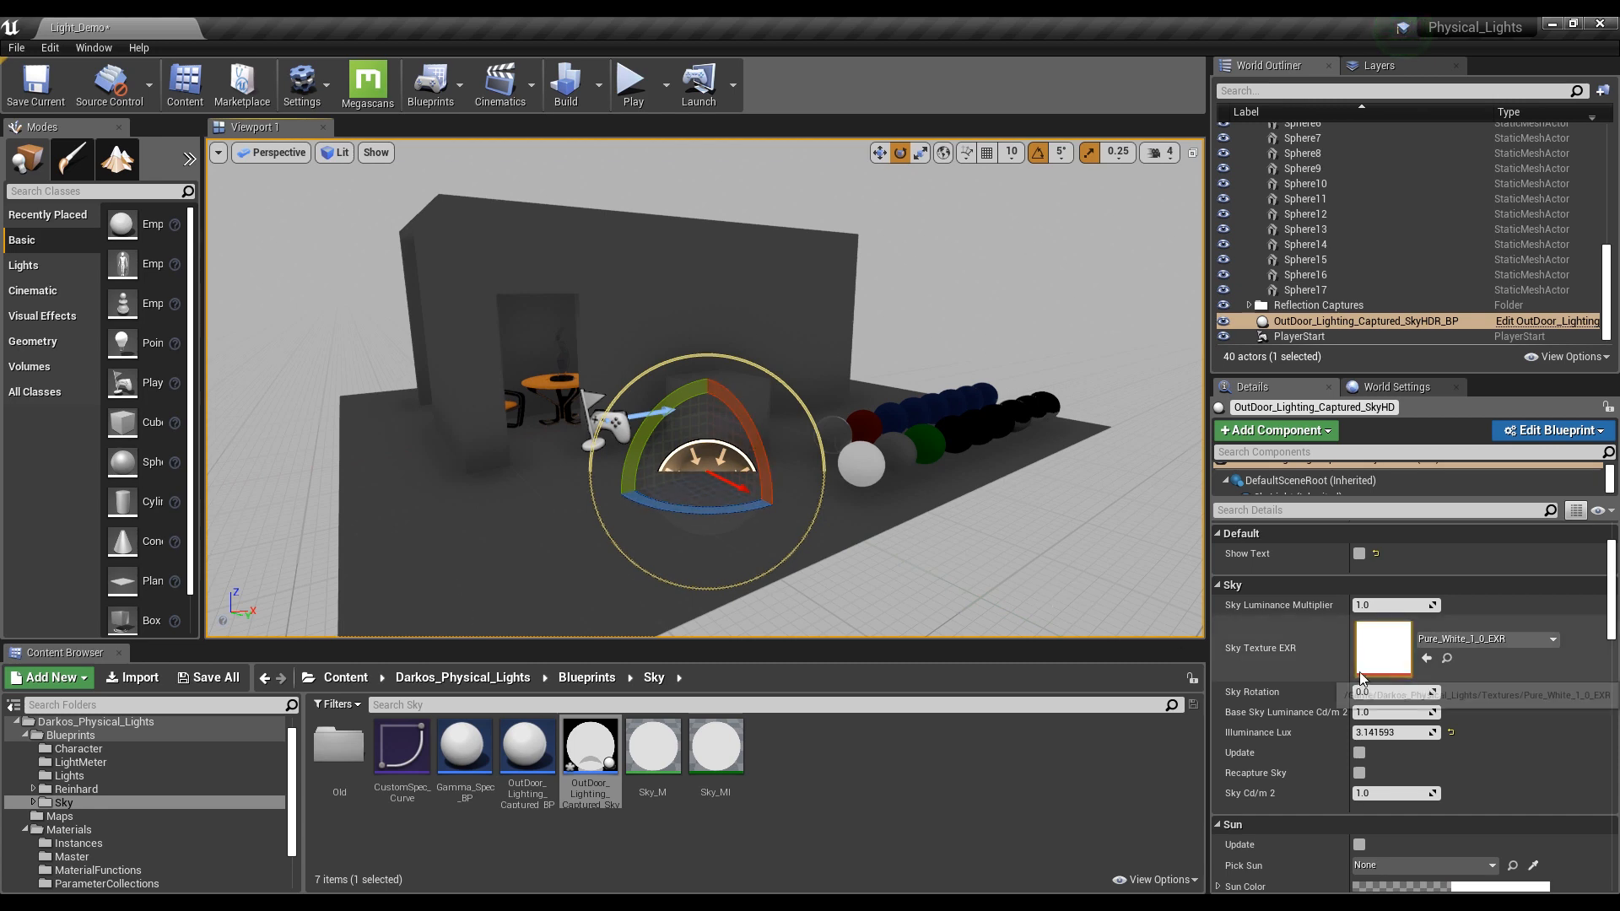
scroll(1289, 657, down, 2)
scroll(1289, 656, down, 6)
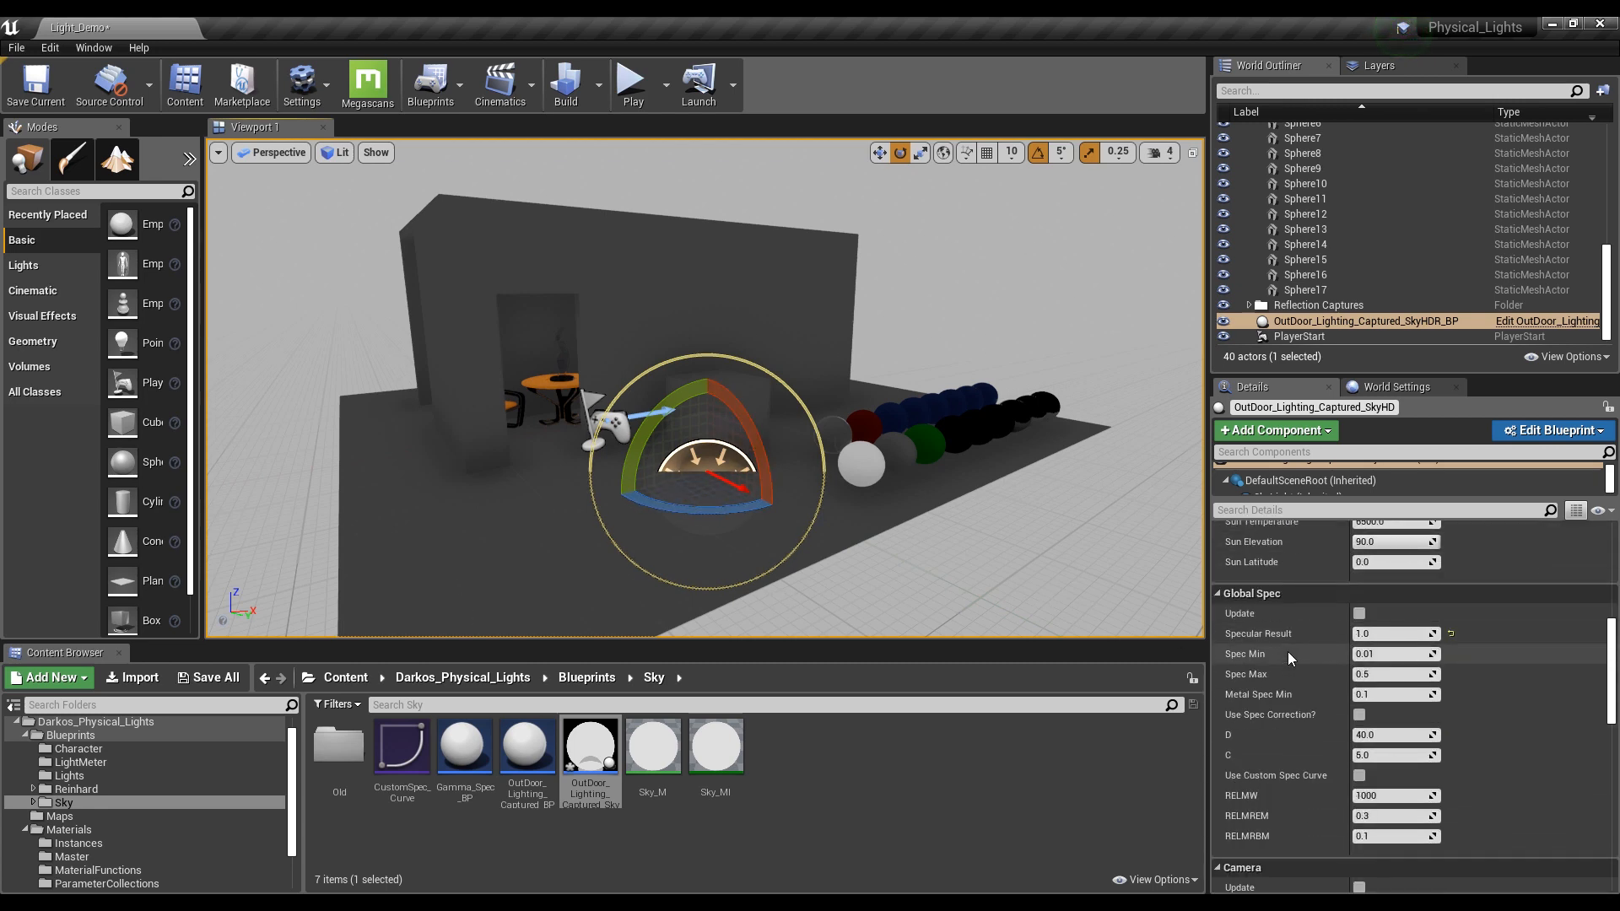
scroll(1289, 654, up, 8)
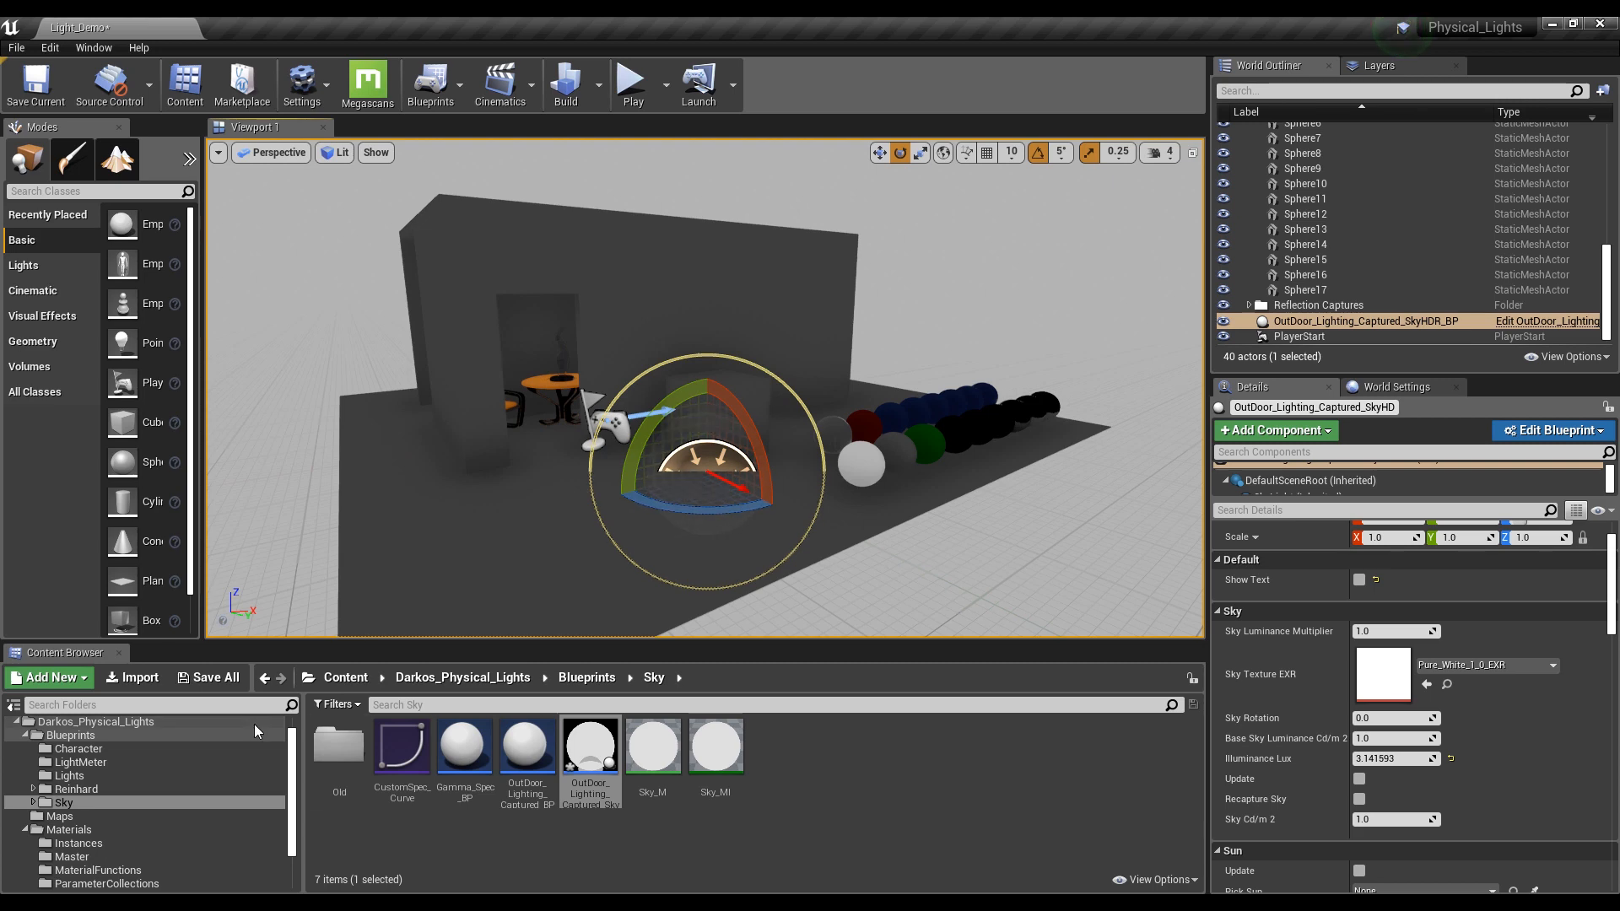
scroll(149, 819, down, 2)
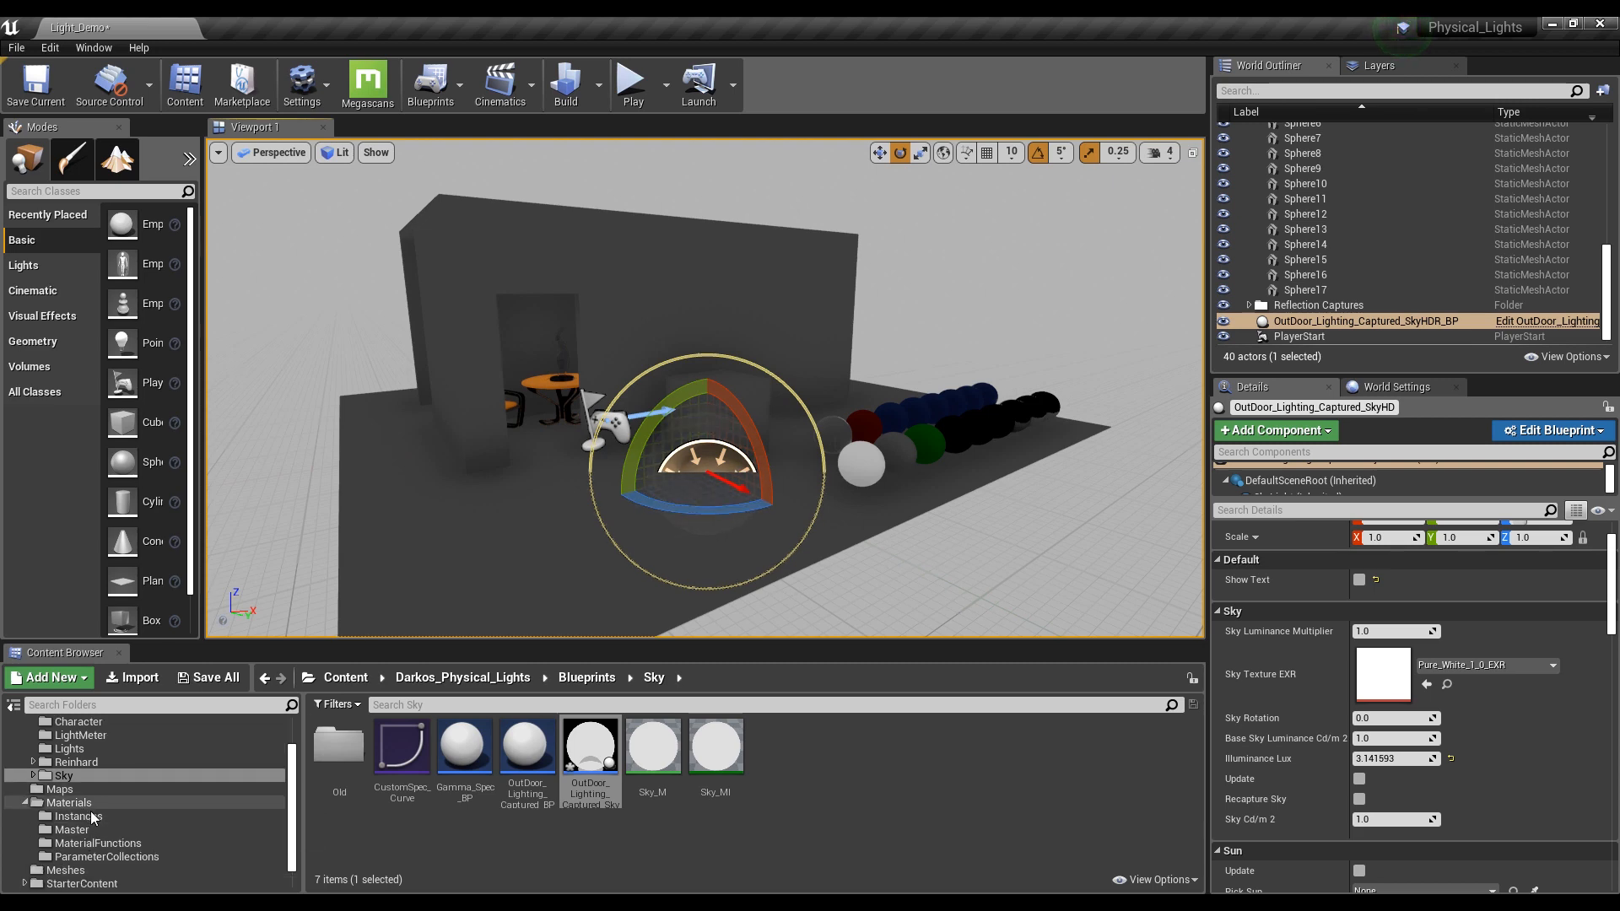
scroll(85, 853, down, 2)
click(69, 871)
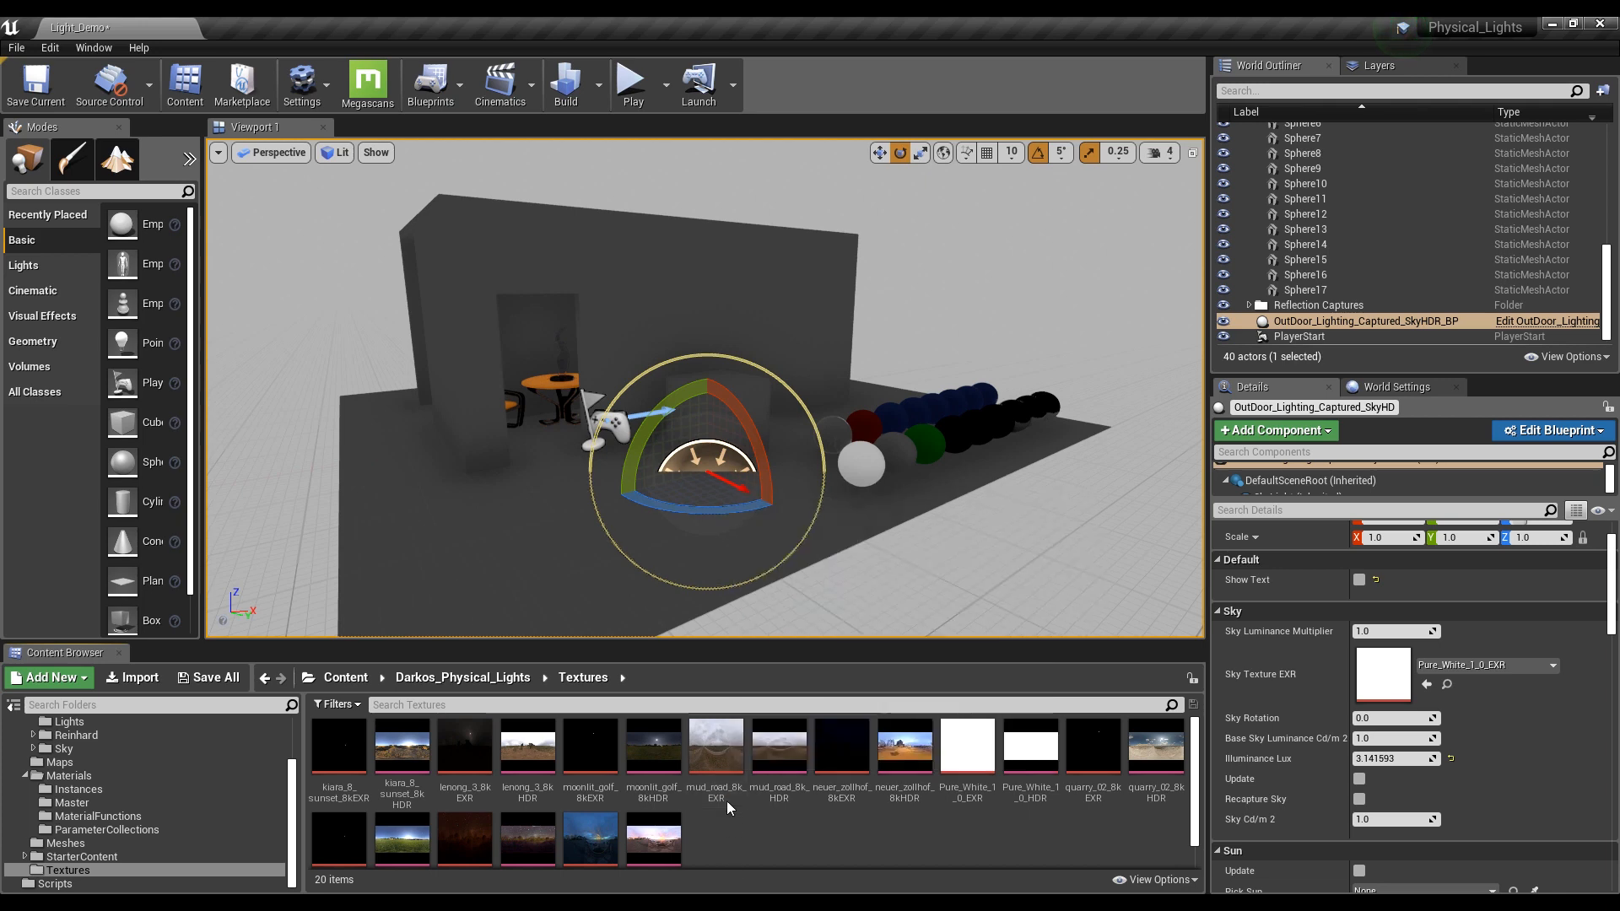
drag(727, 802, 1384, 675)
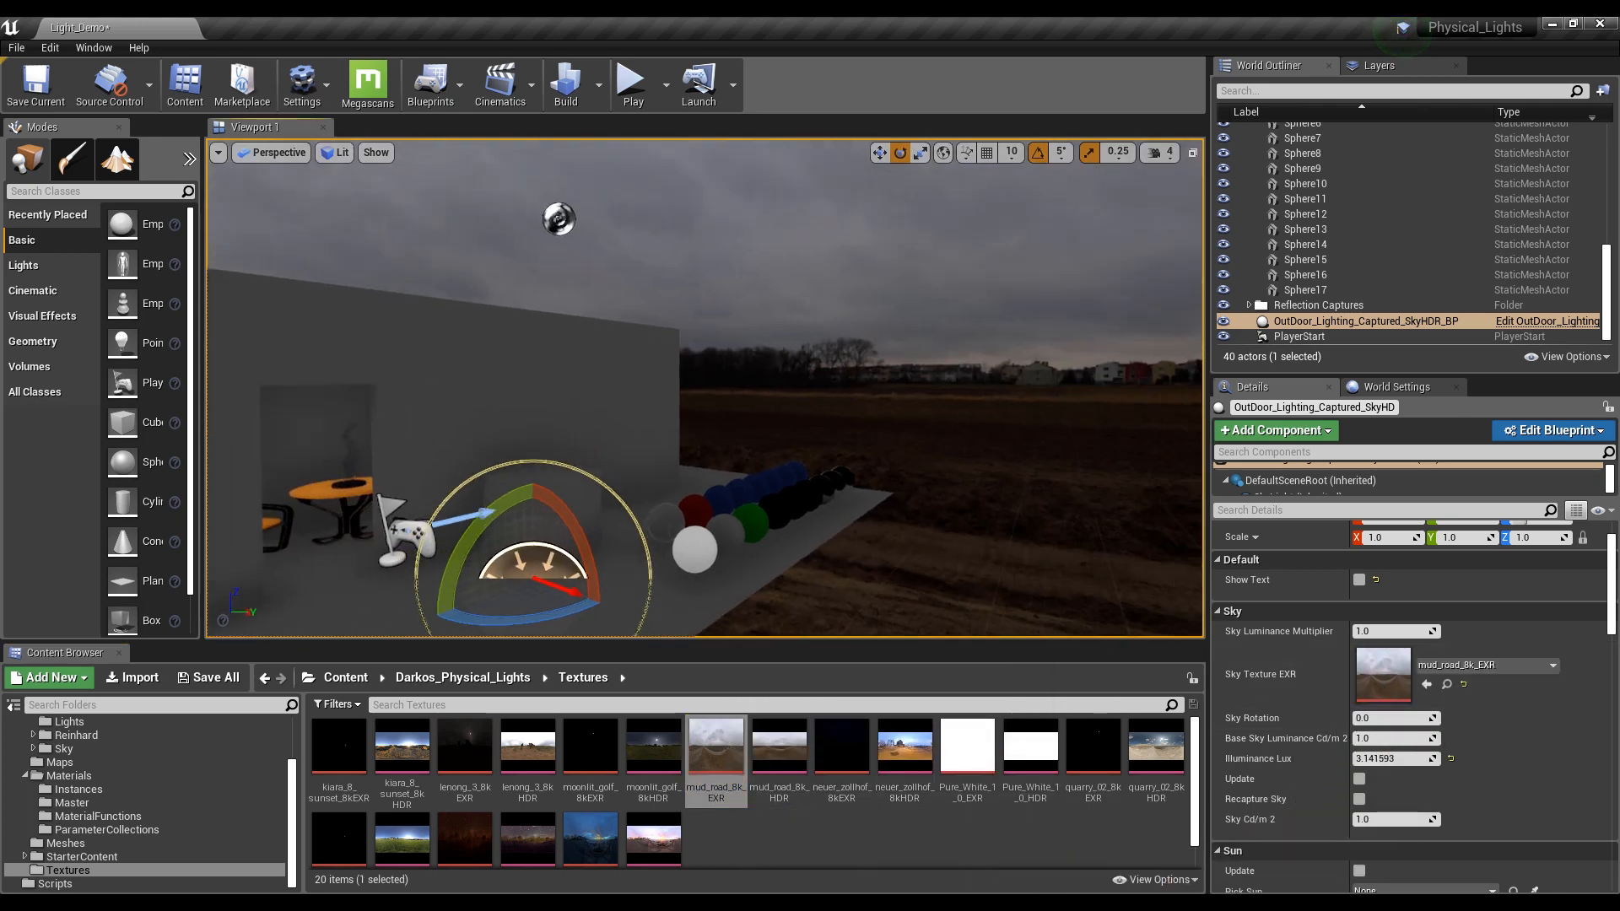
right_drag(704, 388, 802, 516)
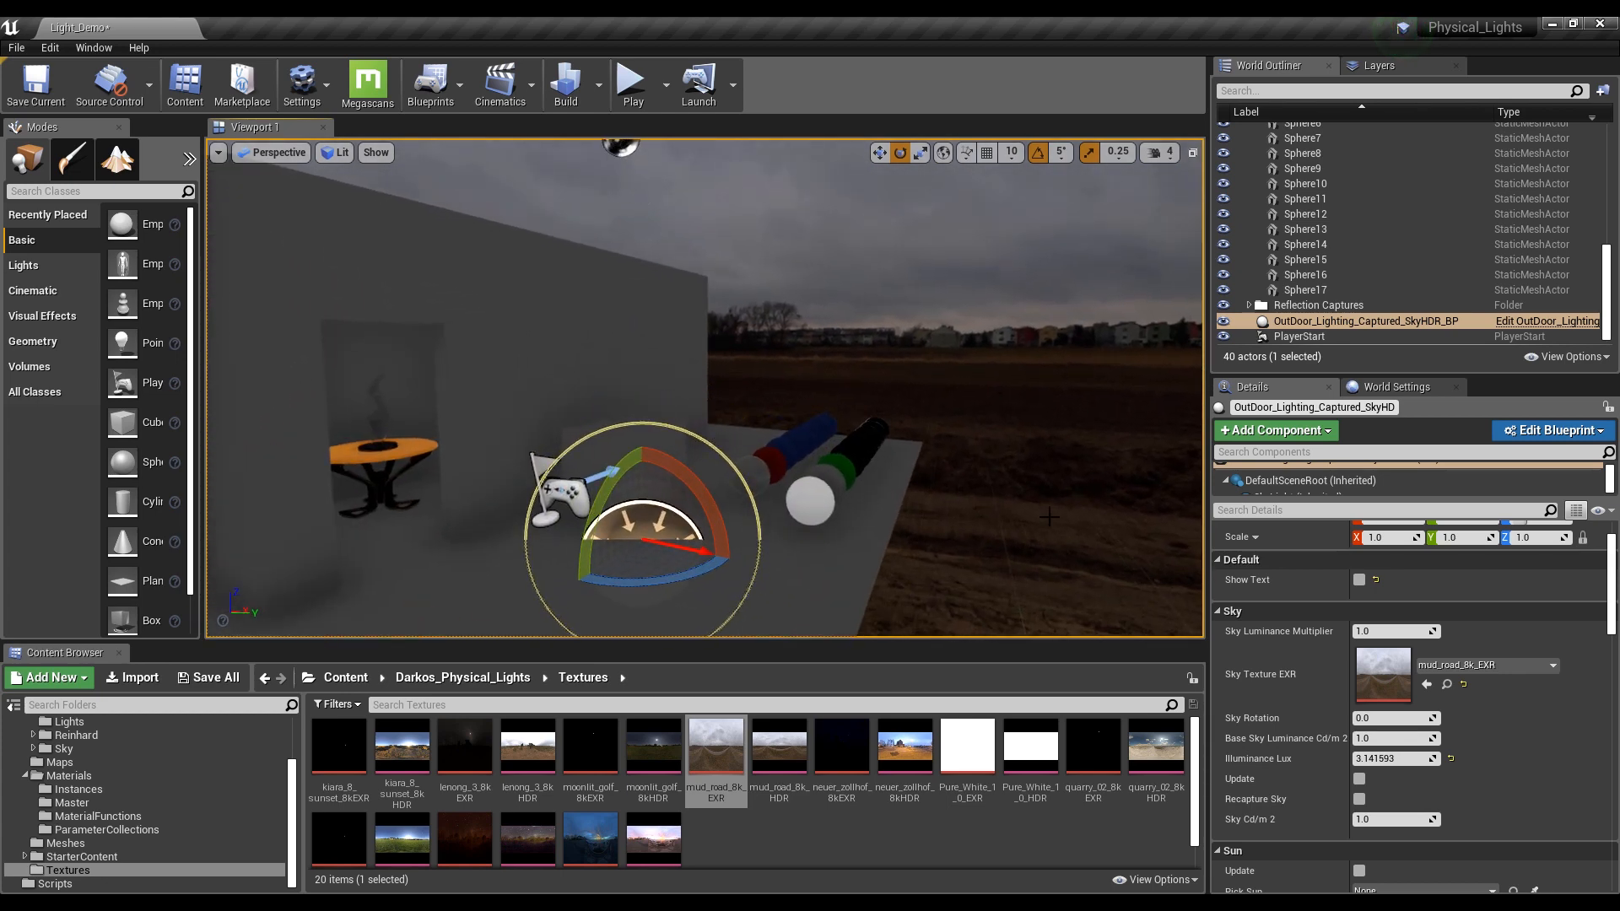
Examine the mud road sky around the building and the blueprint's Base Sky Luminance and Sky Cd/m 2 settings
scroll(1451, 655, down, 3)
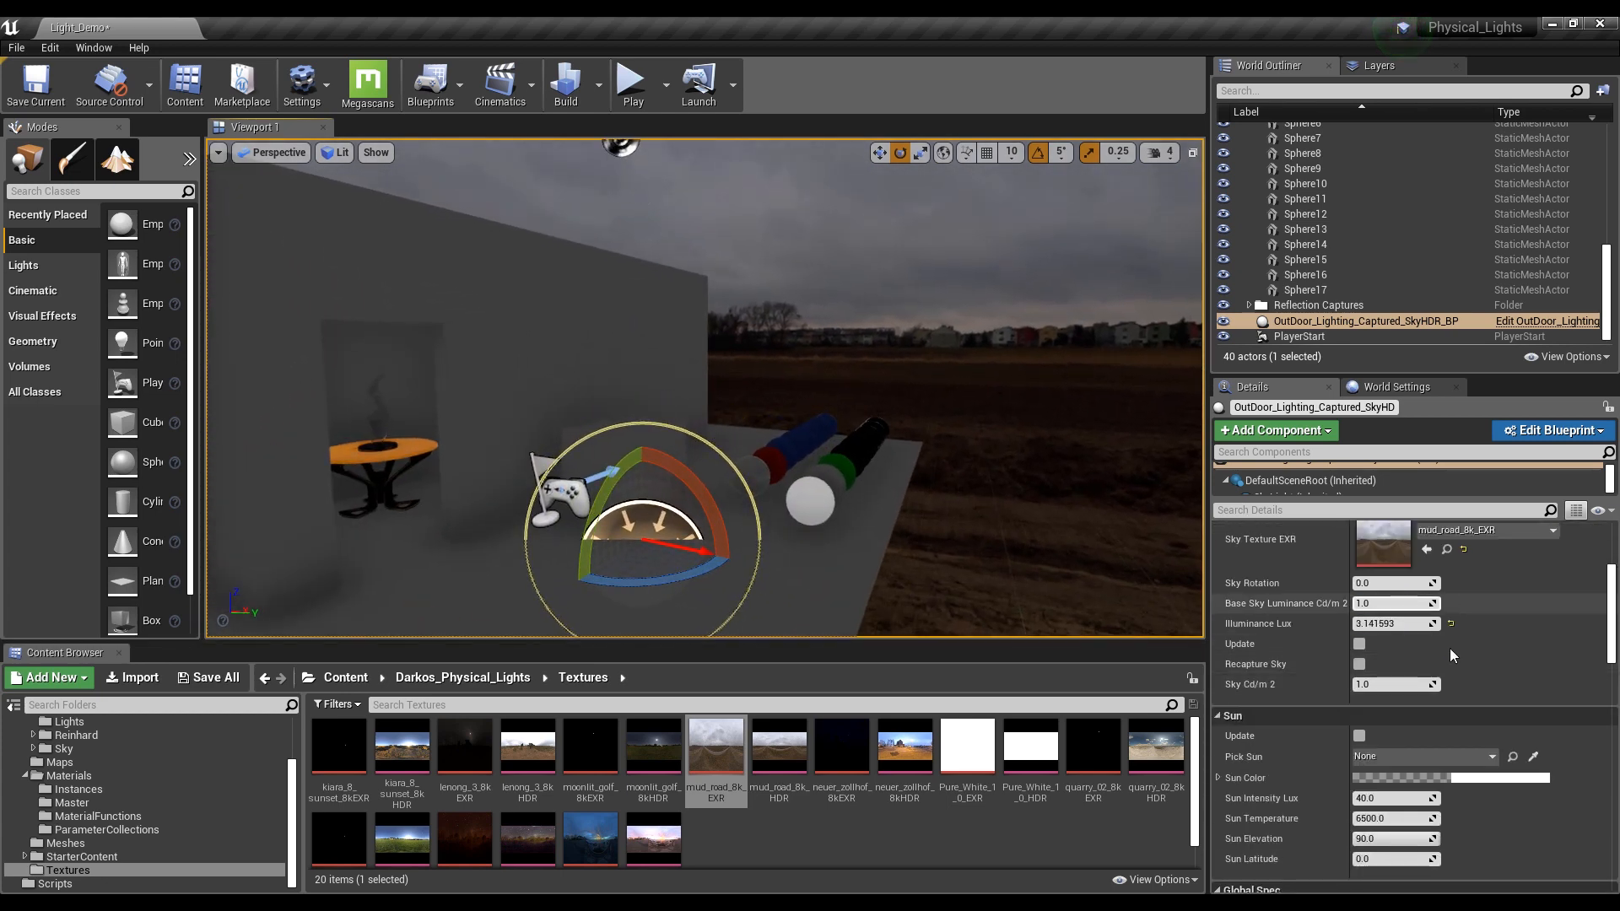
scroll(1452, 654, up, 3)
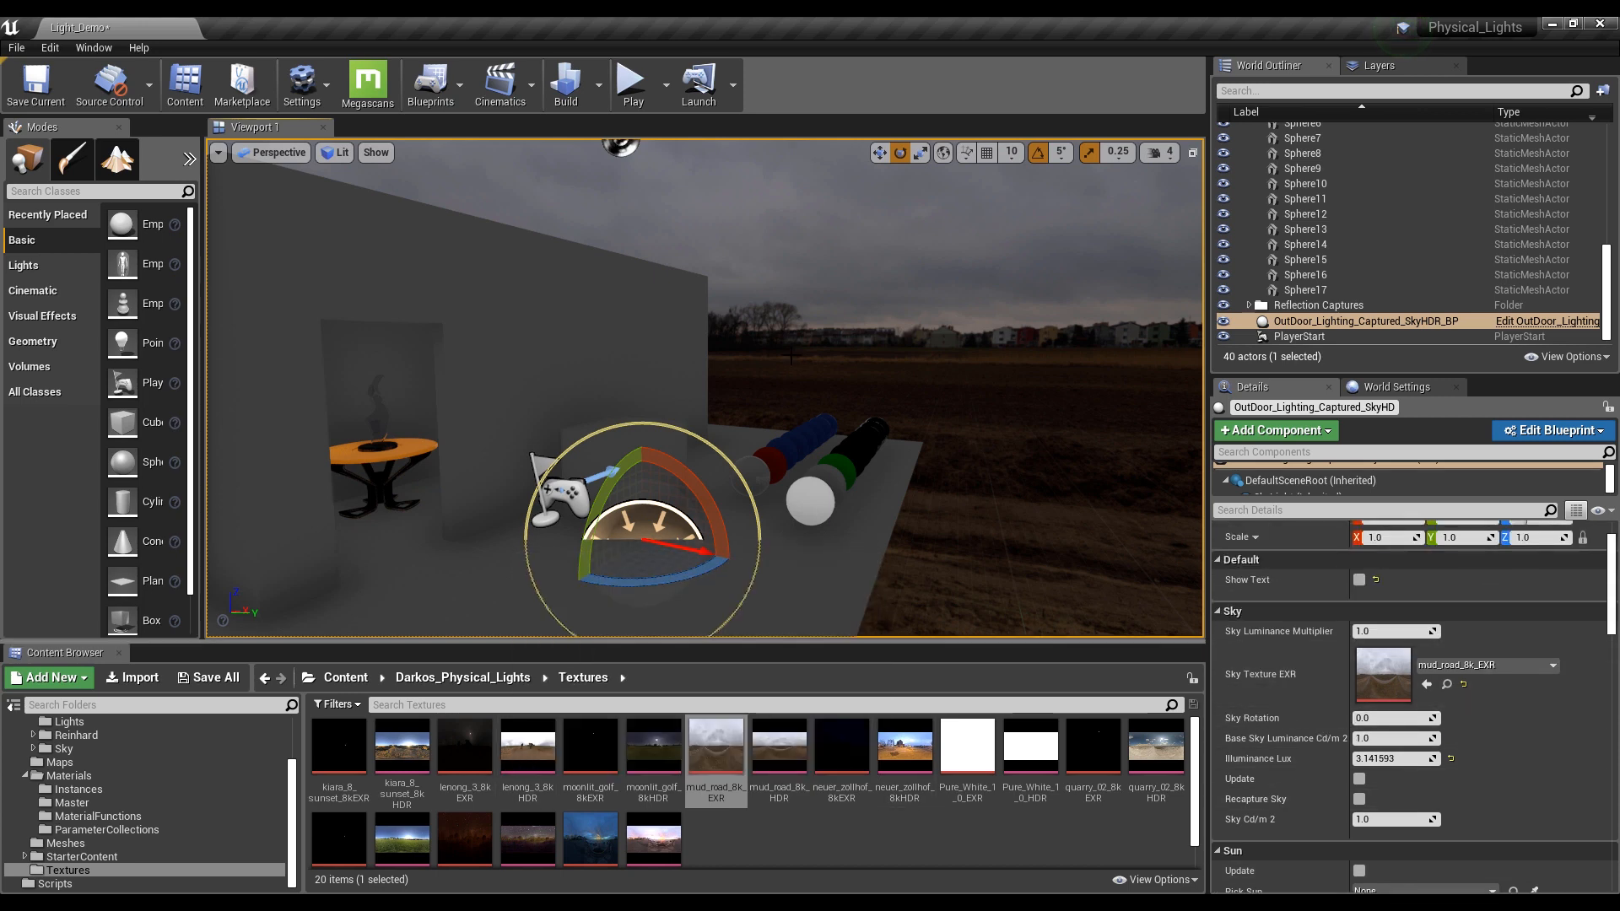
right_drag(791, 417, 756, 243)
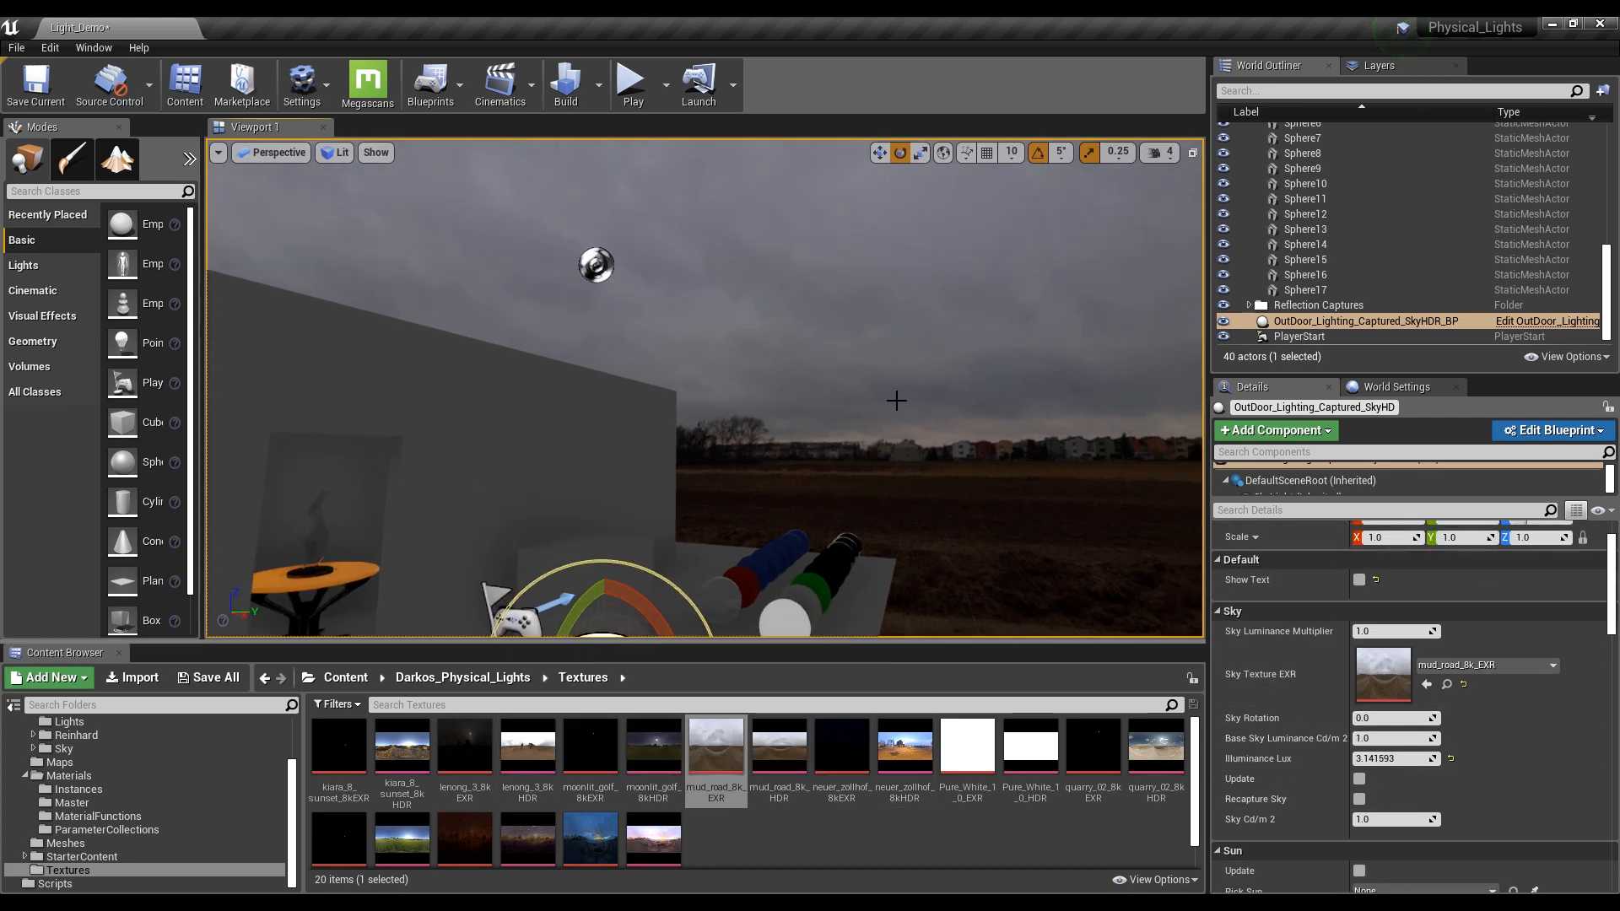
right_drag(856, 400, 831, 451)
key(s)
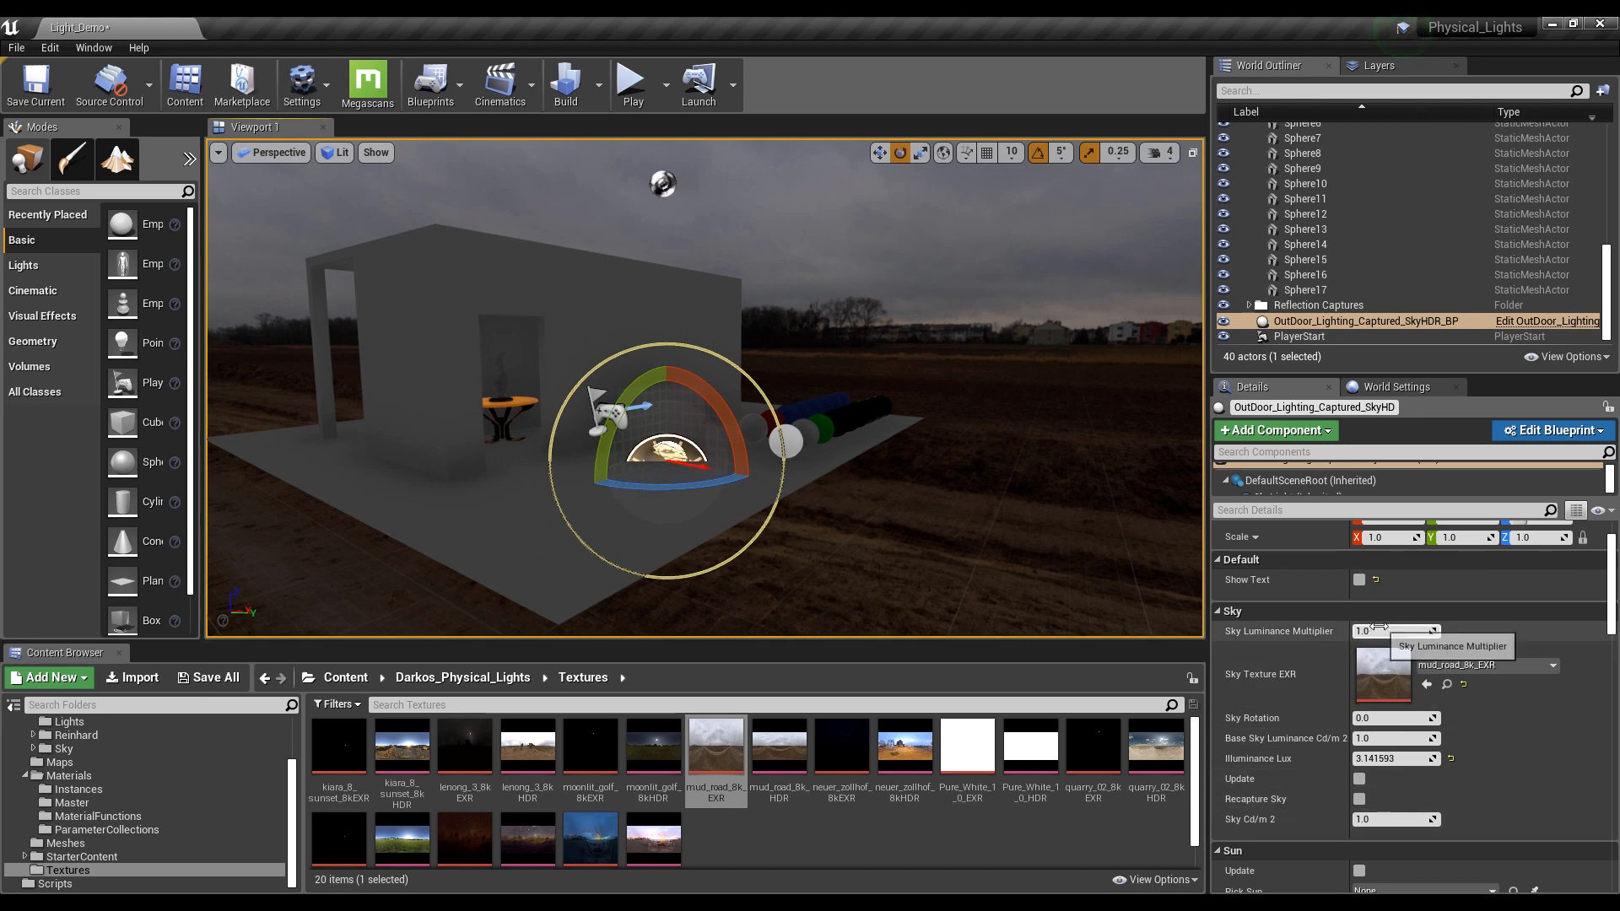
click(1378, 738)
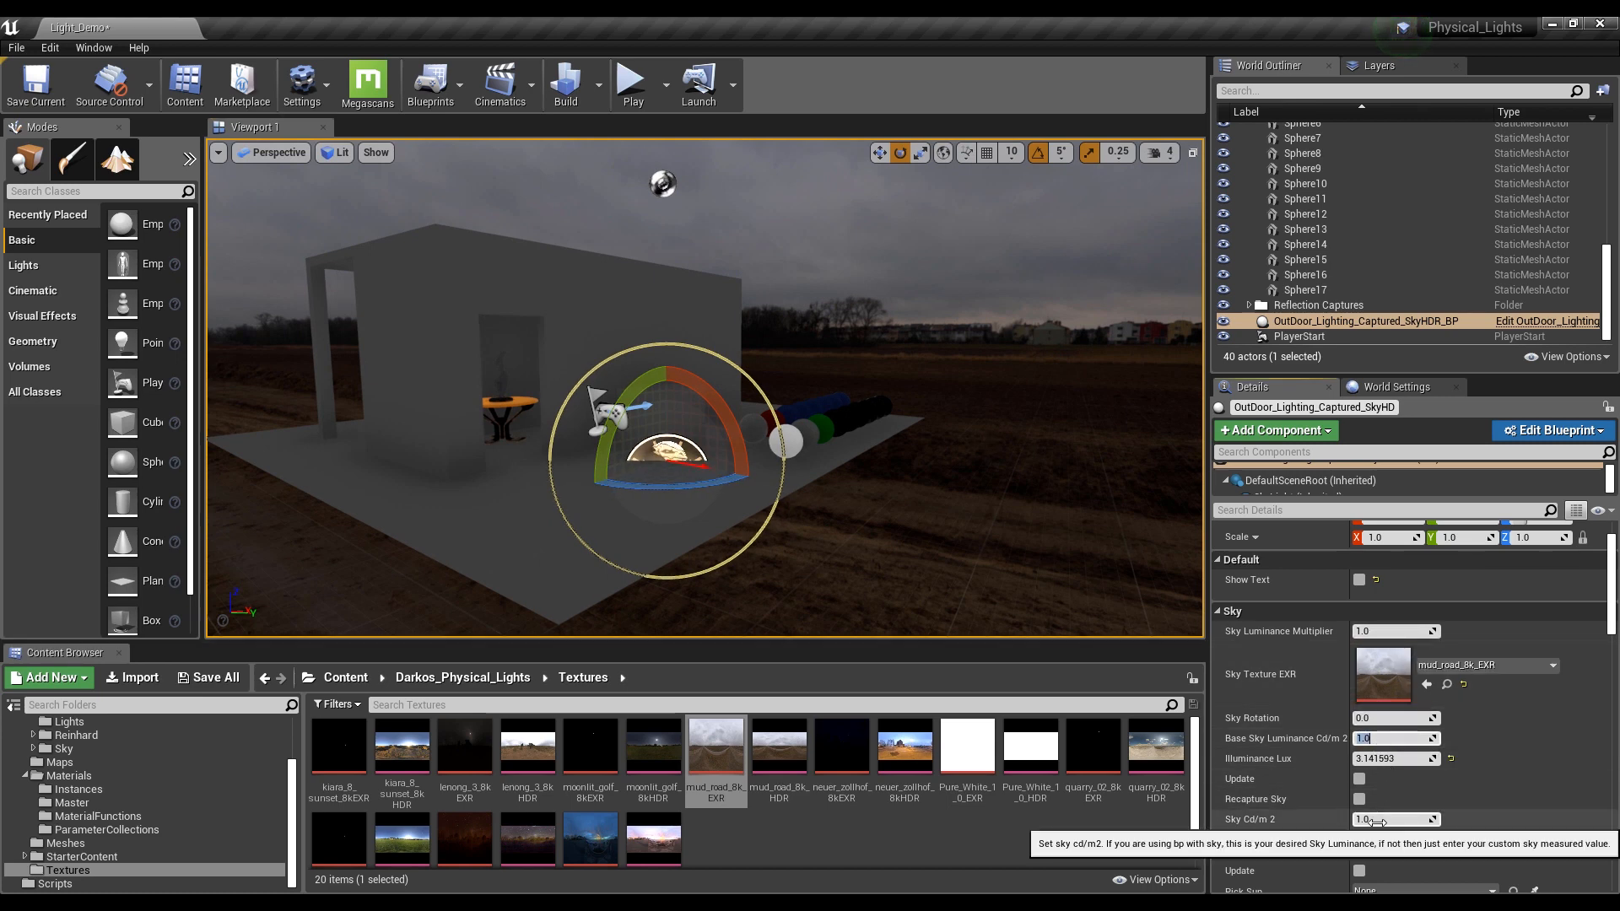
click(1378, 821)
click(1380, 735)
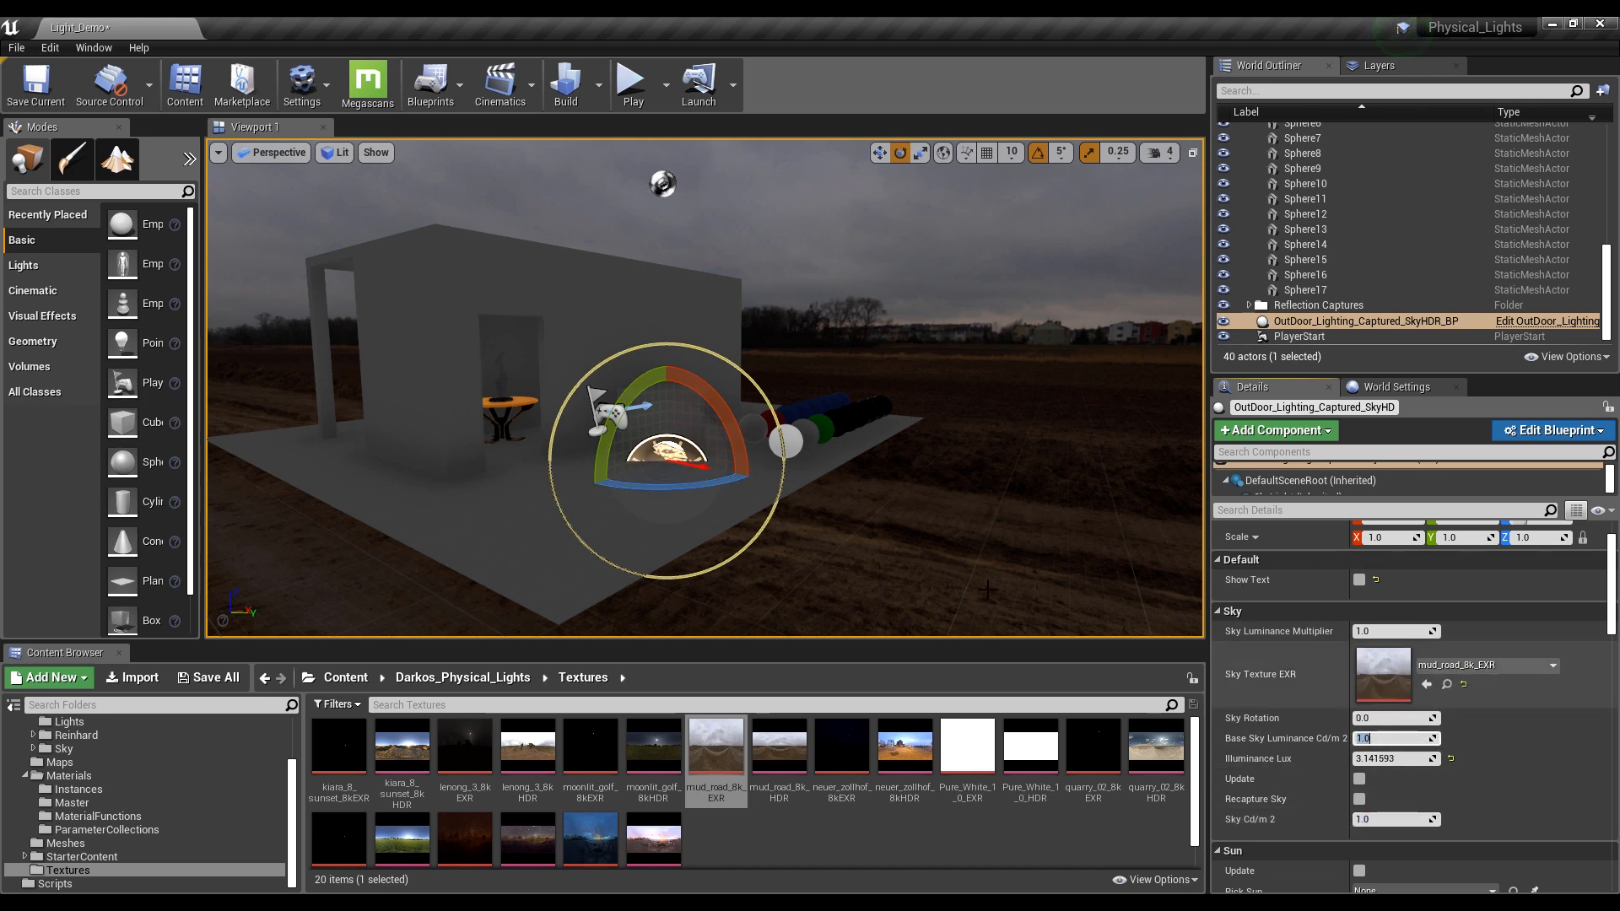
Place LightMeter_BP from the LightMeter blueprints folder in the air above the building
scroll(165, 797, up, 3)
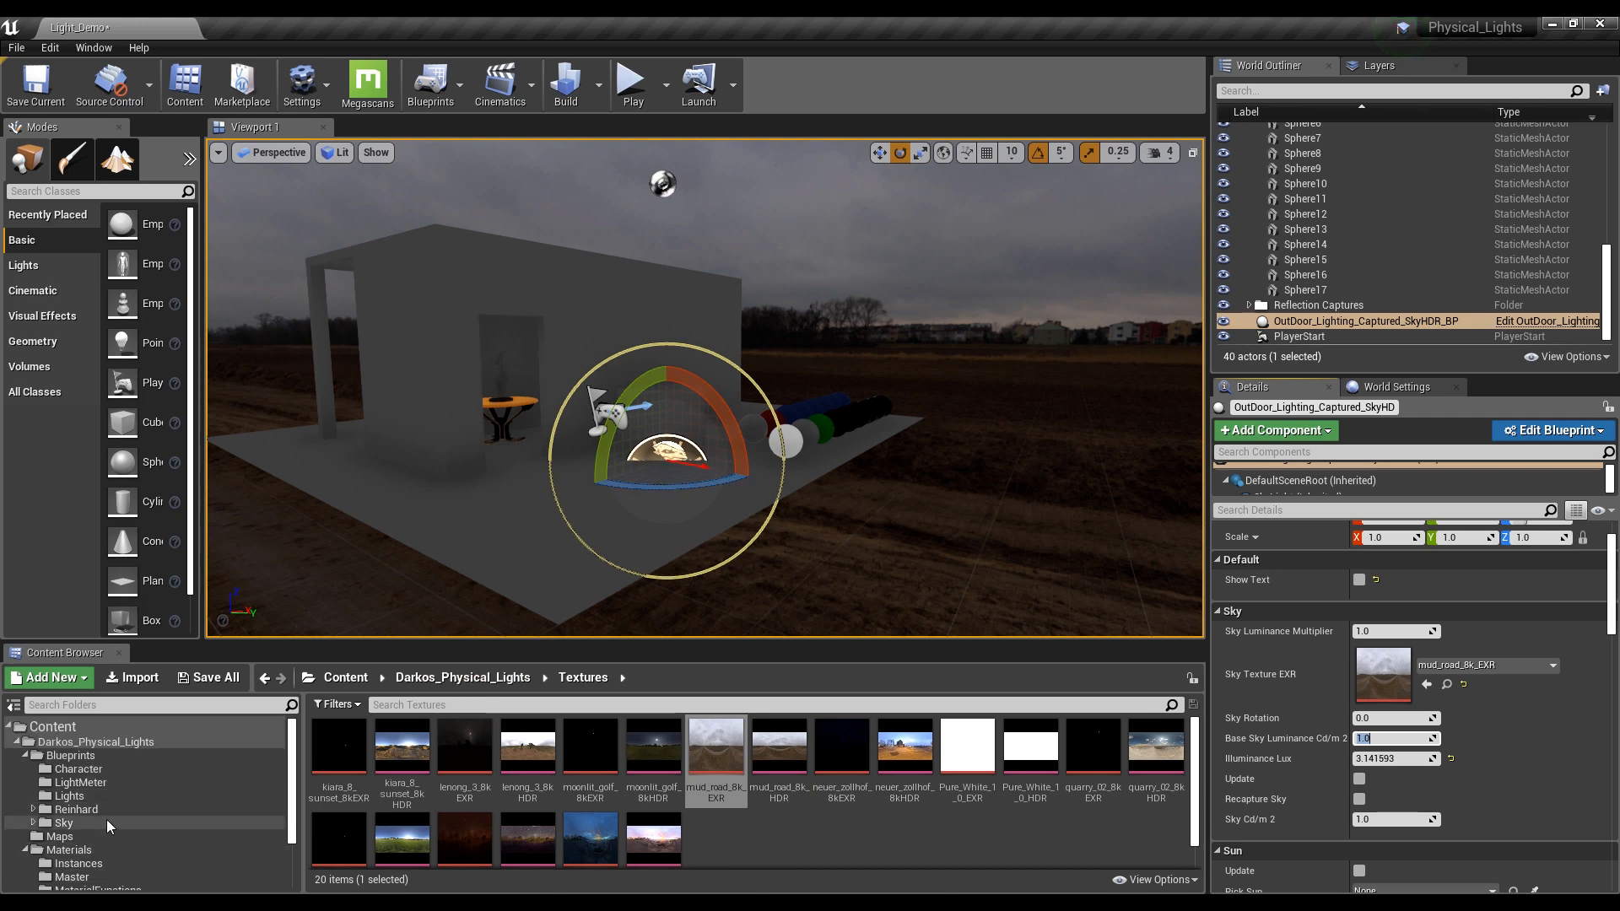
click(81, 782)
drag(338, 746, 558, 145)
right_drag(558, 152, 549, 93)
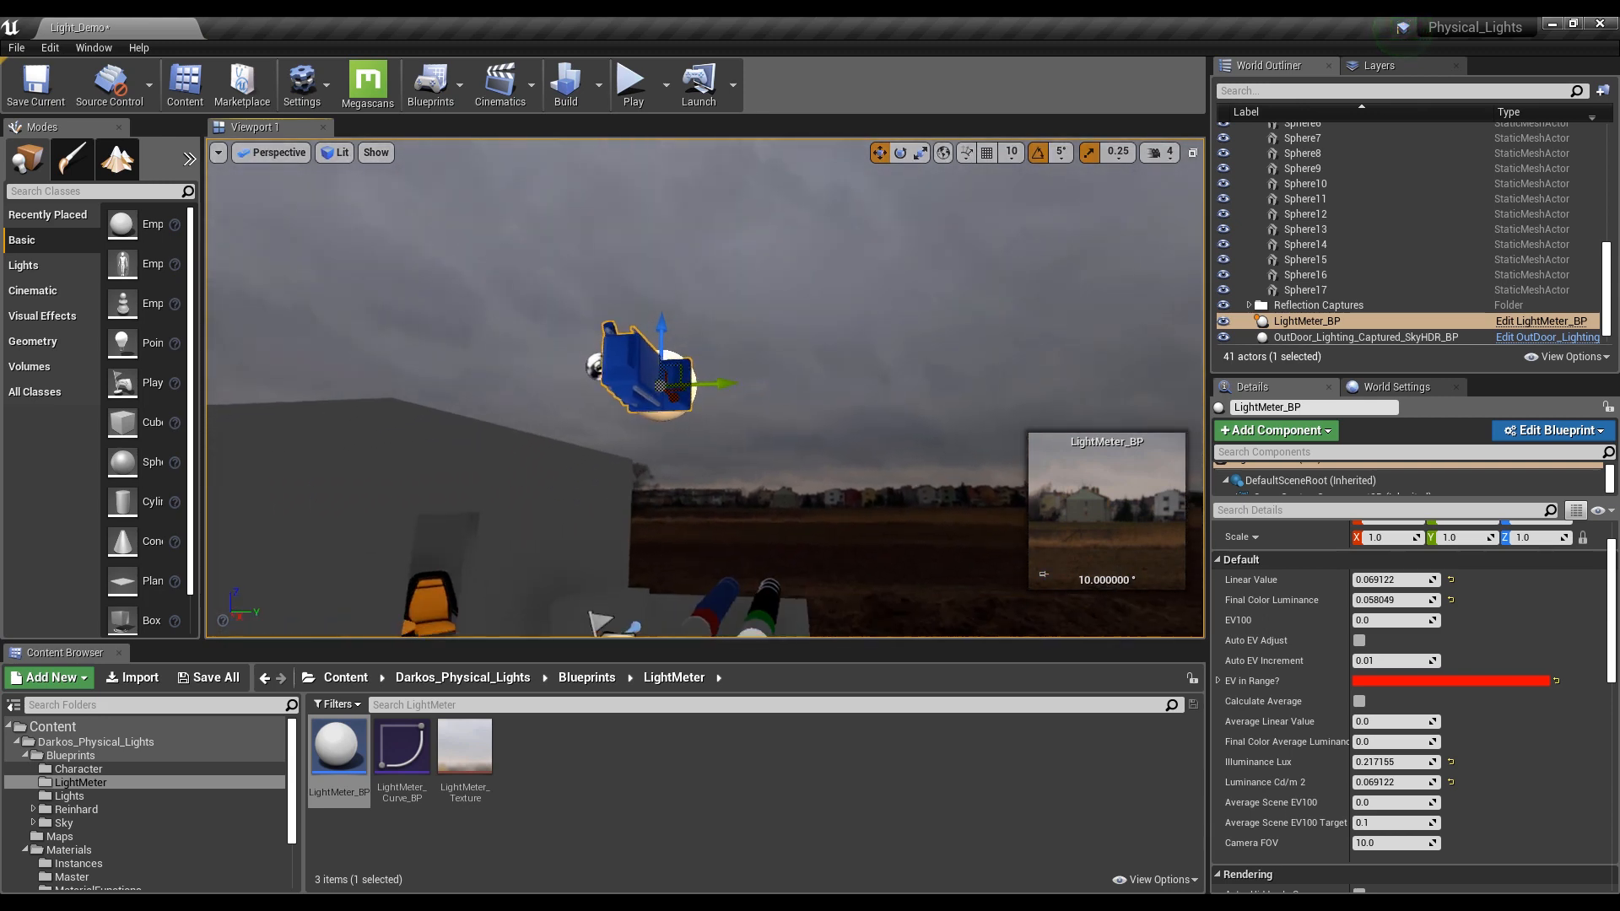
Tilt the light meter upward by about 45 degrees so its camera points at the cloudy sky
mouse_move(641, 428)
right_down()
mouse_move(620, 439)
mouse_move(641, 428)
right_up()
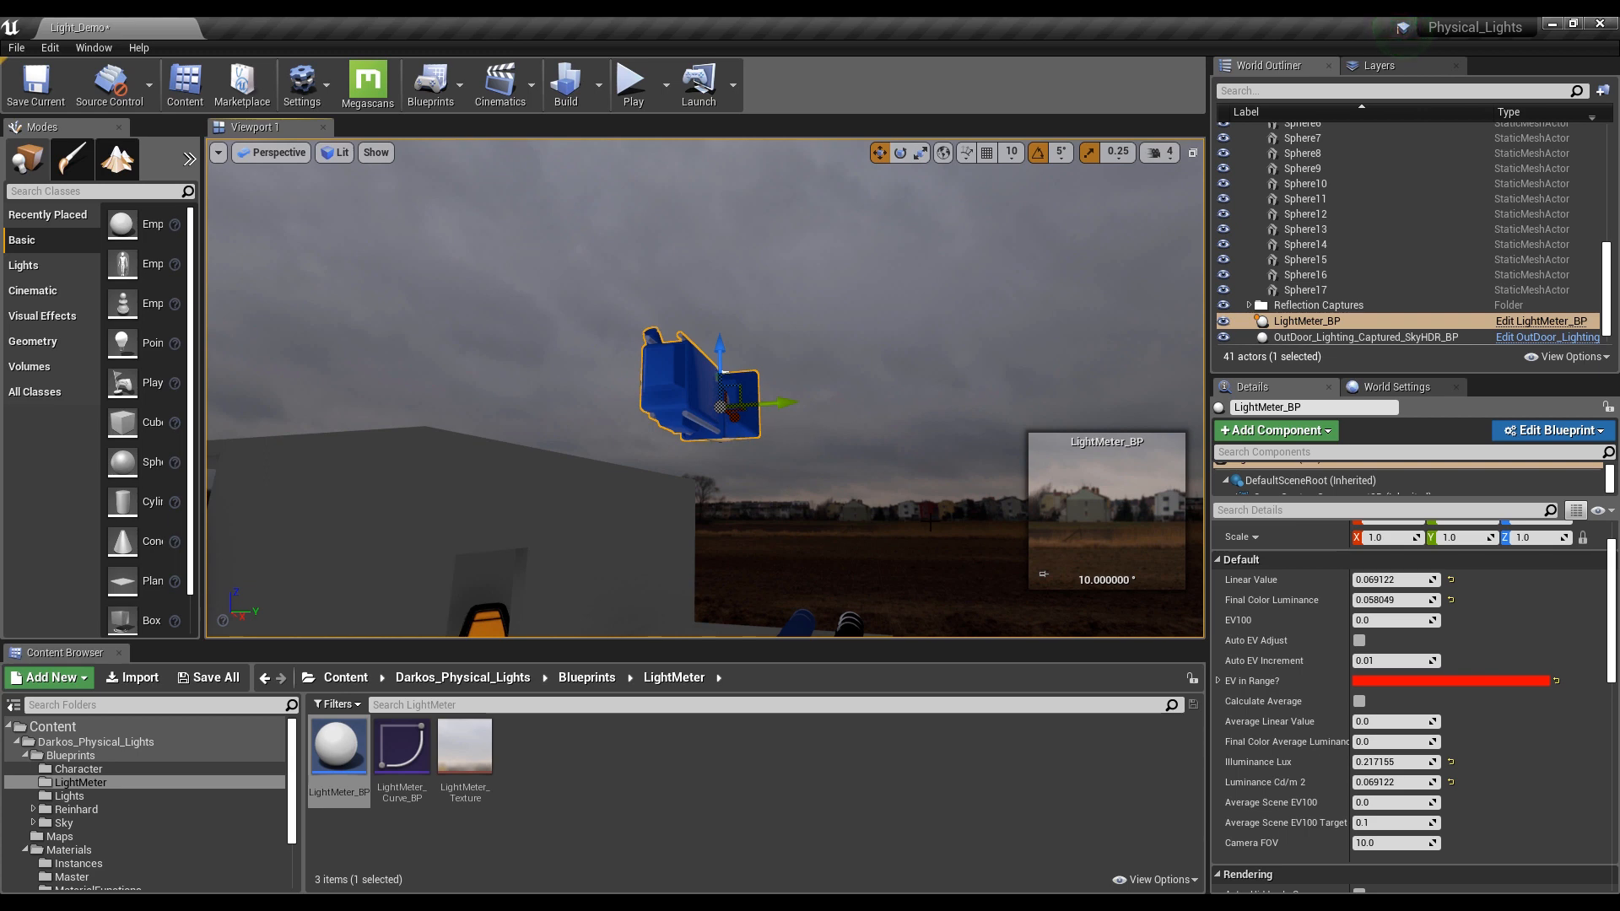
right_drag(876, 494, 844, 430)
key(e)
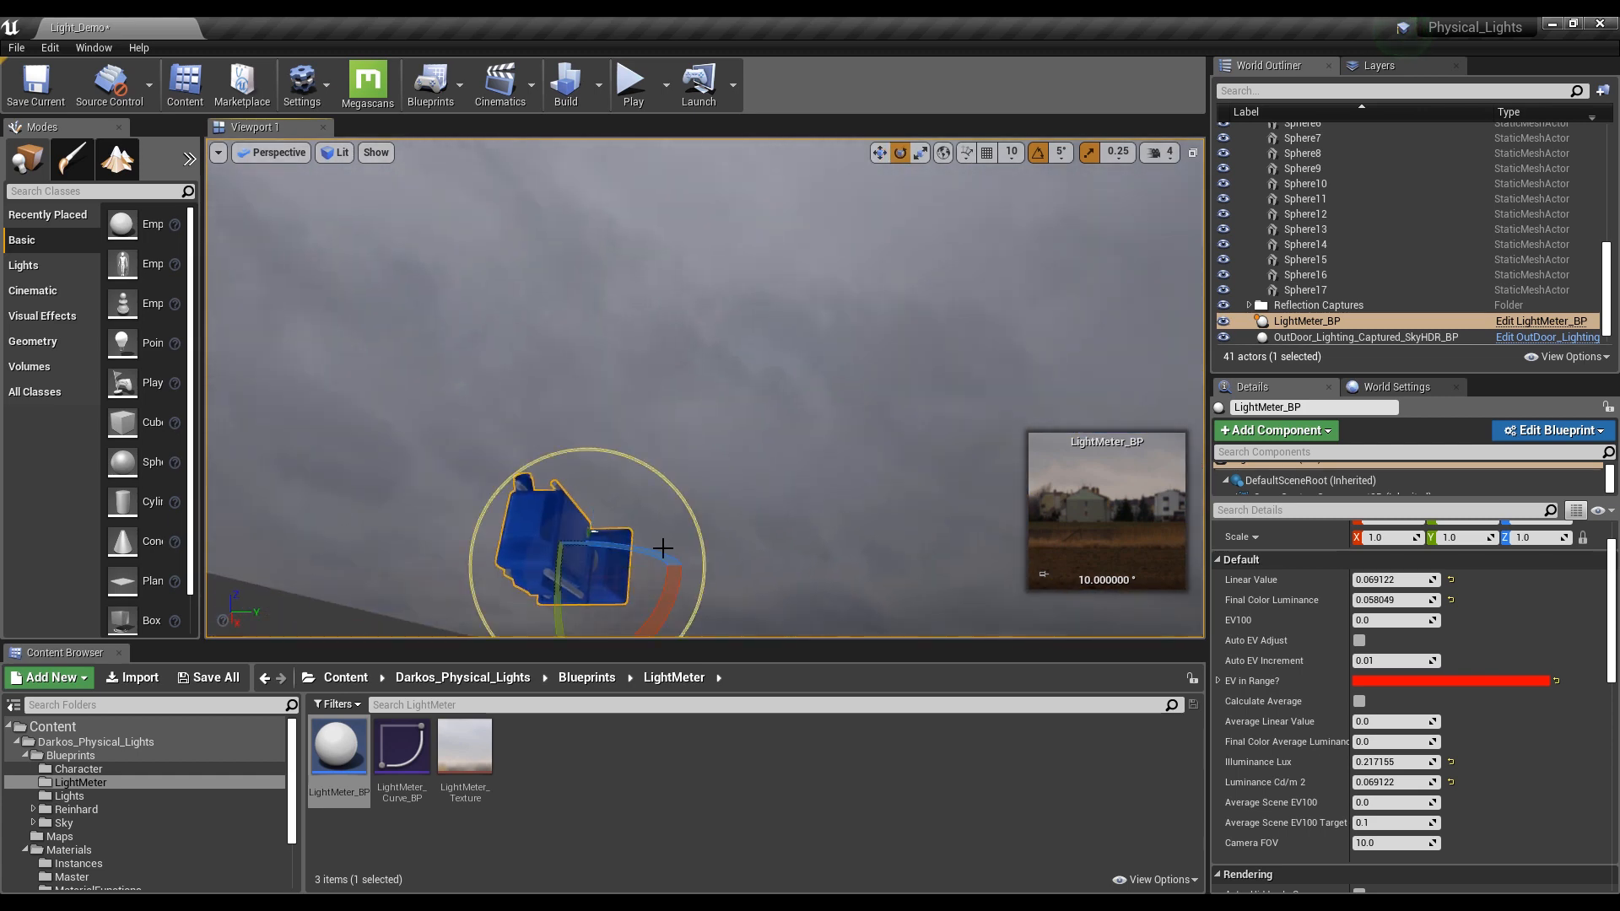
drag(550, 578, 742, 447)
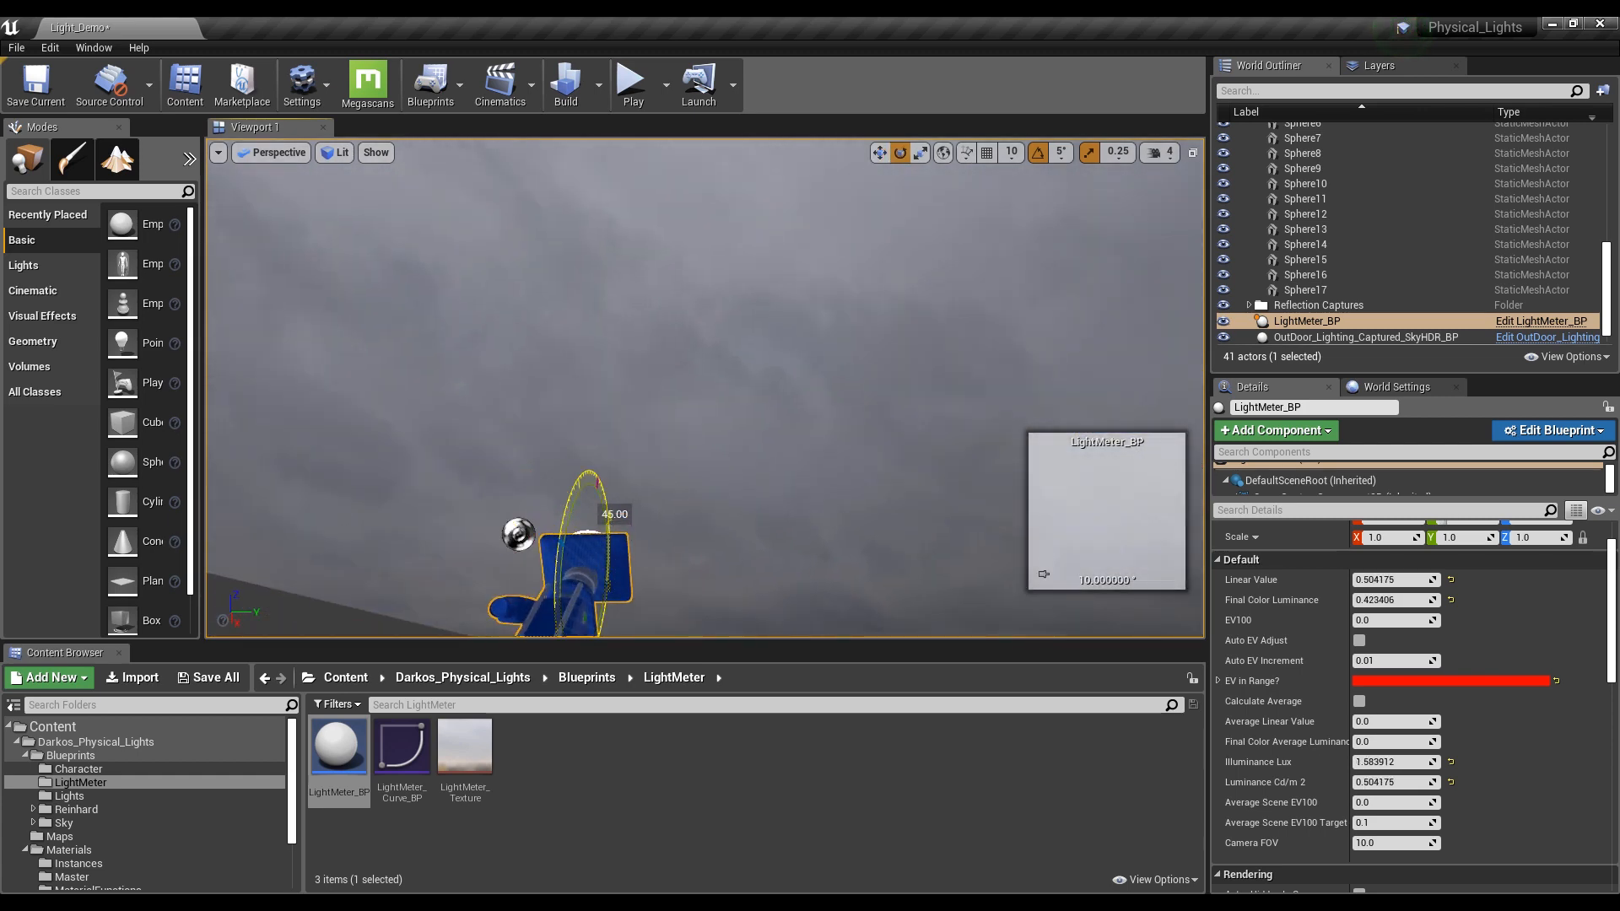
mouse_move(947, 324)
right_down()
mouse_move(939, 409)
mouse_move(951, 301)
right_up()
key(w)
key(s)
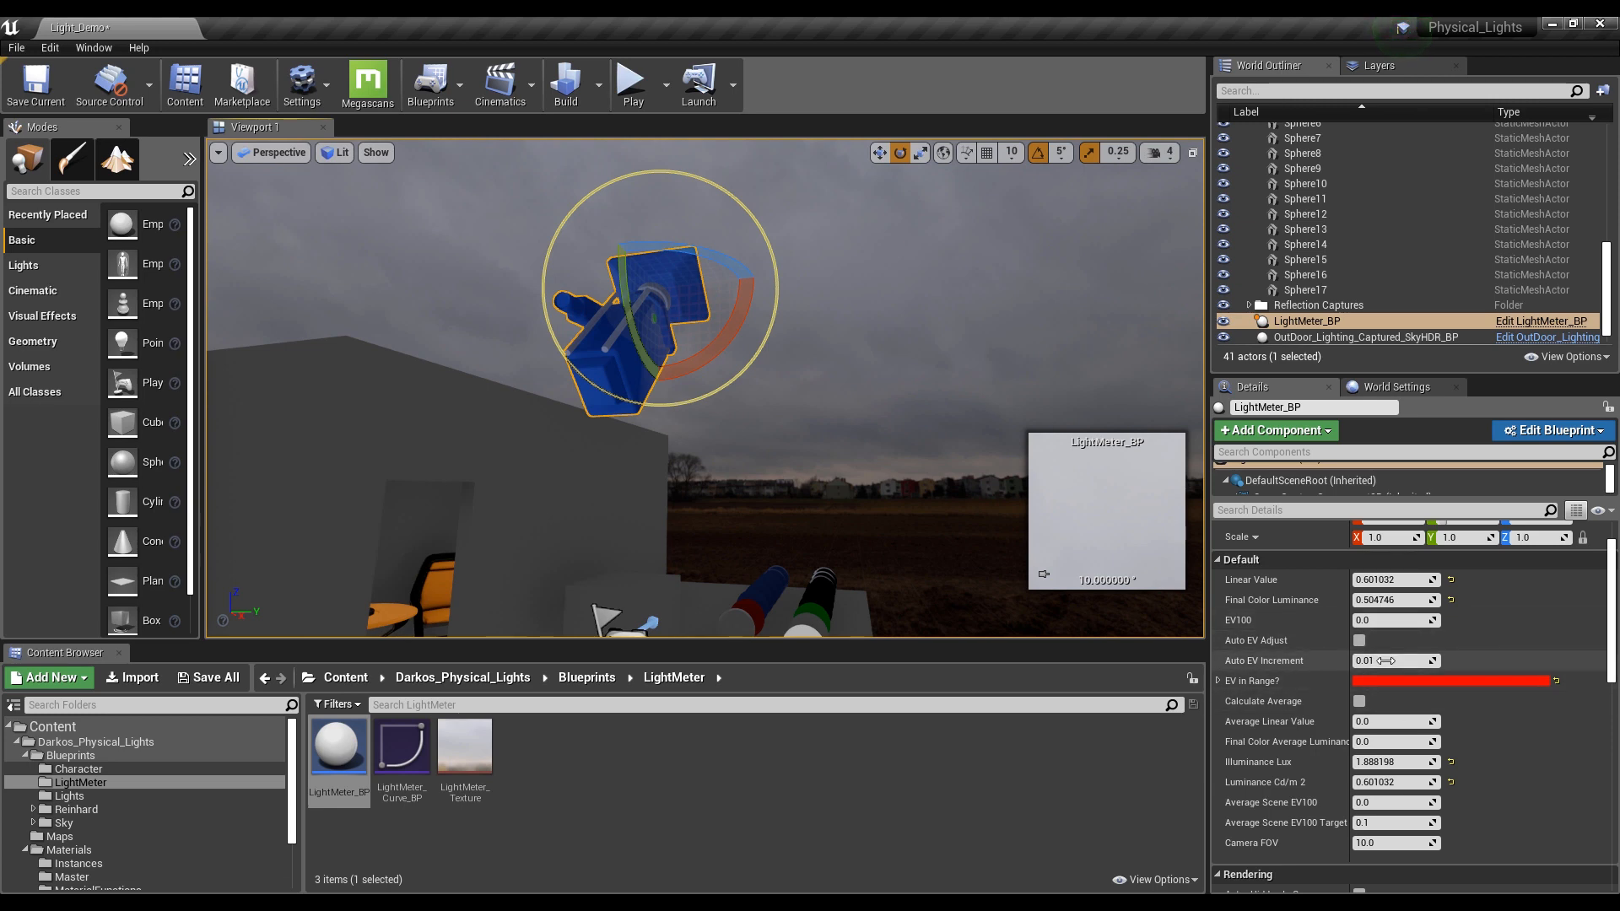
Set the light meter's Auto EV Increment to 1 and run Auto EV Adjust
click(1385, 662)
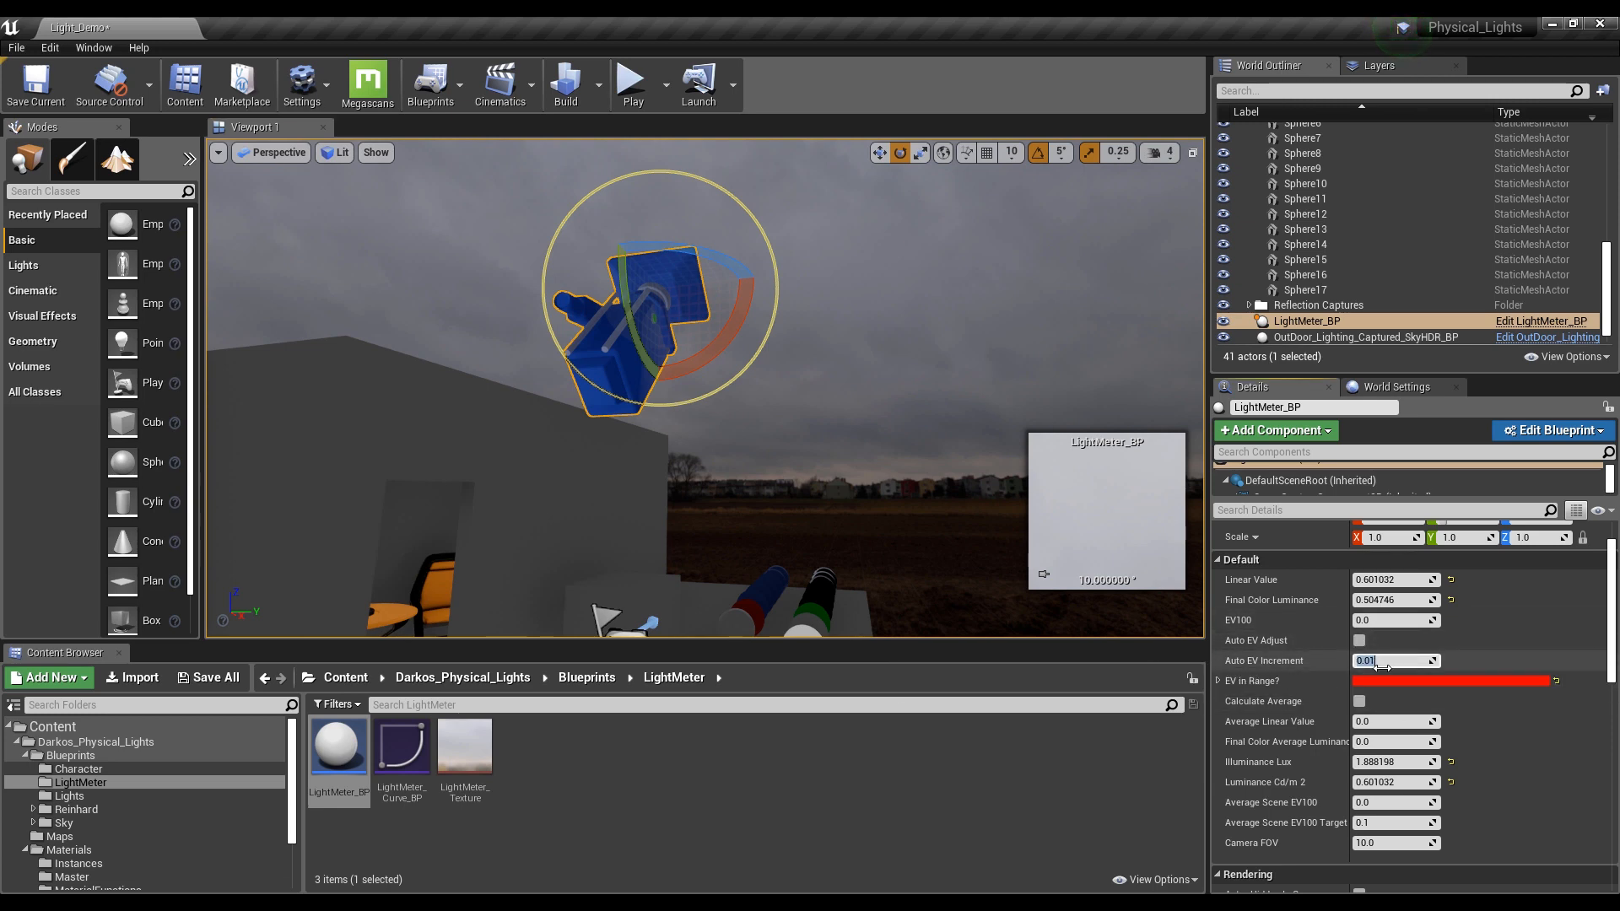
text(1)
key(Return)
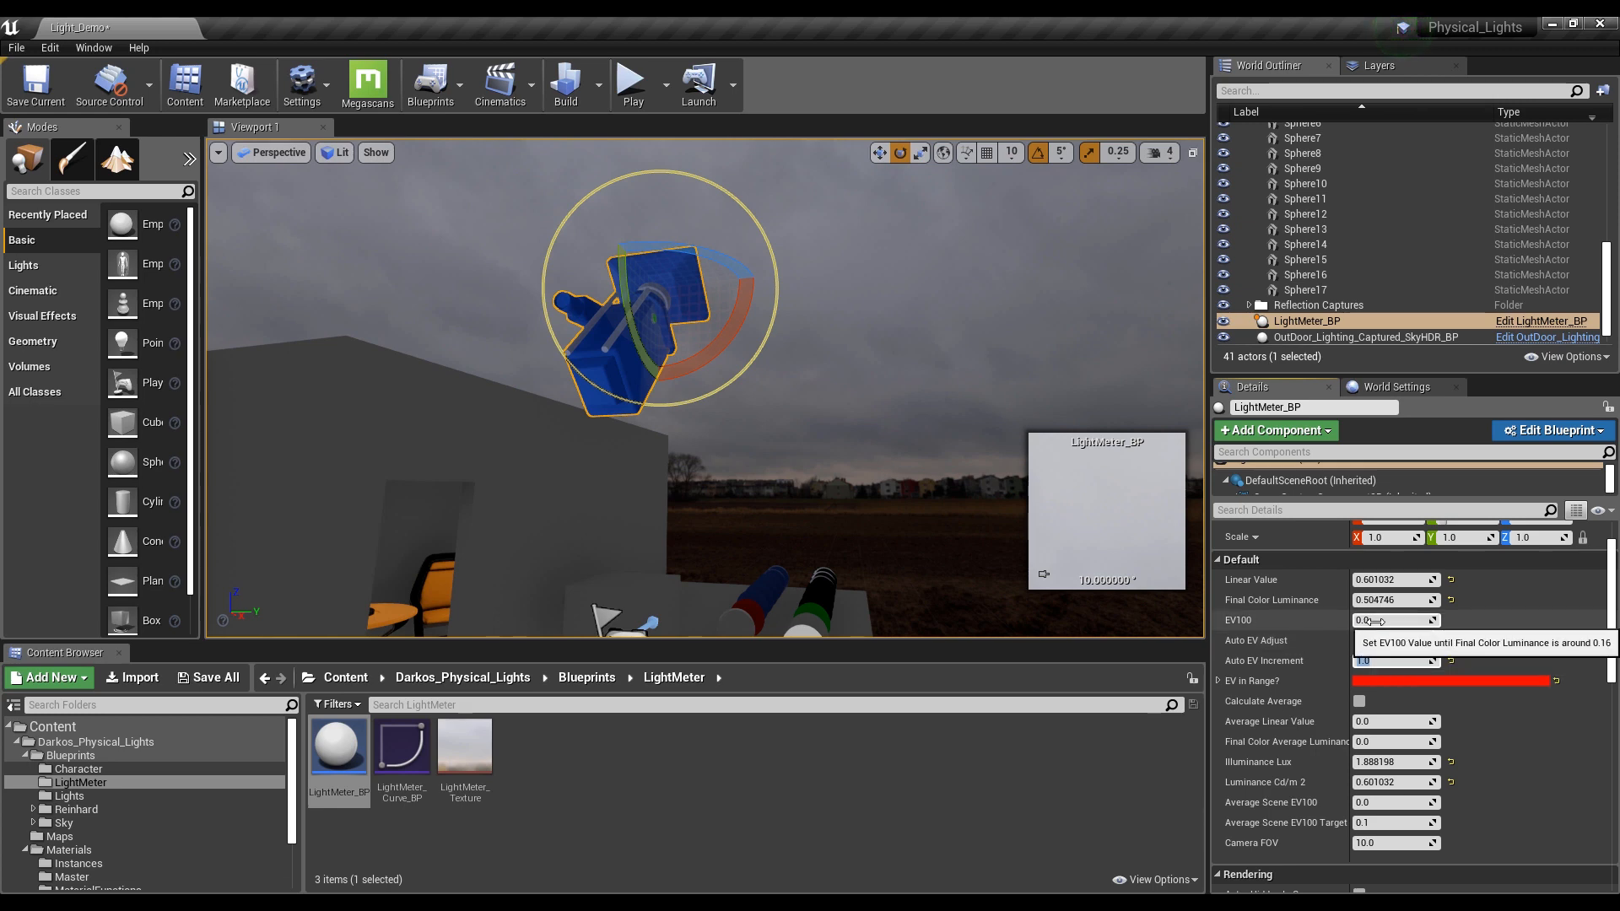
right_drag(798, 416, 848, 441)
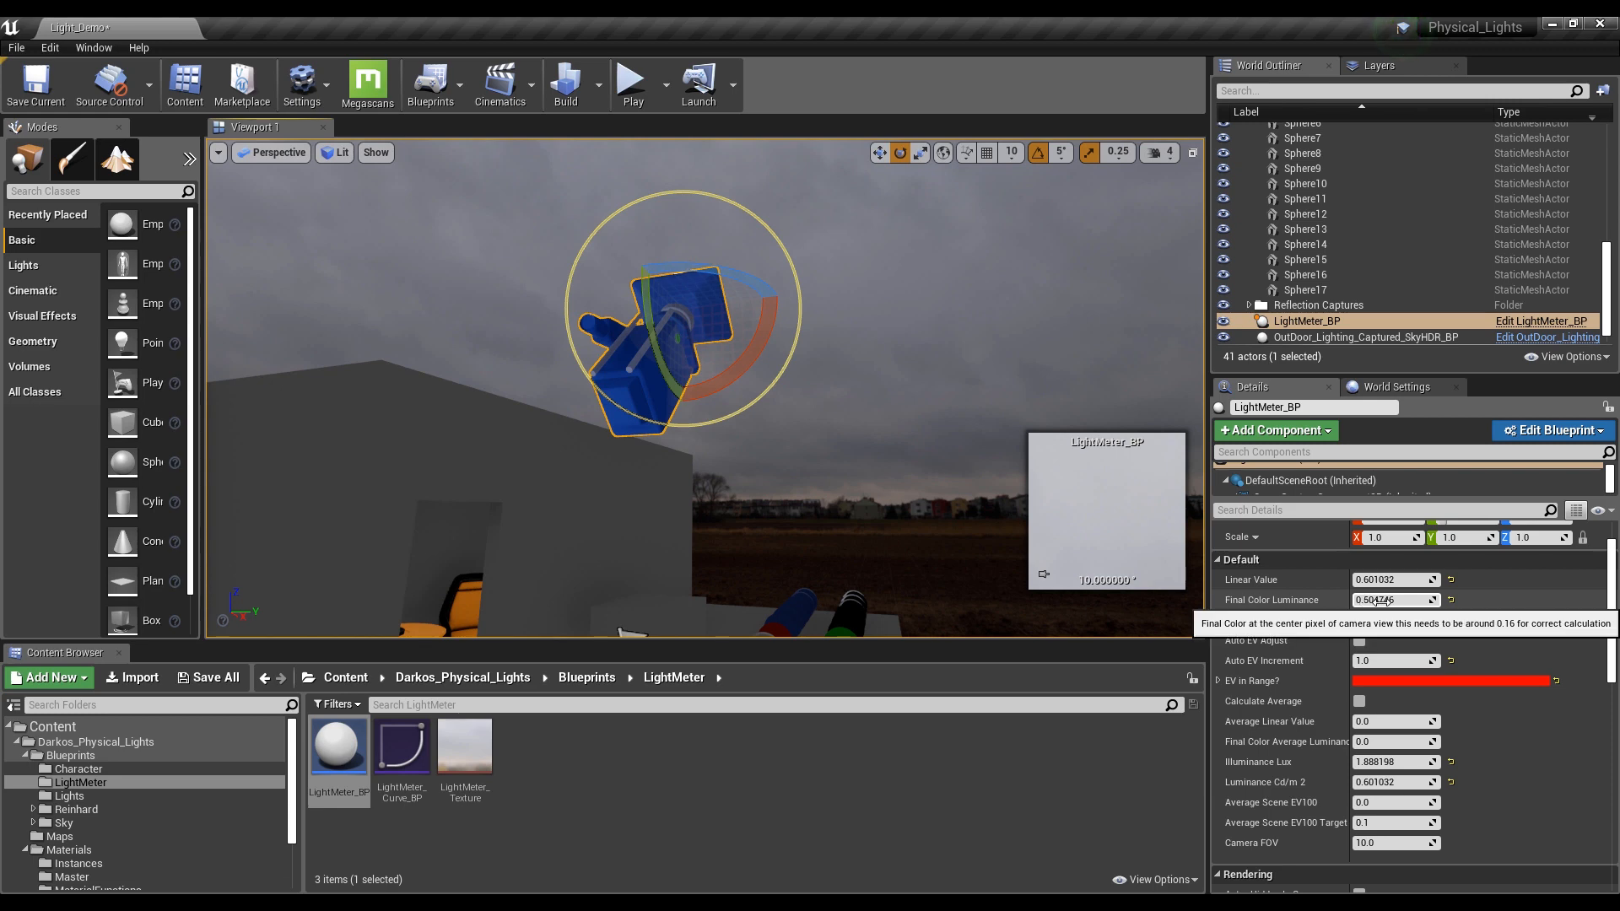
click(1380, 660)
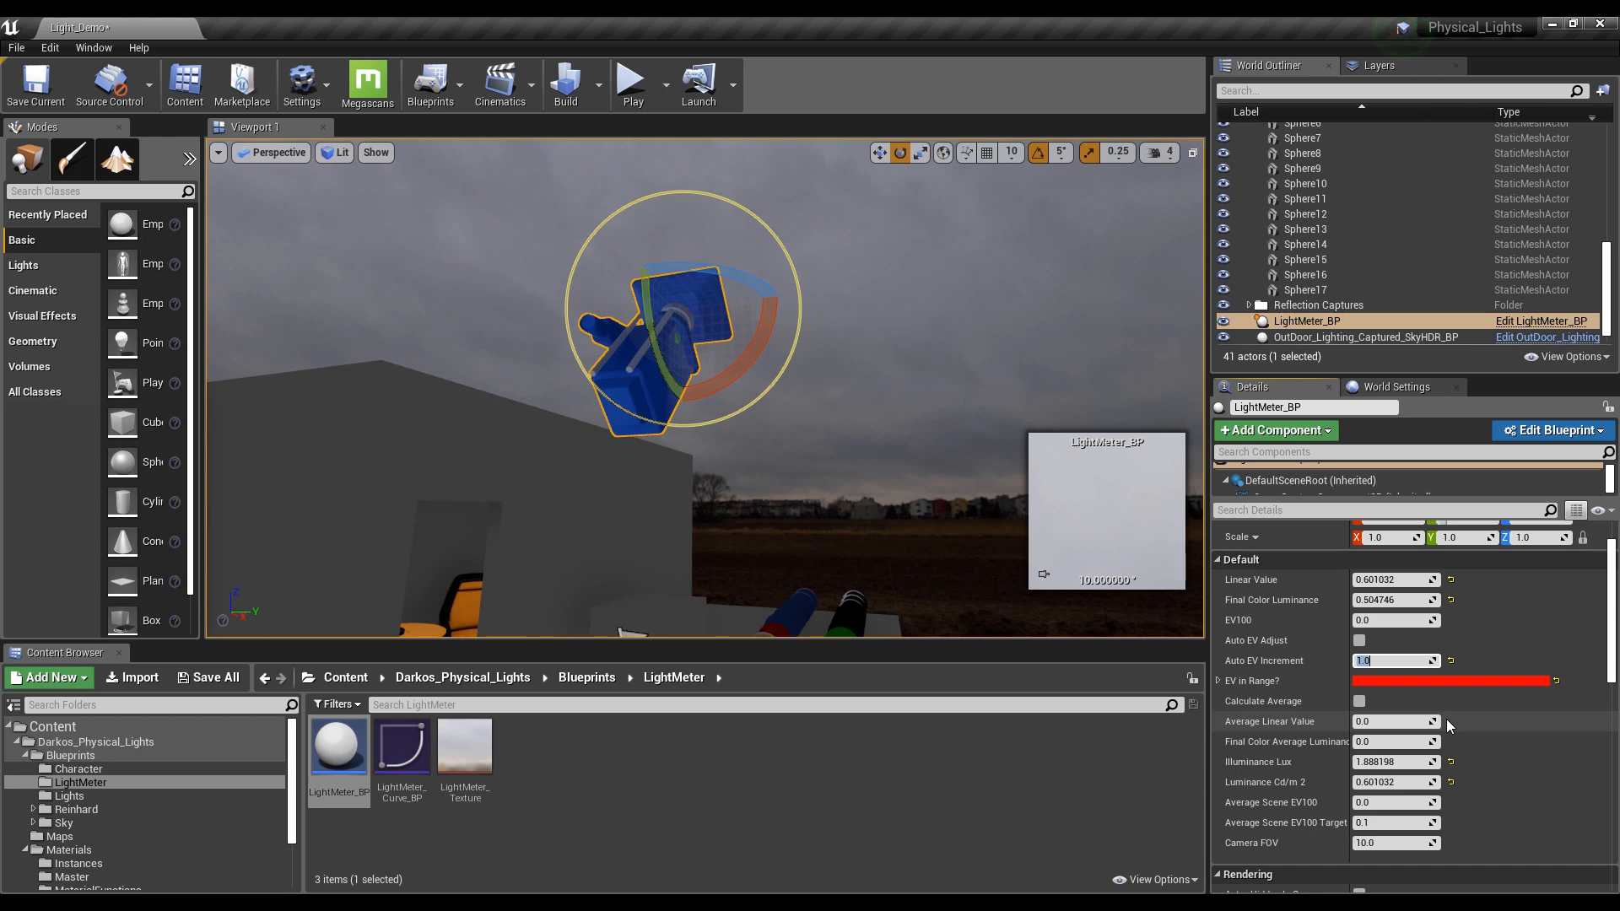
click(1359, 643)
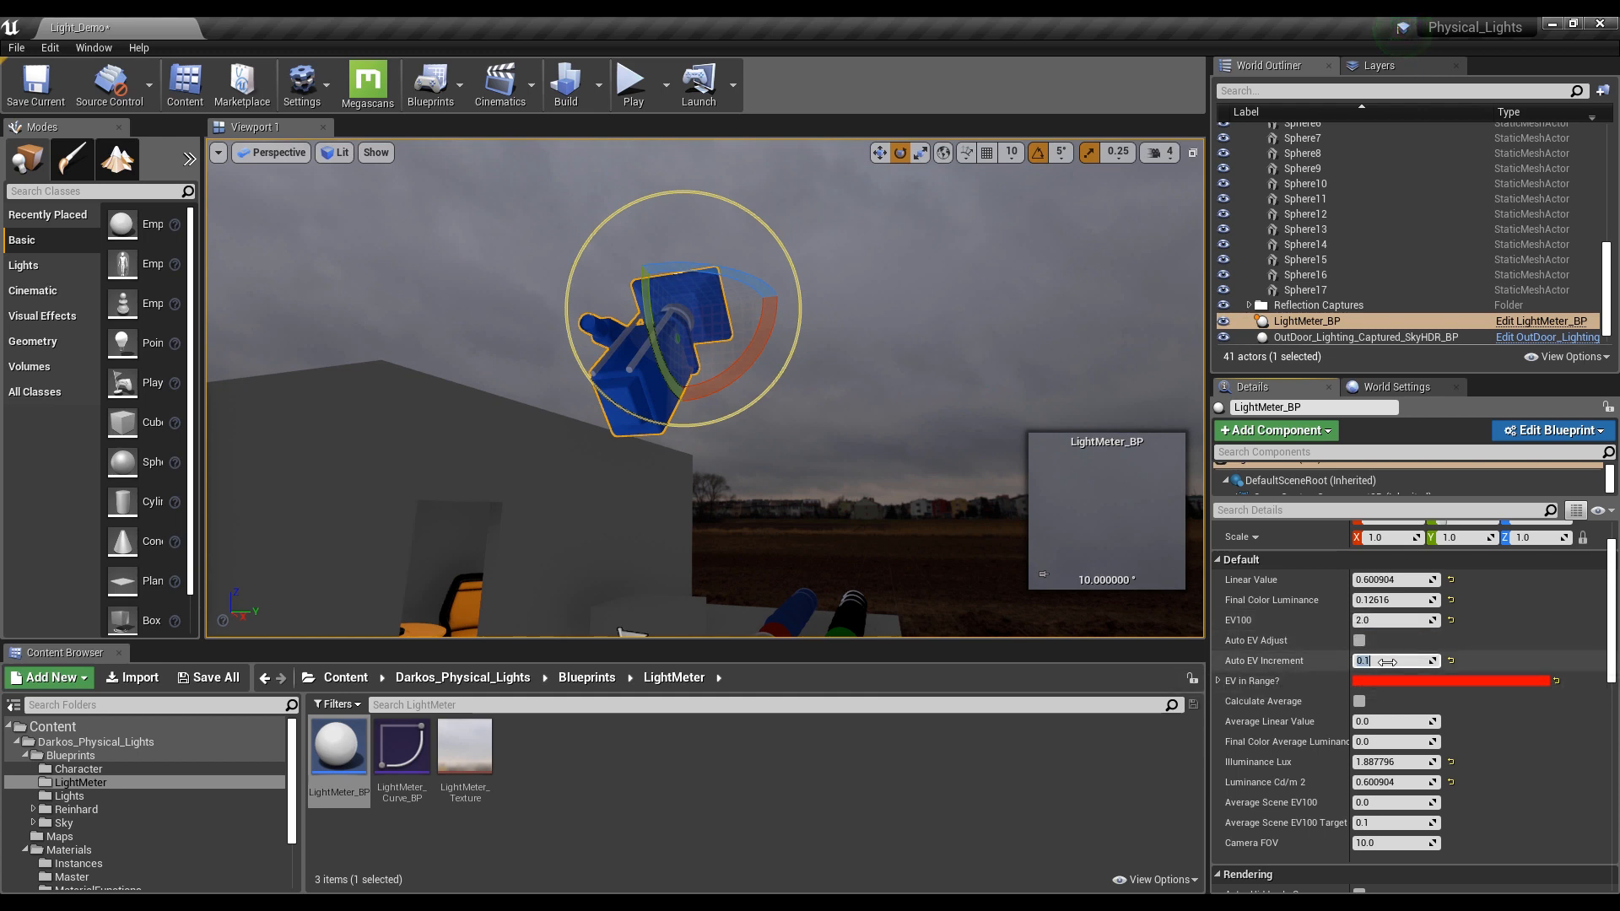
Refine the light meter's exposure with Auto EV Adjust at an increment of 0.1, and calculate the average luminance
click(1359, 641)
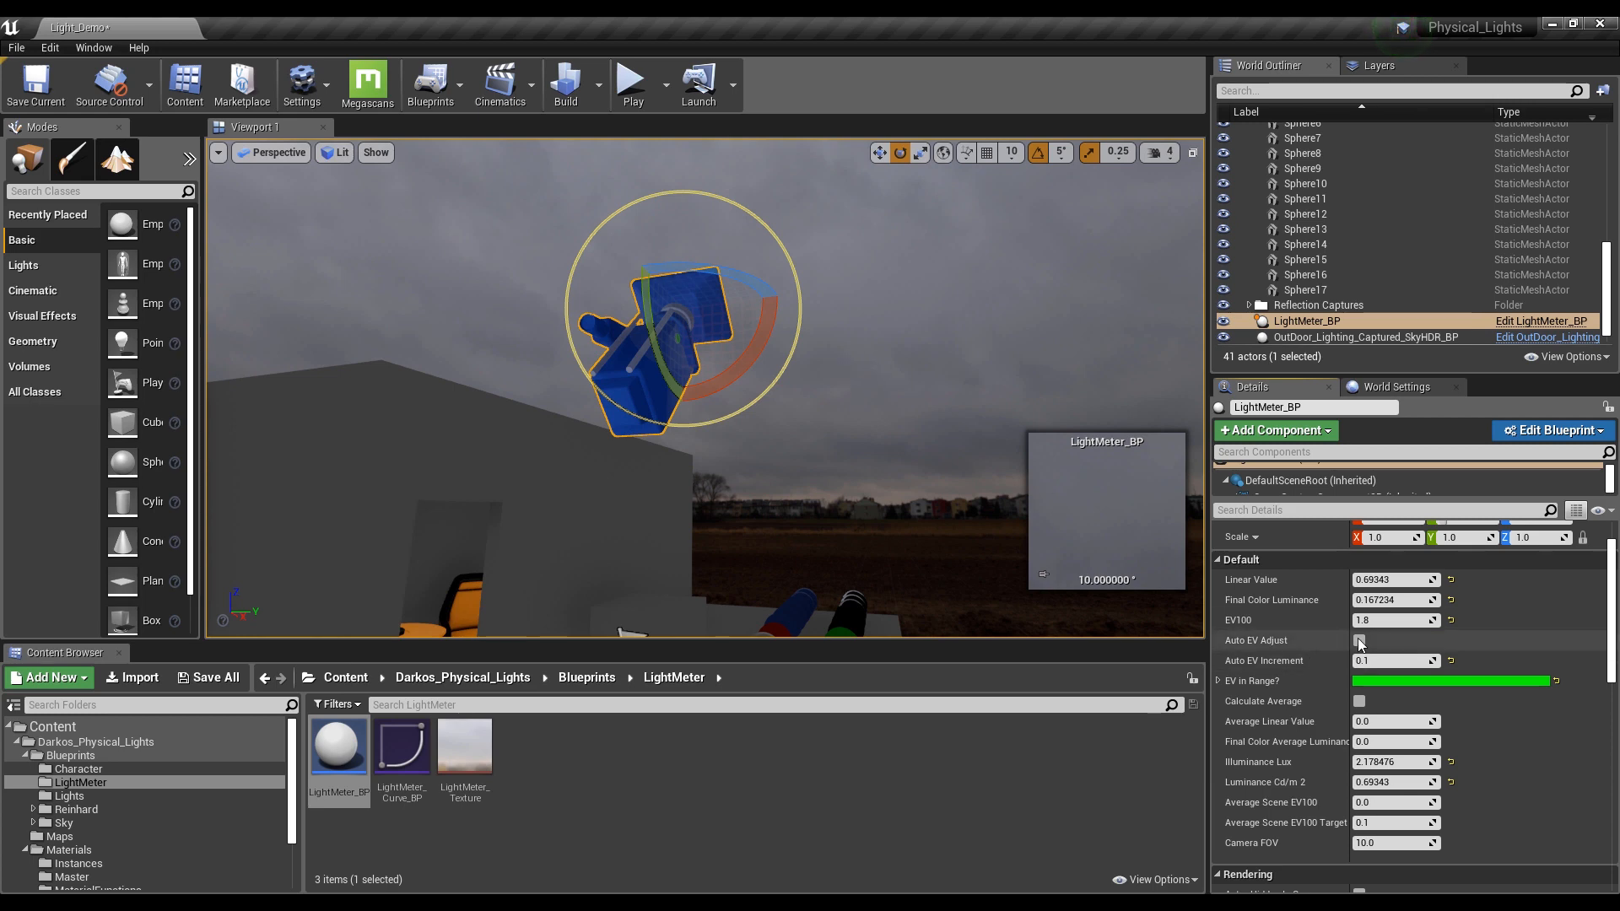
click(1360, 701)
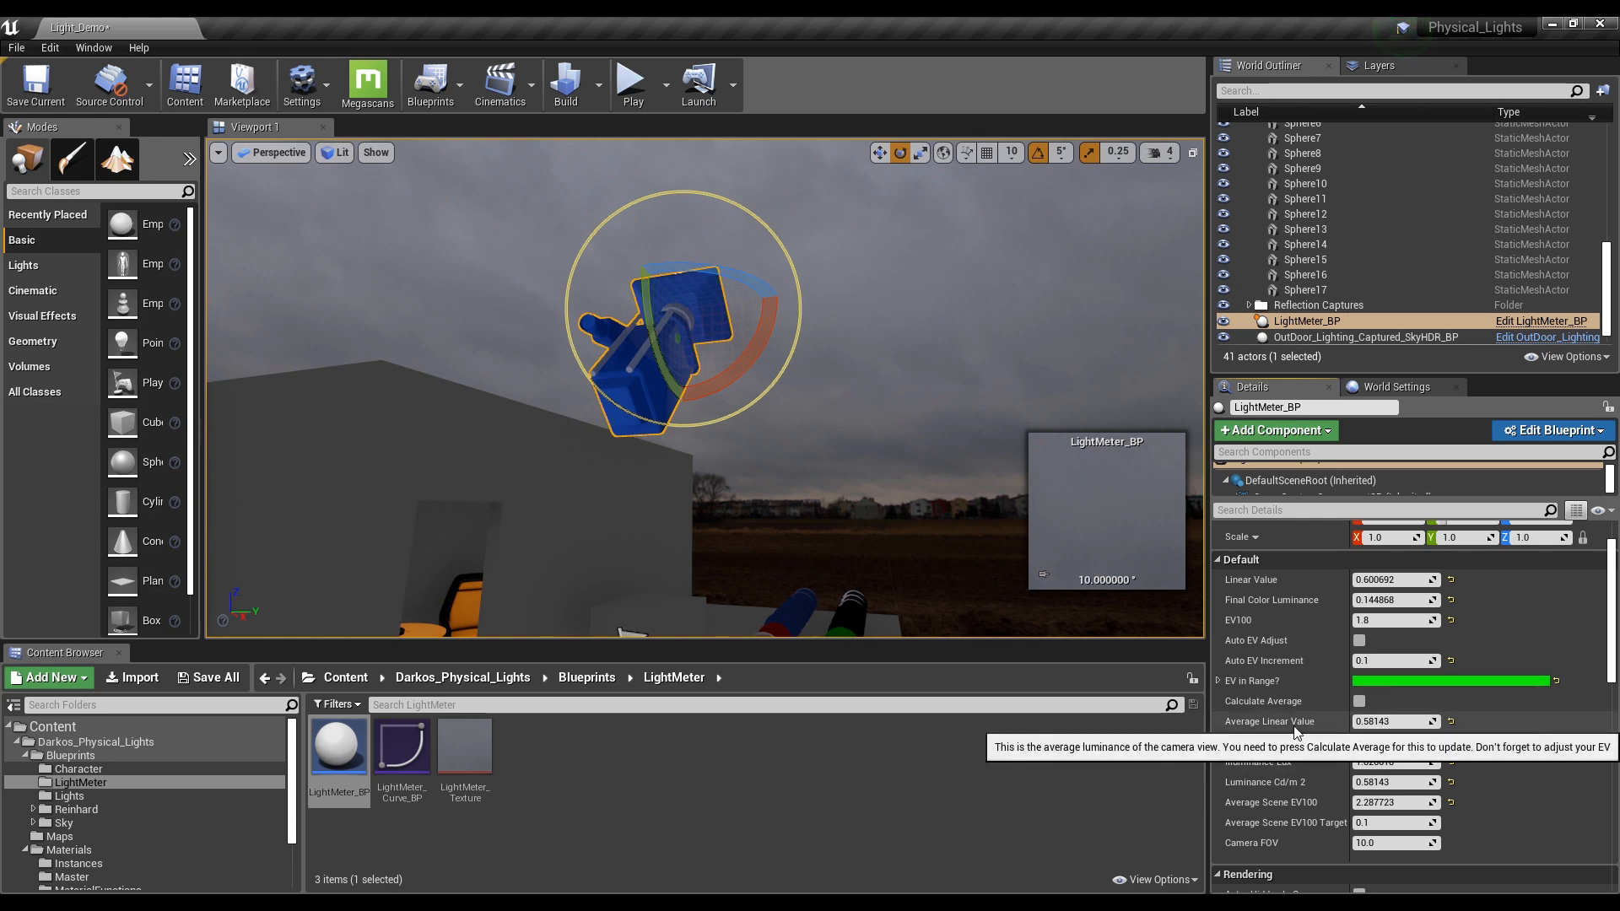
Copy the light meter's Average Linear Value, 0.58143, into the sky blueprint's Base Sky Luminance Cd/m 2
click(1404, 722)
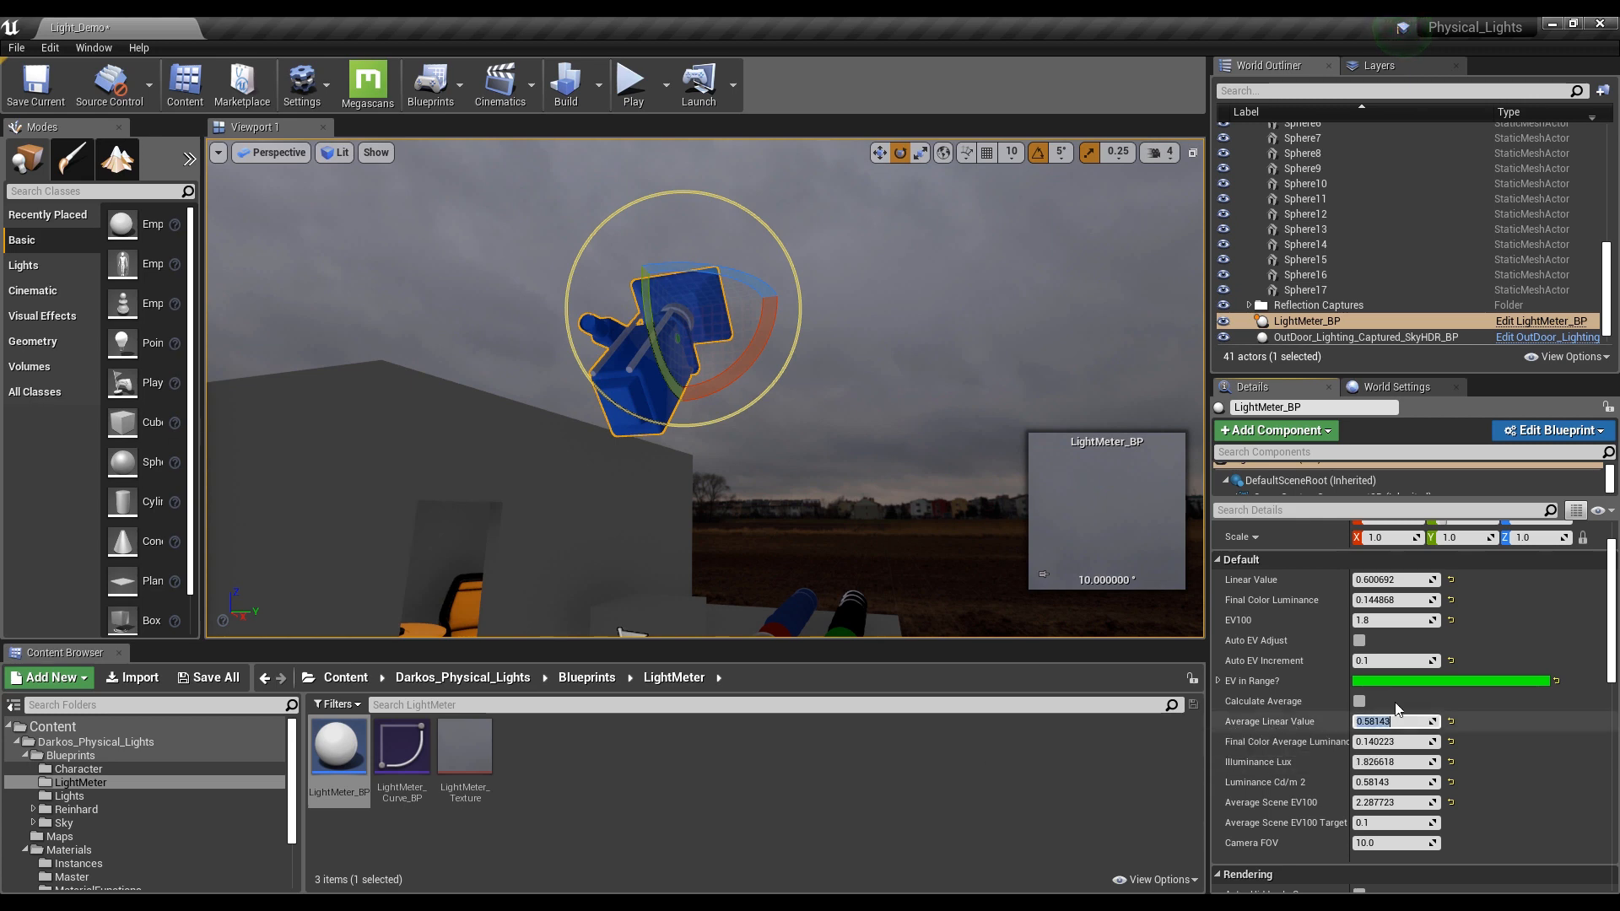
click(1316, 337)
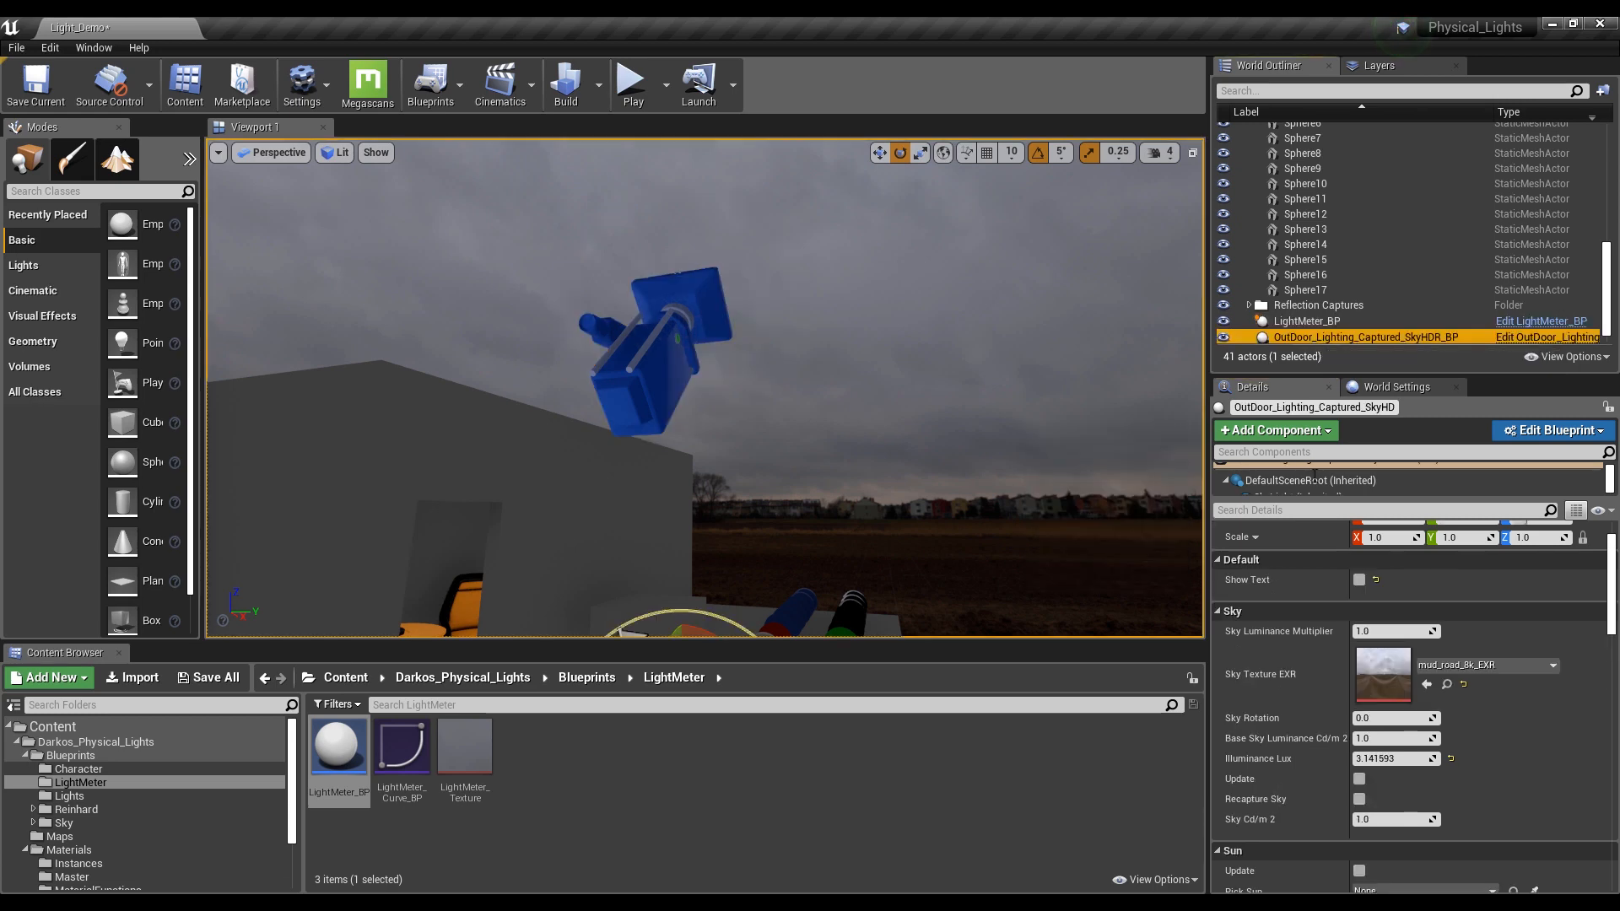
scroll(1299, 591, down, 2)
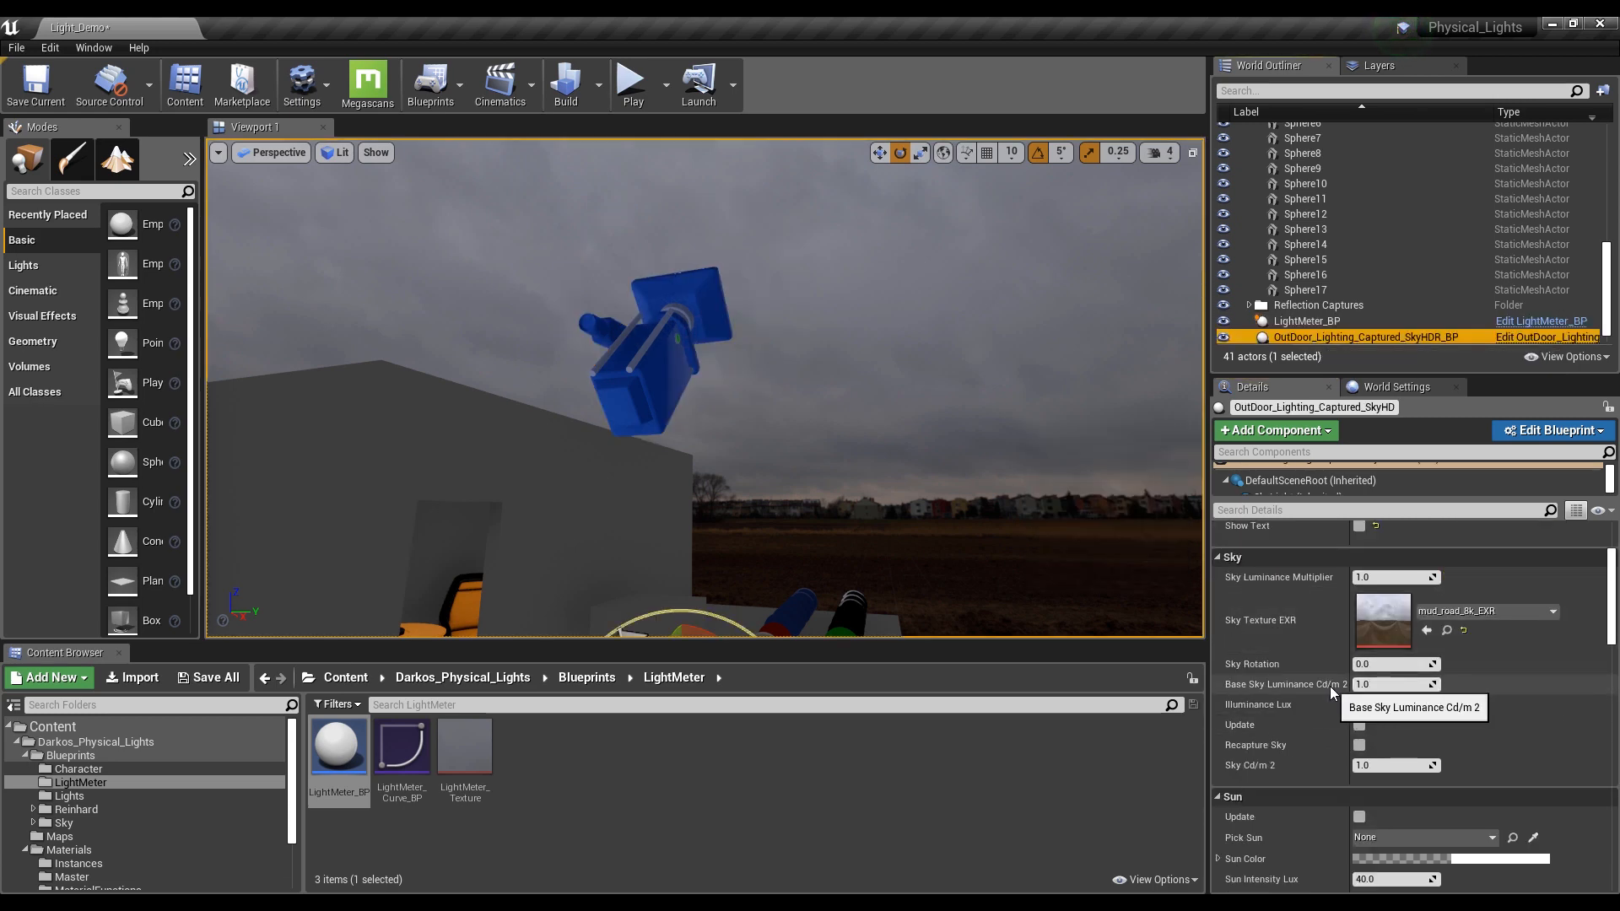
click(1384, 684)
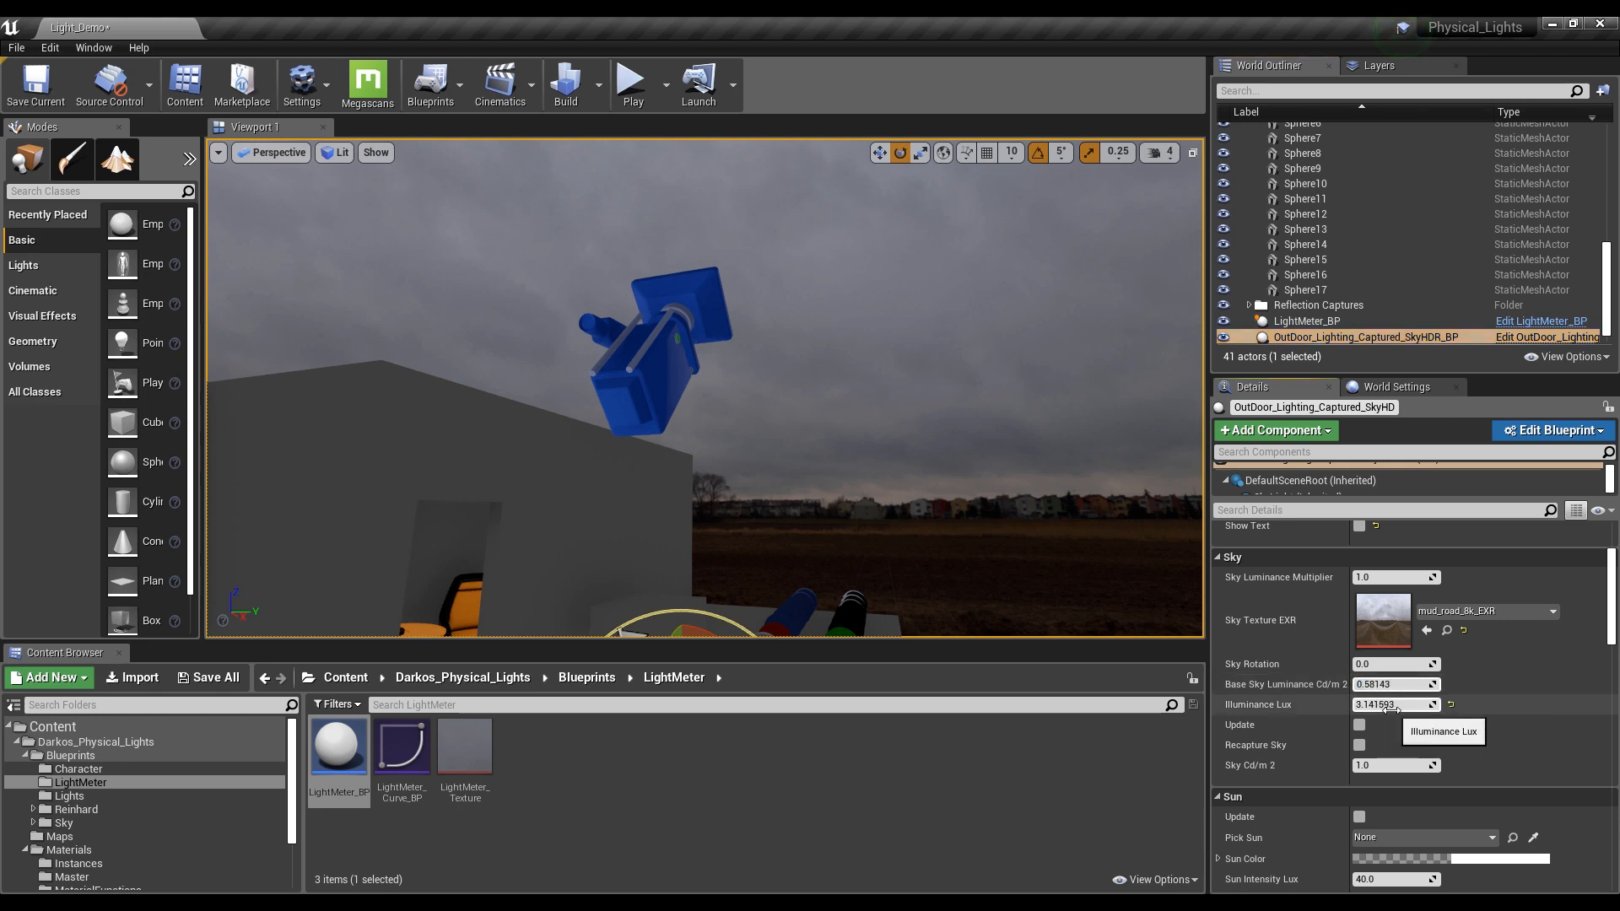
Run the sky blueprint's Update in the Sky section to apply the new base luminance
right_drag(953, 447, 1026, 485)
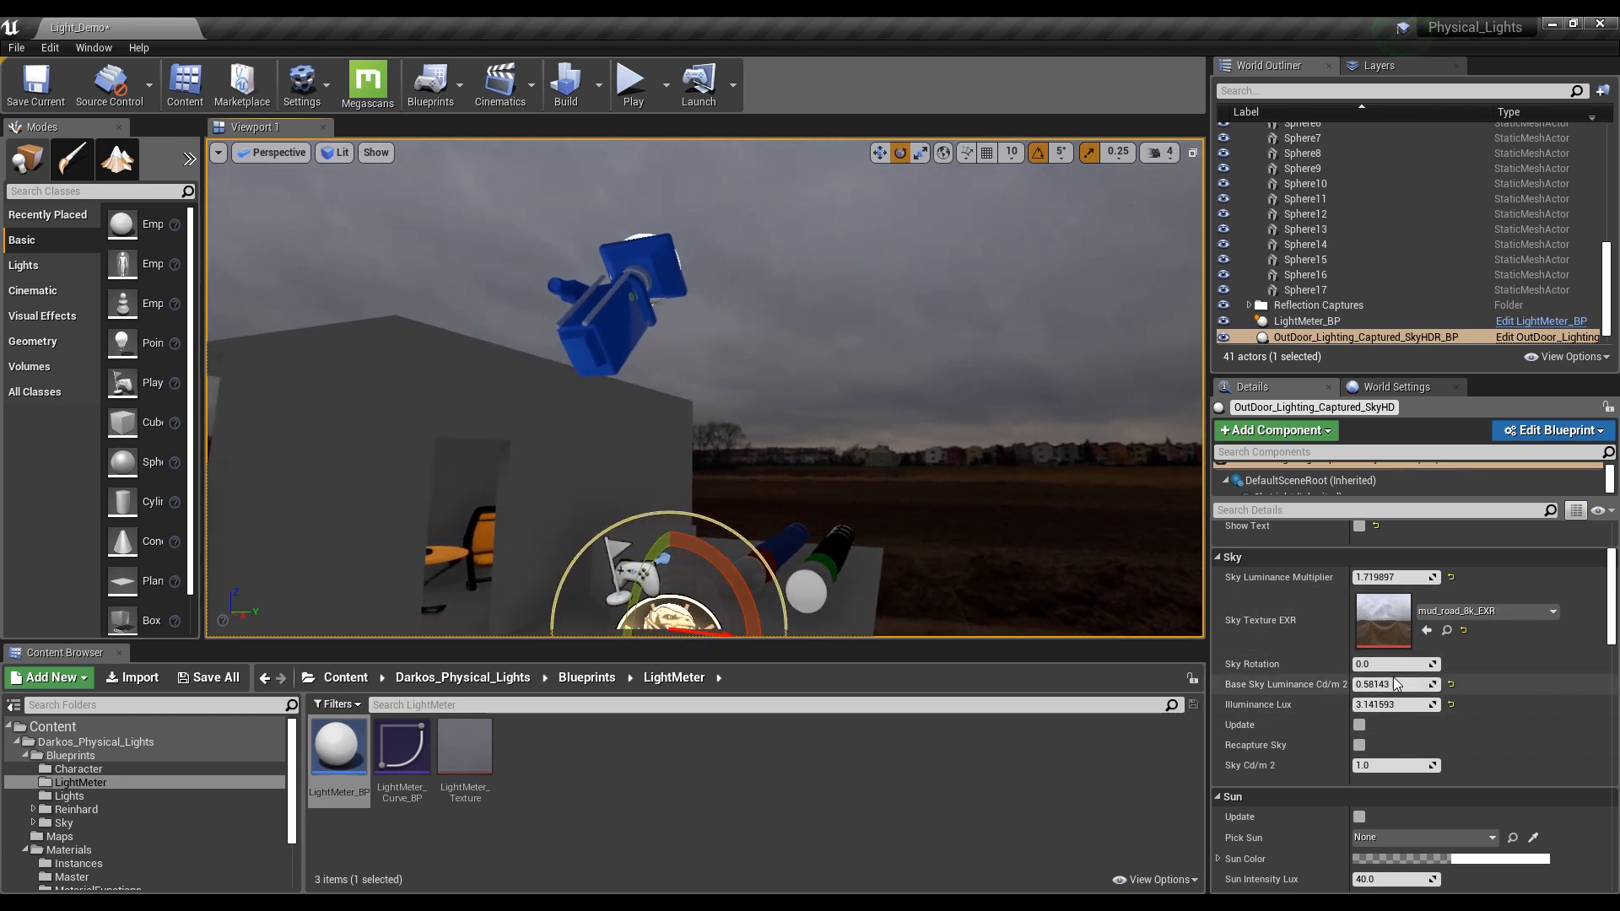
right_drag(748, 332, 713, 324)
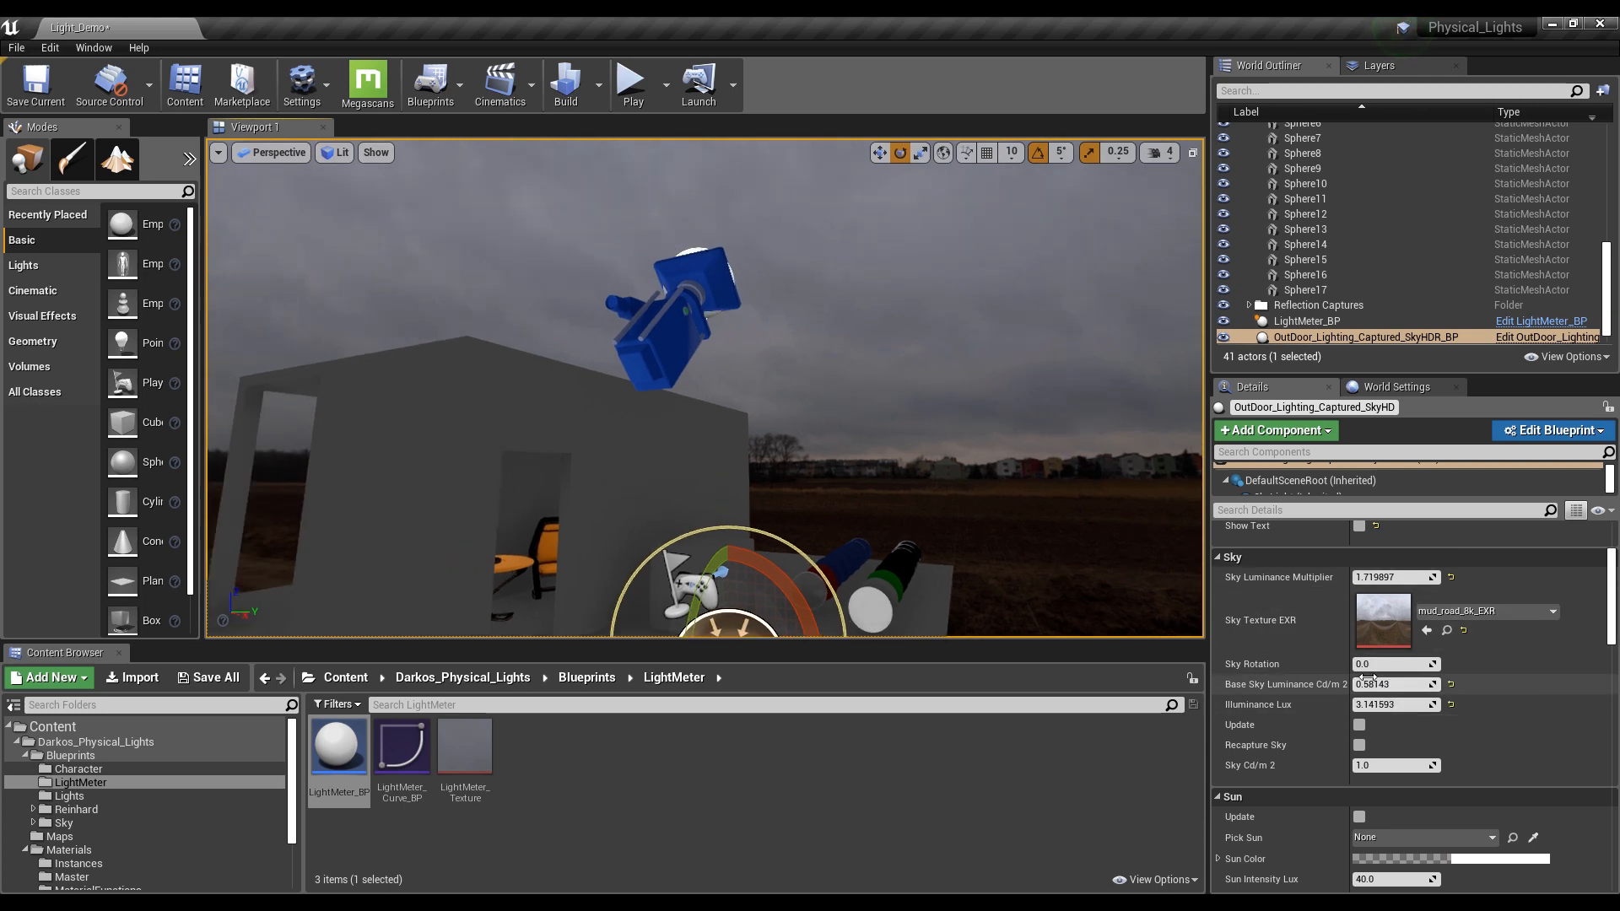
click(1362, 726)
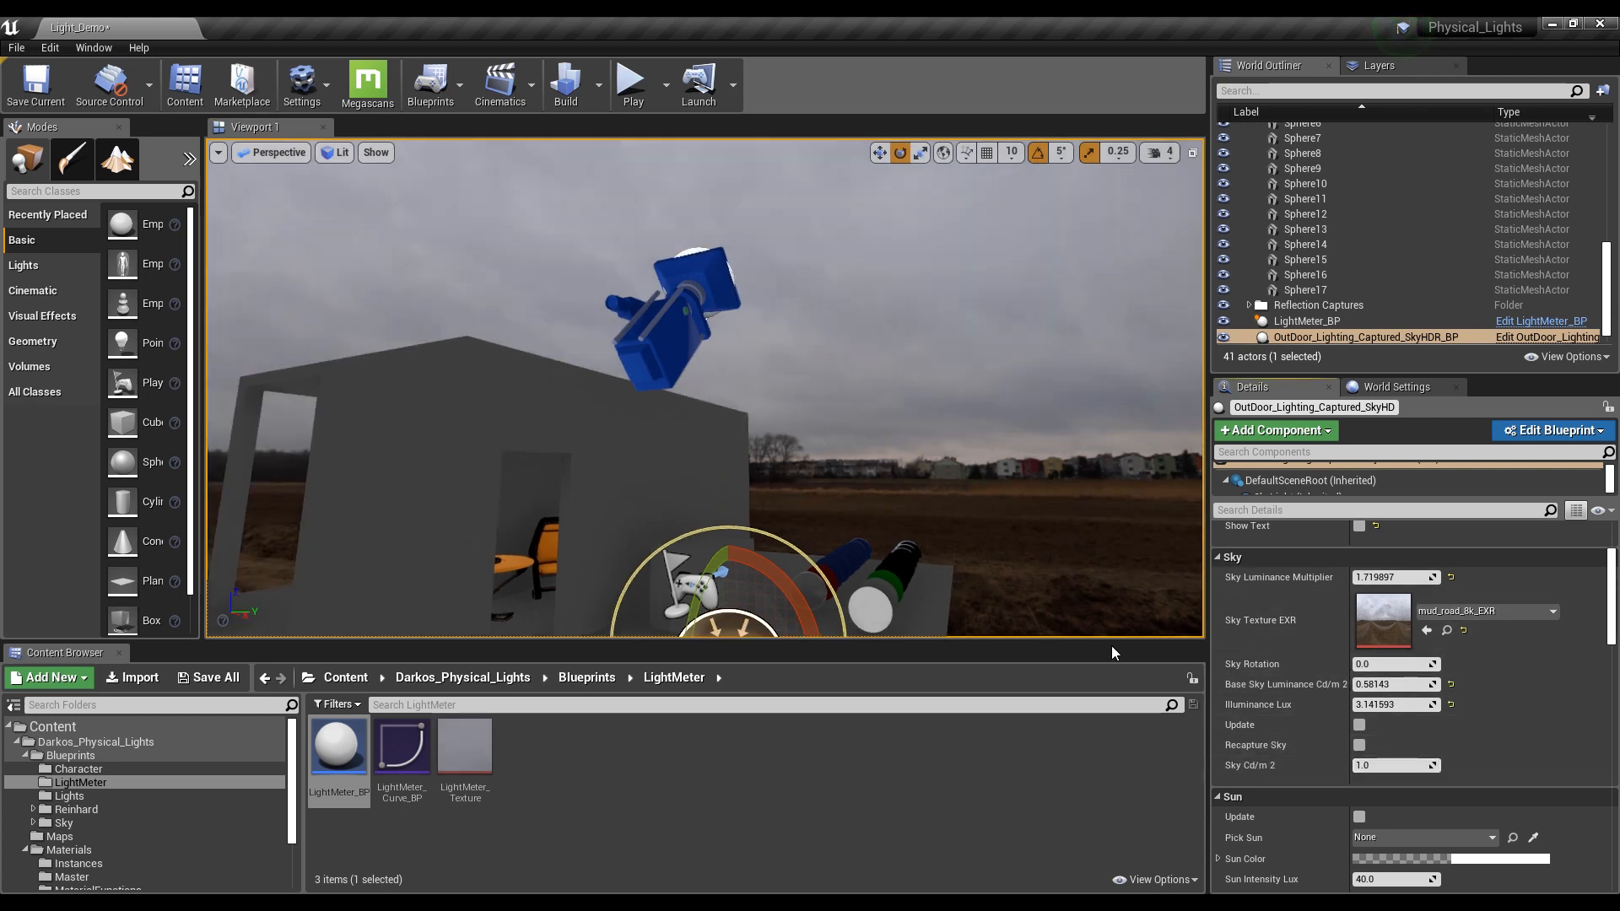
Enable Show Text on the captured HDR sky blueprint and bring the common sky luminance values into view
mouse_move(896, 353)
right_down()
mouse_move(883, 390)
mouse_move(891, 341)
right_up()
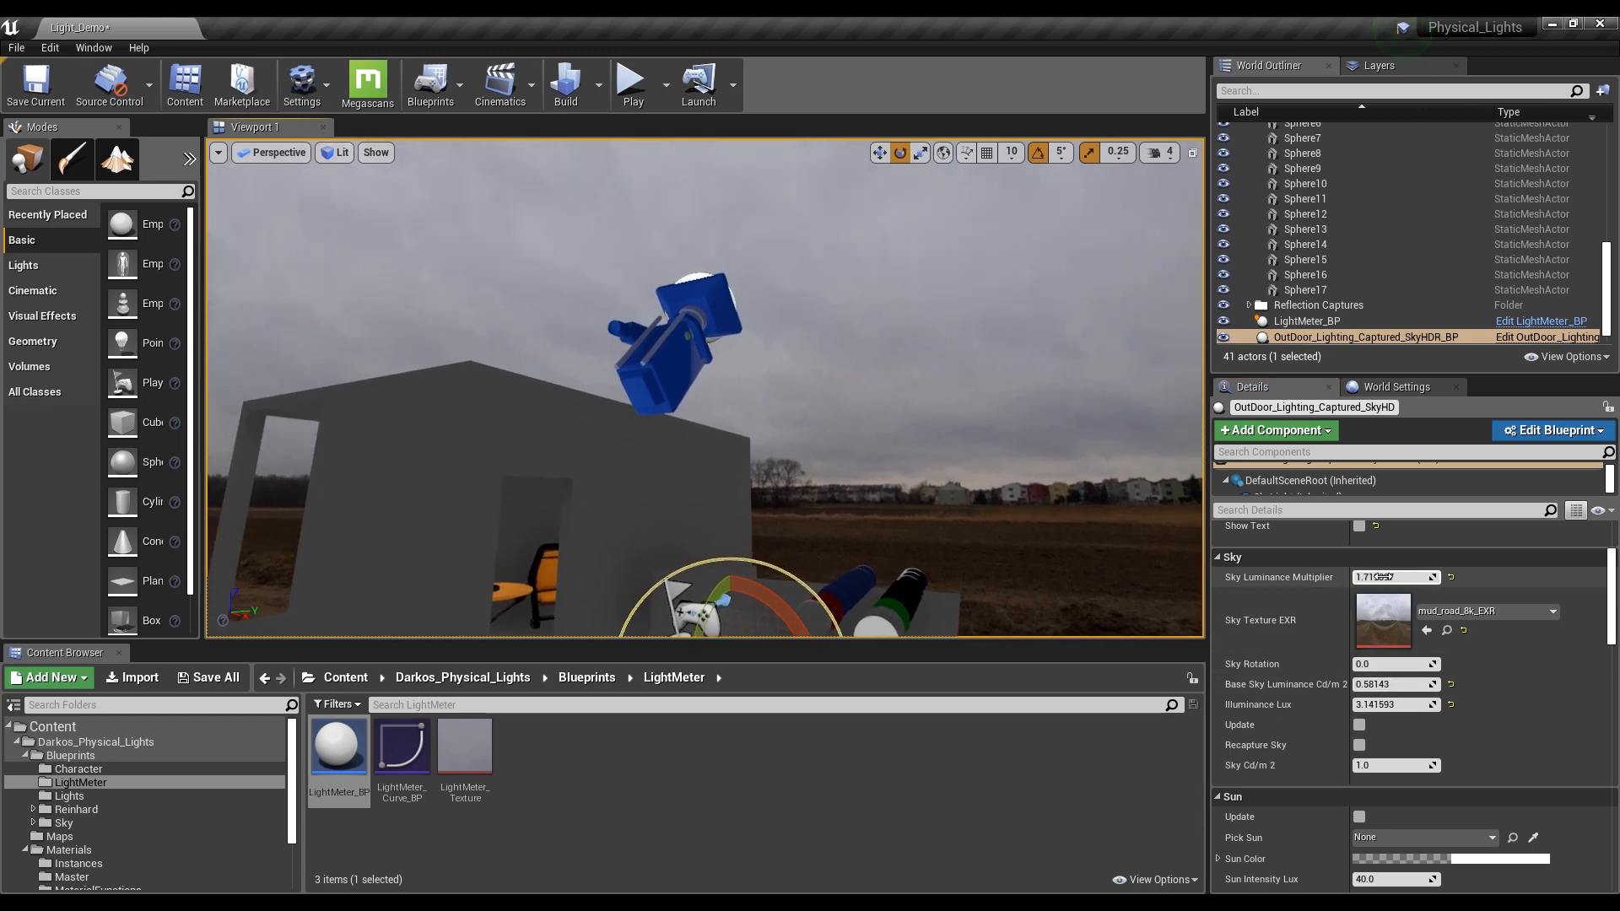
click(1385, 769)
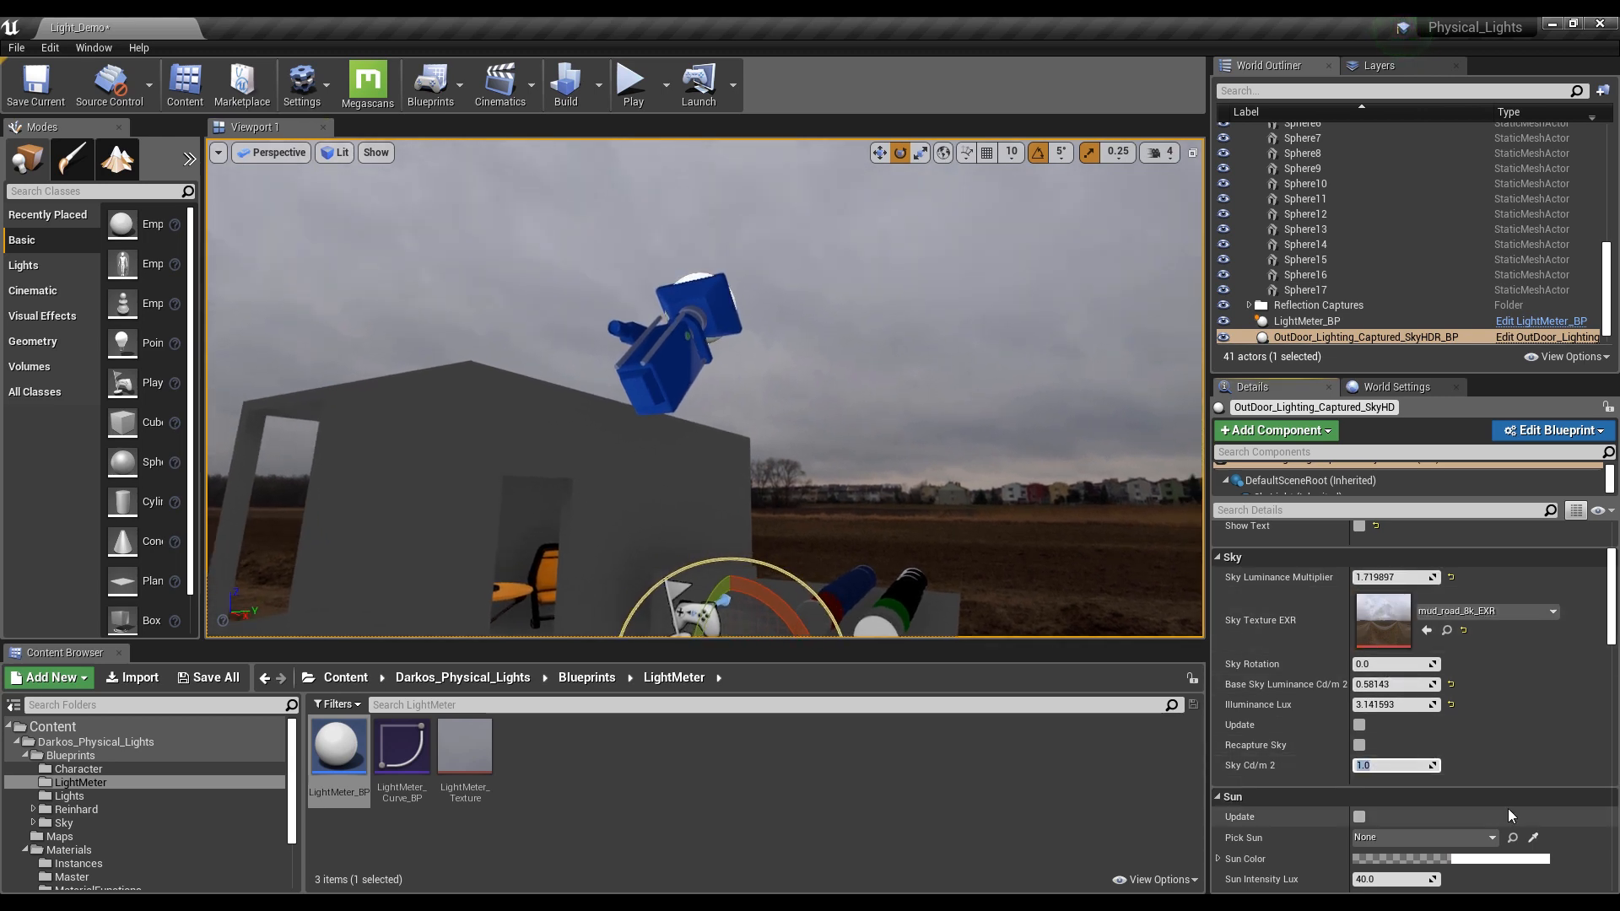
scroll(1279, 682, up, 3)
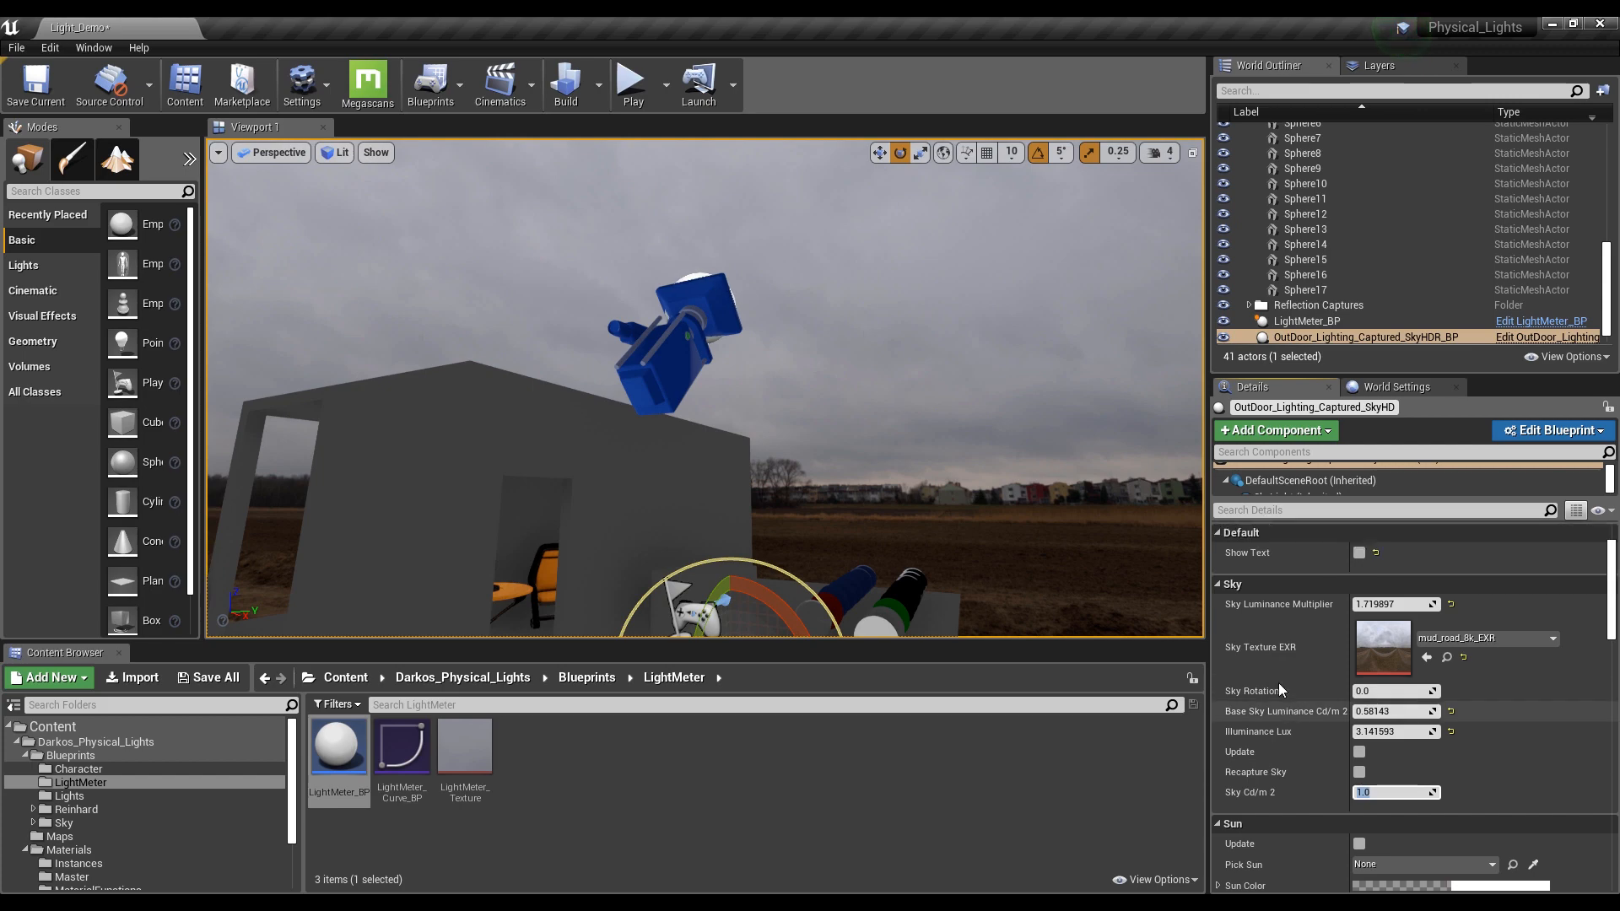
click(1360, 633)
right_drag(794, 539, 648, 573)
right_drag(730, 430, 727, 427)
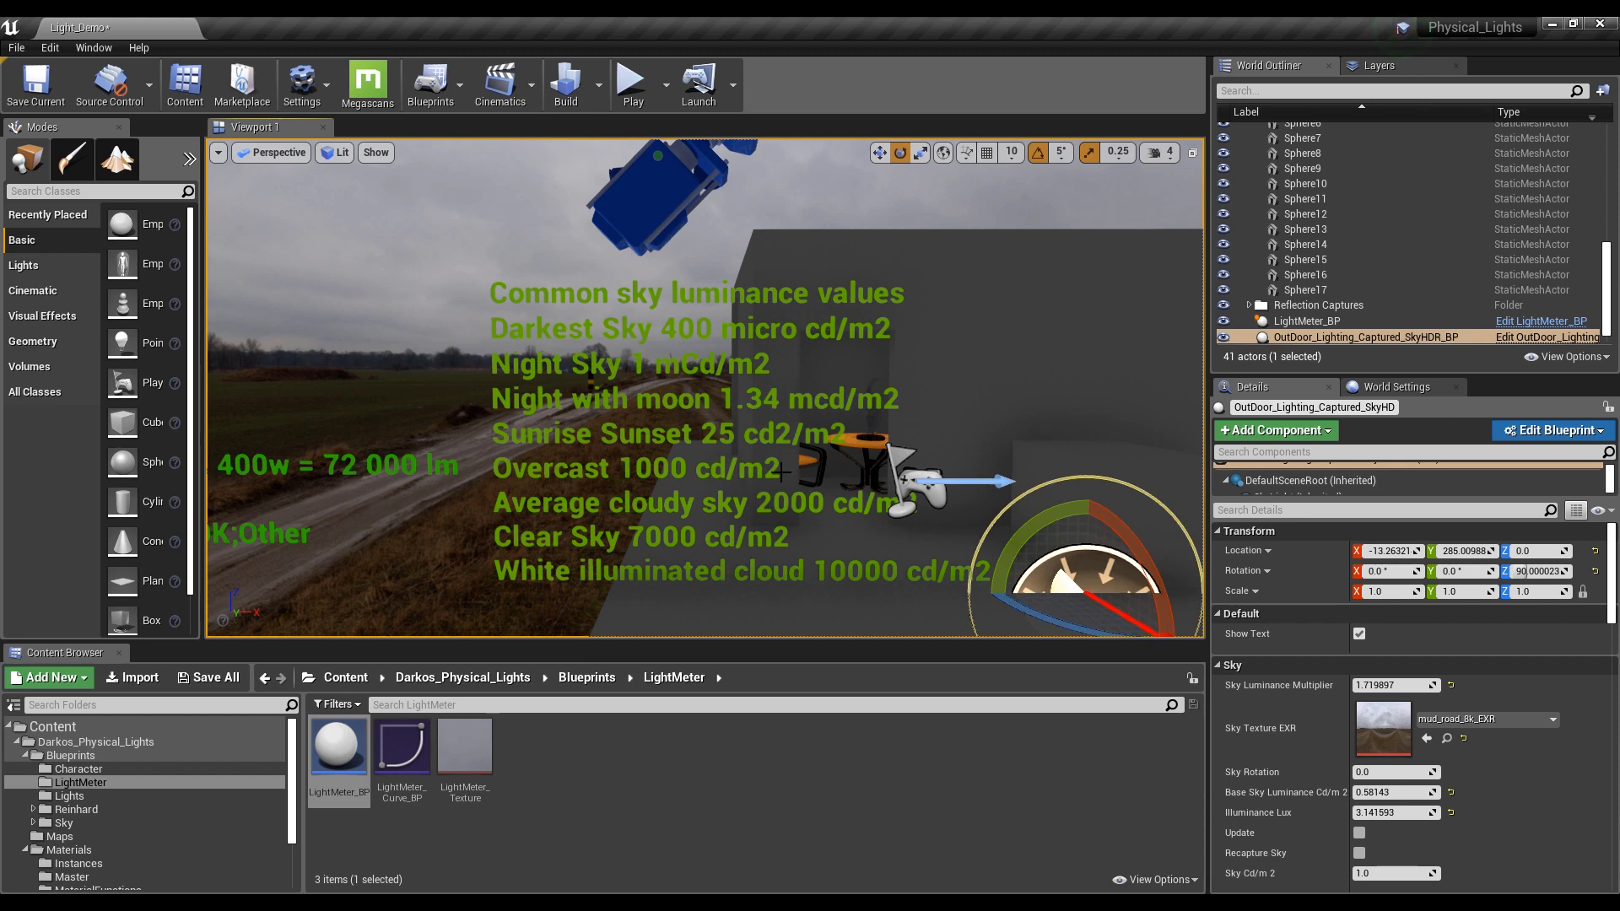
Set the sky blueprint's Sky Cd/m 2 to 1000, the listed value for an overcast sky
scroll(1319, 711, down, 1)
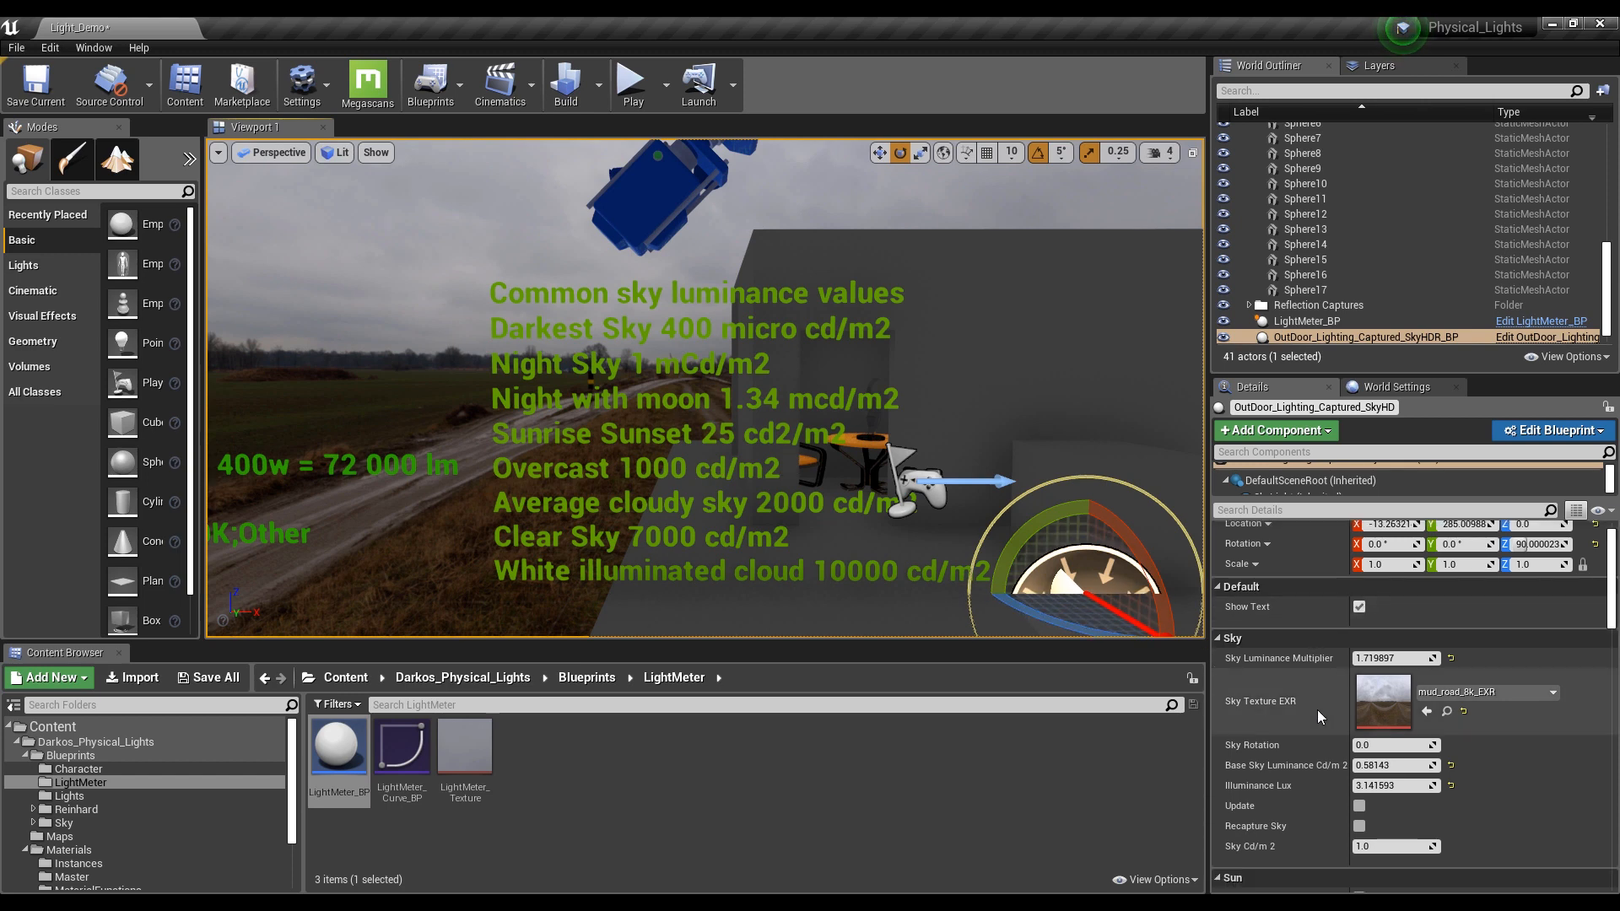
click(1375, 846)
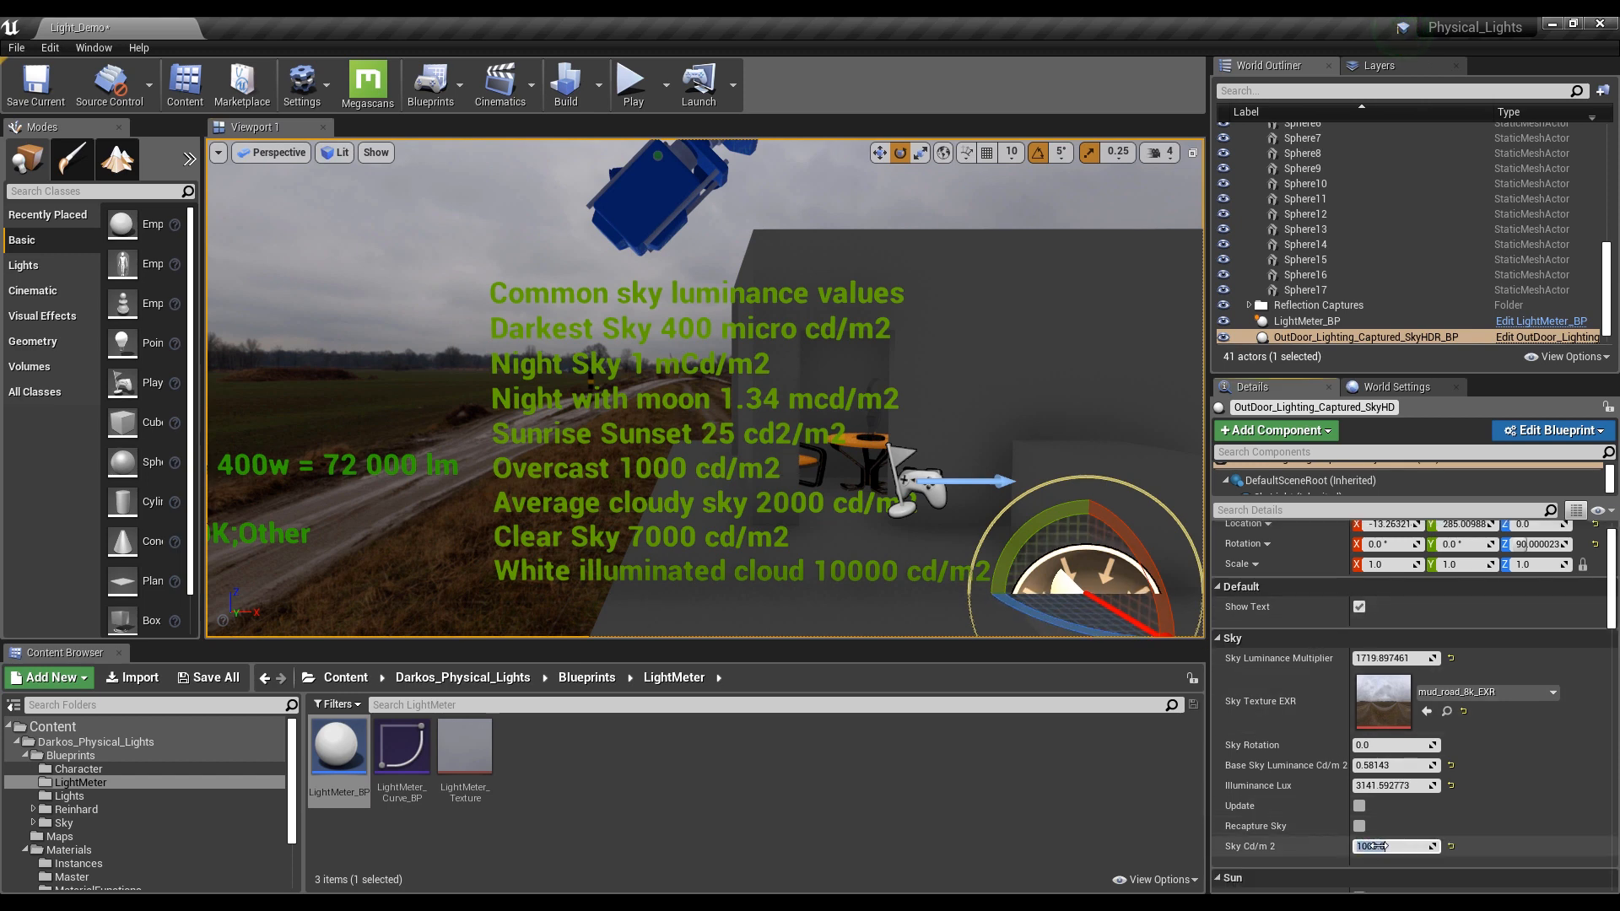
text(1000)
key(Return)
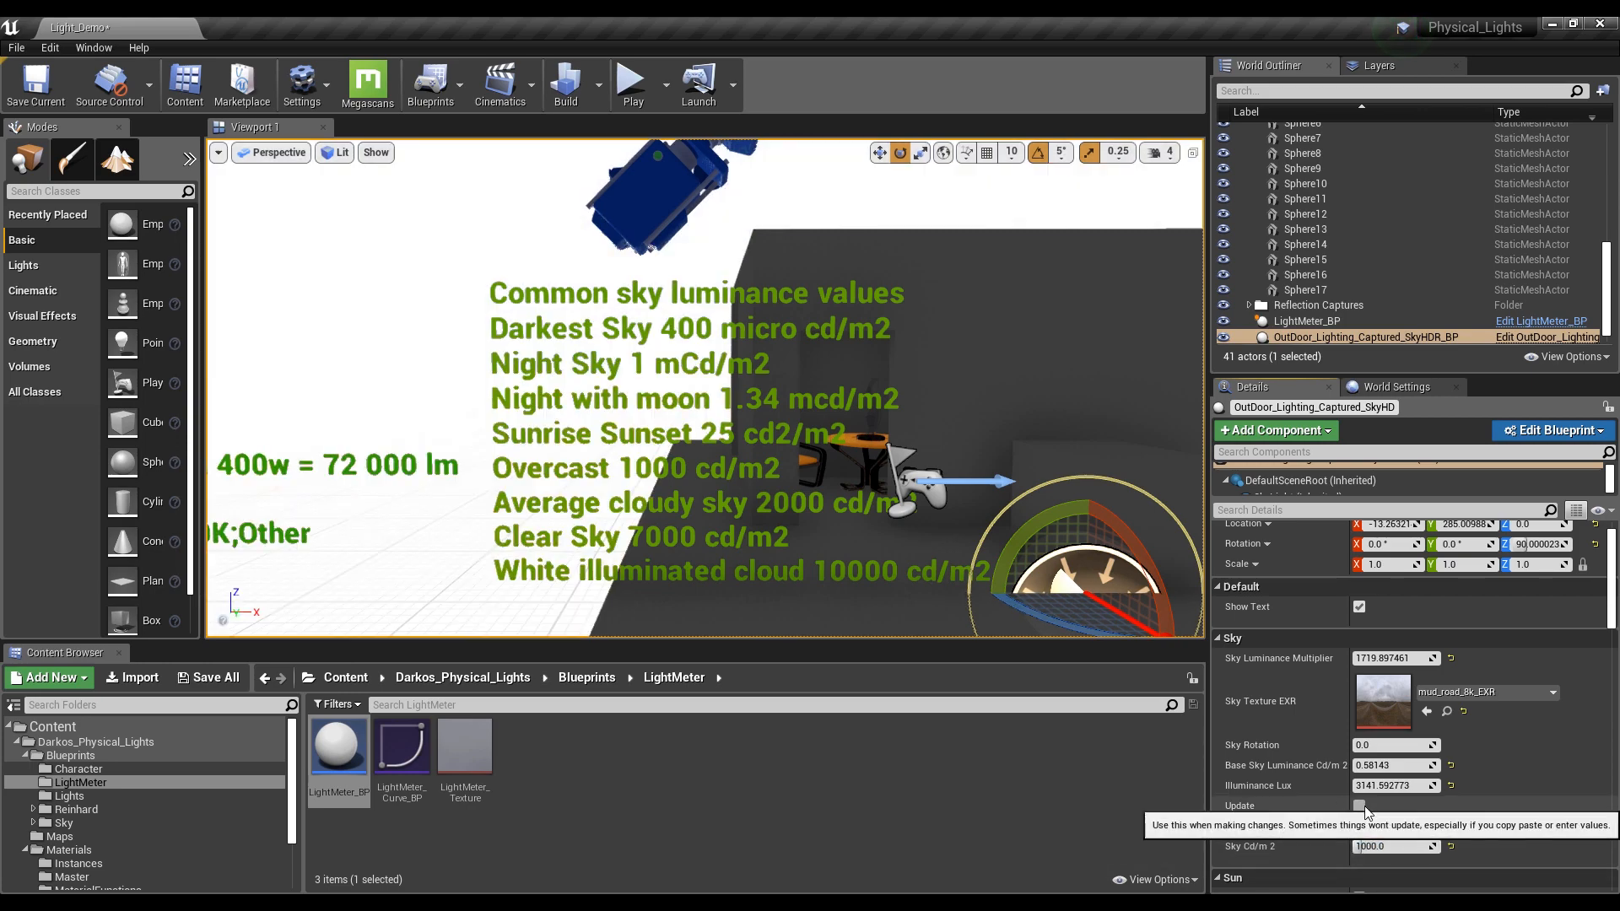
right_drag(875, 416, 979, 419)
key(s)
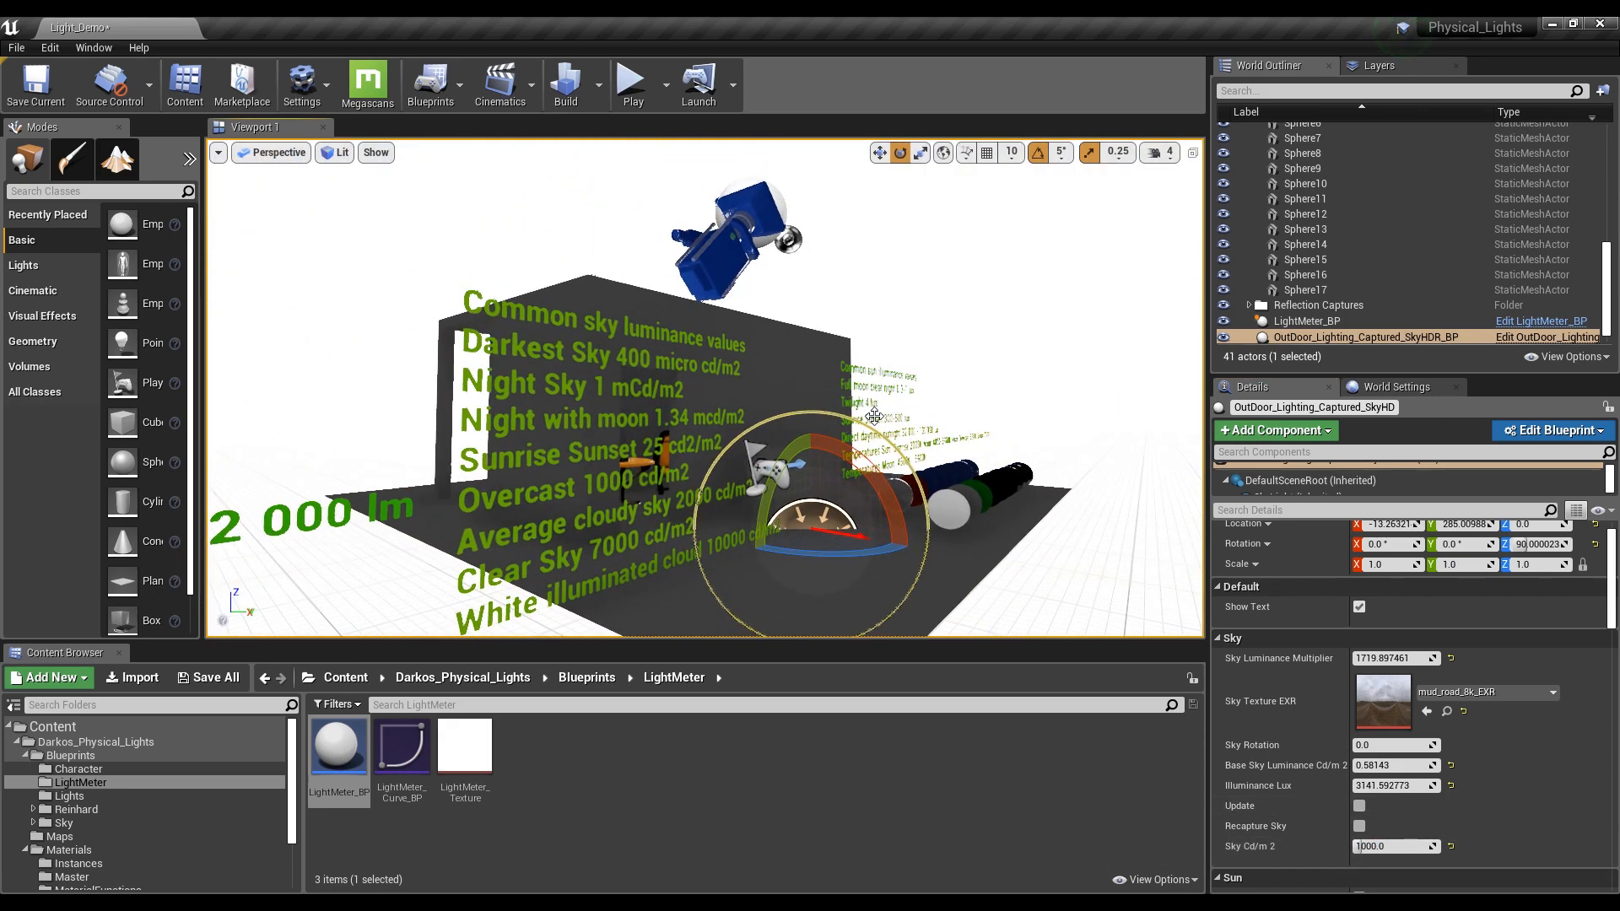
Examine the common sun illuminance values and the sky blueprint's Sun and Global Spec settings
scroll(1328, 747, down, 5)
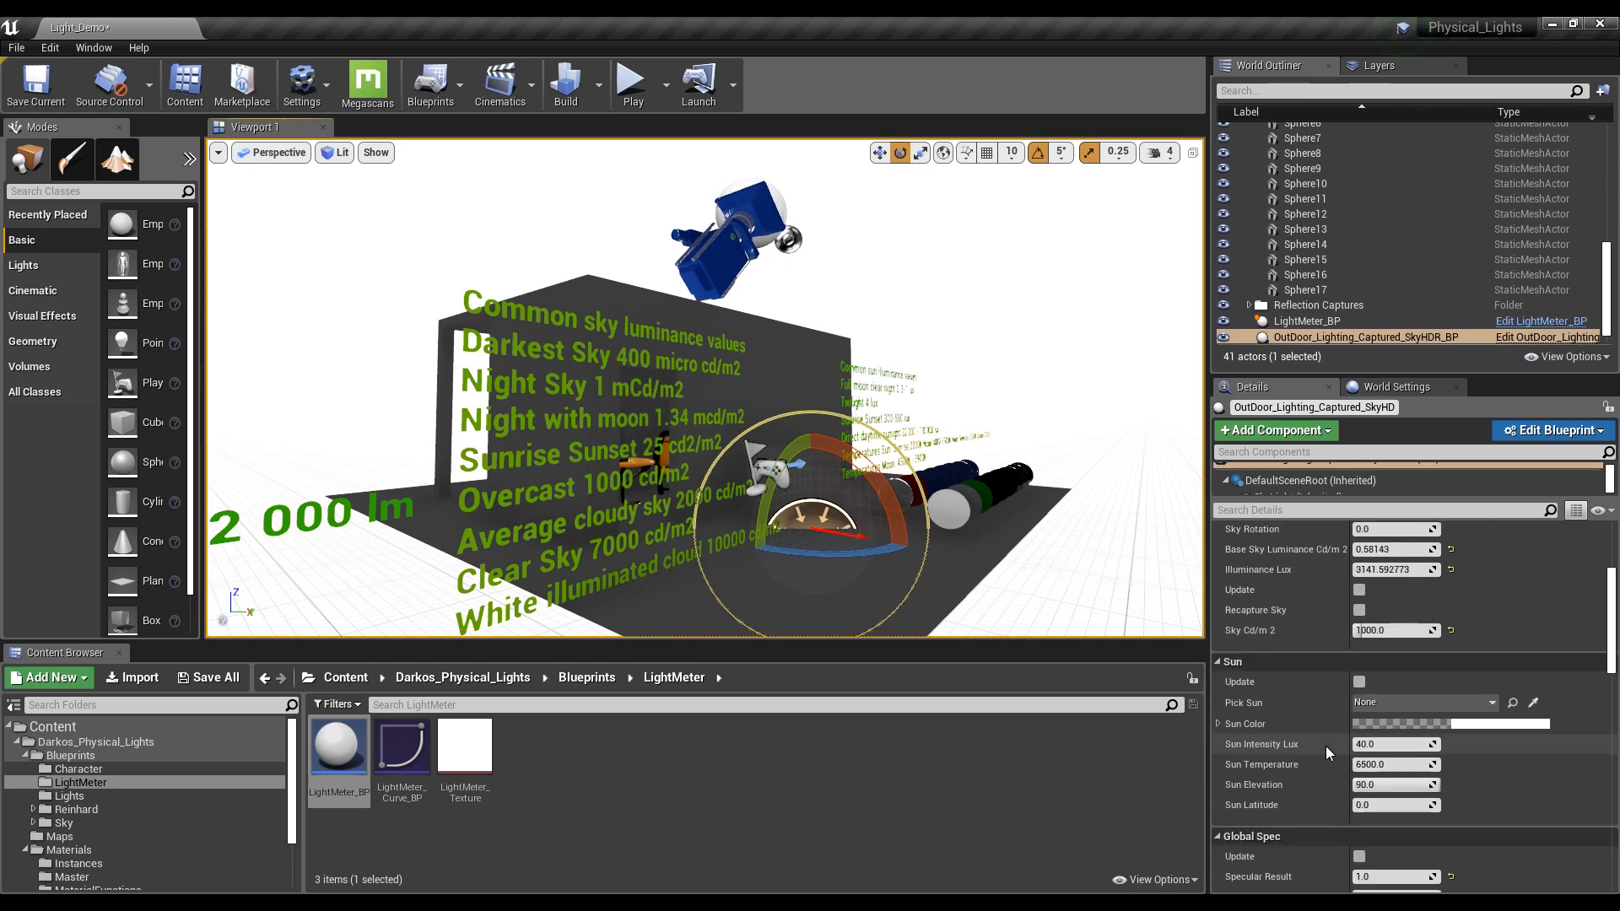
scroll(1314, 742, up, 6)
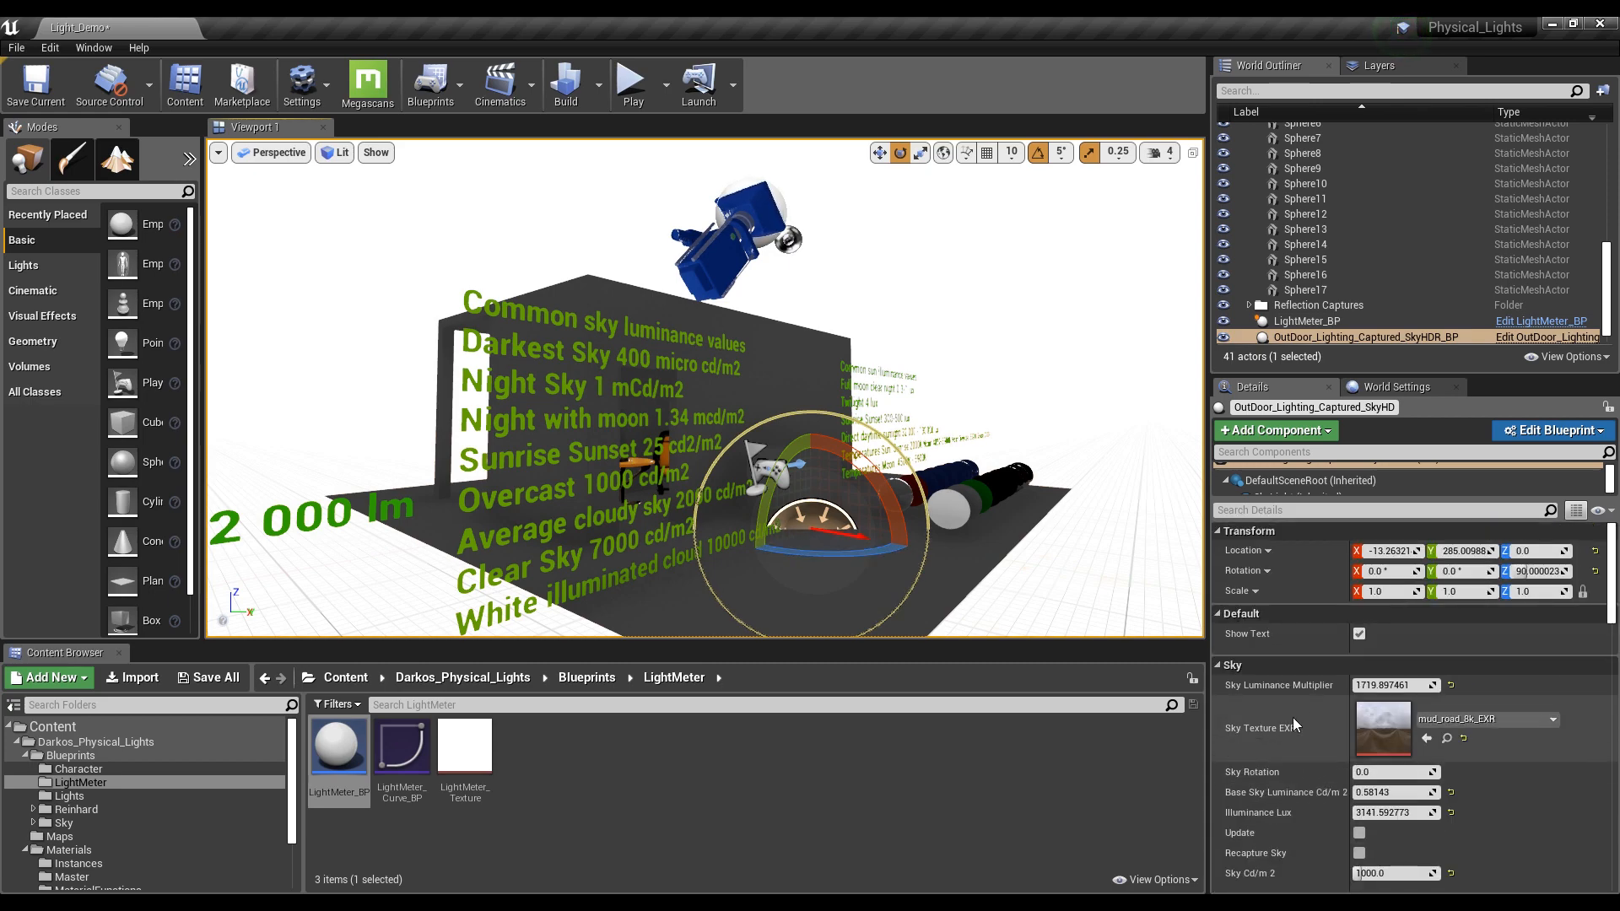
key(d)
right_drag(950, 336, 869, 351)
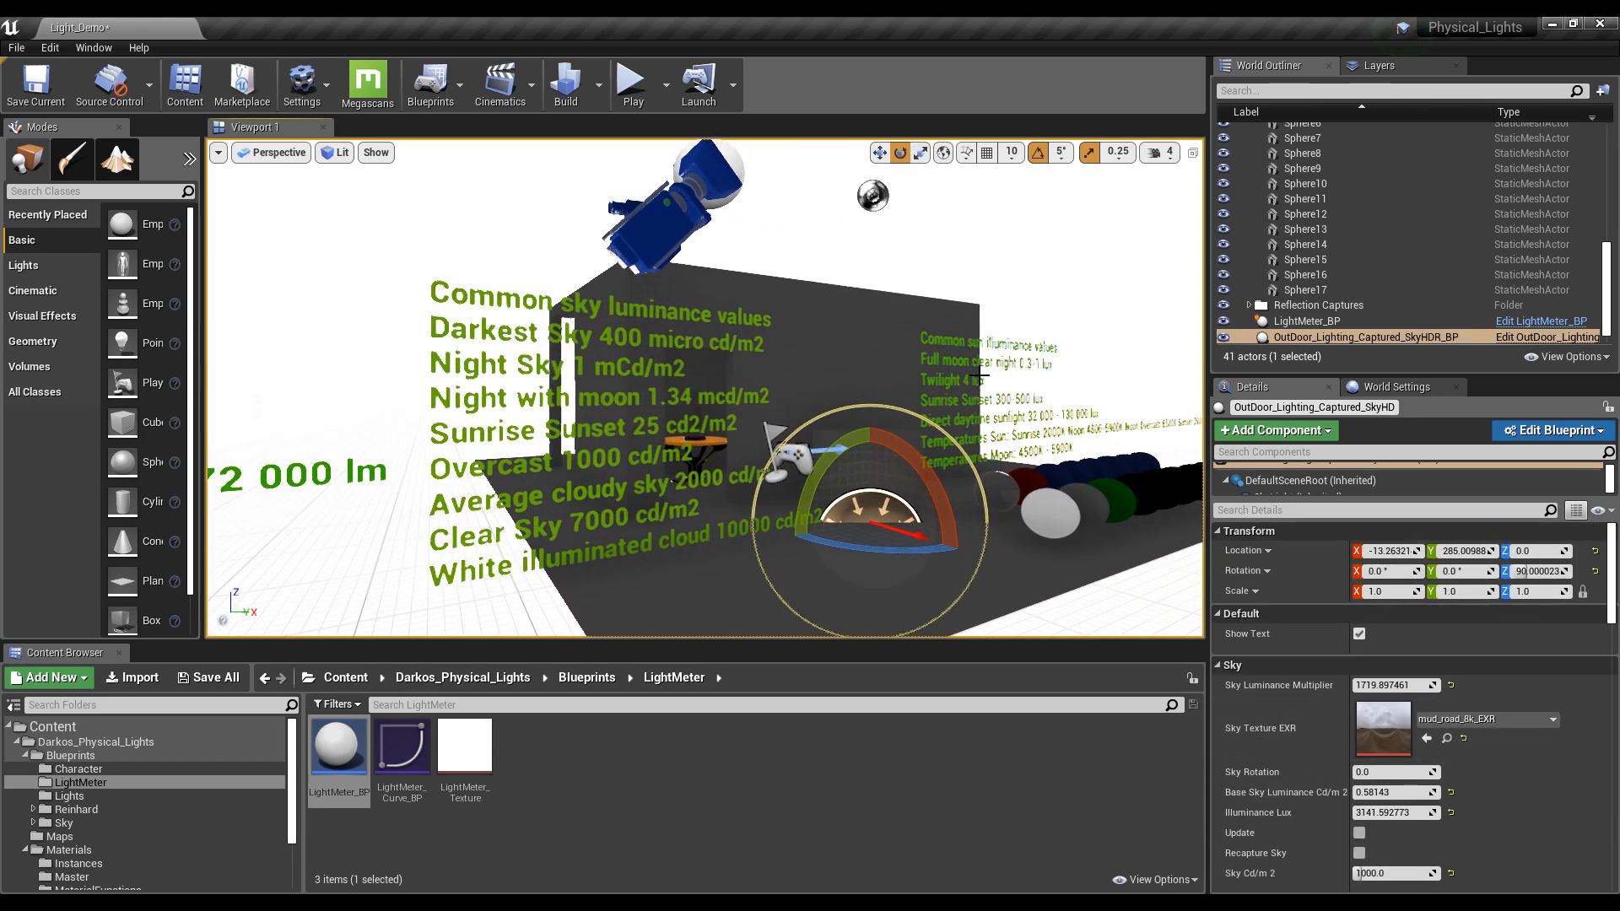
scroll(1280, 727, down, 5)
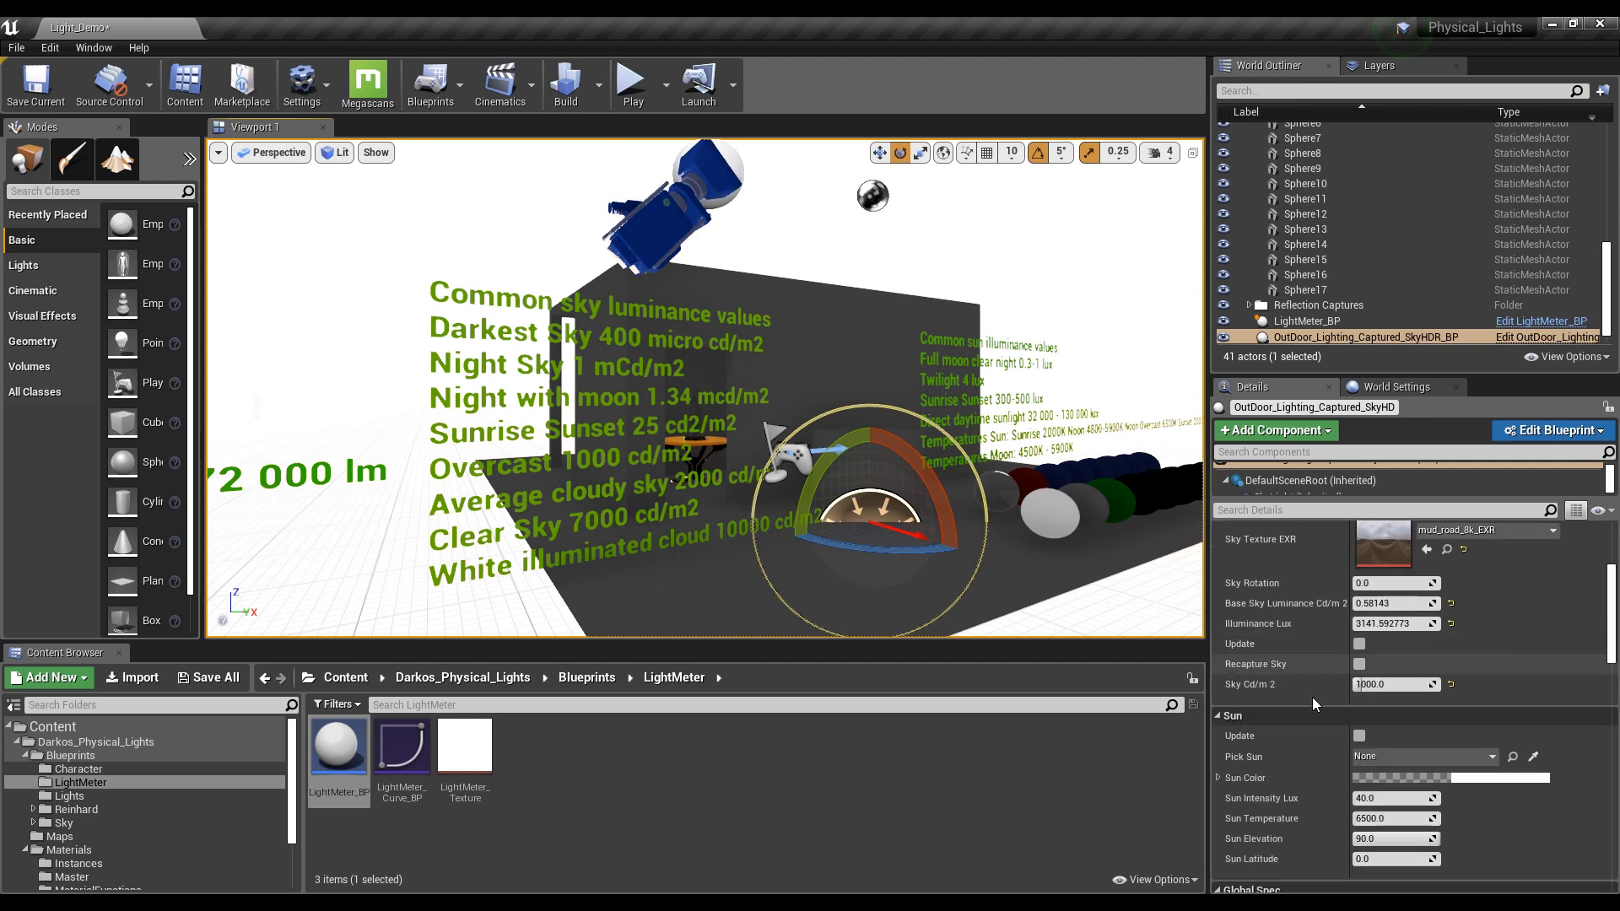
scroll(1317, 709, down, 4)
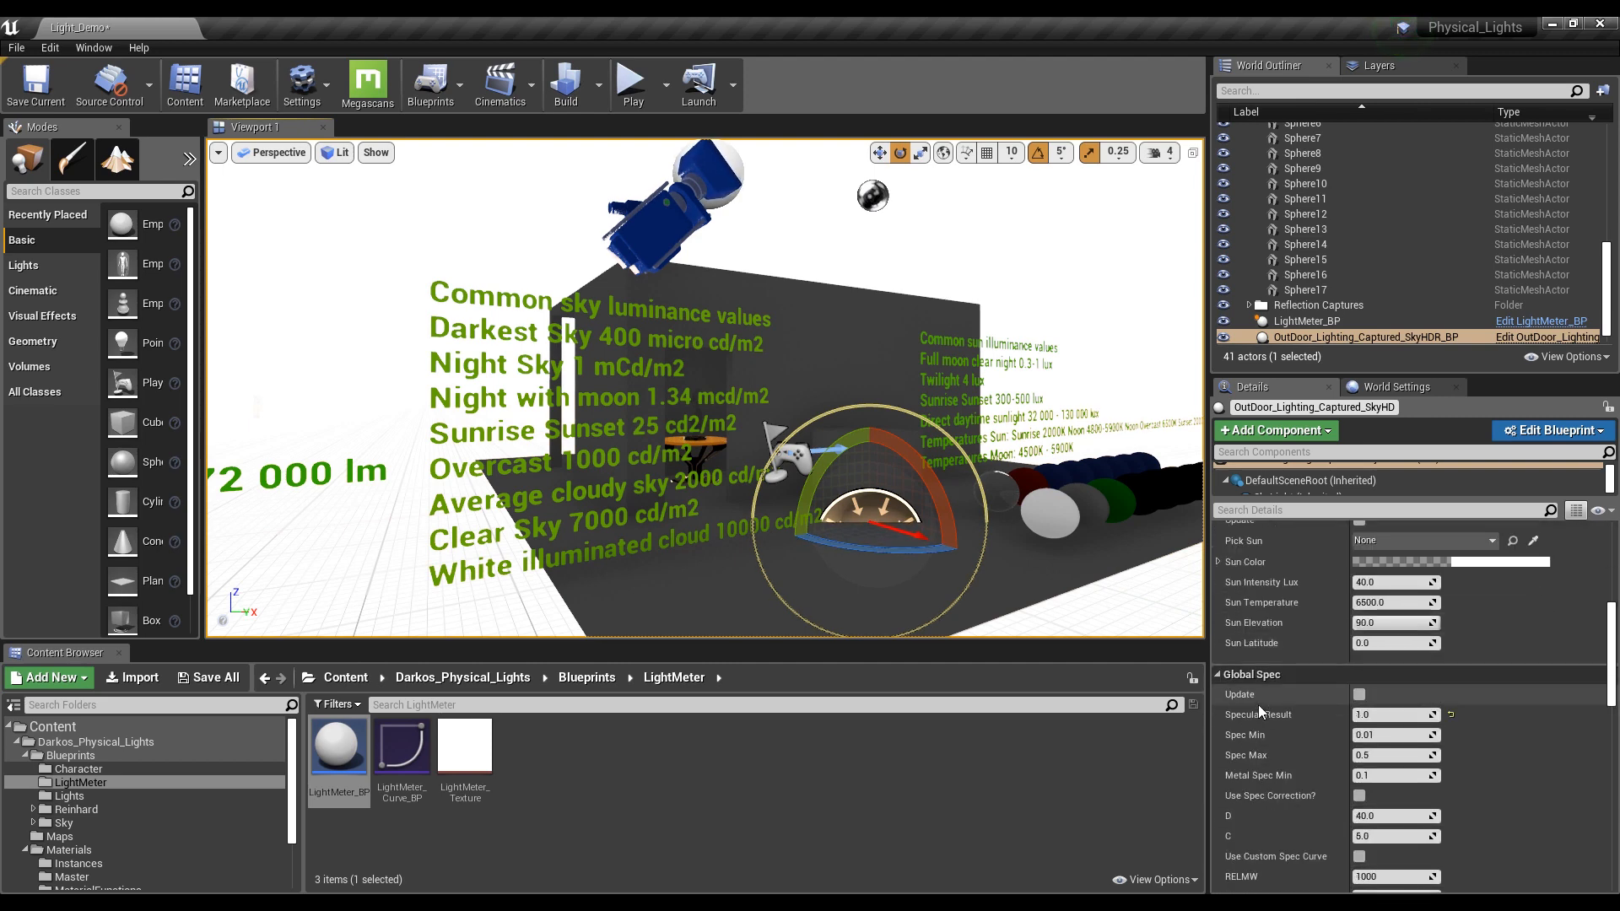
scroll(1302, 761, up, 2)
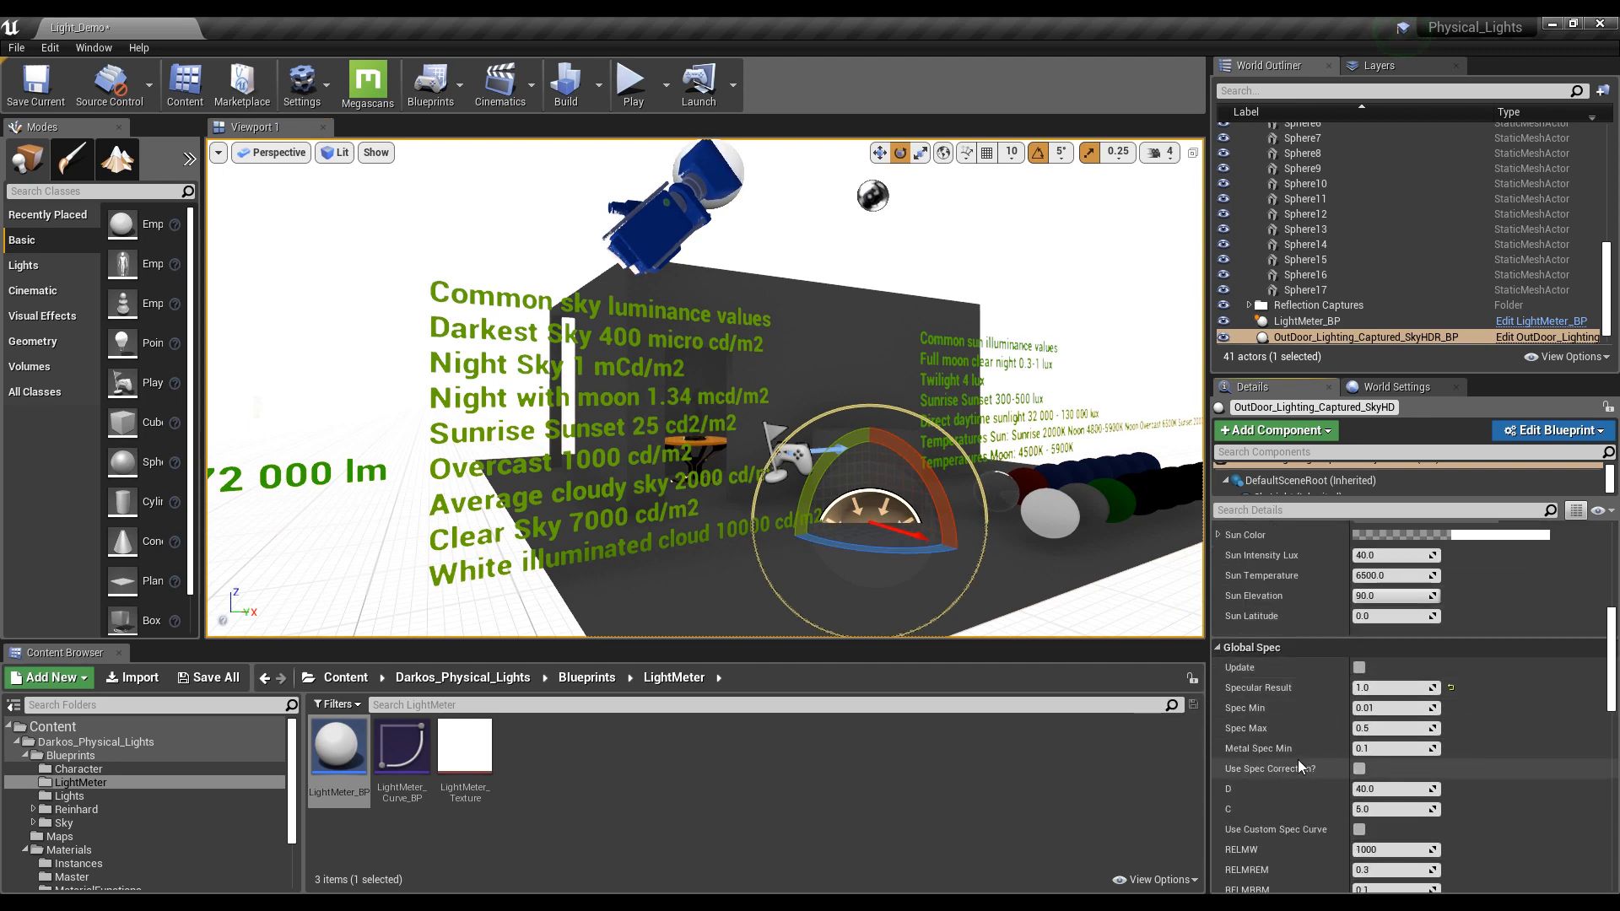
scroll(1298, 760, down, 3)
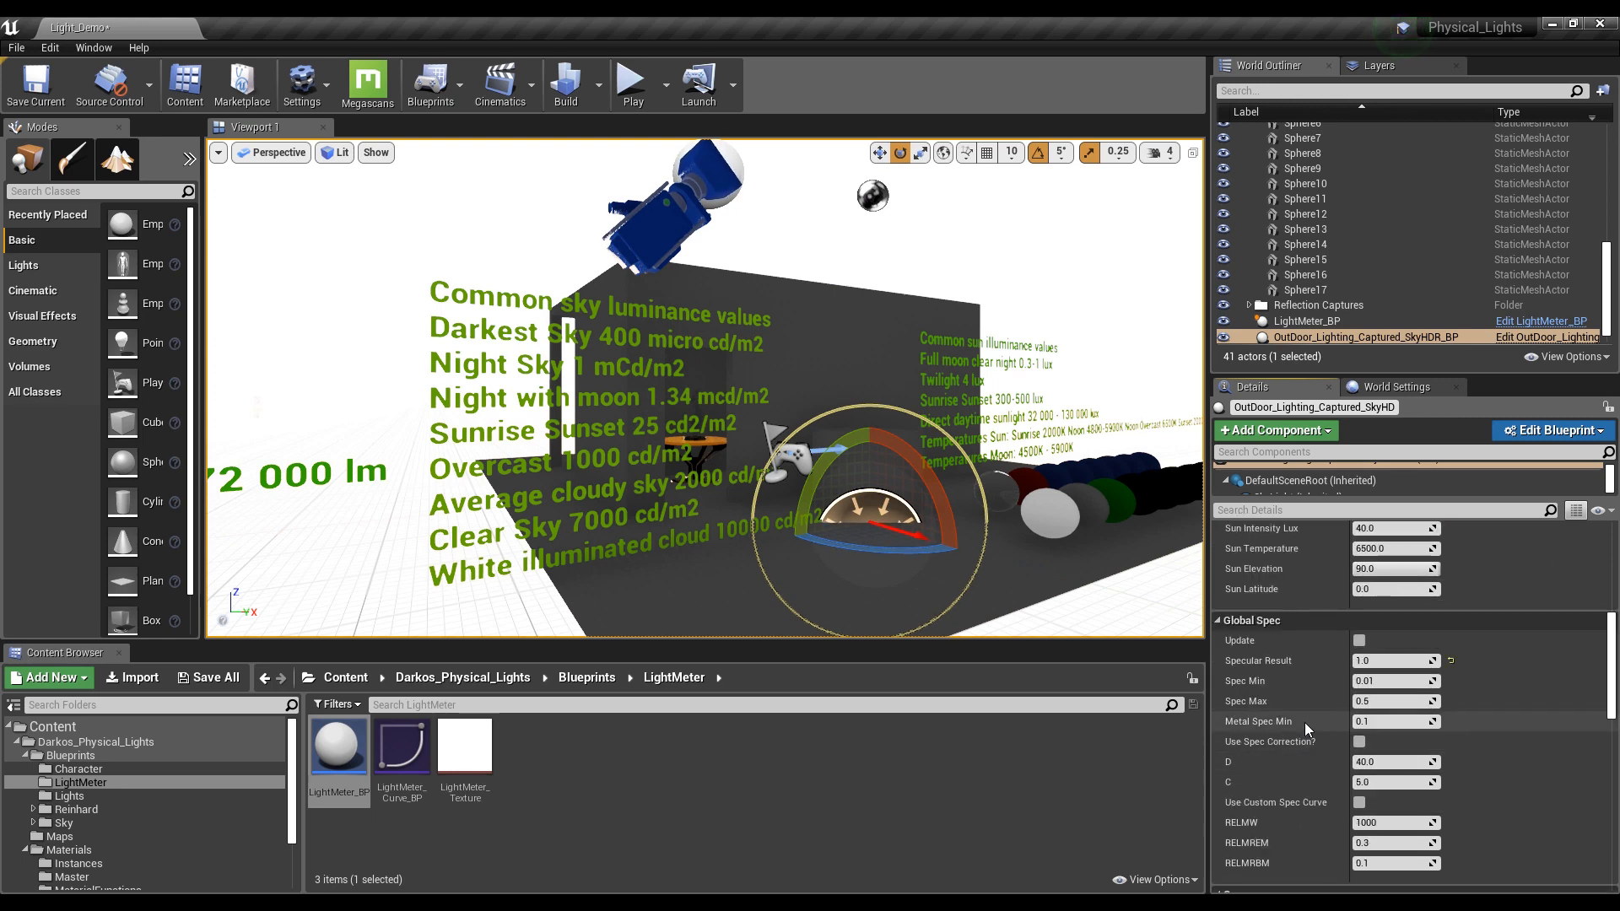
scroll(1300, 764, up, 4)
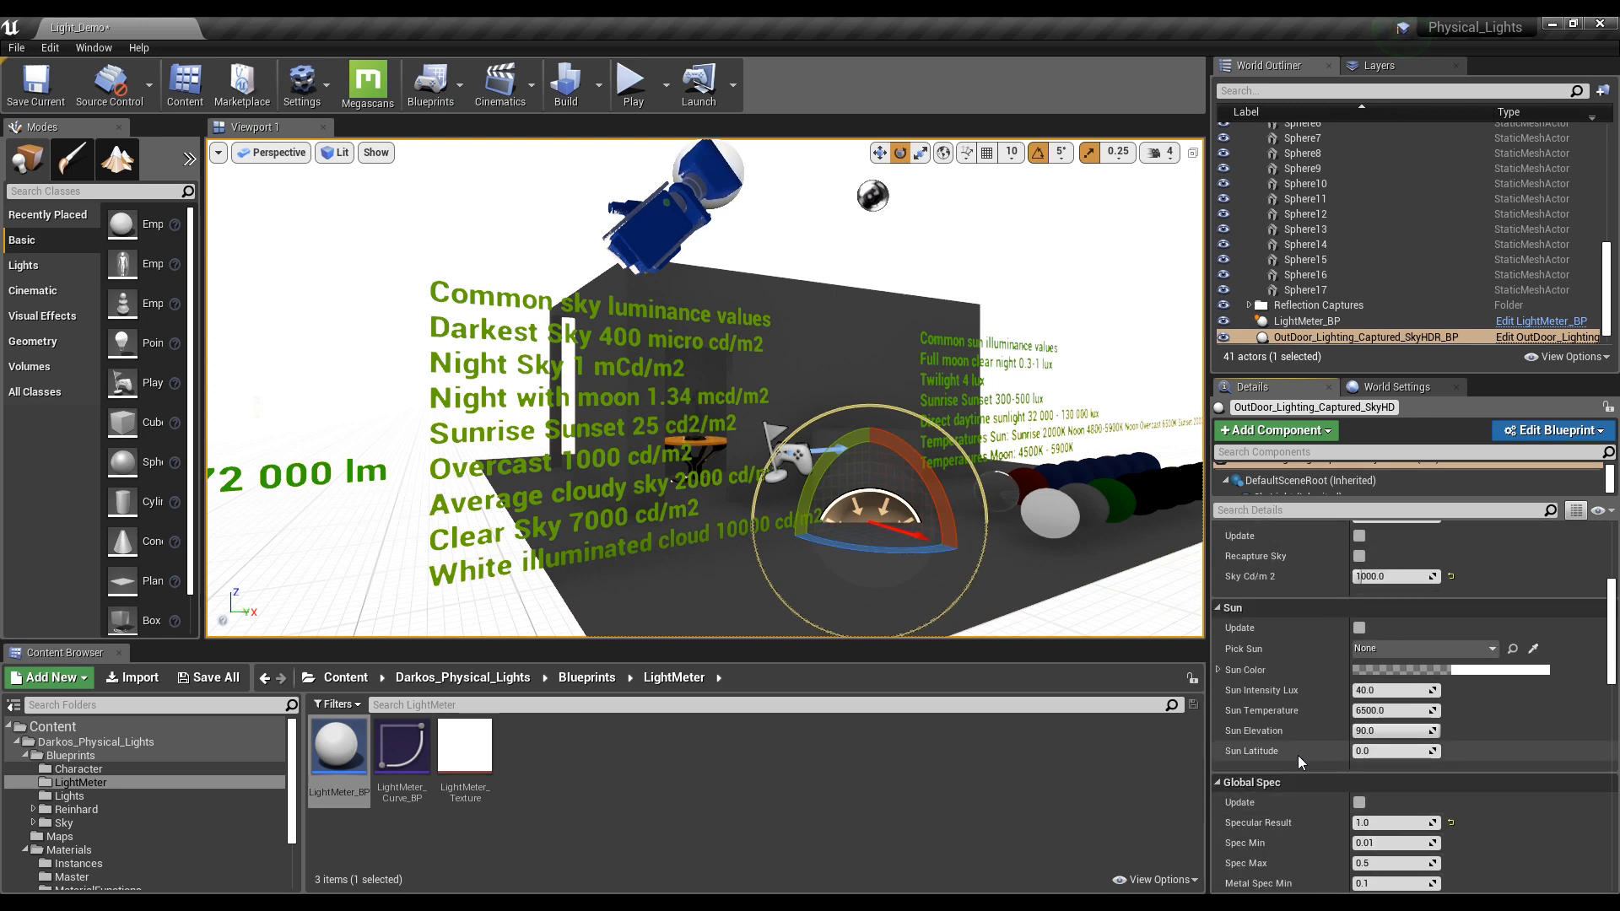
Build all levels to recompute the lighting with the current sky luminance
scroll(1298, 752, down, 3)
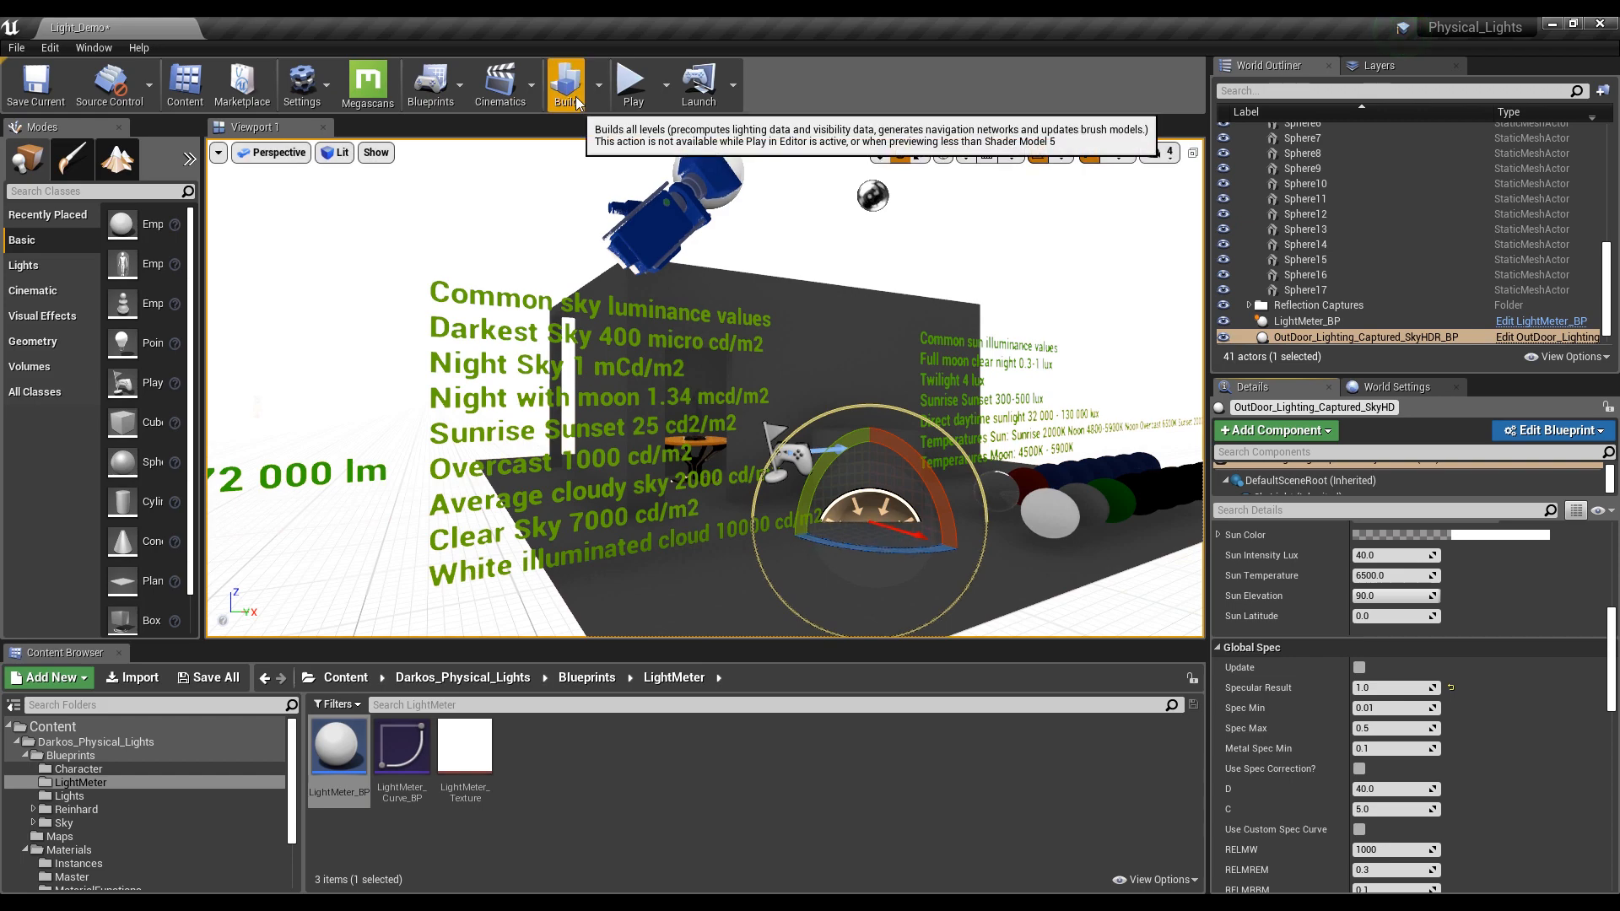
scroll(669, 285, down, 5)
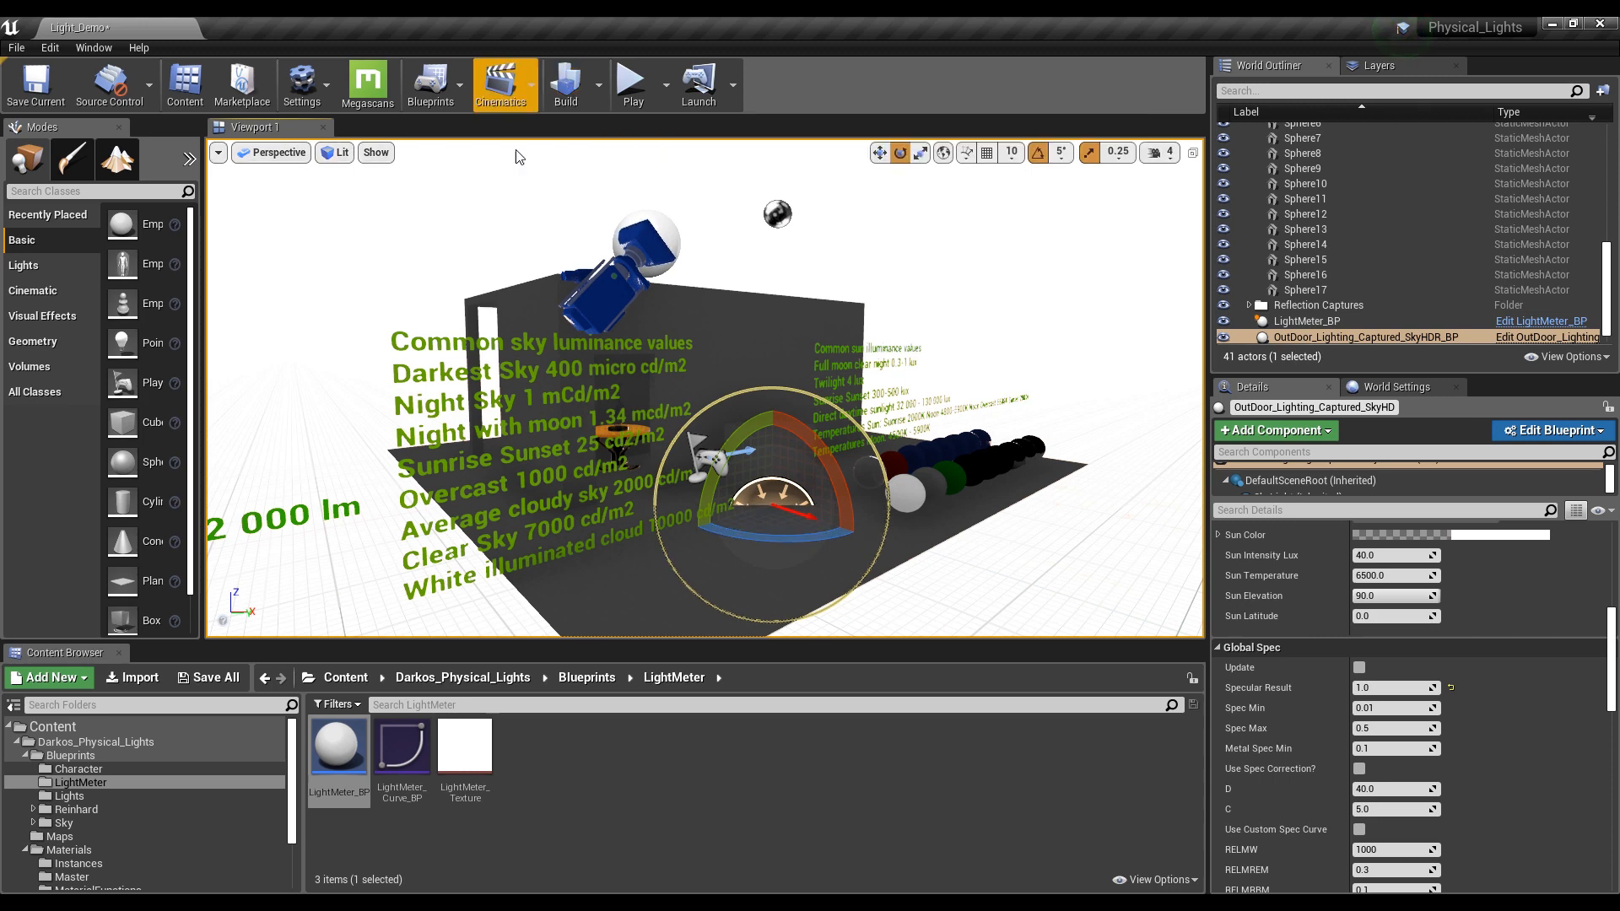
click(565, 84)
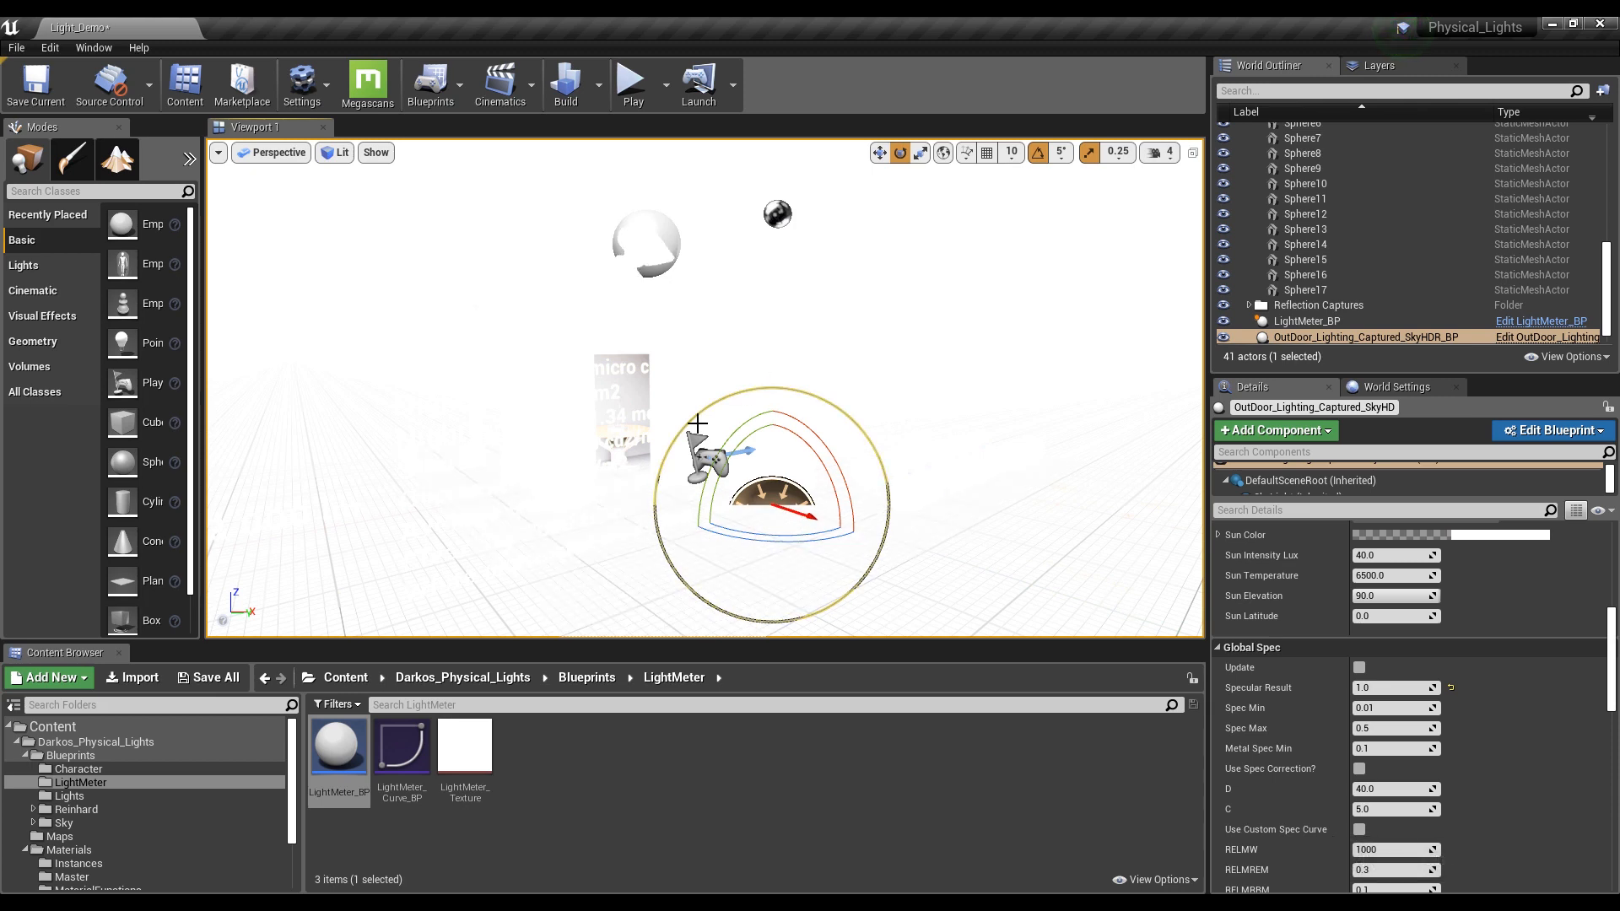
right_drag(817, 373, 788, 391)
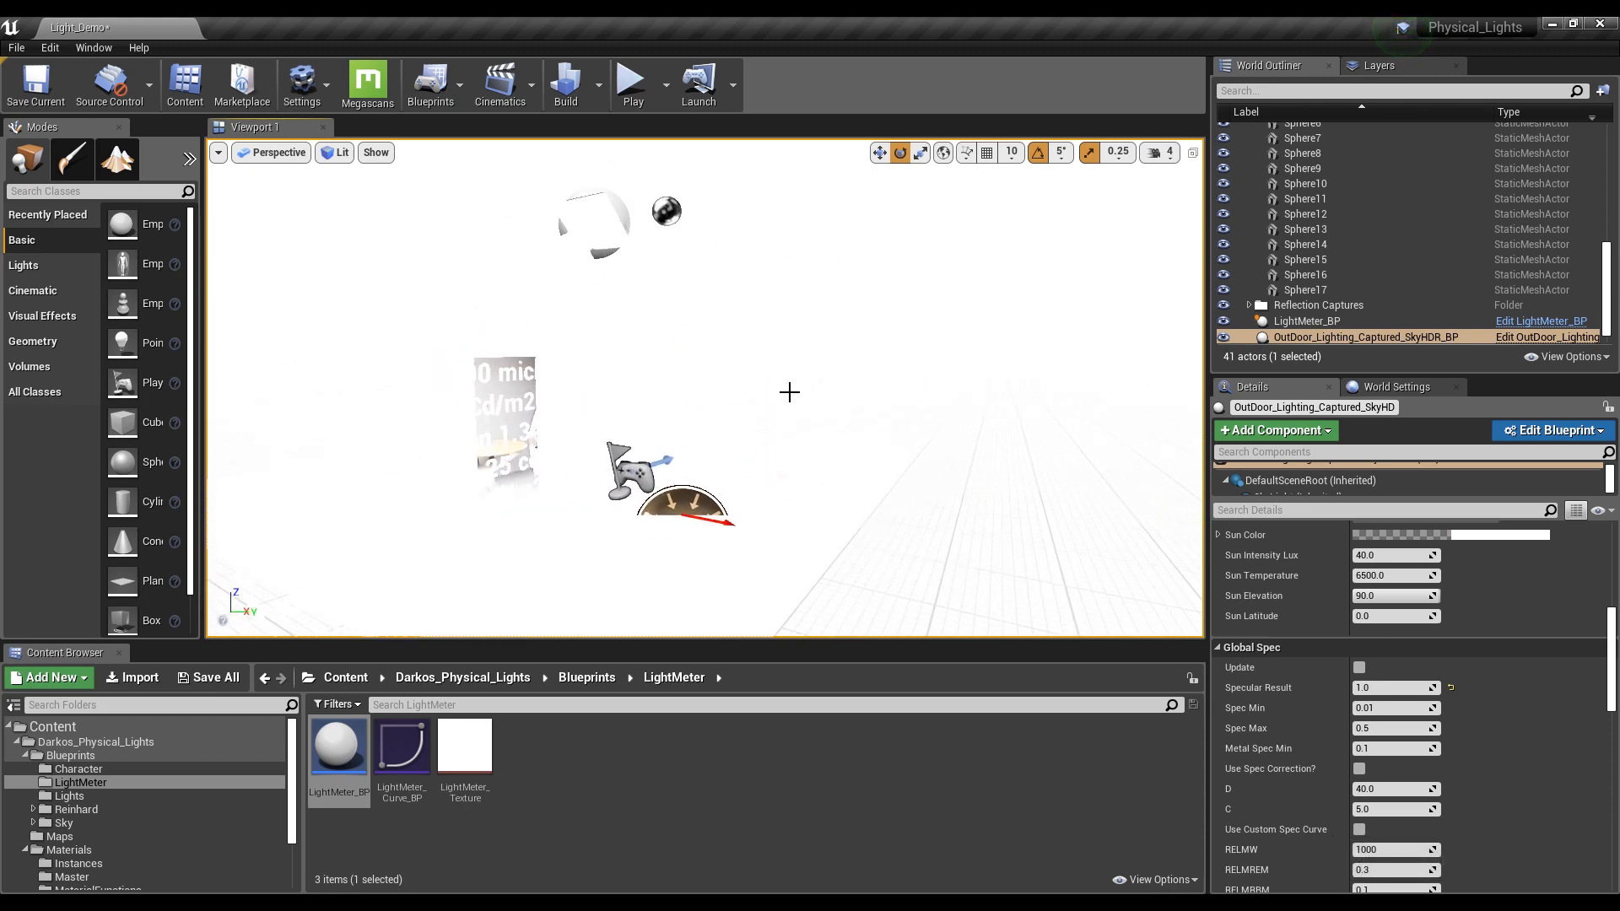
Select the light meter, set its Auto EV Increment to 1 and run Auto EV Adjust for the brighter sky
click(600, 227)
scroll(1259, 599, up, 10)
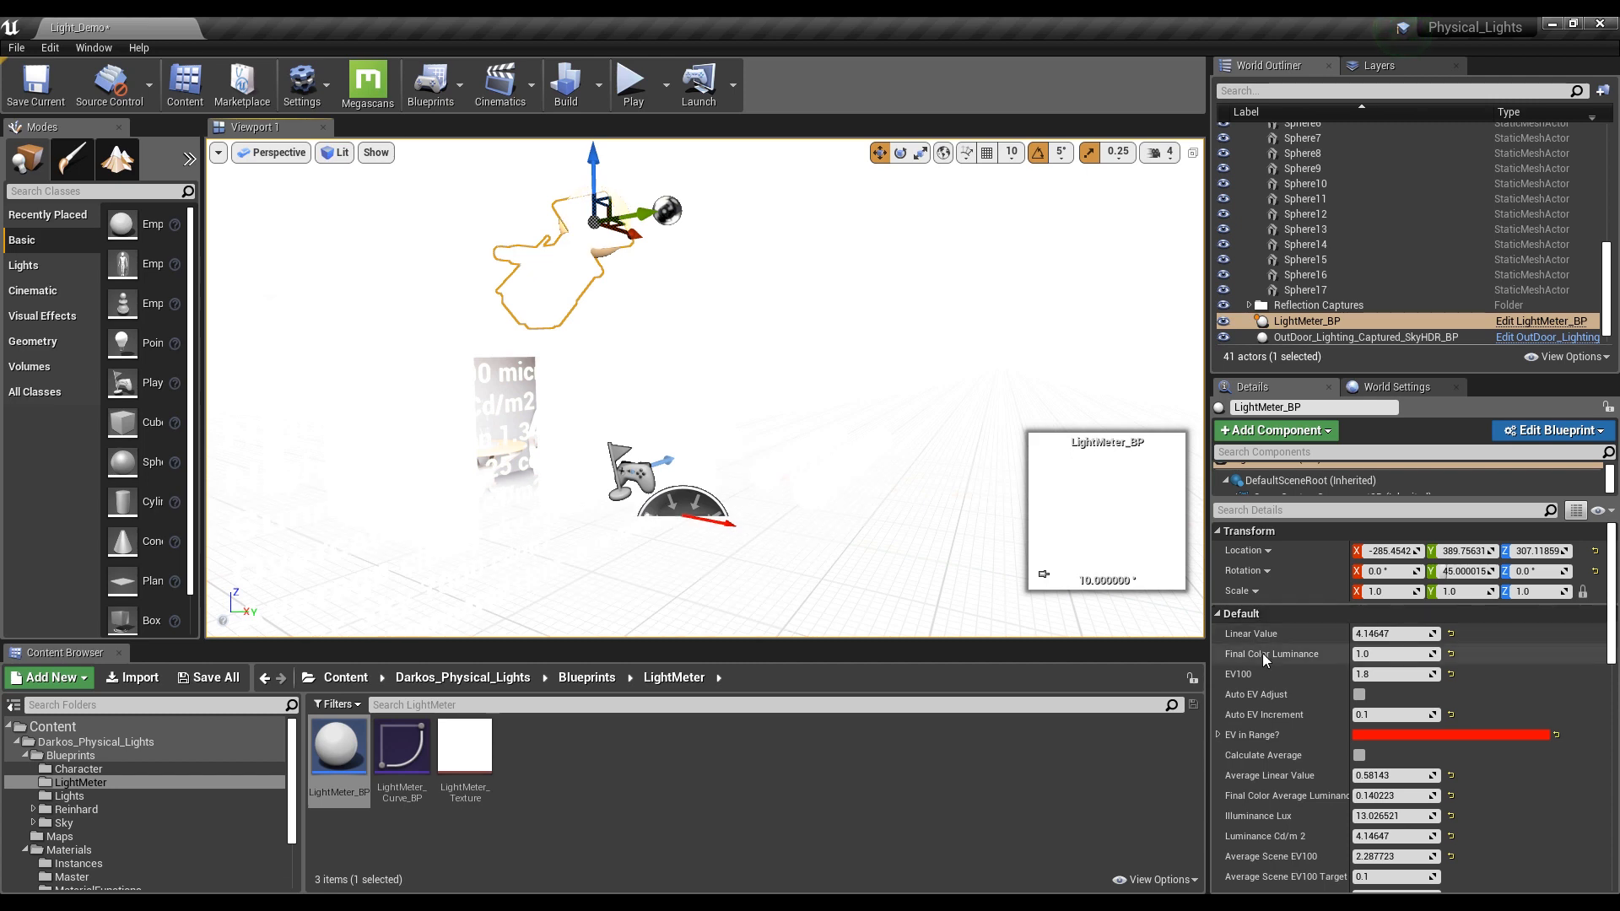
scroll(1262, 653, down, 2)
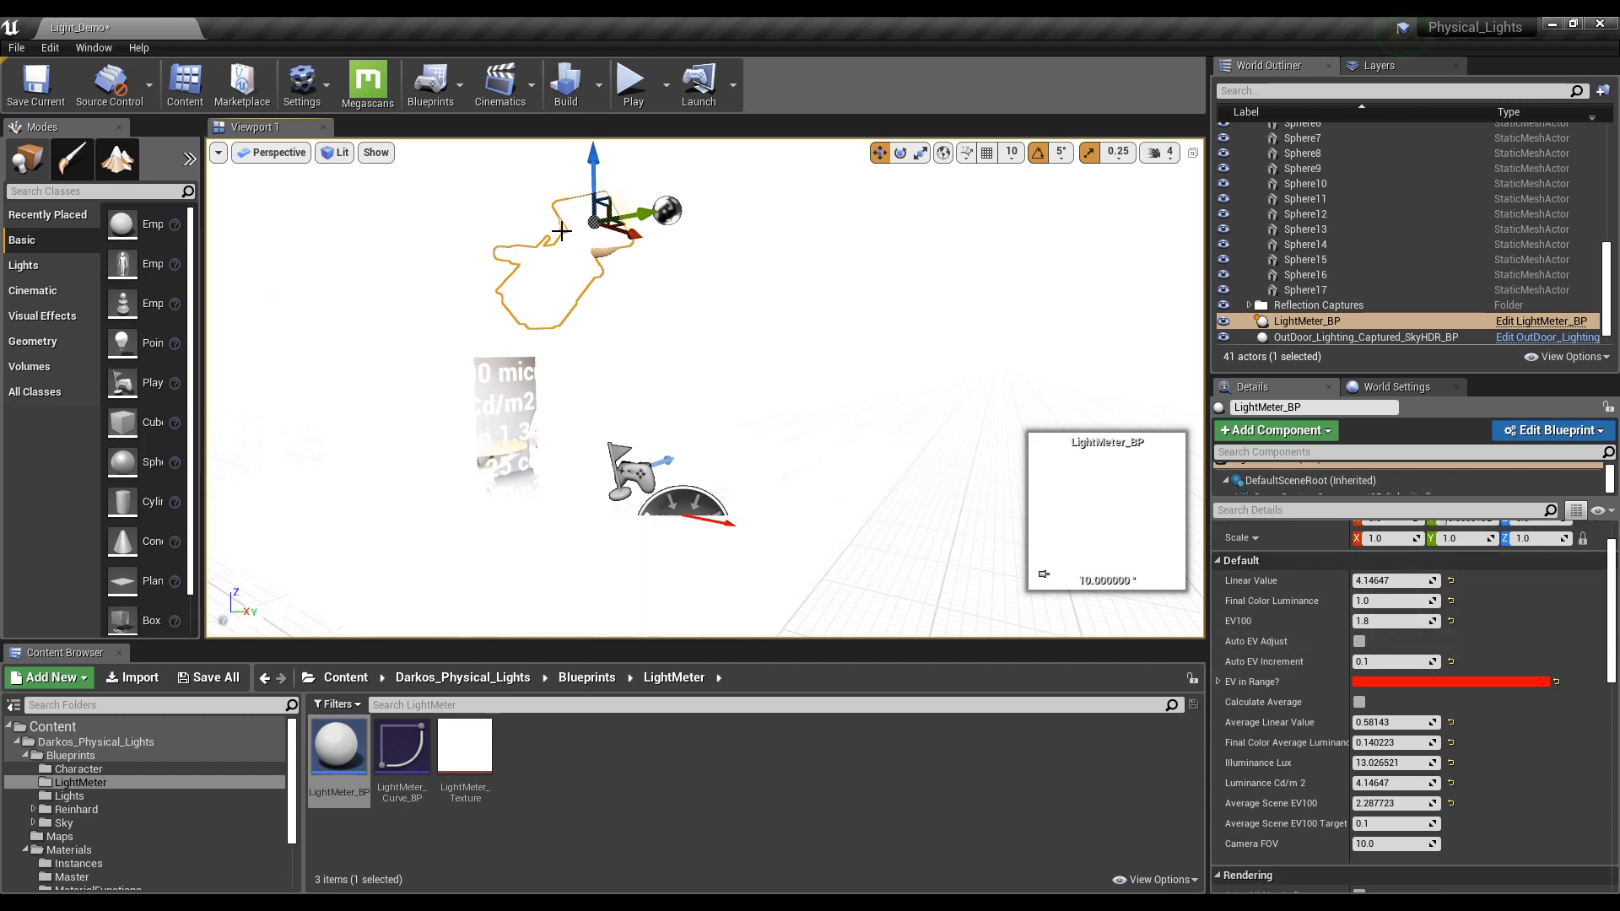
click(1381, 662)
text(1)
key(Return)
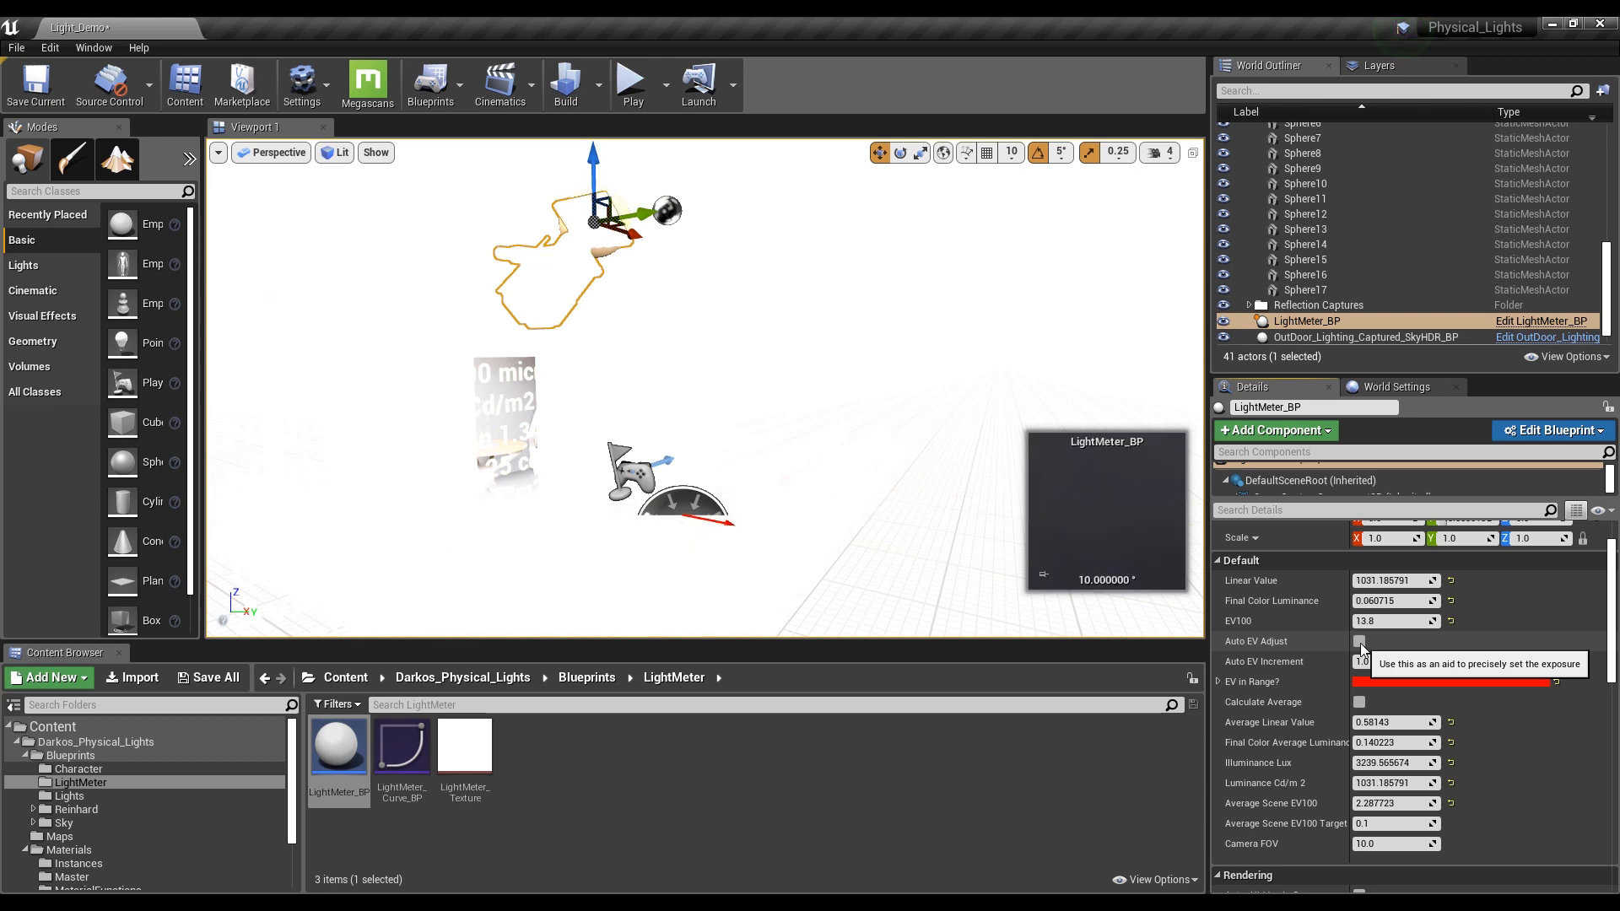
click(1360, 643)
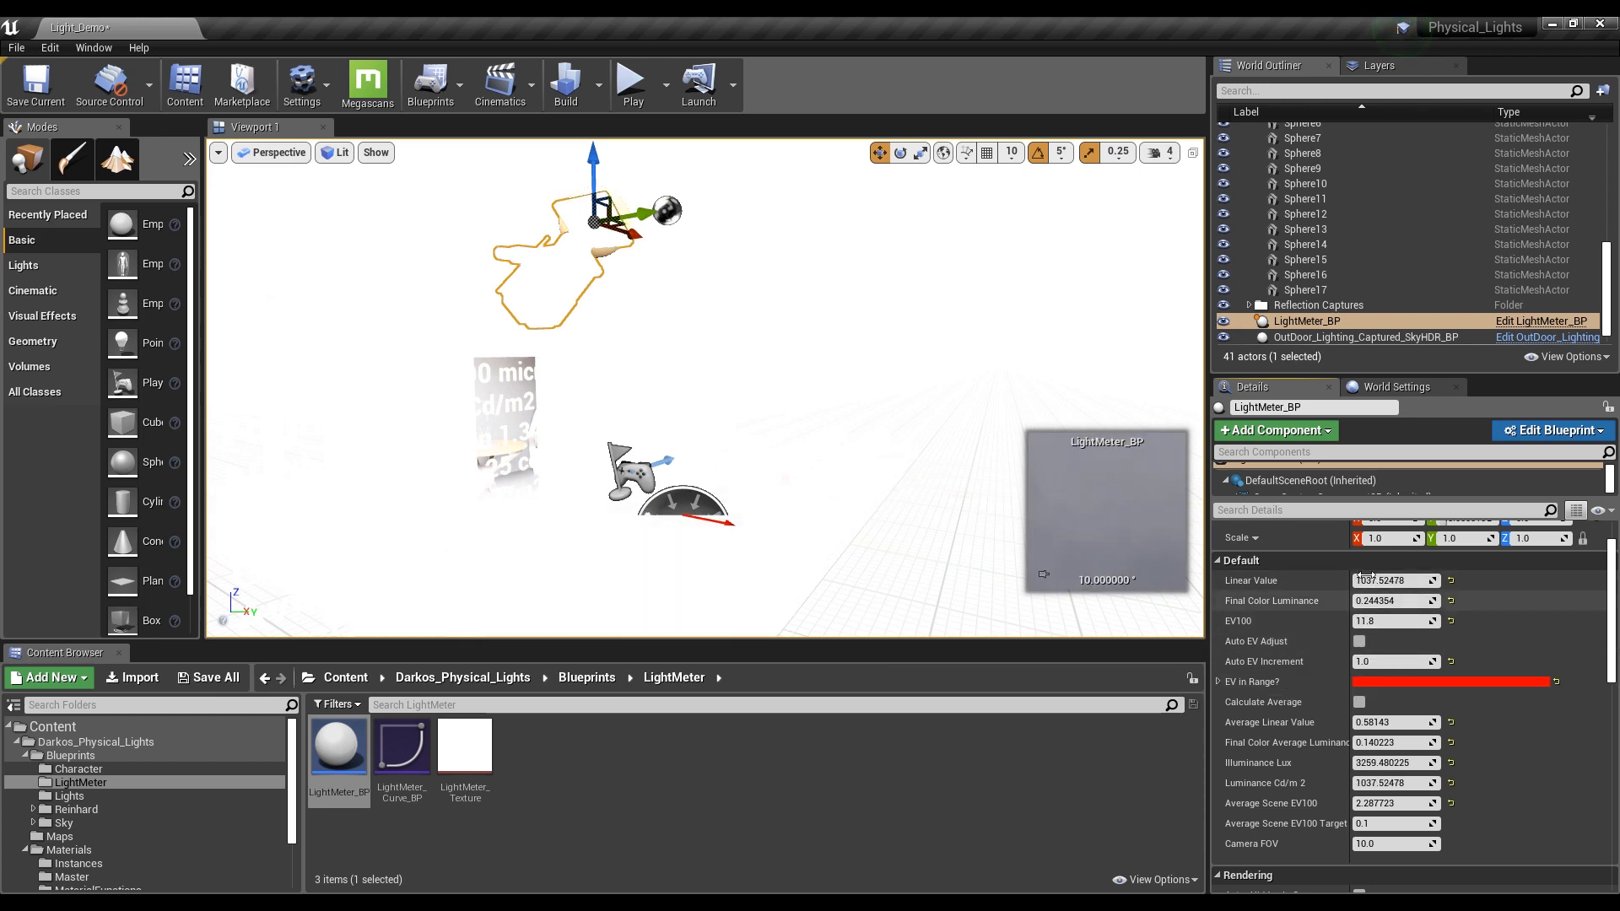
Fine-tune the light meter with Auto EV Adjust at an increment of 0.1, and recalculate its average luminance
click(1373, 665)
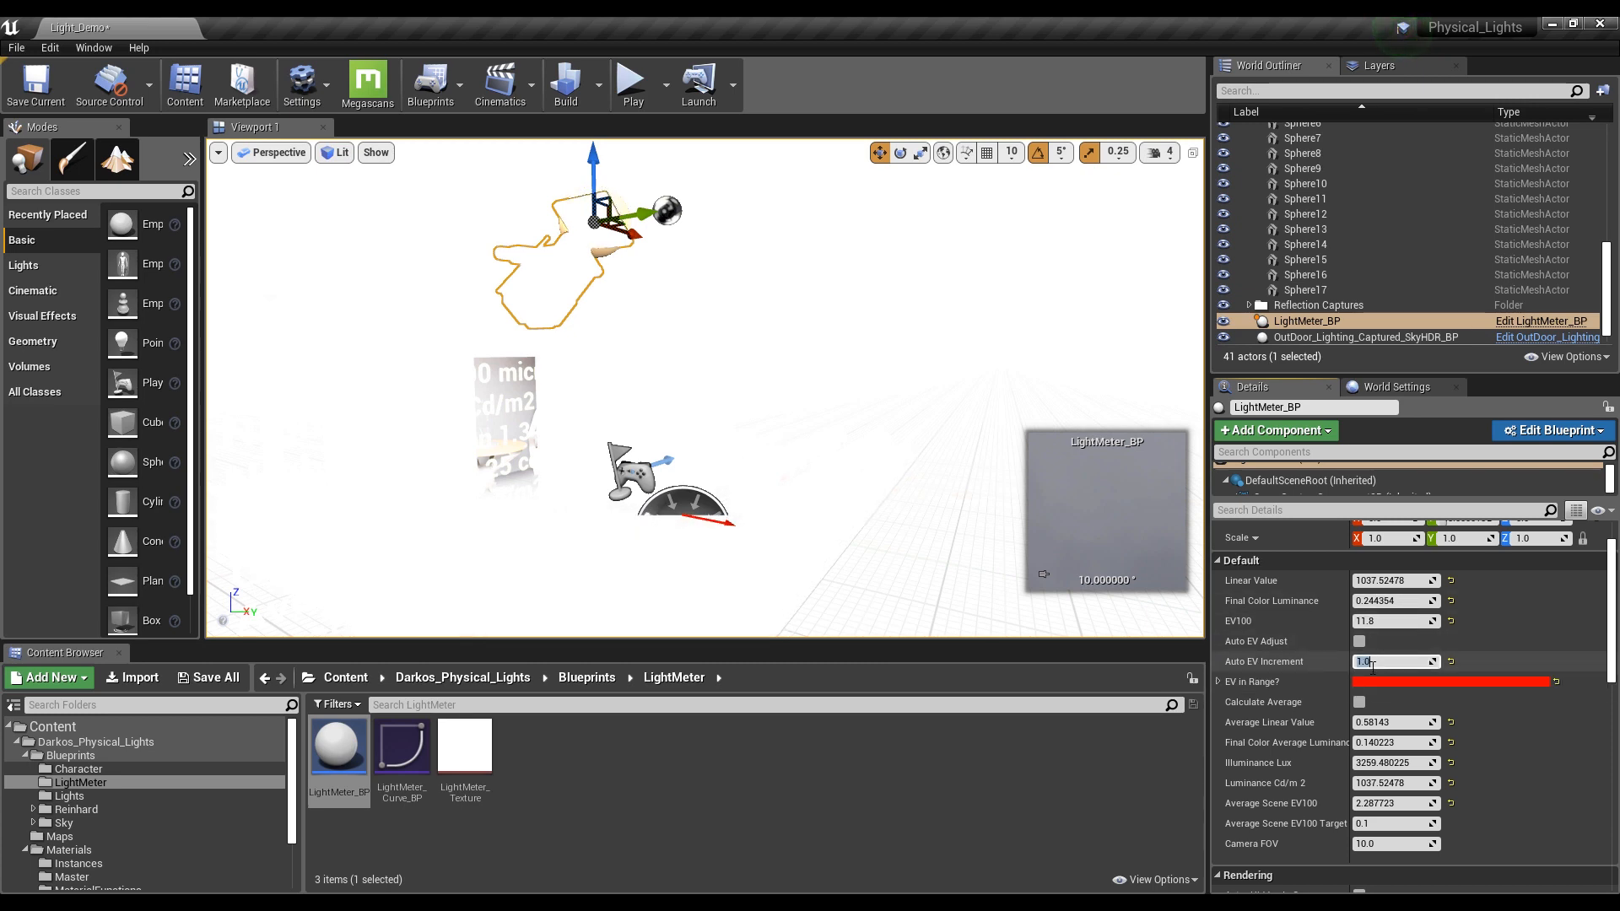
text(0.1)
key(Return)
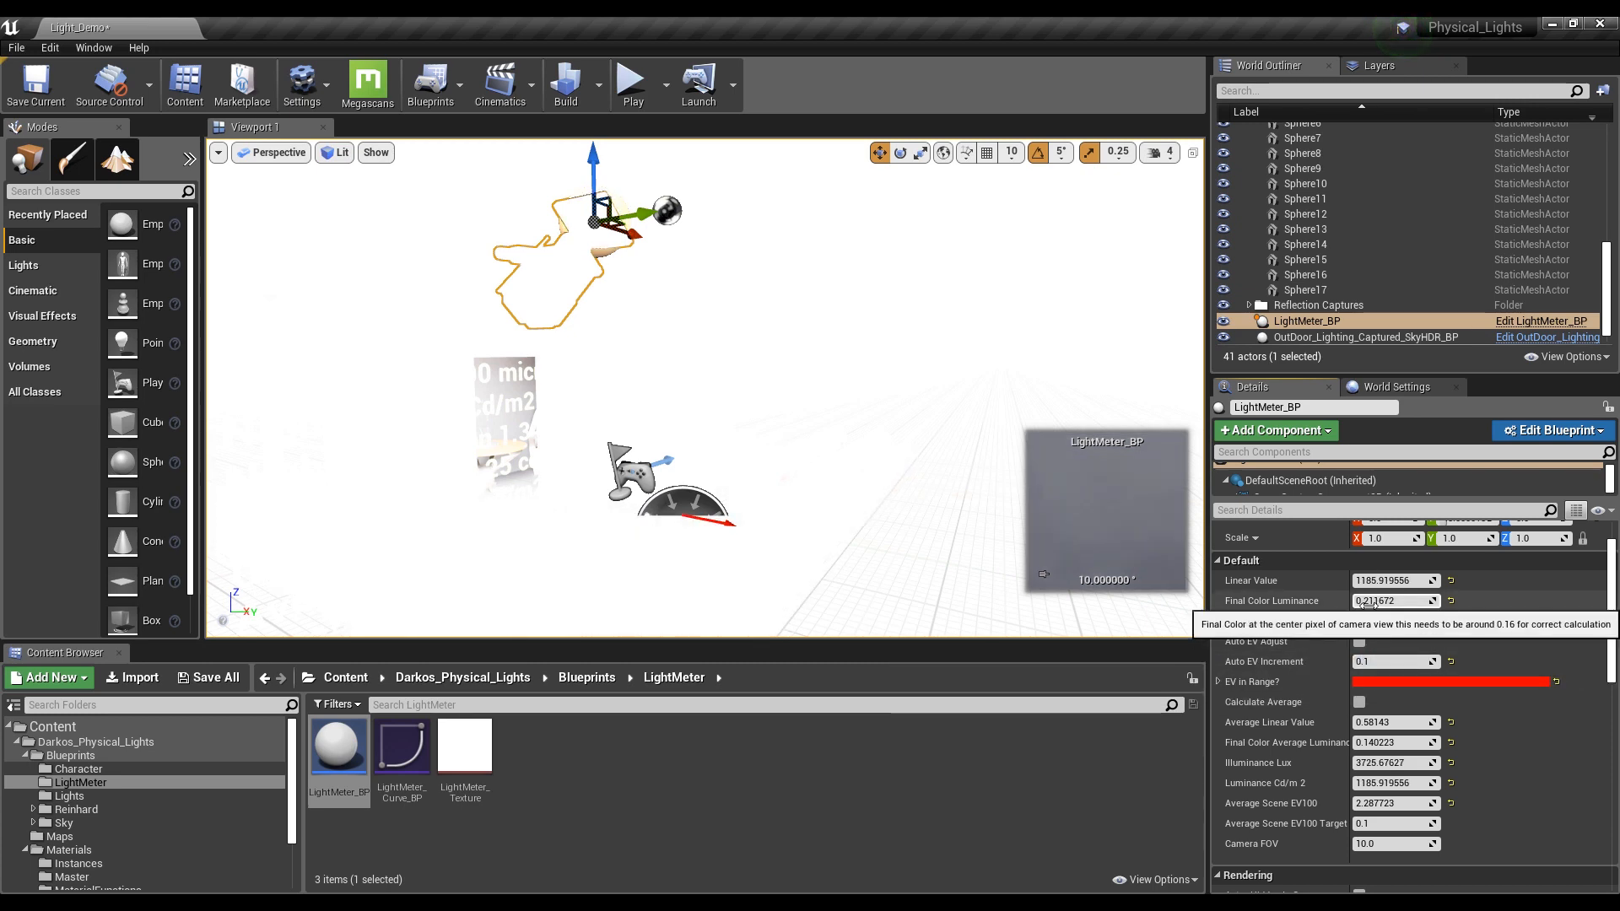
click(1359, 642)
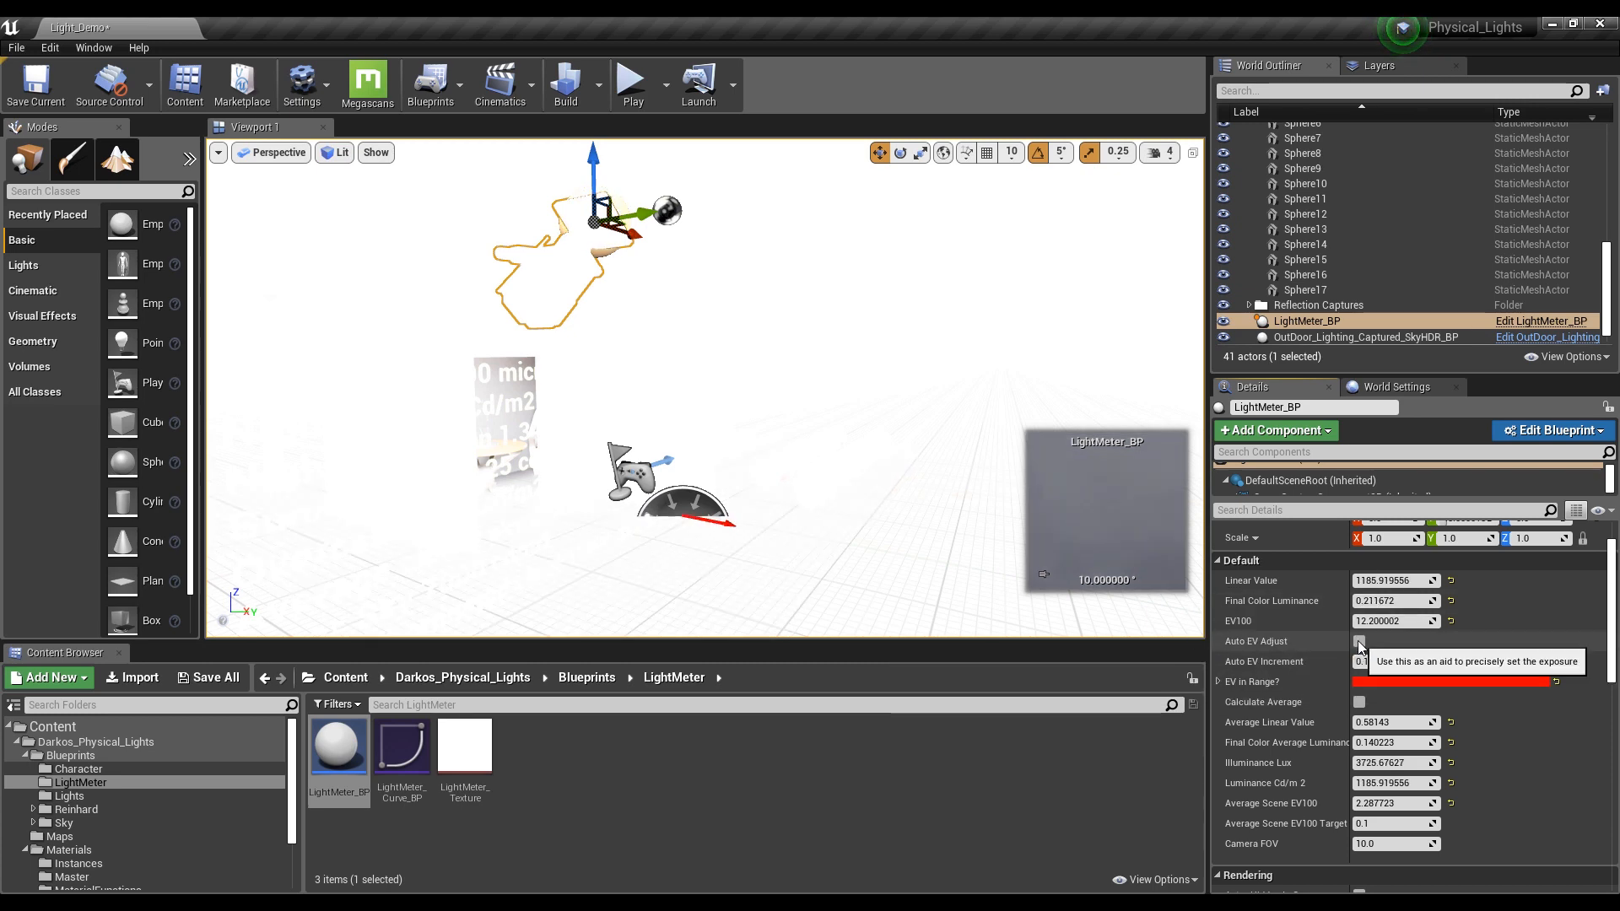
click(1359, 702)
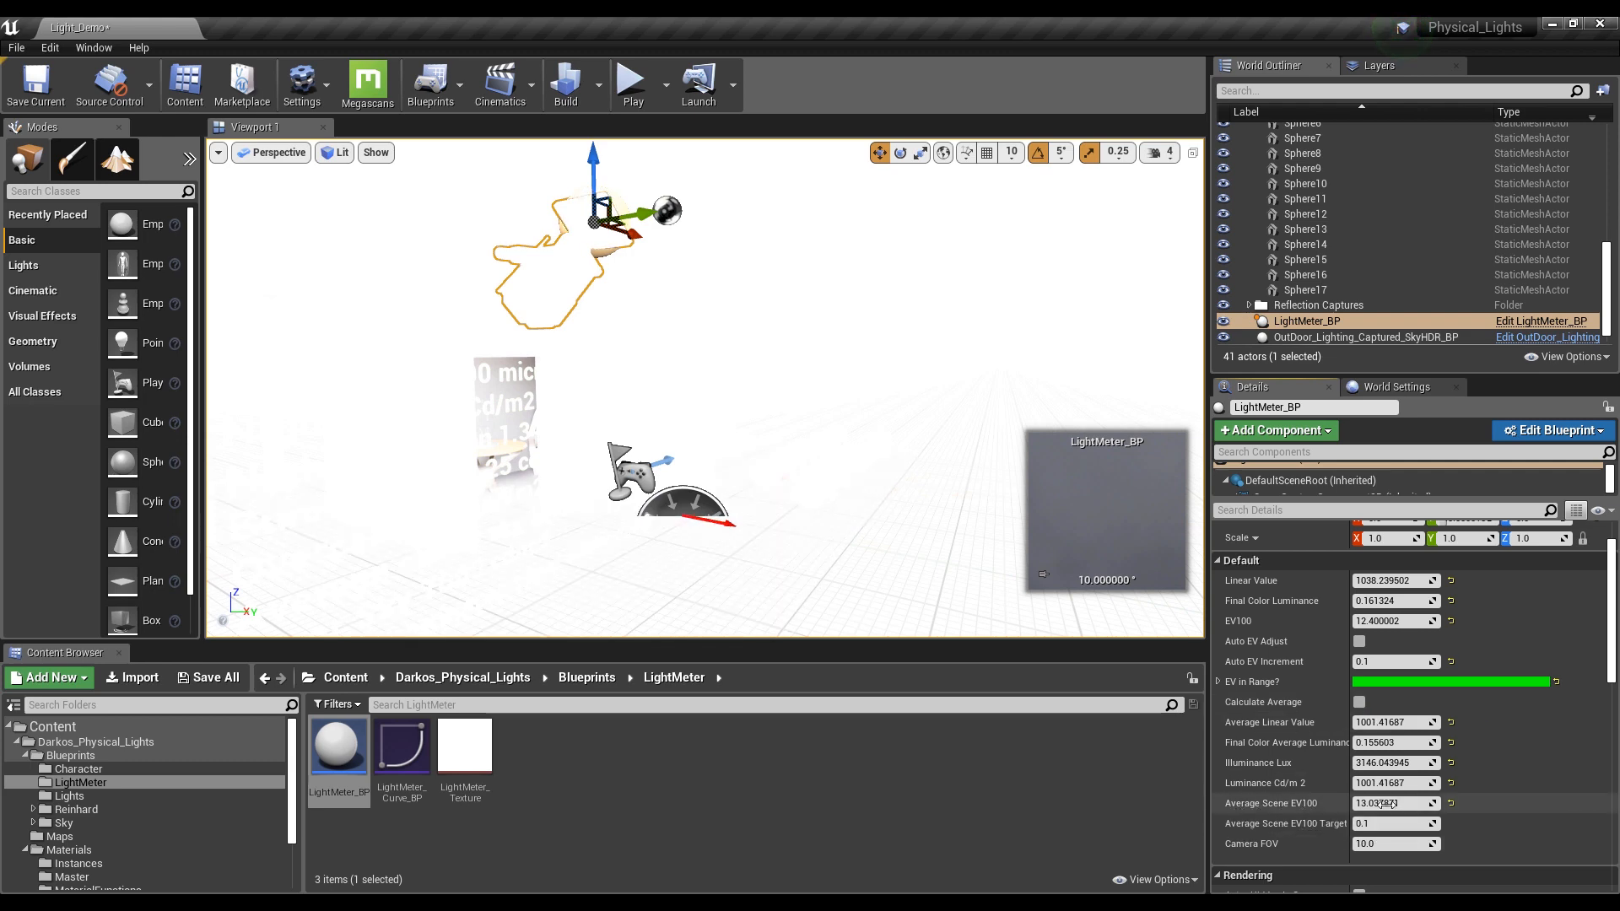
Set the sky blueprint's camera exposure to a Min EV100 and Max EV100 of 13
scroll(1349, 295, down, 1)
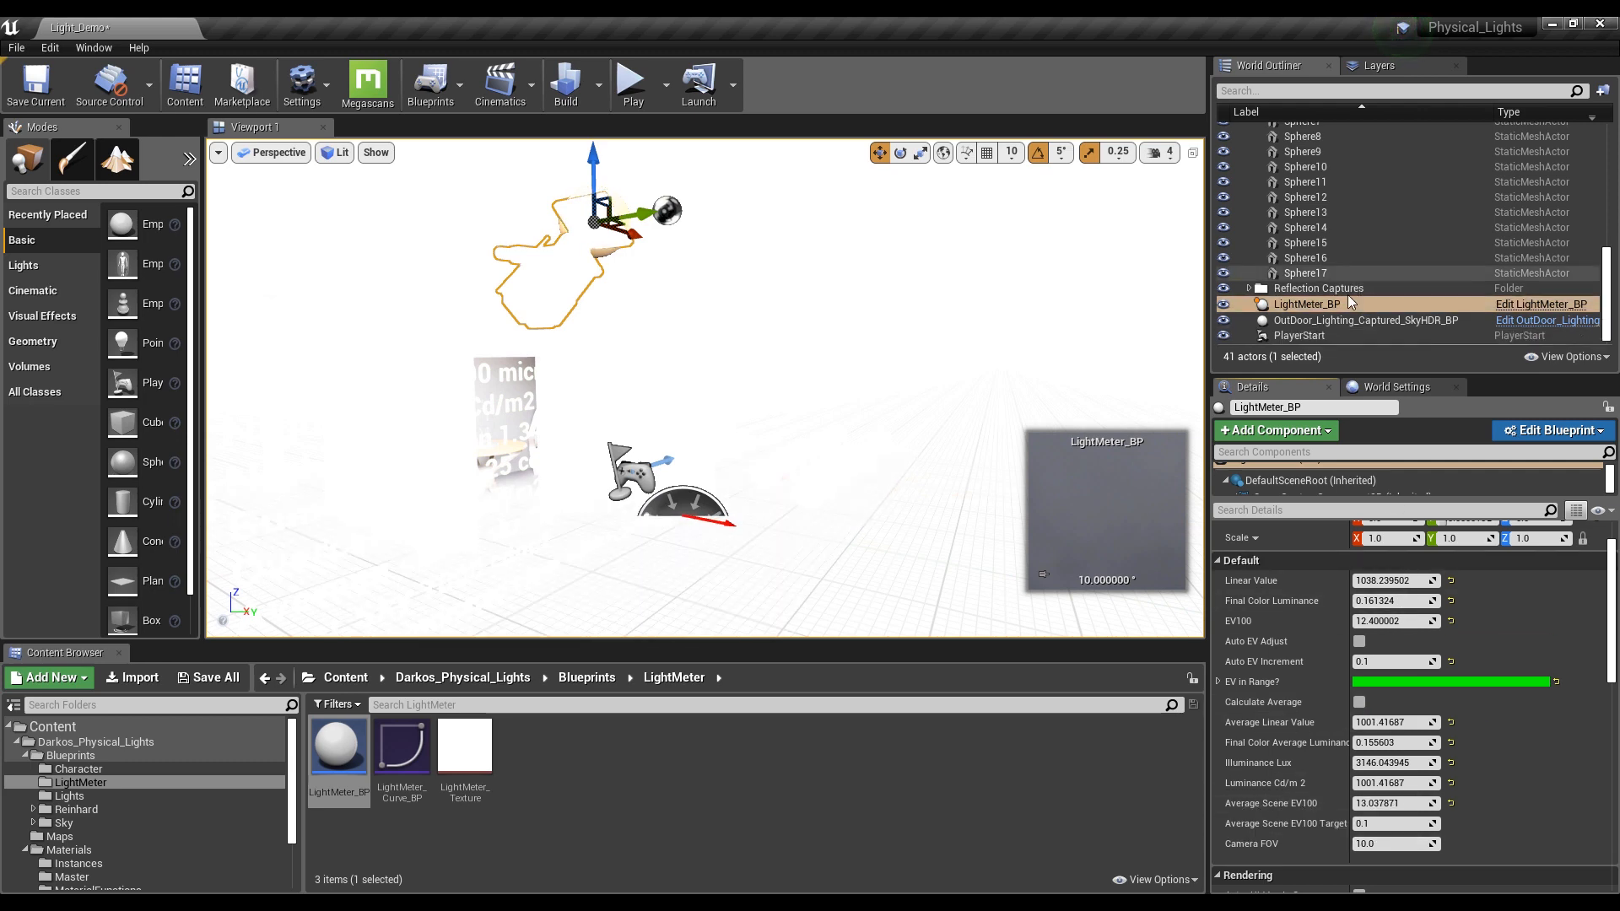
click(1317, 323)
scroll(1299, 630, down, 10)
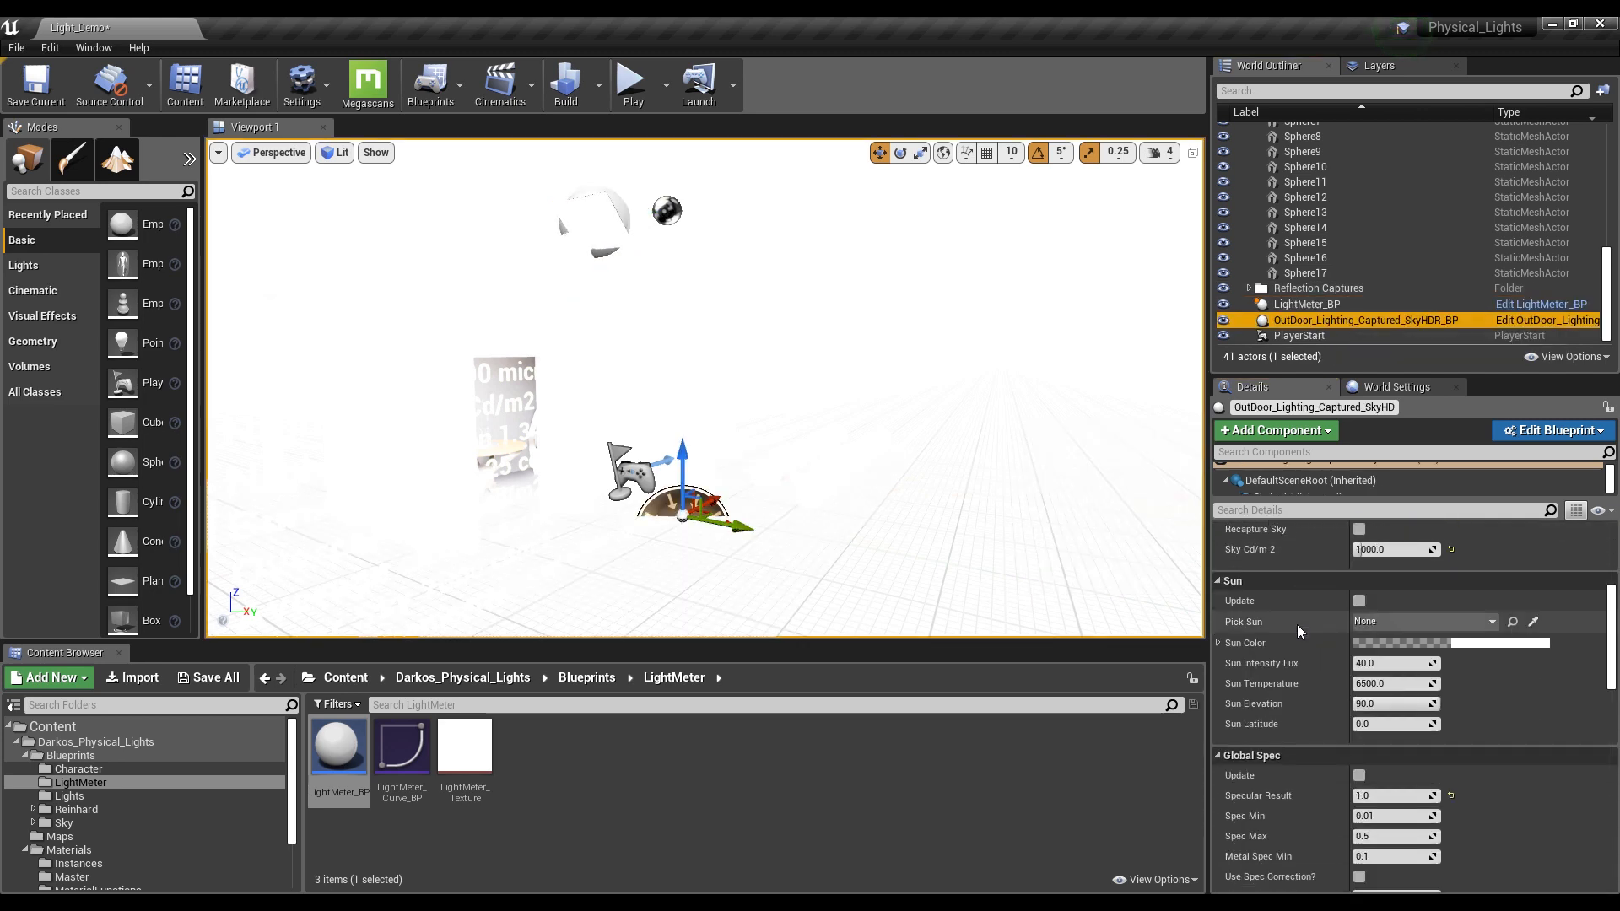
scroll(1298, 638, down, 4)
click(1376, 633)
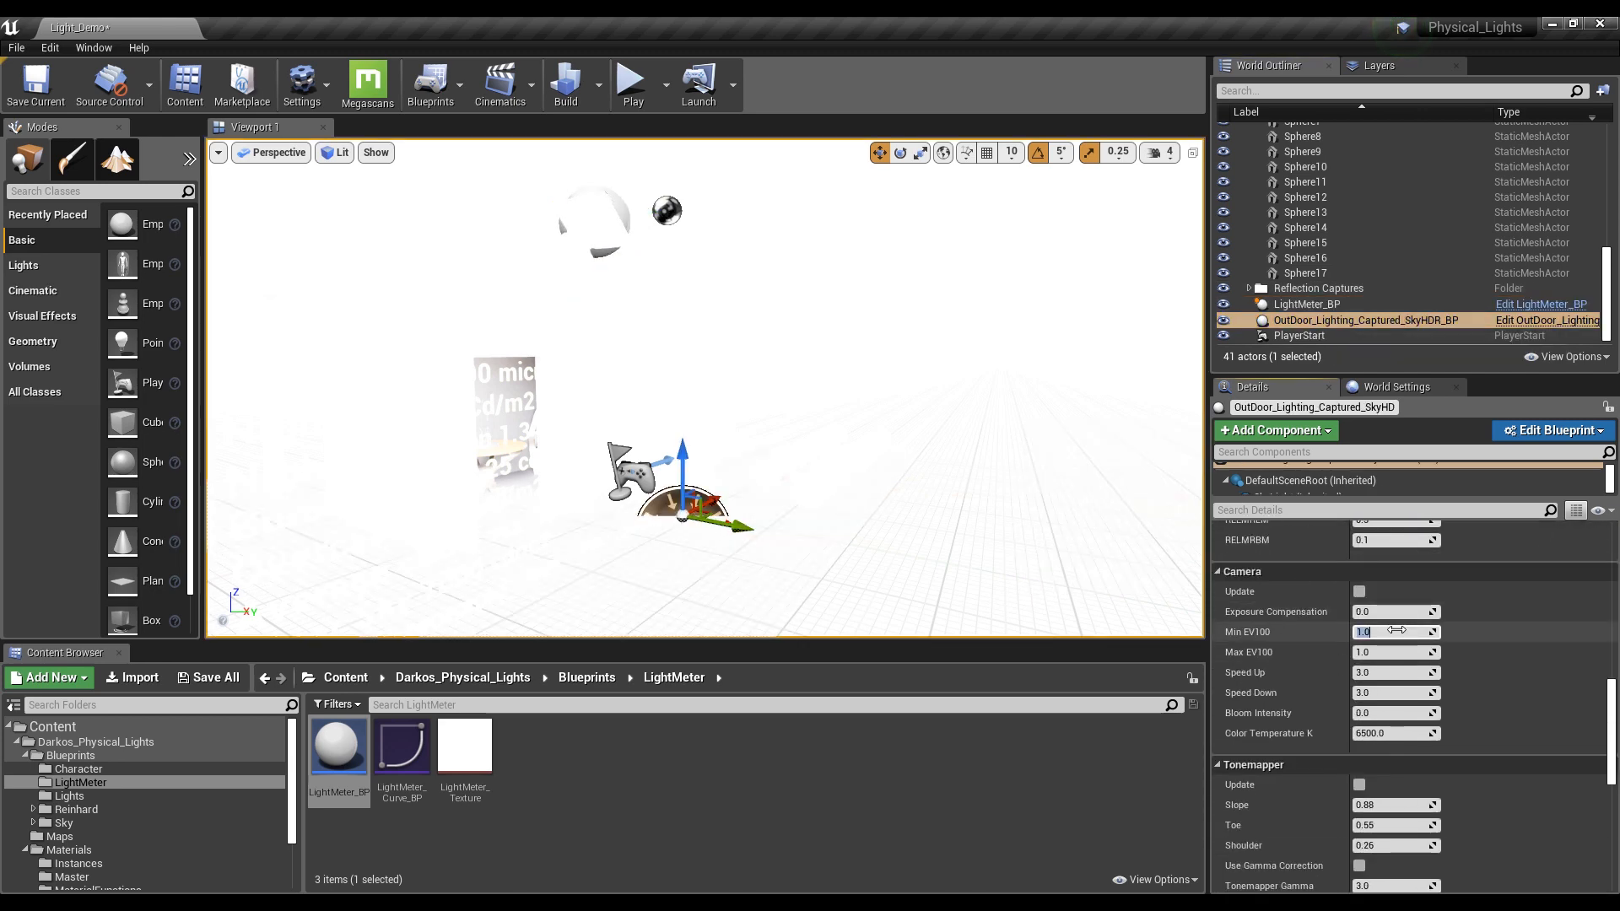
text(13)
click(1370, 654)
text(13)
key(Return)
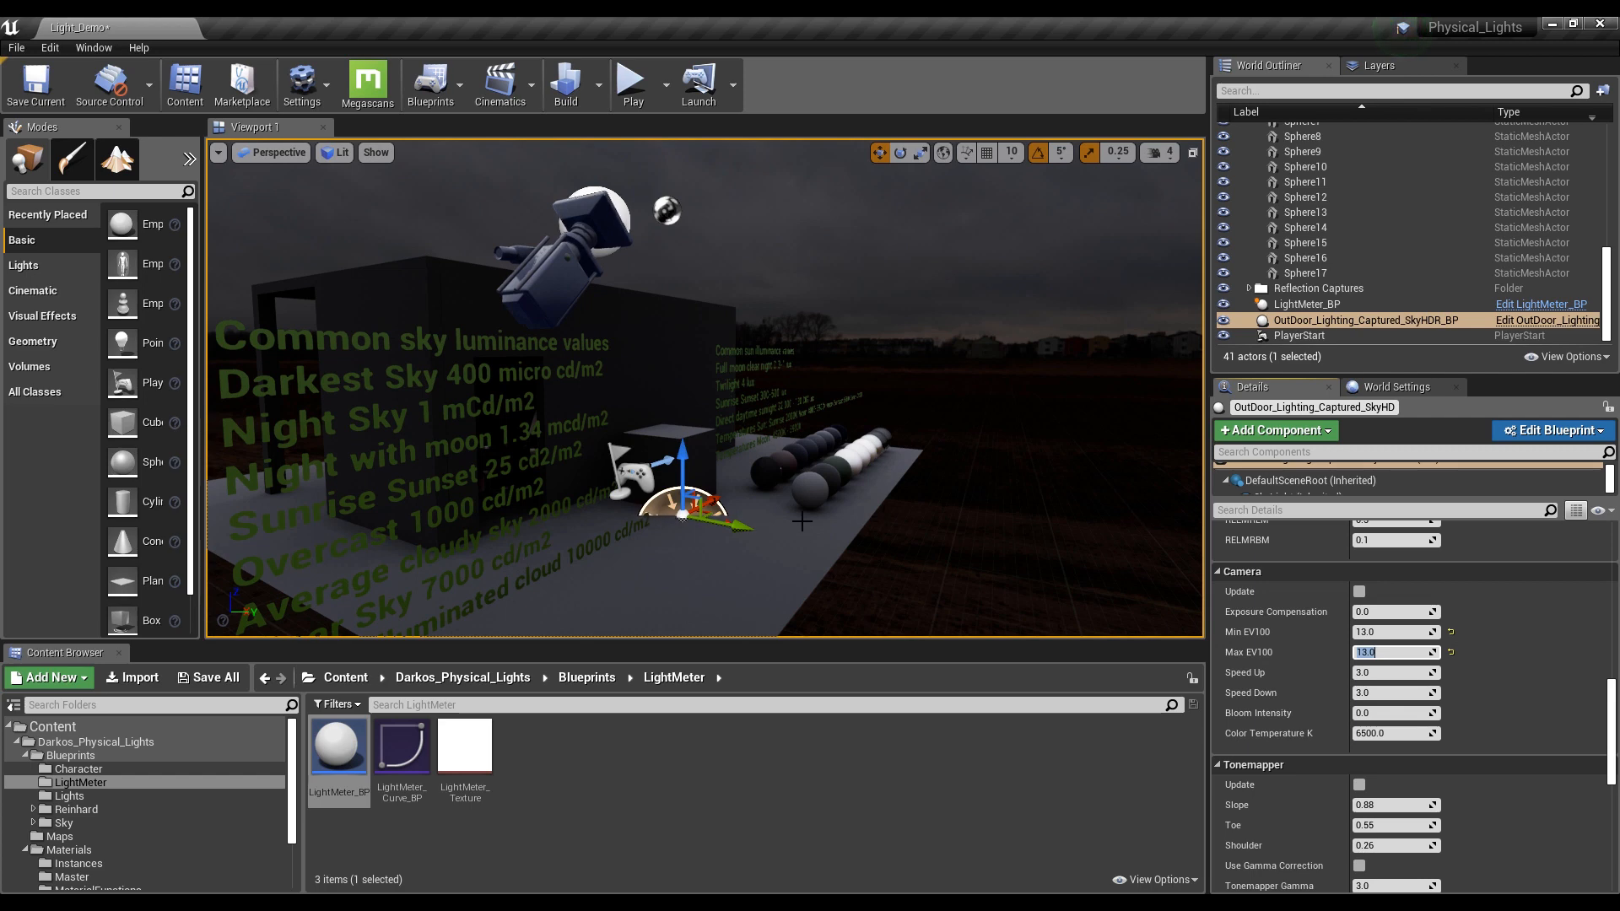
right_drag(802, 522, 753, 533)
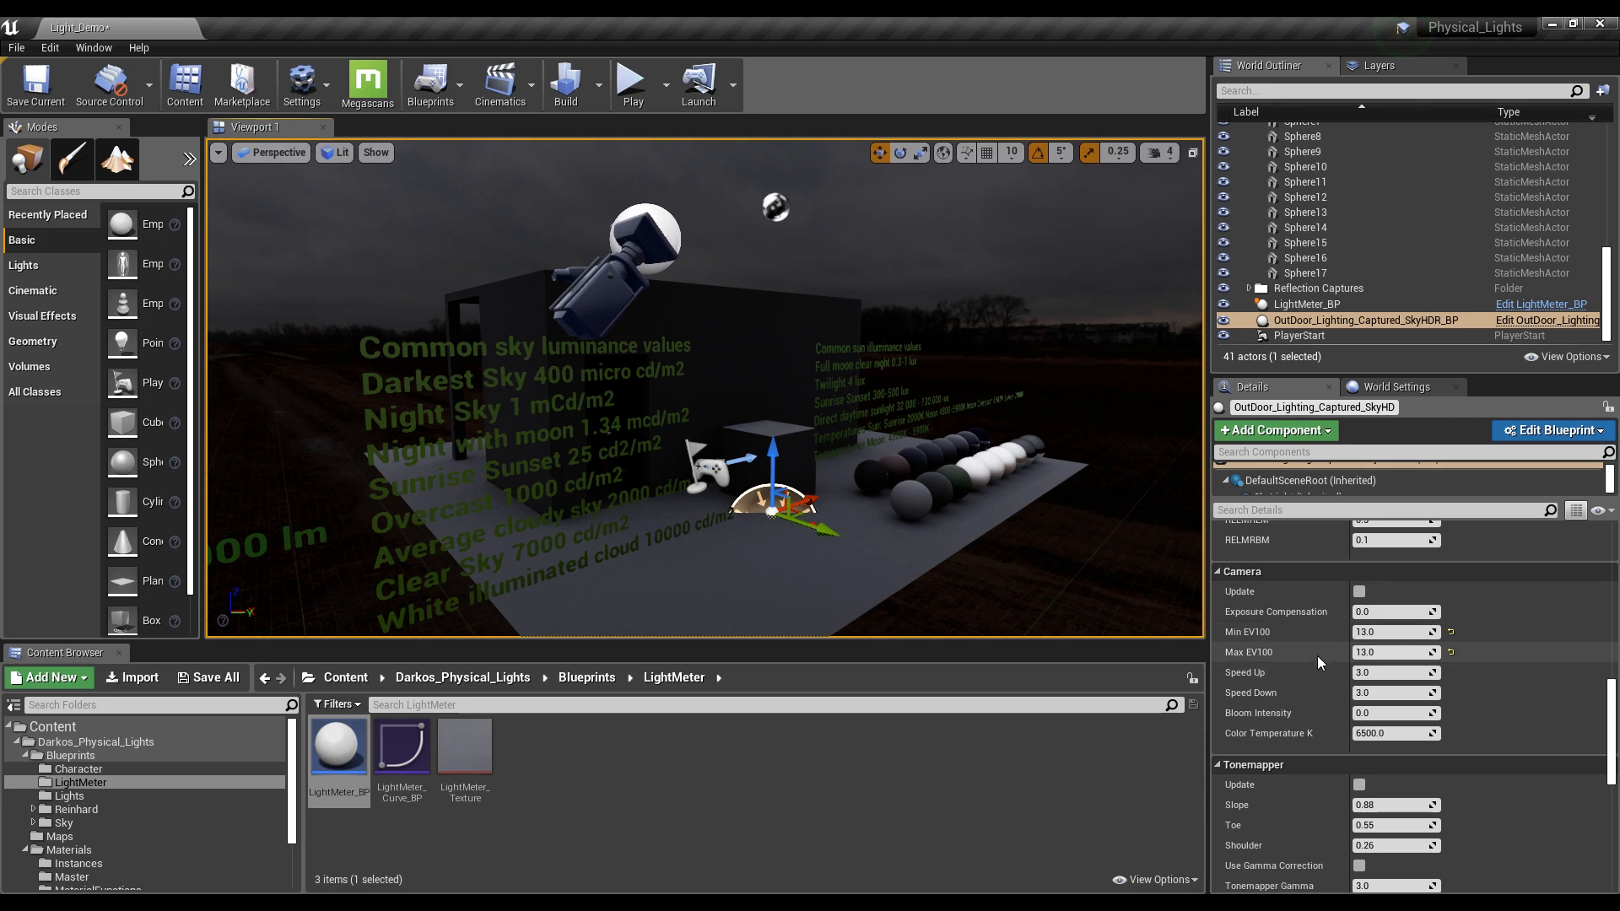
scroll(1316, 659, down, 2)
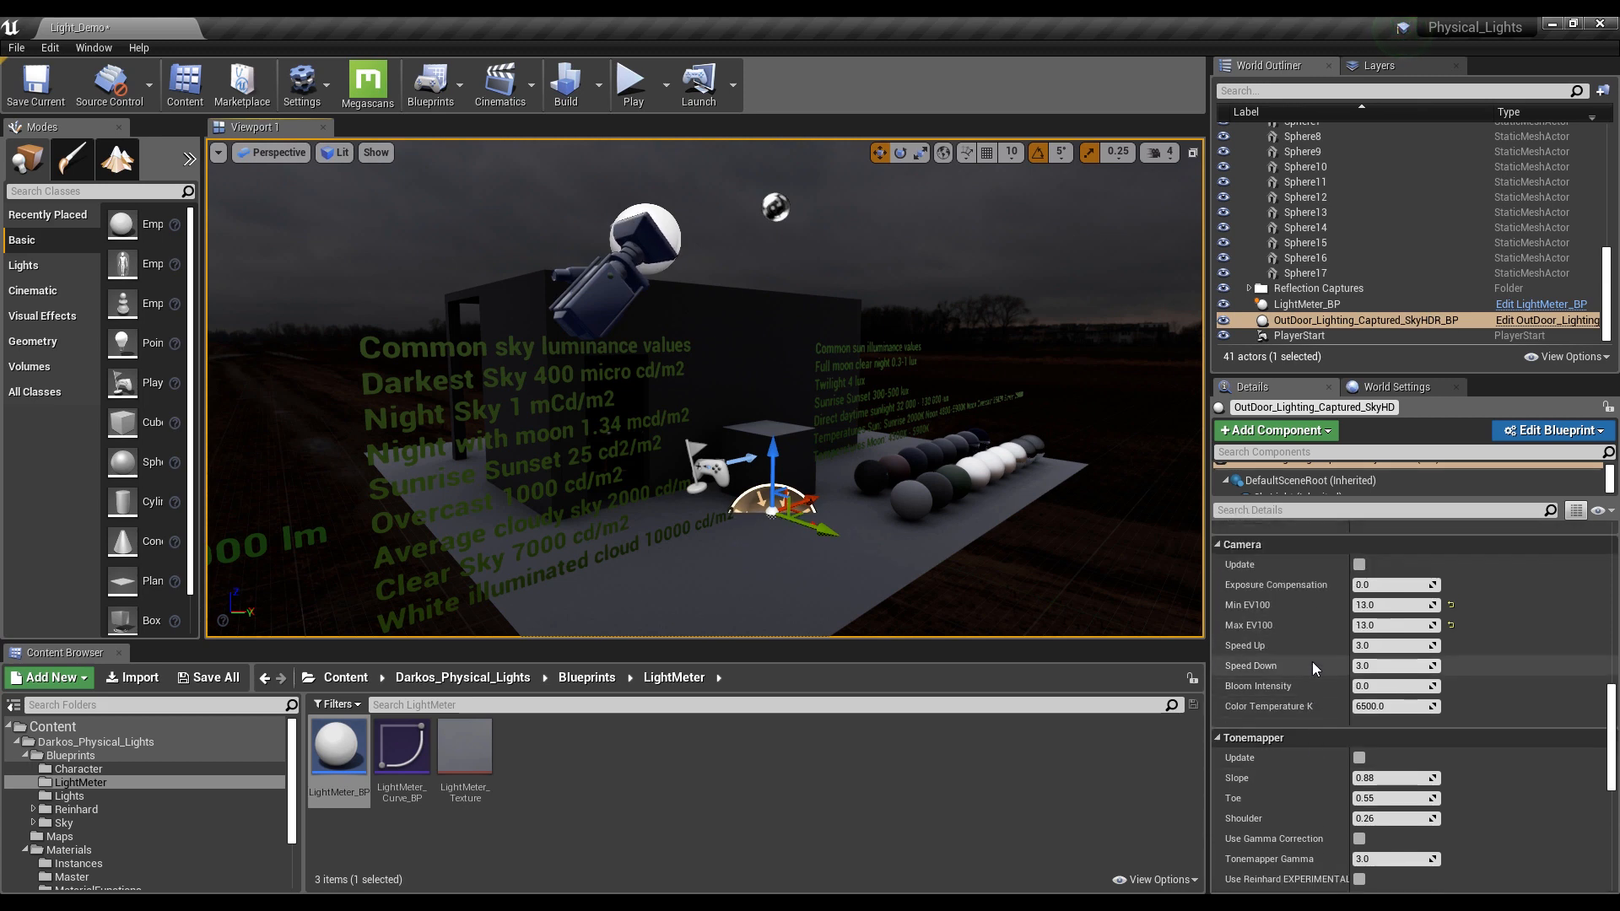
scroll(1314, 662, down, 4)
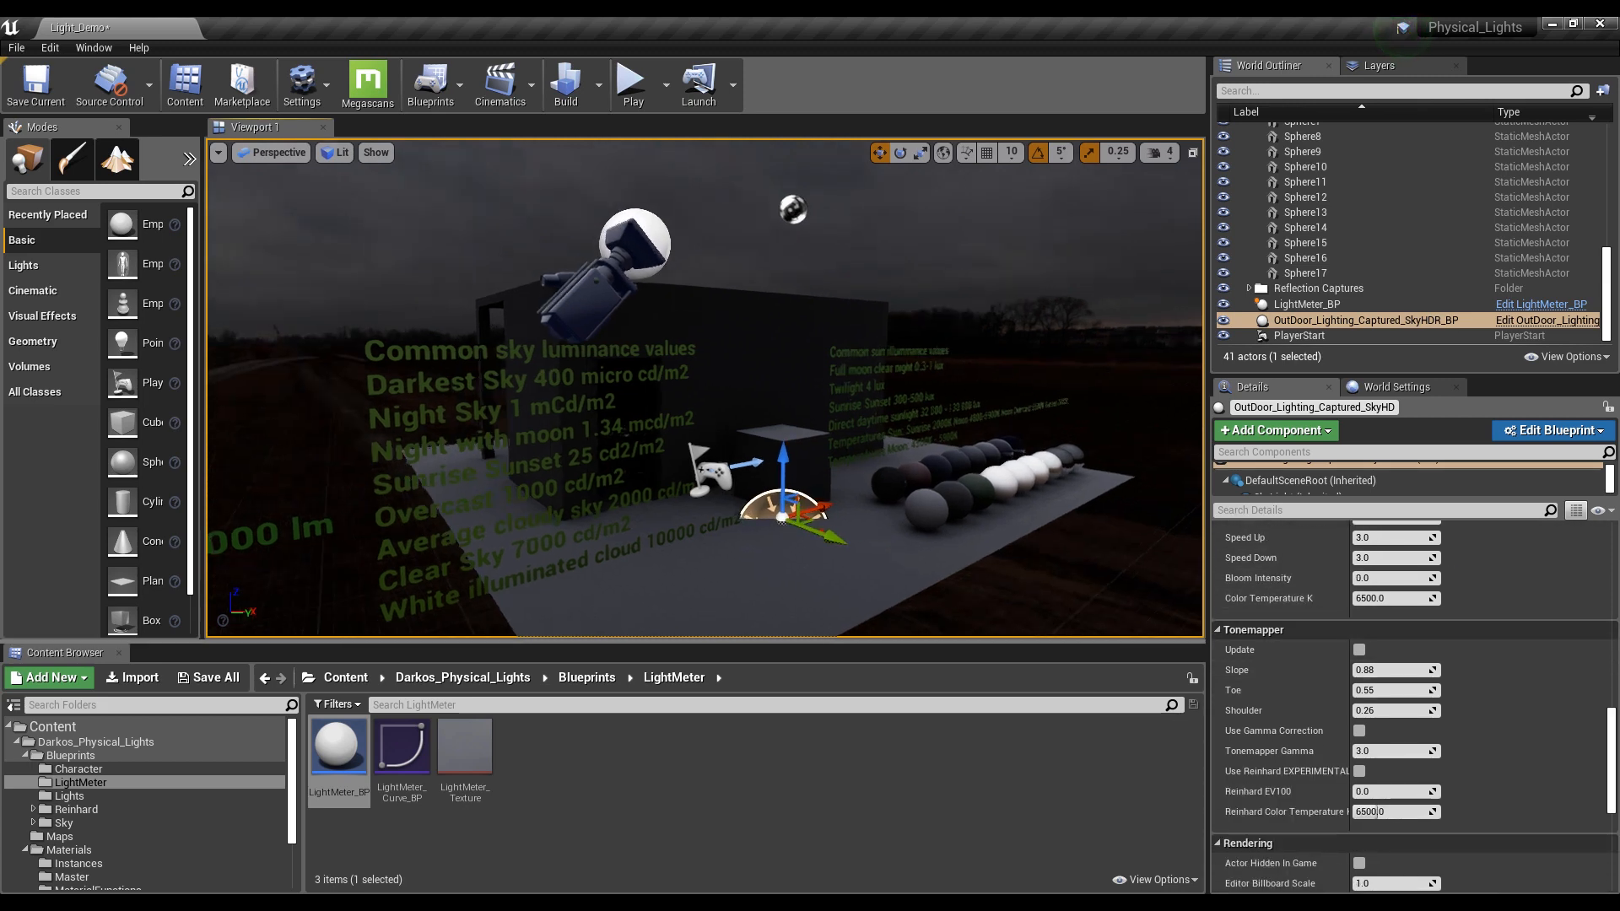
Set the sky blueprint's Tonemapper Gamma to 0 and check the scene in the viewport
right_drag(706, 389, 672, 393)
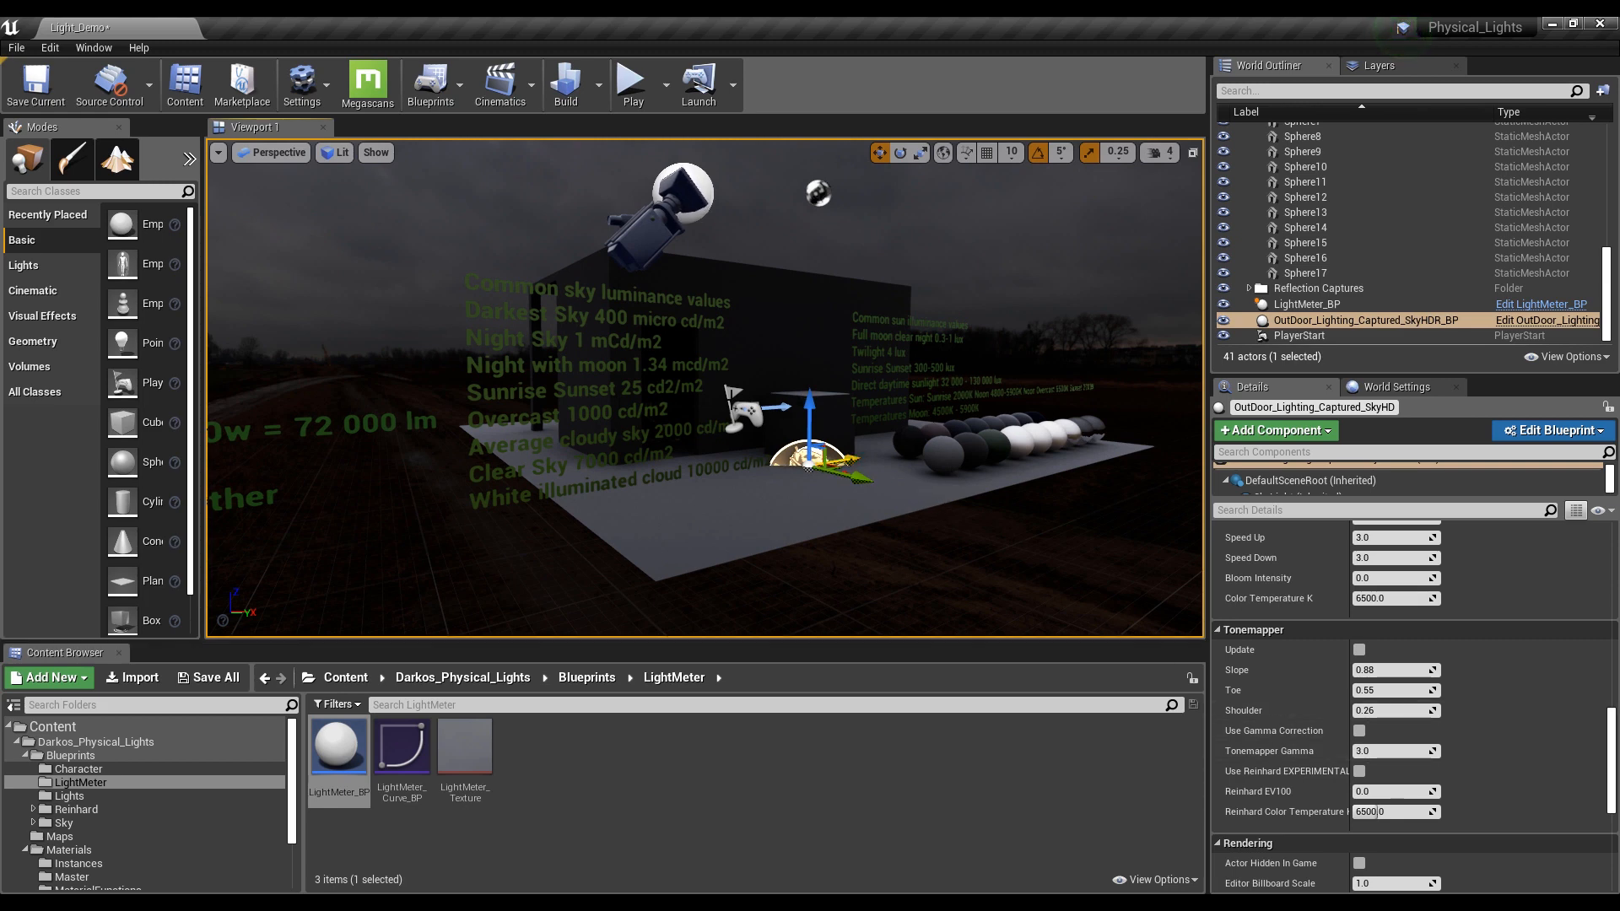
right_drag(955, 484, 949, 456)
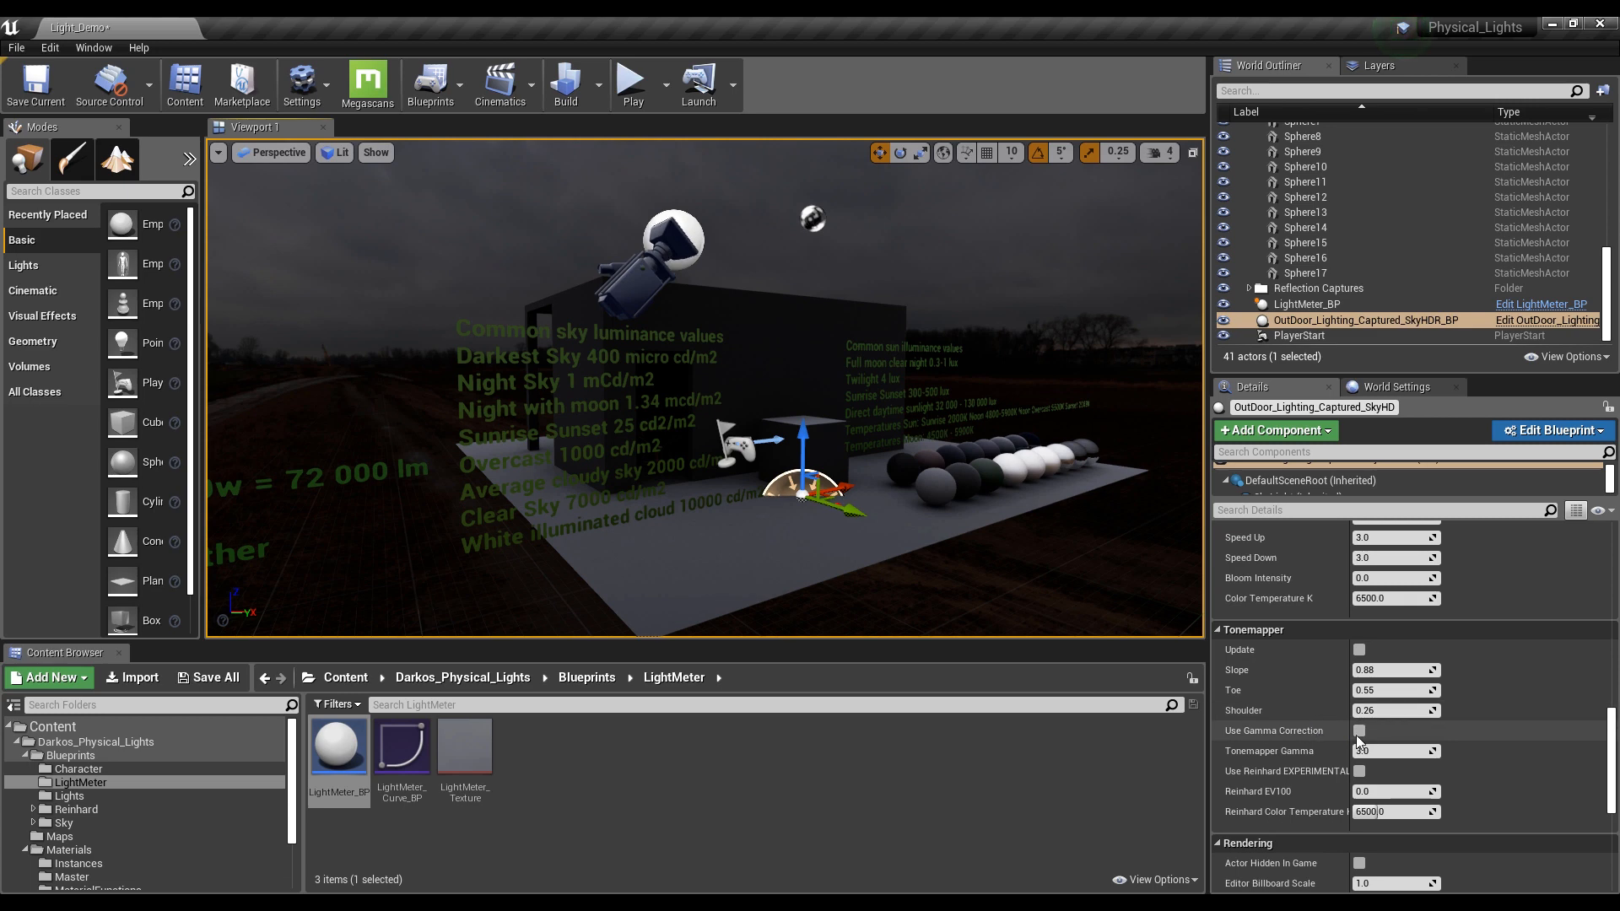
click(1373, 752)
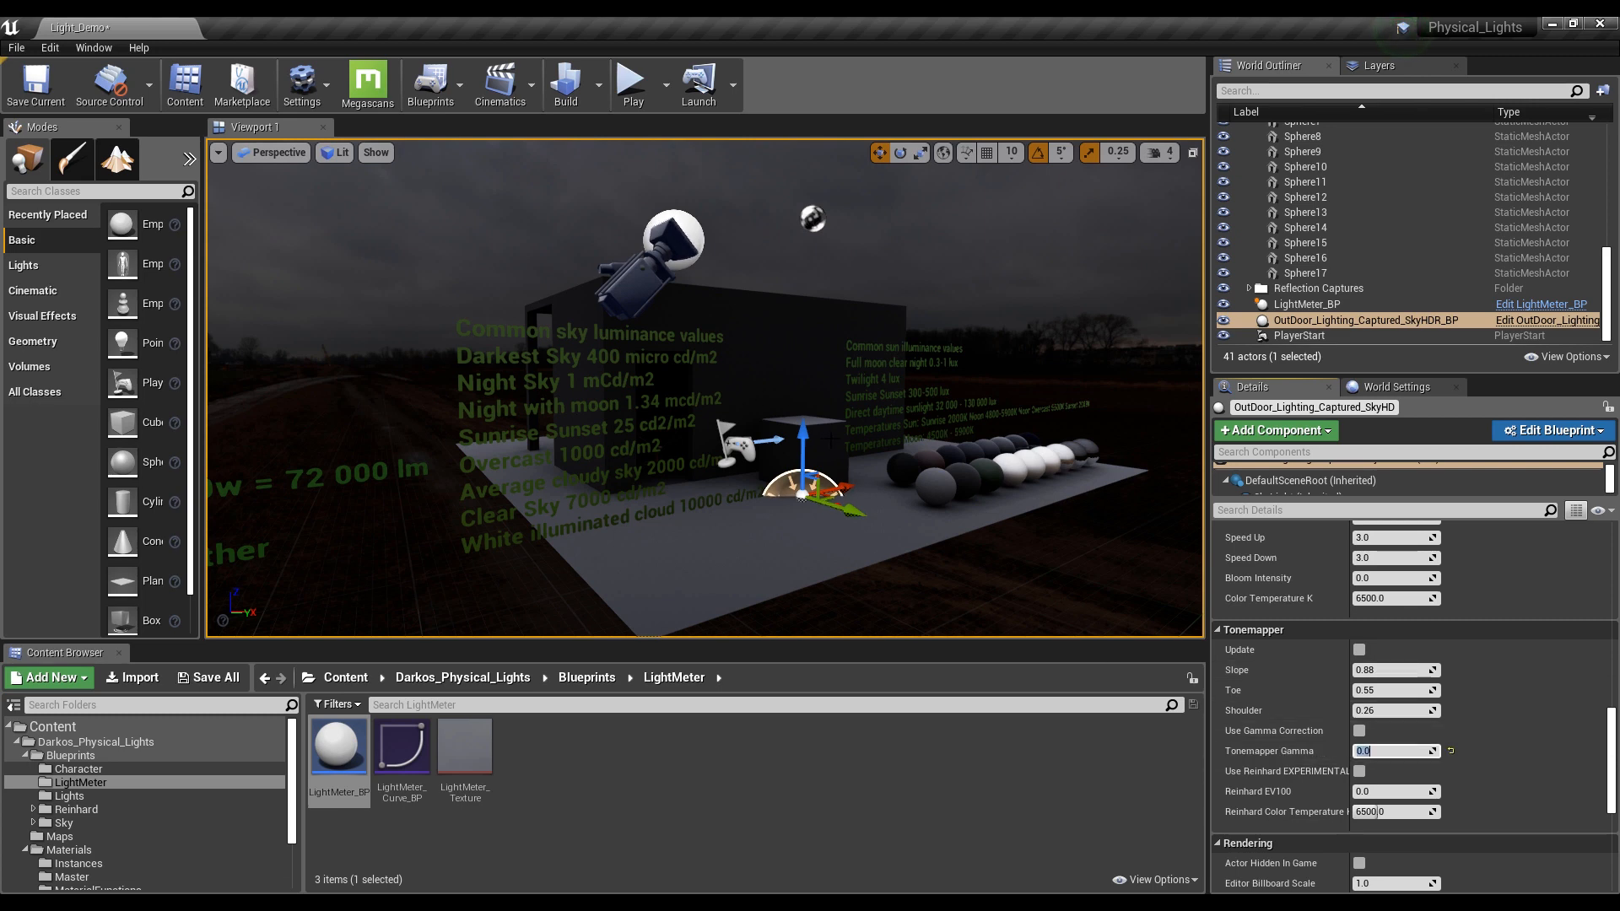
mouse_move(817, 400)
right_down()
mouse_move(785, 400)
mouse_move(817, 397)
mouse_move(803, 396)
mouse_move(817, 422)
right_up()
key(w)
key(s)
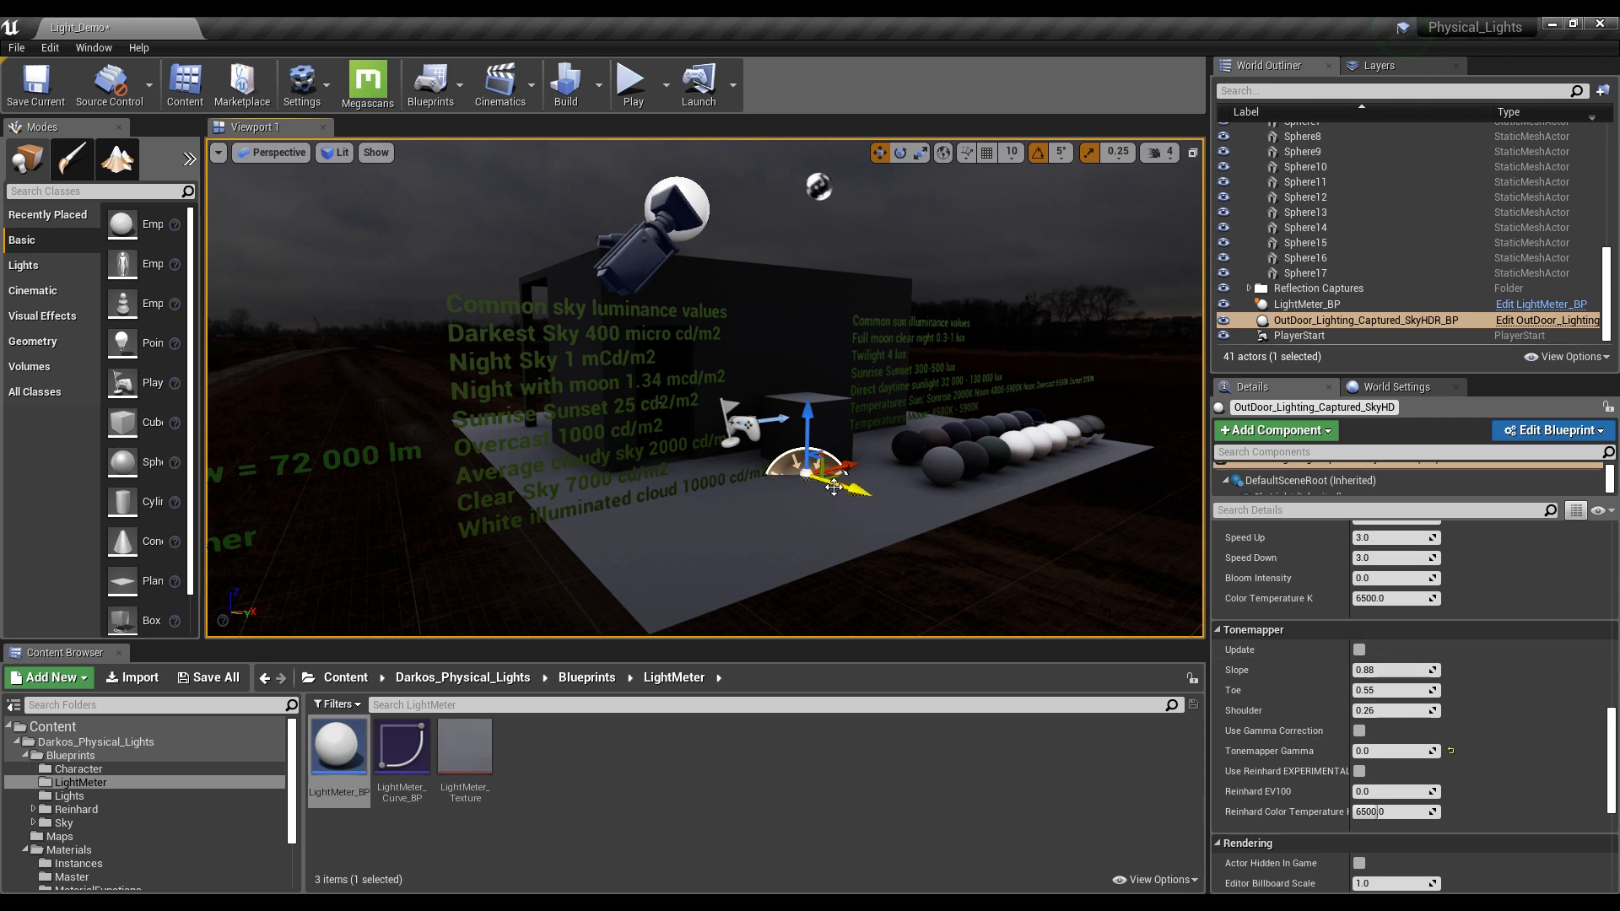
Place a Post Process Volume in the scene and enable its Infinite Extent (Unbound) option
click(39, 315)
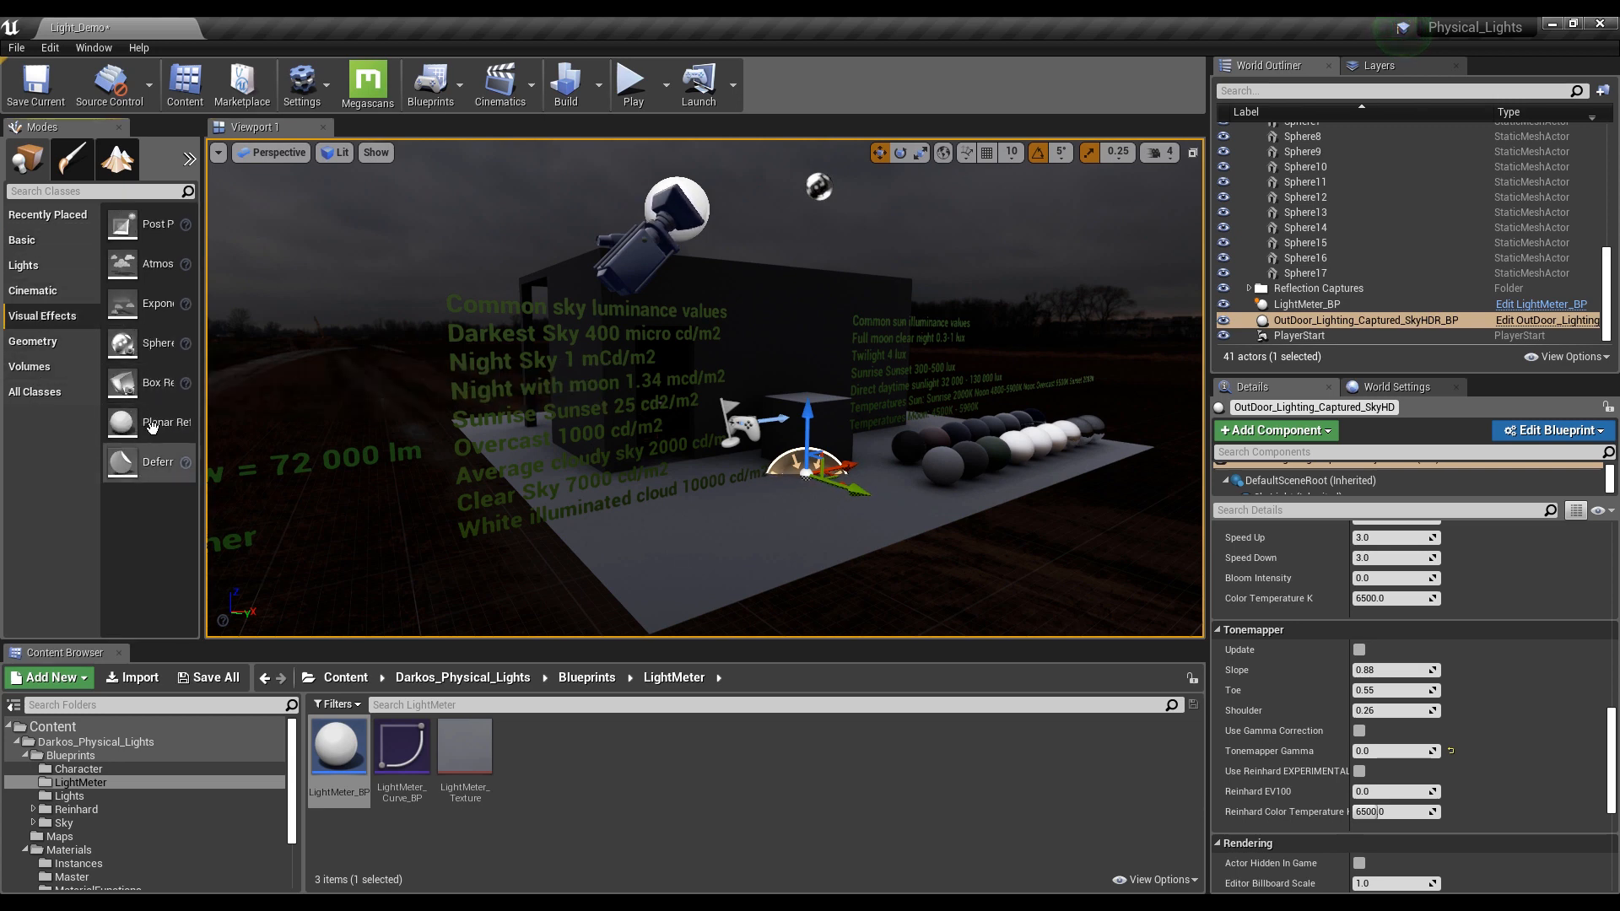
drag(153, 219, 772, 507)
scroll(1303, 665, up, 6)
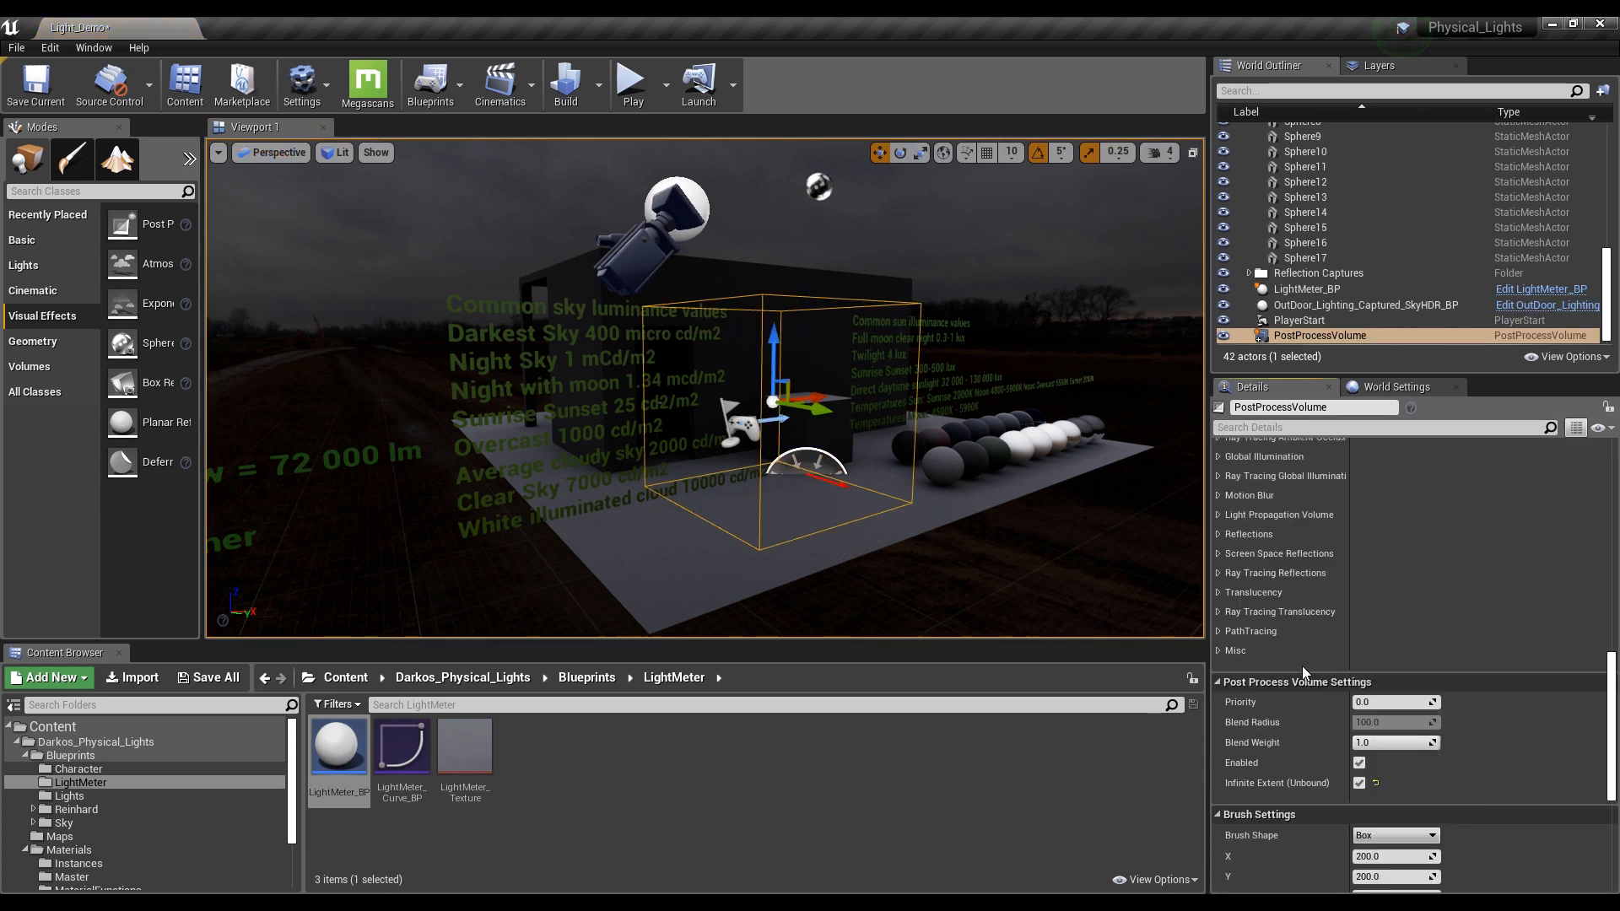
Override the Global Gamma in the Post Process Volume's Color Grading with a value of 2.2
scroll(1273, 671, up, 5)
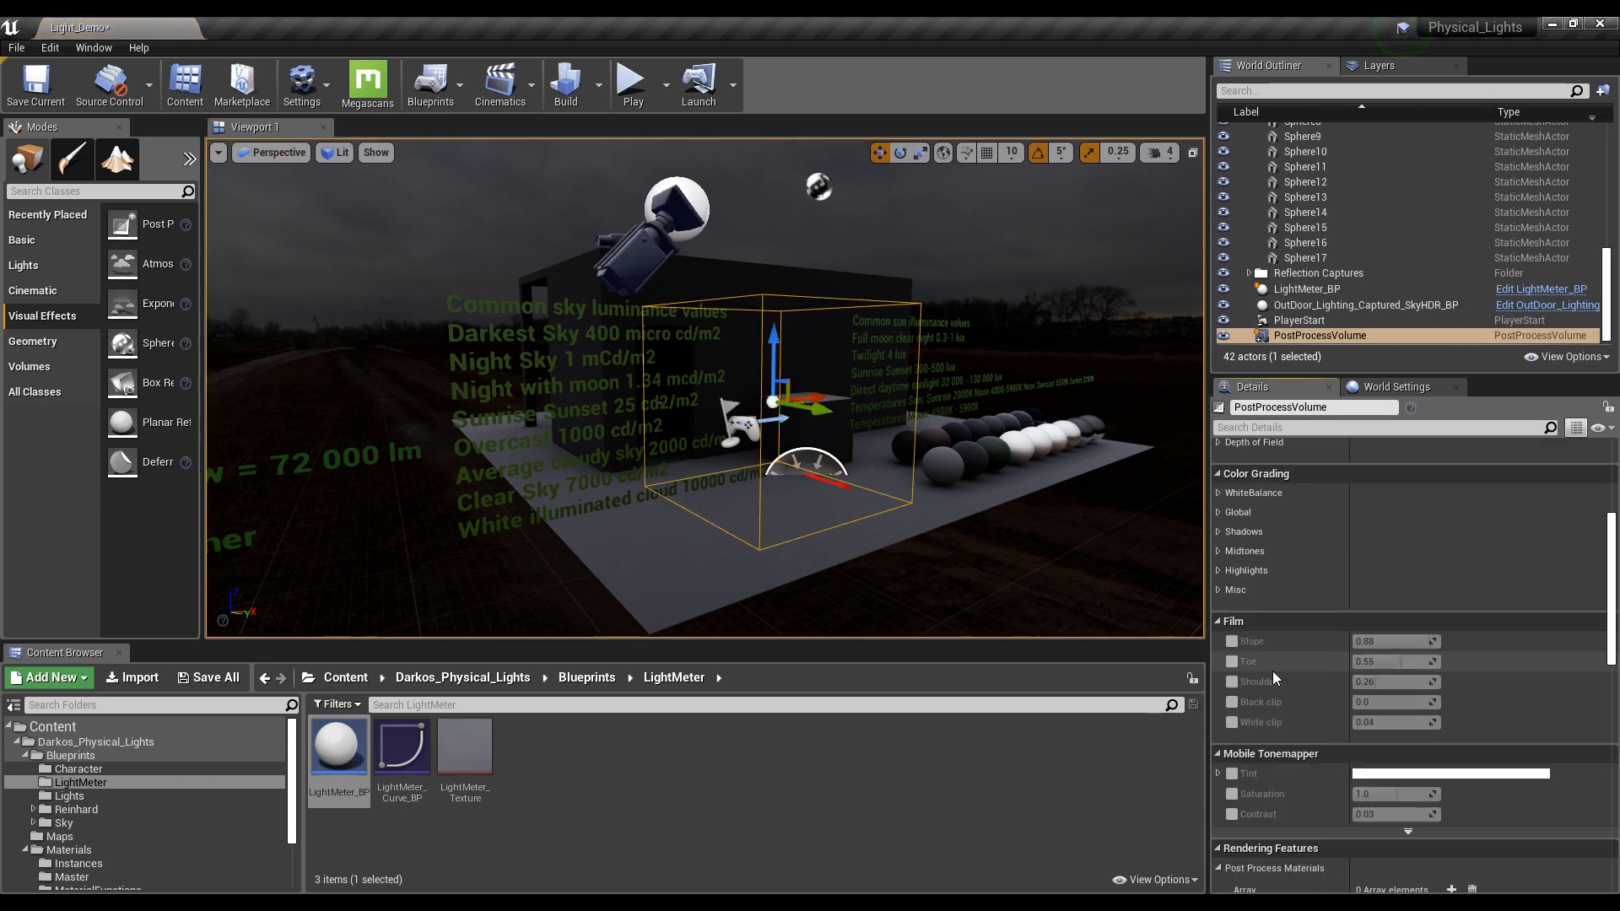
click(1223, 565)
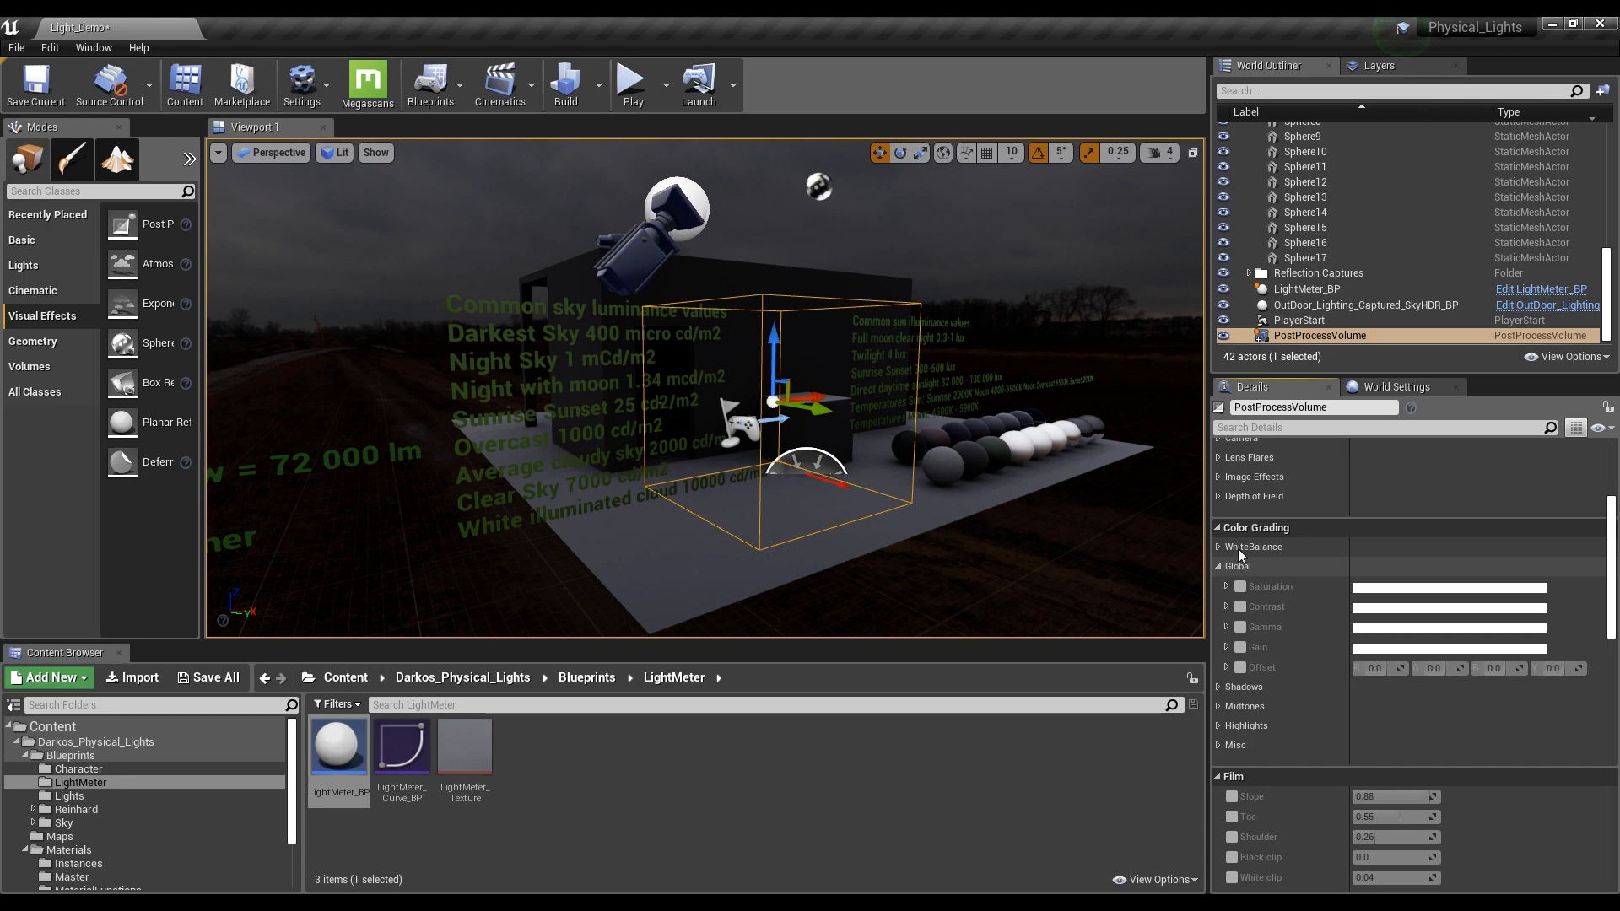
click(1227, 628)
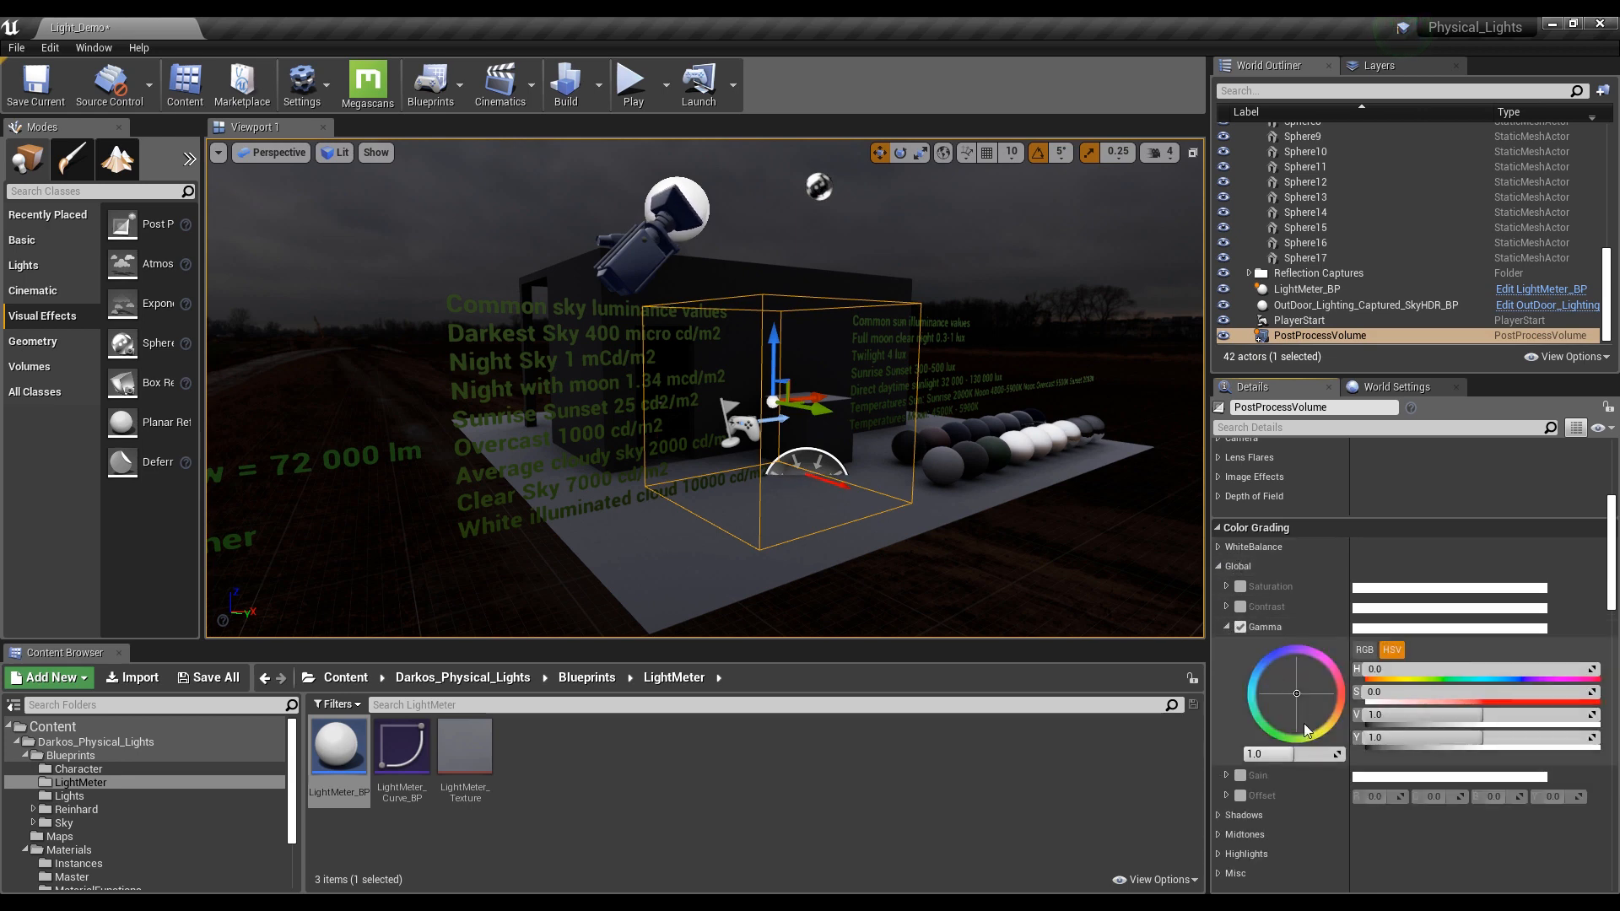
click(1309, 759)
text(2.2)
key(Return)
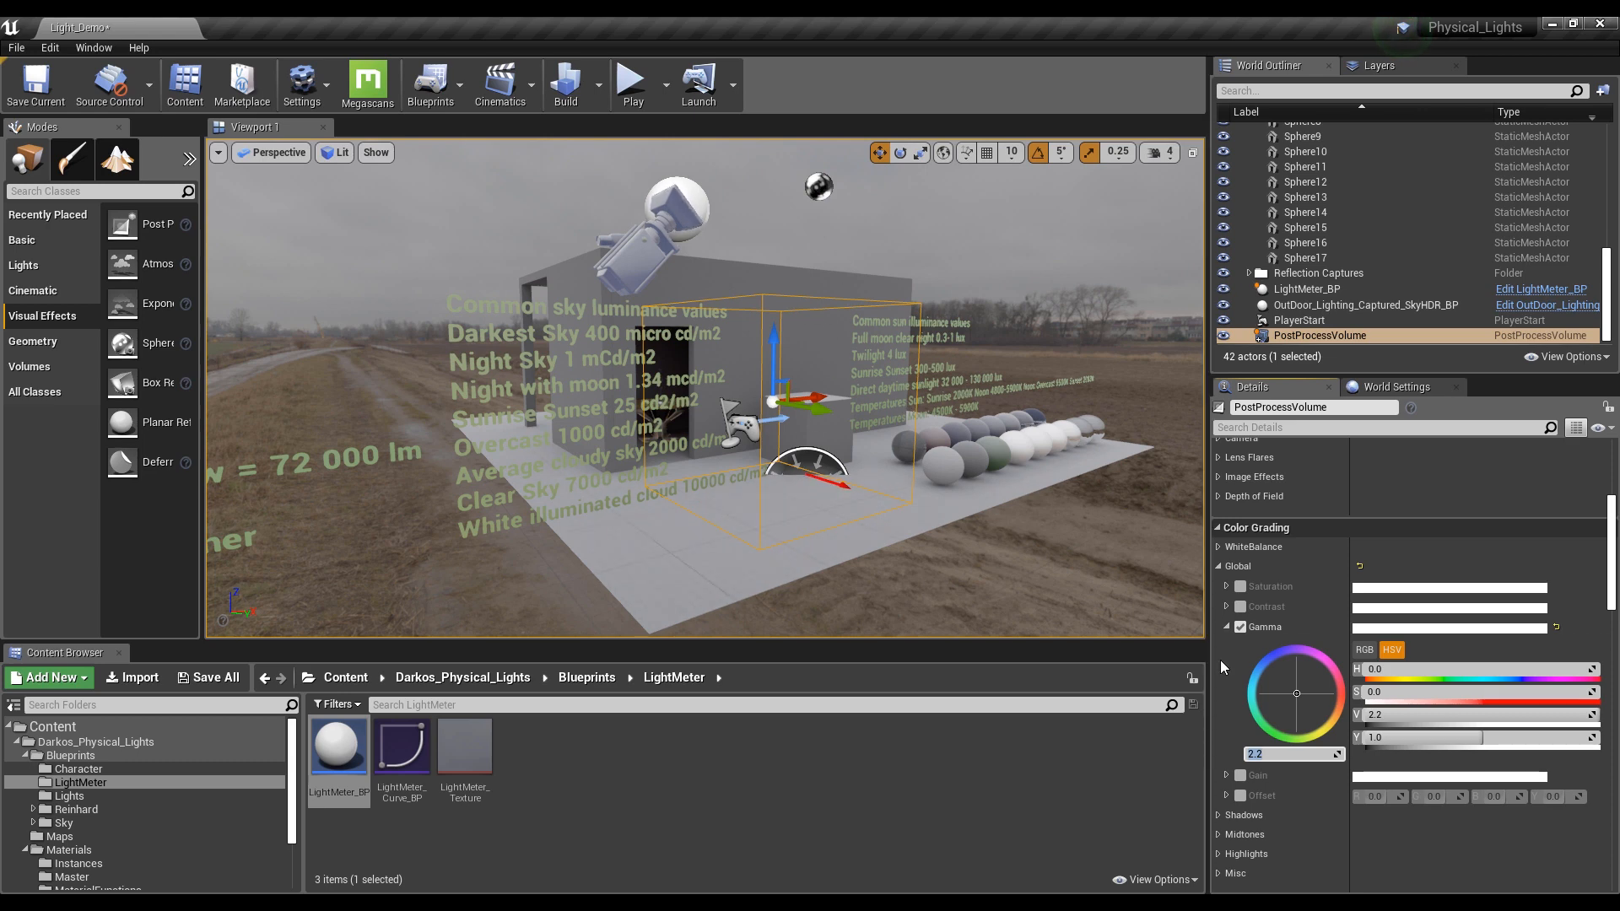
Review the brightened scene and delete the Post Process Volume
drag(990, 359, 962, 440)
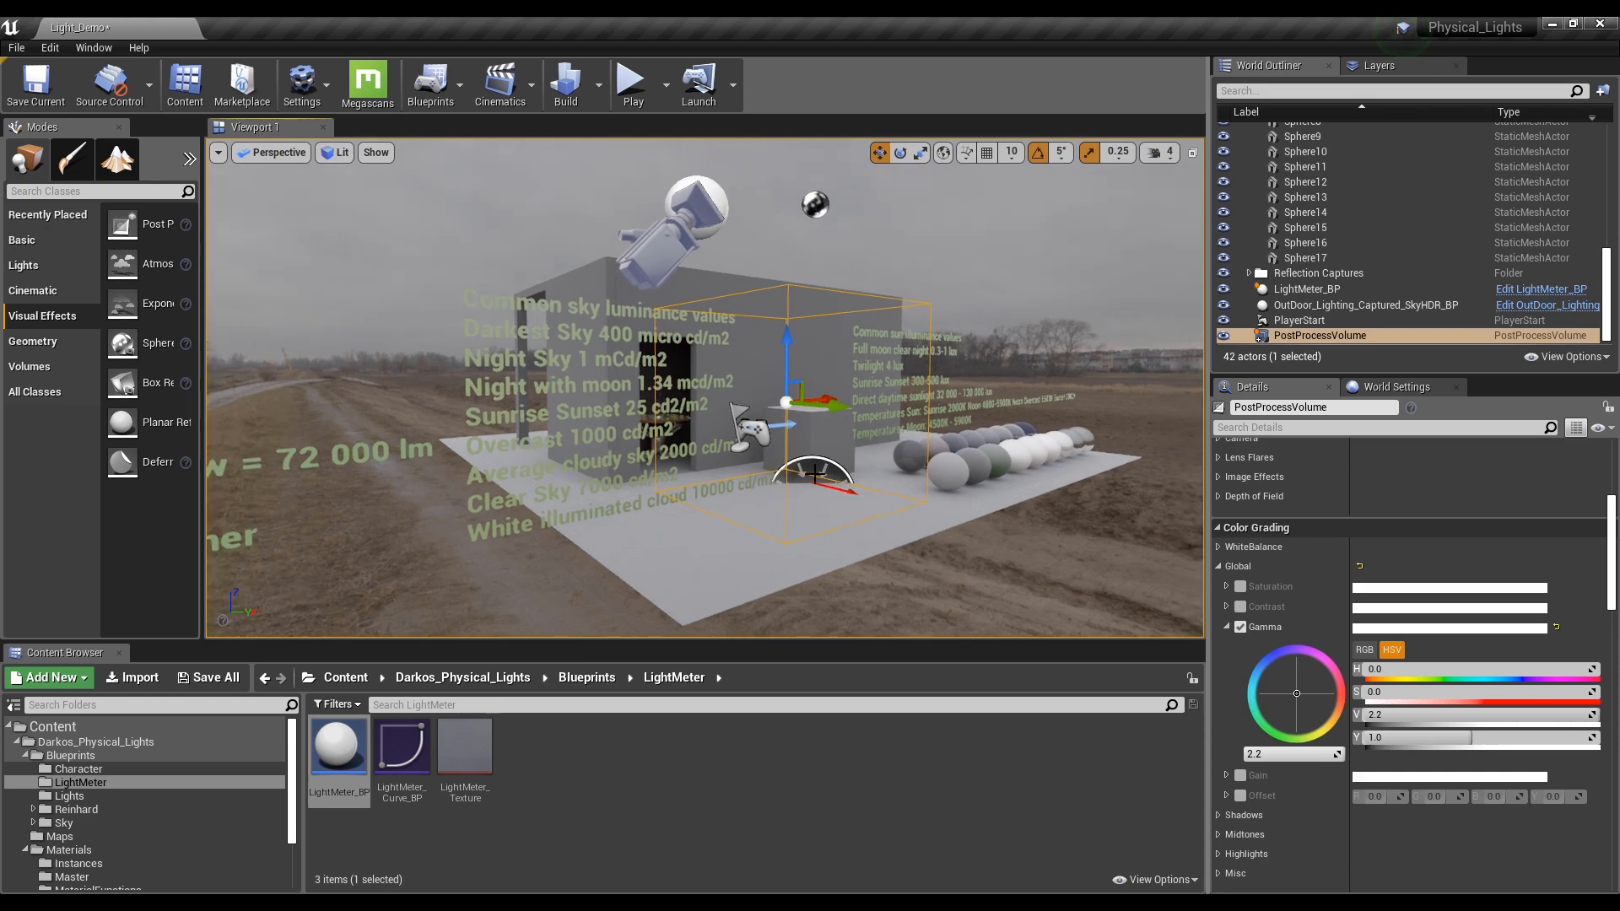
drag(815, 475, 820, 479)
key(Delete)
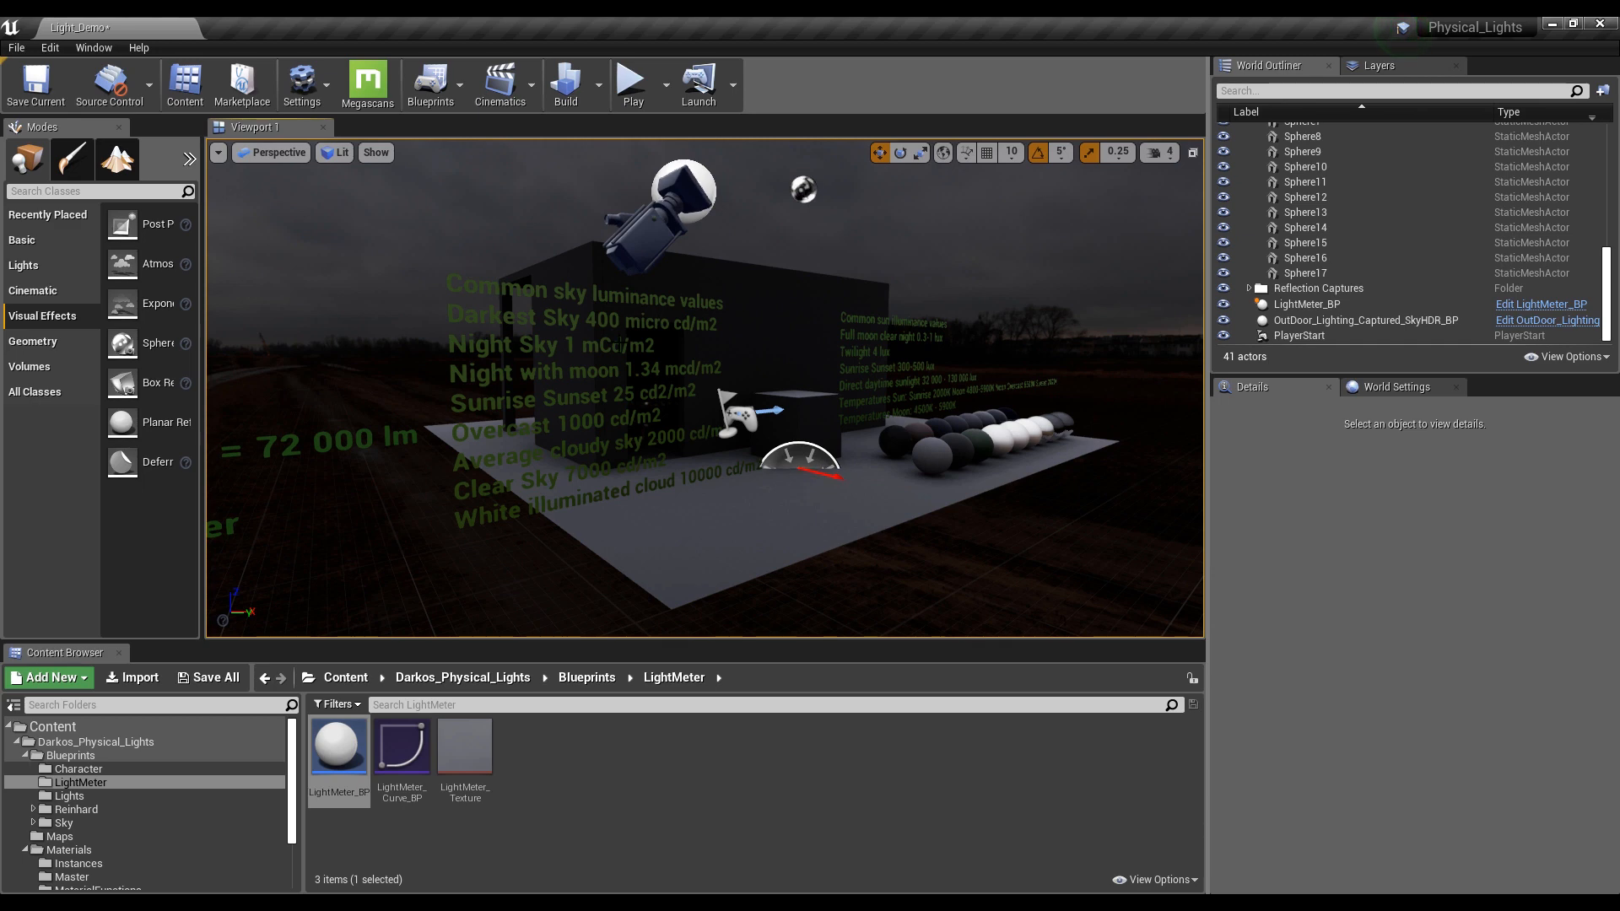
Enable Use Gamma Correction on the outdoor sky lighting blueprint and set its Tonemapper Gamma to 3
click(1350, 320)
scroll(1308, 701, down, 5)
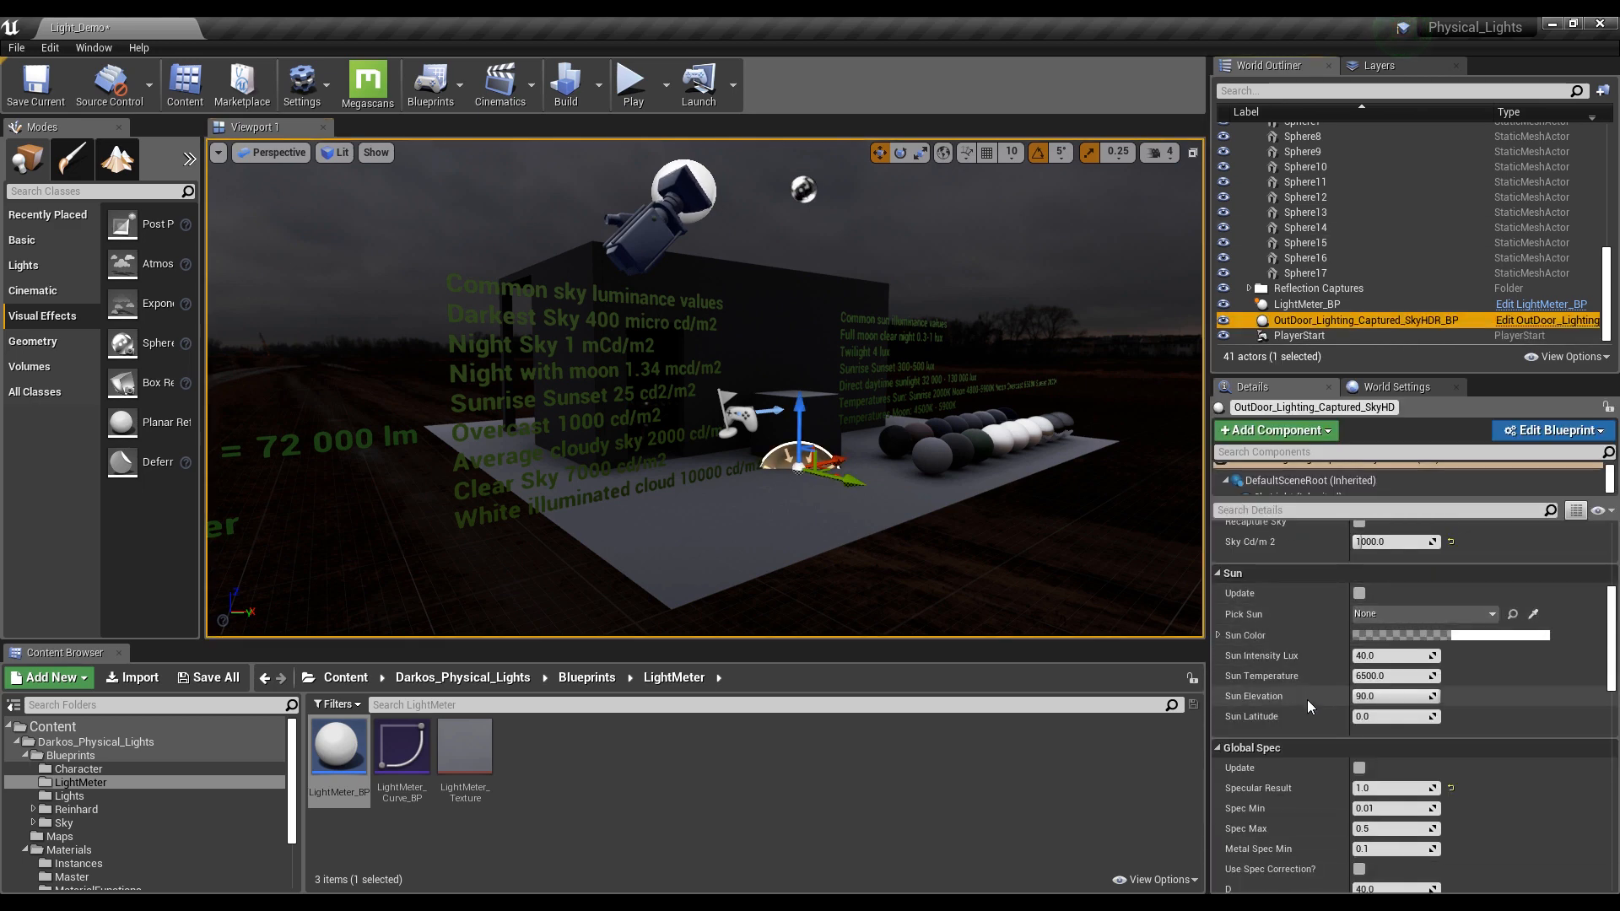
scroll(1309, 700, down, 4)
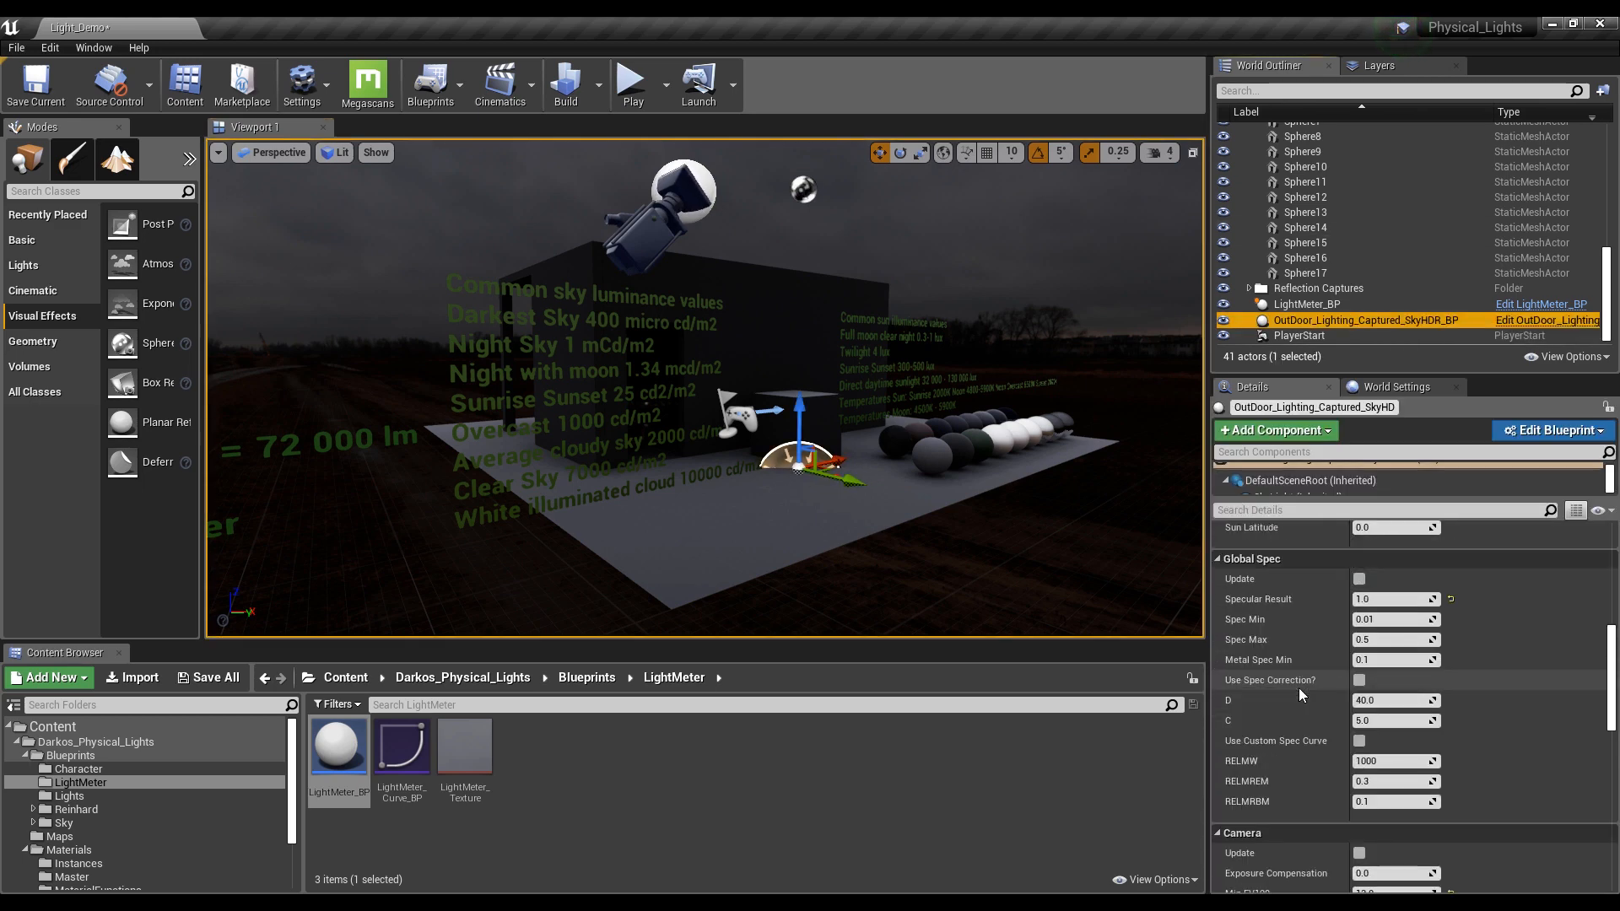
scroll(1299, 687, down, 3)
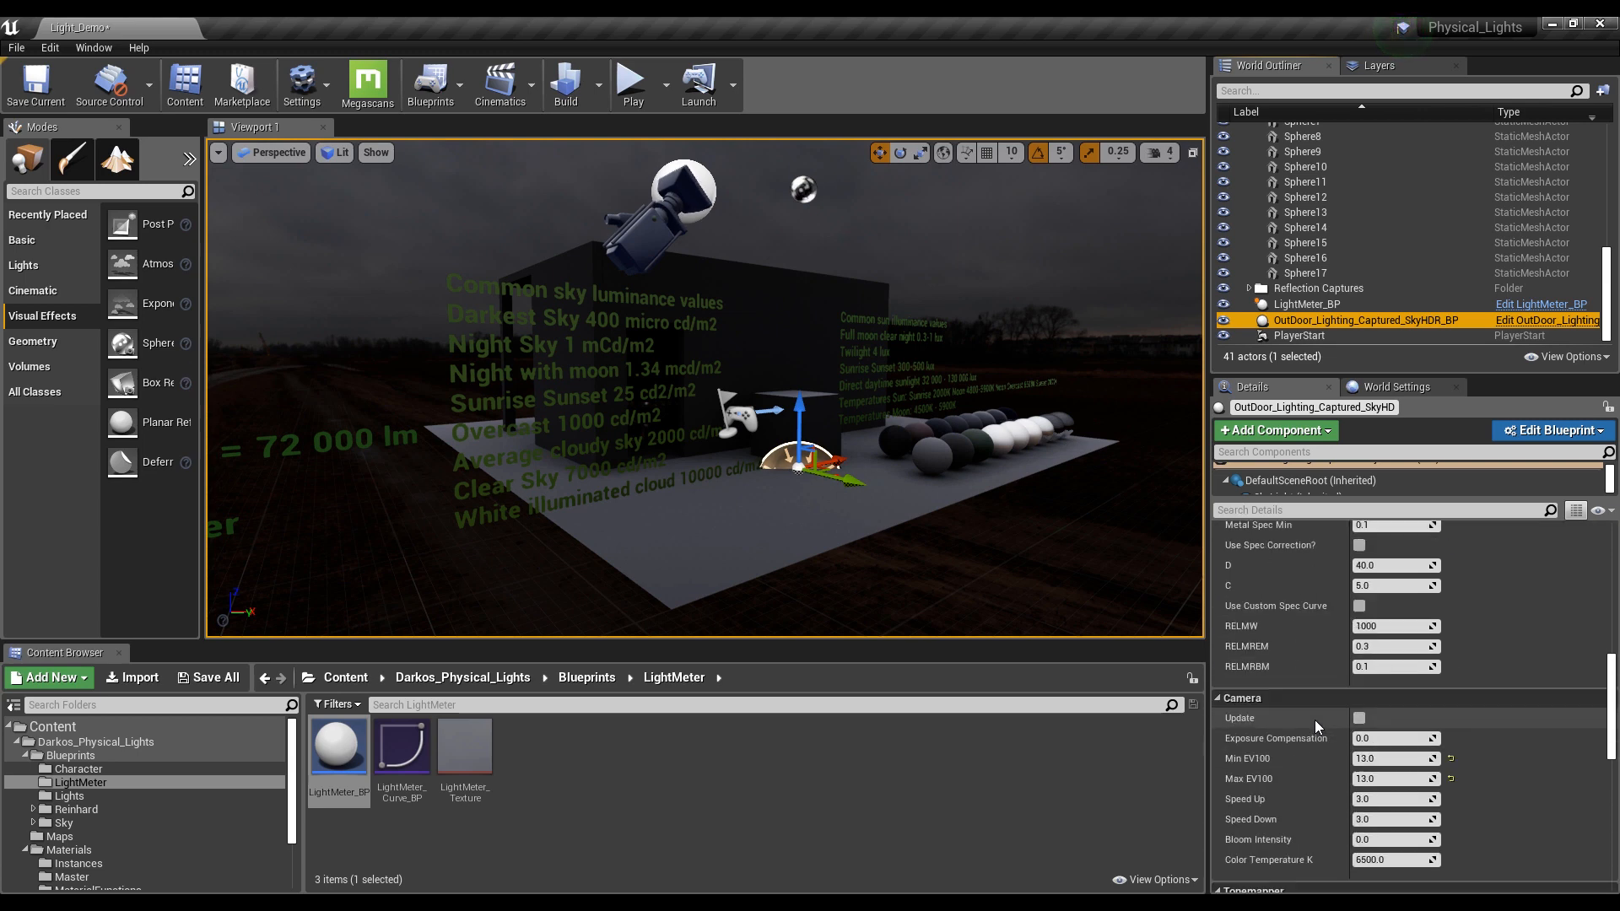
scroll(1314, 721, down, 6)
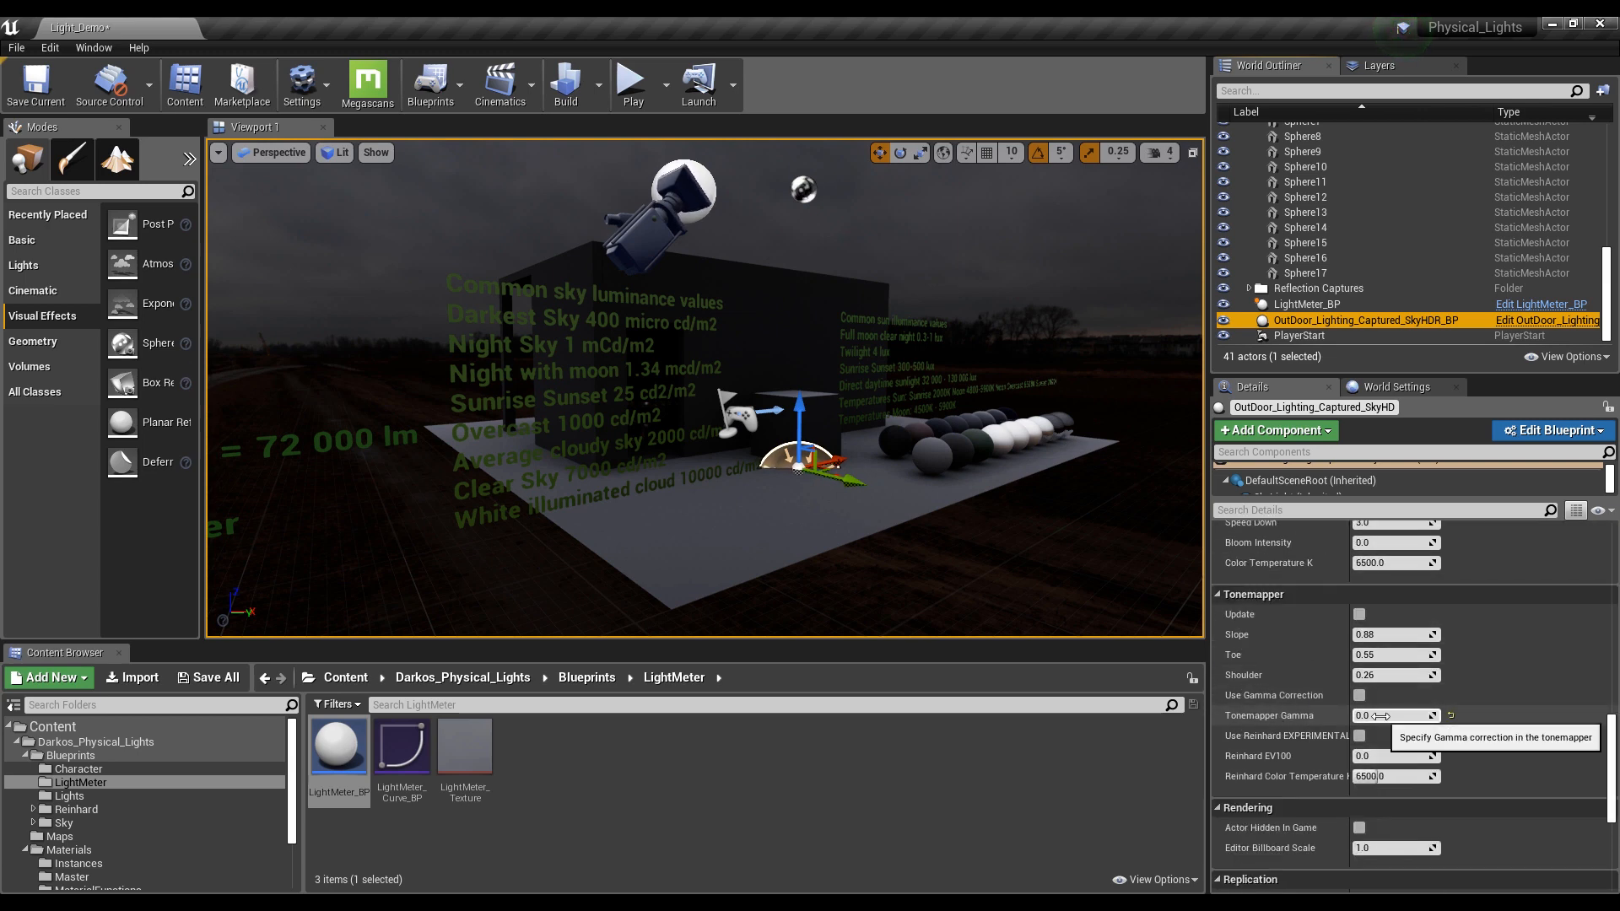
click(1360, 695)
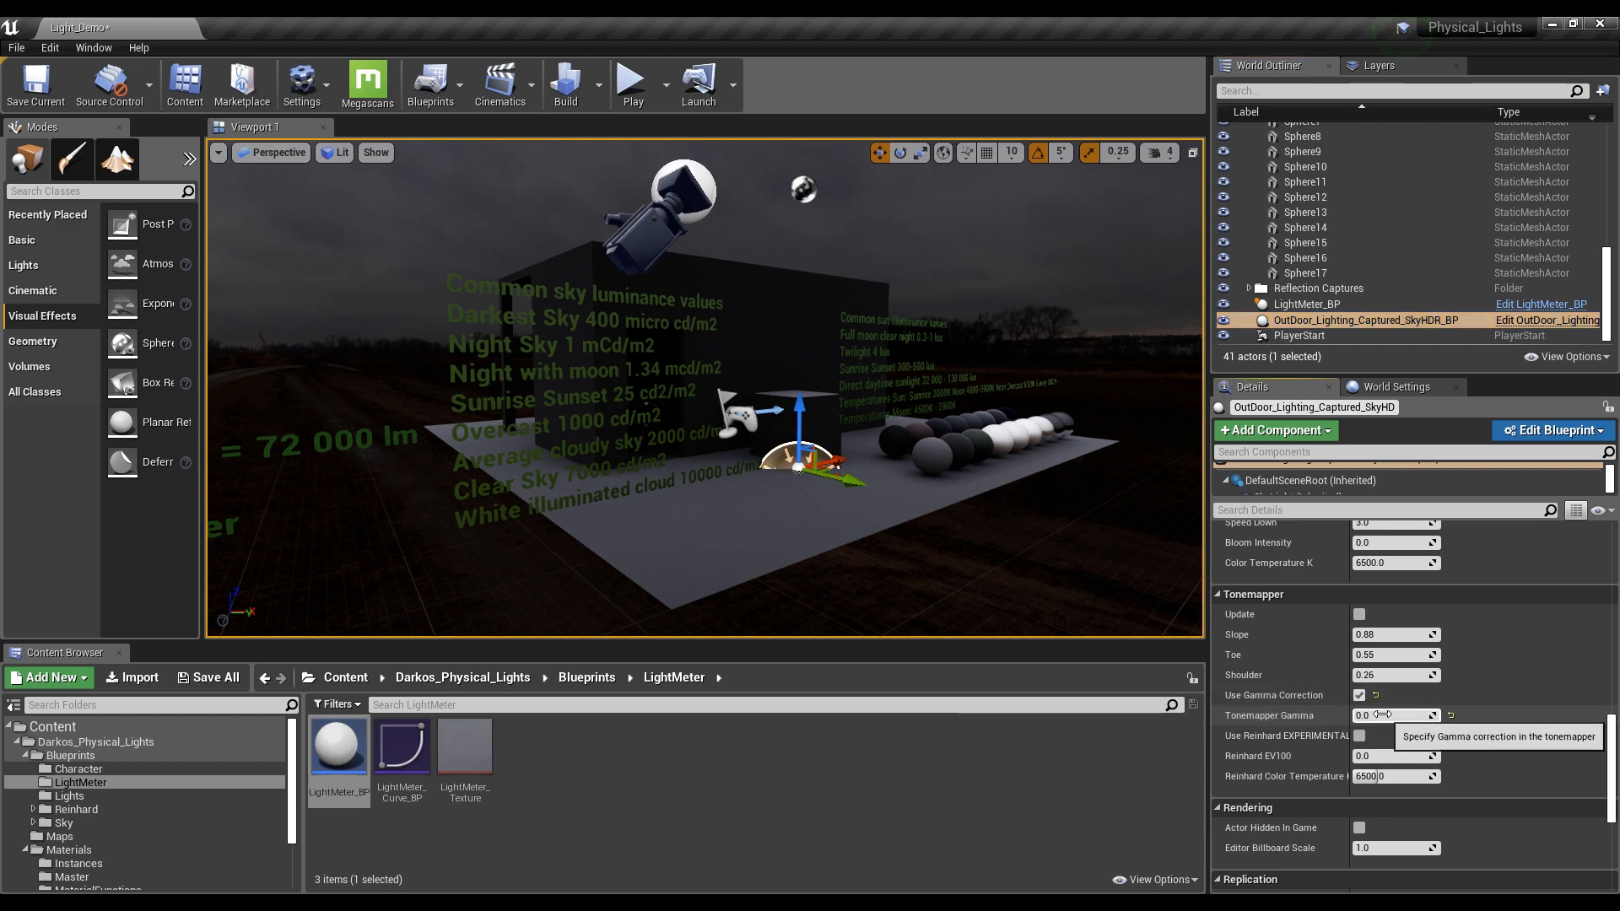
click(1382, 715)
key(Return)
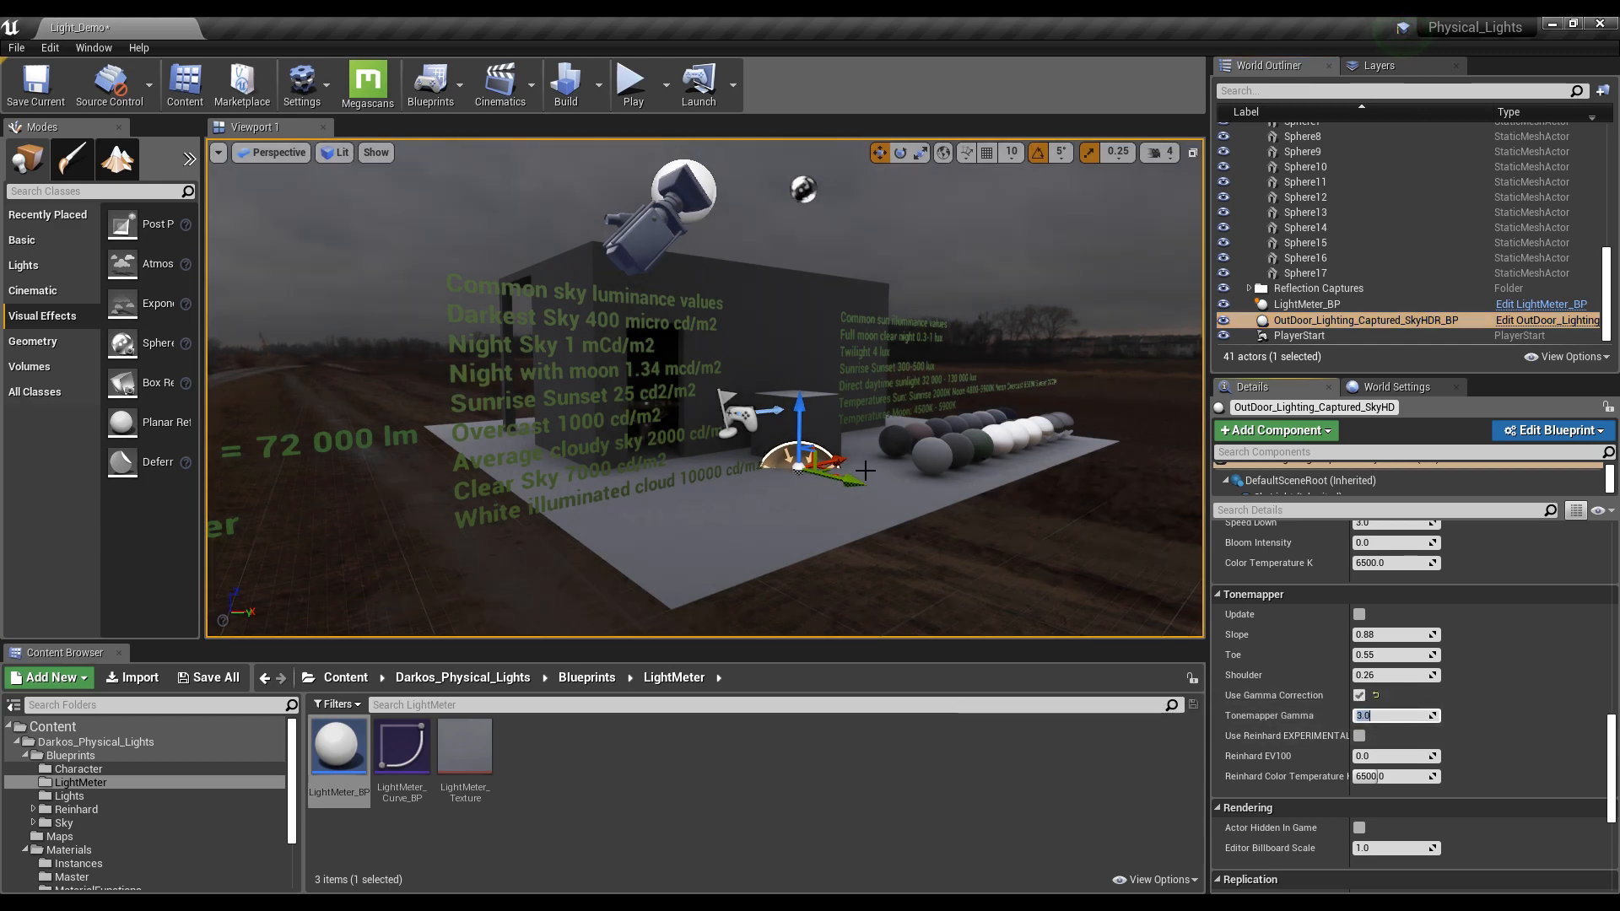
Compare the dark building interior with the sky blueprint's gamma correction turned off and back on
key(w)
mouse_move(866, 471)
right_down()
mouse_move(936, 466)
mouse_move(869, 456)
right_up()
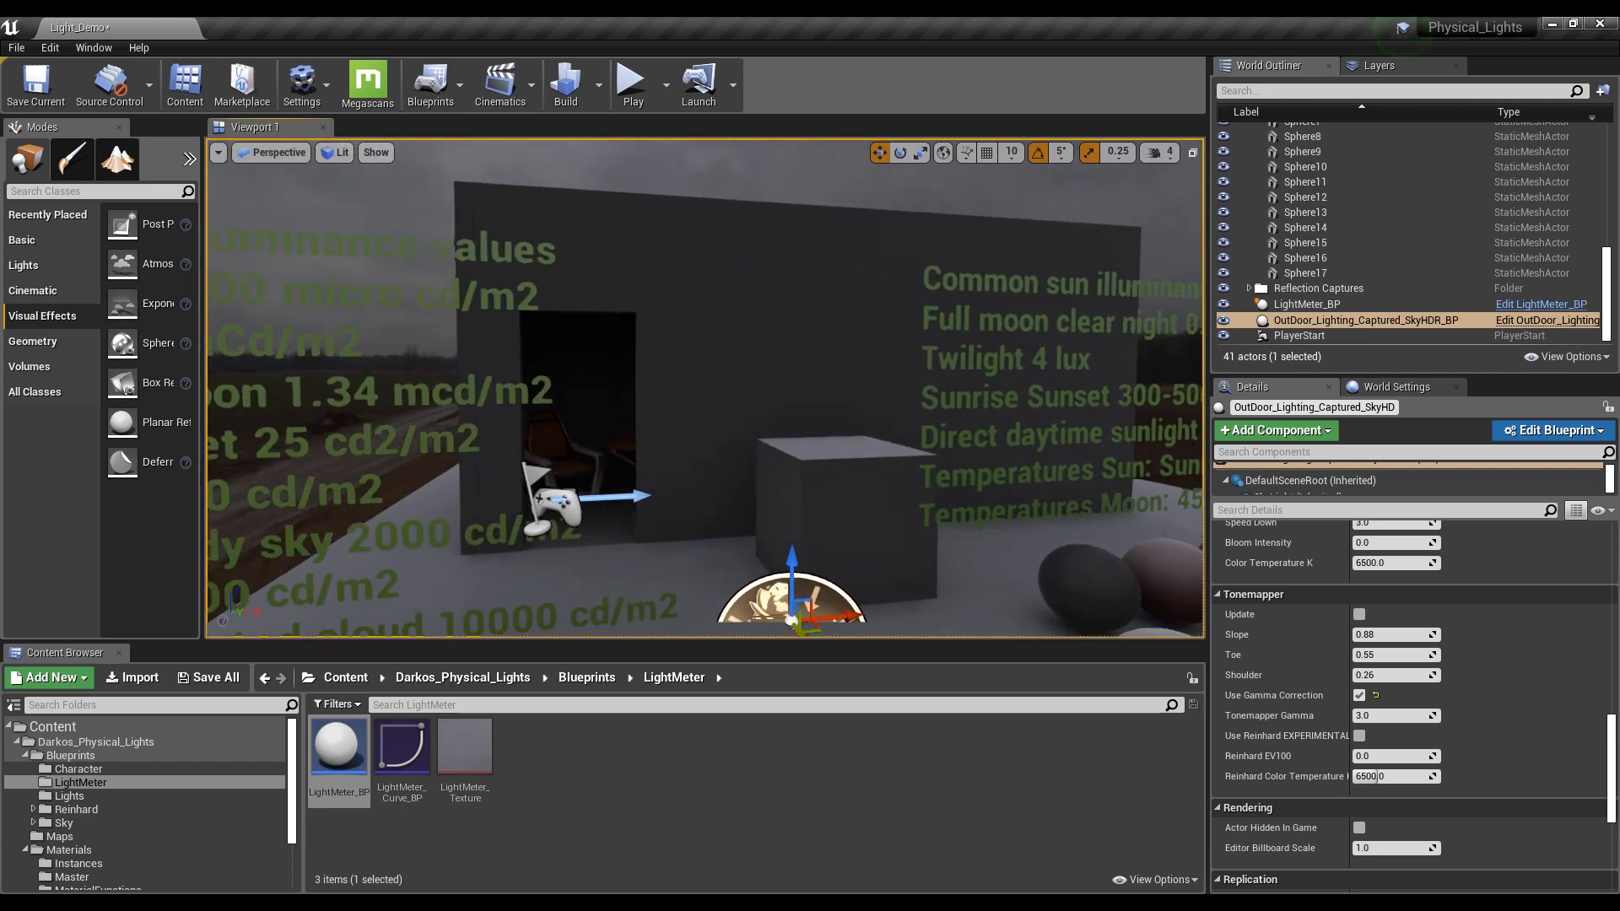
mouse_move(998, 503)
right_down()
mouse_move(979, 506)
mouse_move(998, 504)
right_up()
key(a)
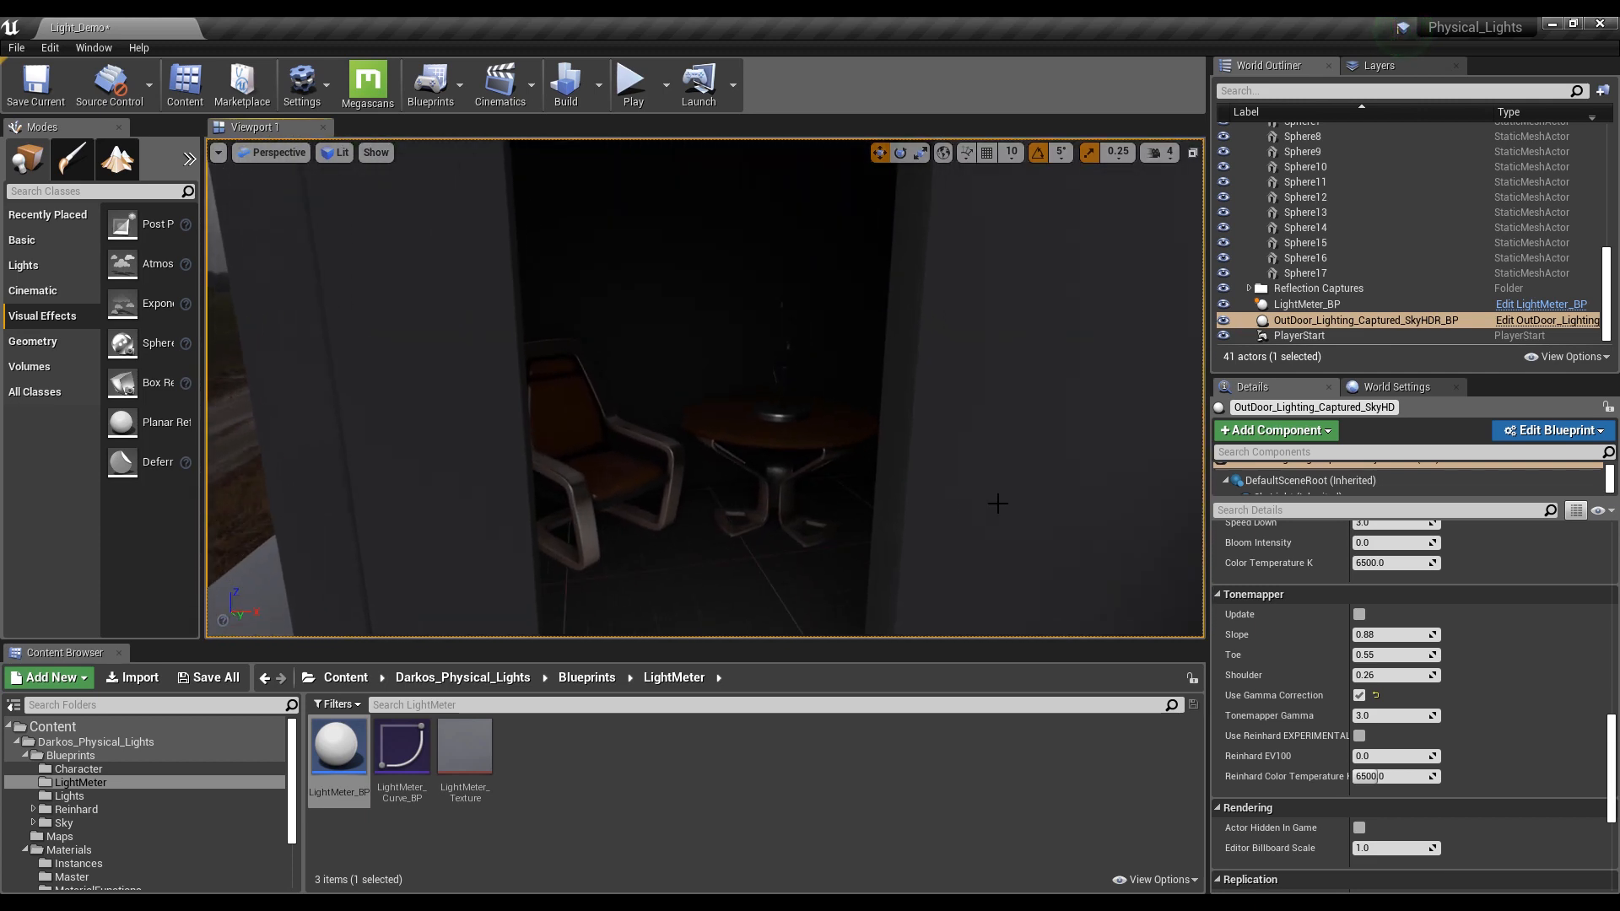
click(1359, 697)
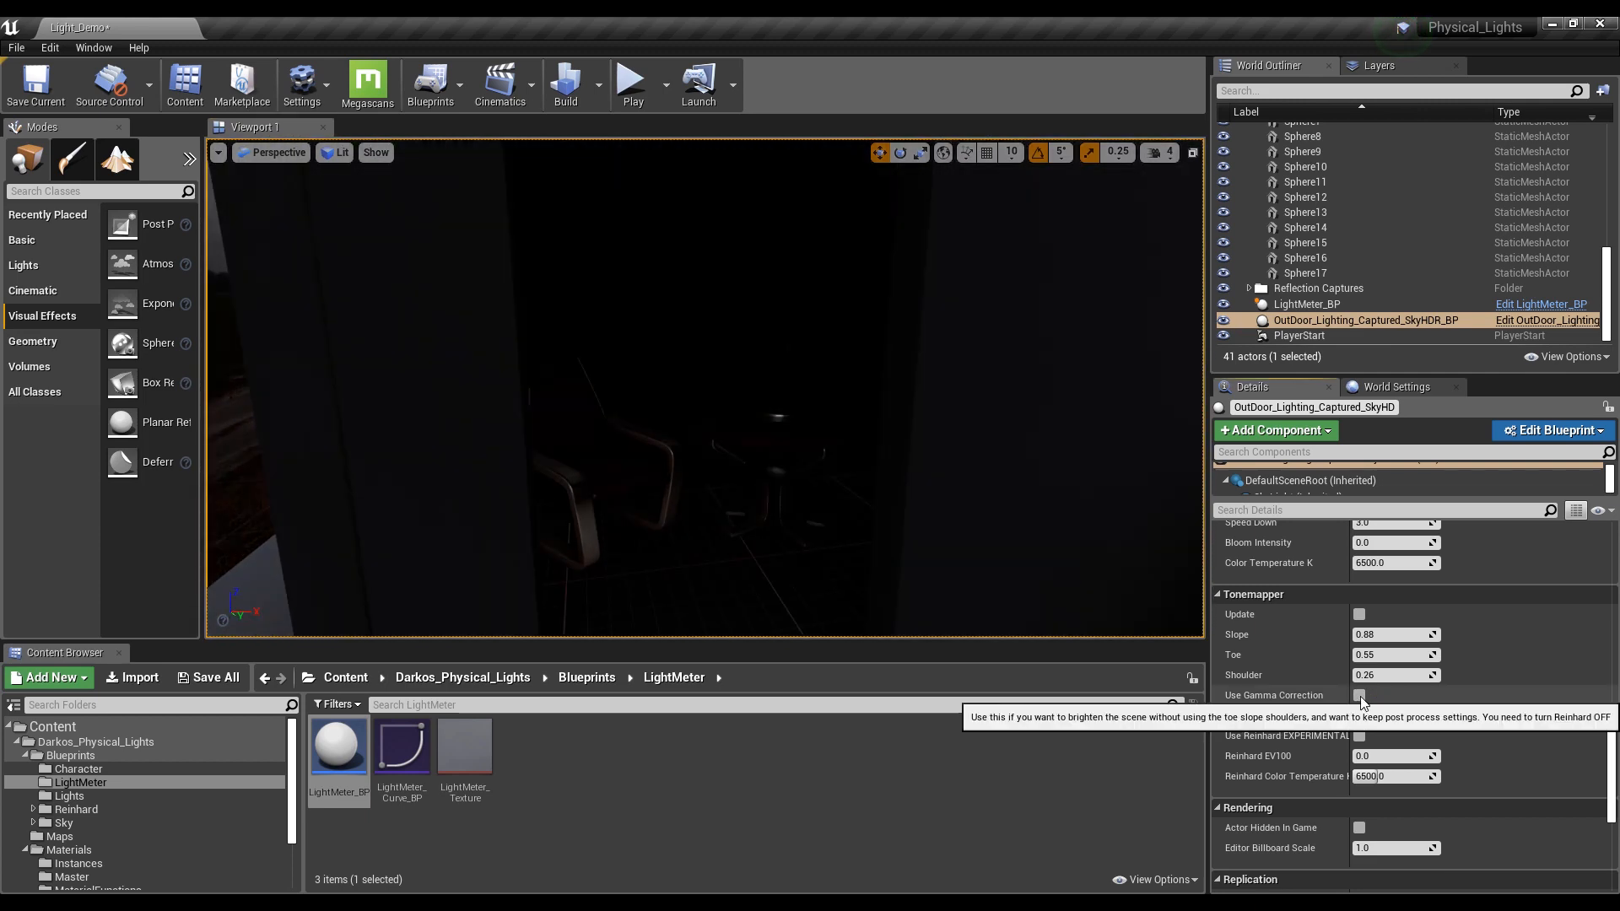
click(1361, 699)
key(s)
right_drag(971, 506, 970, 507)
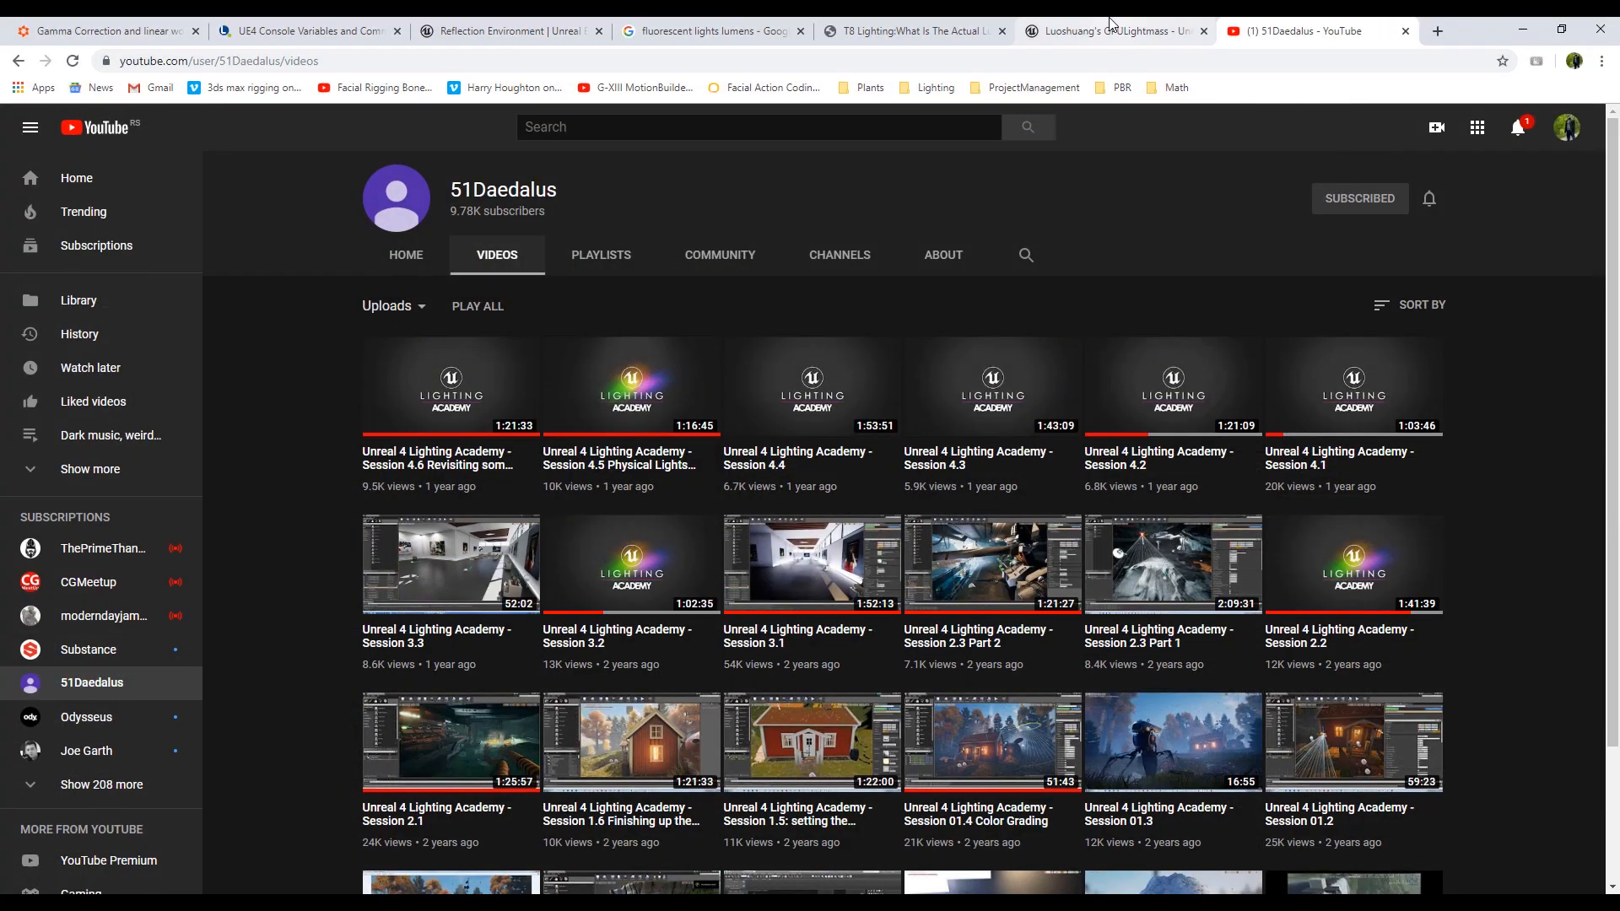
Skim the vfx wizard article on Gamma Correction for a linear workflow in the browser, and return to Unreal Editor
click(1111, 30)
click(912, 30)
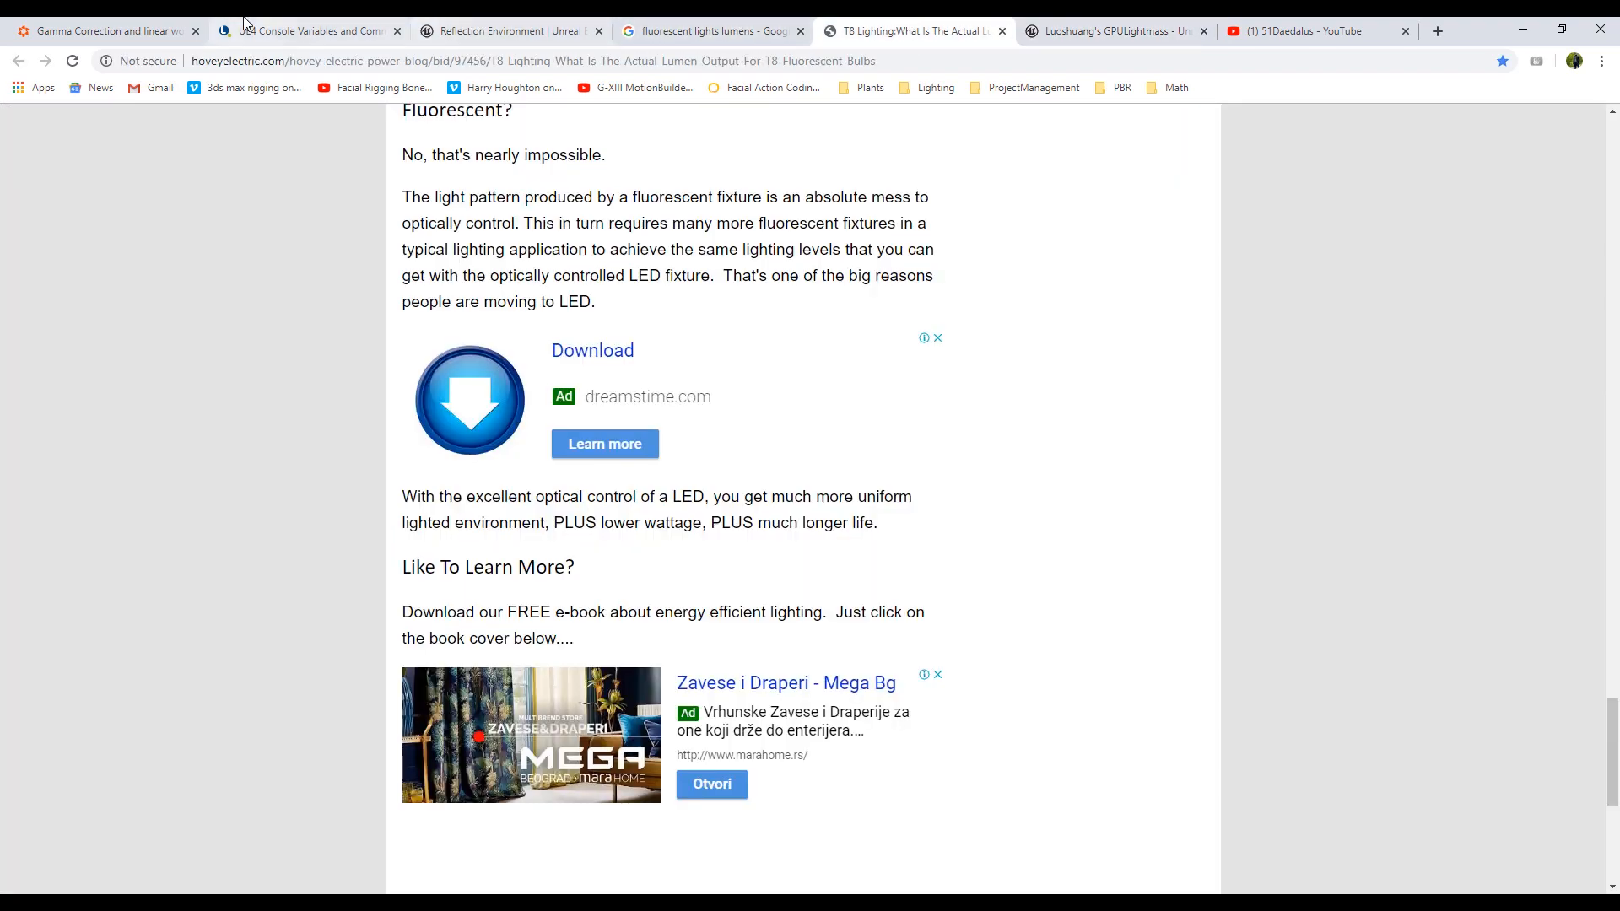
click(127, 25)
scroll(467, 365, down, 5)
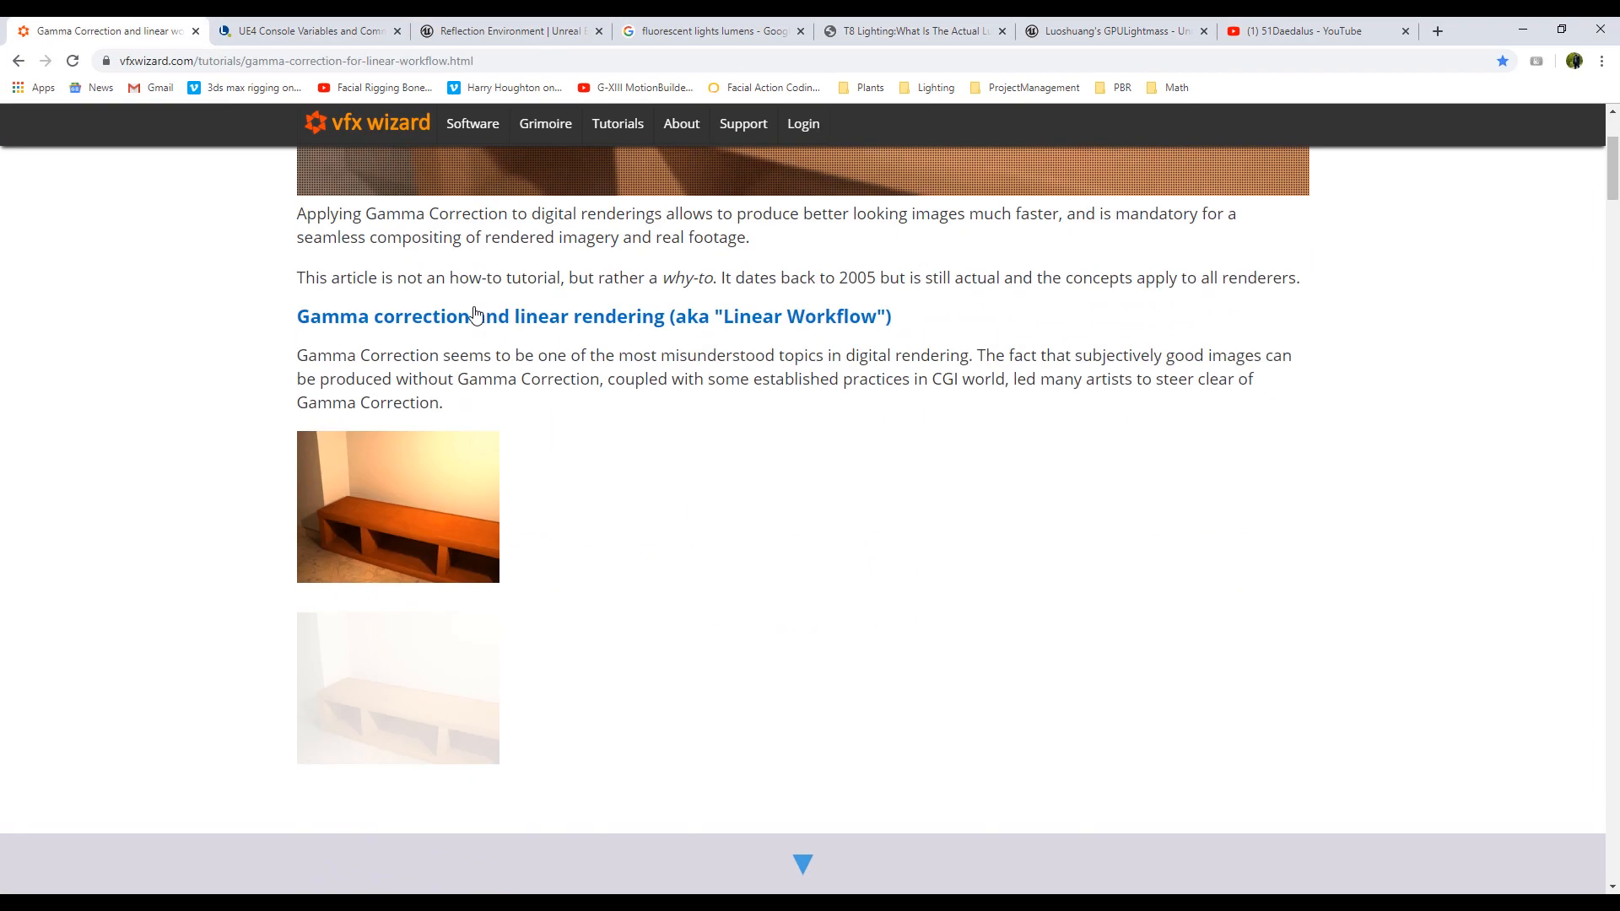
scroll(662, 467, up, 5)
scroll(659, 462, down, 20)
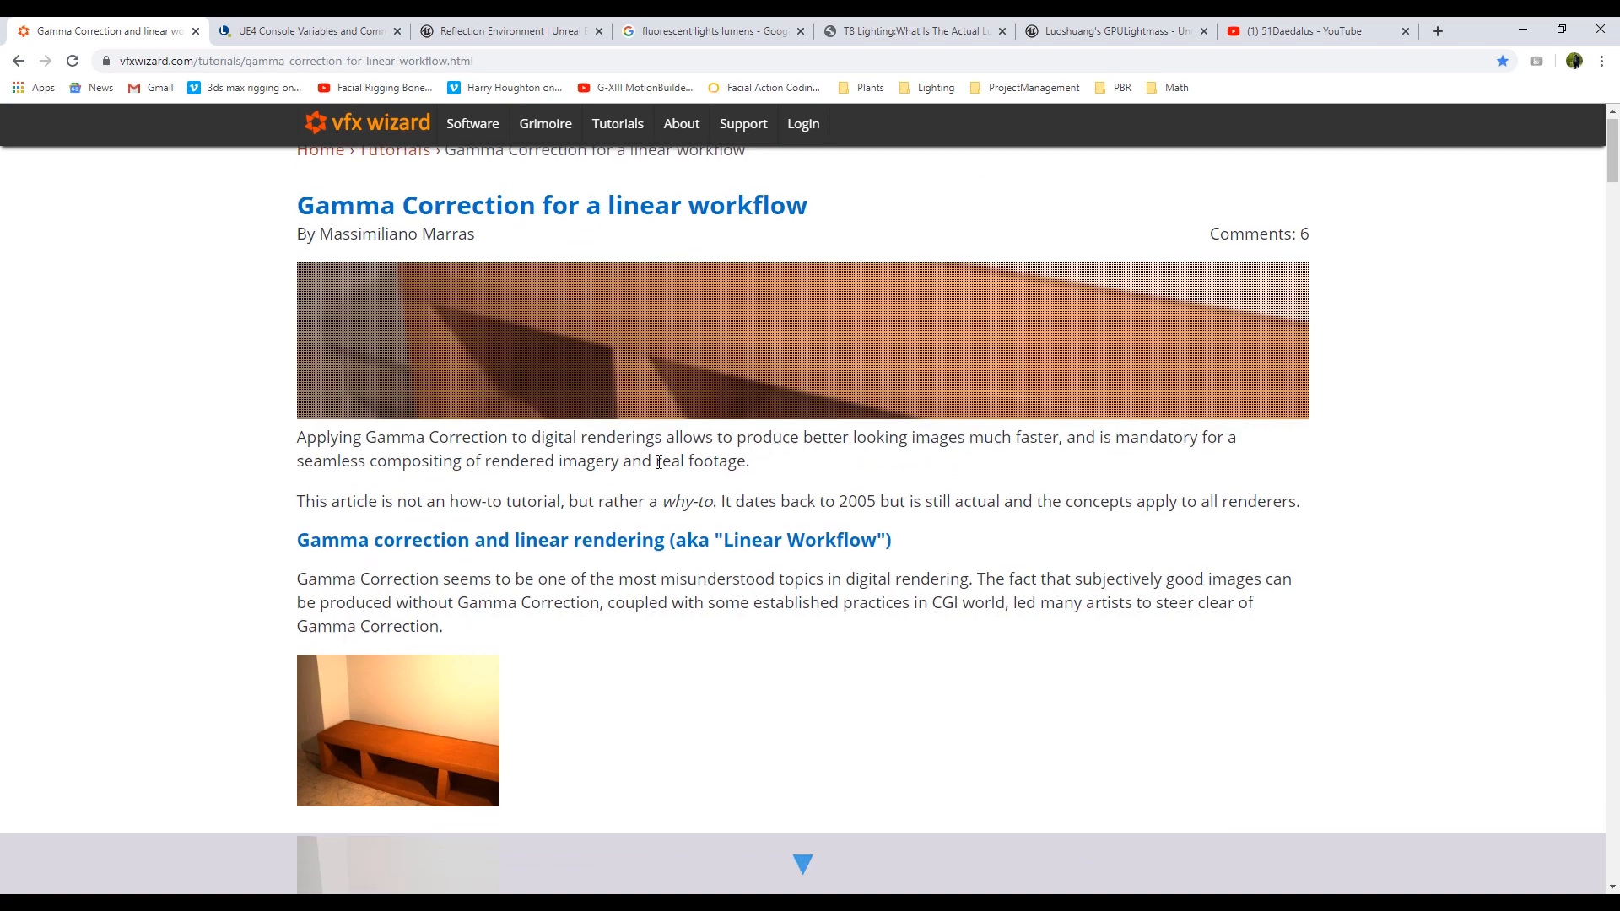
scroll(659, 463, down, 15)
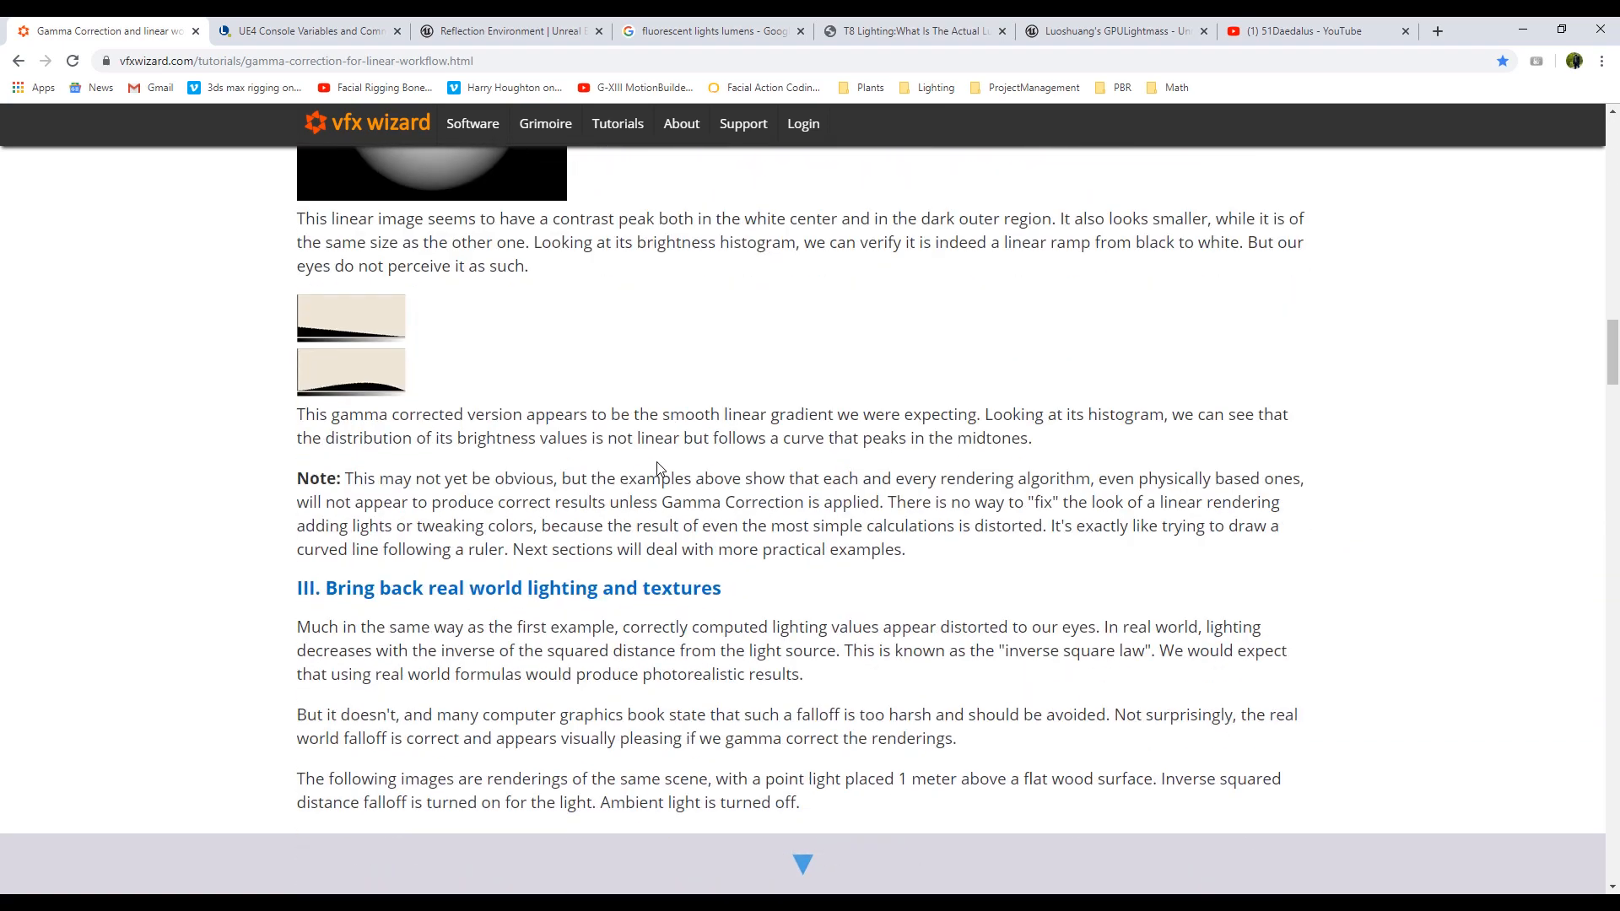
scroll(658, 470, down, 15)
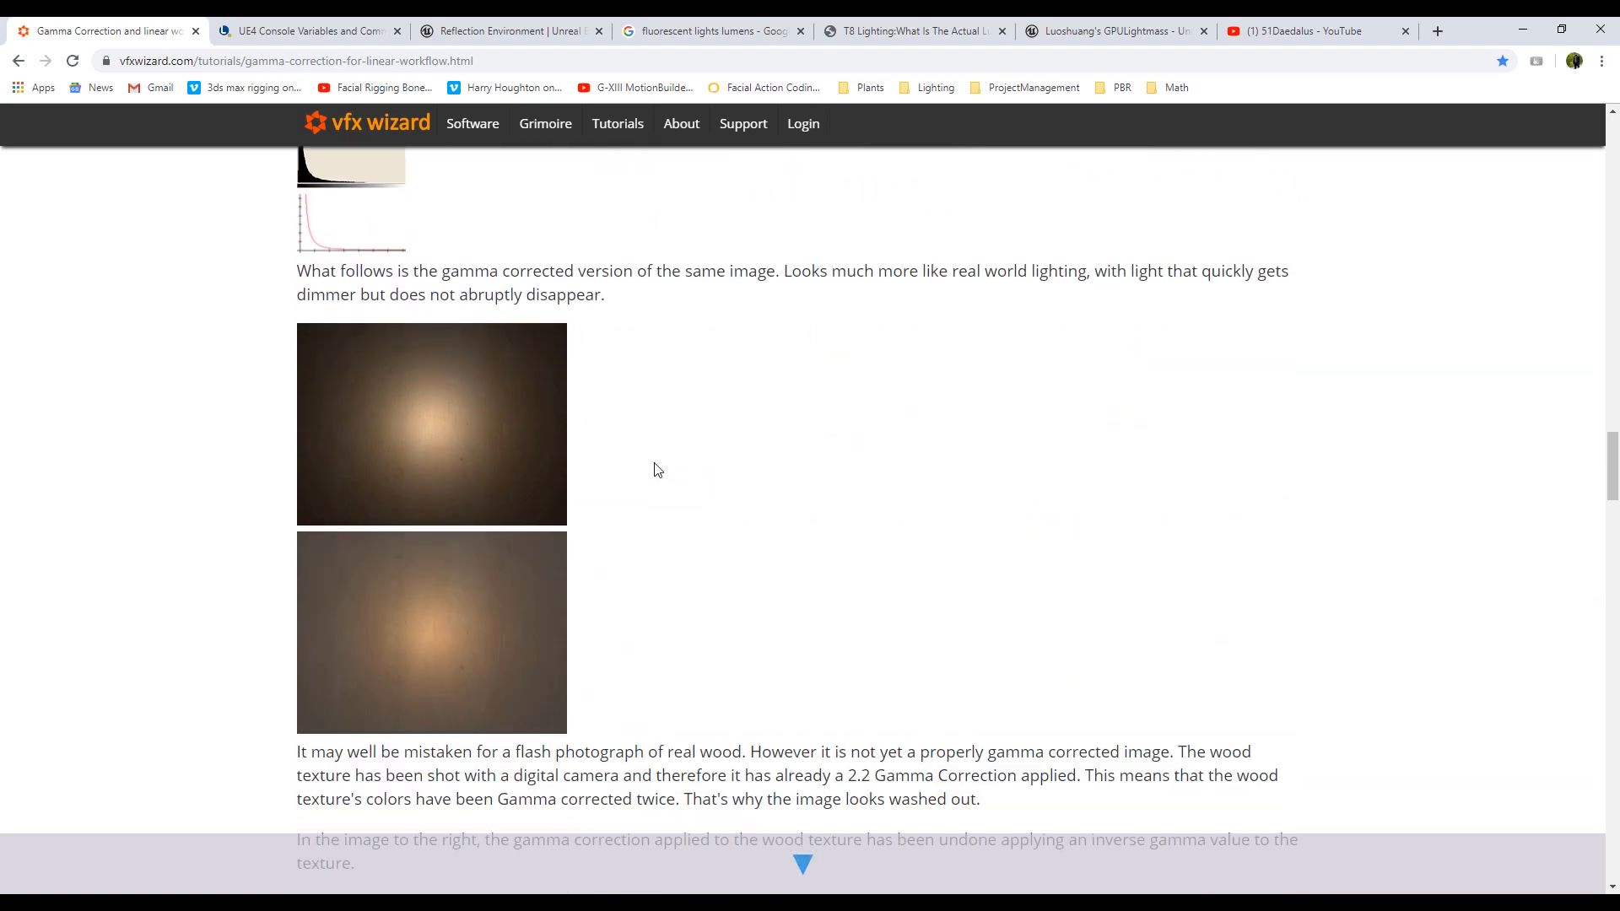
scroll(650, 463, down, 11)
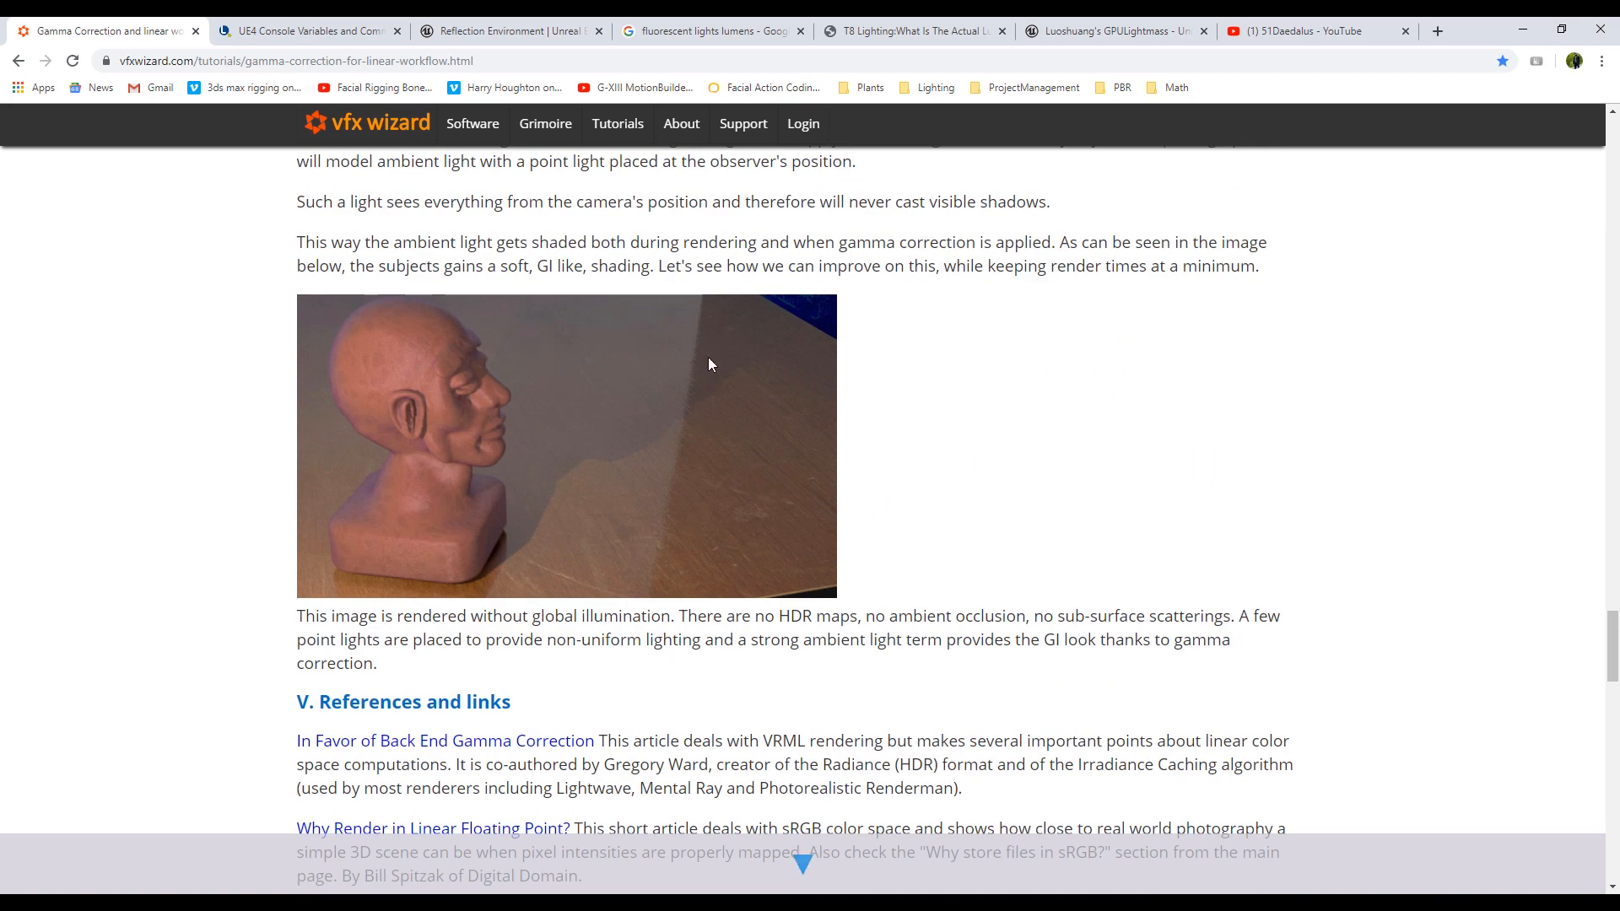
scroll(882, 506, down, 5)
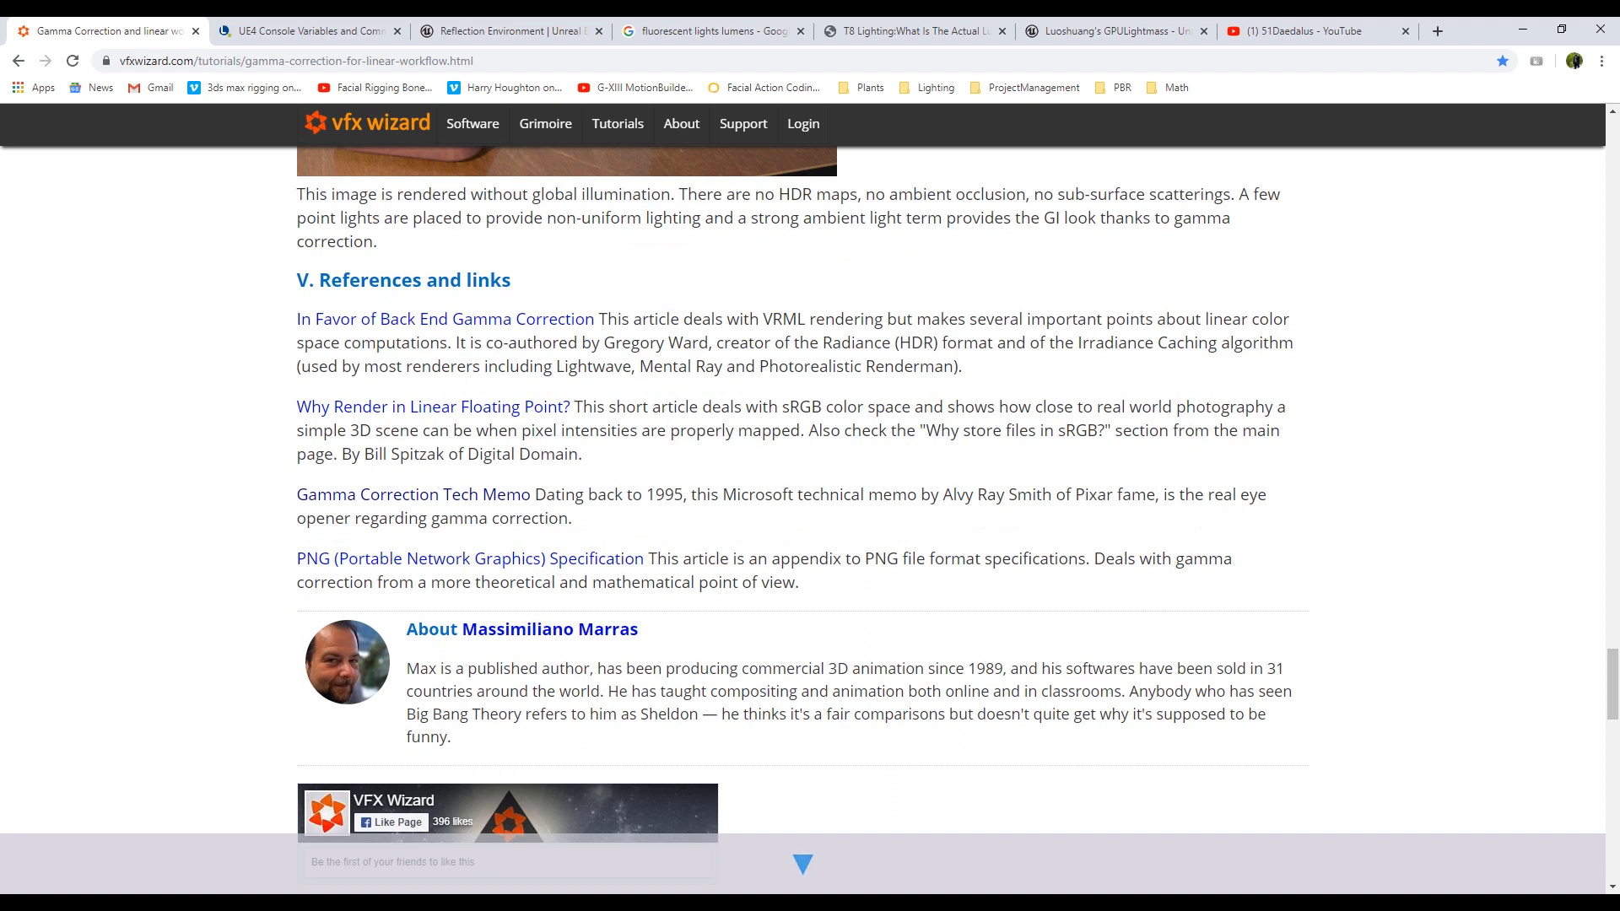
mouse_move(516, 907)
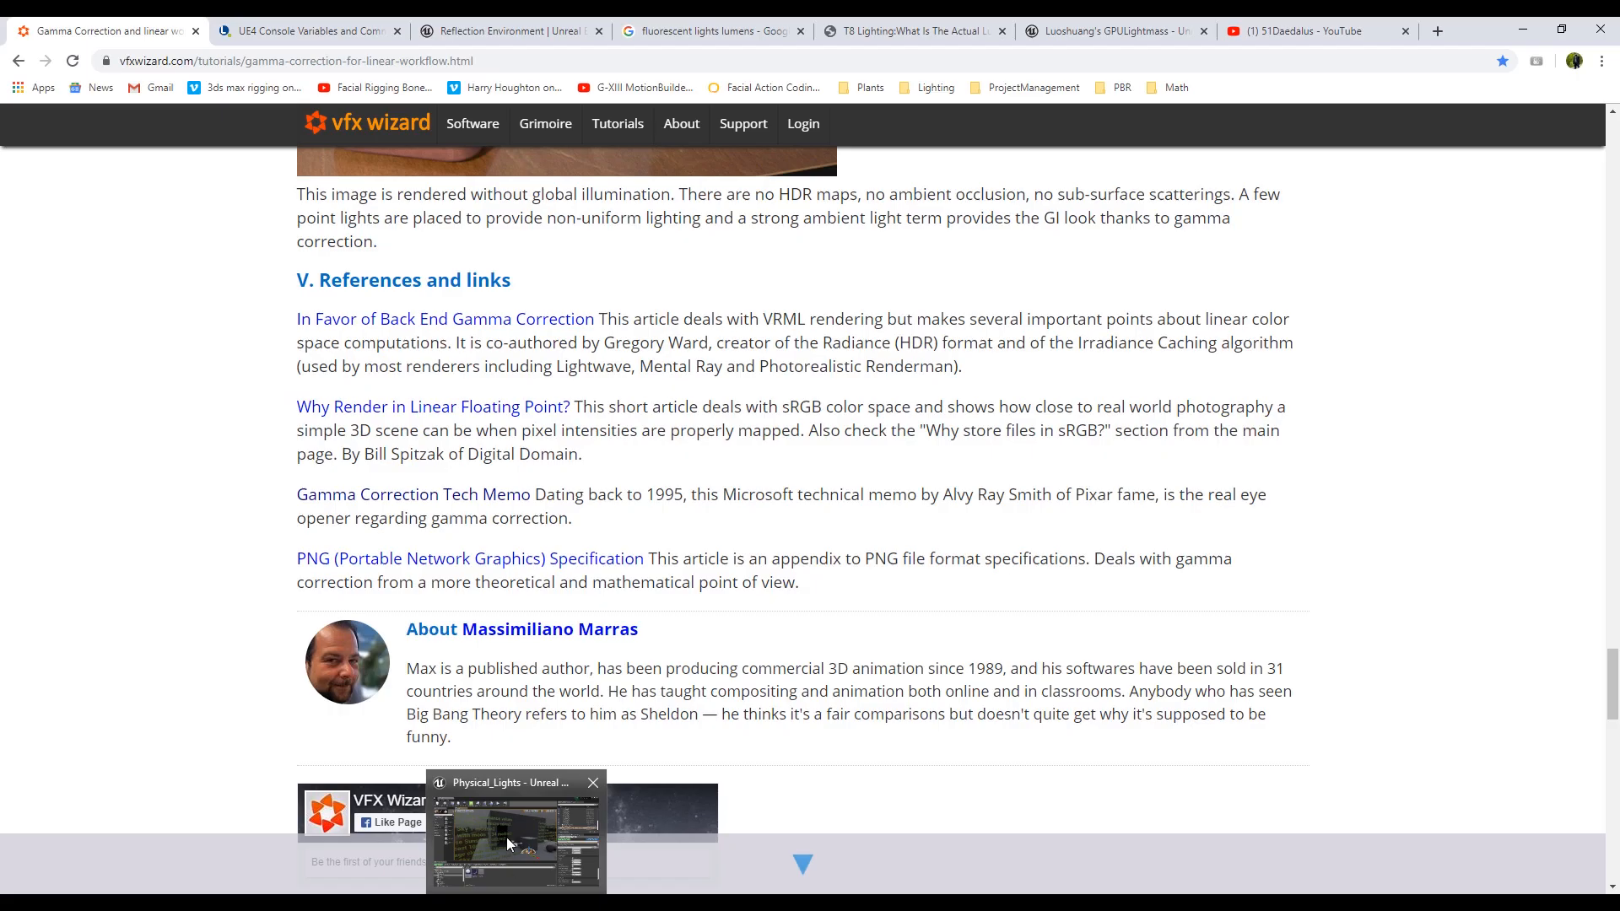
click(512, 840)
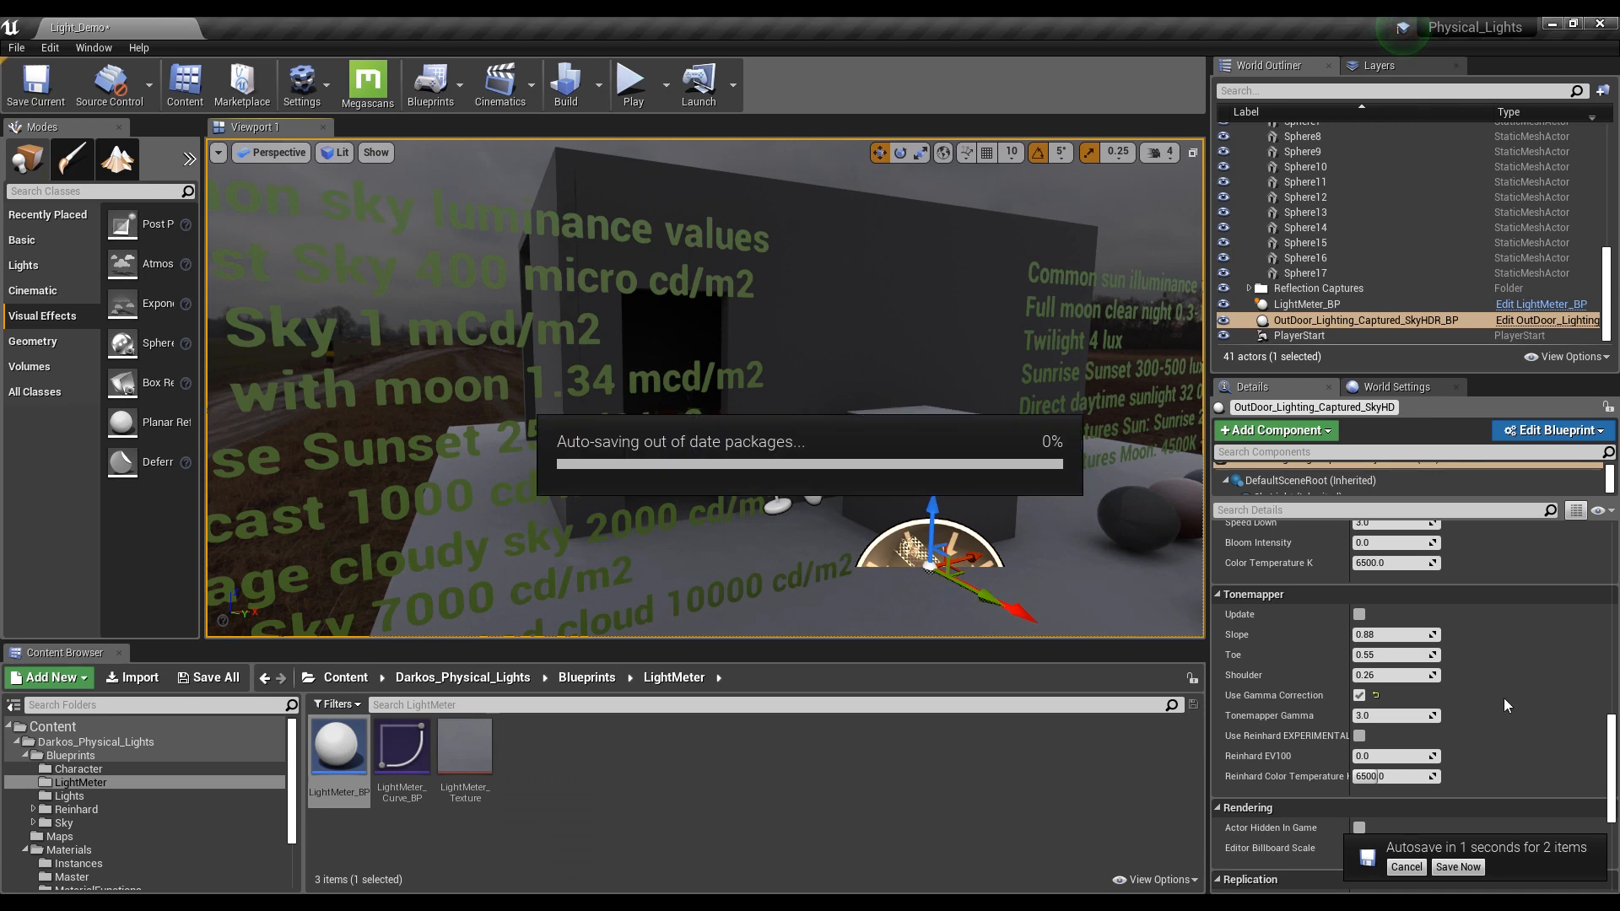
Try a Tonemapper Gamma of 2.2 on the sky blueprint while viewing the whole scene
key(s)
right_drag(936, 467, 952, 460)
click(1389, 717)
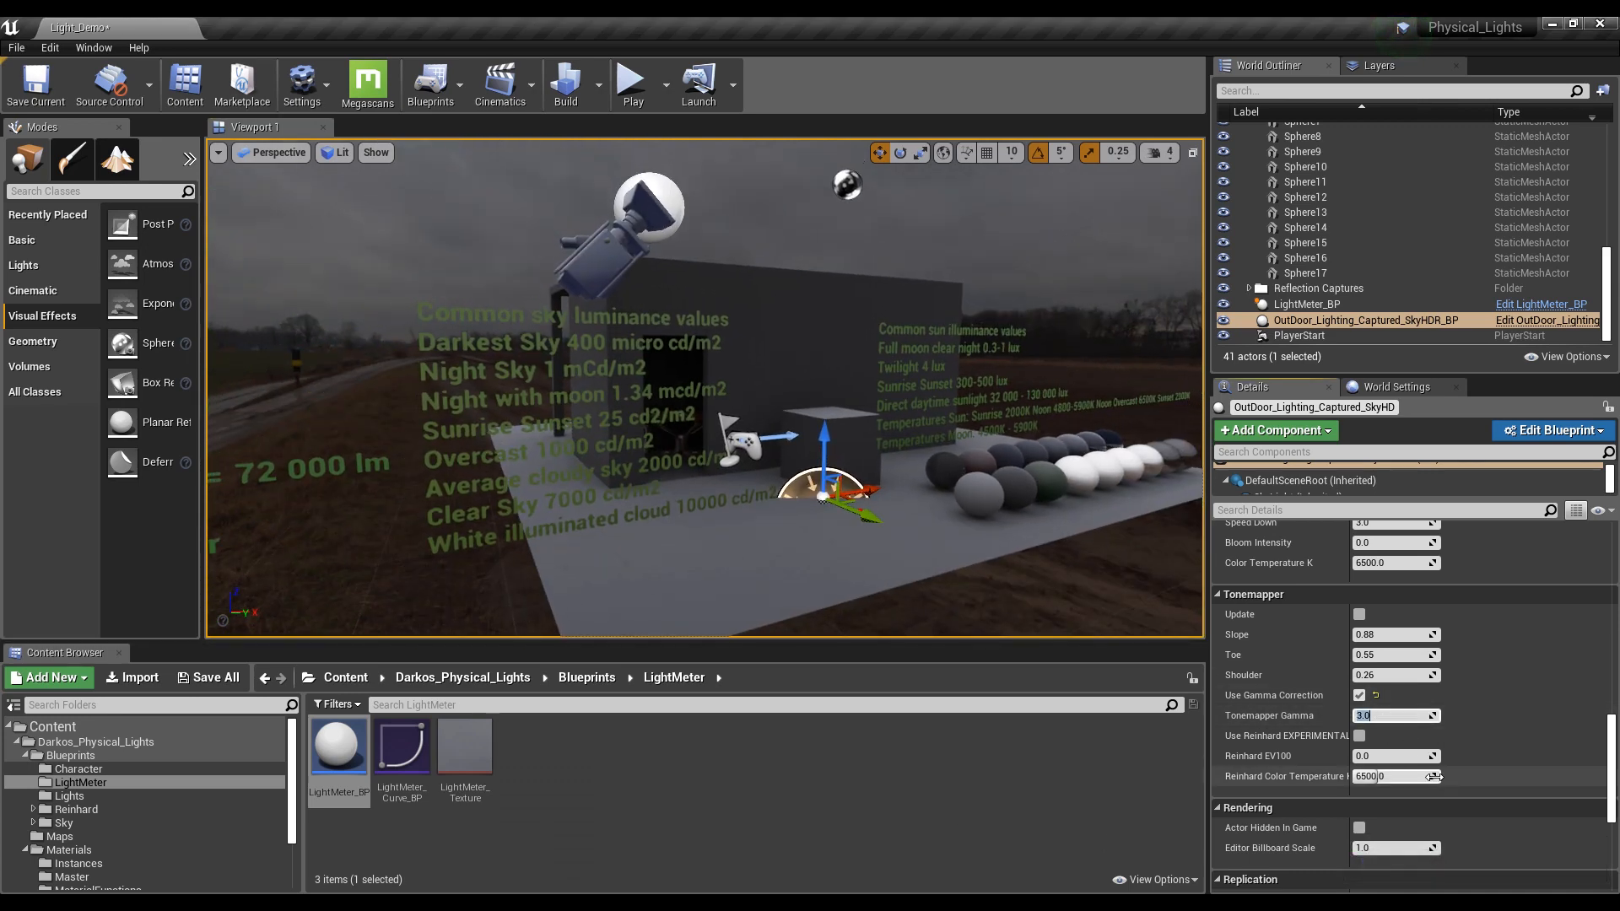
text(2.2)
key(Return)
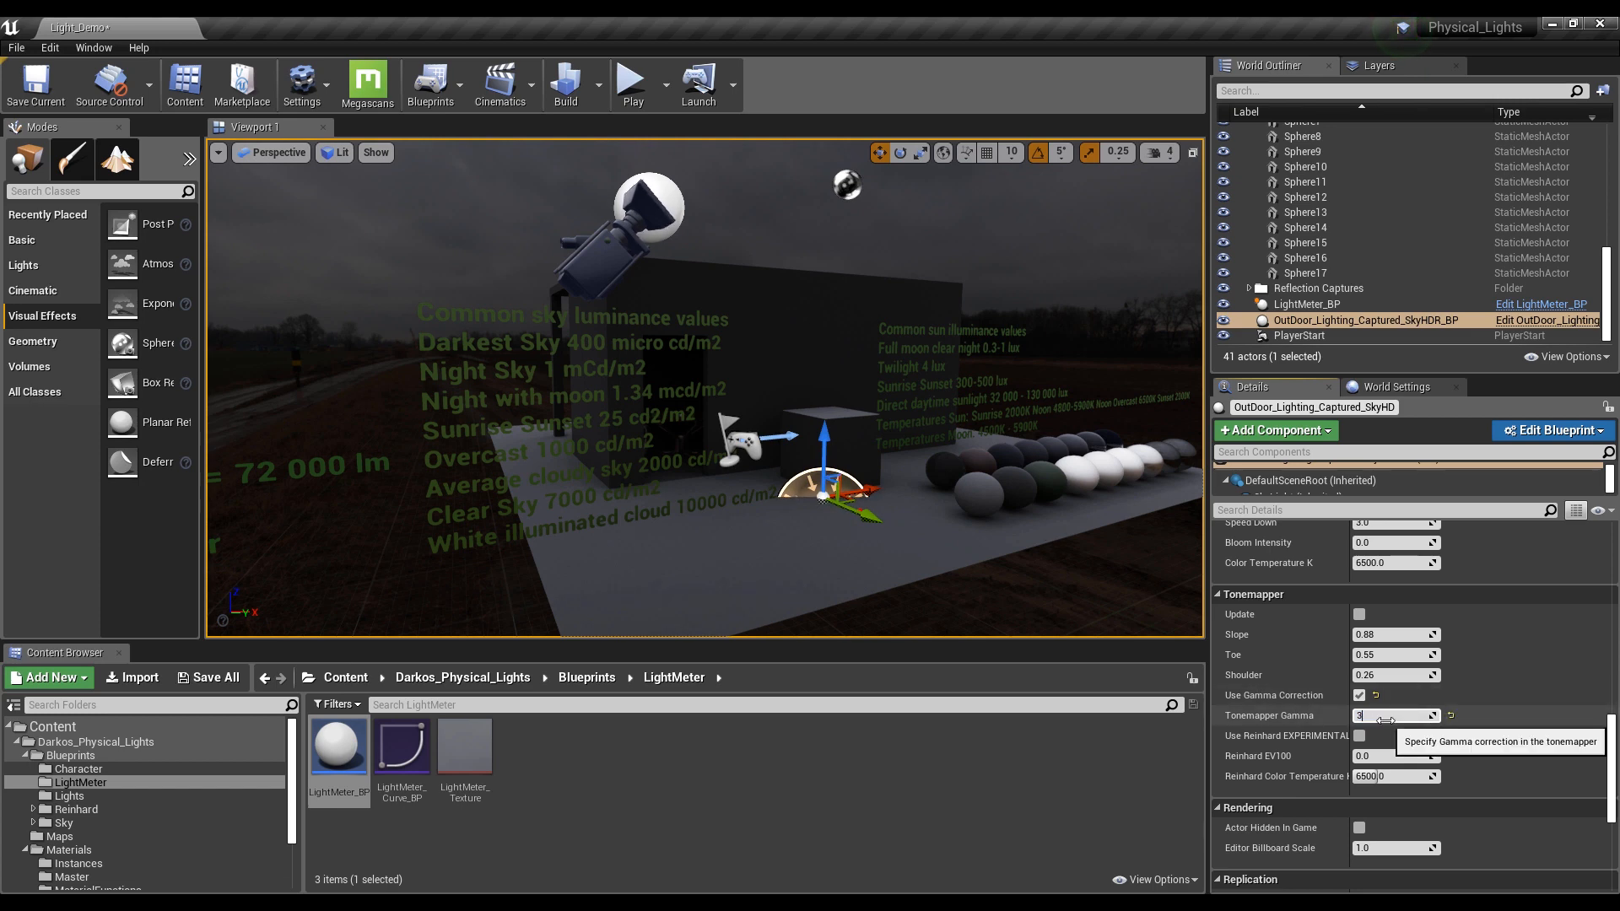
Set the Tonemapper Gamma back to 3 and inspect the scene from closer up
key(Return)
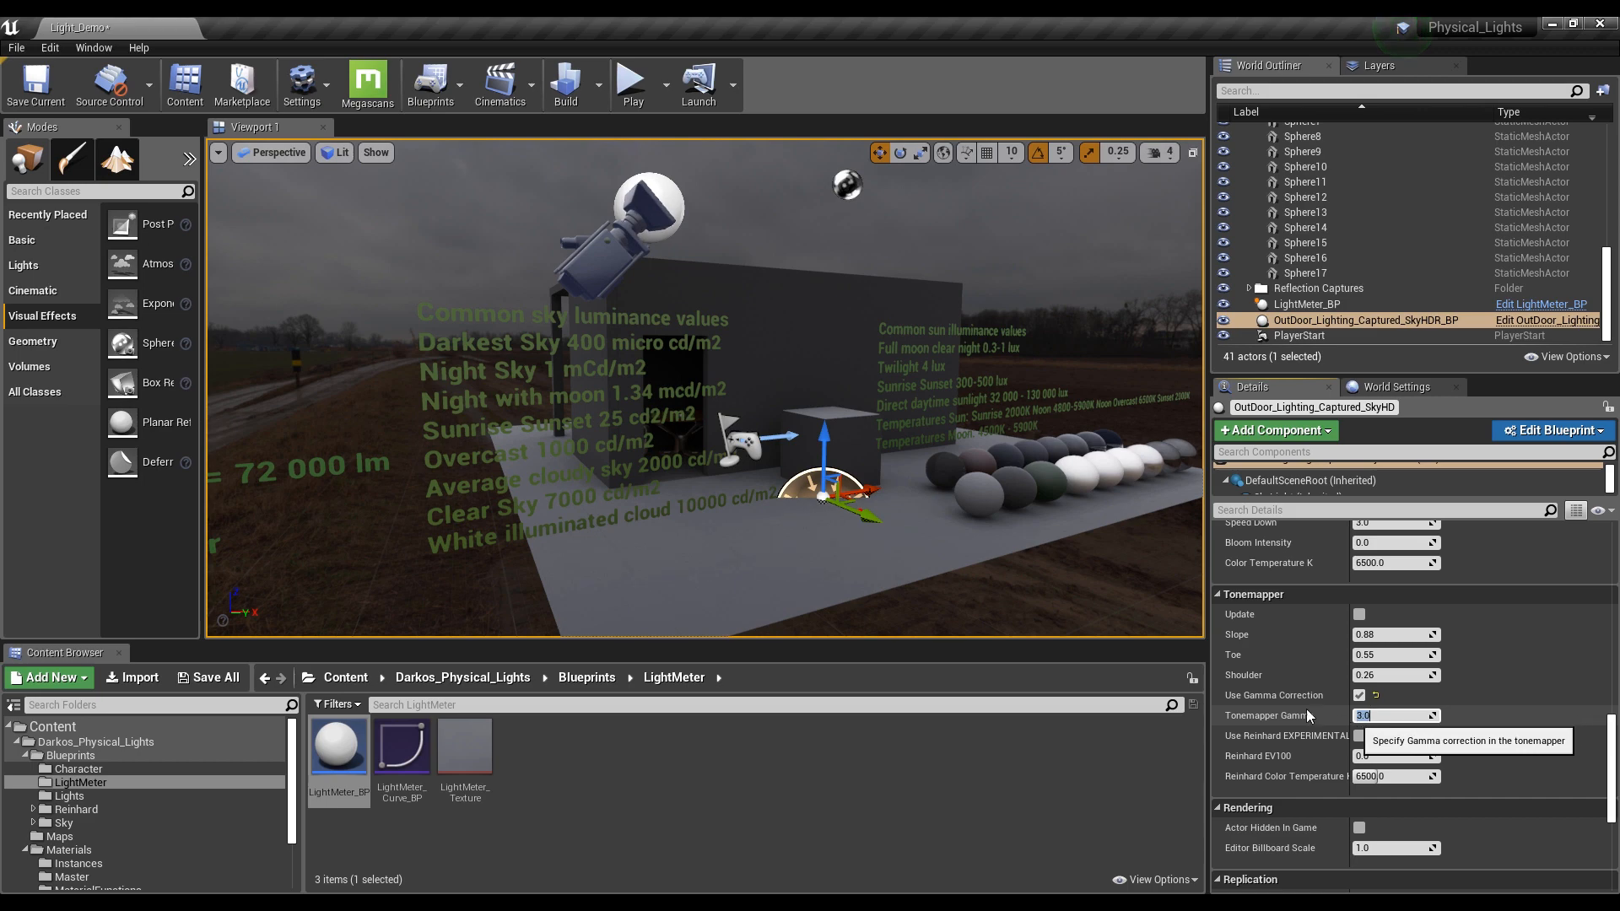
mouse_move(705, 388)
right_down()
mouse_move(745, 412)
mouse_move(688, 380)
mouse_move(728, 371)
mouse_move(696, 396)
right_up()
key(w)
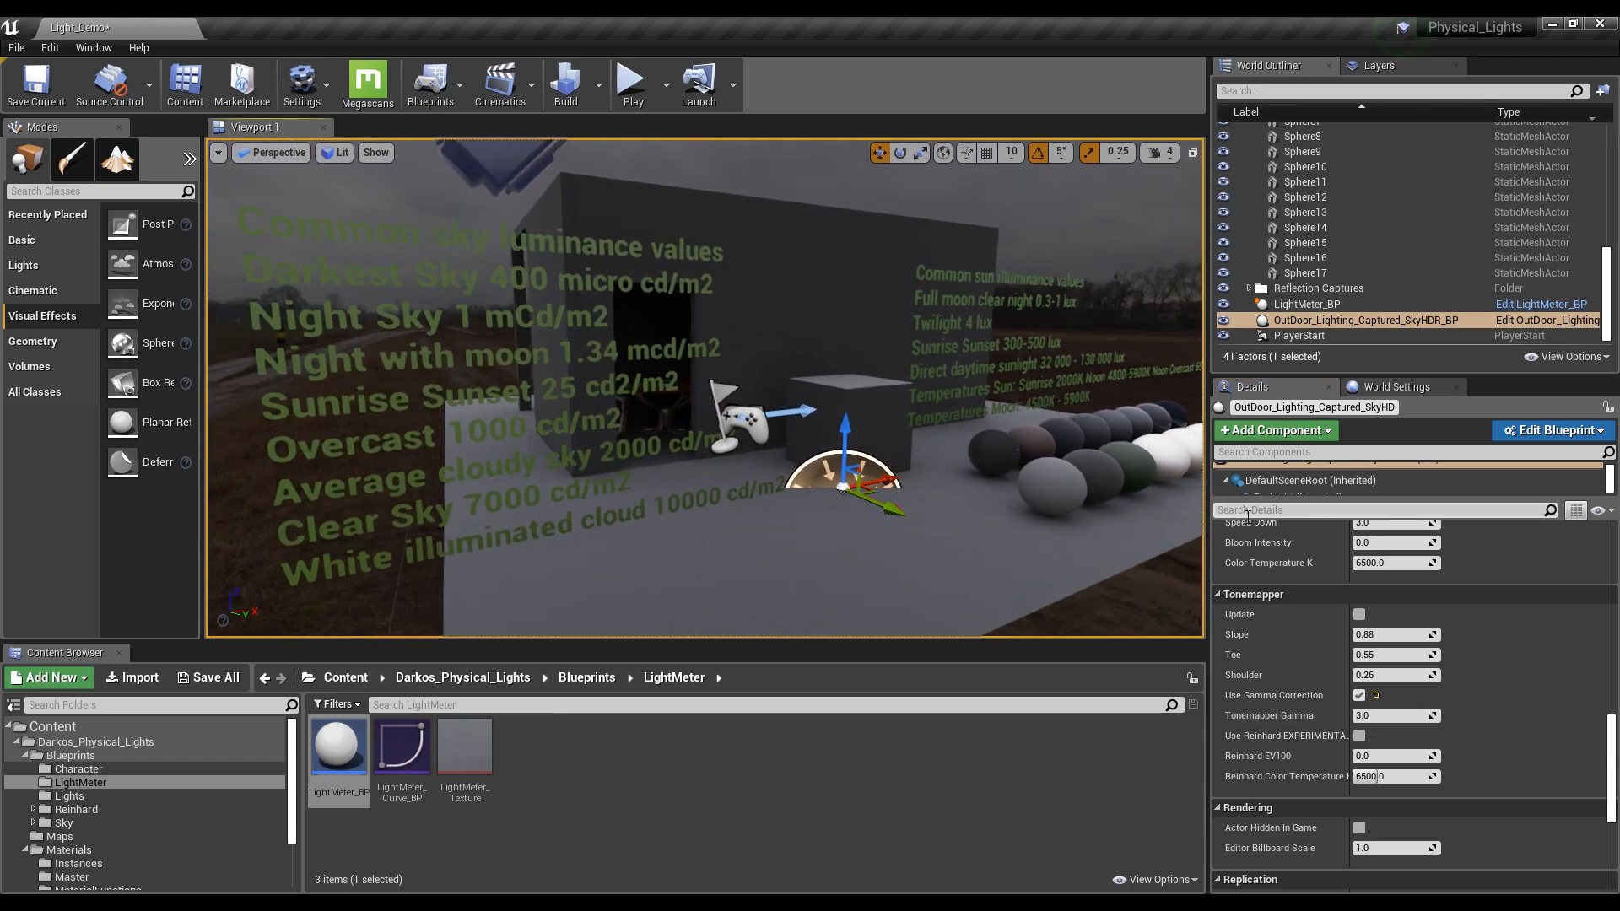
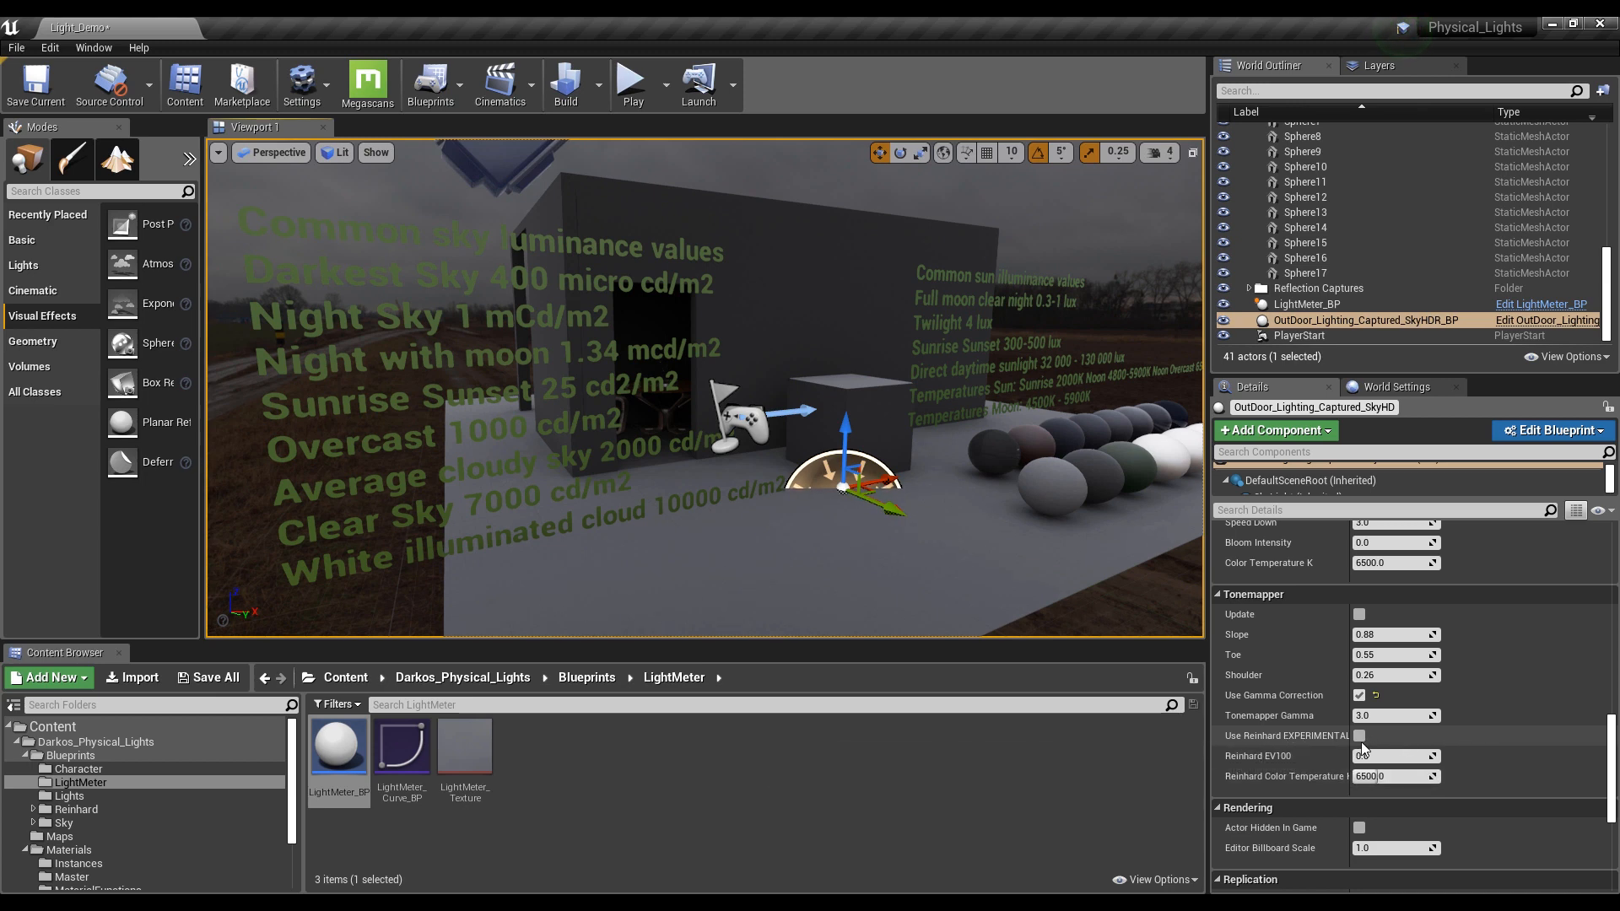
Set Reinhard EV100 to 13 and enable the experimental Reinhard tonemapper in place of gamma correction, viewing the scene from farther back
click(1394, 756)
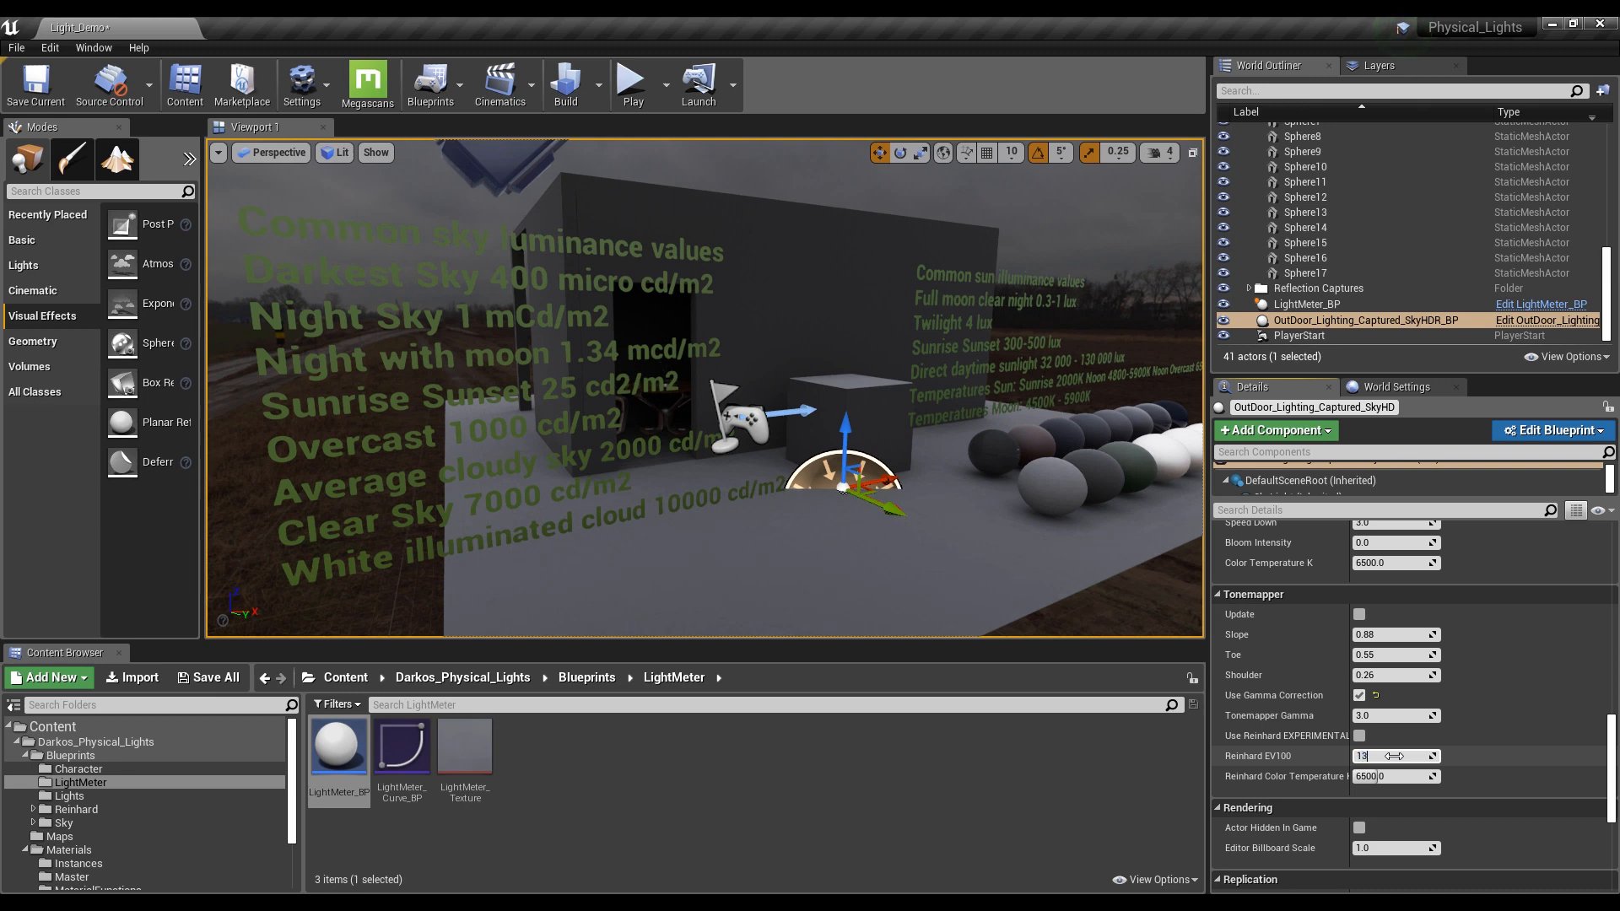
text(13)
click(1358, 736)
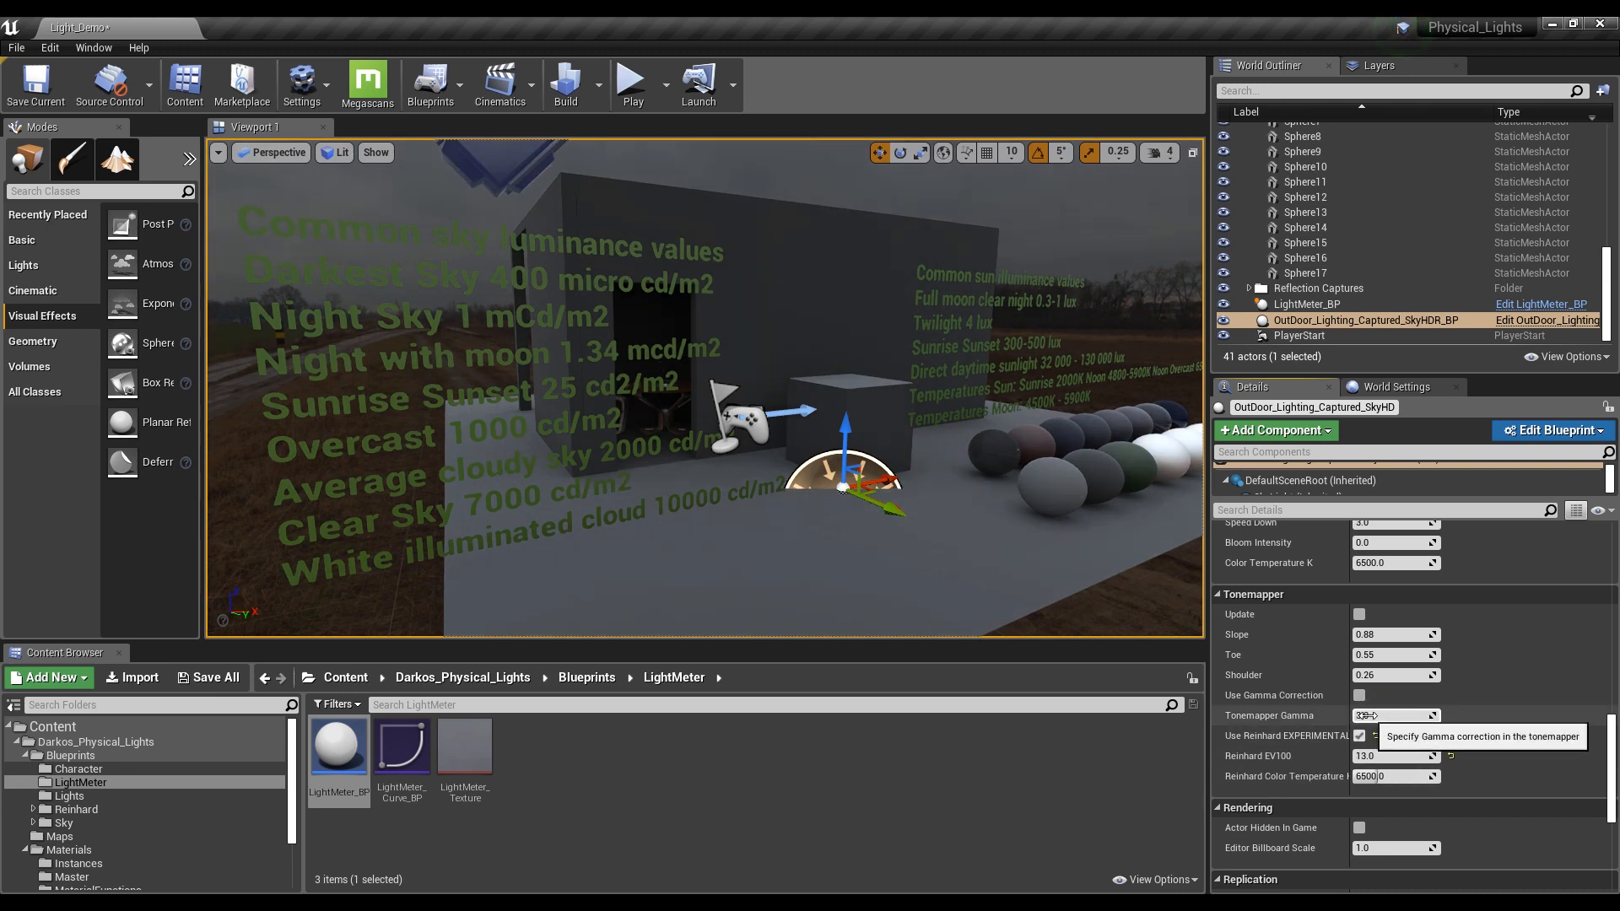
key(s)
right_drag(812, 524, 868, 526)
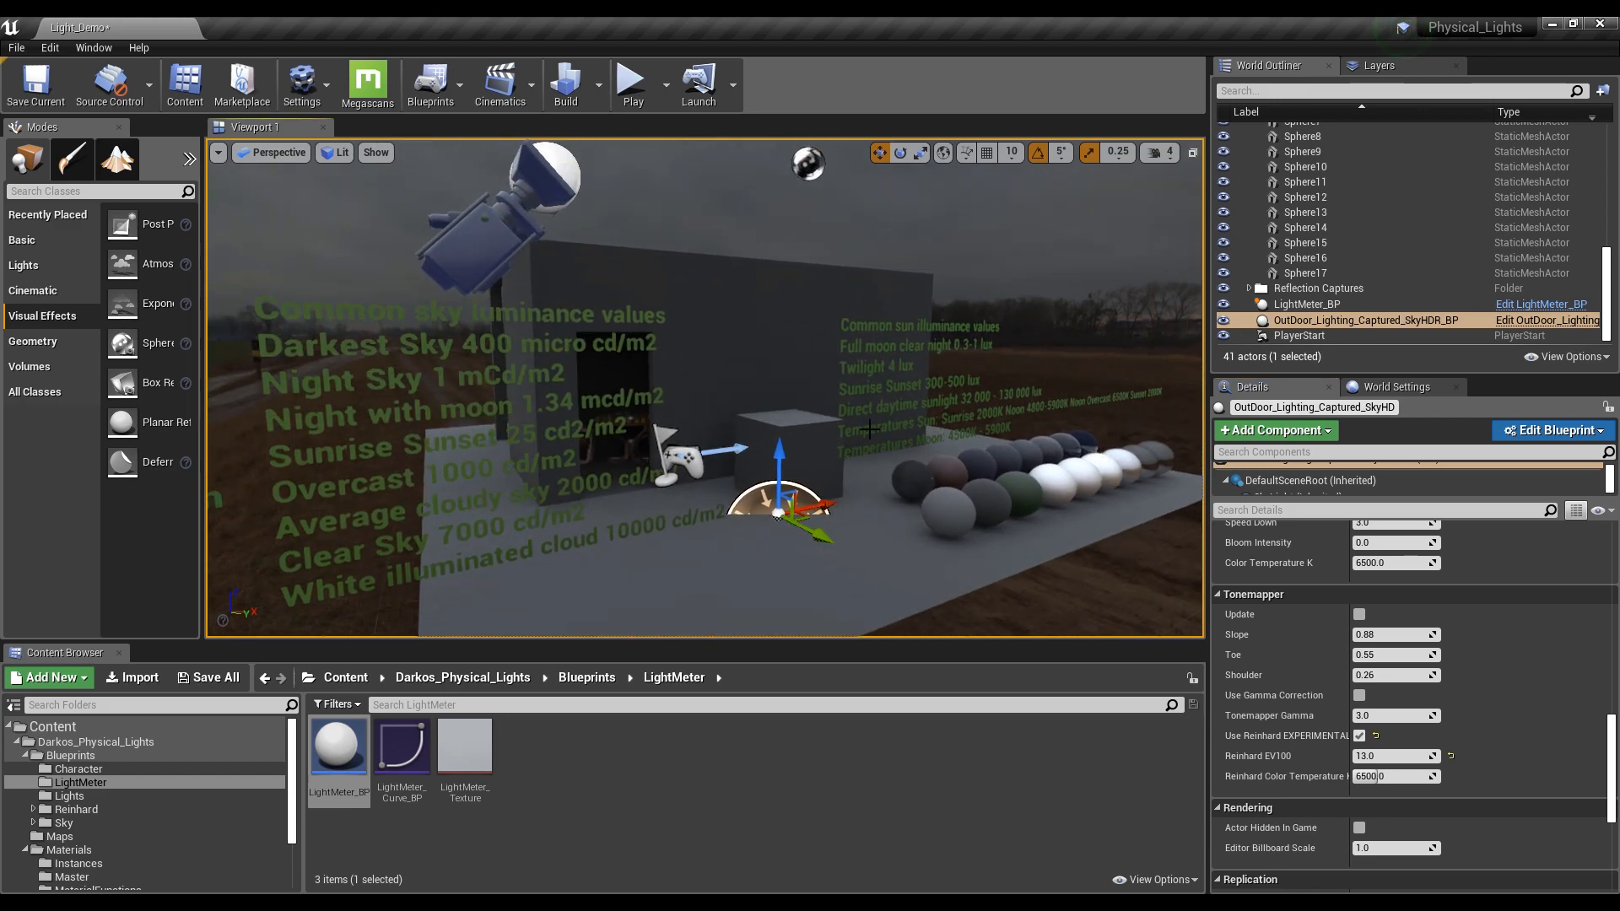
Turn the experimental Reinhard option off, re-enable Use Gamma Correction, and inspect the building and spheres
click(1358, 736)
click(1359, 696)
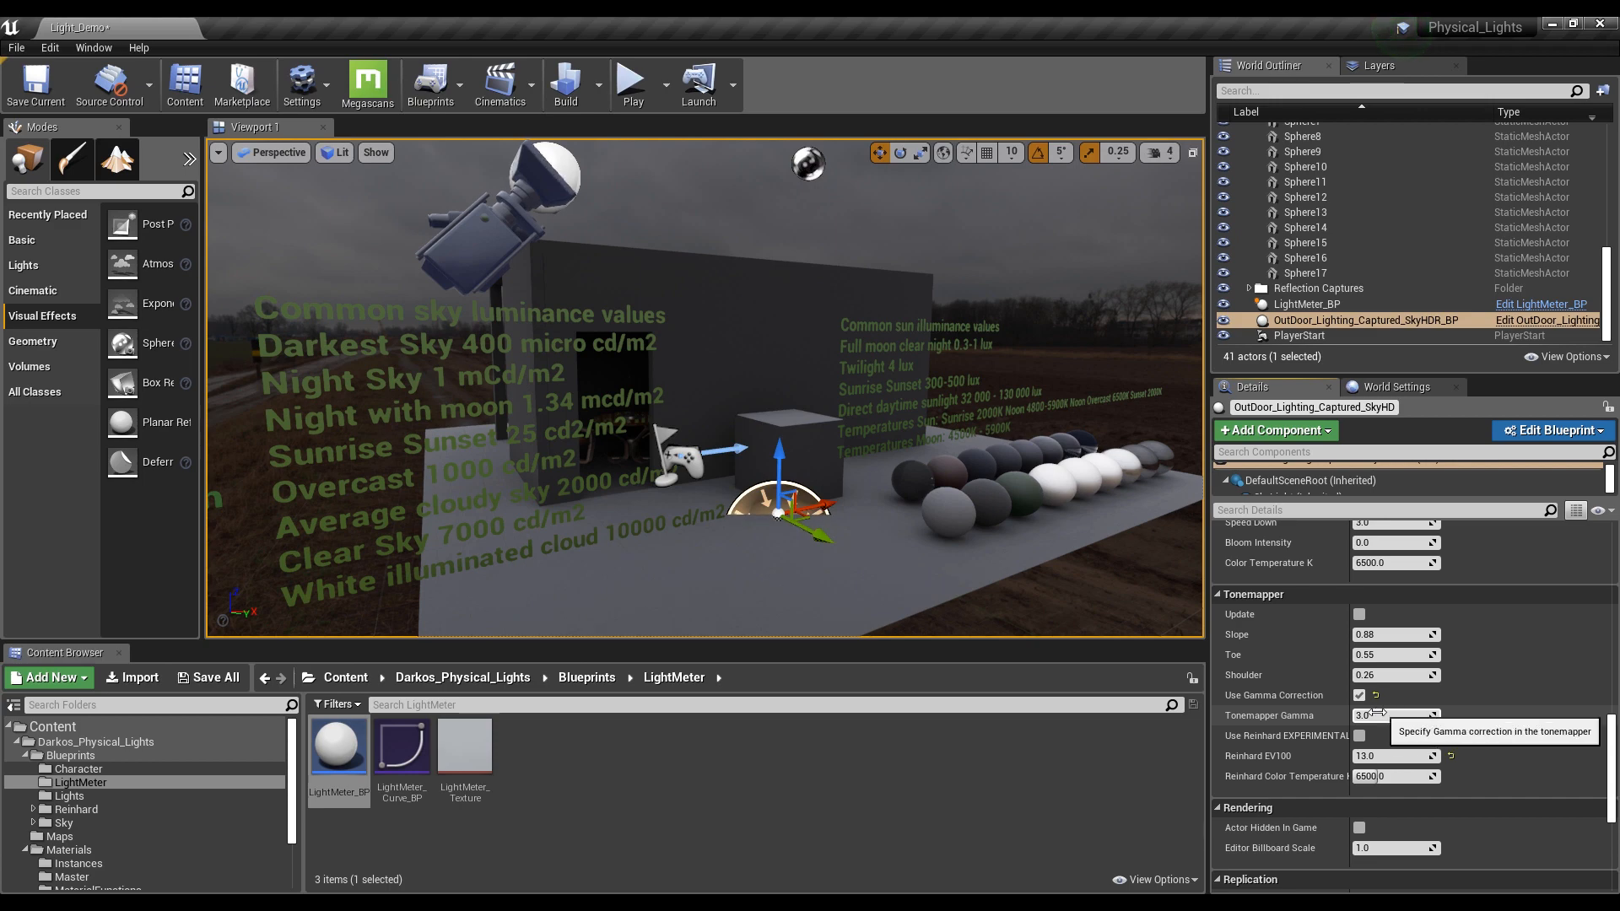
key(w)
mouse_move(905, 448)
right_down()
mouse_move(1072, 464)
mouse_move(927, 448)
right_up()
key(s)
key(w)
key(s)
key(w)
key(s)
key(s)
right_drag(766, 501, 665, 497)
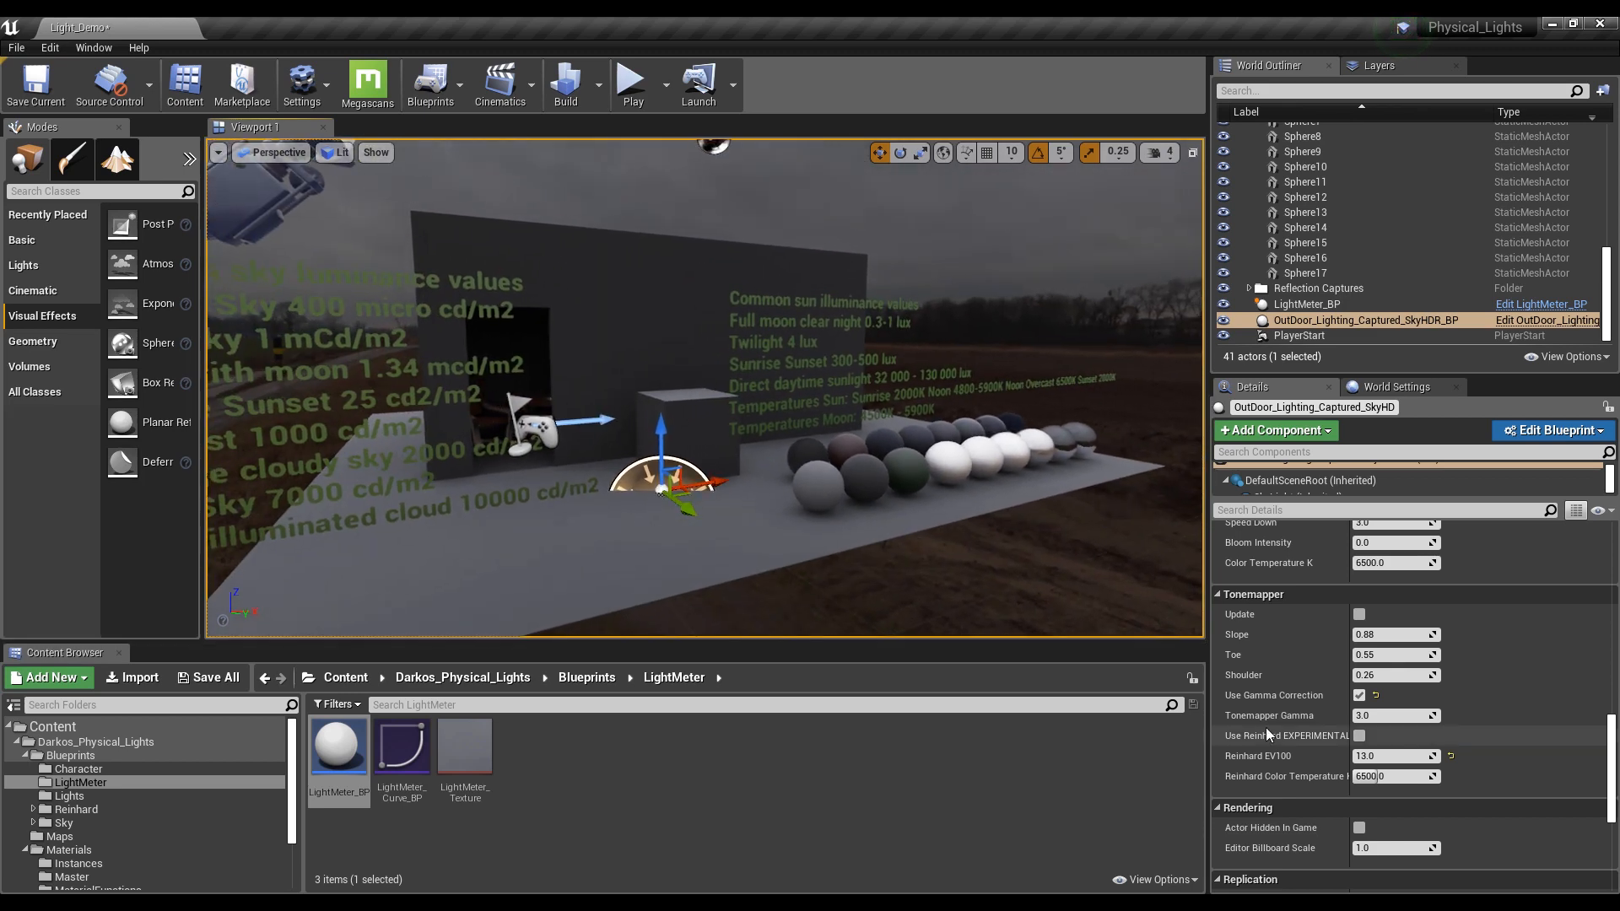
Look through the sky blueprint's Global Spec and lightmap-mixing settings
scroll(1265, 723, up, 12)
scroll(1268, 718, up, 8)
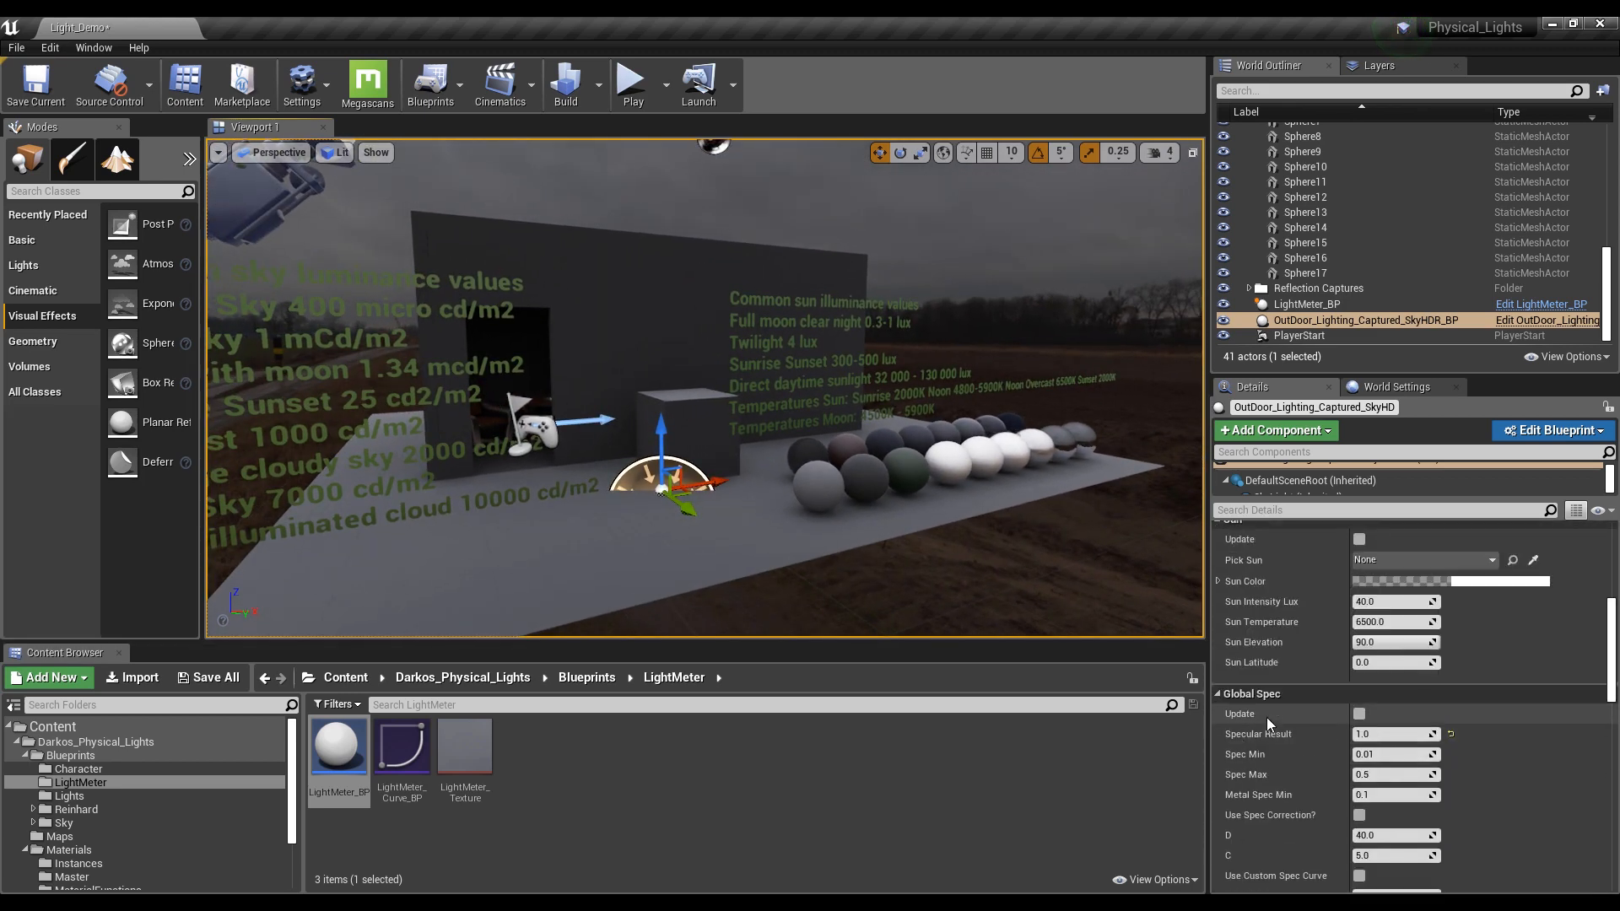
scroll(1268, 717, down, 4)
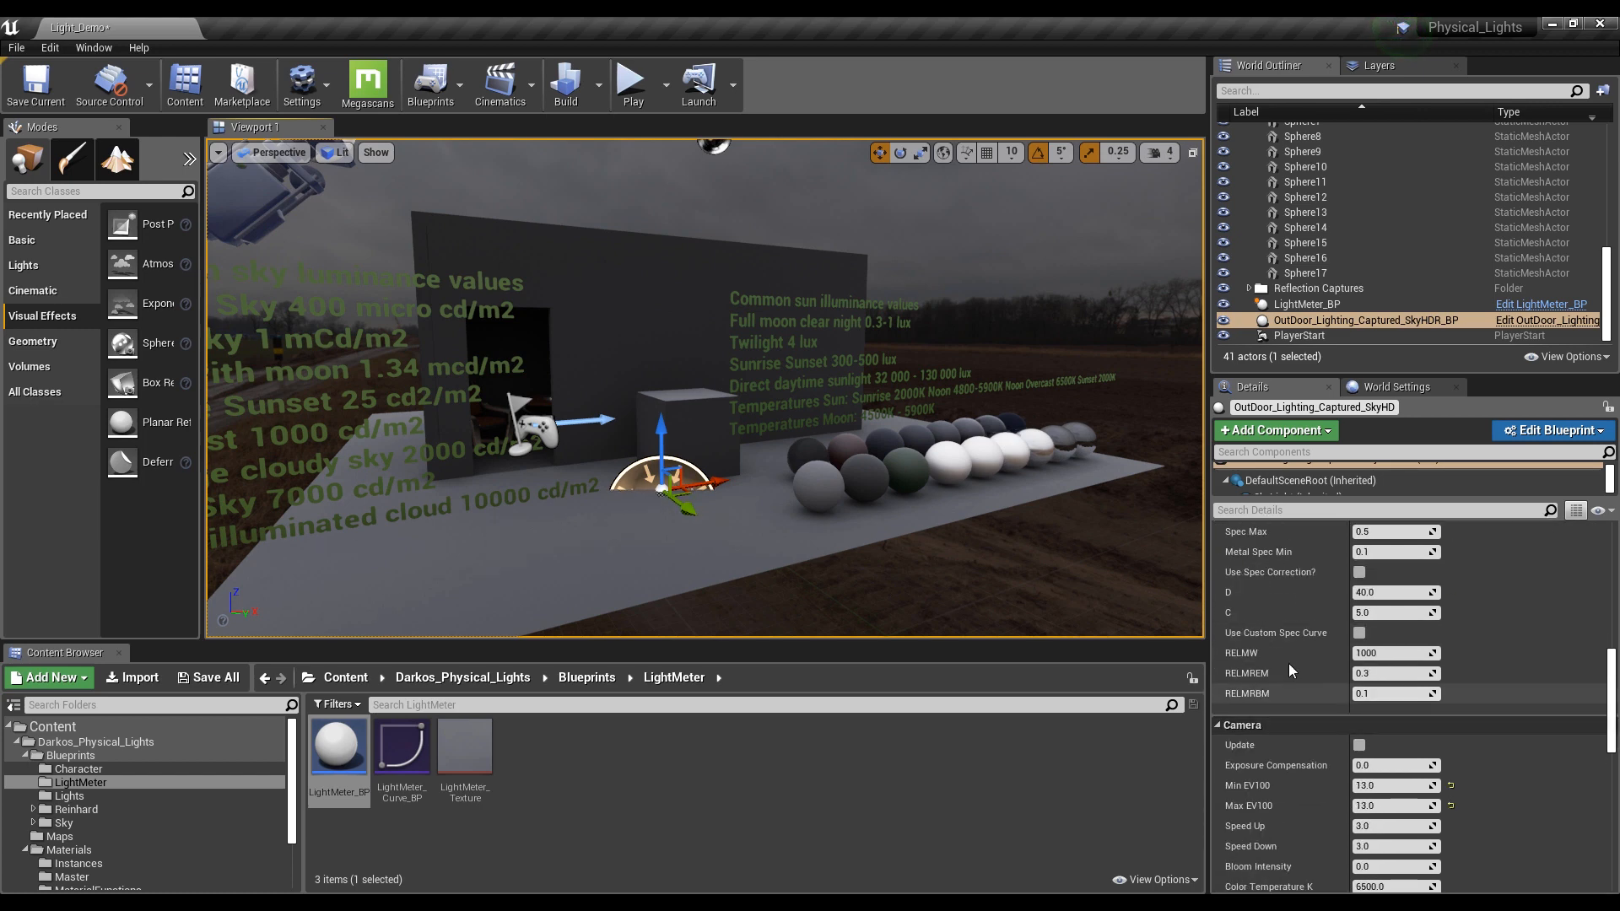
middle_drag(892, 550, 880, 549)
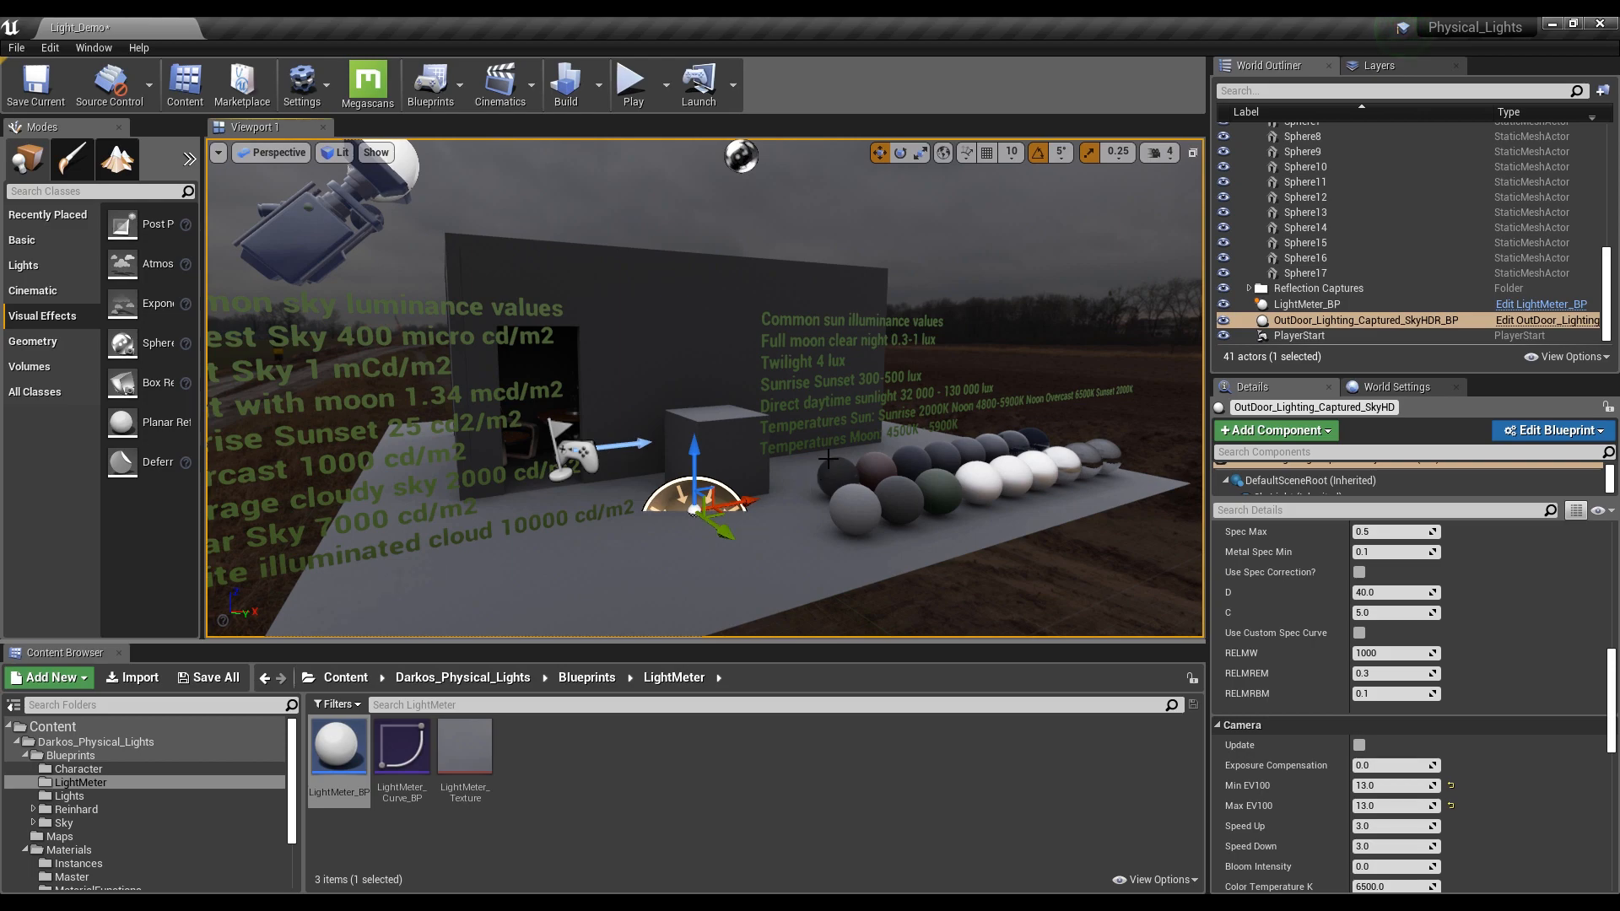
Read the Glossy Indirect Specular and Reflection Capture Lightmap Mixing sections of the Reflection Environment documentation in the browser, and return to Unreal Editor
click(414, 902)
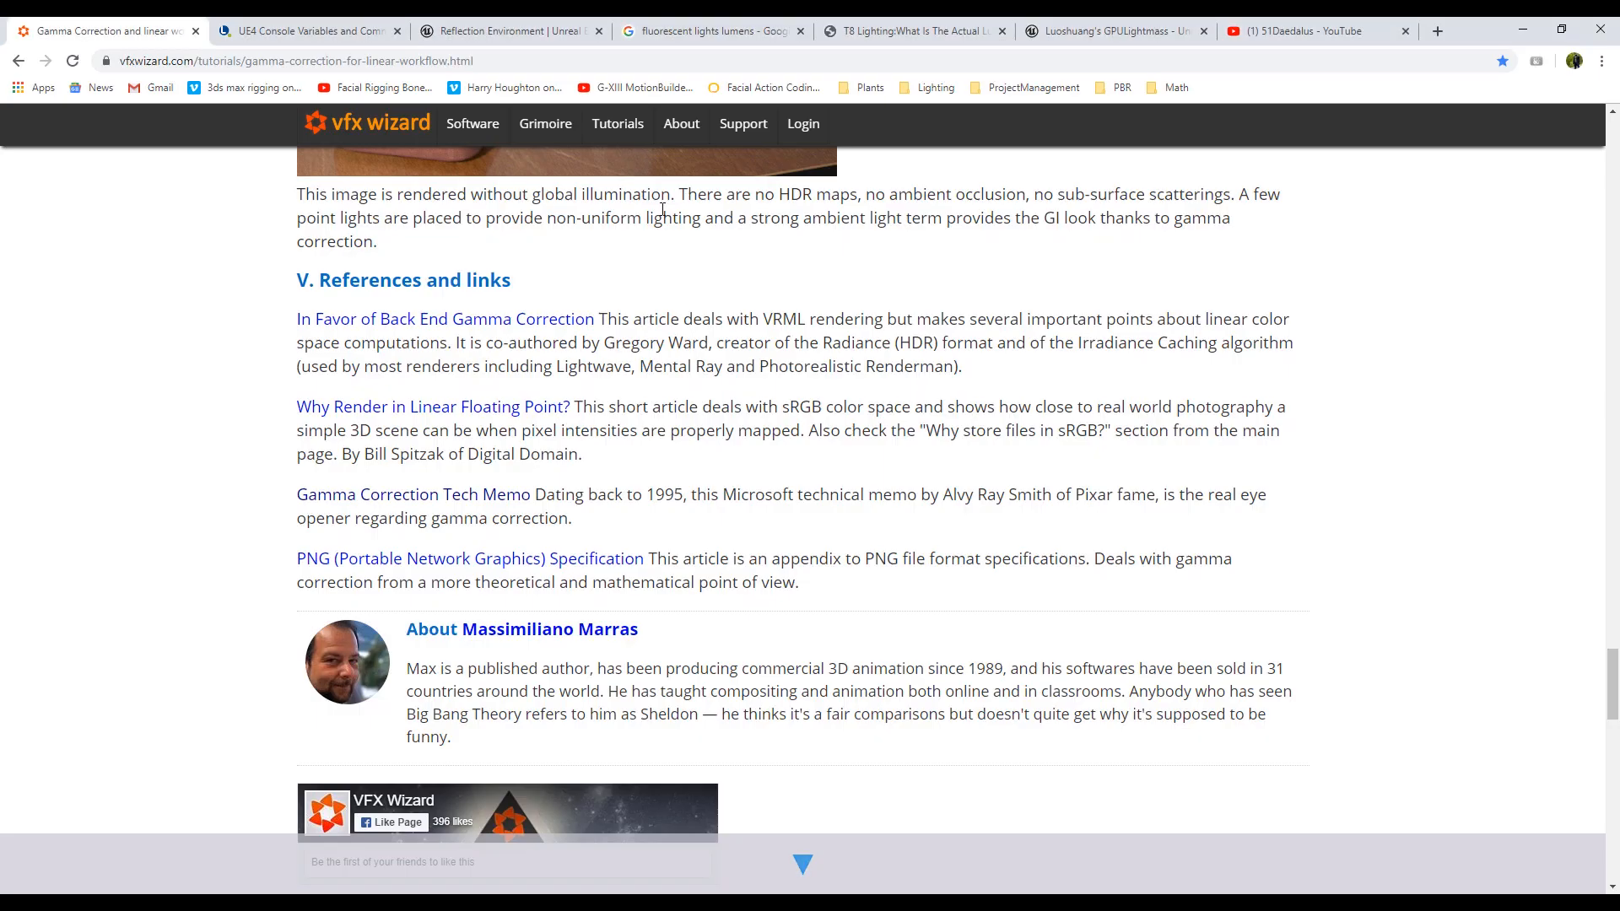
click(490, 30)
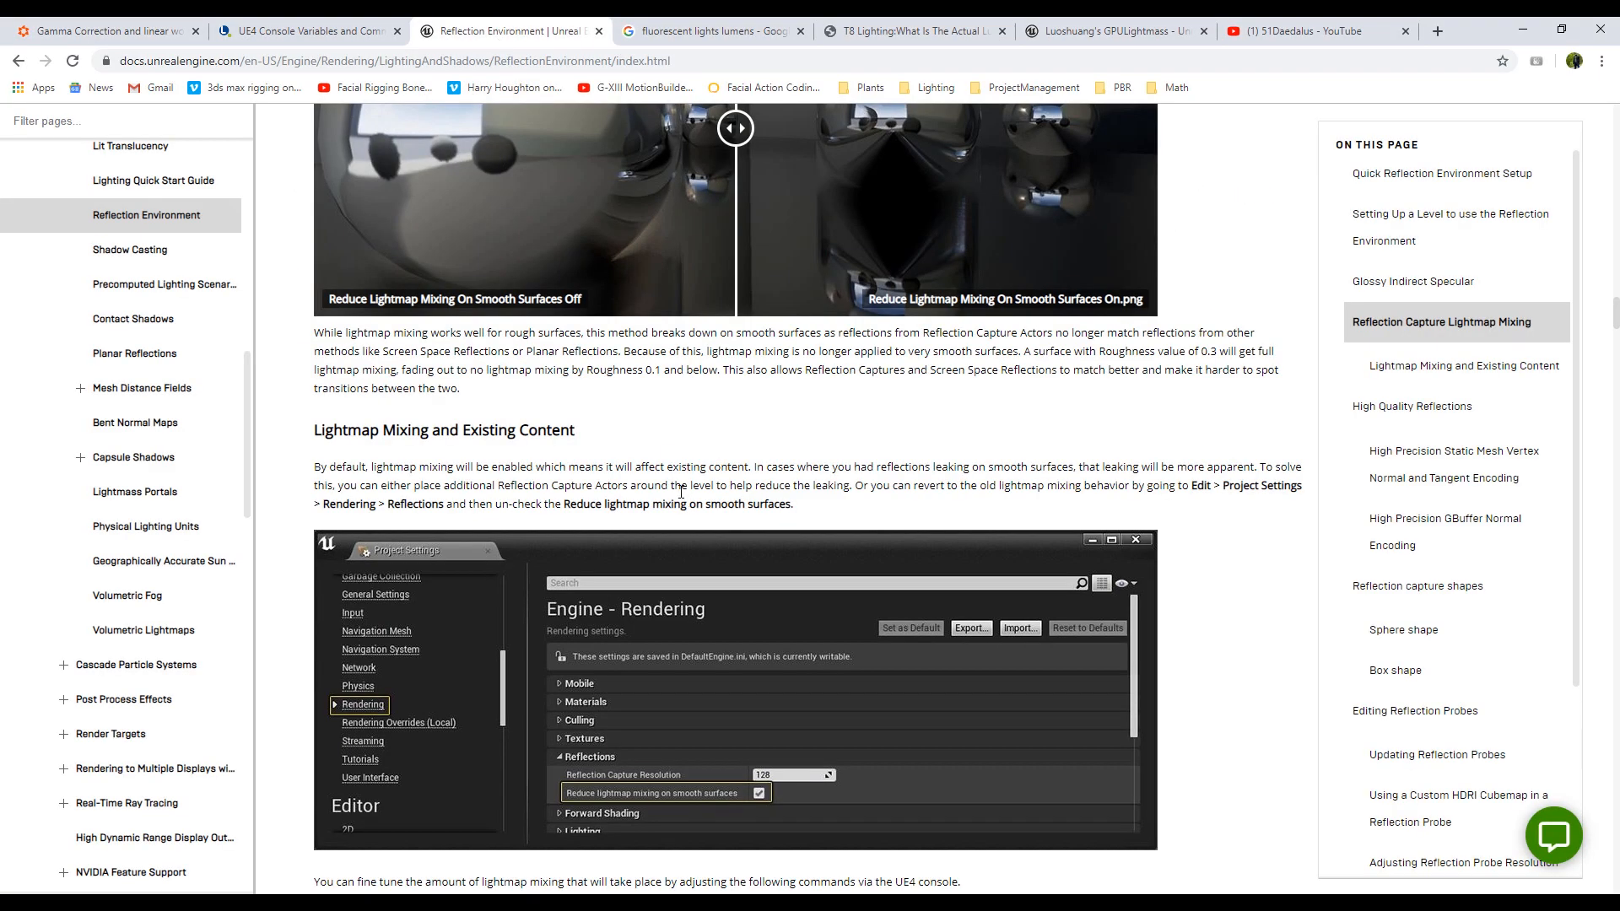
scroll(637, 438, down, 2)
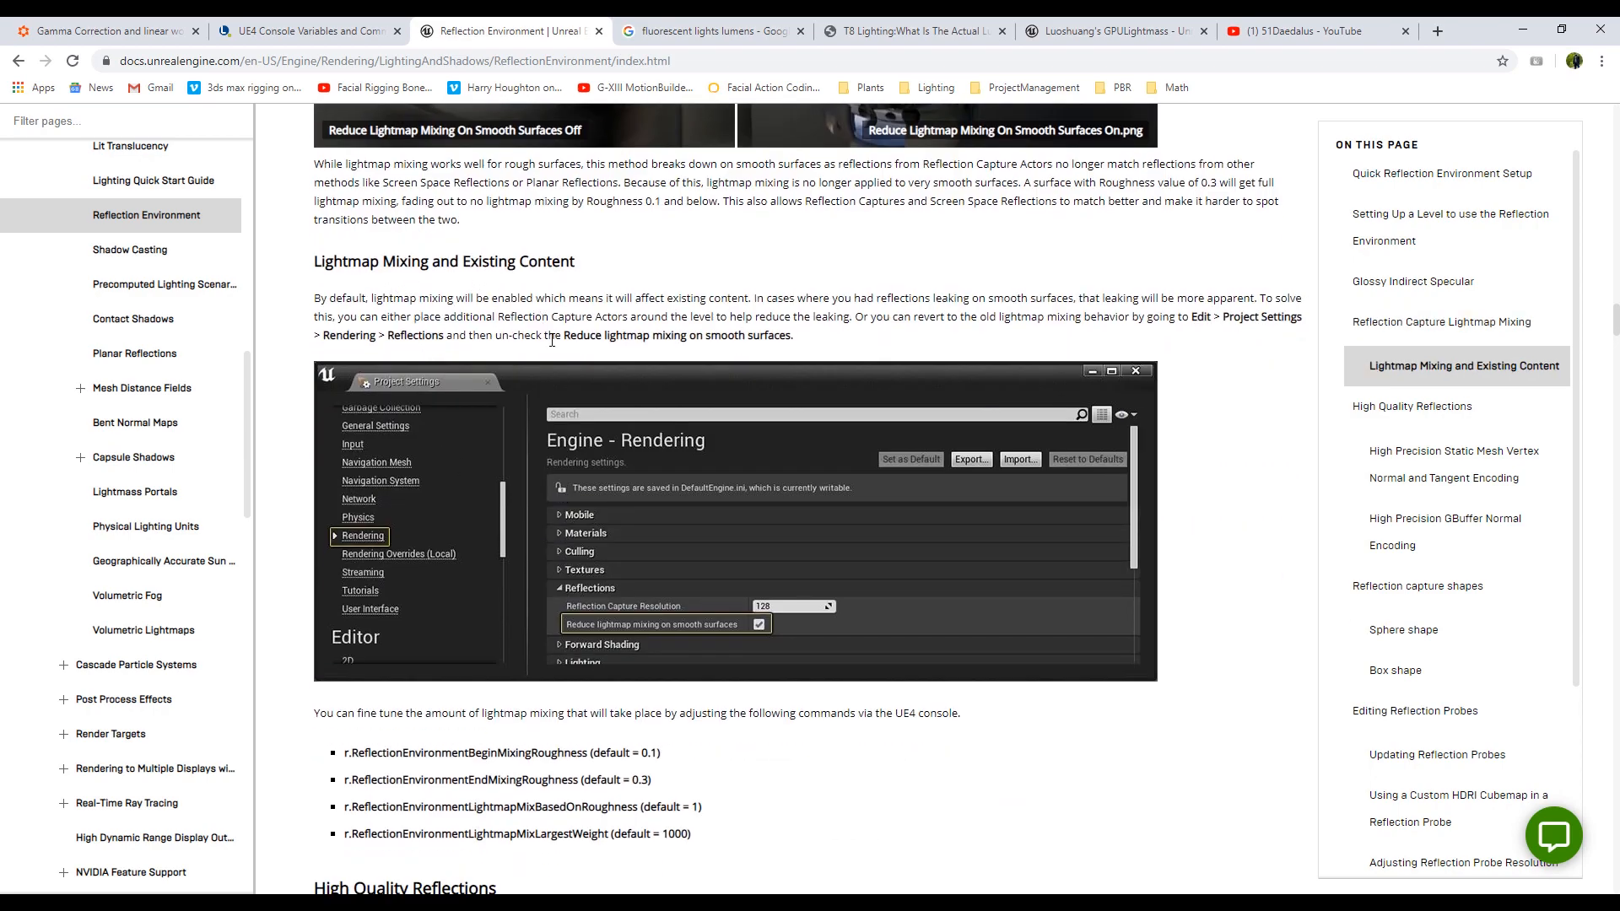
scroll(552, 340, down, 2)
scroll(547, 338, up, 10)
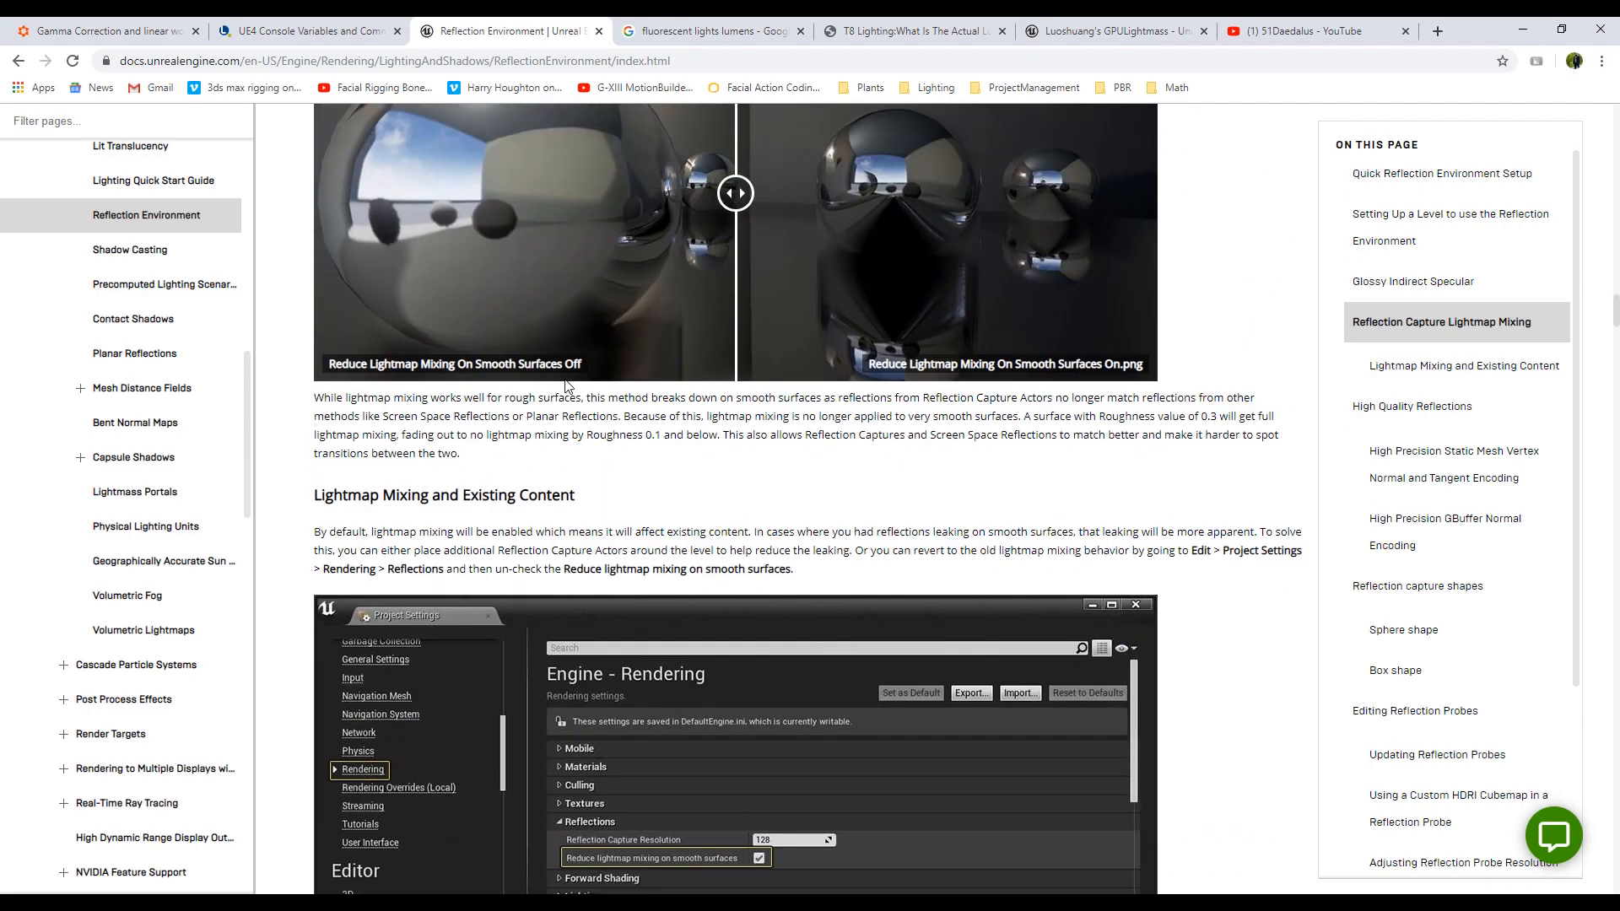
scroll(568, 379, up, 8)
scroll(661, 459, up, 2)
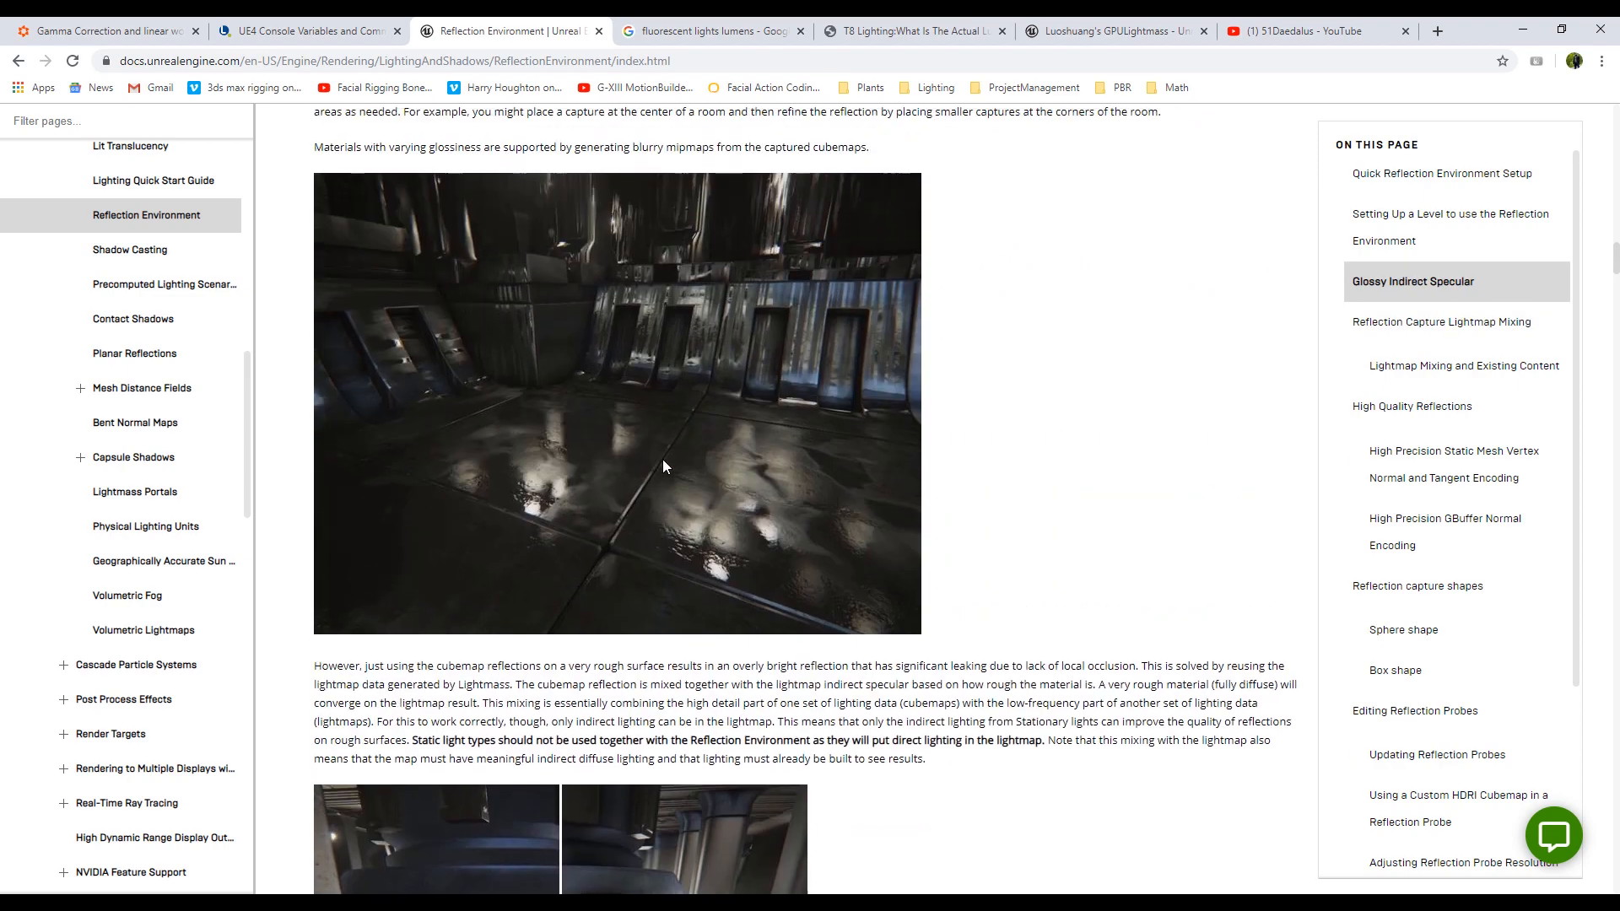
scroll(664, 461, down, 2)
scroll(663, 461, down, 3)
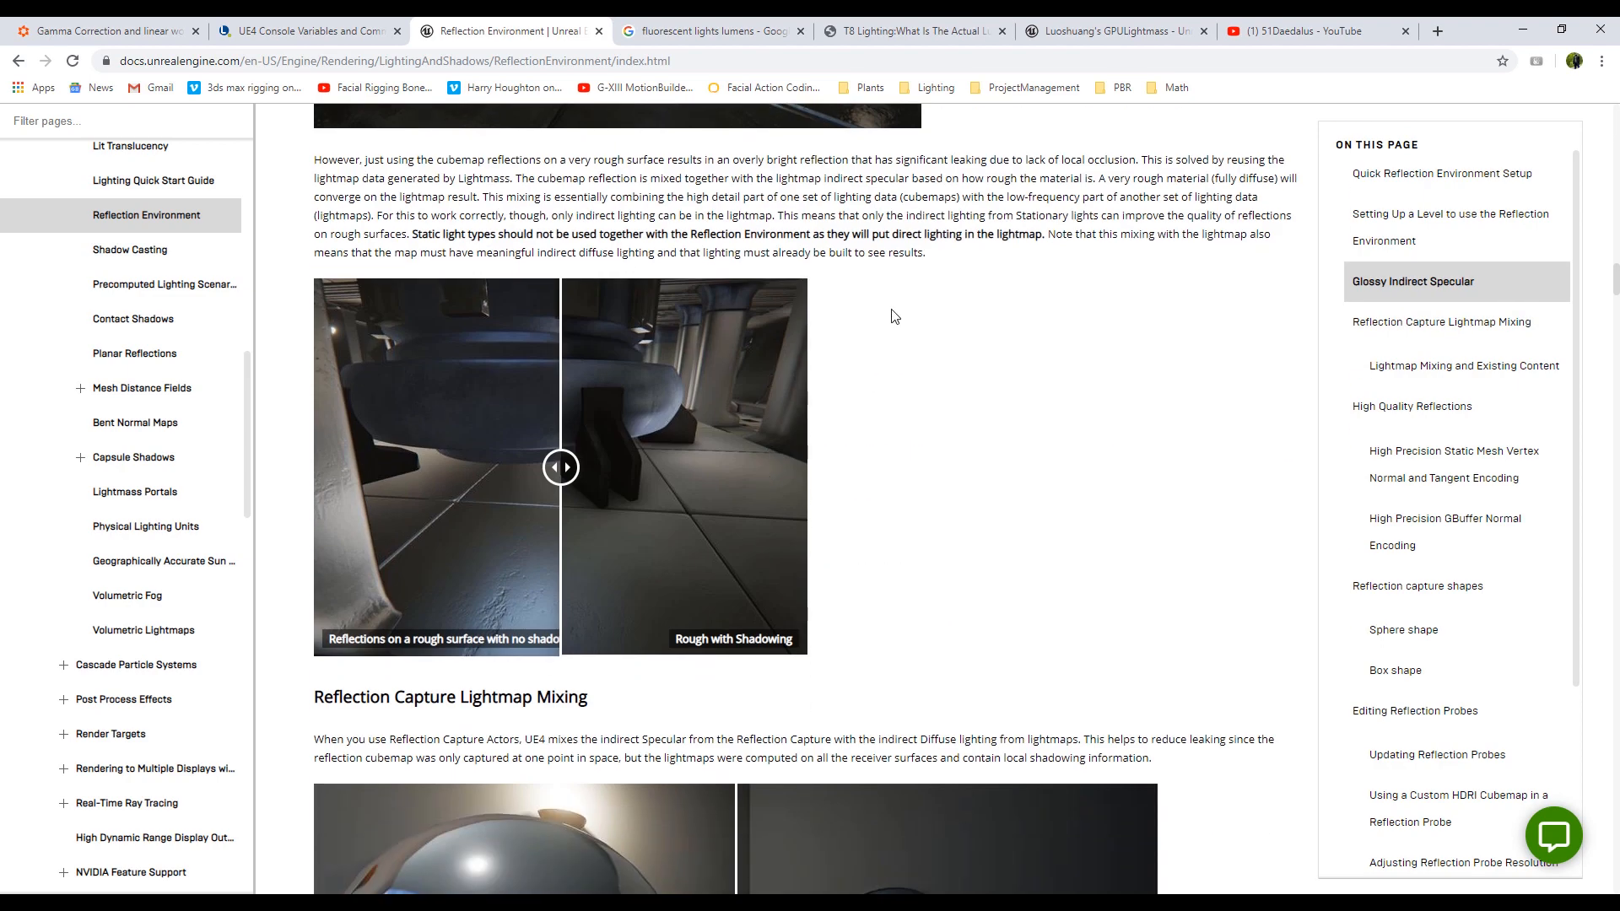
scroll(878, 458, up, 2)
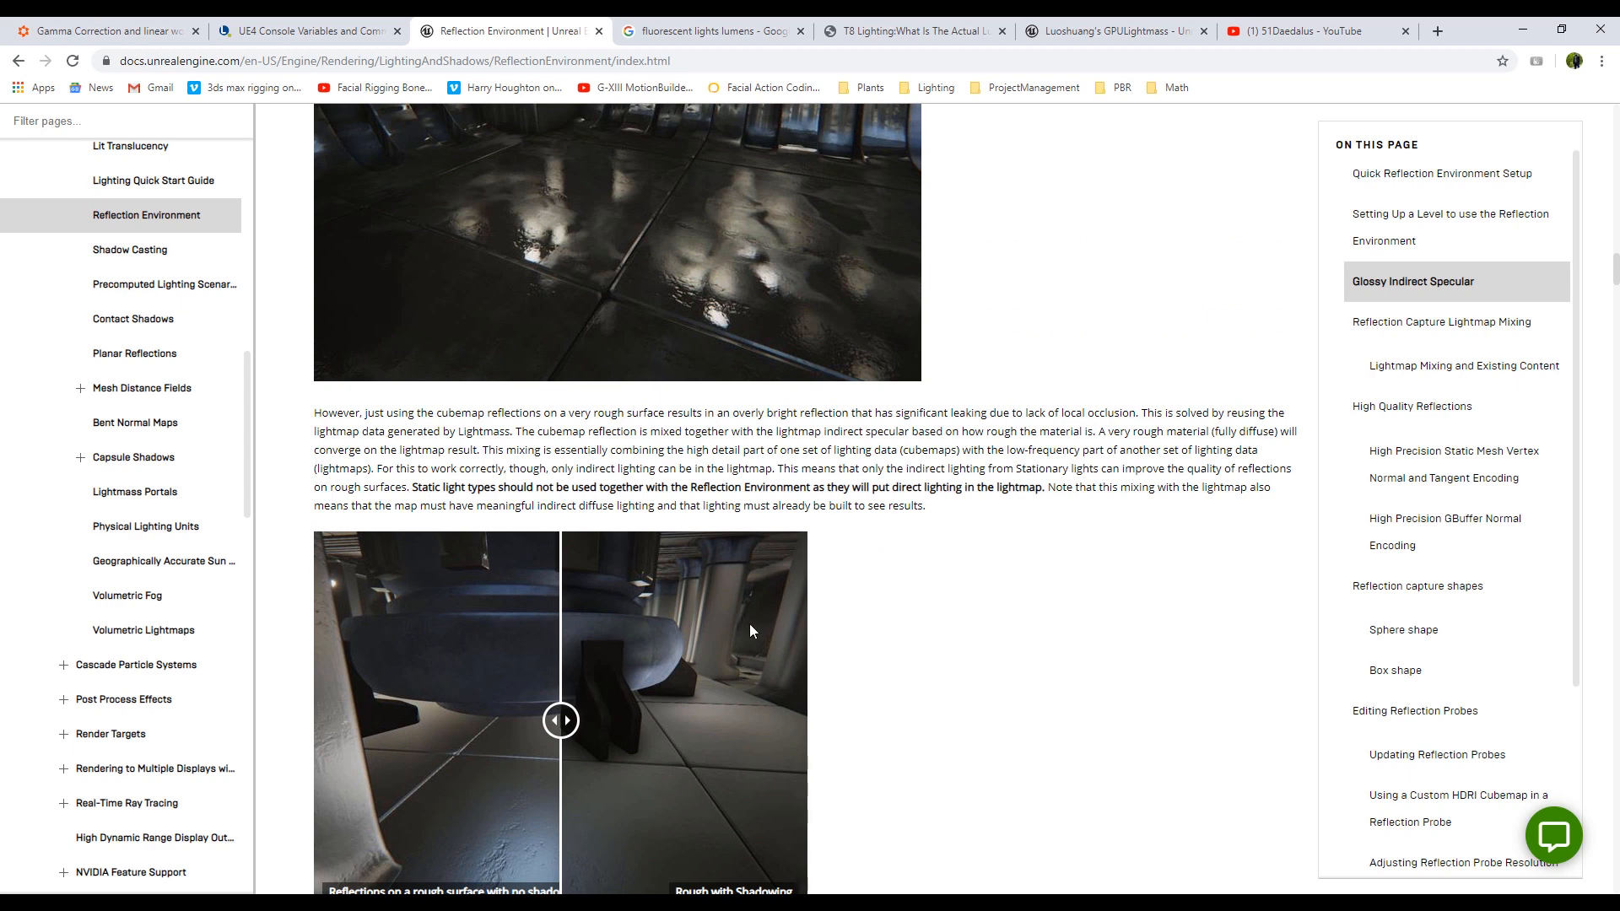
scroll(750, 629, down, 2)
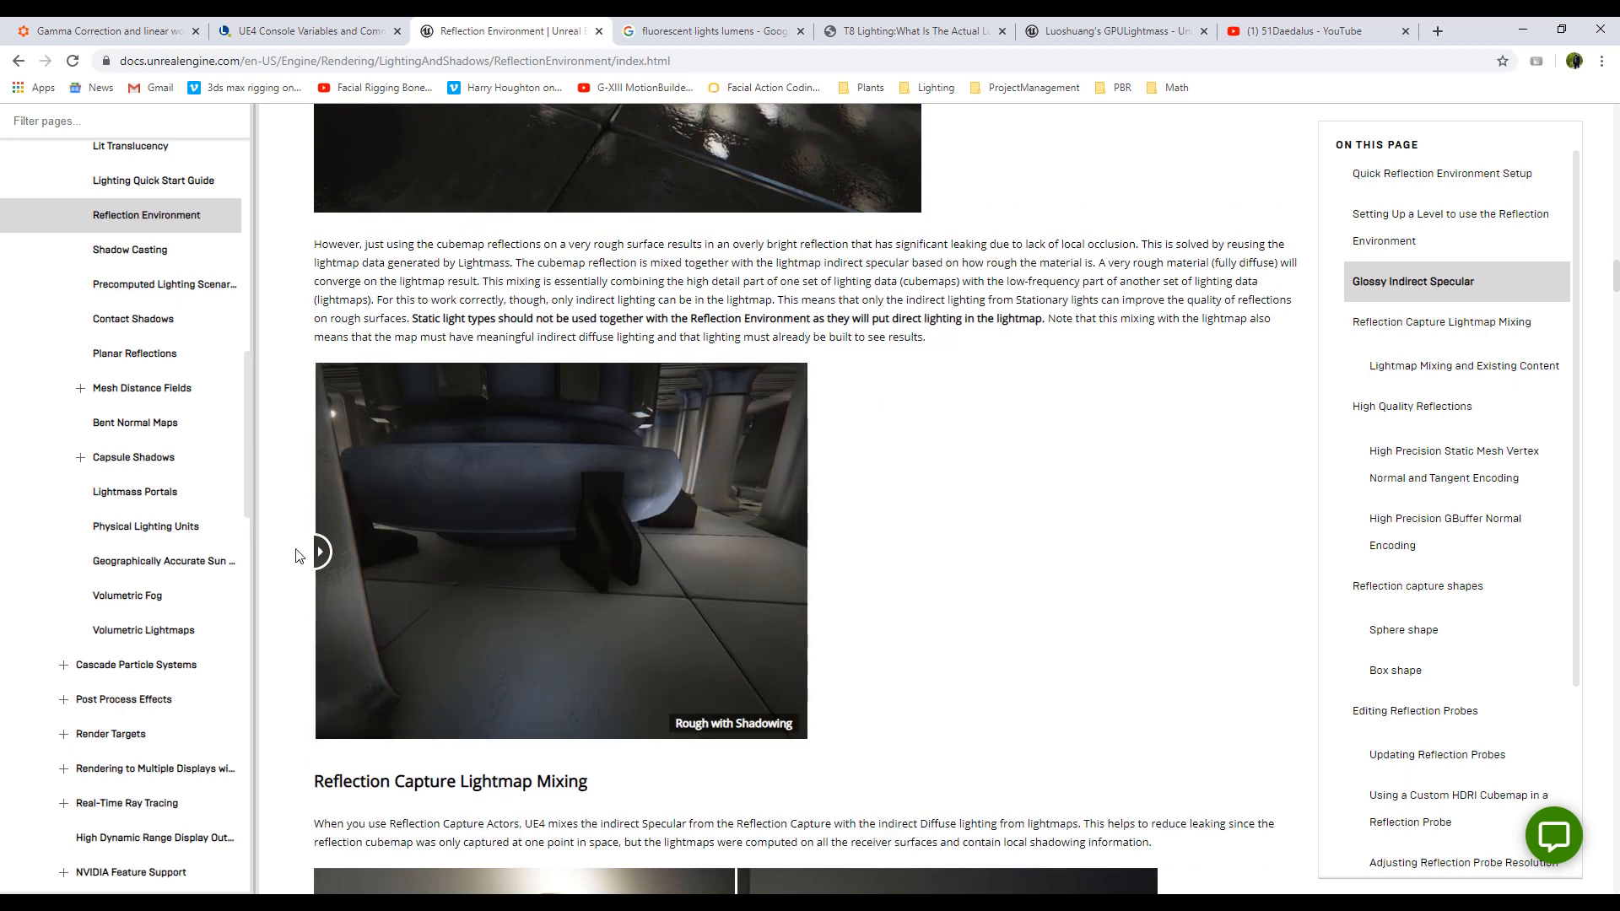
scroll(957, 554, down, 4)
scroll(777, 562, down, 2)
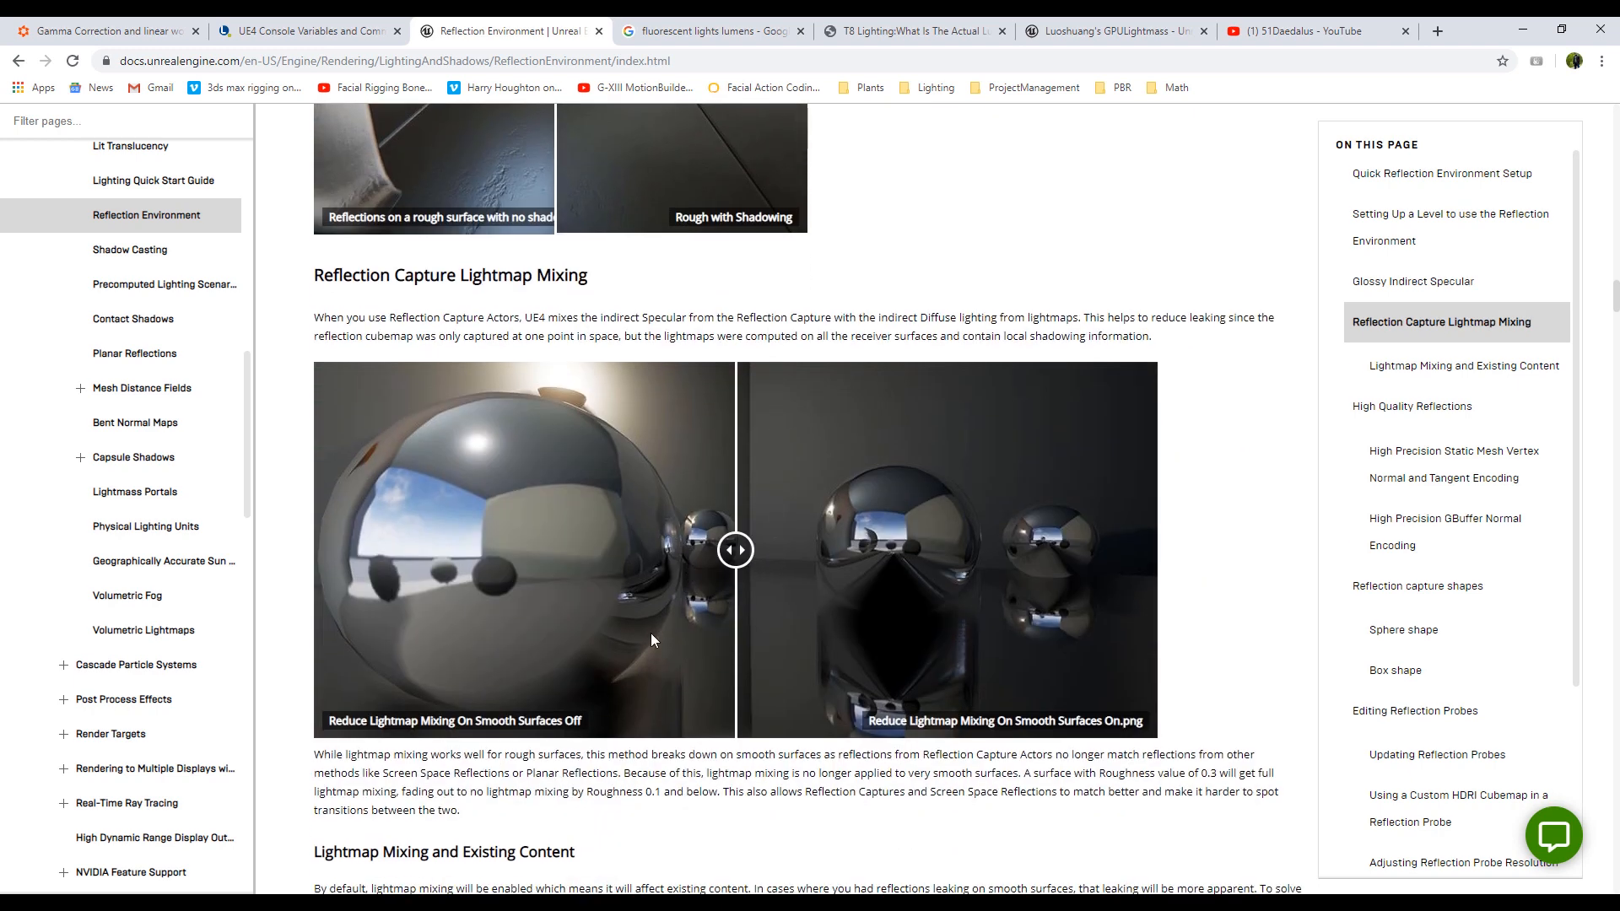
scroll(614, 650, down, 2)
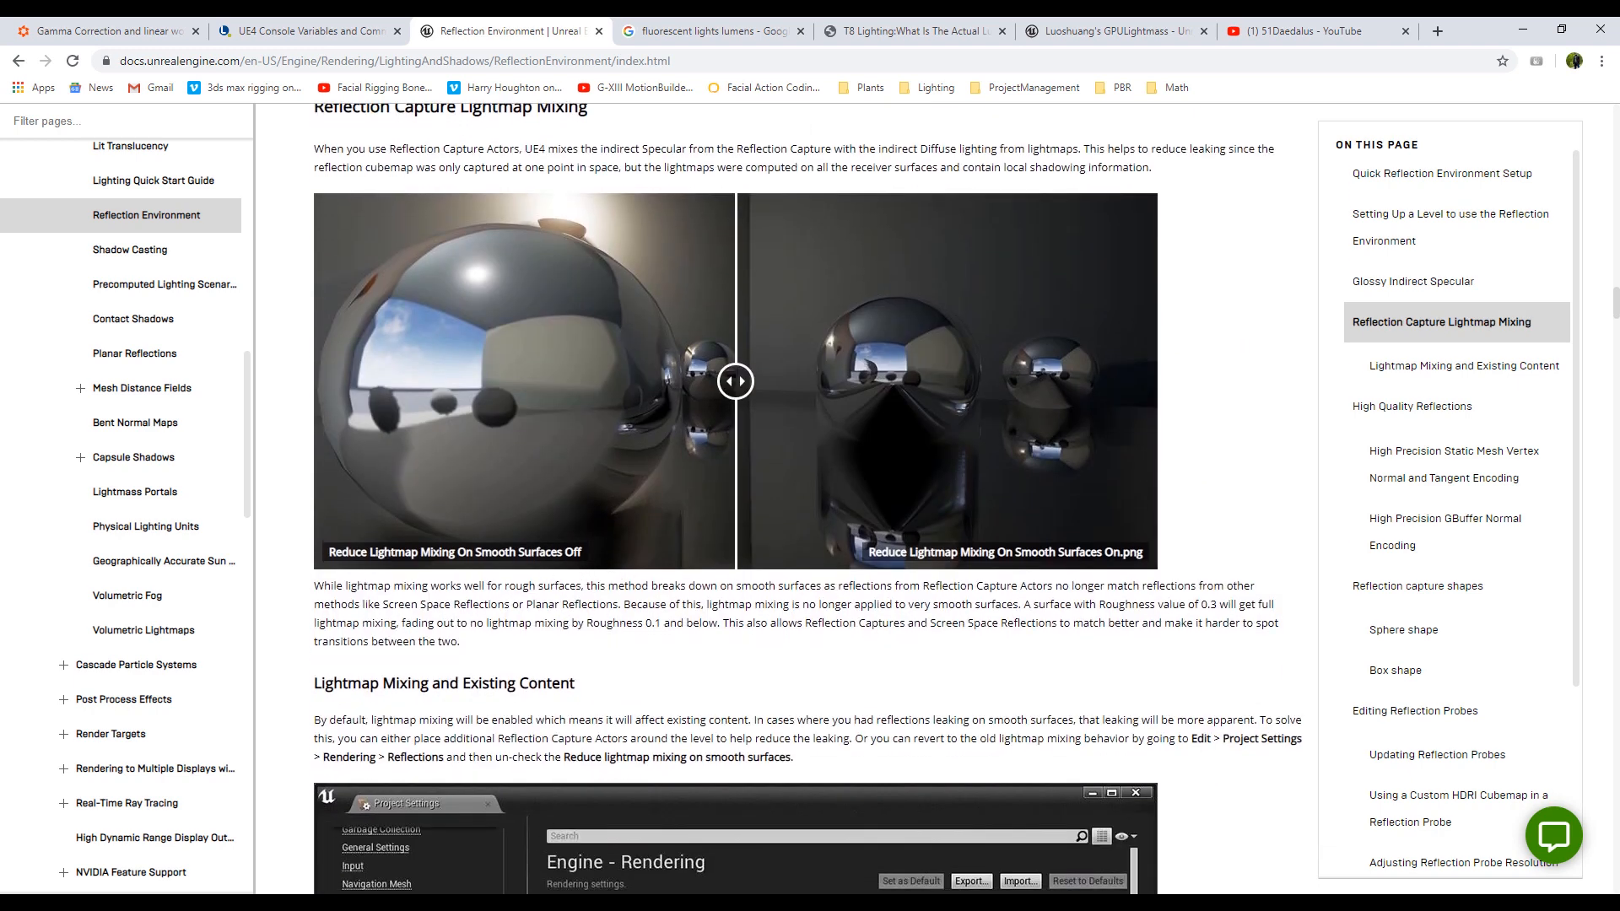
mouse_move(516, 904)
click(540, 853)
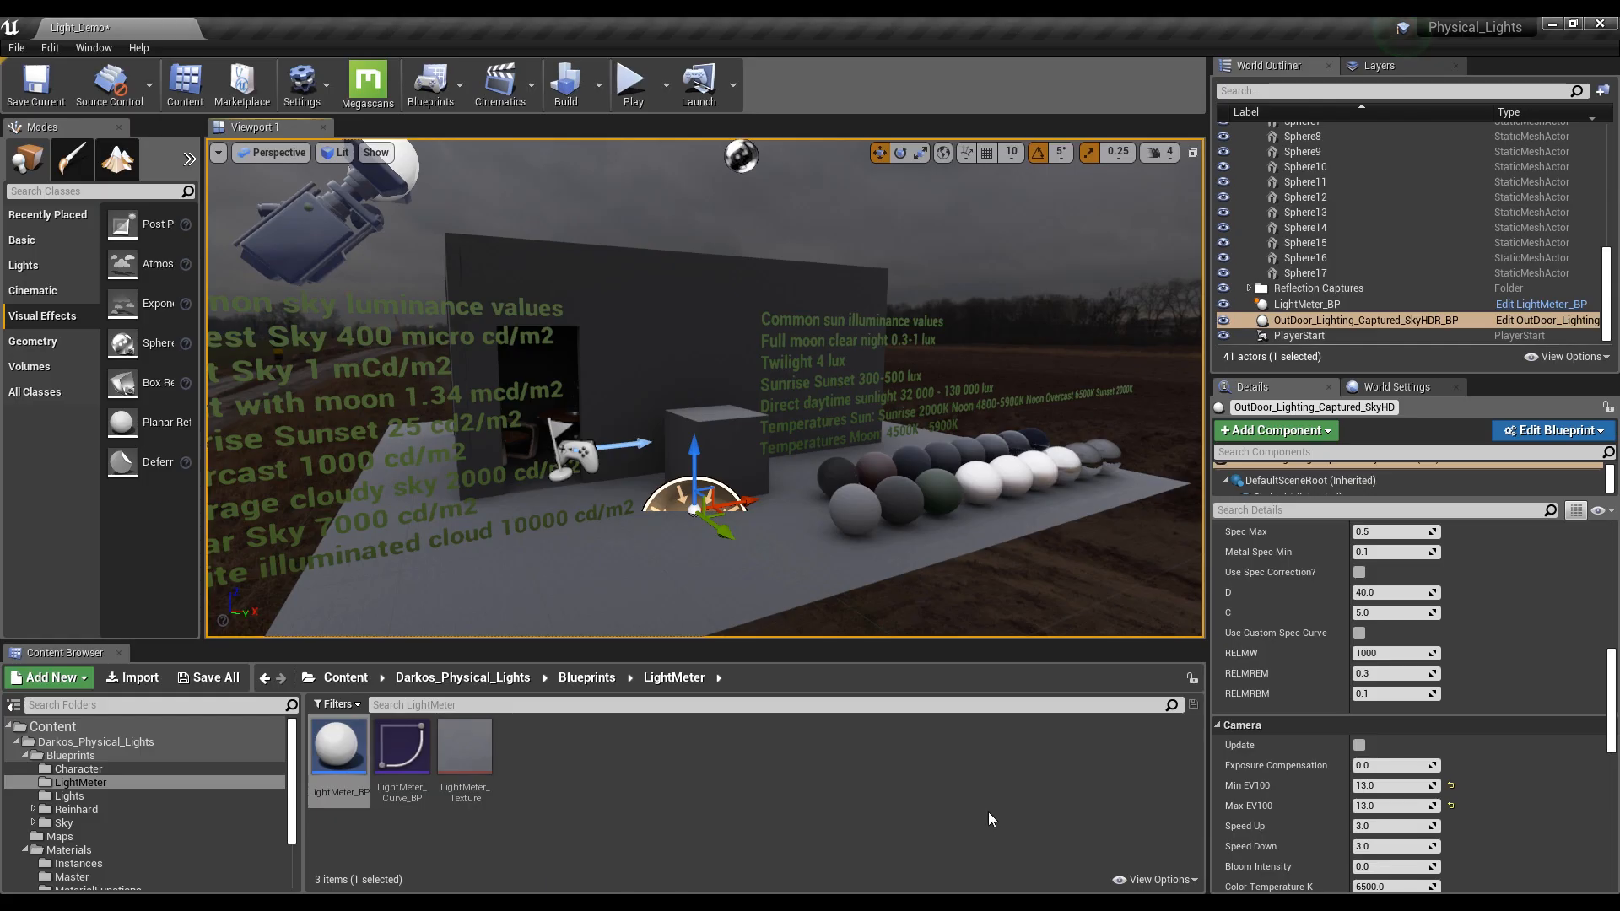
Set RELMW to 1 on the sky blueprint and inspect the spheres' reflections from closer up
click(1403, 657)
text(1)
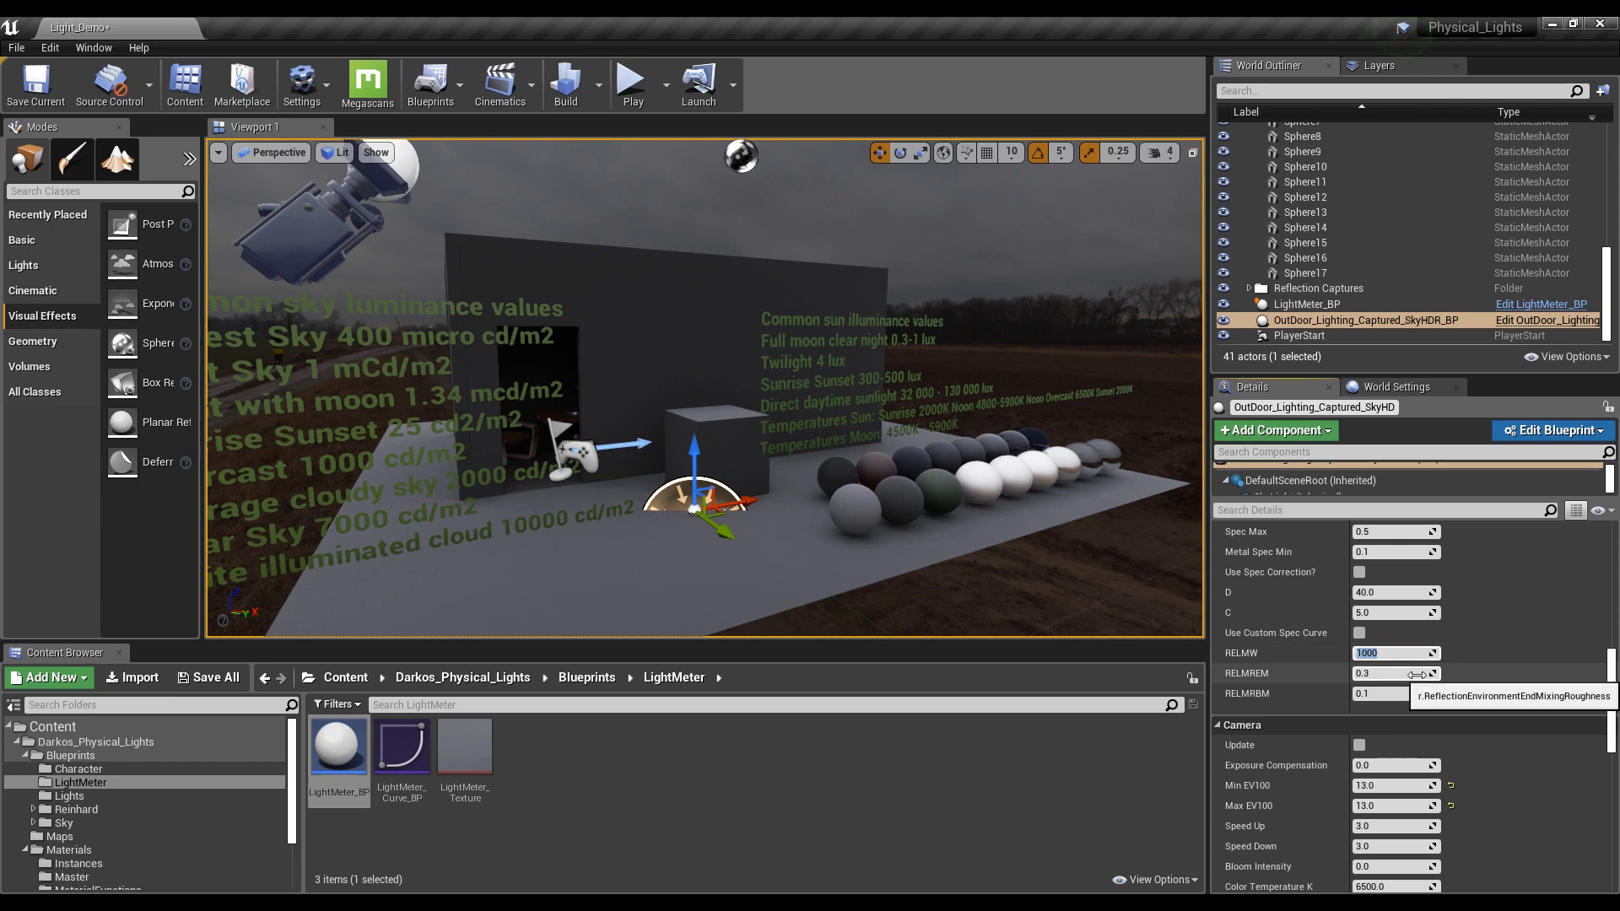
key(Return)
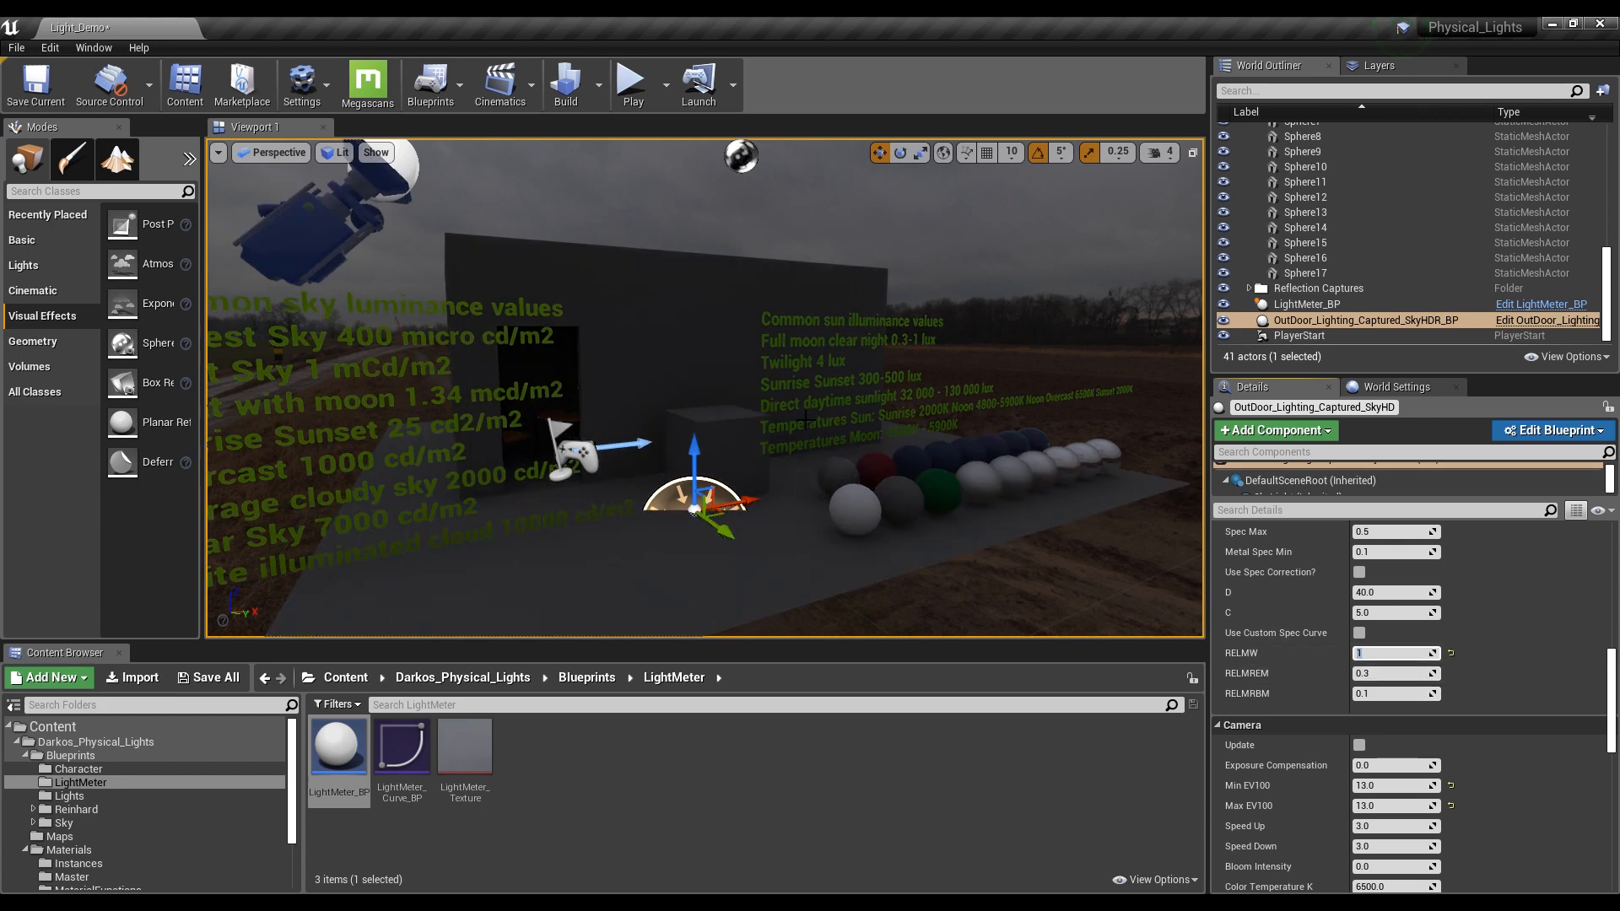
right_drag(1027, 473, 960, 598)
key(w)
key(s)
key(w)
key(d)
key(a)
key(w)
key(s)
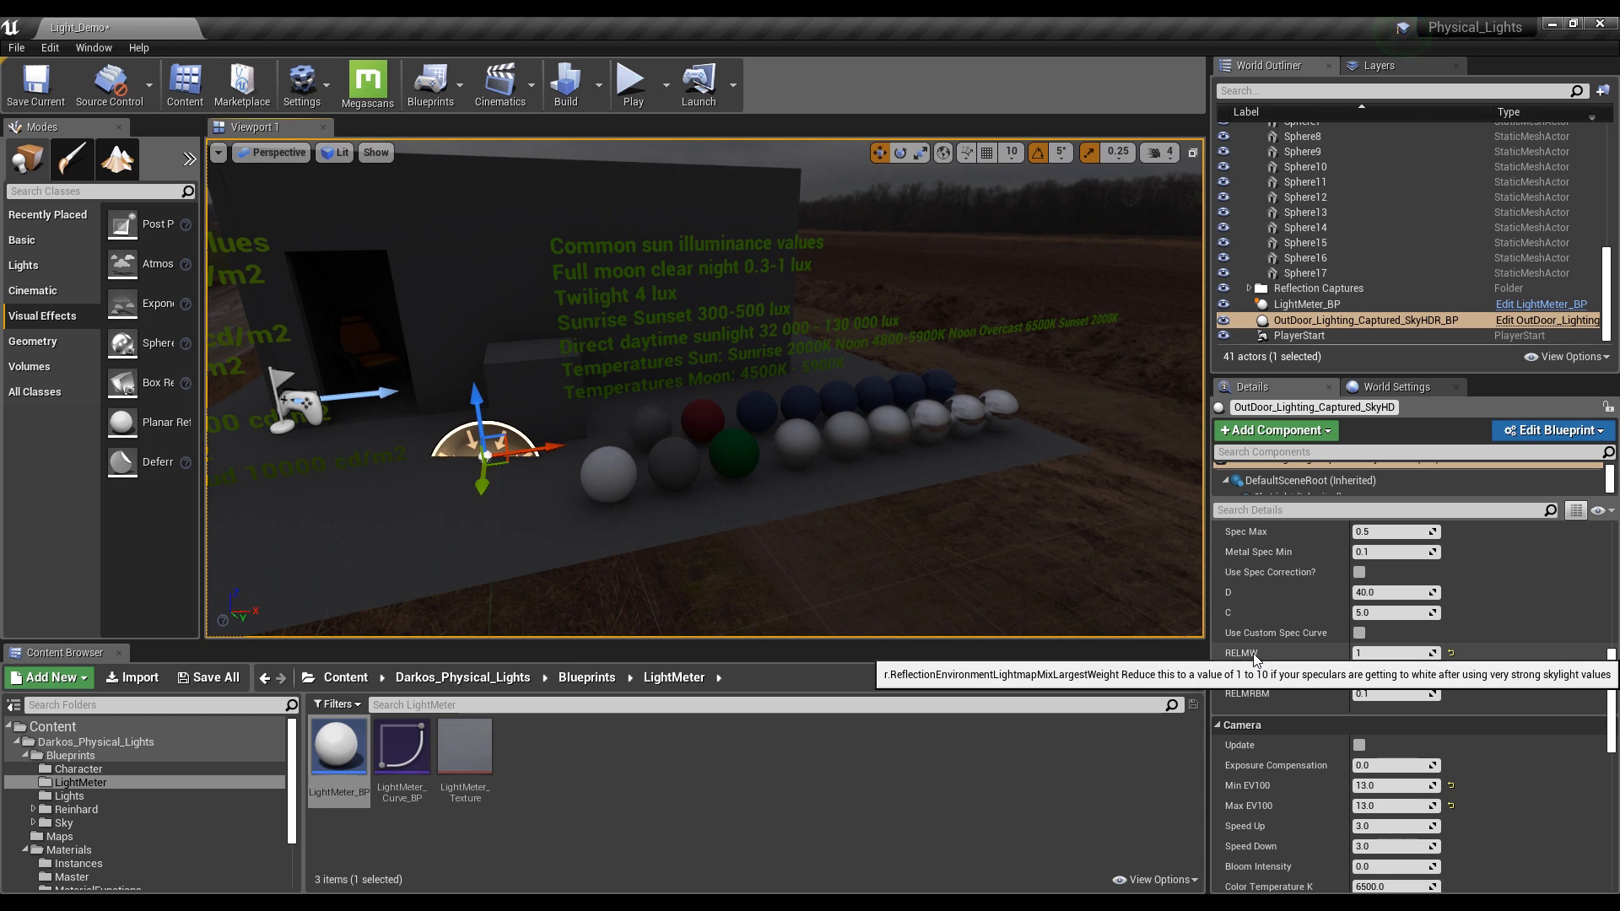
Review the RELMW description, check the Unreal Engine 4 console variables page in the browser, and return to Unreal Editor
scroll(1258, 670, up, 2)
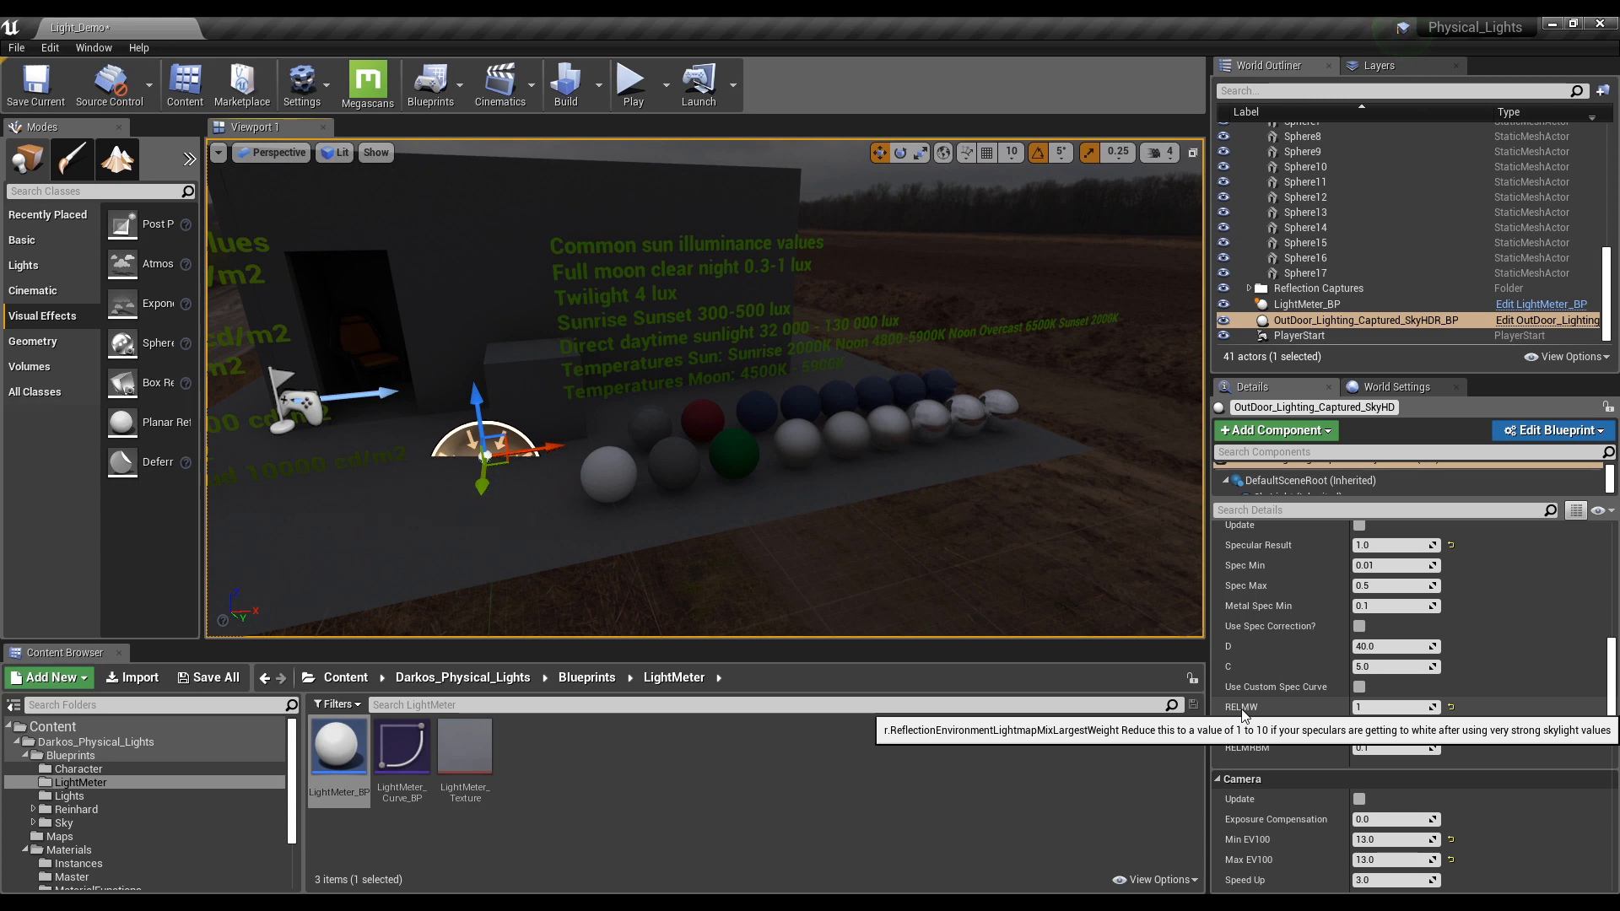
scroll(1252, 749, down, 3)
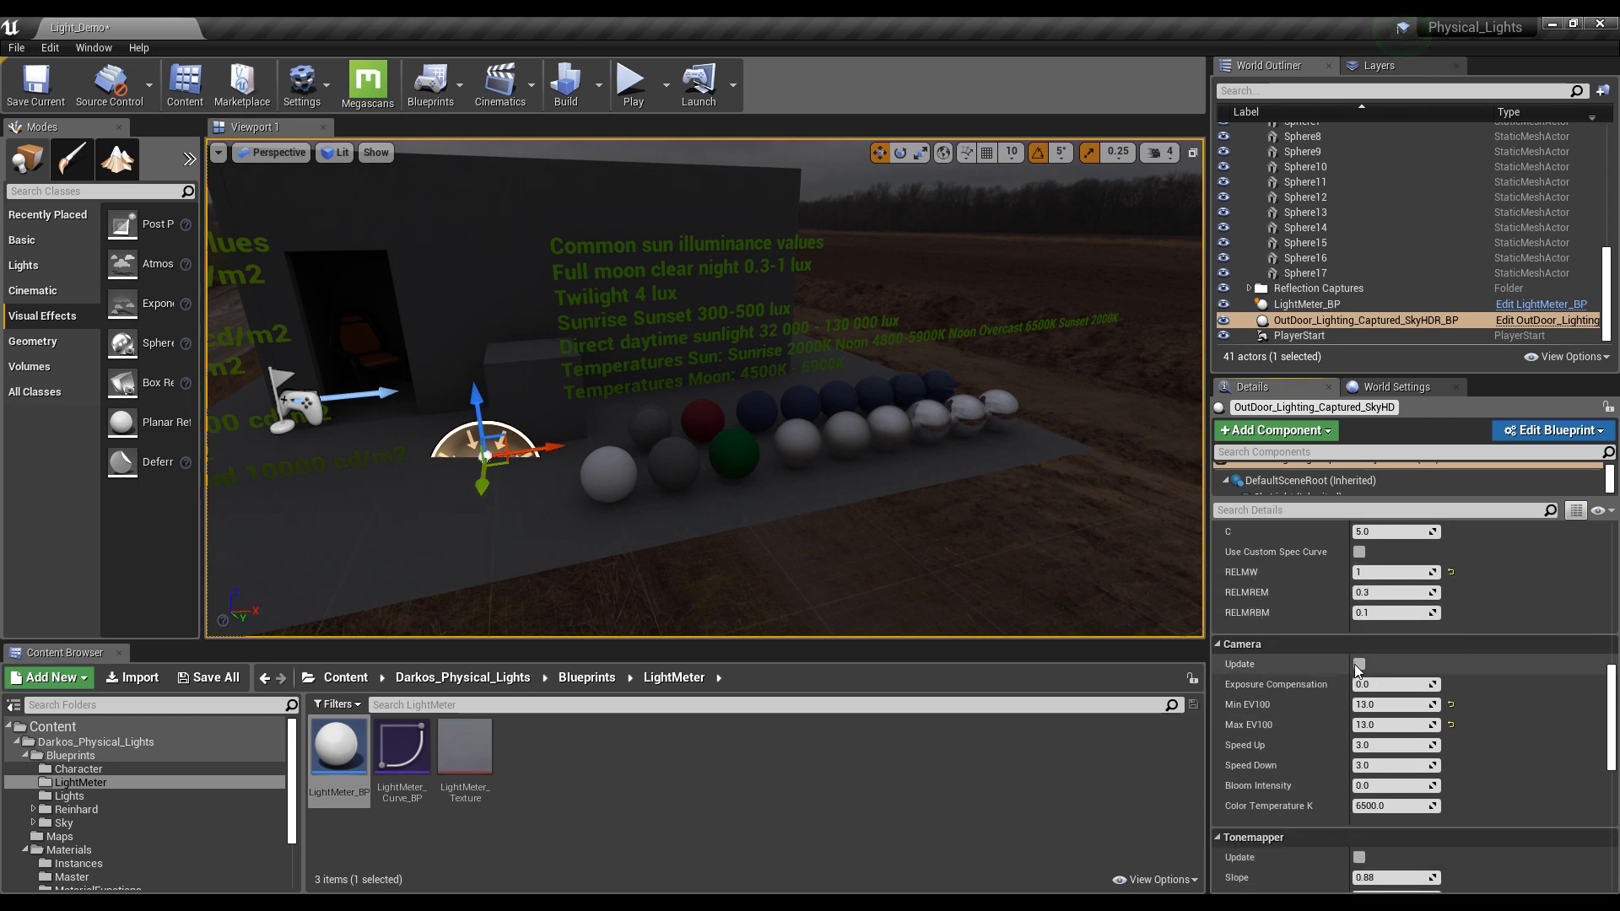
mouse_move(796, 472)
right_down()
mouse_move(725, 473)
mouse_move(793, 474)
right_up()
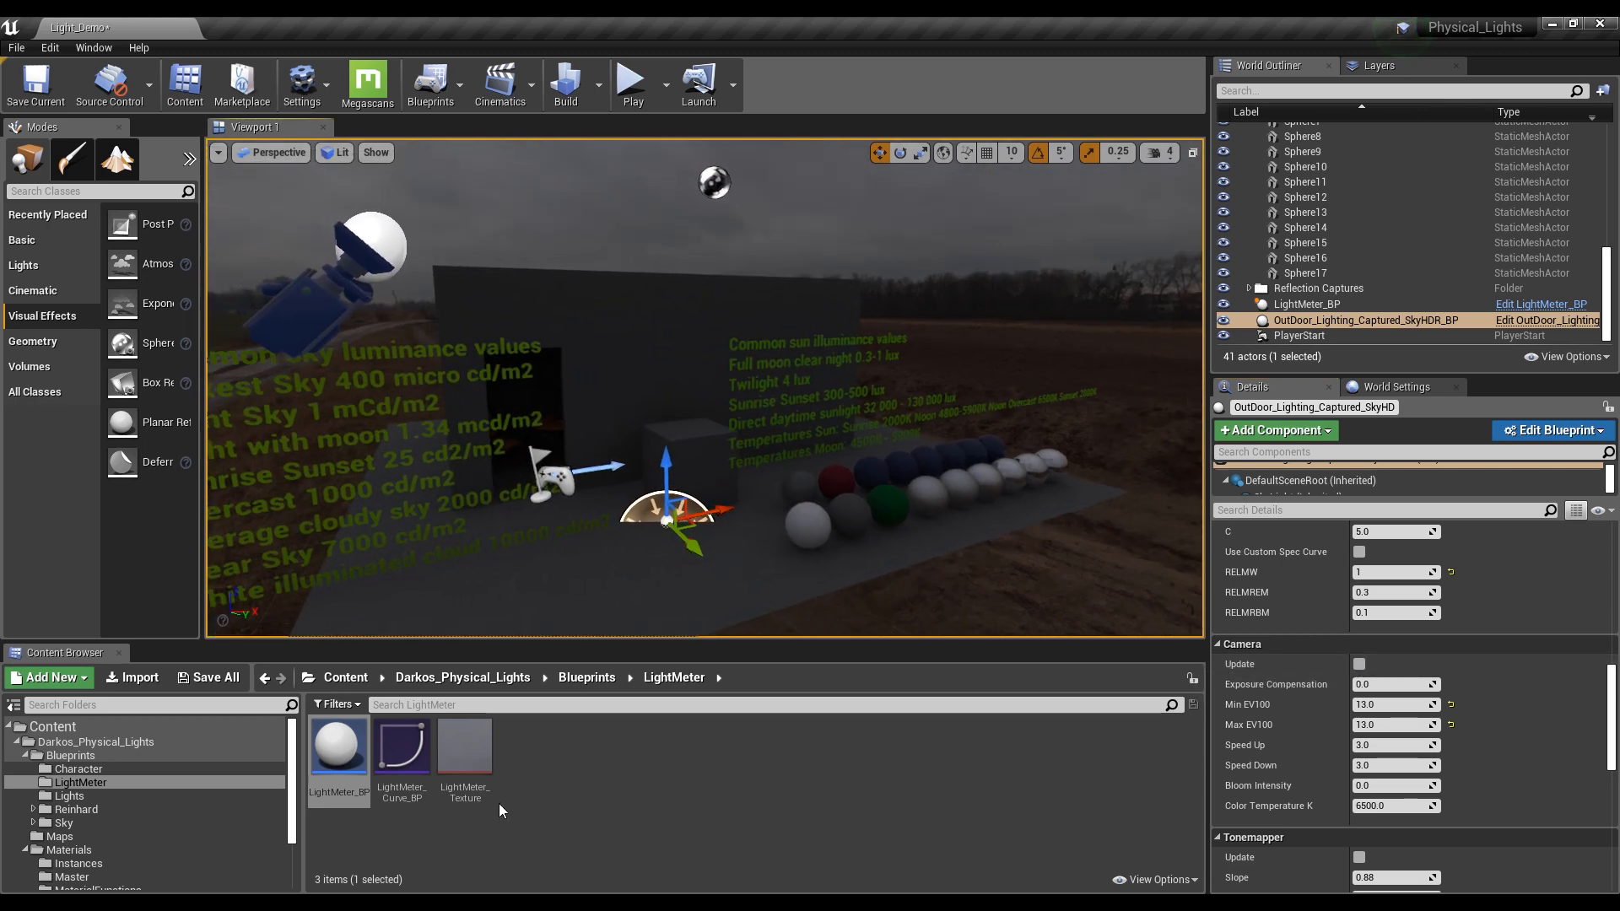
key(alt+Tab)
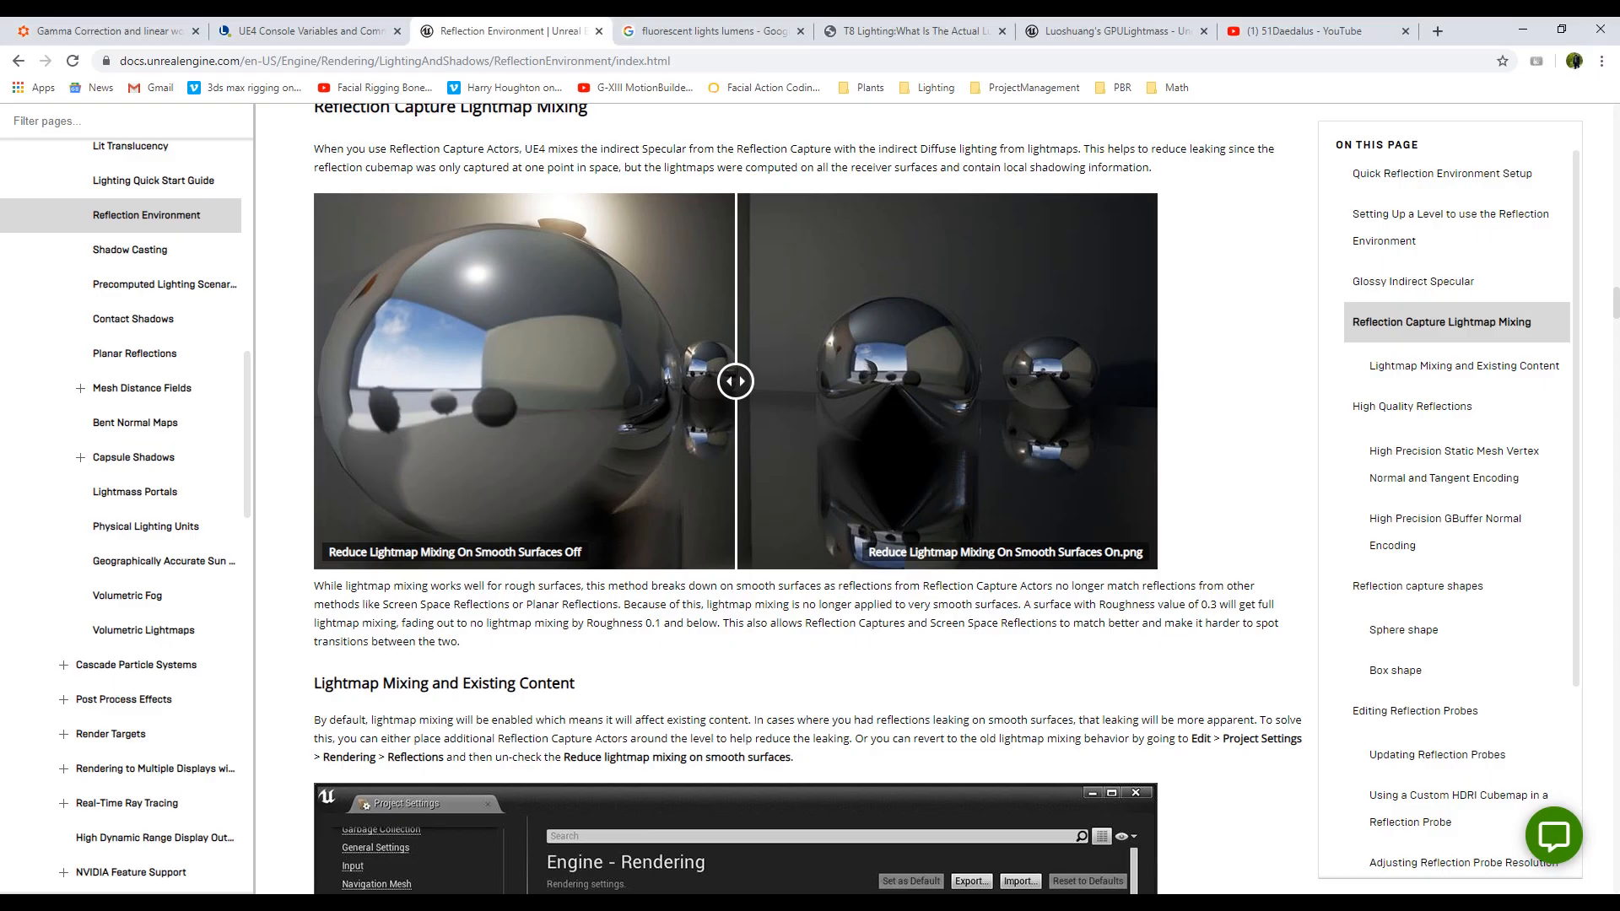
click(292, 34)
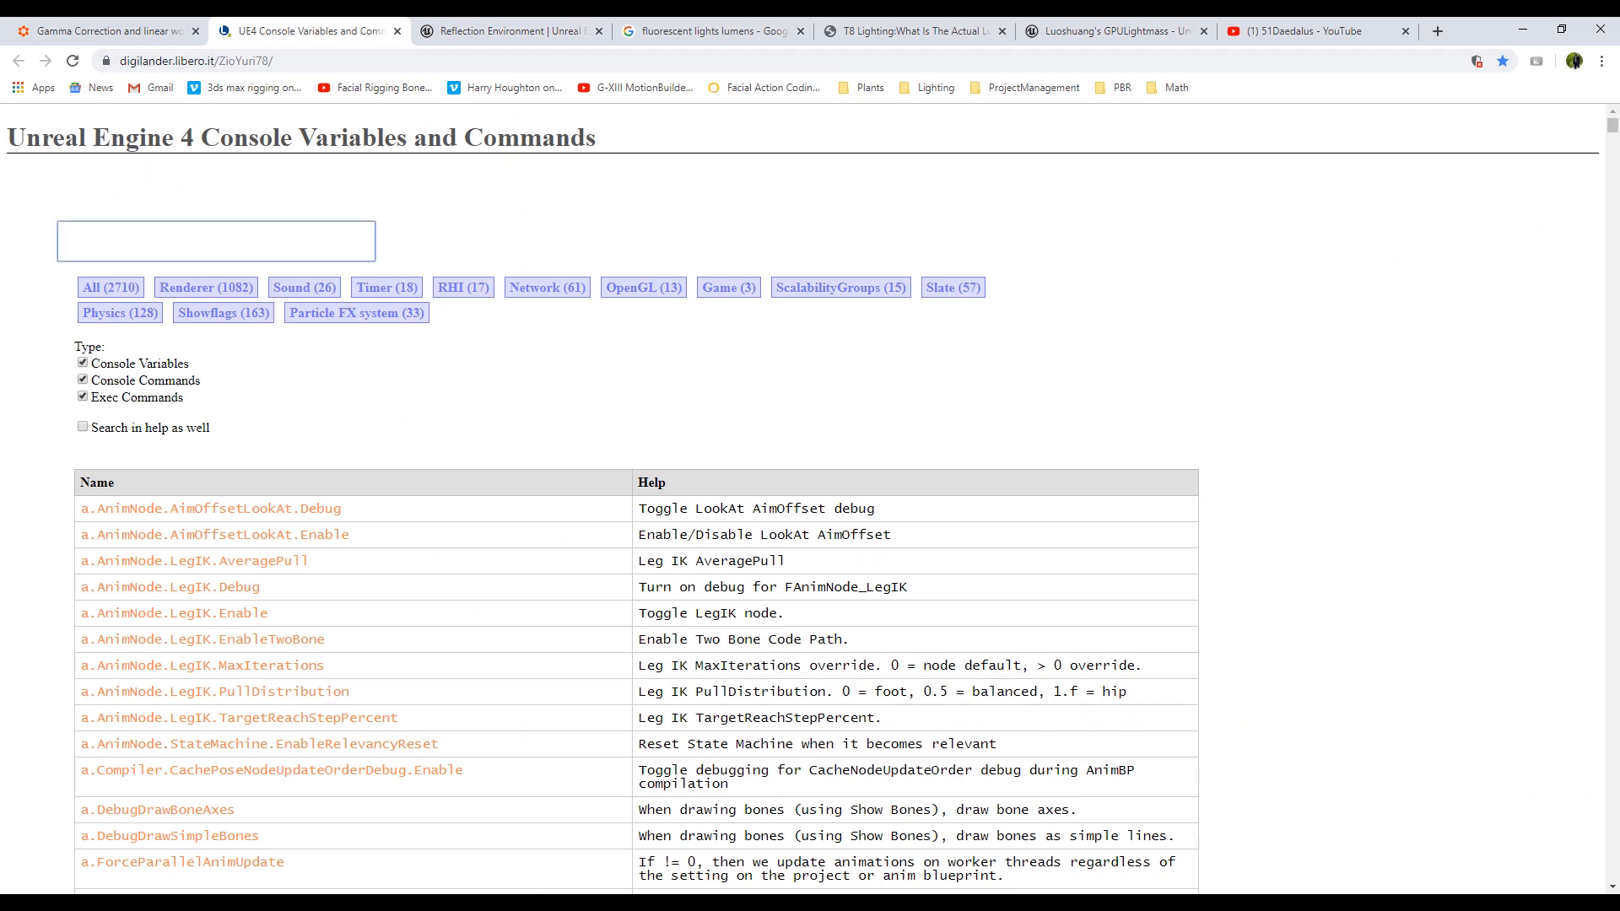
key(alt+Tab)
scroll(1340, 591, up, 2)
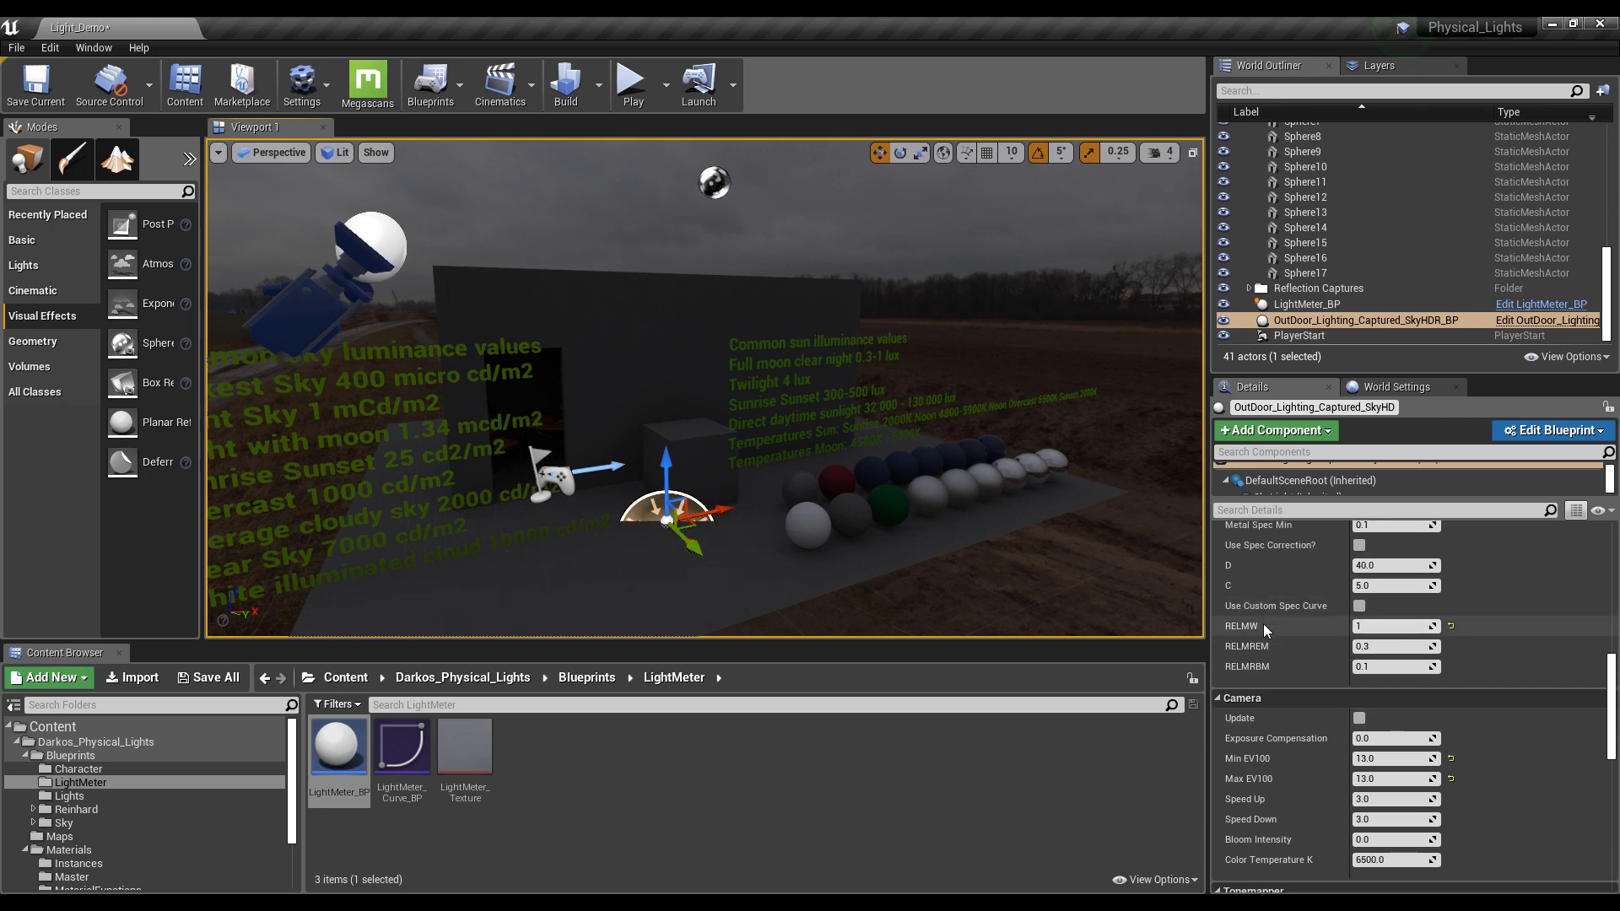
Set the camera's Min EV100 and Max EV100 to 10 while viewing the whole scene
scroll(1268, 660, down, 4)
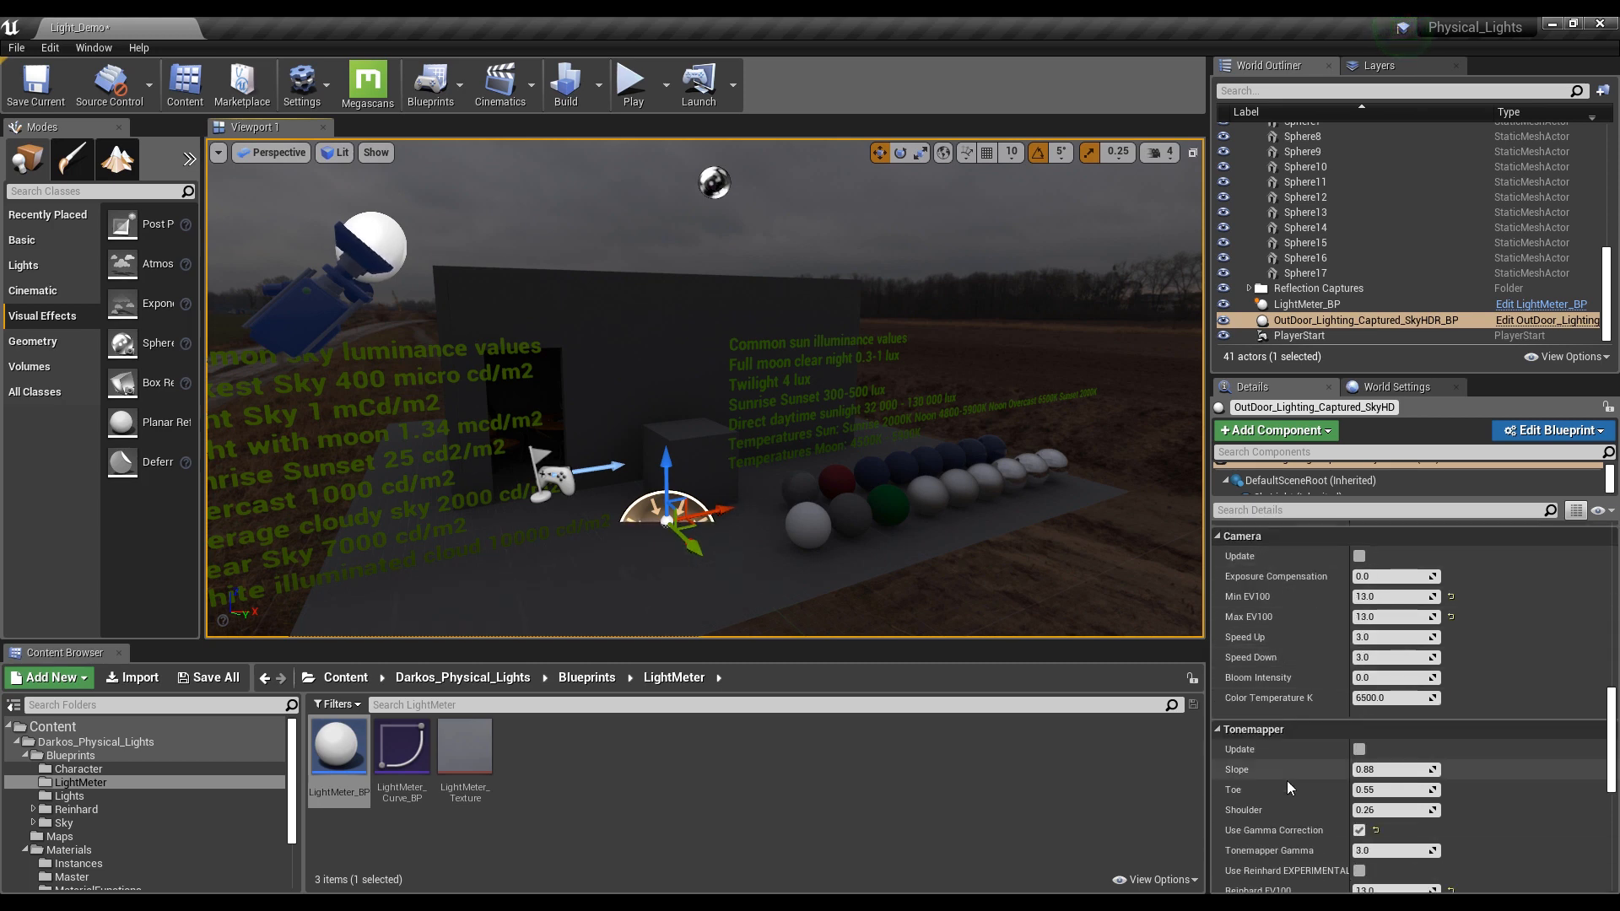
right_drag(953, 472, 877, 506)
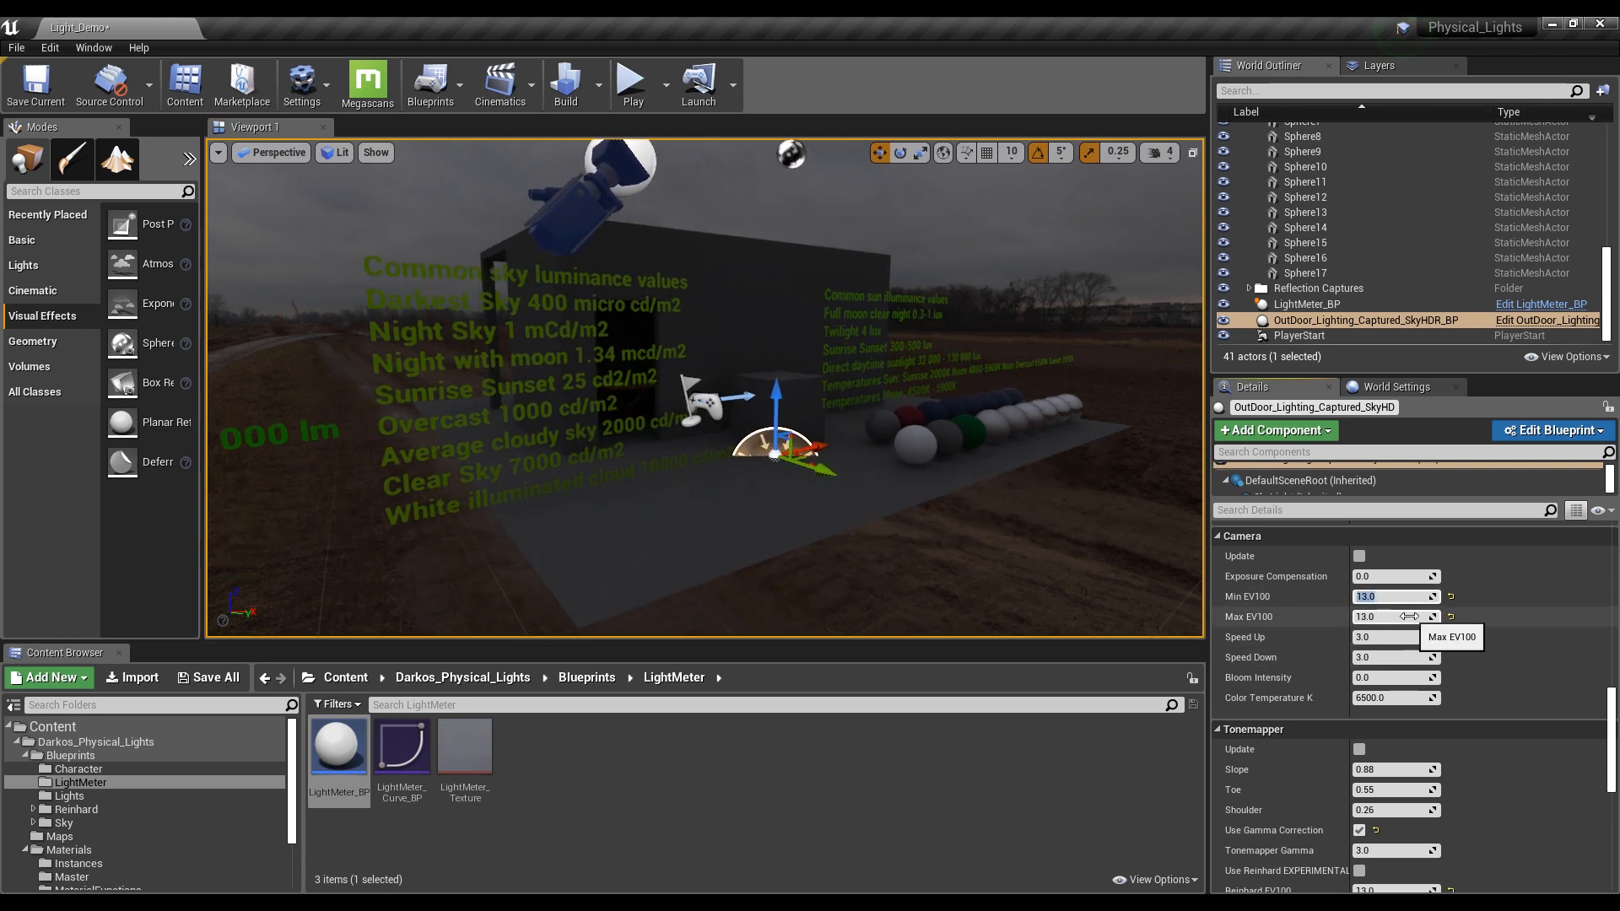
drag(1409, 617, 1298, 607)
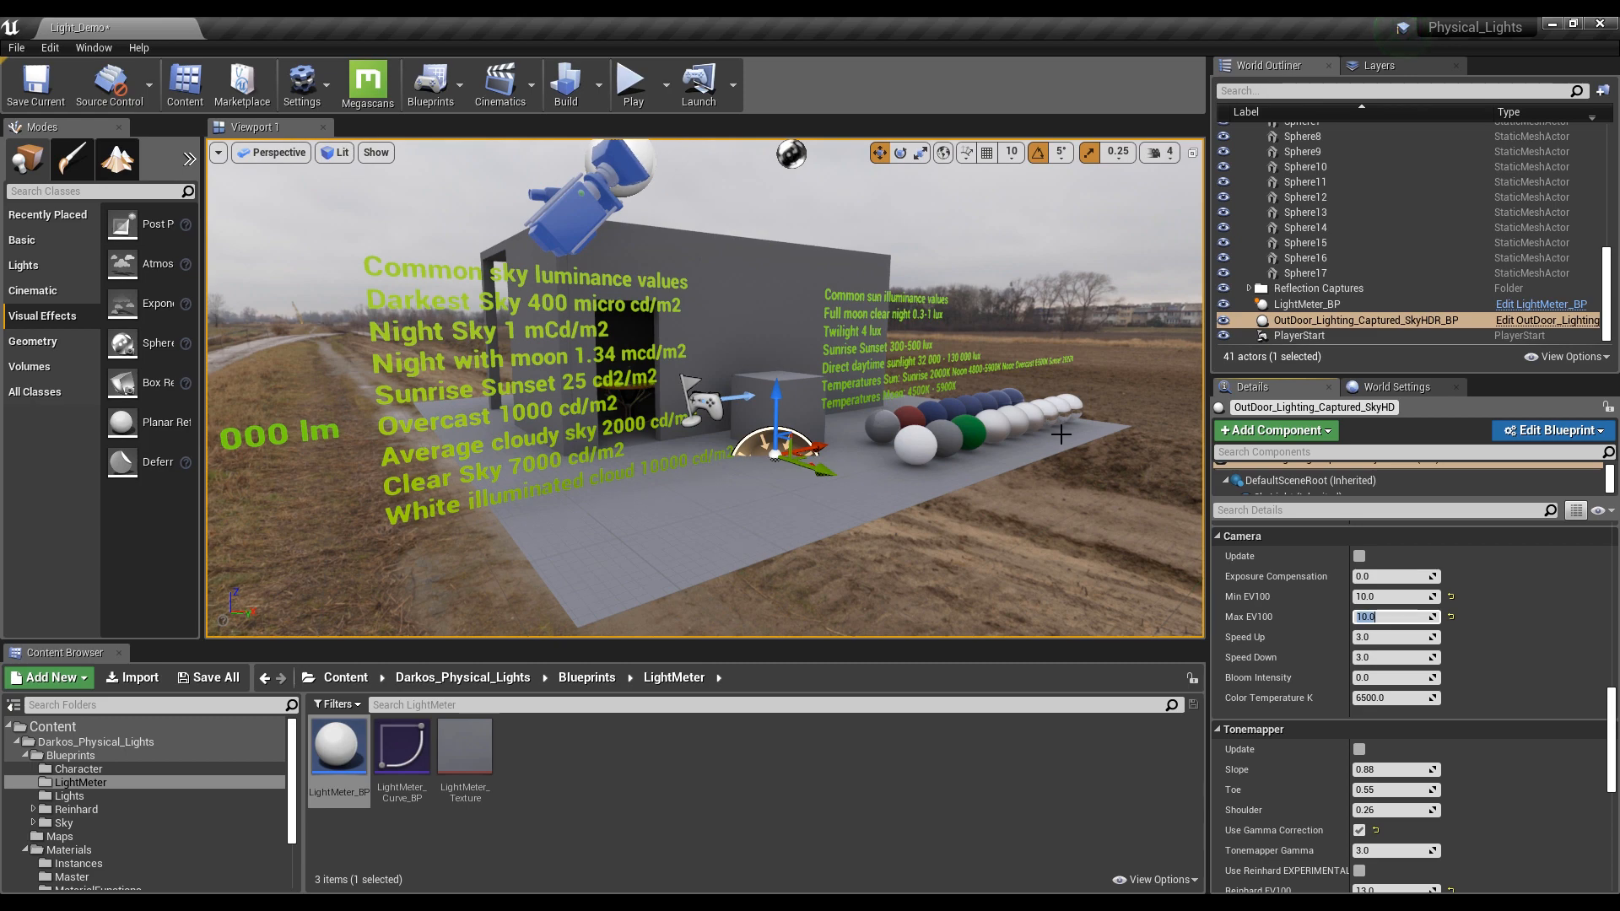
Turn off Show Text on the sky blueprint and move in towards the building's doorway
scroll(1371, 682, up, 10)
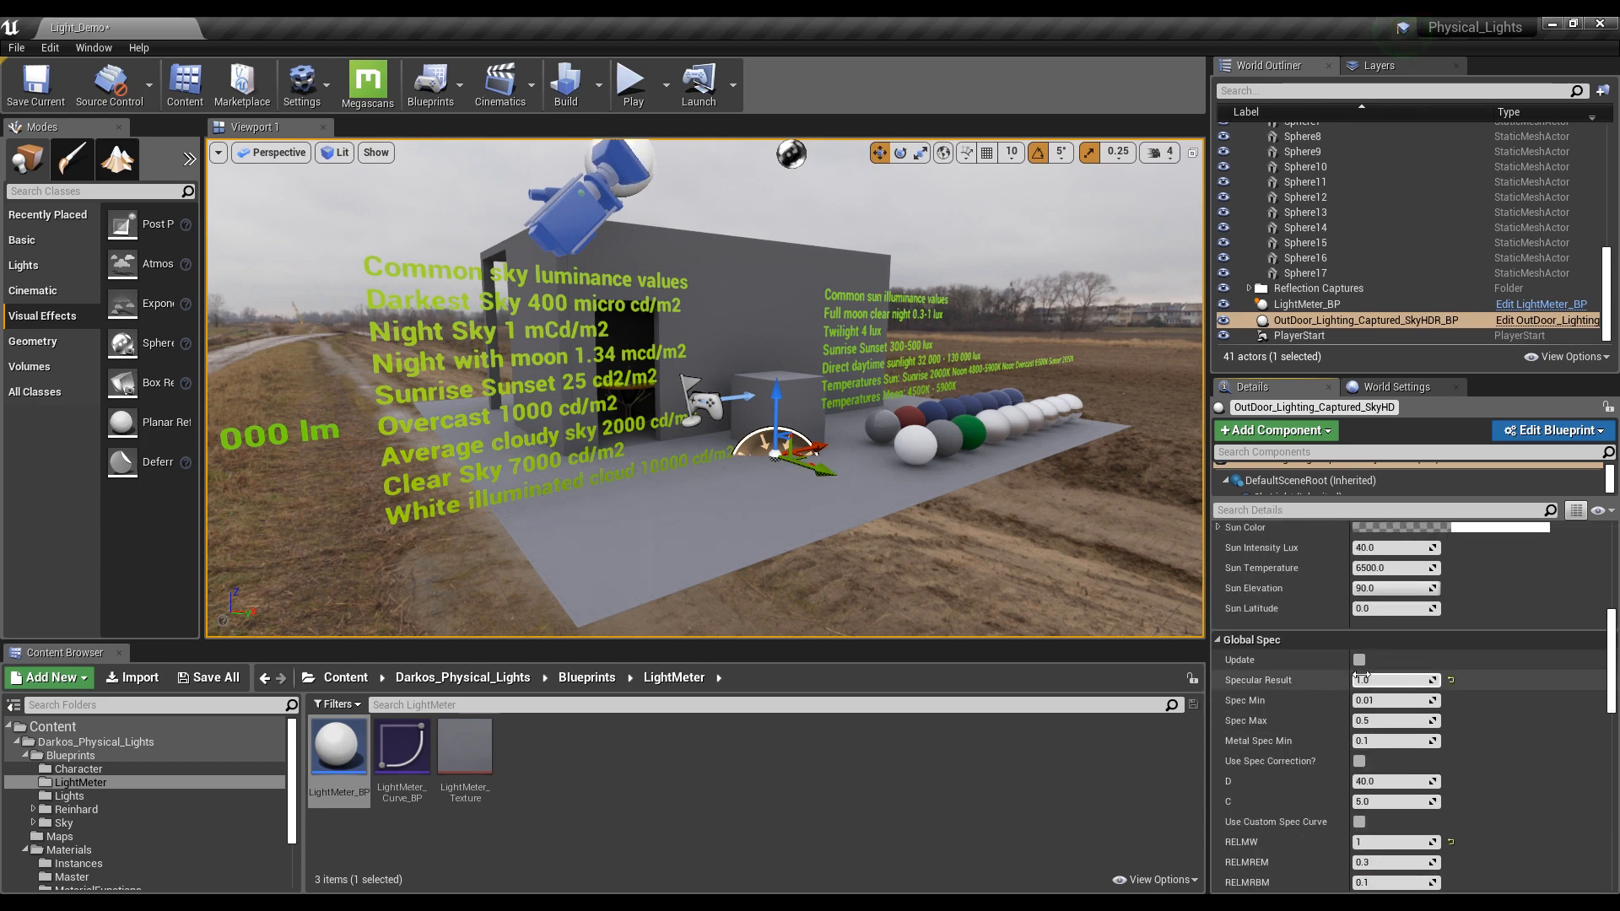
click(1359, 634)
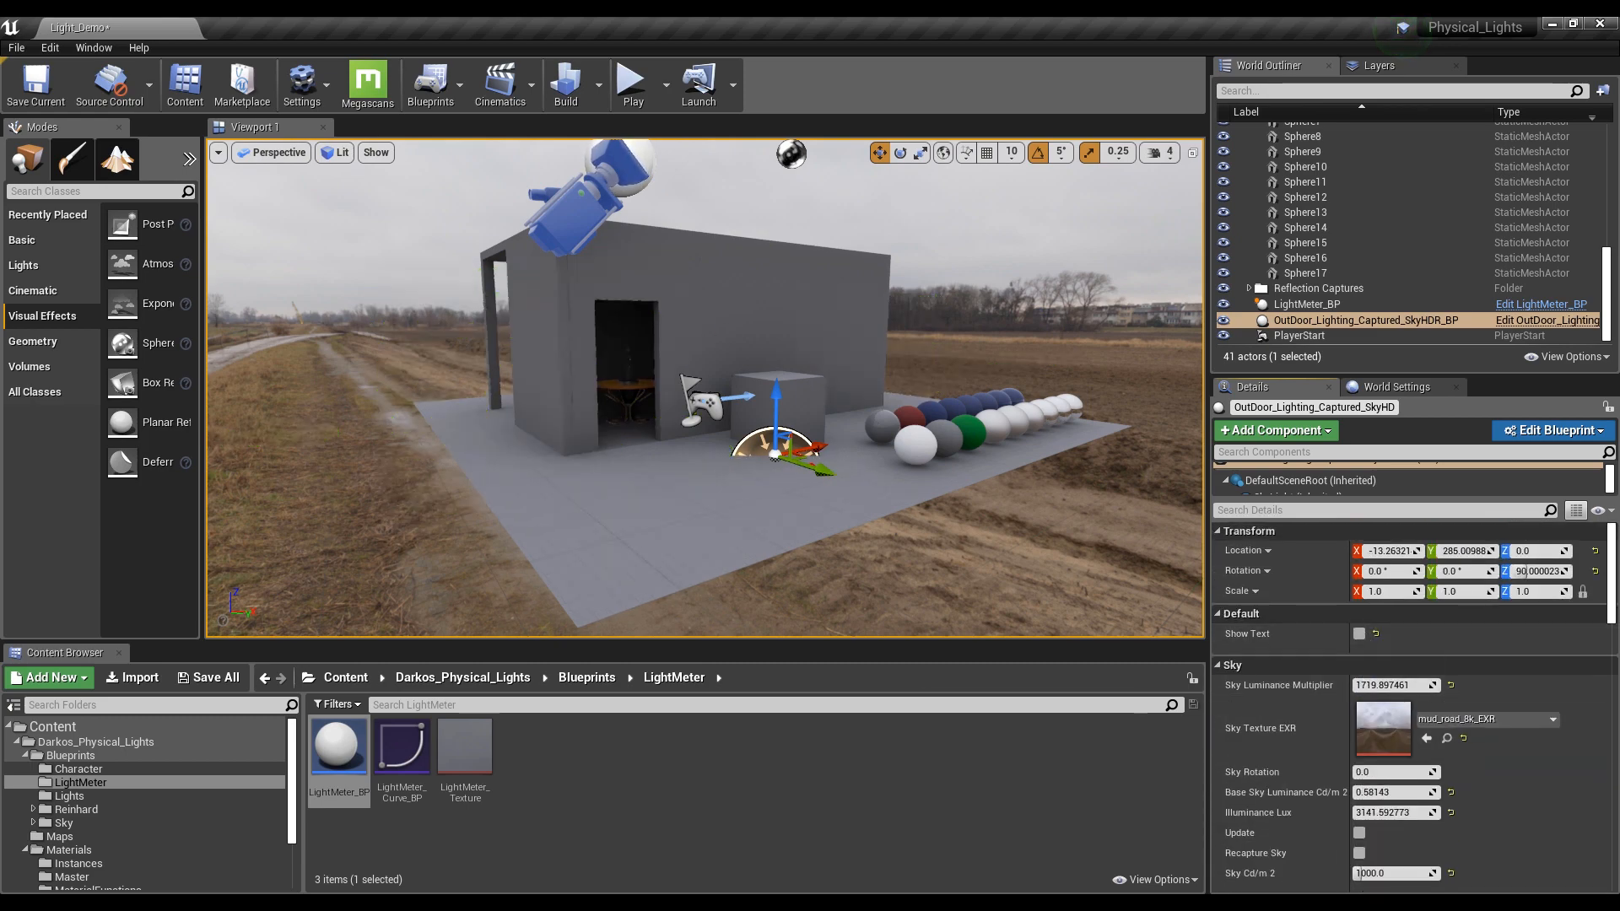
key(w)
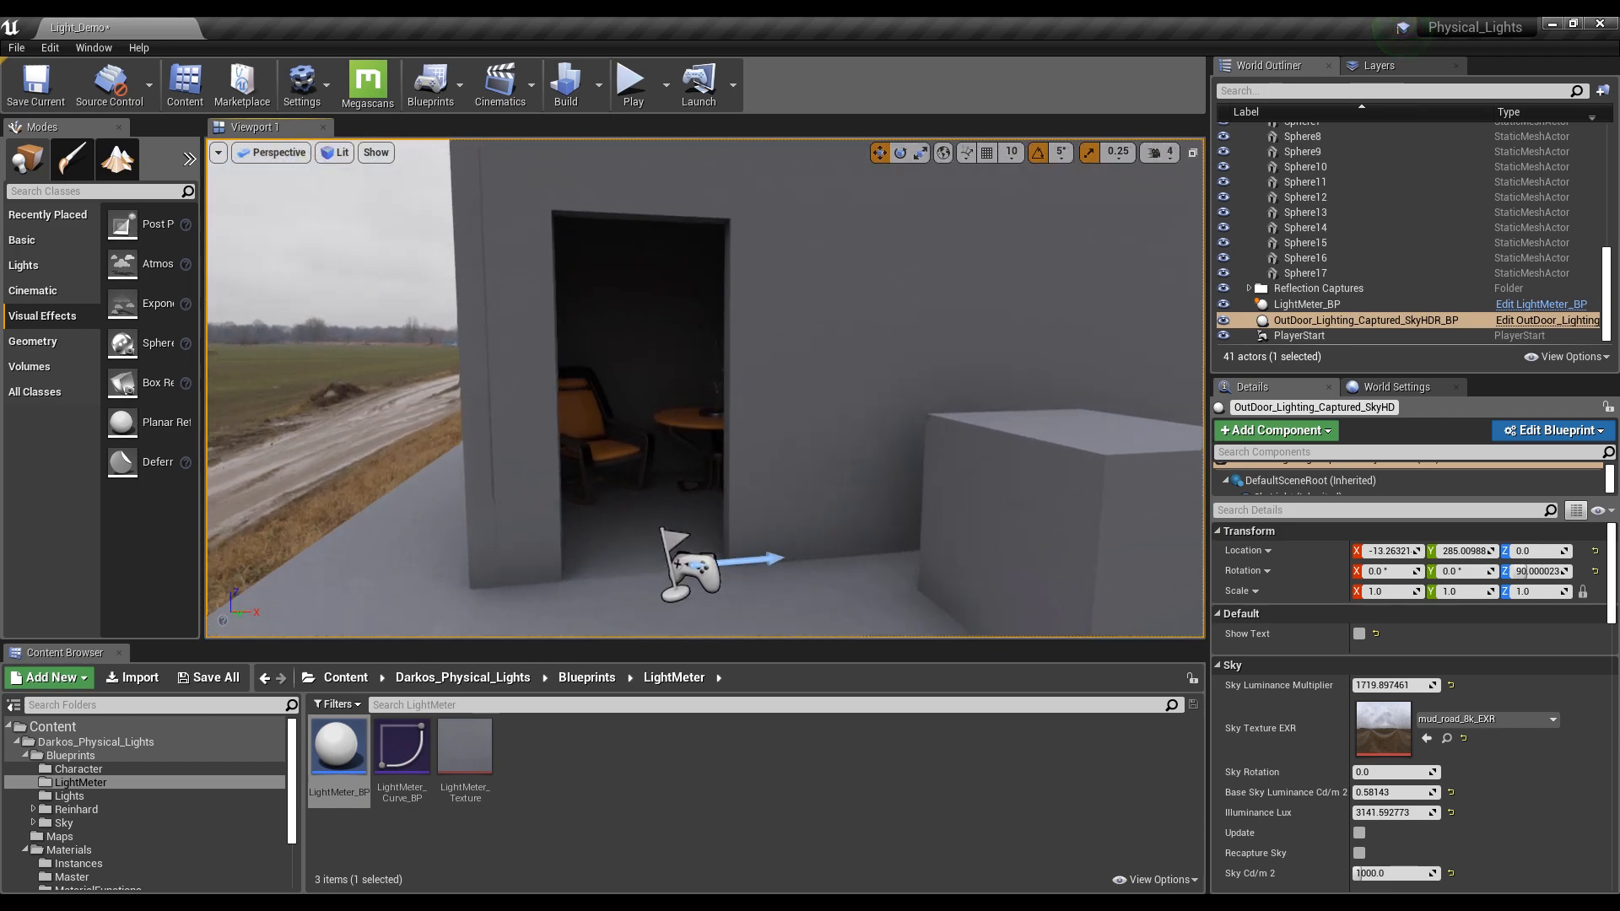
Examine the building's dark interior around the table and chair at the current exposure, and return to an outside view
key(s)
key(a)
right_drag(705, 388, 987, 396)
key(w)
key(d)
right_drag(1053, 496, 607, 496)
key(w)
key(w)
key(a)
key(d)
key(s)
key(w)
key(d)
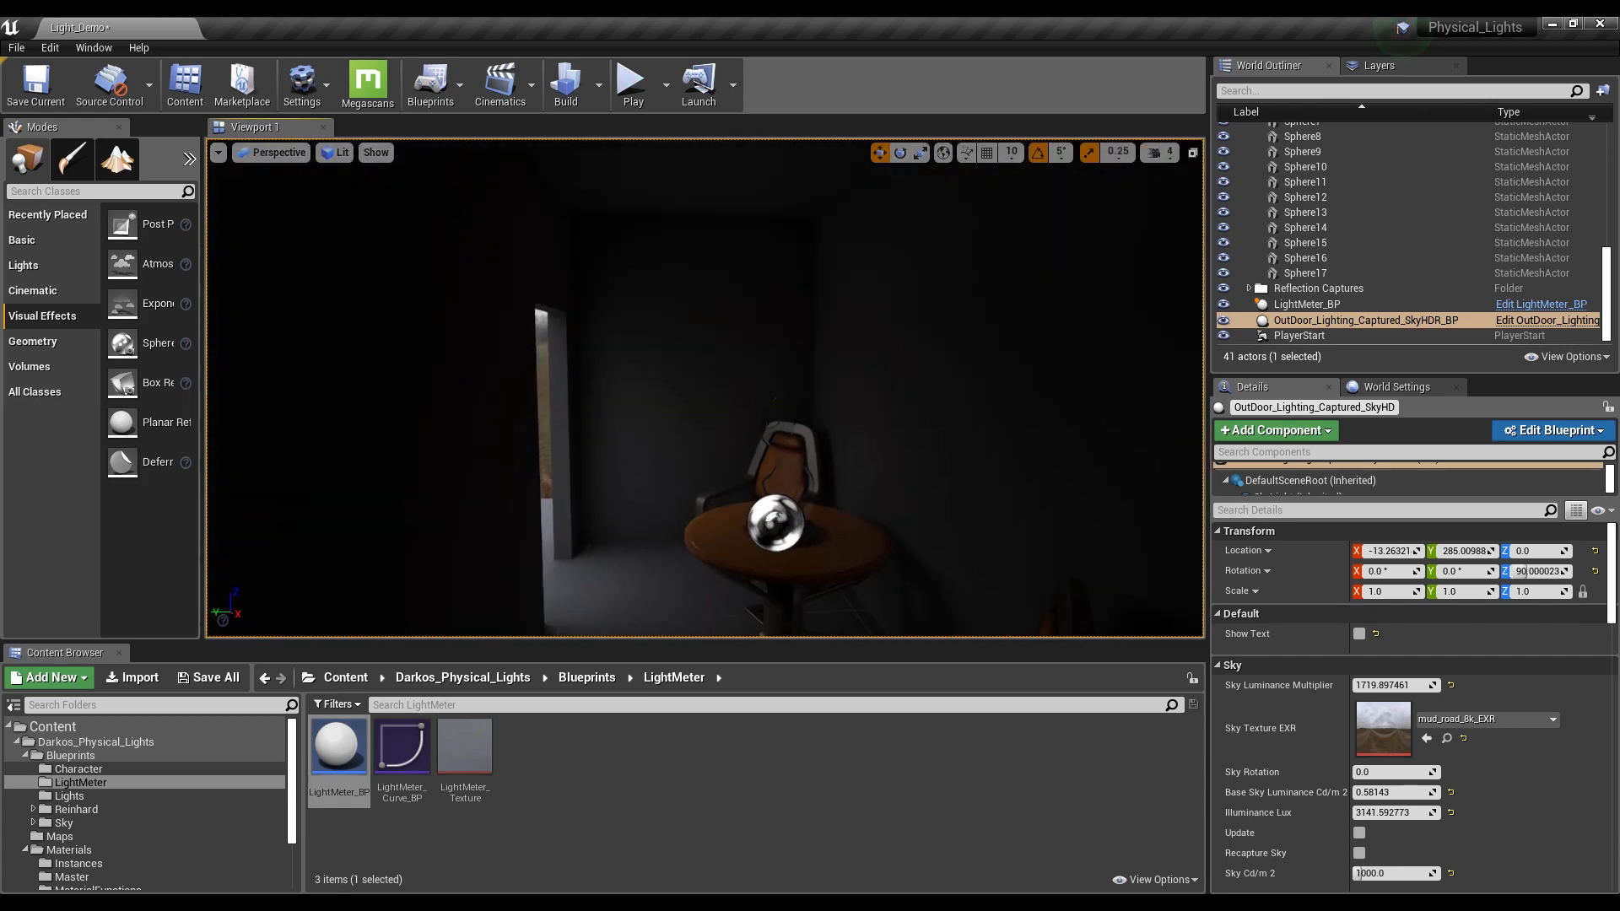
key(a)
right_drag(608, 497, 861, 498)
key(s)
Turn Use Gamma Correction off in the sky blueprint's Tonemapper settings, compare the scene from outside, and turn it back on
scroll(1318, 697, down, 1)
scroll(1321, 694, down, 10)
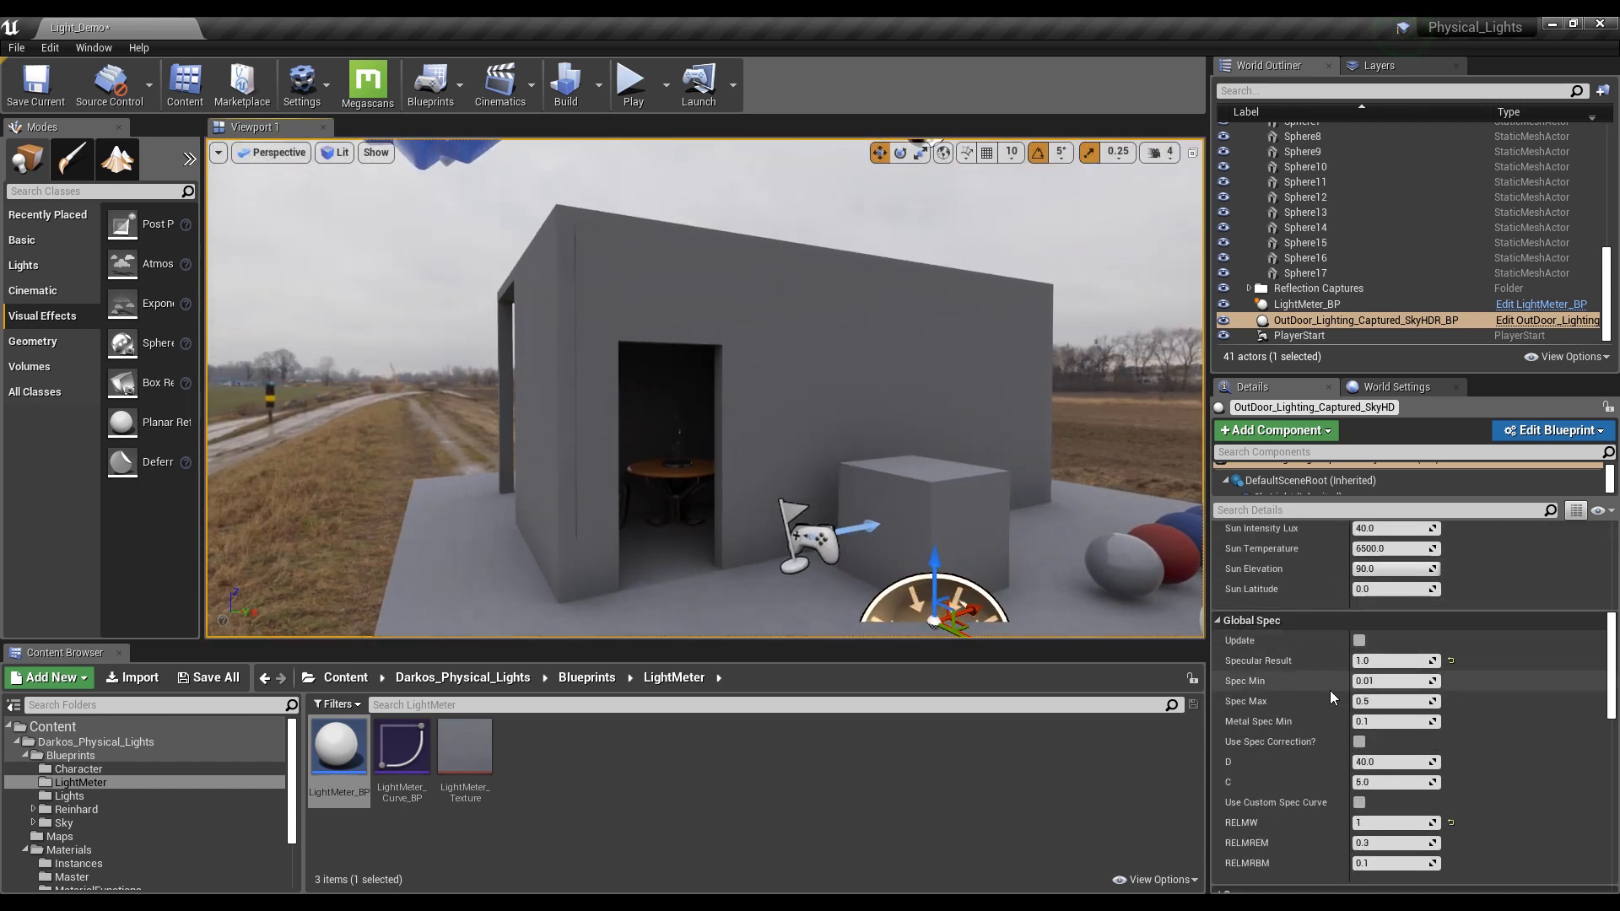
scroll(1325, 695, down, 4)
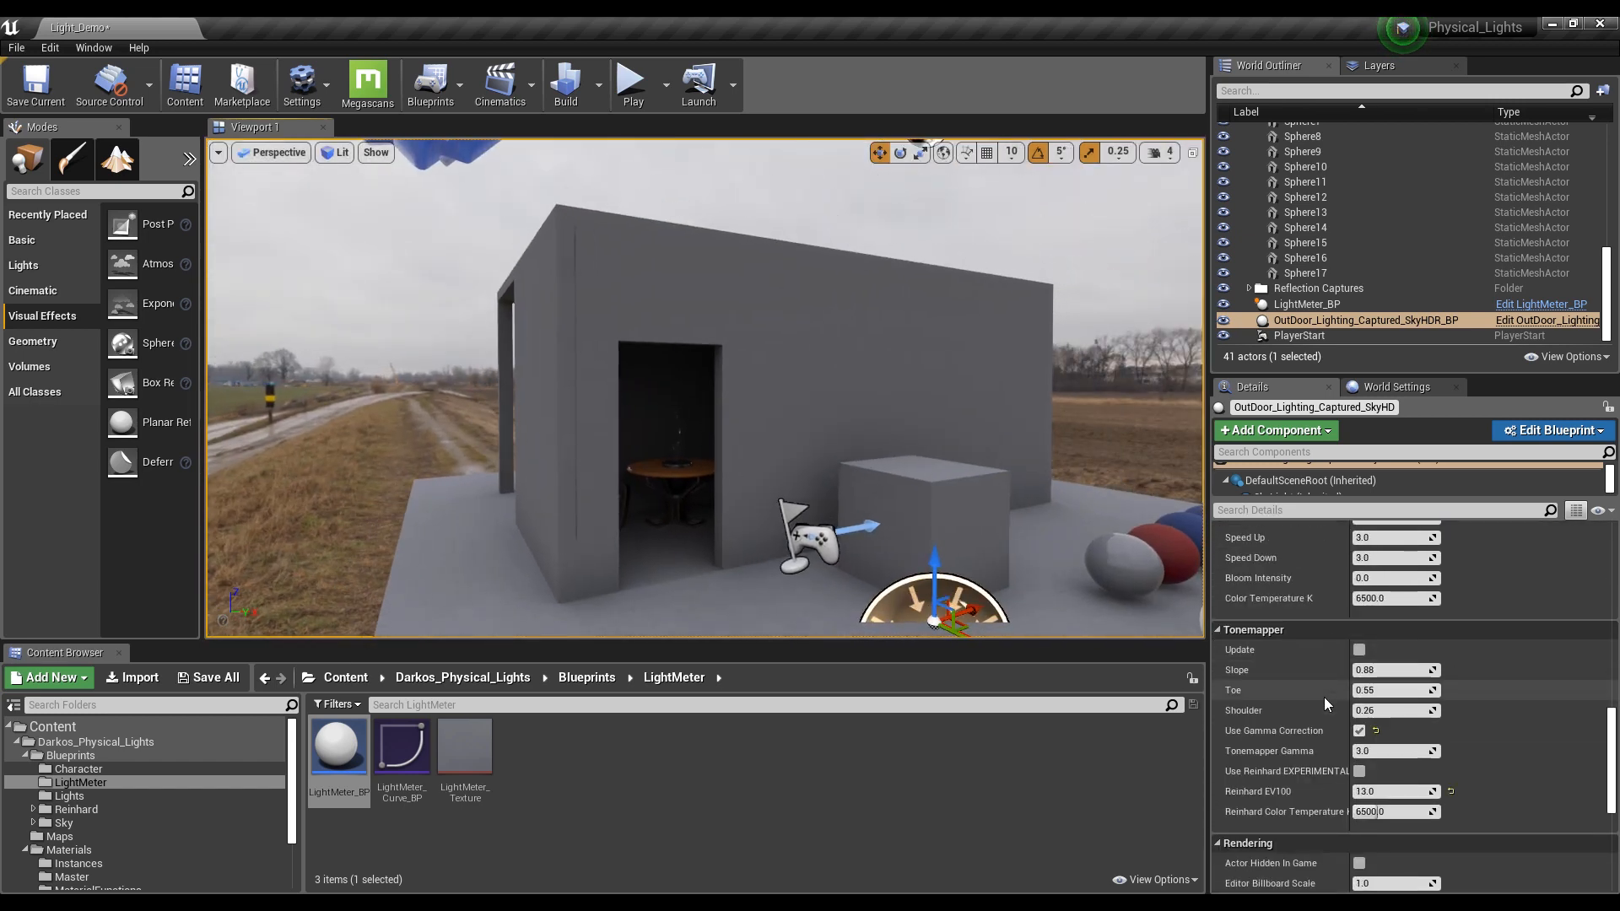
click(1359, 731)
key(w)
right_drag(802, 498, 766, 503)
key(s)
key(w)
key(s)
key(w)
key(s)
key(s)
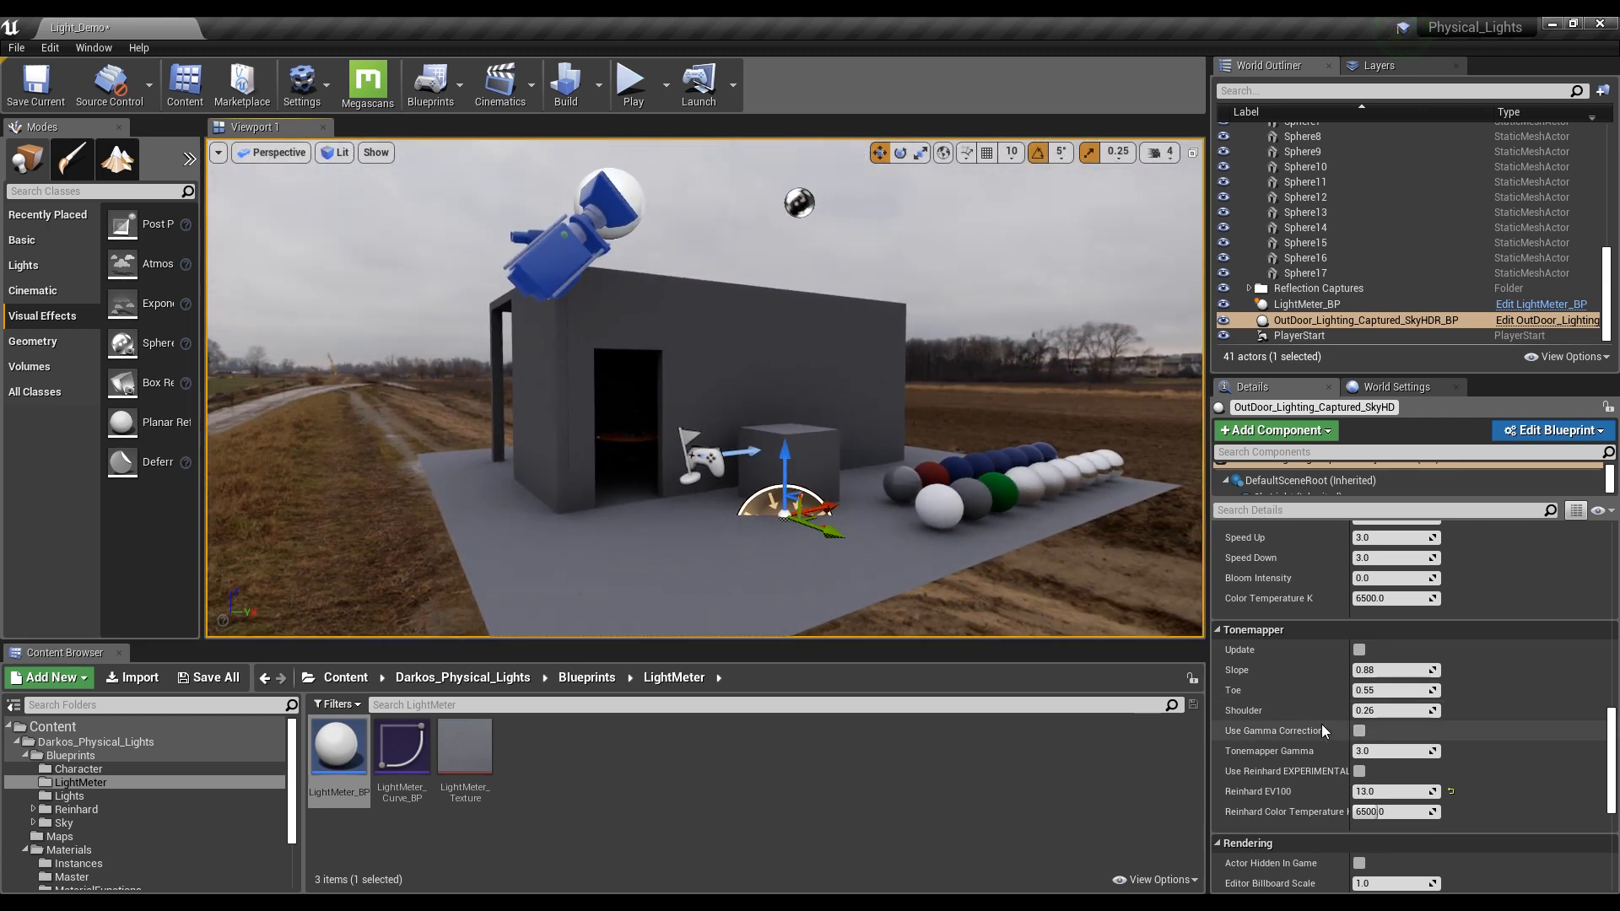
click(1360, 731)
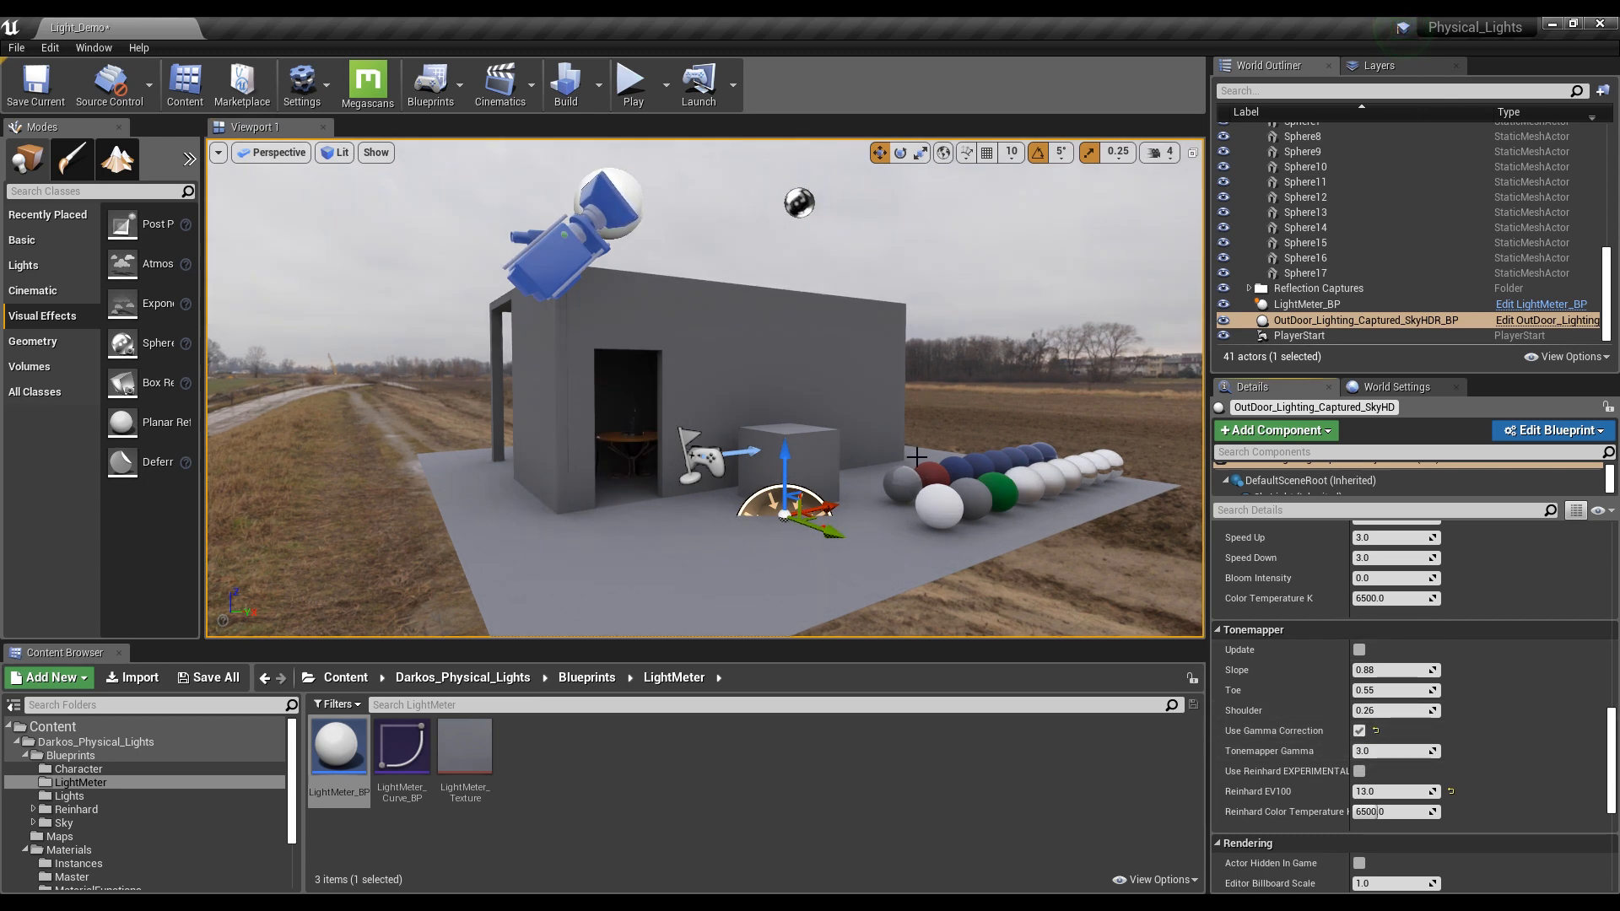
right_drag(916, 457, 932, 457)
Review the sky blueprint's settings from Tonemapper back up through Global Spec and Sun to Sky
scroll(1325, 723, down, 4)
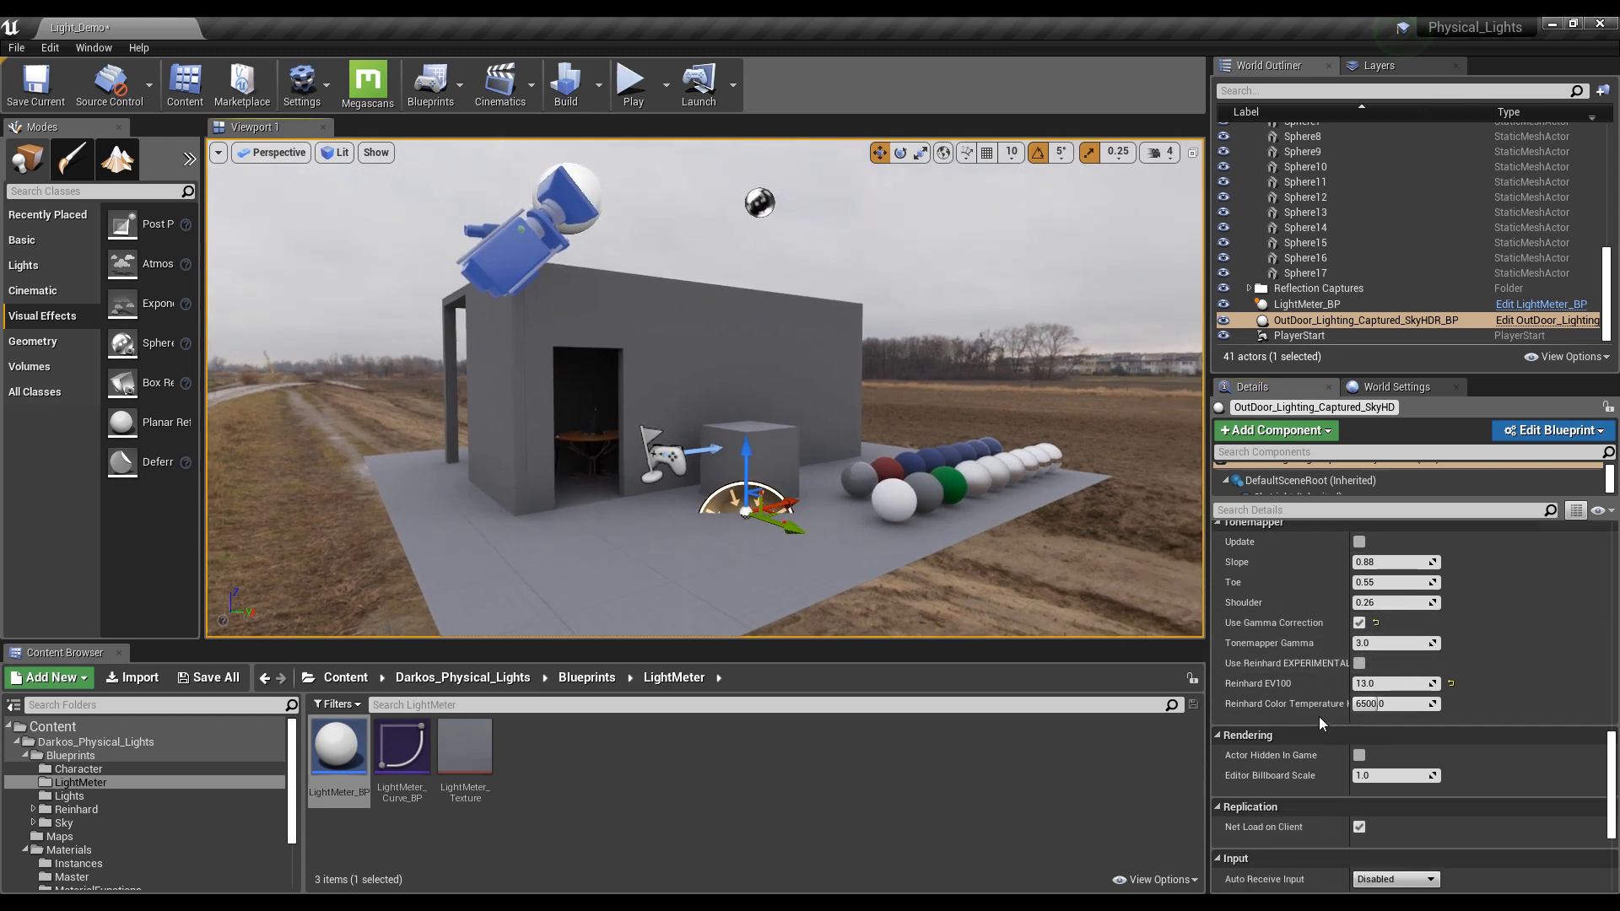
scroll(1322, 722, up, 2)
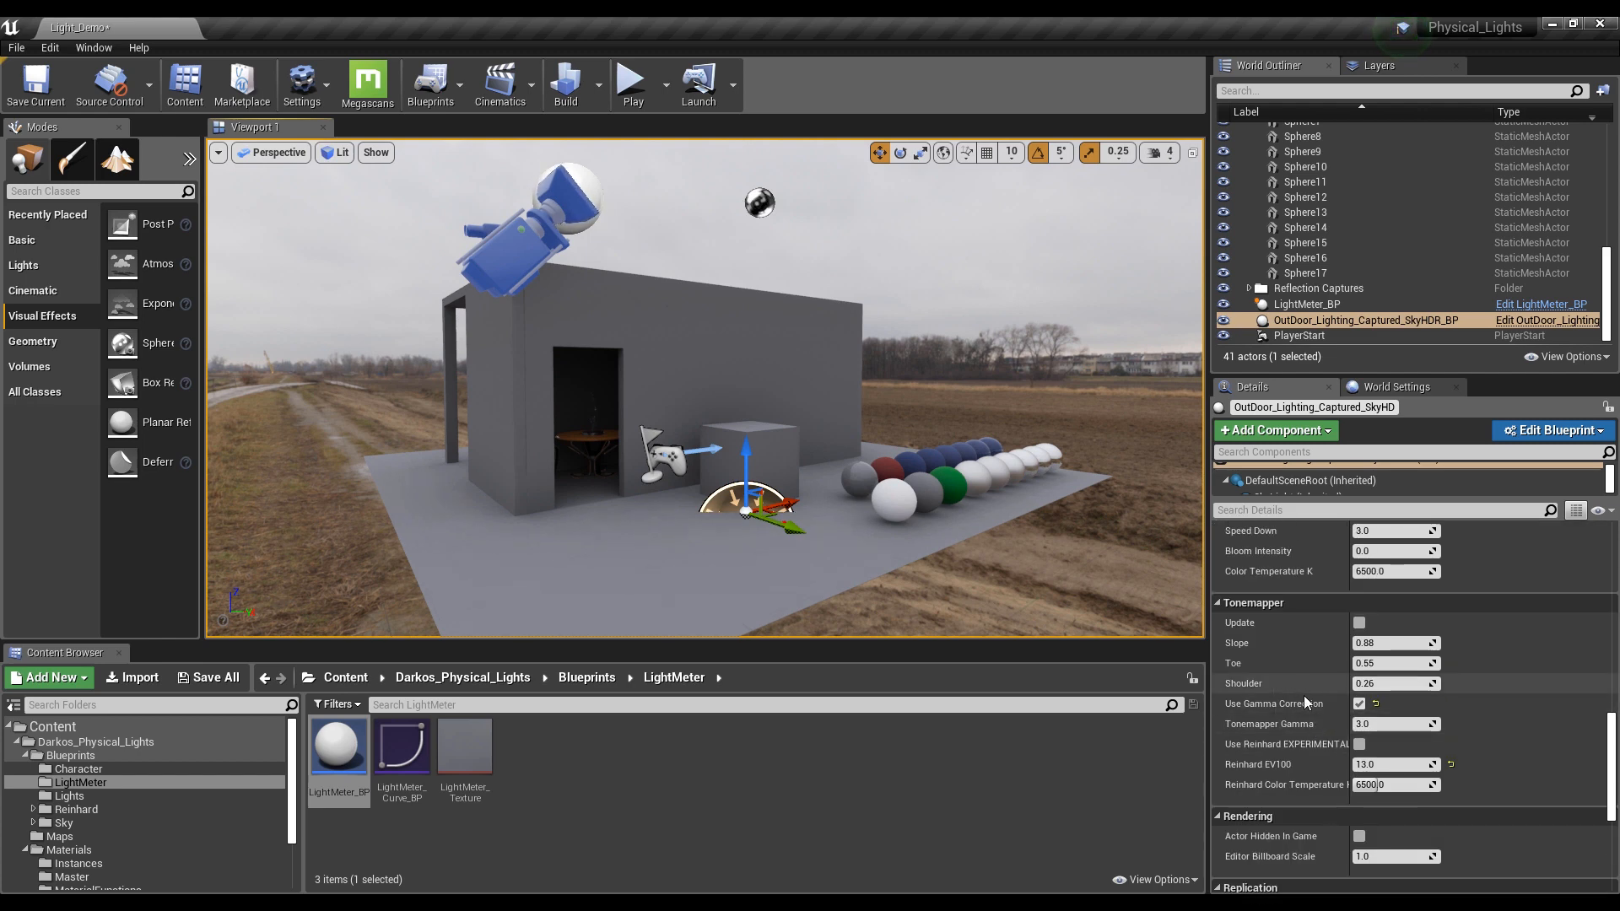
scroll(1321, 759, up, 7)
scroll(1320, 763, up, 12)
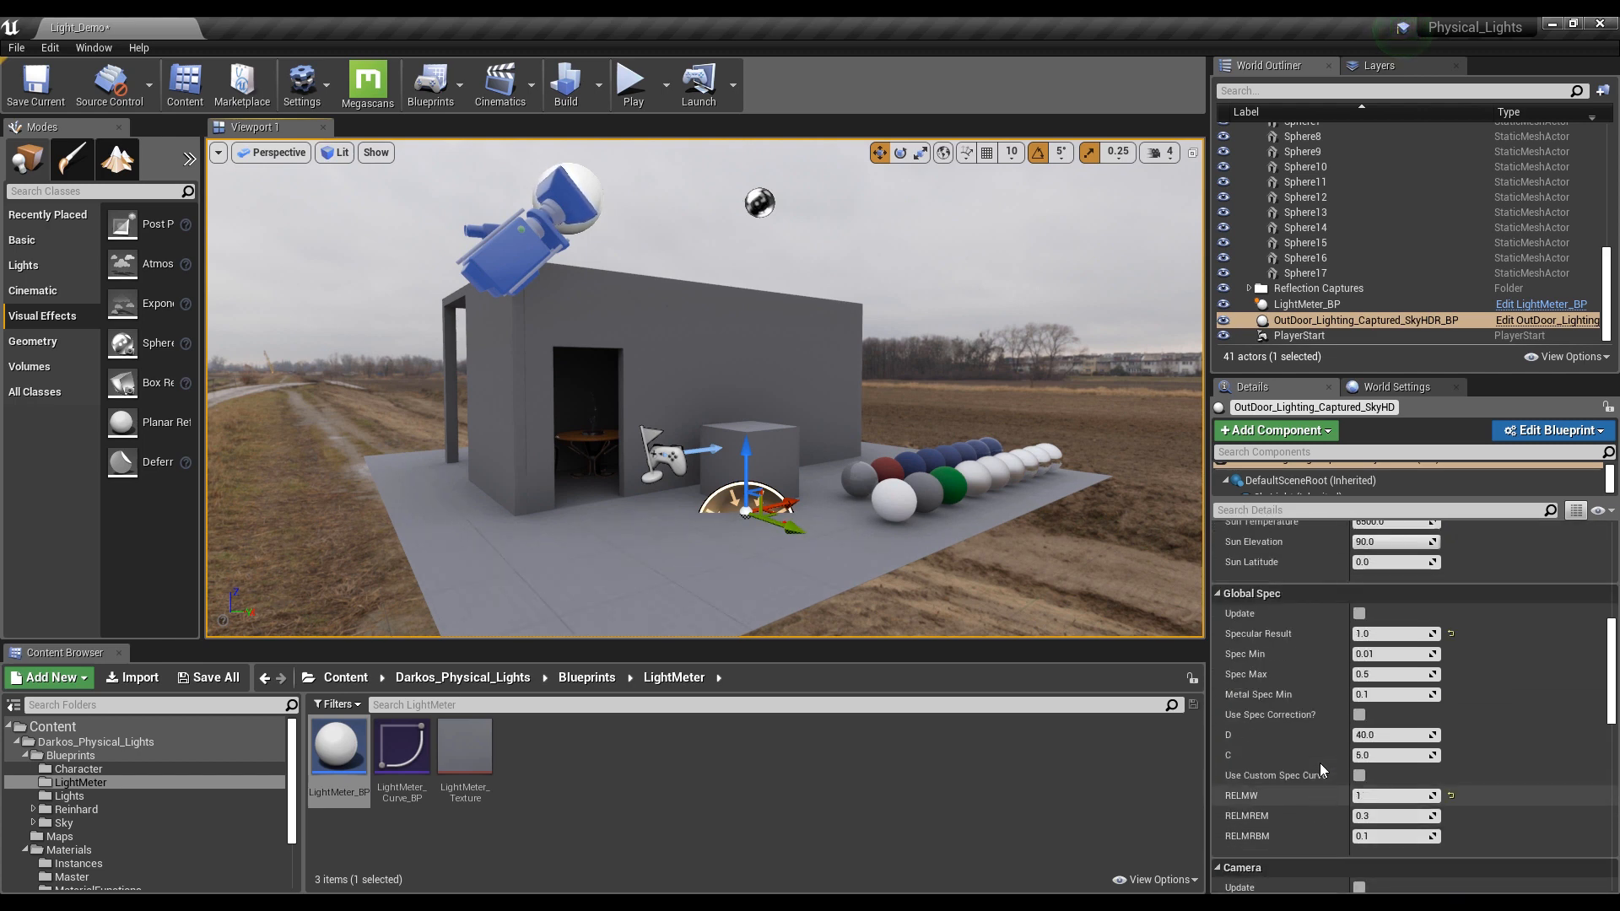
scroll(1315, 768, up, 3)
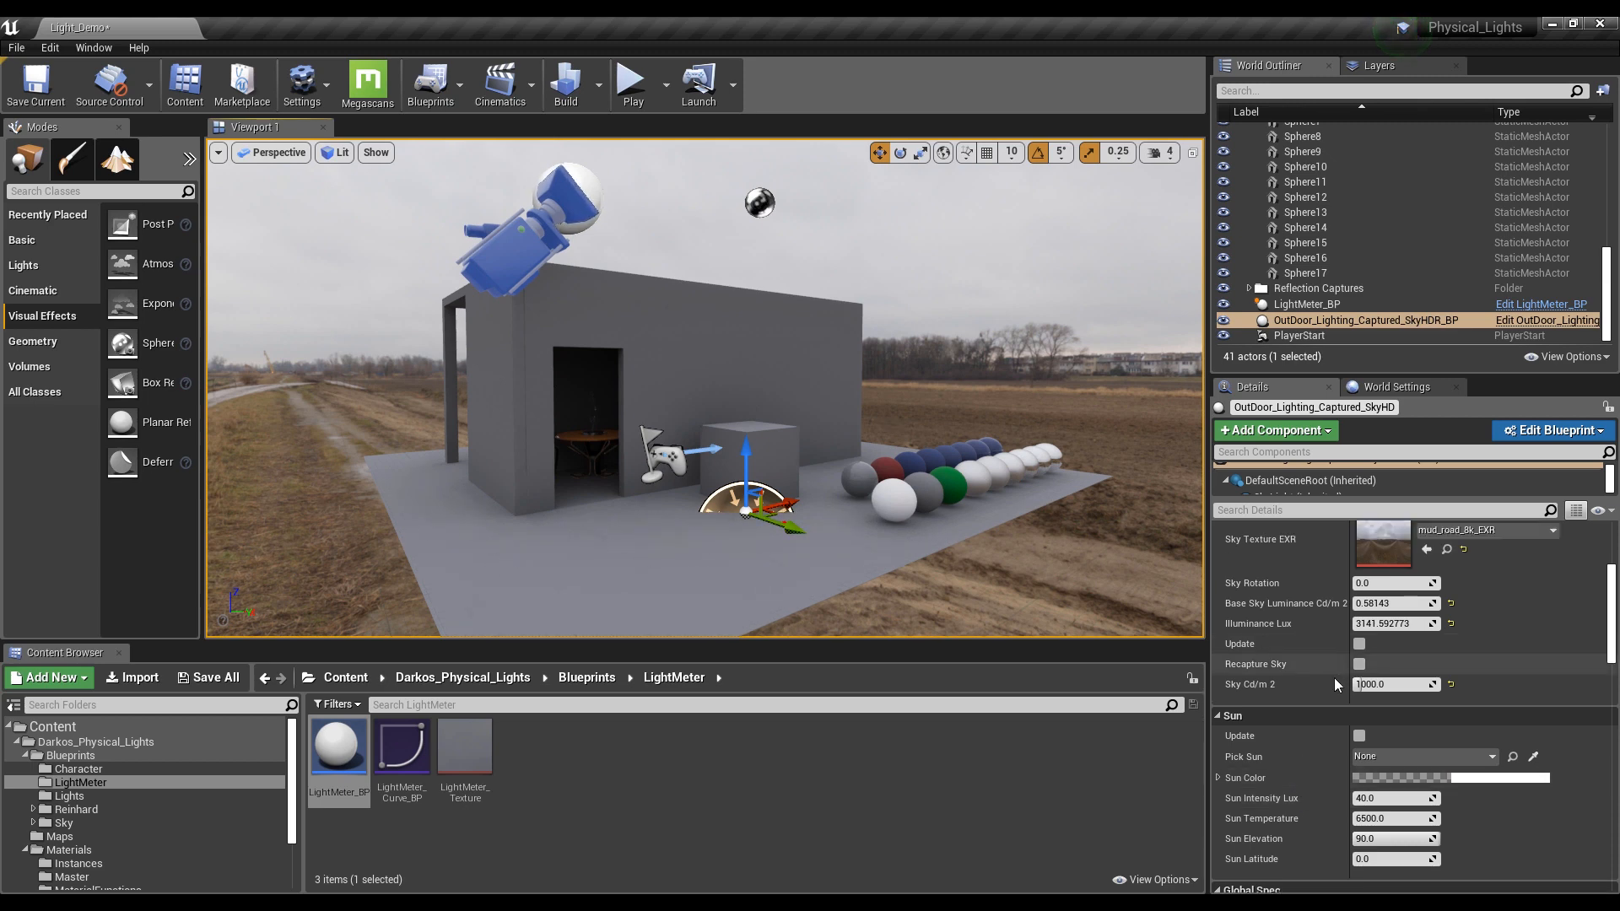
scroll(1337, 684, up, 2)
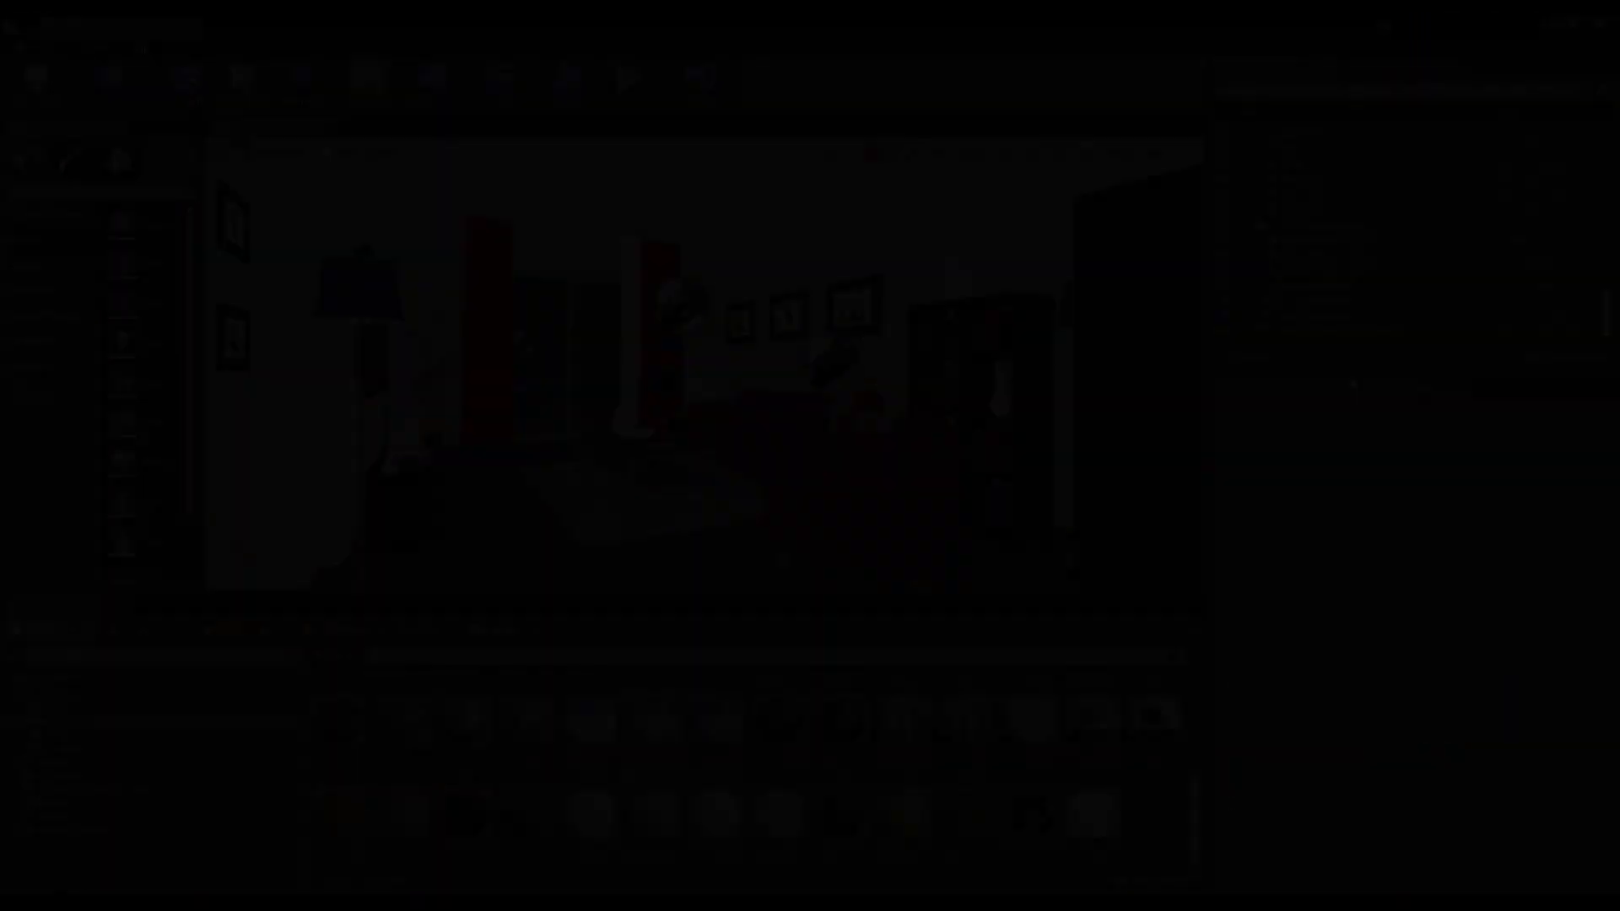
Check the living room of the Room level in Lit view mode and return the viewport to Unlit
mouse_move(670, 457)
right_down()
mouse_move(651, 451)
mouse_move(668, 470)
right_up()
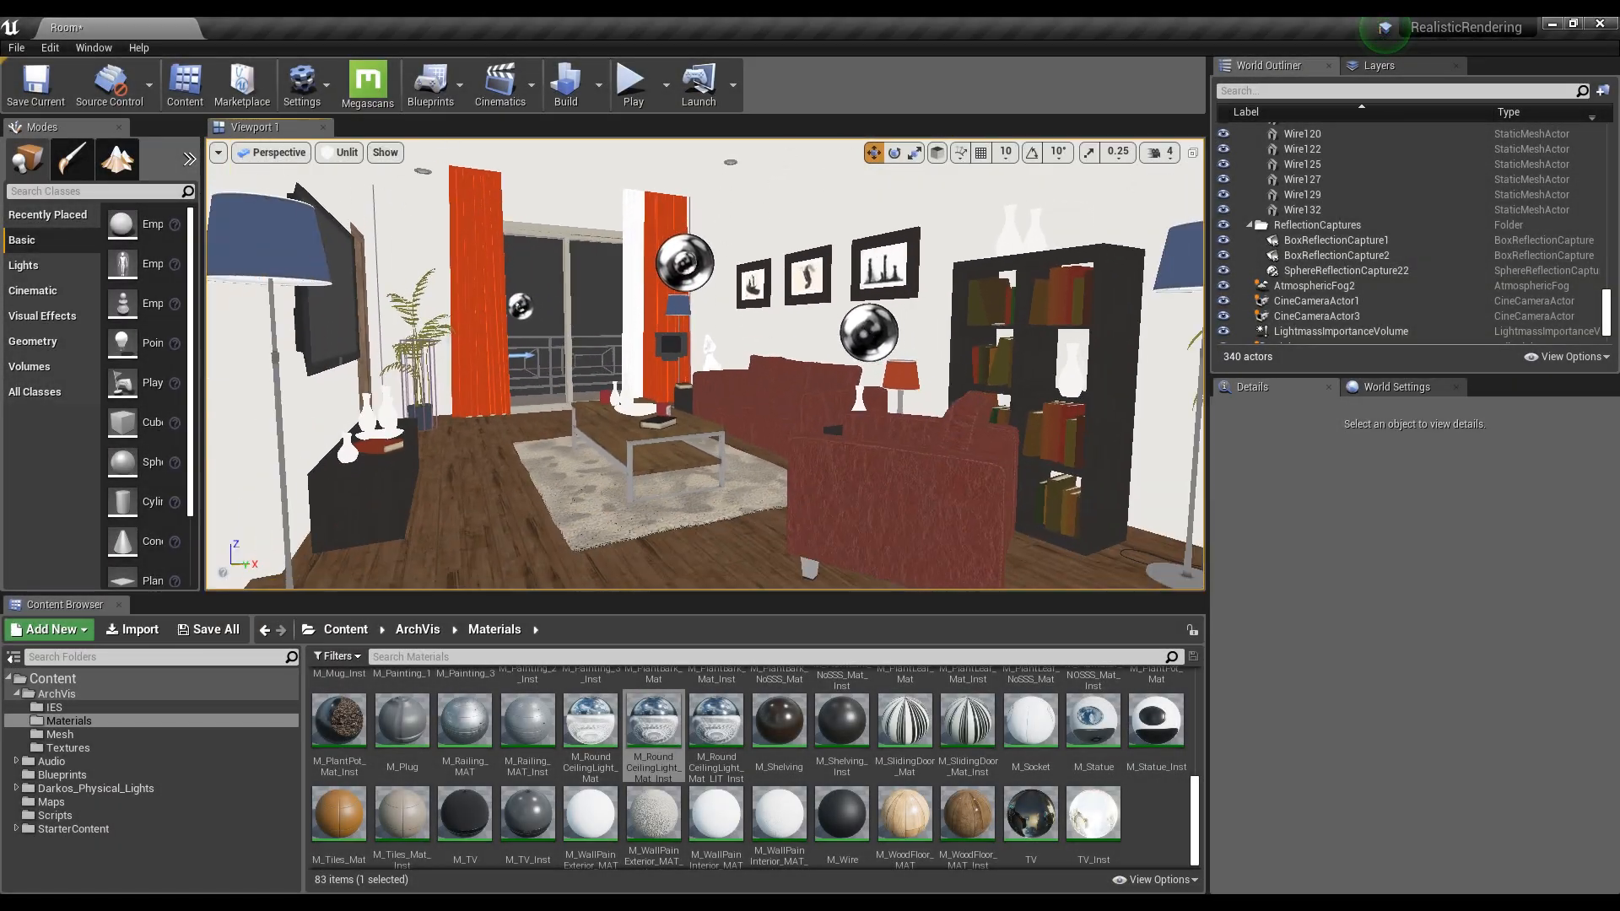
right_drag(749, 504, 716, 501)
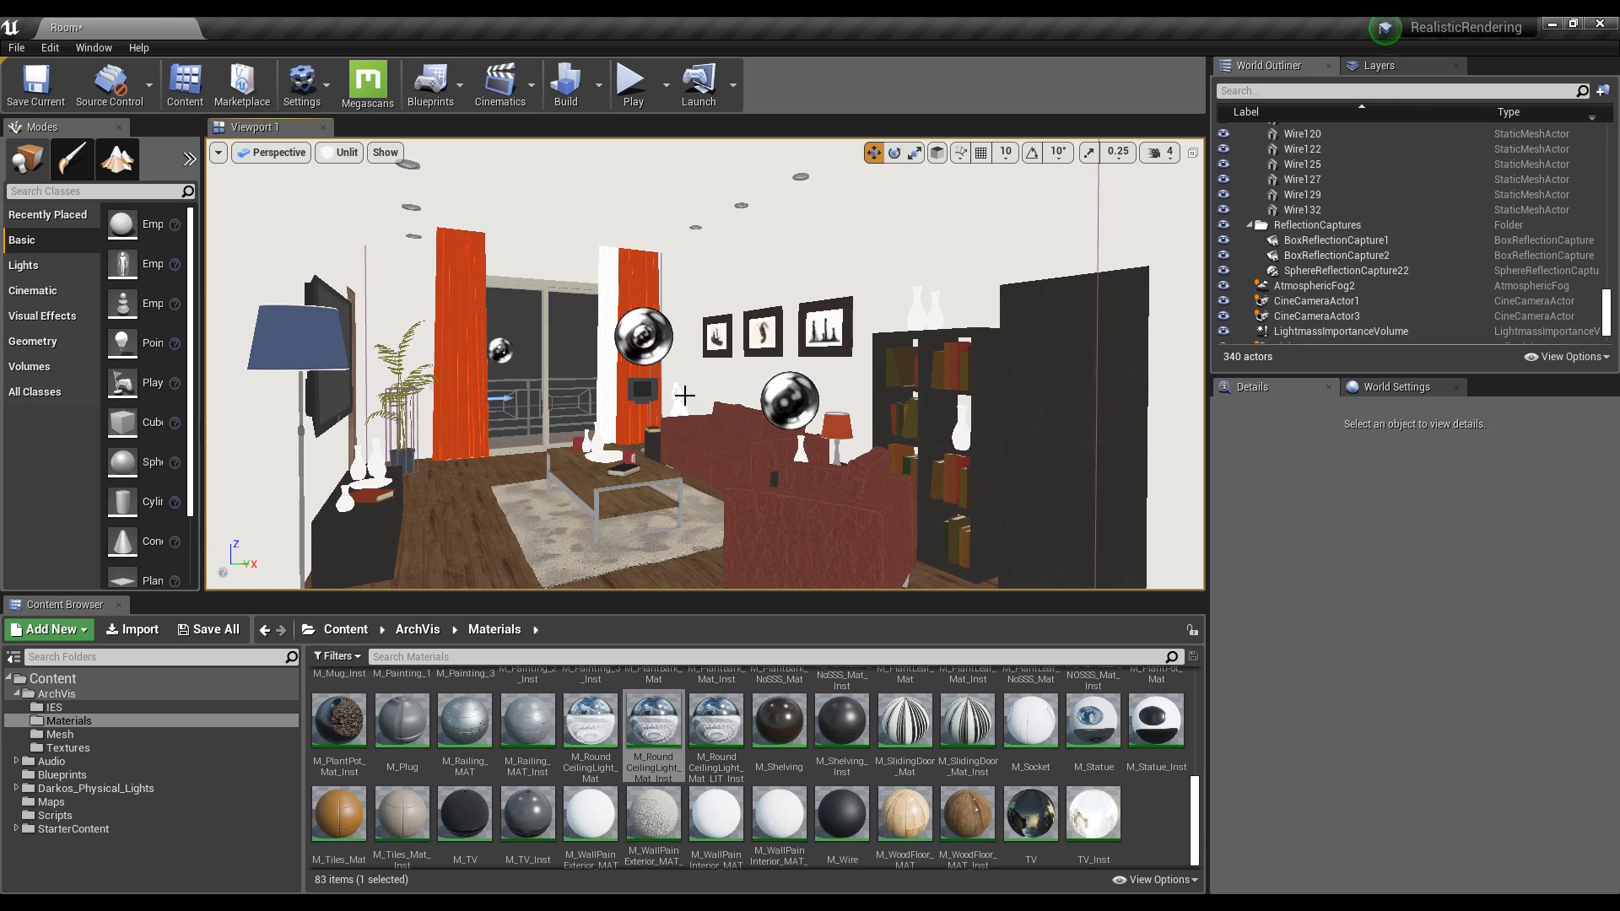
right_drag(696, 425, 693, 424)
click(338, 152)
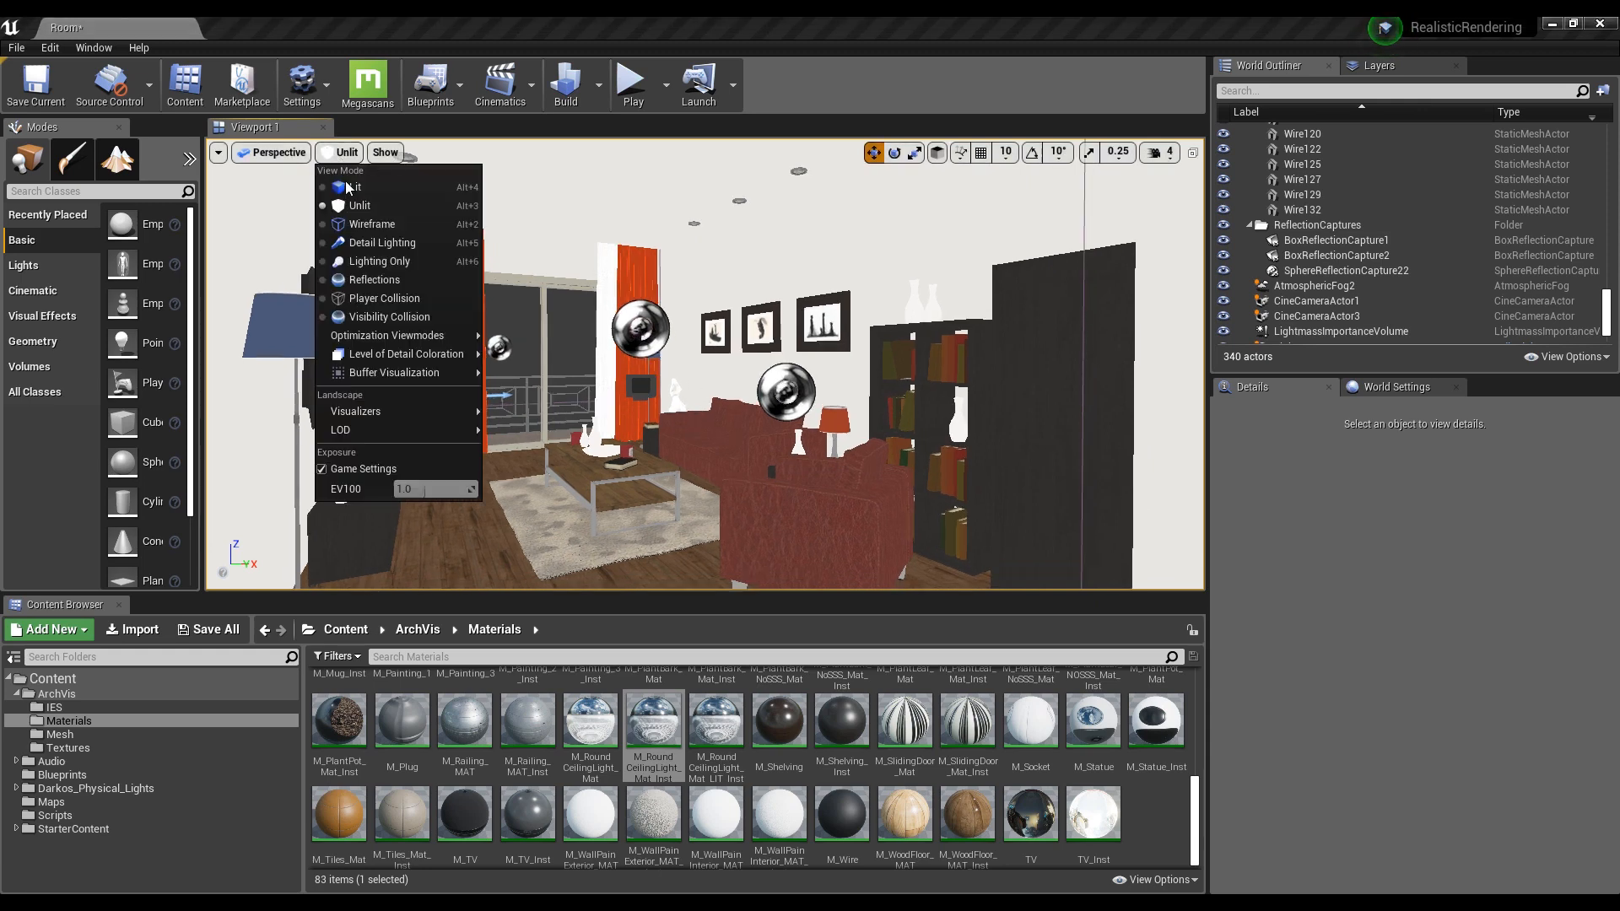
click(346, 187)
click(340, 154)
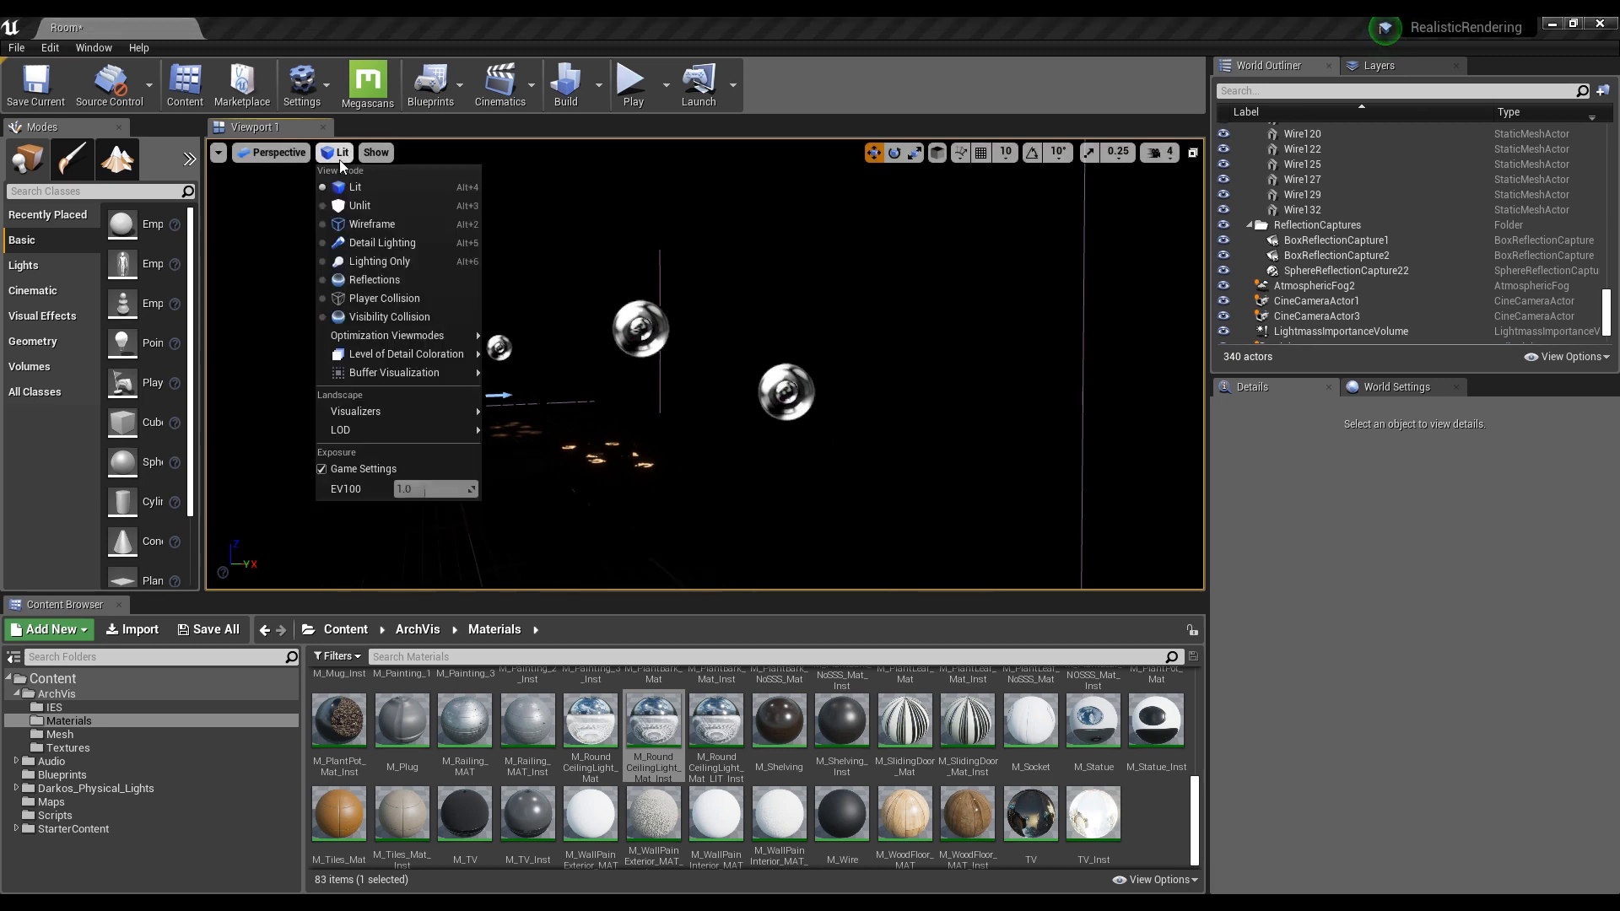
click(365, 204)
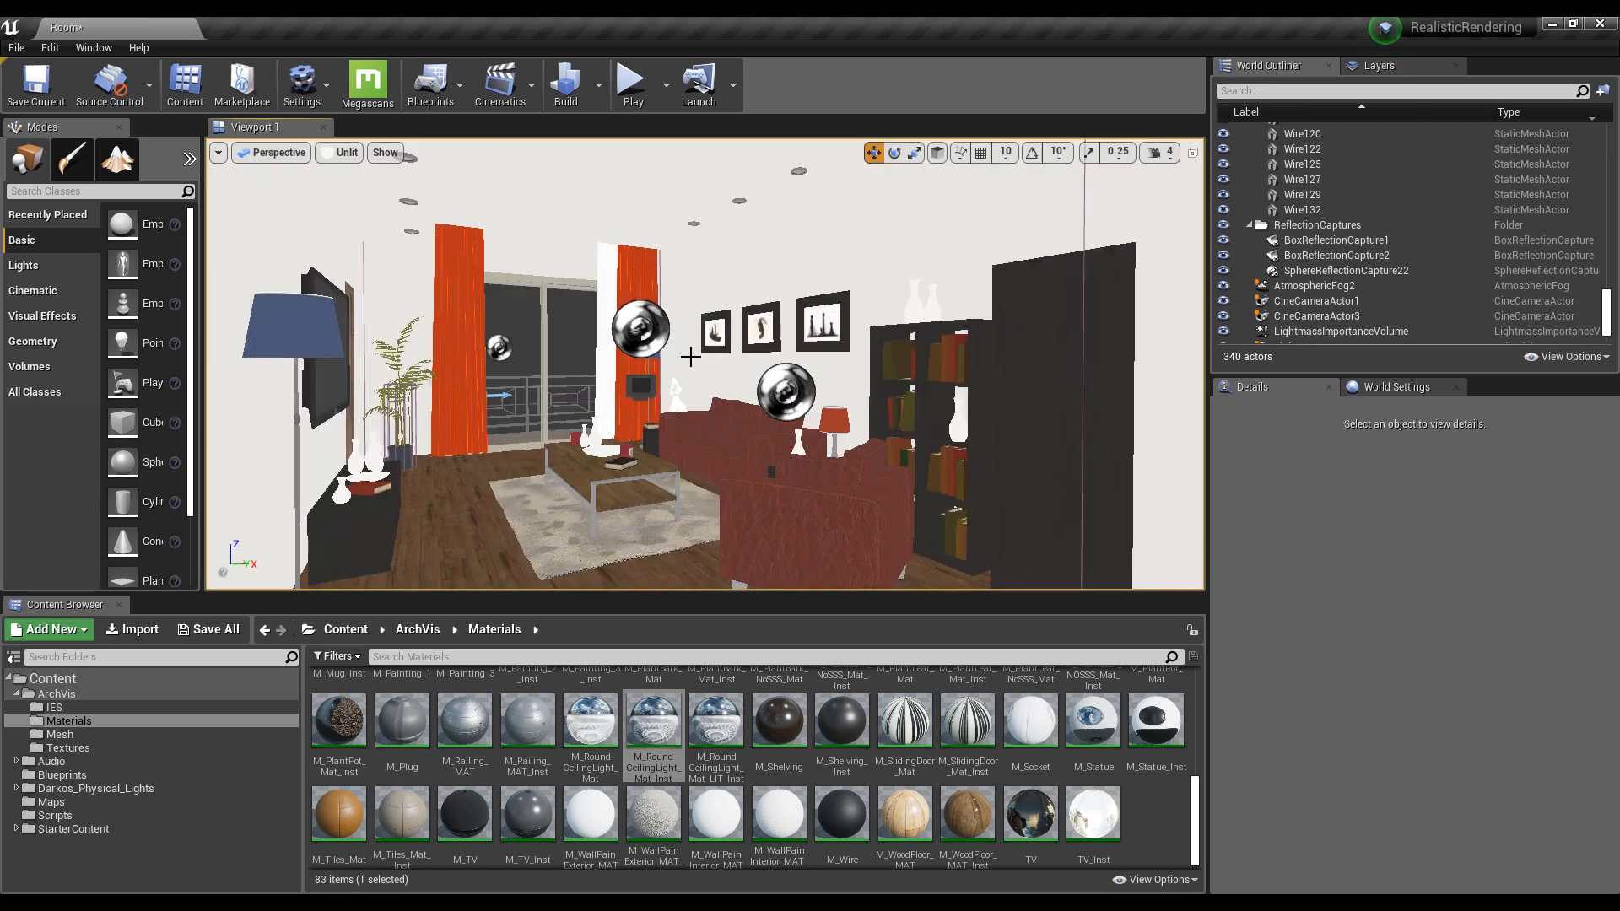
Look up the exposure options in the Project Settings and close the settings window
click(51, 48)
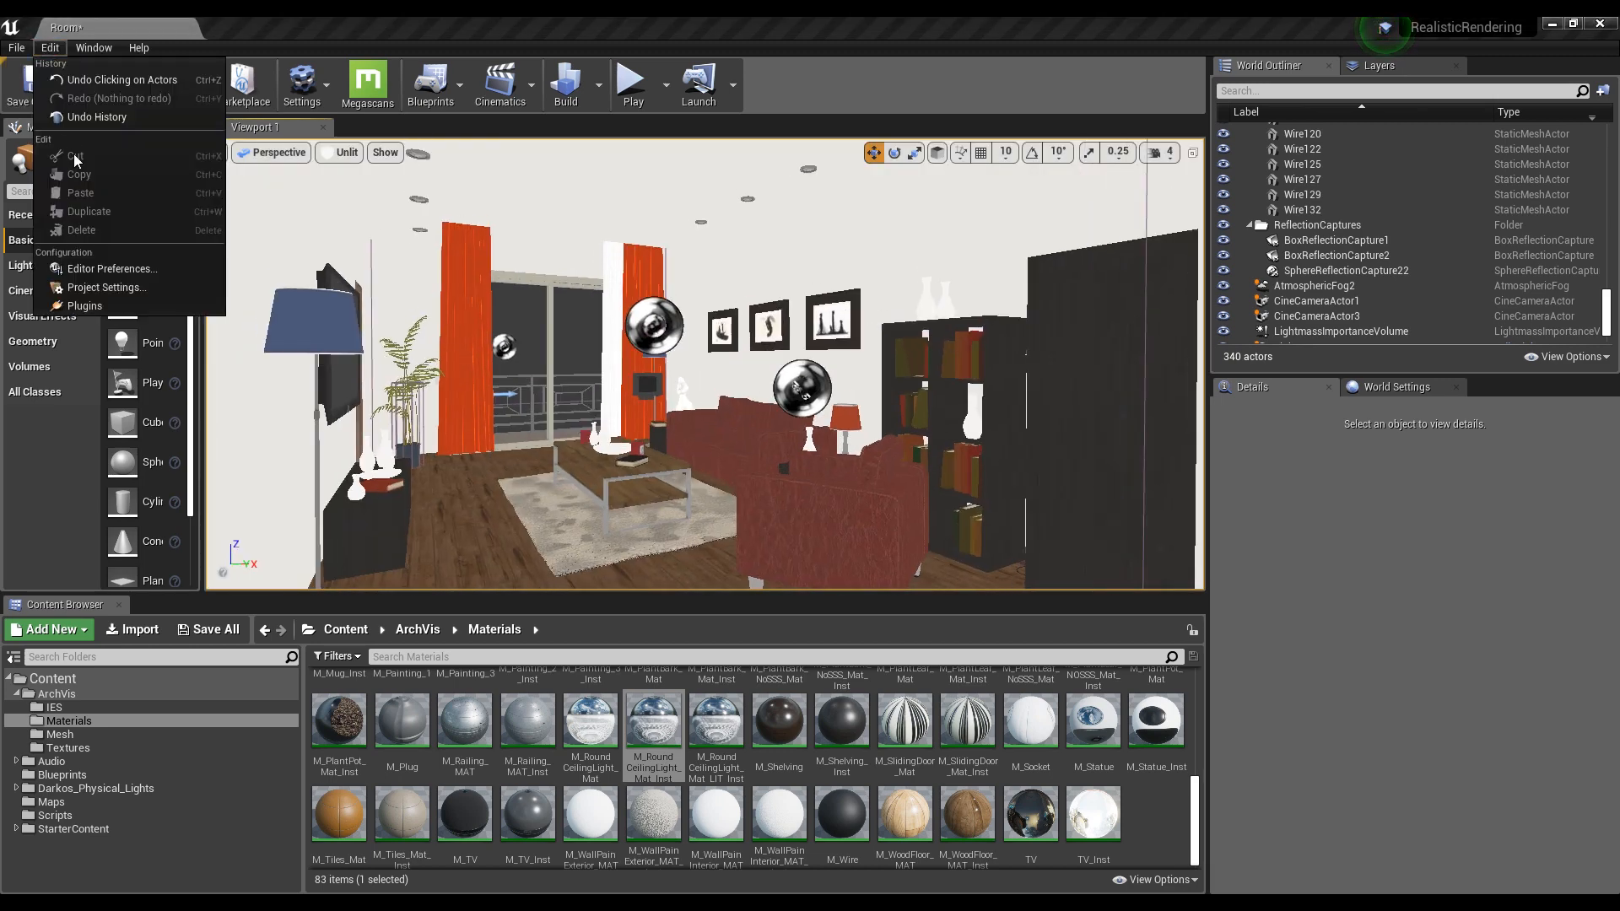
click(93, 288)
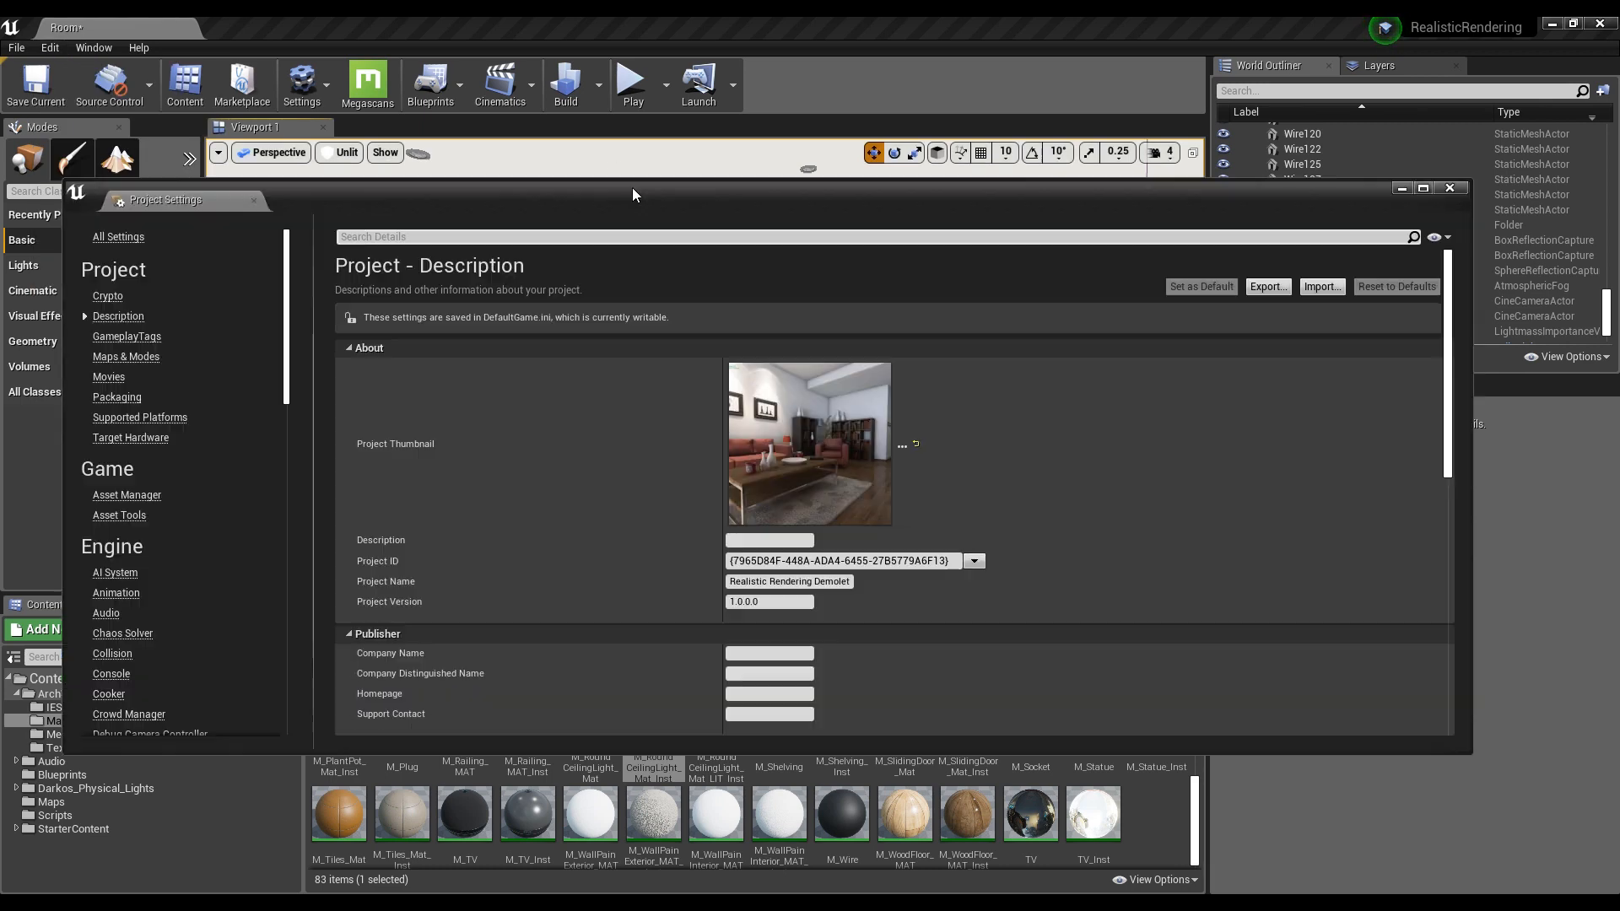
click(592, 237)
text(exposu)
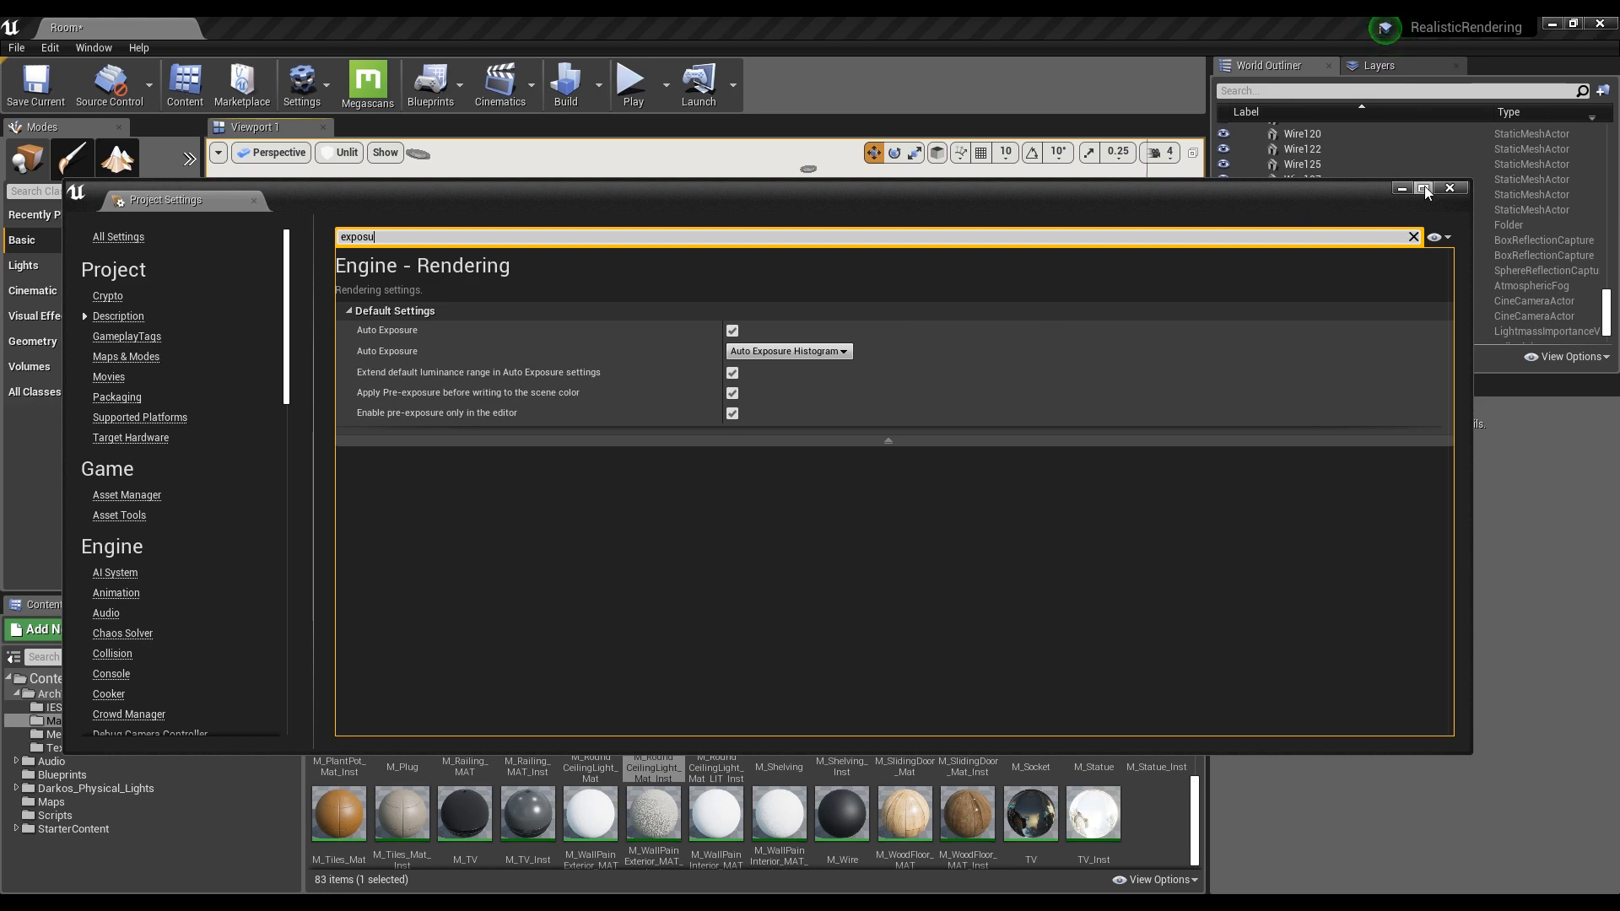
click(1451, 187)
Open the Sky folder inside the Blueprints folder of Darkos_Physical_Lights
mouse_move(680, 408)
right_down()
mouse_move(686, 456)
mouse_move(680, 408)
right_up()
key(w)
key(s)
key(w)
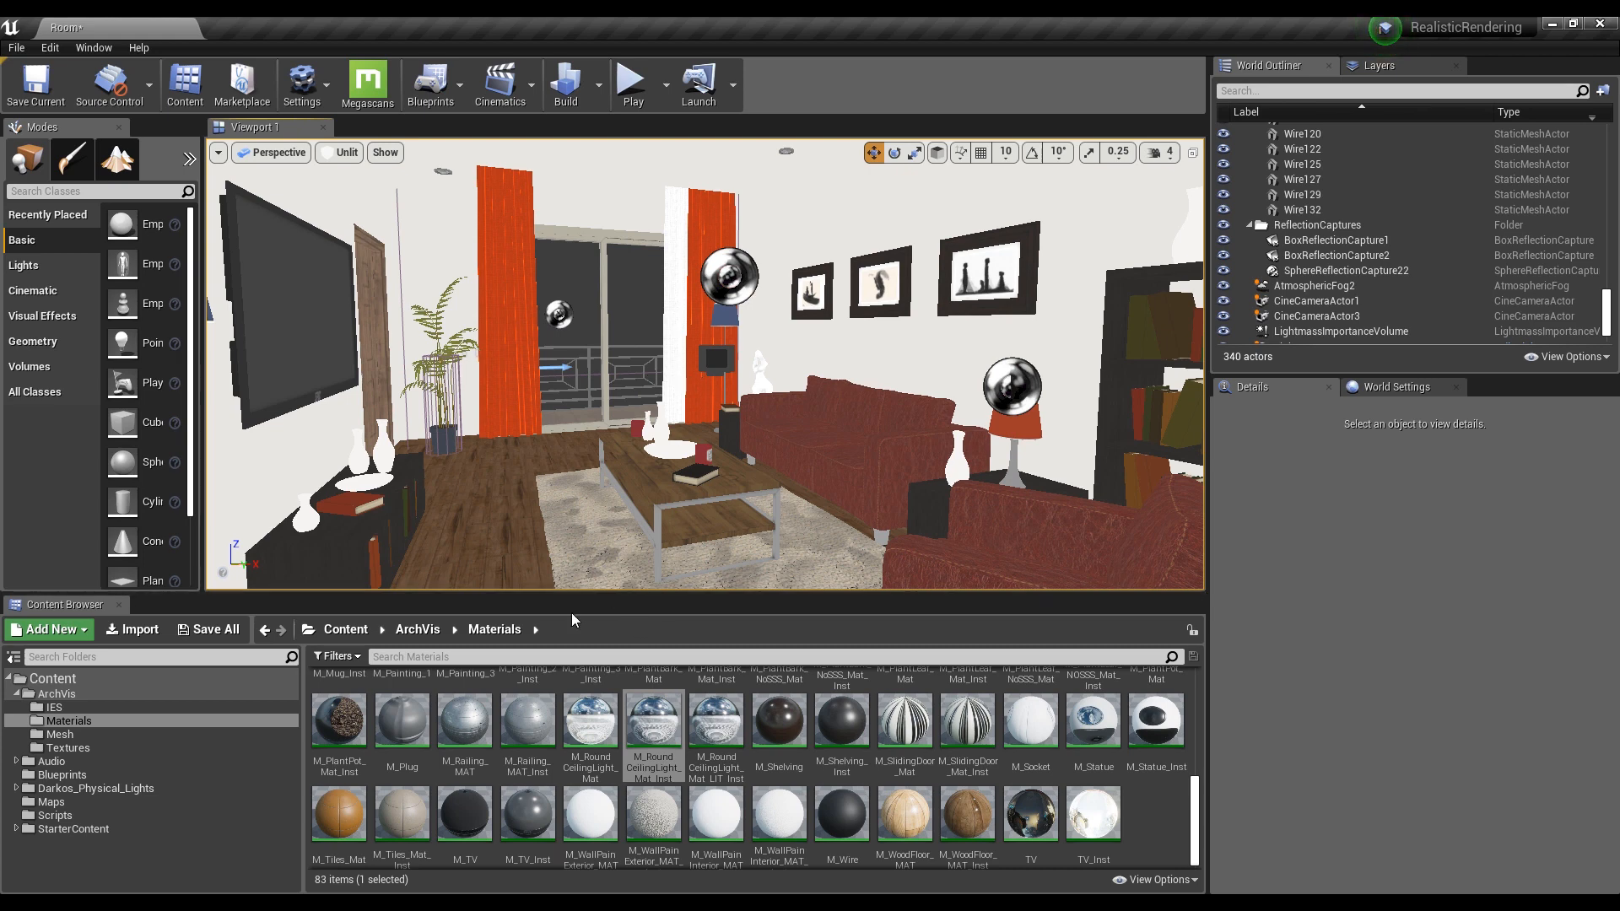
click(66, 791)
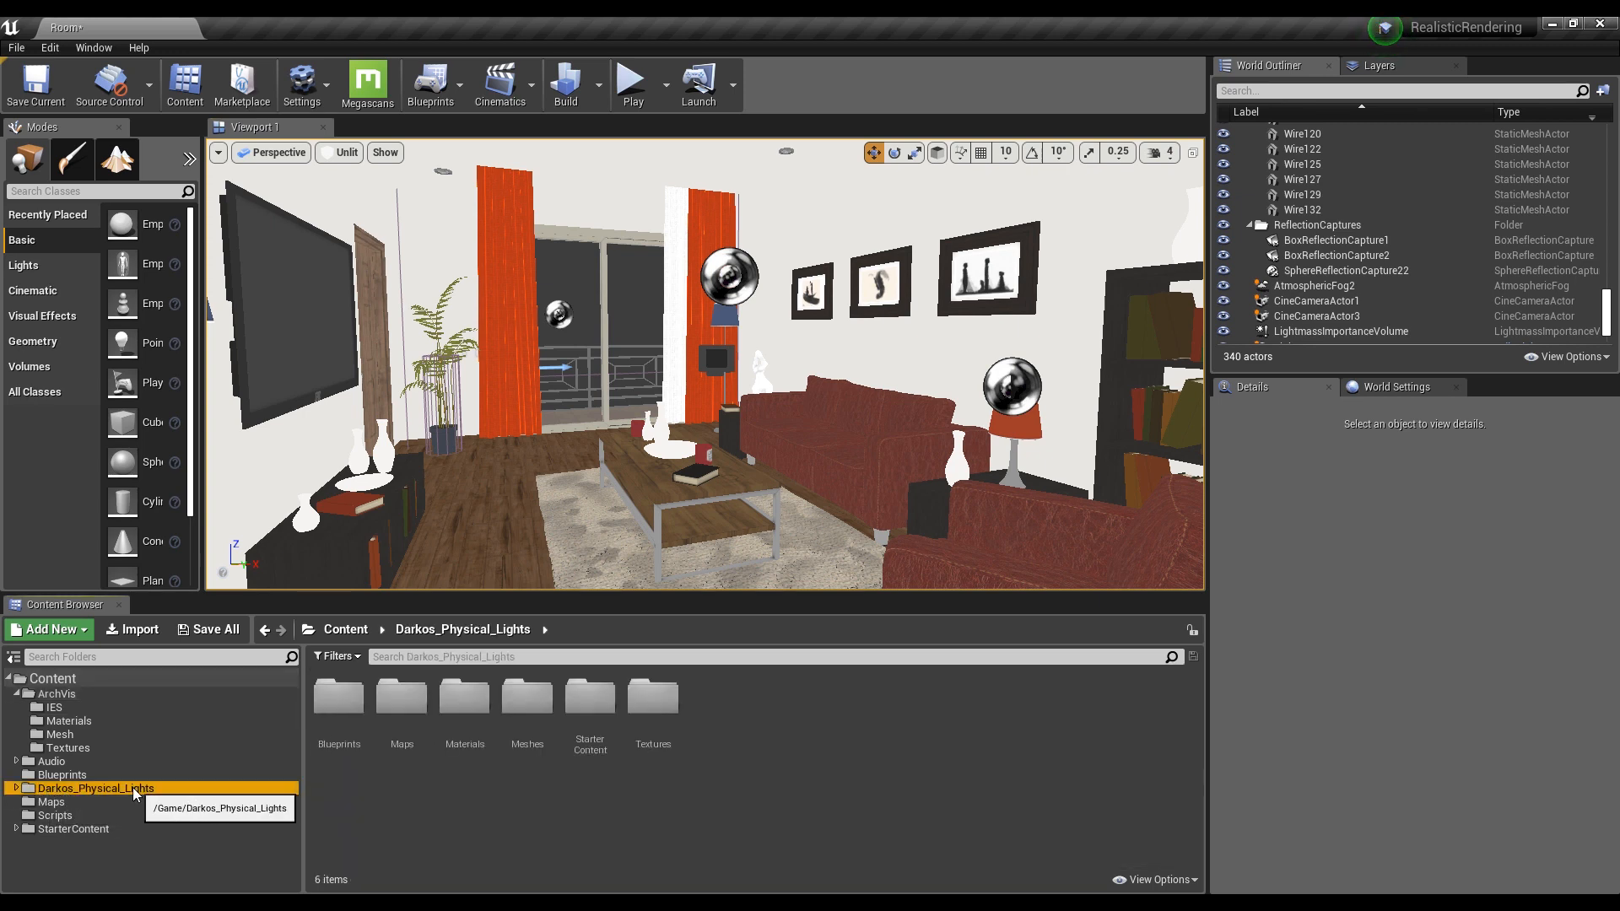
click(71, 802)
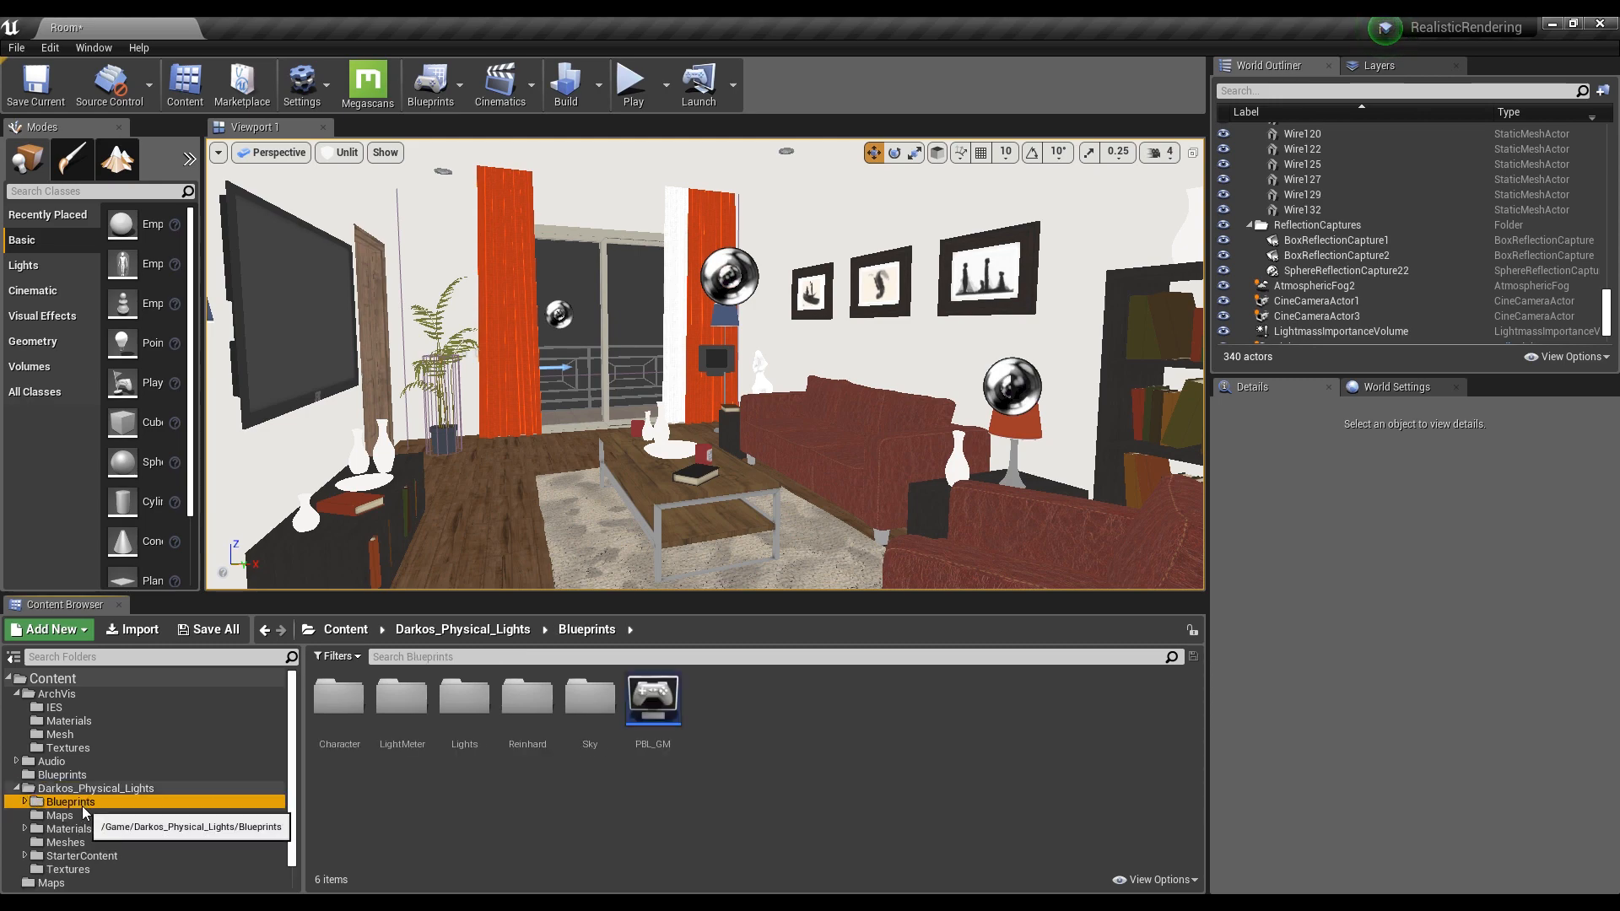
double_click(588, 704)
scroll(563, 373, up, 5)
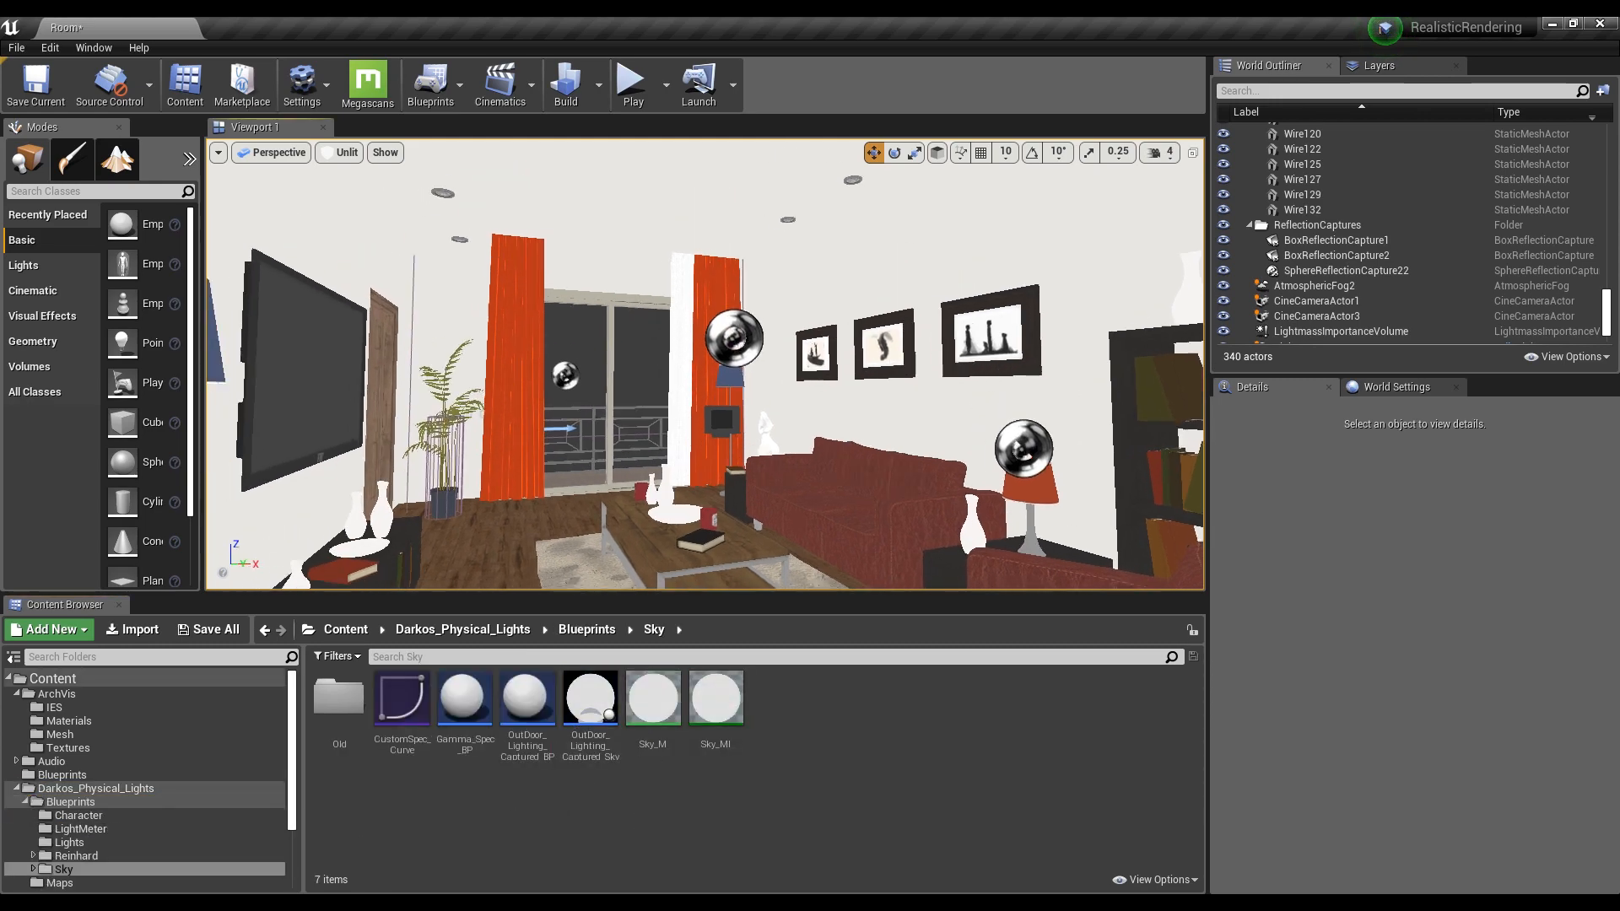
Place the OutDoor_Lighting_Captured_SkyHDR_BP blueprint outside on the balcony and set its Z location to 0
key(w)
right_drag(563, 373, 304, 396)
drag(591, 699, 717, 491)
key(s)
right_drag(717, 491, 877, 515)
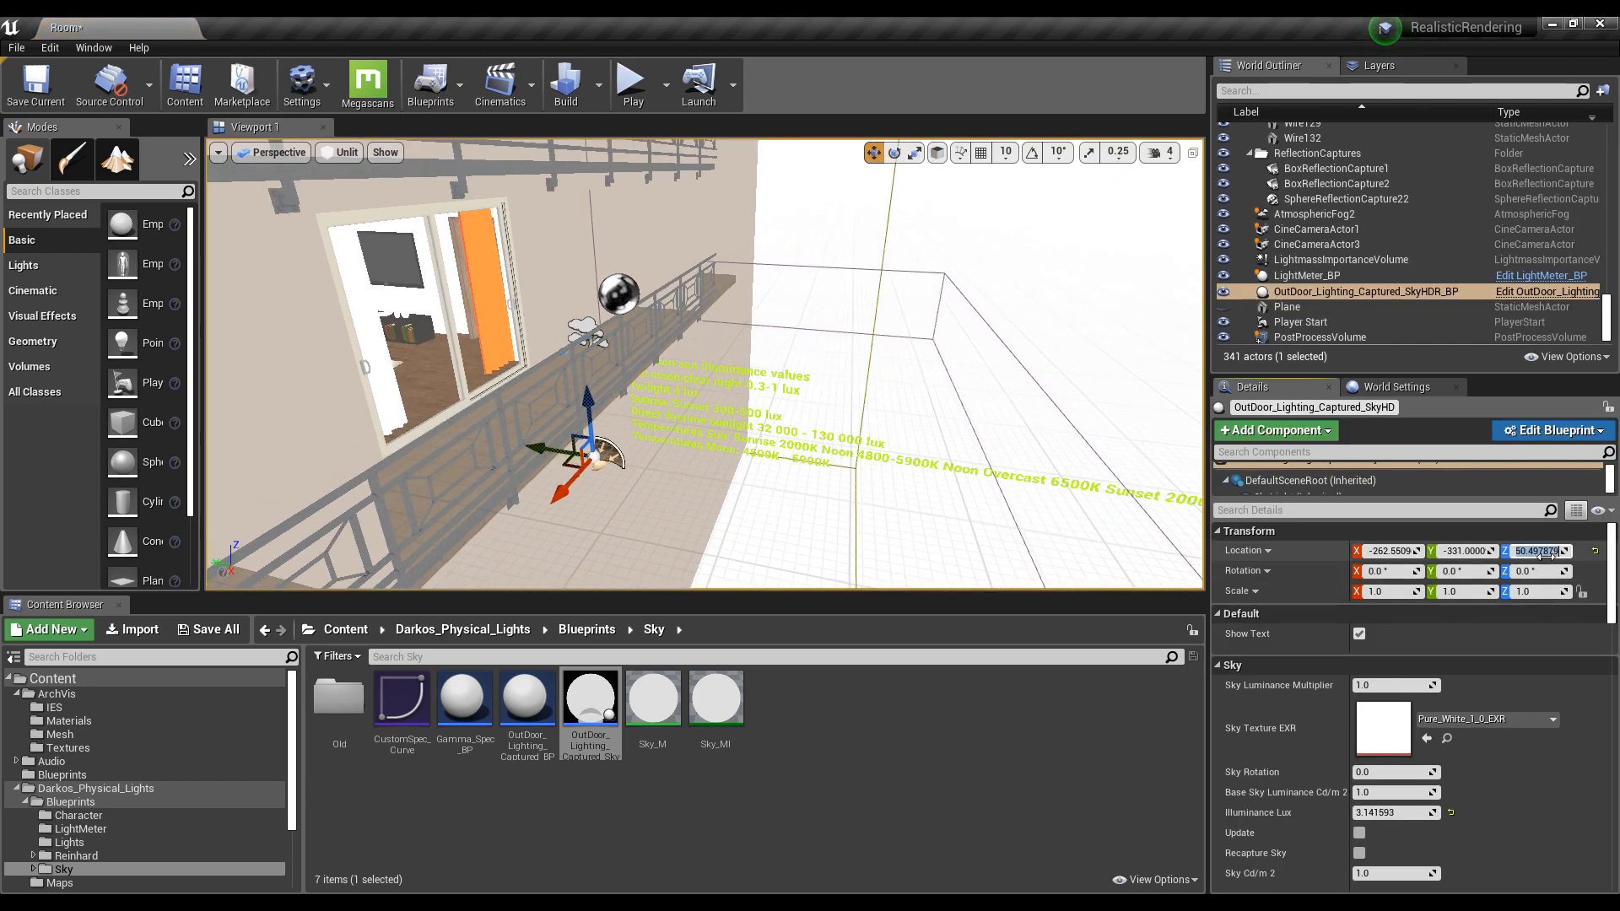
text(0)
key(Return)
Move the sky blueprint away from the building to about X 43, Y -2014
drag(558, 341, 1203, 481)
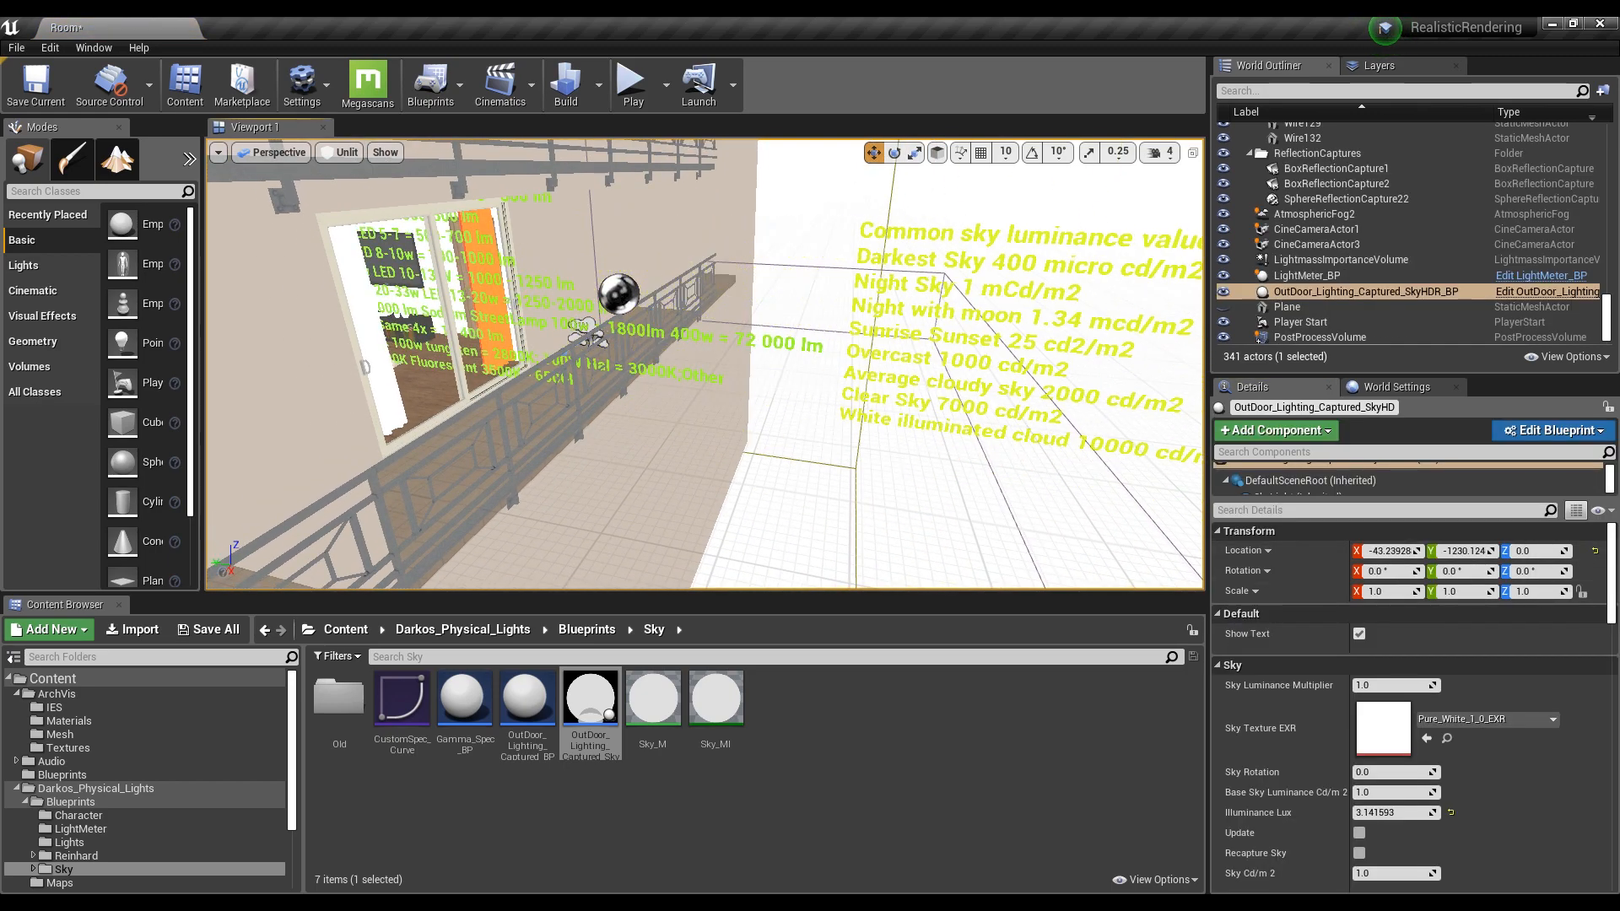
key(s)
right_drag(735, 410, 827, 405)
drag(783, 393, 1140, 417)
key(w)
right_drag(1141, 416, 1233, 403)
key(a)
right_drag(704, 372, 1070, 362)
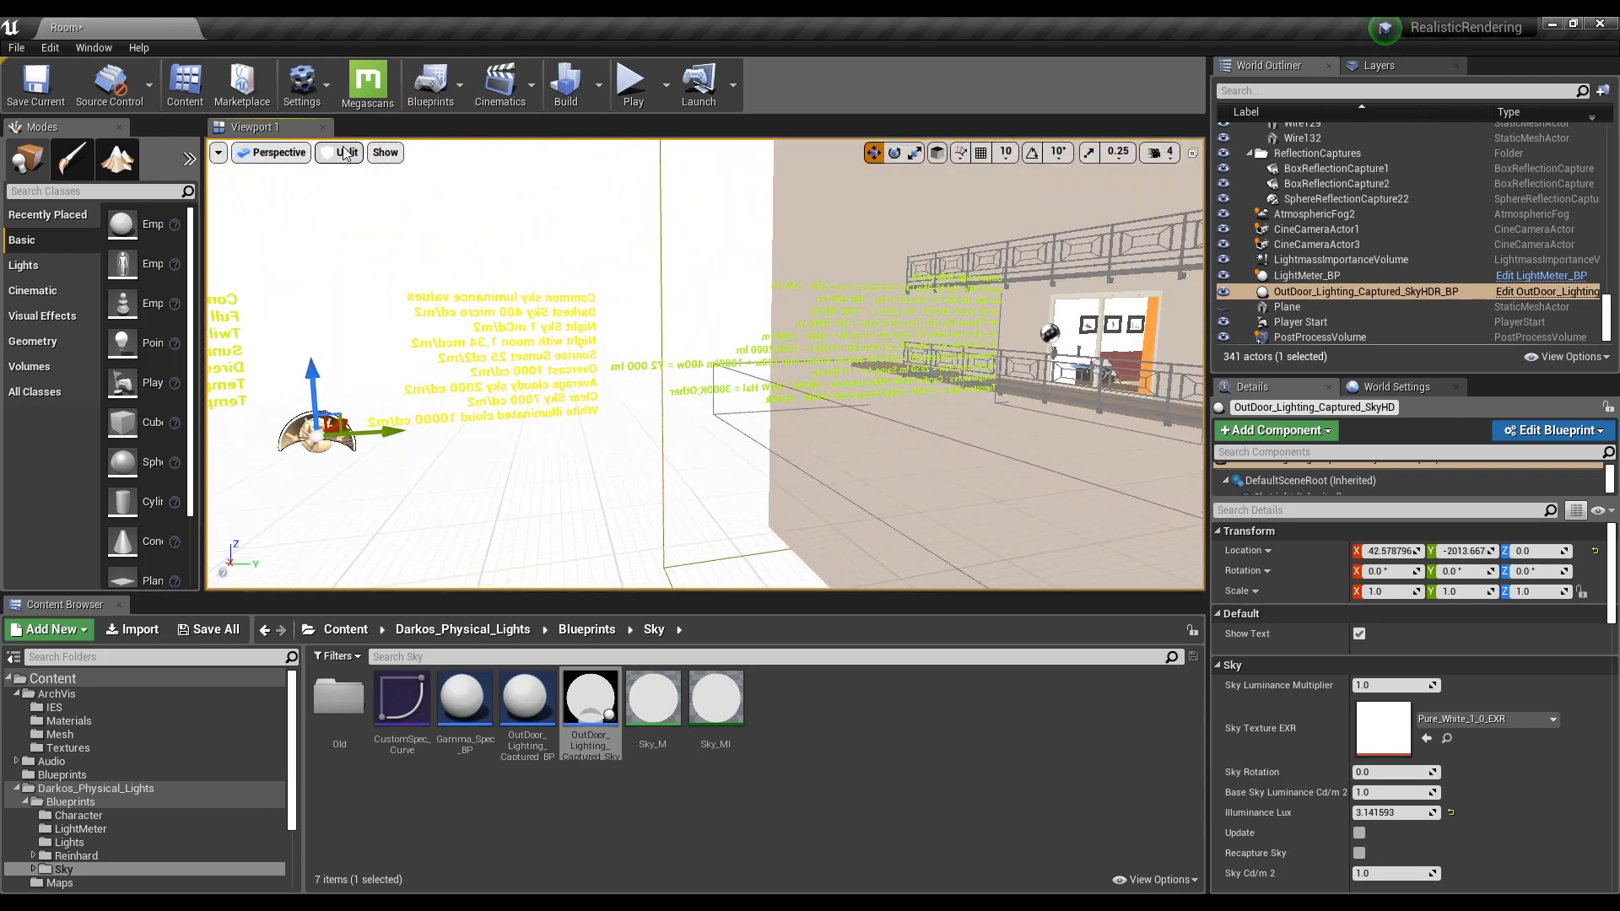
Switch the viewport to Lit and bring the sky blueprint and its light reference texts into view
click(346, 153)
click(351, 191)
key(w)
right_drag(506, 312, 578, 365)
key(w)
key(d)
Assign the quarry_02_8kEXR texture from the Darkos_Physical_Lights Textures folder as the blueprint's Sky Texture EXR
scroll(180, 801, down, 3)
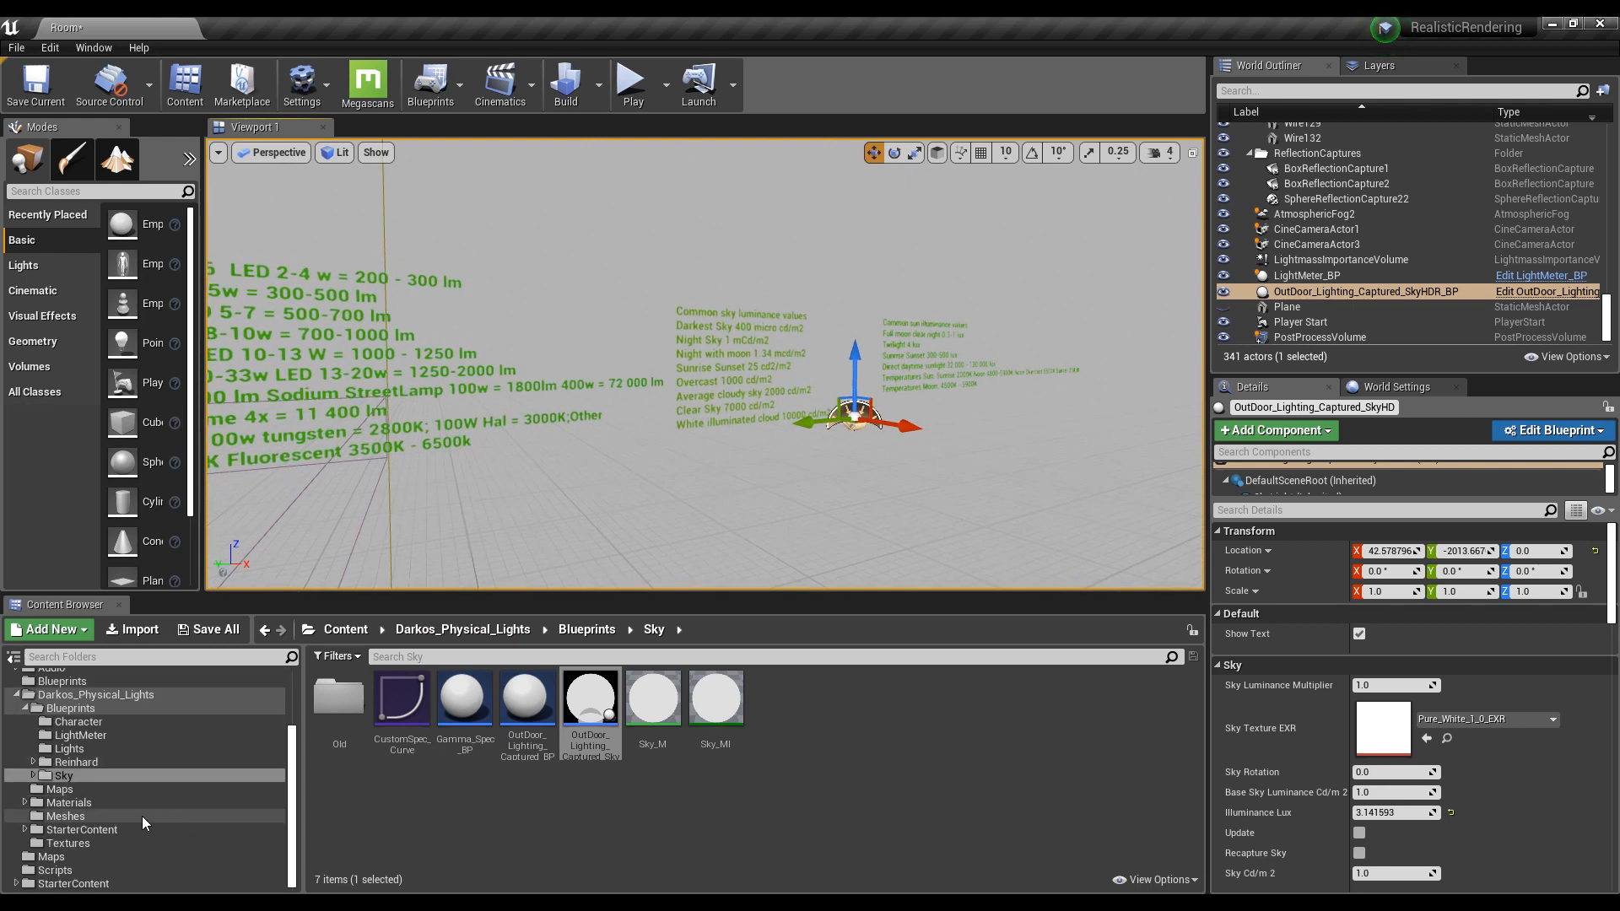
click(91, 840)
click(748, 823)
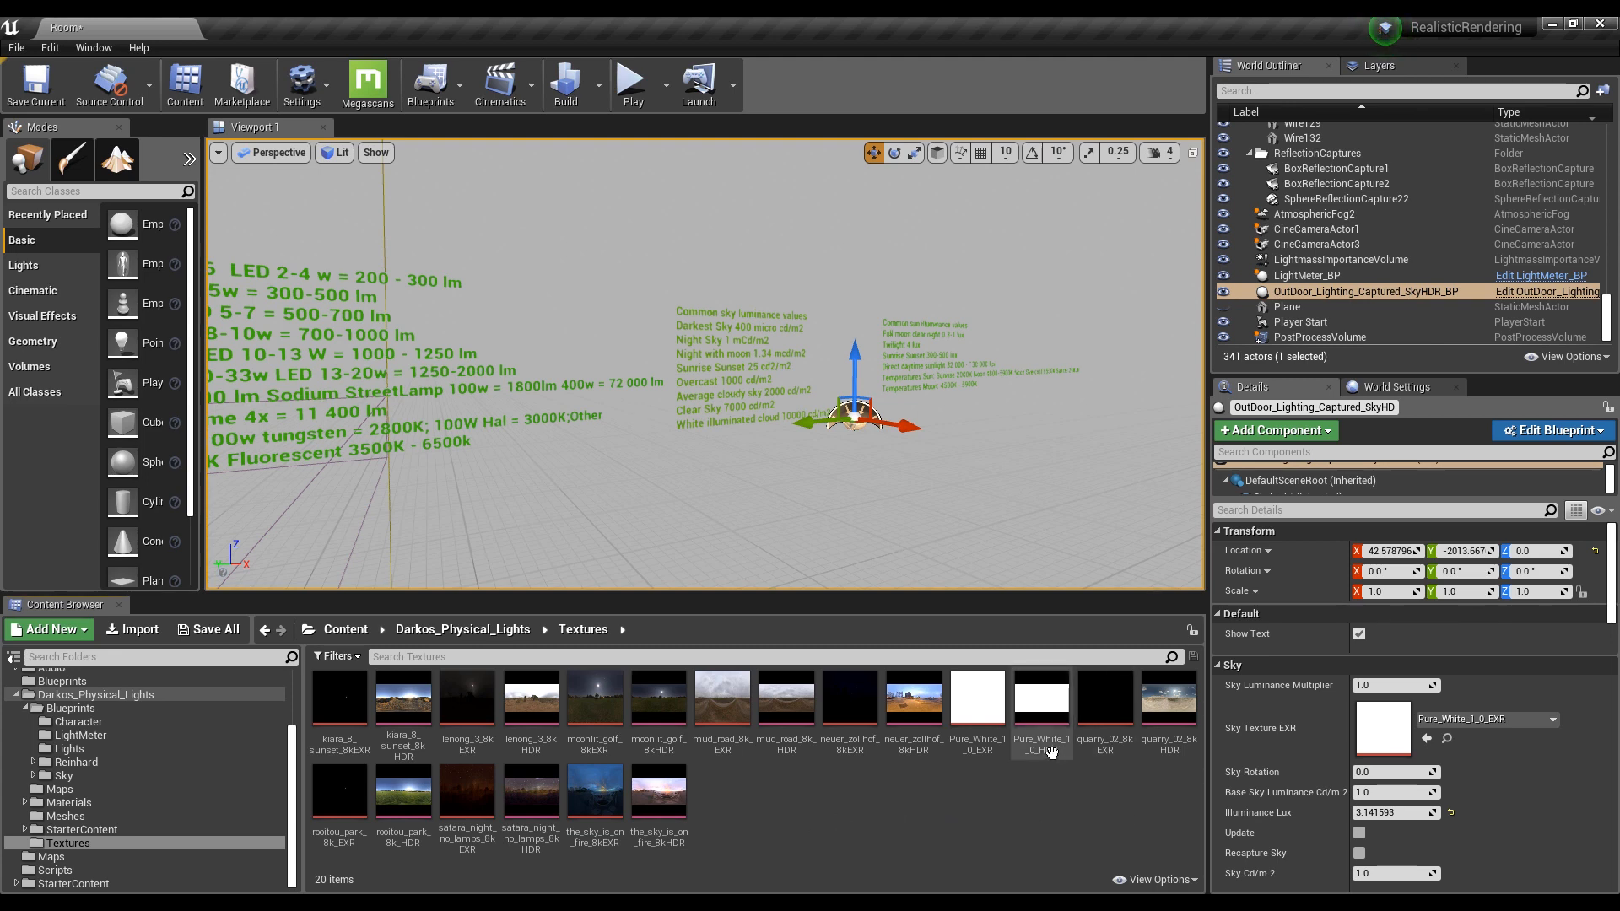
click(1106, 705)
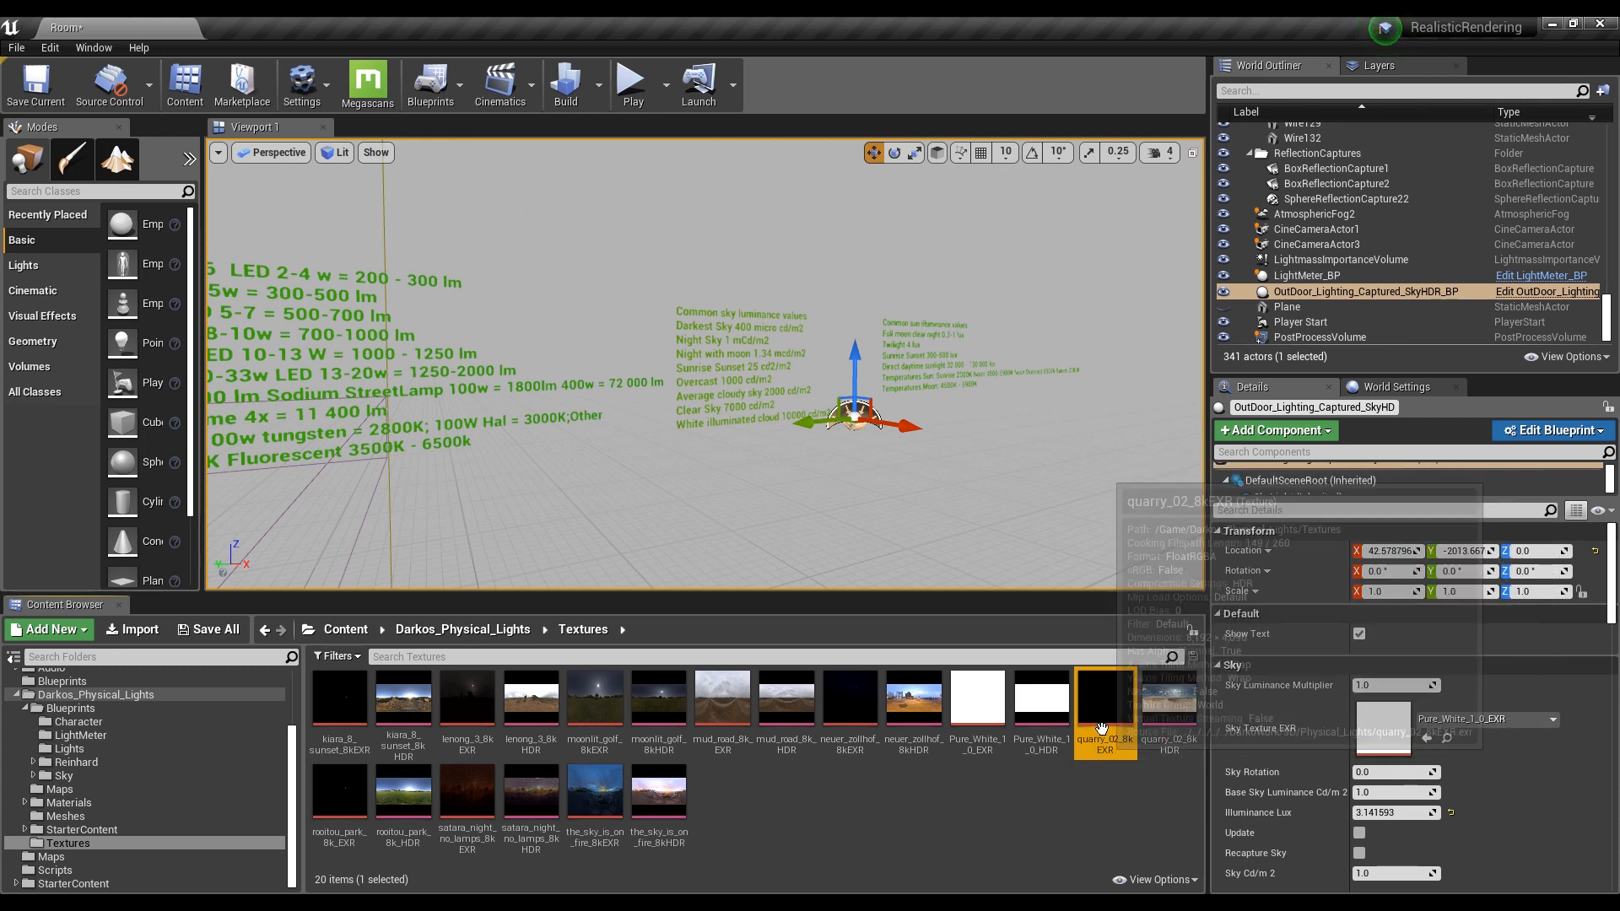
mouse_move(1115, 713)
drag(1115, 713, 1384, 726)
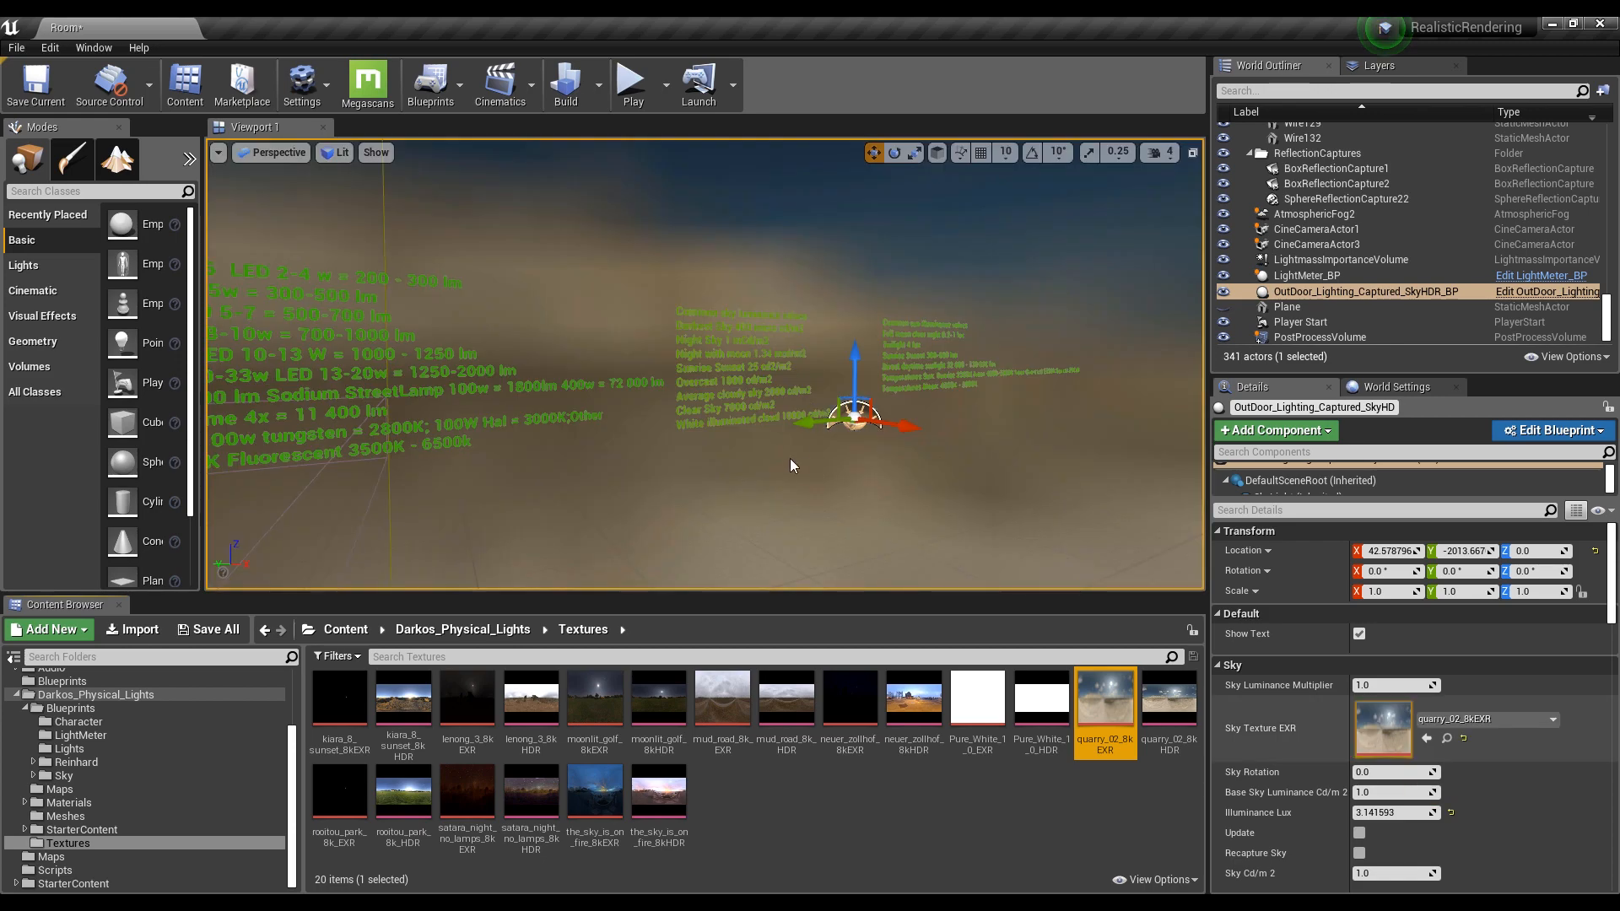
Set the Sky Rotation to about -121.54 while checking the quarry sky against the building and its balcony windows
right_click(766, 448)
right_drag(734, 460, 1182, 245)
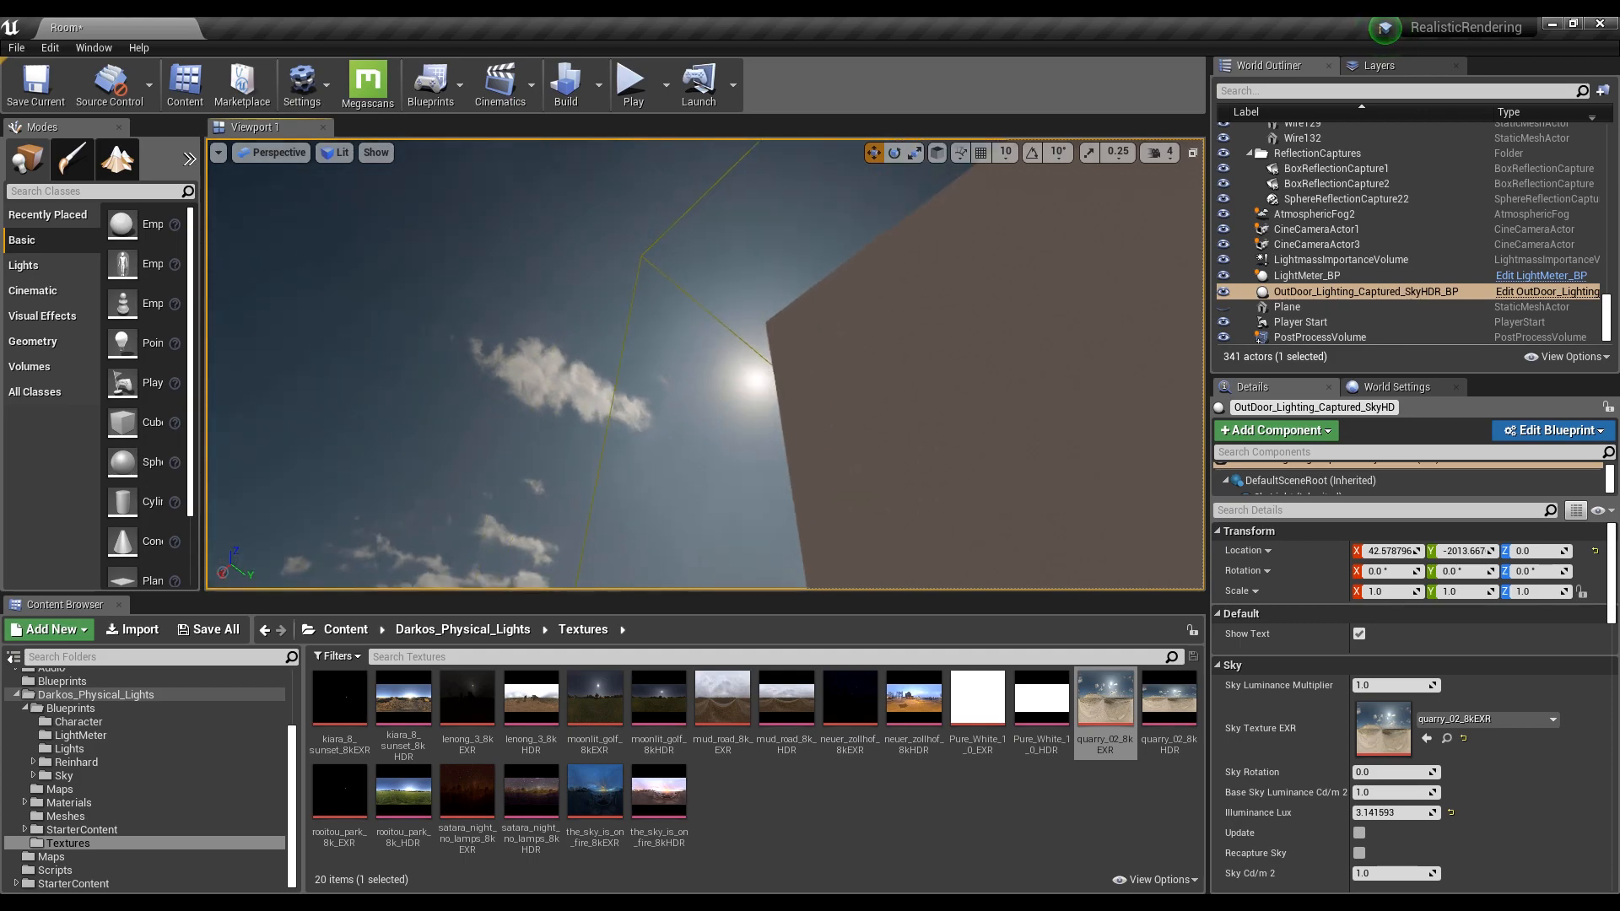
right_drag(735, 337, 886, 464)
key(w)
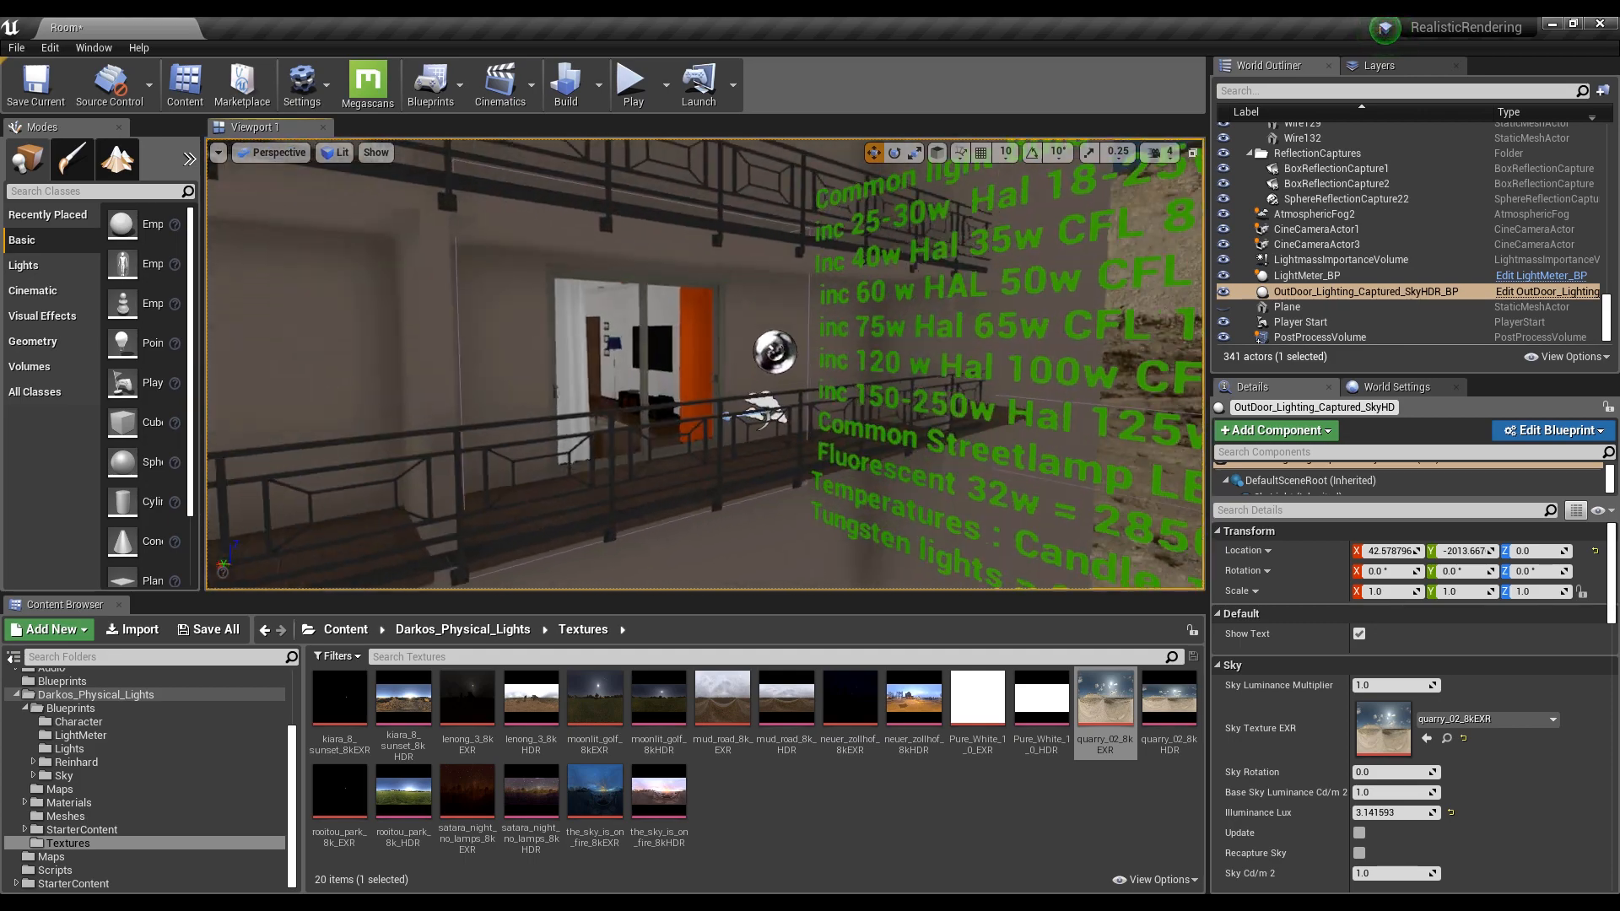
key(f)
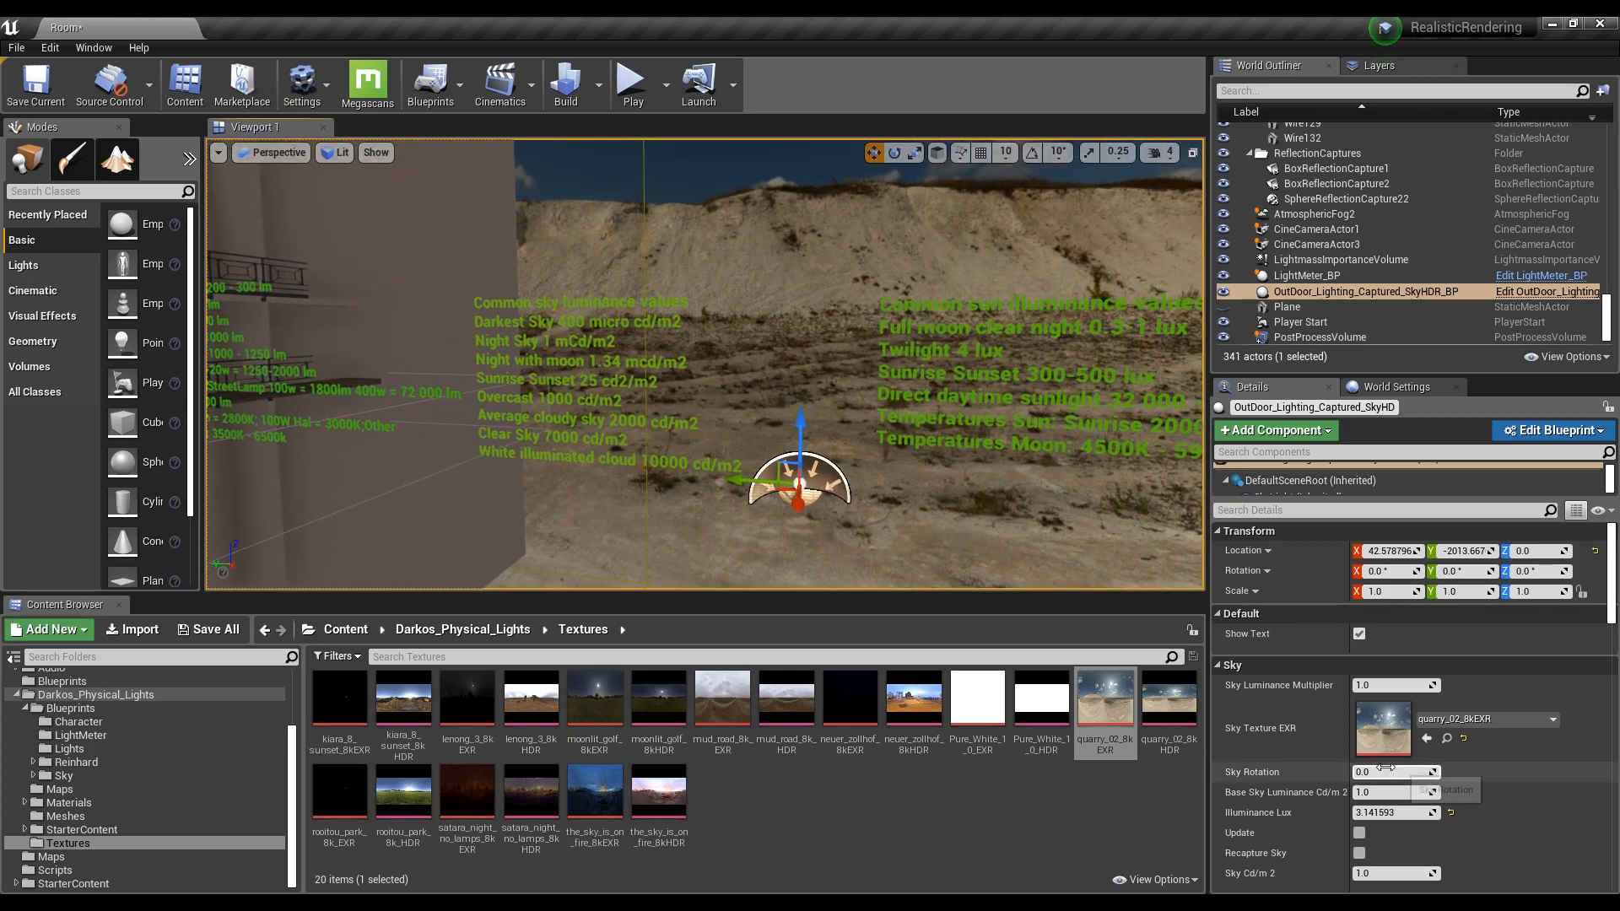
mouse_move(1386, 767)
mouse_down()
mouse_move(1401, 767)
mouse_move(1299, 767)
mouse_move(1398, 772)
mouse_up()
right_drag(760, 363, 988, 414)
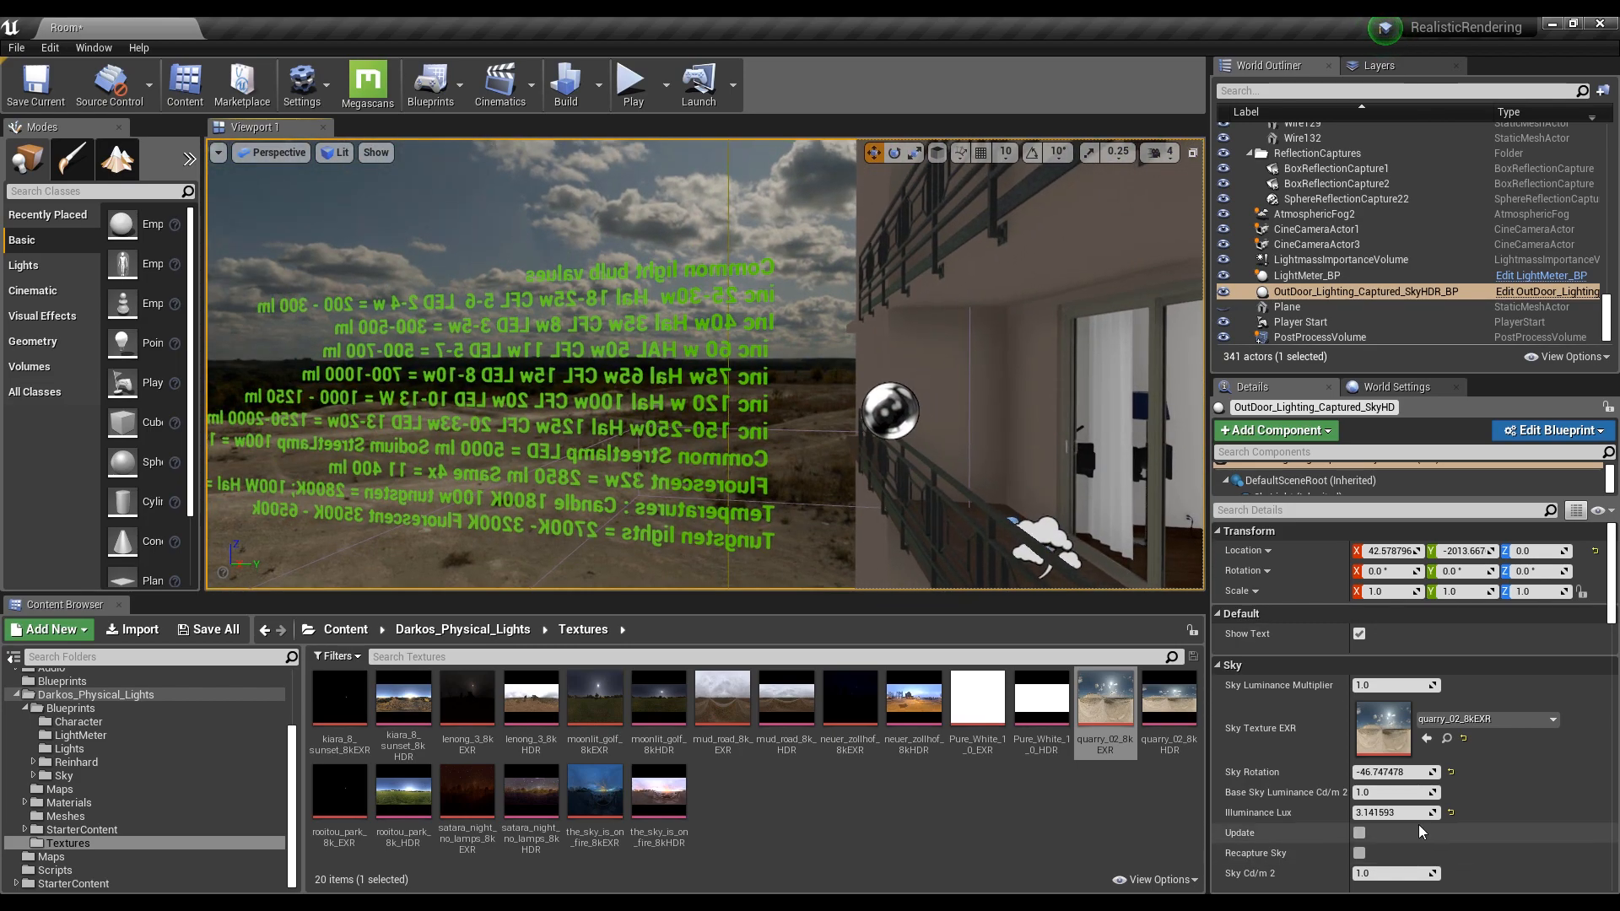
drag(1396, 772, 1335, 772)
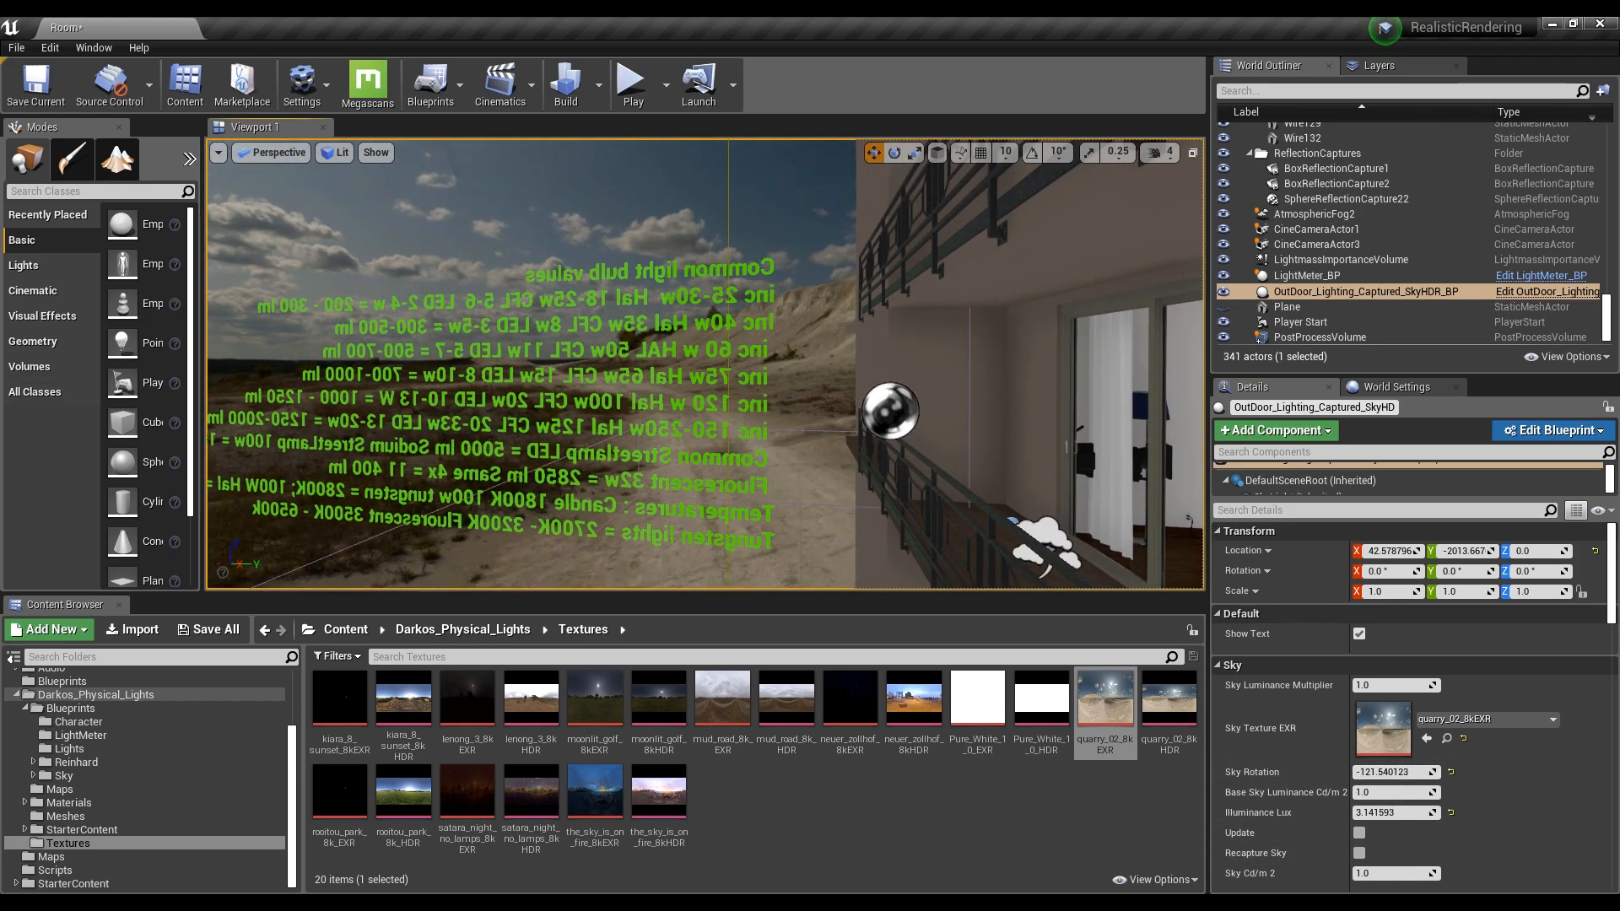
right_drag(928, 363, 945, 392)
mouse_move(755, 354)
right_down()
mouse_move(895, 359)
mouse_move(756, 355)
right_up()
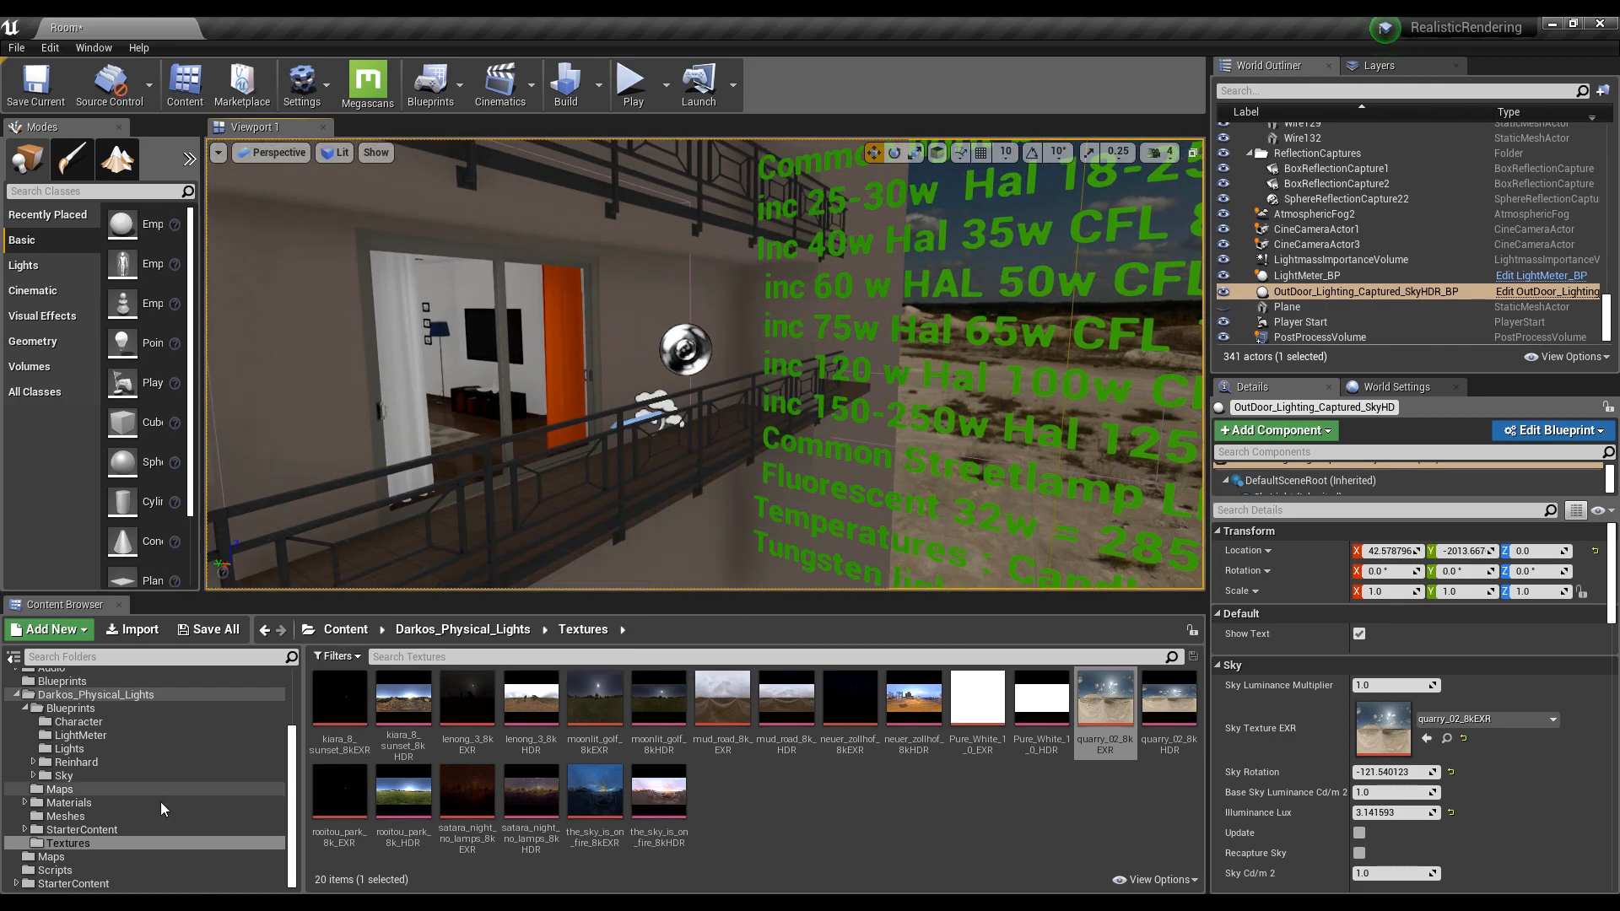
Place a LightMeter_BP from the Darkos_Physical_Lights LightMeter blueprints folder into the level by the balcony
scroll(109, 781, up, 2)
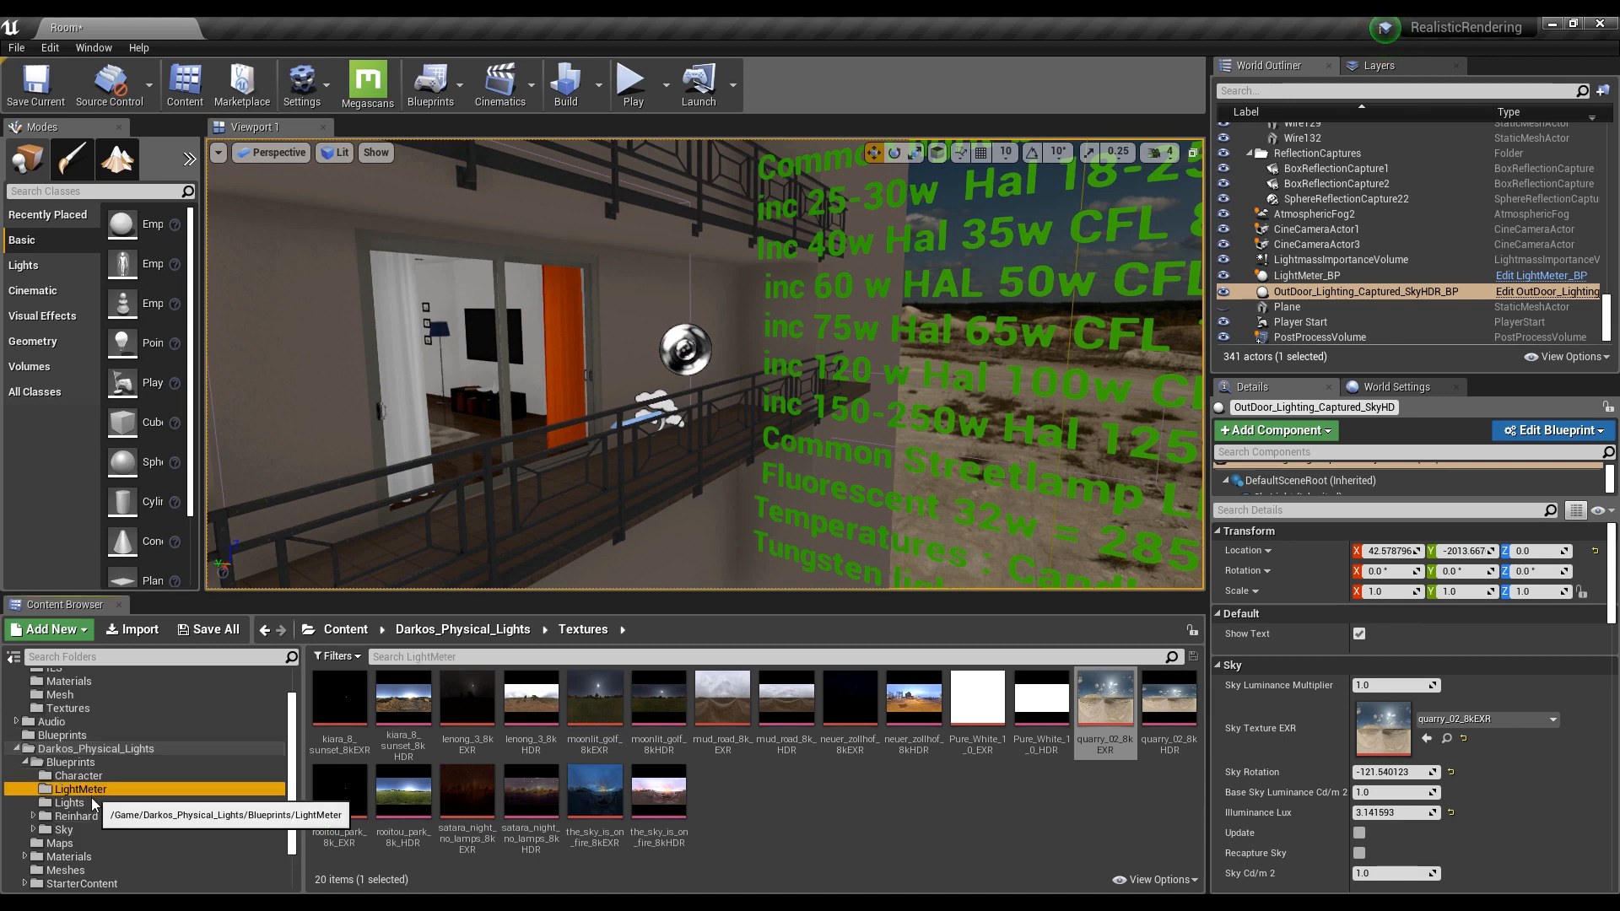
click(84, 790)
right_drag(561, 293, 620, 299)
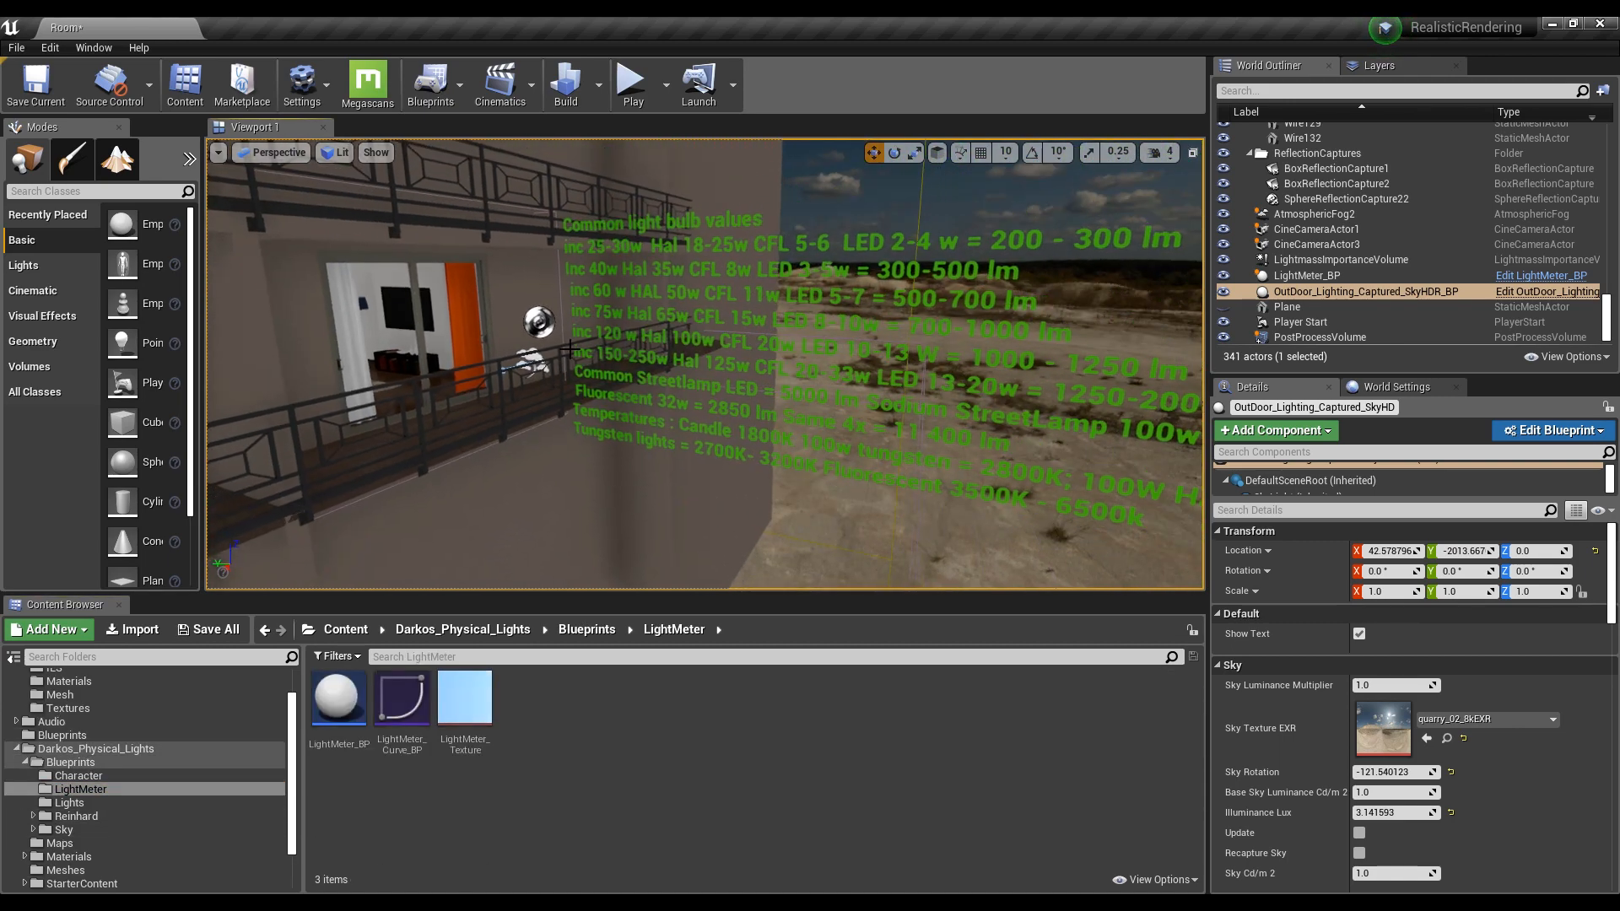
drag(333, 716, 363, 449)
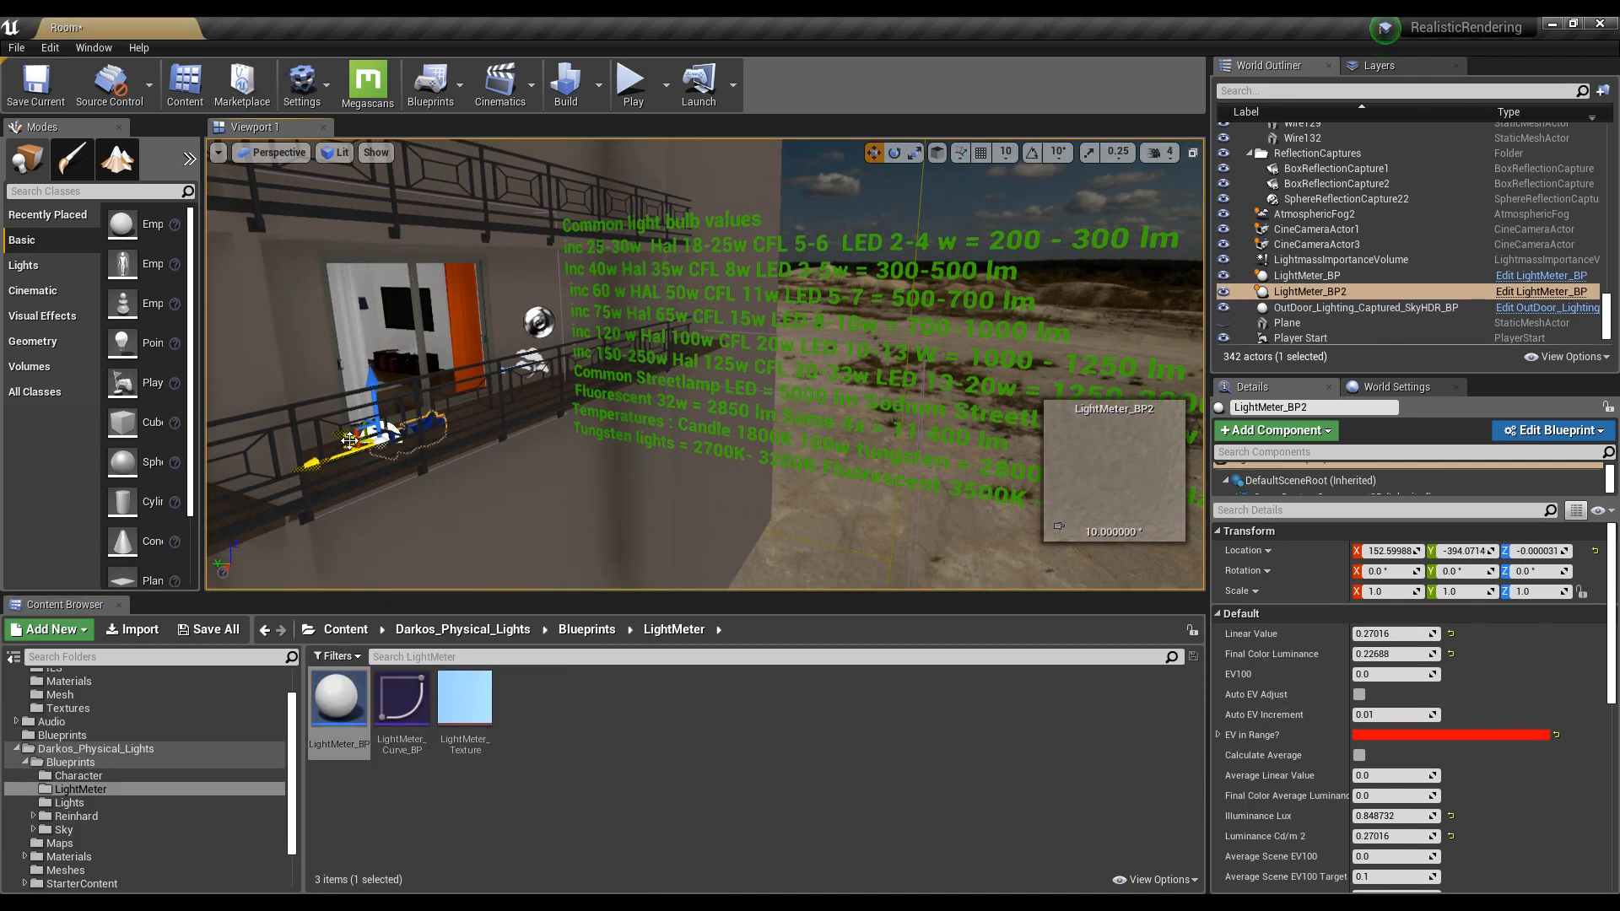
Move the new light meter away from the facade and above the roof, to about Y -980, Z 2617
right_drag(743, 503, 633, 426)
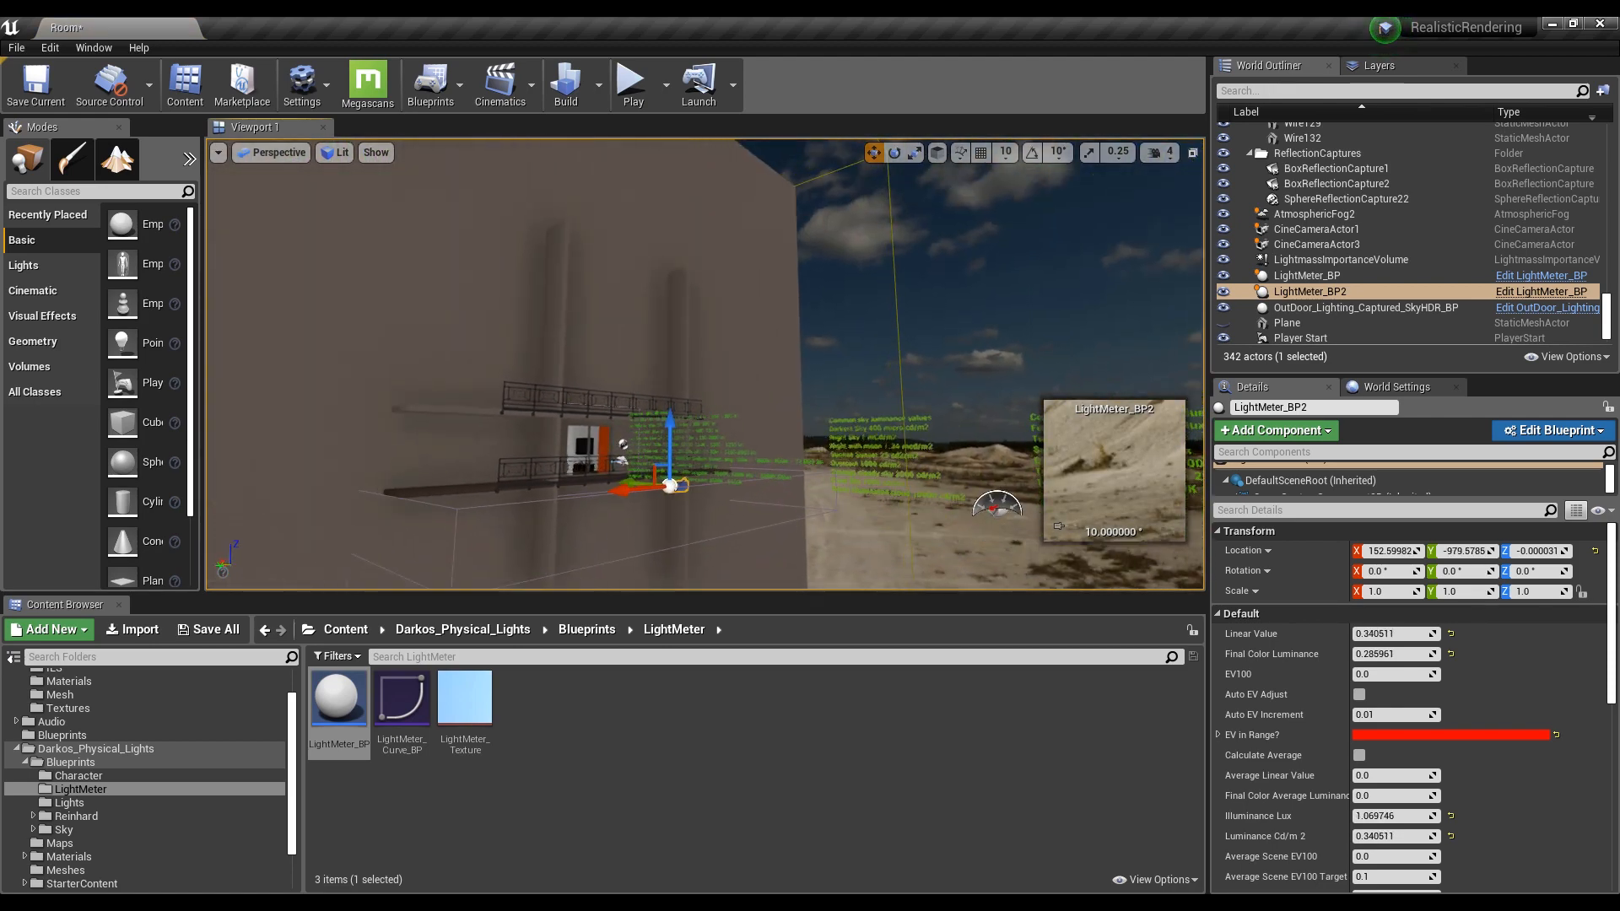
key(f)
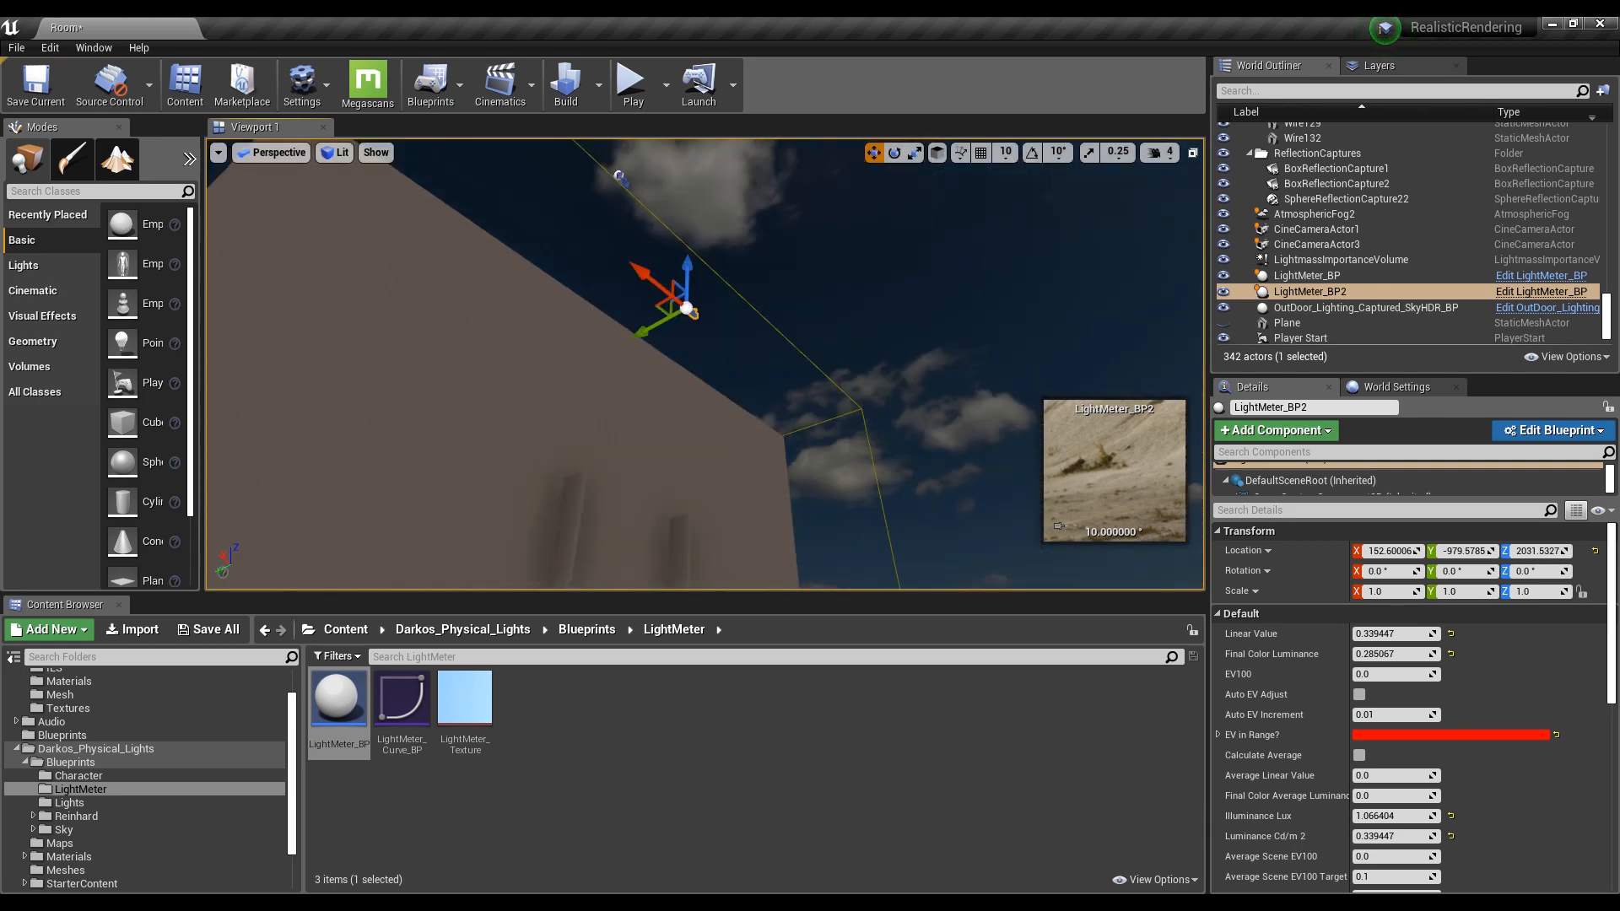
key(s)
right_drag(770, 304, 770, 380)
drag(774, 288, 768, 110)
mouse_move(687, 416)
right_down()
mouse_move(687, 329)
mouse_move(687, 439)
mouse_move(687, 416)
right_up()
key(e)
right_drag(720, 282, 720, 268)
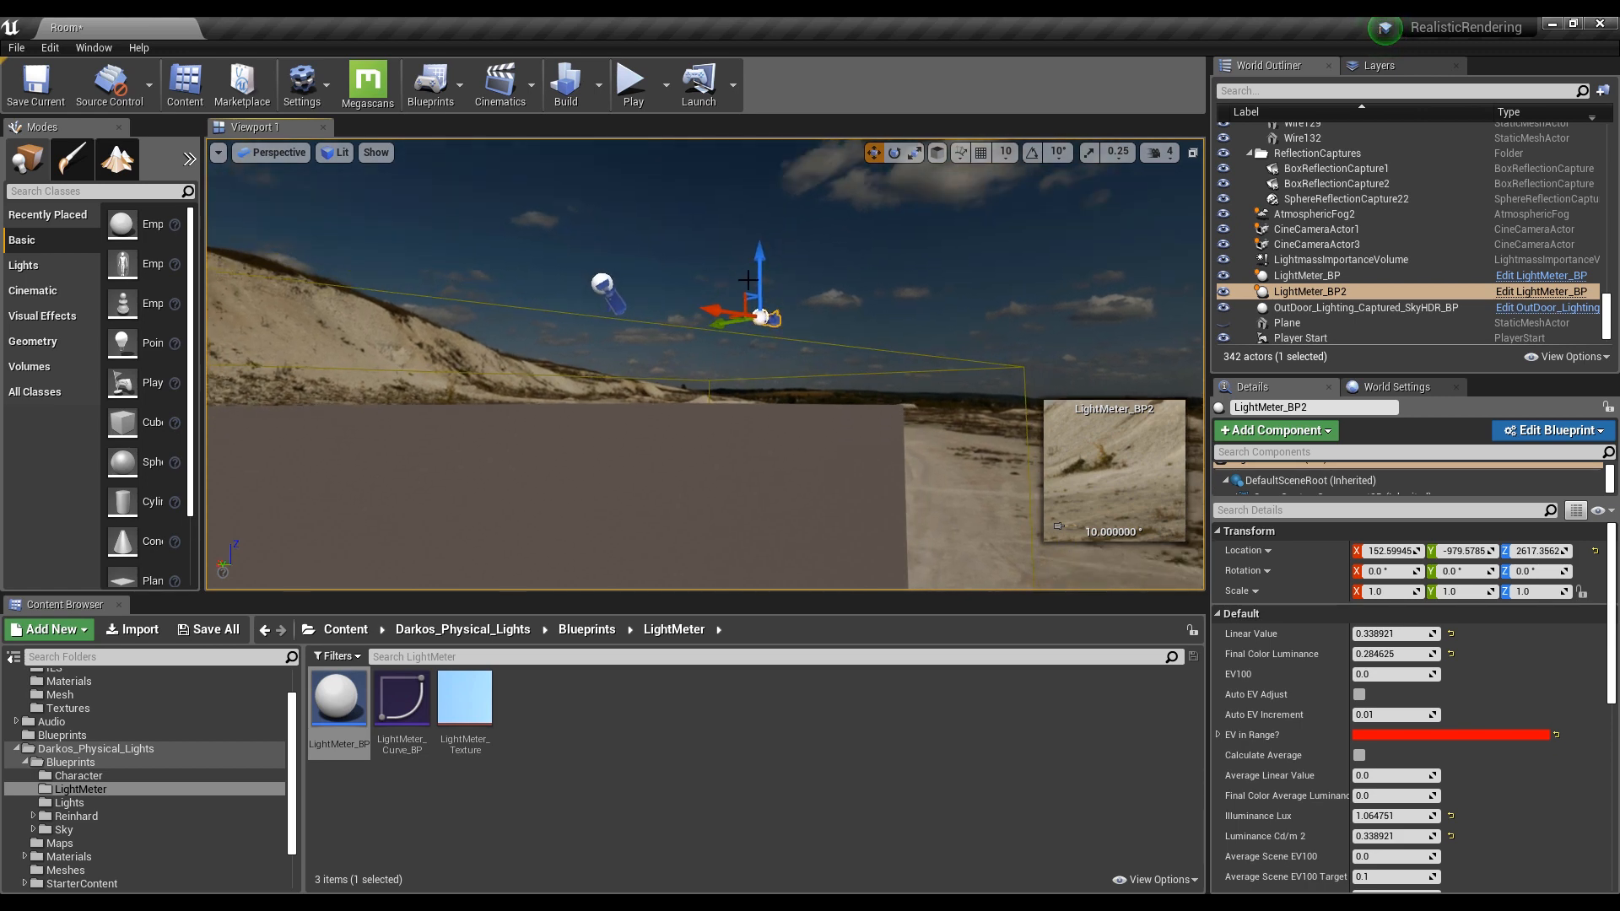
Delete the older LightMeter_BP and select the newly placed LightMeter_BP2 above the building
key(Delete)
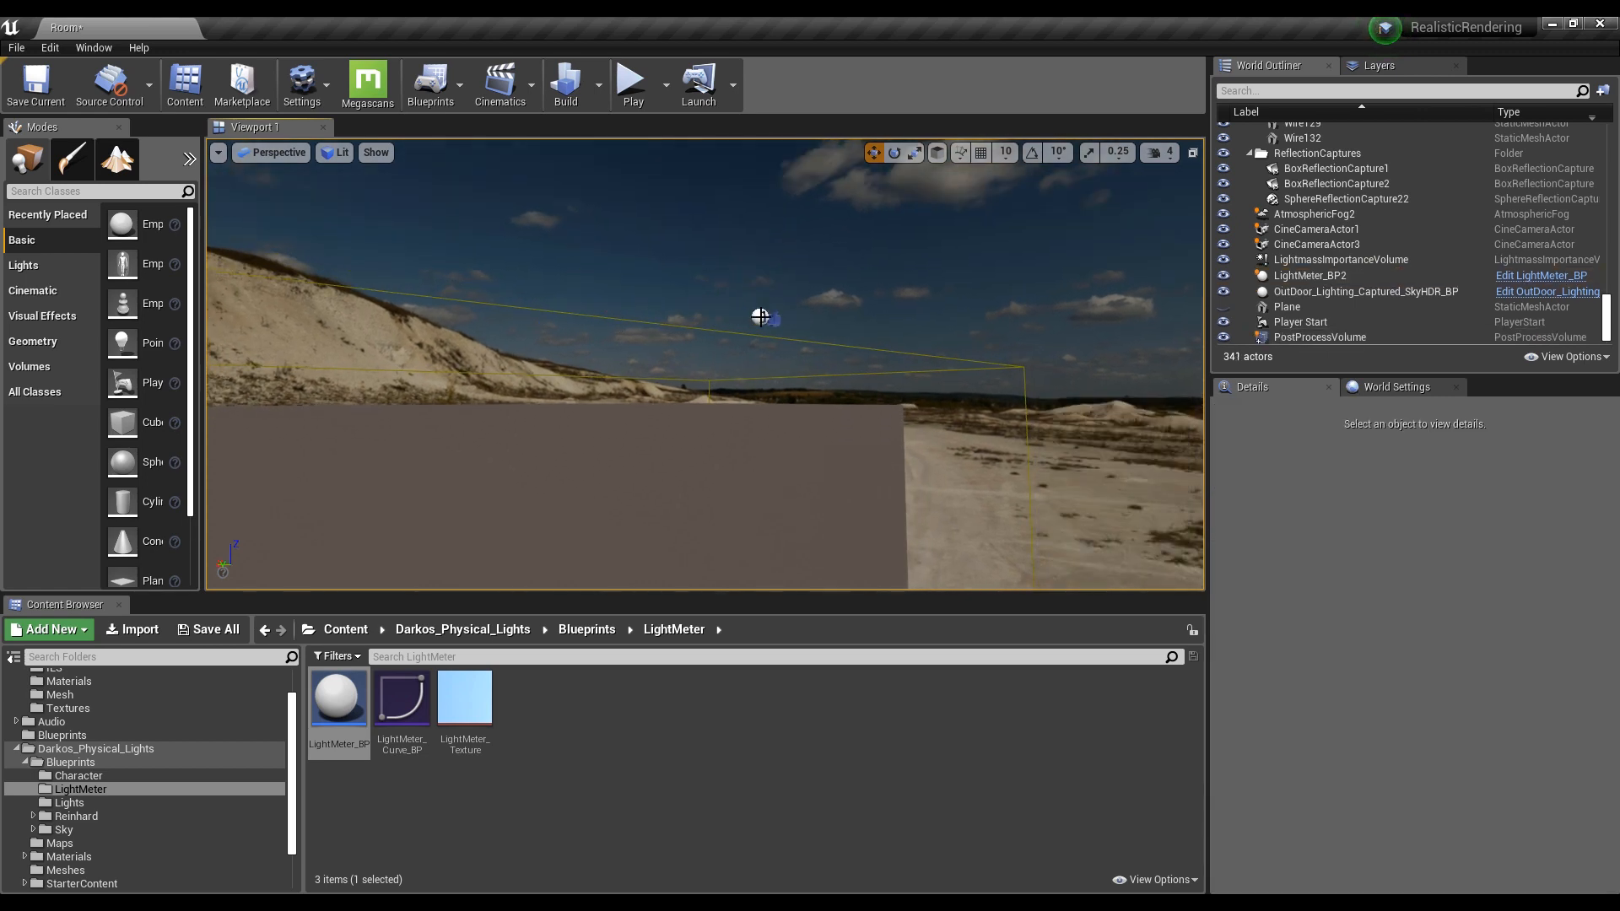
click(759, 317)
right_drag(784, 396, 679, 333)
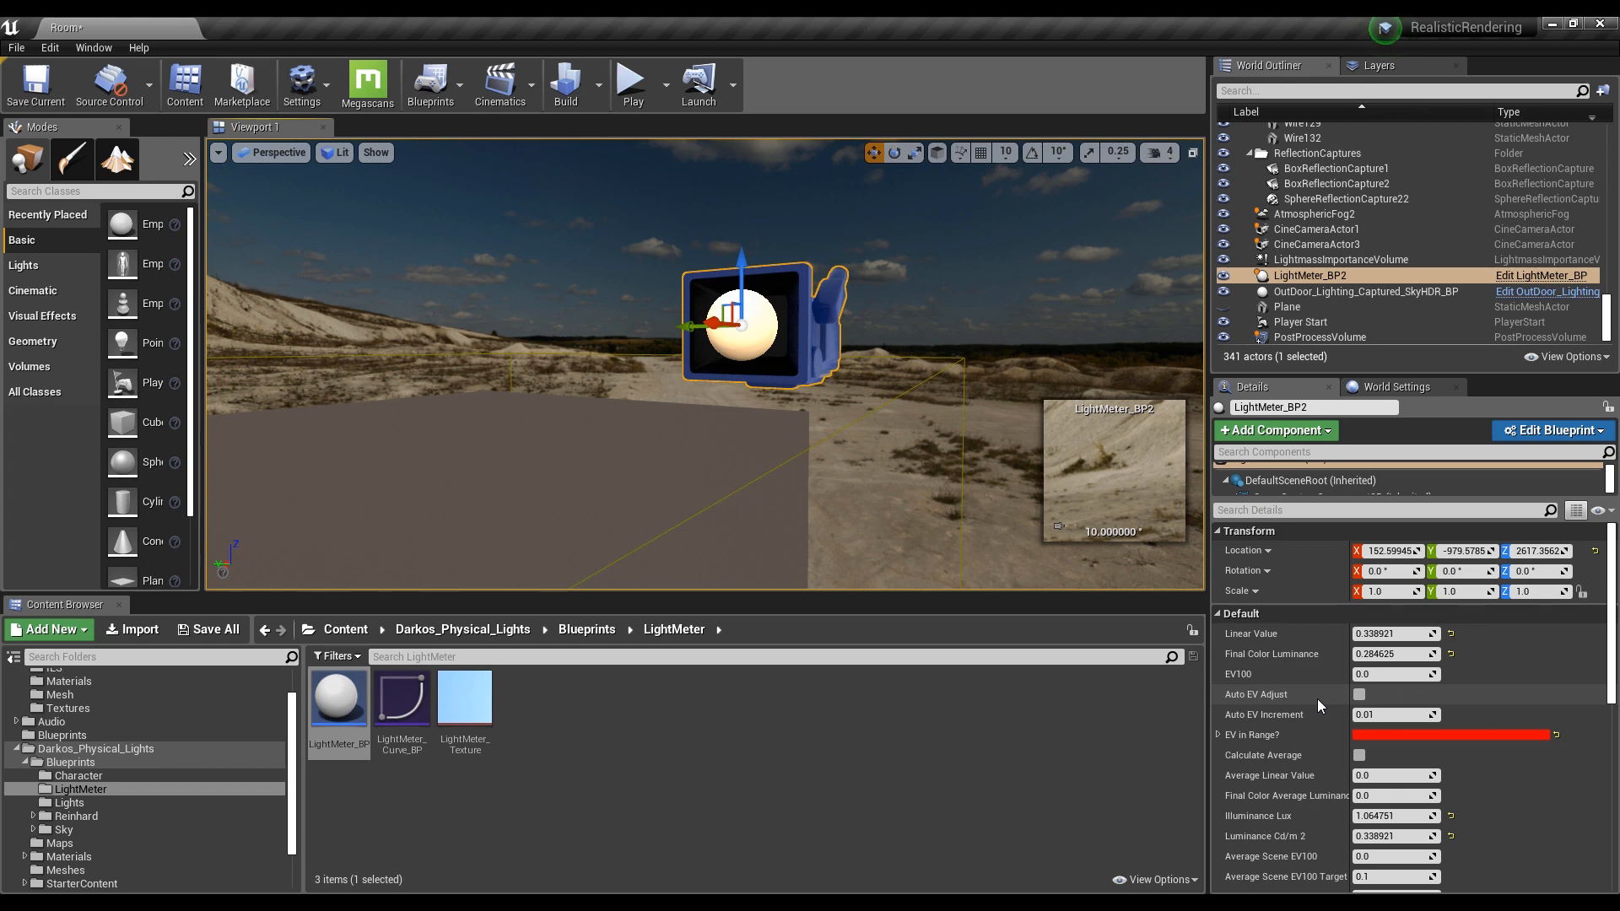
Pilot LightMeter_BP2 and aim it at a clear blue patch of the sky
right_click(756, 326)
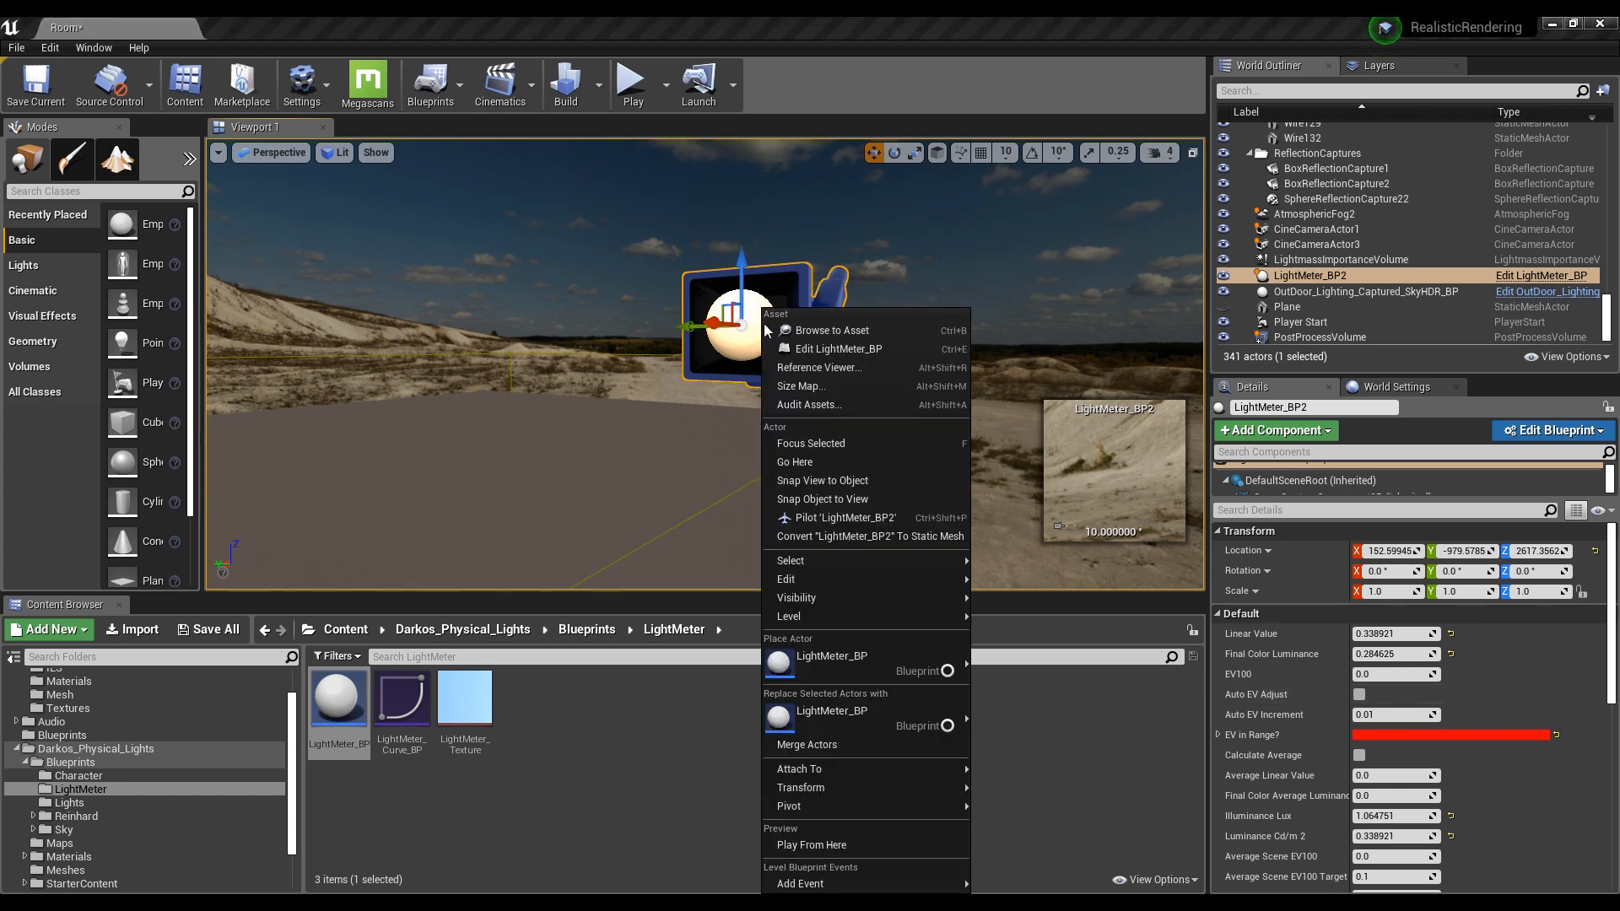
click(813, 528)
right_drag(741, 432, 781, 291)
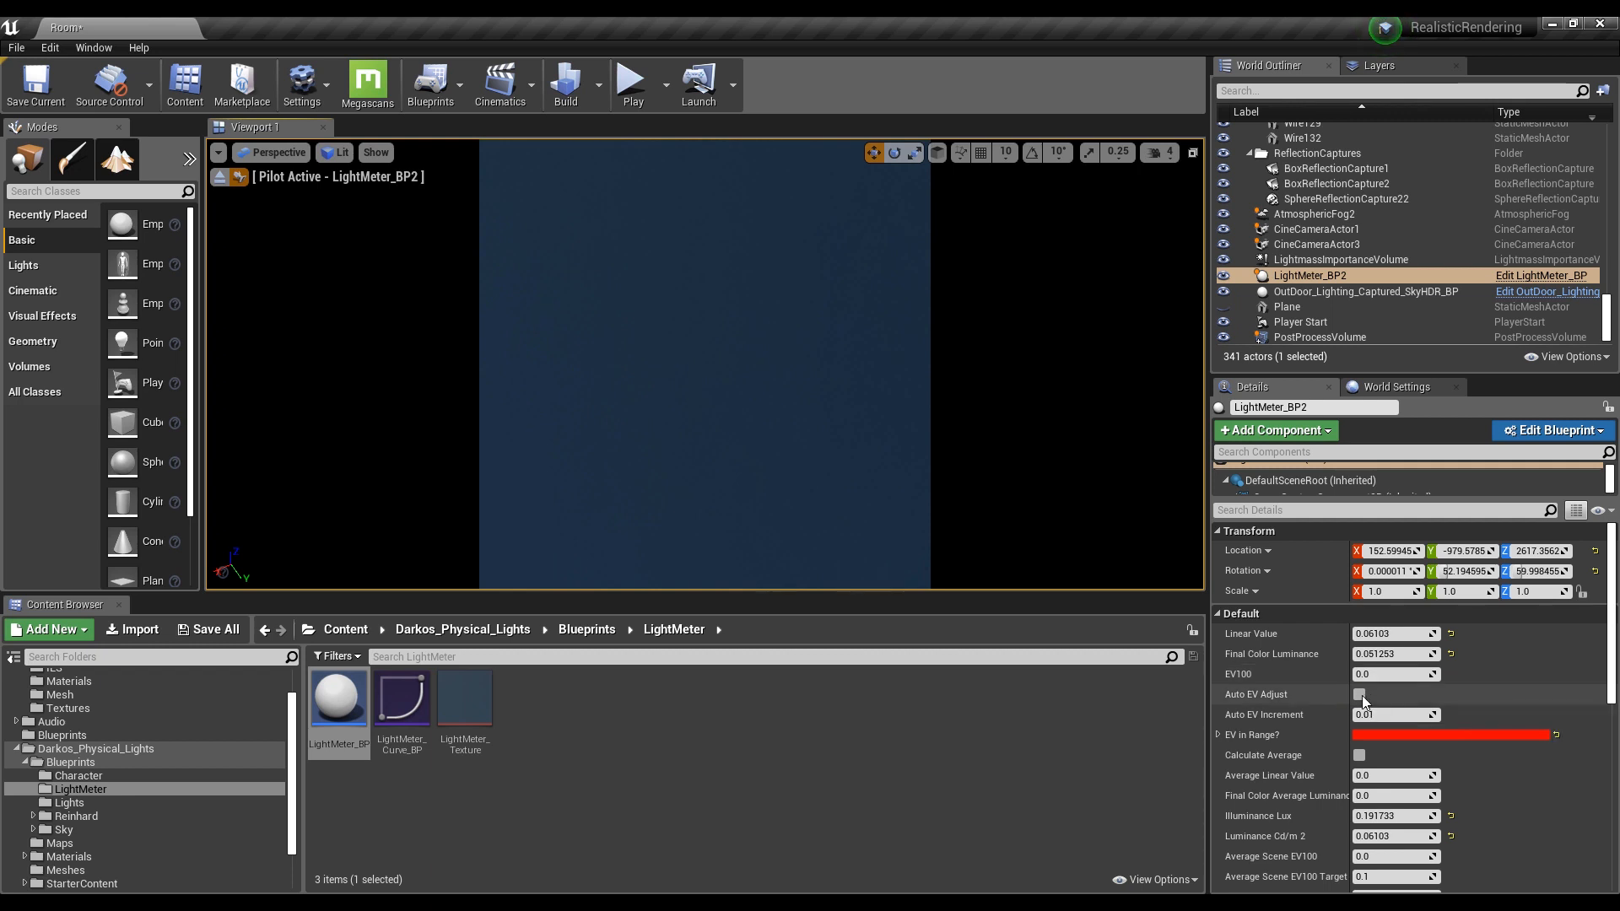
Adjust the light meter's Auto EV Increment and use Auto EV Adjust to bring its EV100 into range
click(1379, 716)
text(1)
key(Return)
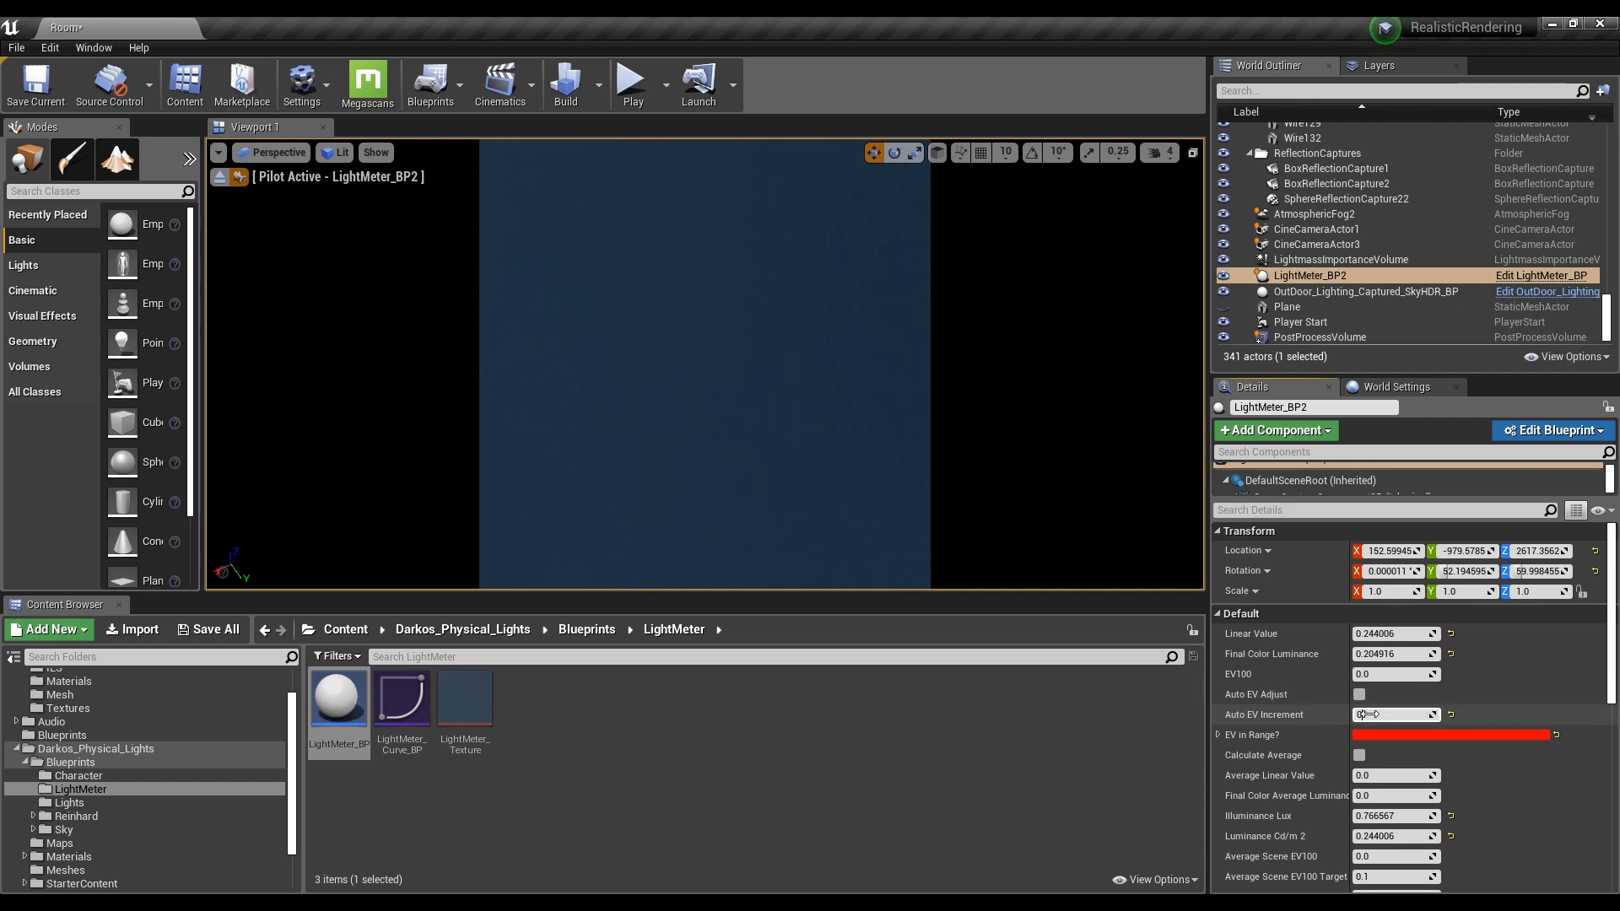
click(1359, 695)
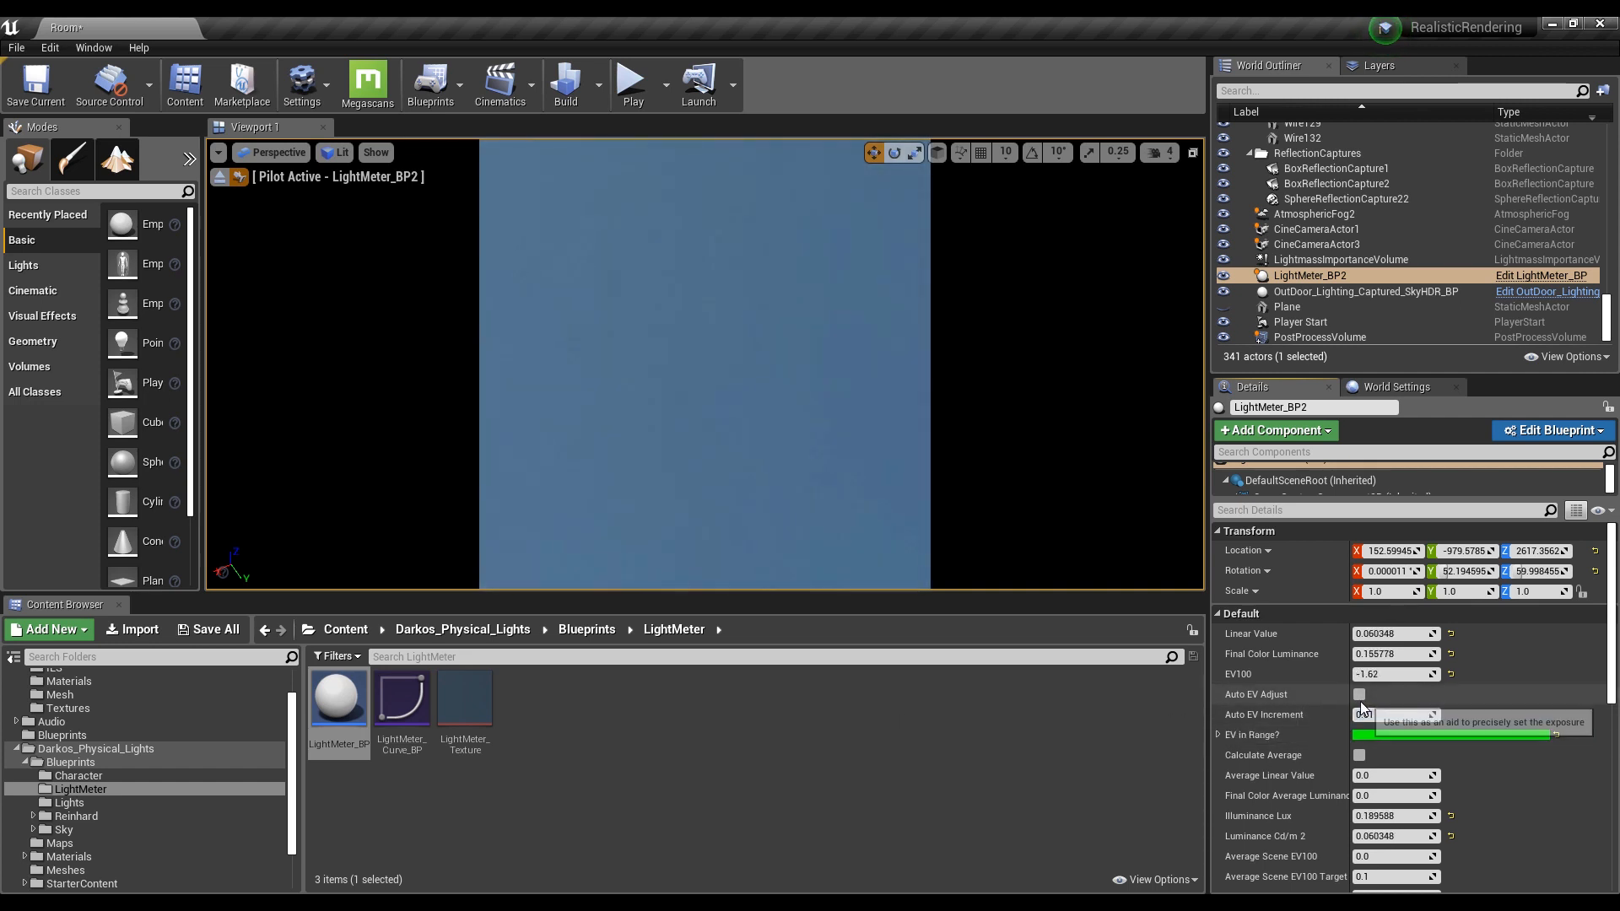
Calculate the light meter's average reading and copy its Average Linear Value
click(1360, 755)
scroll(1463, 766, down, 2)
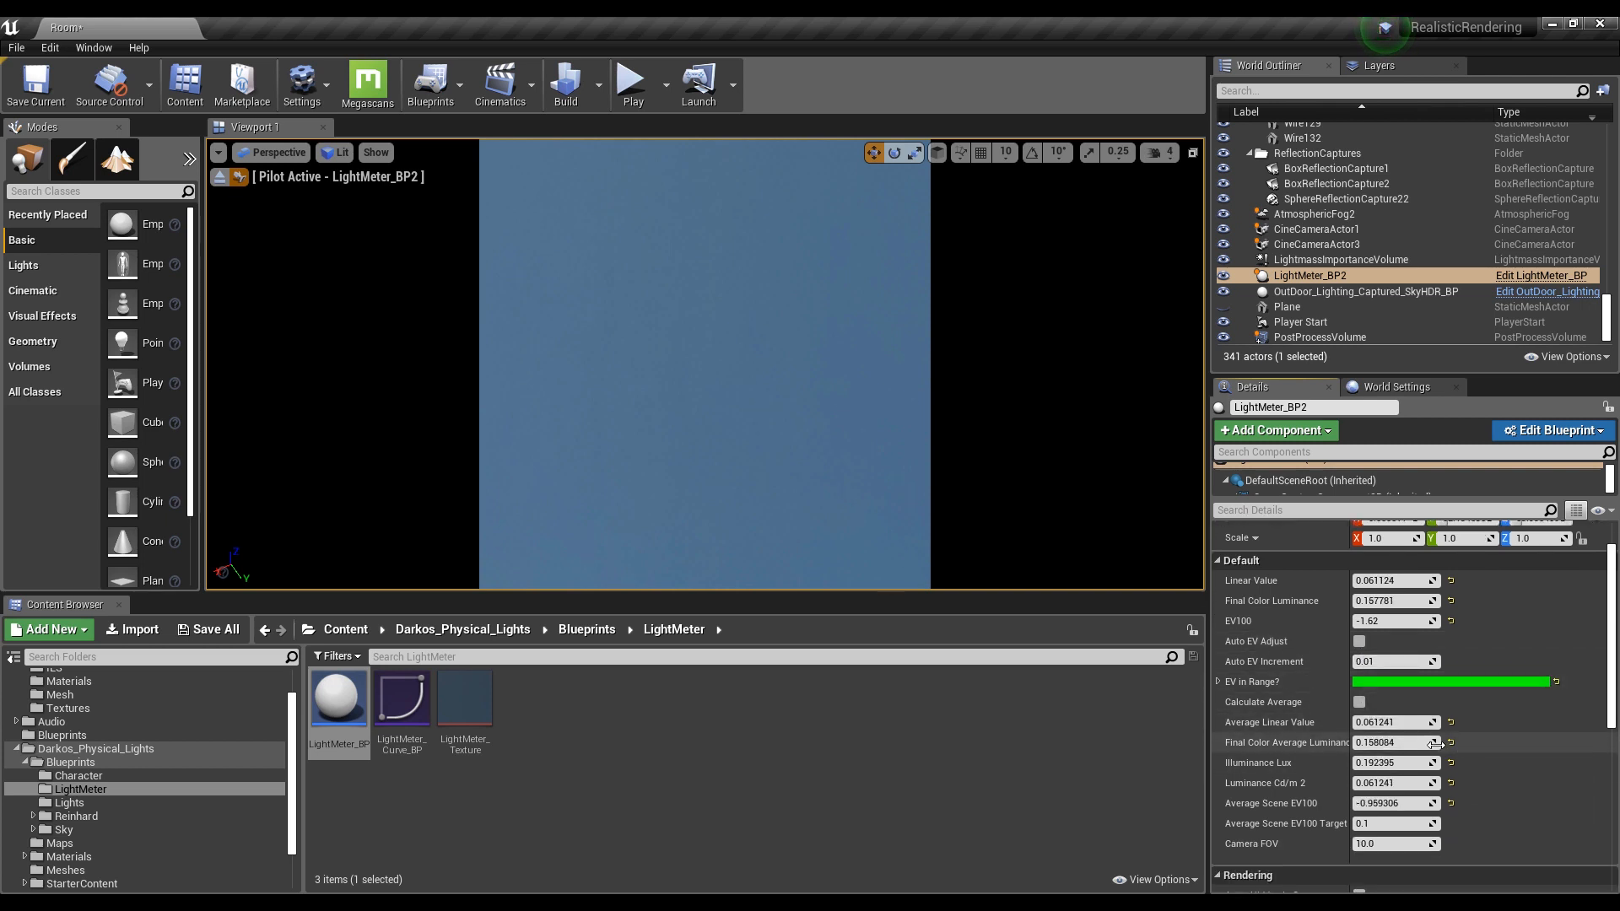
click(1388, 727)
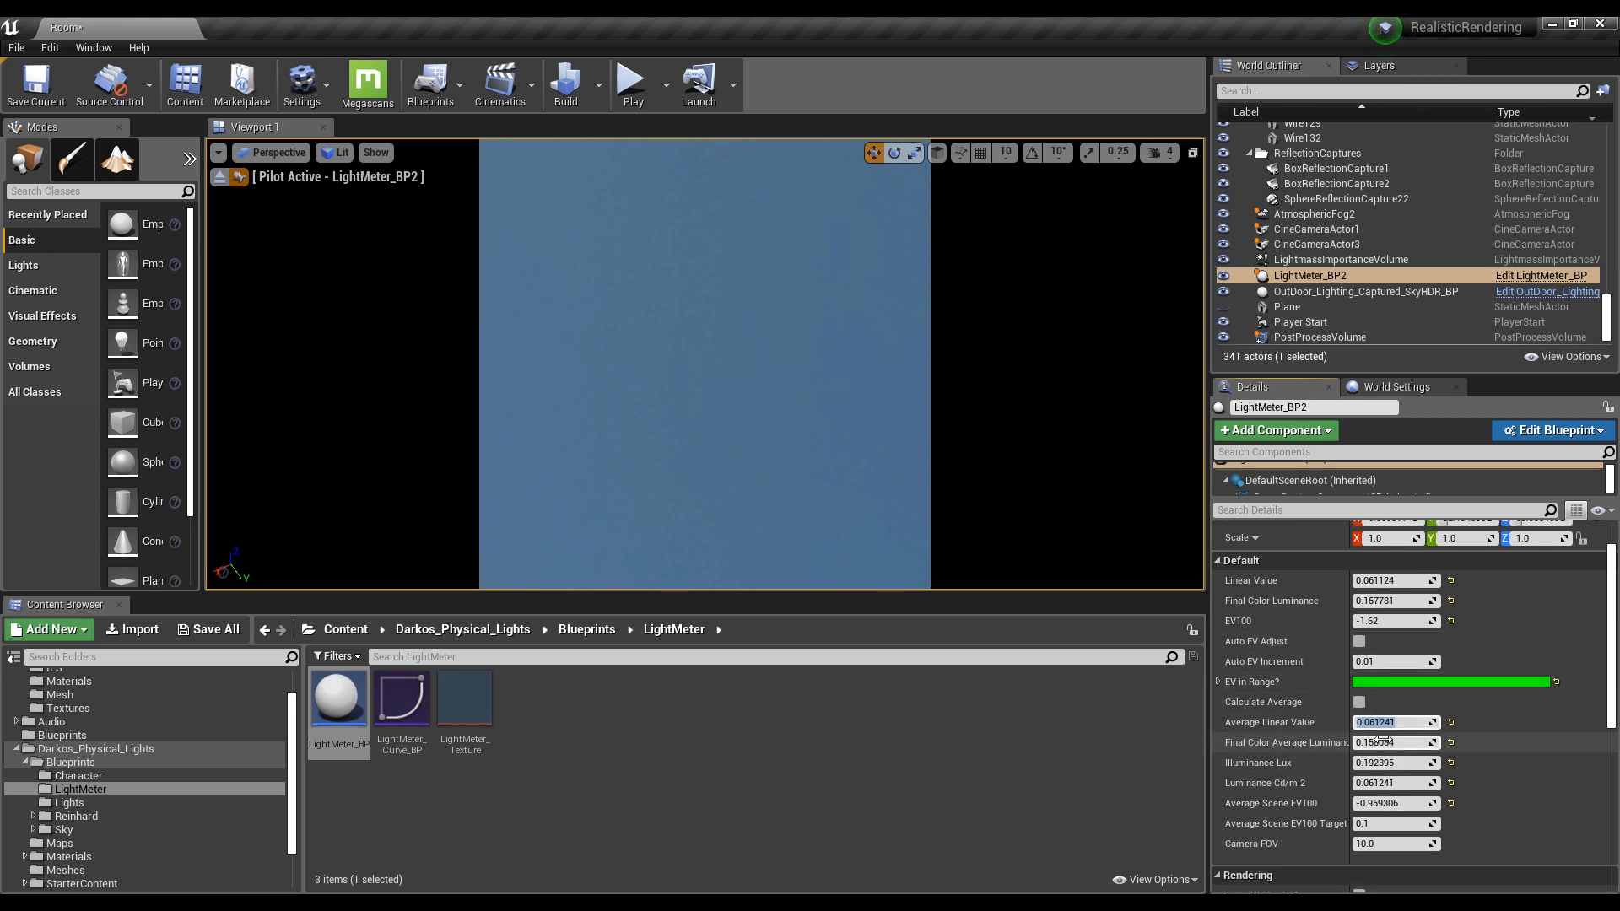
Set the sky blueprint's Base Sky Luminance to the copied 0.061241, update the sky and recapture it
click(1360, 292)
scroll(1318, 677, down, 2)
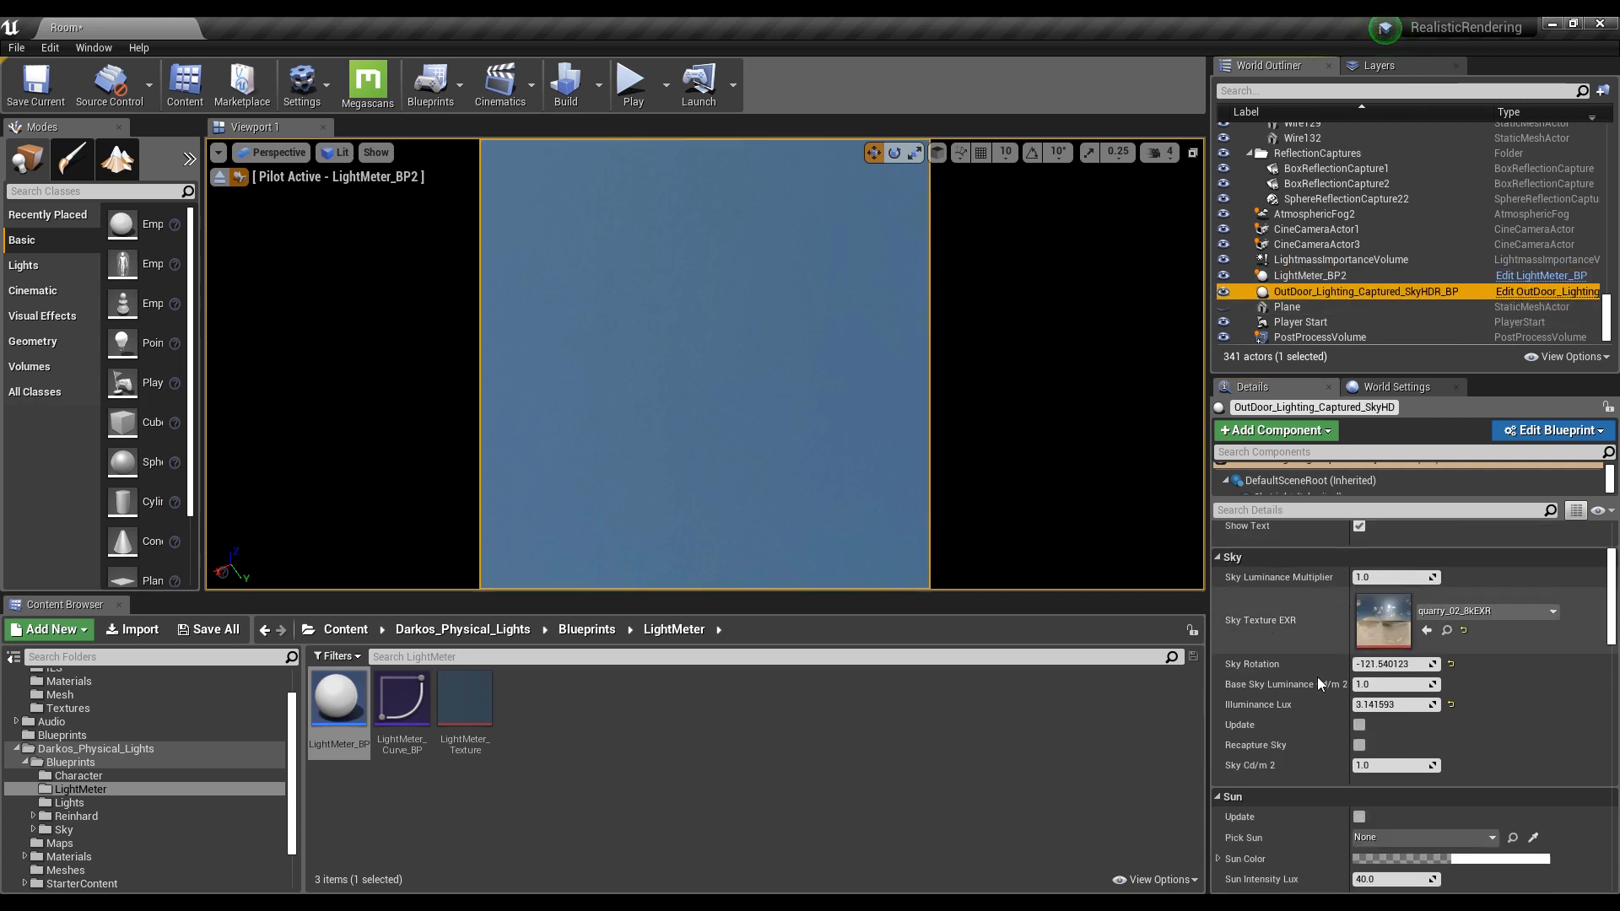
click(1388, 684)
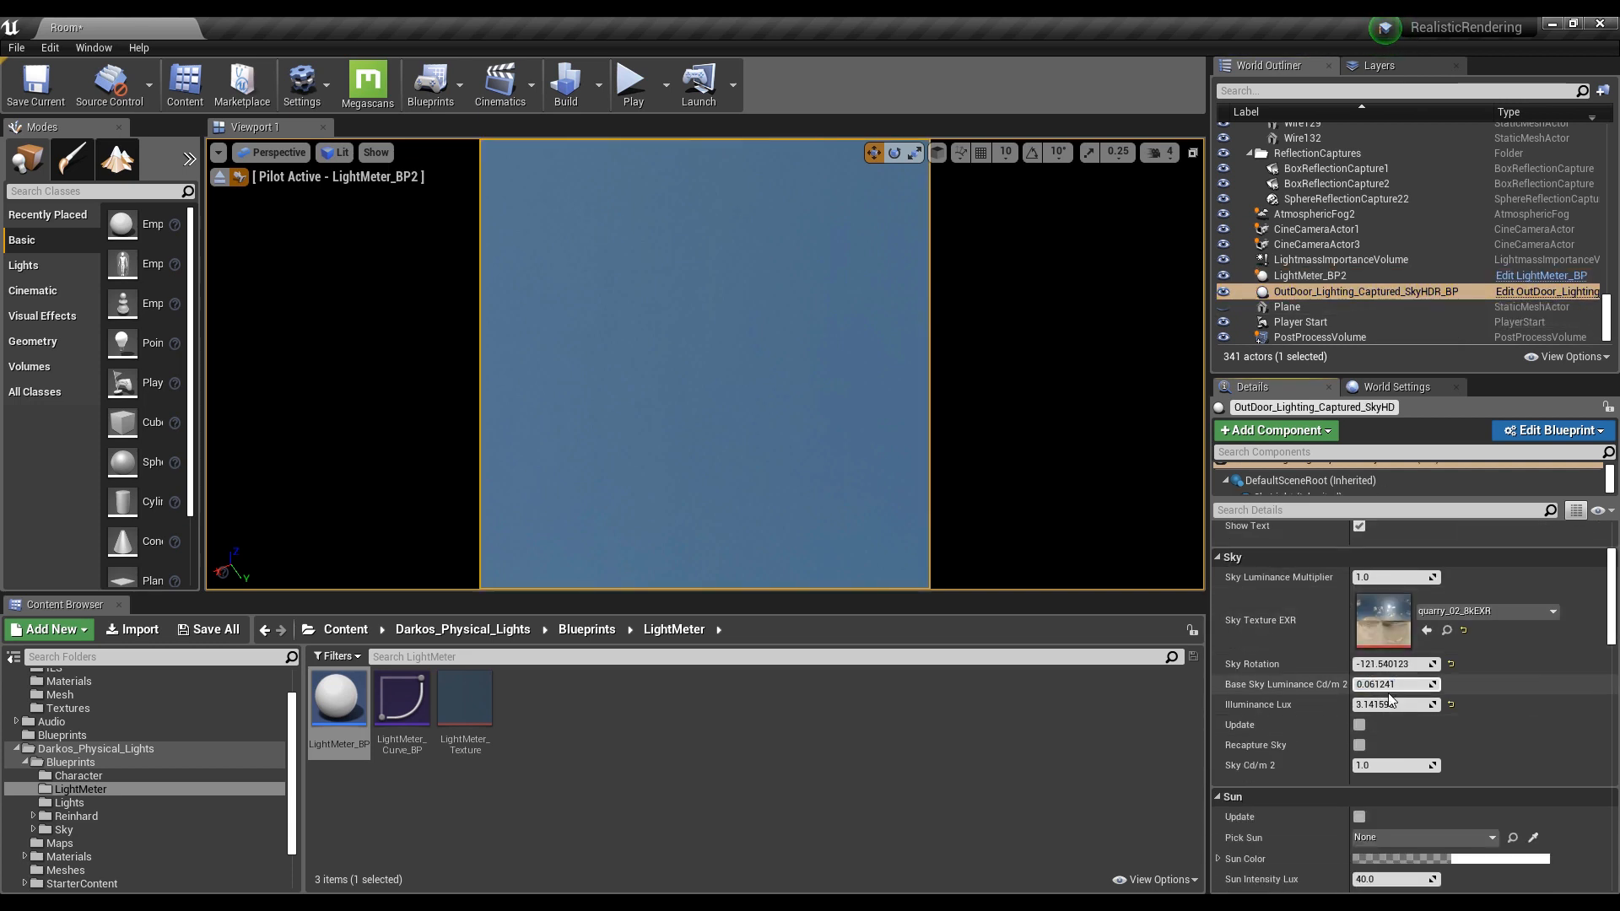
key(Return)
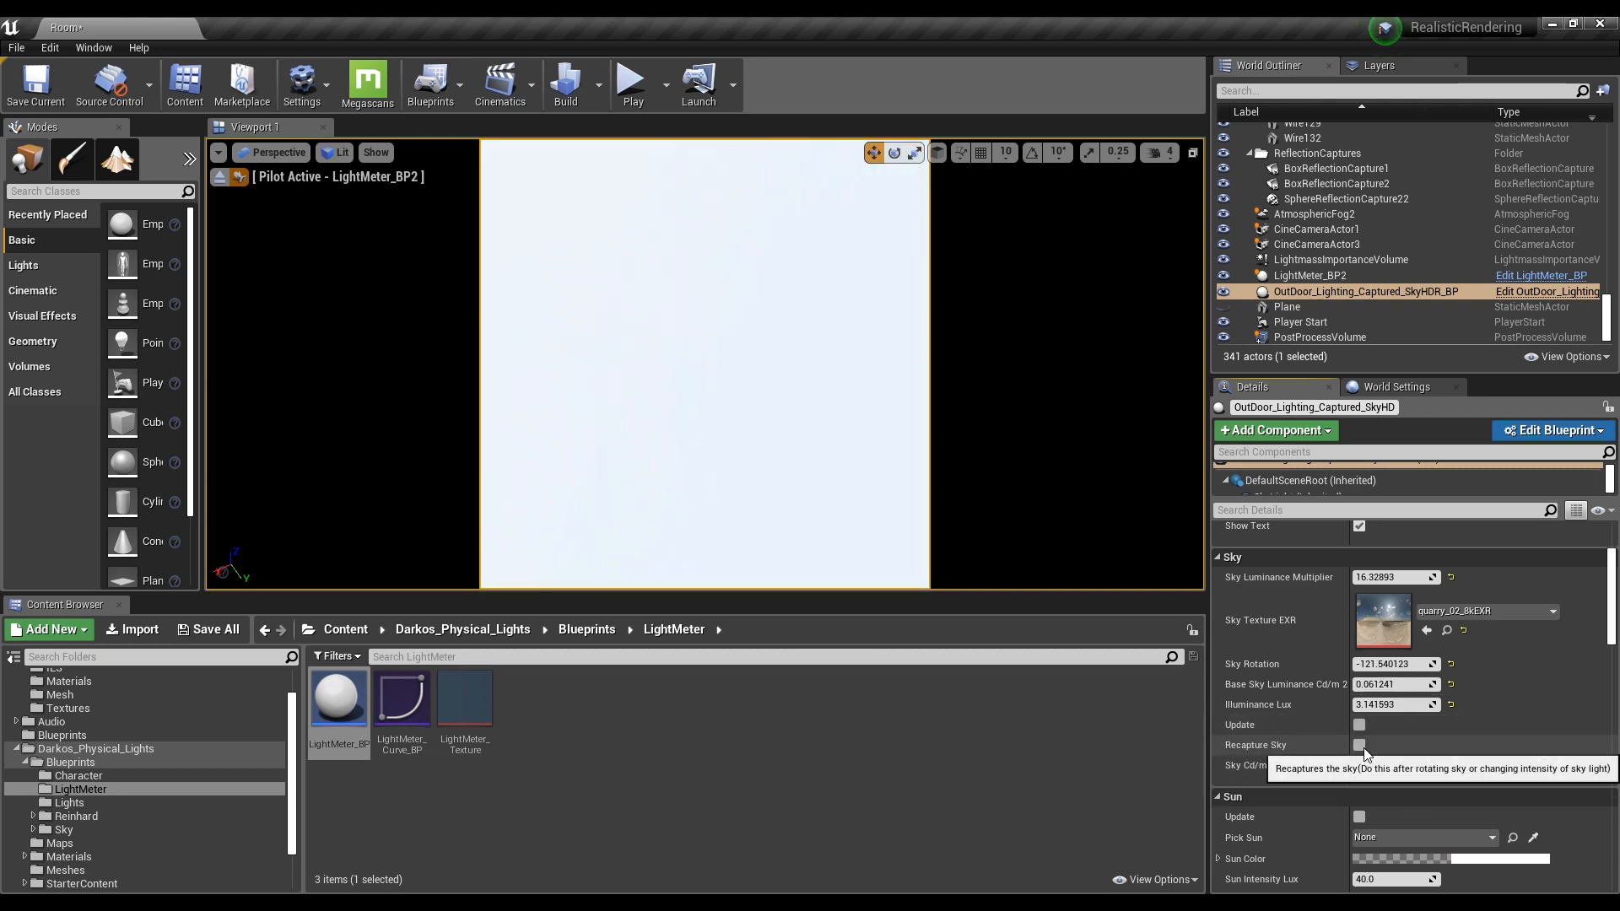
click(1360, 746)
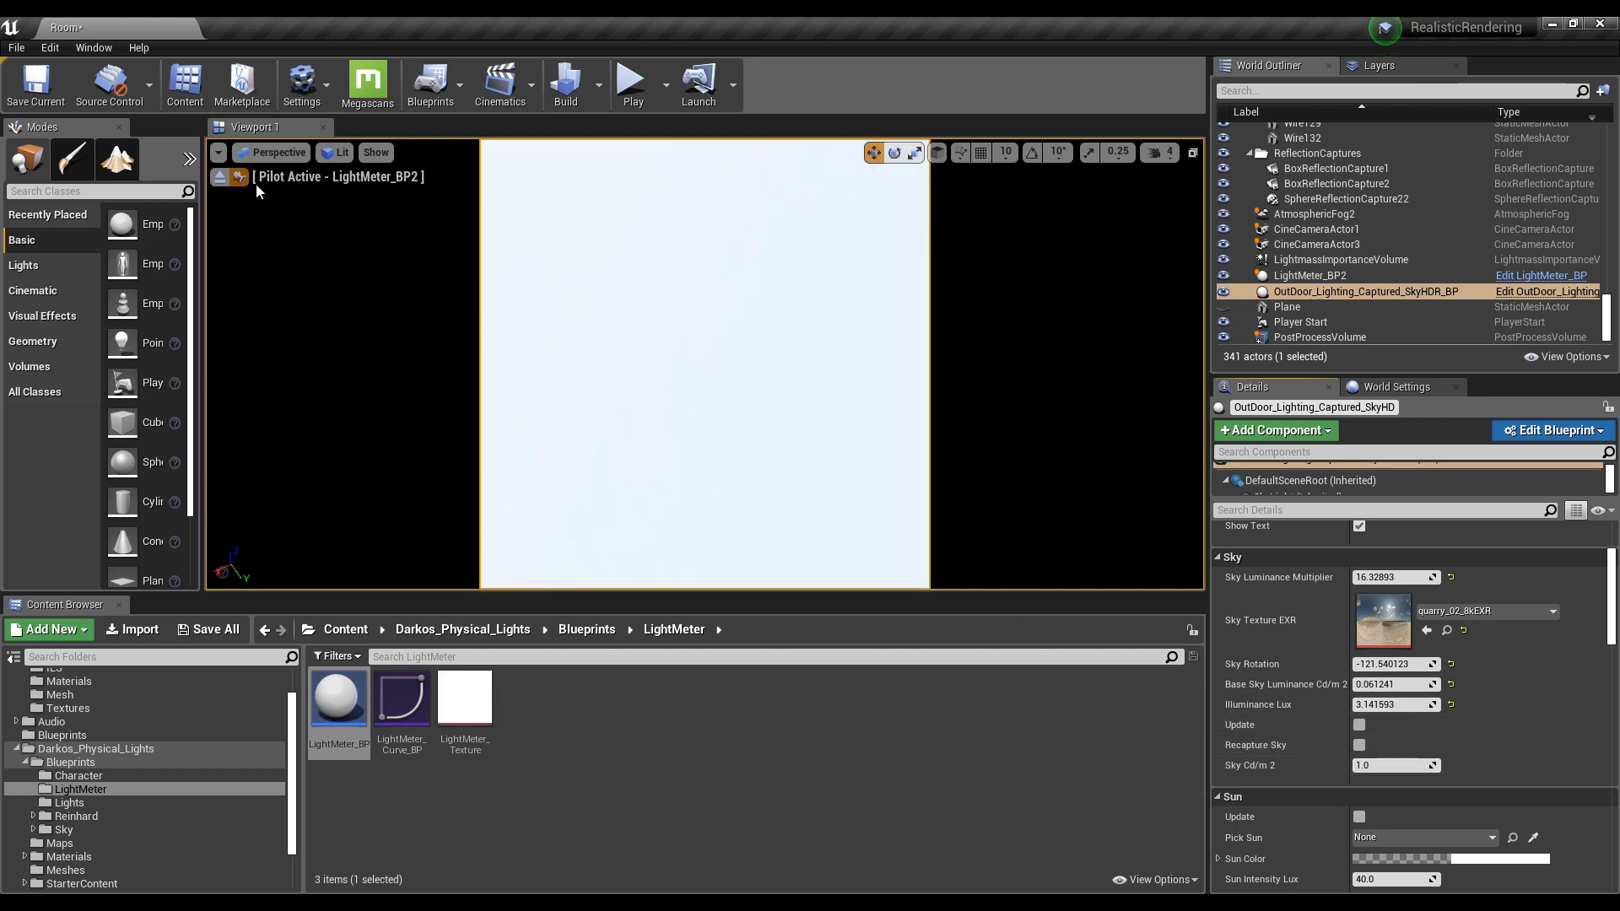
Stop piloting the light meter and bring the common sky luminance reference text into view
click(220, 176)
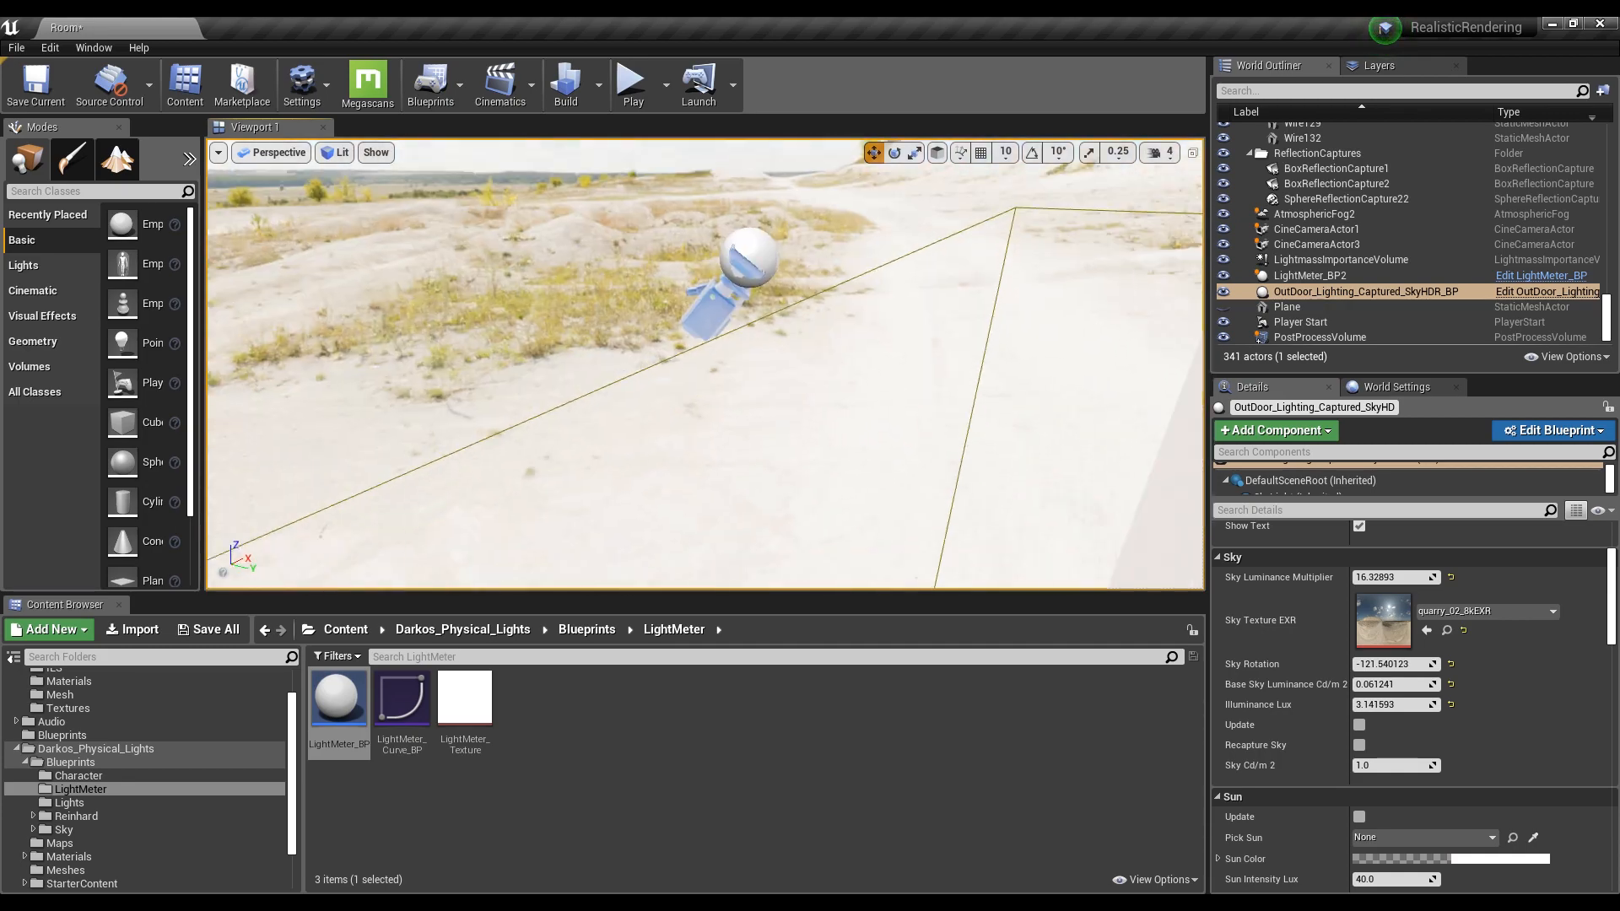
right_drag(705, 363, 834, 395)
key(d)
middle_drag(713, 383, 704, 443)
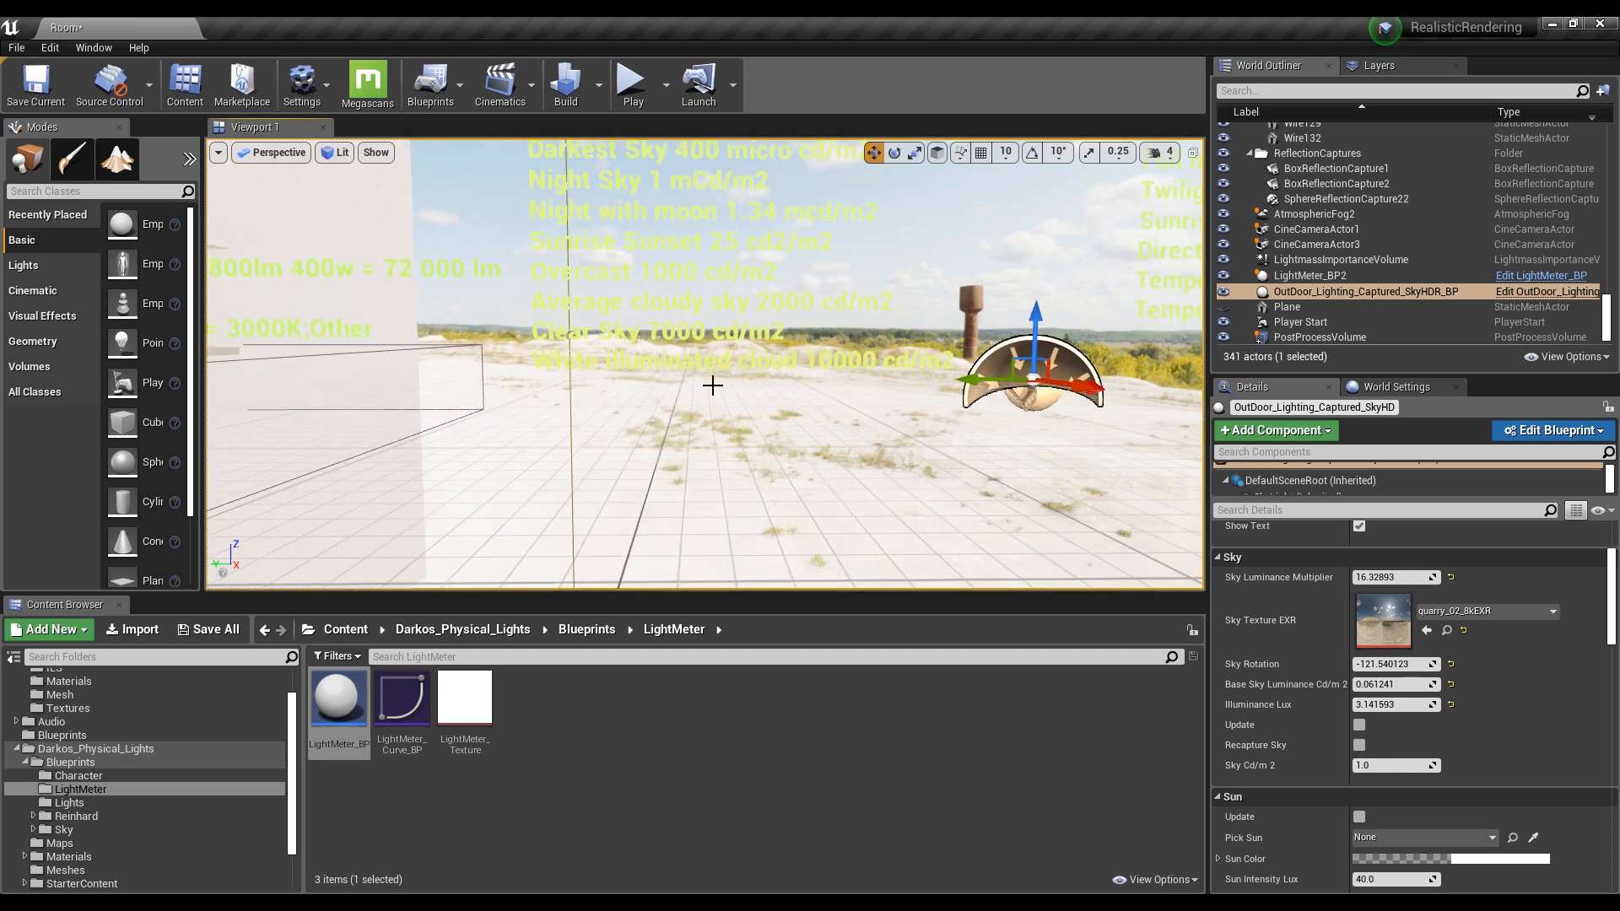
middle_drag(678, 334, 678, 358)
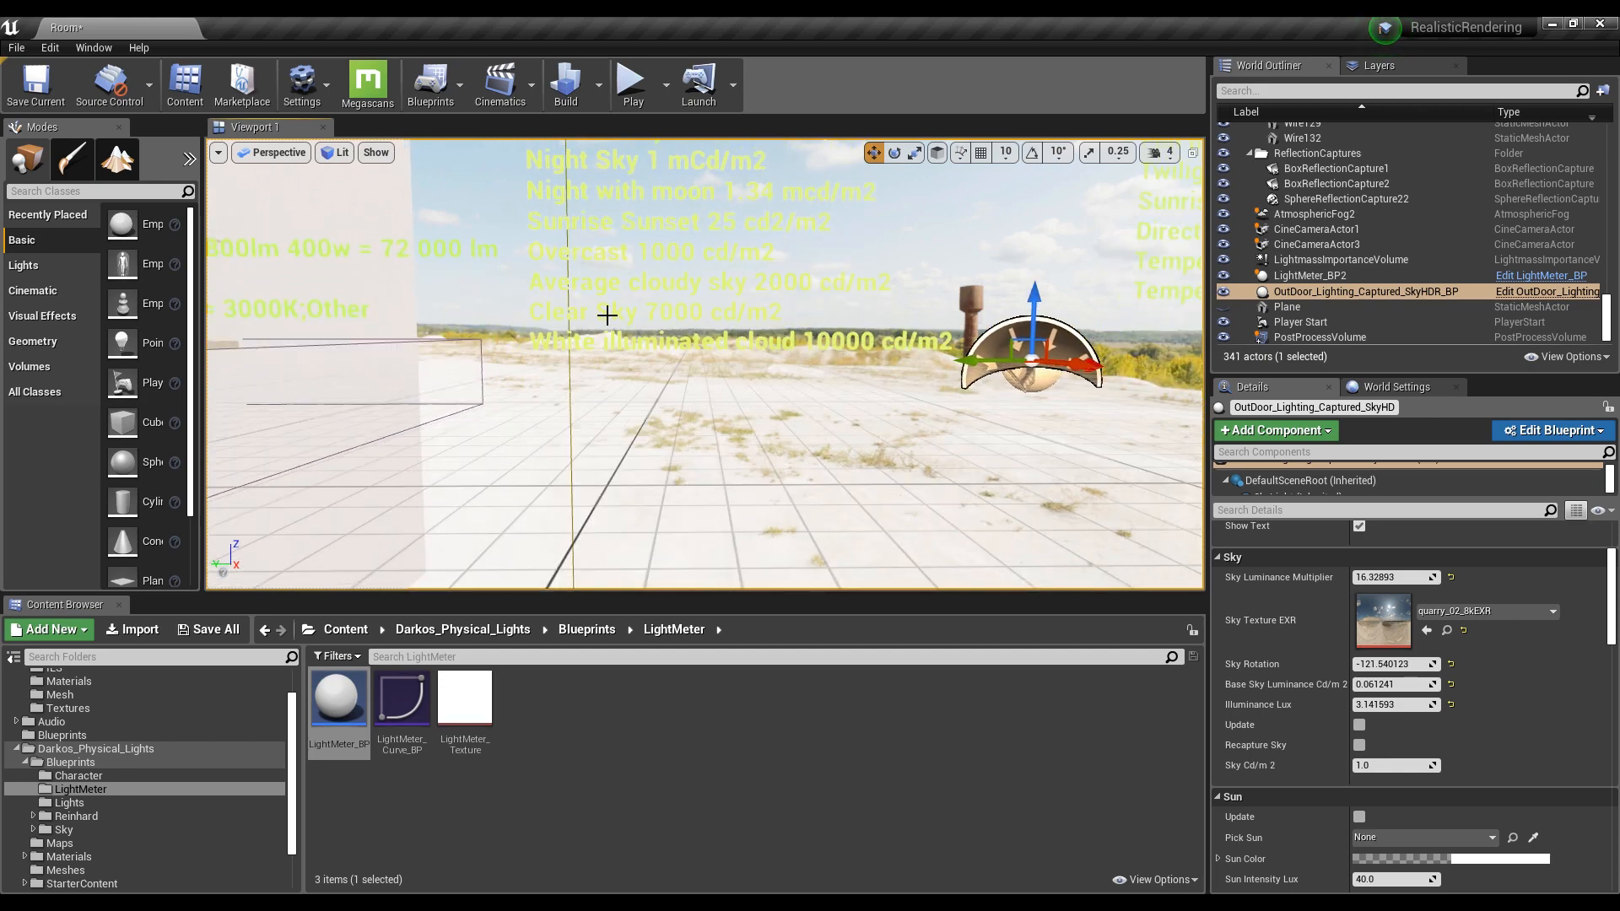
right_drag(643, 309, 371, 244)
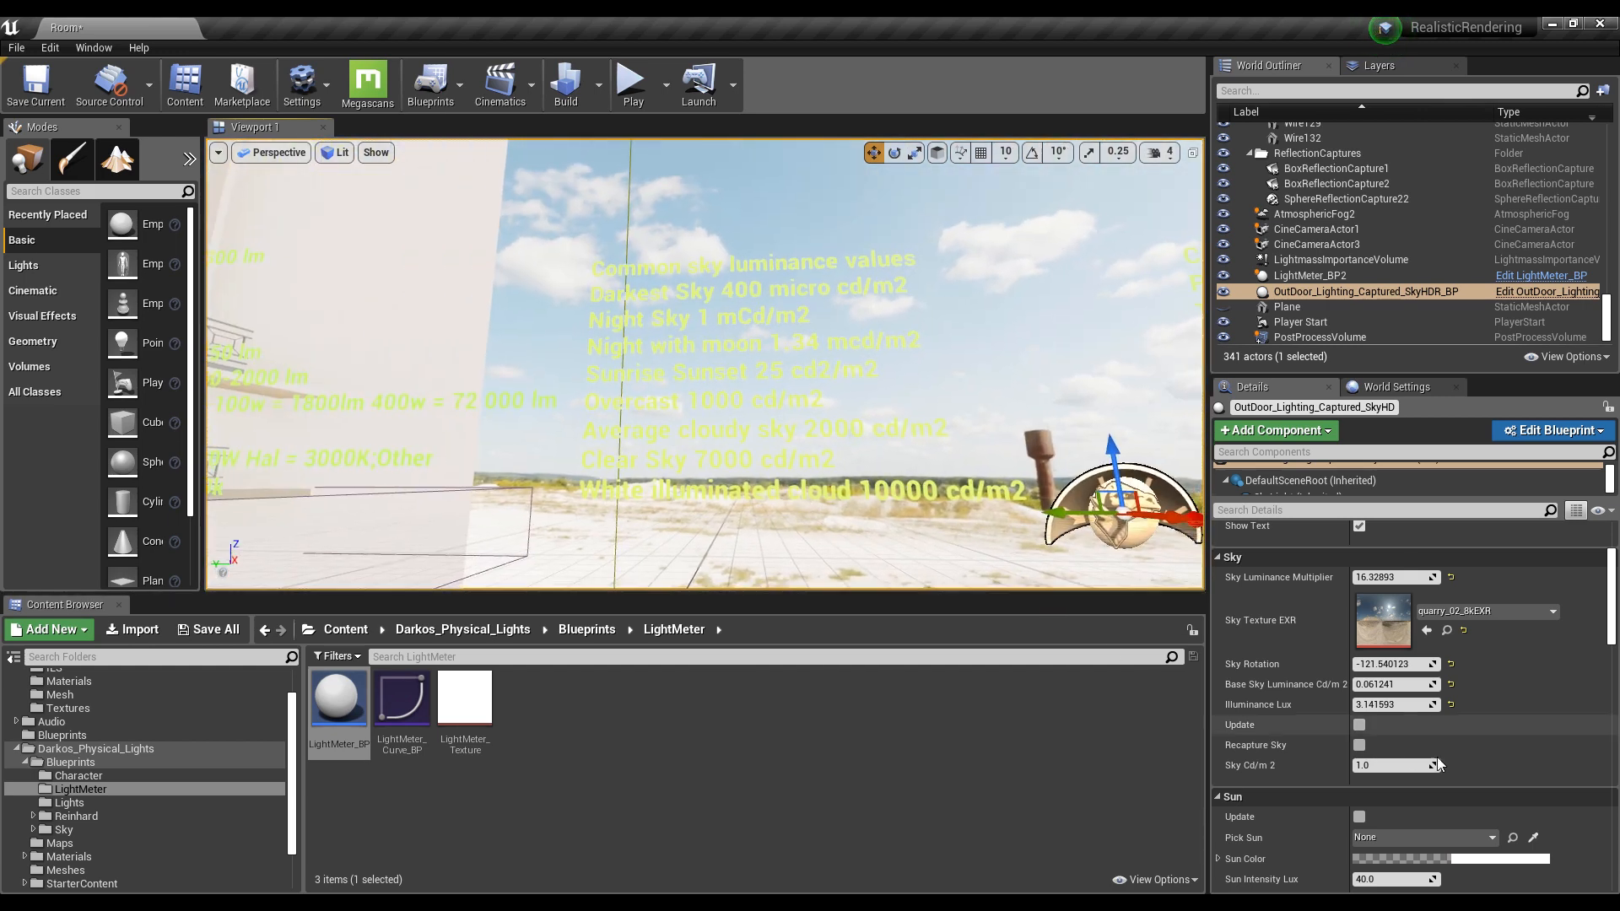
Set the sky blueprint's Sky Cd/m2 to 6000 and recapture the sky
click(1389, 768)
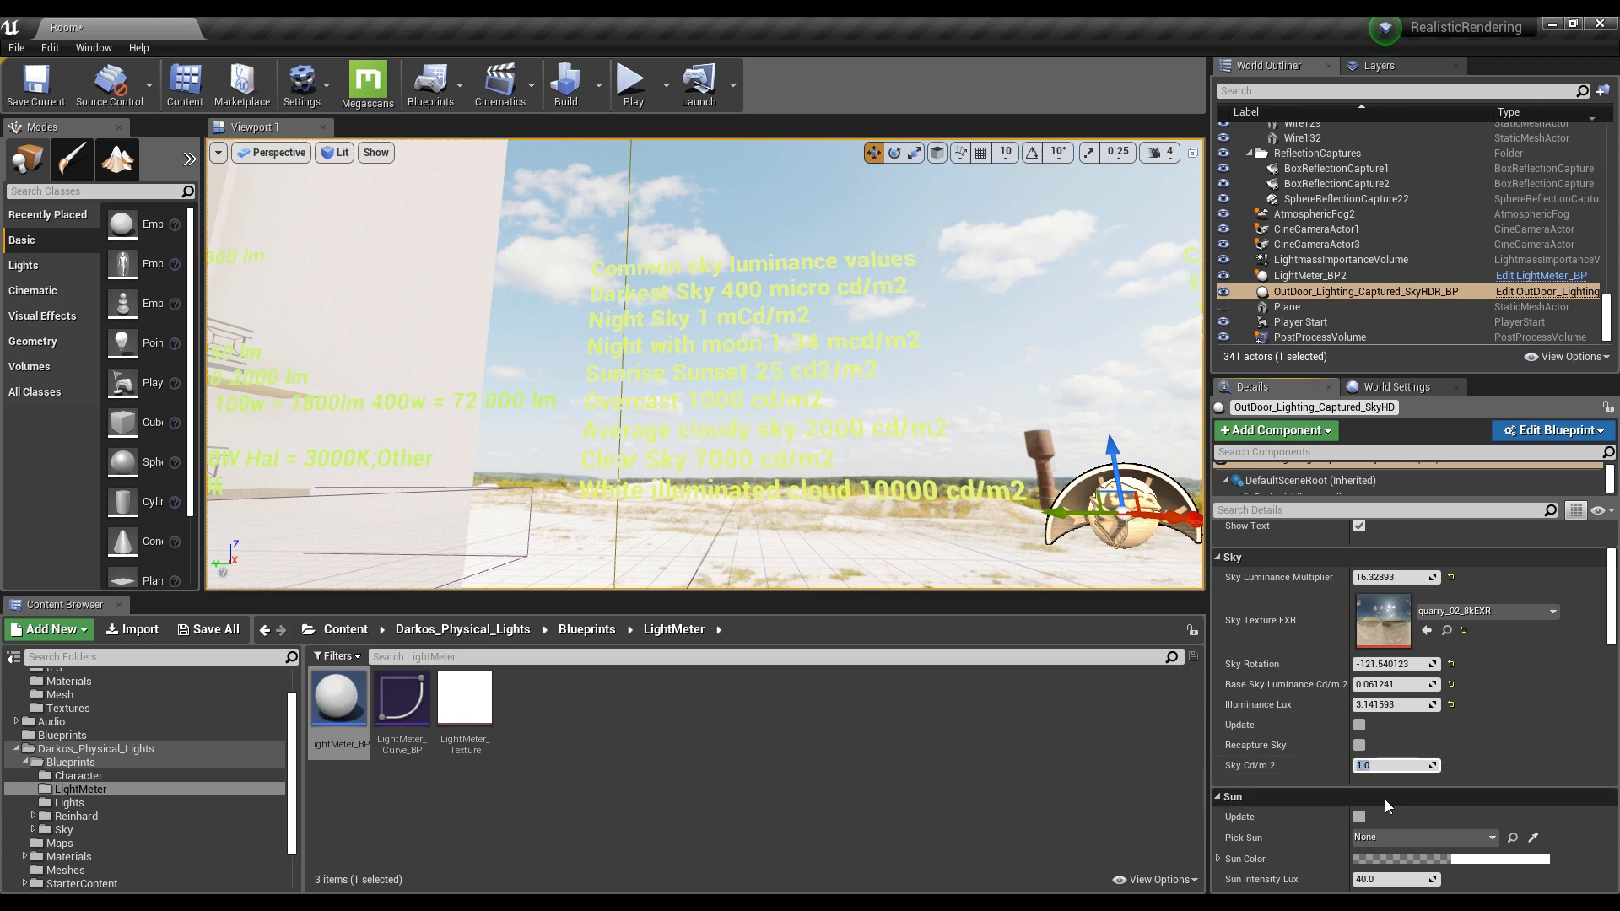
text(6000)
key(Return)
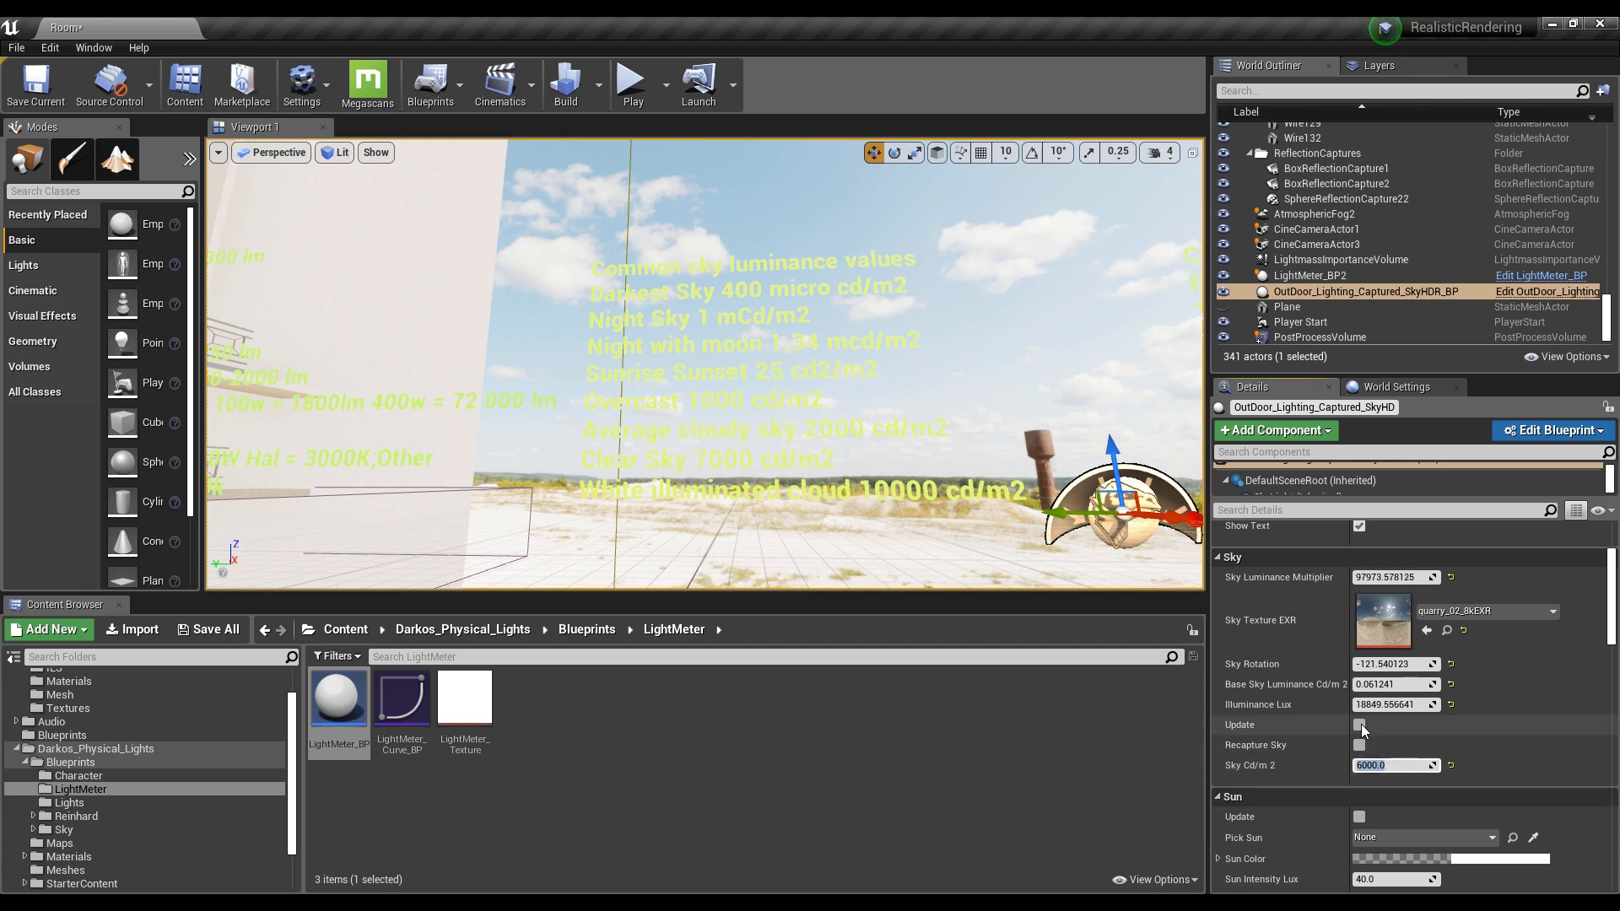
click(1359, 746)
right_drag(929, 310, 738, 368)
click(340, 156)
click(358, 205)
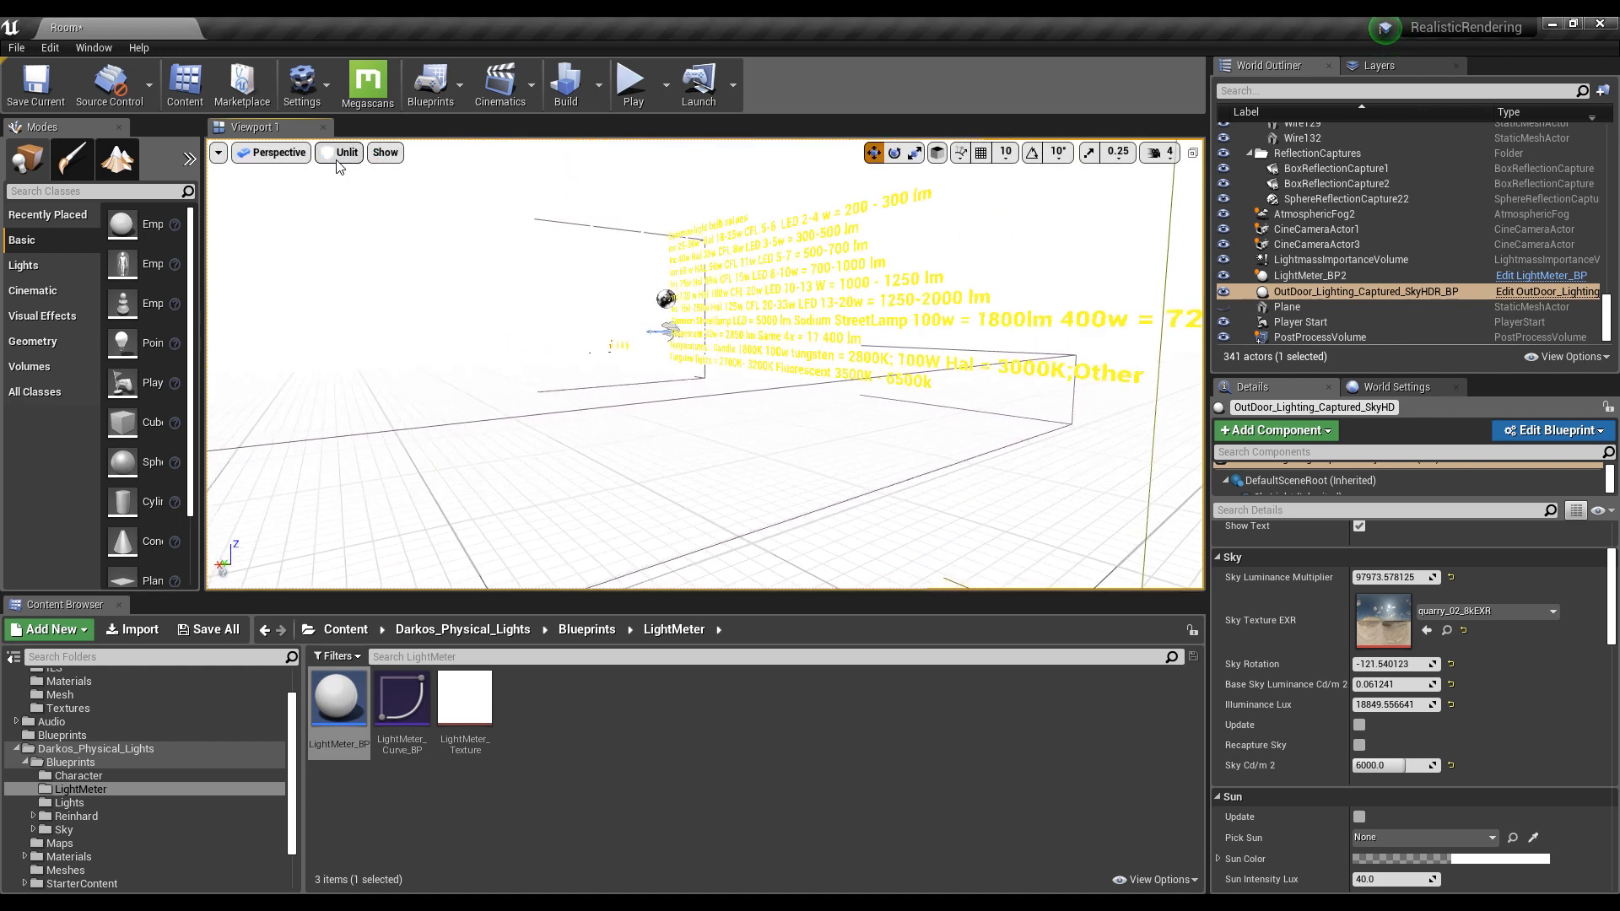
click(336, 153)
click(355, 186)
Set the sky blueprint camera's Min EV100 and Max EV100 both to 16
scroll(1359, 666, down, 10)
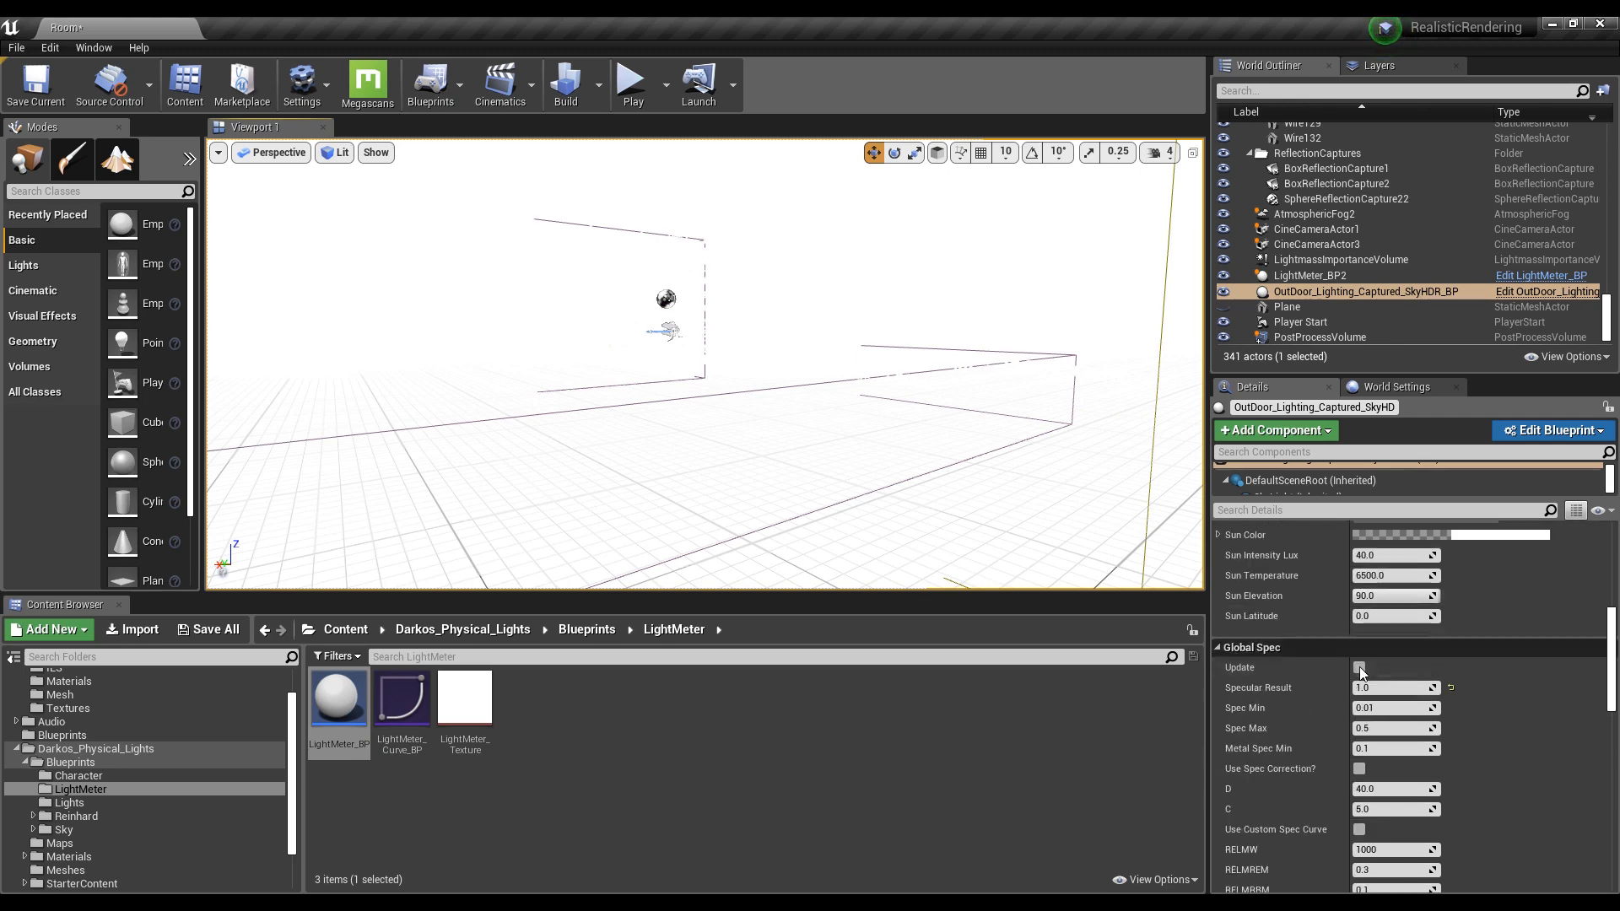
click(1374, 713)
text(16)
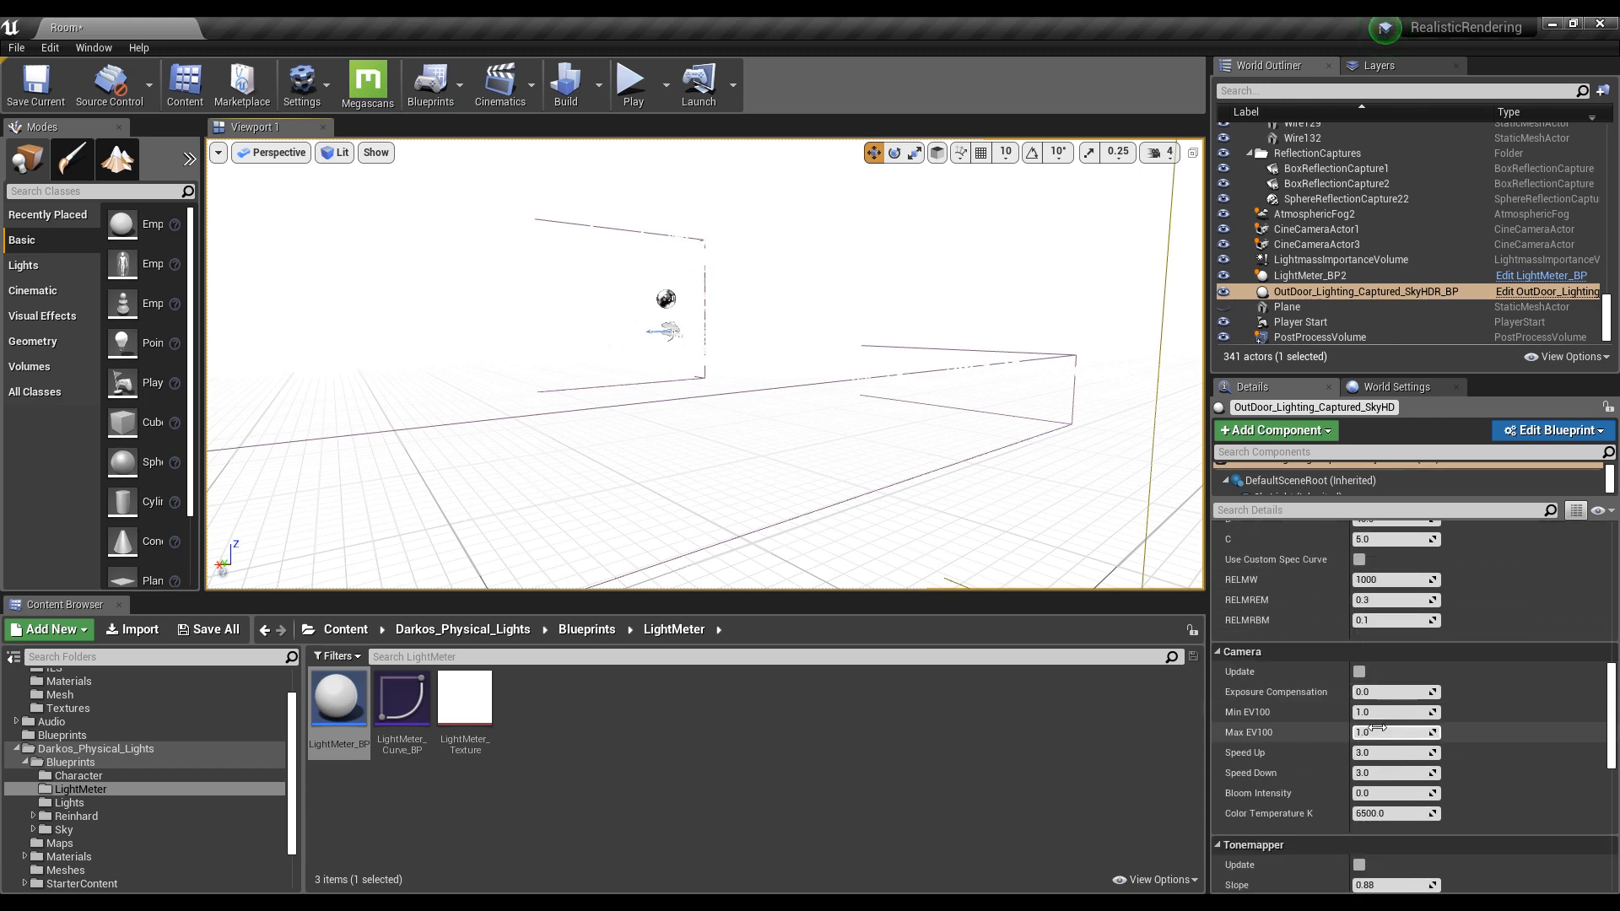
click(1381, 733)
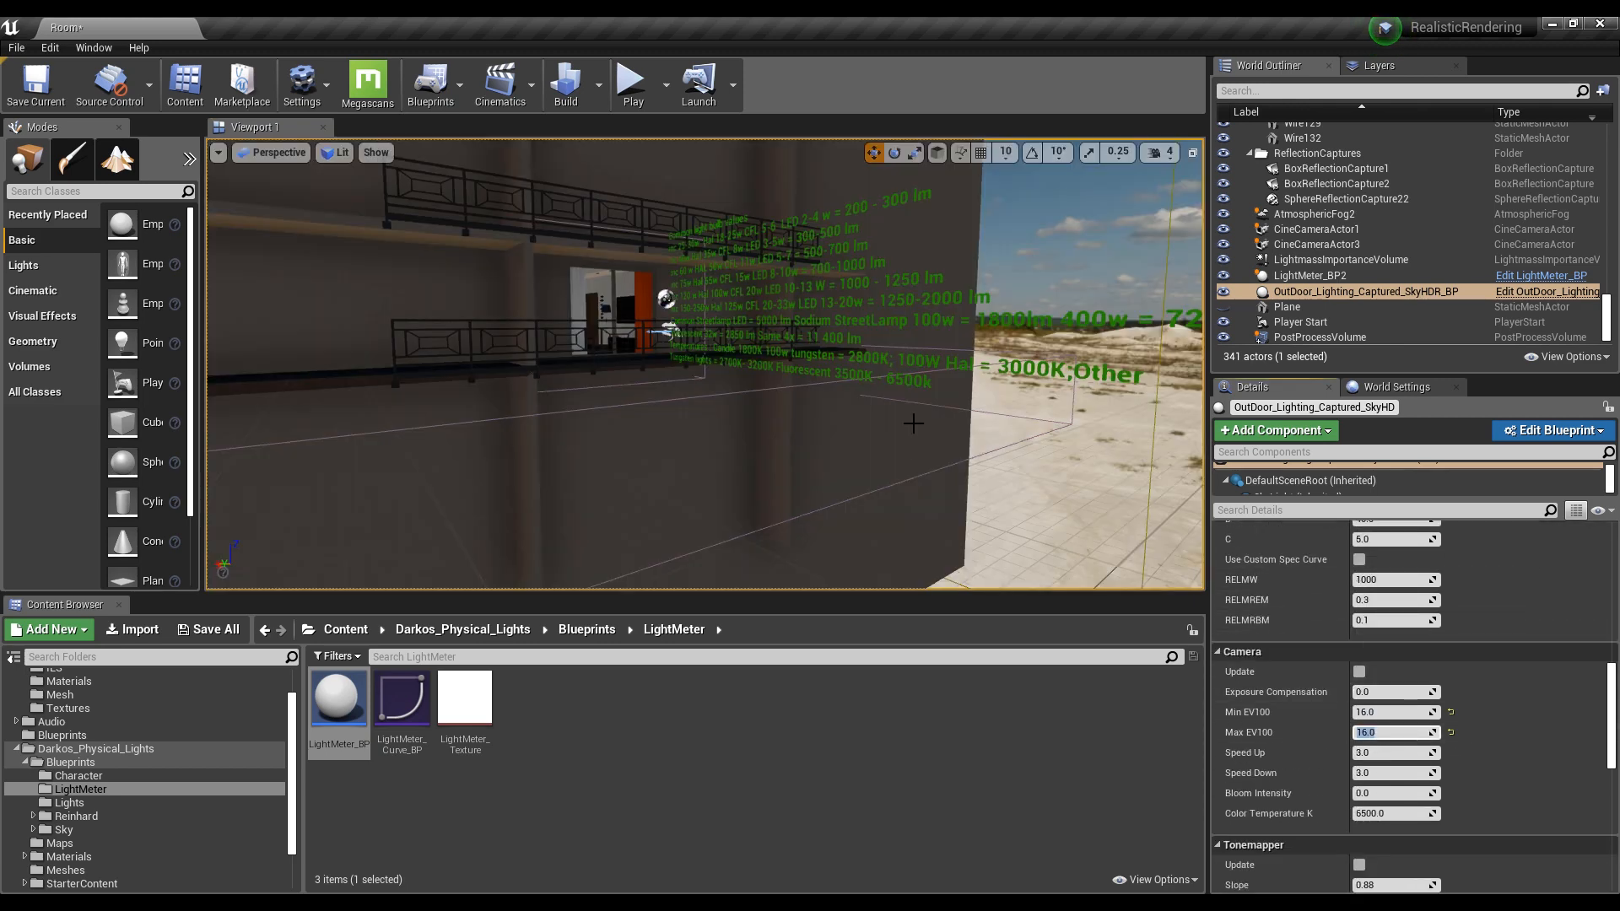
Place a Directional Light outside the building next to the balcony
key(w)
right_drag(914, 423, 848, 447)
key(s)
key(w)
click(89, 272)
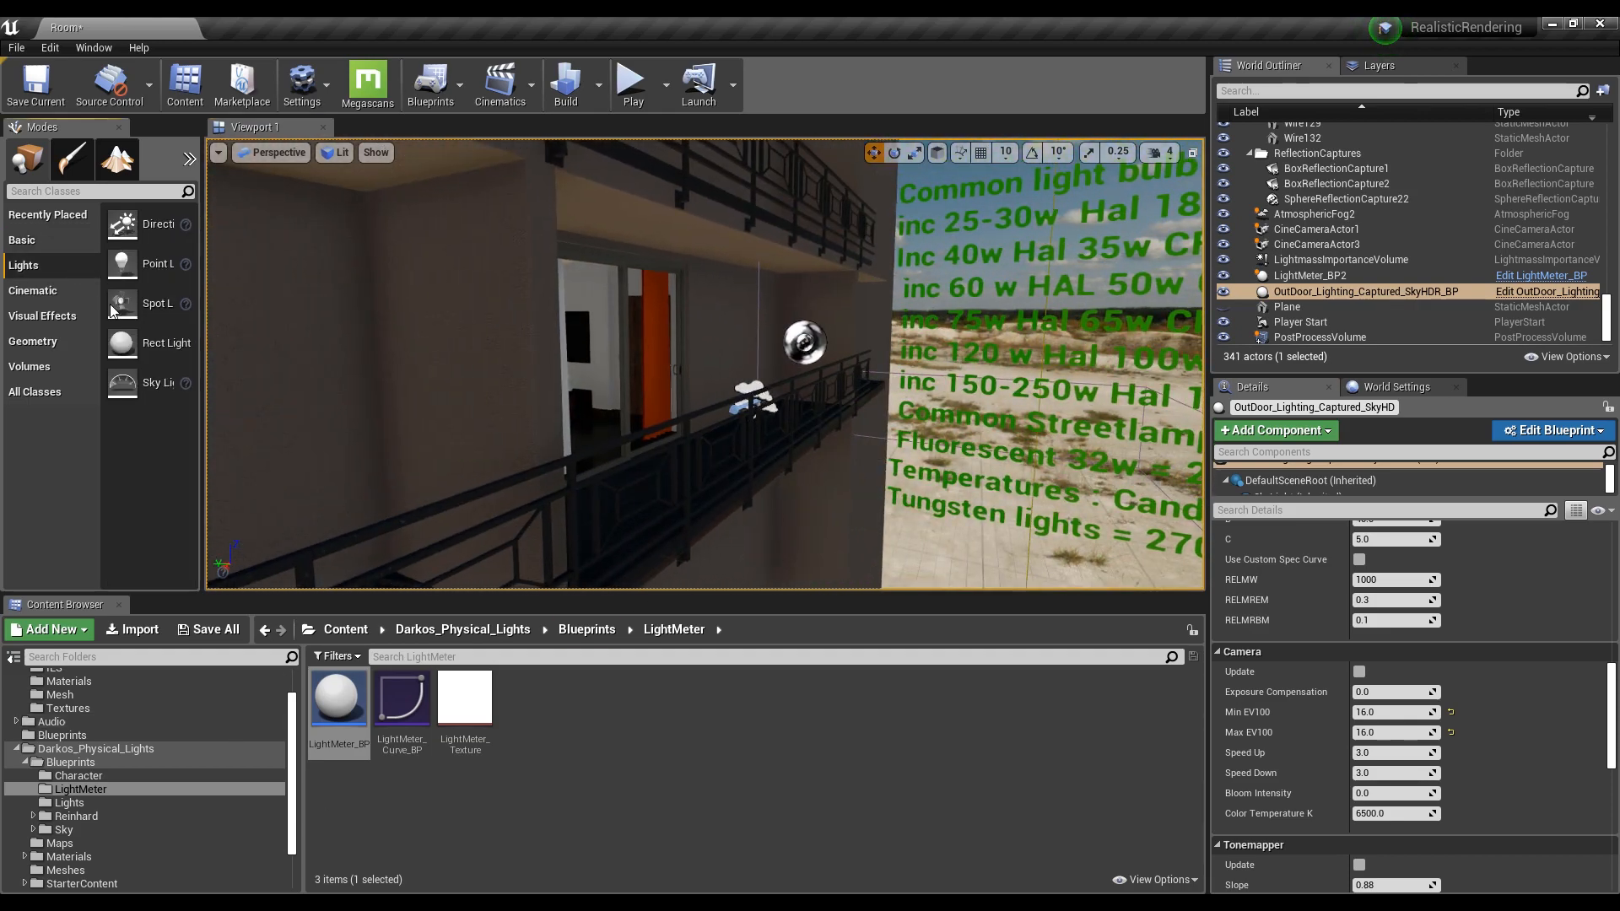
drag(122, 224, 628, 491)
right_drag(615, 580, 743, 577)
key(s)
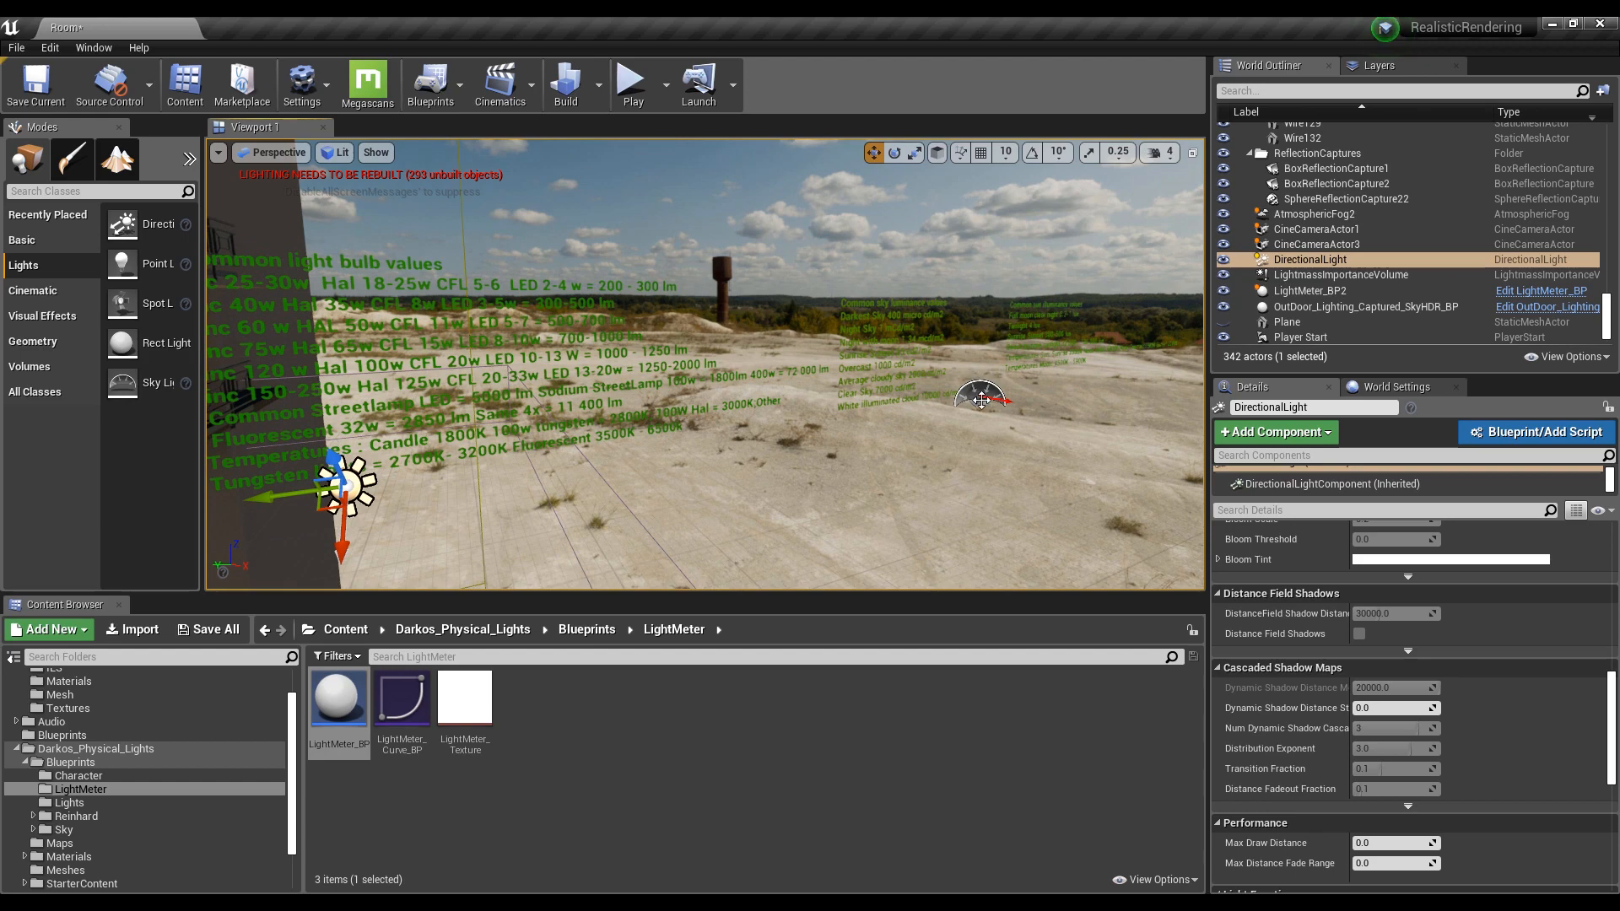
Set the directional light's Dynamic Shadow Distance for stationary lights to 3000
click(981, 400)
right_drag(982, 400, 920, 399)
click(530, 461)
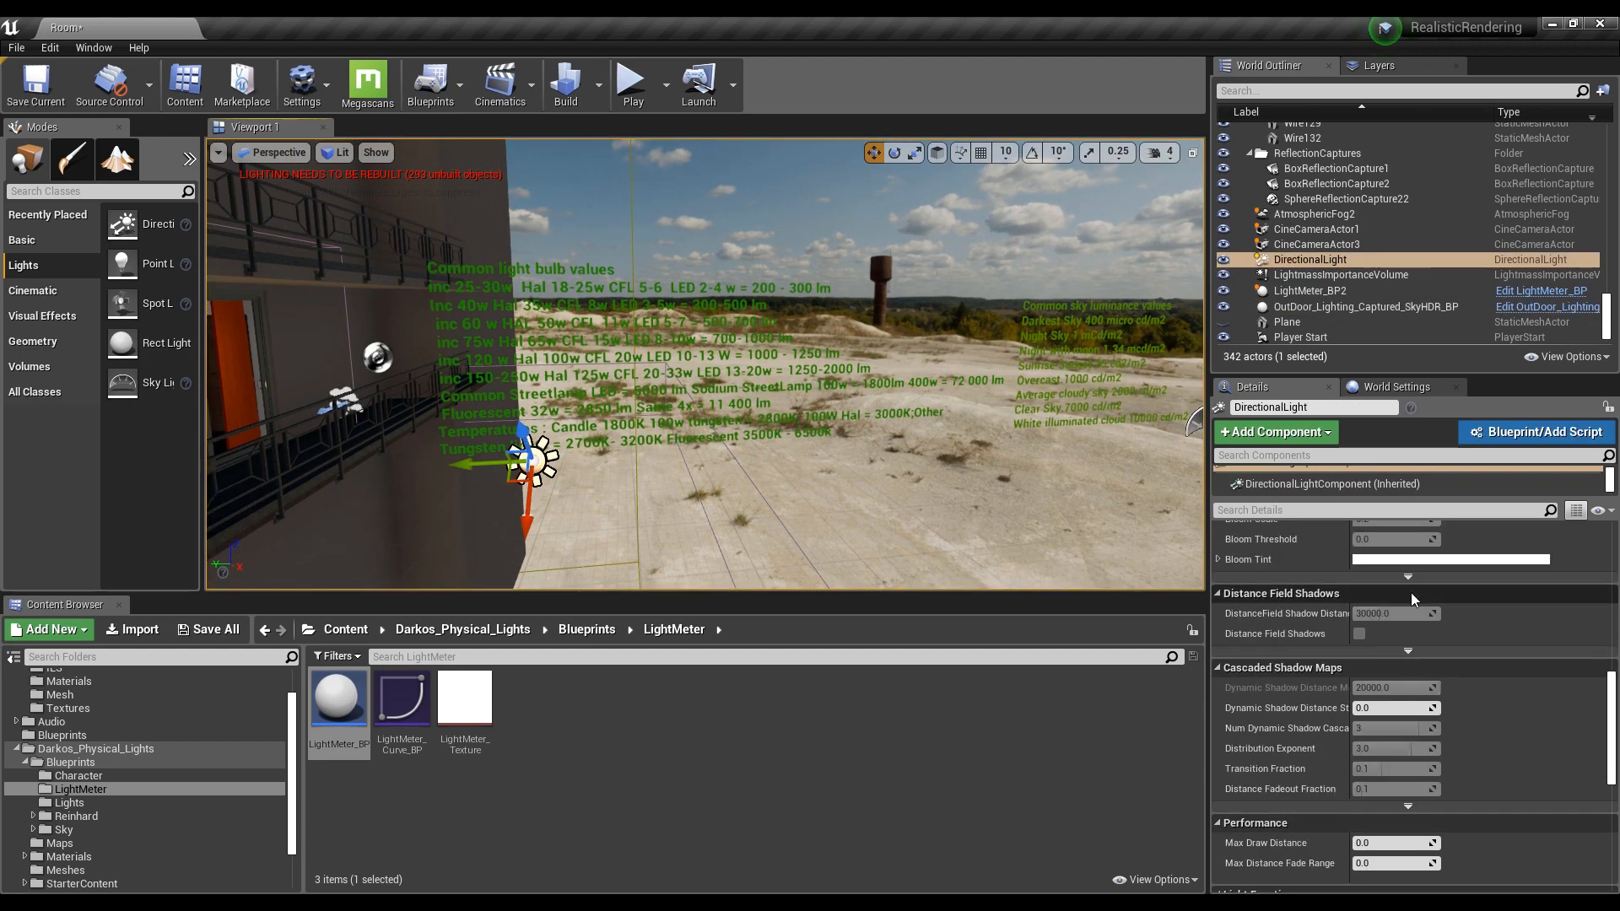
scroll(1325, 612, down, 5)
scroll(1324, 615, up, 3)
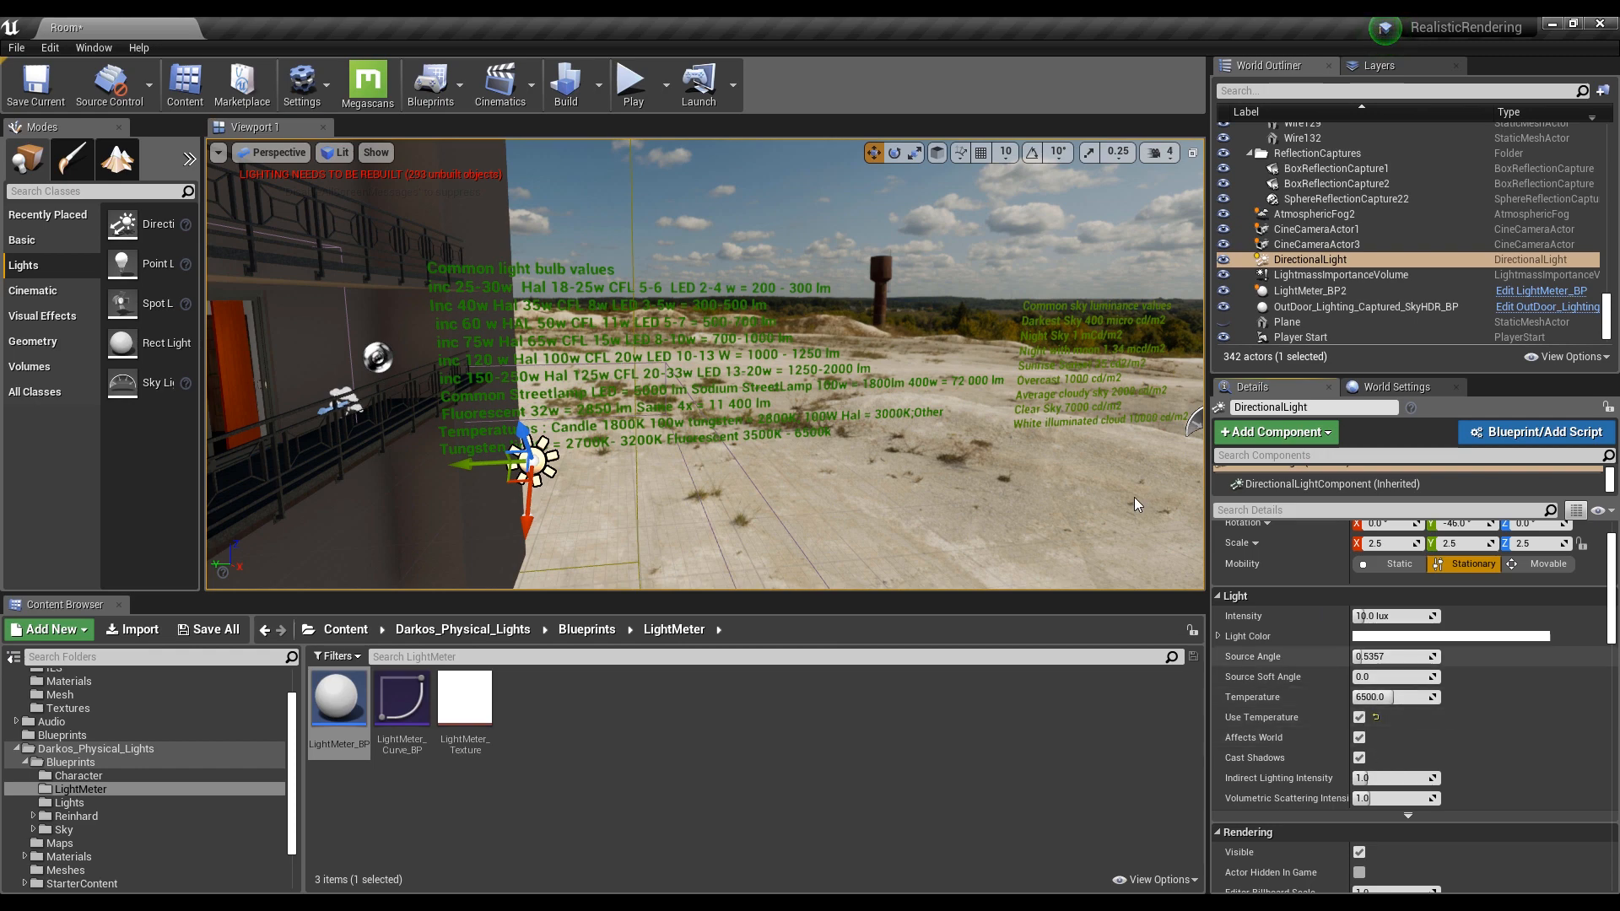
drag(829, 424, 881, 370)
scroll(1241, 615, down, 10)
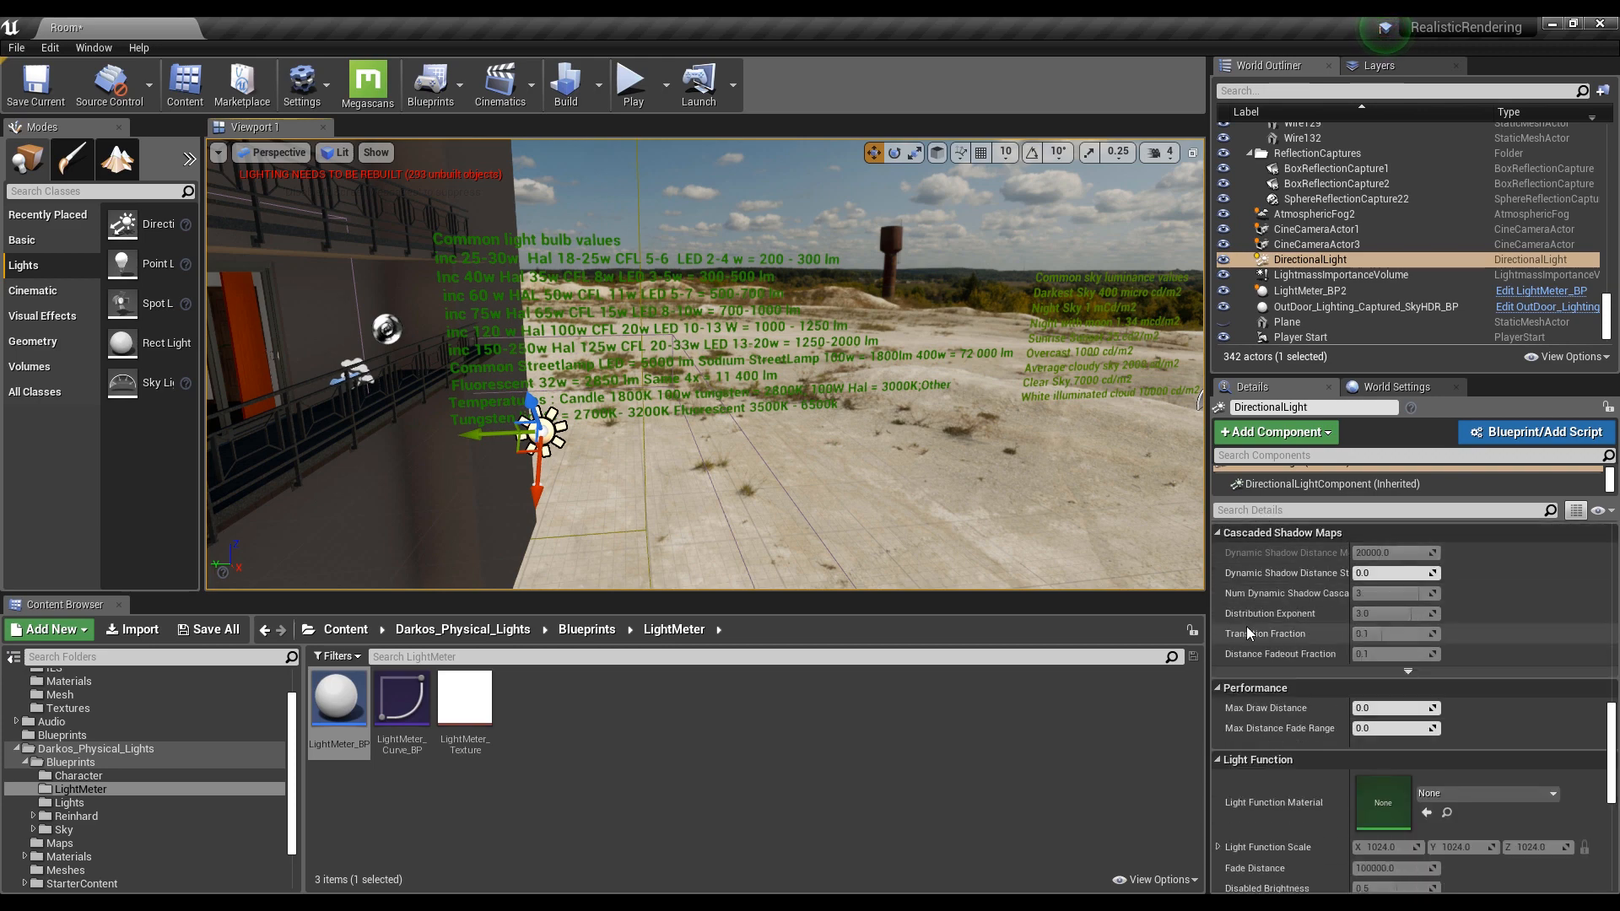
click(1392, 573)
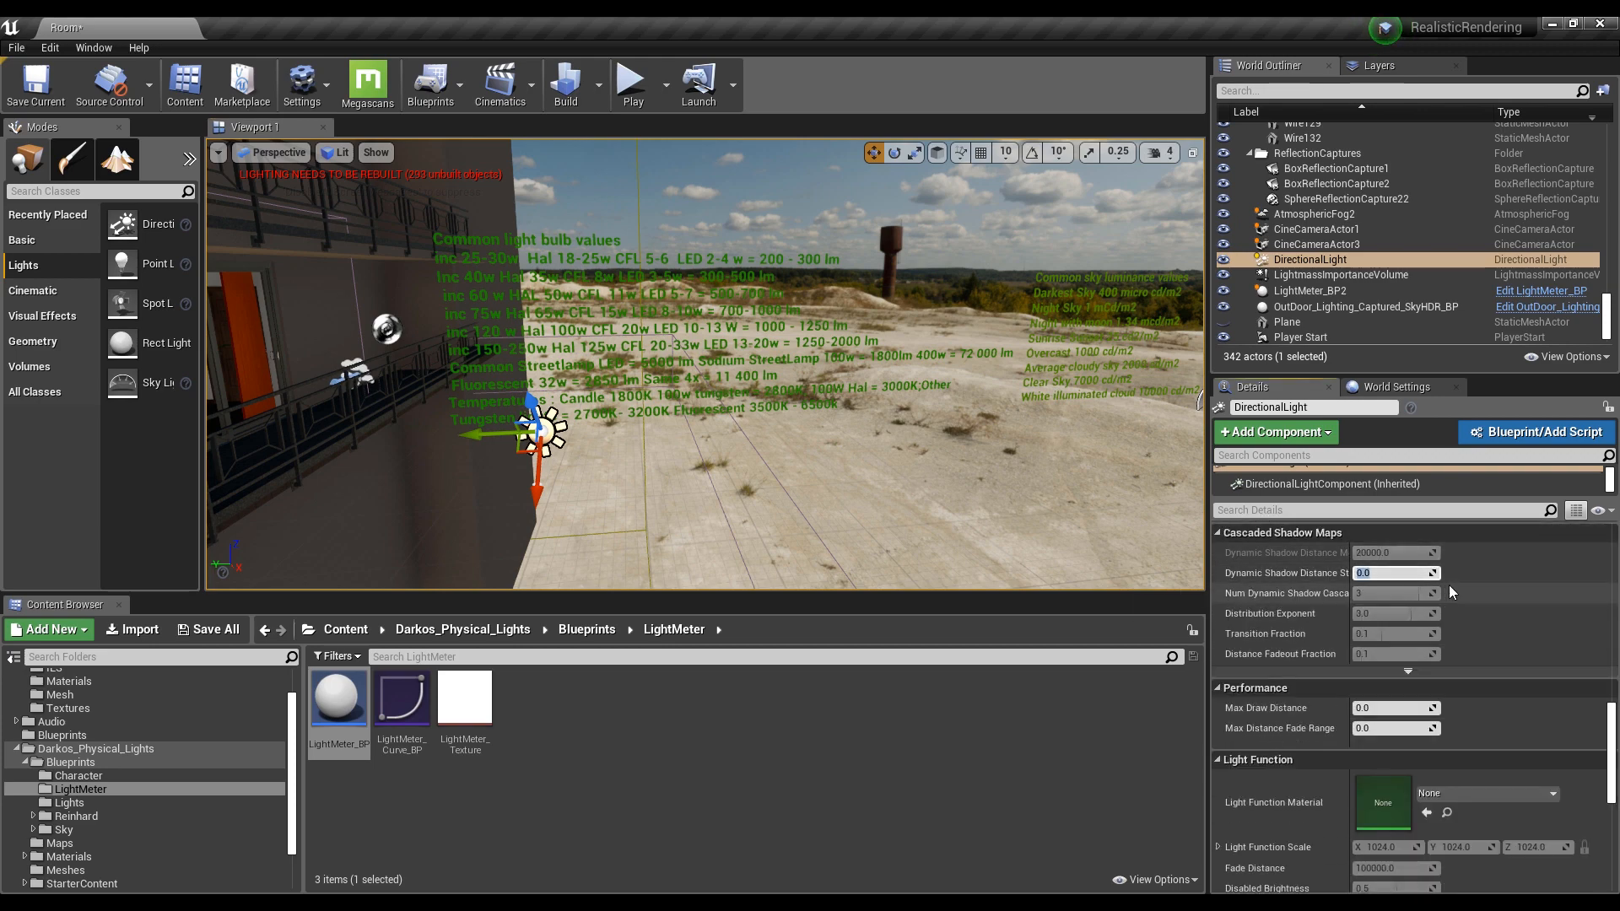
text(3000)
key(Return)
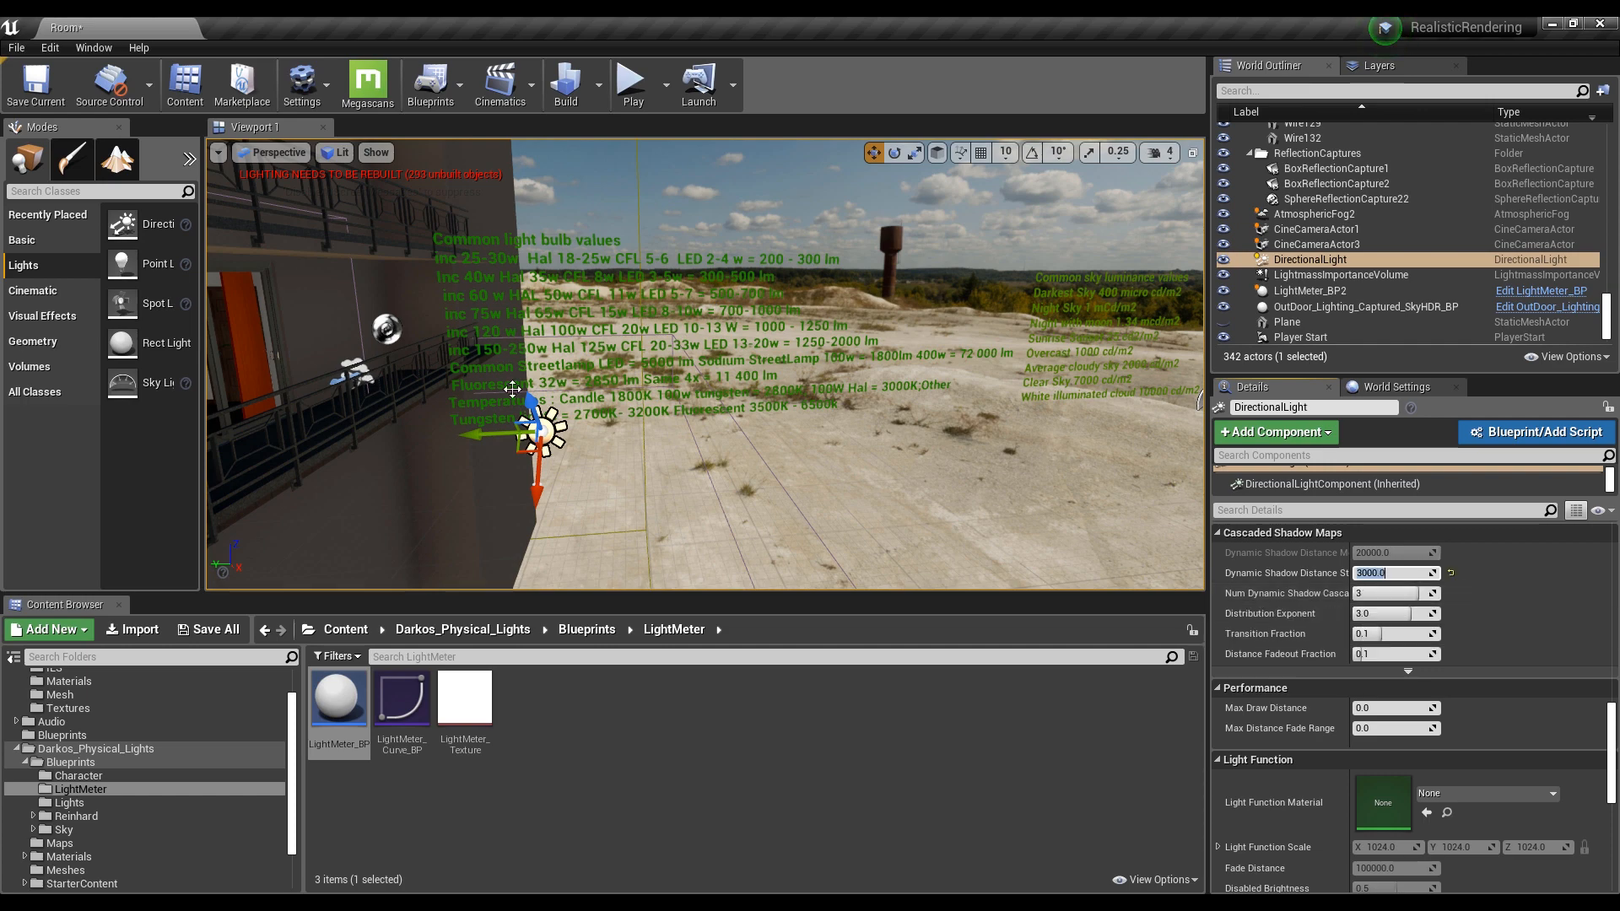
Select the outdoor captured-sky blueprint and assign the level's DirectionalLight as its sun
right_drag(648, 430, 736, 441)
key(w)
key(w)
key(d)
key(a)
key(w)
key(s)
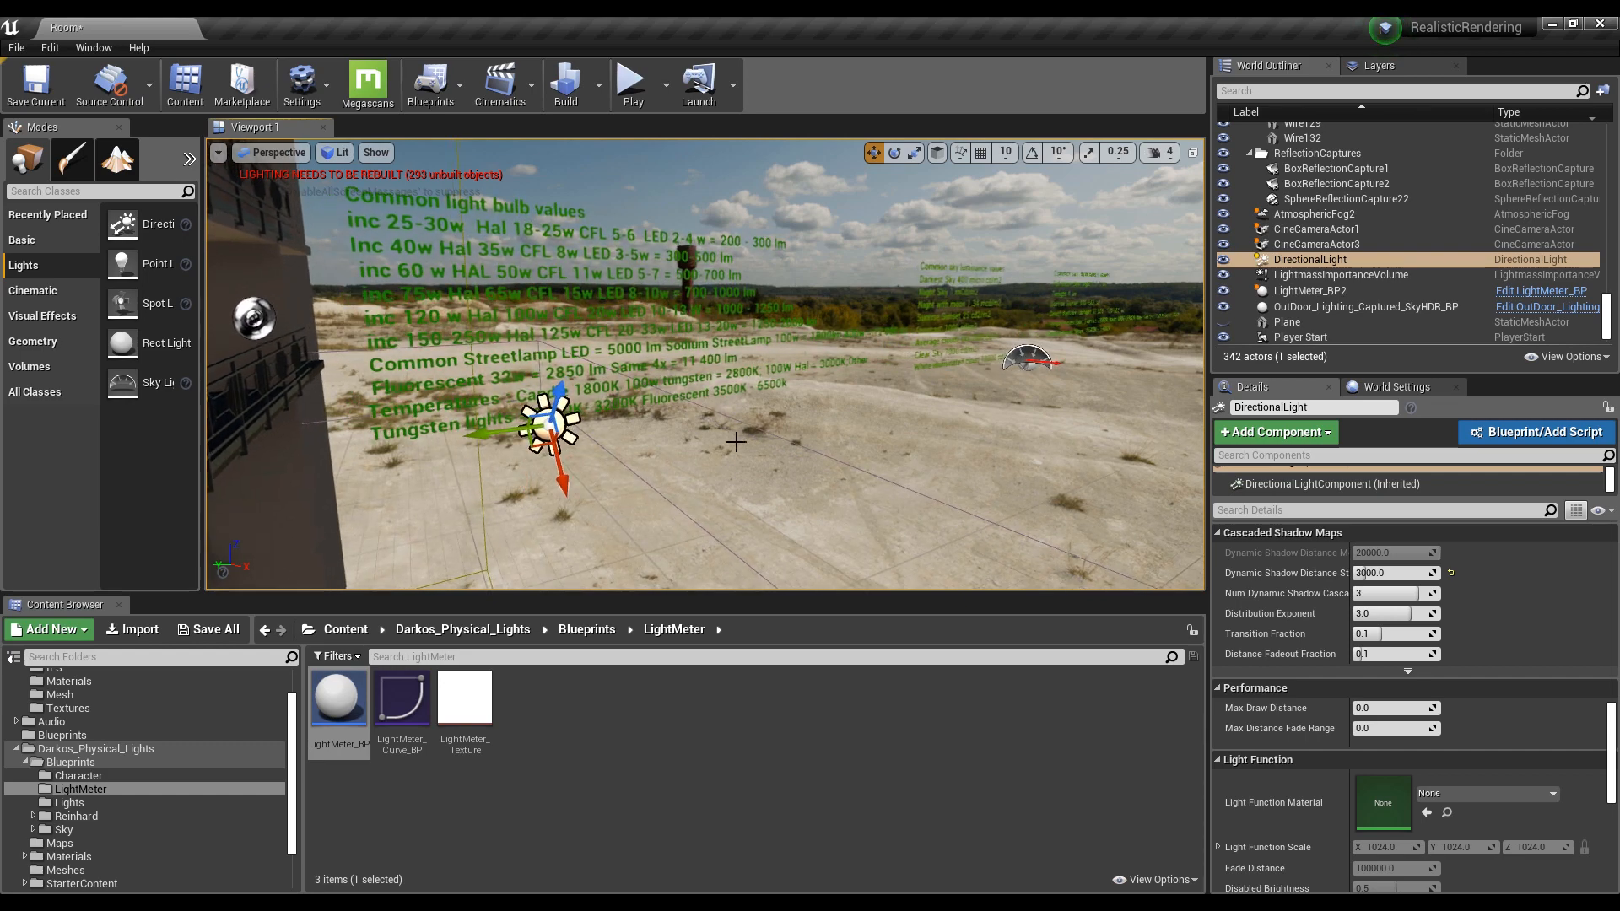
click(1028, 358)
scroll(1321, 672, up, 12)
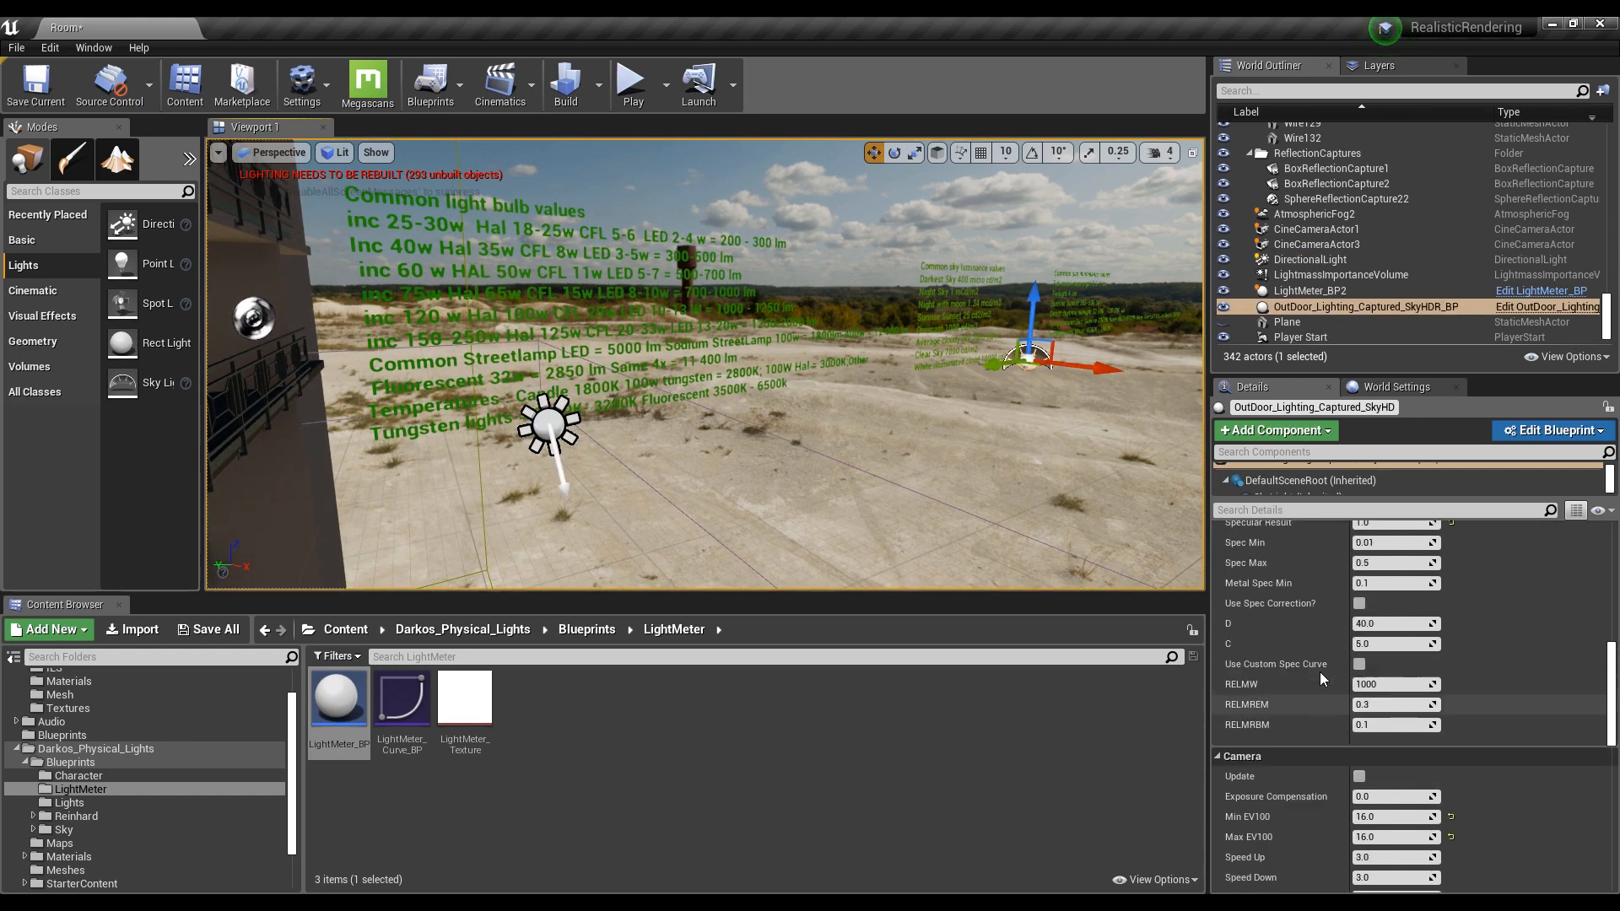
scroll(1320, 671, up, 4)
click(1534, 726)
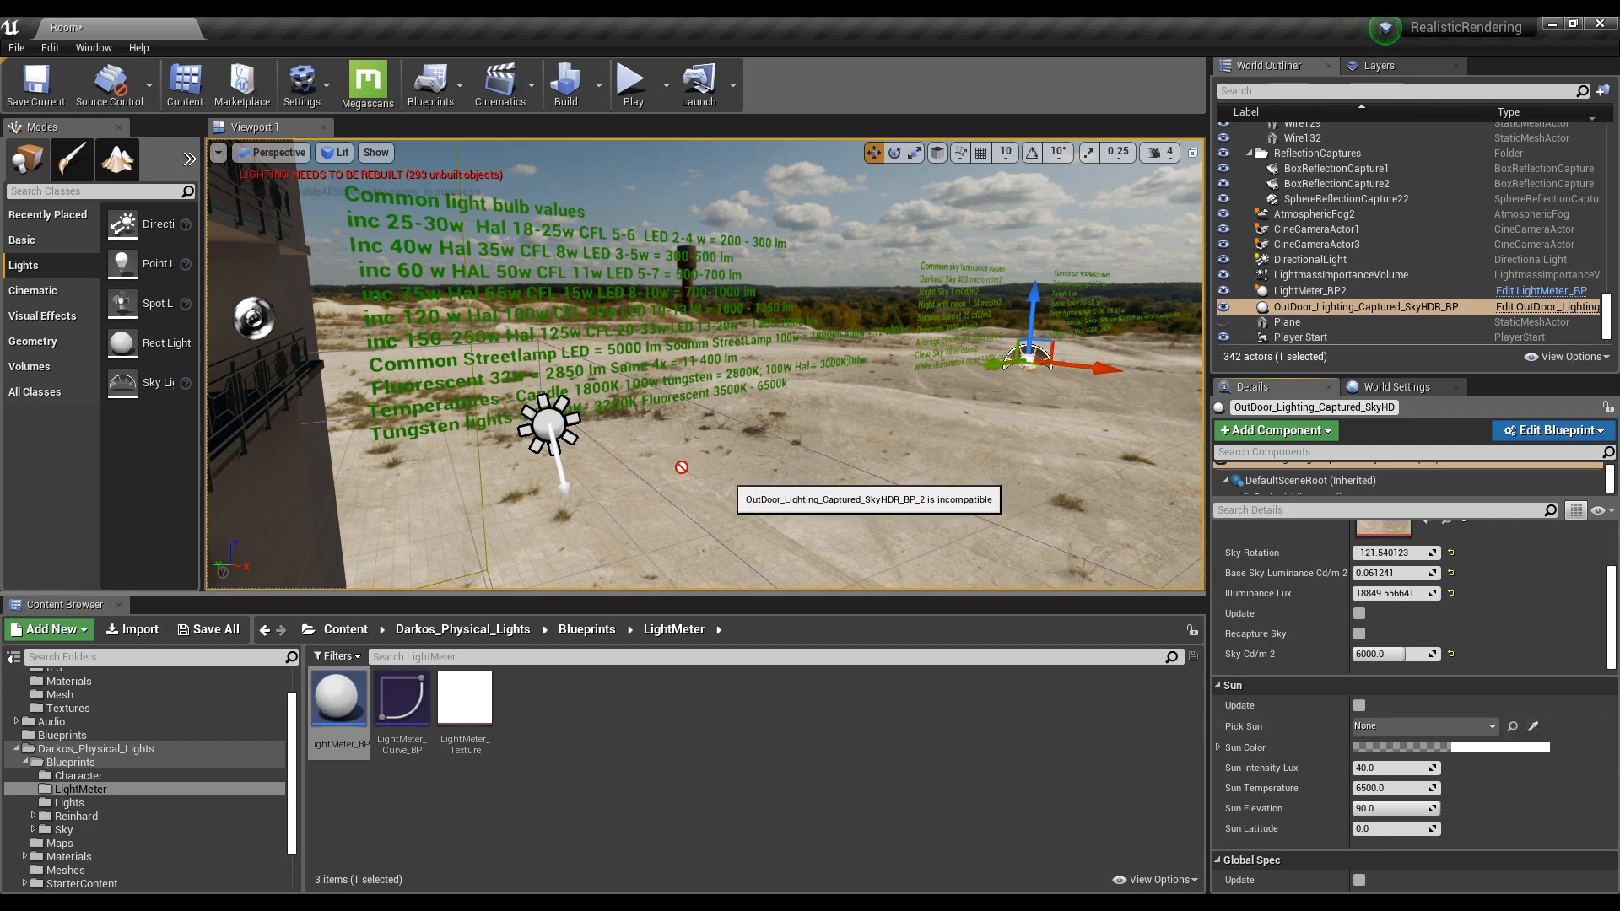
Set Sun Elevation to about 48 and Sun Latitude to about 113 to align the directional light with the sun in the sky image
right_drag(825, 494, 863, 396)
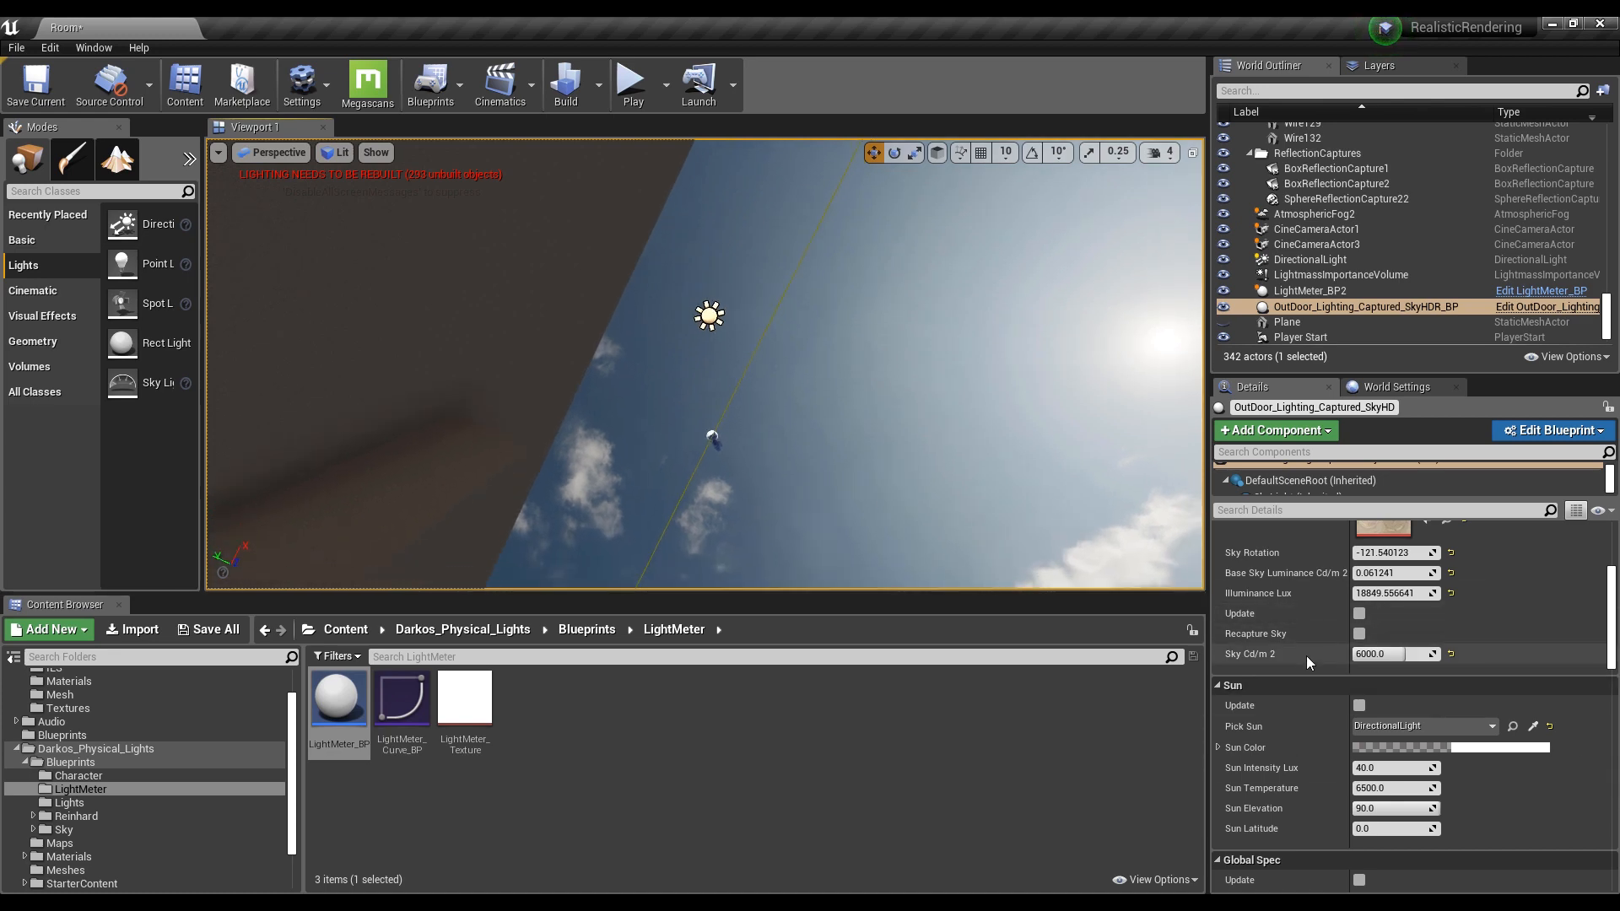
scroll(1307, 656, down, 2)
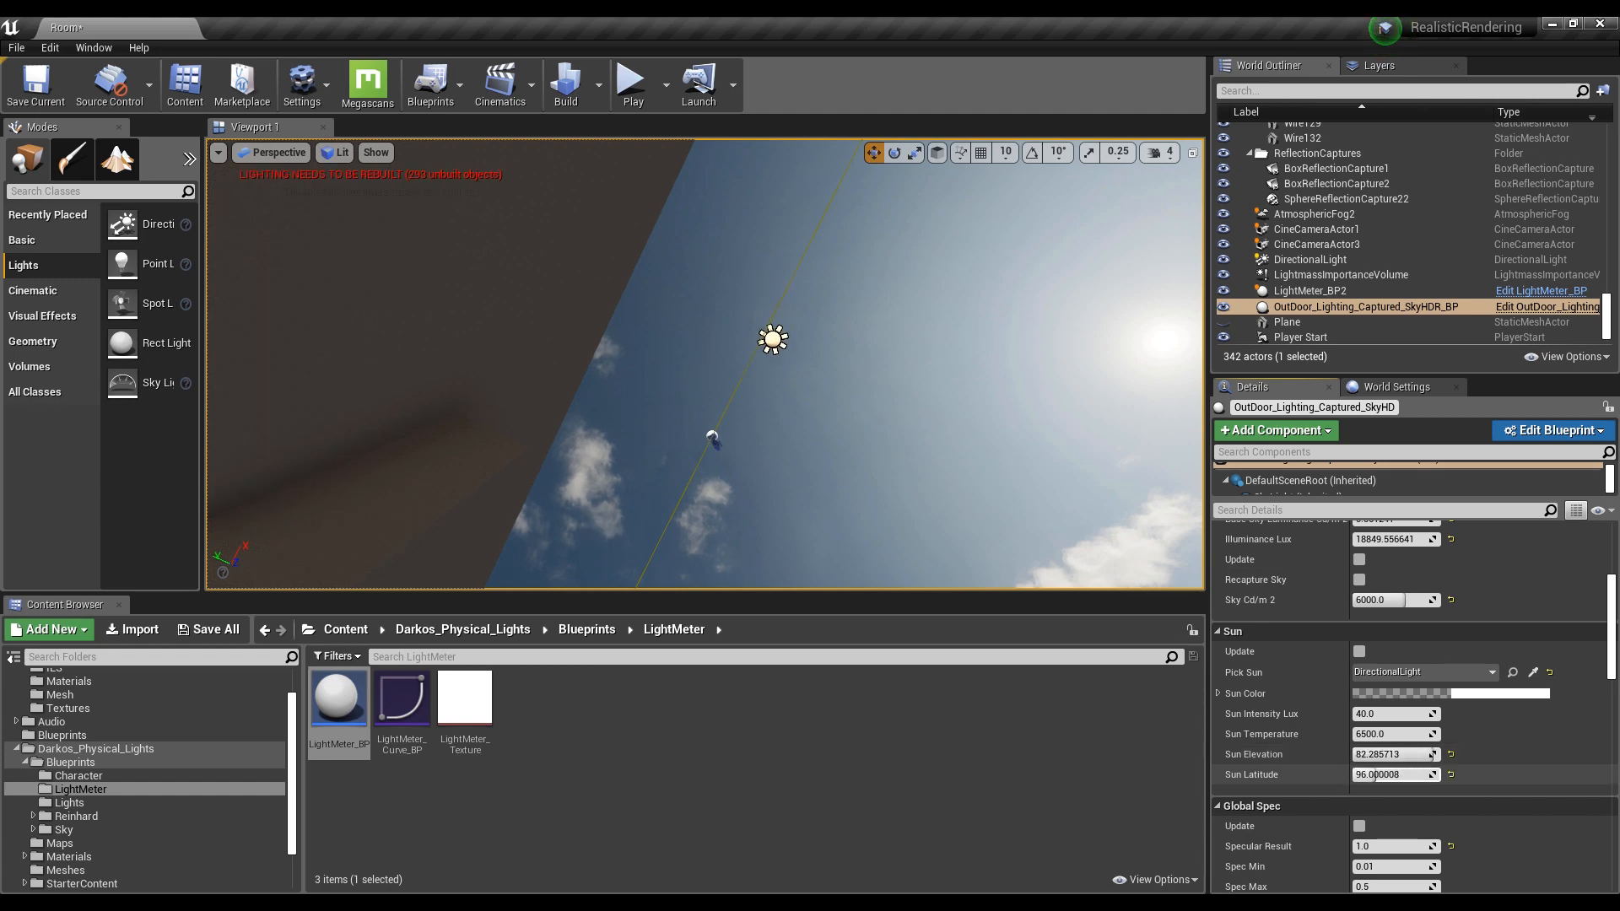
drag(1376, 775, 1400, 754)
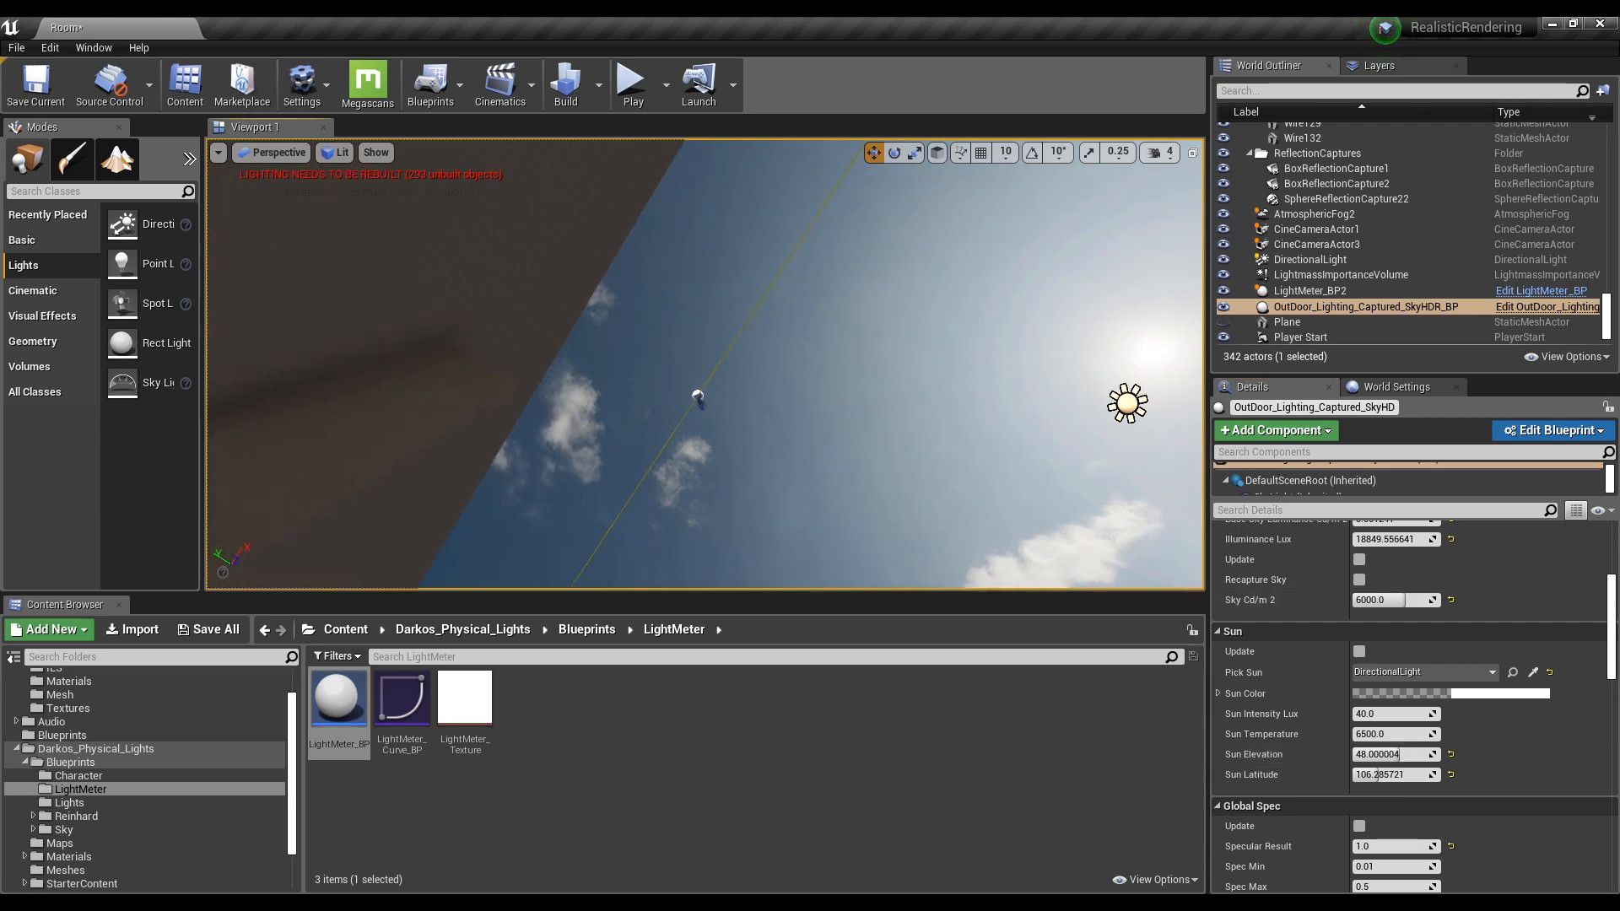
right_drag(918, 411, 1089, 456)
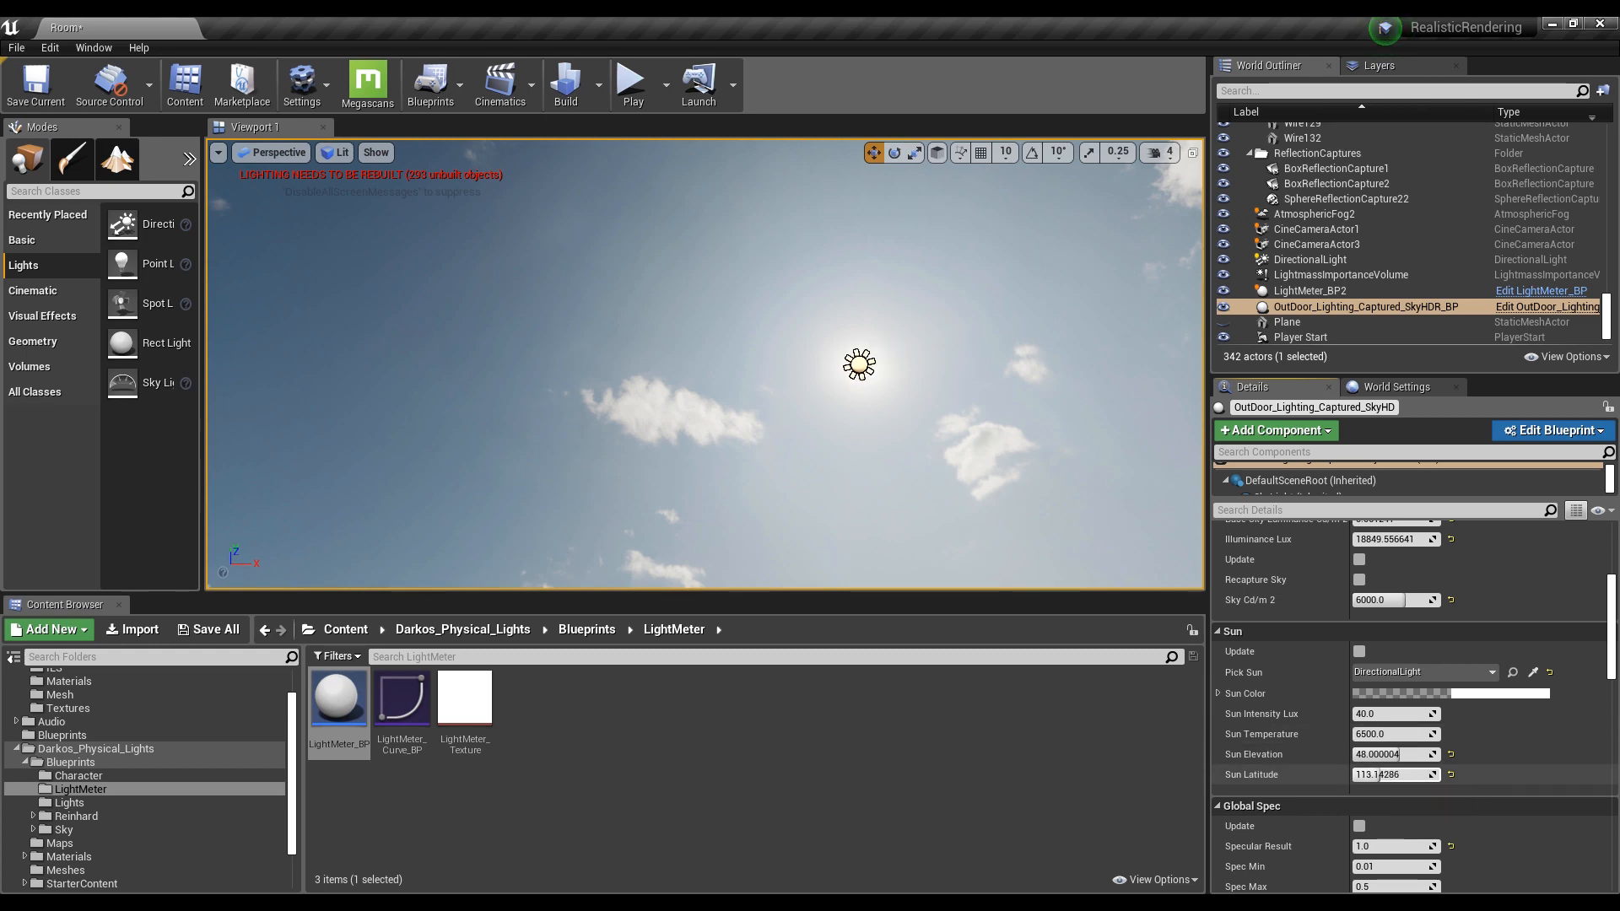
Examine the reference texts outside the building listing common sky luminance and sun illuminance values
right_drag(970, 438, 743, 582)
key(w)
key(w)
right_drag(742, 507, 1000, 473)
key(w)
right_drag(793, 325, 720, 333)
key(w)
key(s)
key(w)
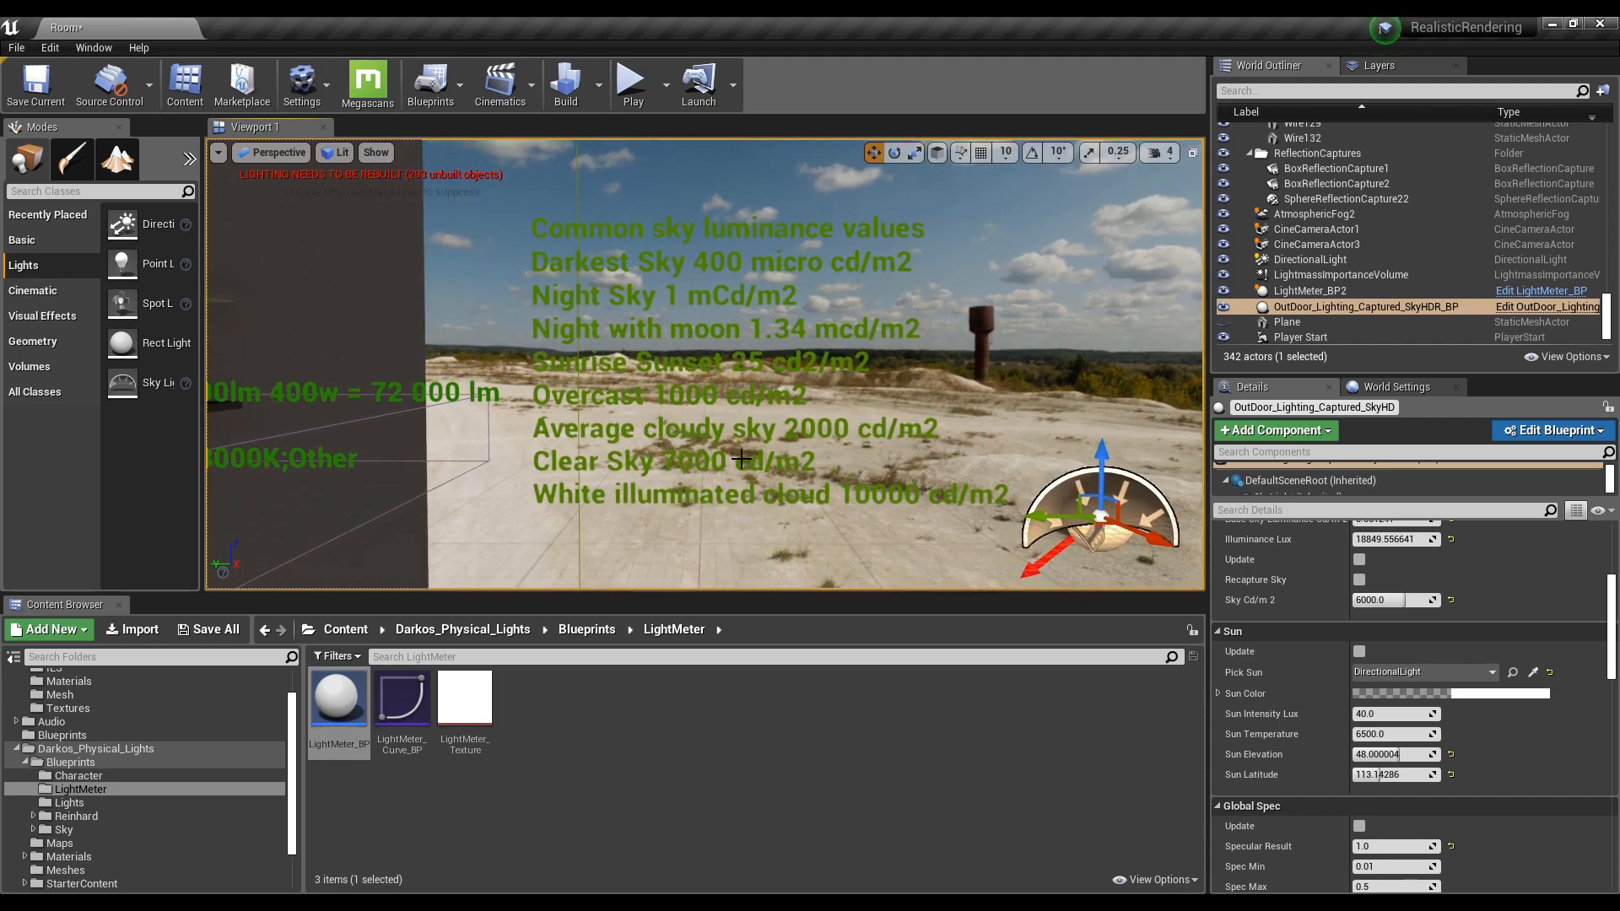
mouse_move(741, 459)
right_down()
mouse_move(852, 456)
mouse_move(748, 465)
right_up()
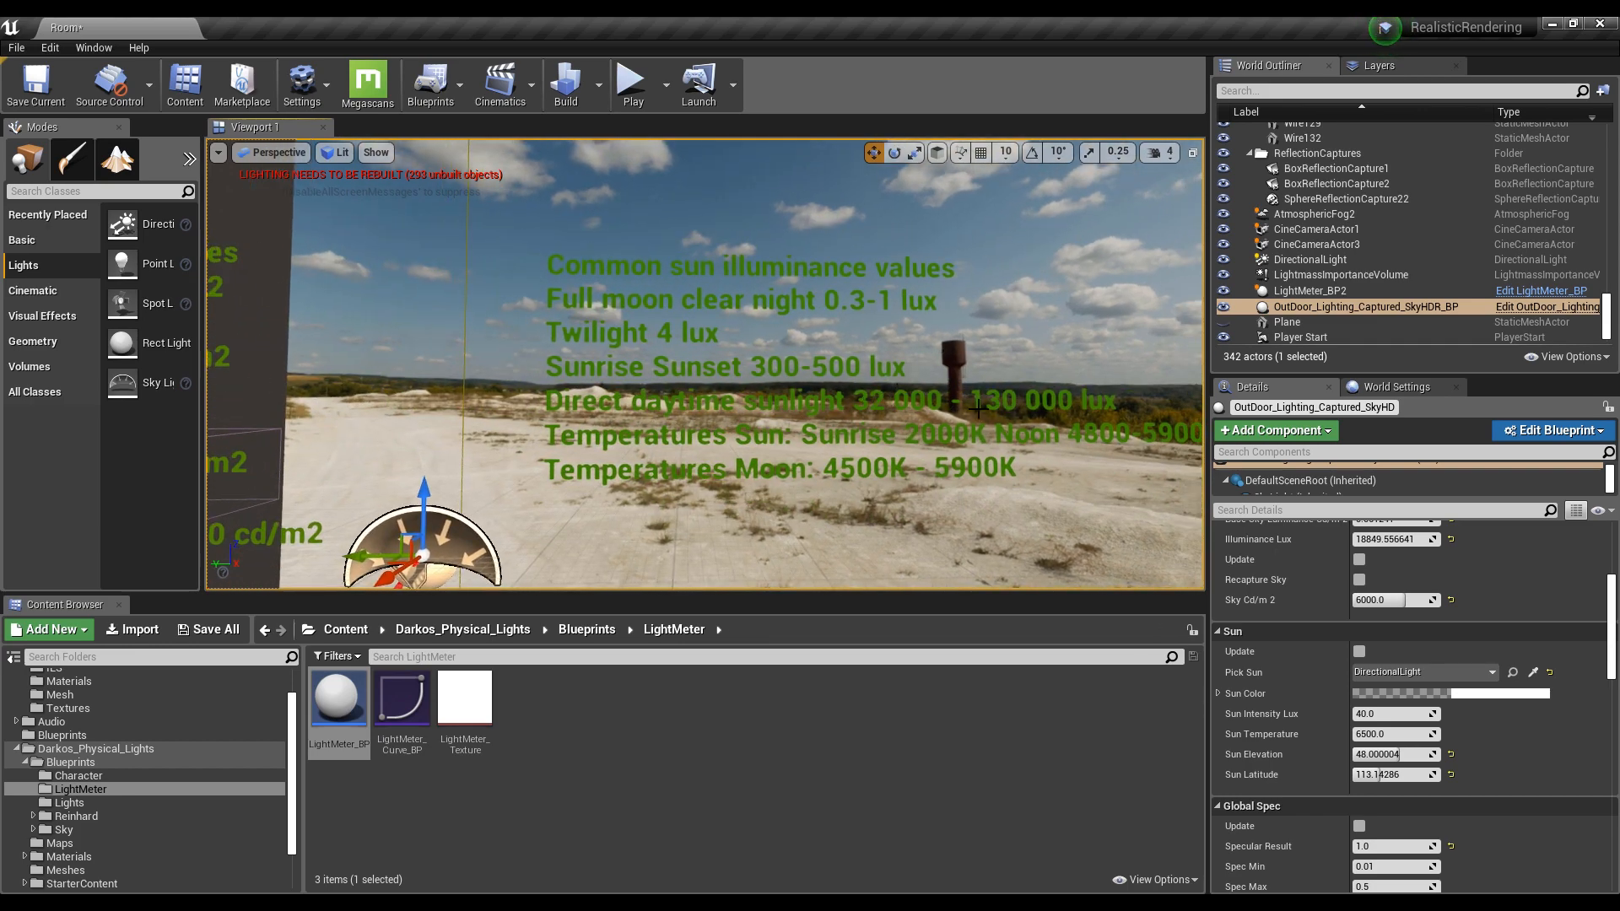
right_drag(979, 409, 1003, 406)
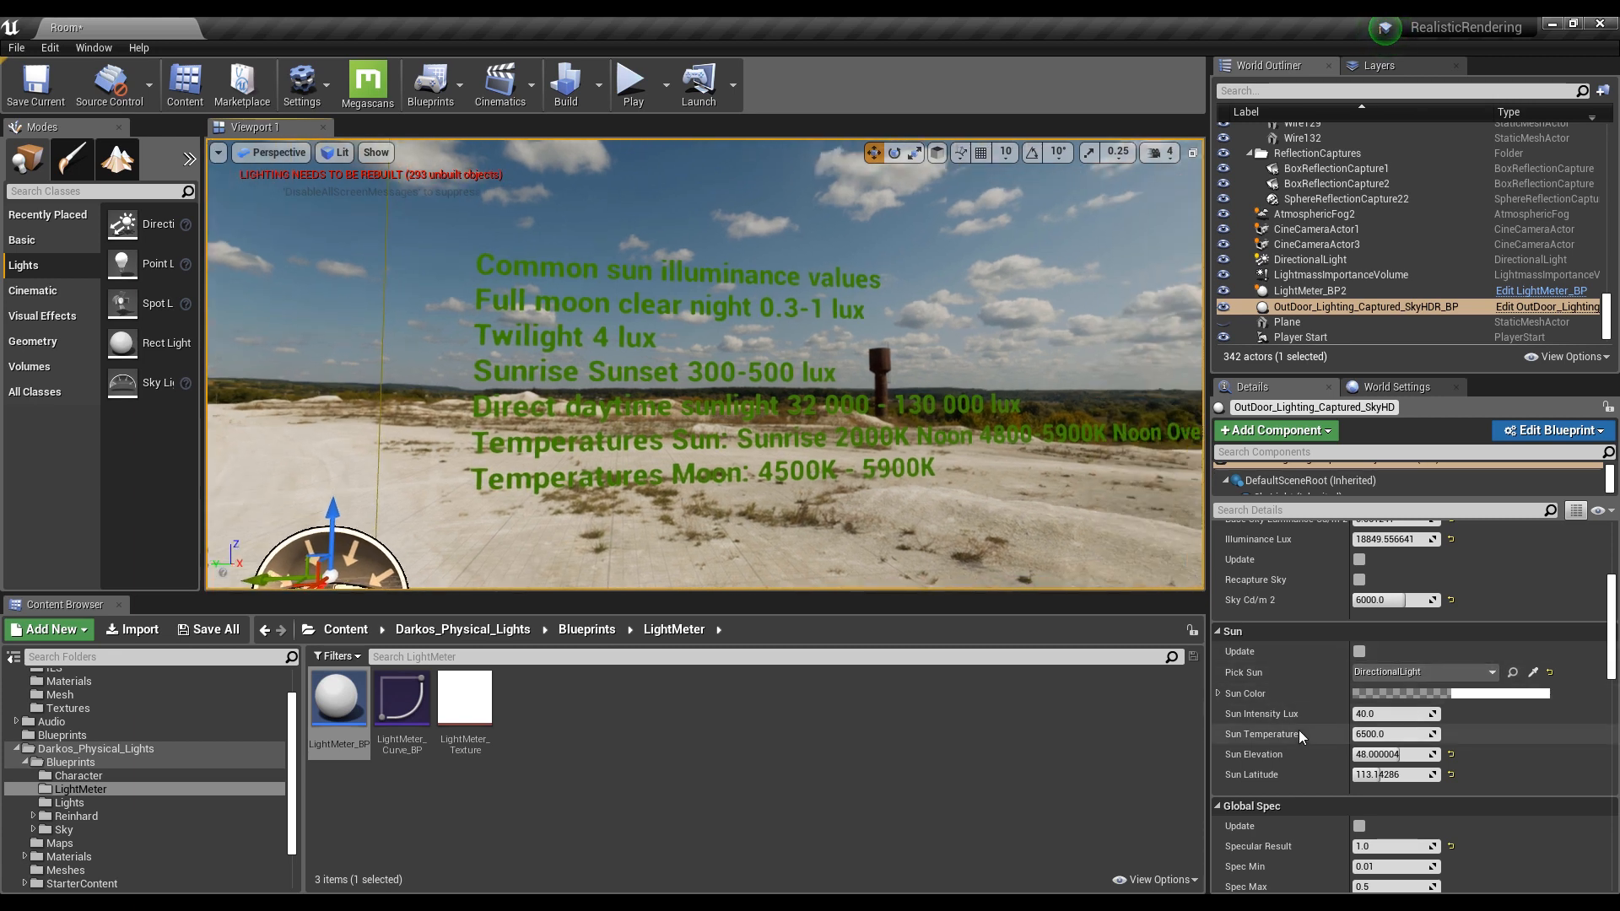
Set the sky blueprint's Sun Intensity Lux to 100000
scroll(1299, 731, up, 2)
click(1388, 768)
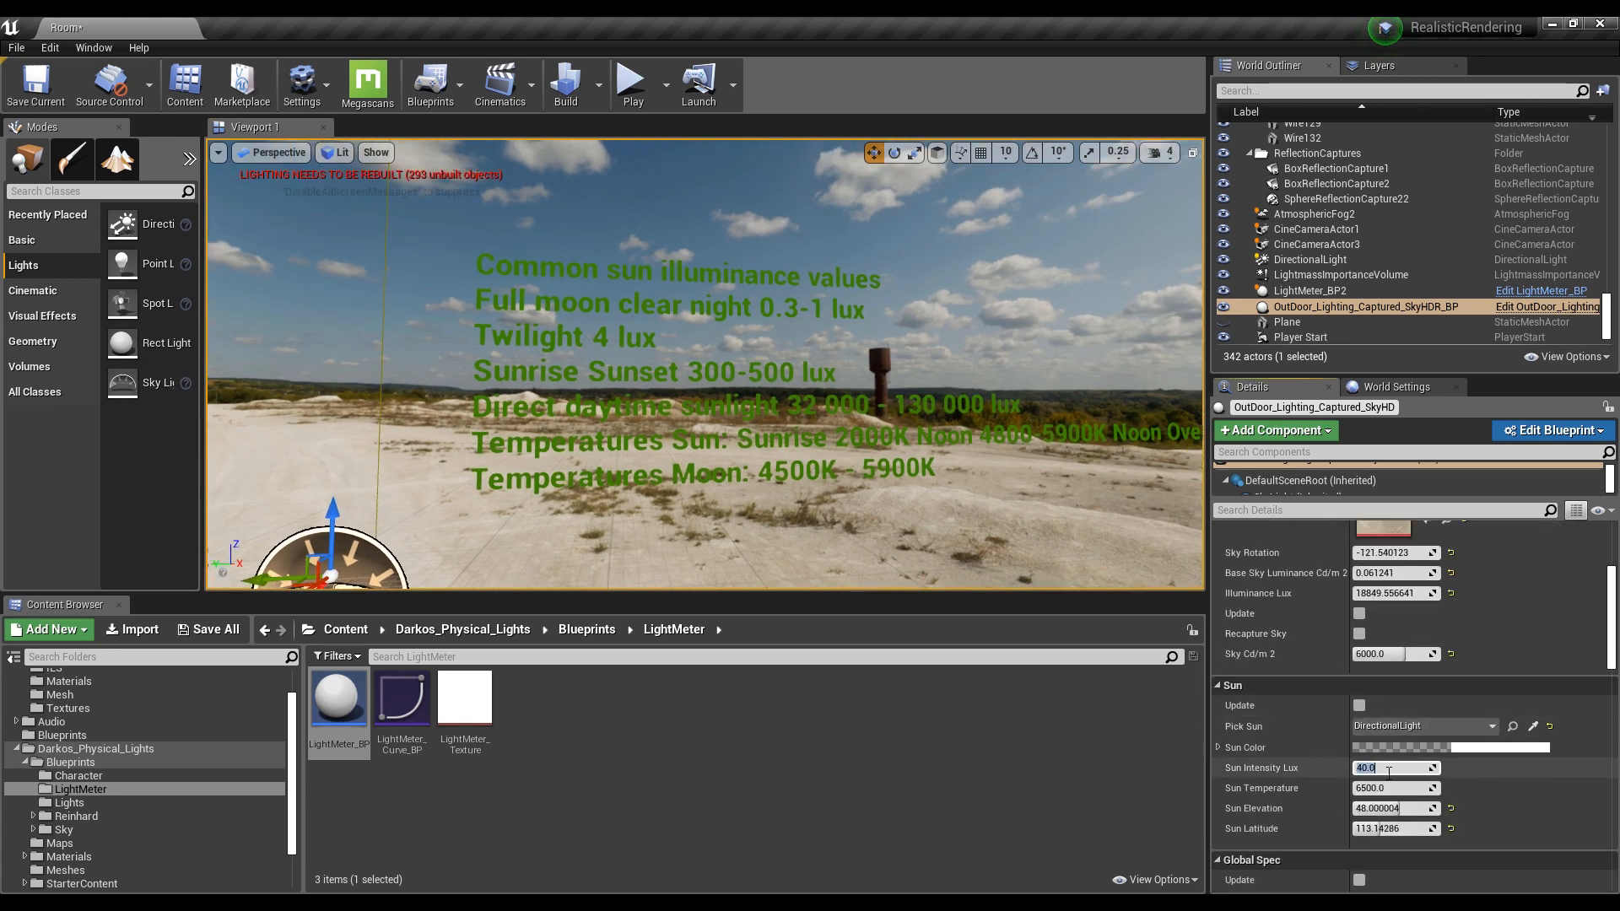
text(100000)
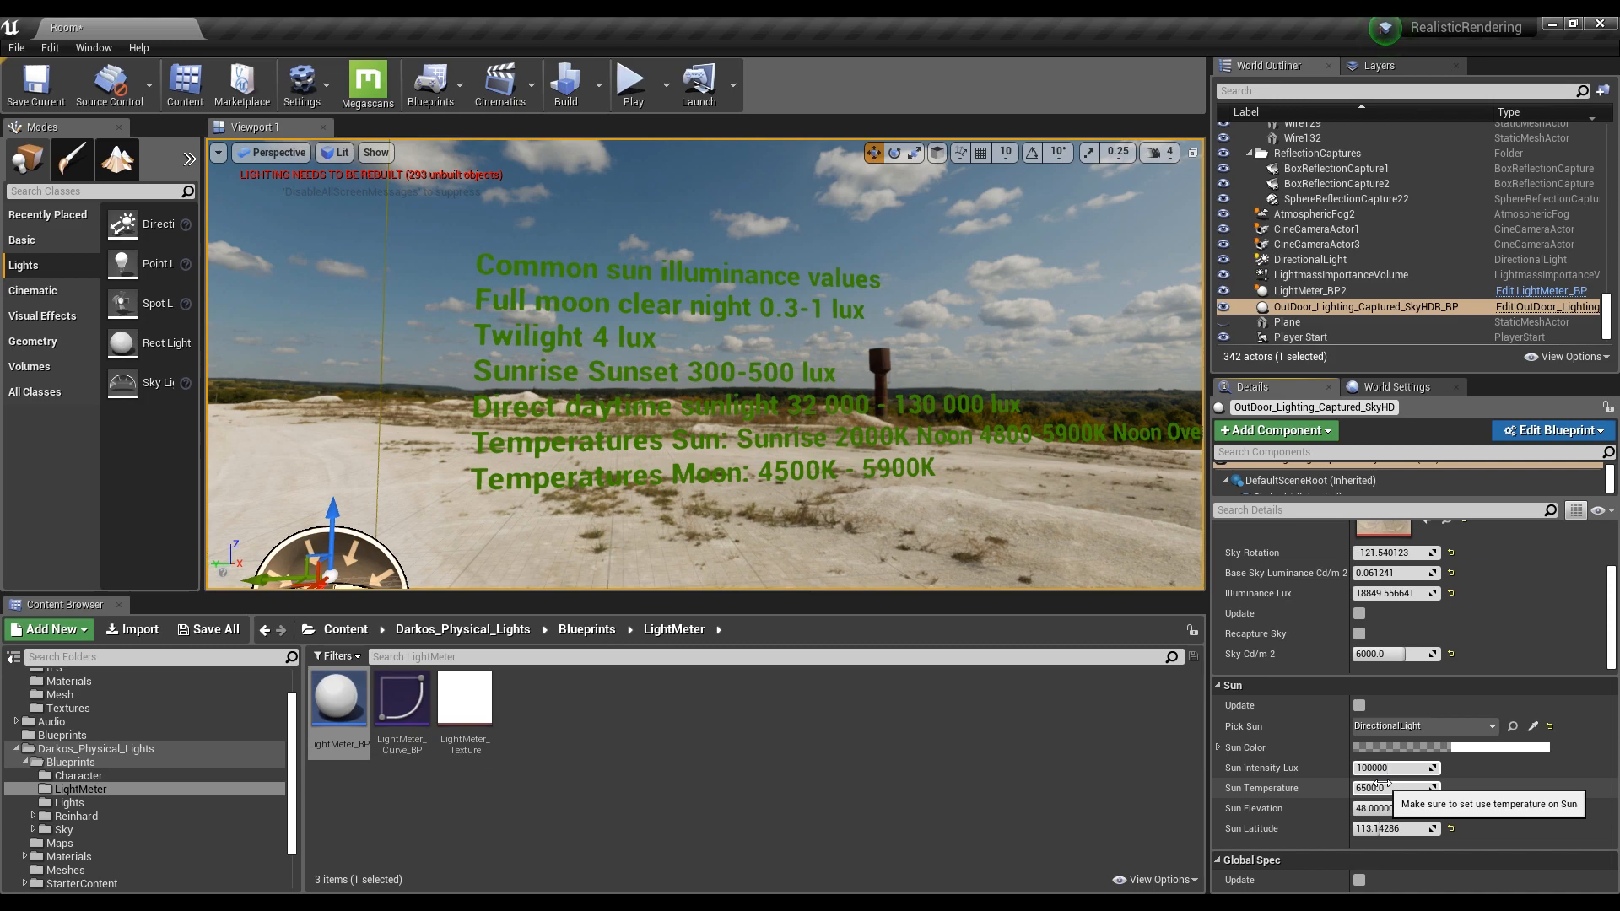
key(Return)
Adjust the sunlight entering the living room with Sun Elevation about 25.7, Sun Latitude 120 and Sun Temperature 5800
right_drag(954, 439, 672, 464)
key(w)
key(w)
key(s)
key(a)
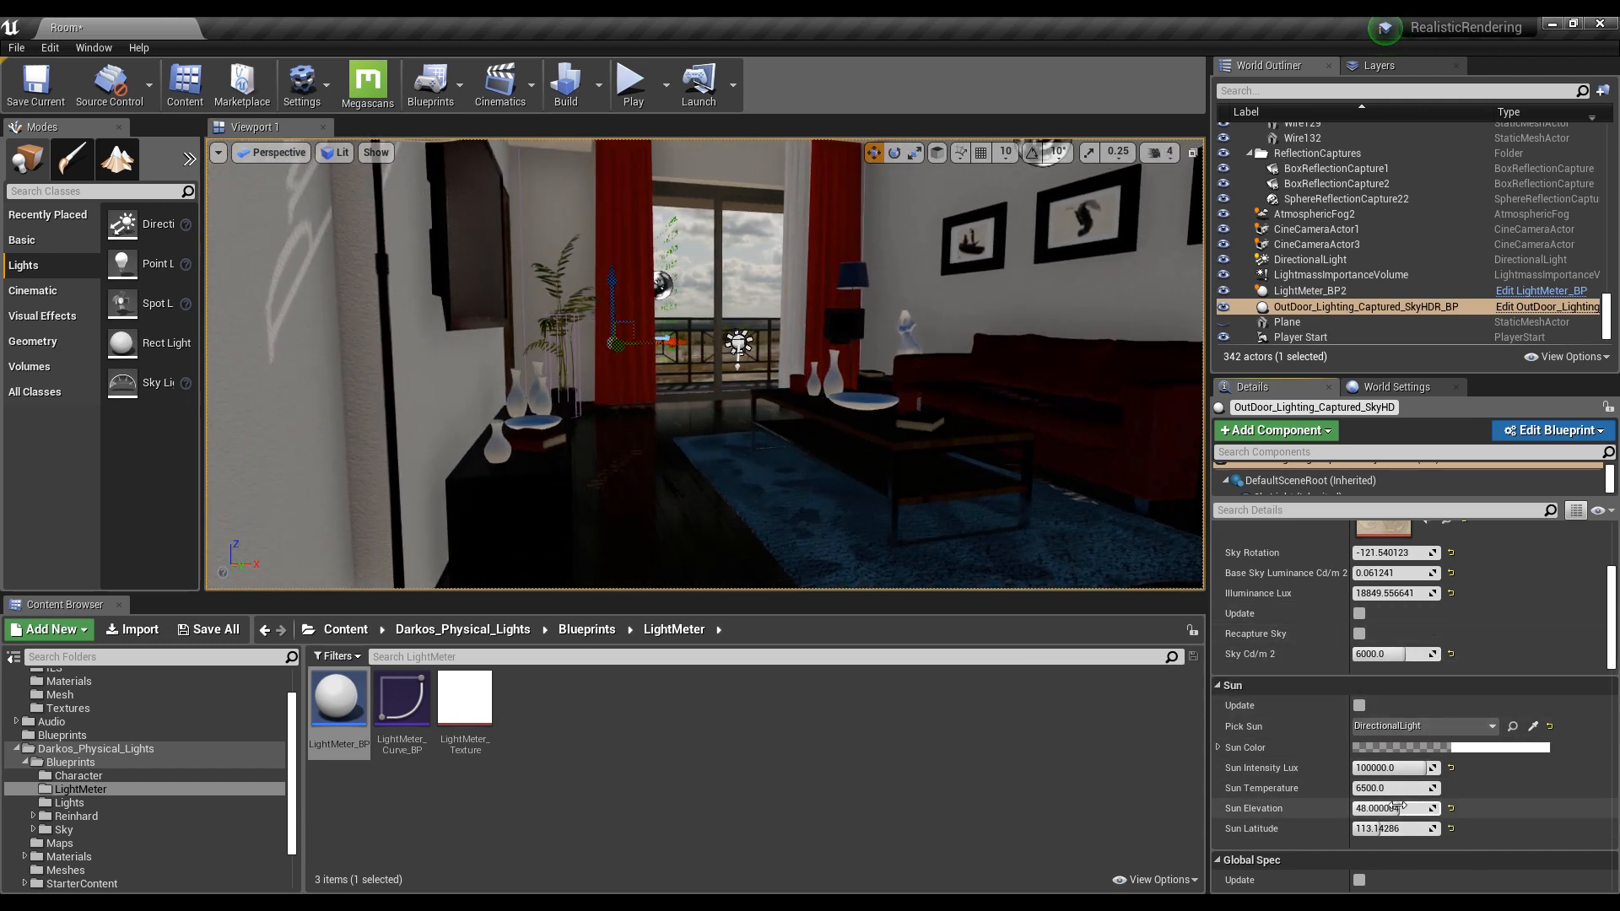
drag(1393, 809, 1378, 809)
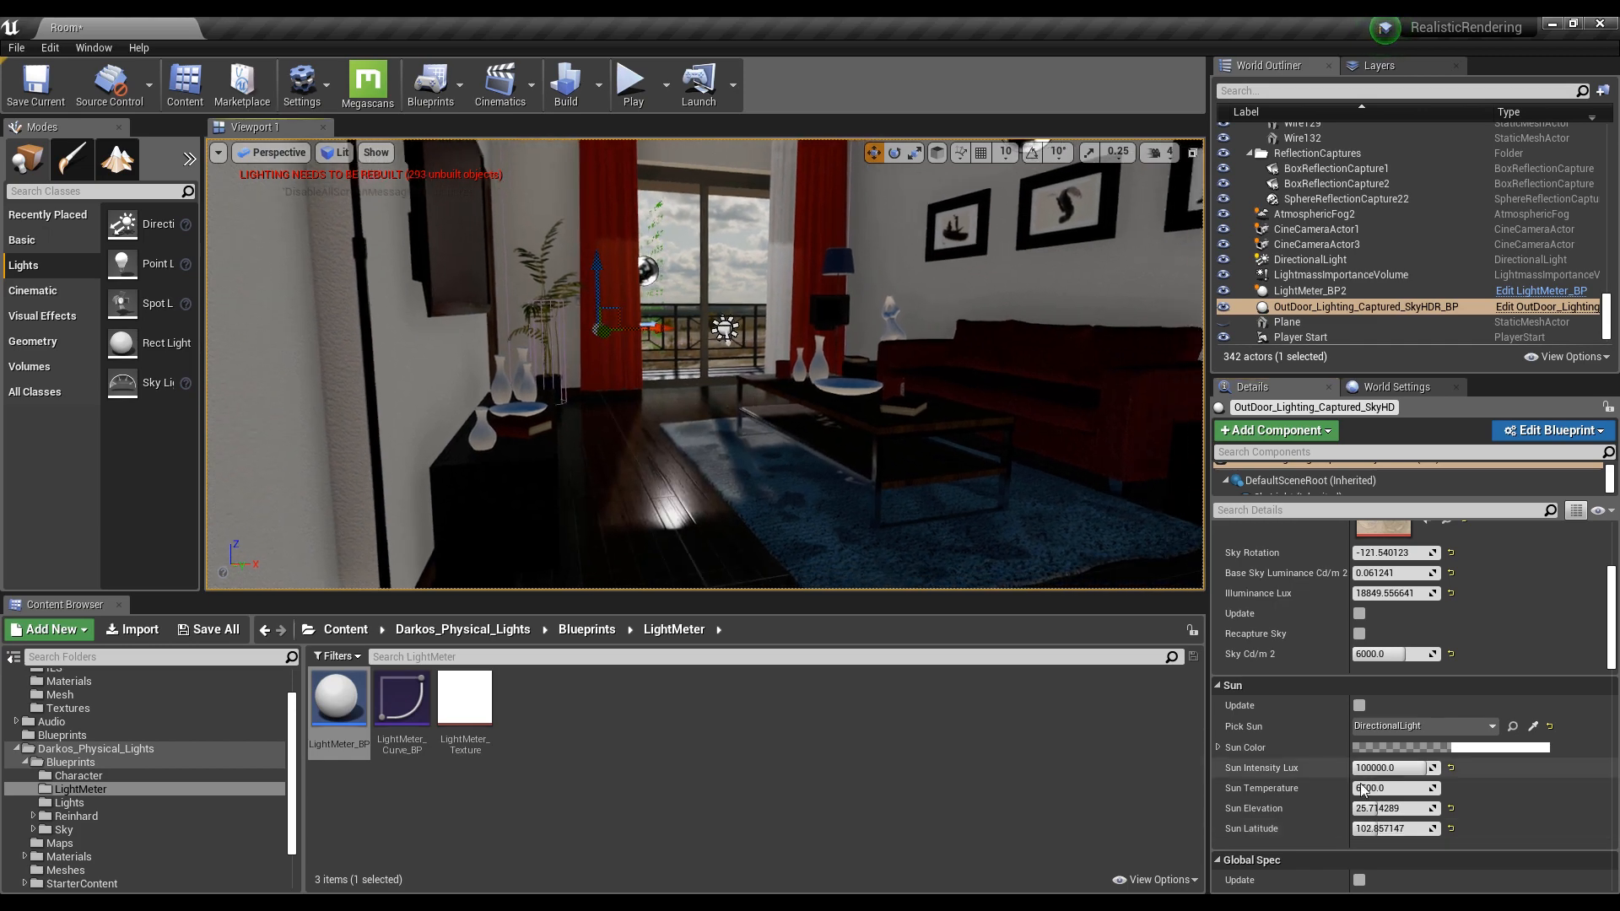
drag(1392, 829, 1418, 828)
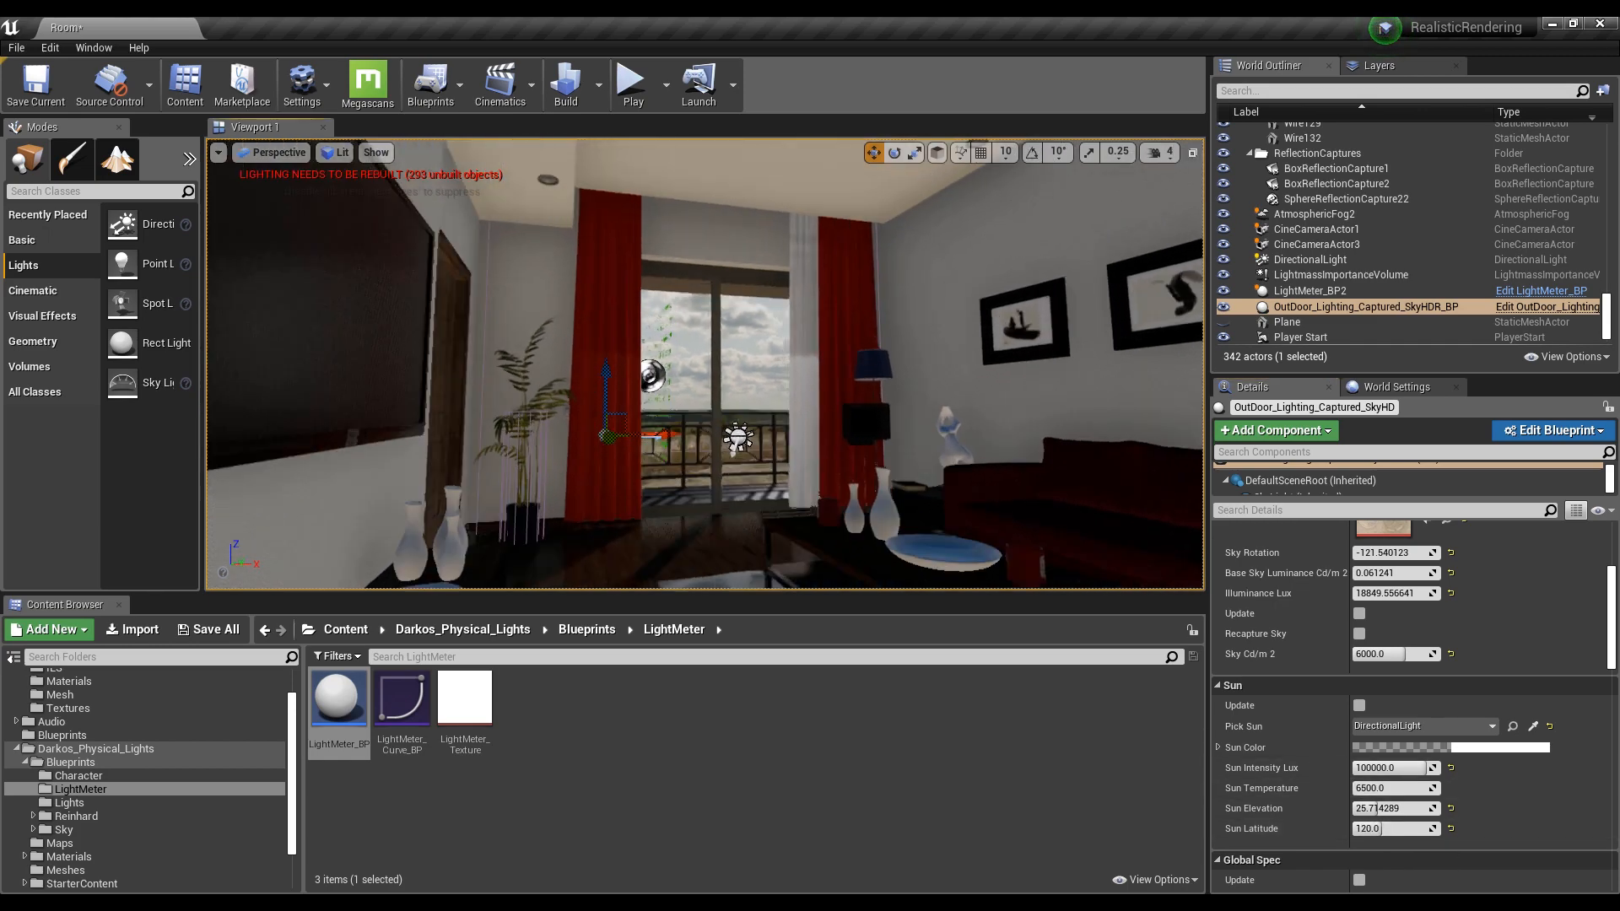
click(1386, 788)
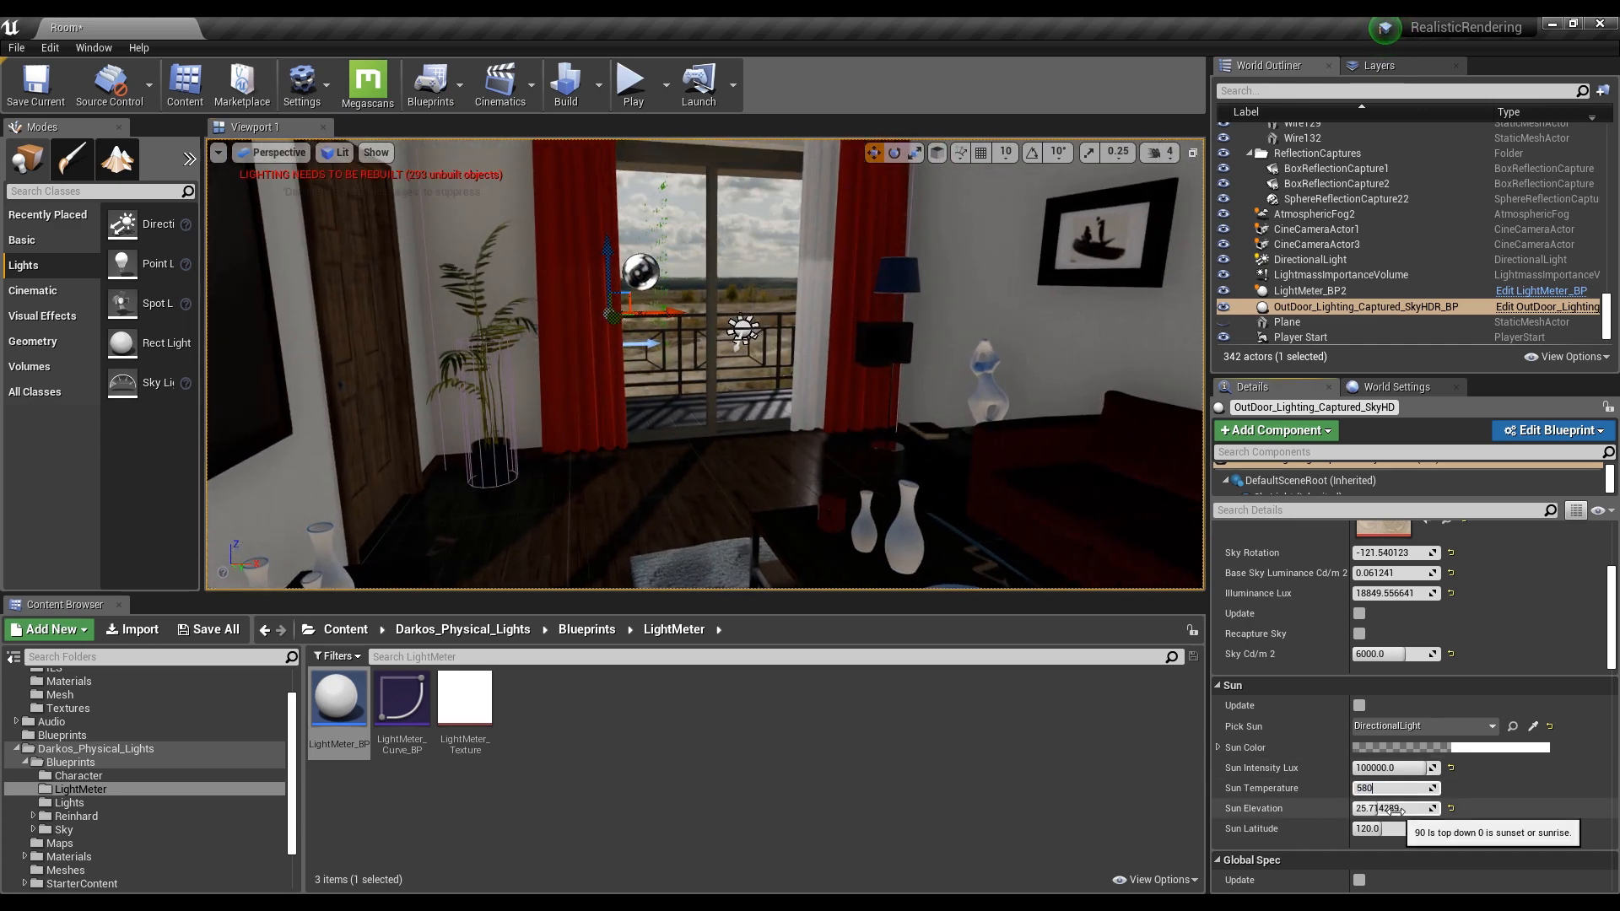
key(Return)
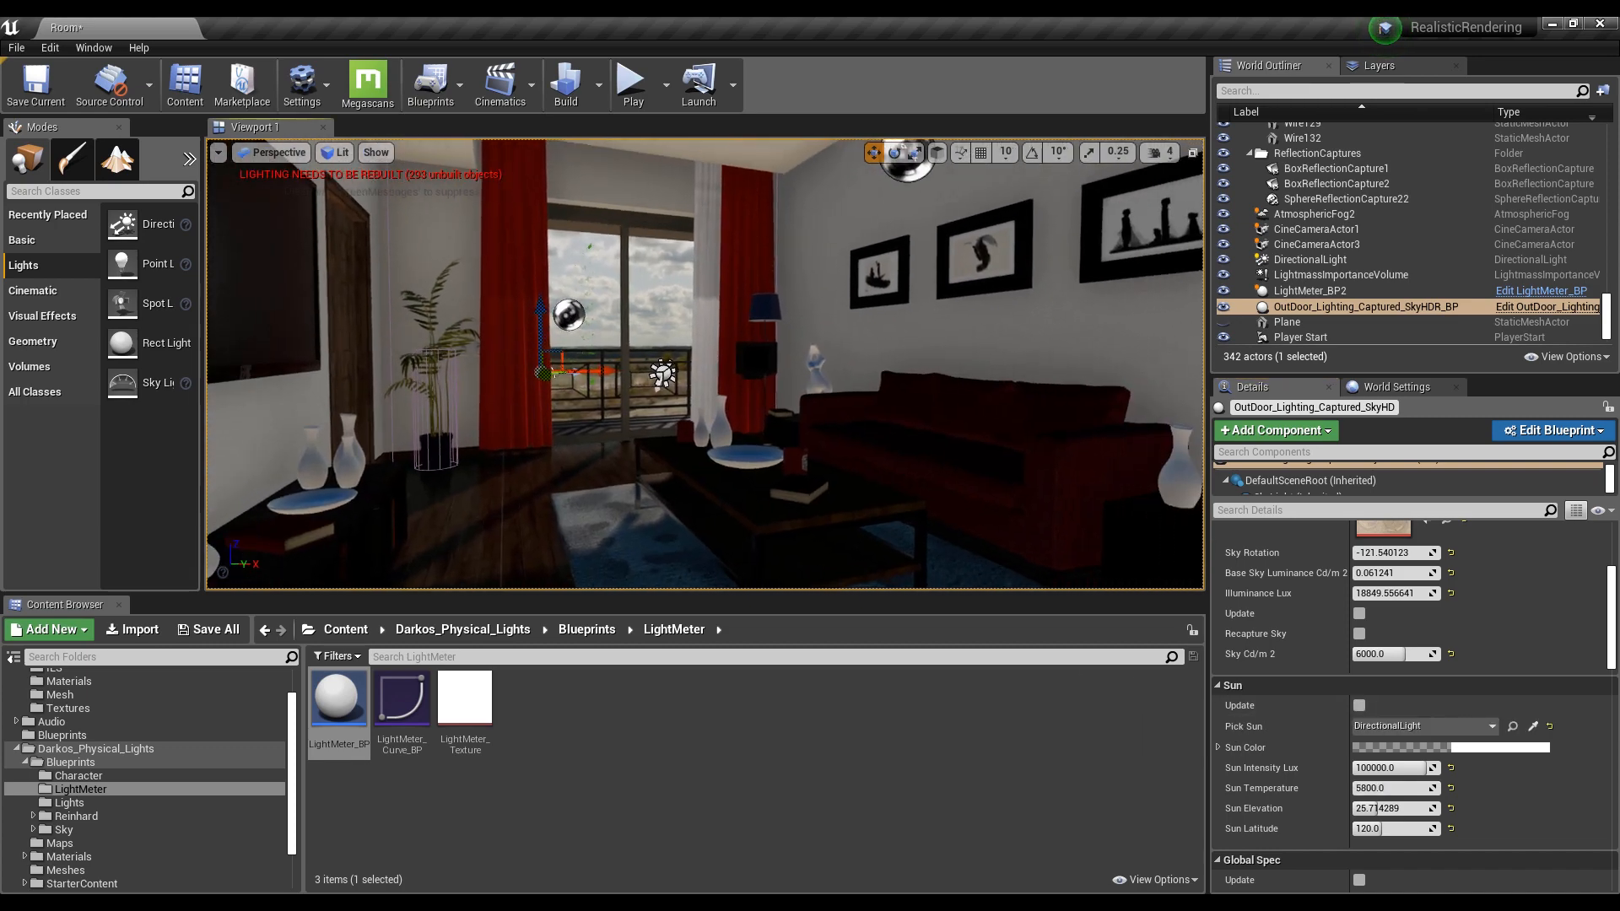
Review the sky blueprint's sky and sun settings and build the level's lighting
scroll(1330, 653, up, 4)
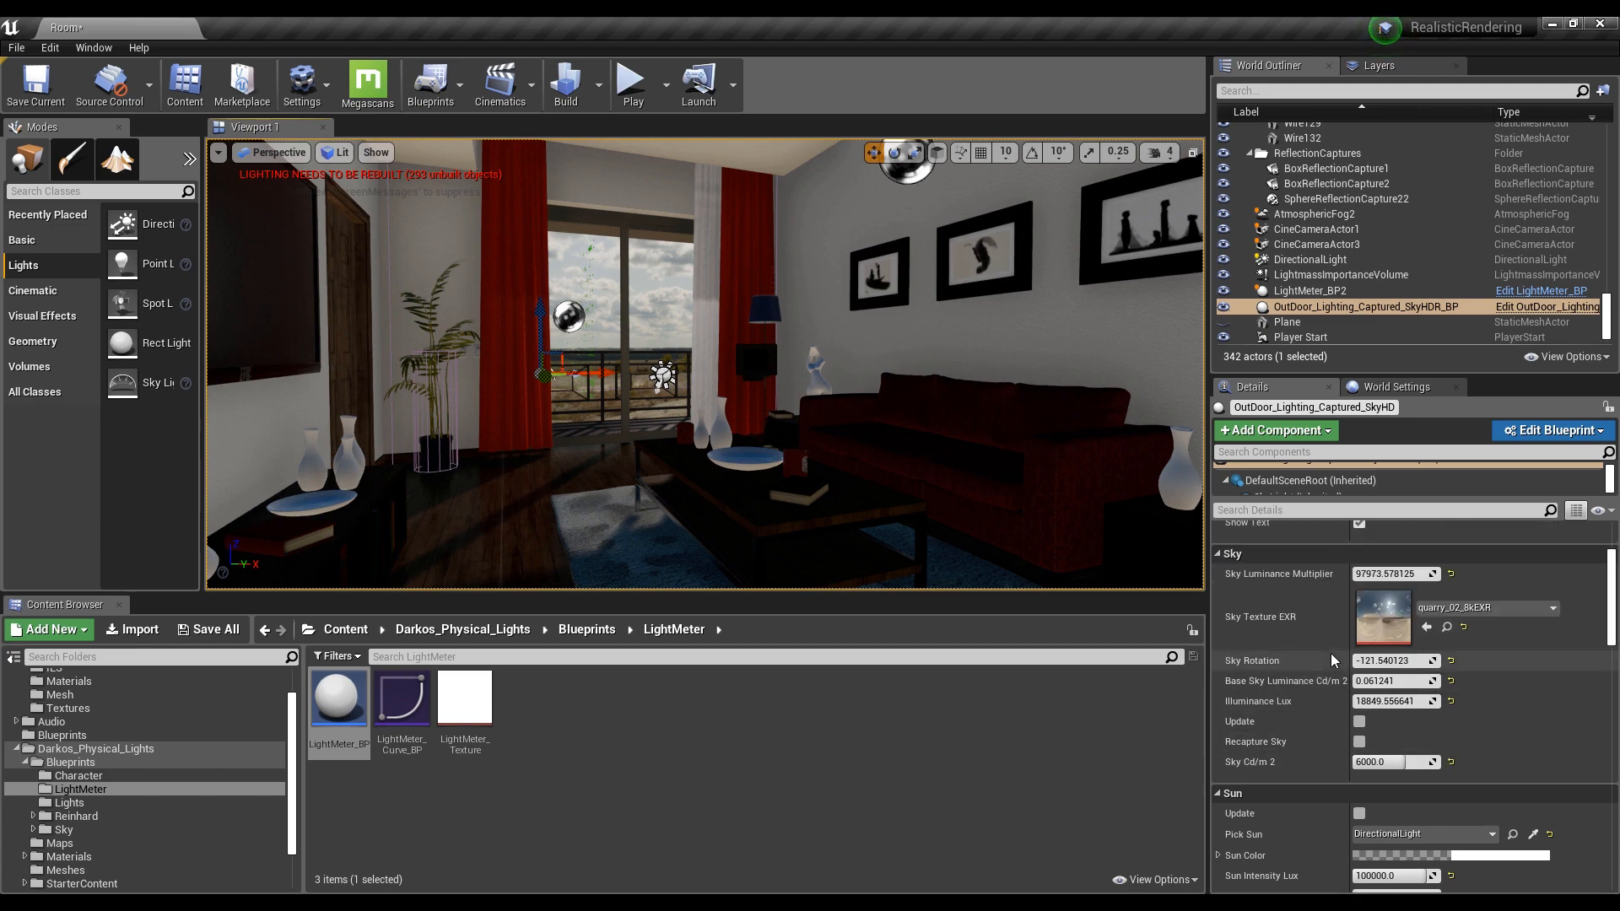
scroll(1323, 666, down, 2)
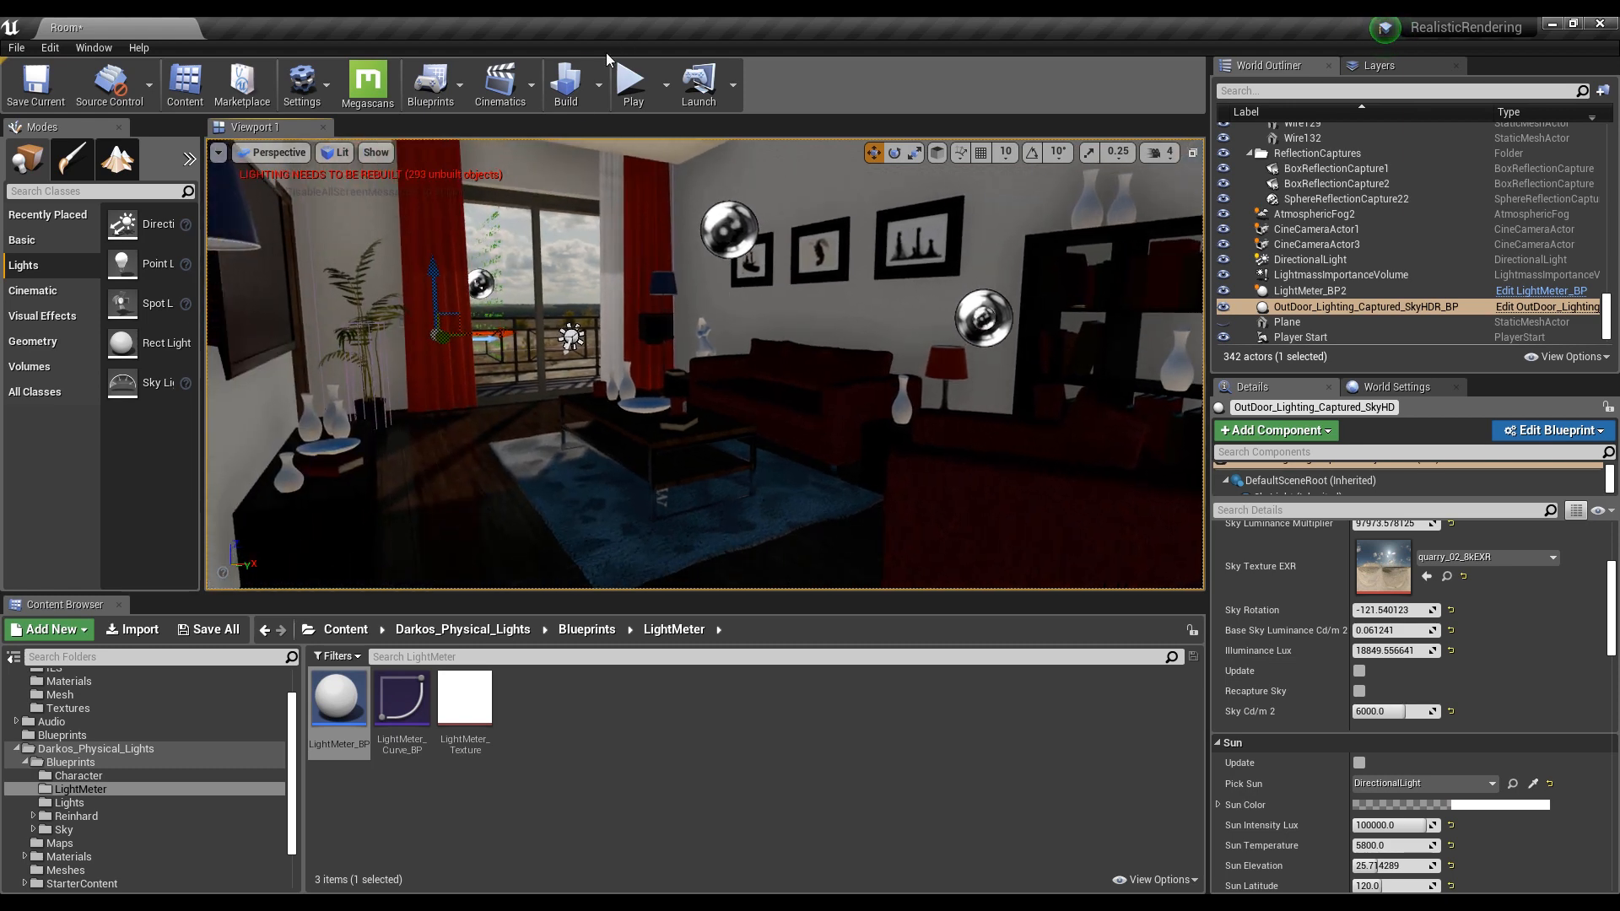
scroll(1293, 658, down, 9)
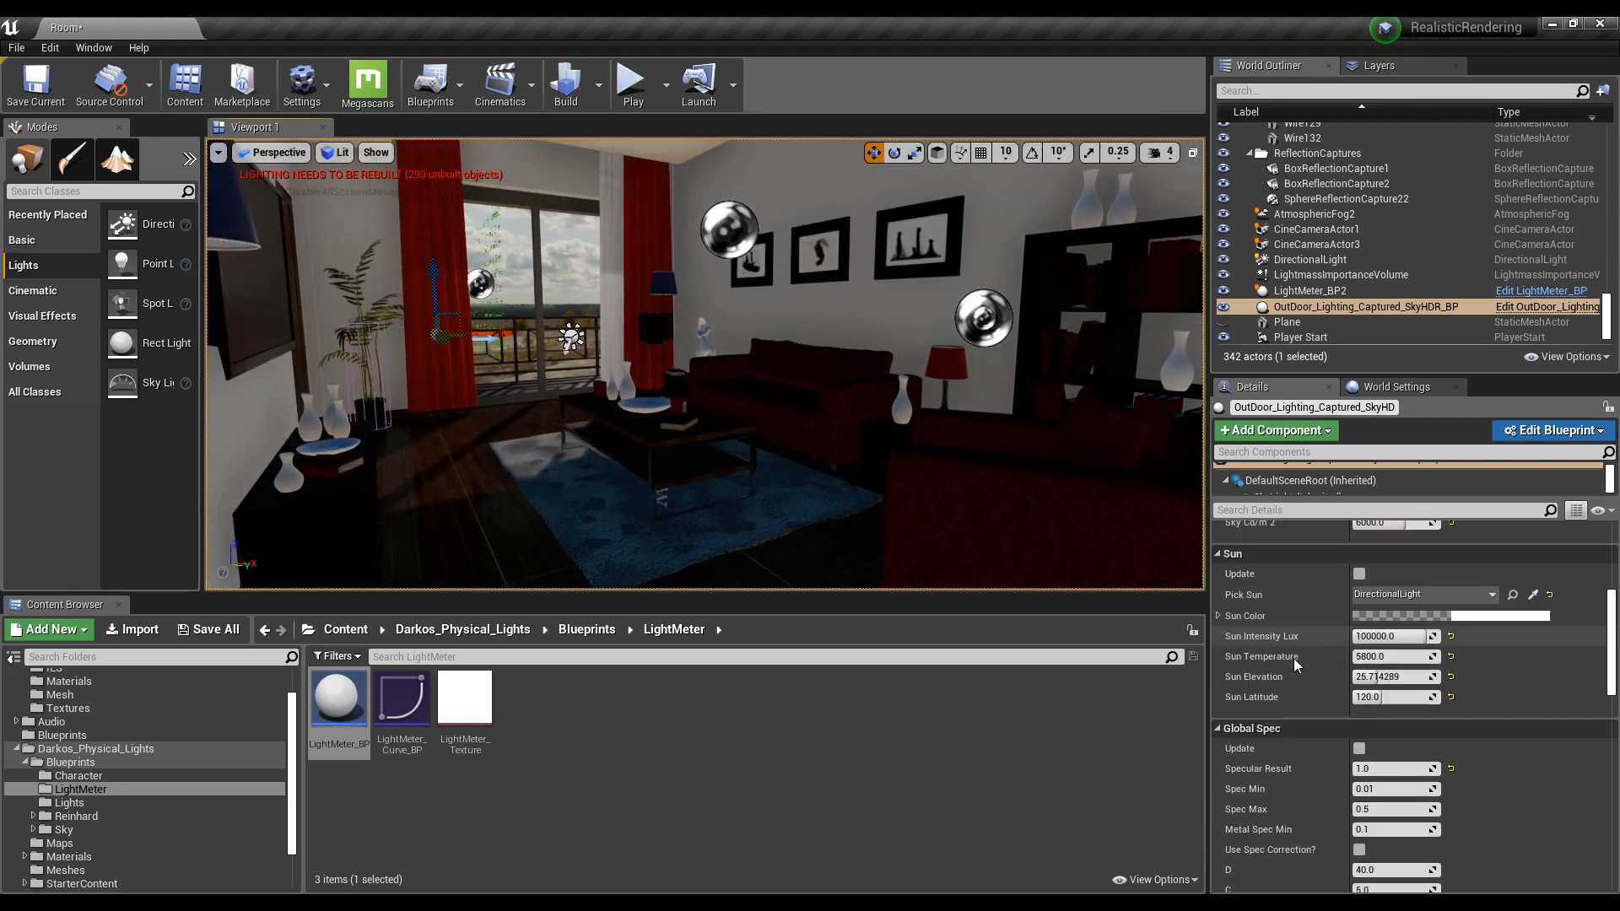
click(564, 81)
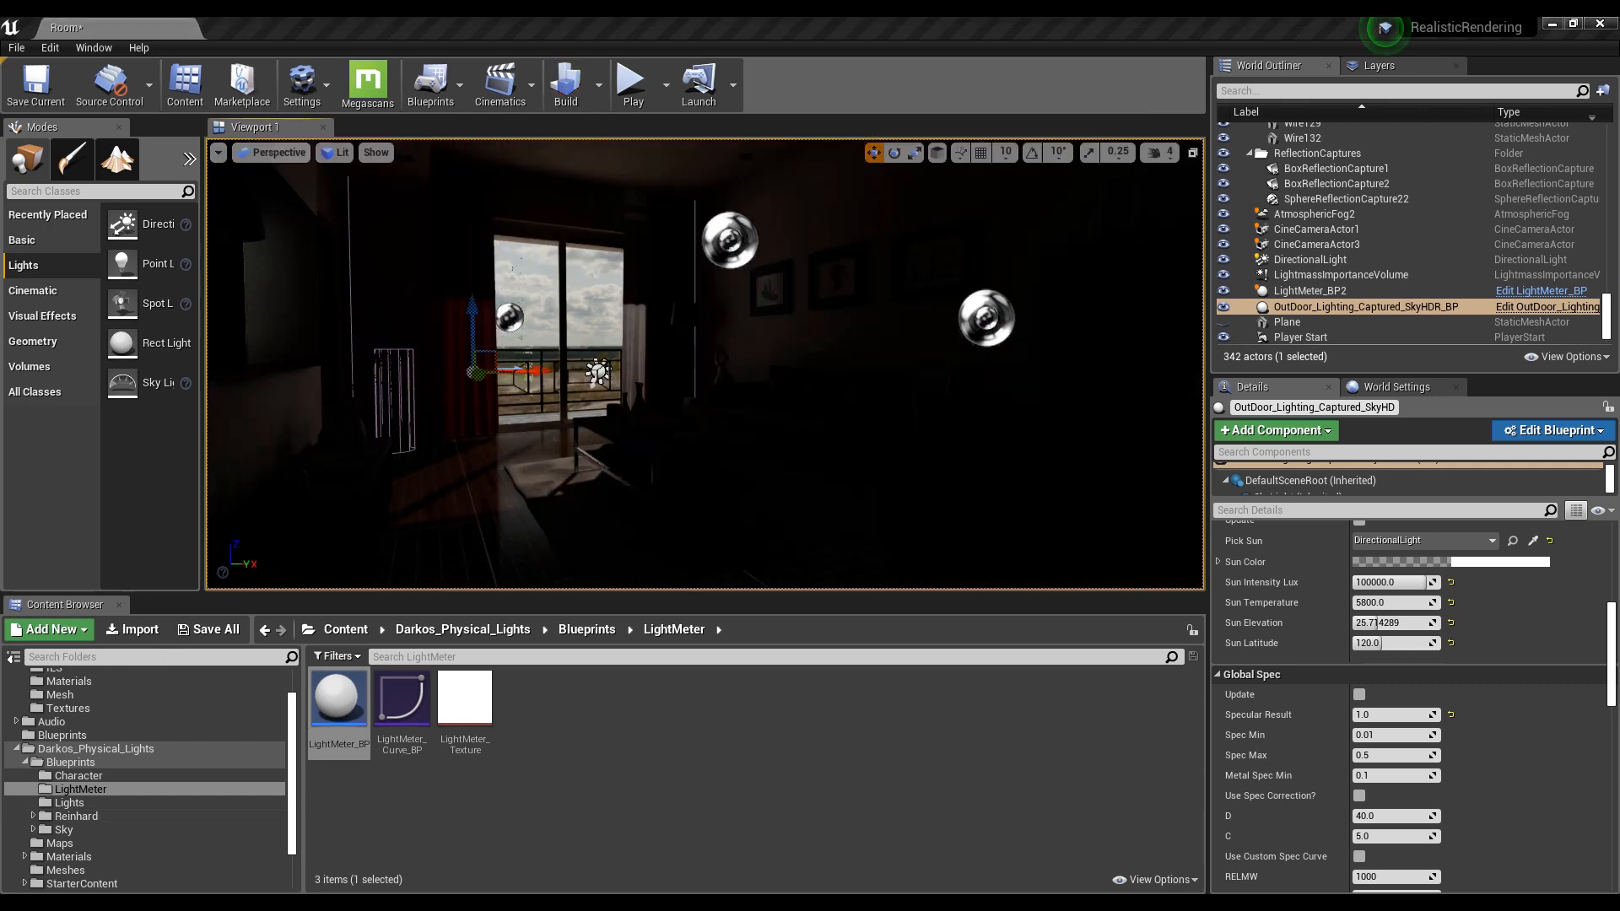
Examine the built lighting throughout the living room from different distances to the balcony window
mouse_move(705, 363)
right_down()
mouse_move(736, 384)
mouse_move(637, 338)
mouse_move(84, 355)
mouse_move(706, 363)
right_up()
key(w)
key(s)
key(w)
key(w)
key(s)
key(s)
key(s)
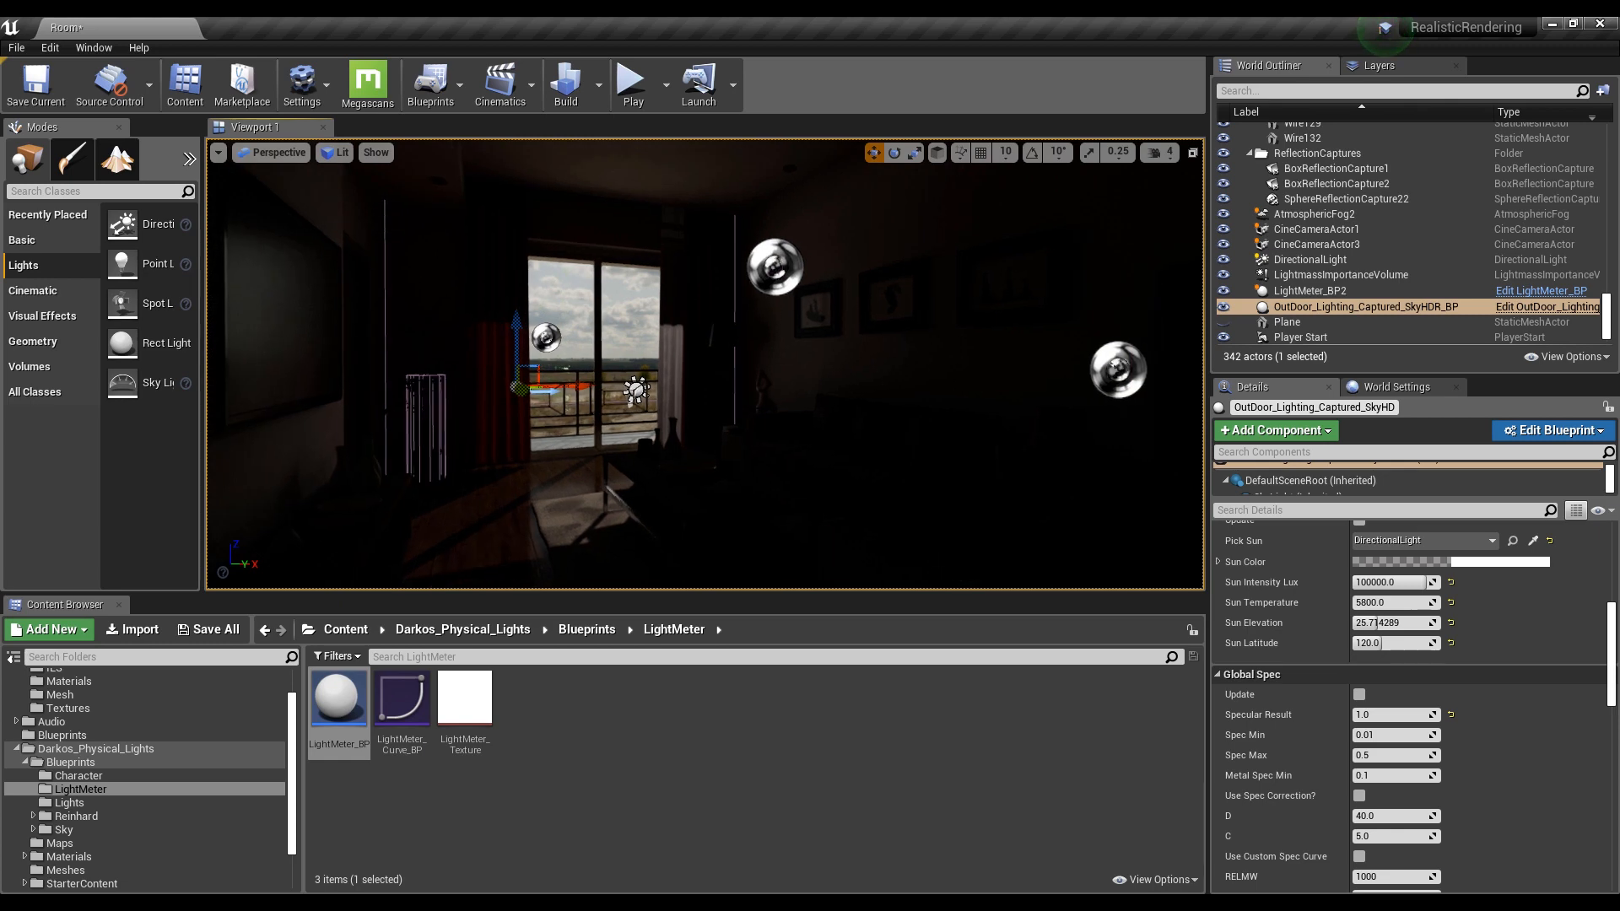
Enable gamma correction in the sky blueprint's tonemapper settings and check its effect on the living room
scroll(1306, 685, down, 10)
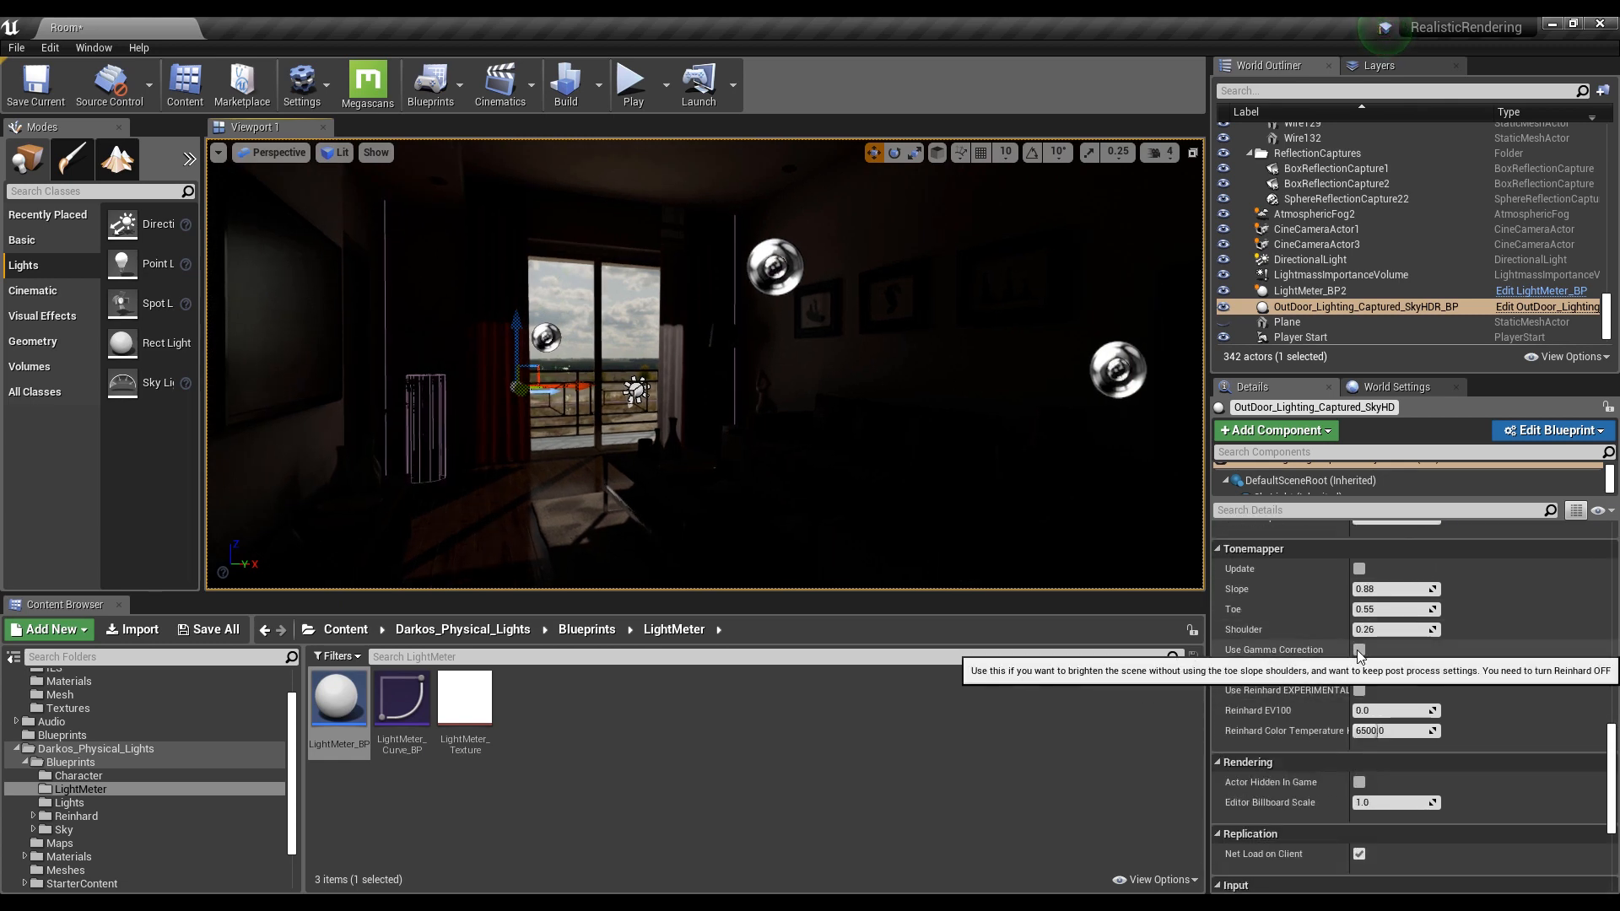
click(1360, 650)
key(w)
right_drag(704, 363, 741, 353)
key(w)
key(w)
key(w)
key(w)
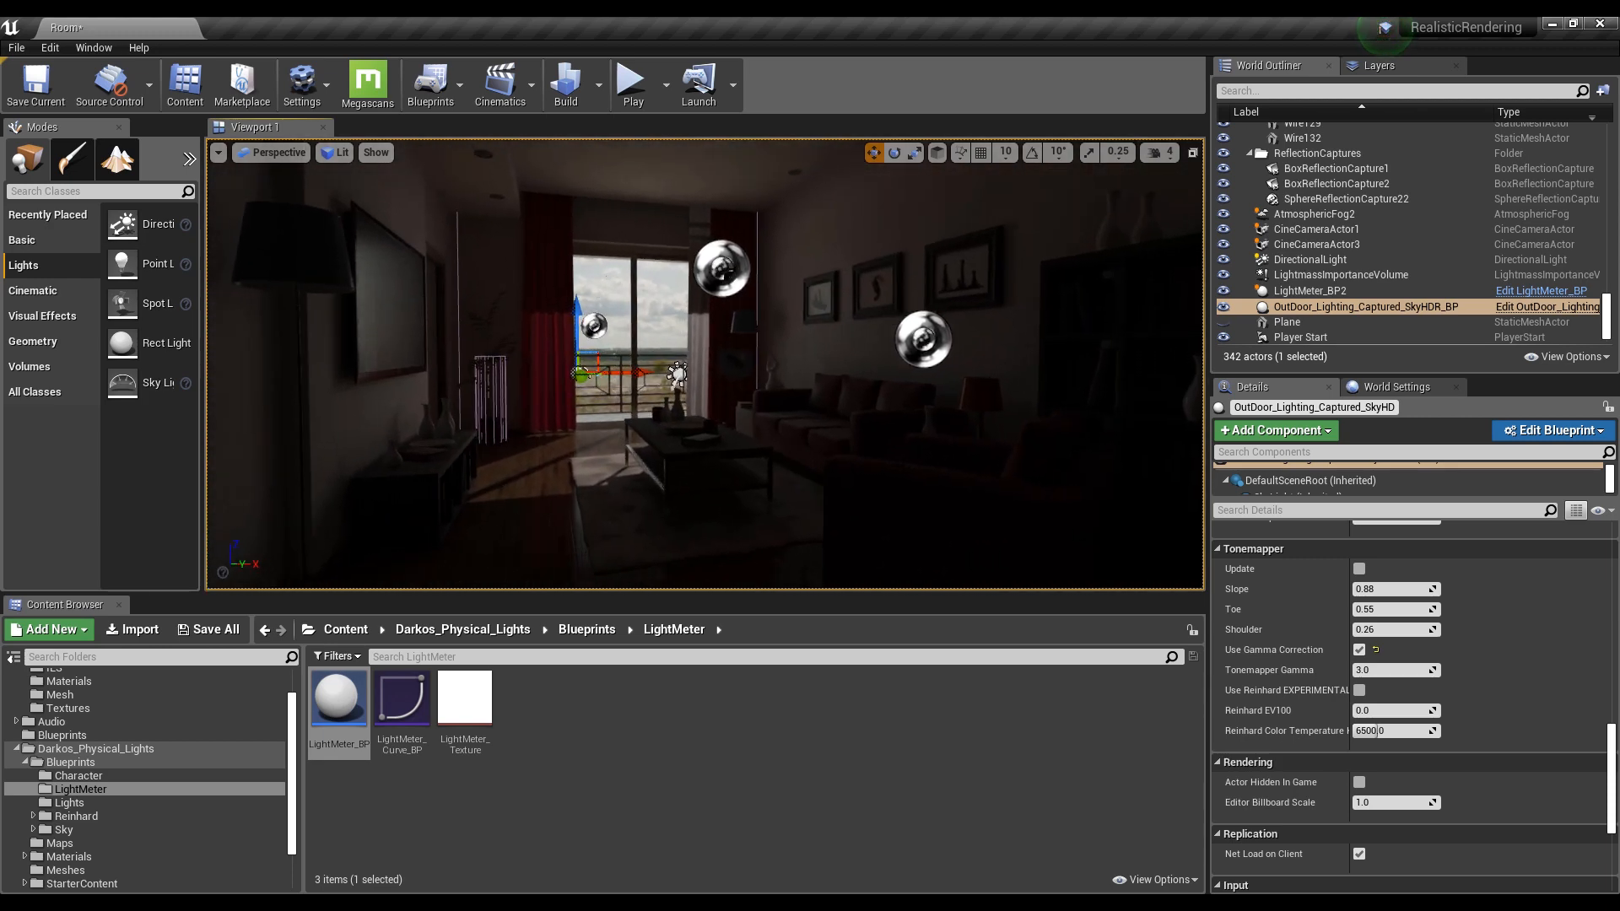
Try a brighter exposure with the sky blueprint camera's Min EV100 and Max EV100 both at 10
scroll(1284, 678, up, 5)
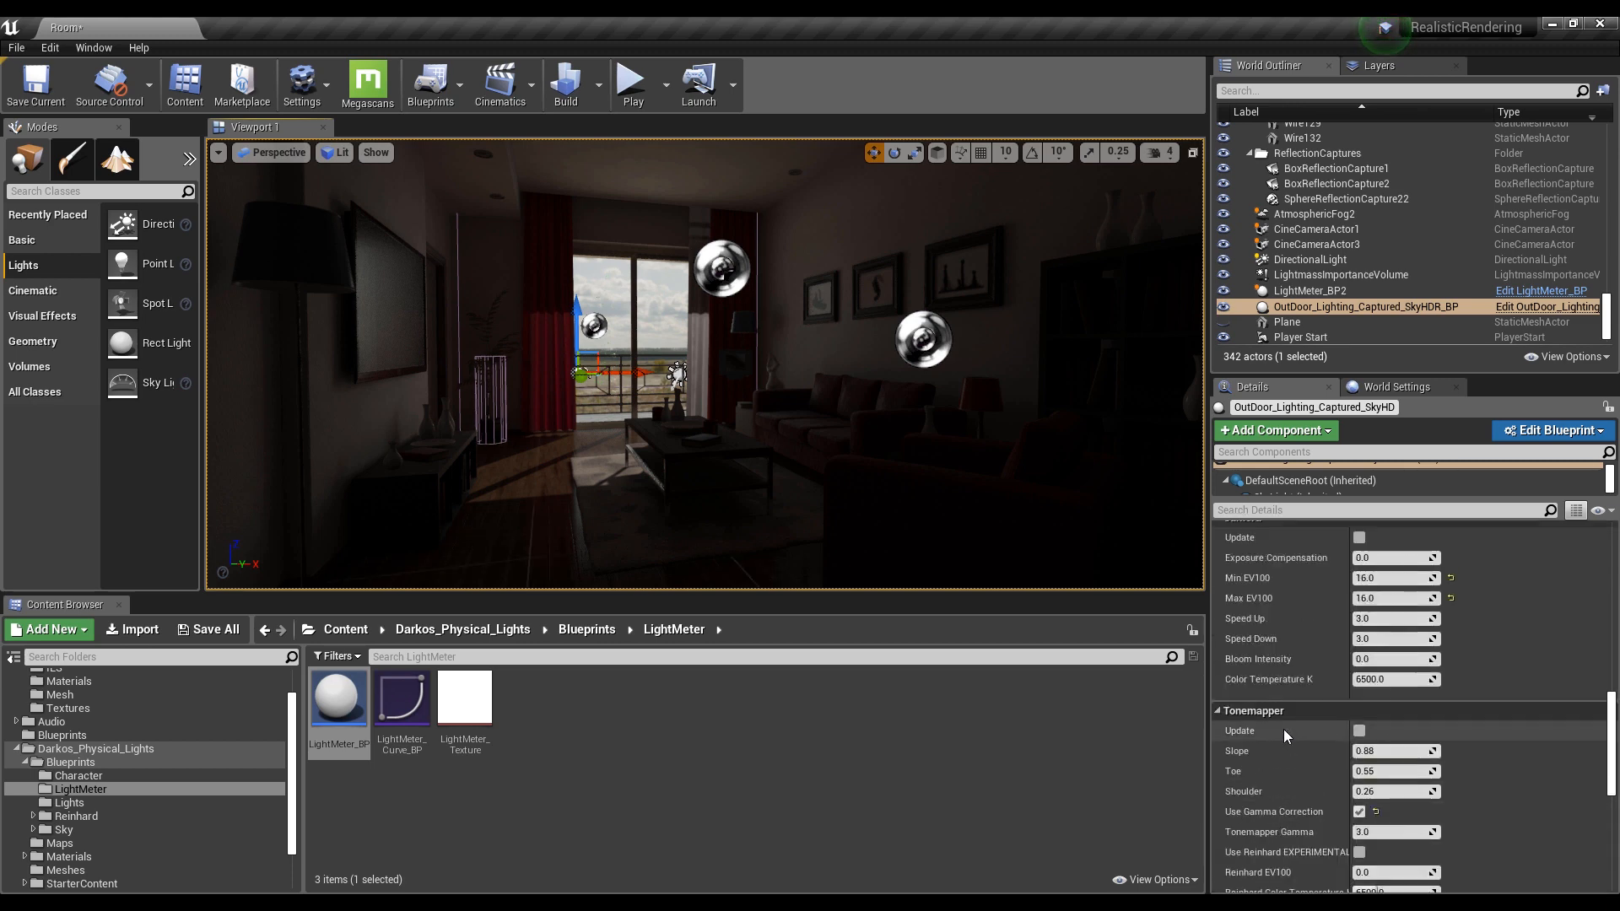
scroll(1283, 730, up, 3)
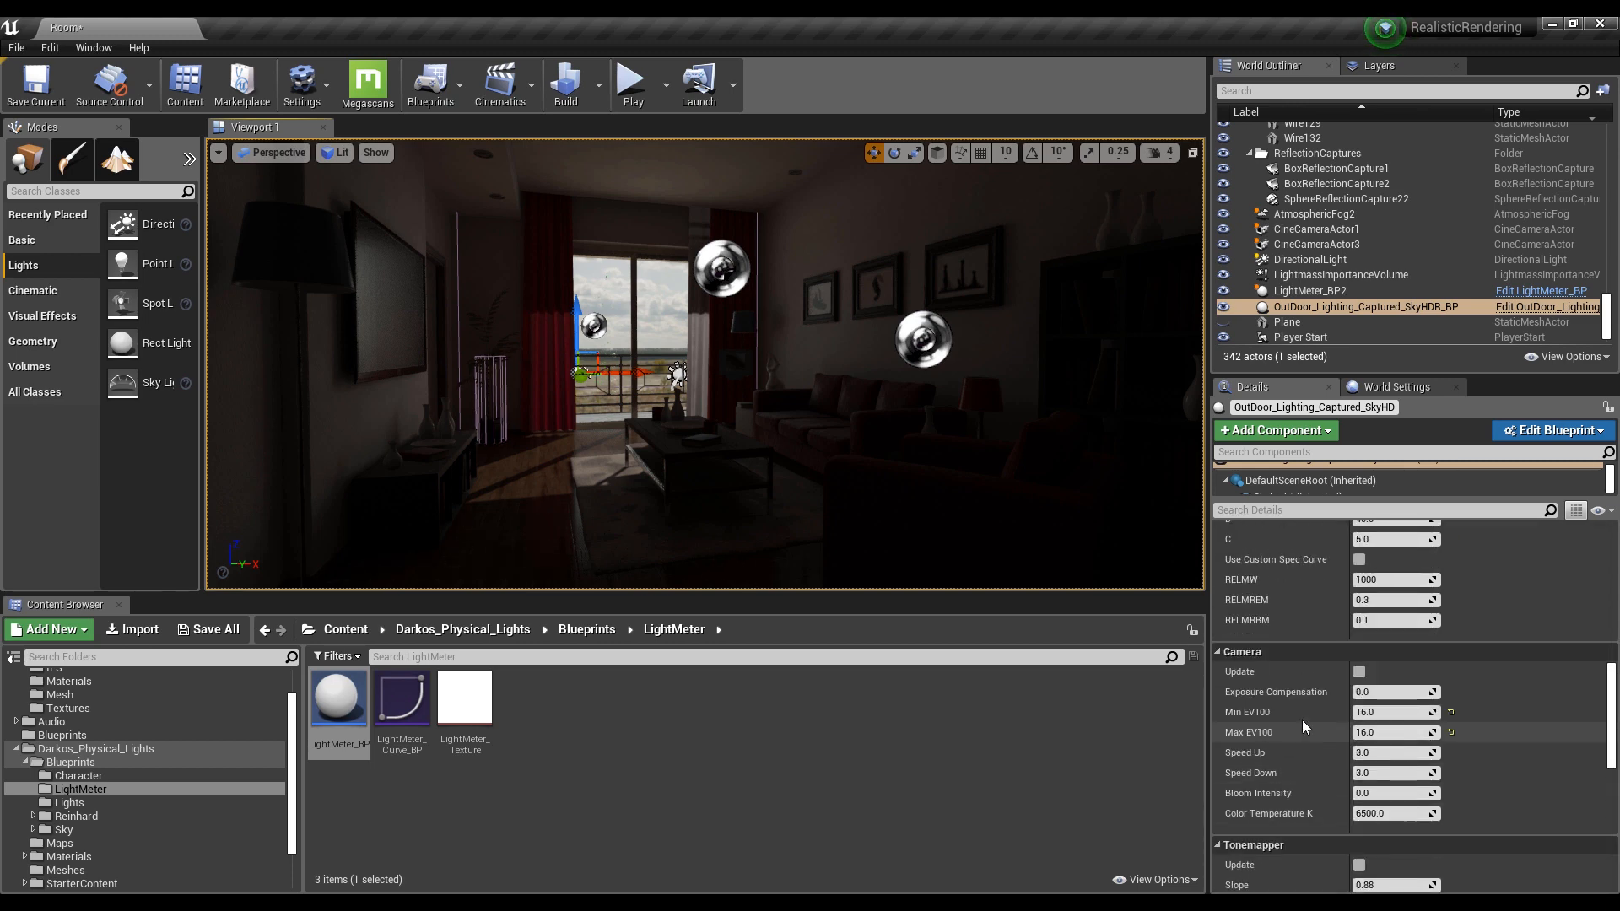
click(1394, 713)
text(10)
click(1404, 737)
text(10)
key(Return)
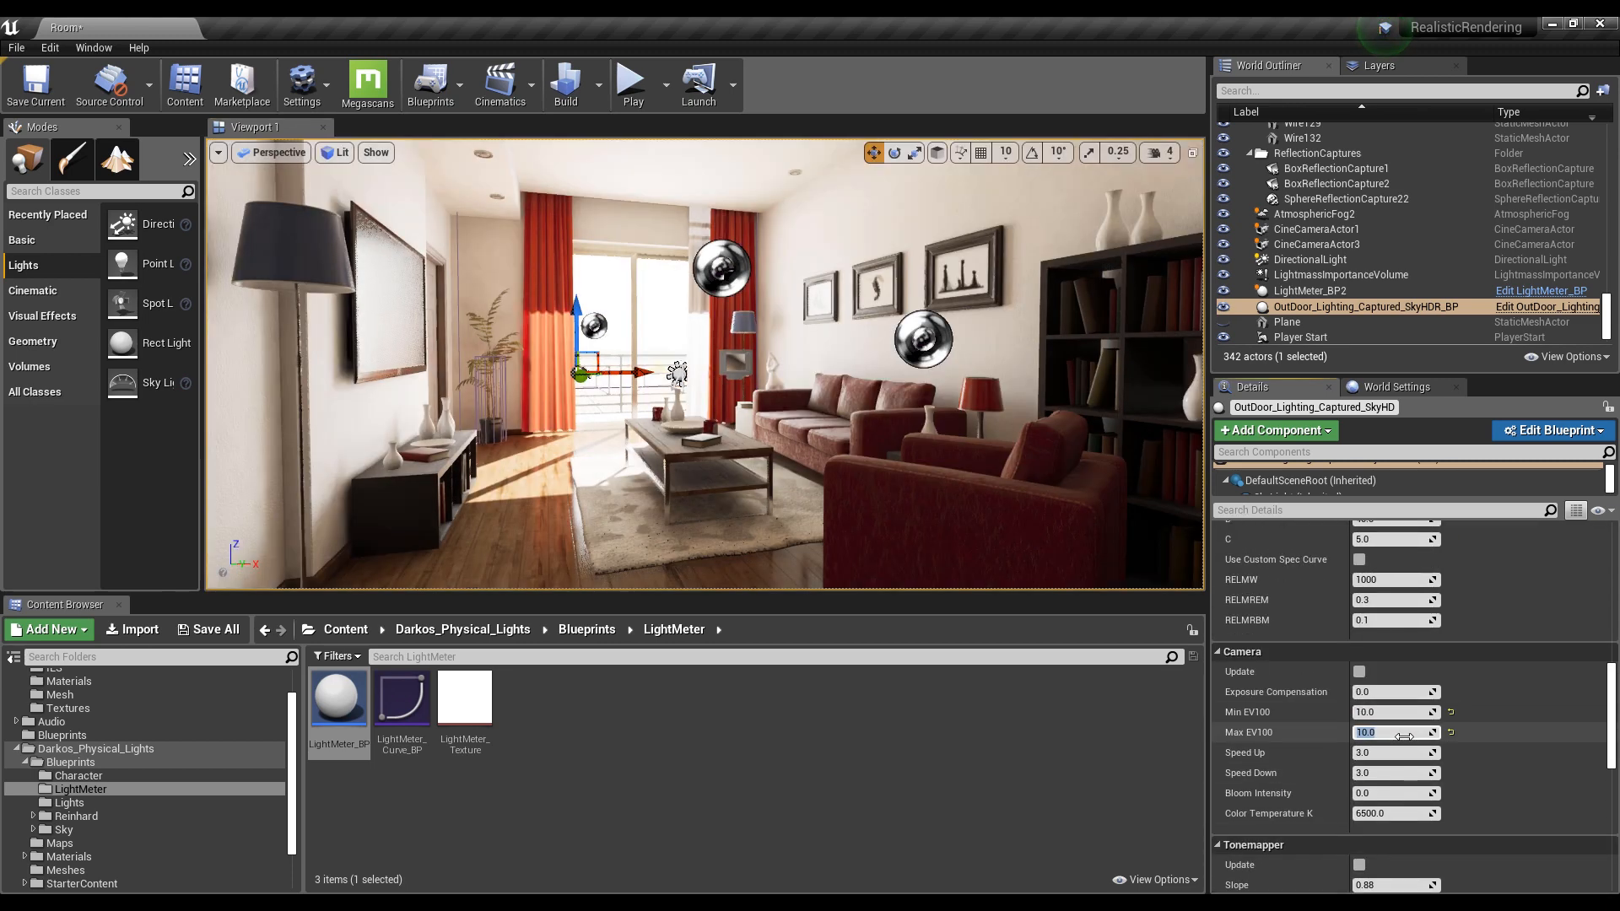
Set the sky blueprint camera's Min EV100 and Max EV100 both to 12
click(1393, 715)
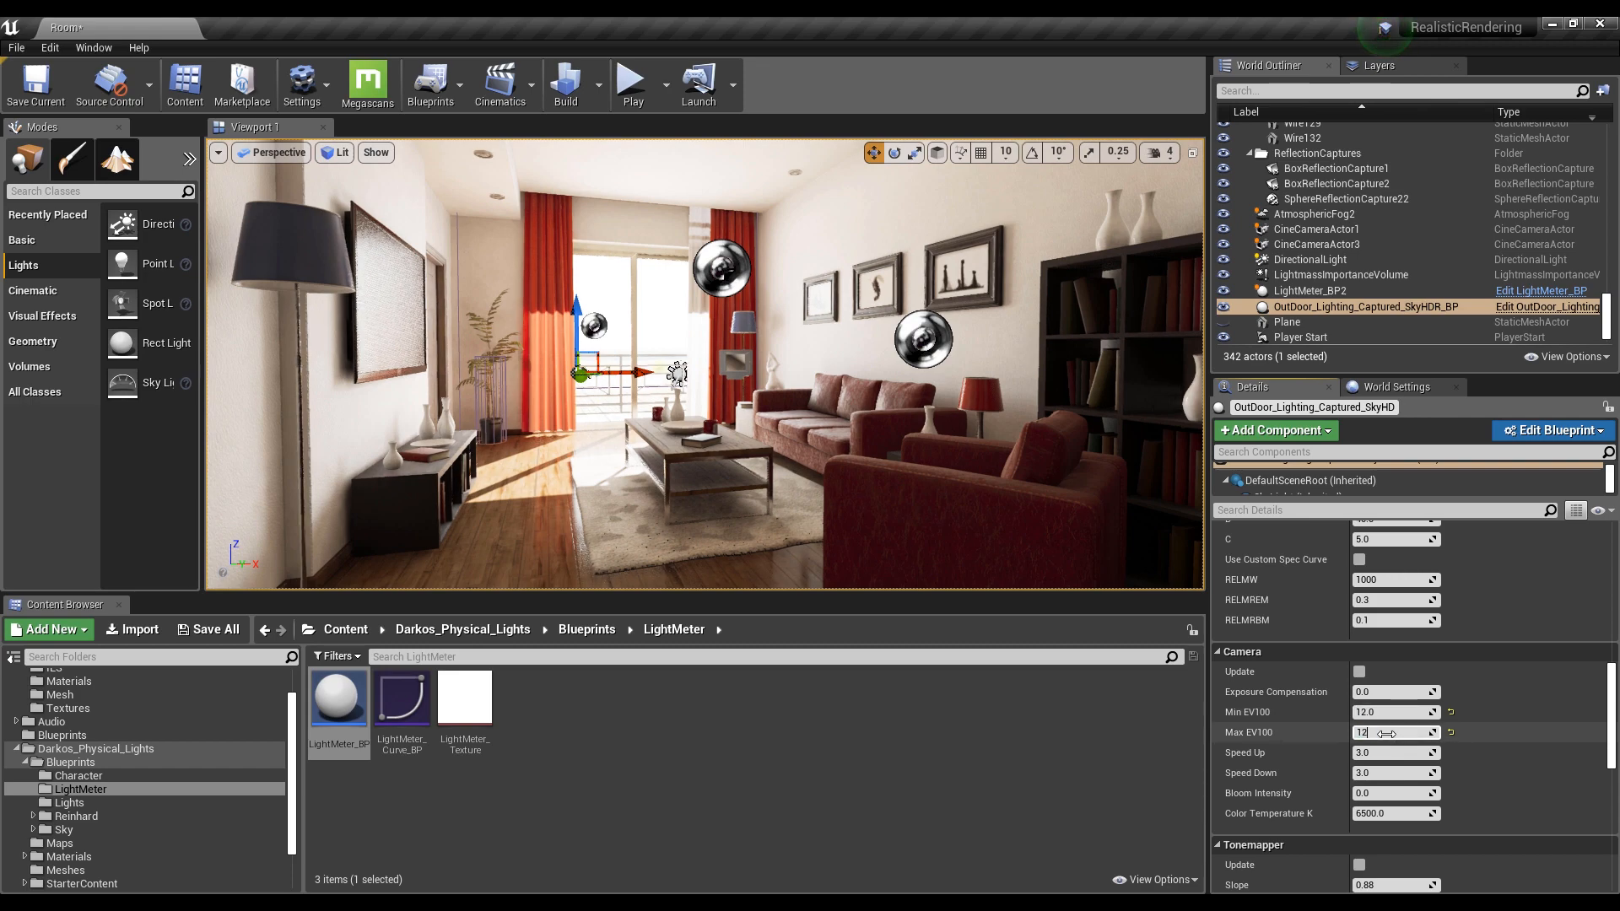
click(1387, 733)
text(12)
key(Return)
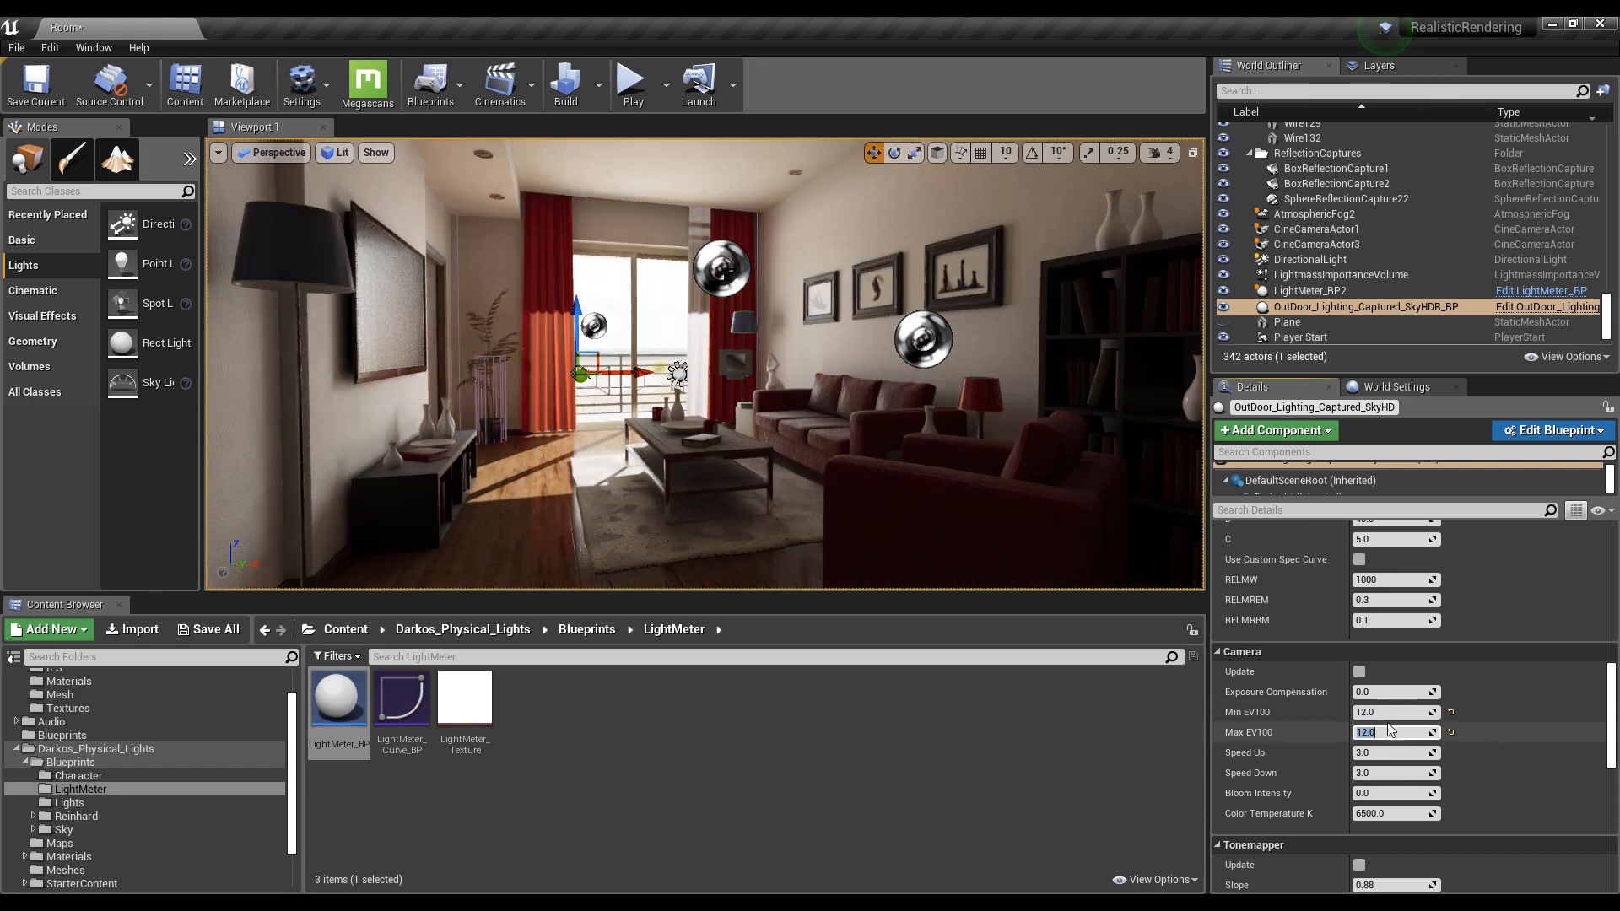
Set the camera's Min EV100 and Max EV100 to 13 and the Bloom Intensity to 0.65
key(shift+Tab)
text(13)
key(Return)
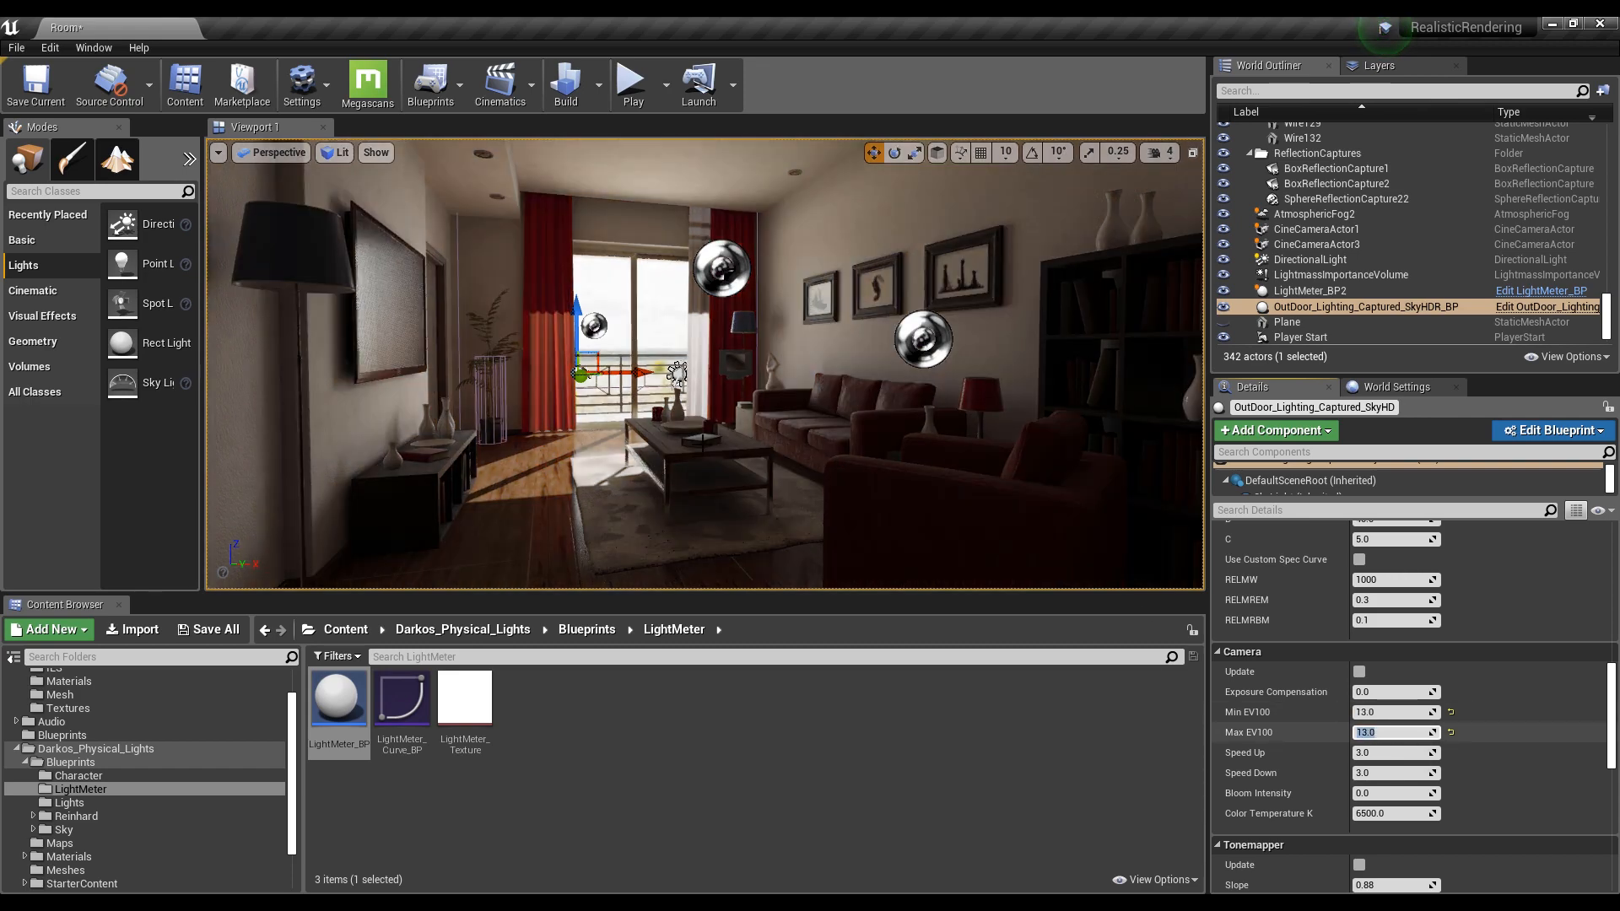
scroll(1295, 657, down, 2)
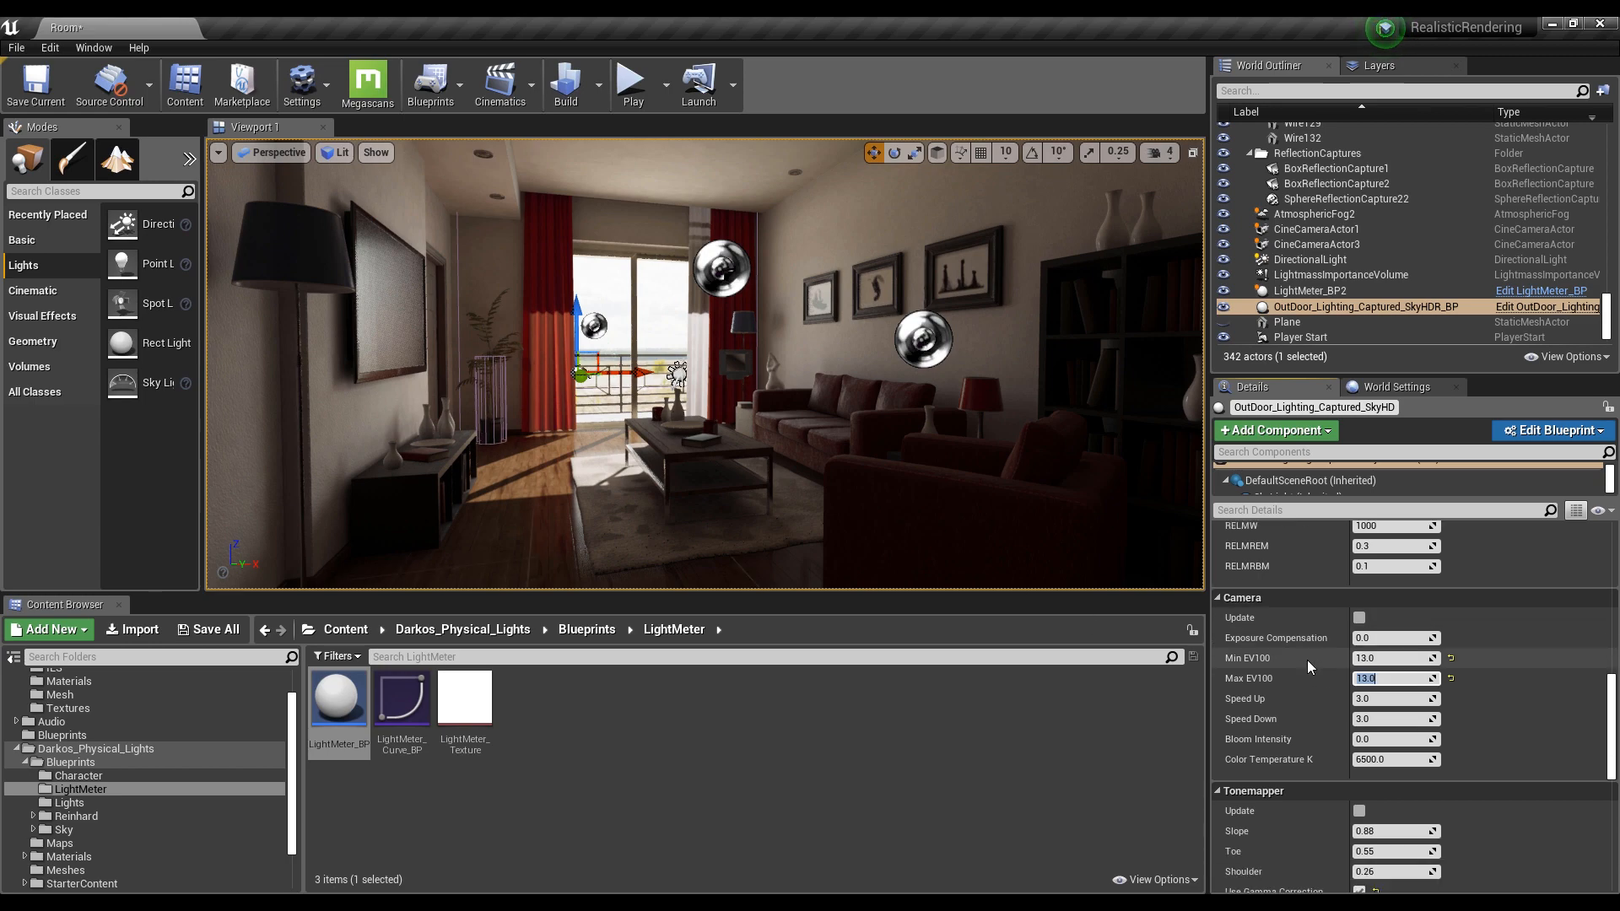
click(1391, 740)
text(0.65)
key(Return)
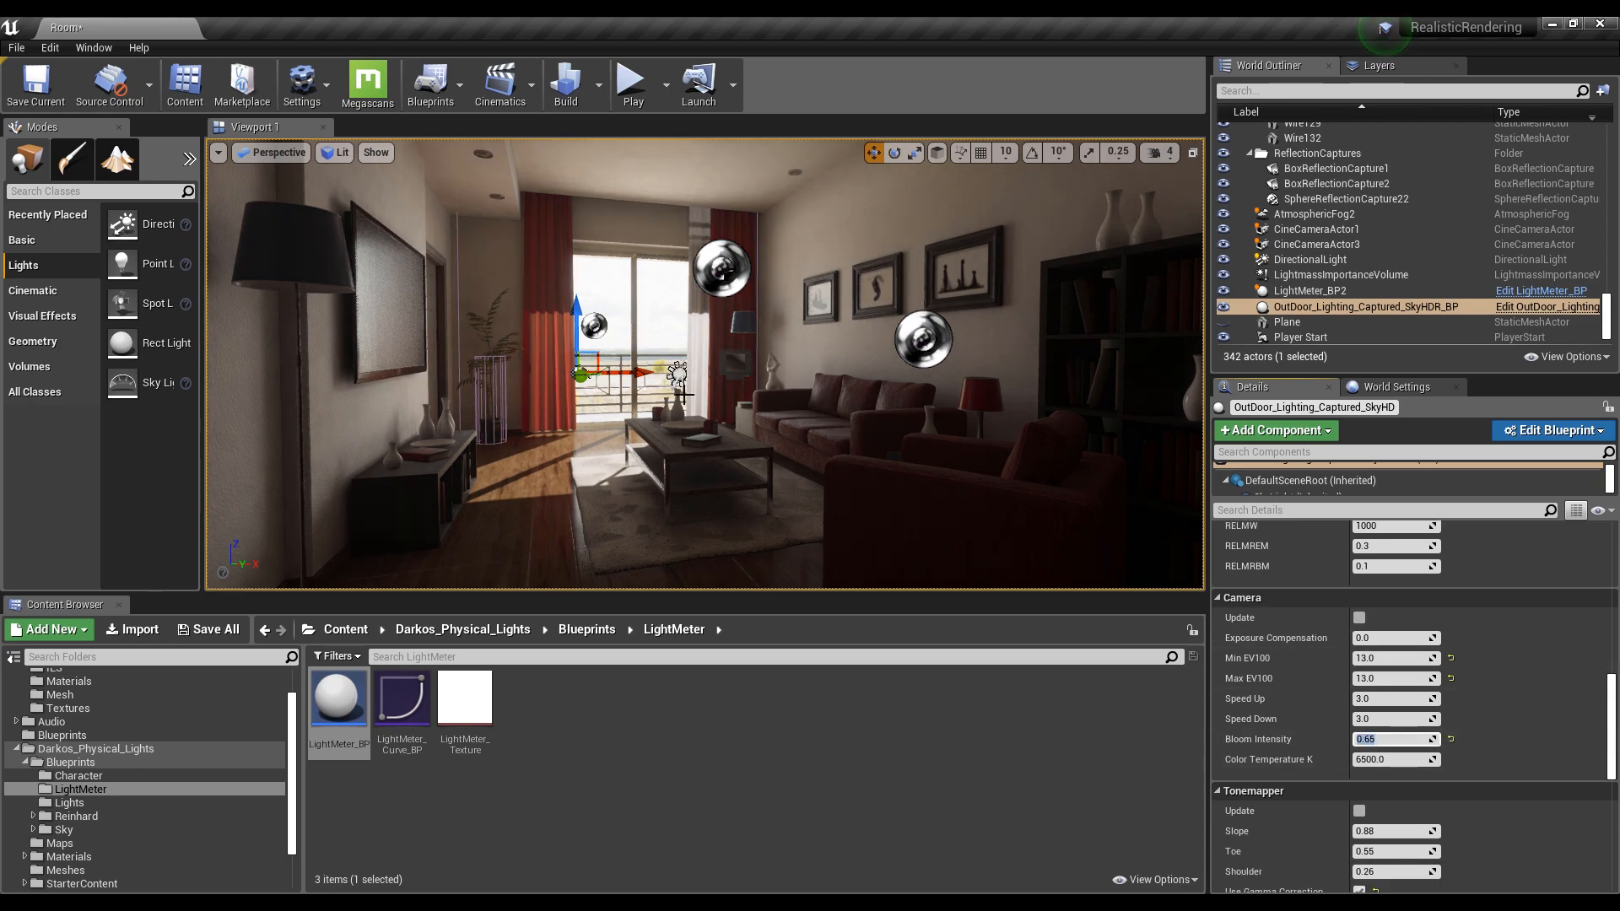
Examine the living room's exposure and bloom from the window side, the entrance hall and the seating area
right_drag(928, 379, 1013, 336)
key(w)
key(s)
key(w)
key(s)
key(w)
key(s)
key(w)
key(s)
key(w)
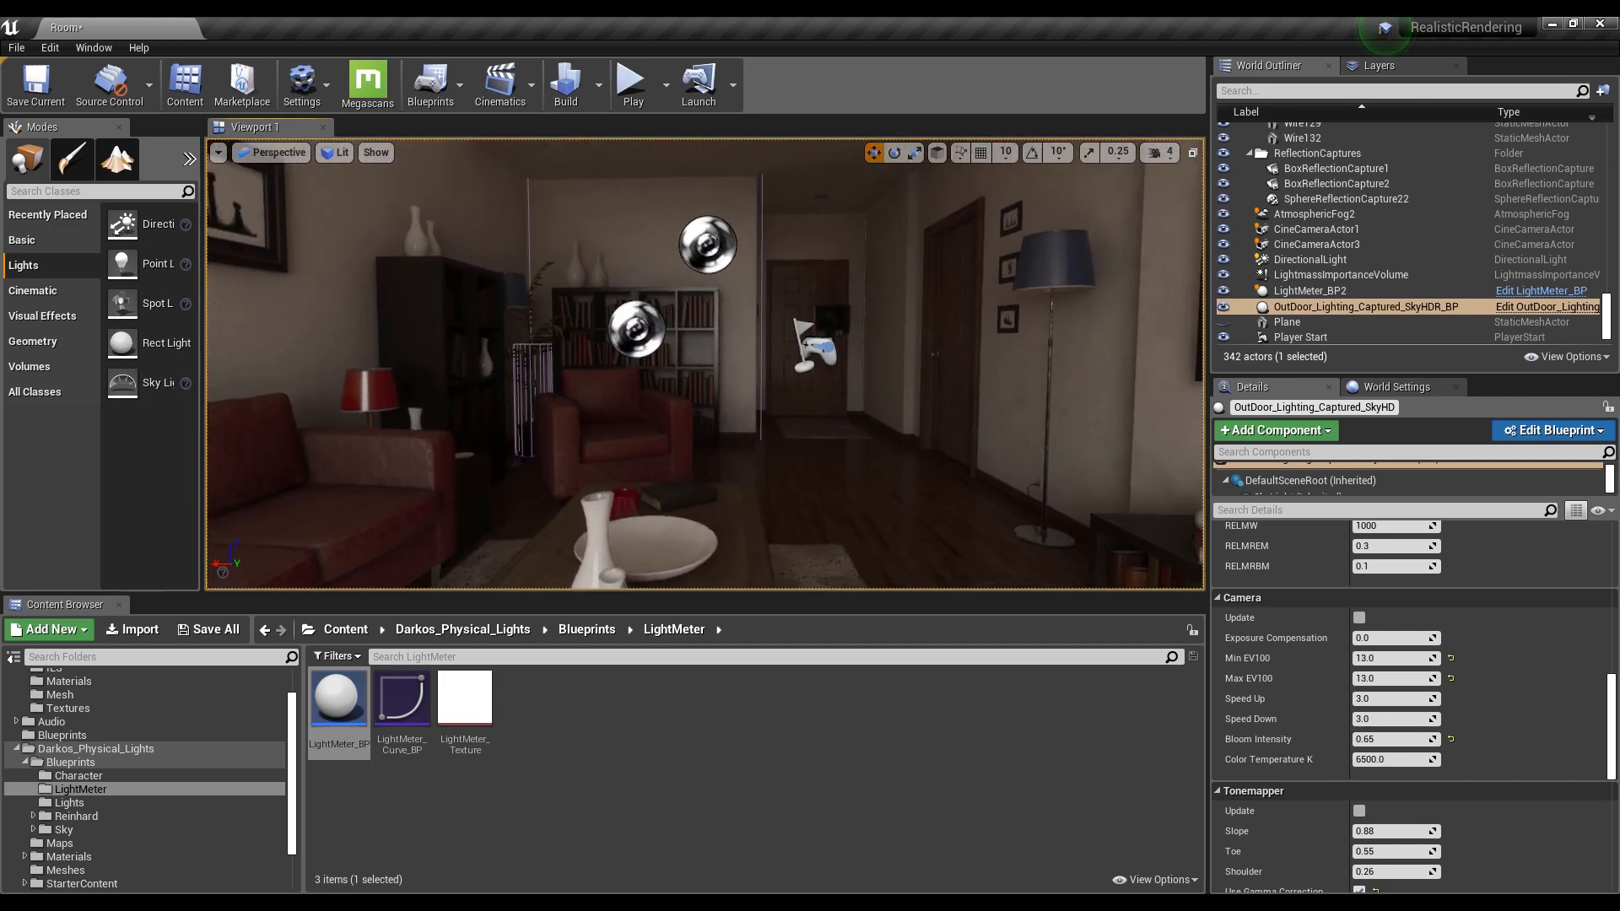
scroll(1309, 645, up, 1)
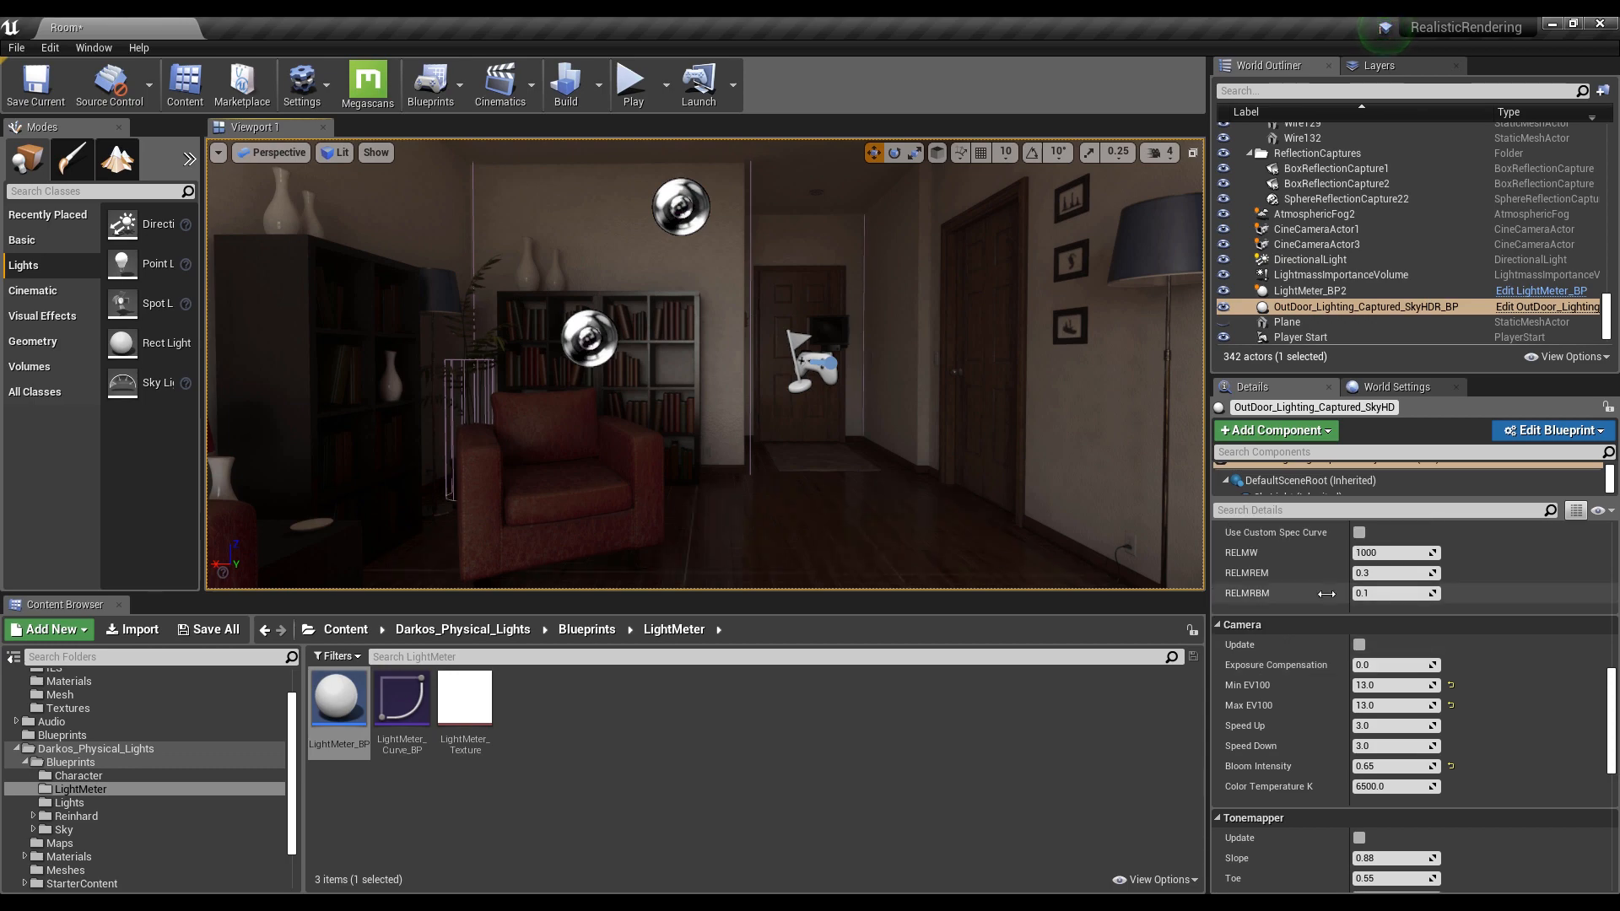
right_drag(1013, 363, 422, 363)
key(w)
key(s)
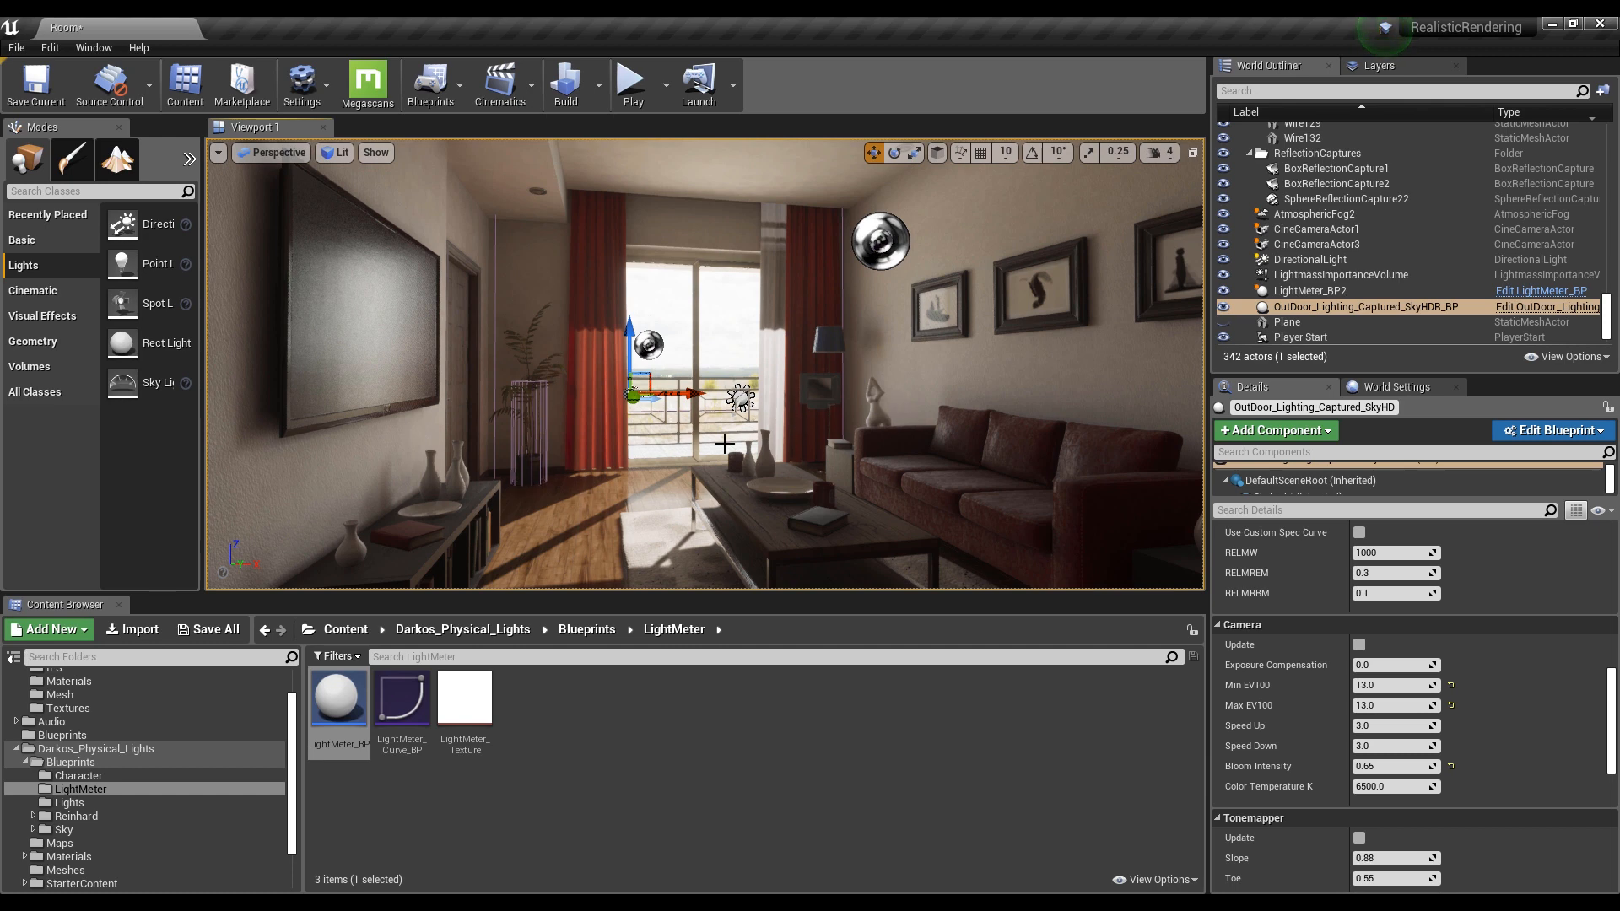
Set the RELMW value of the outdoor sky lighting blueprint to 1
click(1387, 553)
text(1)
key(Return)
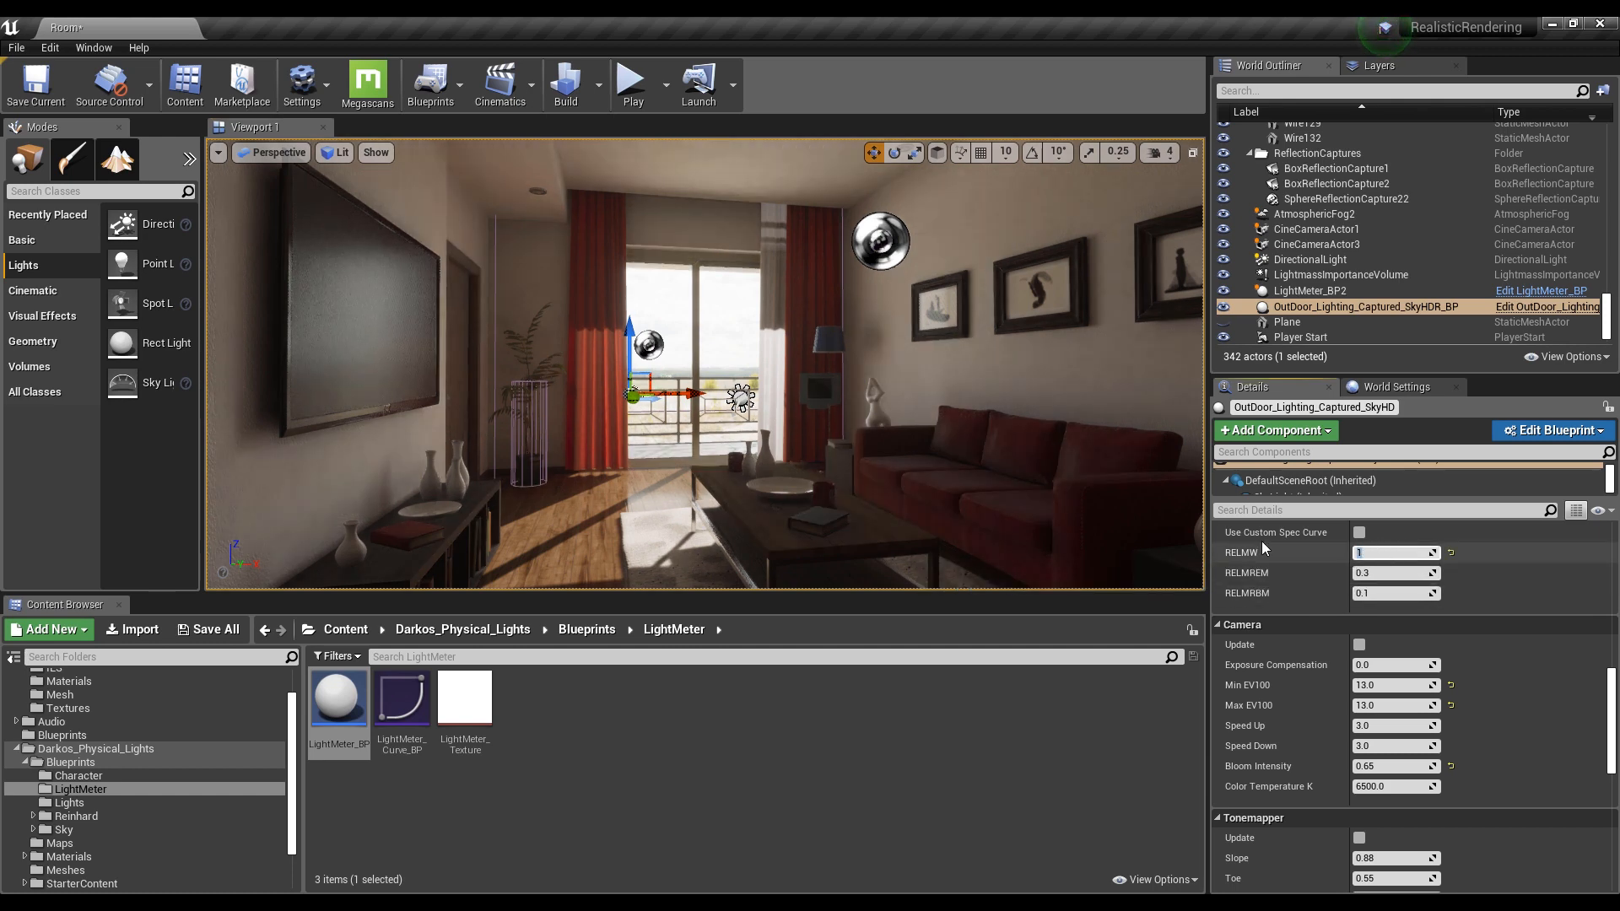
key(w)
right_drag(790, 468, 824, 478)
key(s)
Switch the viewport to Game View and Immersive Mode
click(217, 153)
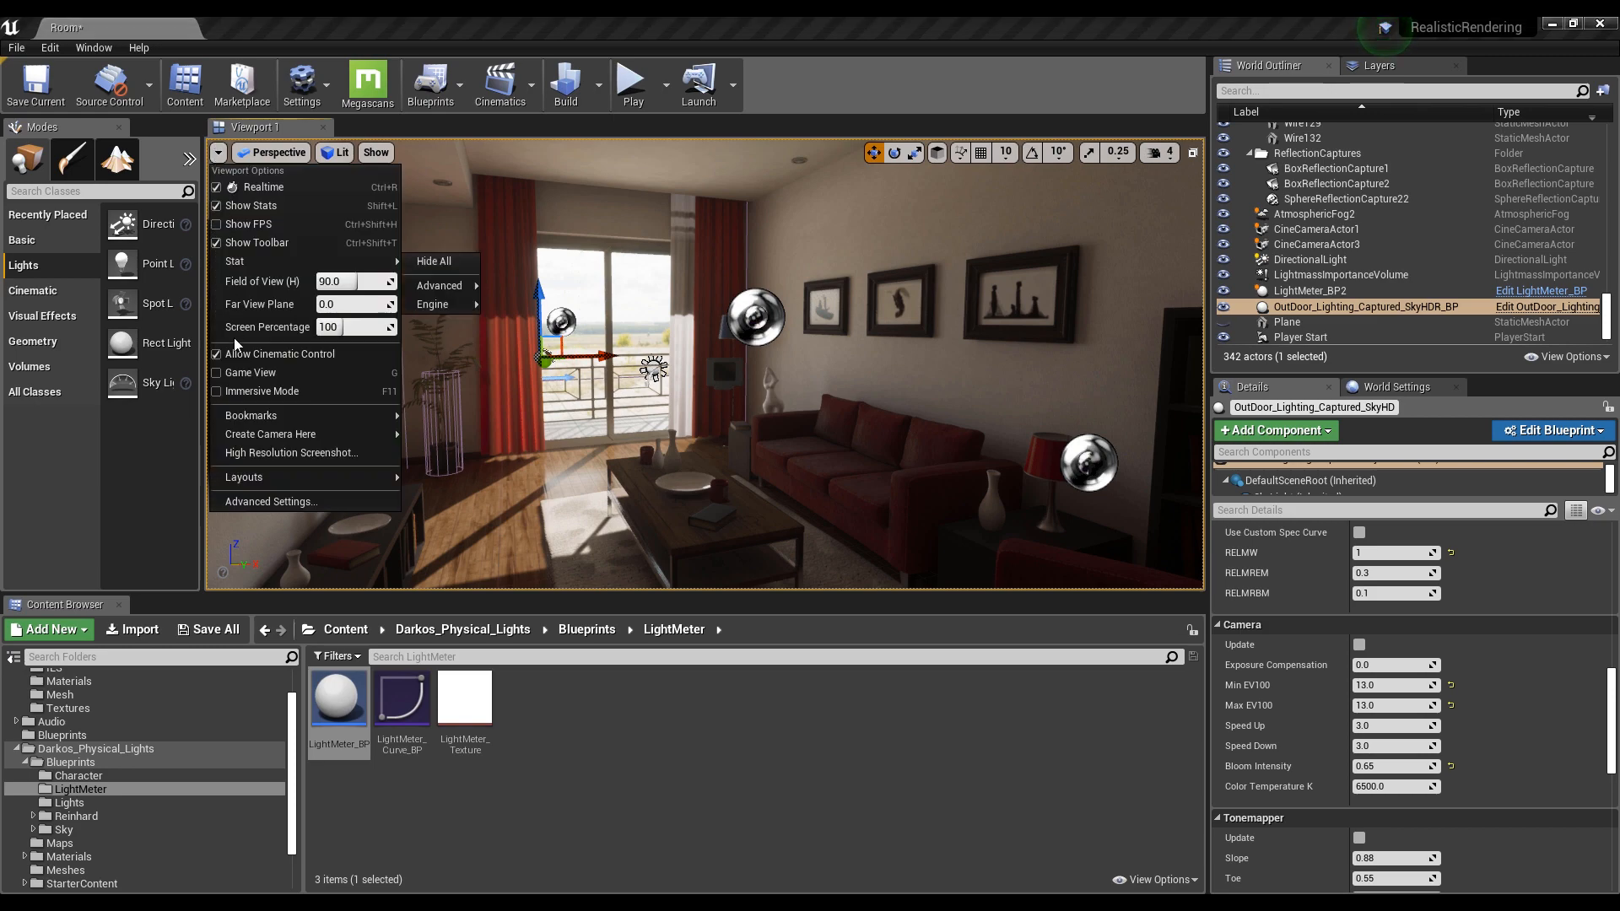
click(233, 365)
click(219, 155)
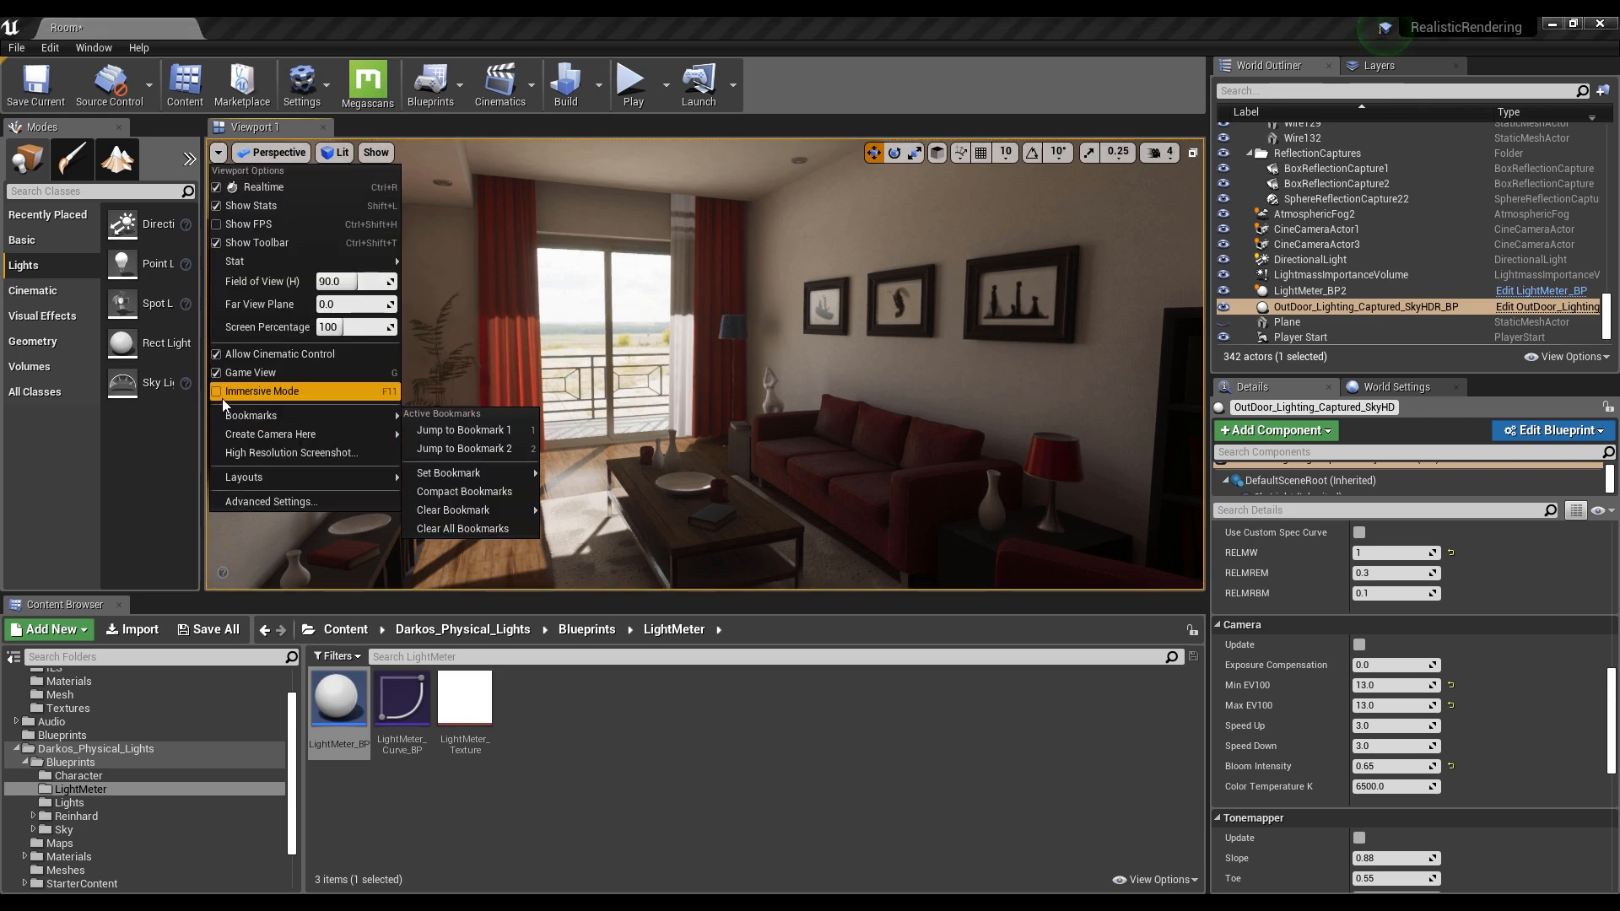
click(223, 397)
Examine the room's lighting around the armchair, bookshelves and window in full view, and leave Immersive Mode
key(s)
right_drag(355, 422, 4, 427)
key(w)
key(d)
key(a)
key(w)
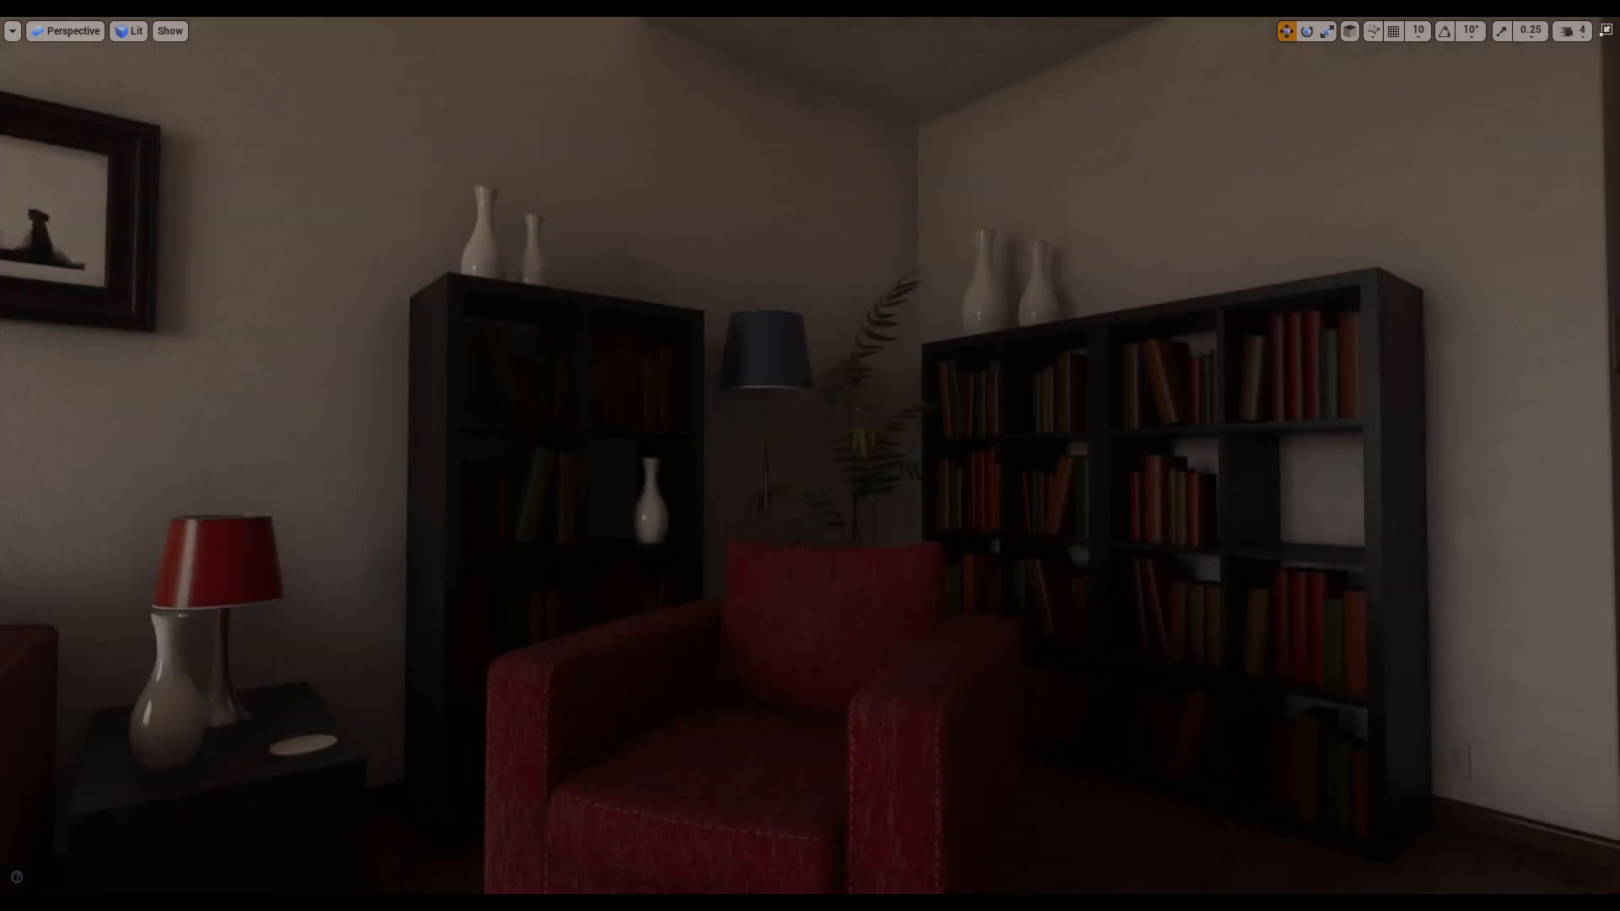
right_drag(810, 455, 553, 459)
key(s)
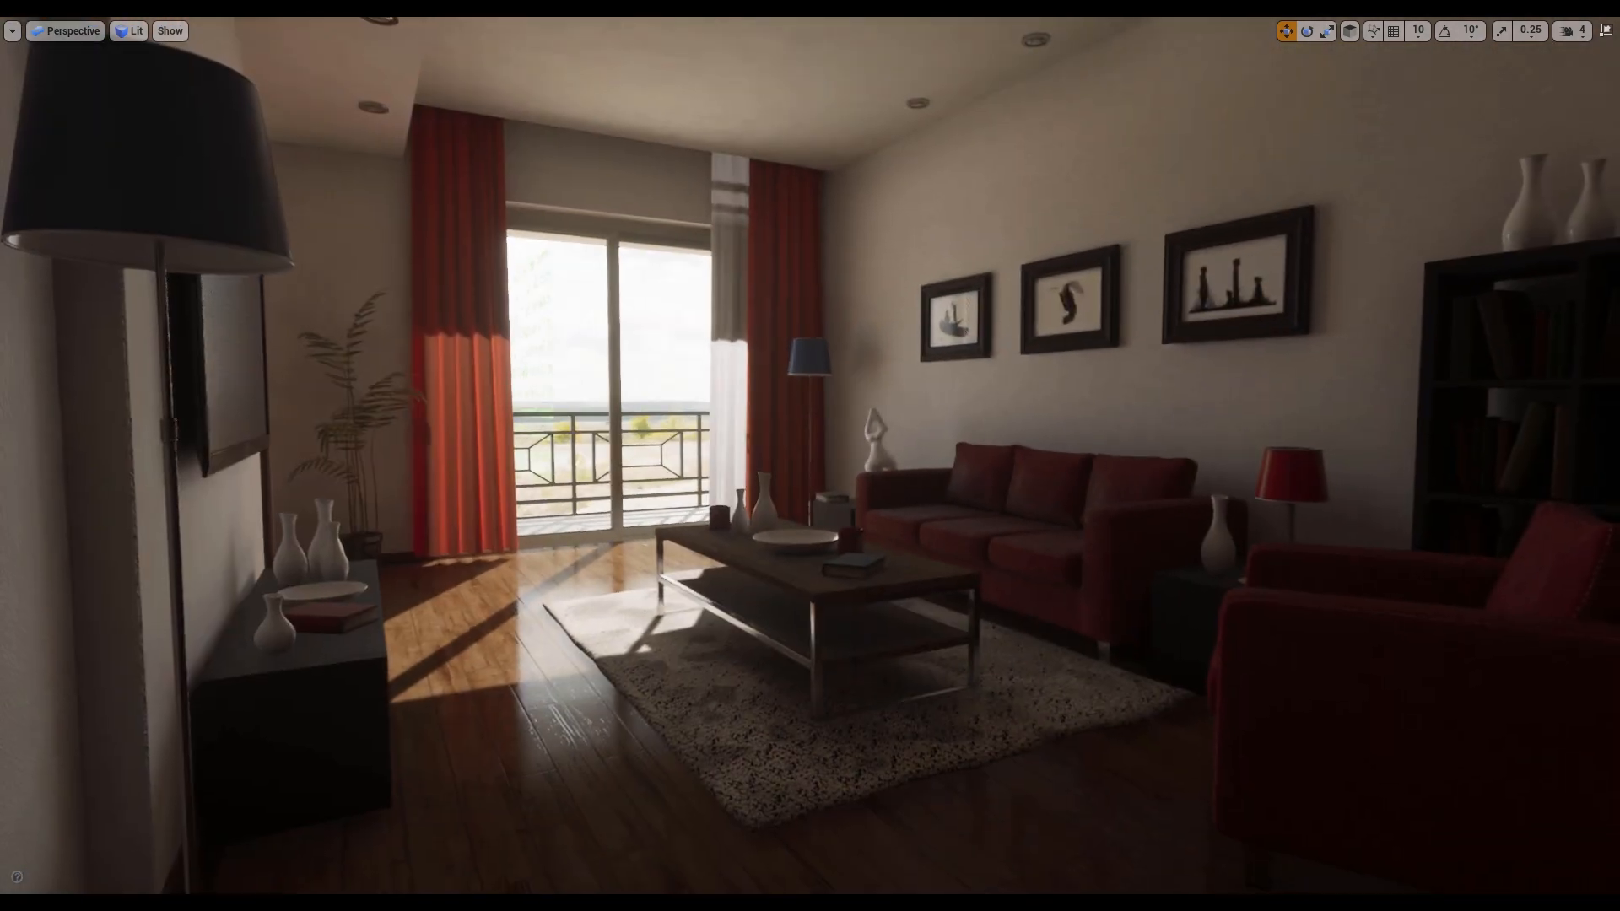
right_drag(824, 416, 812, 412)
key(d)
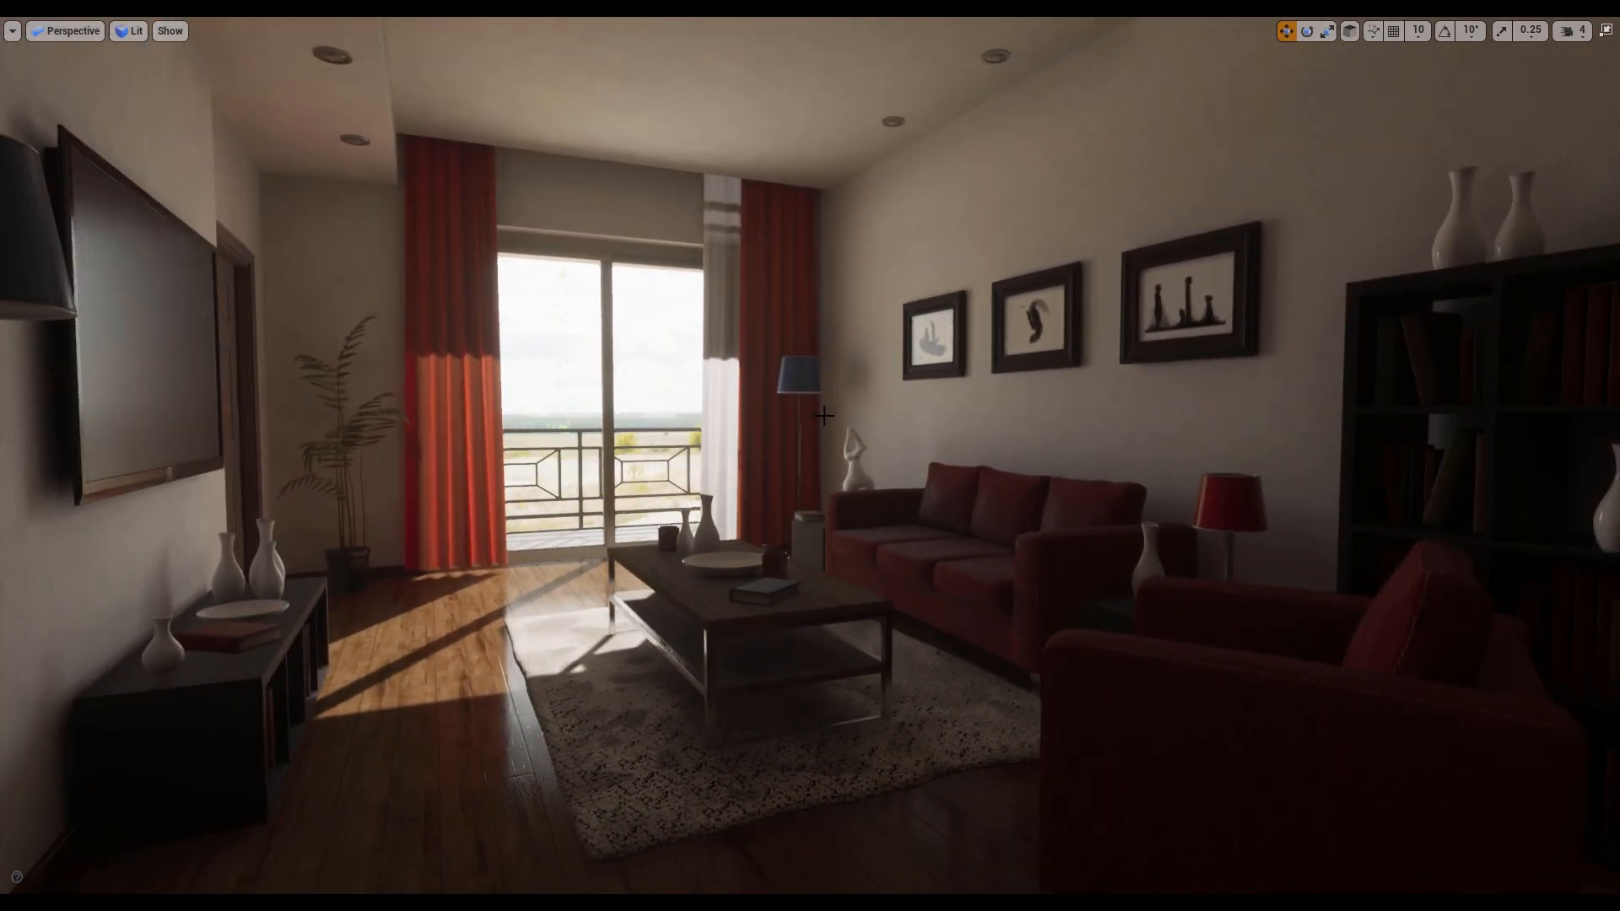
click(12, 32)
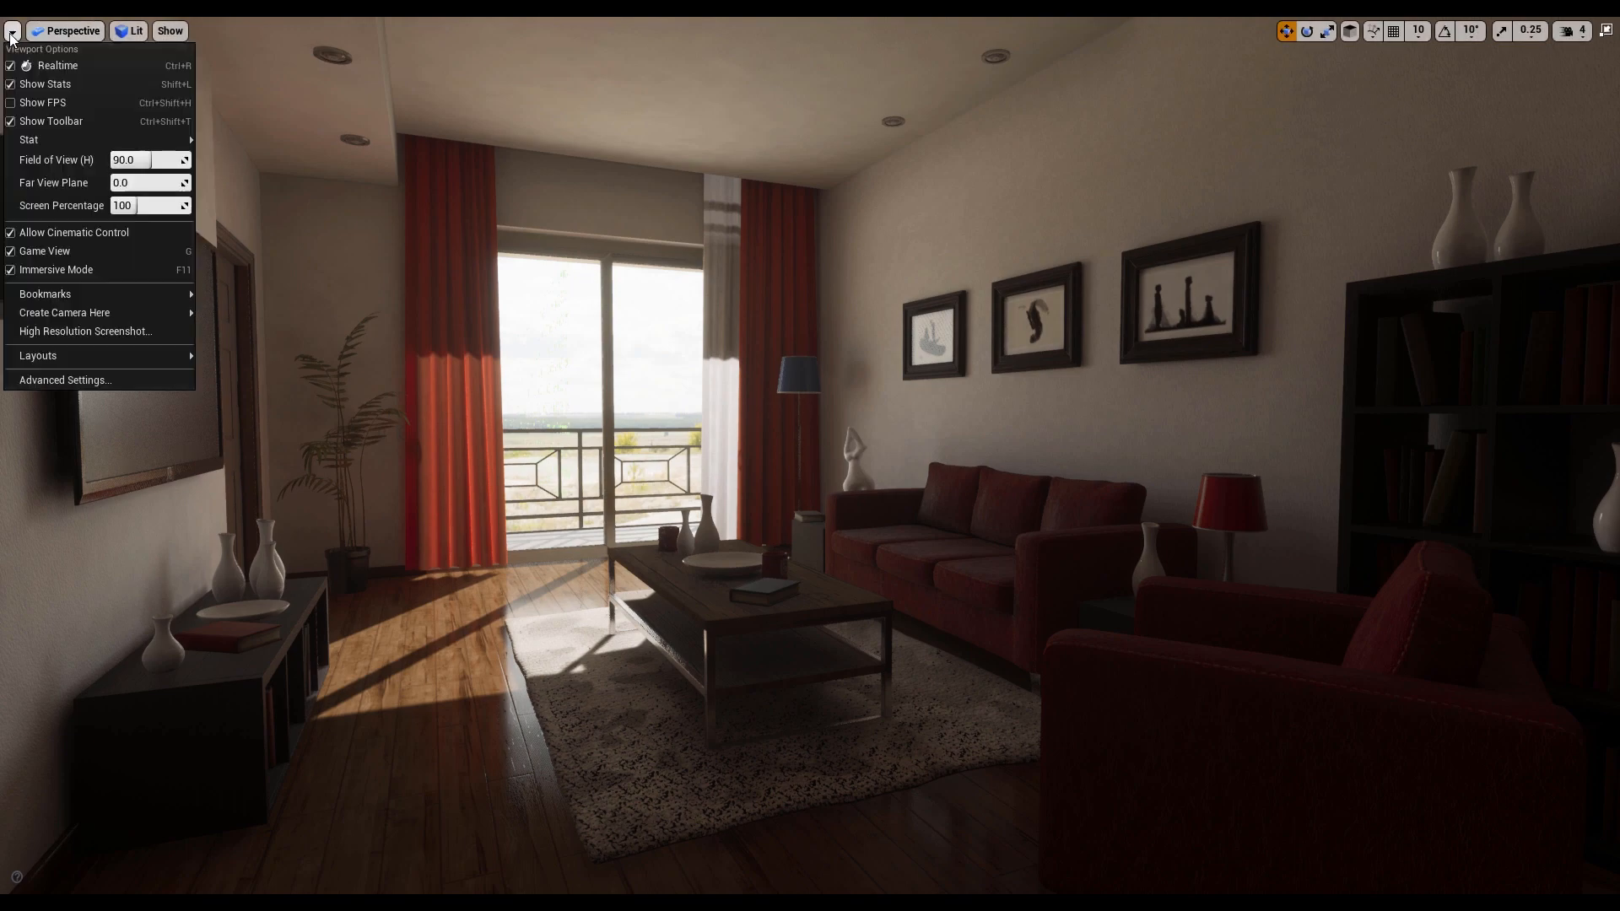
click(38, 272)
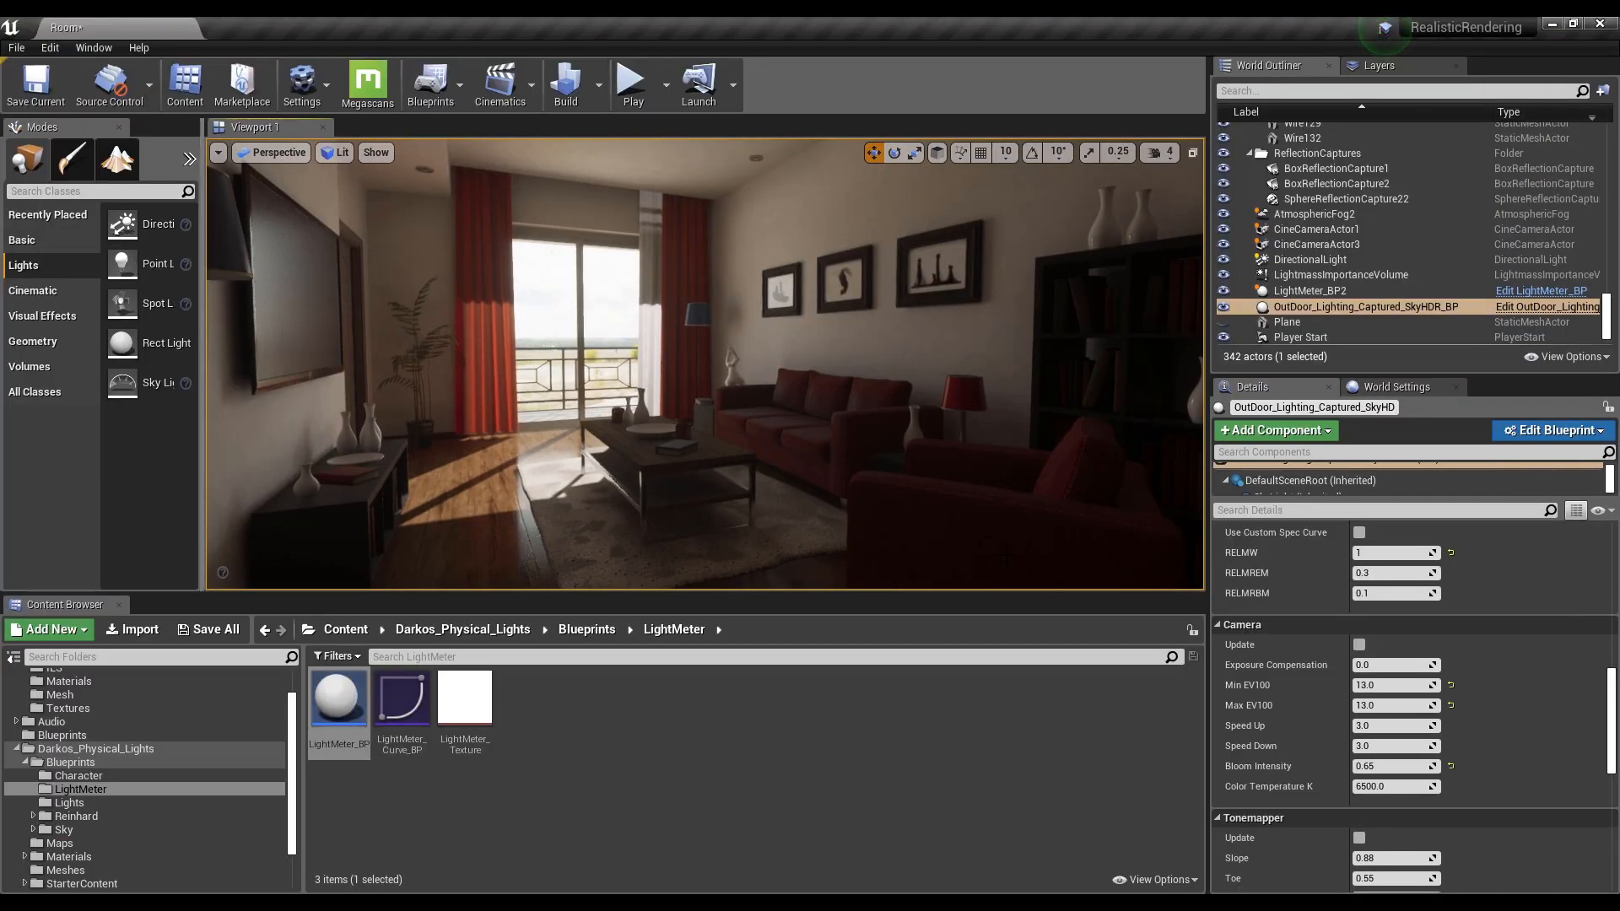
Turn the tonemapper's Use Gamma Correction off and back on to compare the scene's brightness
scroll(1315, 766, up, 2)
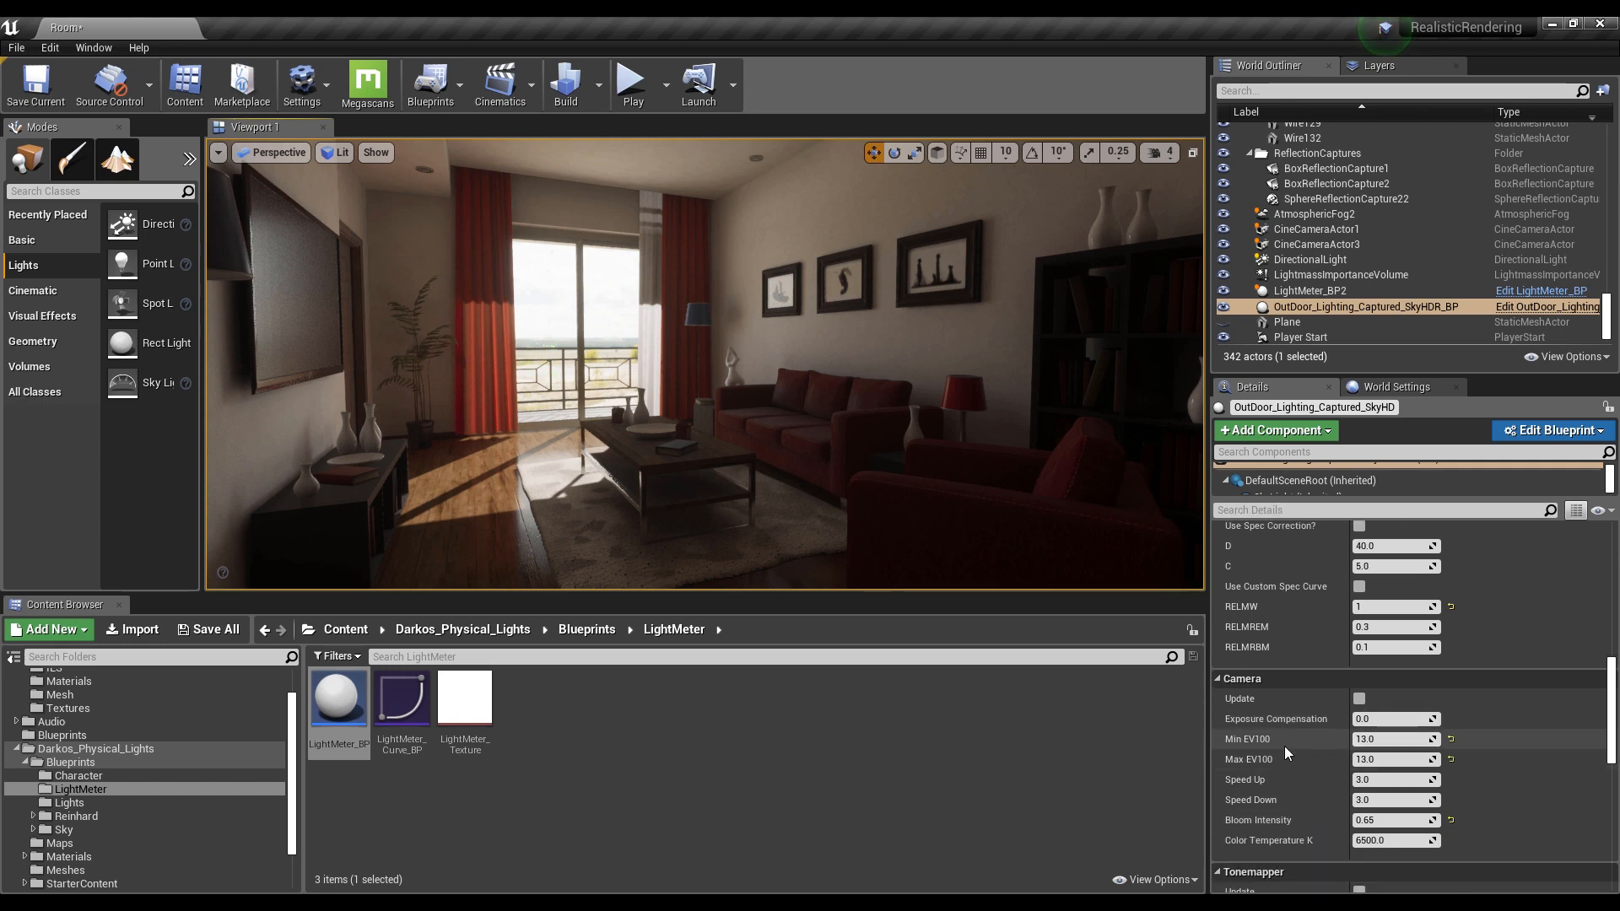
scroll(1298, 797, down, 2)
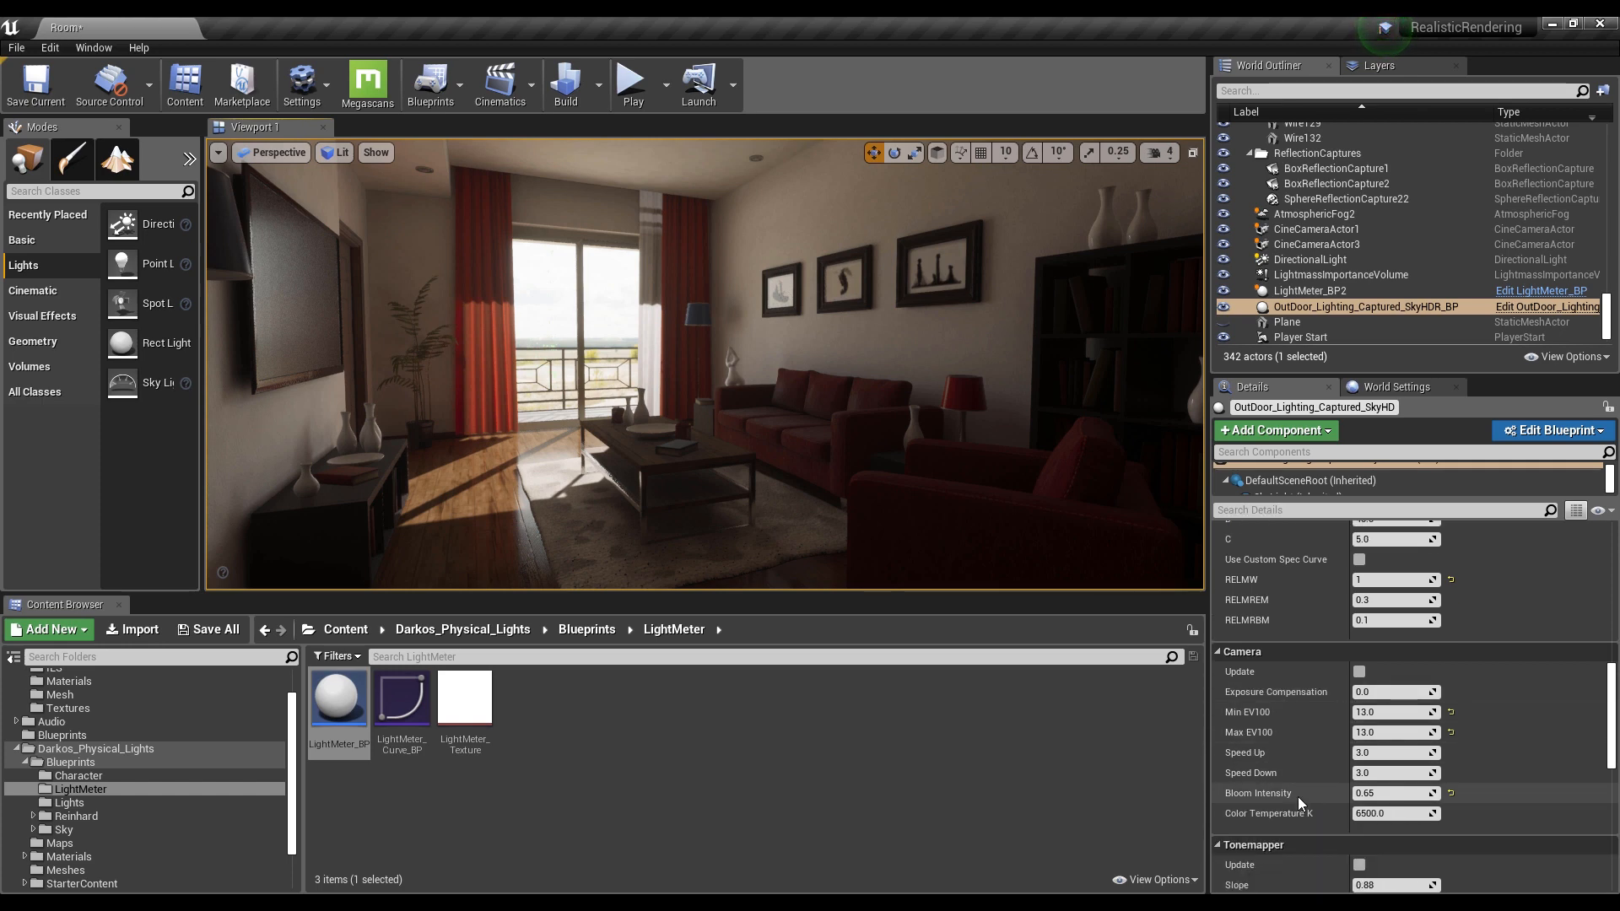
scroll(1298, 794, up, 5)
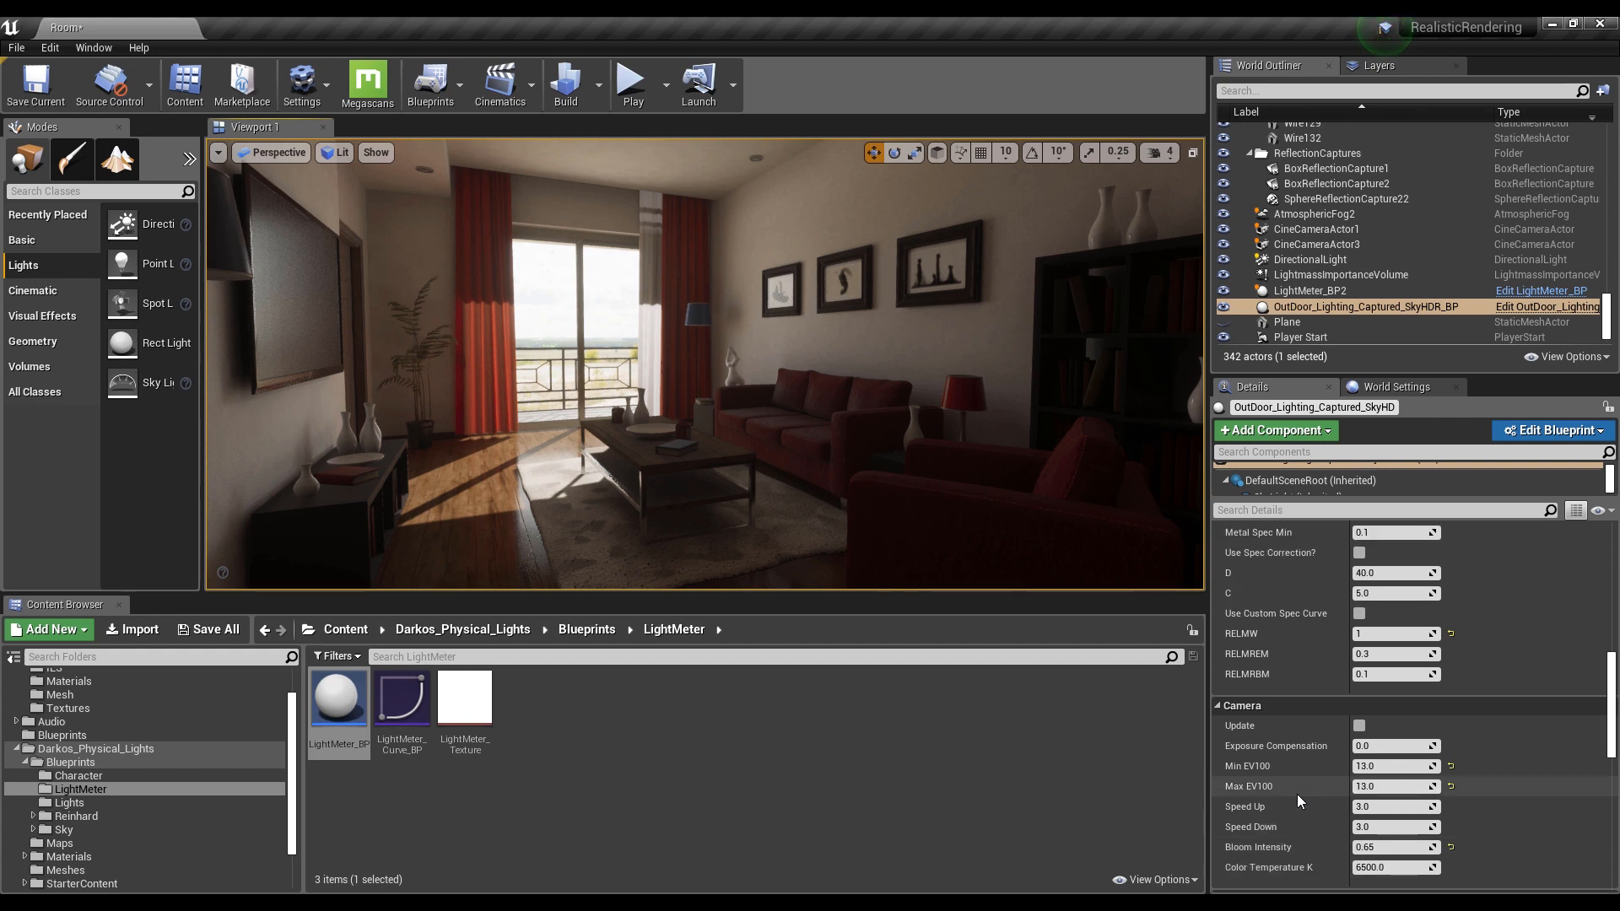
scroll(1282, 734, down, 10)
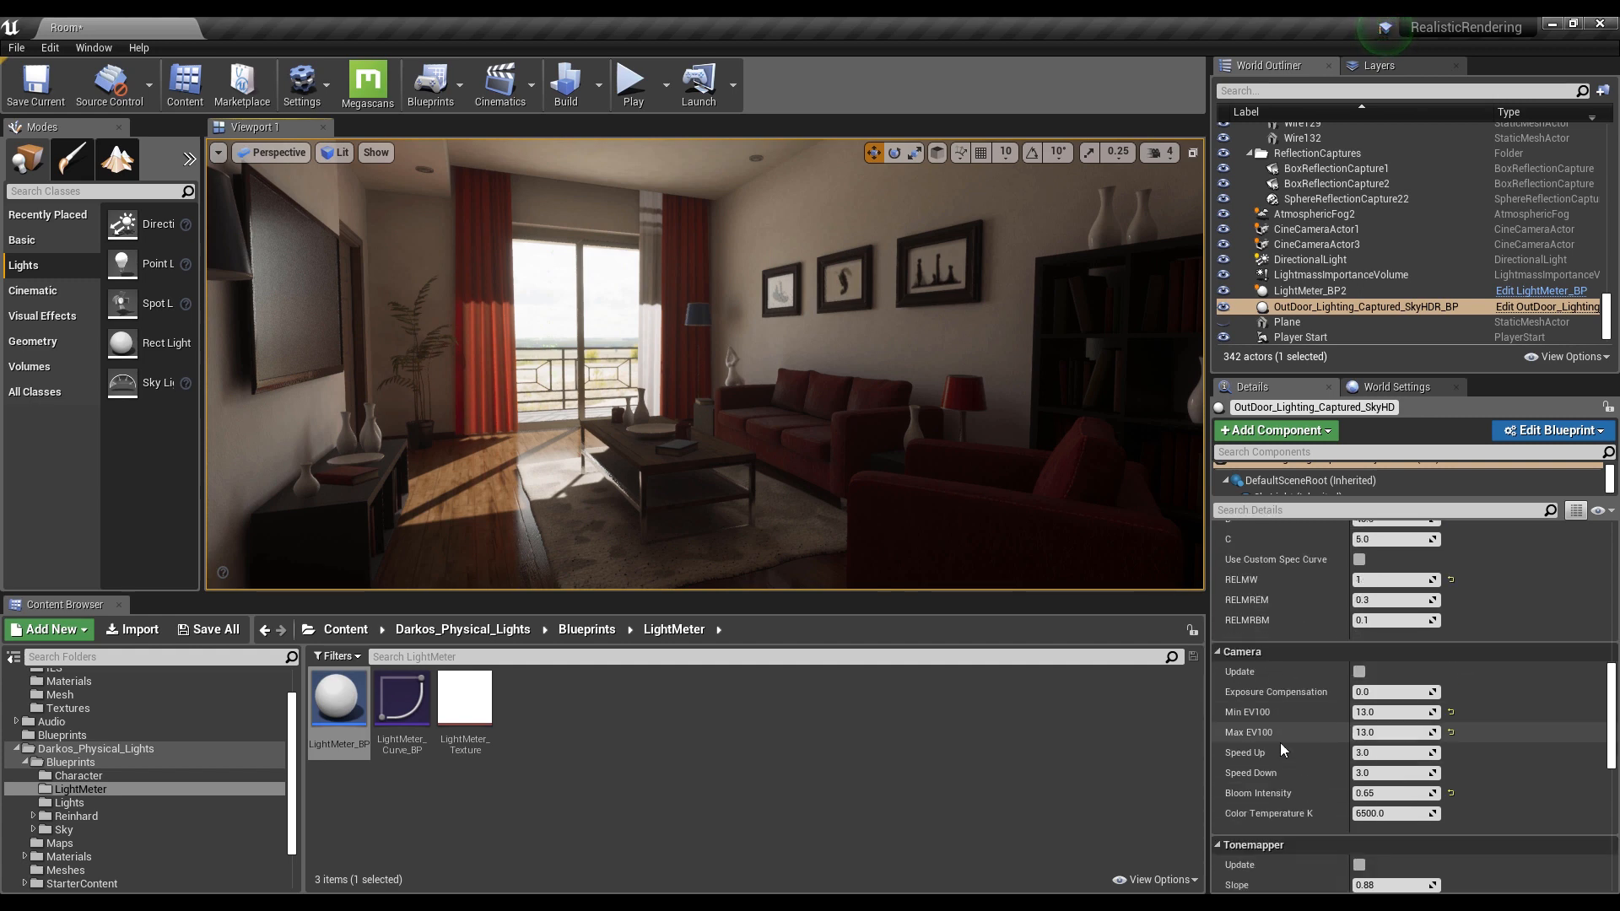
click(1360, 677)
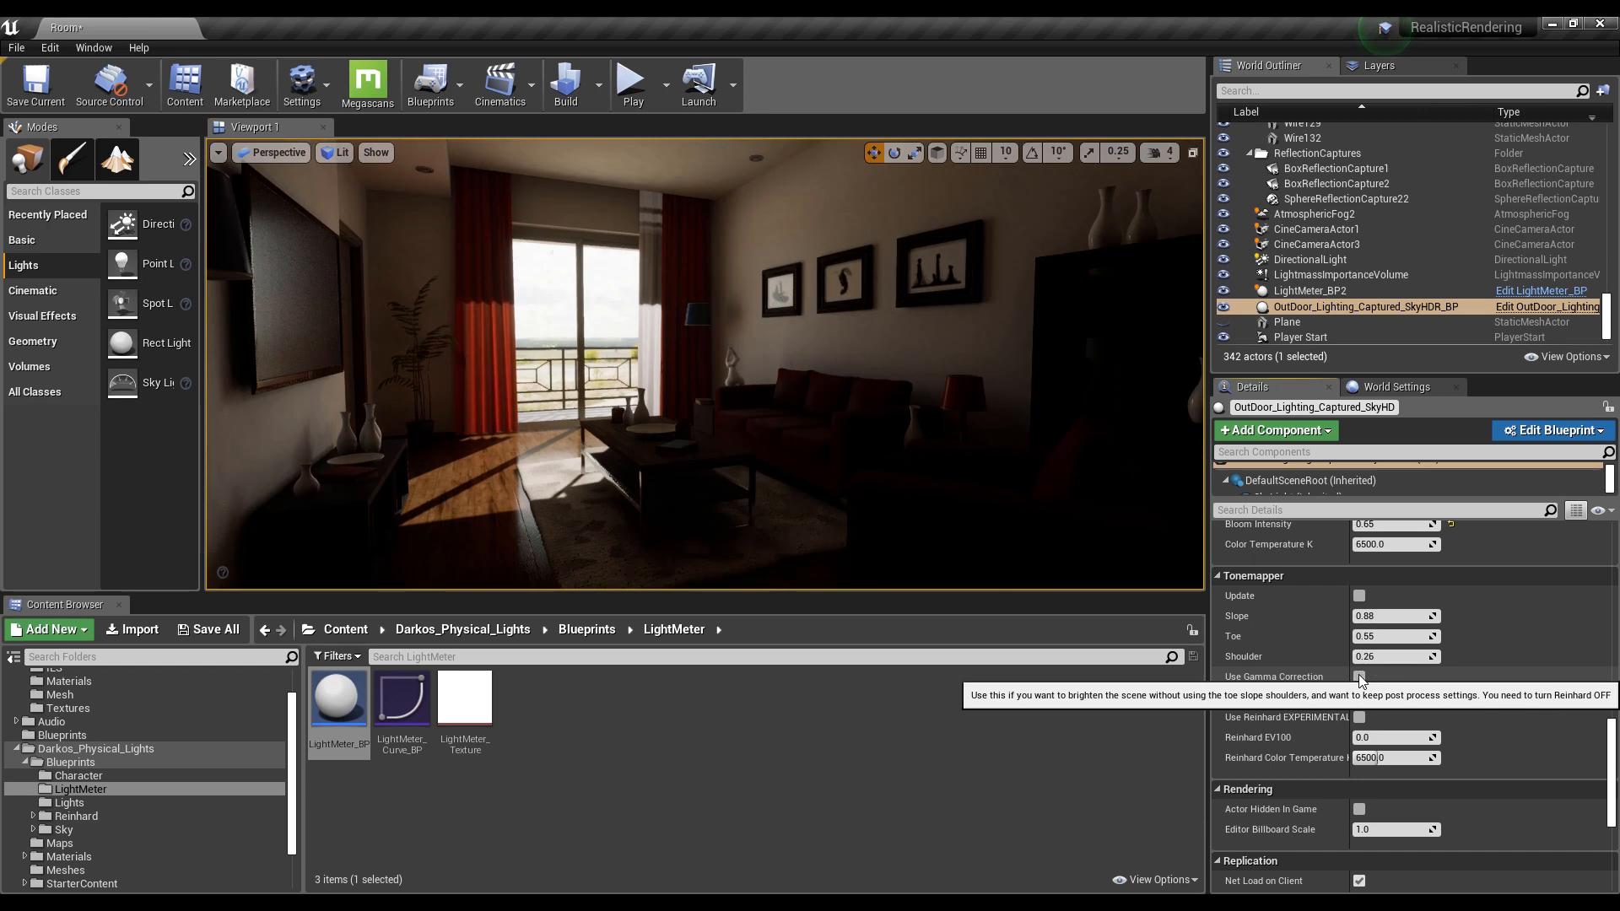
click(1360, 677)
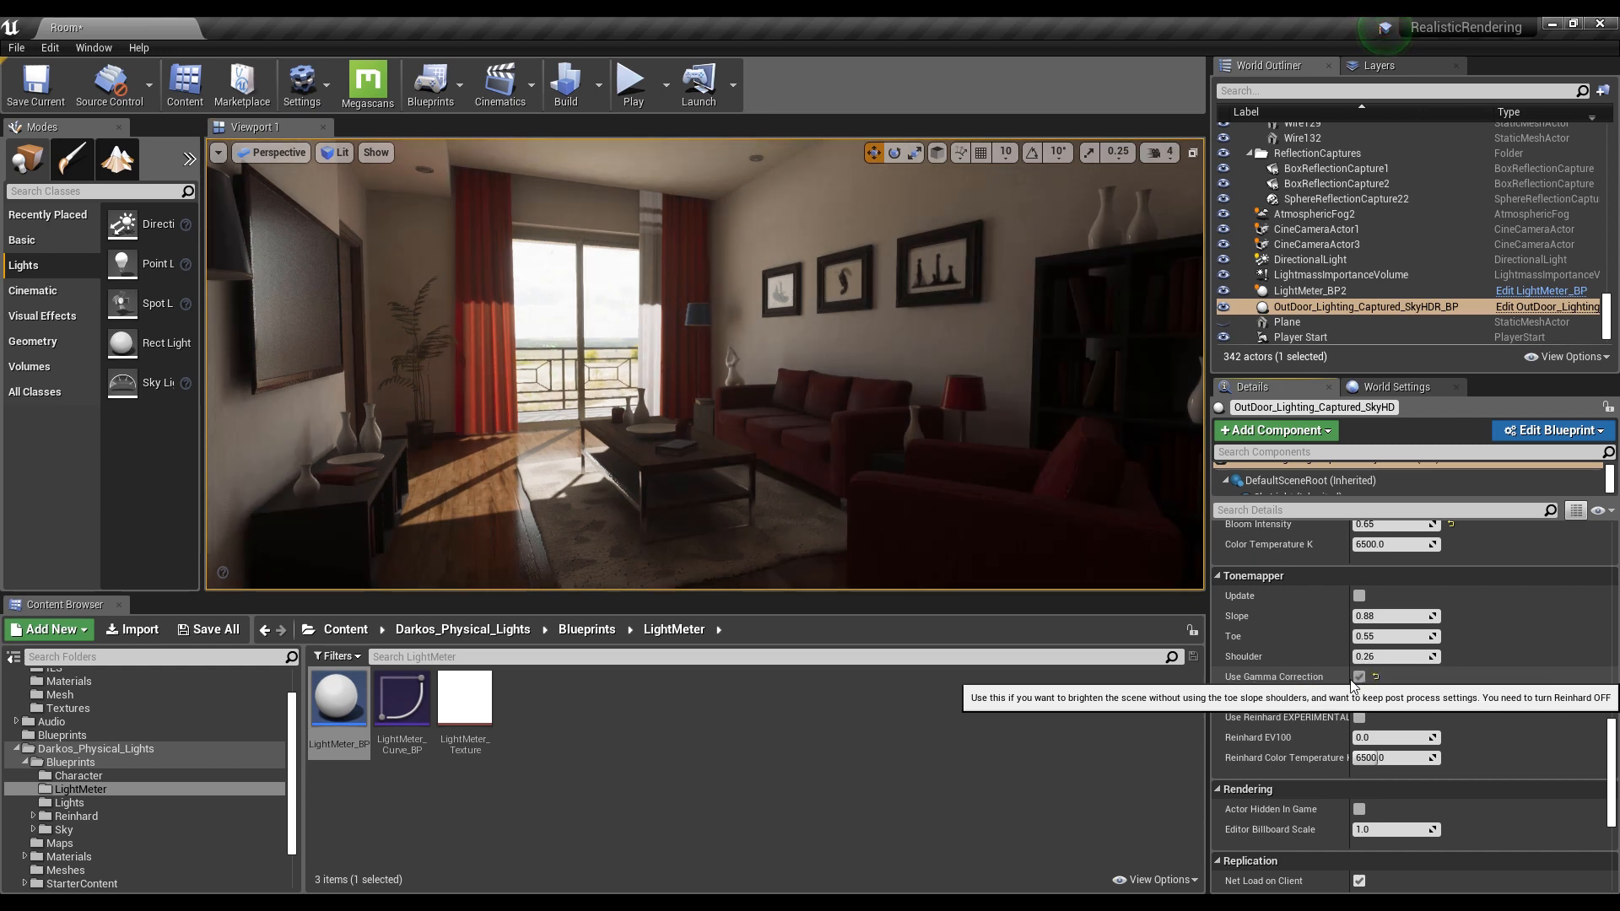
scroll(1298, 696, up, 5)
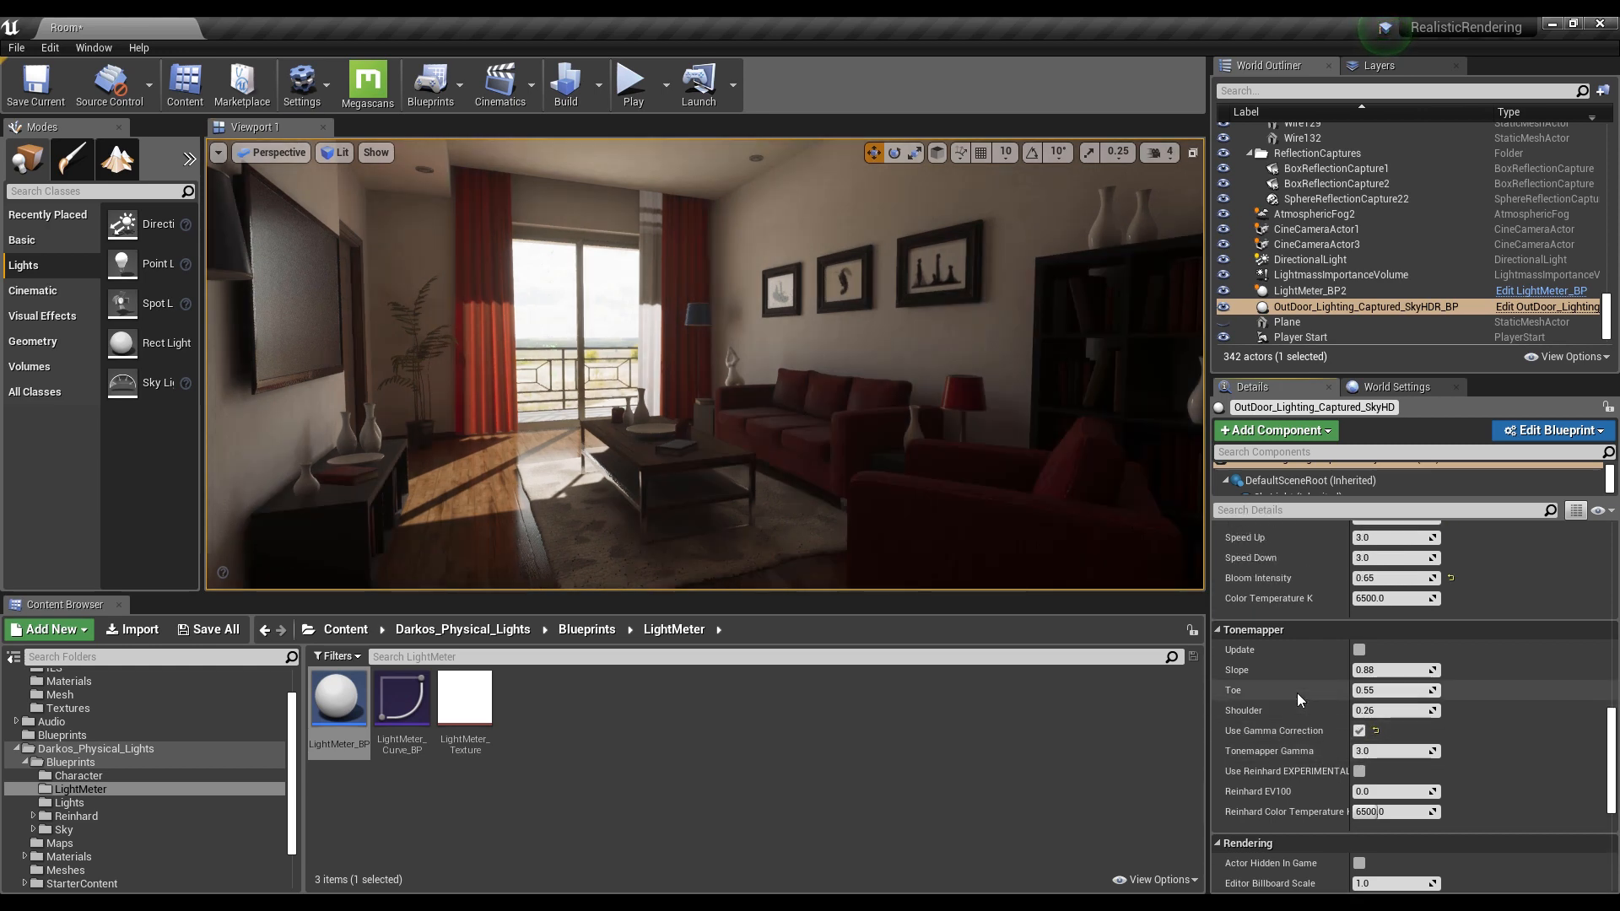
scroll(1297, 699, up, 2)
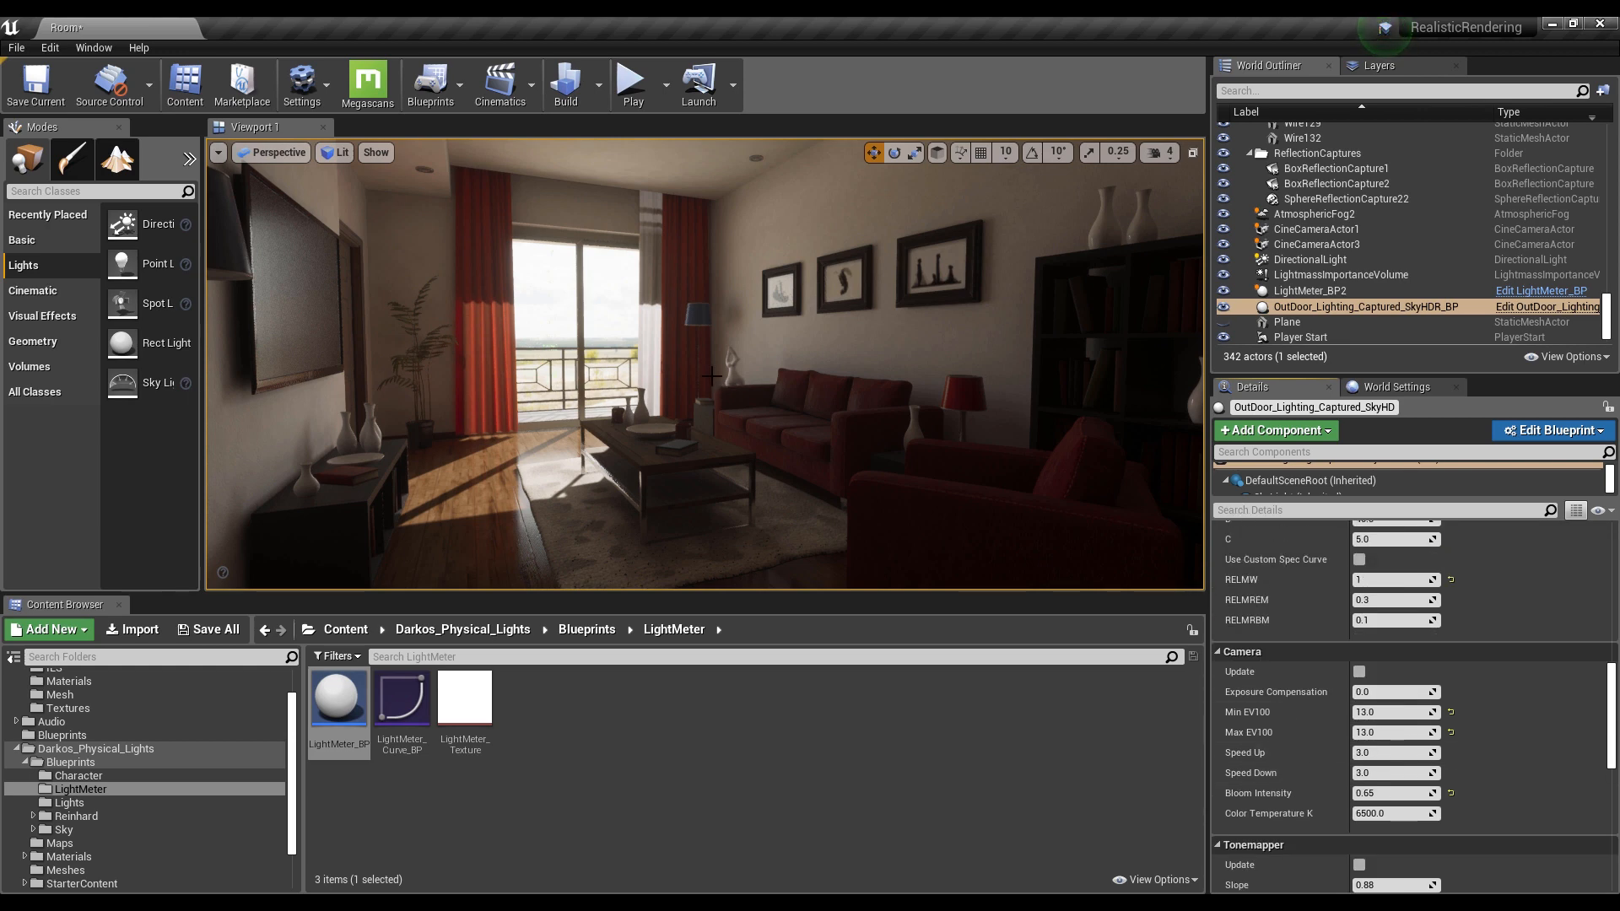
Examine the interior lighting and shadows on the sofa, coffee table and walls from several viewpoints
right_drag(664, 421, 610, 414)
key(w)
key(s)
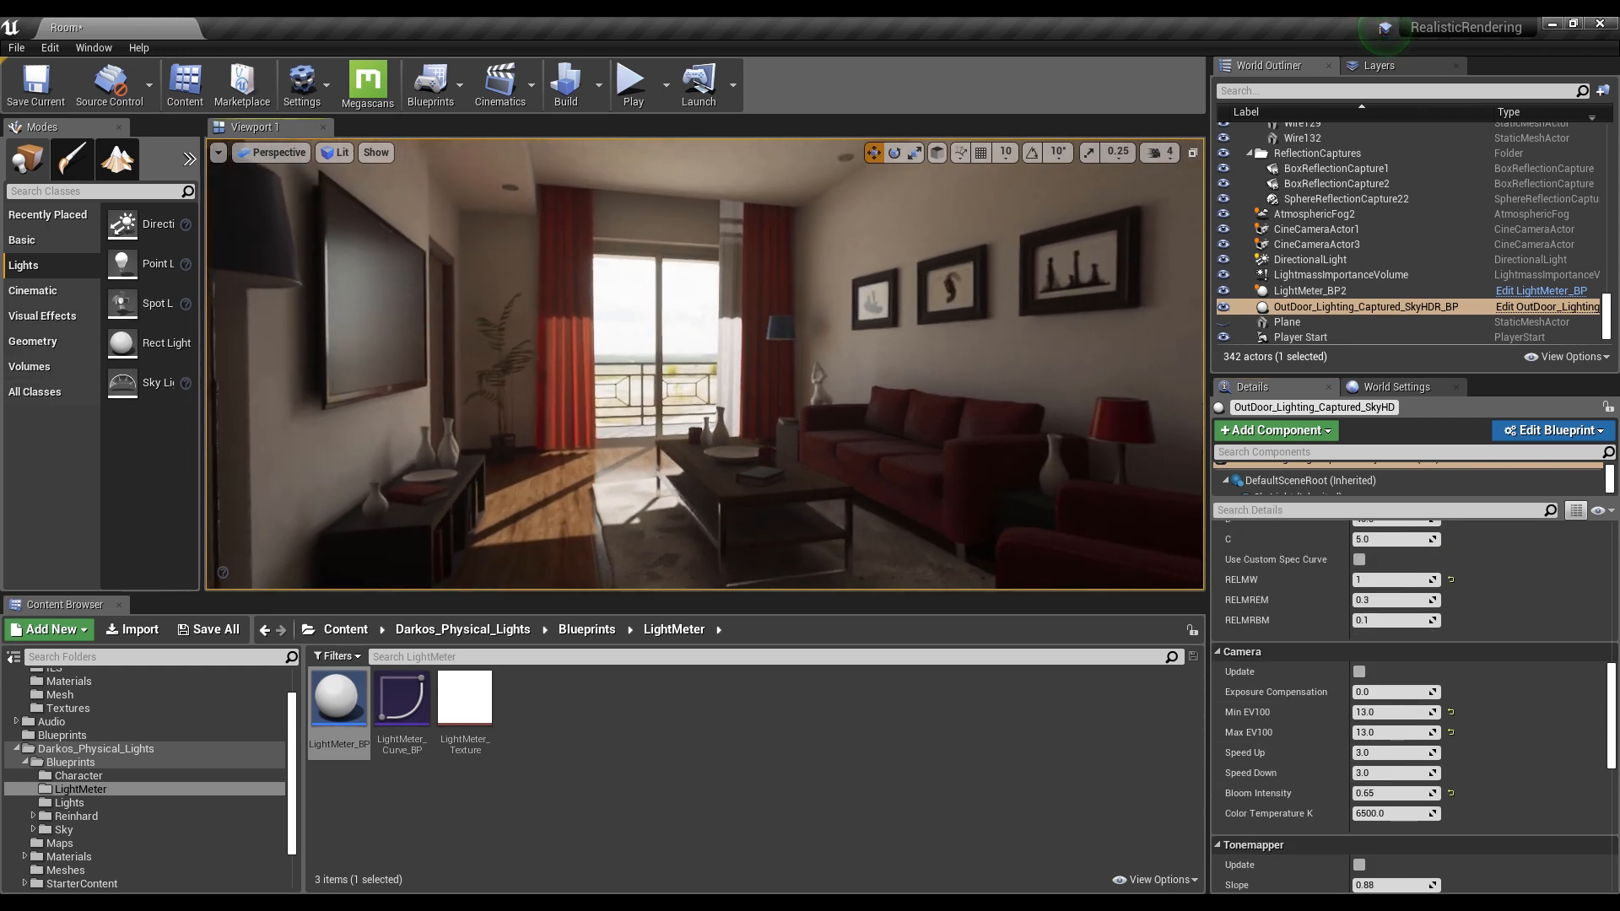
right_drag(797, 420, 362, 410)
key(w)
key(w)
key(w)
key(s)
key(s)
right_drag(822, 387, 818, 385)
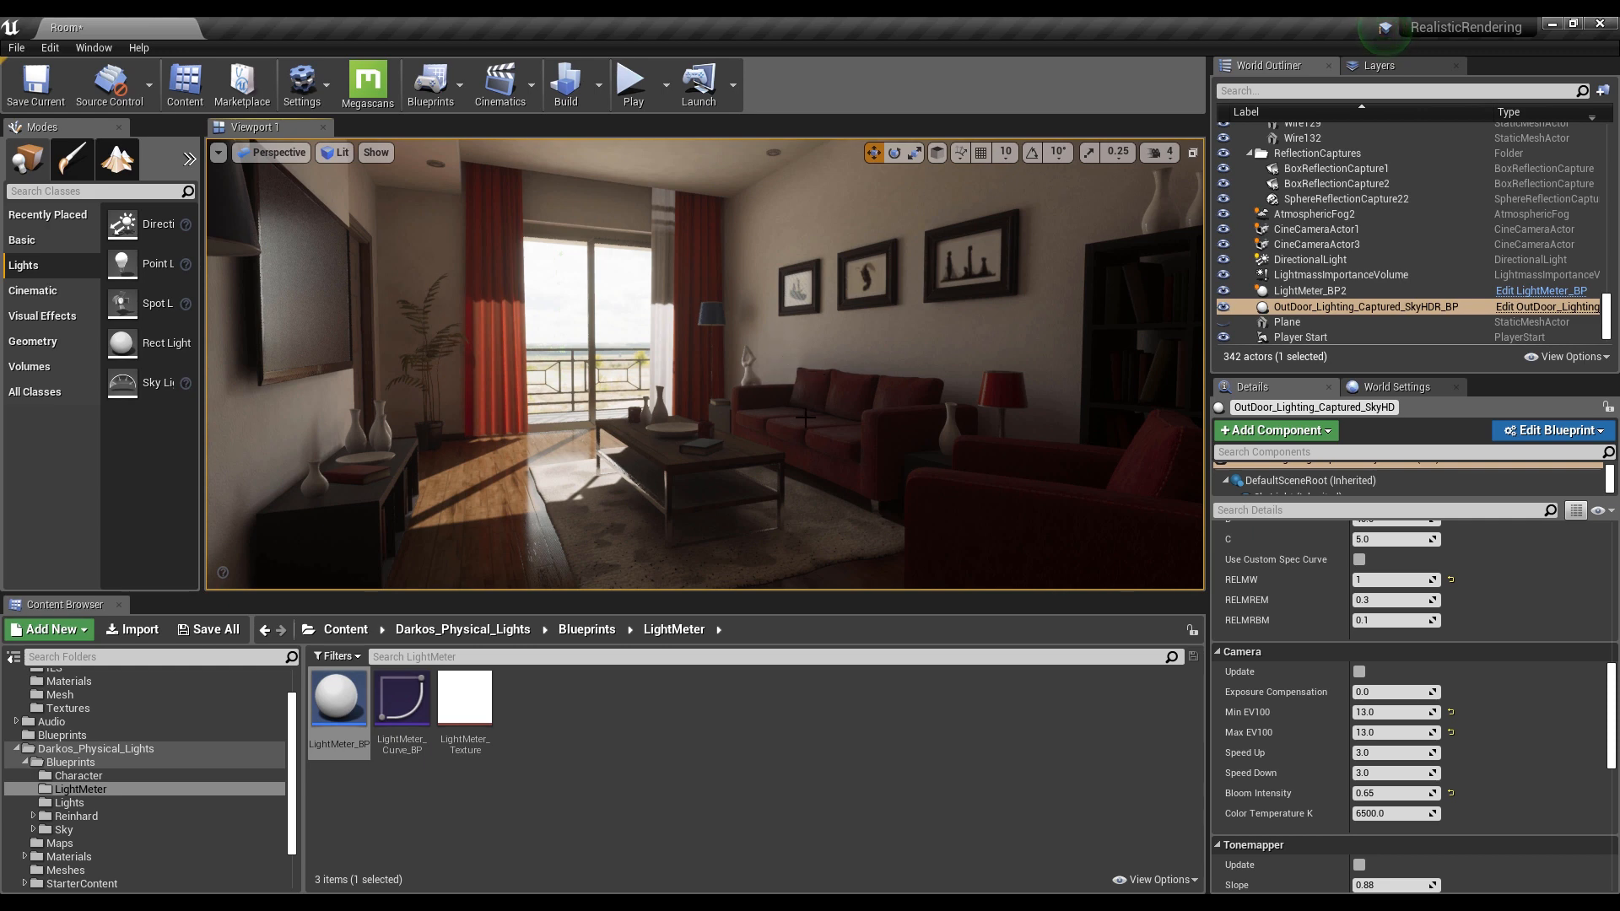
right_drag(802, 452, 811, 435)
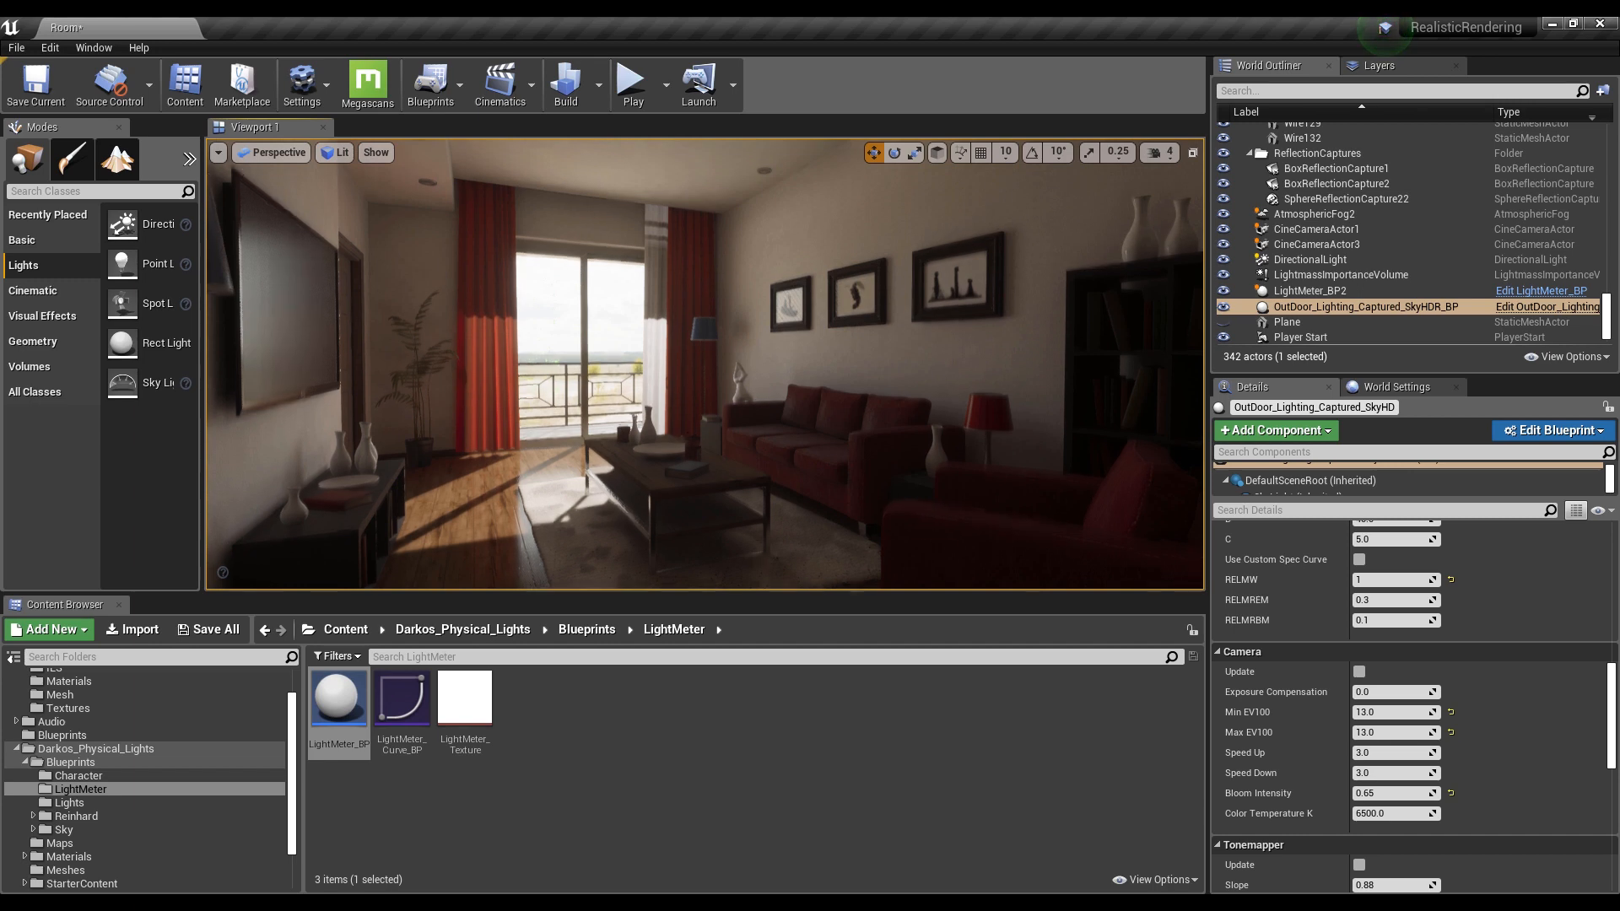
right_drag(760, 394, 628, 467)
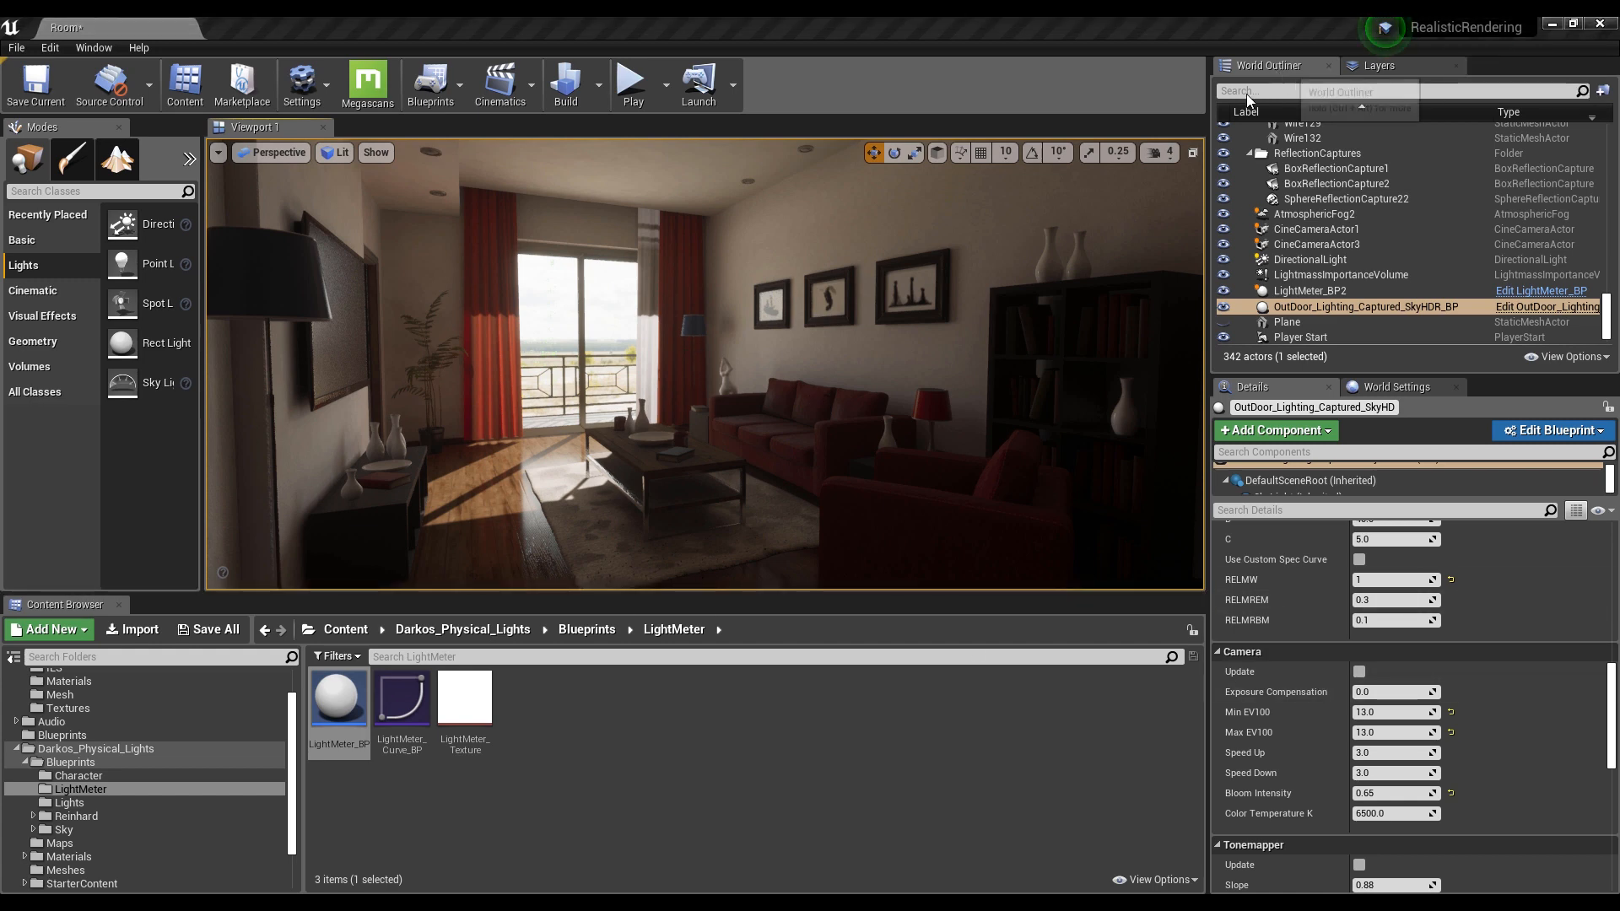
Fly through the balcony door to examine how the outdoor landscape is exposed
key(w)
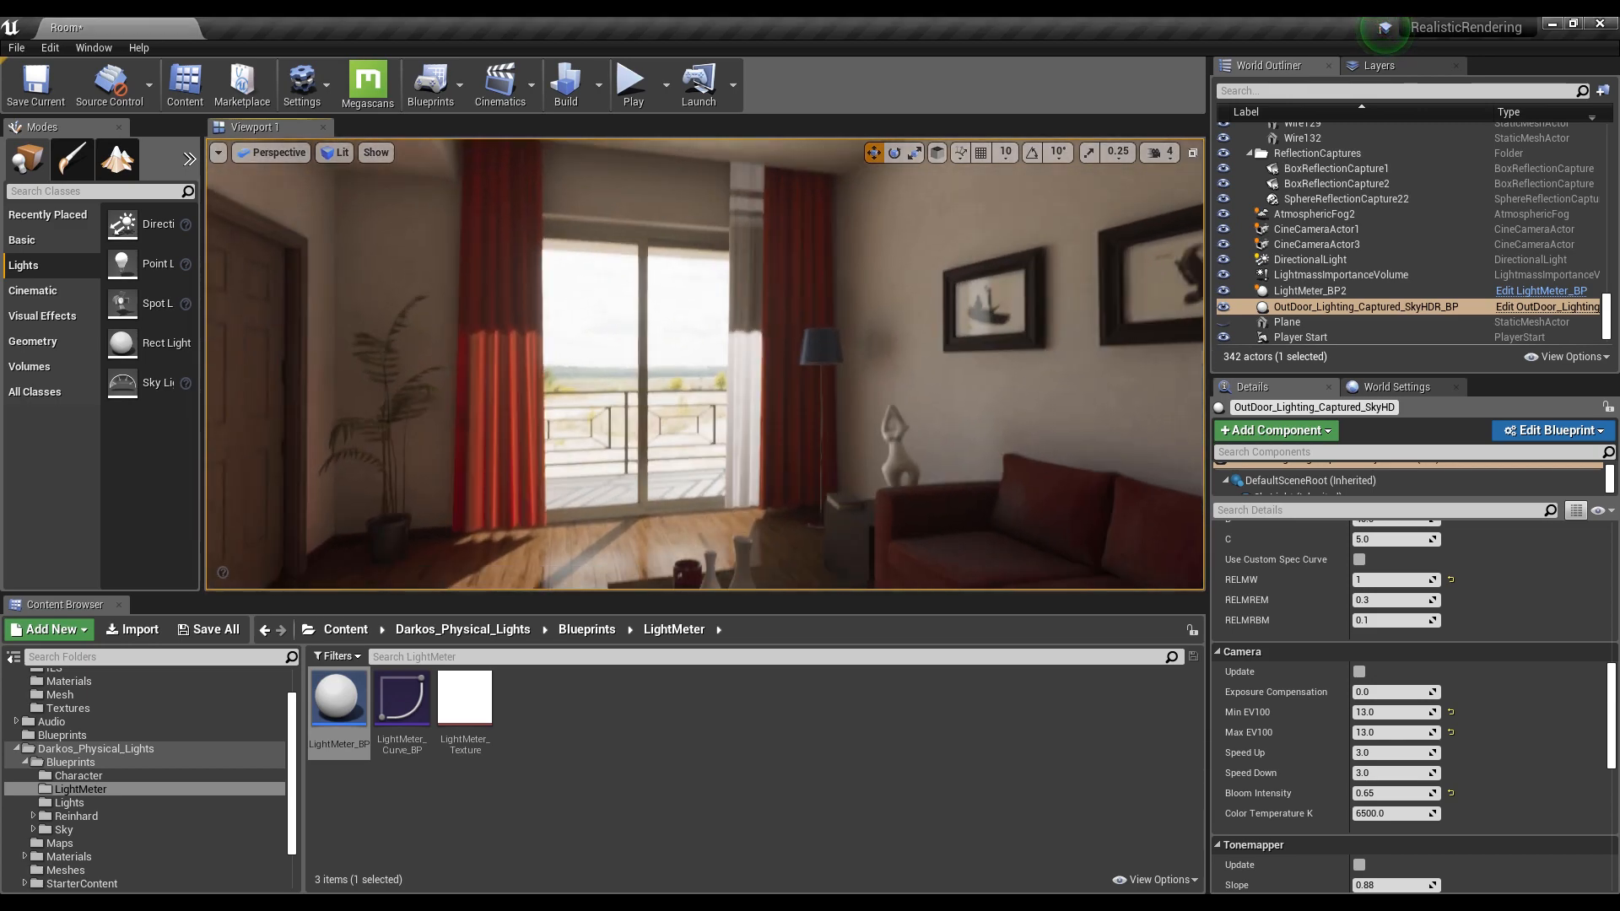
key(w)
key(s)
key(w)
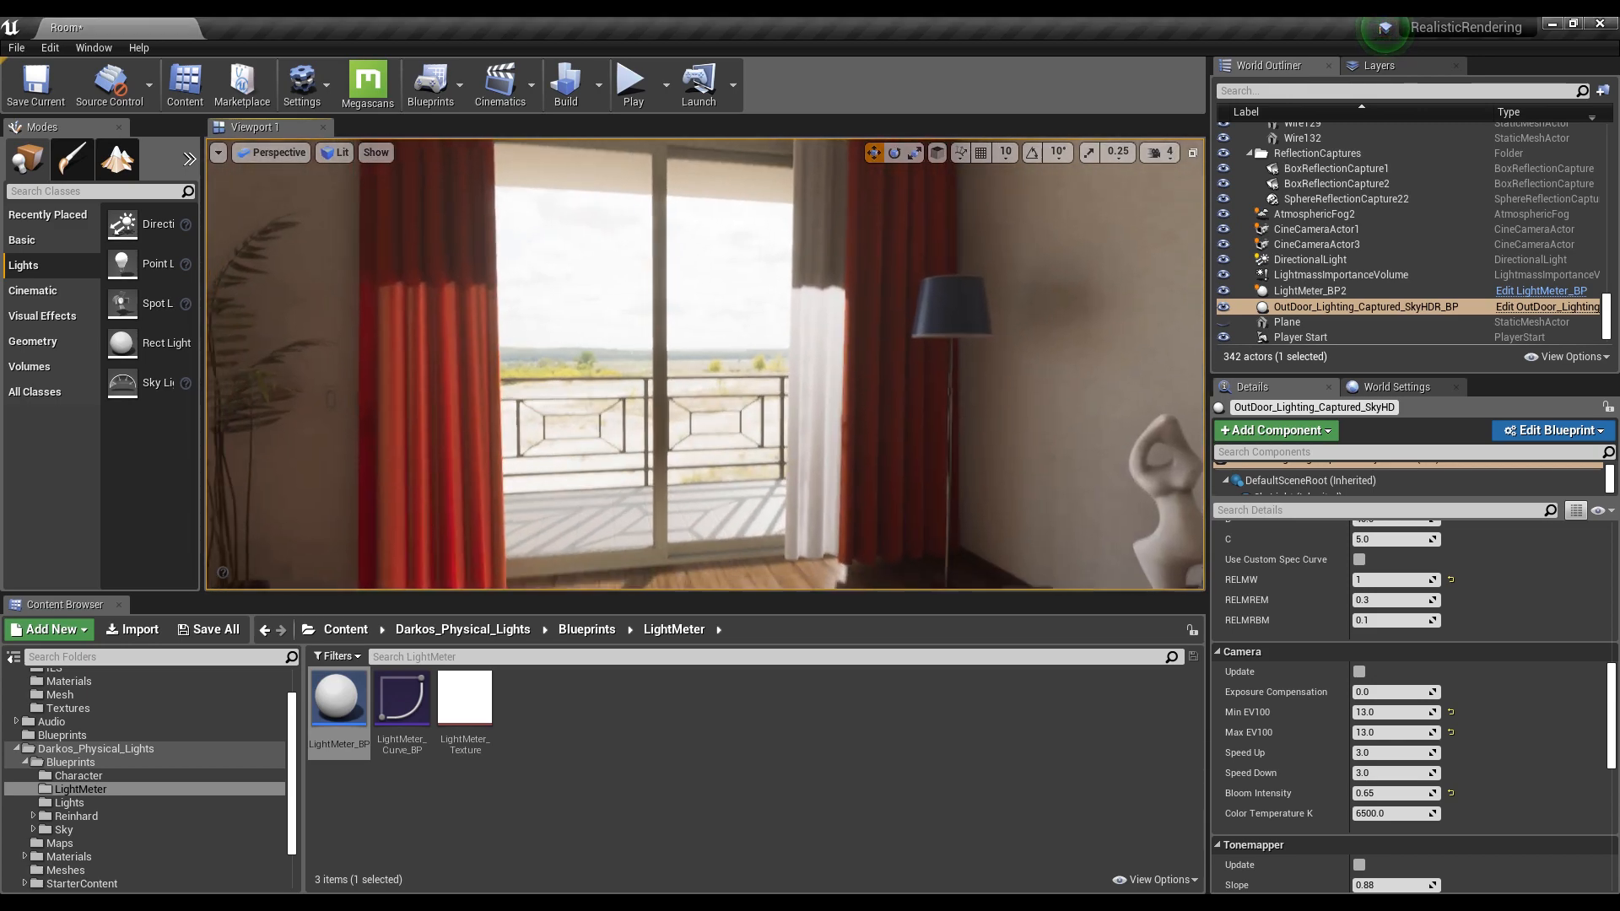
key(s)
key(w)
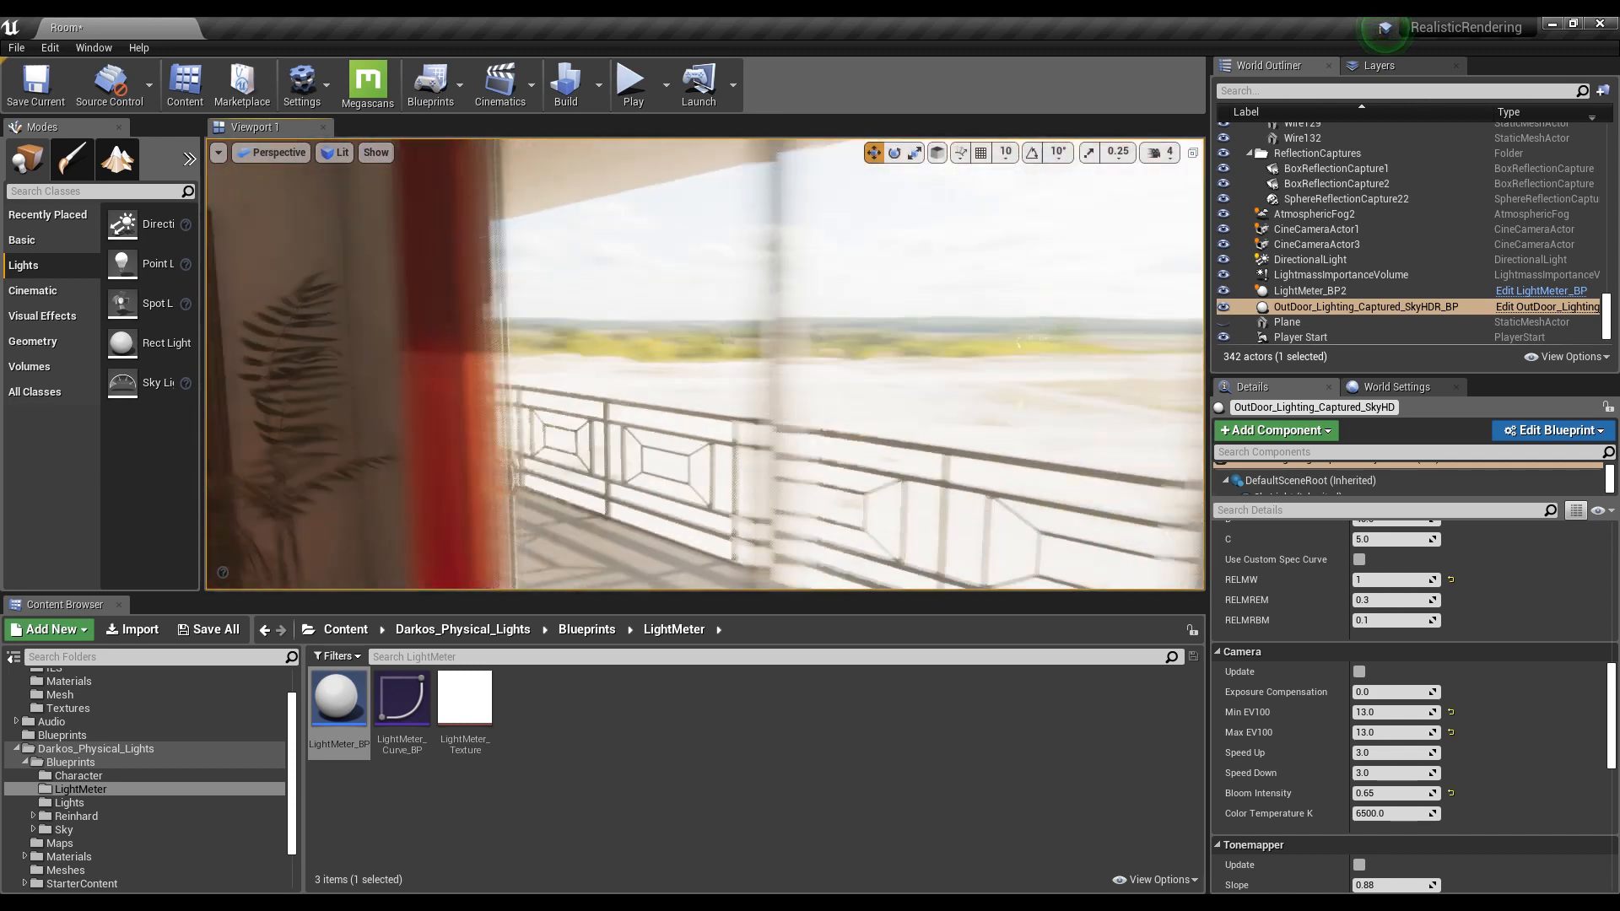
key(w)
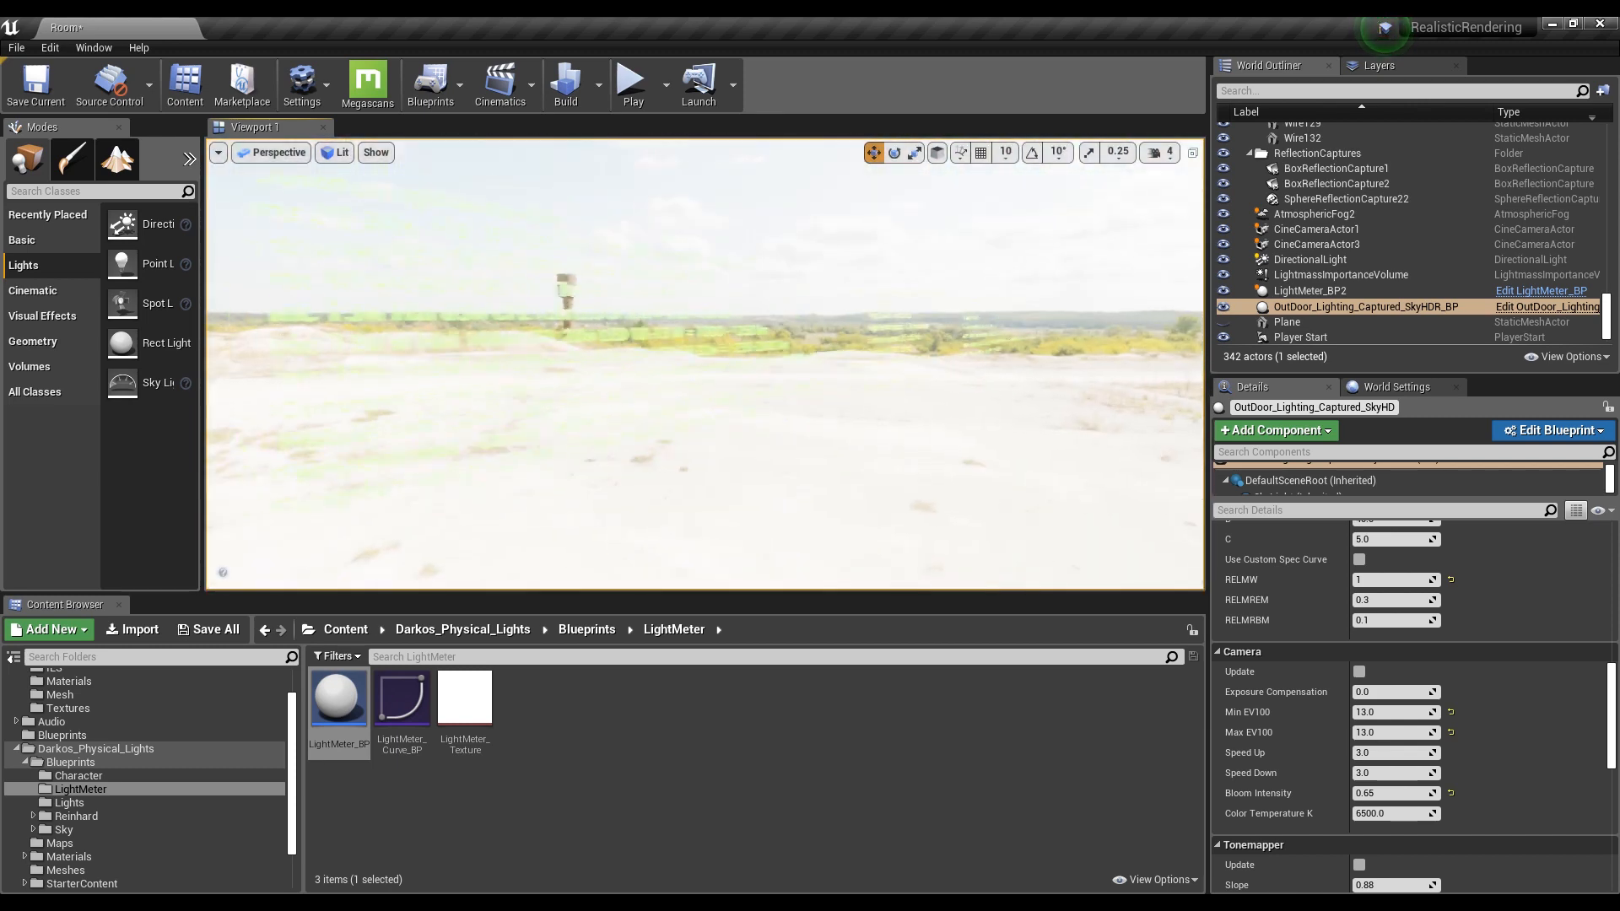
Set the camera's Max EV100 to 16 and turn off Game View while looking at the outdoor landscape
right_drag(827, 359, 764, 386)
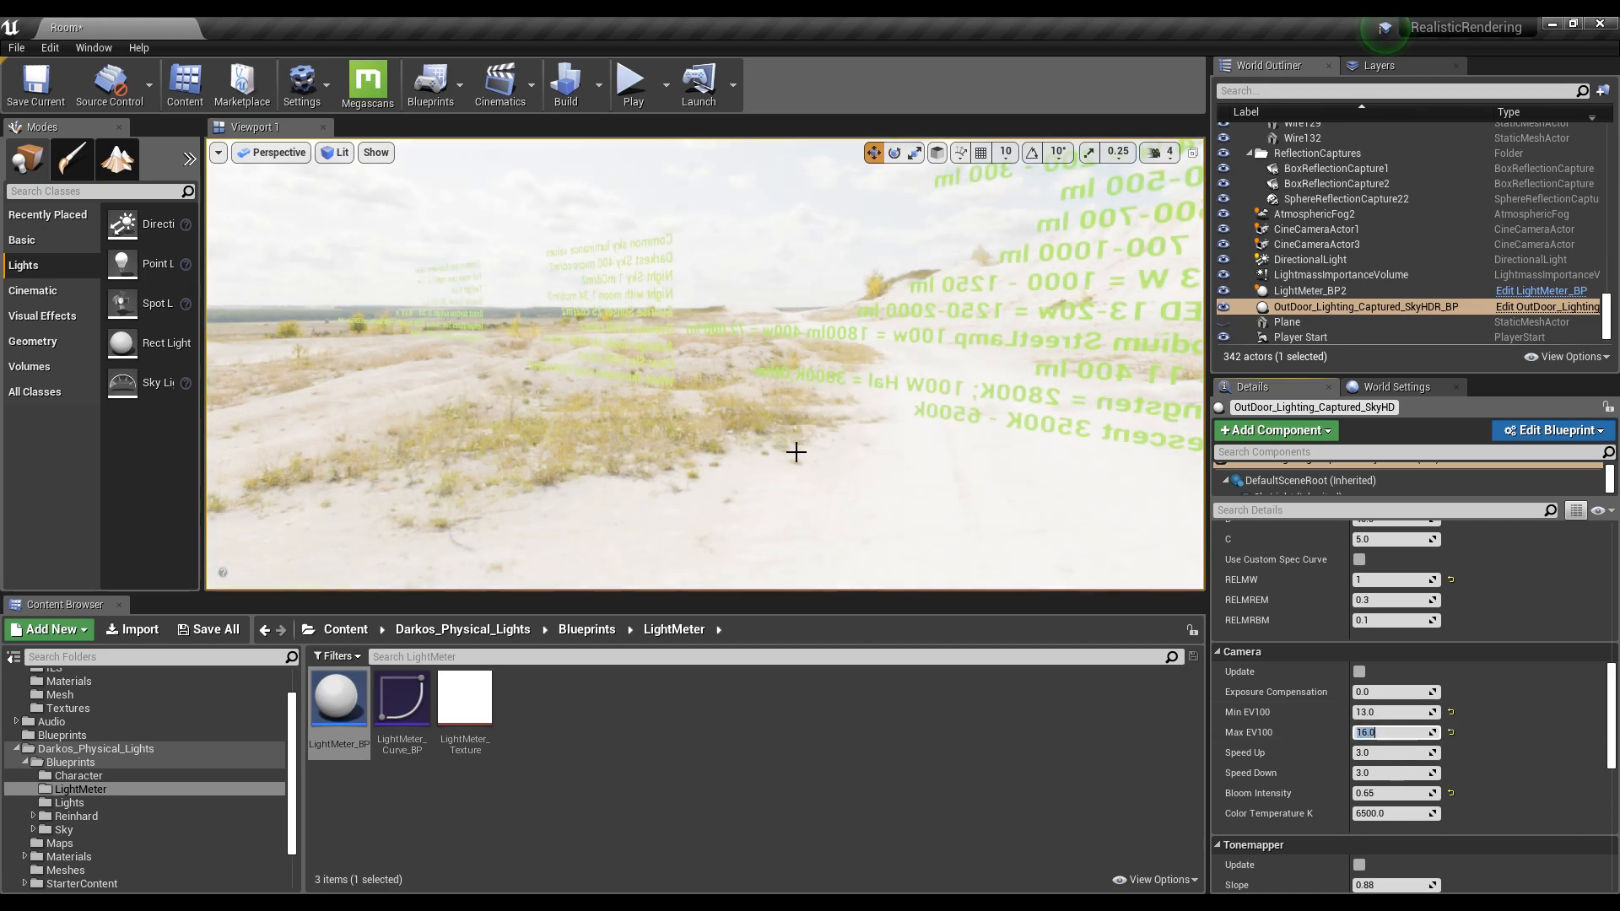
right_drag(788, 441, 332, 179)
click(218, 152)
click(245, 368)
key(f)
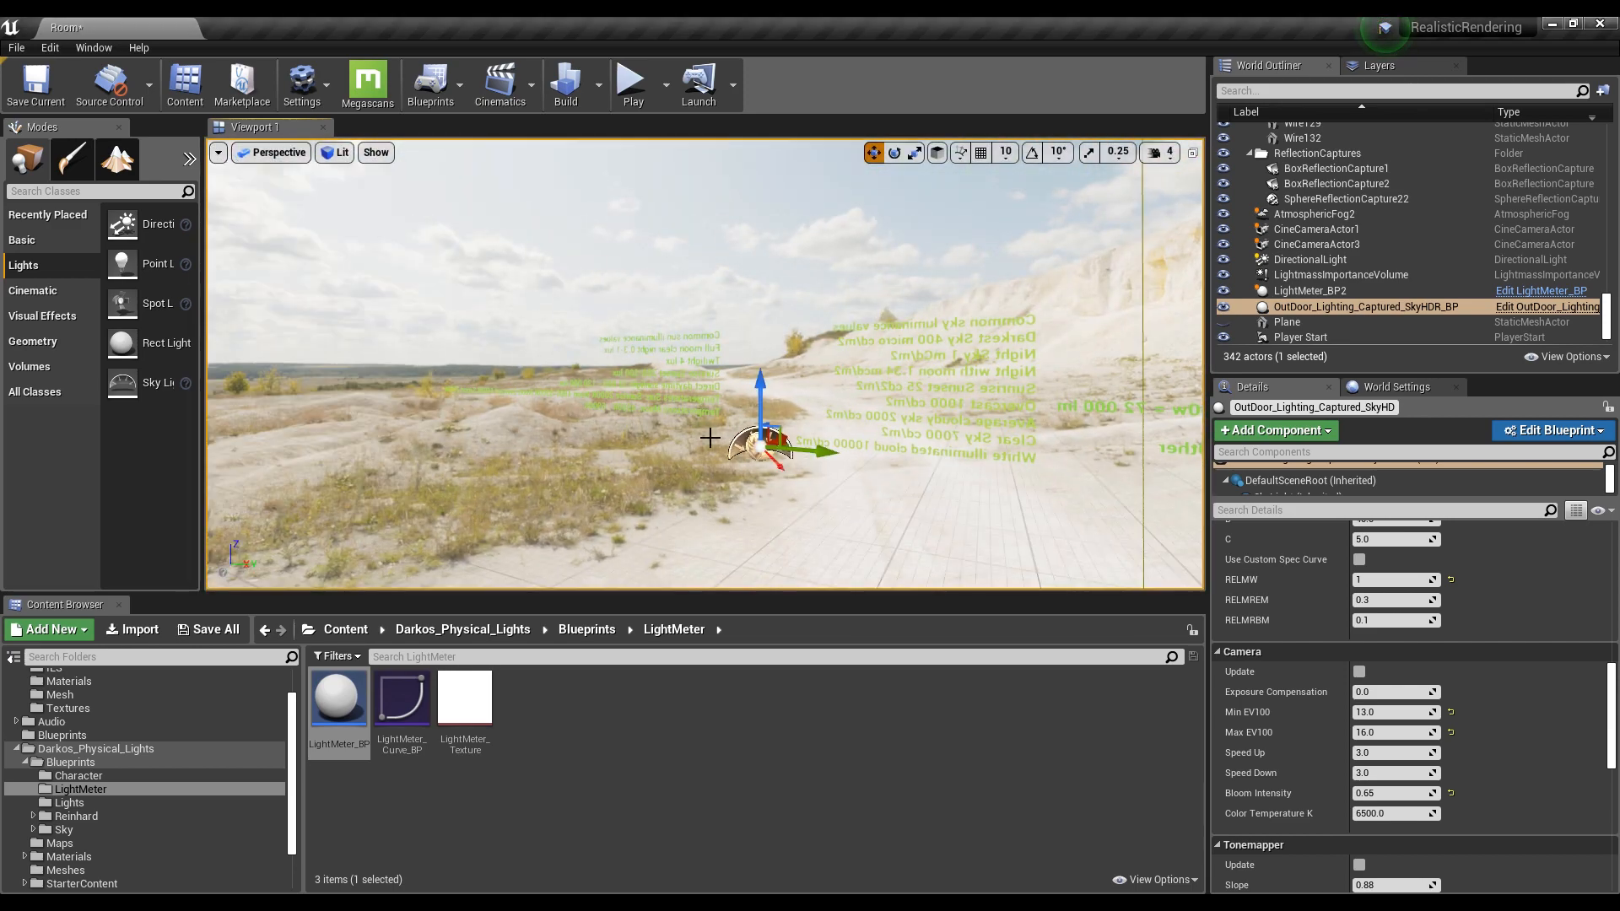
Review the blueprint's Sky settings and open the Textures folder of Darkos_Physical_Lights
scroll(1297, 646, up, 10)
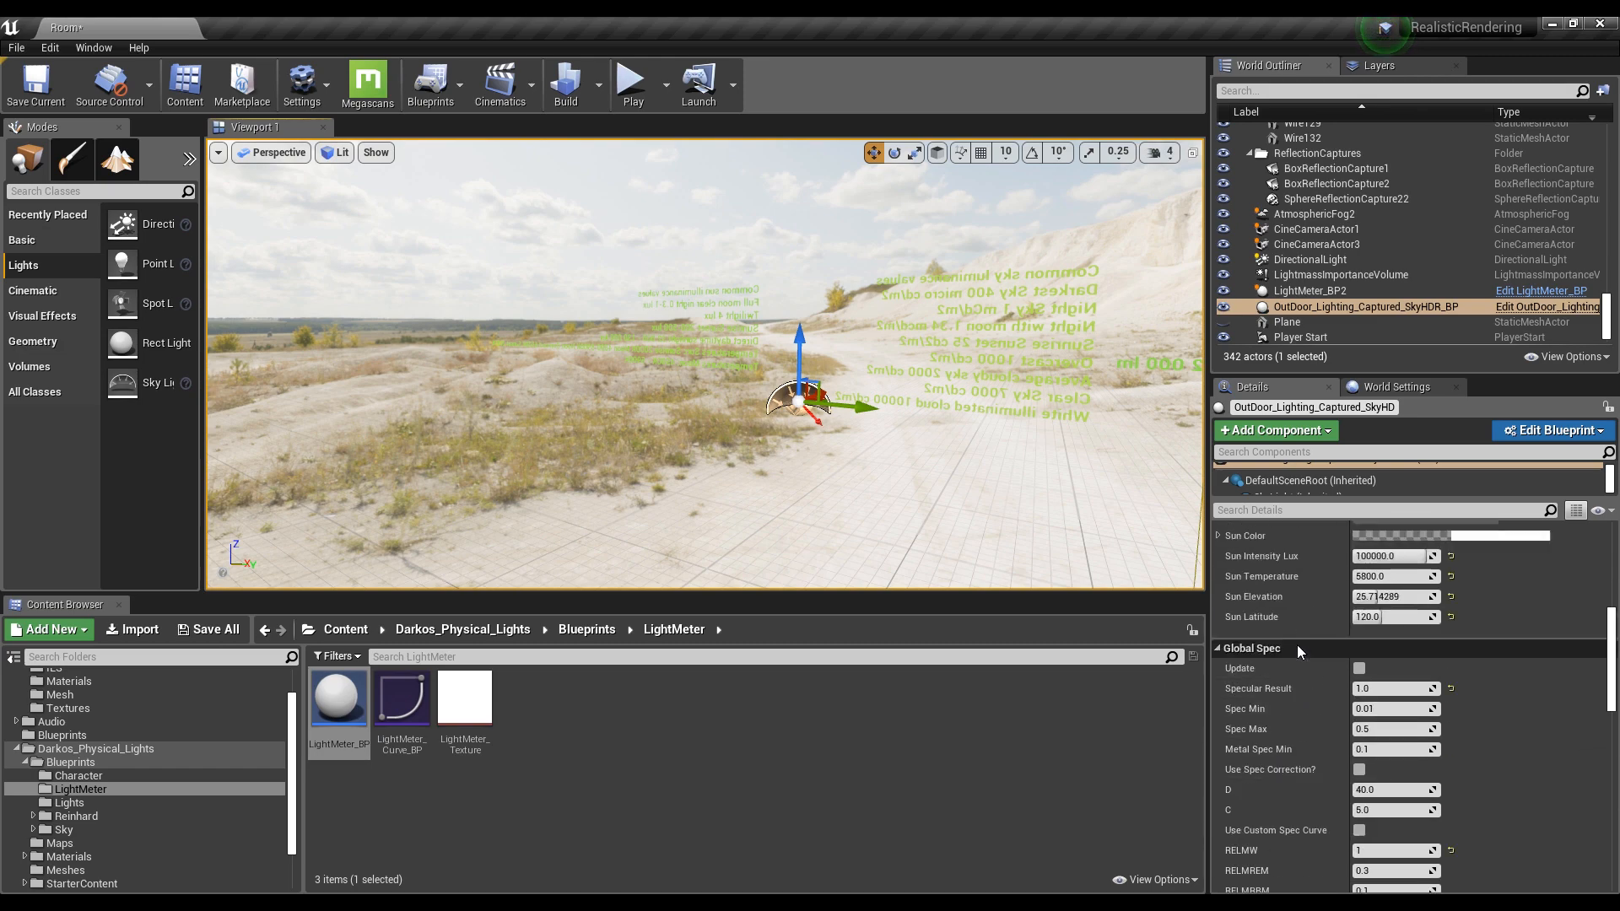
right_drag(734, 509, 734, 509)
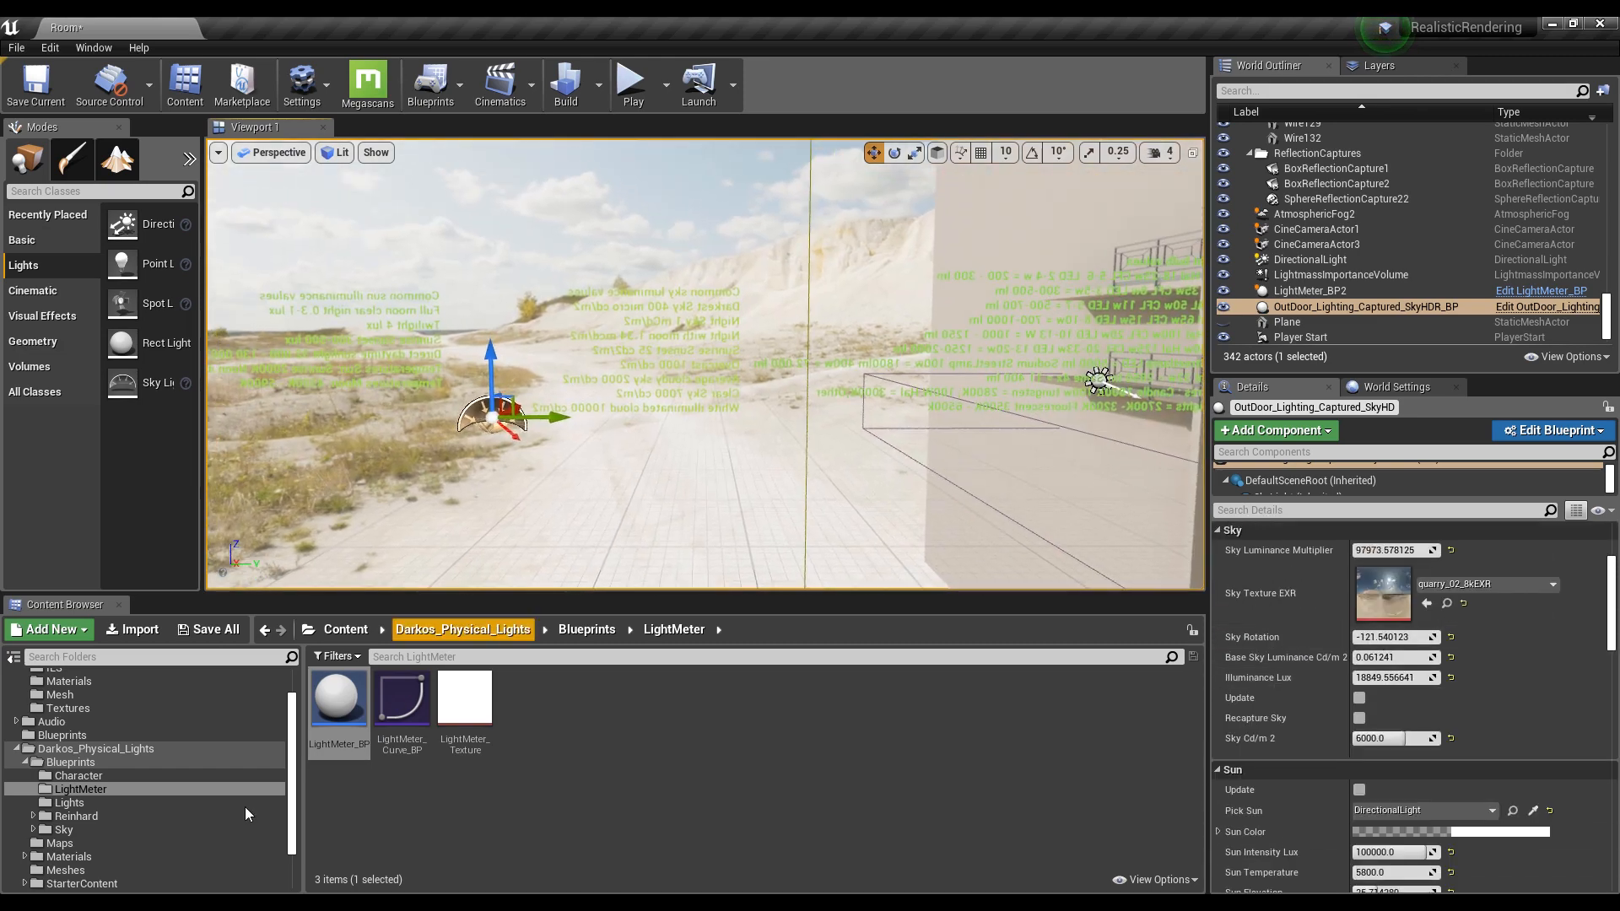
scroll(166, 852, down, 2)
click(56, 845)
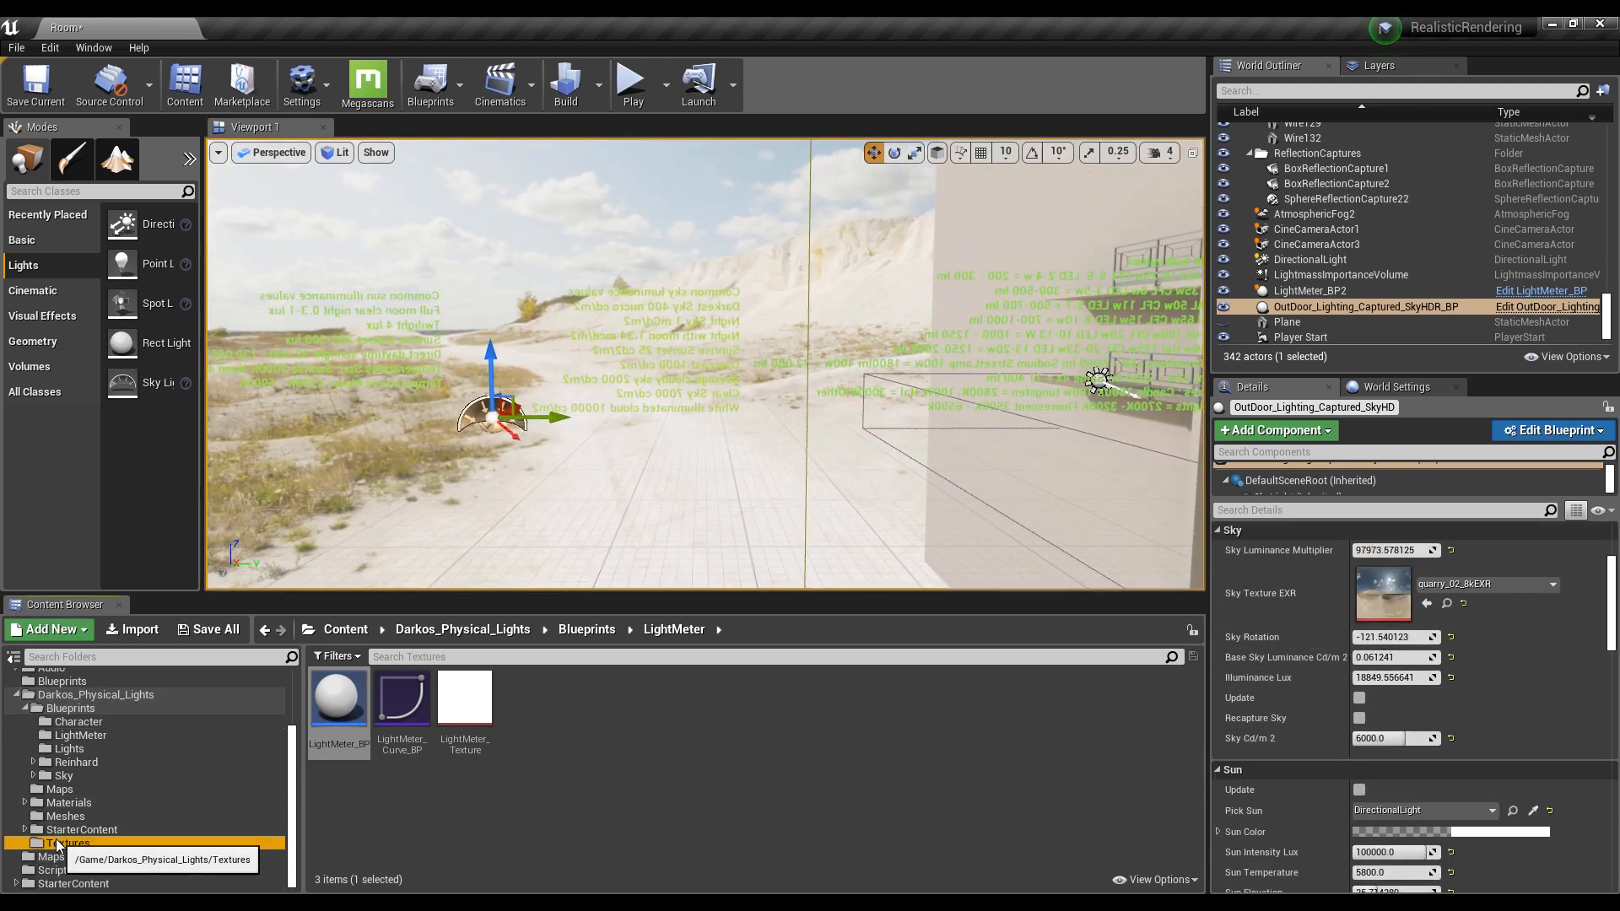
Assign the moonlit_golf_8kEXR texture as the blueprint's Sky Texture EXR and look around the new sky
click(753, 807)
right_drag(731, 507, 532, 457)
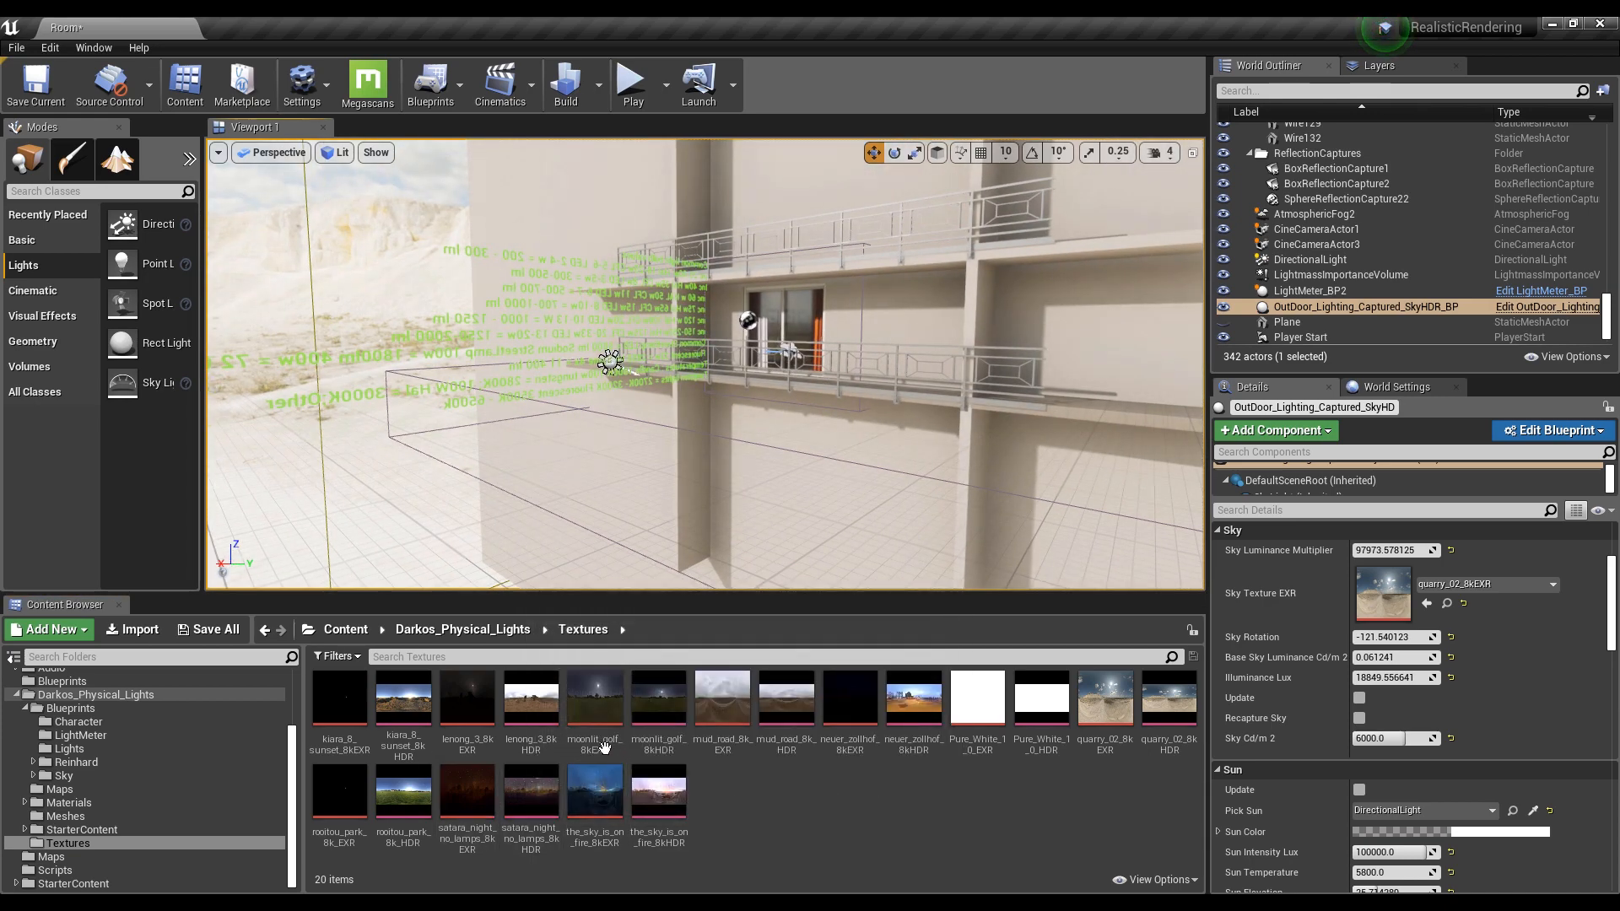
mouse_move(601, 719)
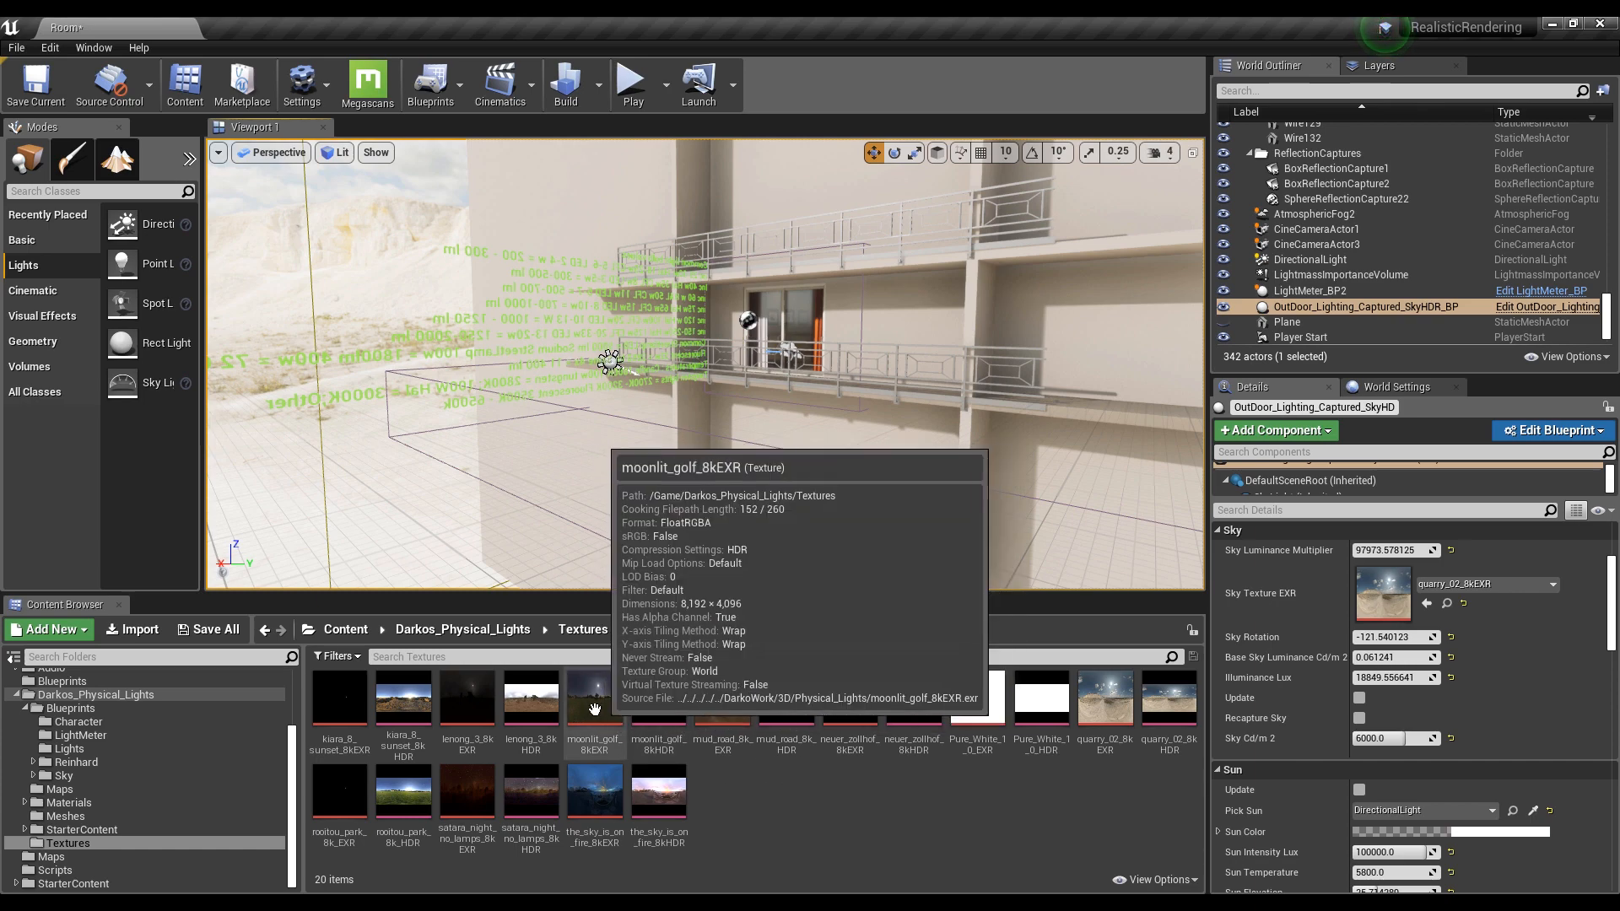
drag(595, 709, 1394, 589)
right_drag(644, 416, 422, 388)
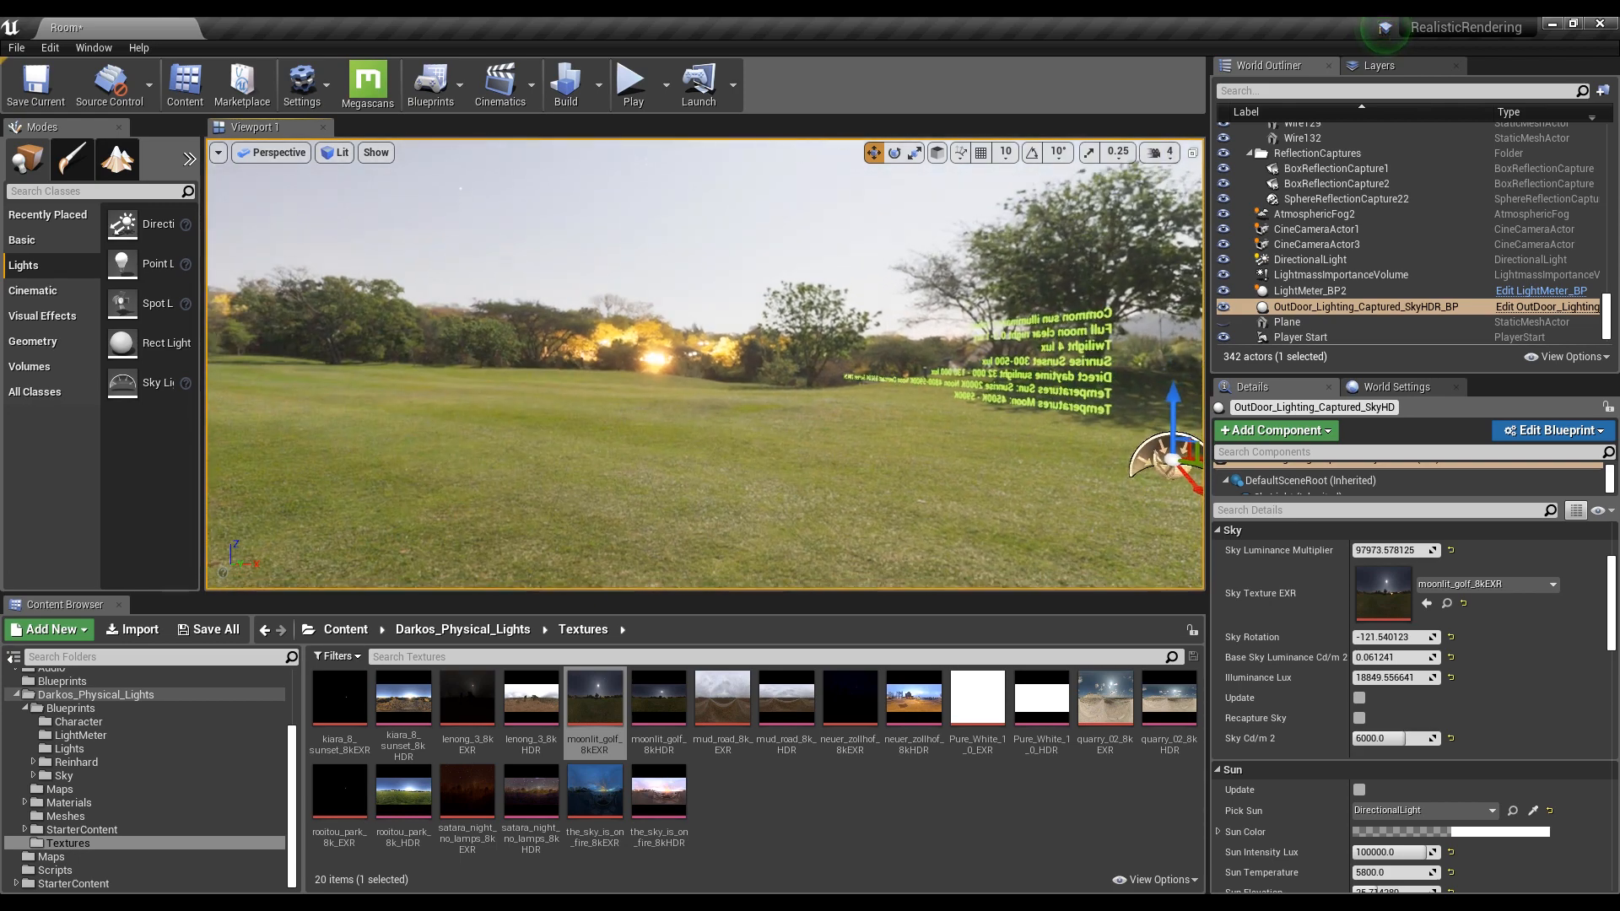
right_drag(506, 557, 924, 575)
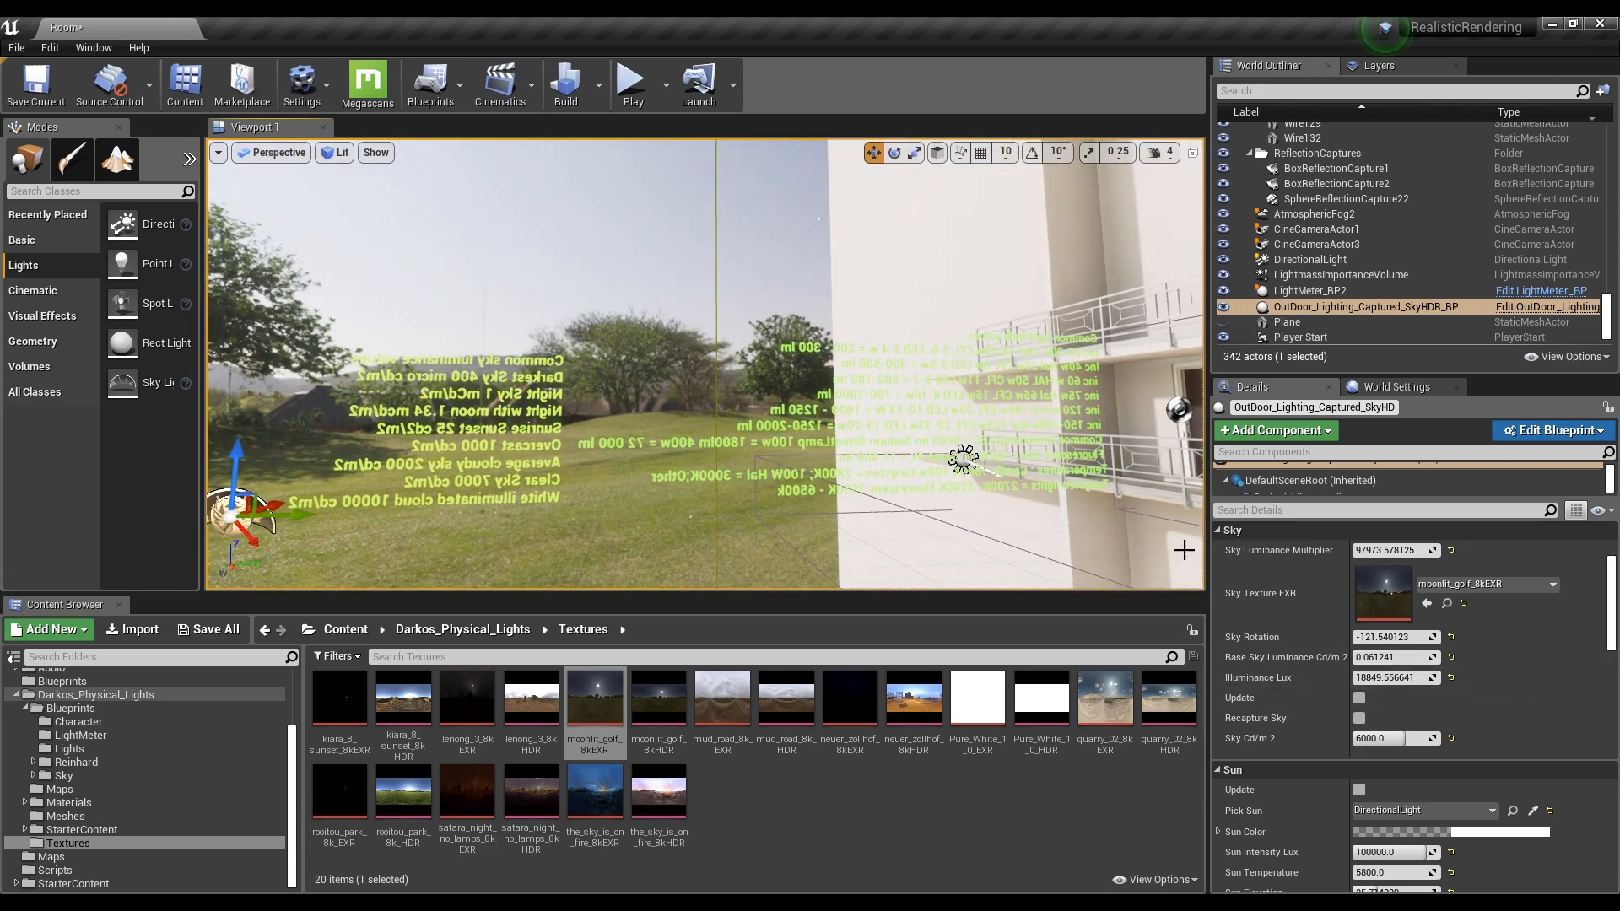
mouse_move(940, 397)
right_down()
mouse_move(844, 398)
mouse_move(937, 396)
right_up()
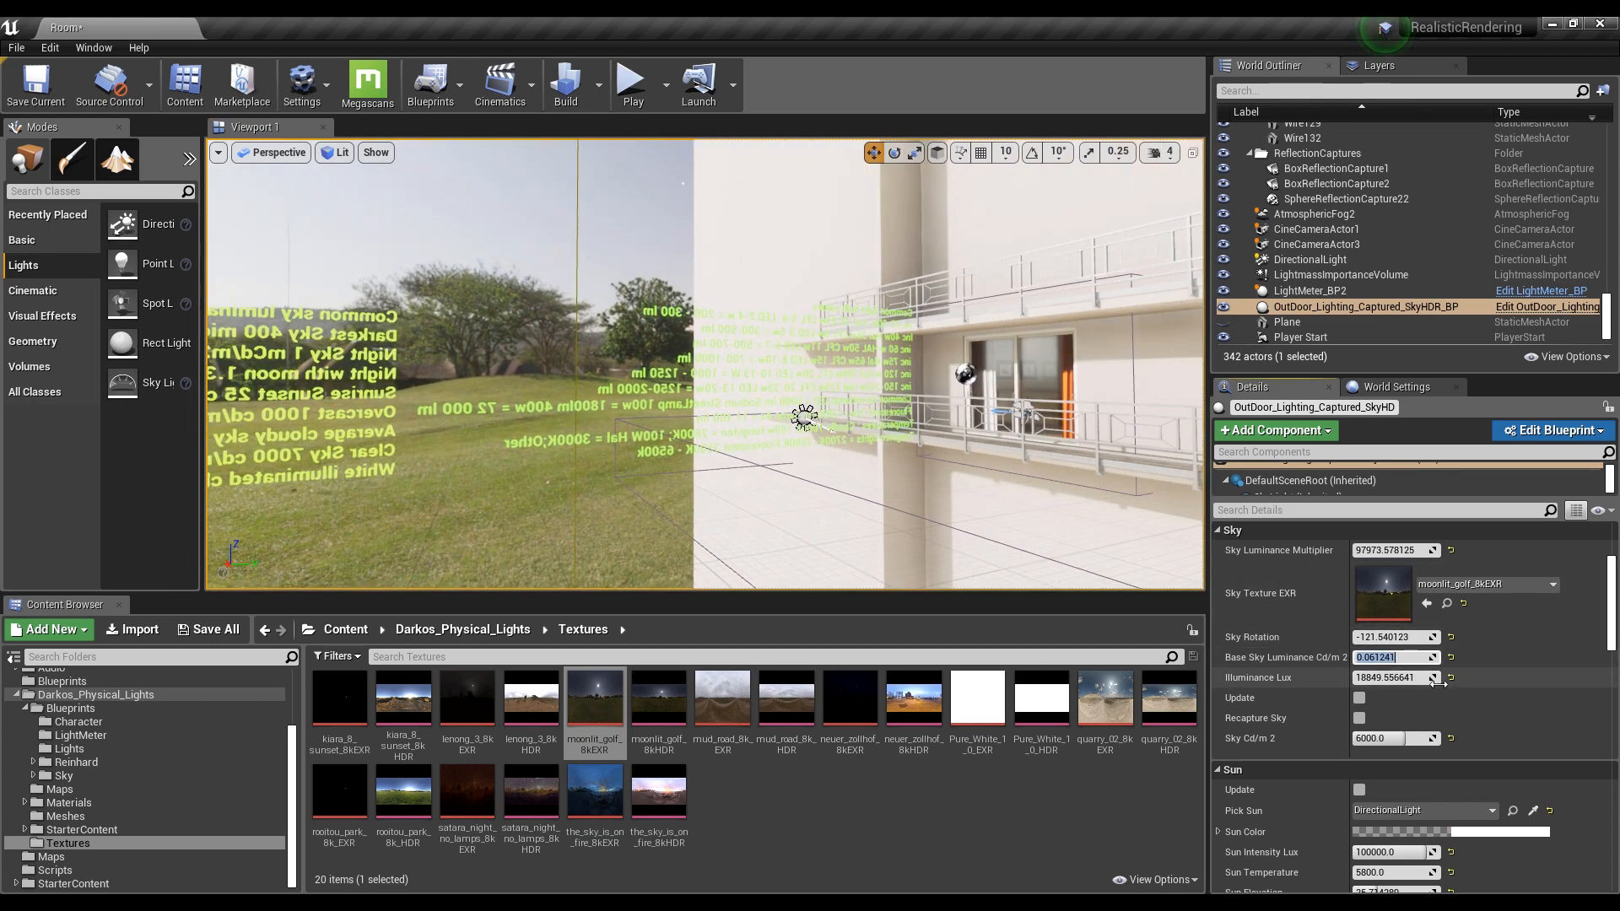
Reset the sky calibration by setting Base Sky Luminance and Sky Cd/m 2 to 1, and update the sky
text(1)
click(1406, 738)
text(1)
key(Return)
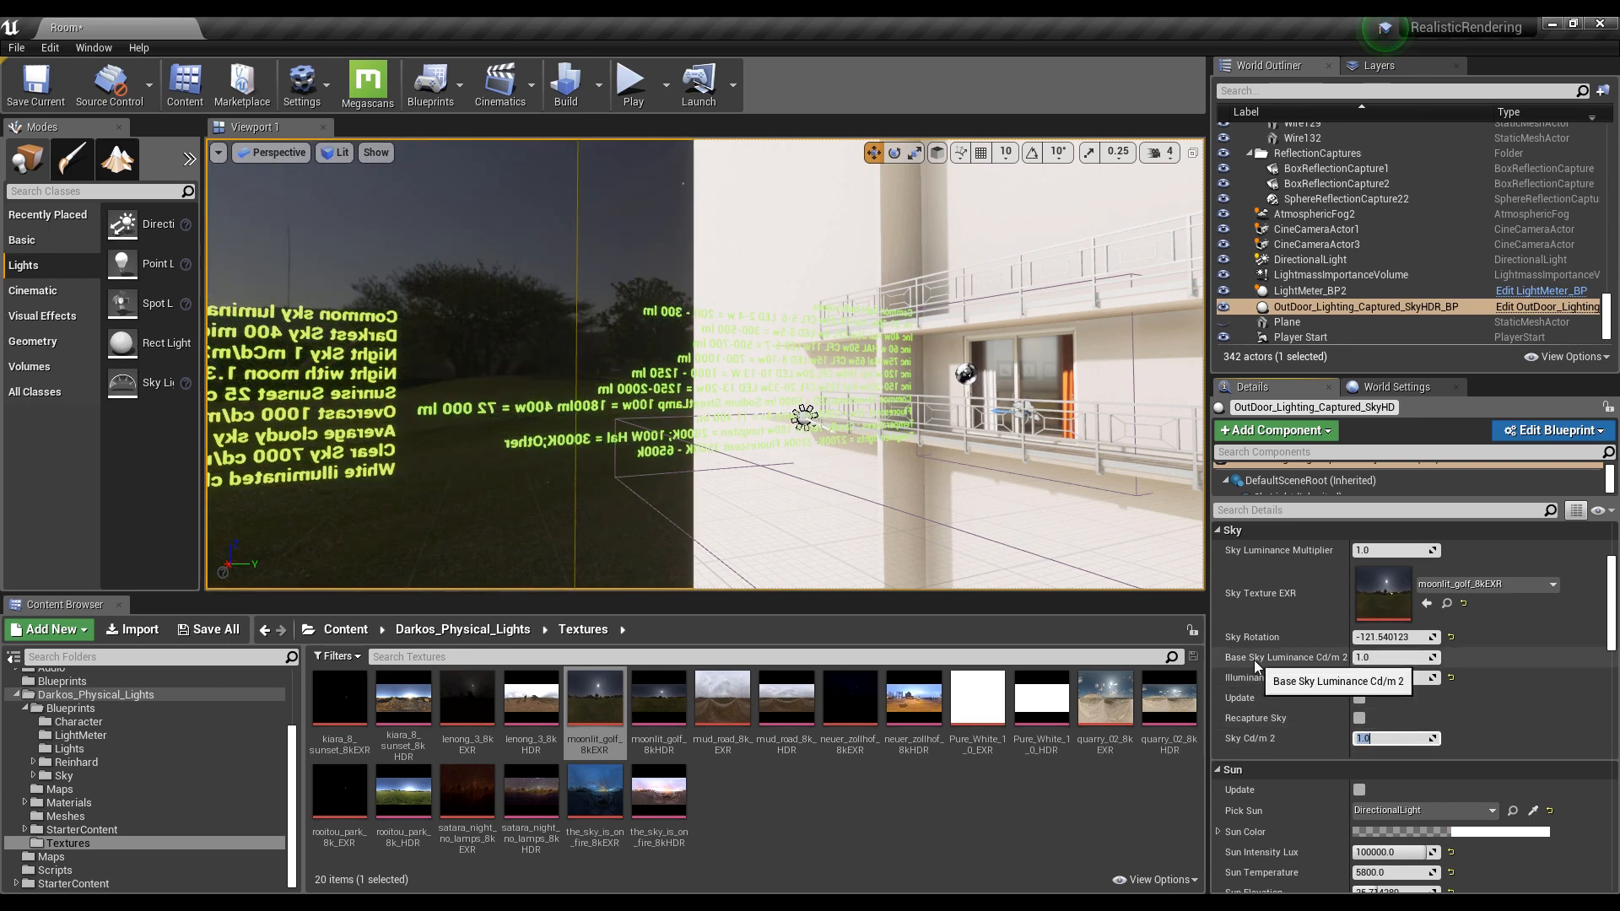
click(1358, 698)
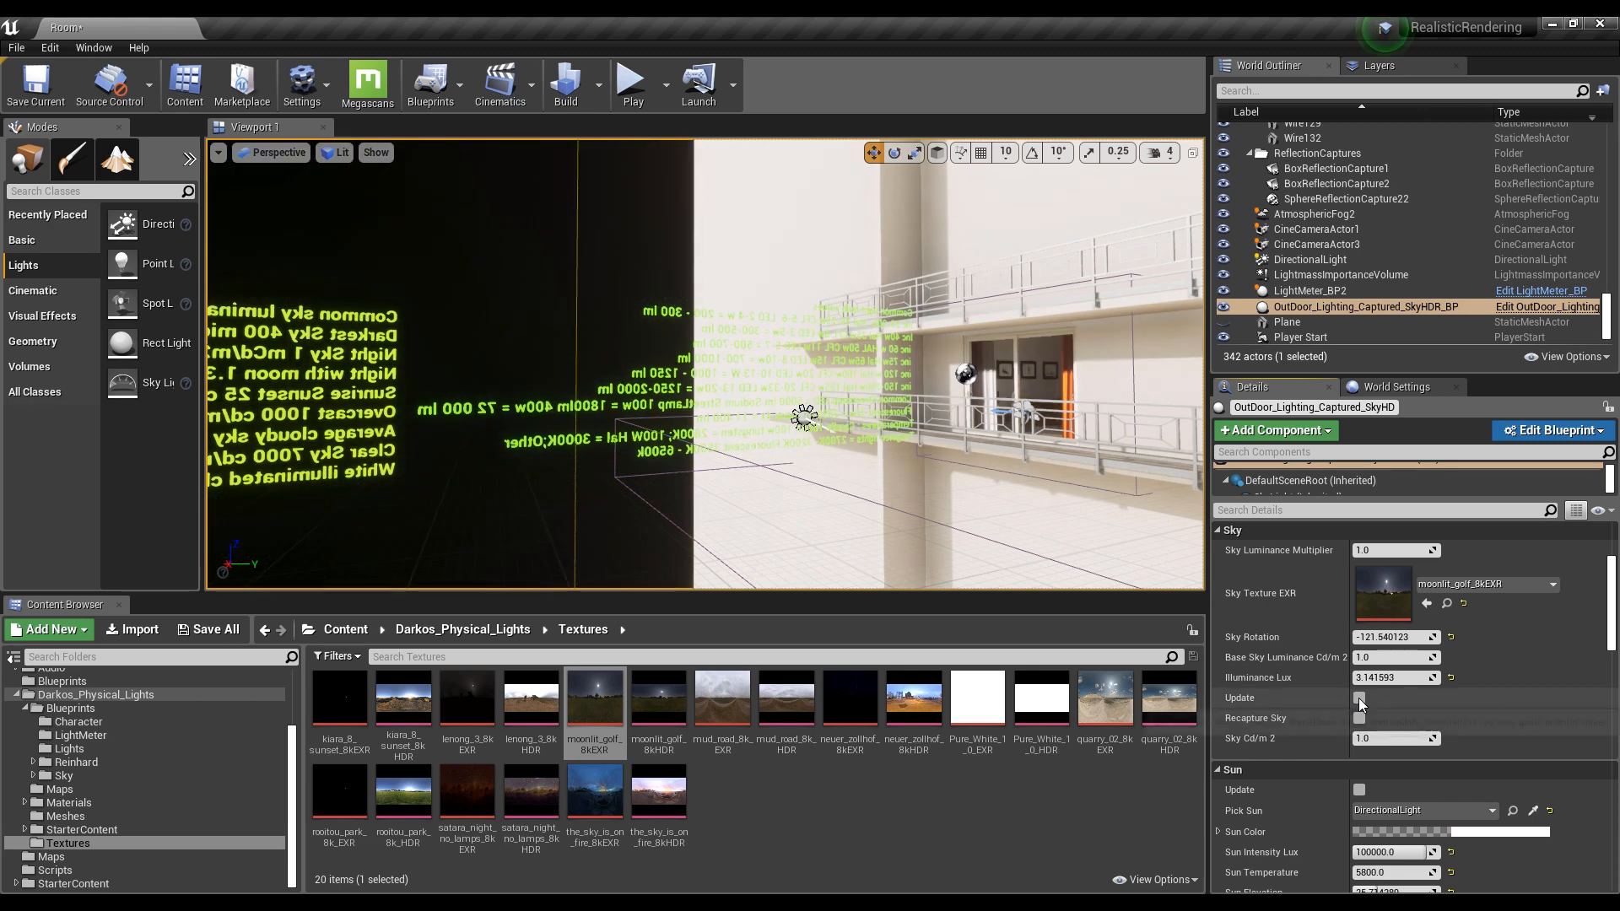
Set the blueprint camera's Bloom Intensity to 0
scroll(1315, 665, down, 8)
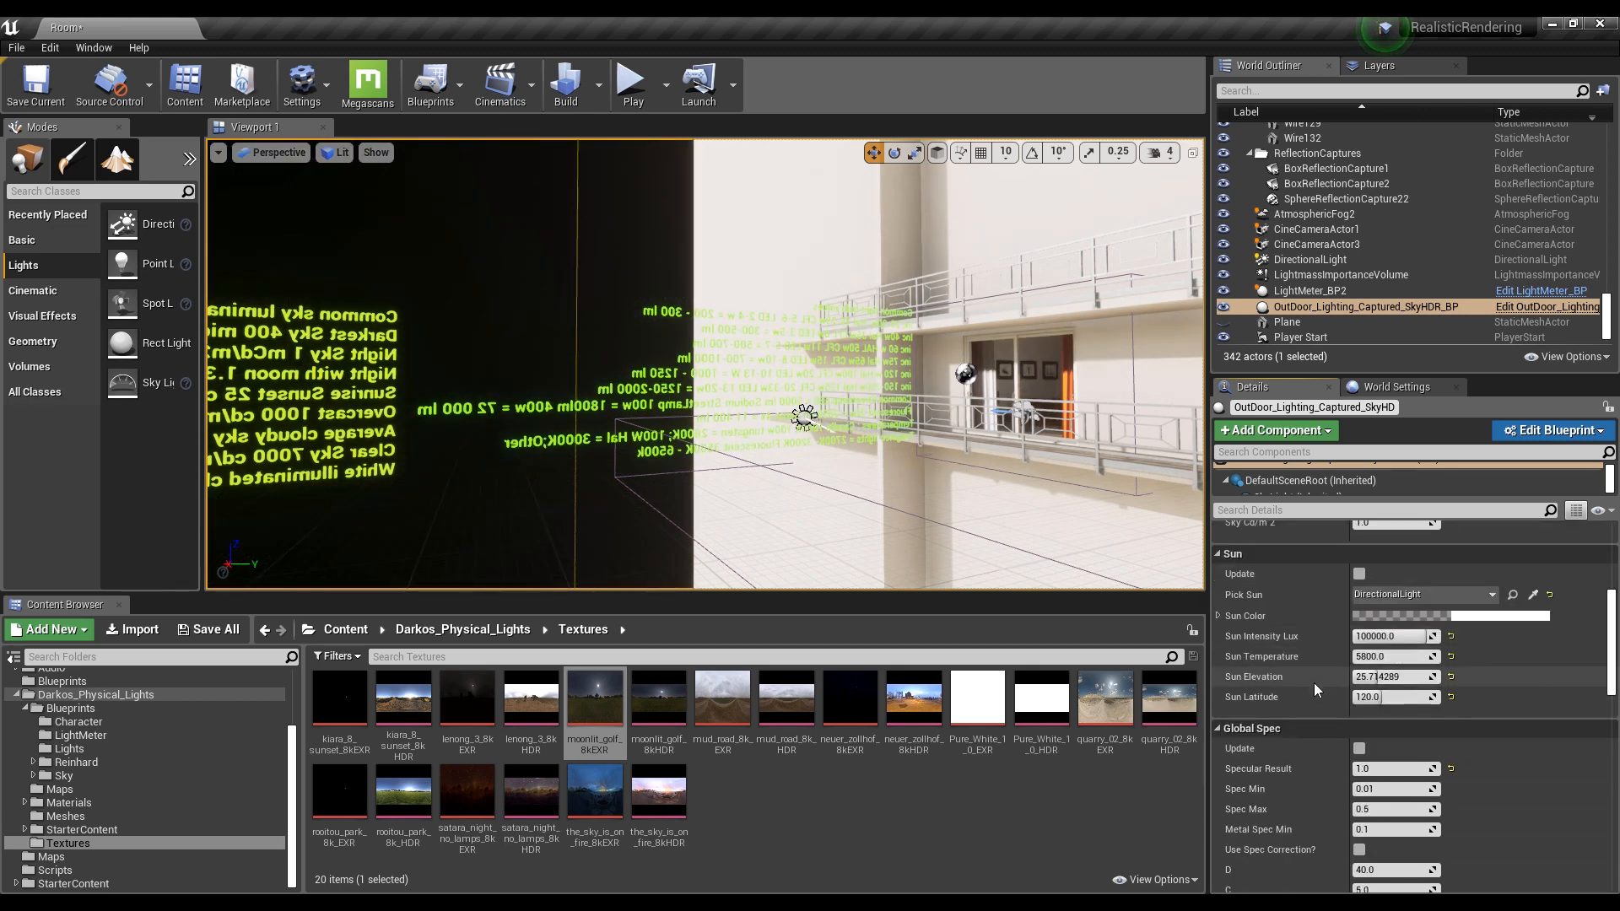
scroll(1313, 686, down, 5)
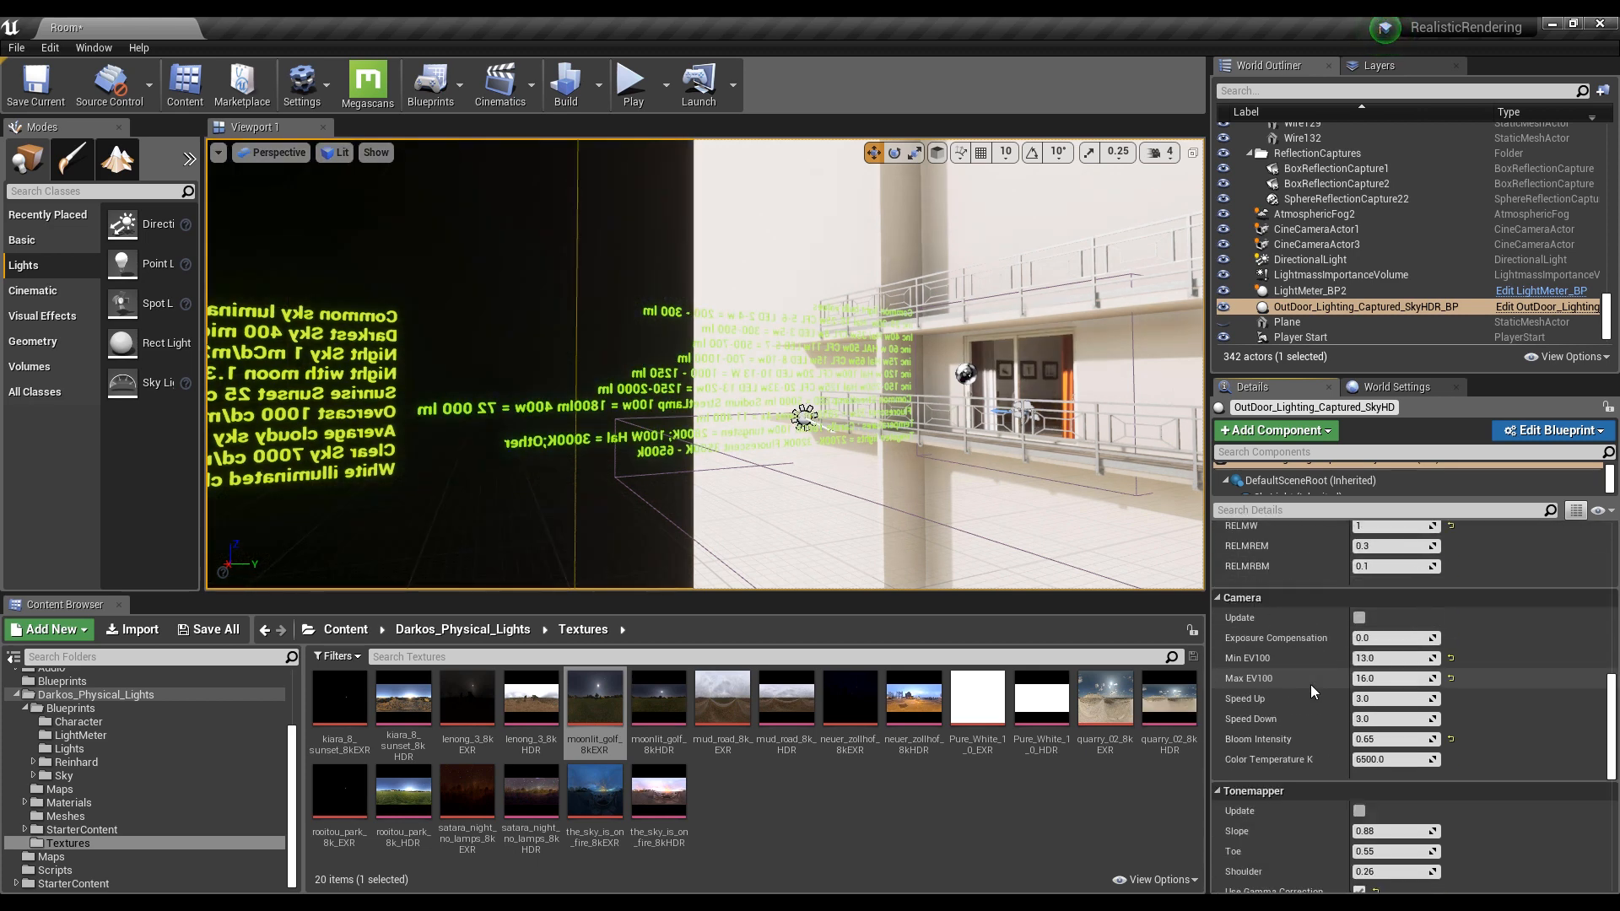
click(1367, 740)
scroll(1253, 675, up, 10)
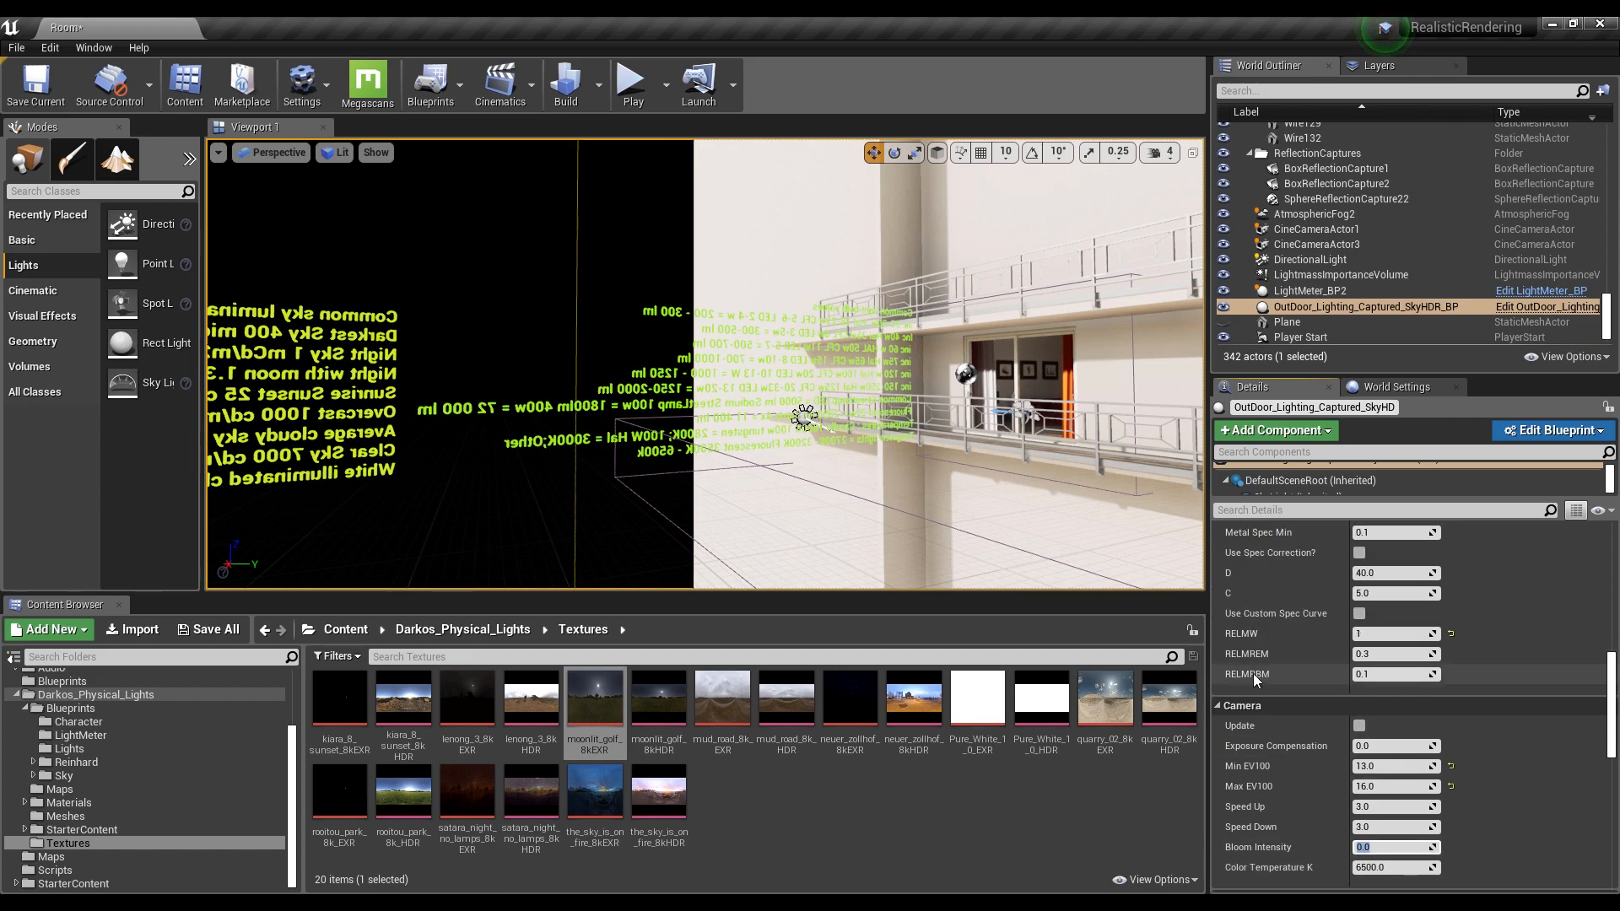
Select LightMeter_BP2, set its Auto EV Increment to 0.1 and run Auto EV Adjust until the EV is in range
key(w)
right_drag(978, 439, 1050, 316)
key(w)
click(722, 287)
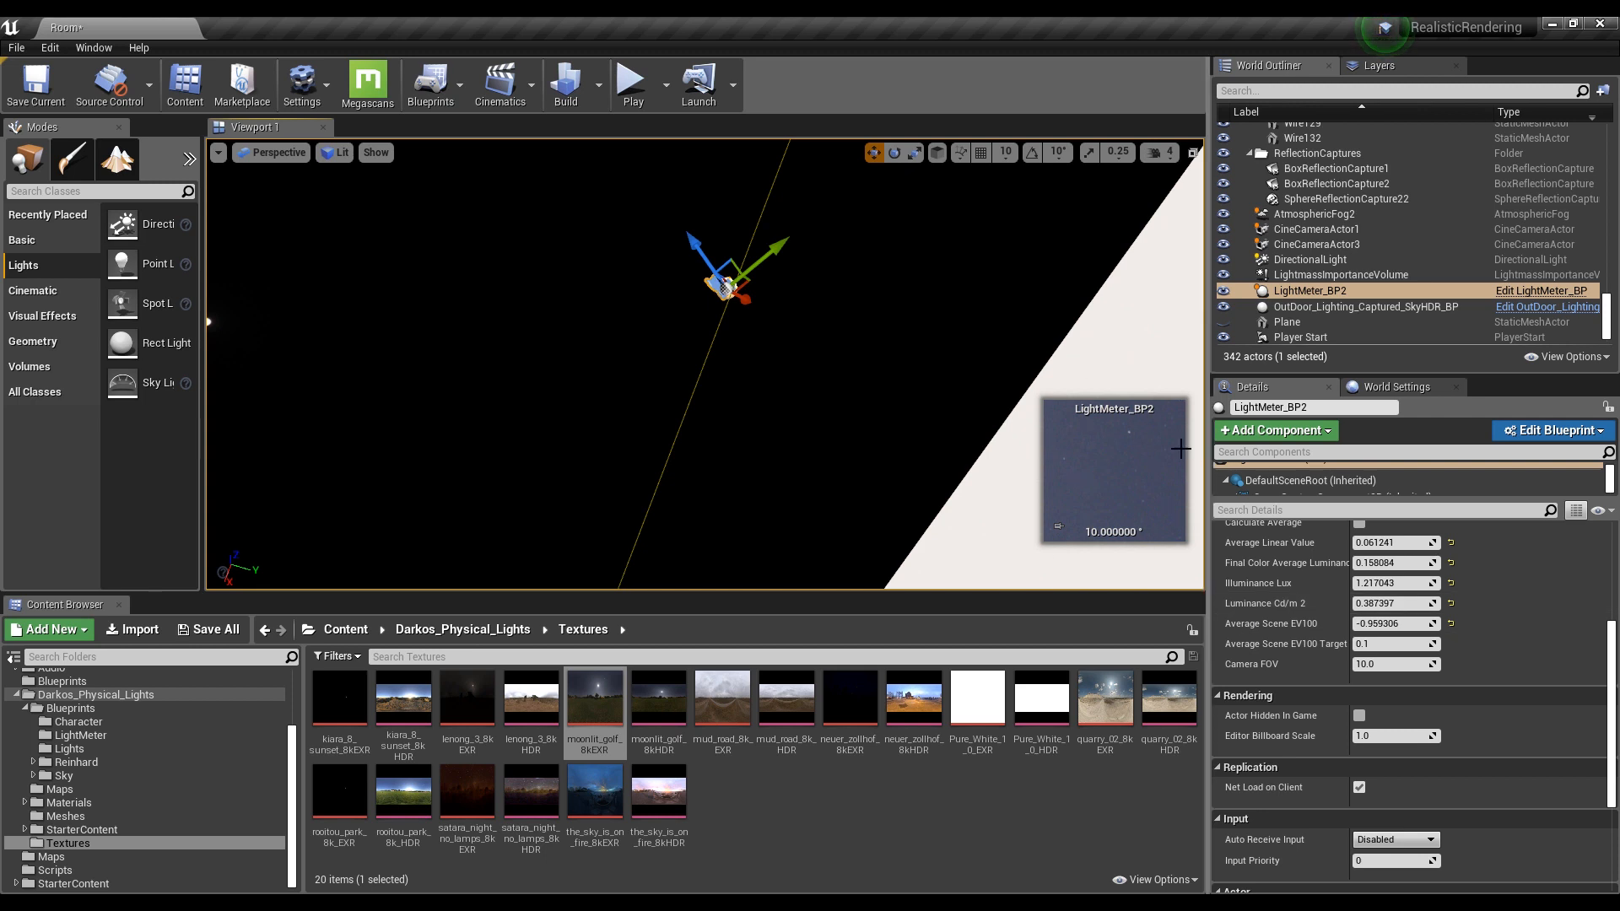
scroll(1269, 662, up, 5)
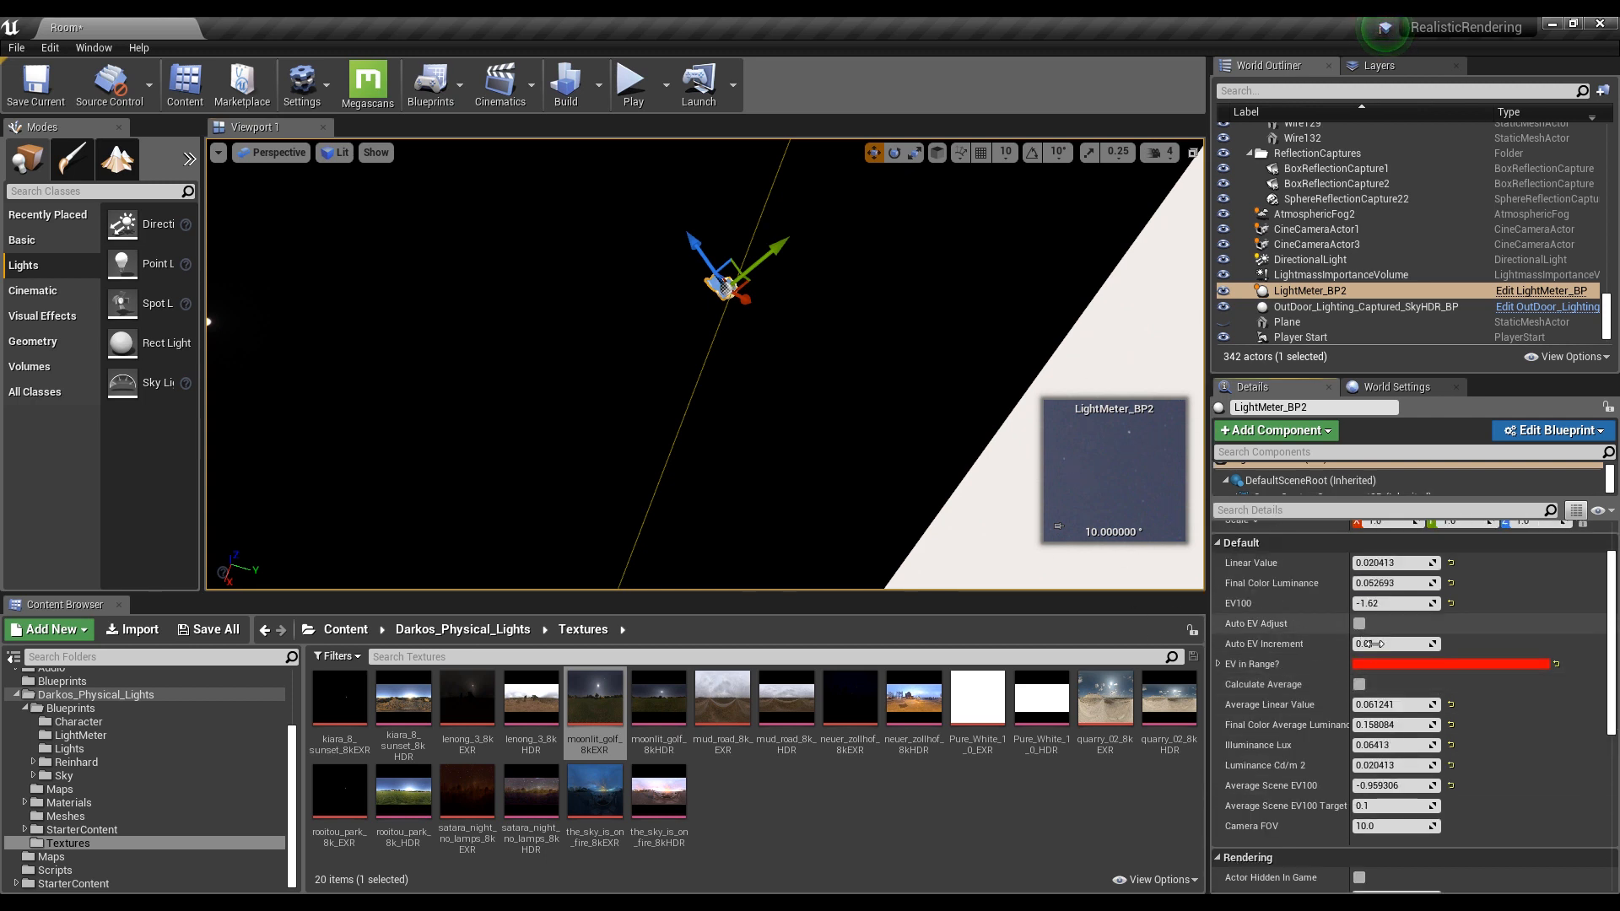
click(1384, 644)
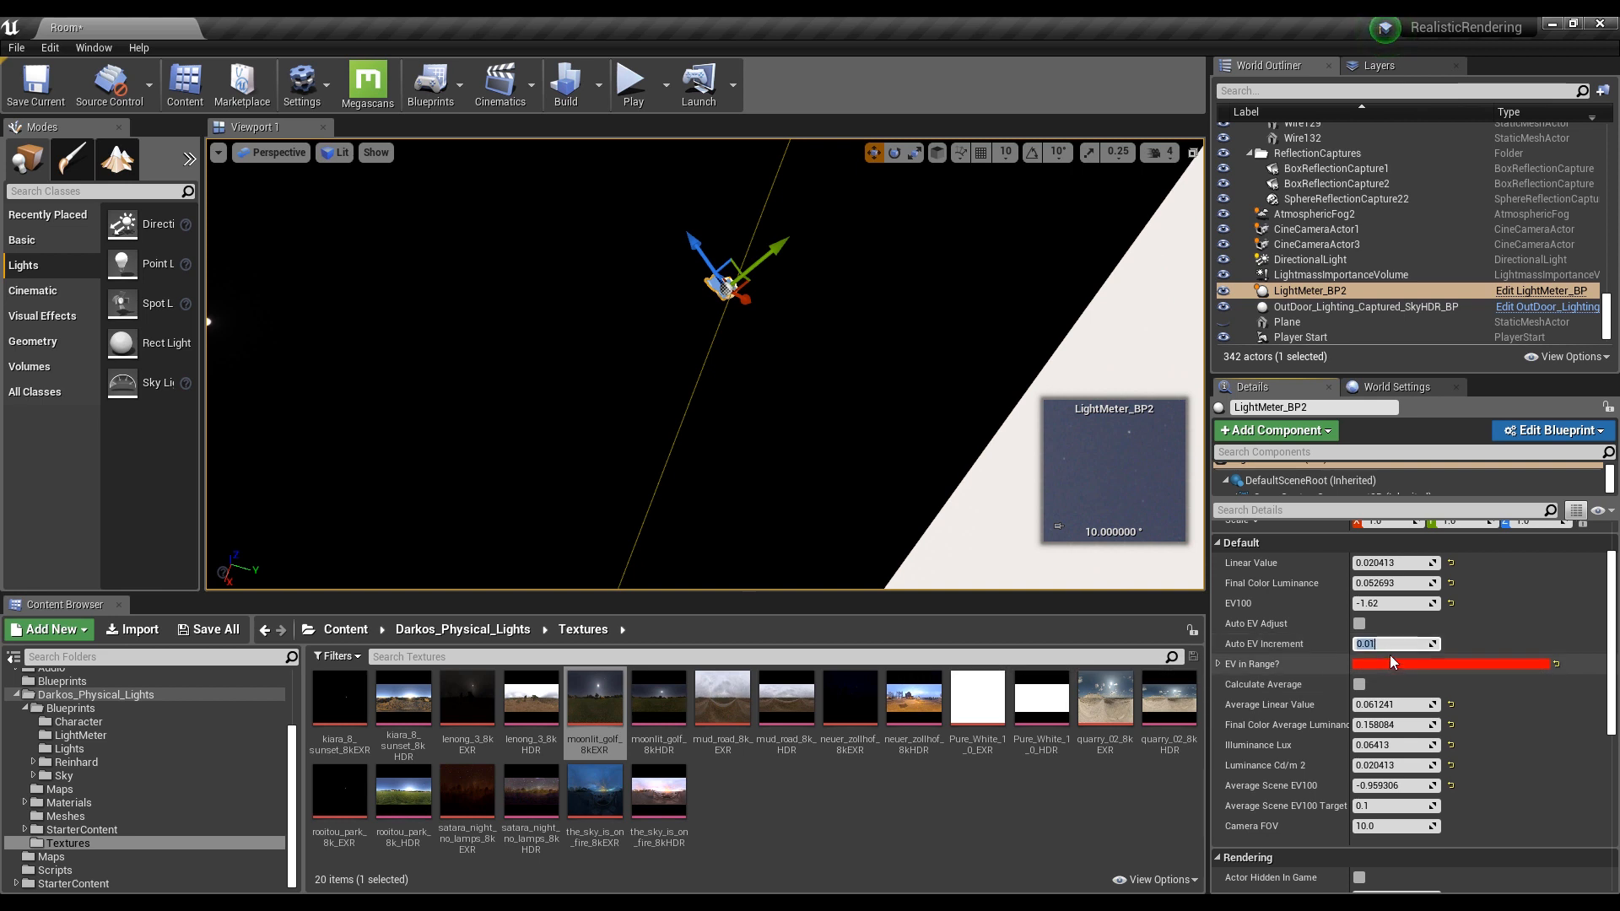
text(0.1)
click(1360, 624)
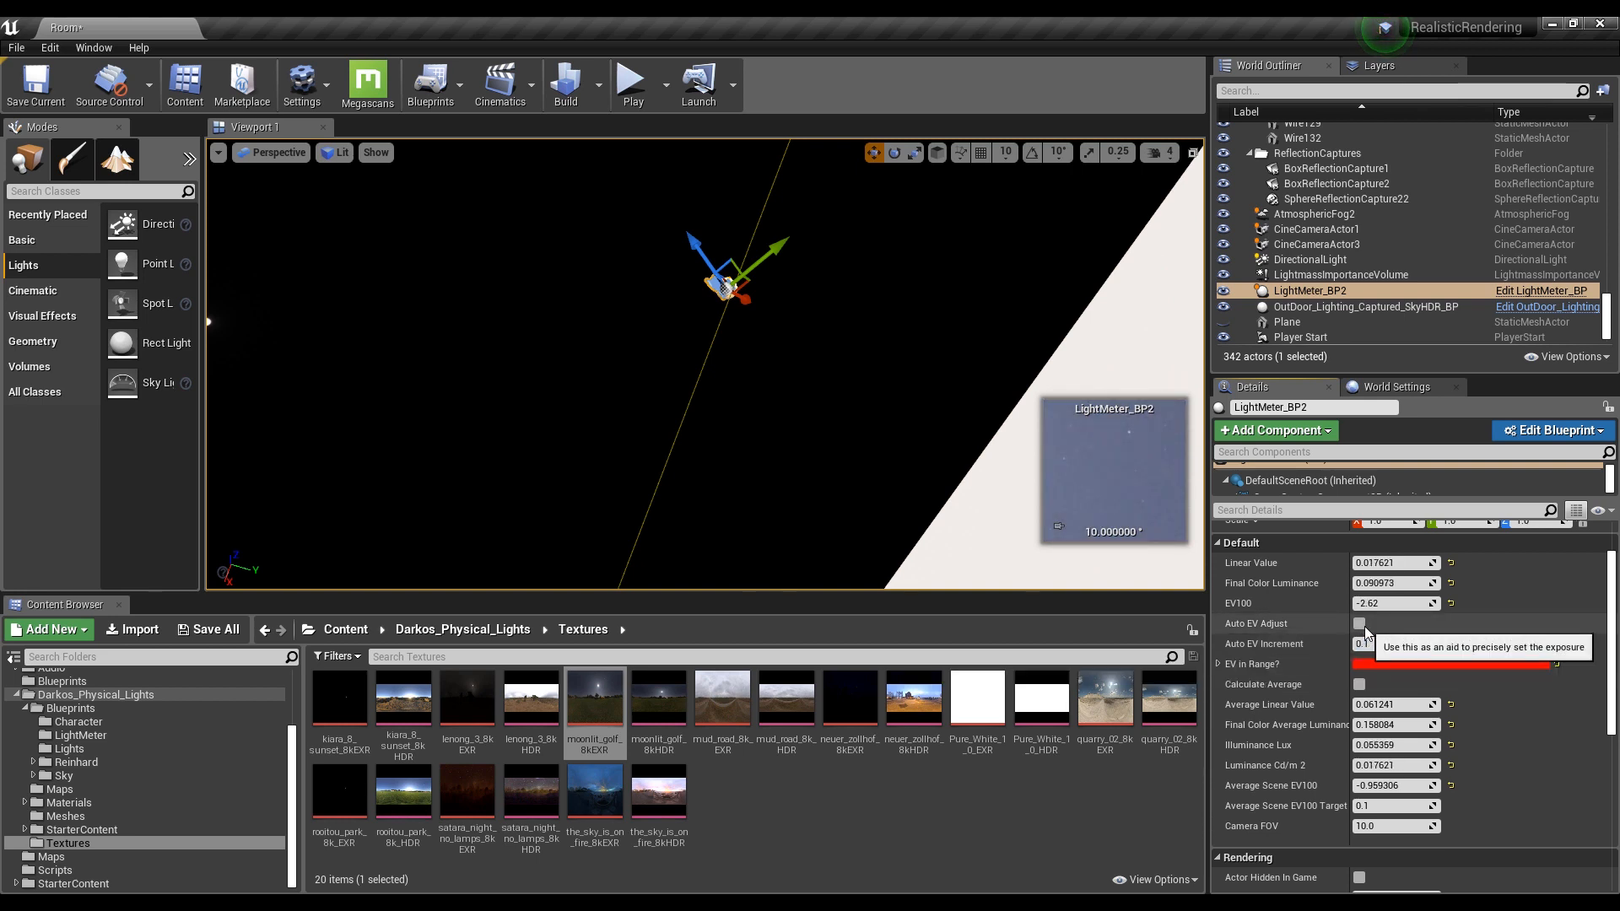
click(1365, 627)
click(1364, 627)
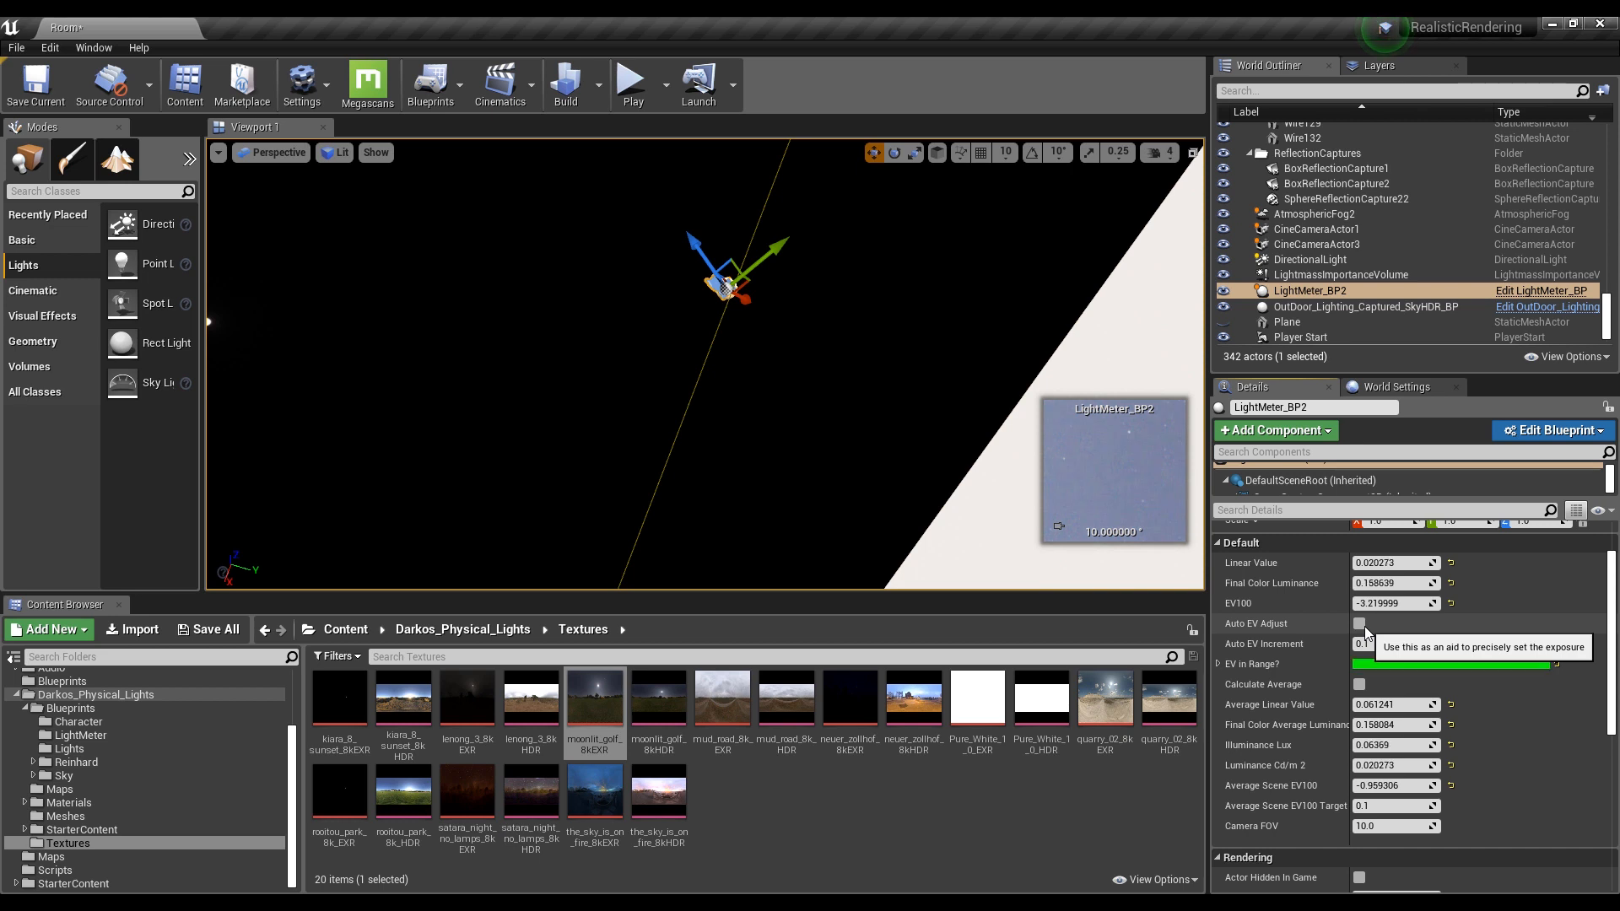
Refine the light meter with an Auto EV Increment of 0.01, rerun Auto EV Adjust and calculate the average
click(1368, 644)
text(0.01)
click(1364, 629)
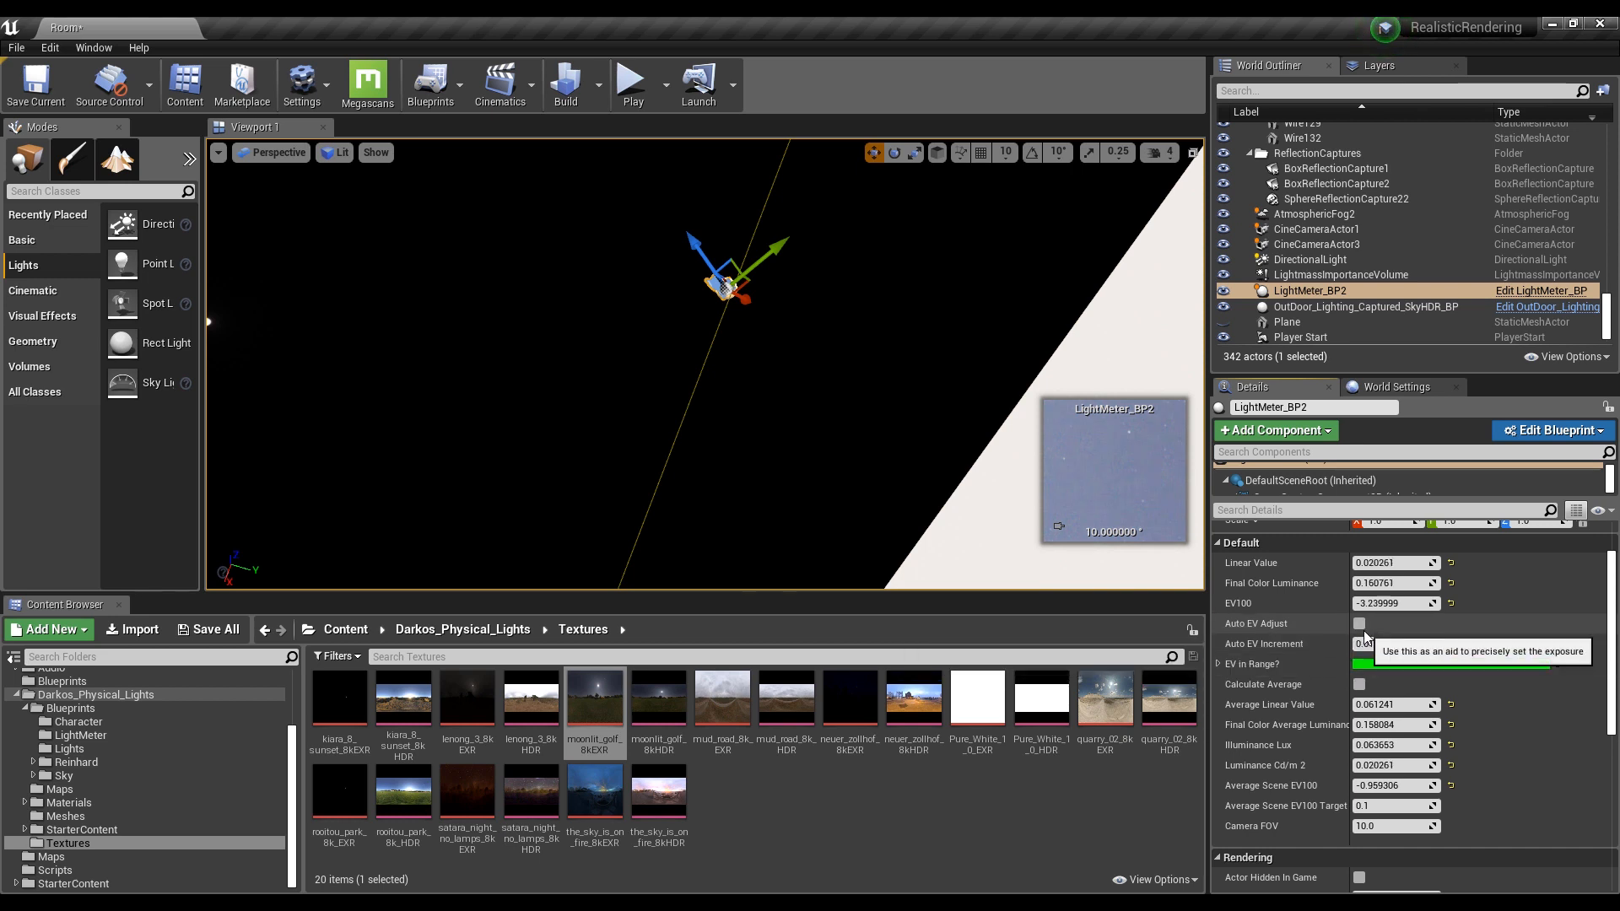
click(1359, 685)
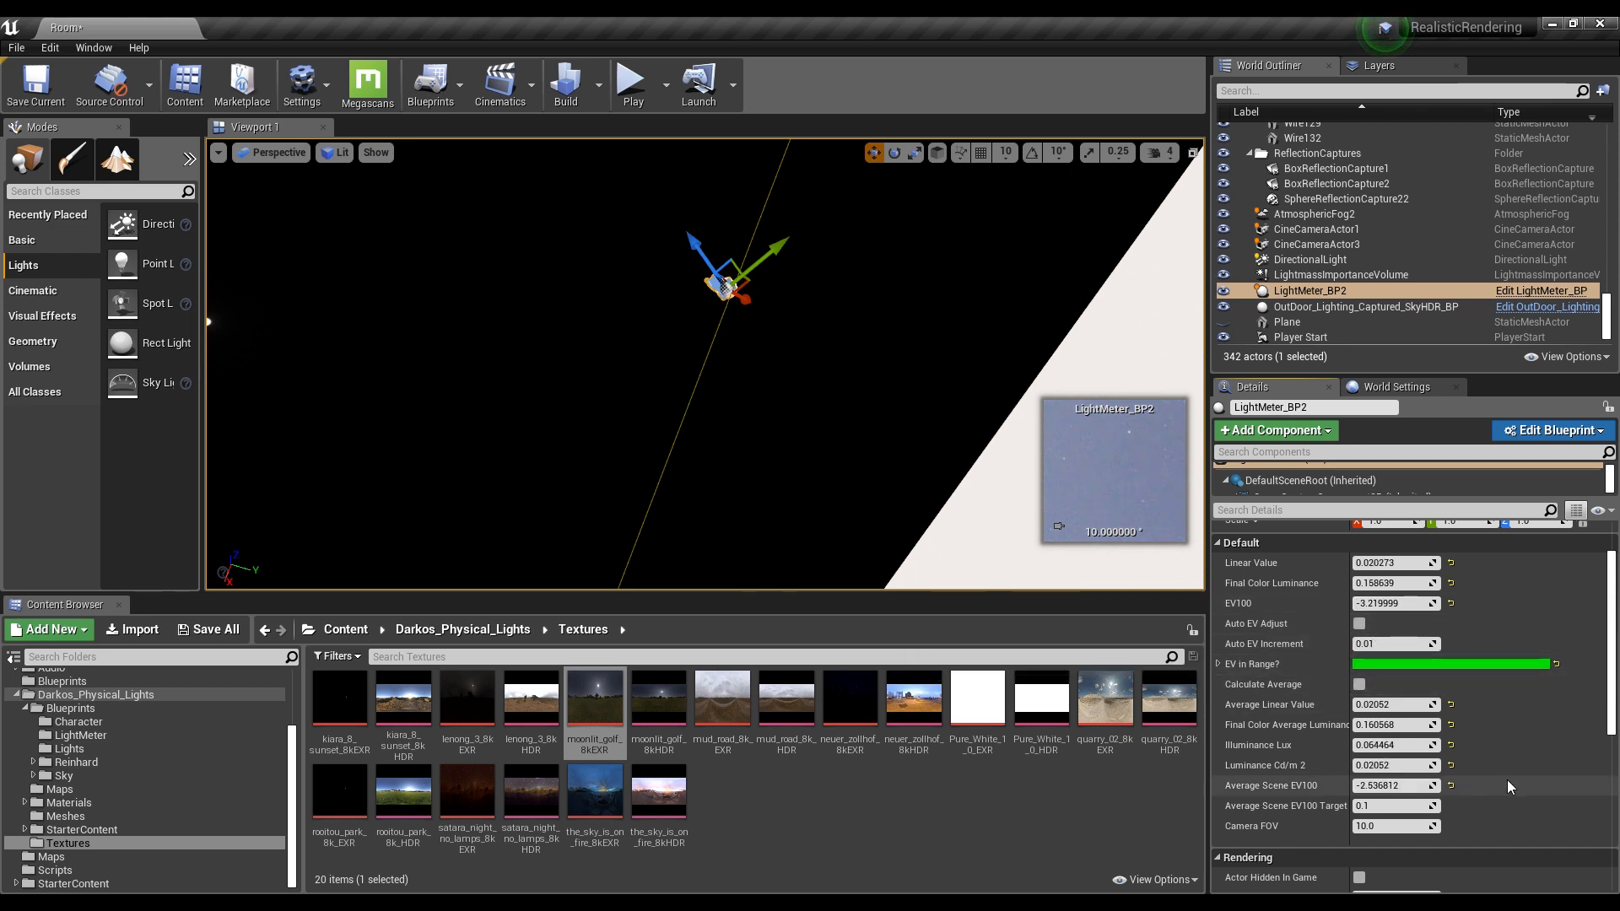
Copy the light meter's Average Linear Value, 0.02052, into the outdoor lighting blueprint's Base Sky Luminance and update the sky
click(1392, 705)
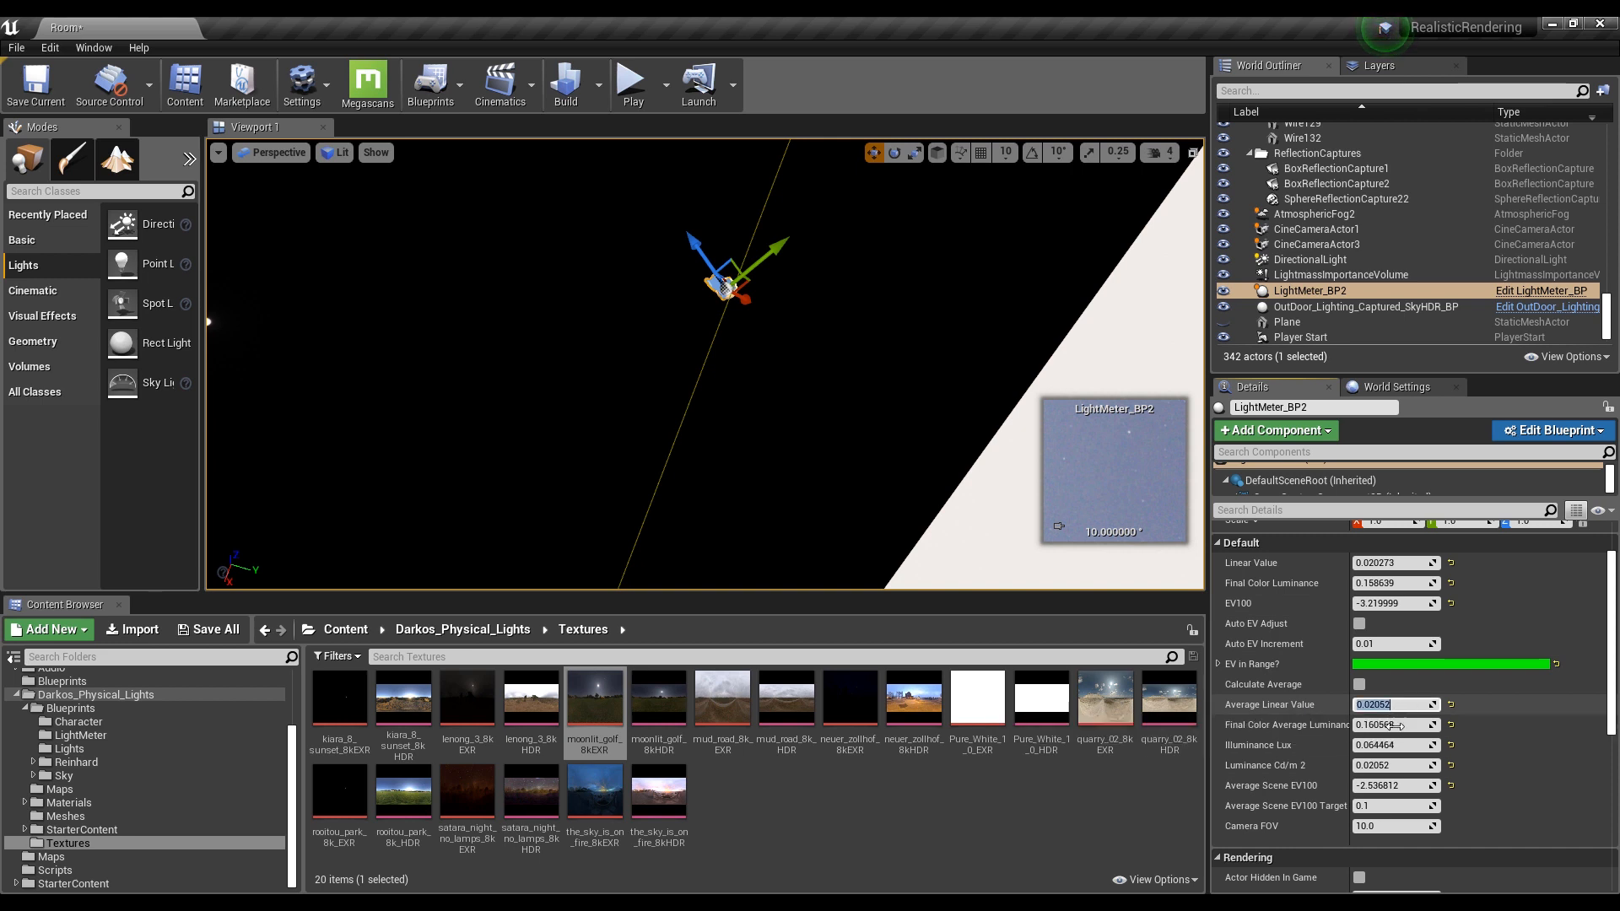
click(1332, 307)
scroll(1329, 637, down, 3)
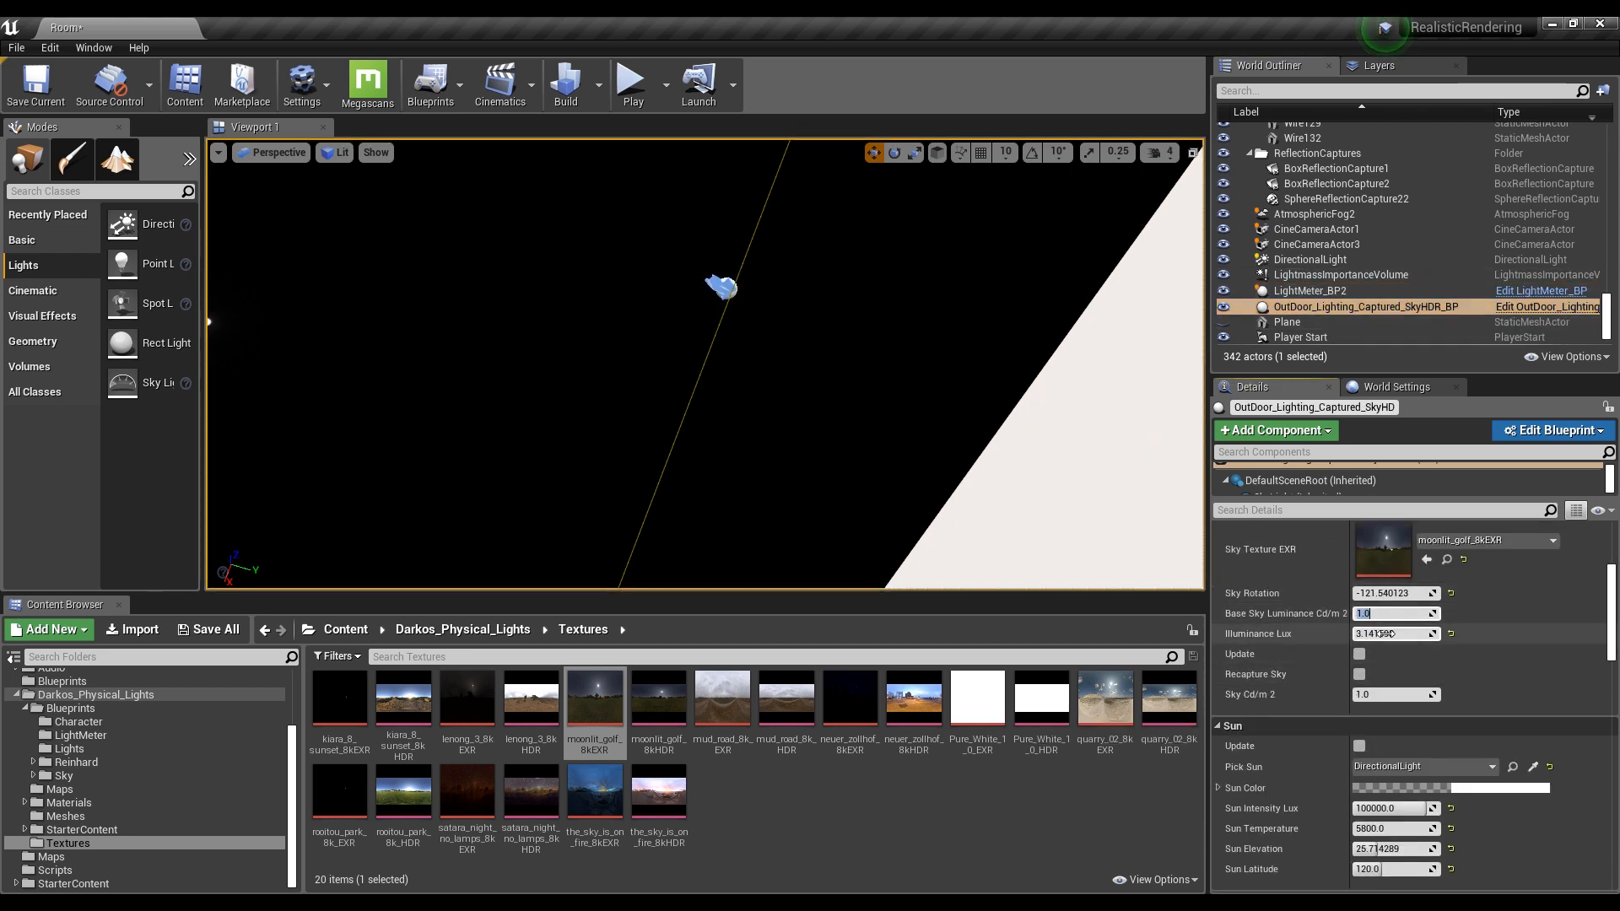
click(1360, 655)
right_drag(706, 364, 587, 397)
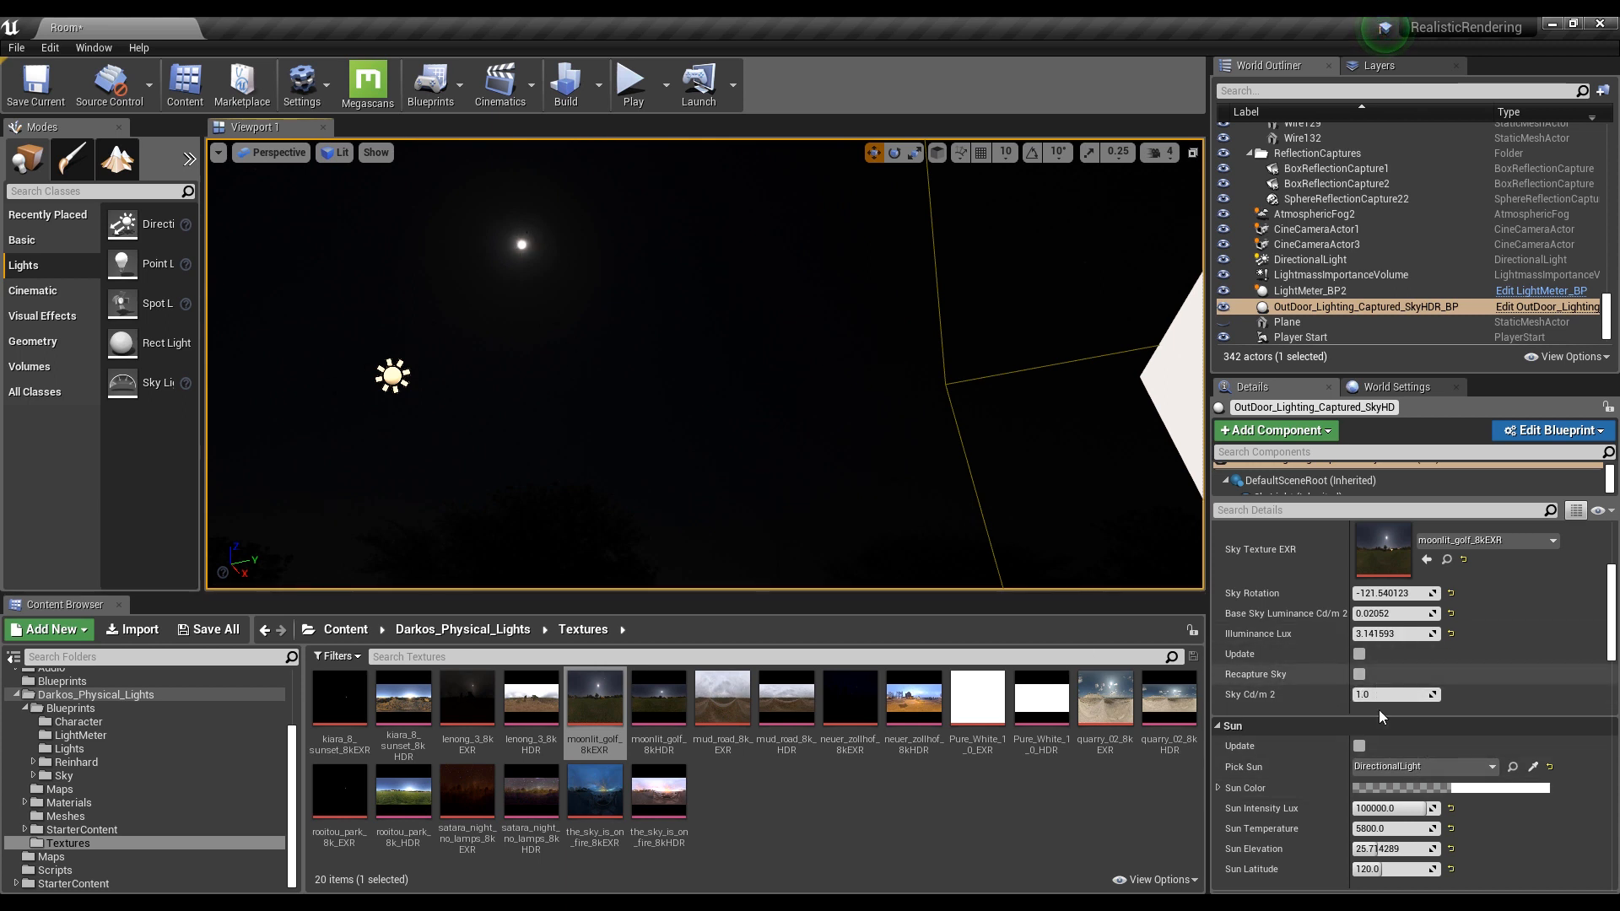
right_drag(844, 406, 1046, 479)
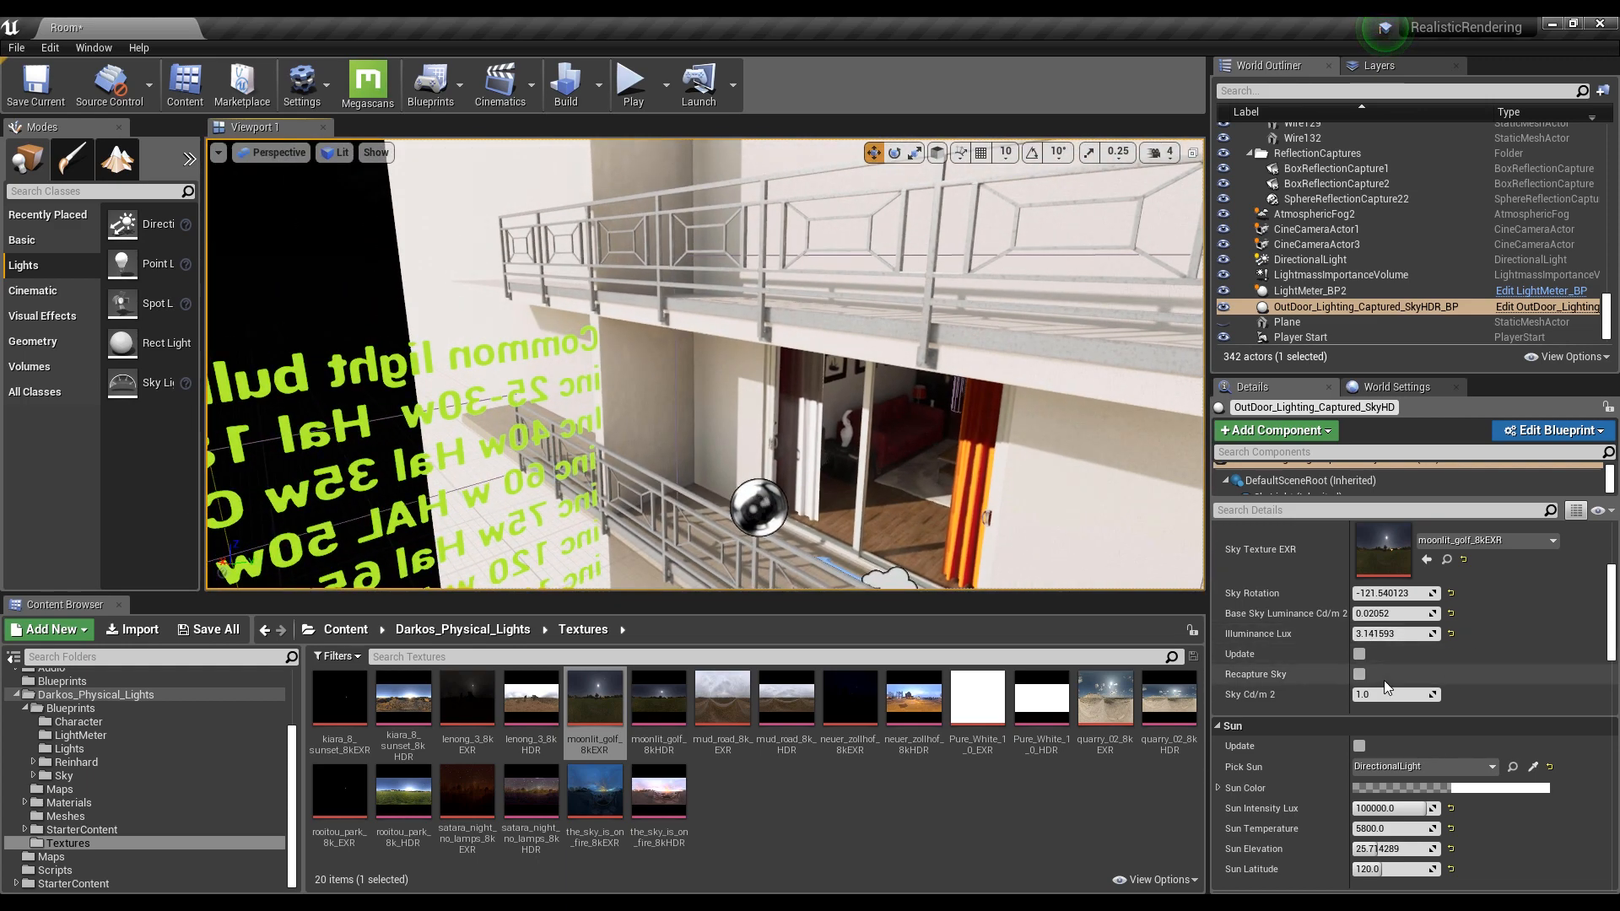
Set Sky Cd/m 2 to 0.00134, following the night-with-moon entry in the sky luminance chart, and recapture the sky
right_drag(775, 456, 1195, 472)
key(s)
right_drag(549, 302, 545, 302)
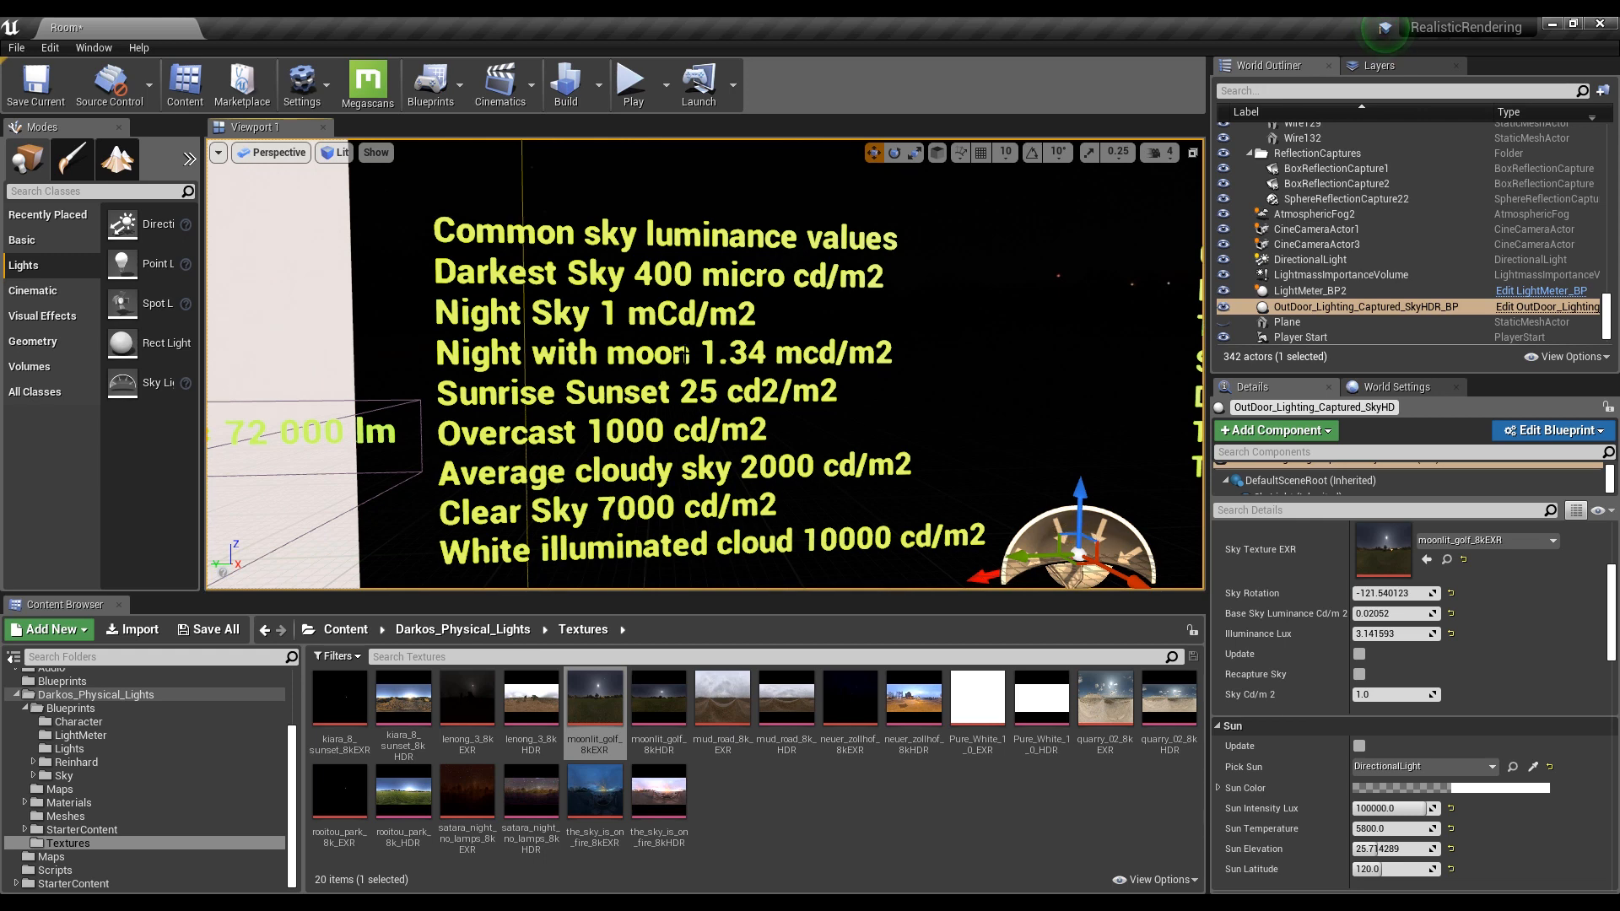
right_drag(684, 353, 662, 353)
key(s)
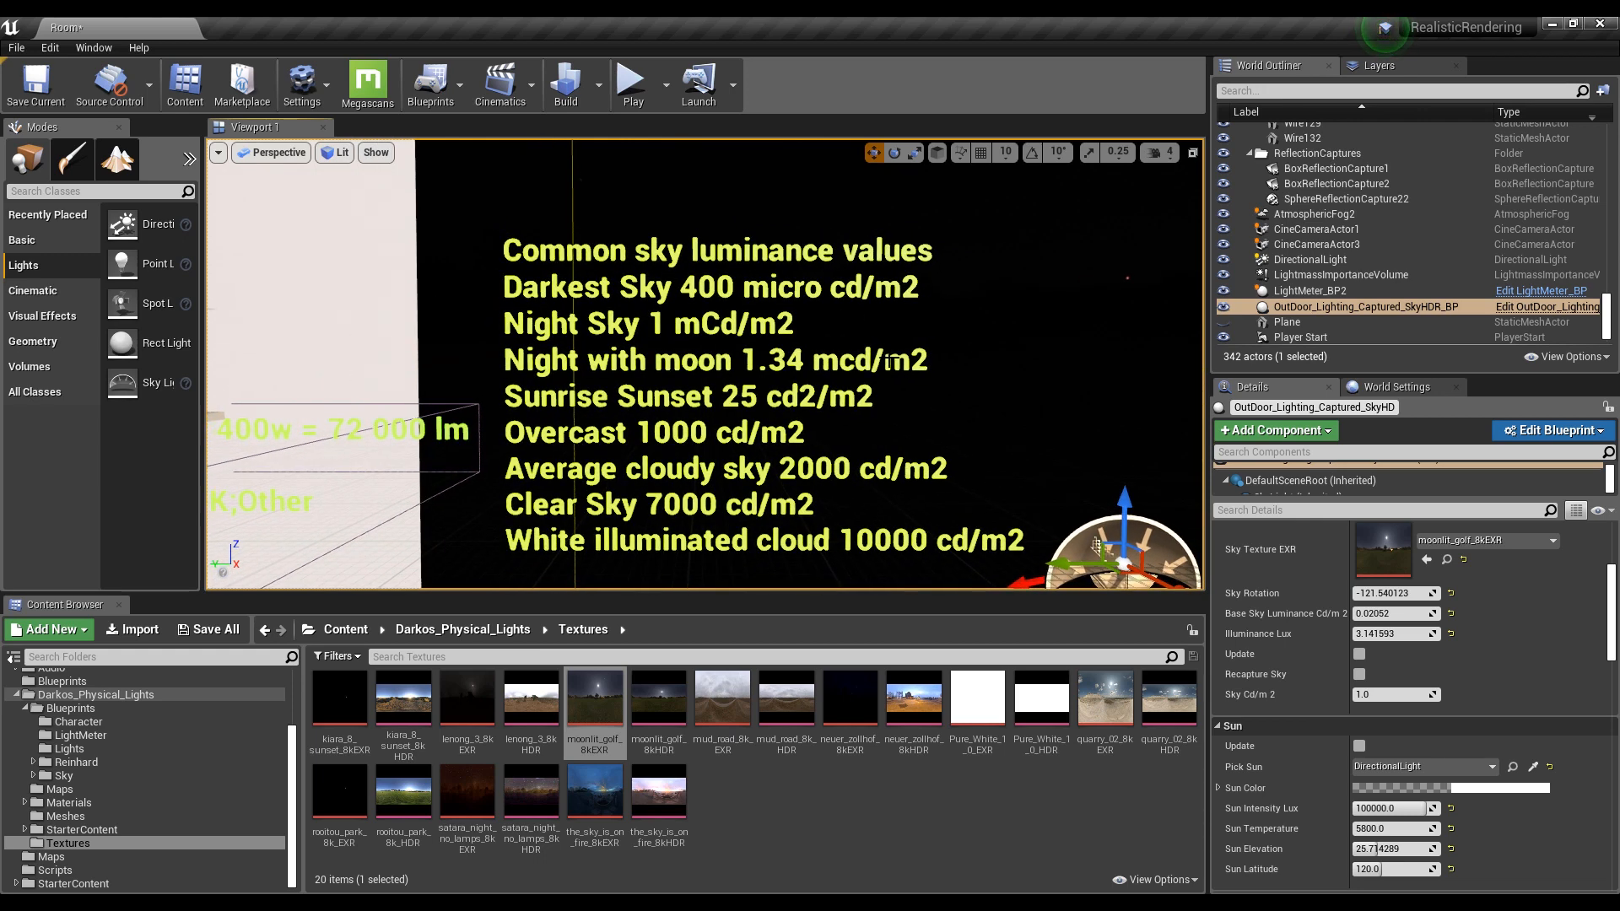
right_drag(778, 395, 768, 400)
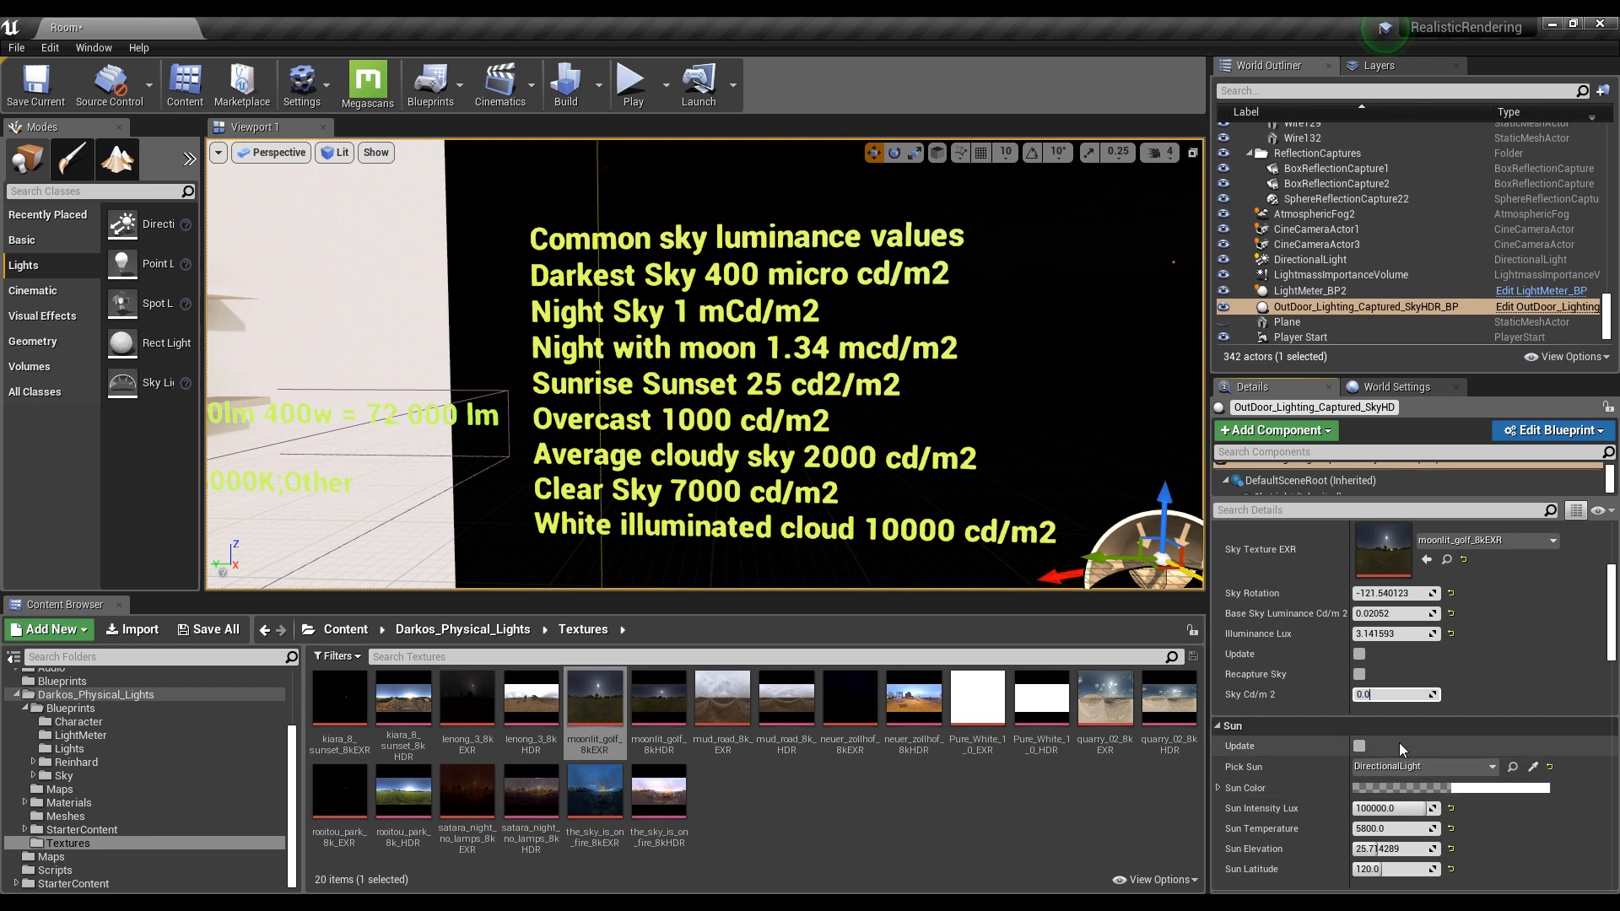
text(34)
key(Return)
click(1360, 674)
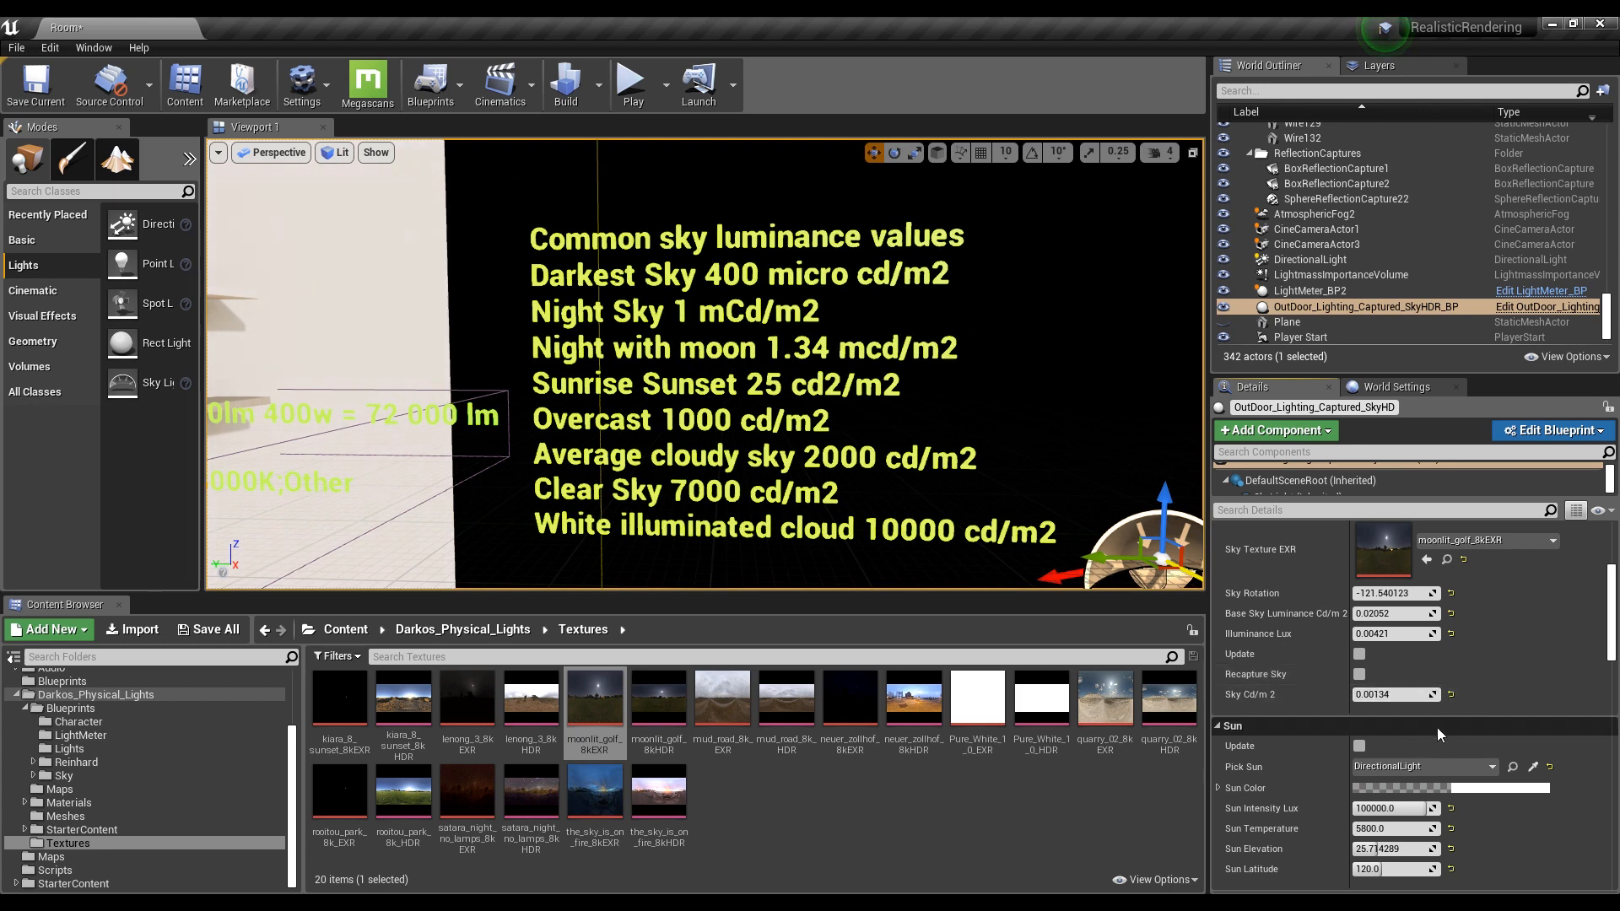
Consult the sun illuminance chart and set Sun Intensity Lux to 1 for full-moon light
scroll(1304, 646, up, 1)
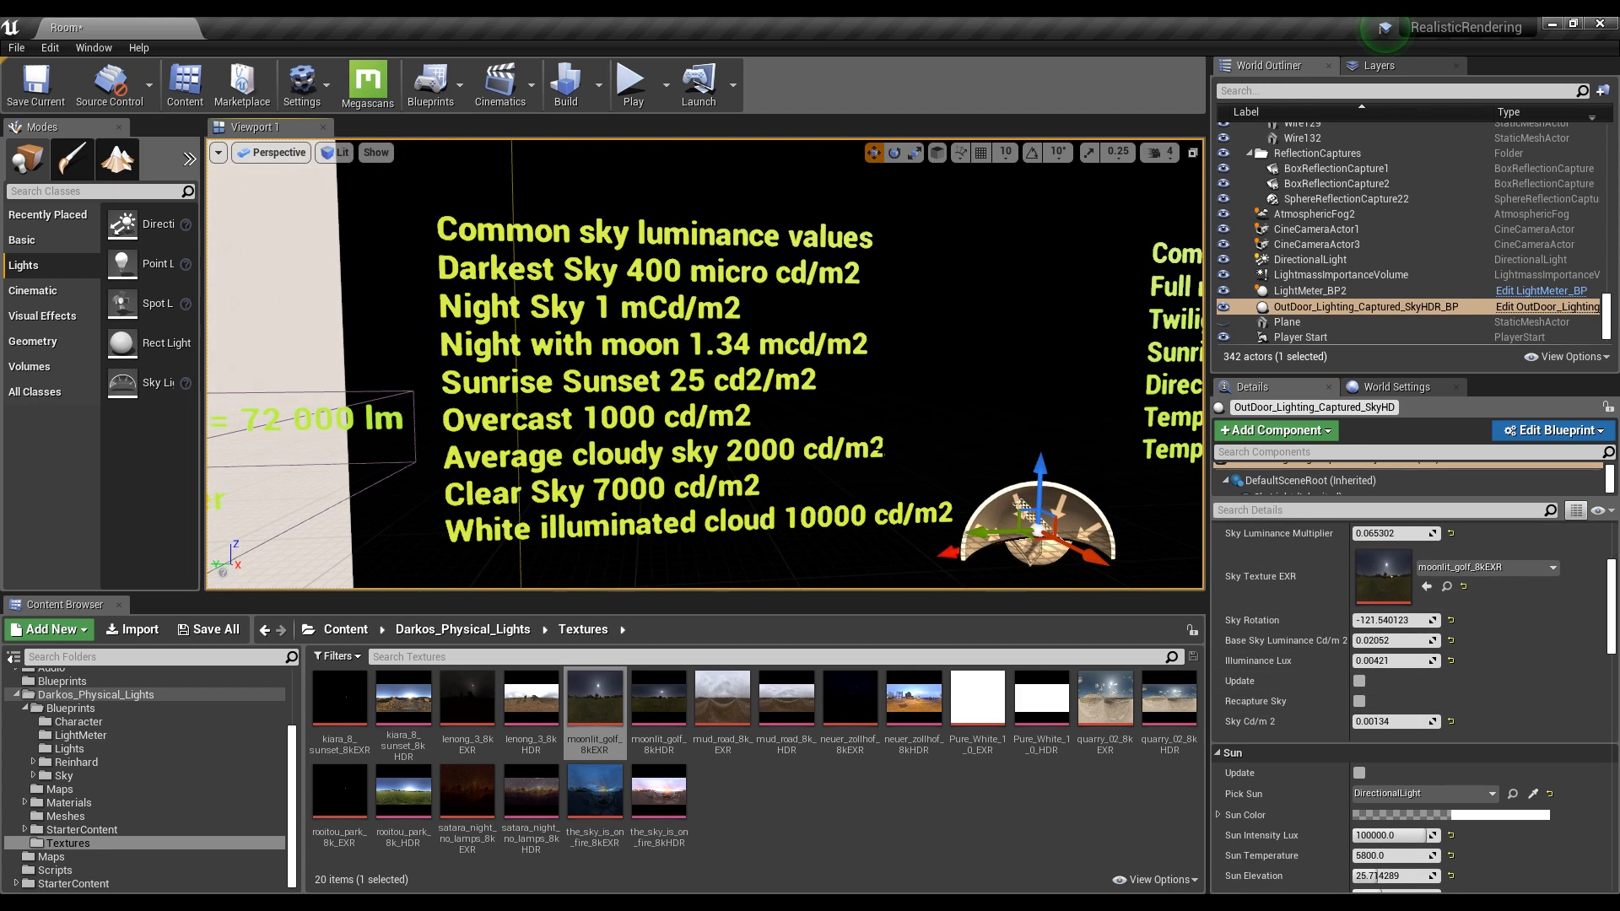
scroll(1300, 728, down, 5)
middle_drag(872, 401, 1161, 417)
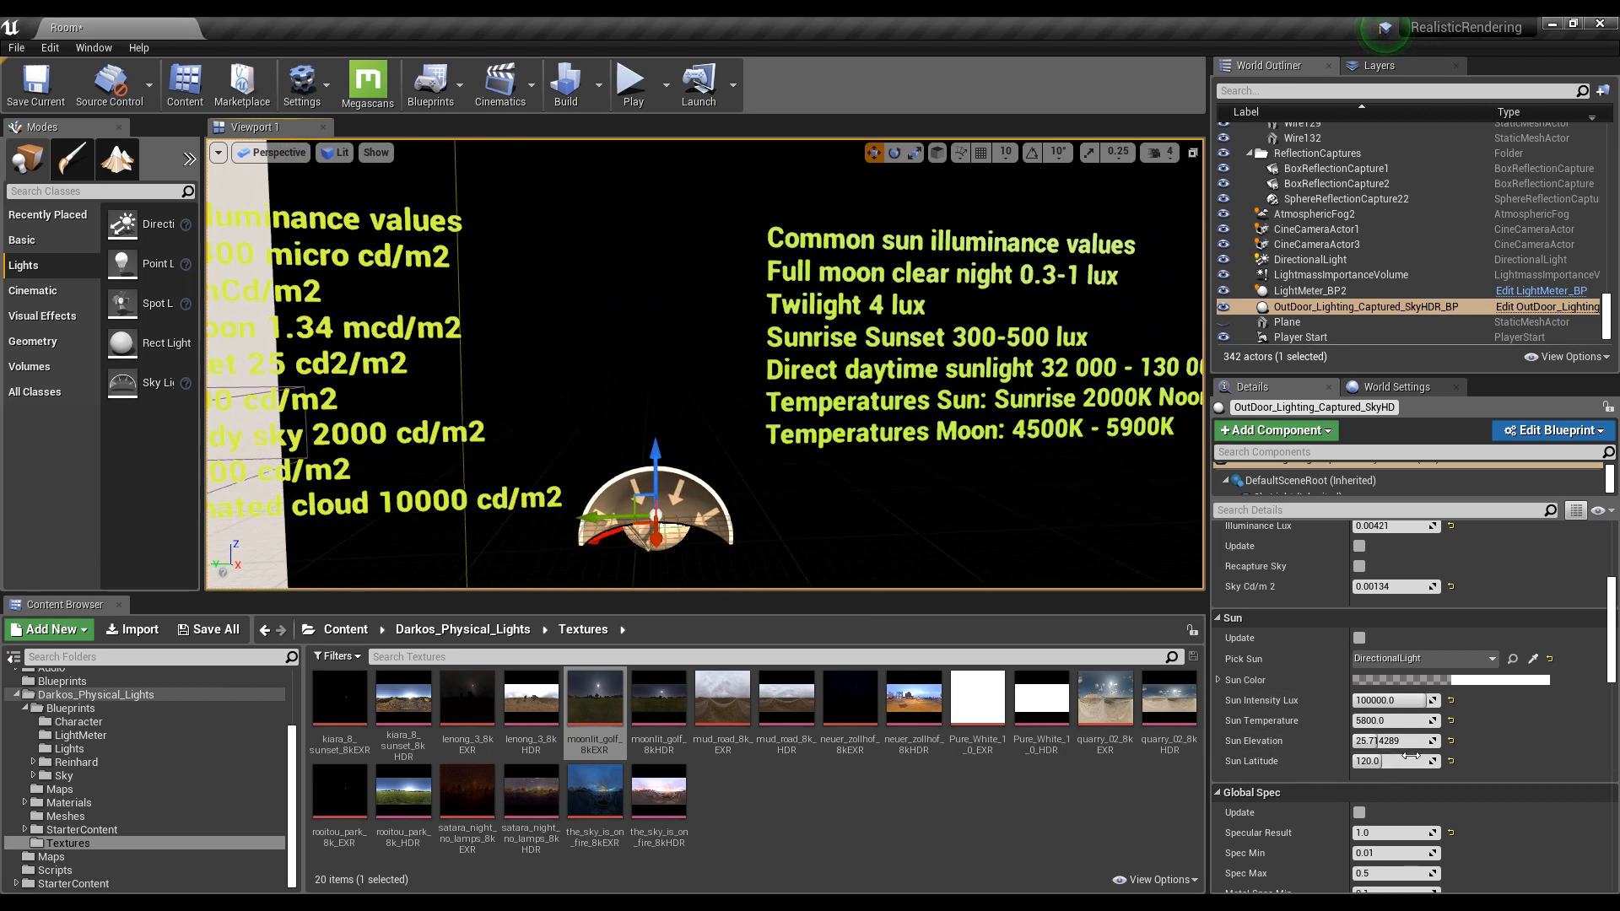
click(1407, 701)
text(1)
key(Return)
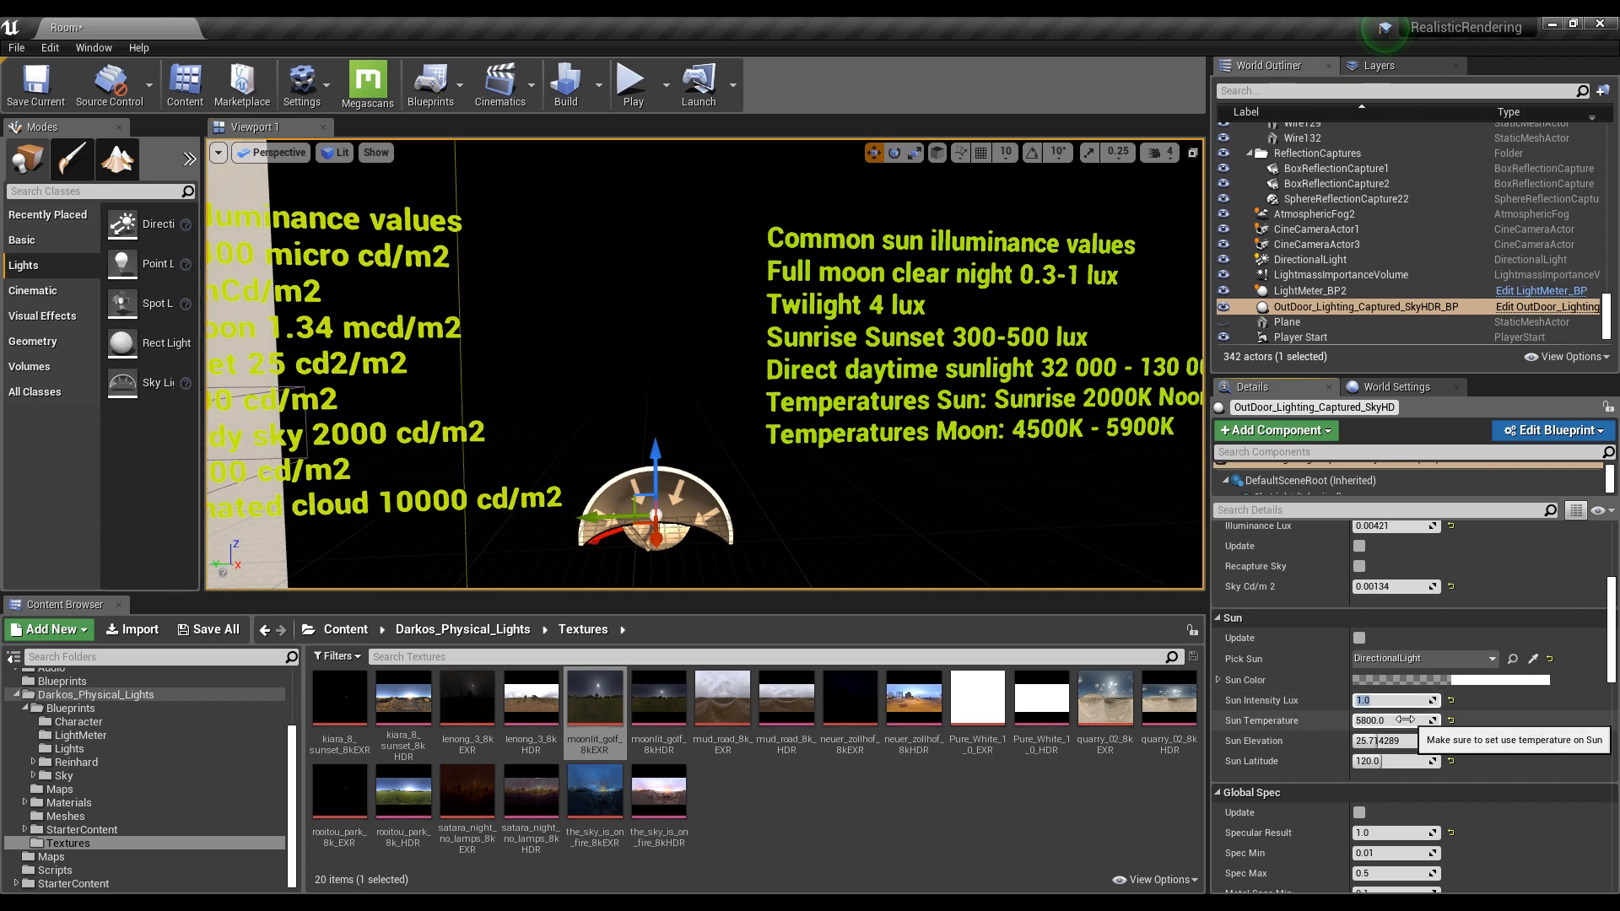
Fly back into the living room and examine its interior under the night lighting
right_drag(1089, 506, 852, 300)
key(w)
key(w)
key(s)
key(w)
key(s)
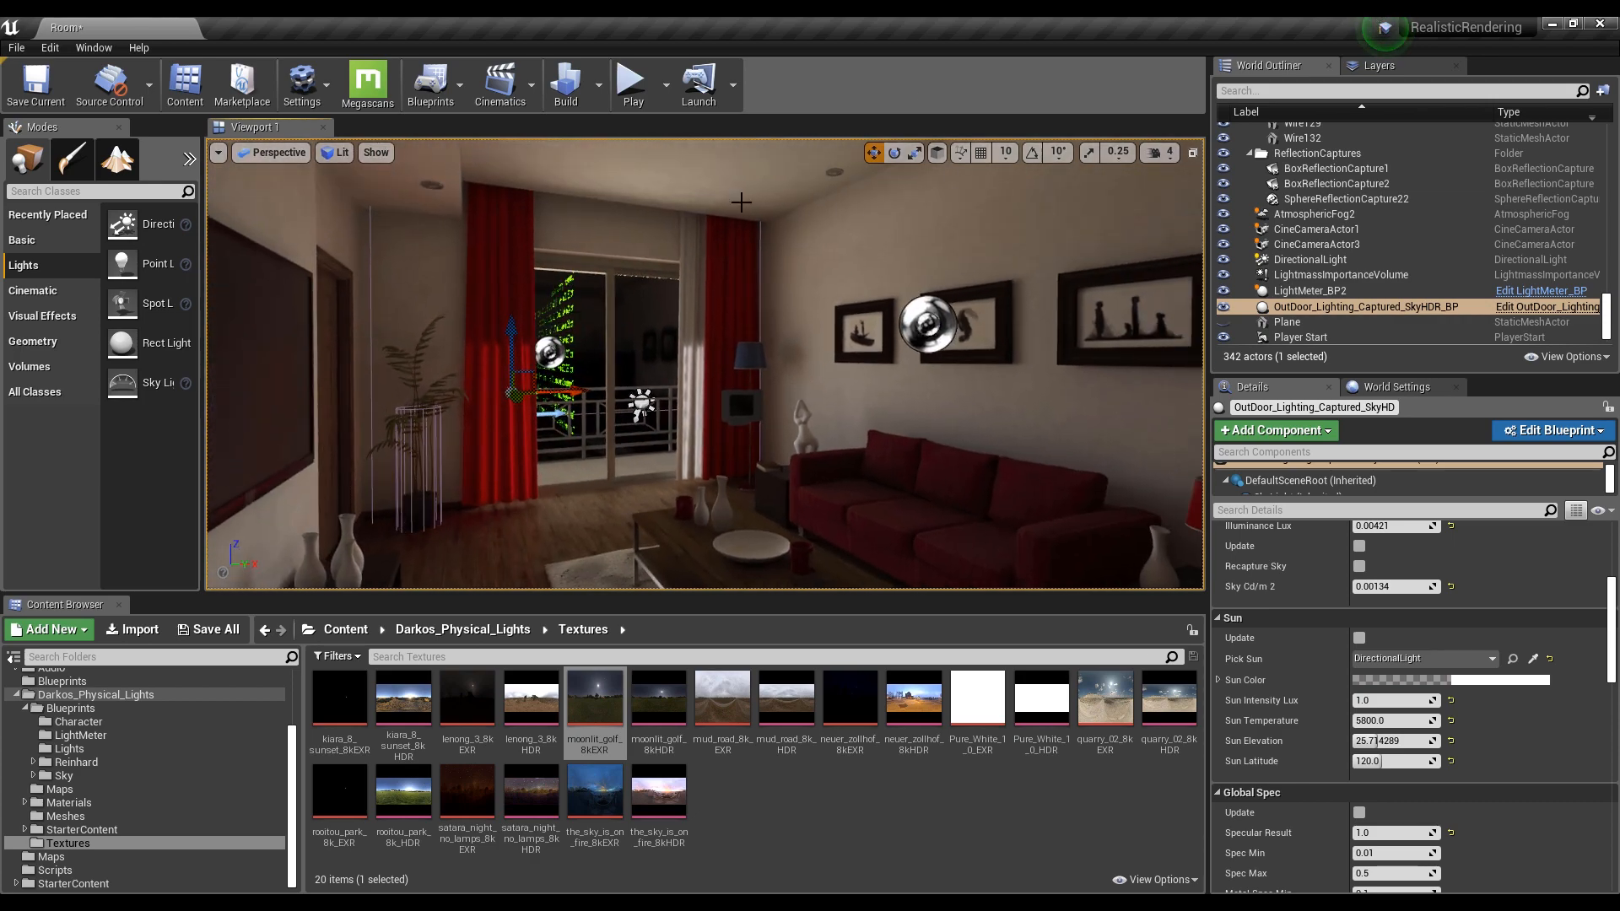
key(s)
right_drag(872, 318, 784, 371)
key(w)
key(s)
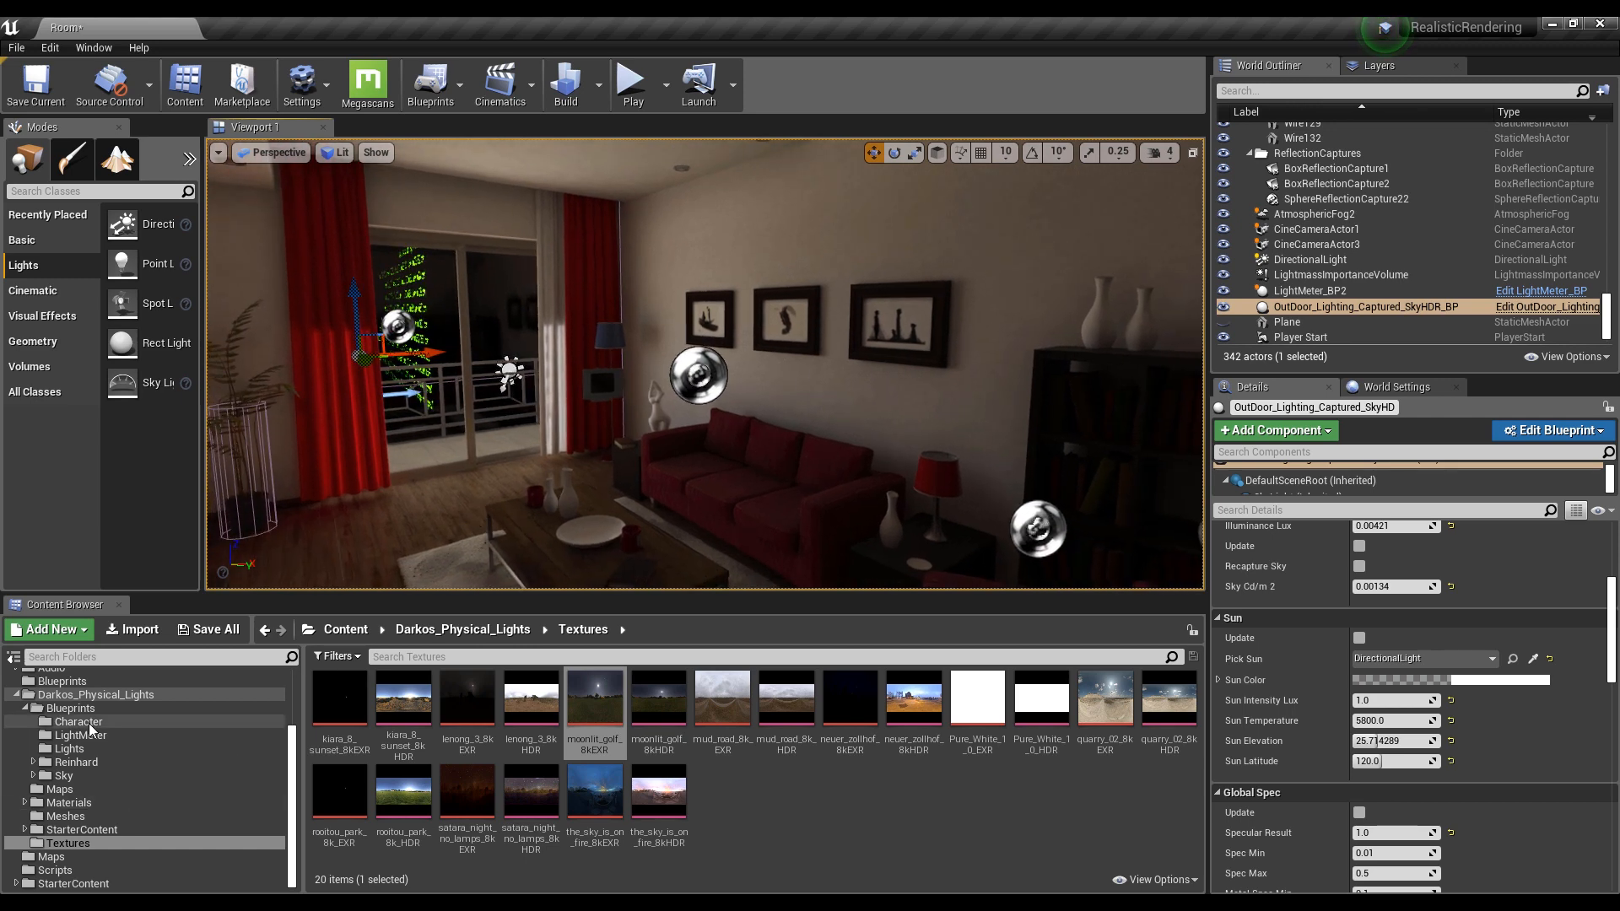
Place a PB_SpotLight_BP from the Blueprints Lights folder in the living room and raise it towards the ceiling
click(99, 747)
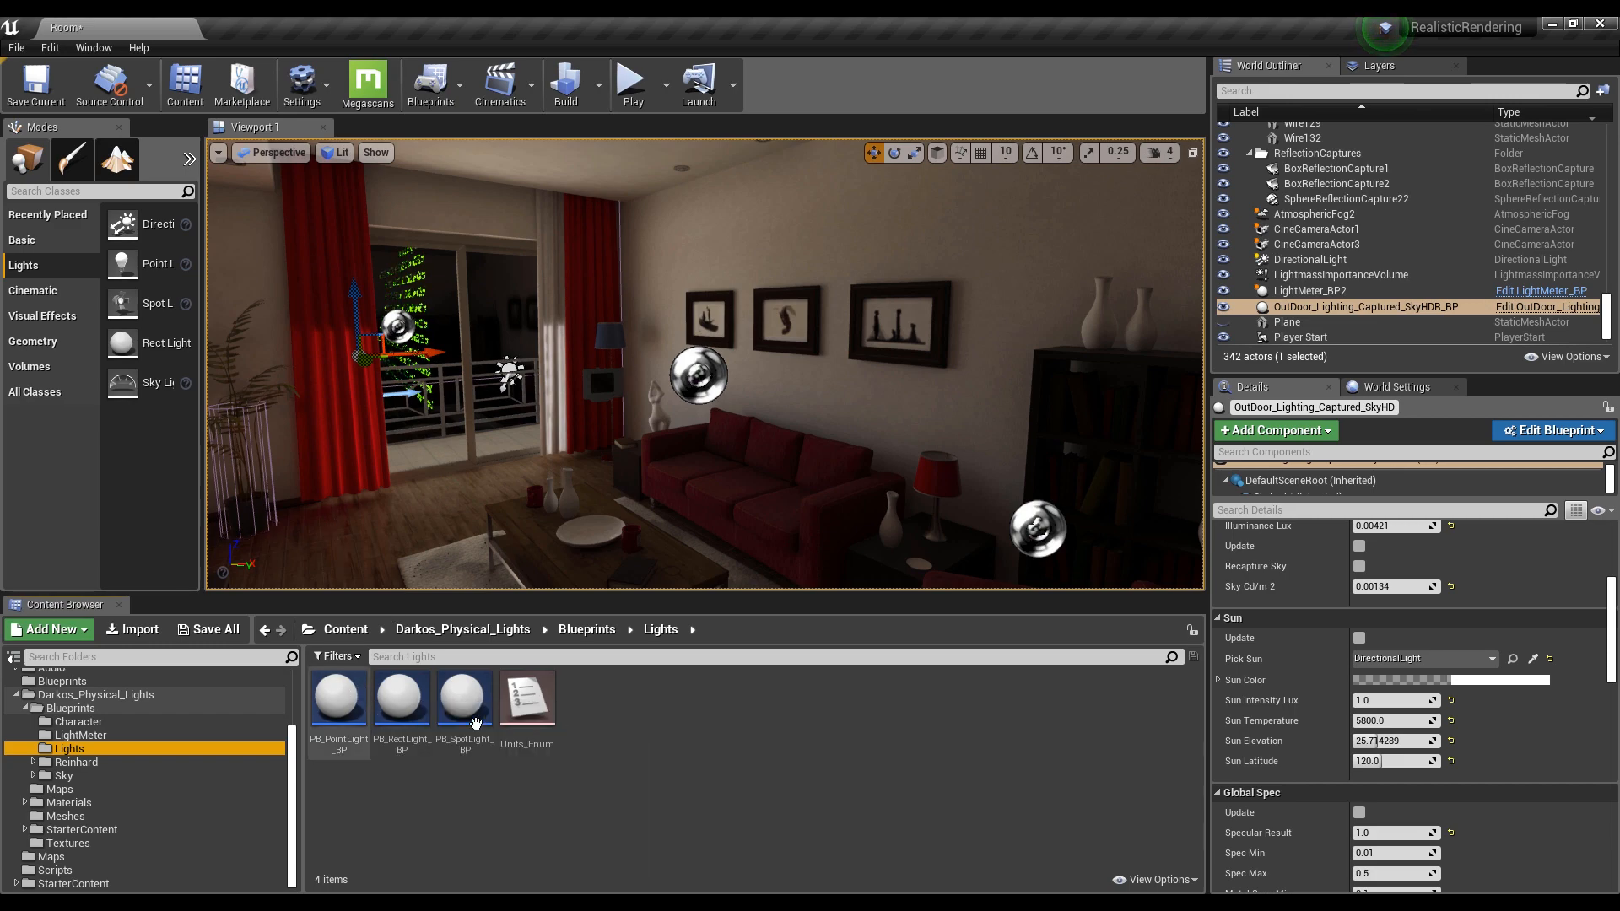
drag(476, 724, 741, 456)
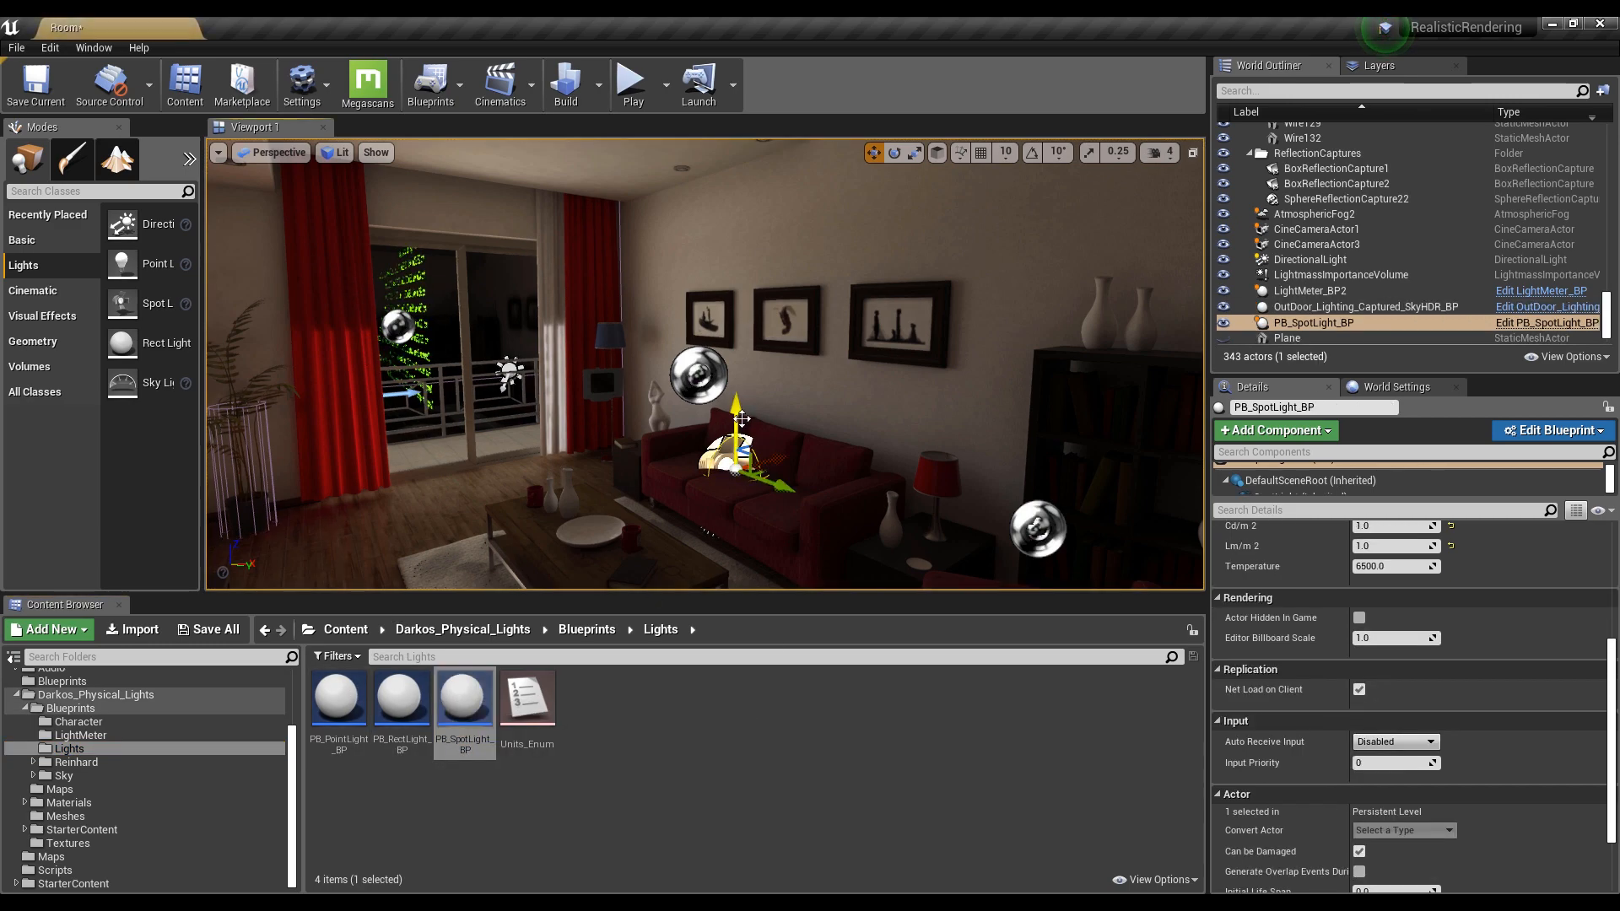
drag(761, 171, 762, 174)
right_drag(762, 174, 873, 161)
key(a)
drag(718, 230, 570, 161)
key(w)
right_drag(571, 264, 638, 350)
key(s)
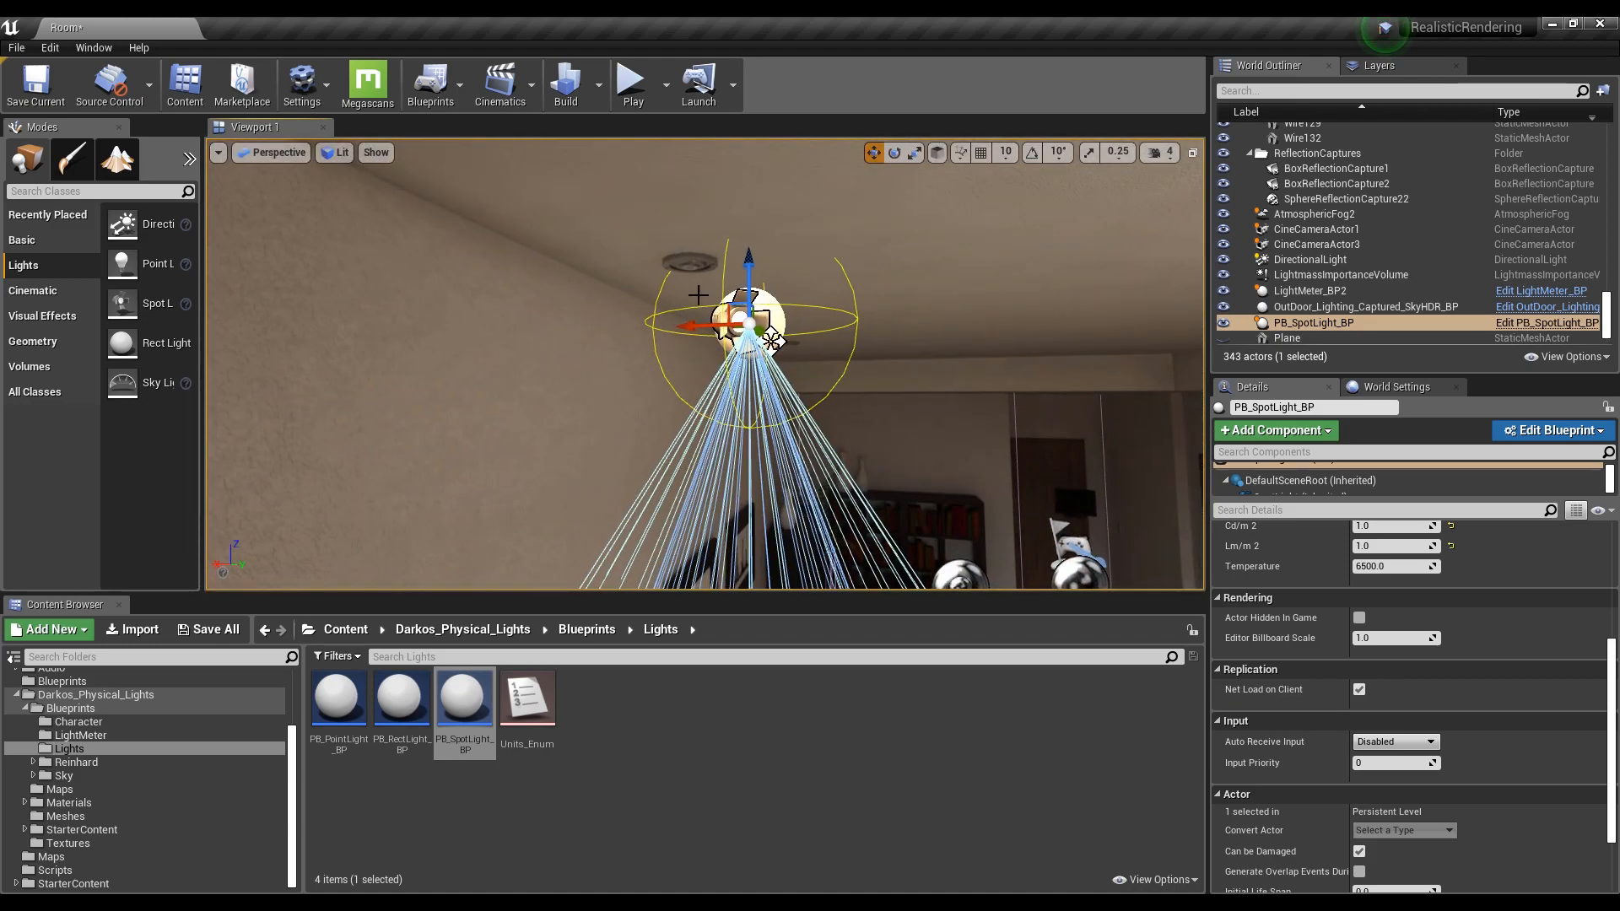
Align the spotlight with the recessed ceiling lamp, checking its position from several sides
drag(733, 304, 672, 254)
key(d)
right_drag(673, 254, 524, 262)
drag(910, 275, 899, 275)
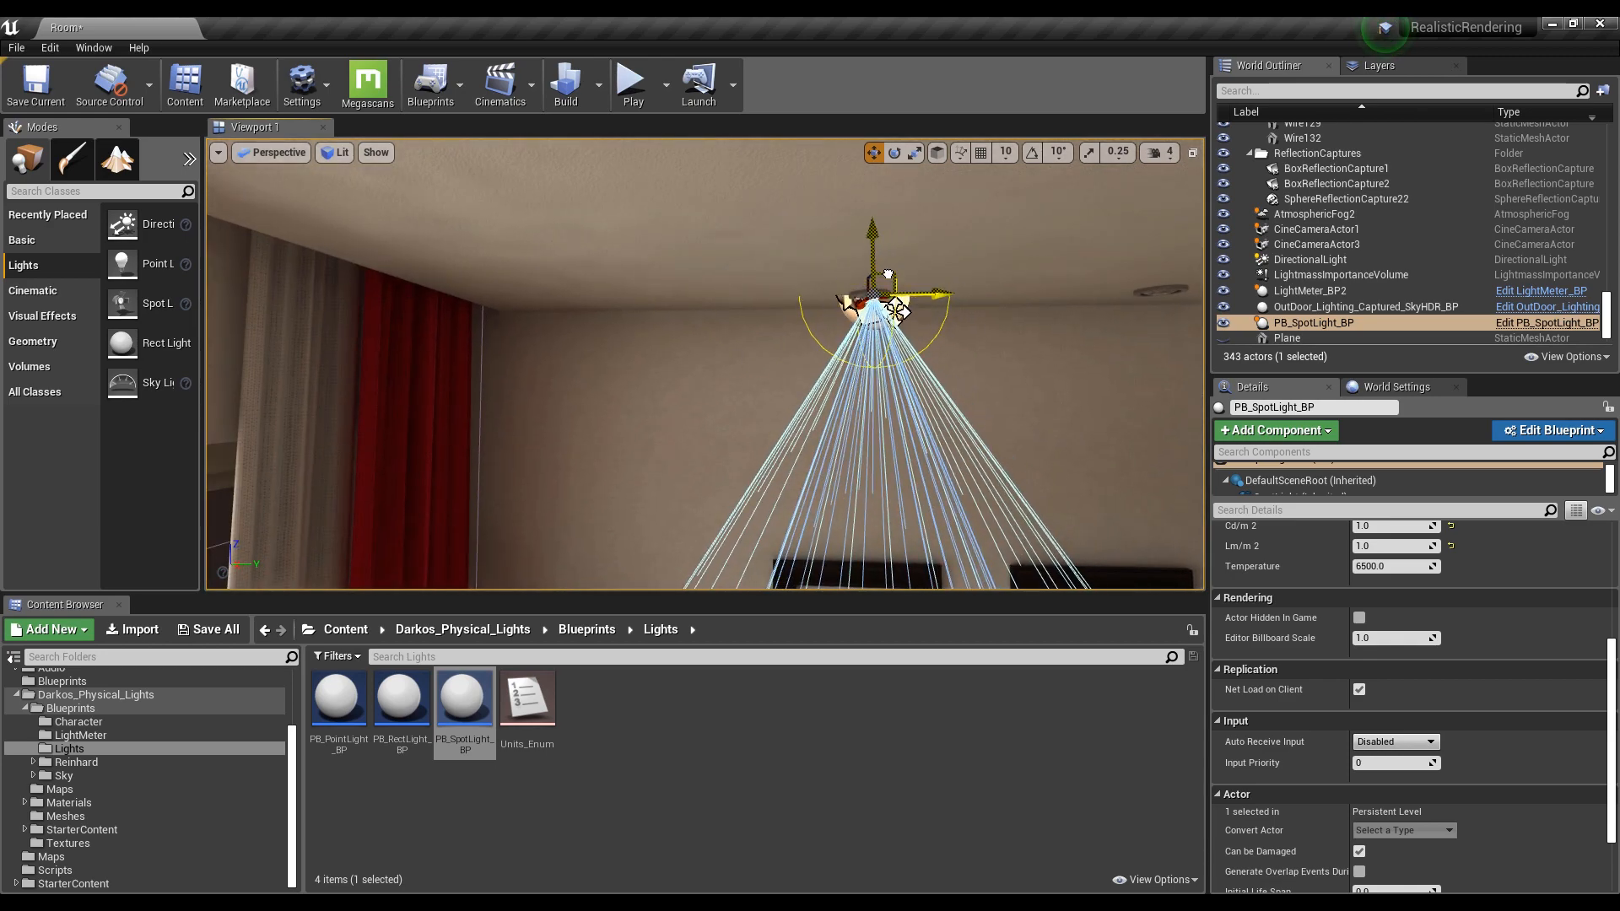
key(w)
right_drag(899, 275, 1021, 279)
key(s)
mouse_move(738, 451)
right_down()
mouse_move(797, 448)
mouse_move(709, 448)
mouse_move(739, 451)
right_up()
key(s)
key(w)
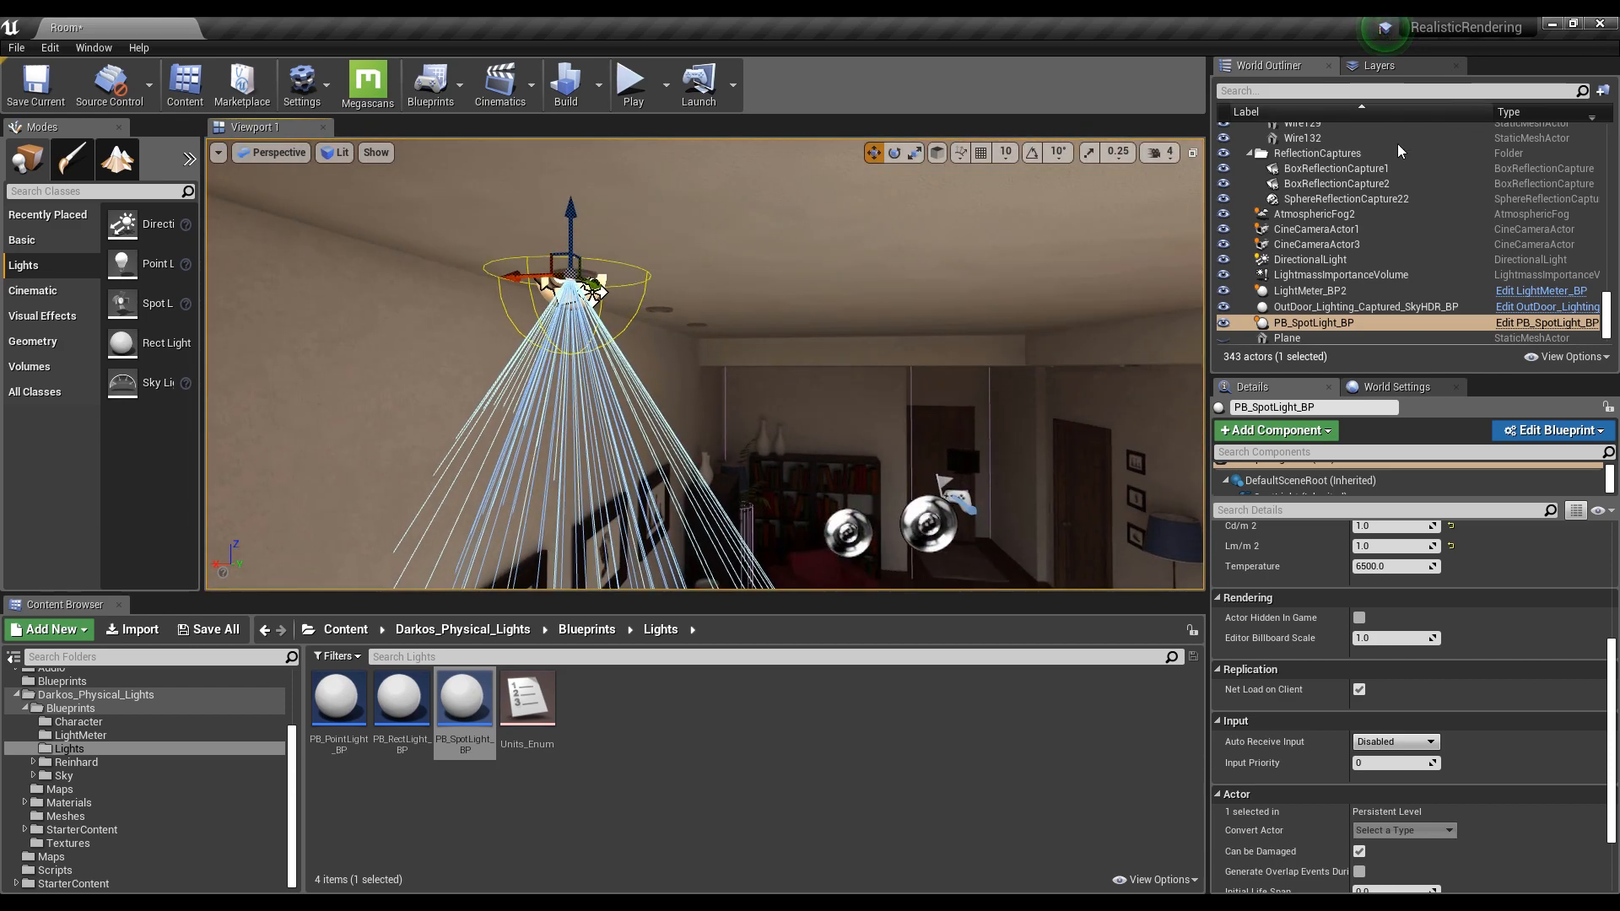
Lower the camera speed to 2 and fly over to the chart of common light bulb values to read it
click(1161, 152)
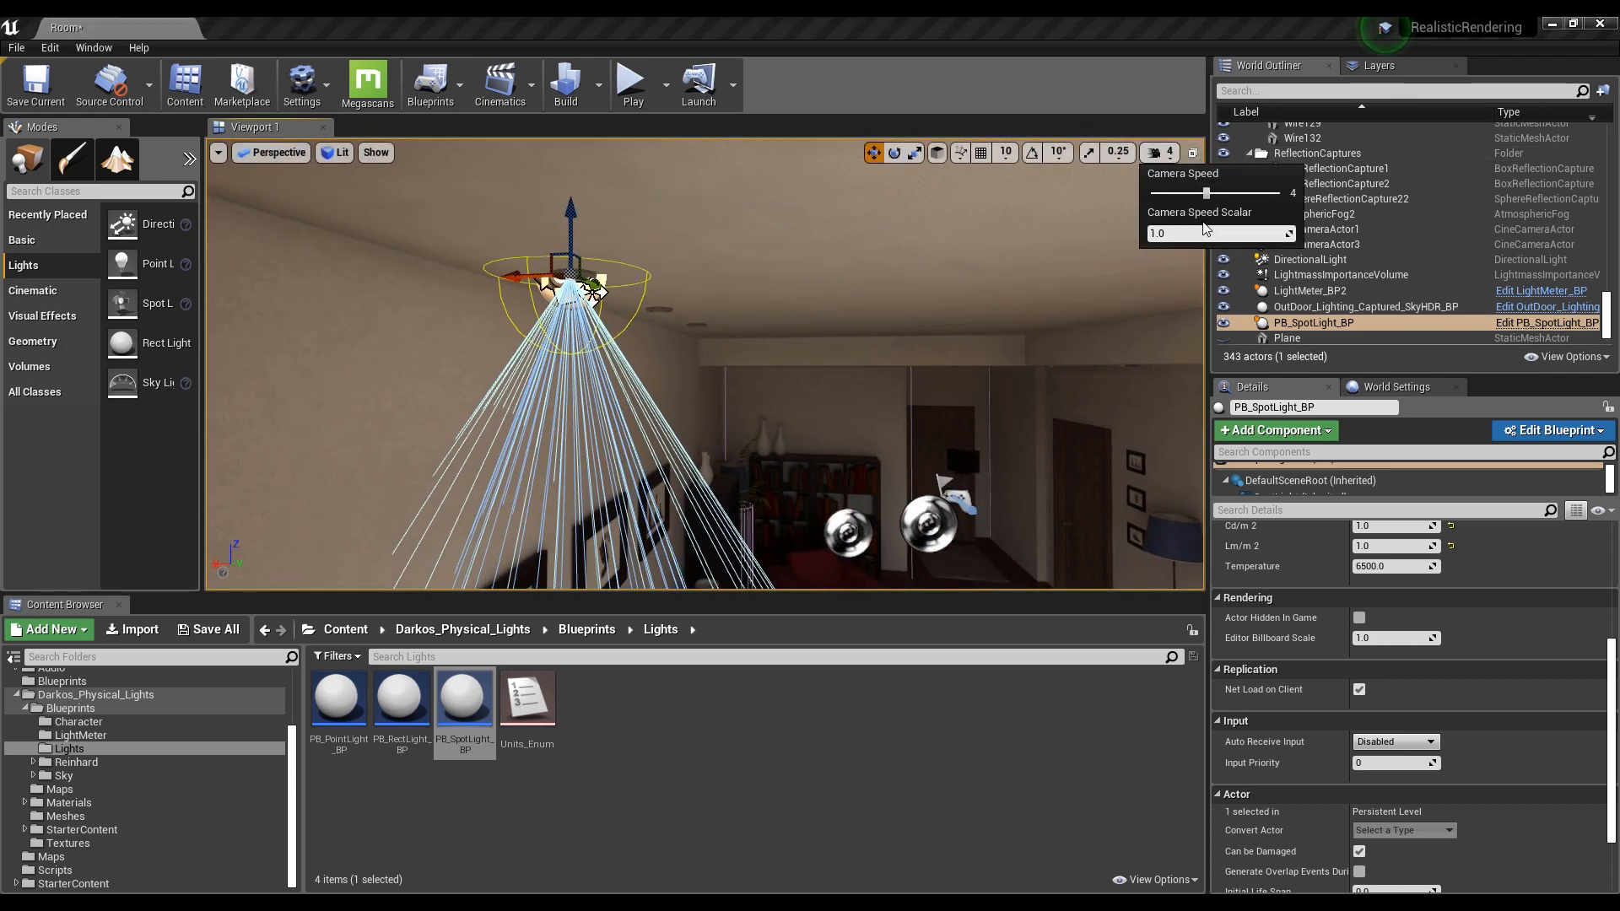
click(960, 51)
right_drag(844, 321, 464, 325)
key(w)
key(w)
right_drag(705, 365, 487, 359)
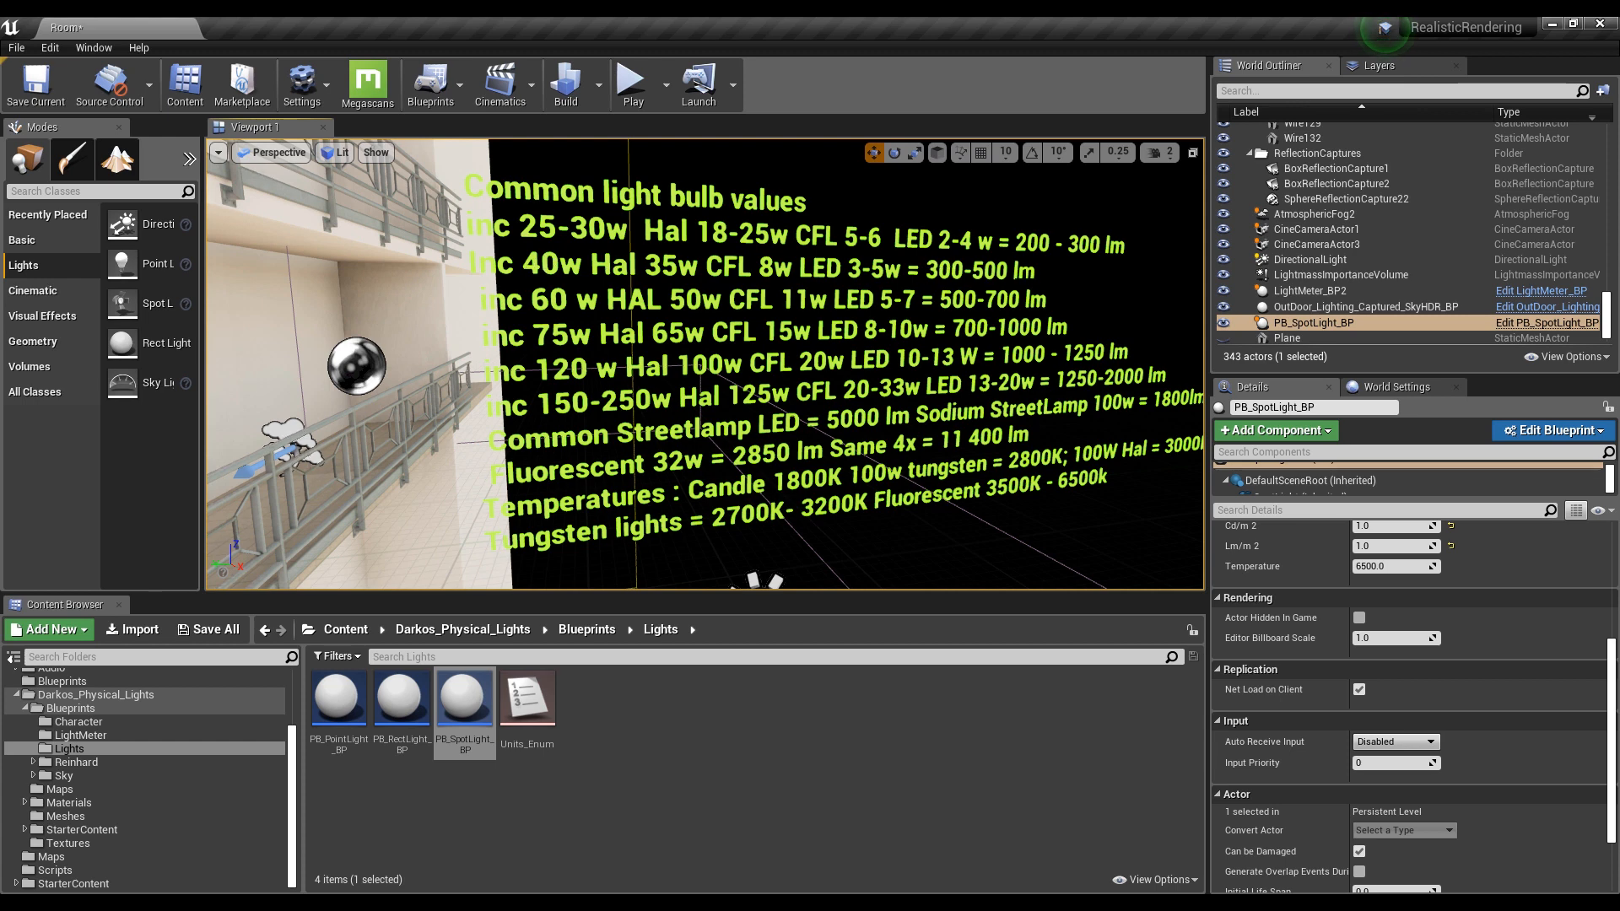
Set the spotlight's Units Enum to Lumens and its Lumens value to 400
scroll(1288, 665, up, 5)
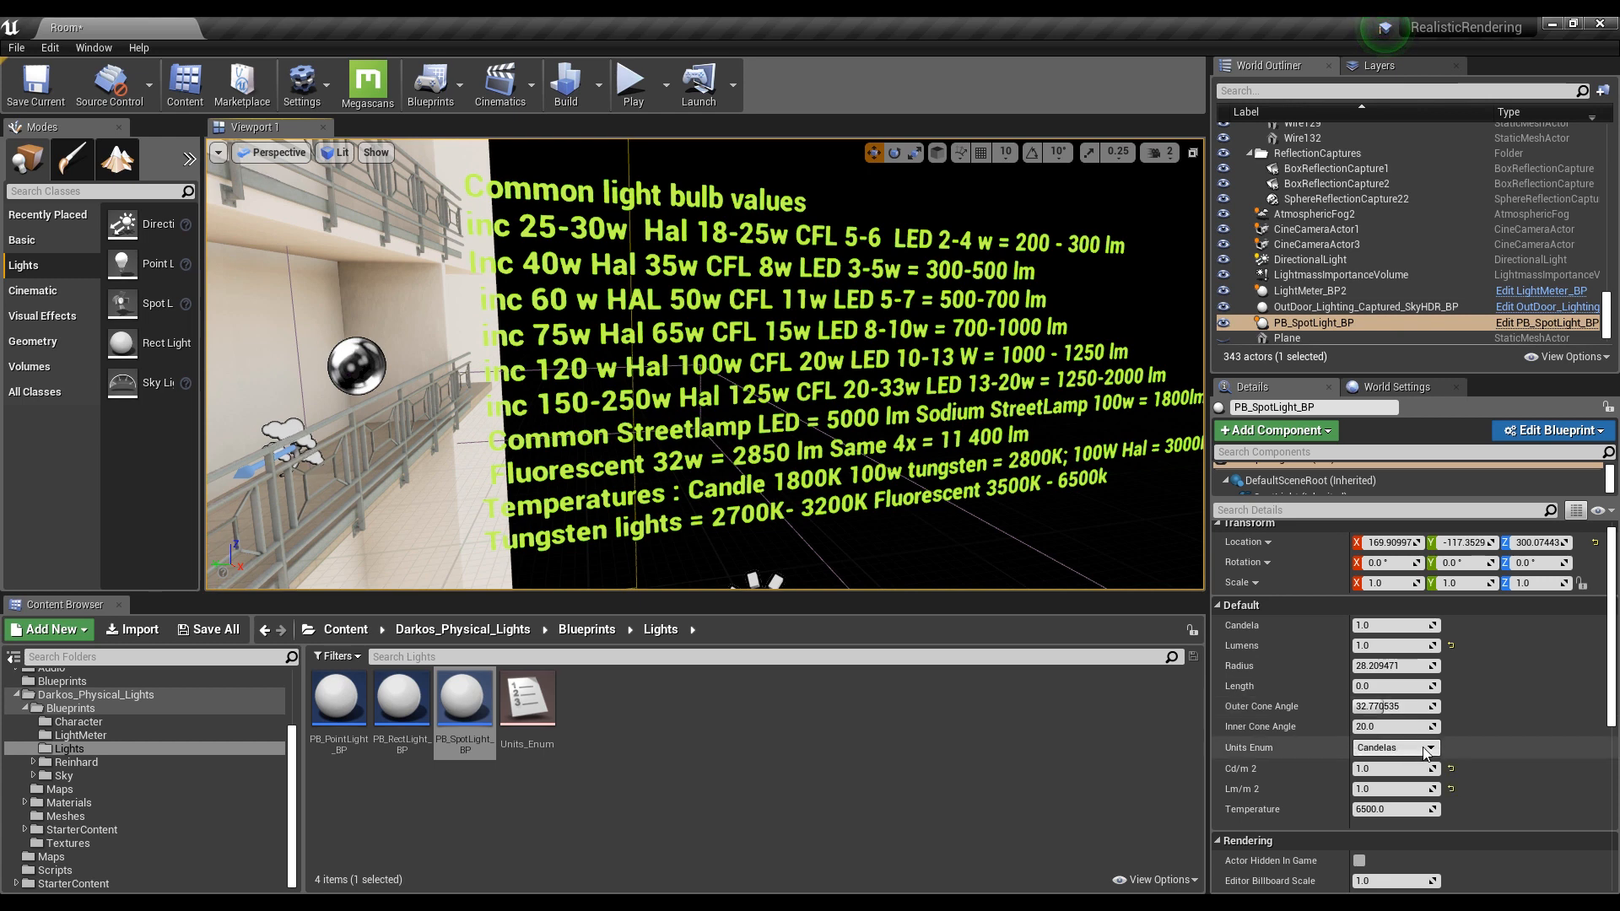
click(1371, 784)
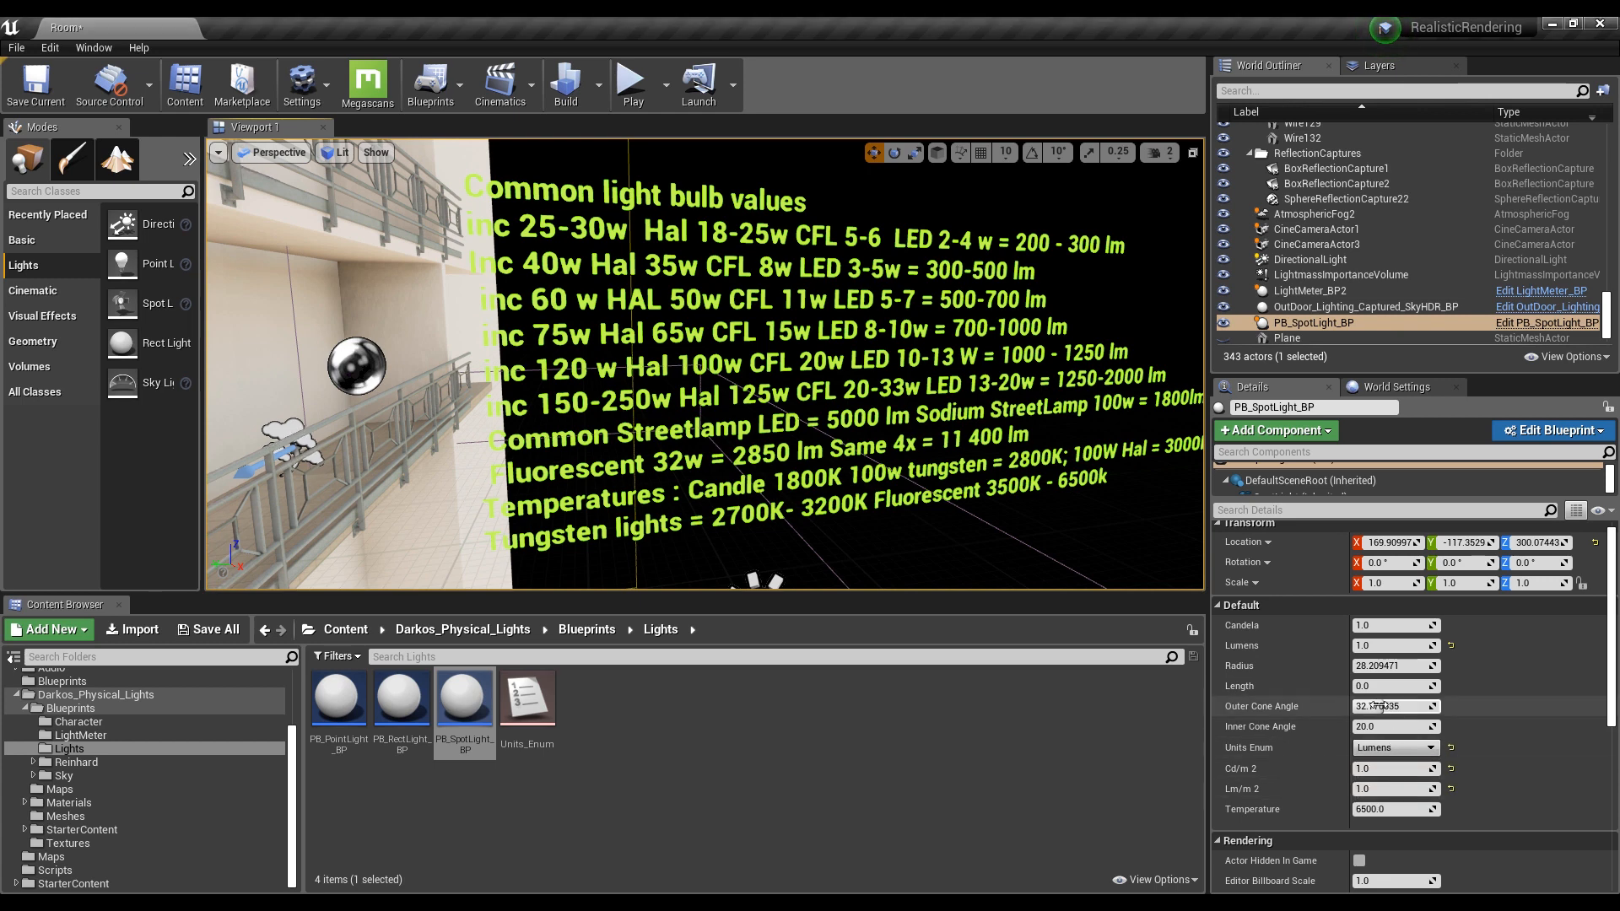
click(1392, 646)
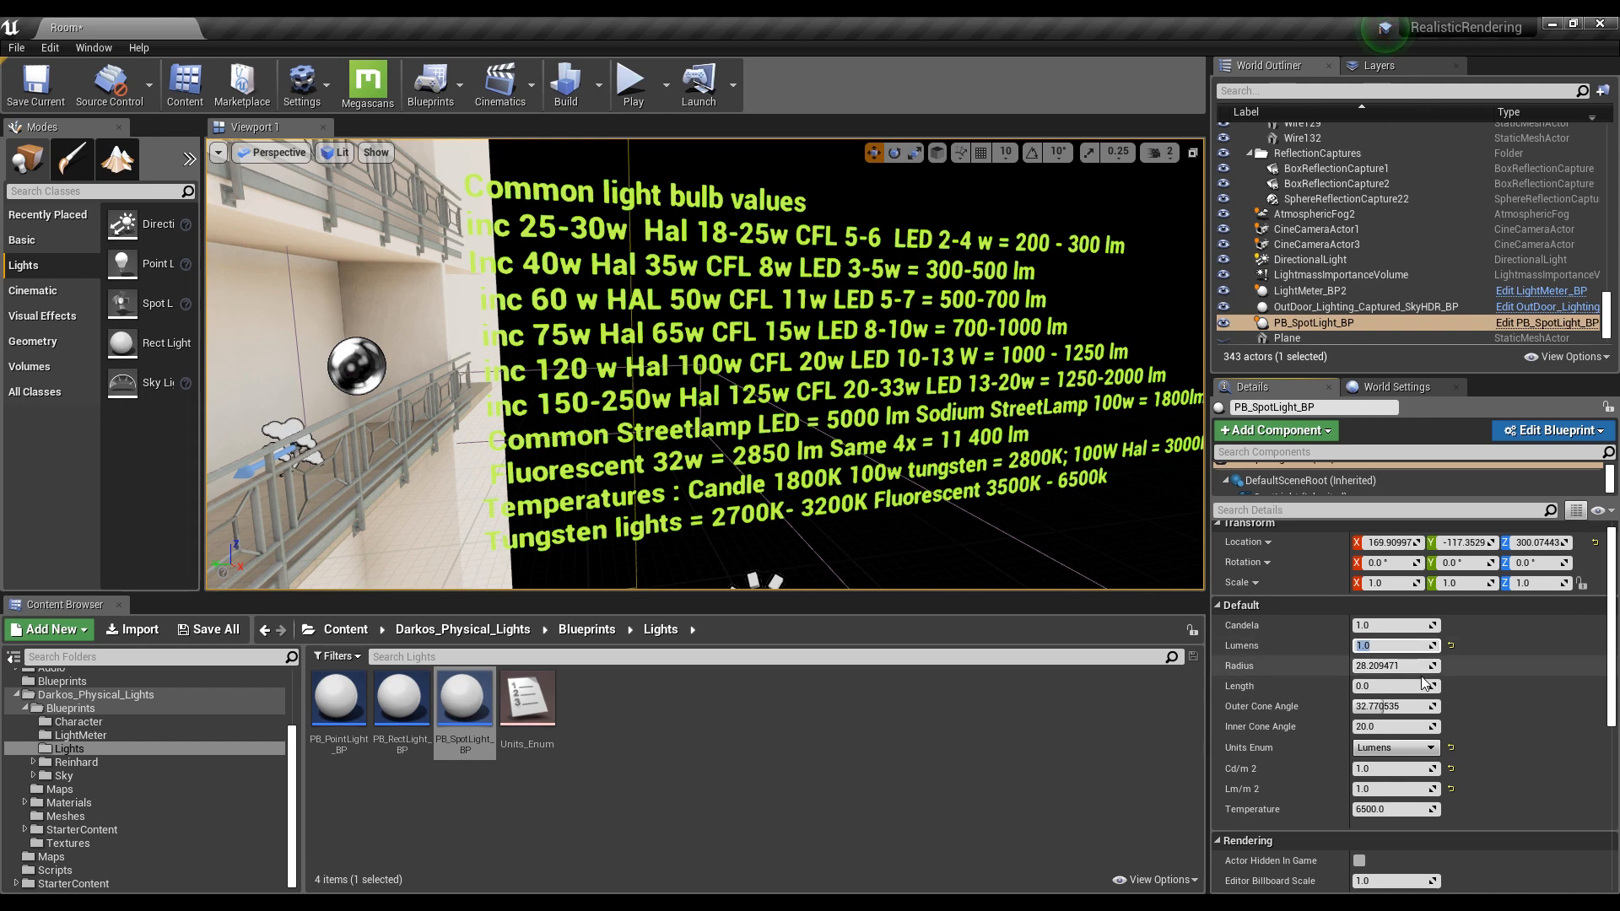
text(400)
key(Return)
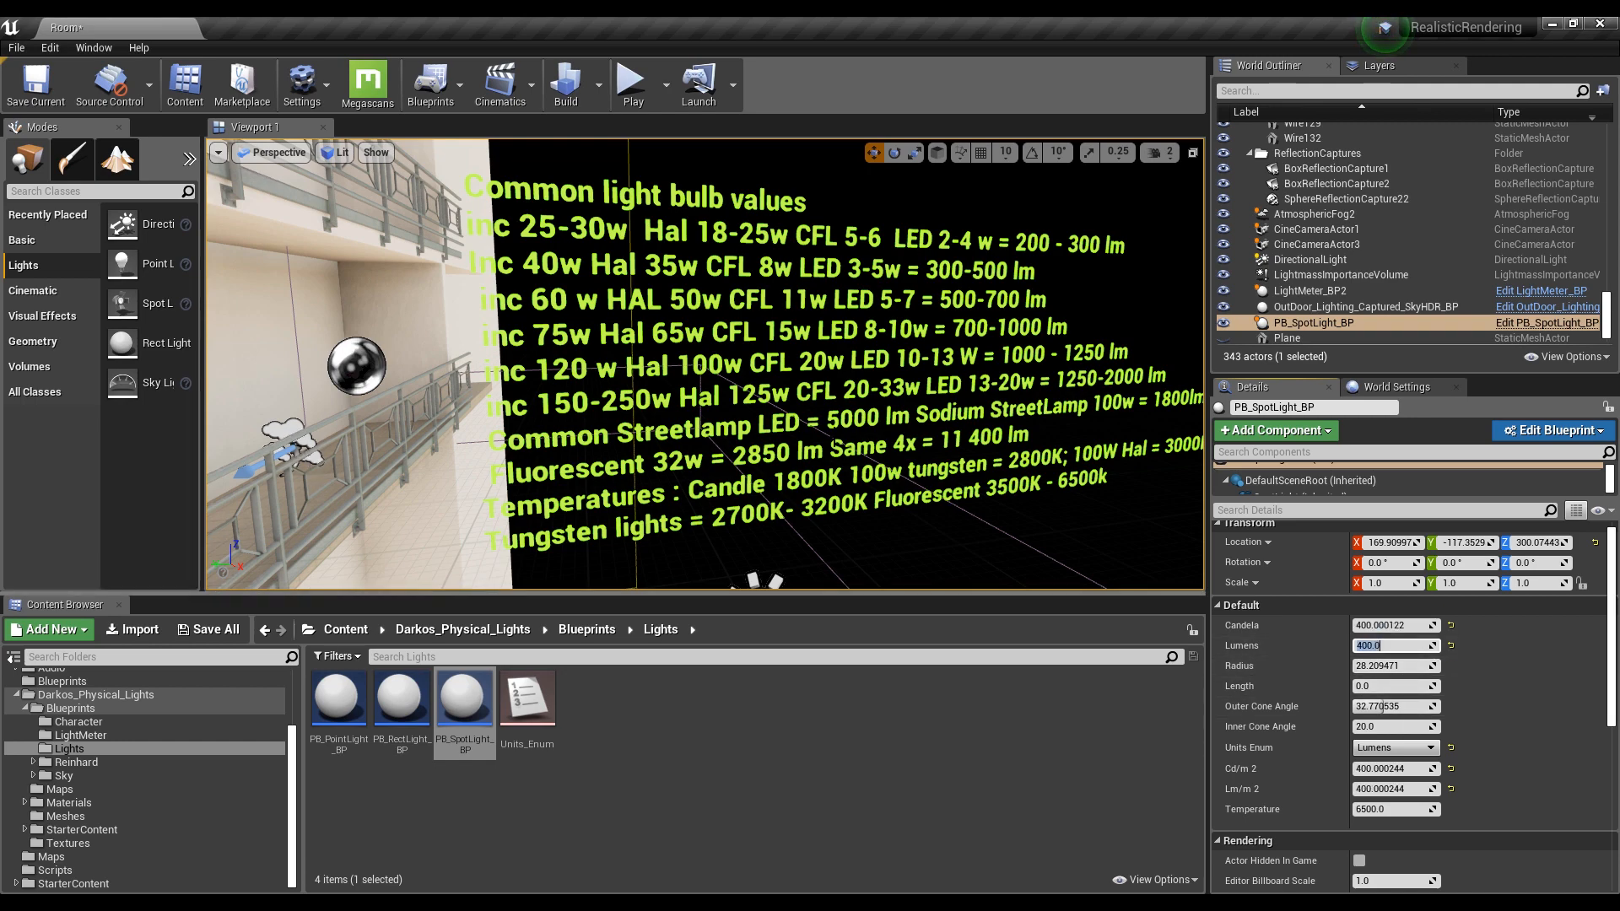
Back in the living room, switch the spotlight's units to Candelas, set Candela to 50000 and inspect the lit wall
right_drag(835, 442, 574, 329)
key(w)
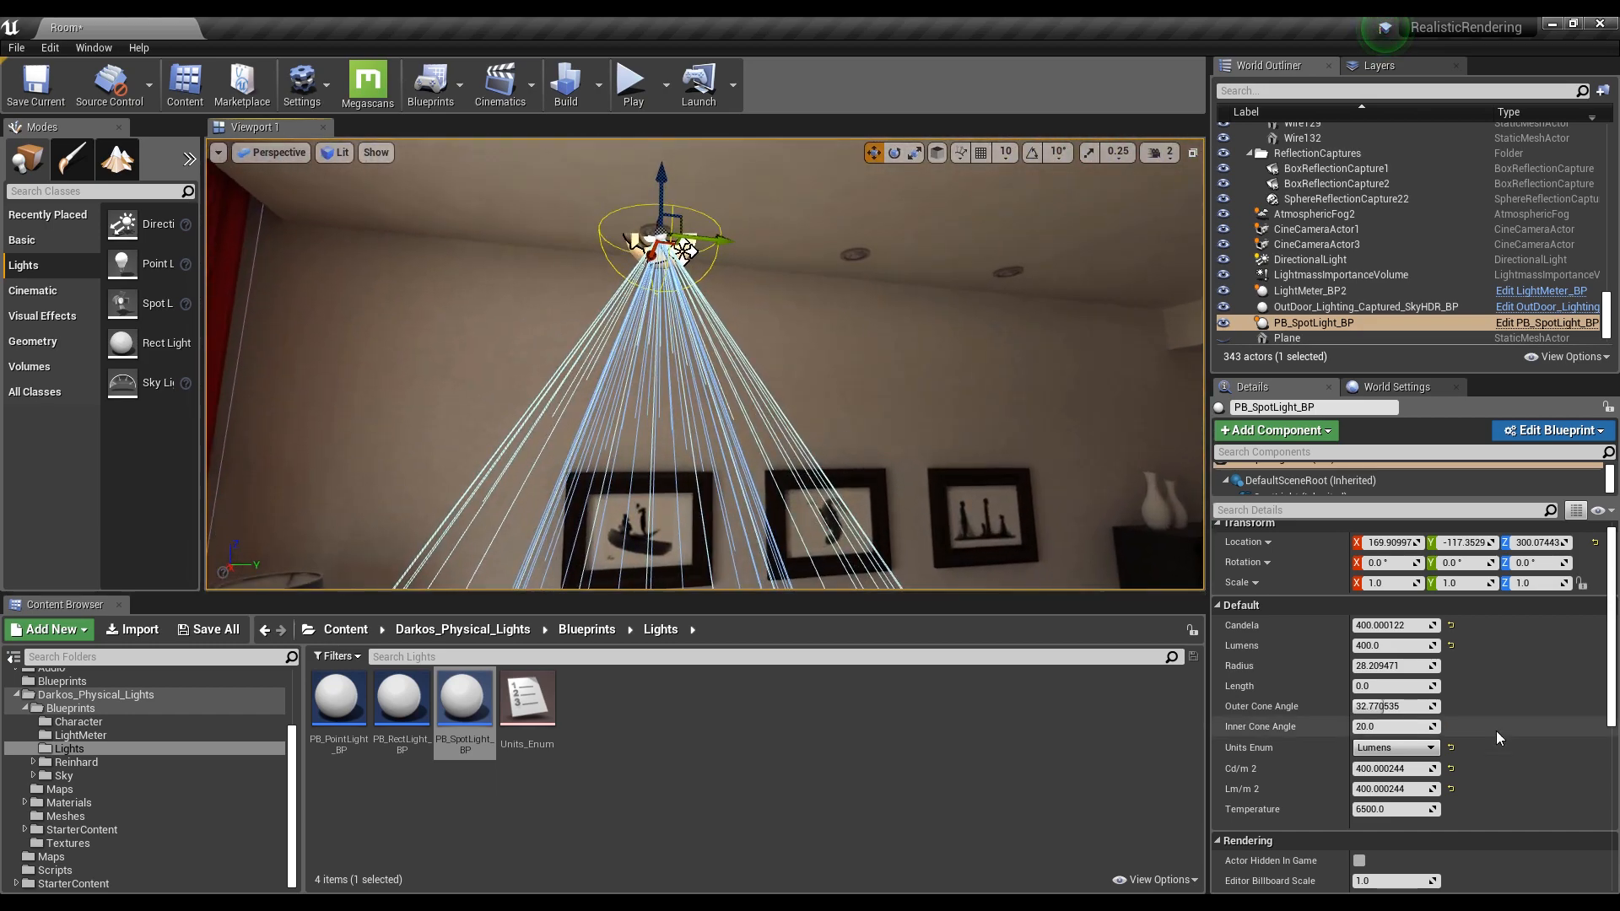
click(1385, 773)
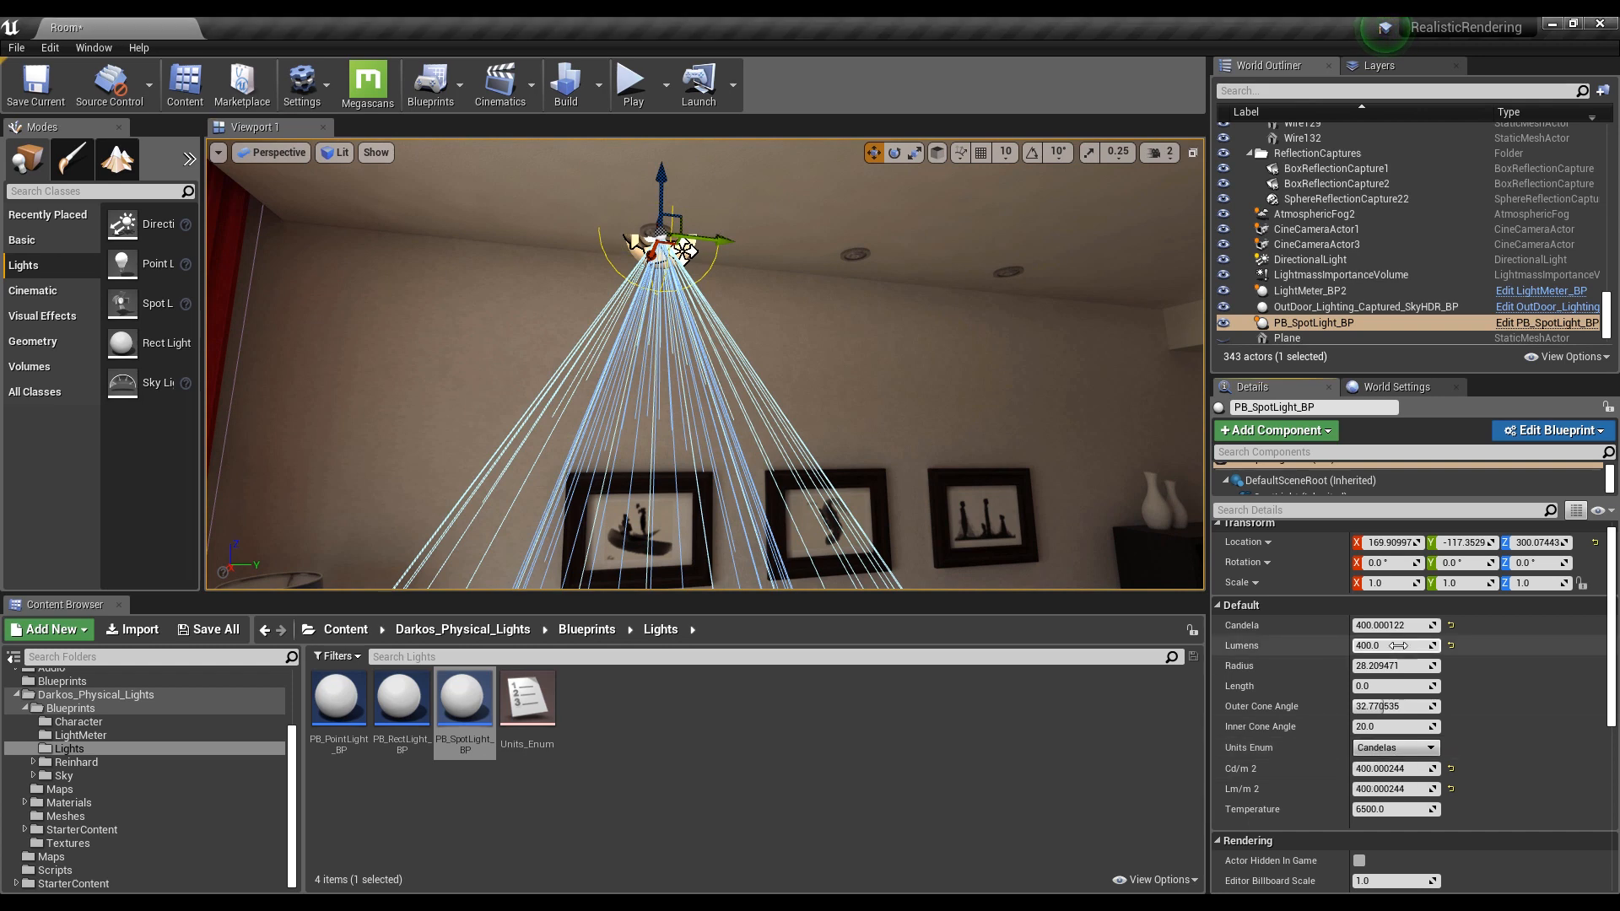
right_drag(844, 380, 843, 375)
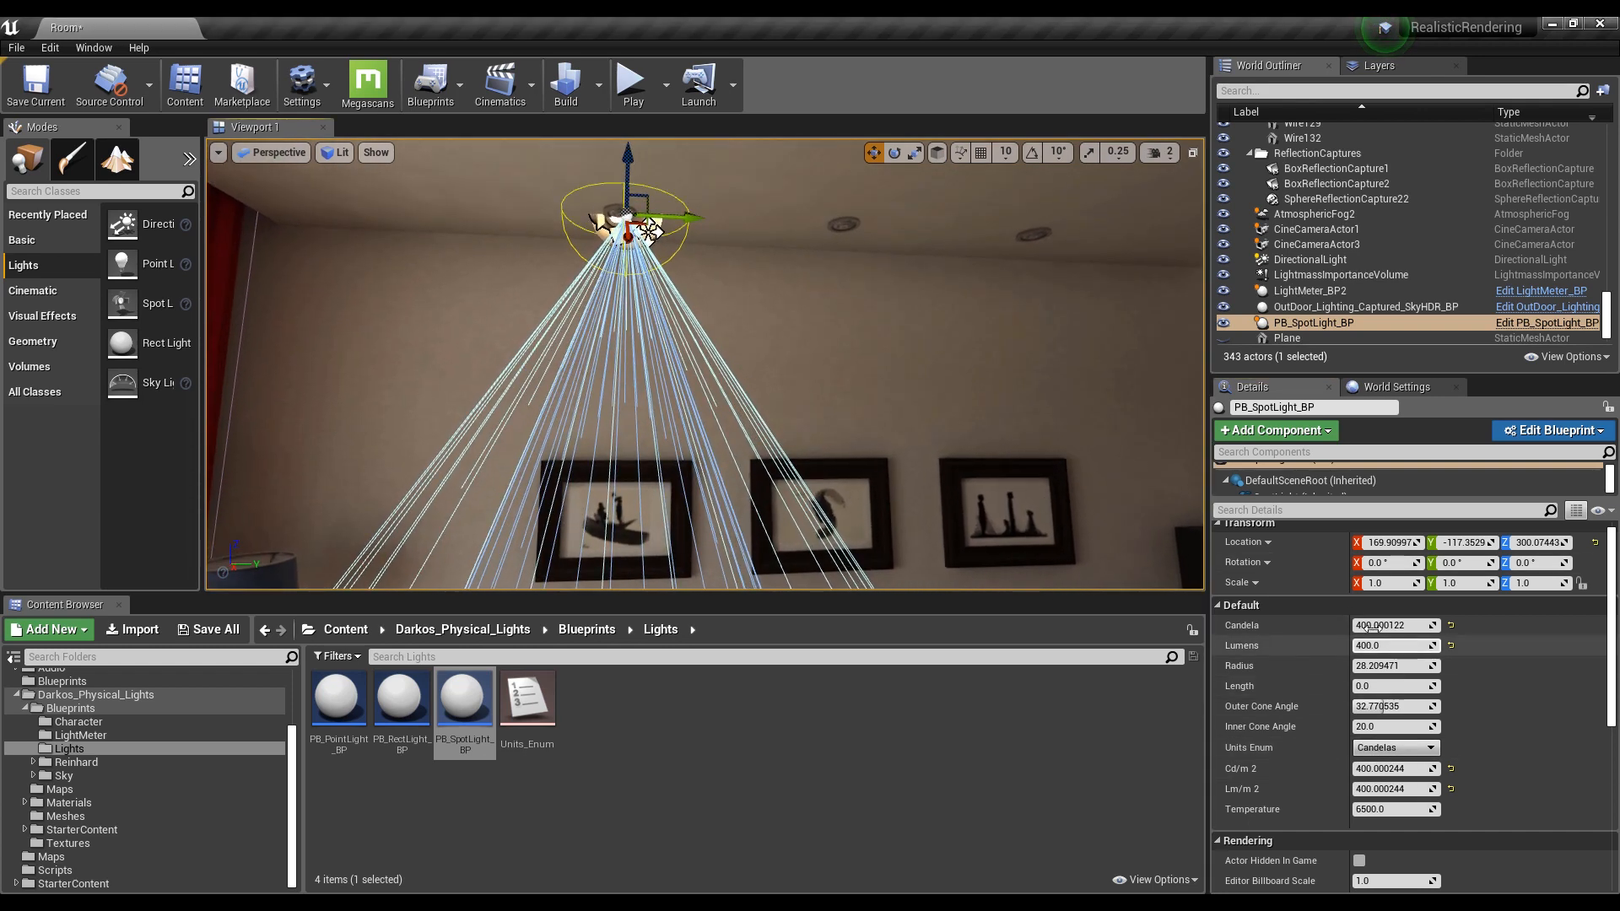
click(1401, 627)
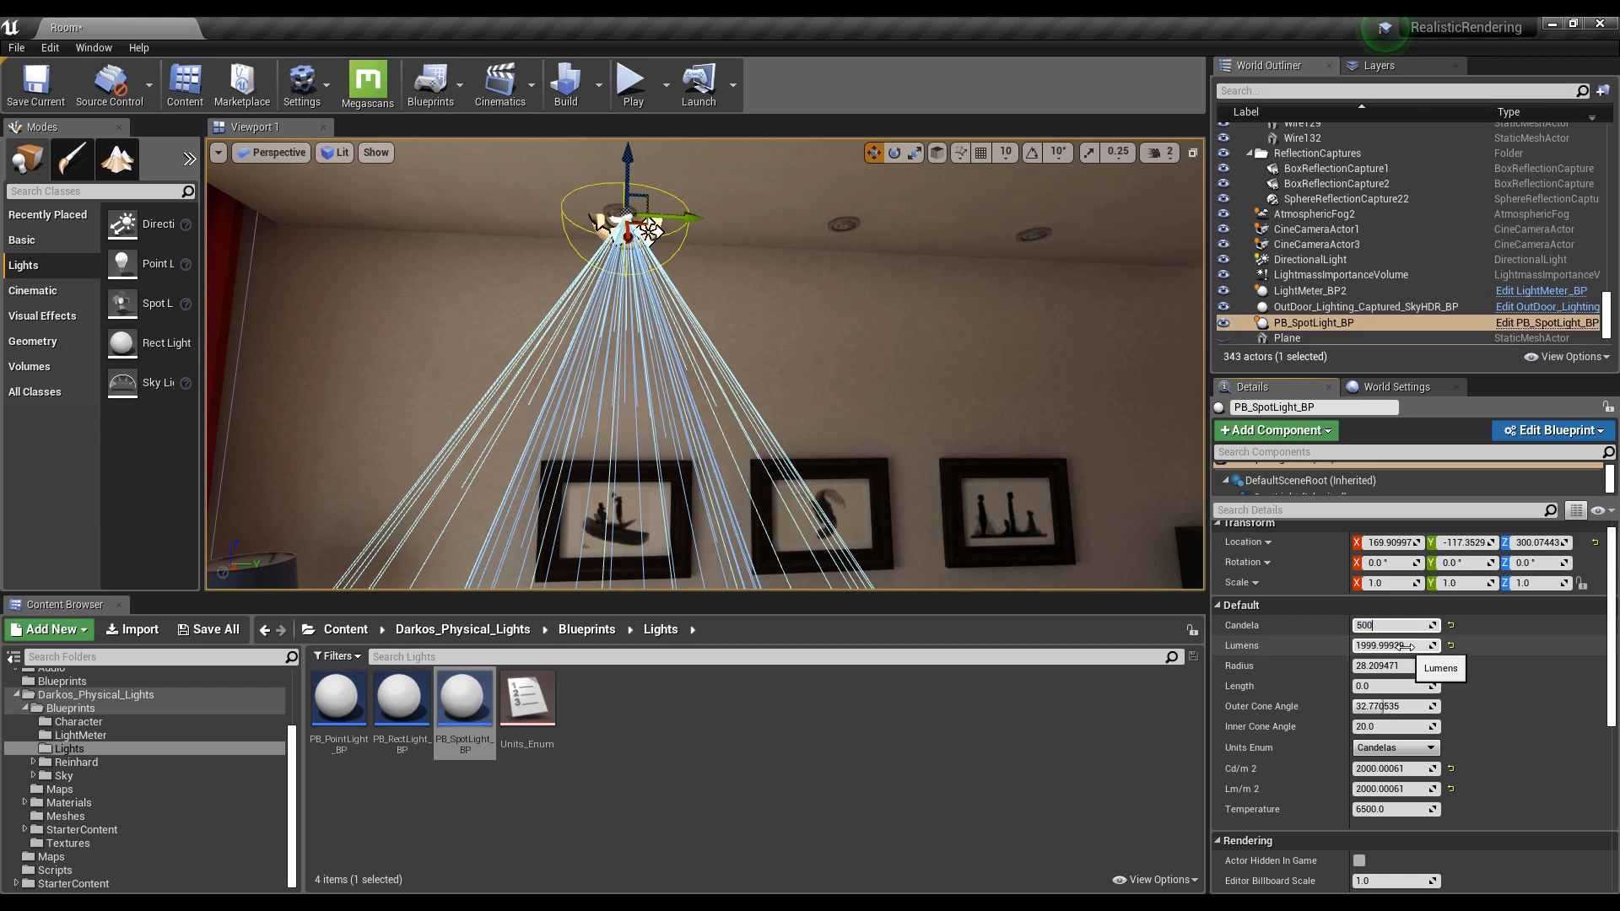
key(Return)
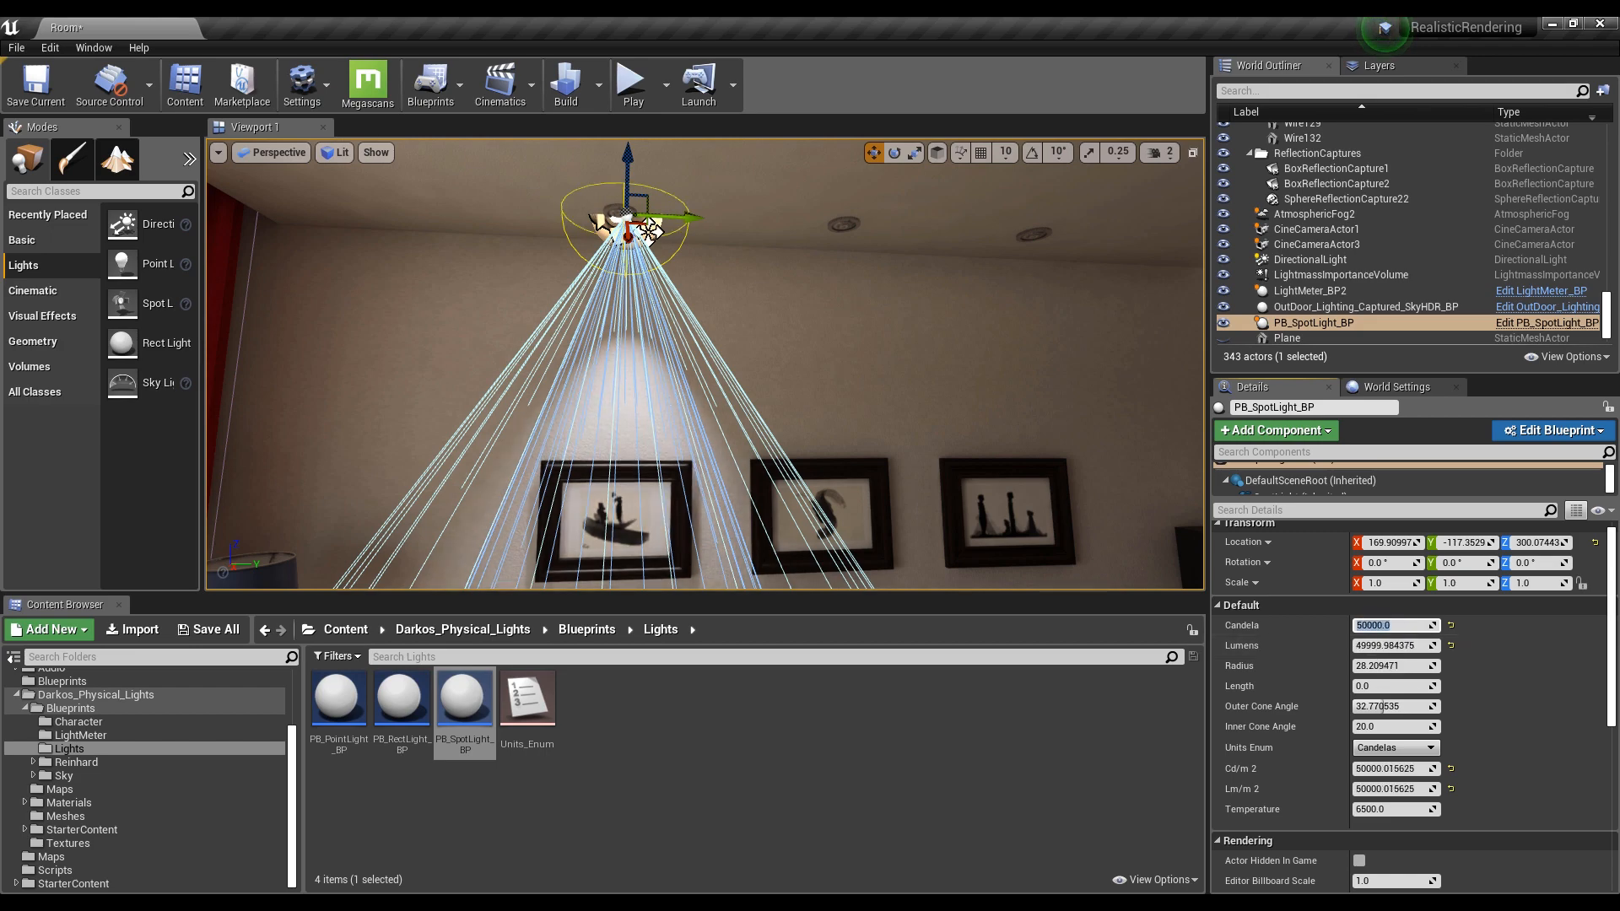
right_drag(796, 336, 791, 371)
right_drag(812, 496, 709, 299)
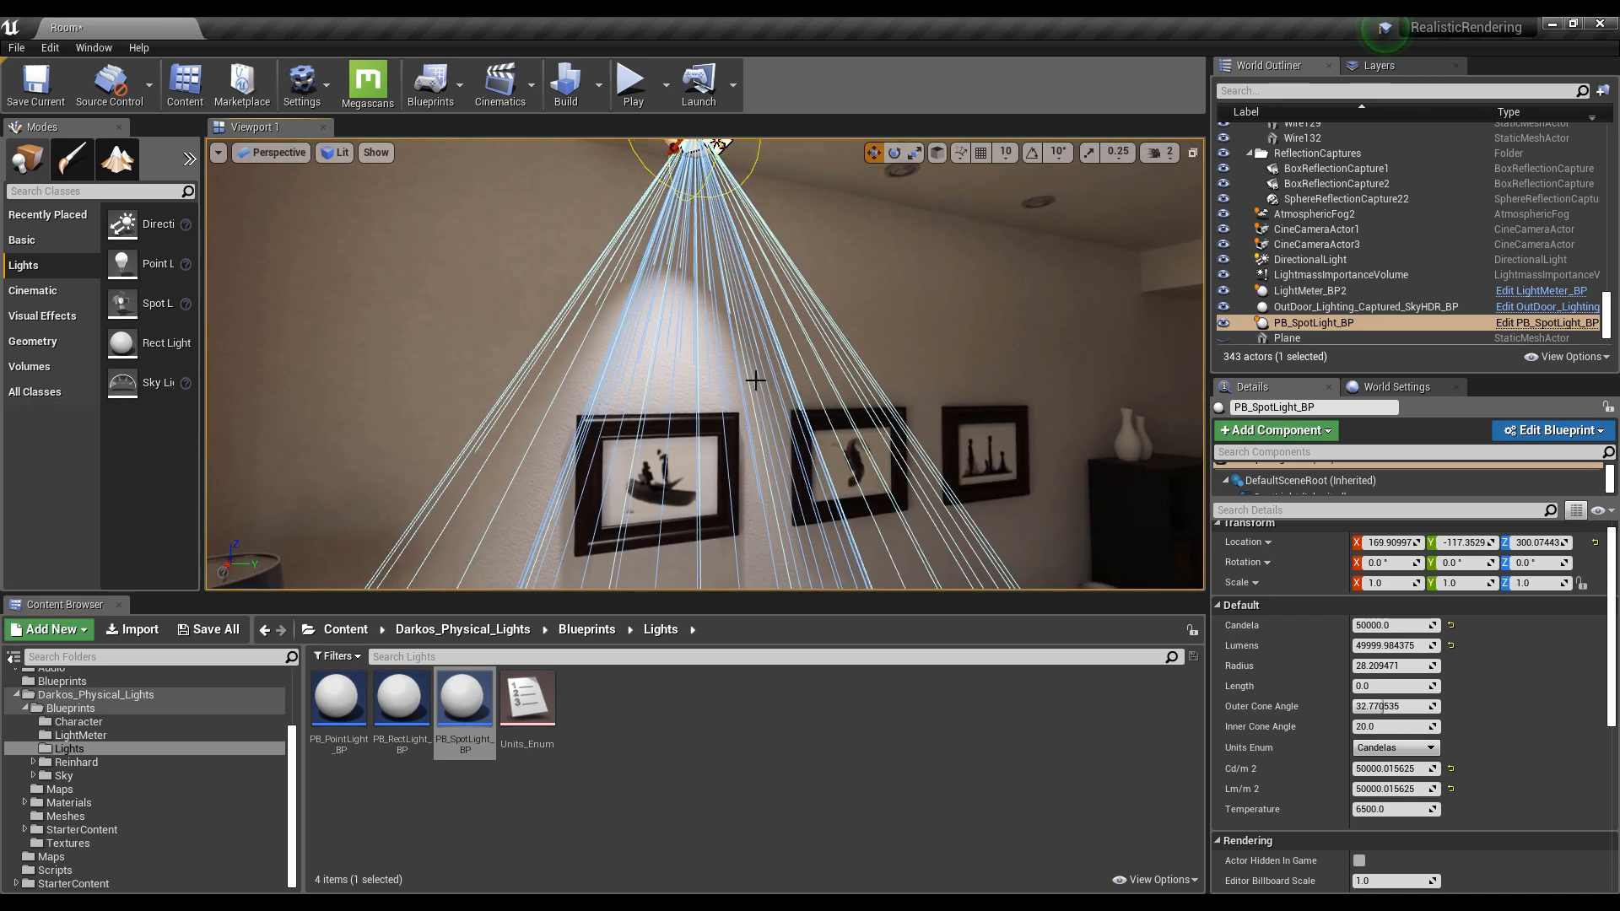
right_drag(756, 379, 825, 435)
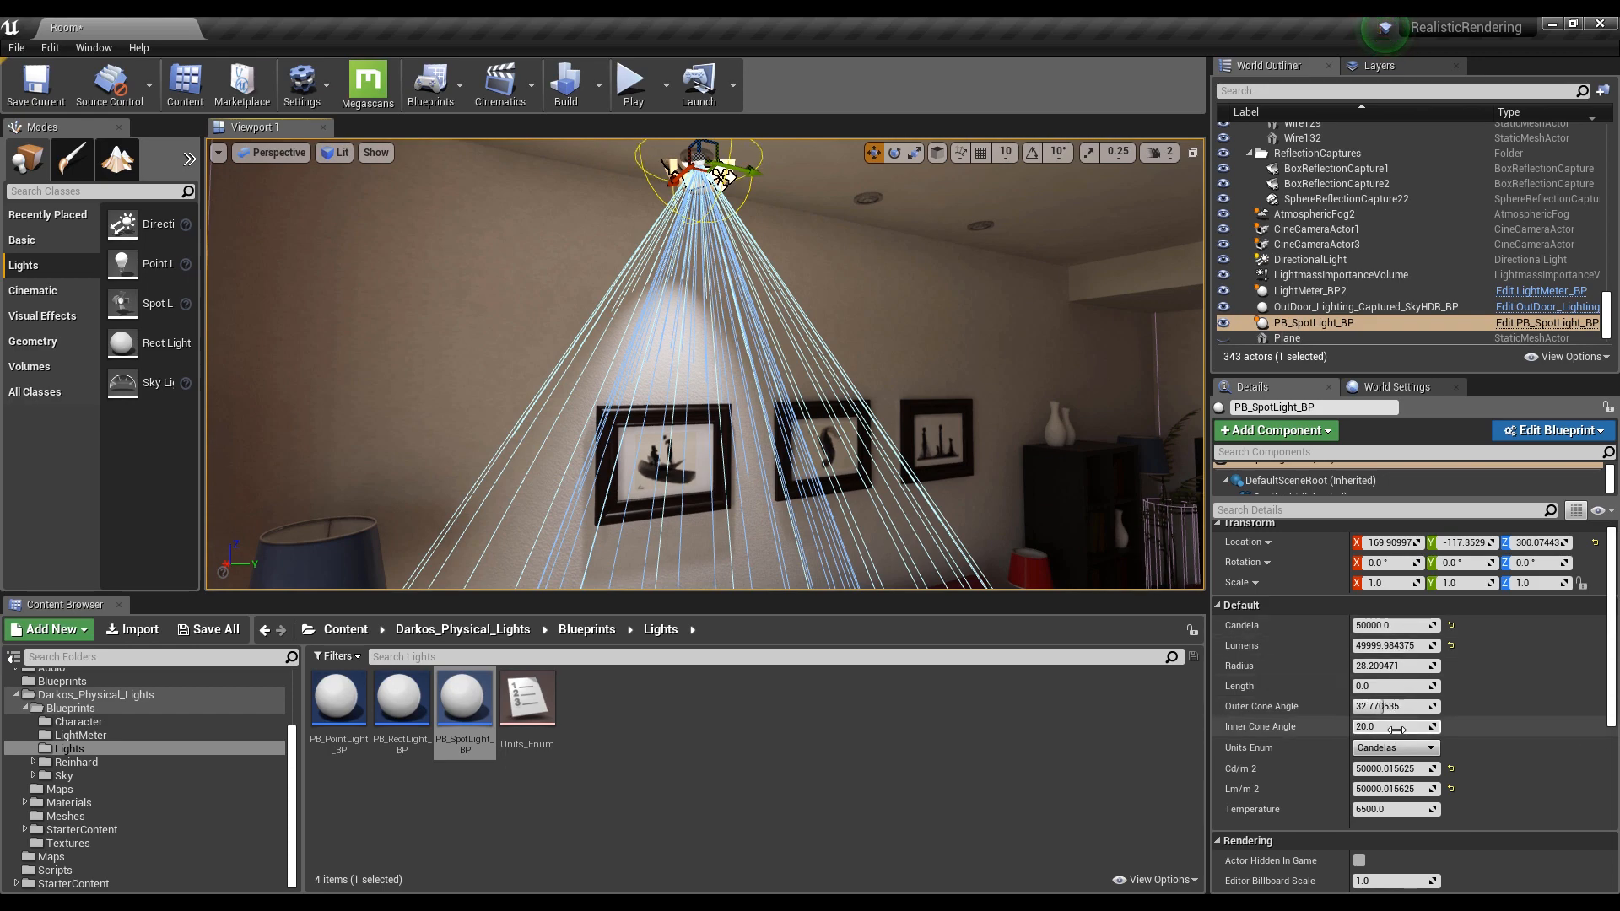
Widen the spotlight's Outer Cone Angle to about 55.7 and lower the light slightly to a Z location of about 296.1
mouse_move(1395, 707)
mouse_down()
mouse_move(1460, 707)
mouse_move(1397, 706)
mouse_up()
mouse_move(924, 308)
right_down()
mouse_move(843, 307)
mouse_move(924, 307)
right_up()
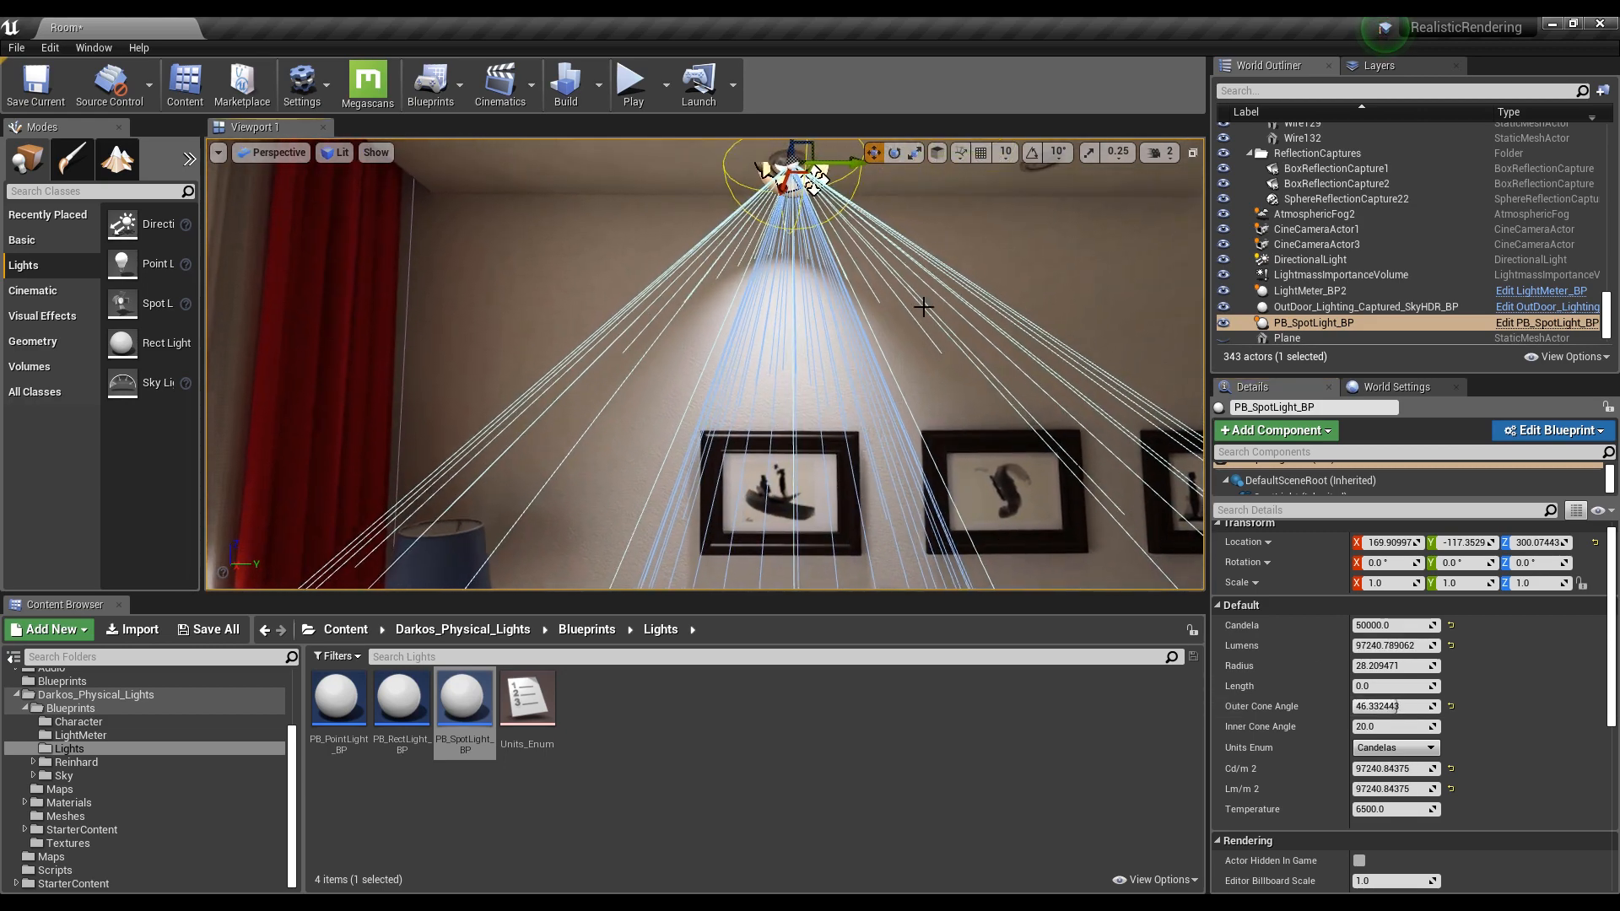
drag(811, 145, 810, 153)
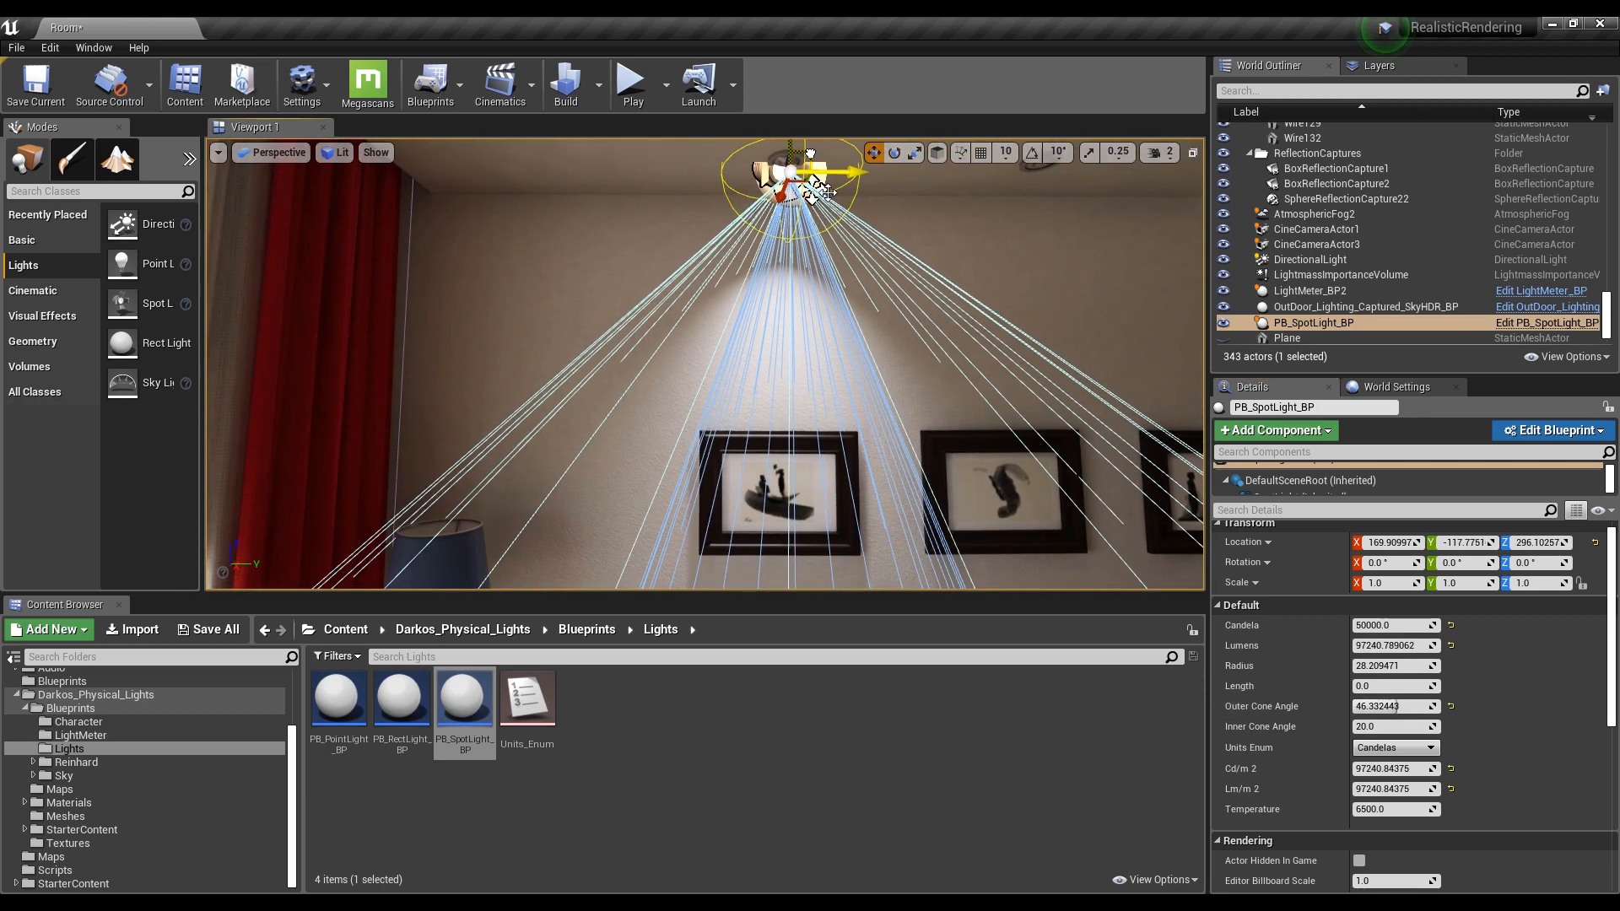
drag(1397, 706, 1405, 706)
Switch the spotlight's units to Lumens and narrow its Outer Cone Angle to about 9, checking the light falling beside the sofa
click(1399, 748)
click(1397, 784)
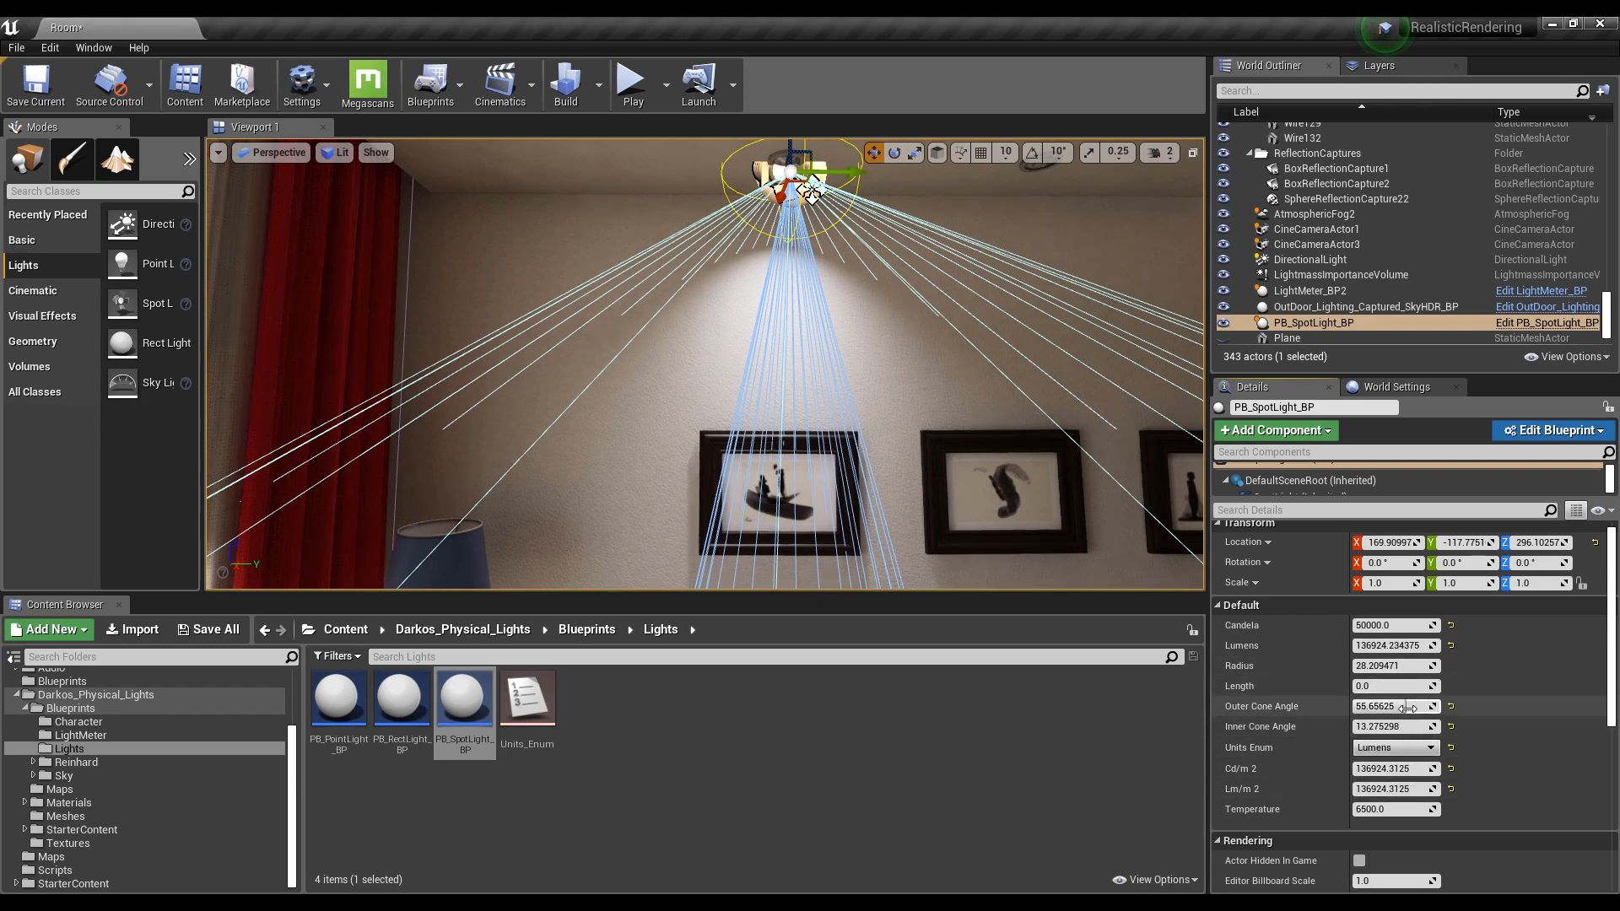
drag(1407, 706, 1361, 709)
right_drag(1055, 472, 1072, 616)
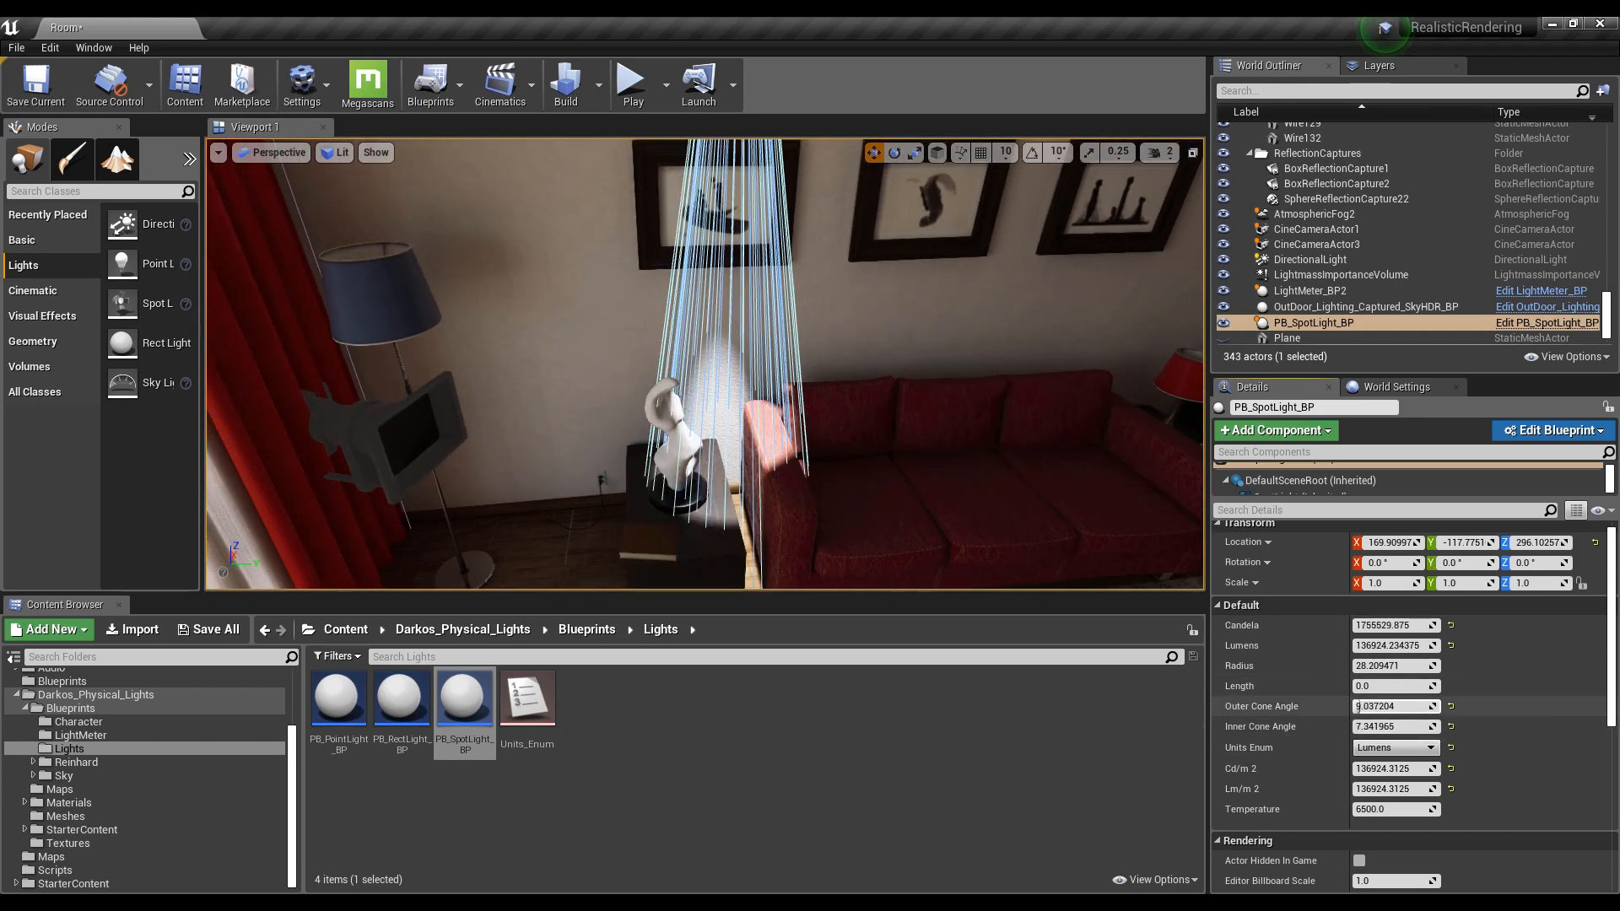
Widen the spotlight's Outer Cone Angle to about 56.1 and compare the spread of light on the wall
drag(1357, 706, 1401, 707)
right_drag(953, 397, 953, 279)
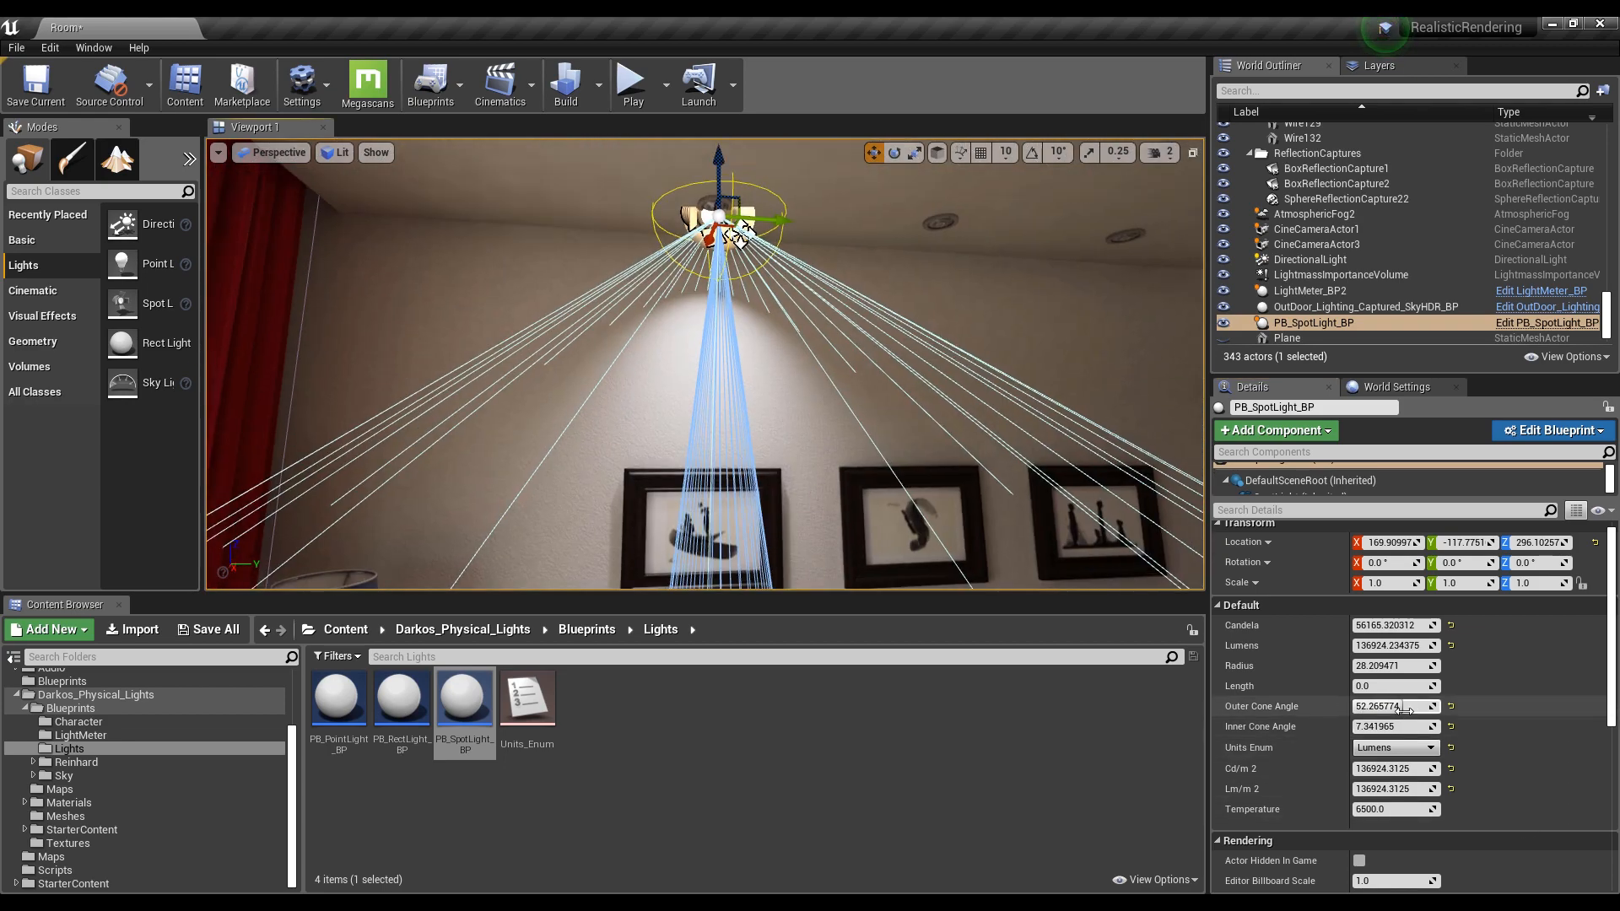
mouse_move(1397, 707)
mouse_down()
mouse_move(1422, 707)
mouse_move(1406, 706)
mouse_up()
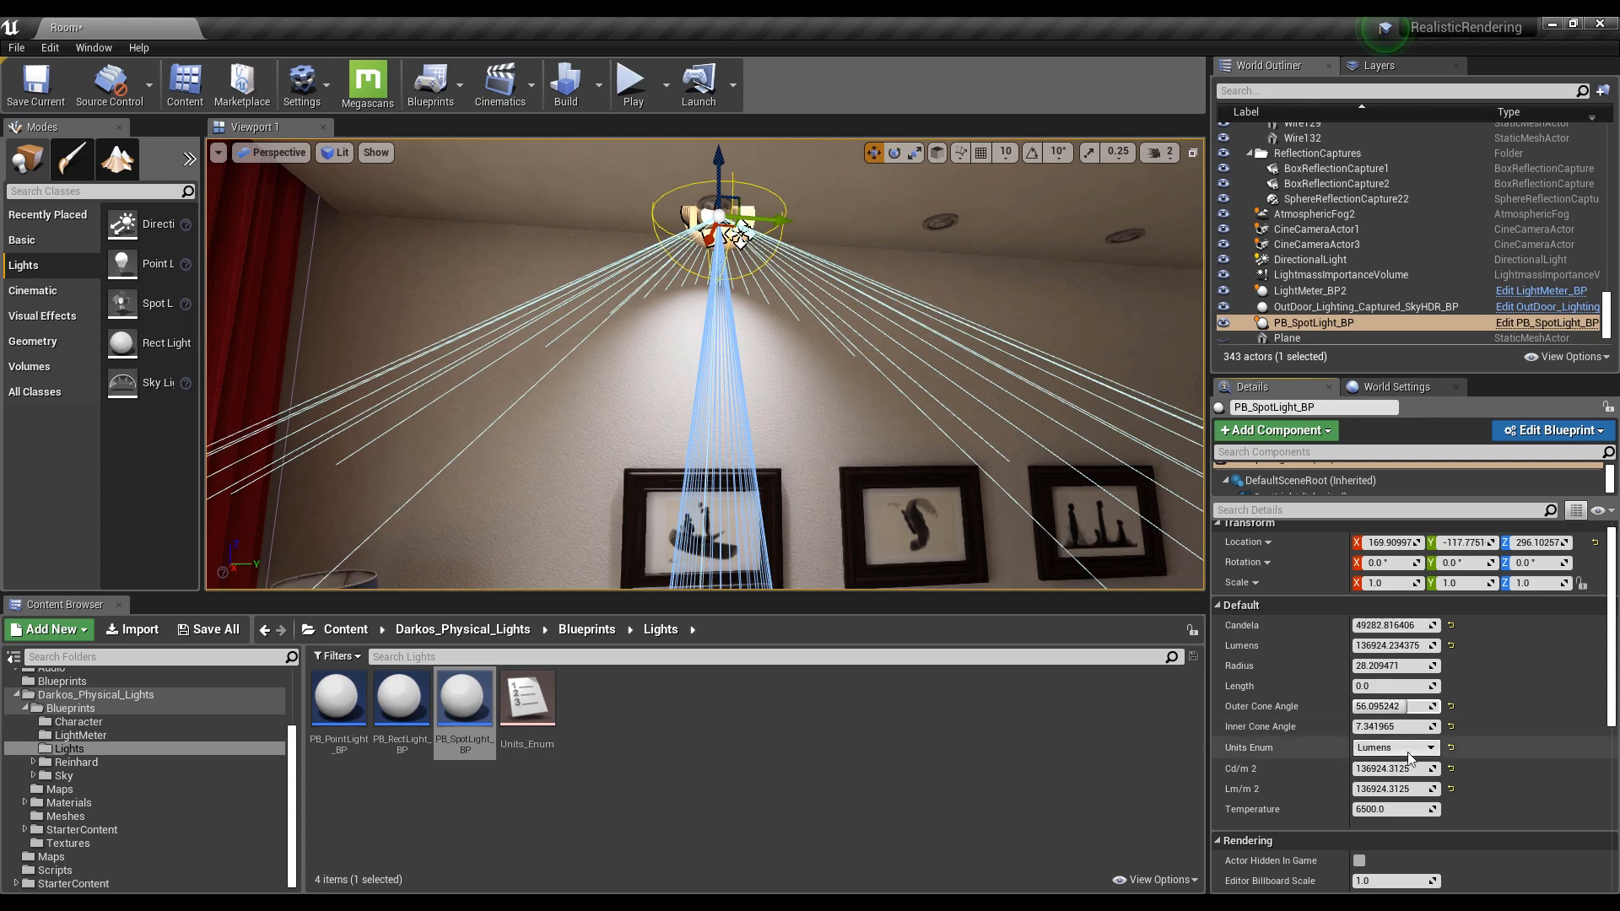
right_drag(1022, 451, 1029, 490)
Switch the spotlight's units to Luminance and reduce its Radius to about 8.9 to fit the recessed ceiling lamp
click(1417, 752)
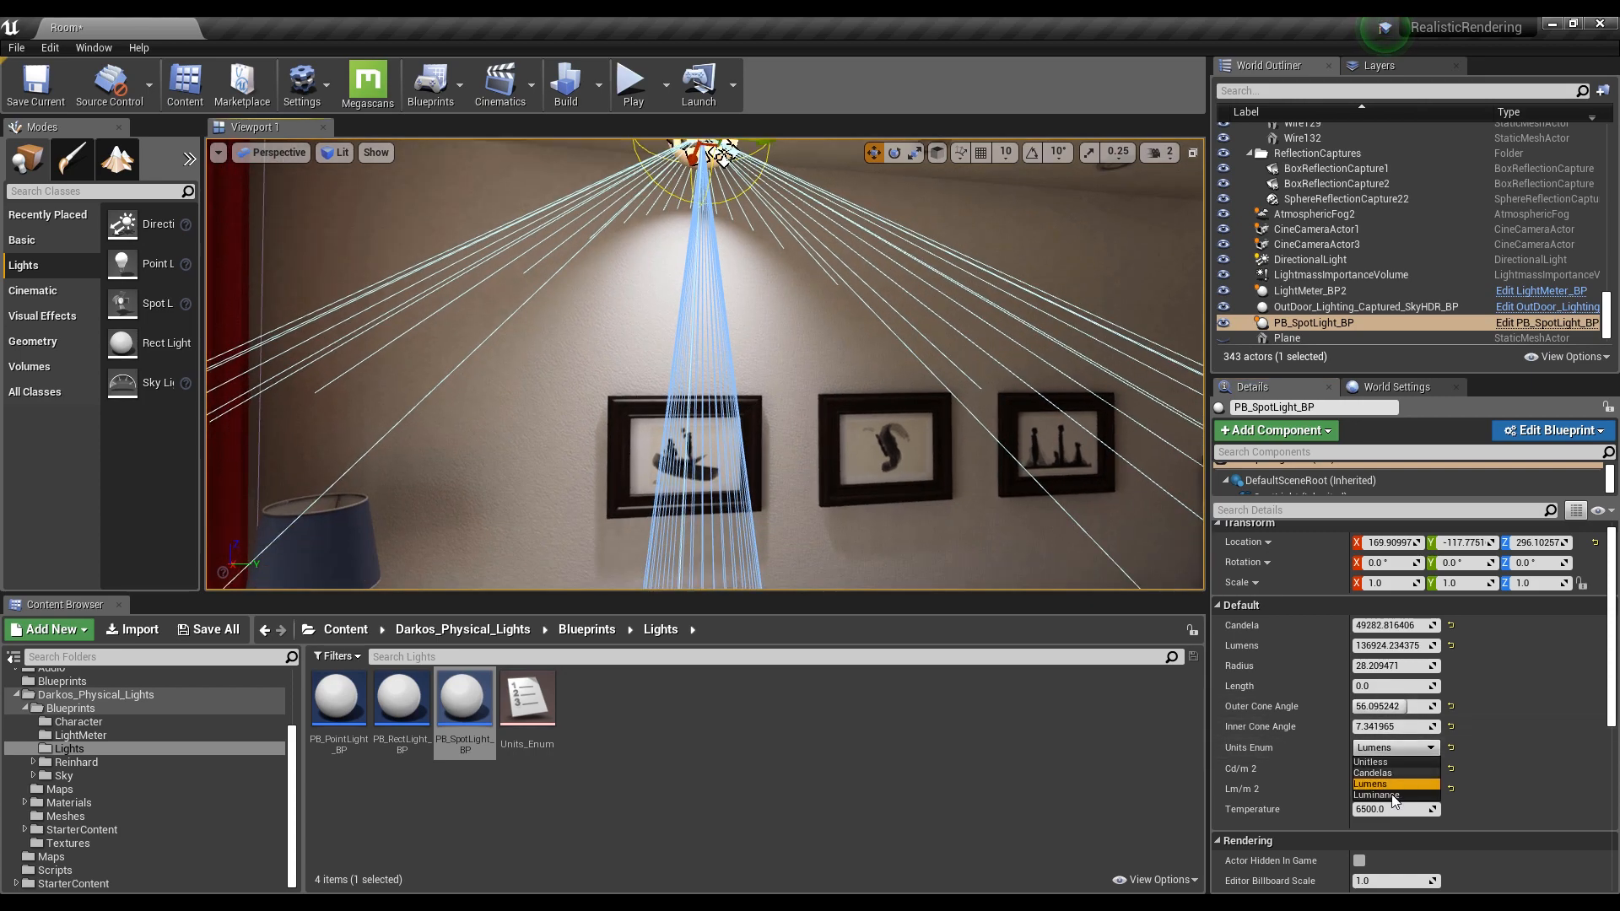
click(1393, 798)
key(f)
key(w)
right_drag(1004, 438, 1025, 494)
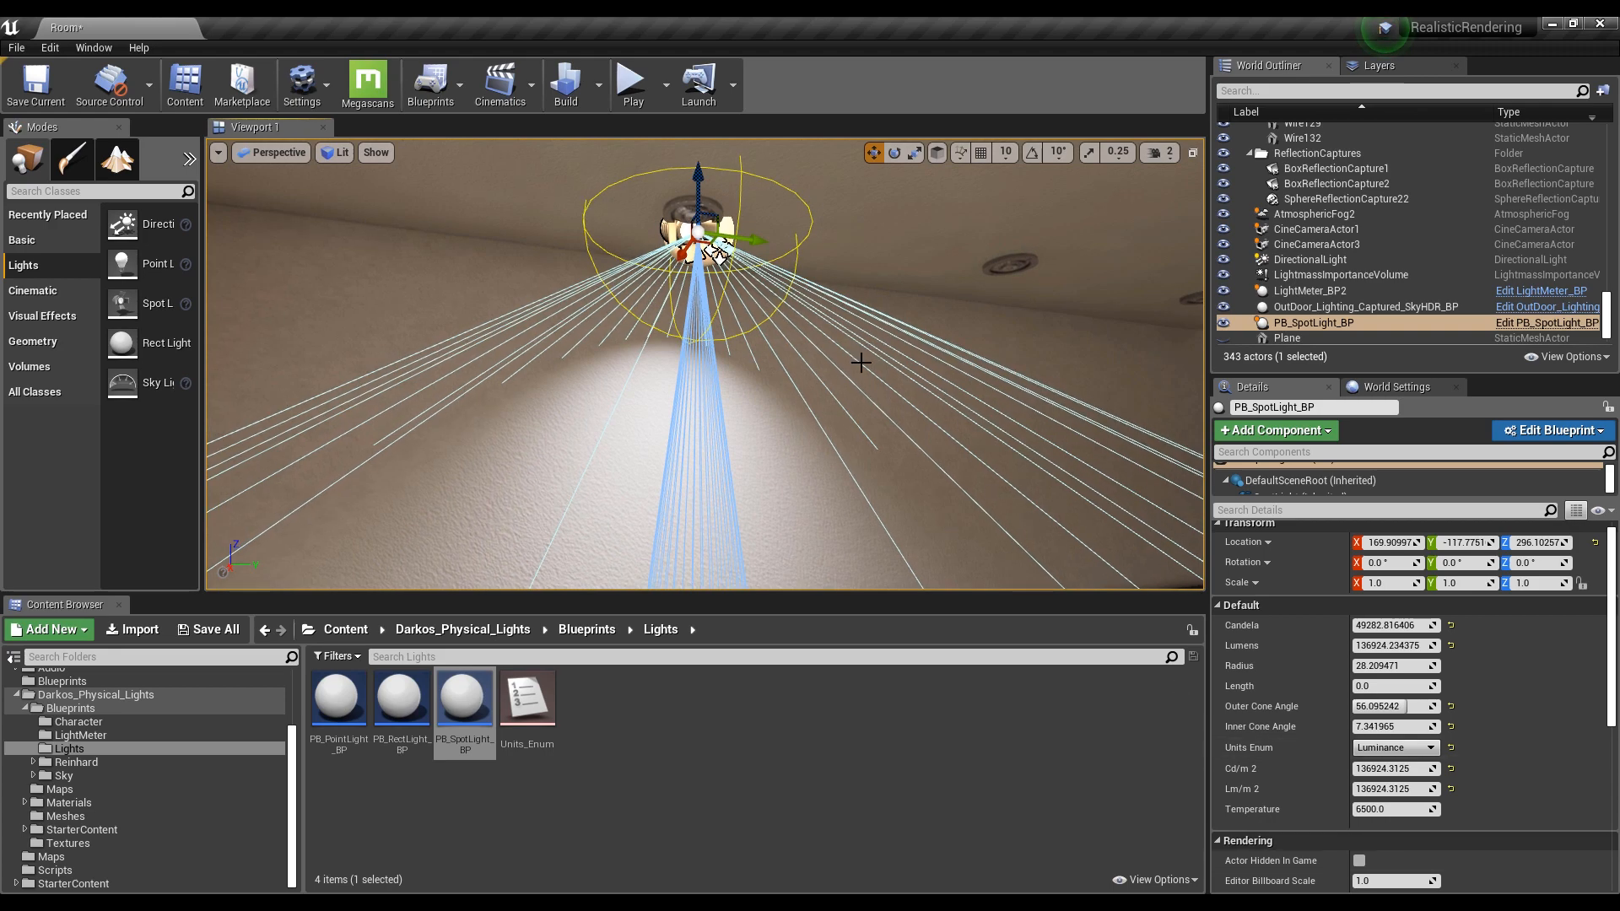
right_drag(820, 447, 789, 485)
key(s)
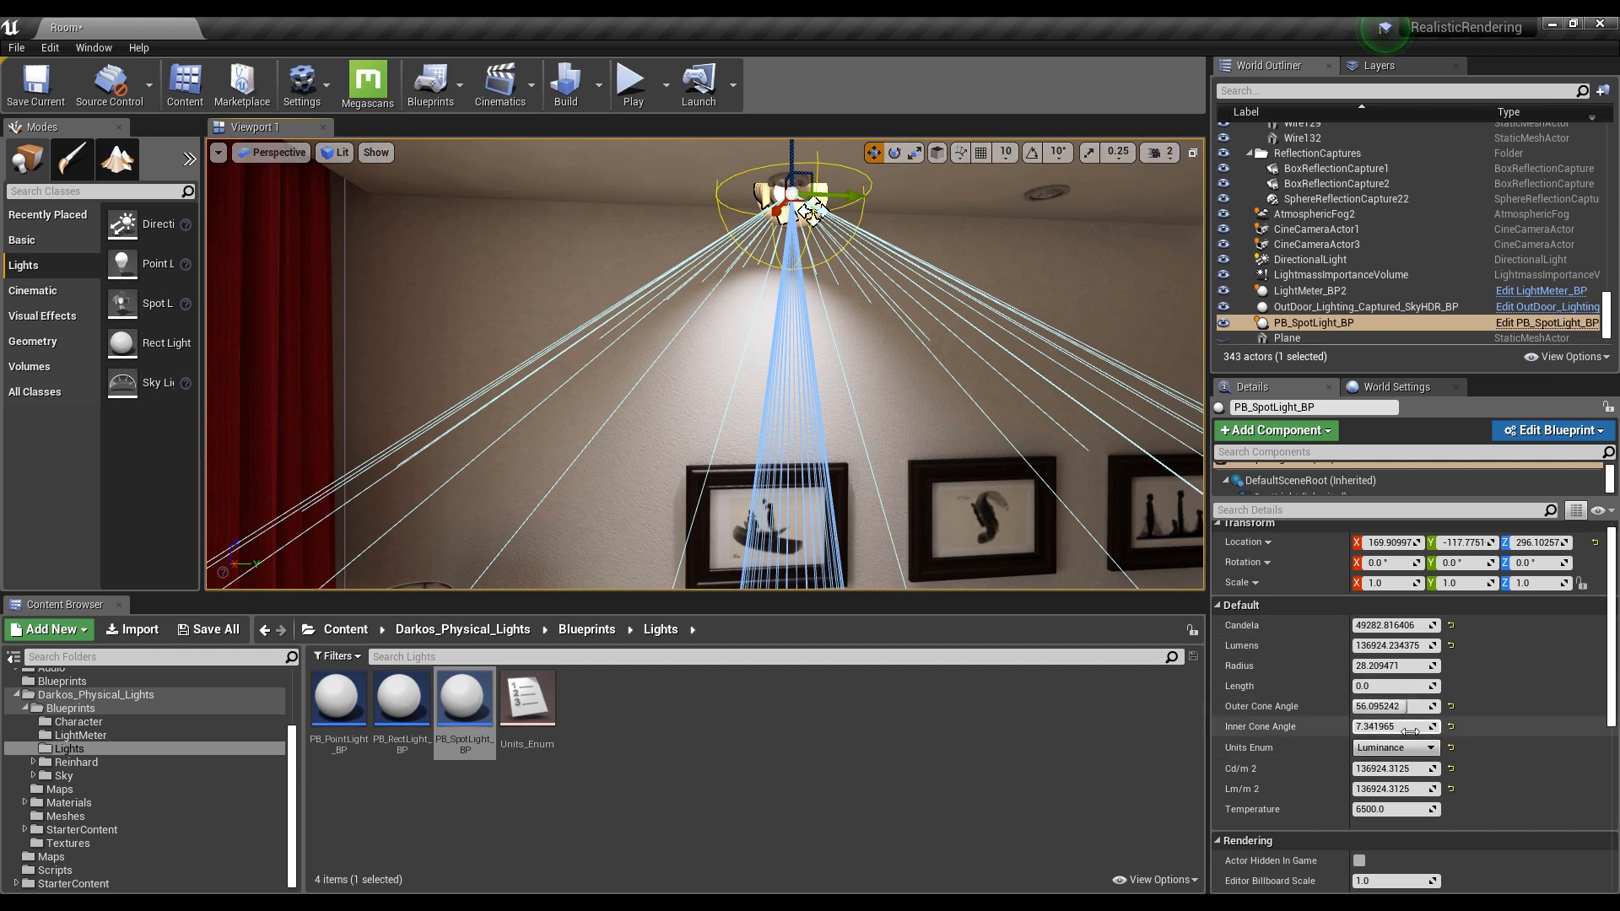
drag(1421, 665, 1377, 666)
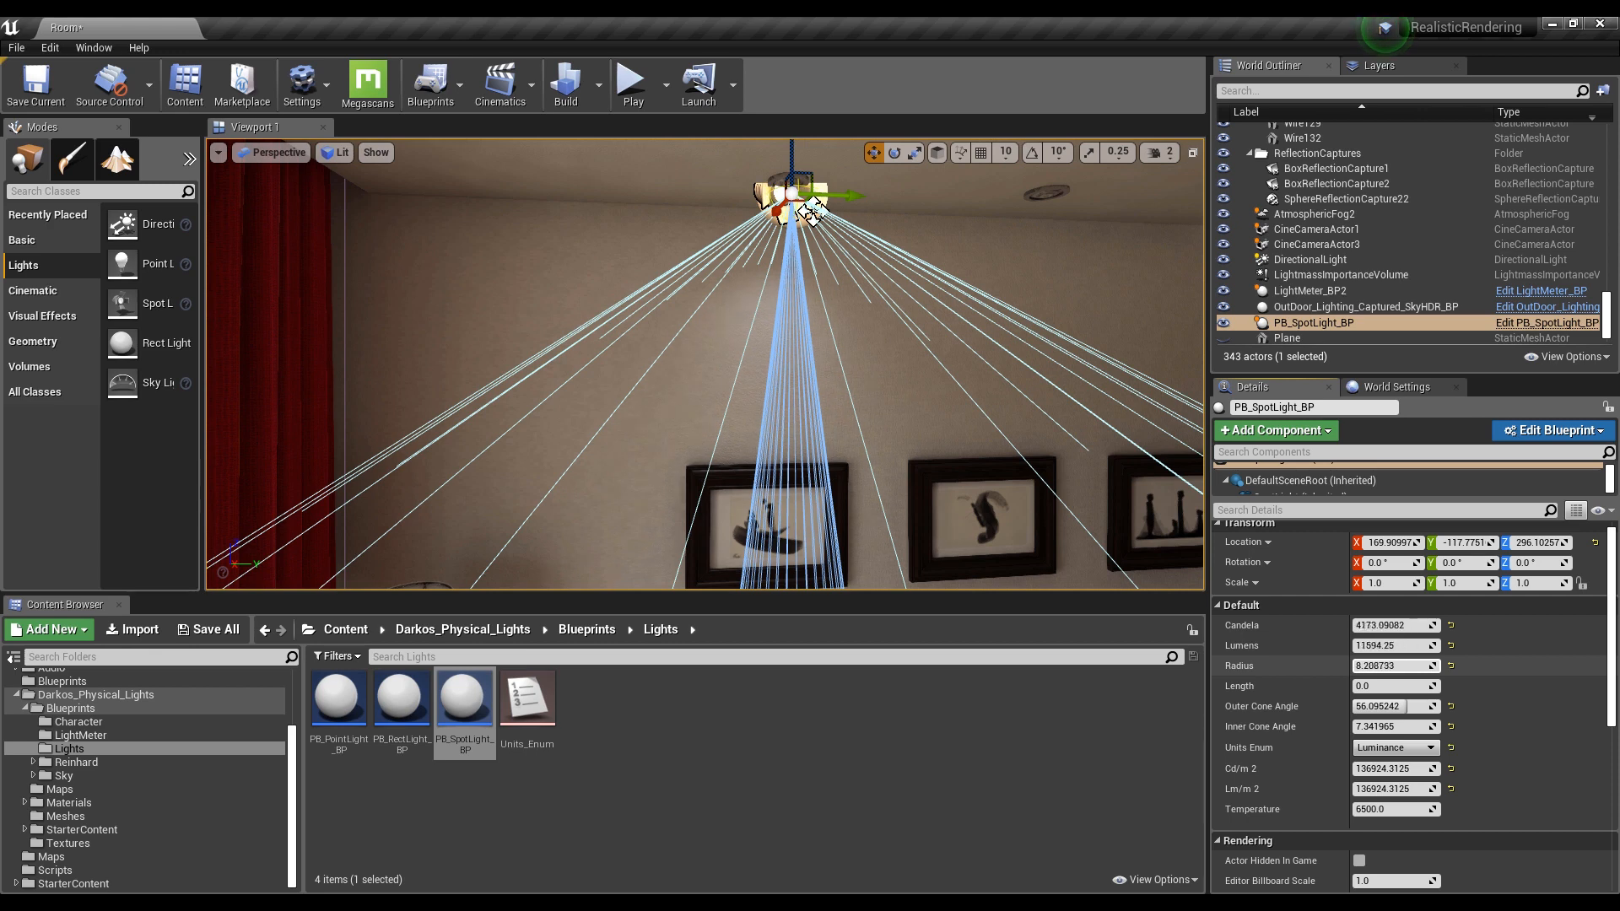
mouse_move(1378, 665)
mouse_down()
mouse_move(1418, 666)
mouse_move(1372, 666)
mouse_up()
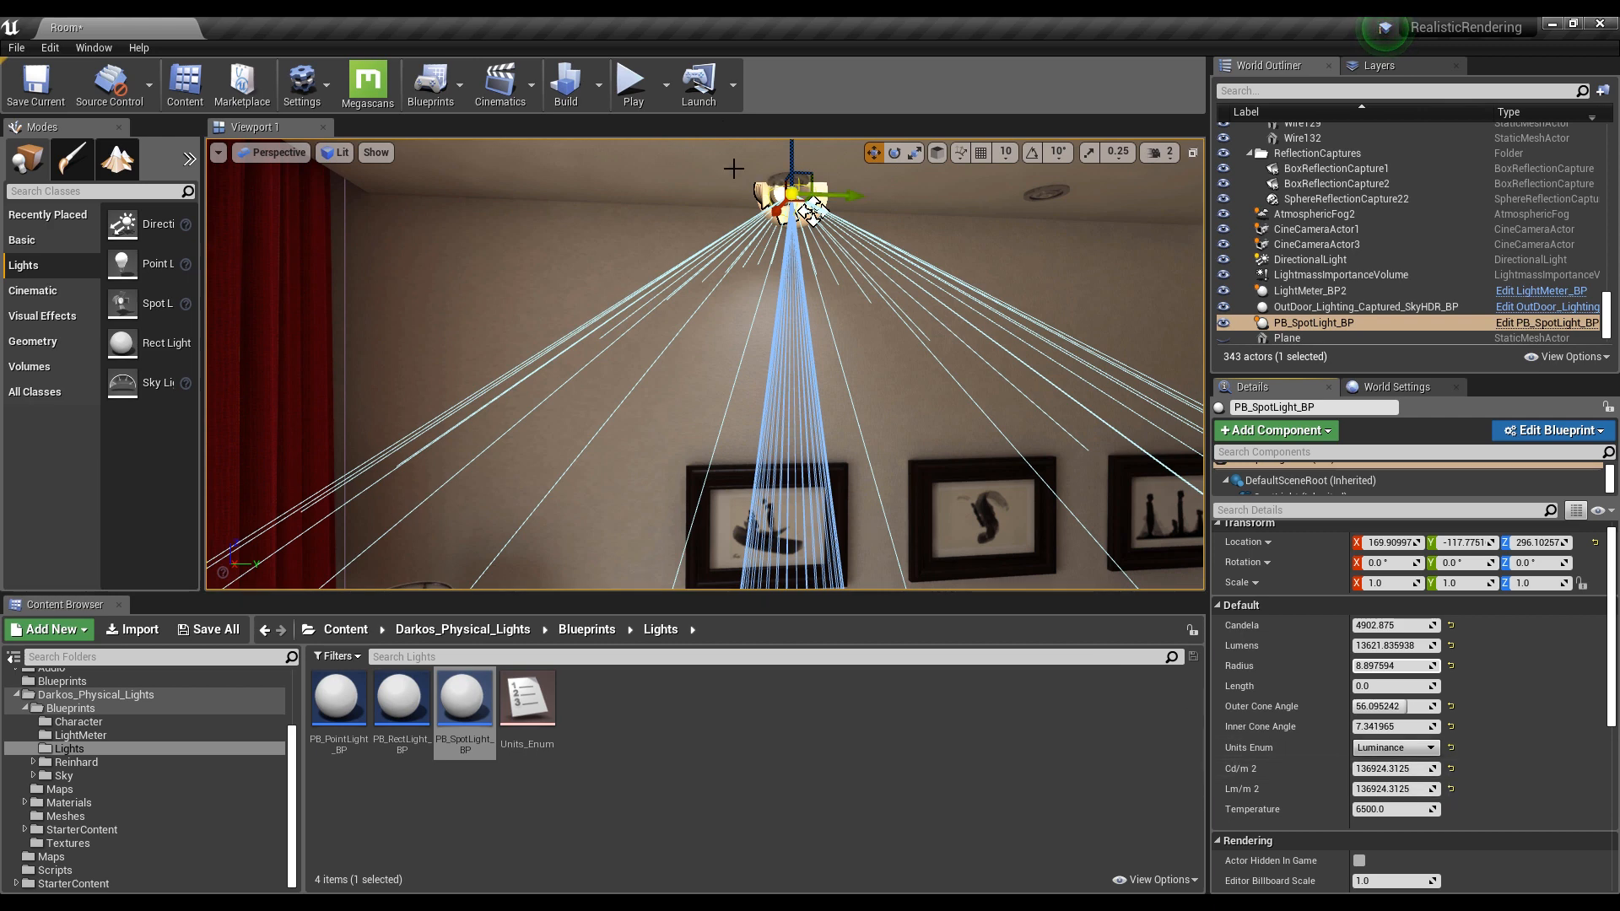
Return the spotlight's units to Lumens and set Lumens to 400
click(1420, 755)
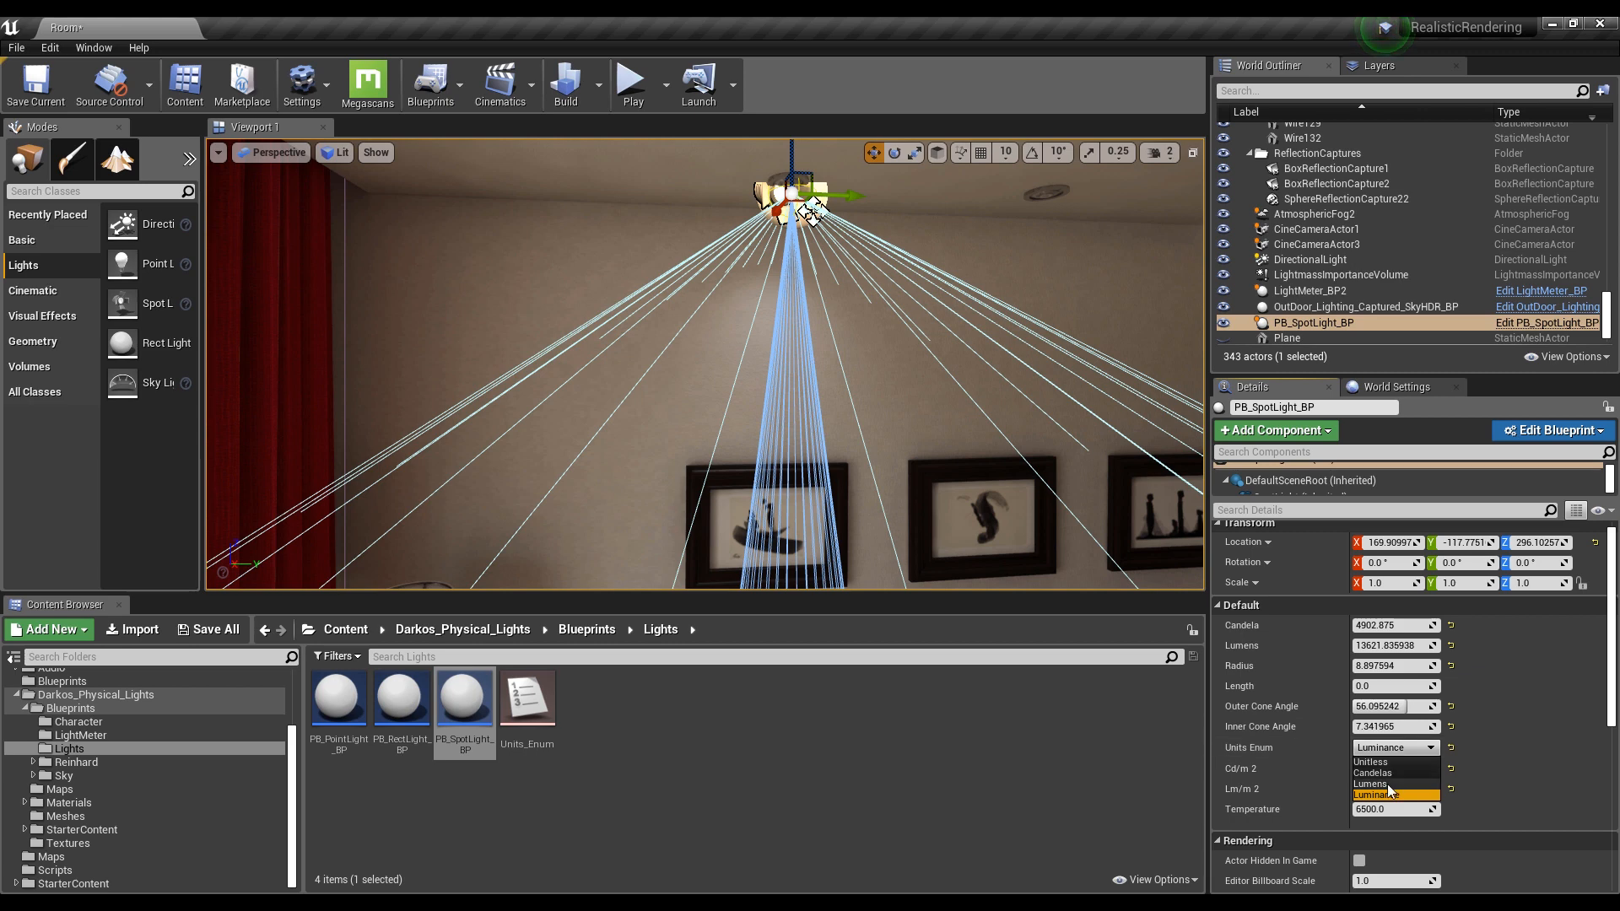
click(1388, 784)
click(1396, 646)
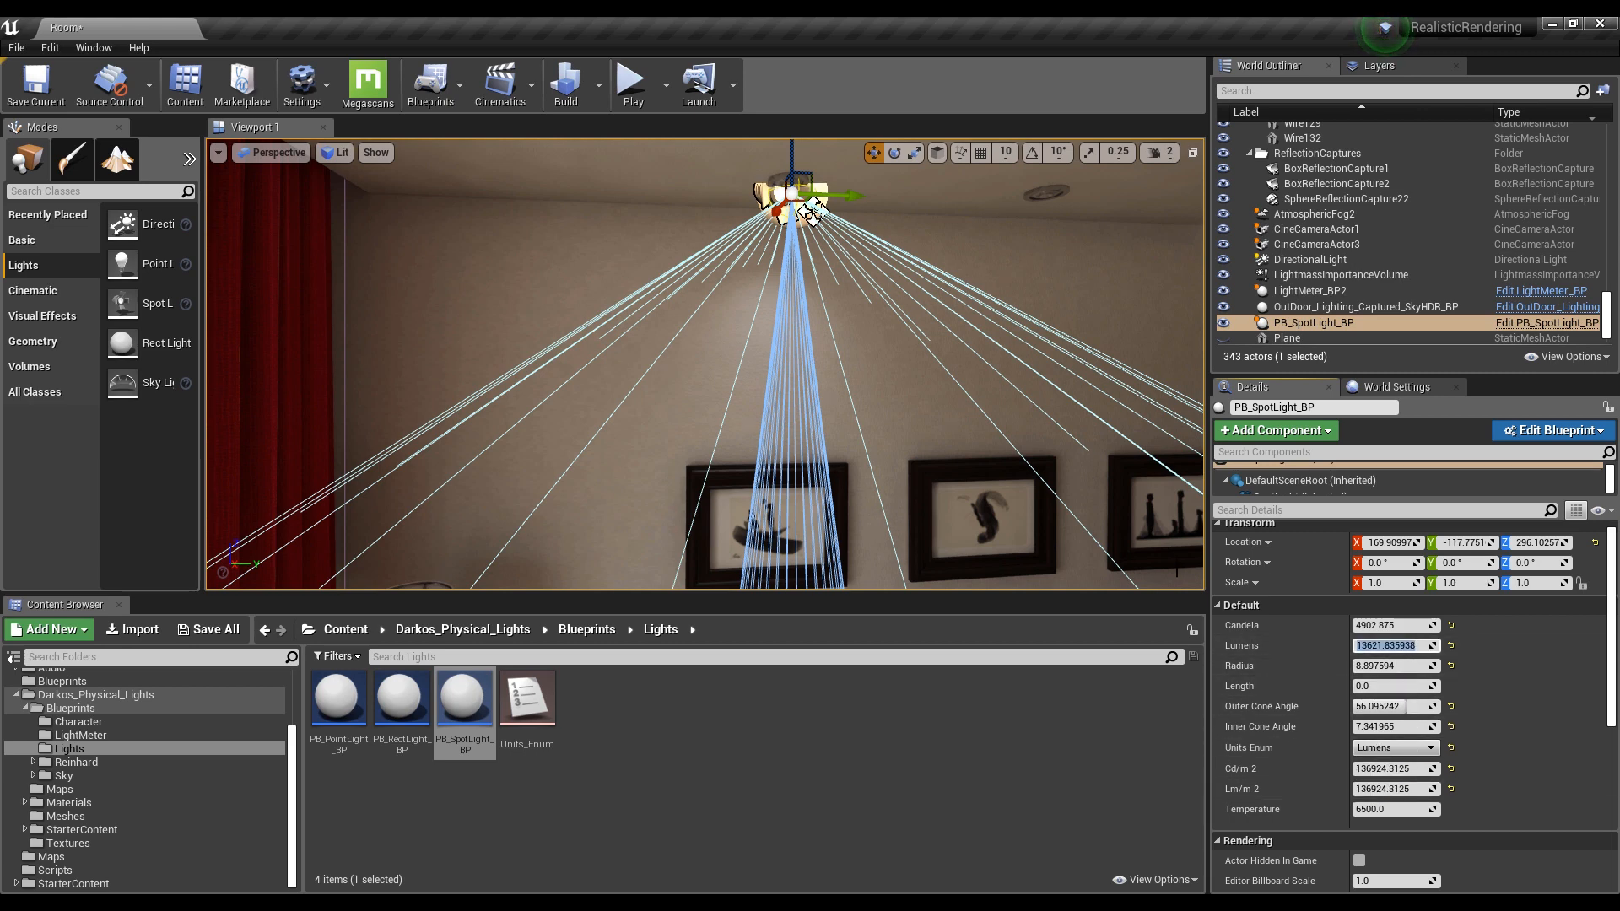
text(400)
key(Return)
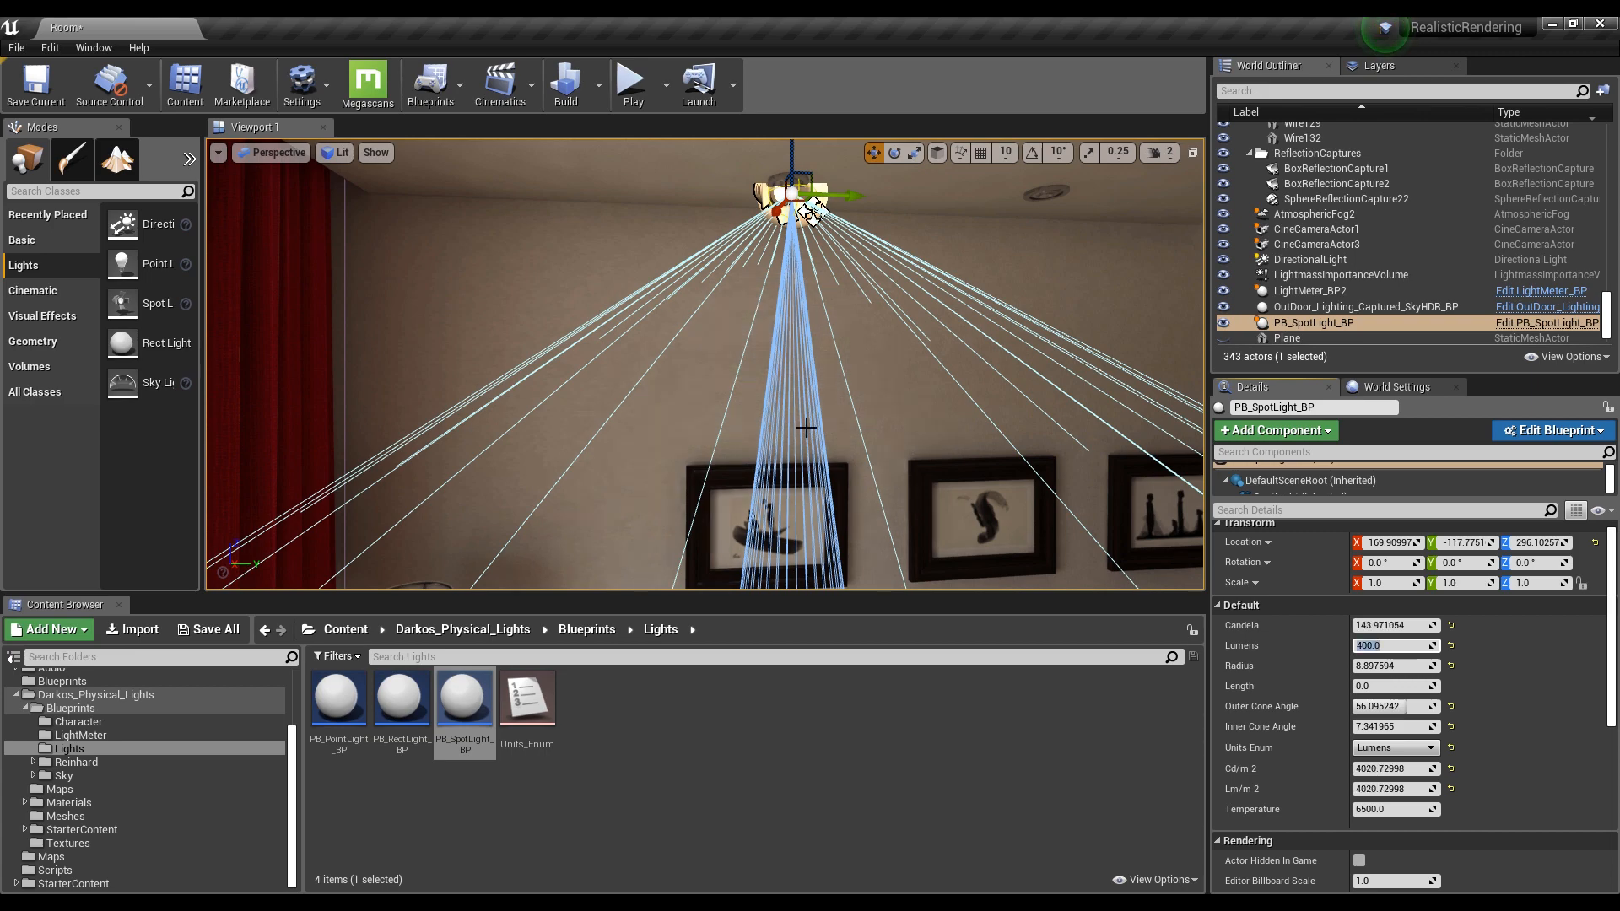
View the spotlight from the side and set its Temperature to 3200
key(a)
right_drag(800, 403, 962, 422)
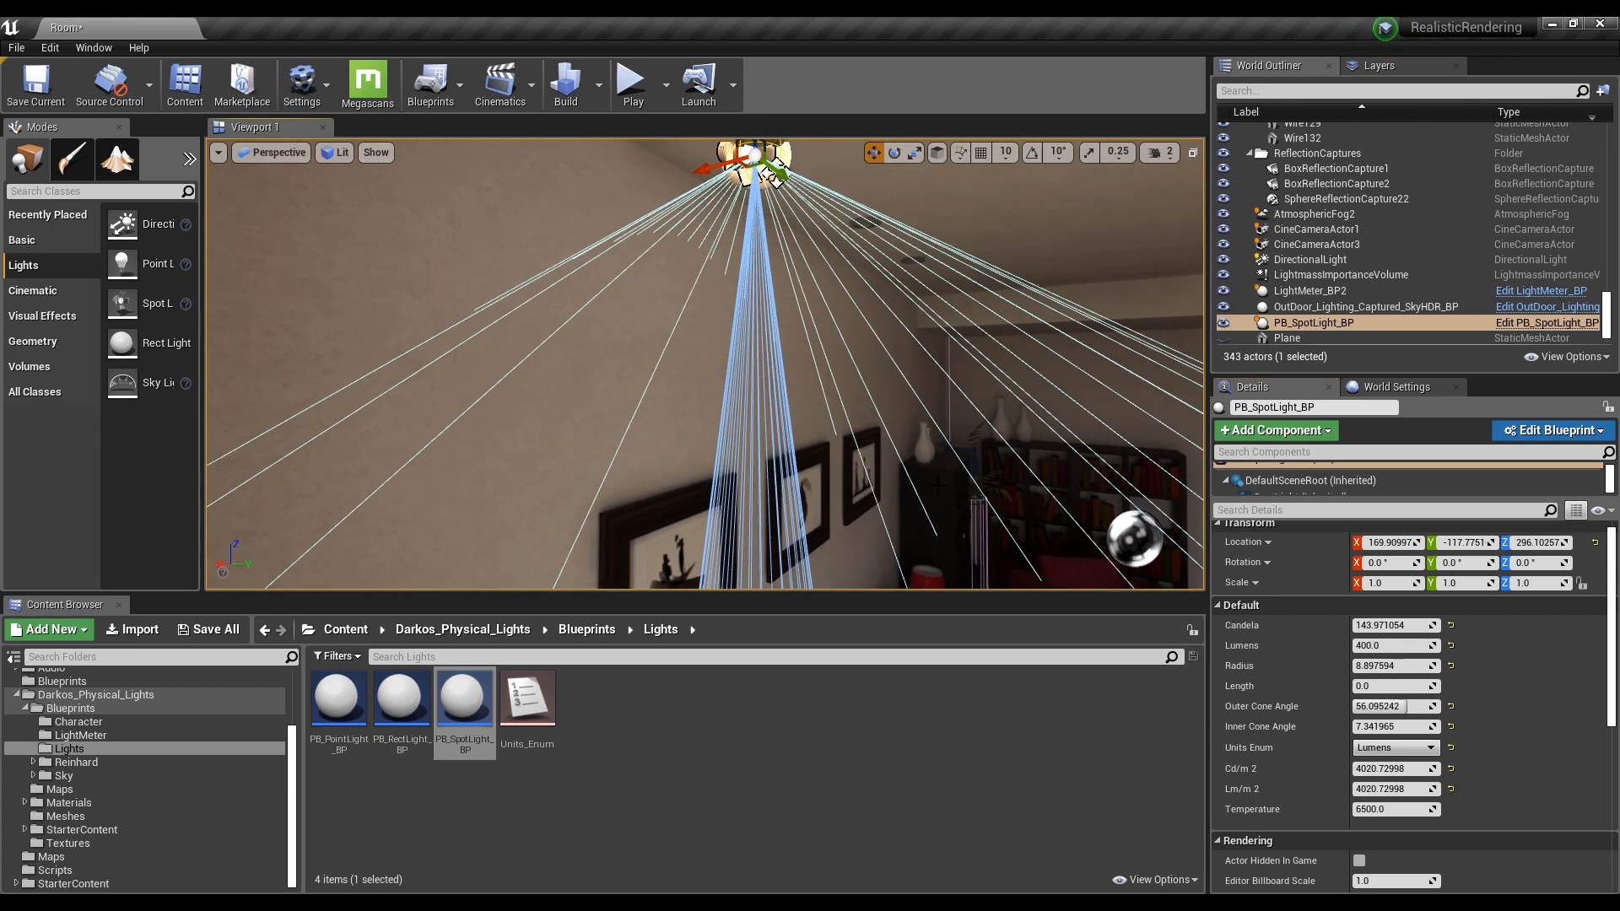
click(1405, 808)
text(3200)
key(Return)
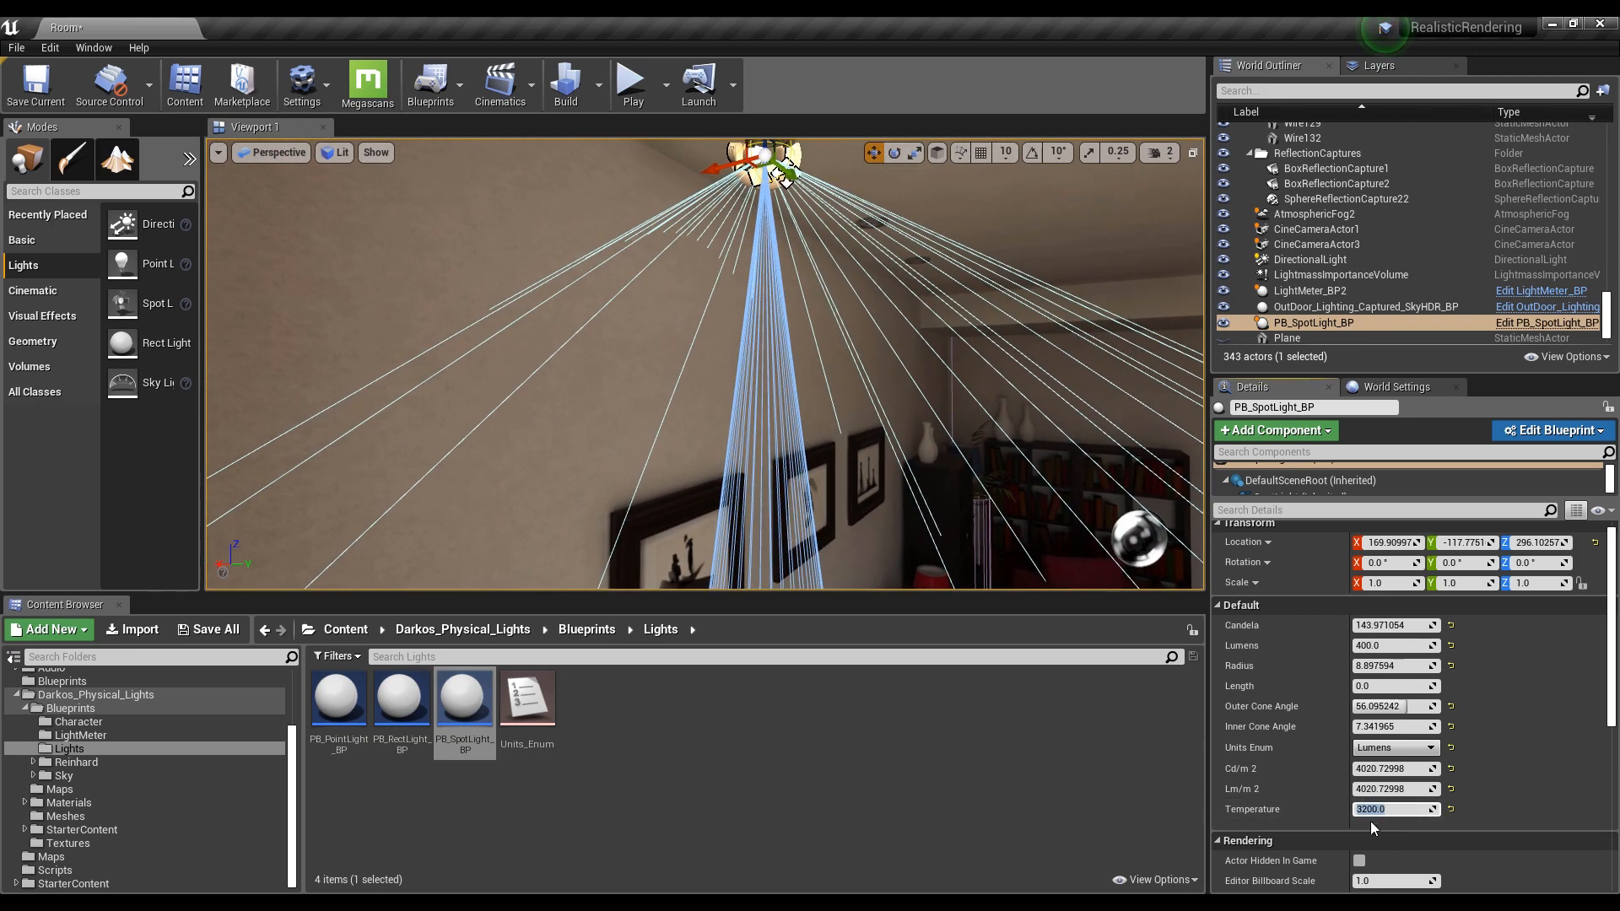
Select the inherited SpotLight component of PB_SpotLight_BP and change its mobility to Stationary
right_drag(844, 405, 738, 401)
key(d)
key(s)
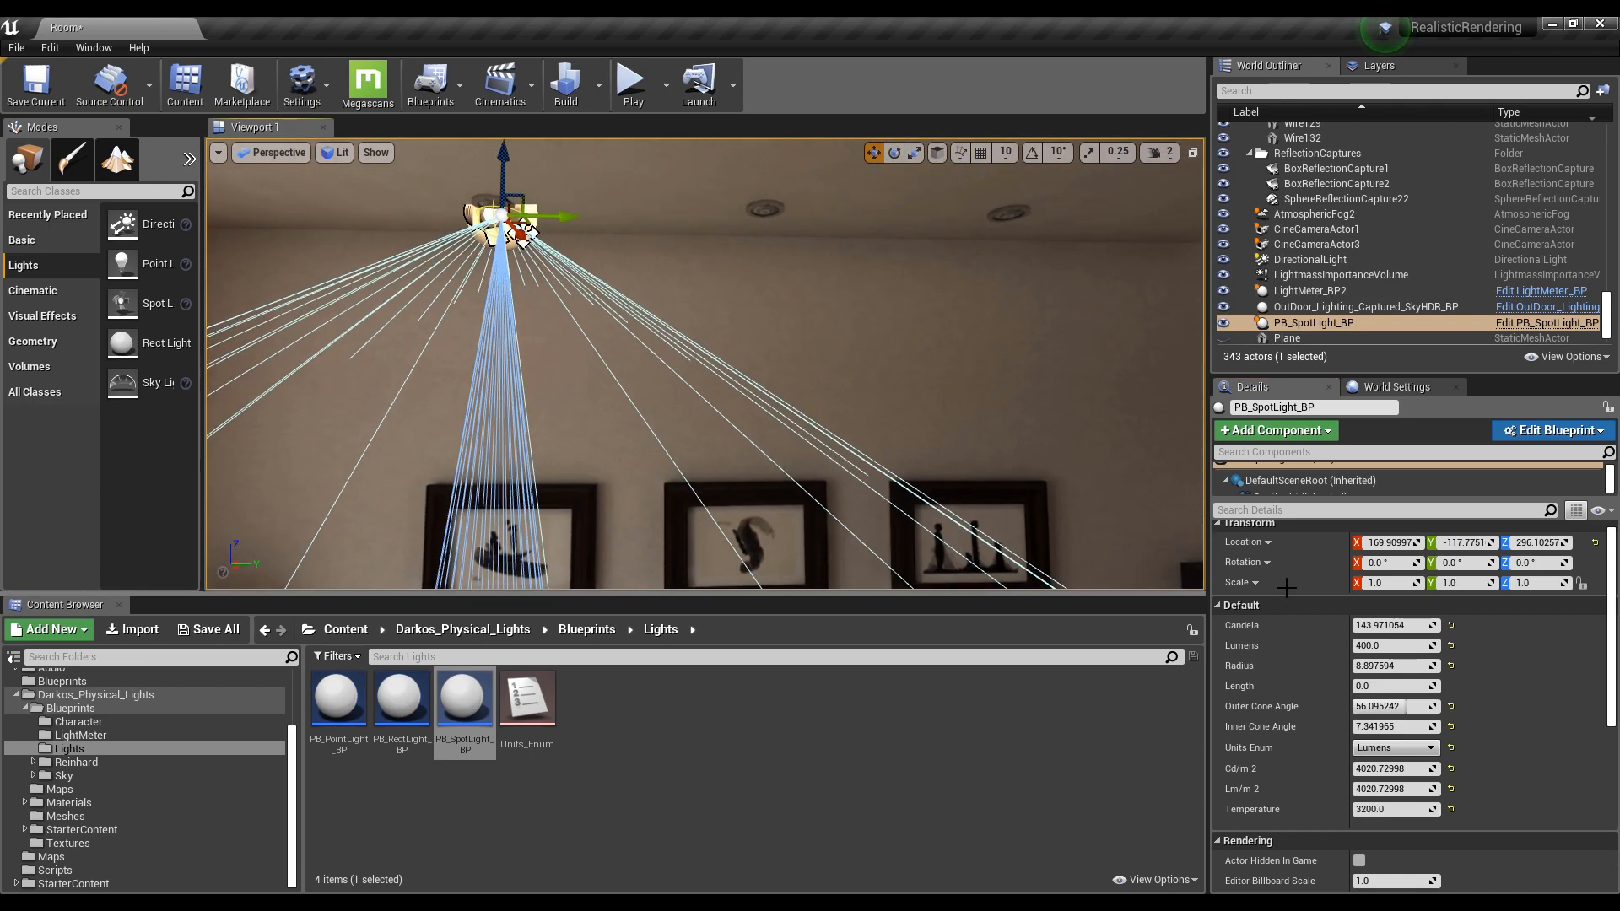
mouse_move(1302, 530)
mouse_down()
mouse_move(1304, 575)
mouse_move(1306, 553)
mouse_up()
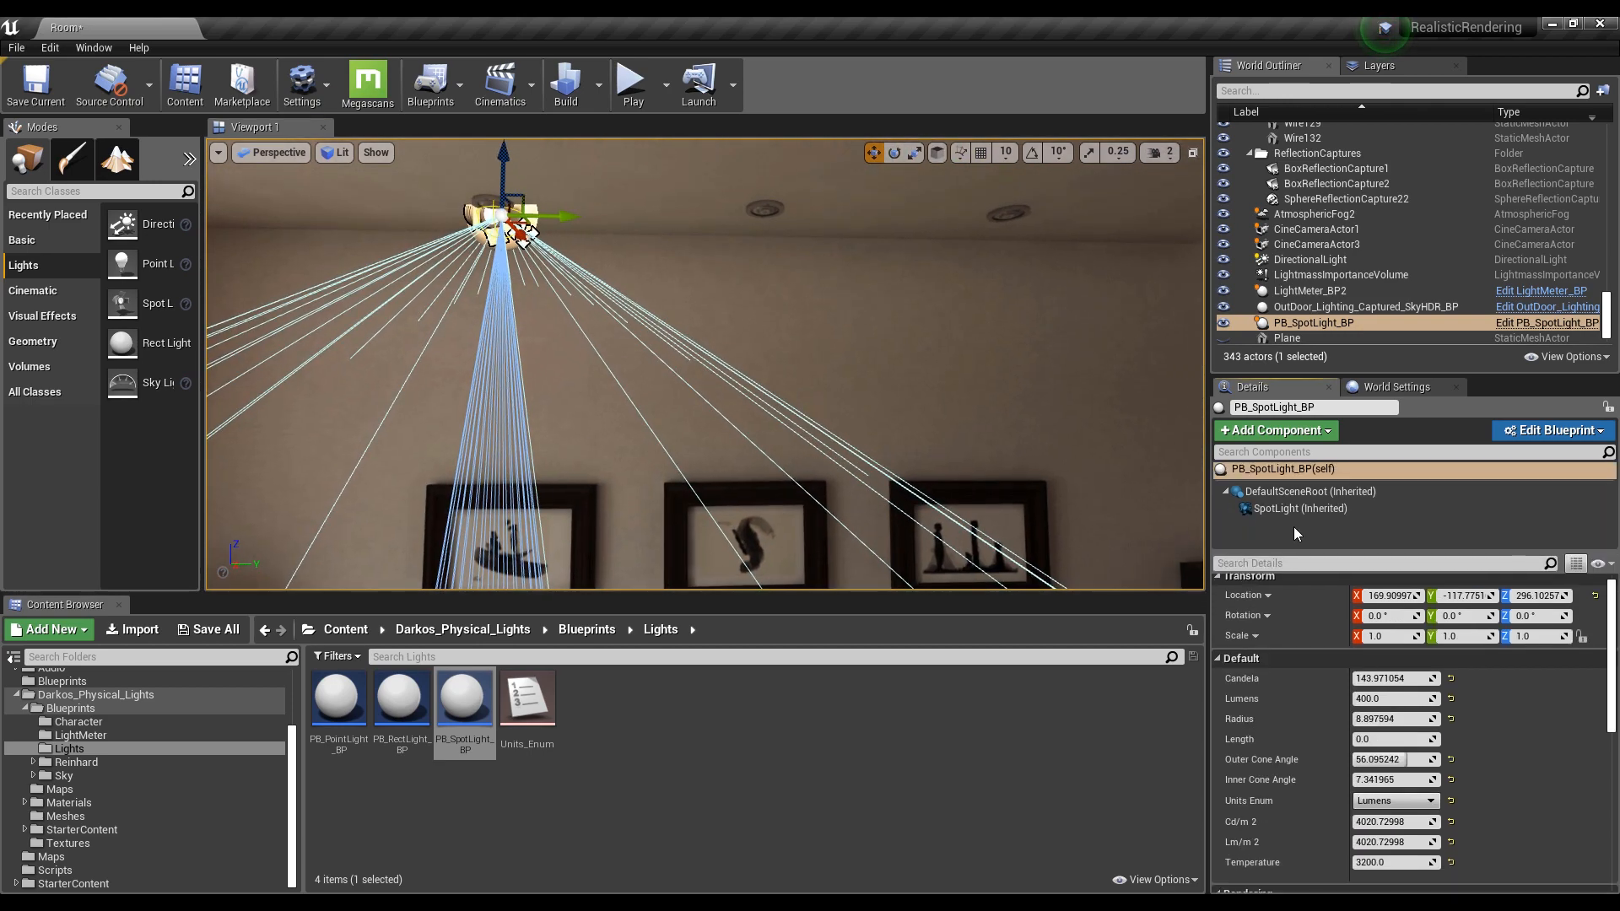
click(1308, 510)
click(1443, 661)
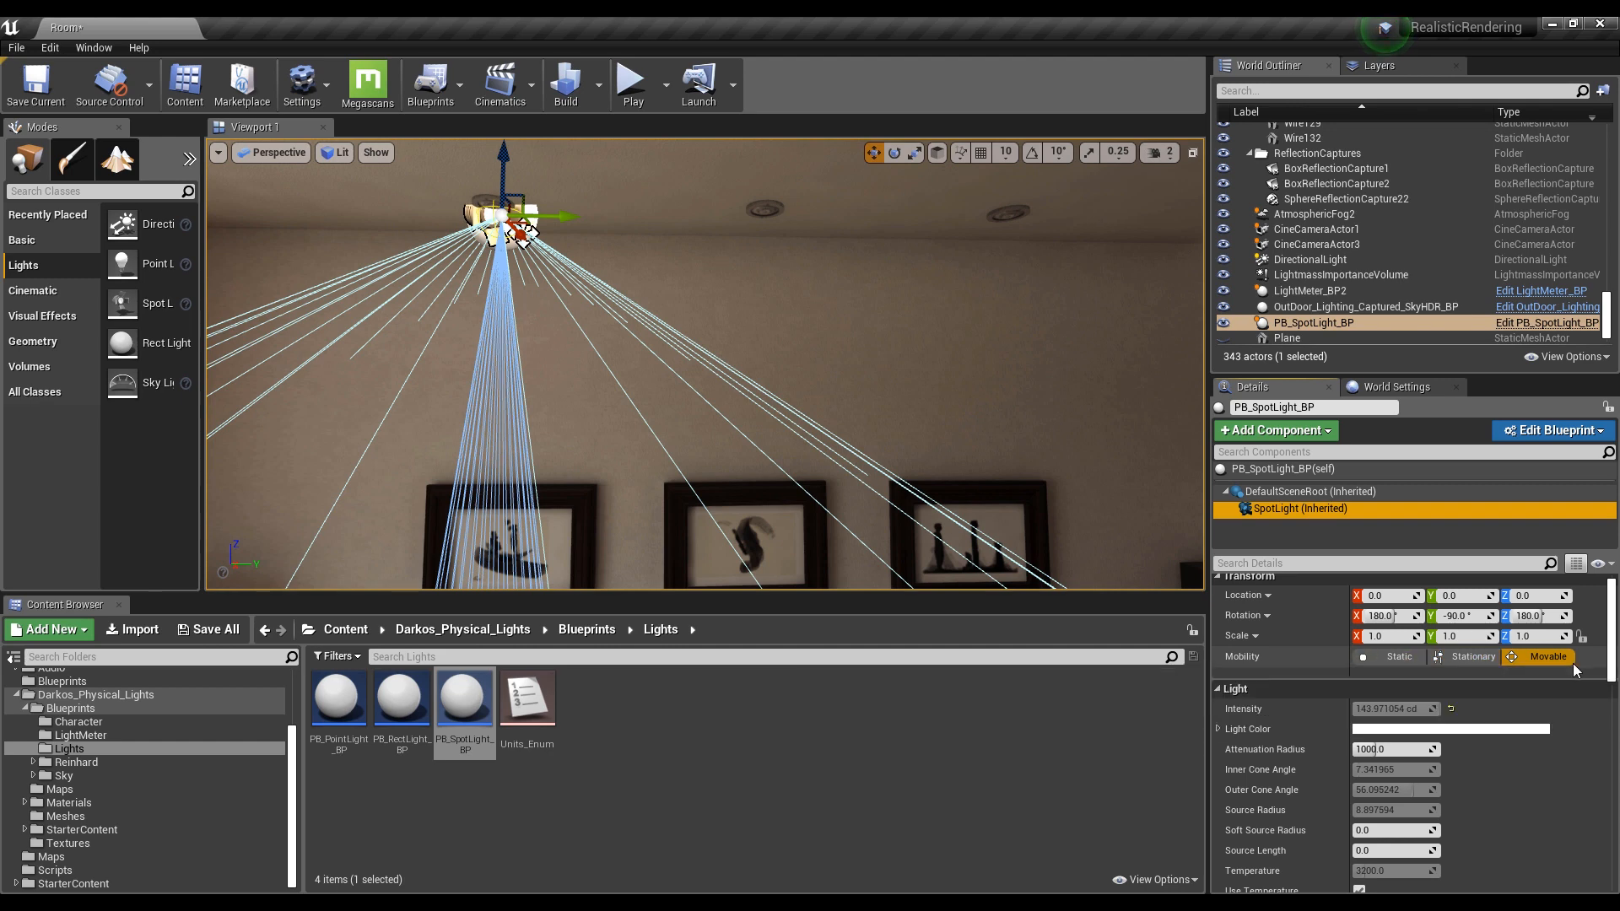
click(1283, 469)
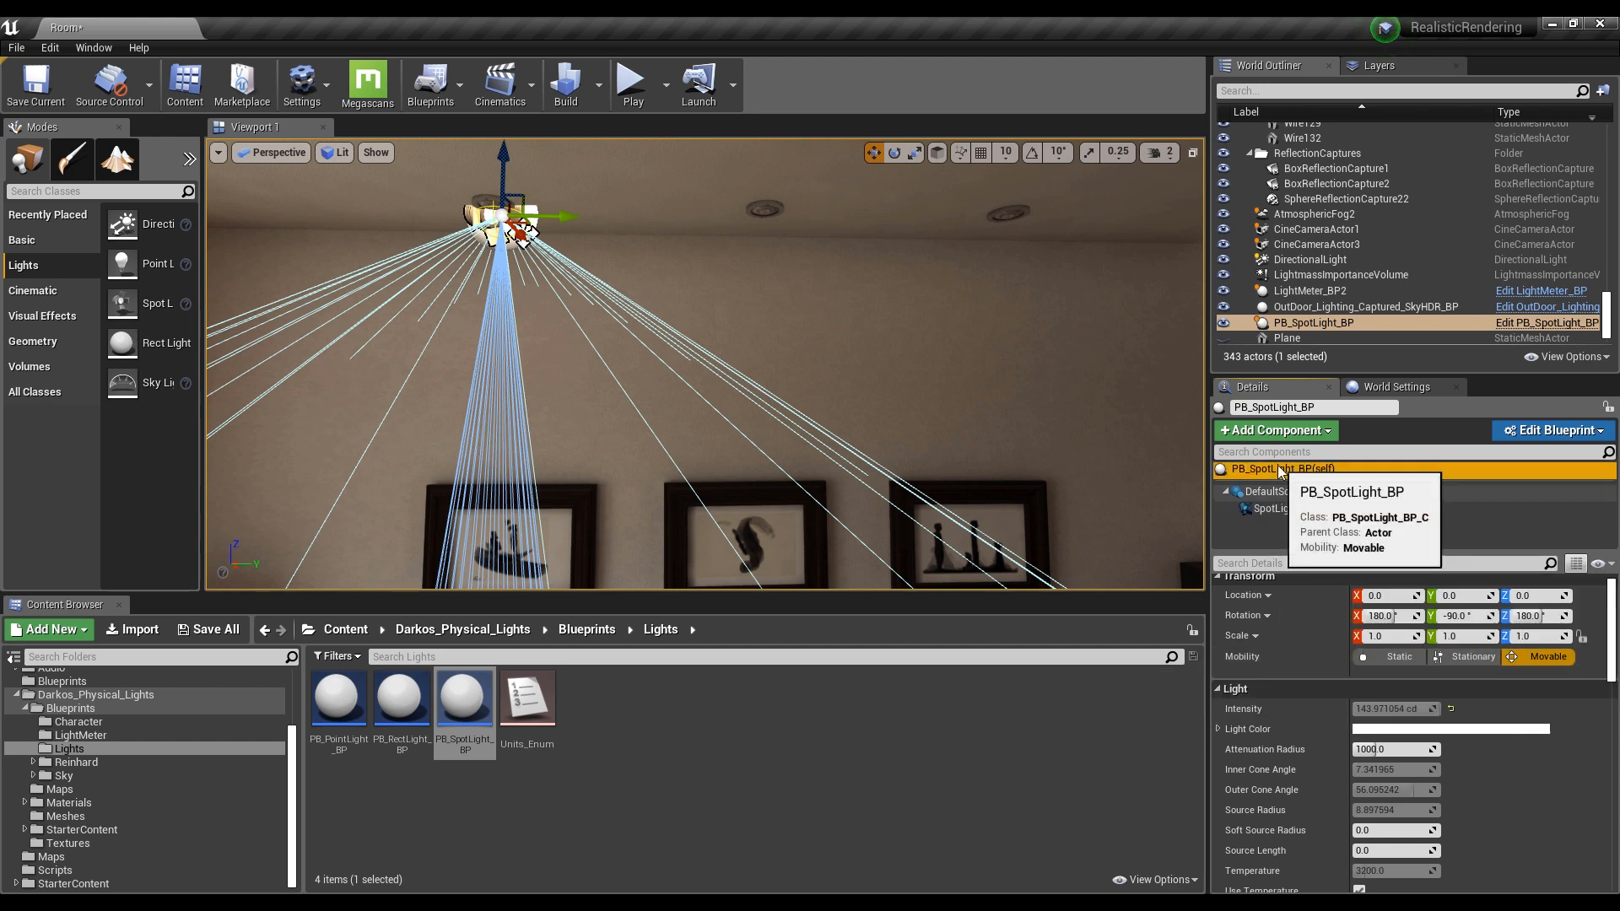
click(1277, 511)
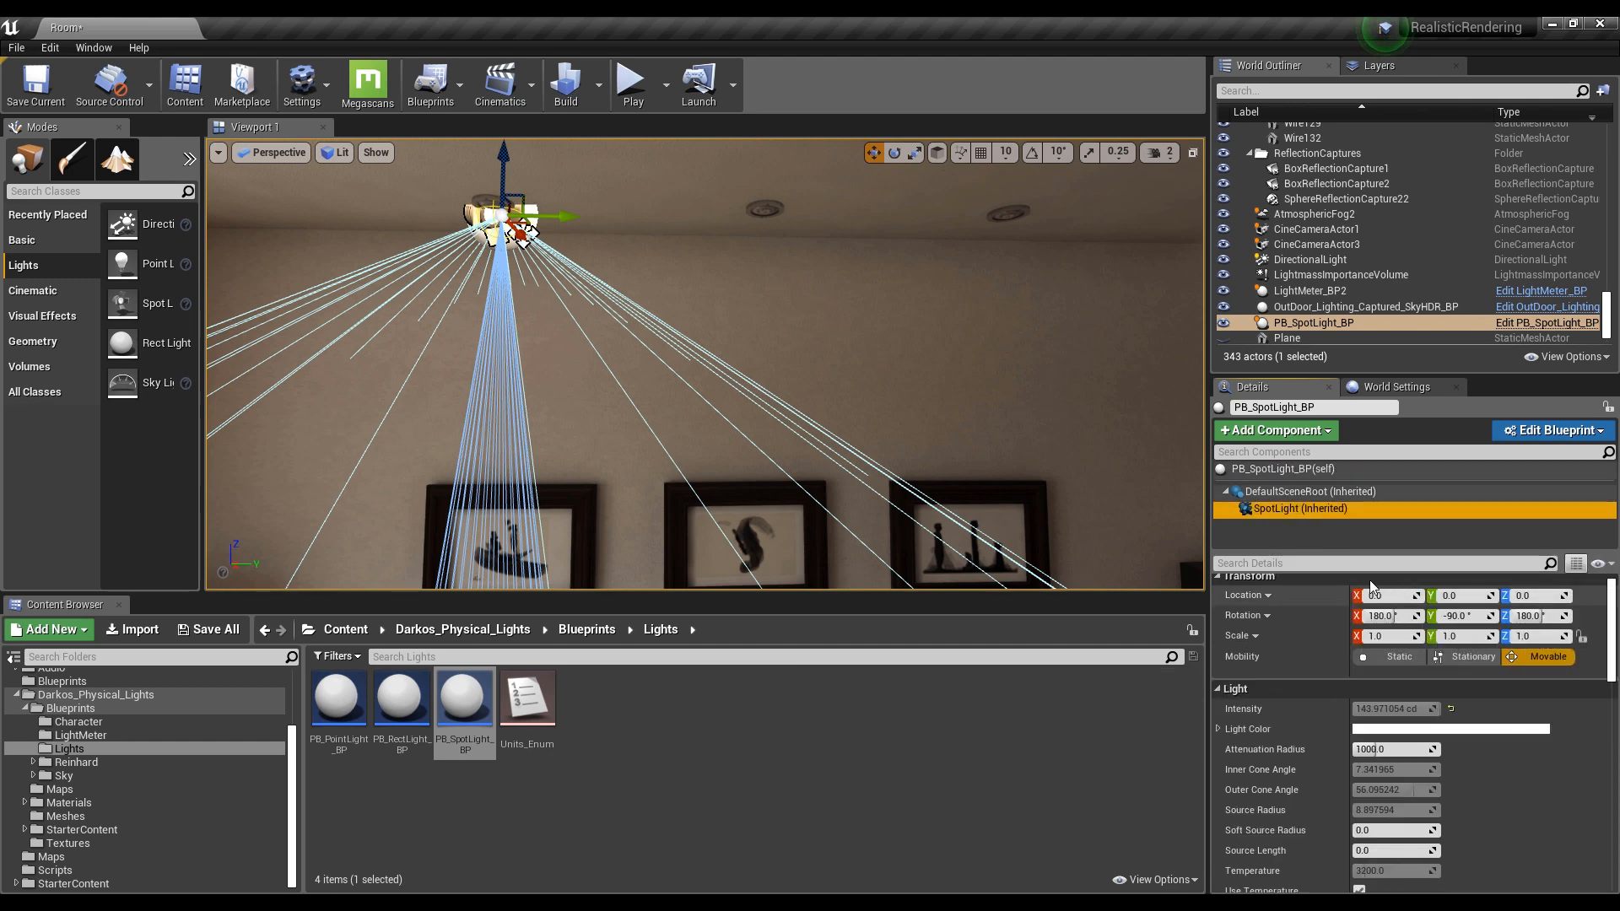
click(1464, 657)
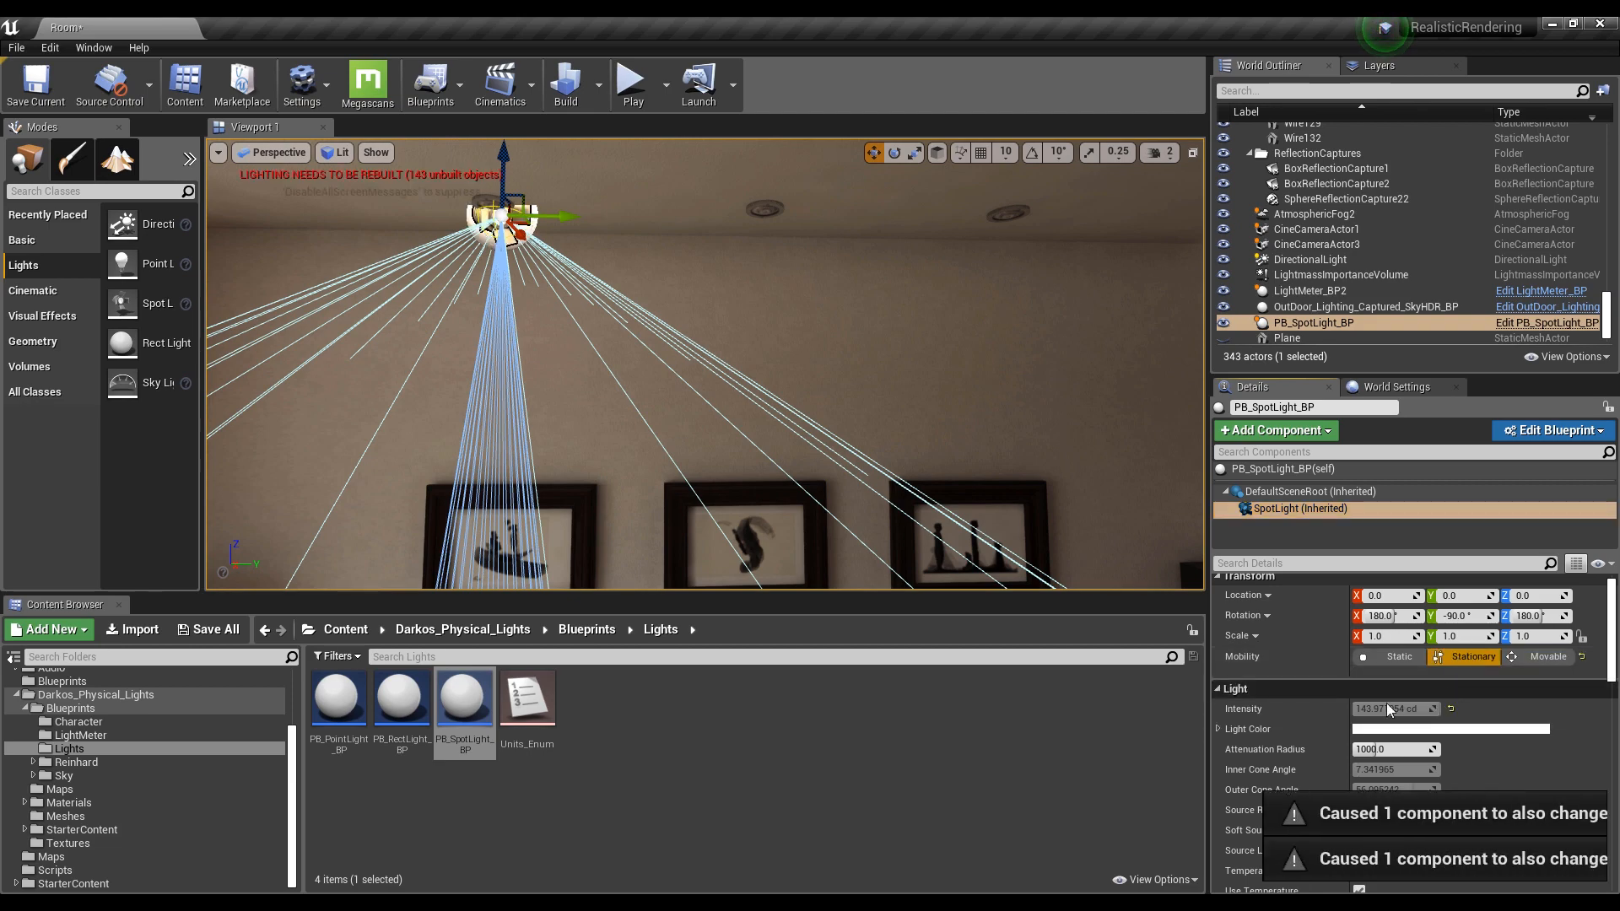
Set the root PB_SpotLight_BP's Inner Cone Angle to about 29 and duplicate the spotlight to the other two ceiling lamps above the pictures
click(1283, 469)
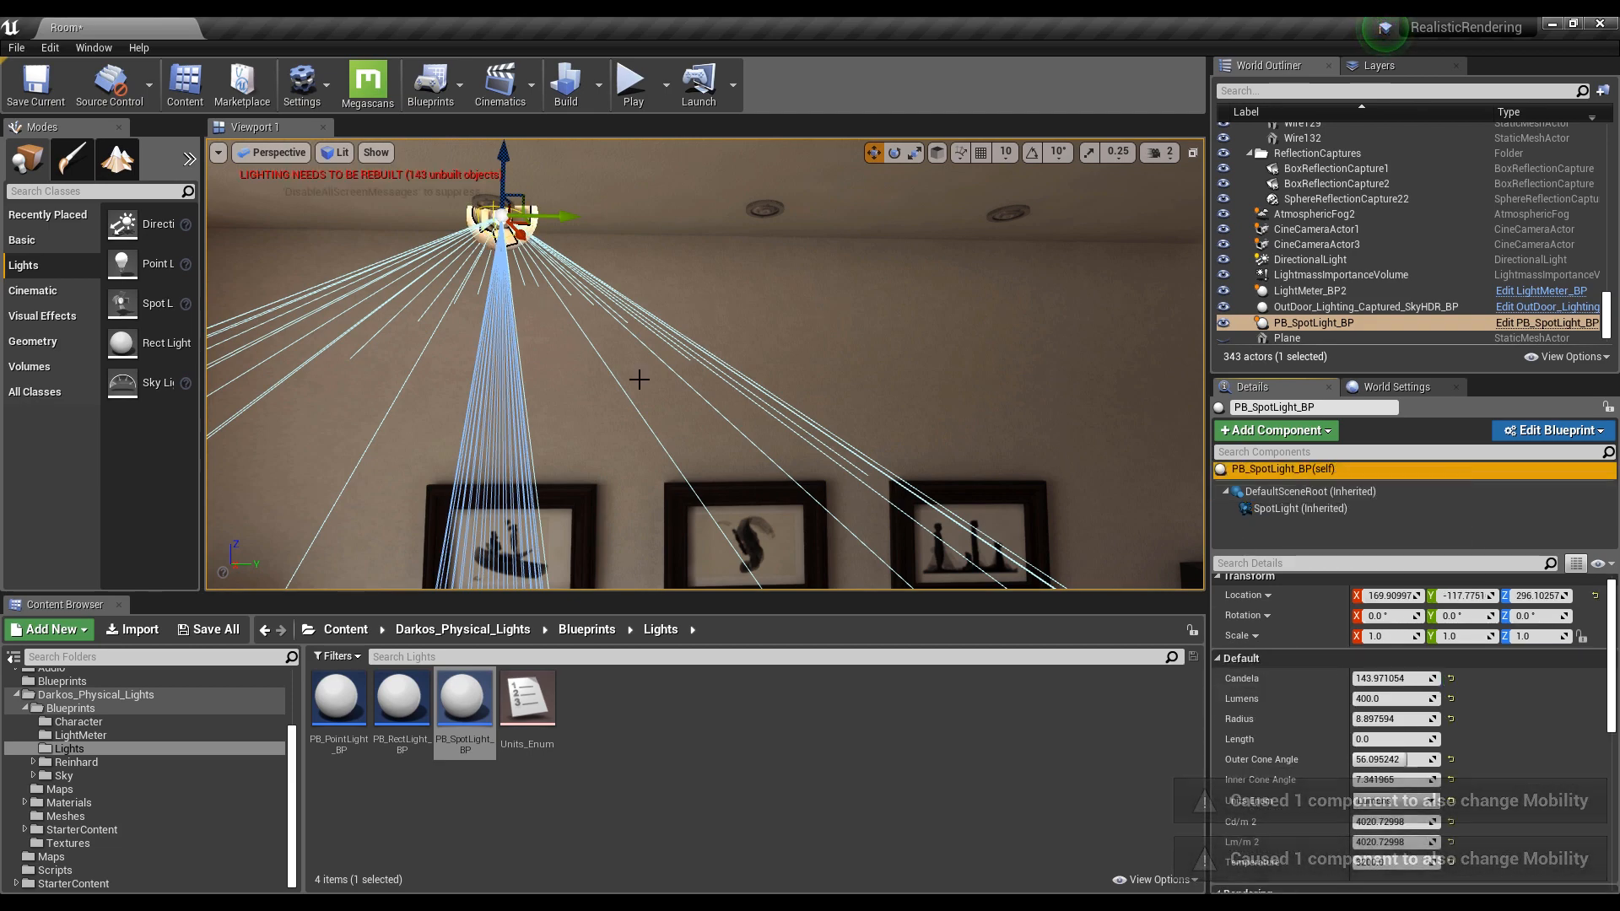
key(s)
right_drag(640, 380, 626, 439)
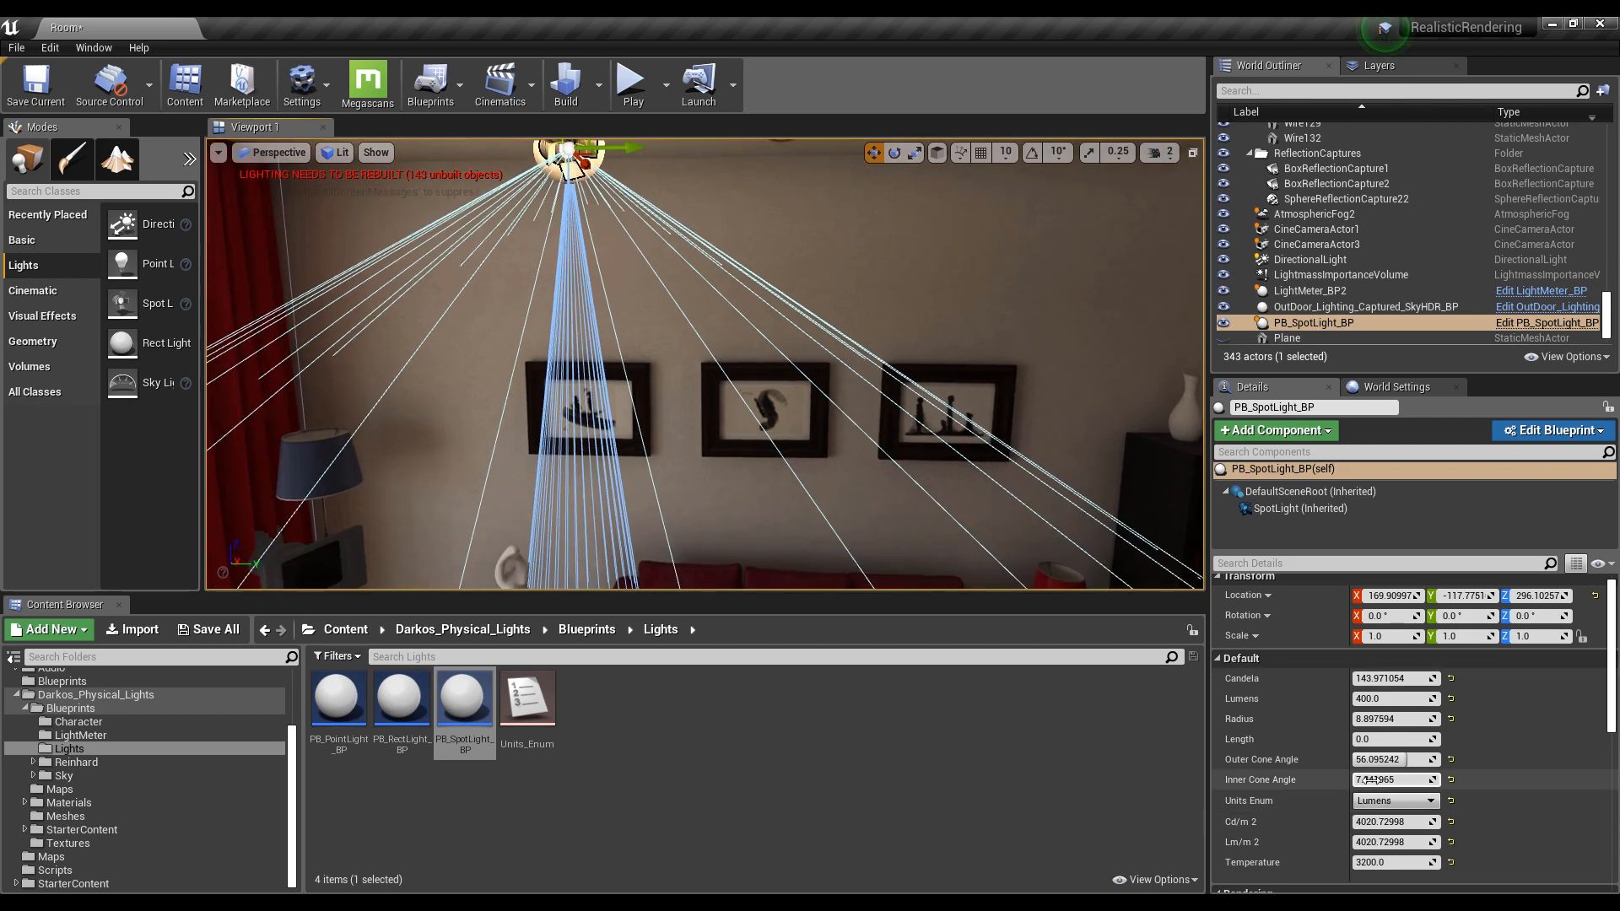
drag(1376, 780, 1439, 780)
right_drag(670, 422, 670, 372)
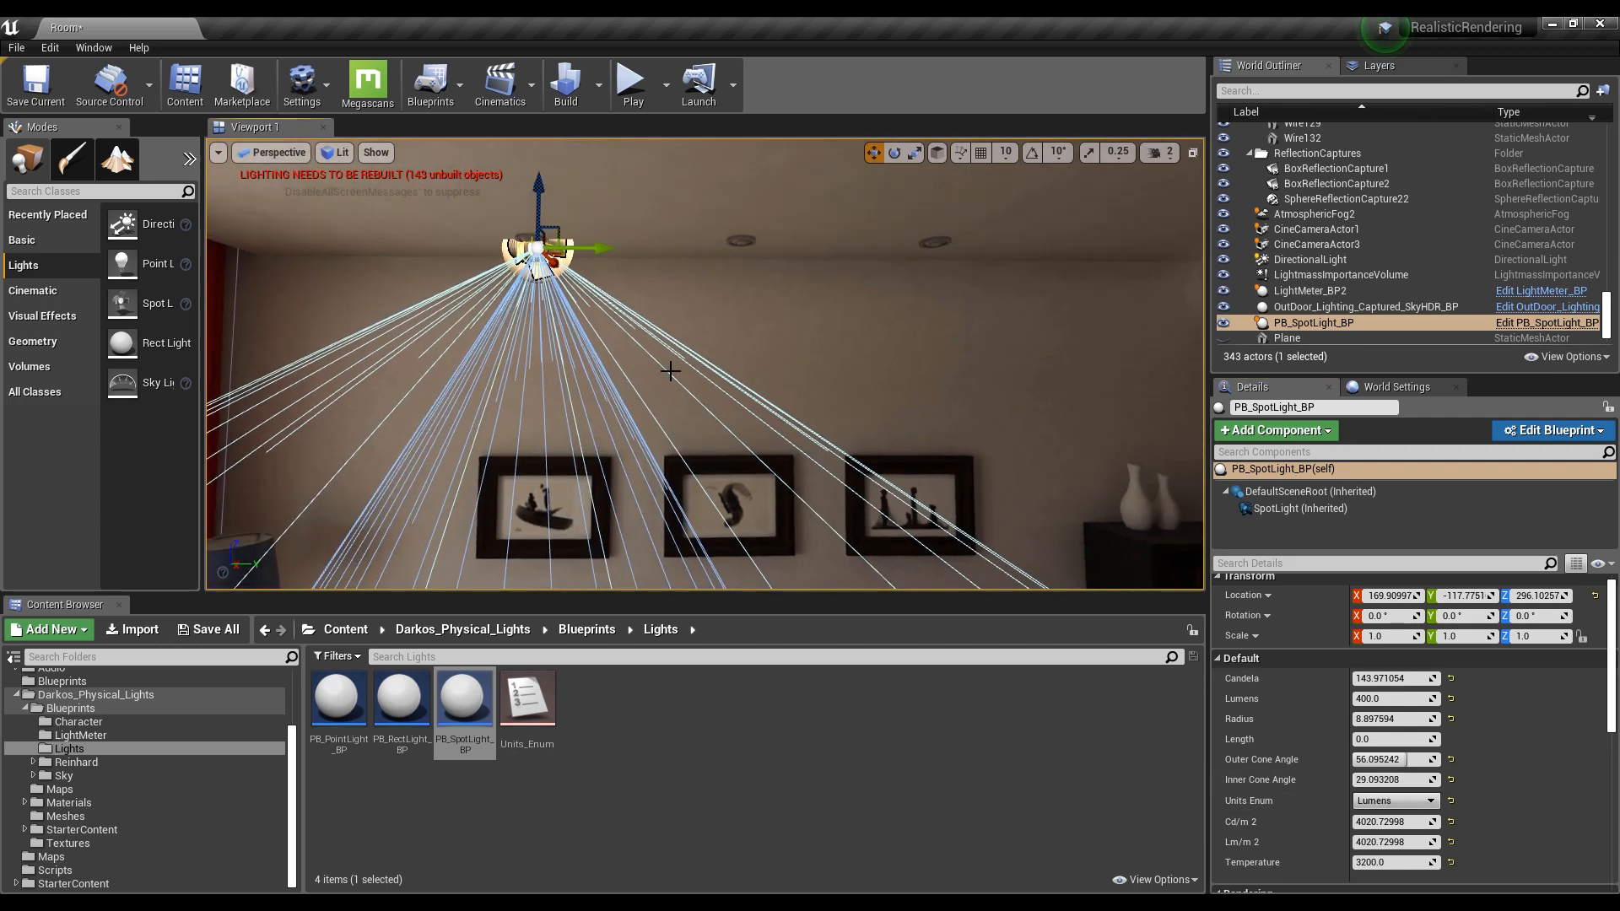
alt+drag(574, 248, 986, 255)
Unhide the Plane that forms the TV's screen image and select it
right_drag(737, 405, 532, 452)
scroll(1313, 291, down, 1)
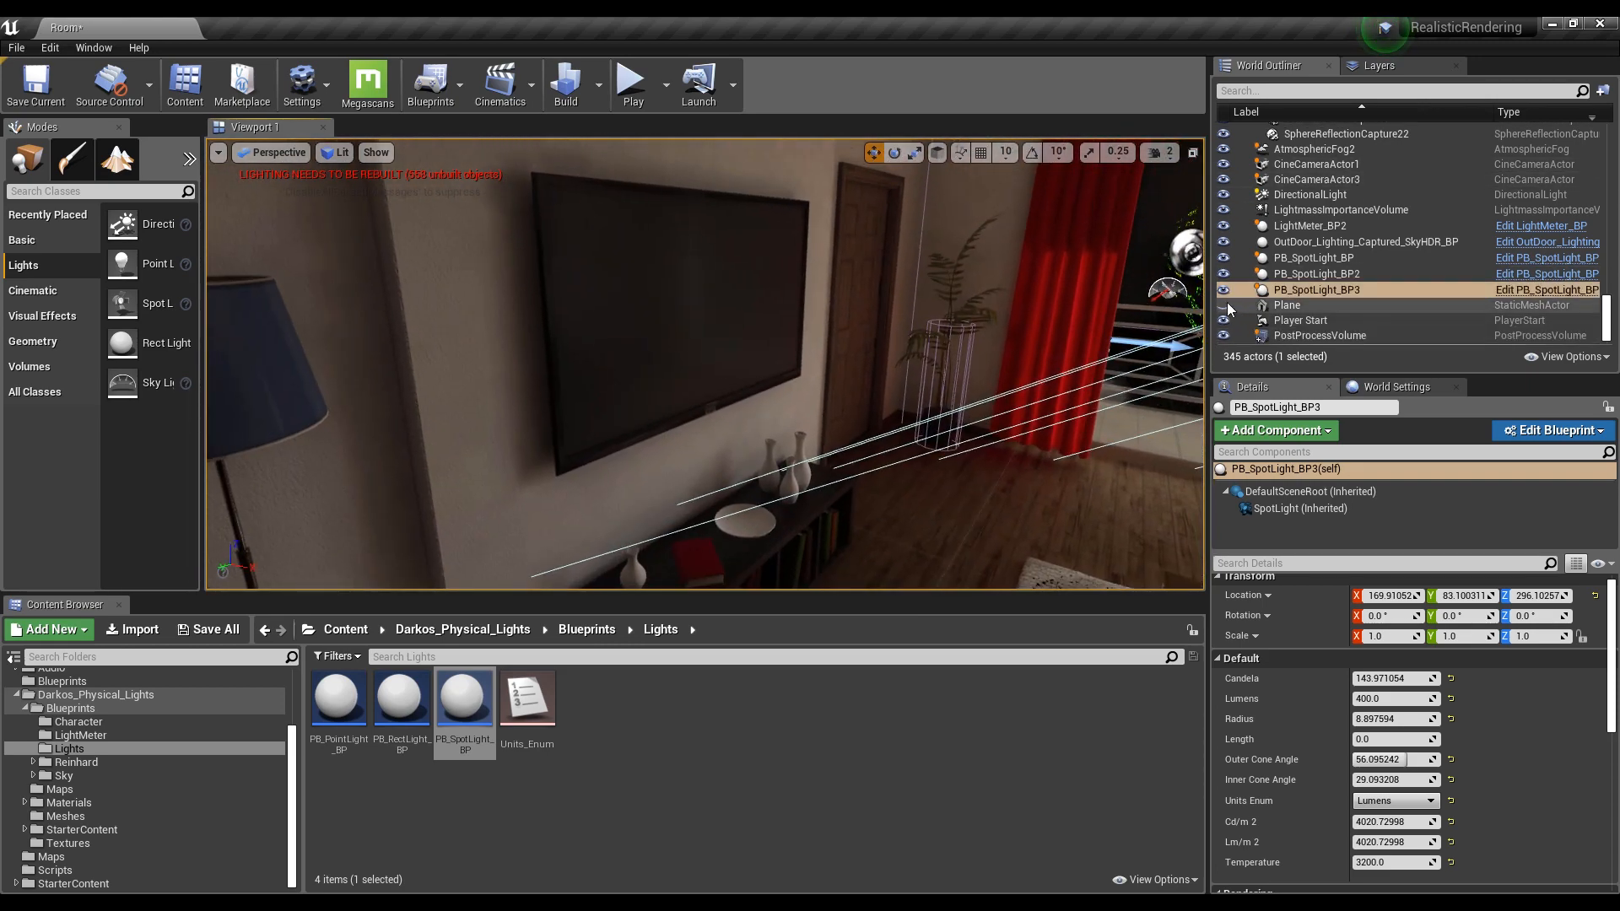
click(1285, 306)
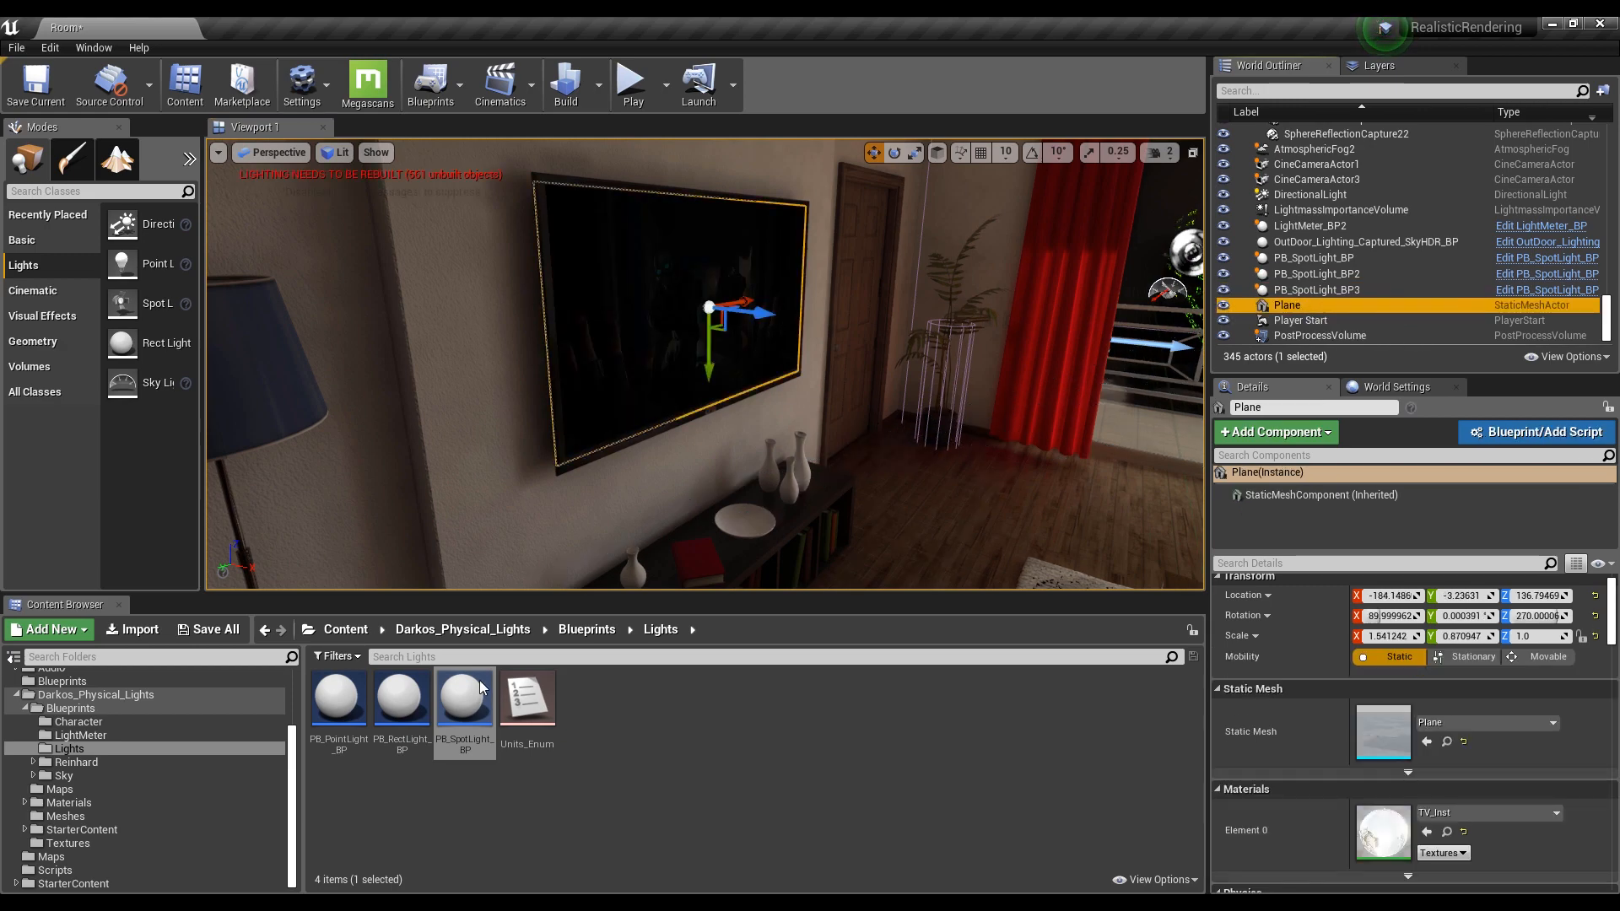
Place a PB_RectLight_BP on the TV screen, rotate it to face into the room and raise it to the screen's centre
click(398, 715)
right_drag(524, 472, 481, 517)
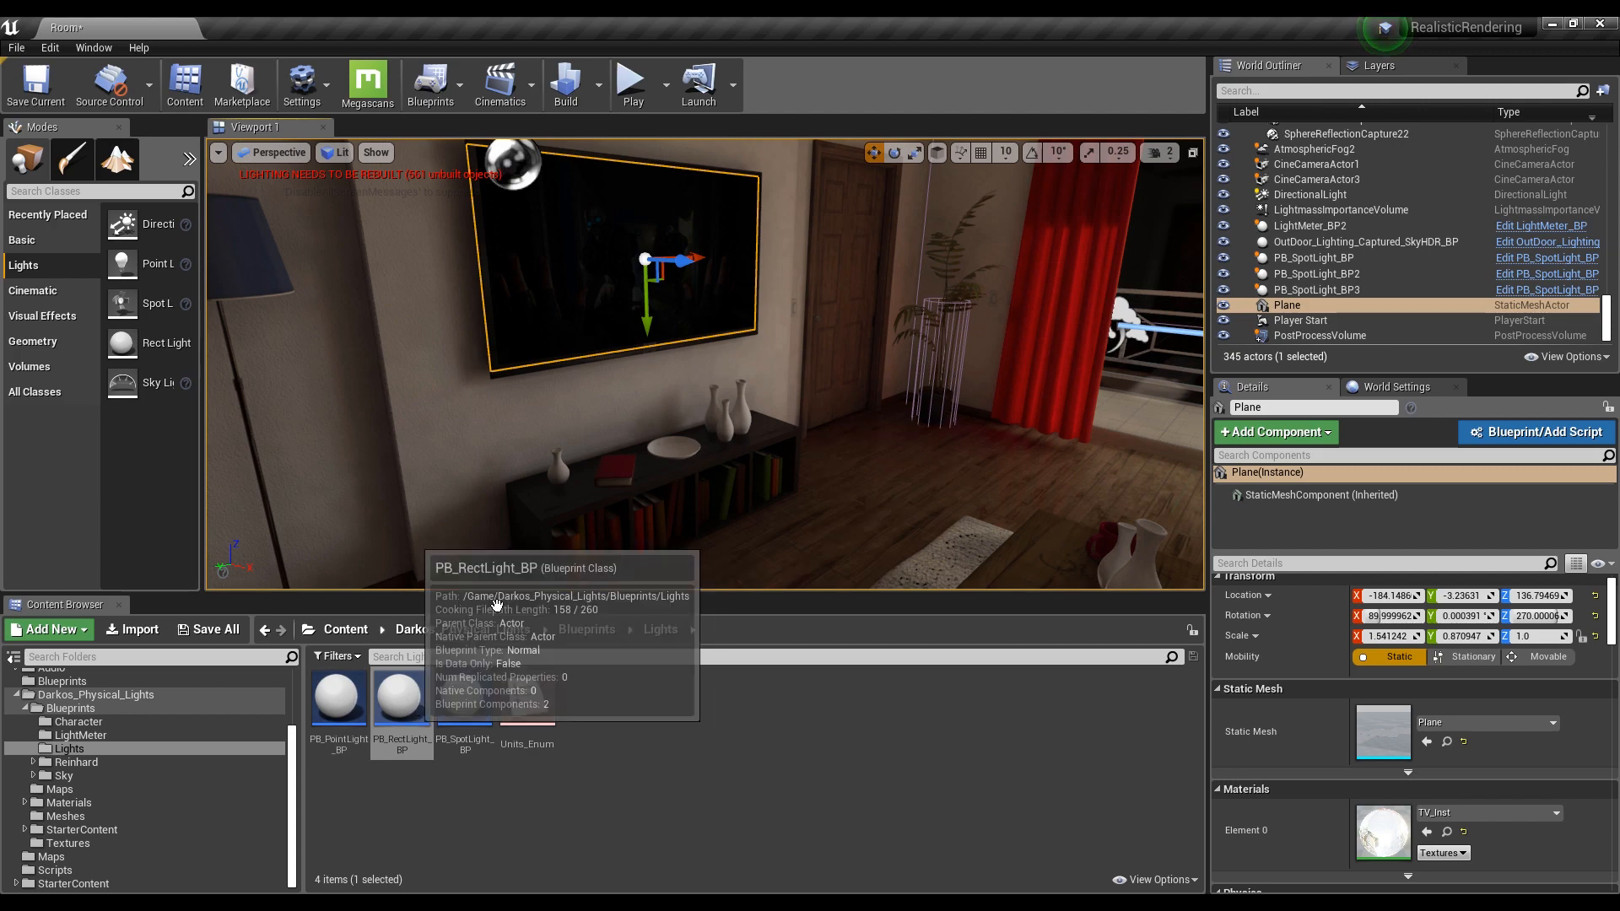
drag(497, 605, 649, 293)
right_drag(567, 393, 690, 336)
key(e)
drag(699, 329, 734, 437)
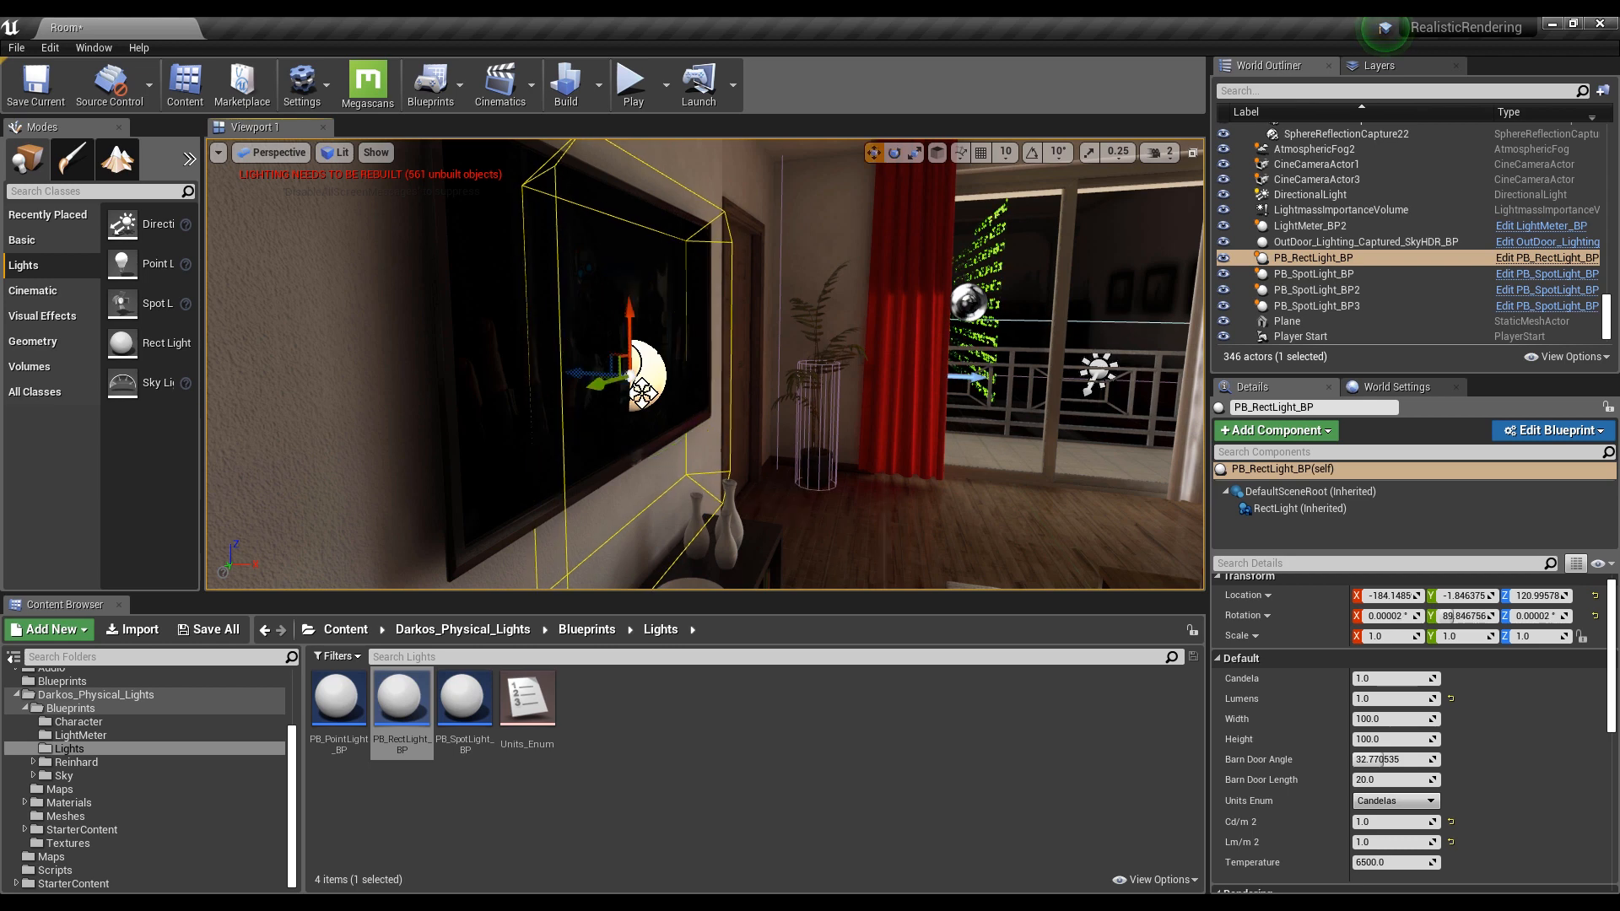
drag(629, 325, 624, 274)
Fit the rect light to the TV with Width about 151.7 and Height about 85, and set its Y rotation to 90
right_drag(625, 274, 473, 291)
mouse_move(1386, 719)
mouse_down()
mouse_move(1432, 720)
mouse_move(1378, 739)
mouse_move(1401, 740)
mouse_up()
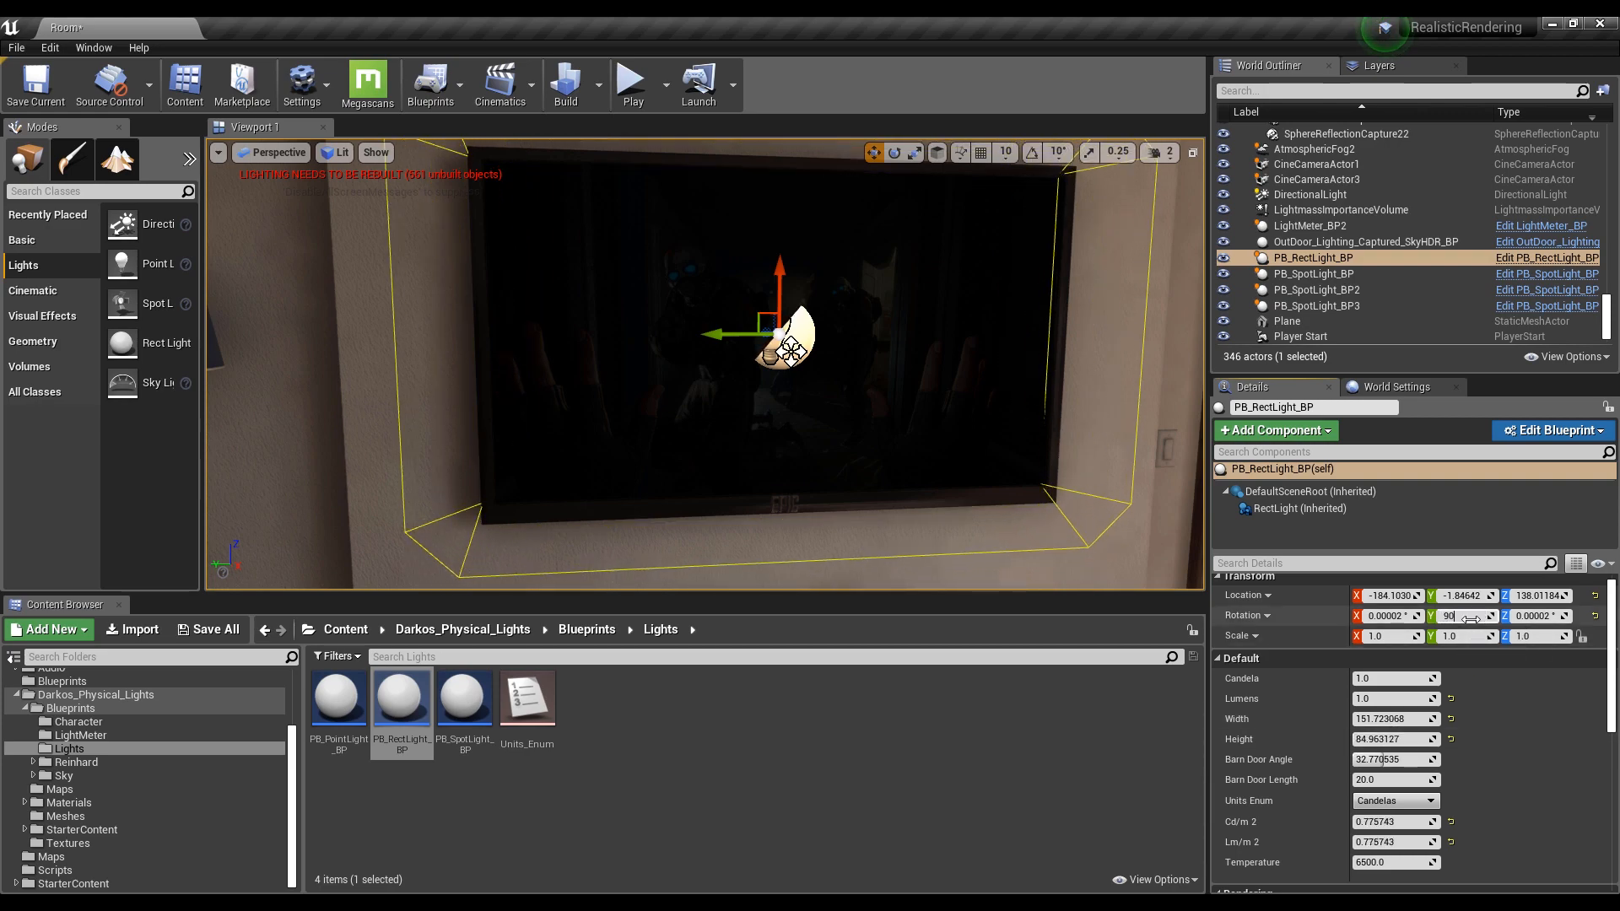
key(a)
right_drag(1100, 469, 1266, 473)
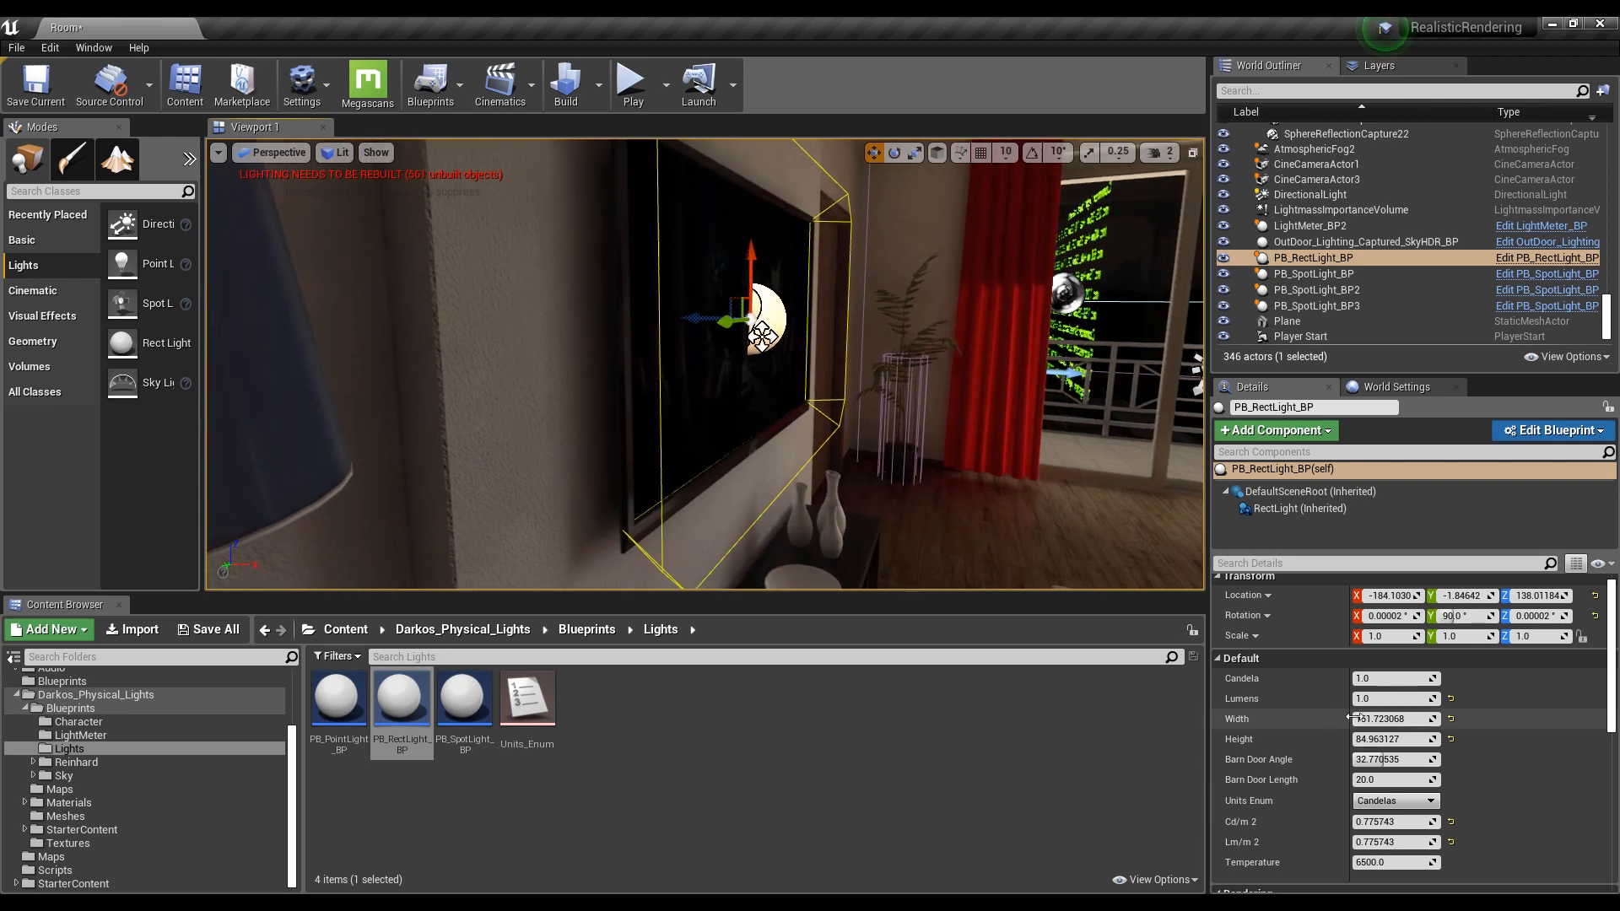
Widen the rect light's Barn Door Angle to about 63.3 and switch its units to Luminance
drag(1400, 759, 1414, 760)
click(1397, 801)
click(1379, 849)
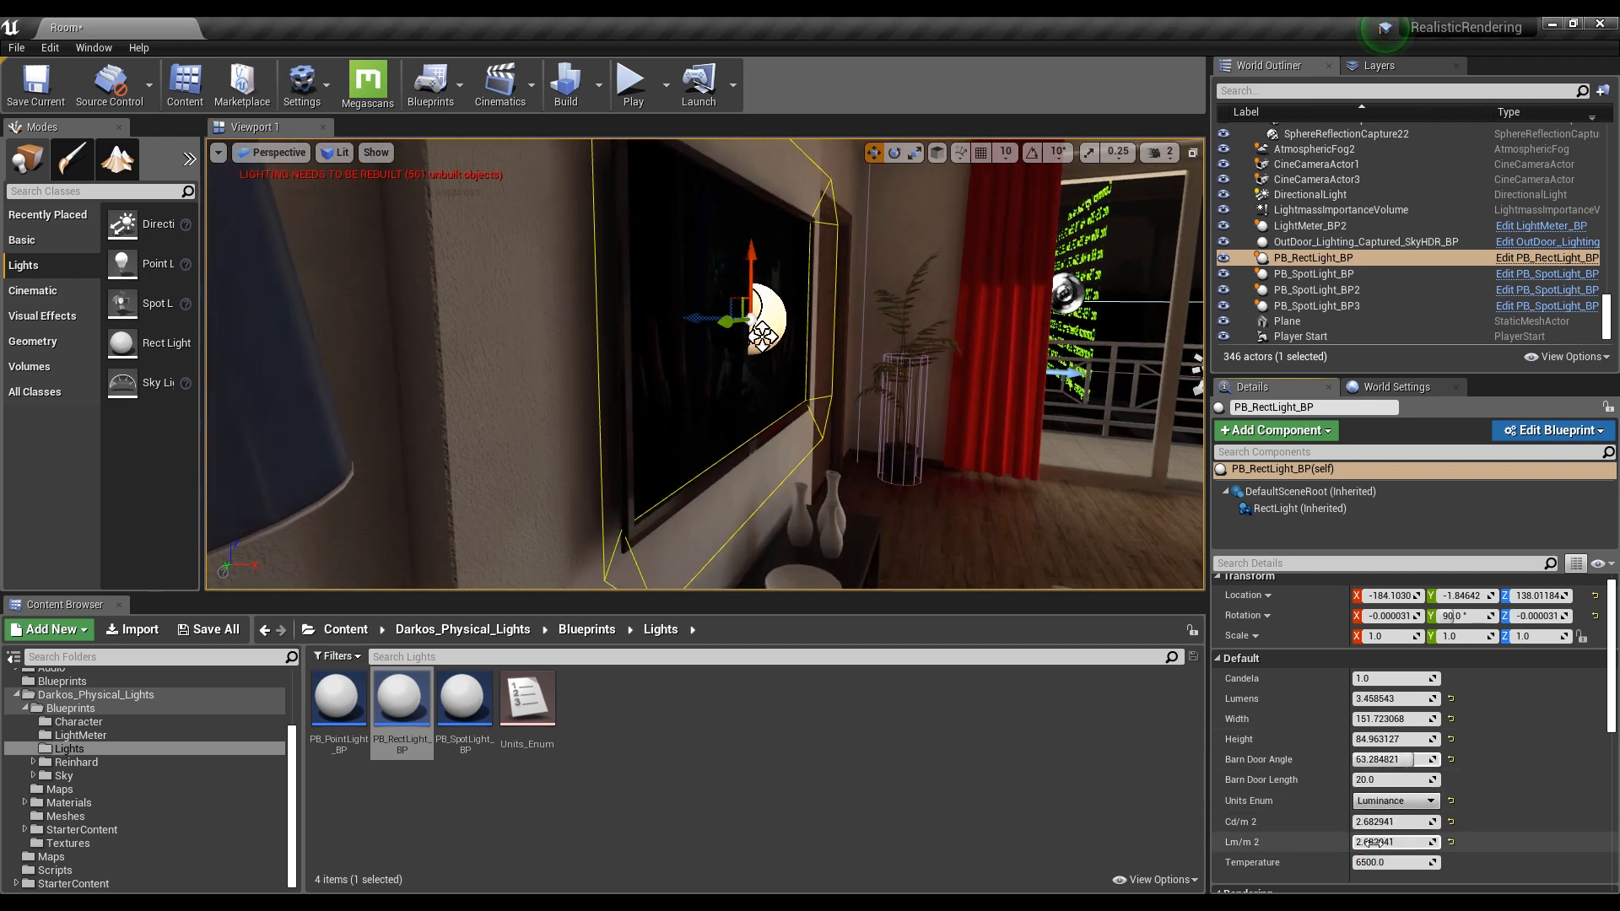
Move the rect light slightly forward from the TV screen, to an X location of about -183
key(d)
right_drag(869, 507, 937, 507)
key(a)
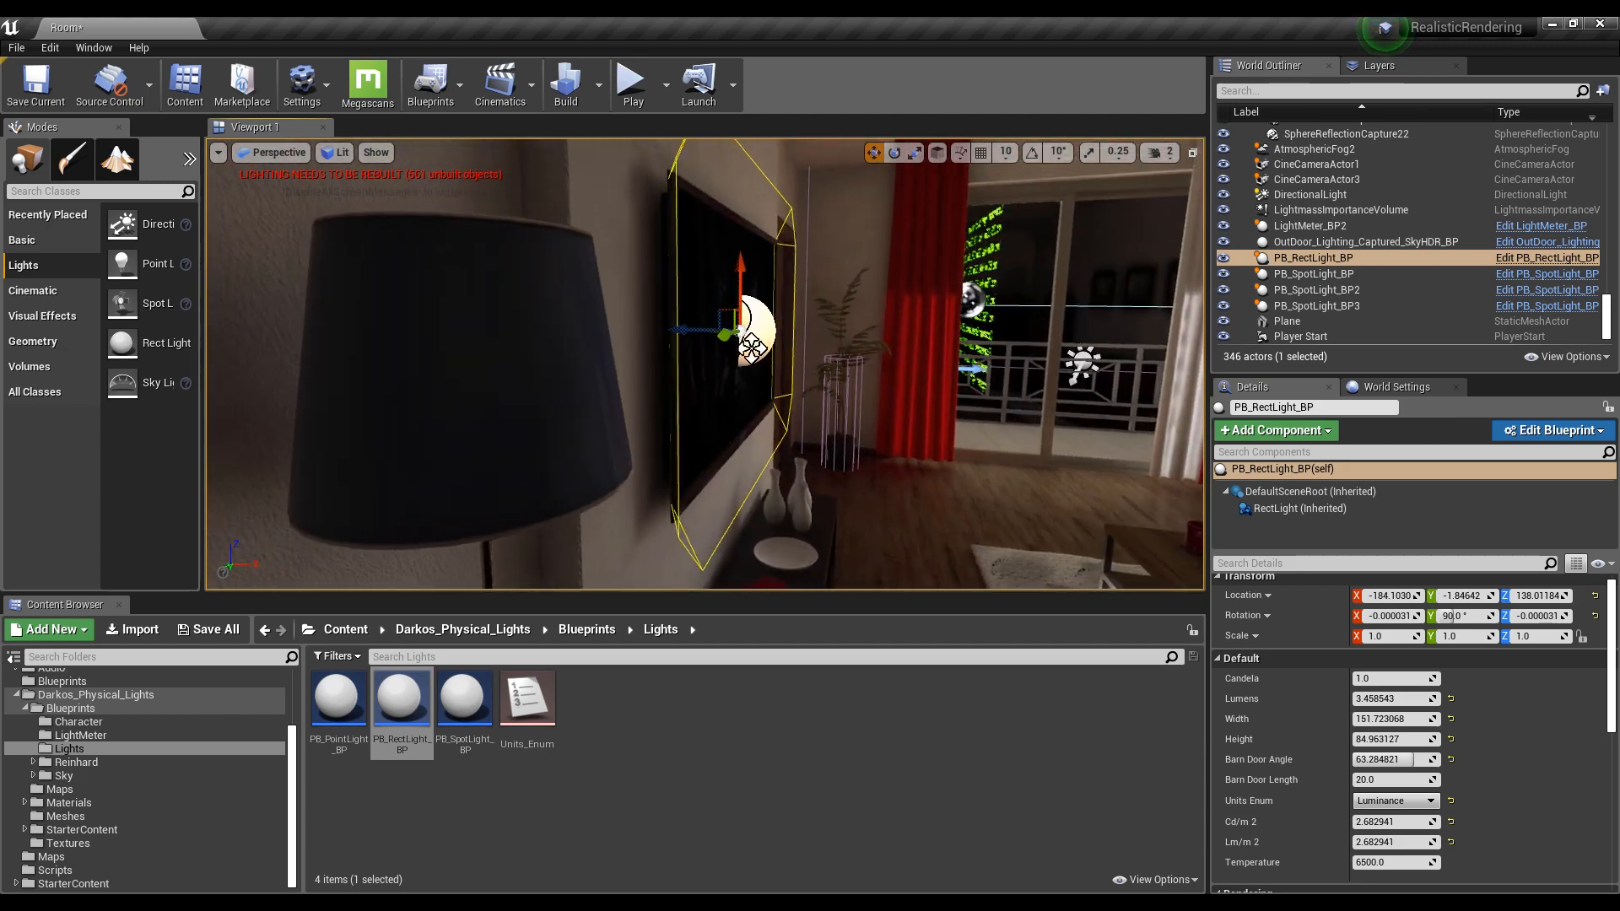
drag(679, 340, 680, 340)
Set the rect light's Cd/m 2 to 200 and its Barn Door Angle to about 69.2
key(d)
right_drag(688, 363, 604, 362)
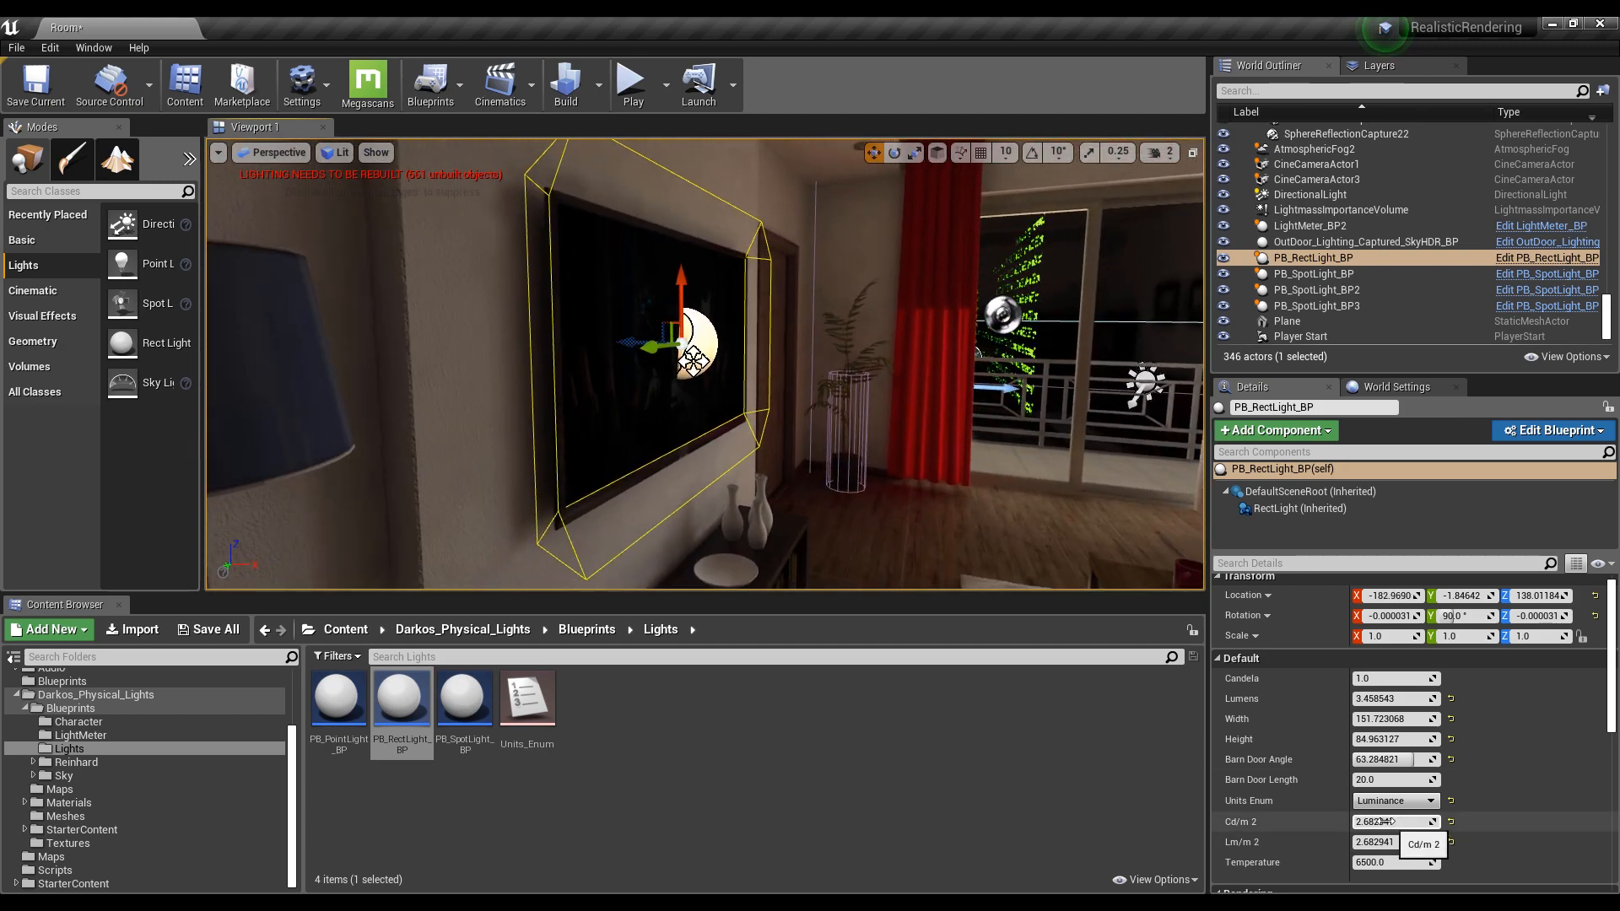
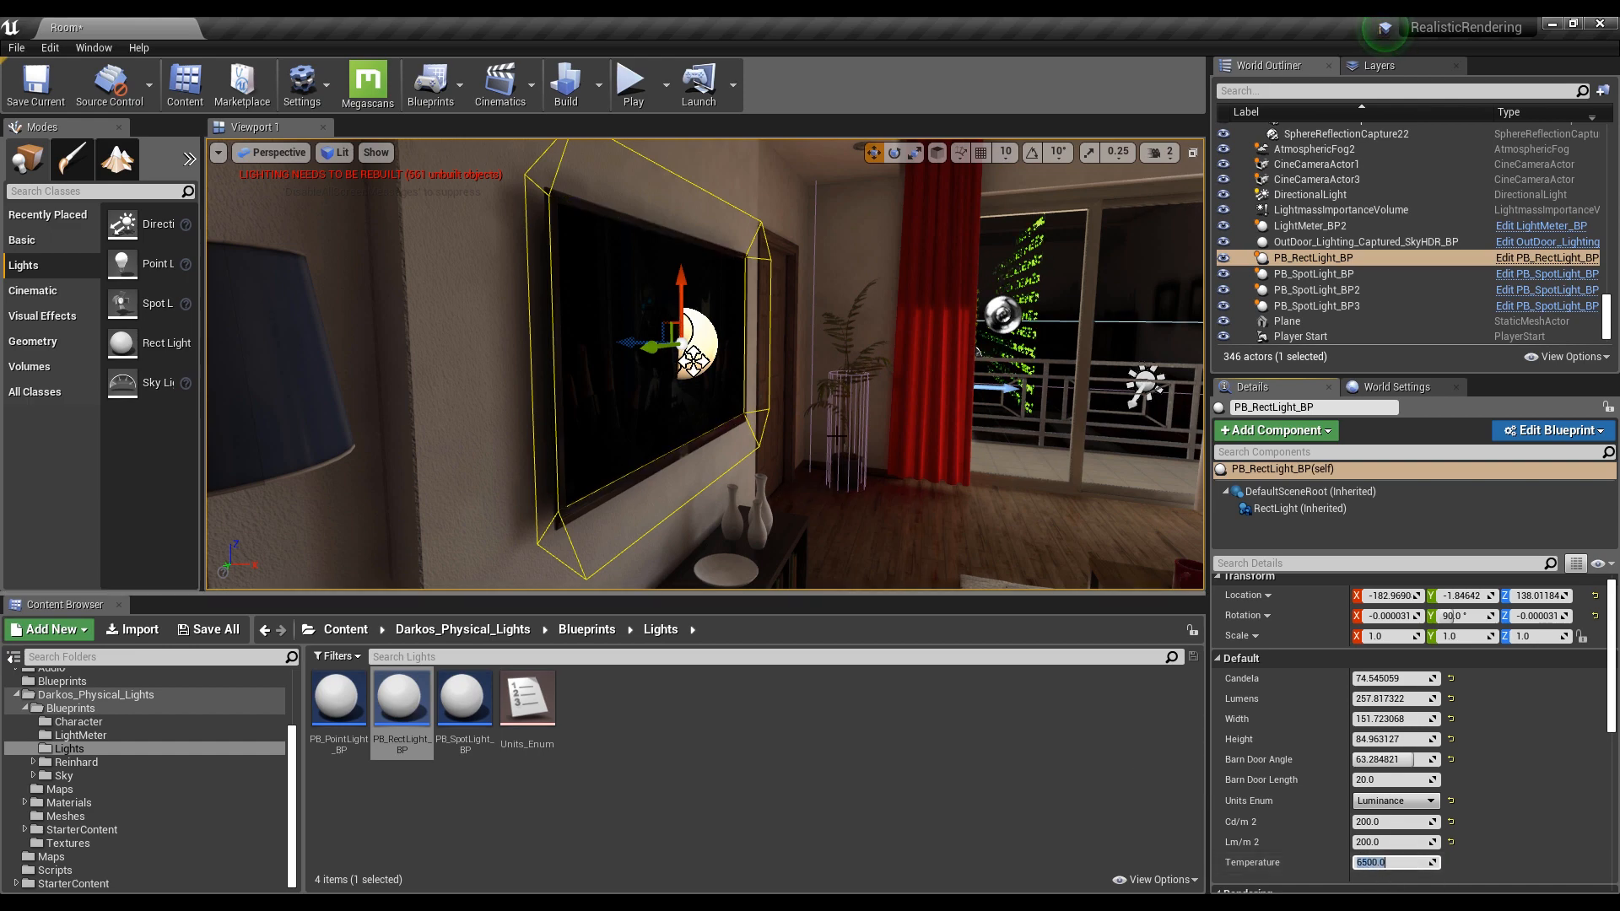
mouse_move(705, 364)
right_down()
mouse_move(771, 362)
mouse_move(700, 361)
right_up()
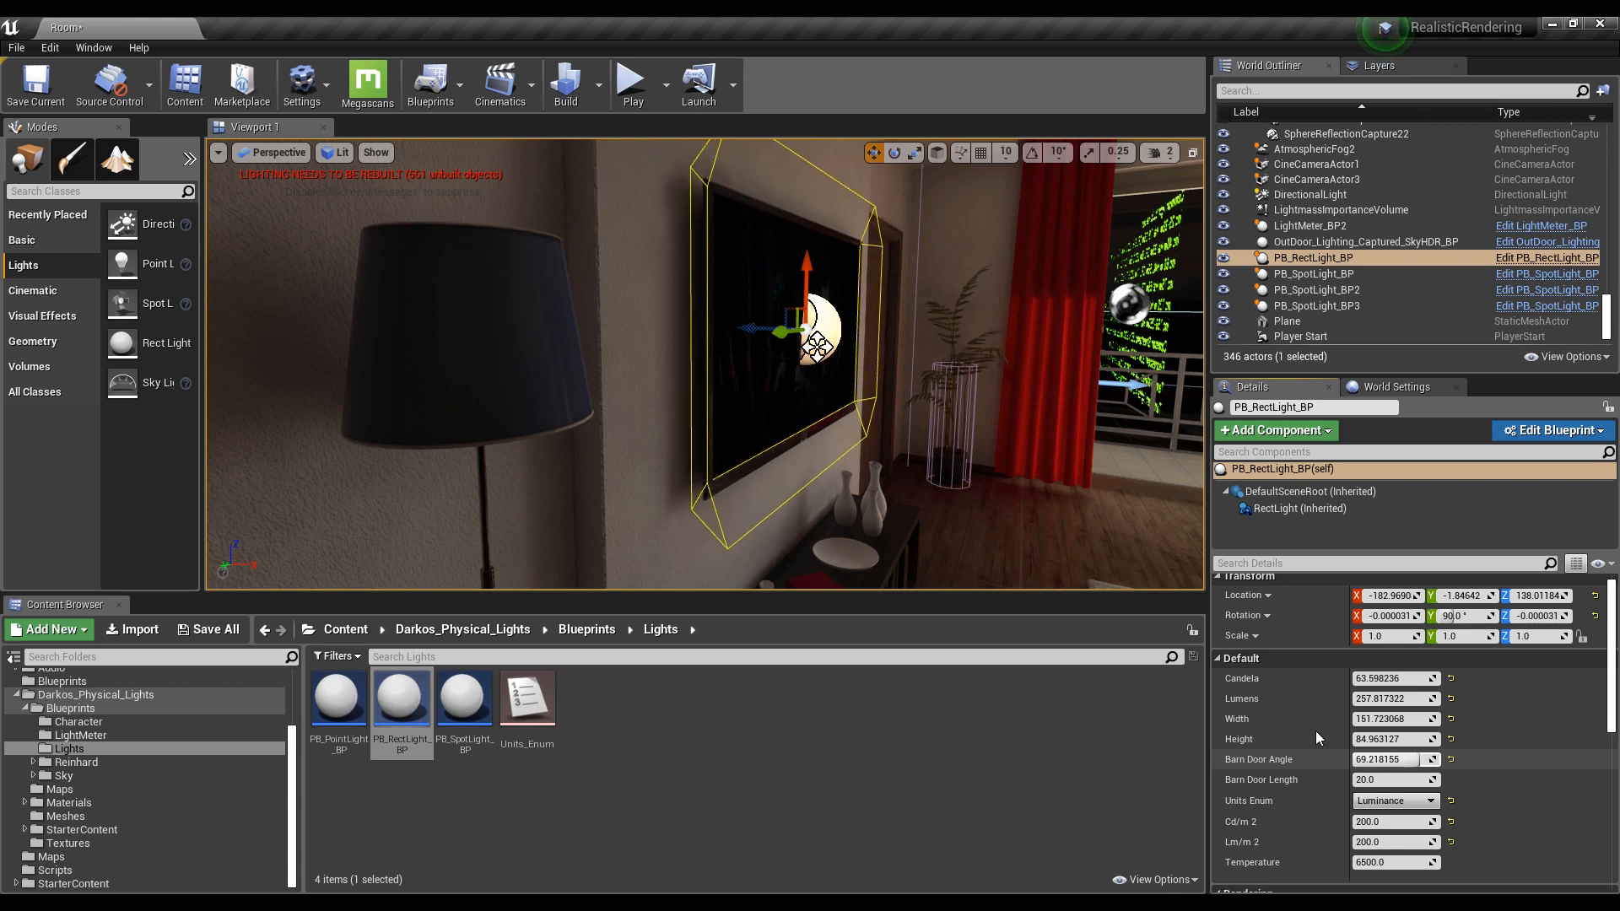
Select a round ceiling lamp above the pictures and open its material instance M_RoundCeilingLight_Mat_LIT_Inst
right_drag(844, 405, 1114, 393)
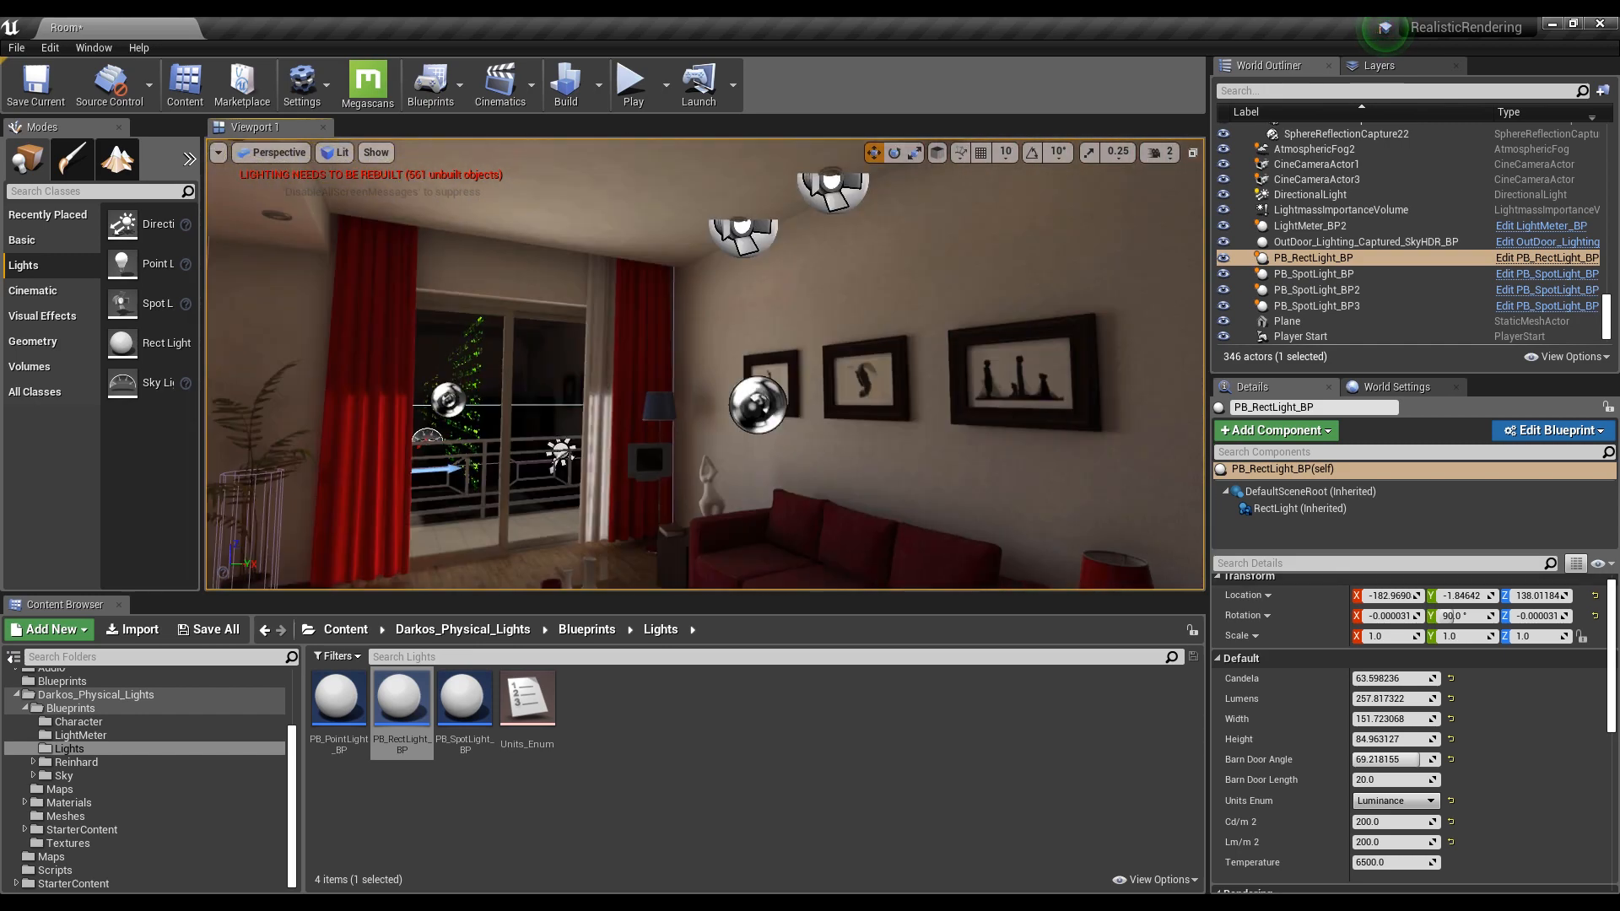
right_drag(801, 351, 774, 264)
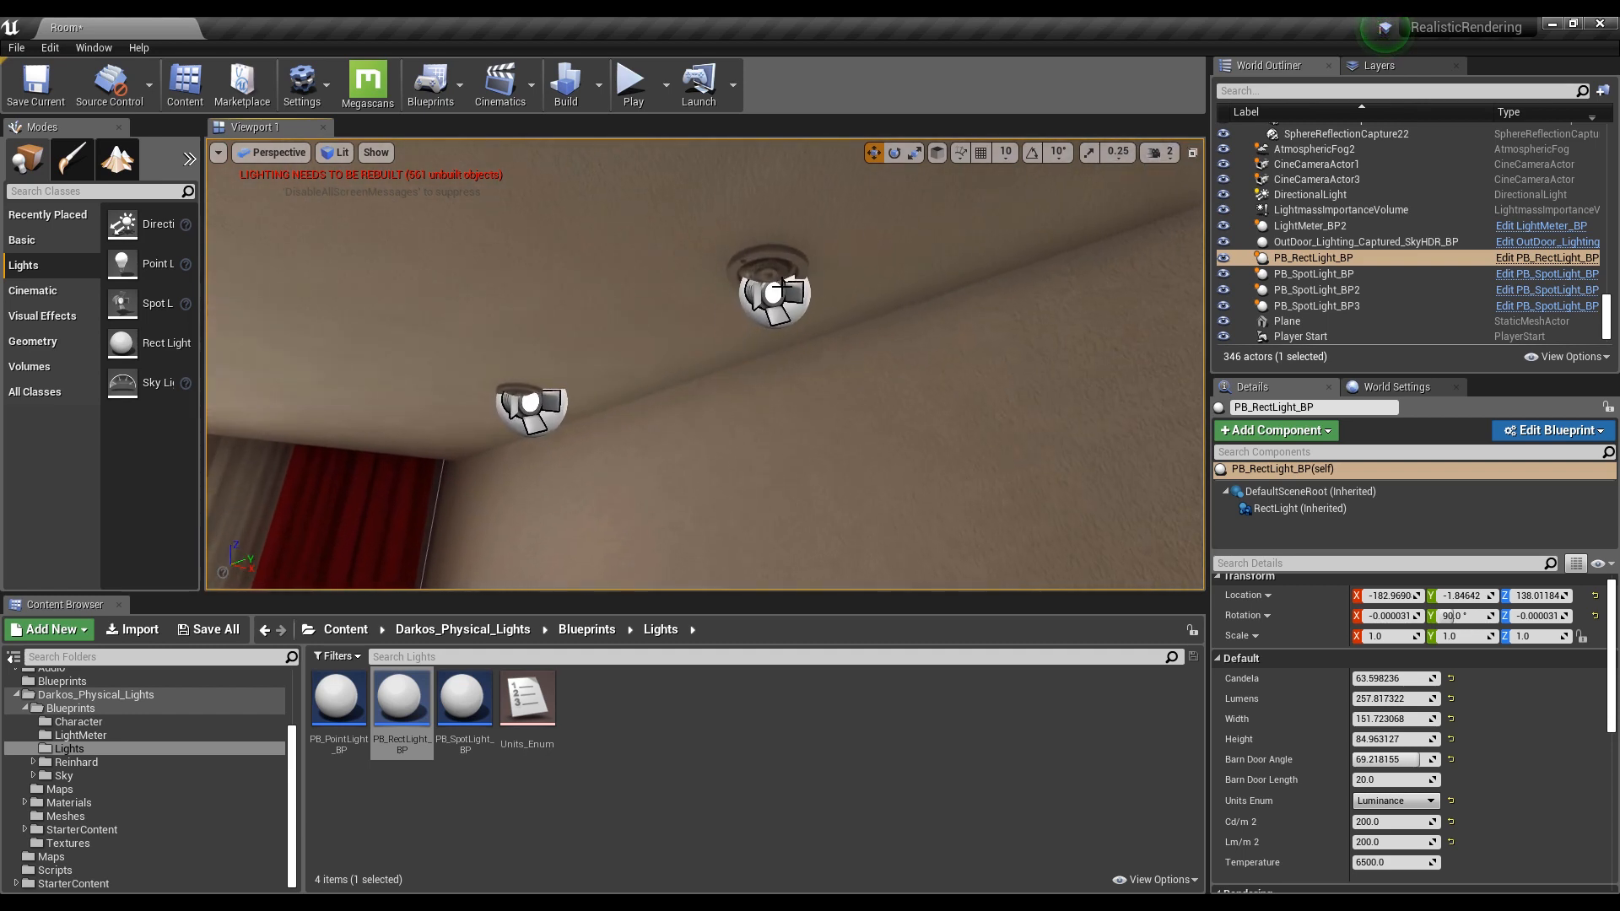
click(774, 263)
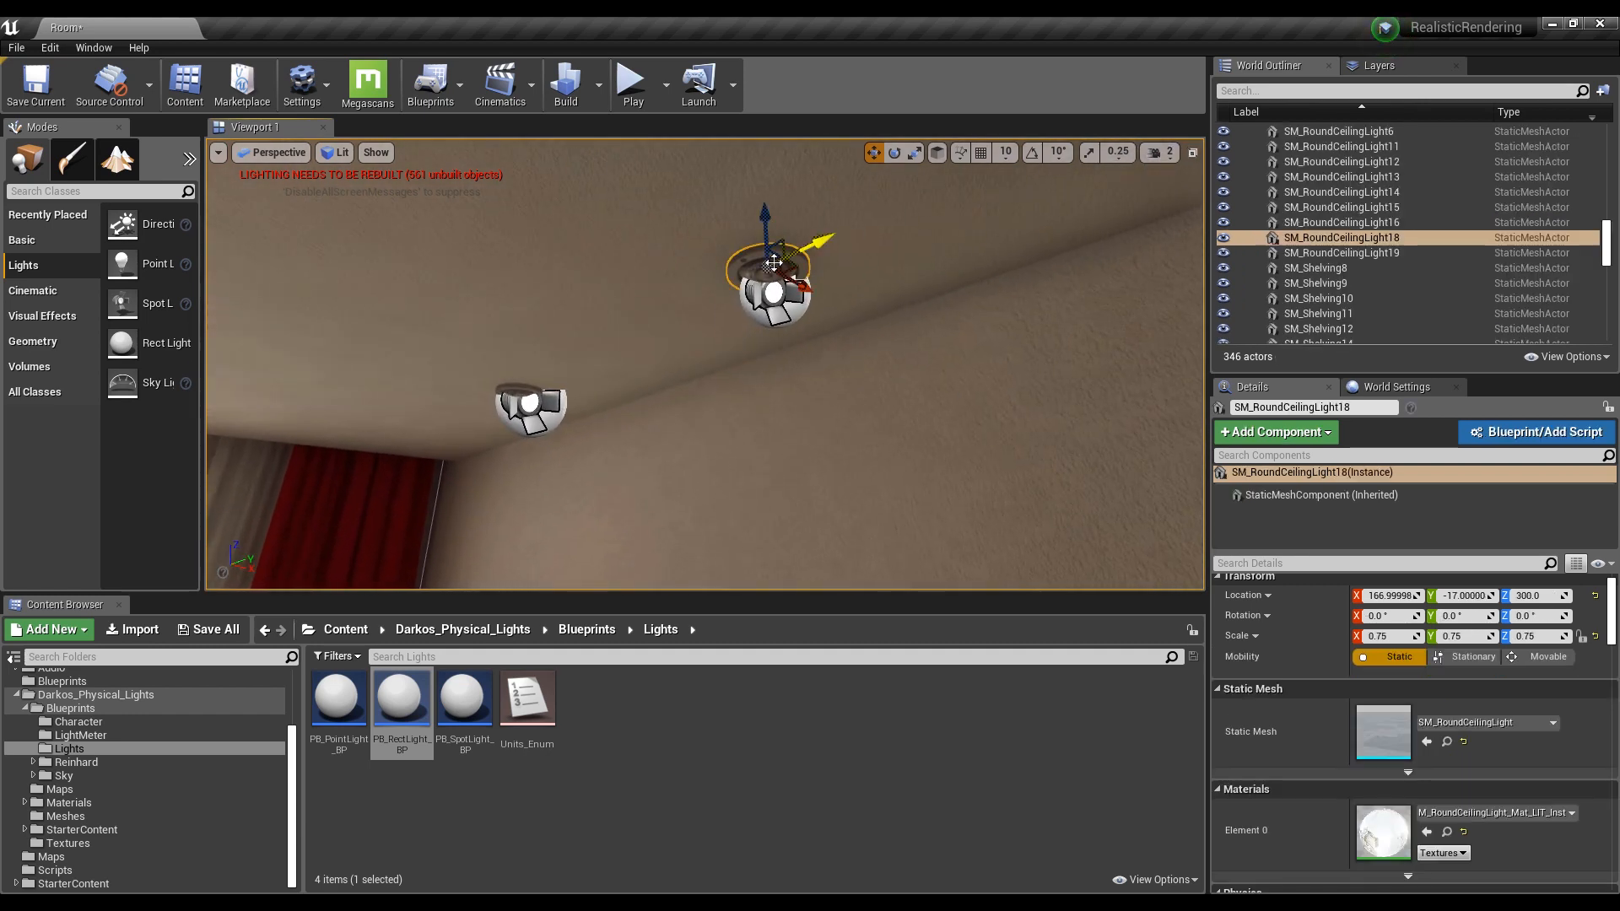
click(1446, 742)
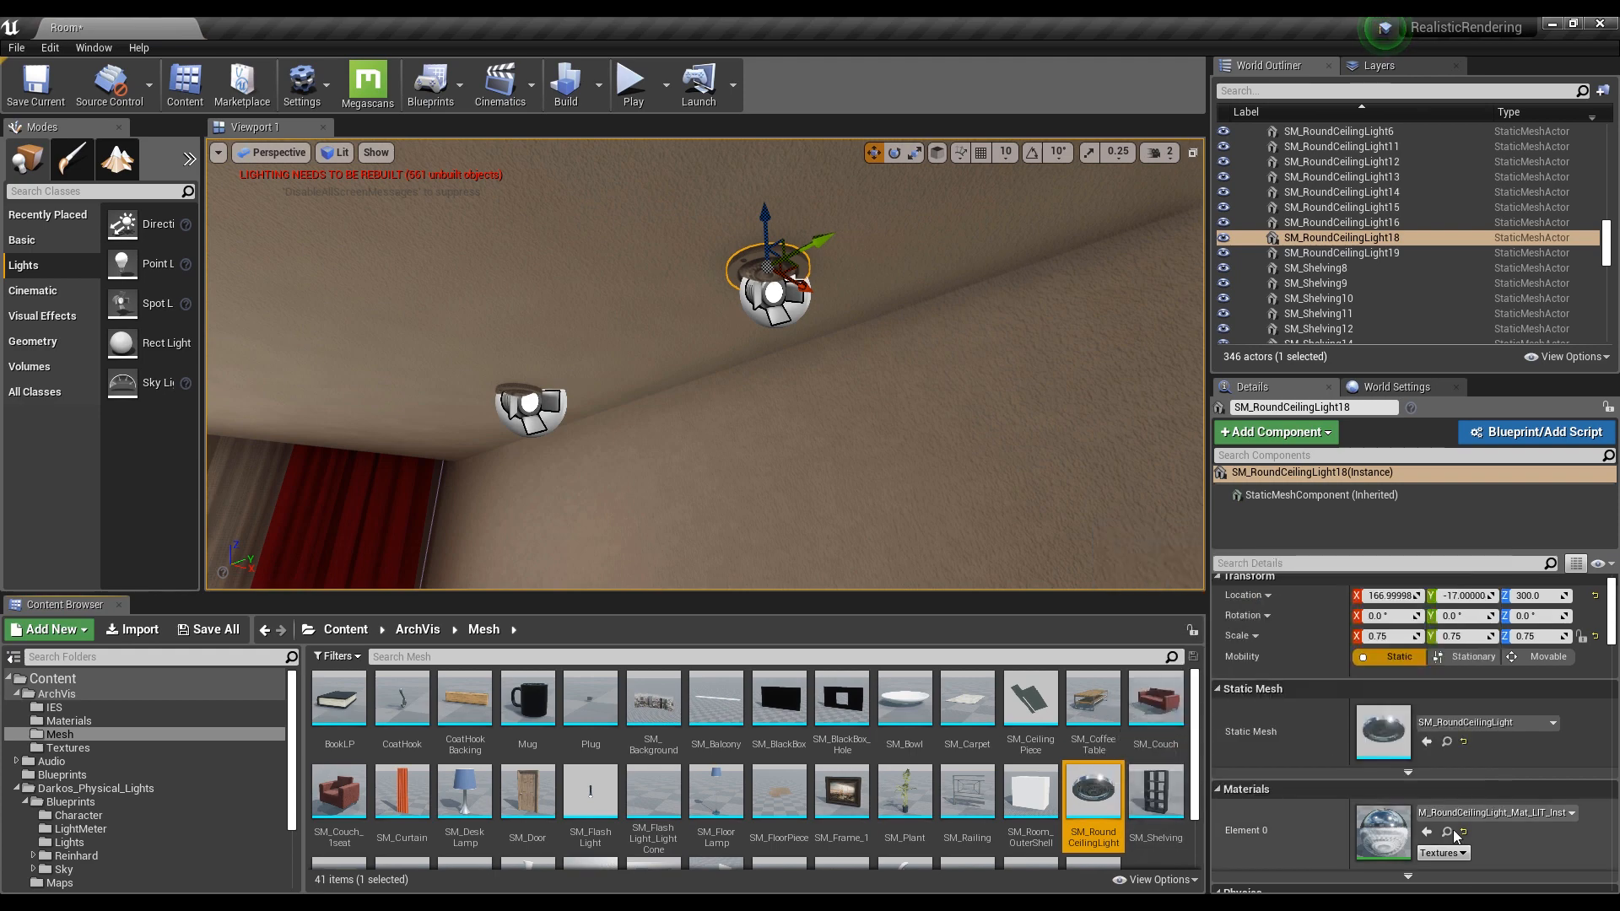
scroll(1448, 833, down, 1)
click(1446, 779)
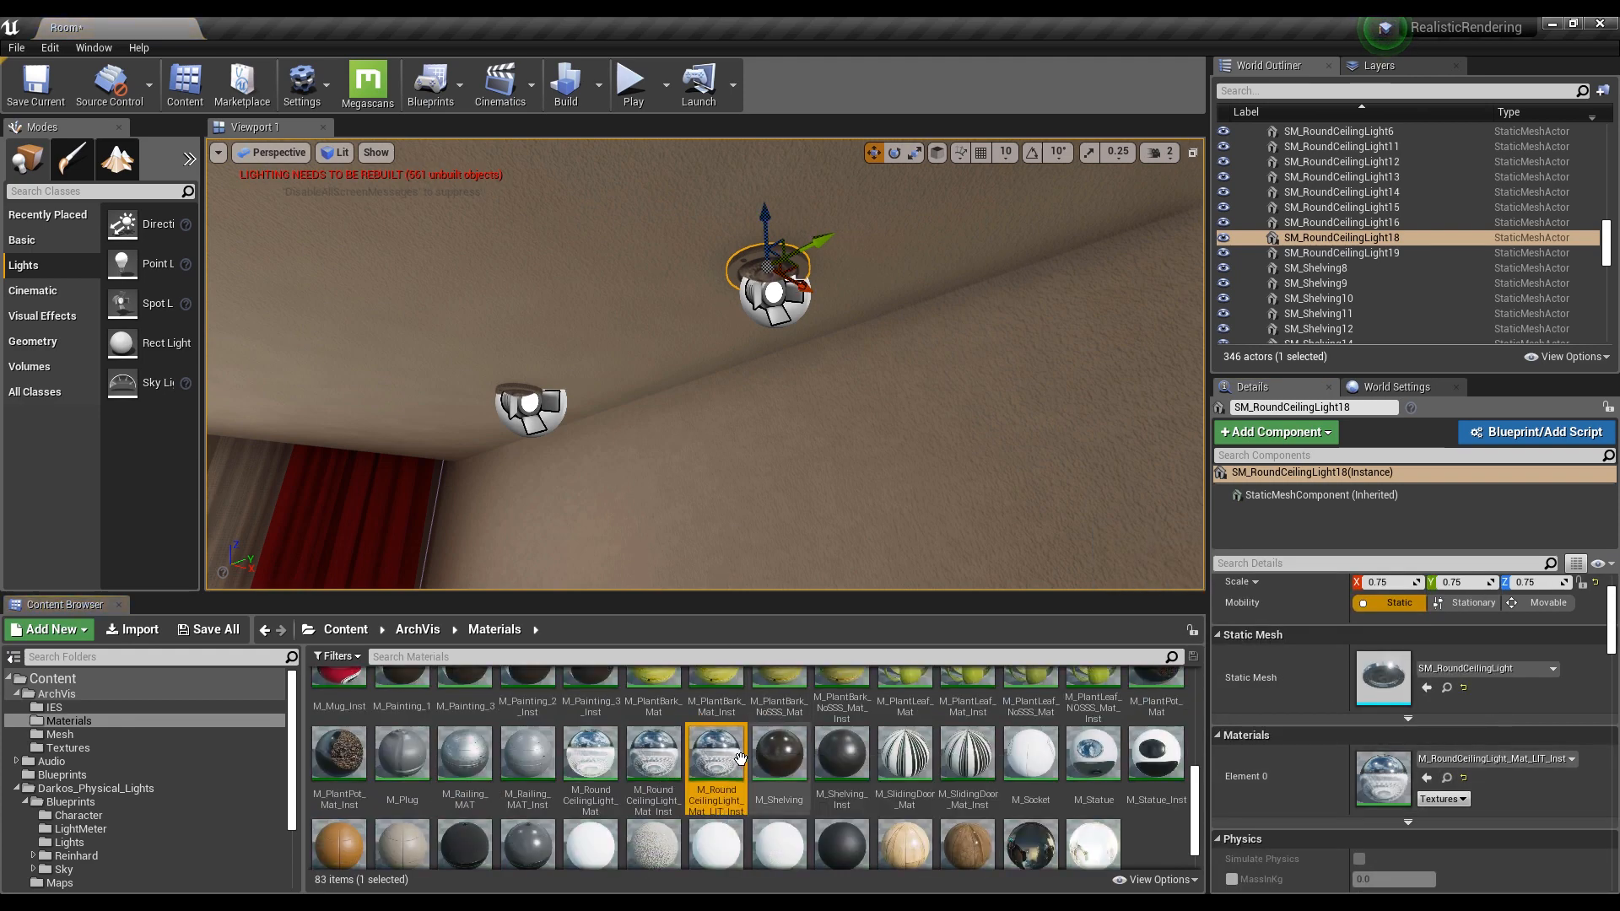
double_click(740, 759)
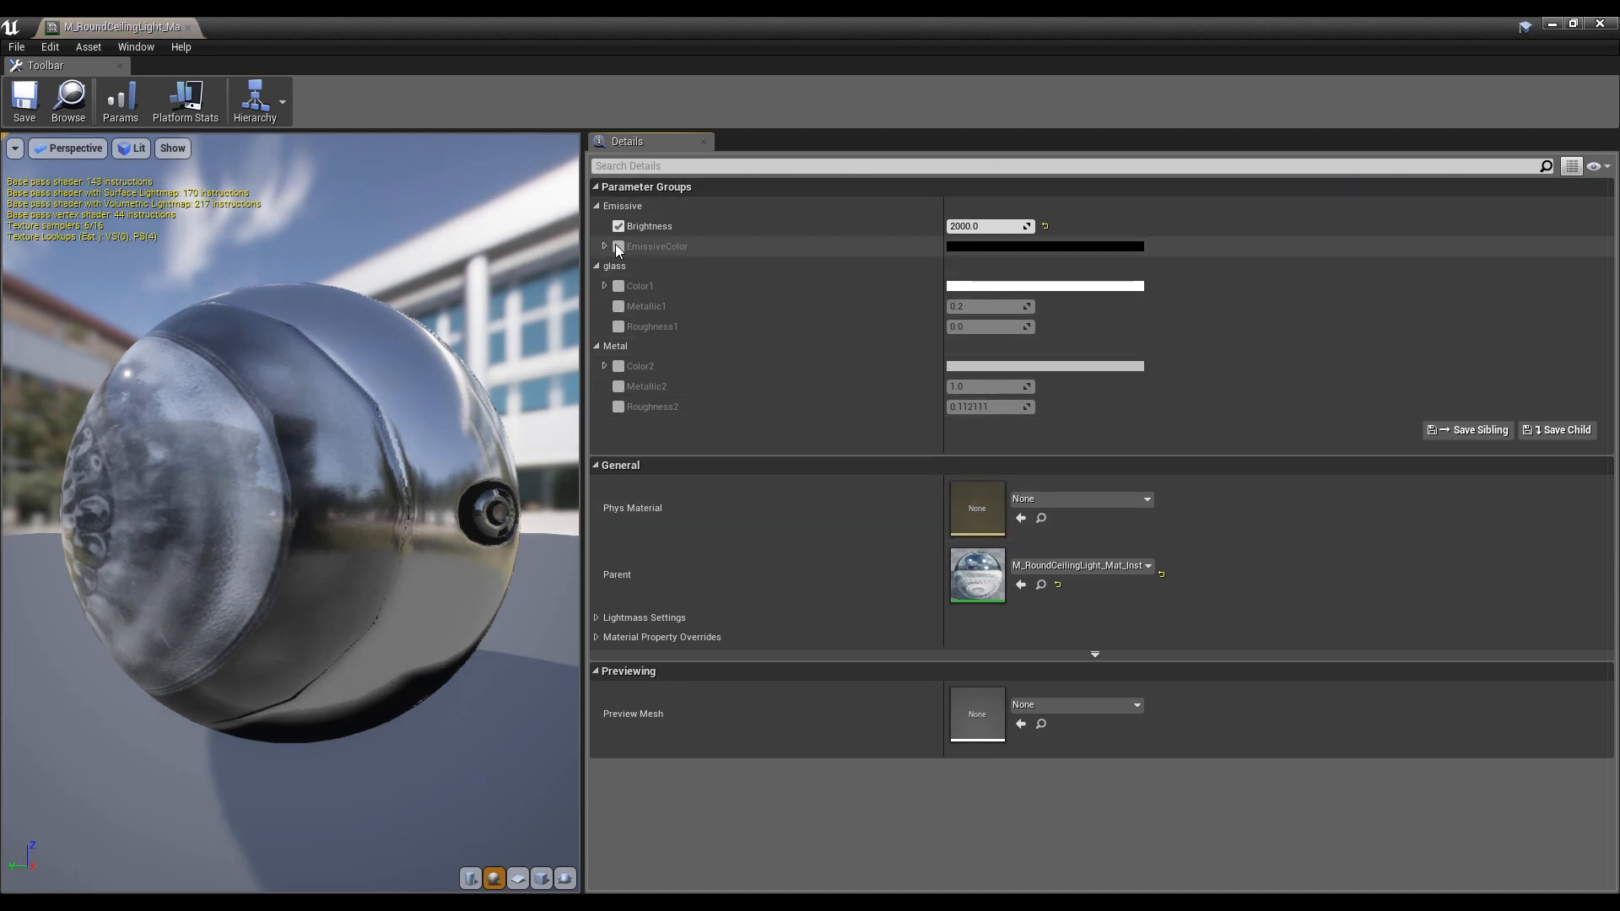
Override the EmissiveColor with white at a Value of 2000, save the material instance and close its editor
click(1020, 247)
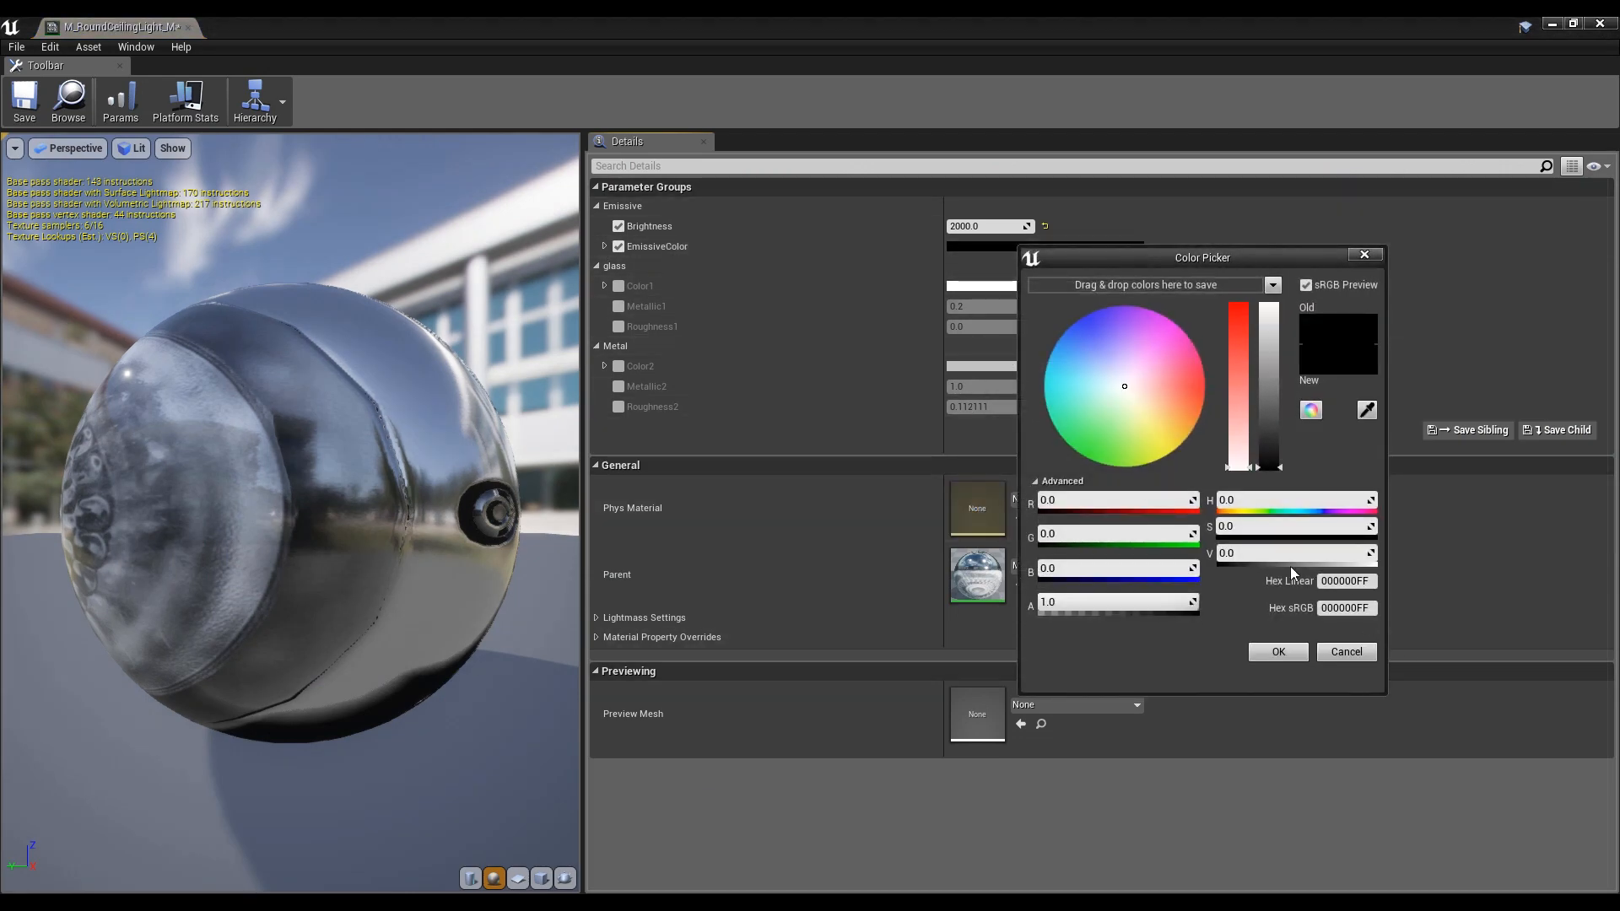
drag(1265, 554, 1367, 555)
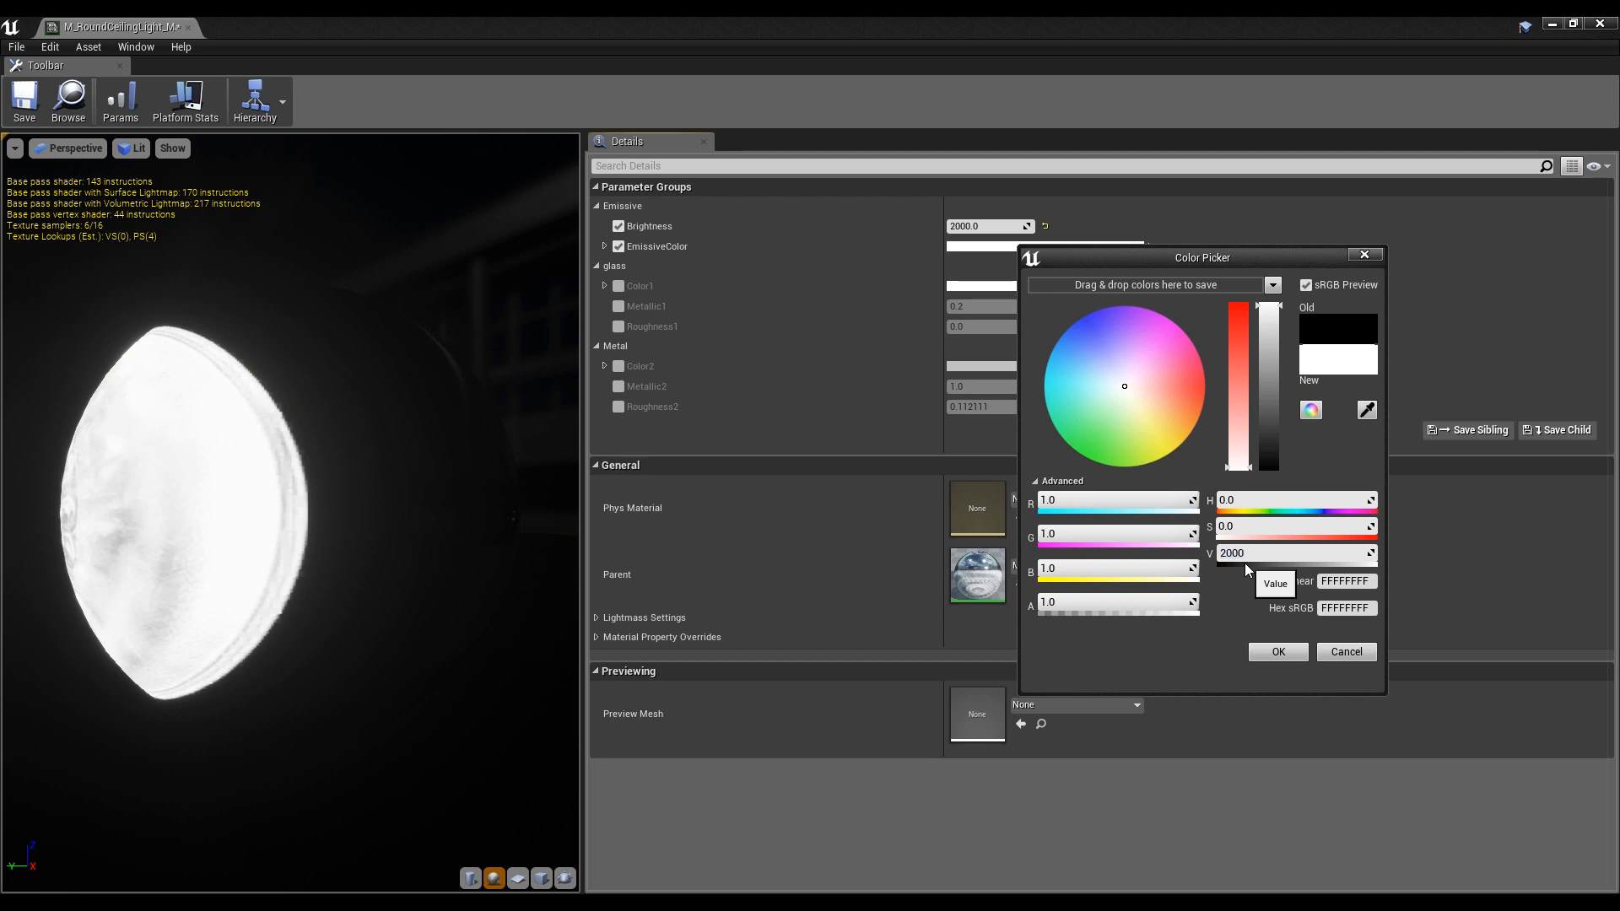
key(Return)
click(1274, 651)
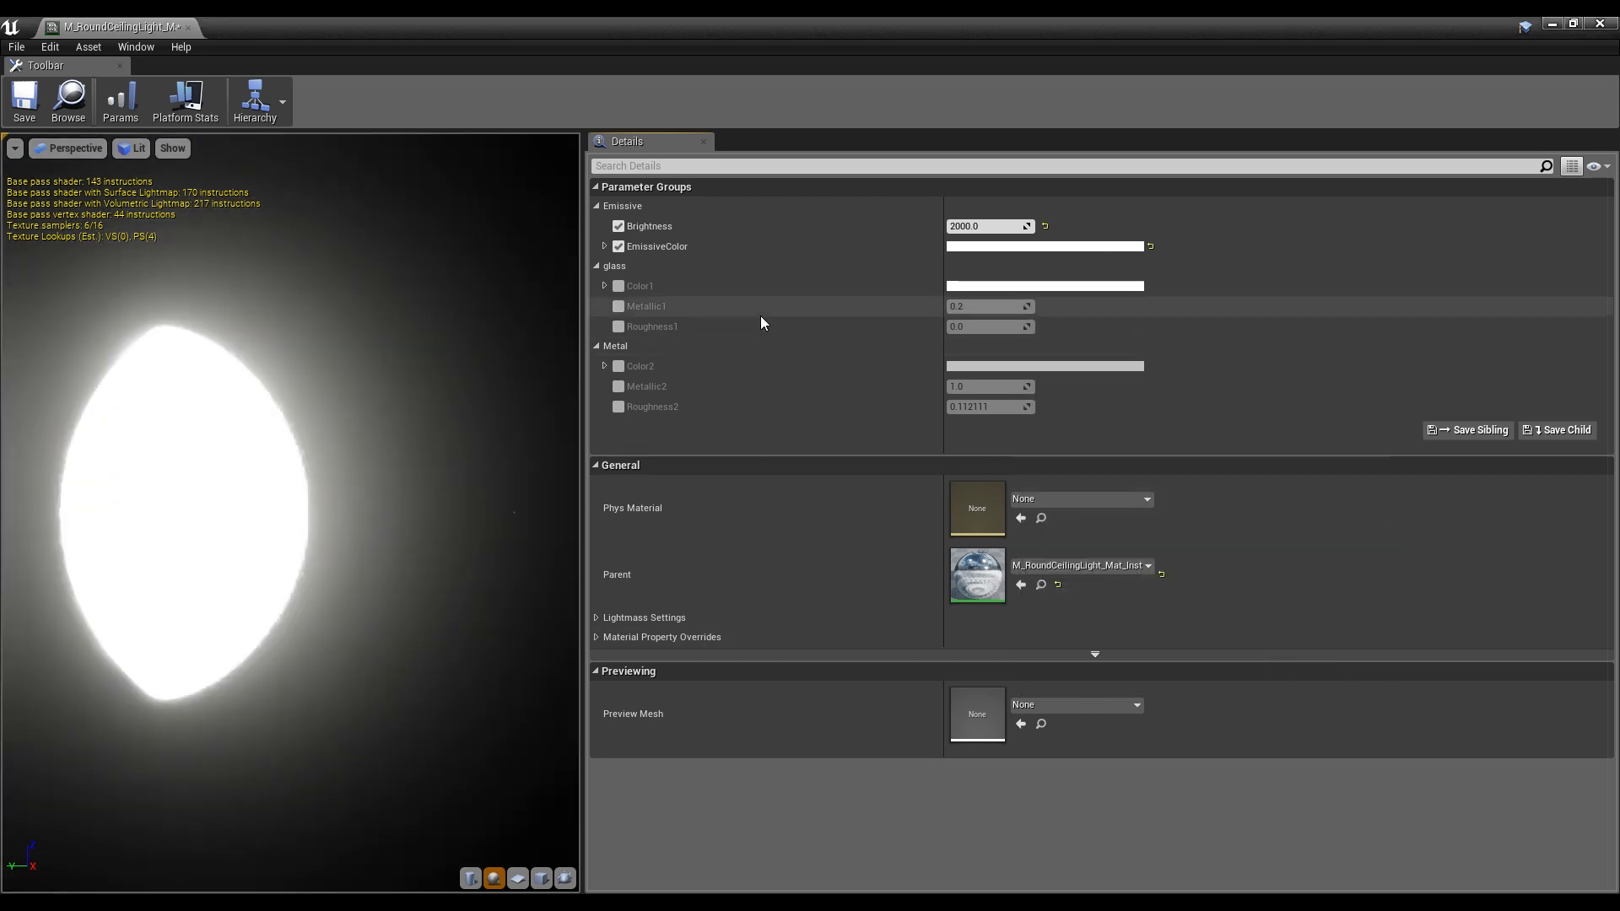
click(39, 113)
click(188, 28)
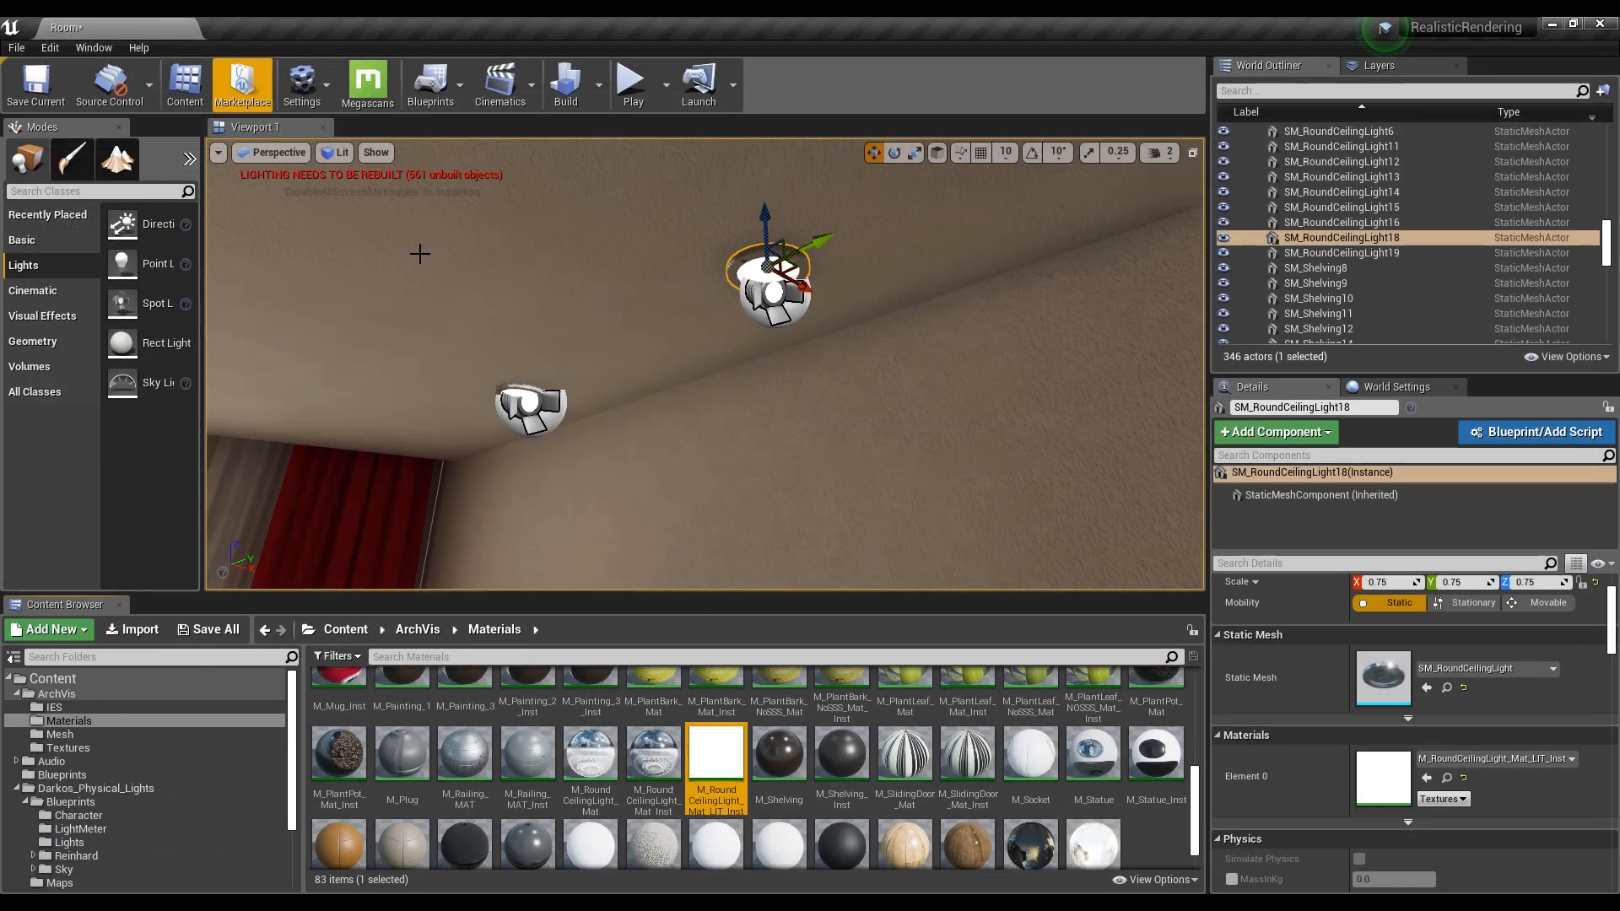
Frame the living room from the TV side and build the level's lighting
right_drag(705, 365, 609, 540)
key(s)
key(s)
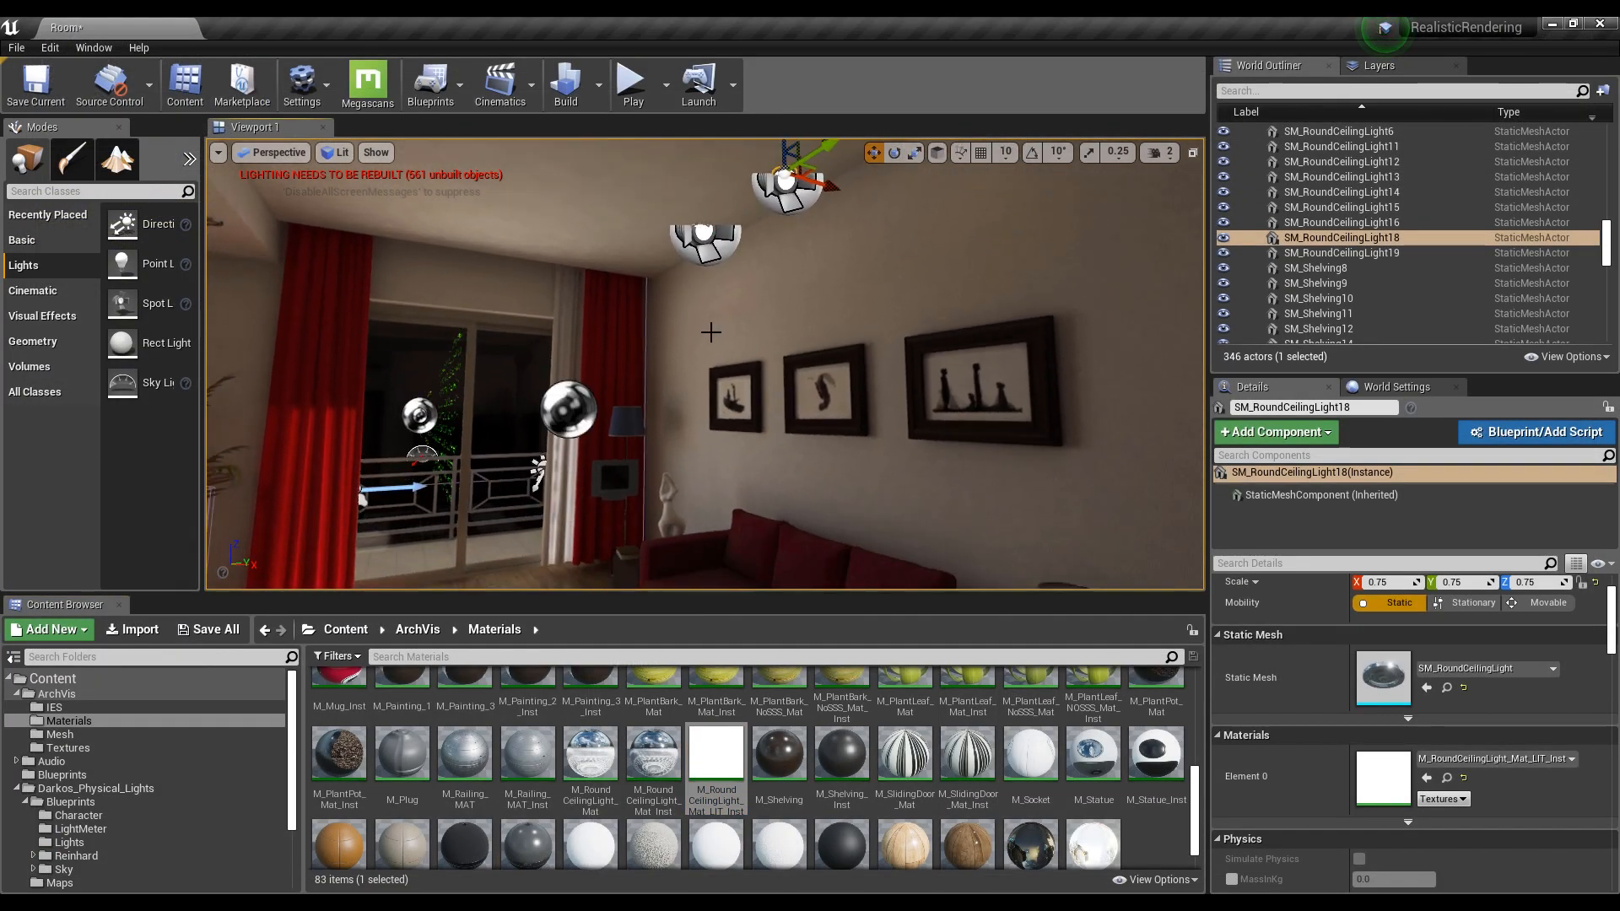
right_drag(711, 329, 270, 316)
key(s)
key(w)
key(s)
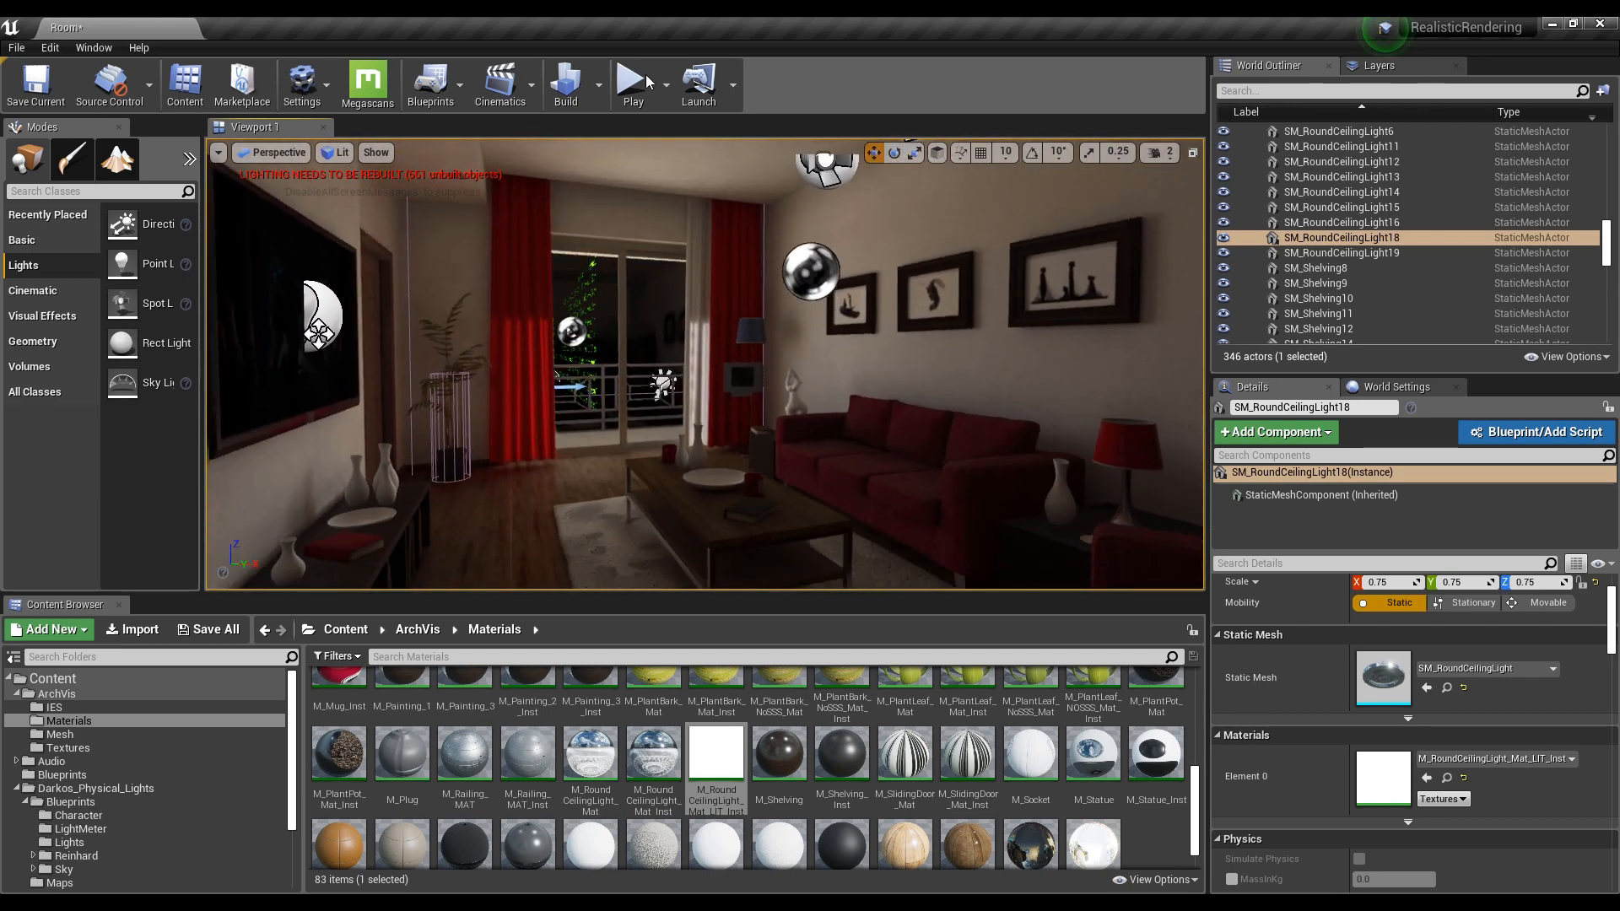
click(564, 93)
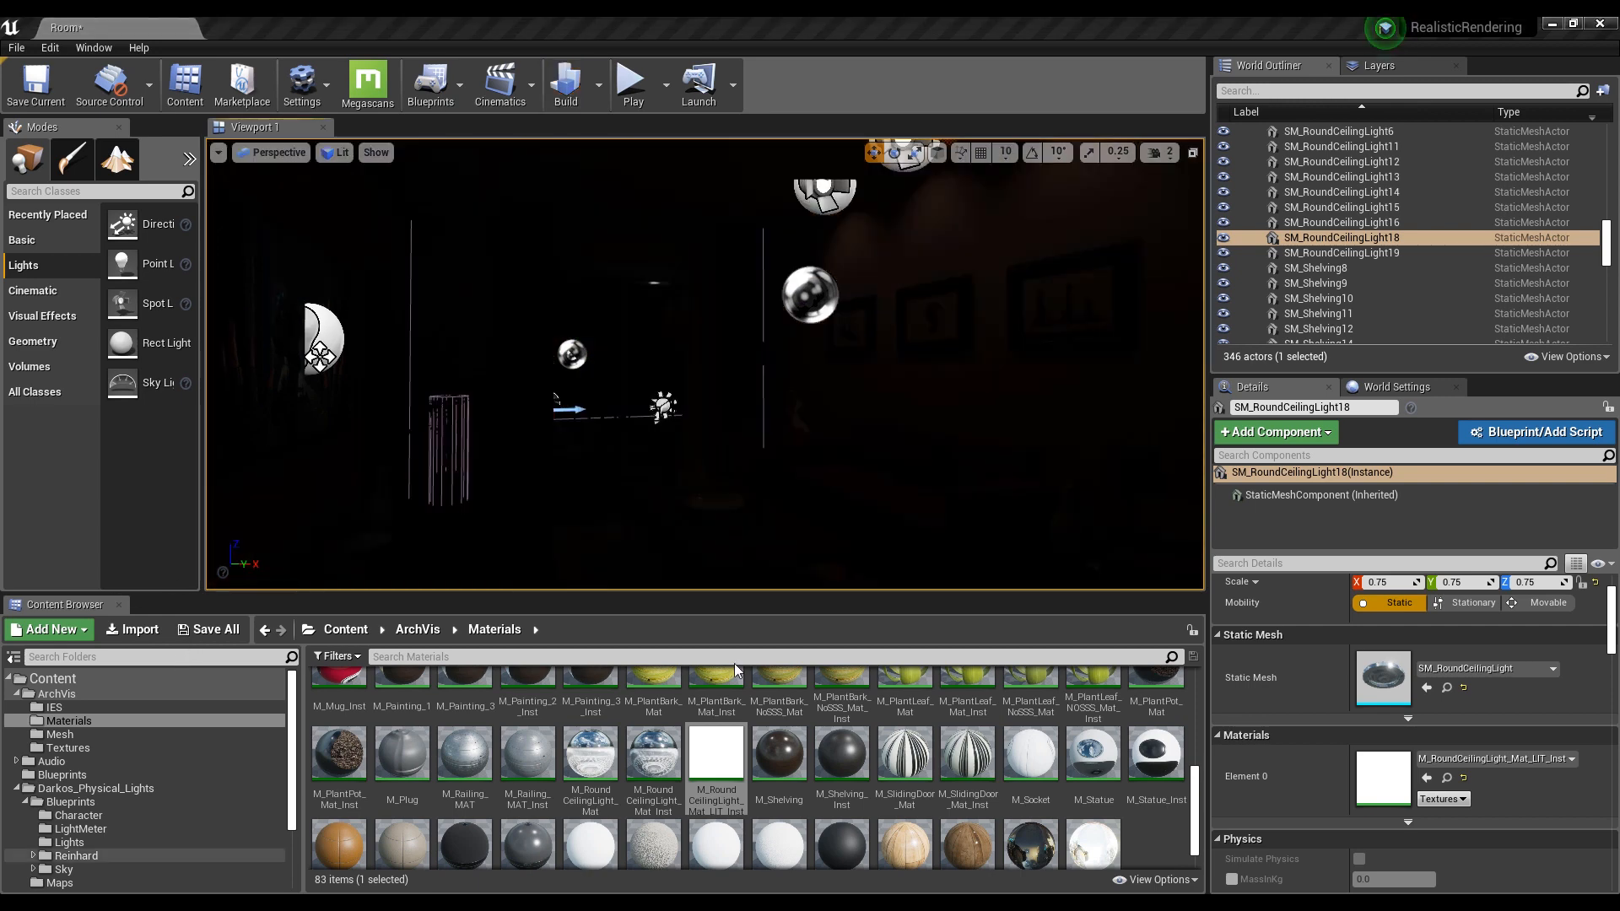
Select the OutDoor_Lighting_Captured_SkyHDR_BP actor outside the room
right_drag(810, 371, 839, 375)
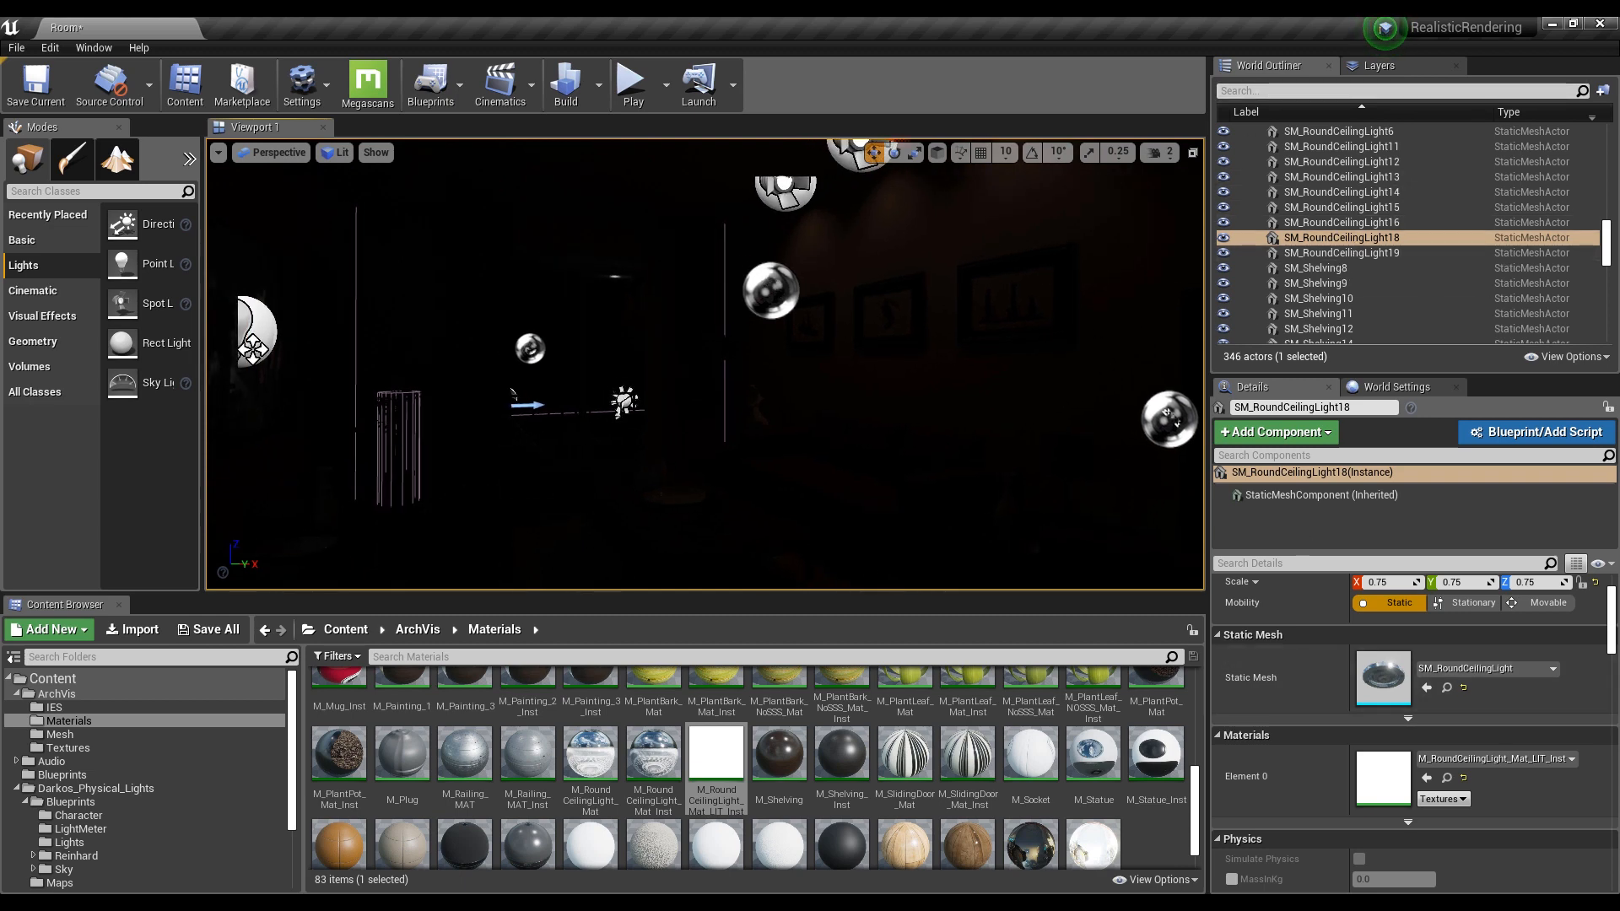
key(w)
right_drag(705, 363, 594, 359)
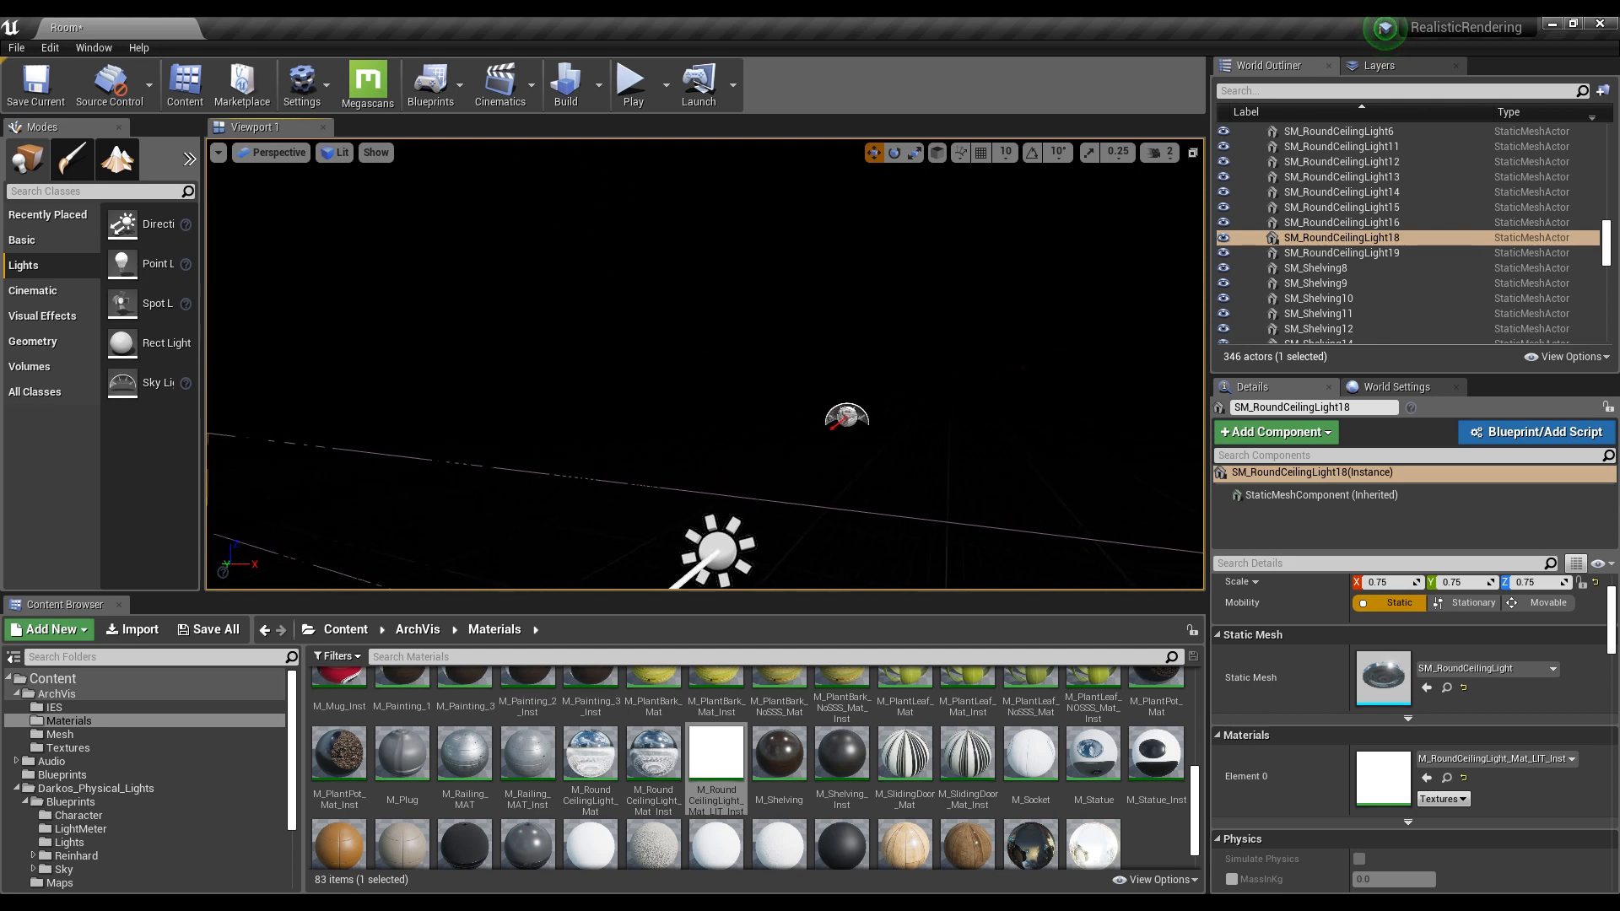
click(847, 416)
scroll(1341, 713, down, 8)
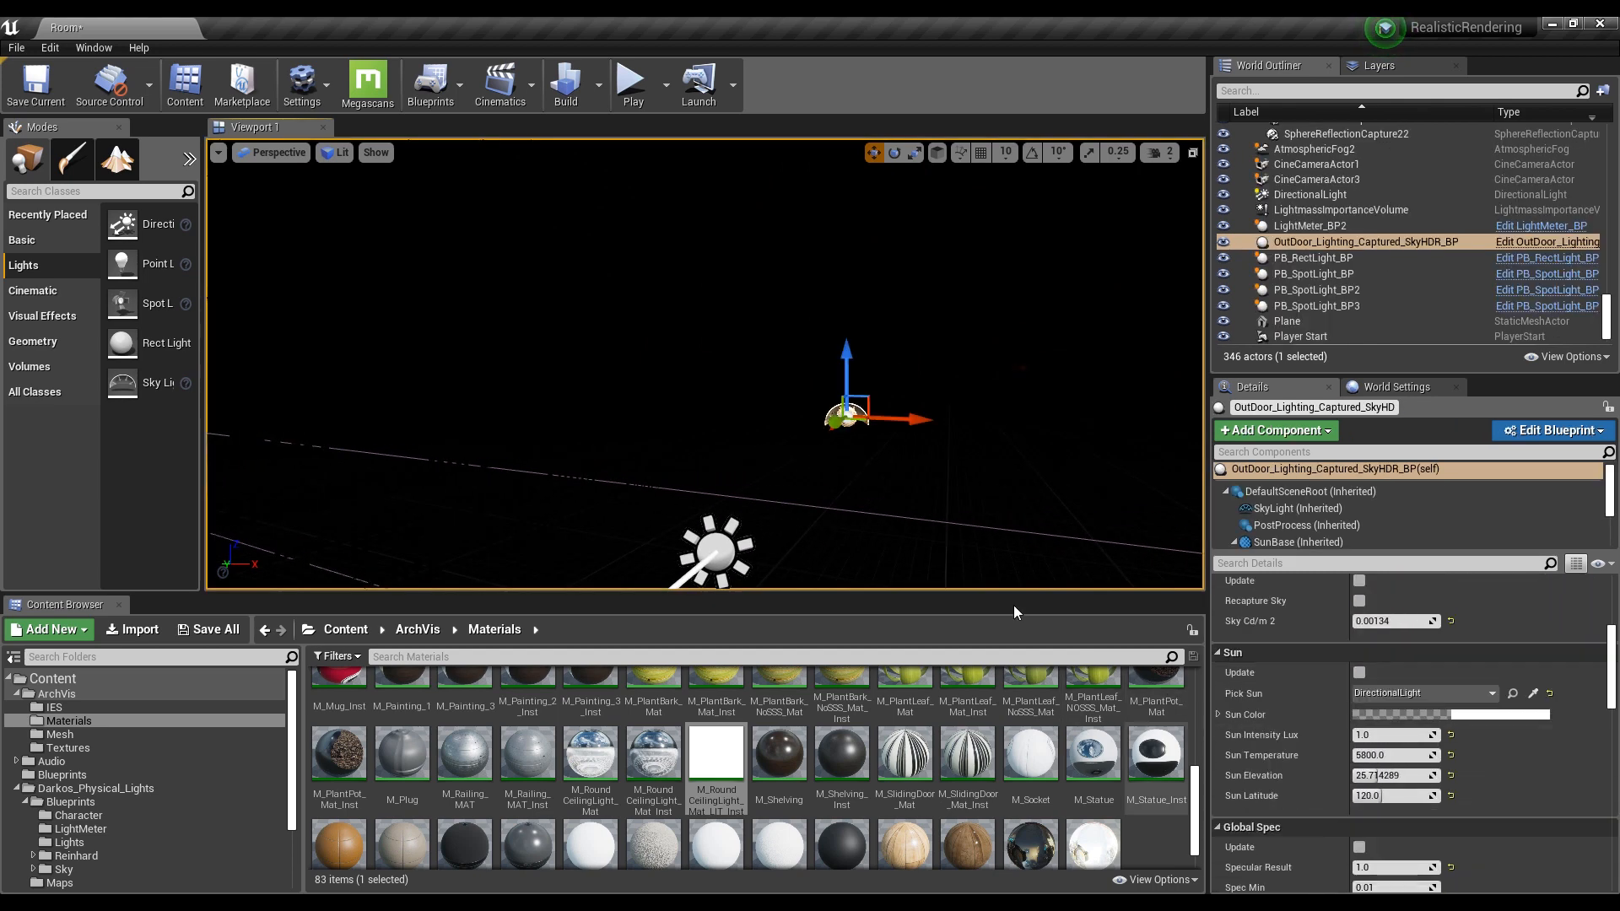
Set the outdoor lighting blueprint's camera Min EV100 and Max EV100 to 8
right_drag(827, 422, 208, 384)
key(w)
key(s)
scroll(1434, 827, down, 11)
scroll(1360, 802, down, 5)
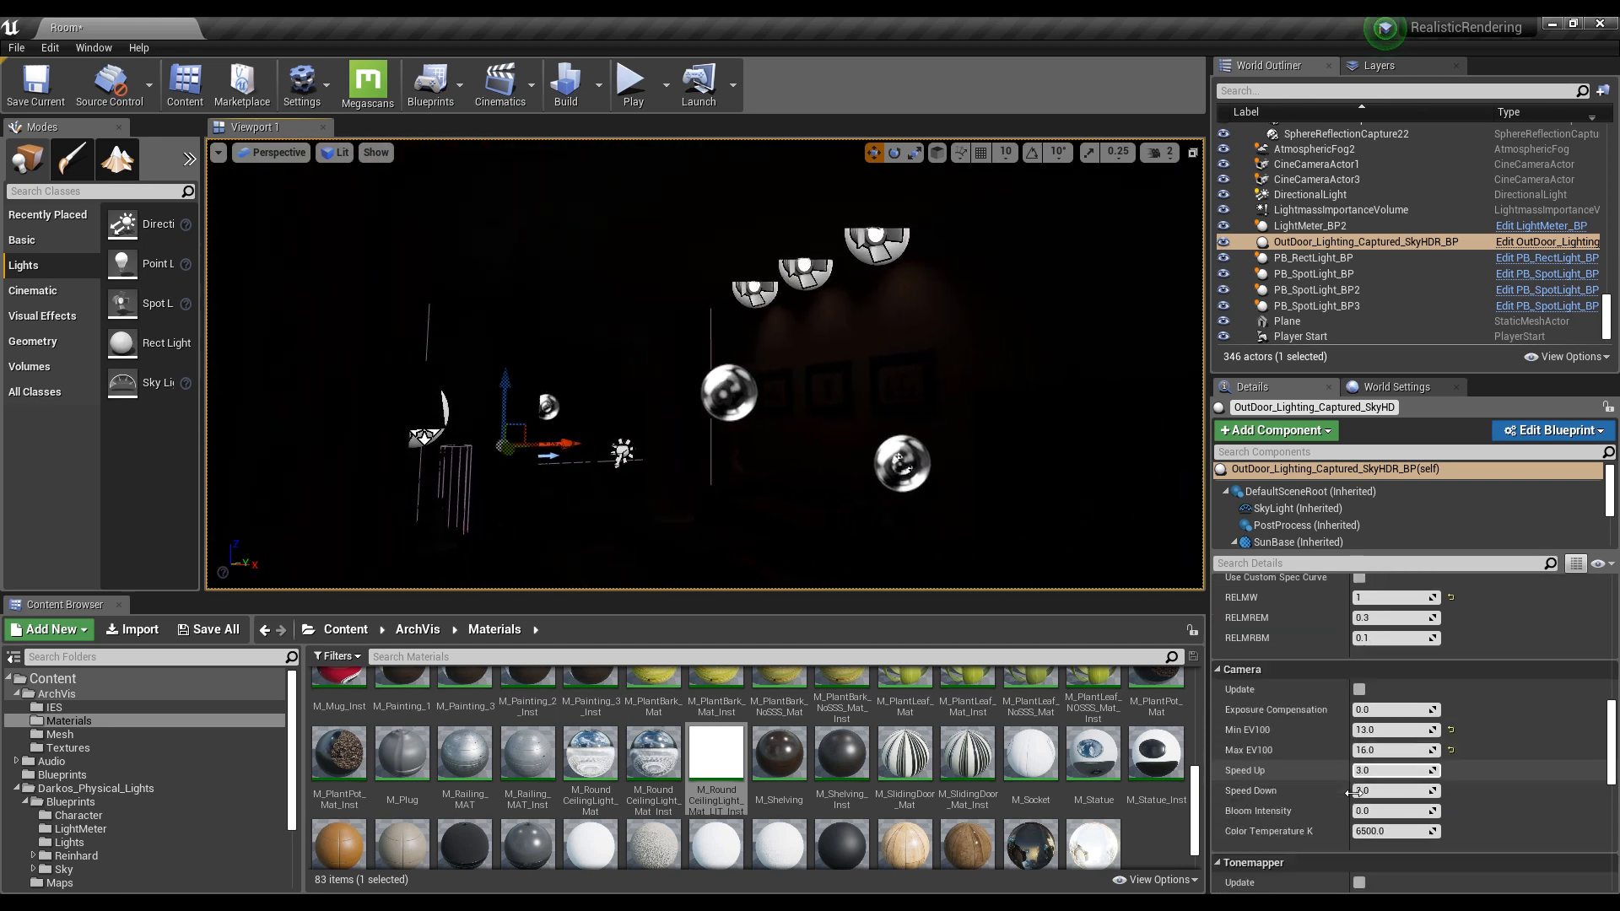
text(8)
key(Return)
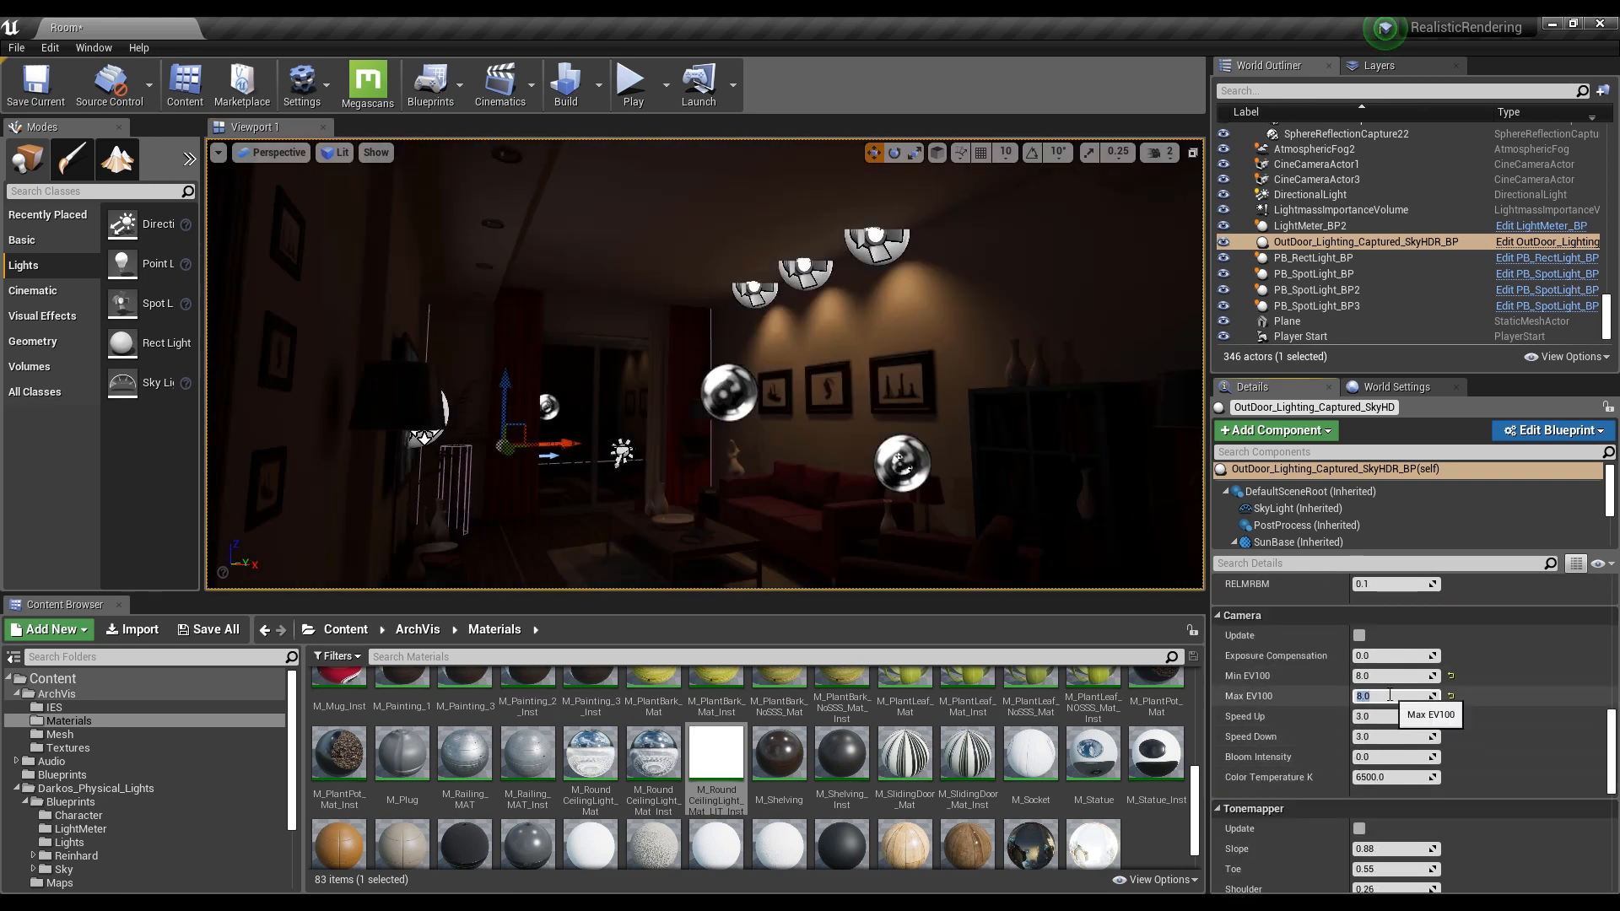
Set the camera's Min EV100 and Max EV100 to 4 for the night interior
middle_drag(742, 375, 766, 441)
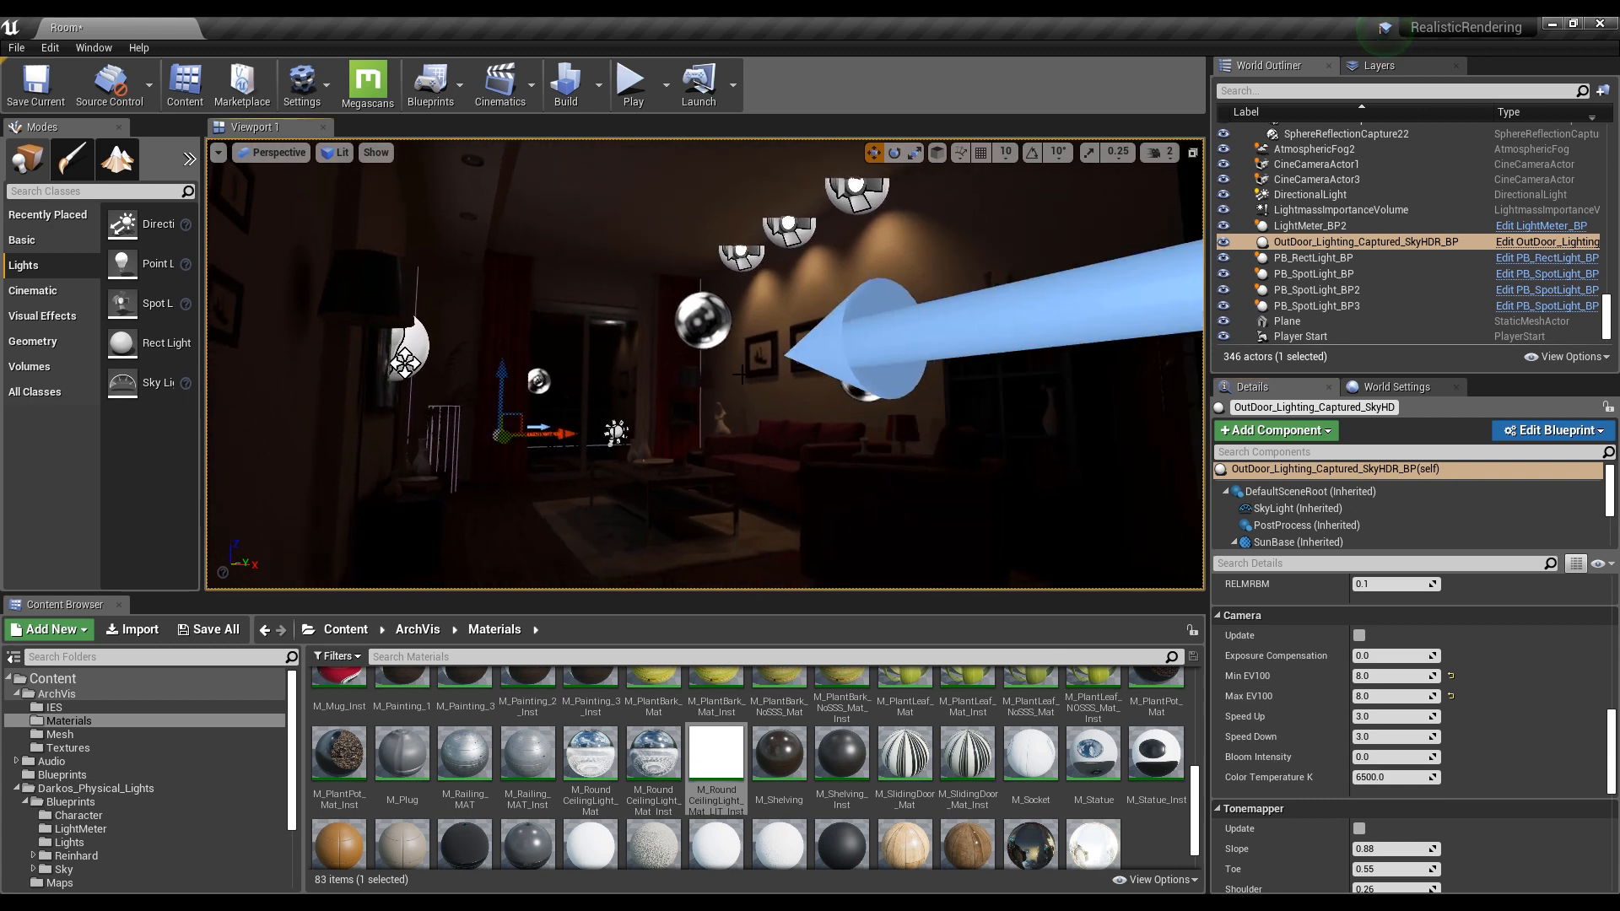
right_drag(741, 374, 742, 406)
key(w)
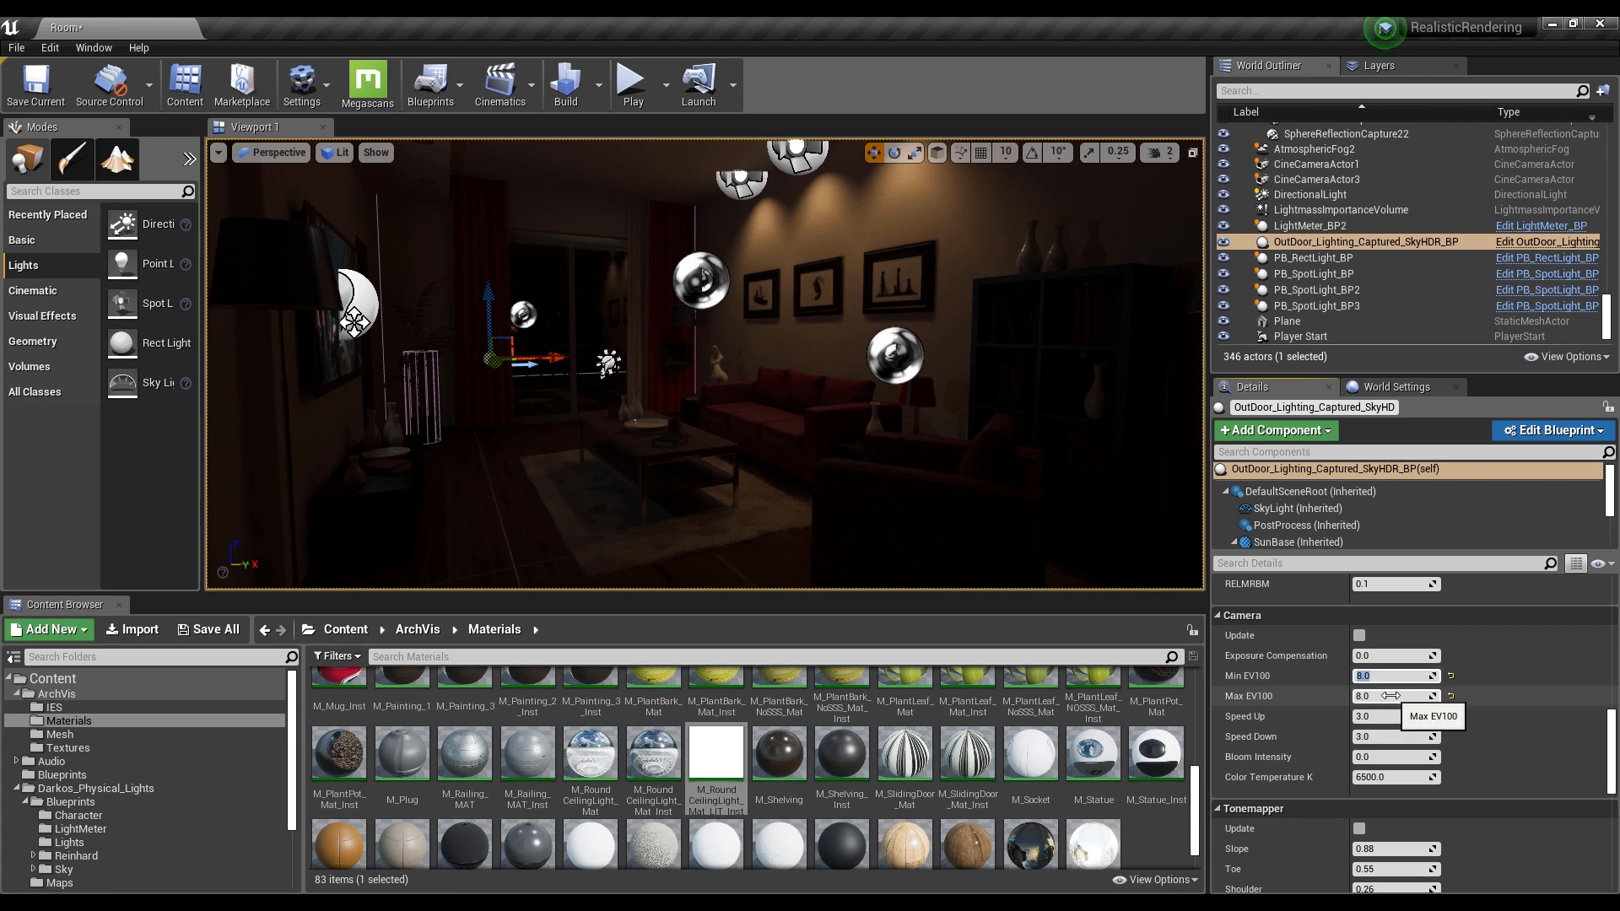
text(4)
key(Return)
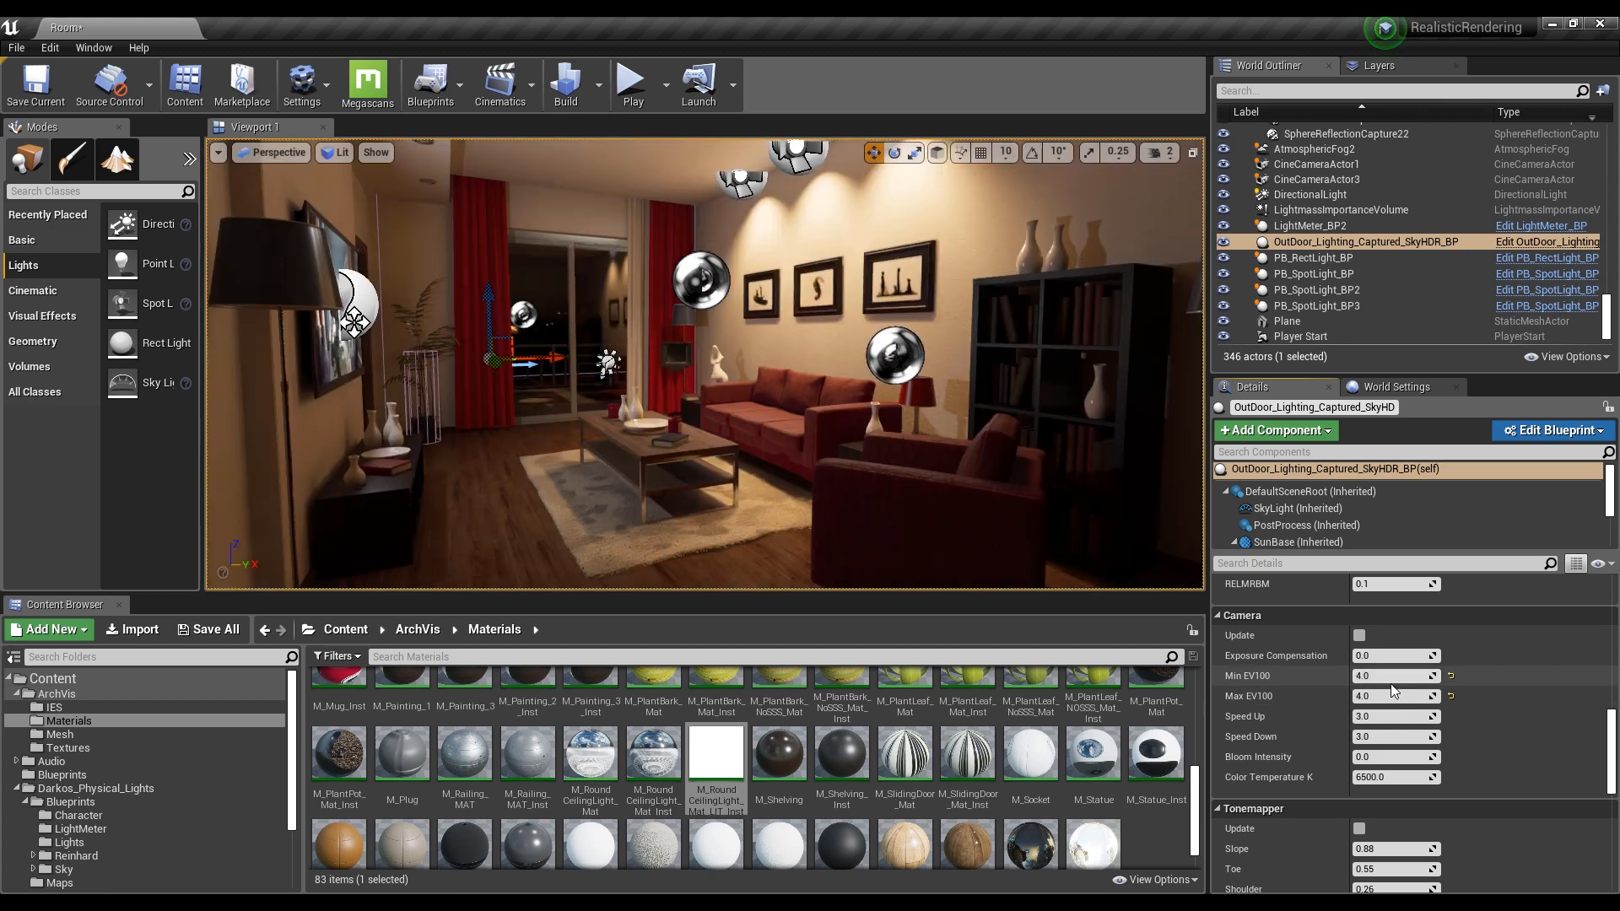
Set the camera's Min EV100 and Max EV100 to 5 and check the exposure around the TV wall
text(5)
key(Return)
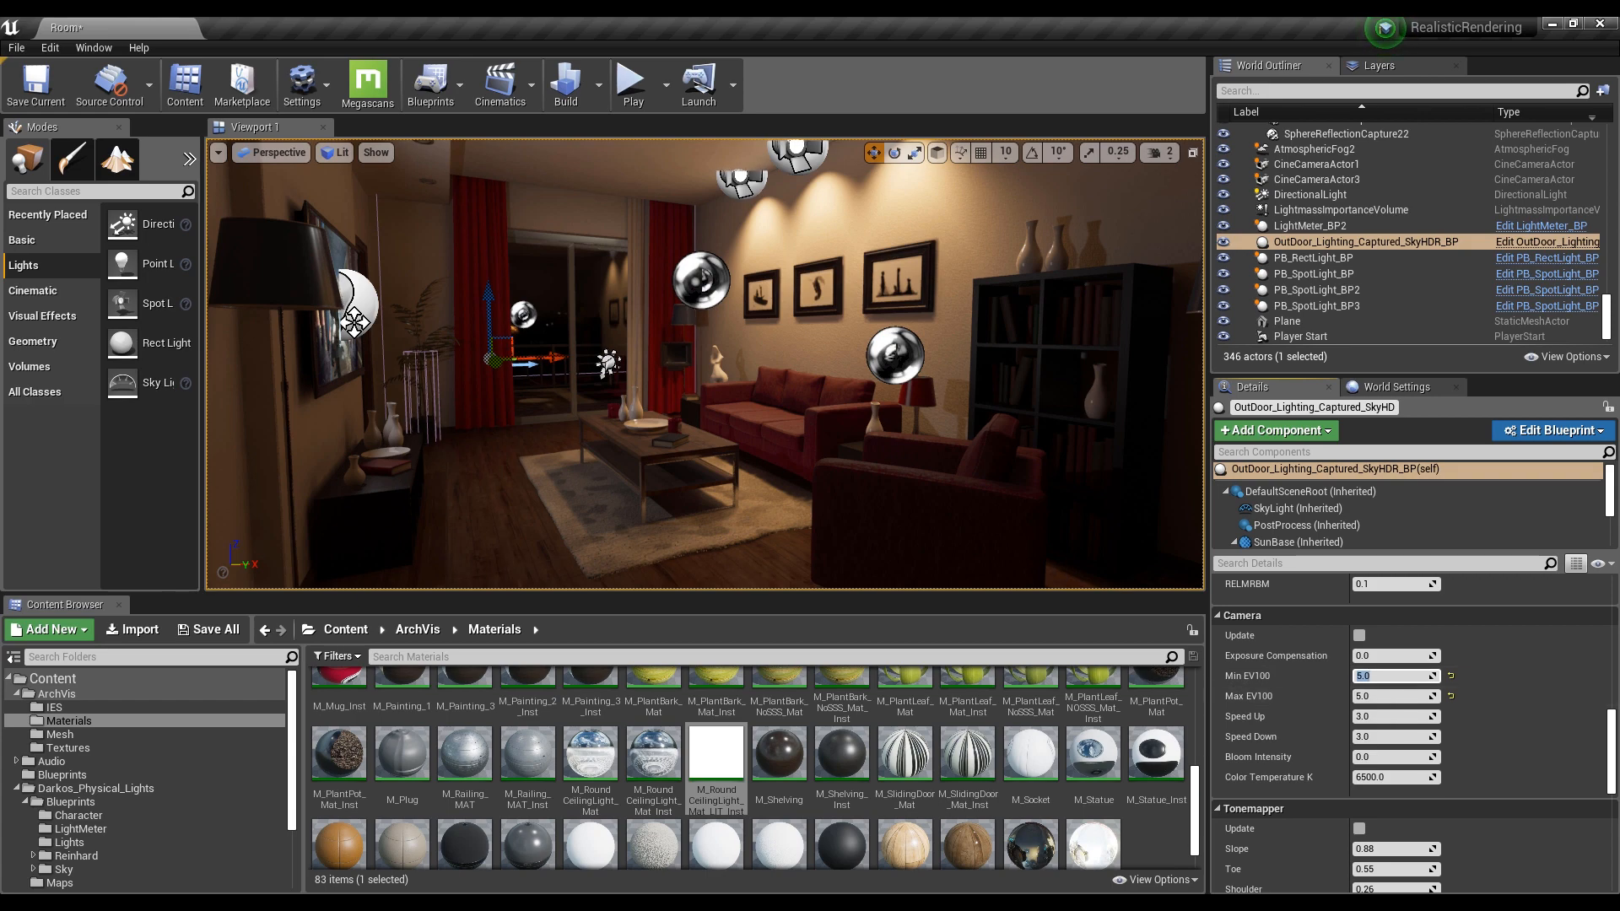
right_drag(394, 277, 245, 264)
key(w)
key(d)
key(w)
key(s)
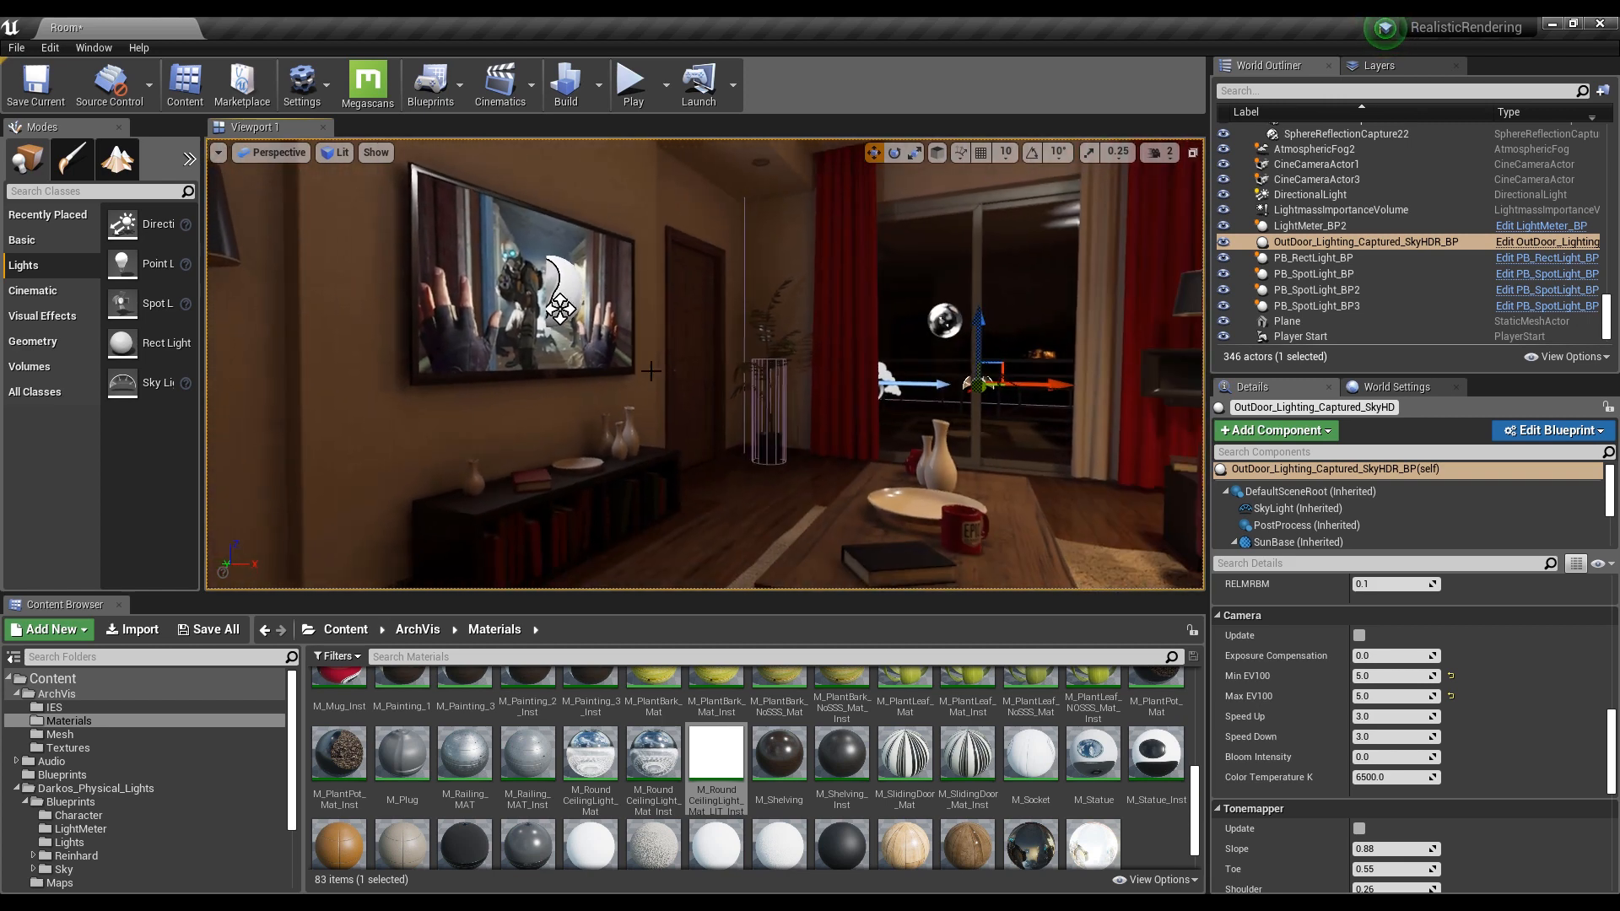
Turn on Game View to hide the editor icons and examine the sofa and picture wall in Immersive Mode before leaving it
click(219, 152)
click(242, 373)
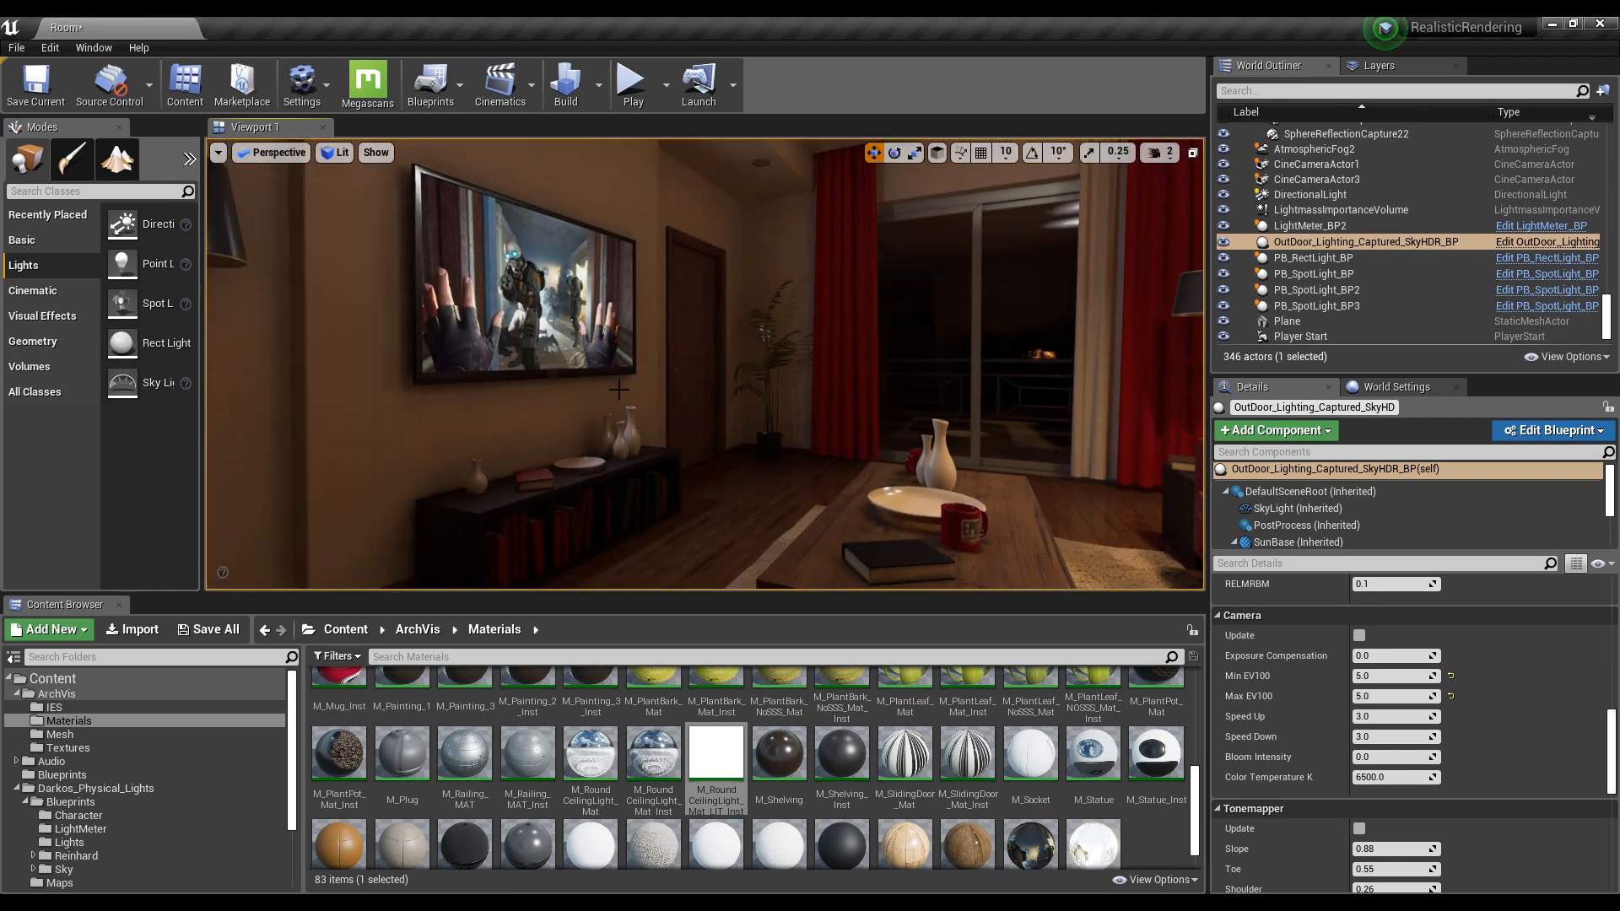
right_drag(472, 396, 582, 397)
click(219, 152)
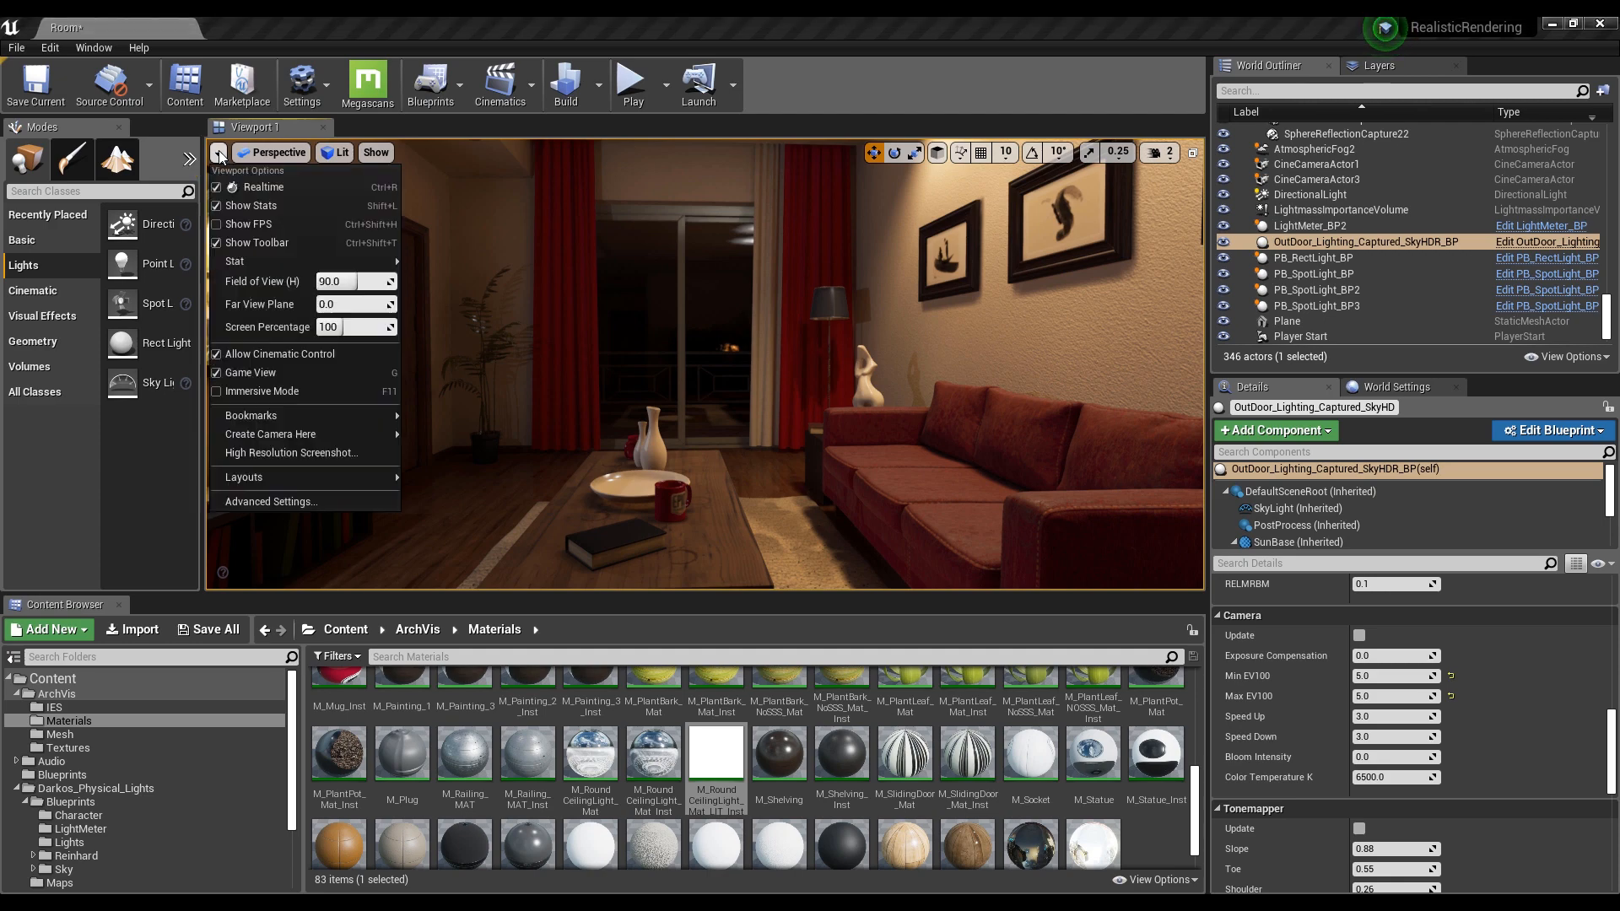
click(286, 398)
right_drag(286, 398, 279, 397)
key(w)
mouse_move(732, 456)
right_down()
mouse_move(768, 417)
mouse_move(764, 448)
right_up()
key(w)
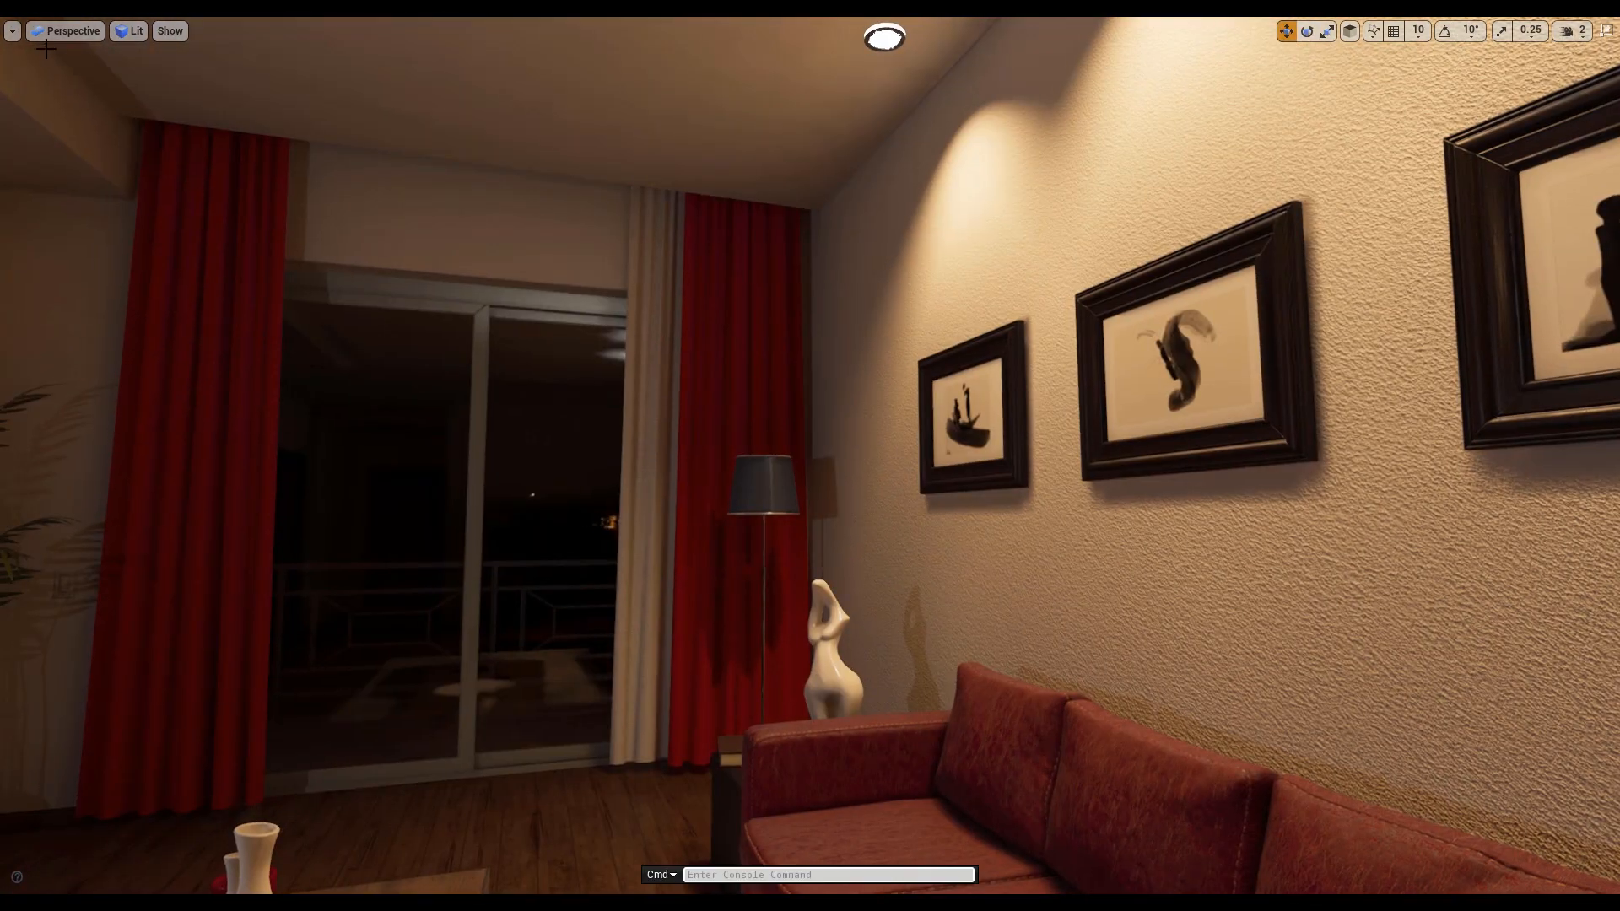
click(12, 31)
click(56, 278)
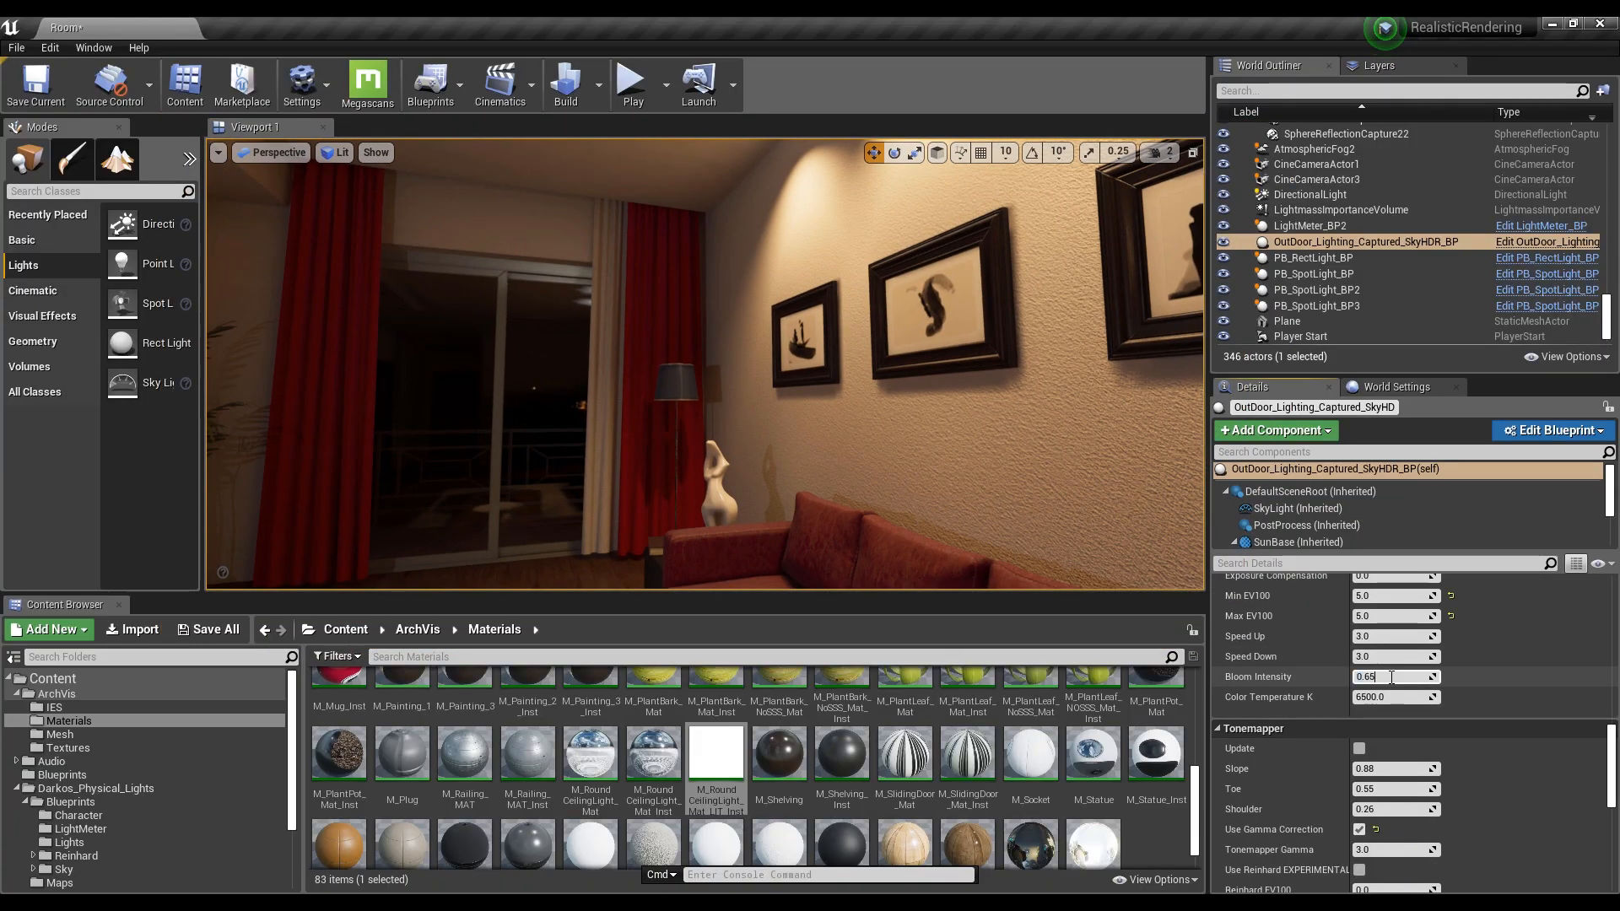
Set the camera's Bloom Intensity to 0.65 and check the glow of the ceiling lights
key(Return)
right_drag(945, 422, 945, 376)
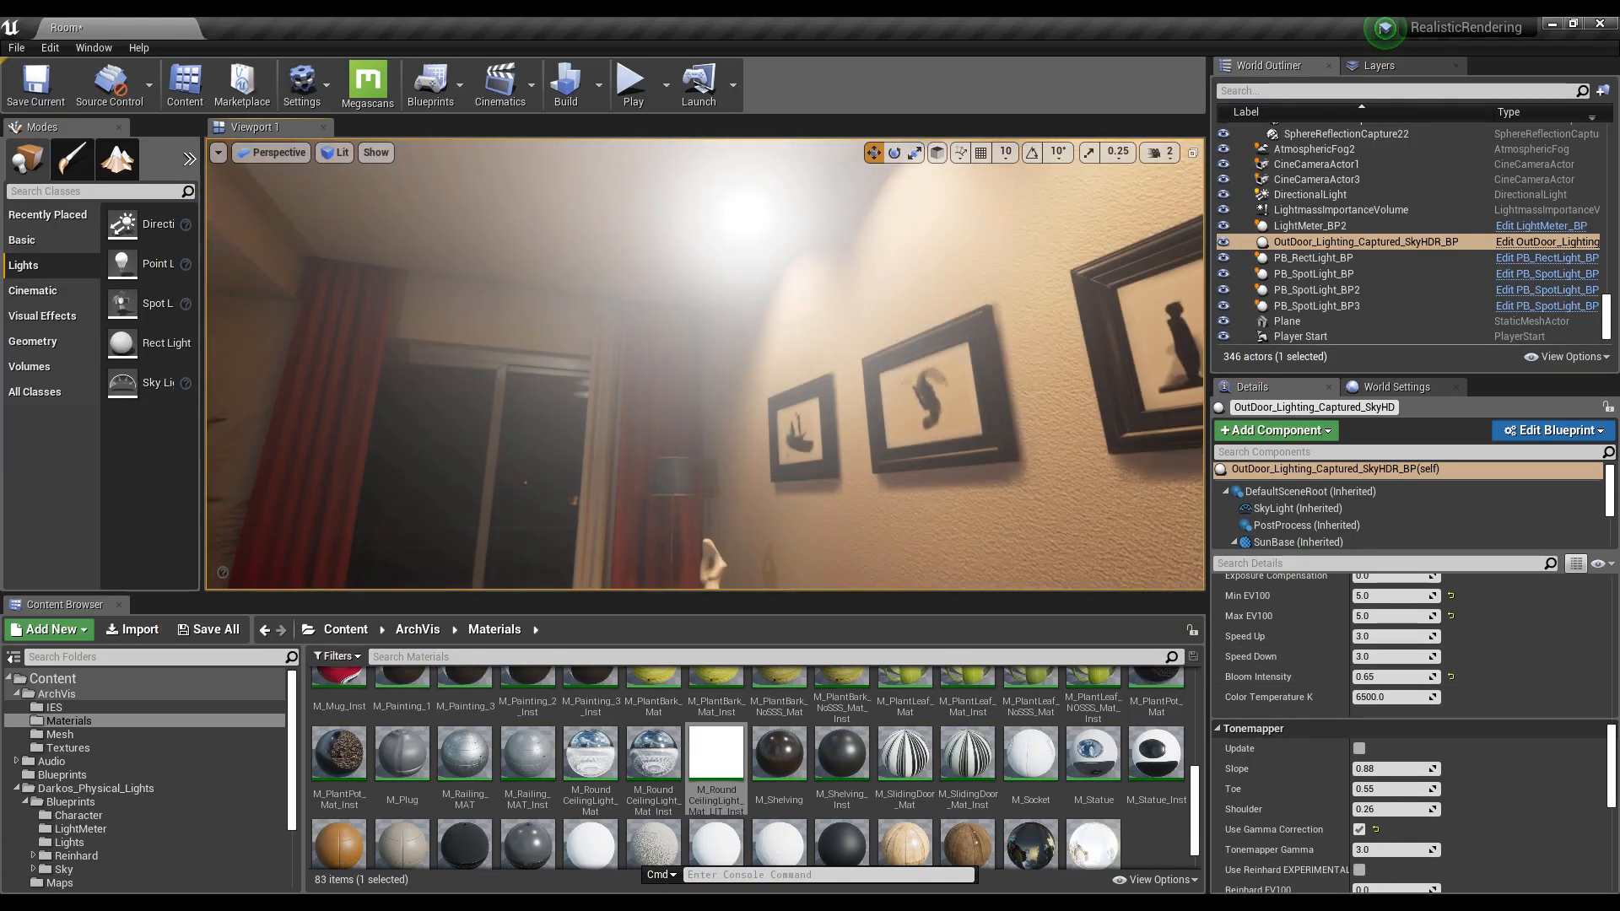
right_drag(654, 312, 653, 304)
mouse_move(788, 383)
right_down()
mouse_move(790, 360)
mouse_move(764, 397)
mouse_move(788, 366)
right_up()
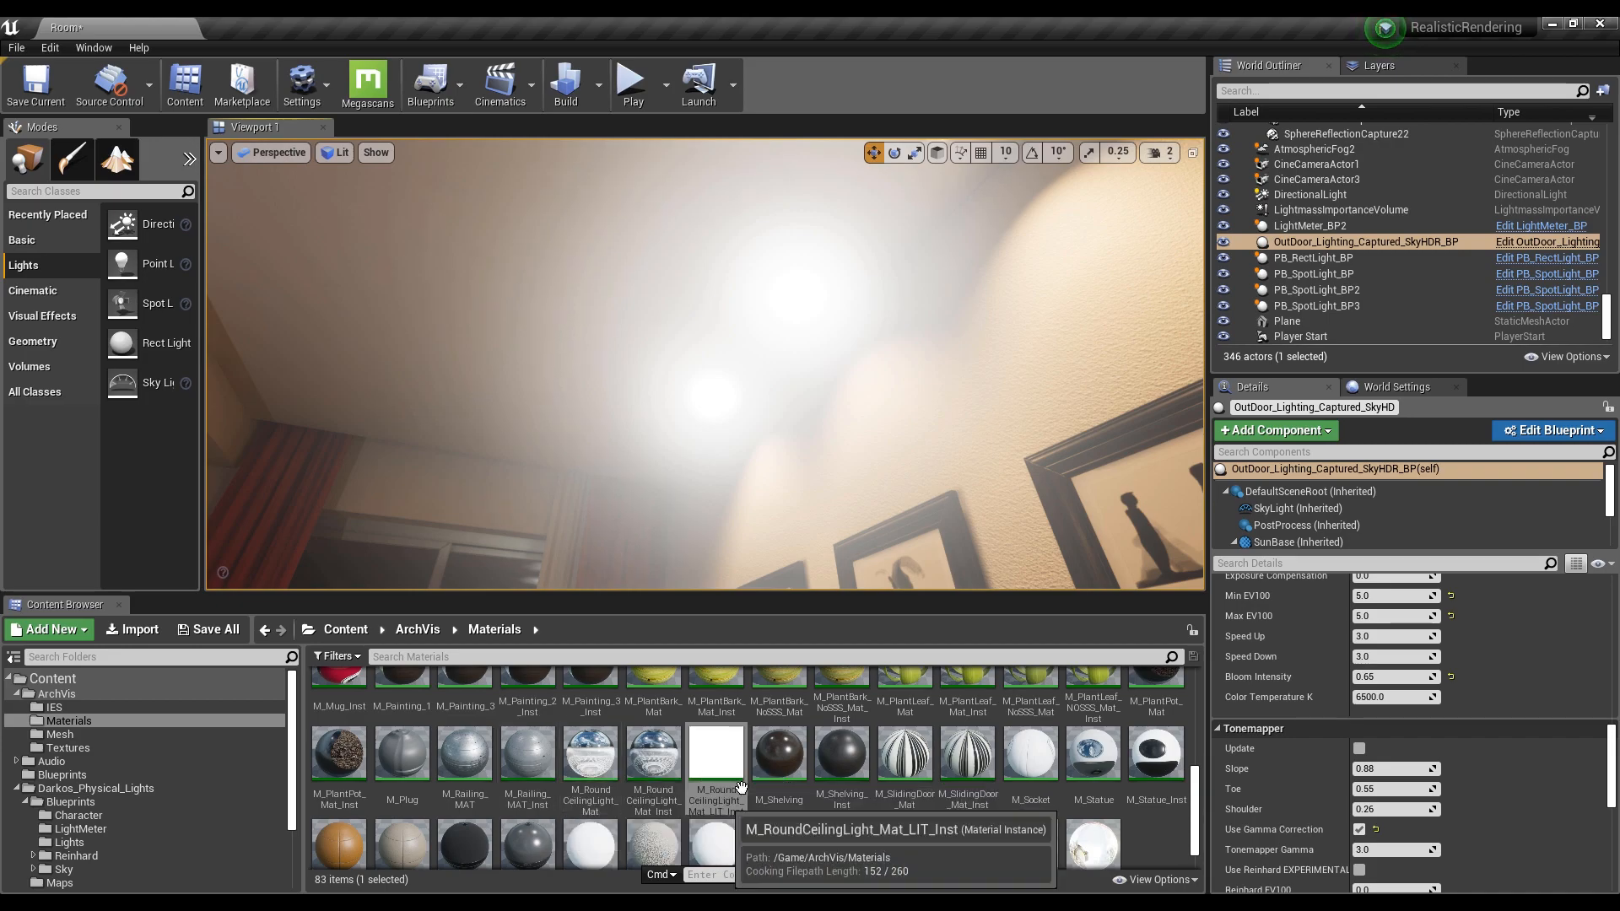
Set the emissive Brightness of M_RoundCeilingLight_Mat_LIT_Inst to 1, save the material instance and check the ceiling lights
double_click(713, 755)
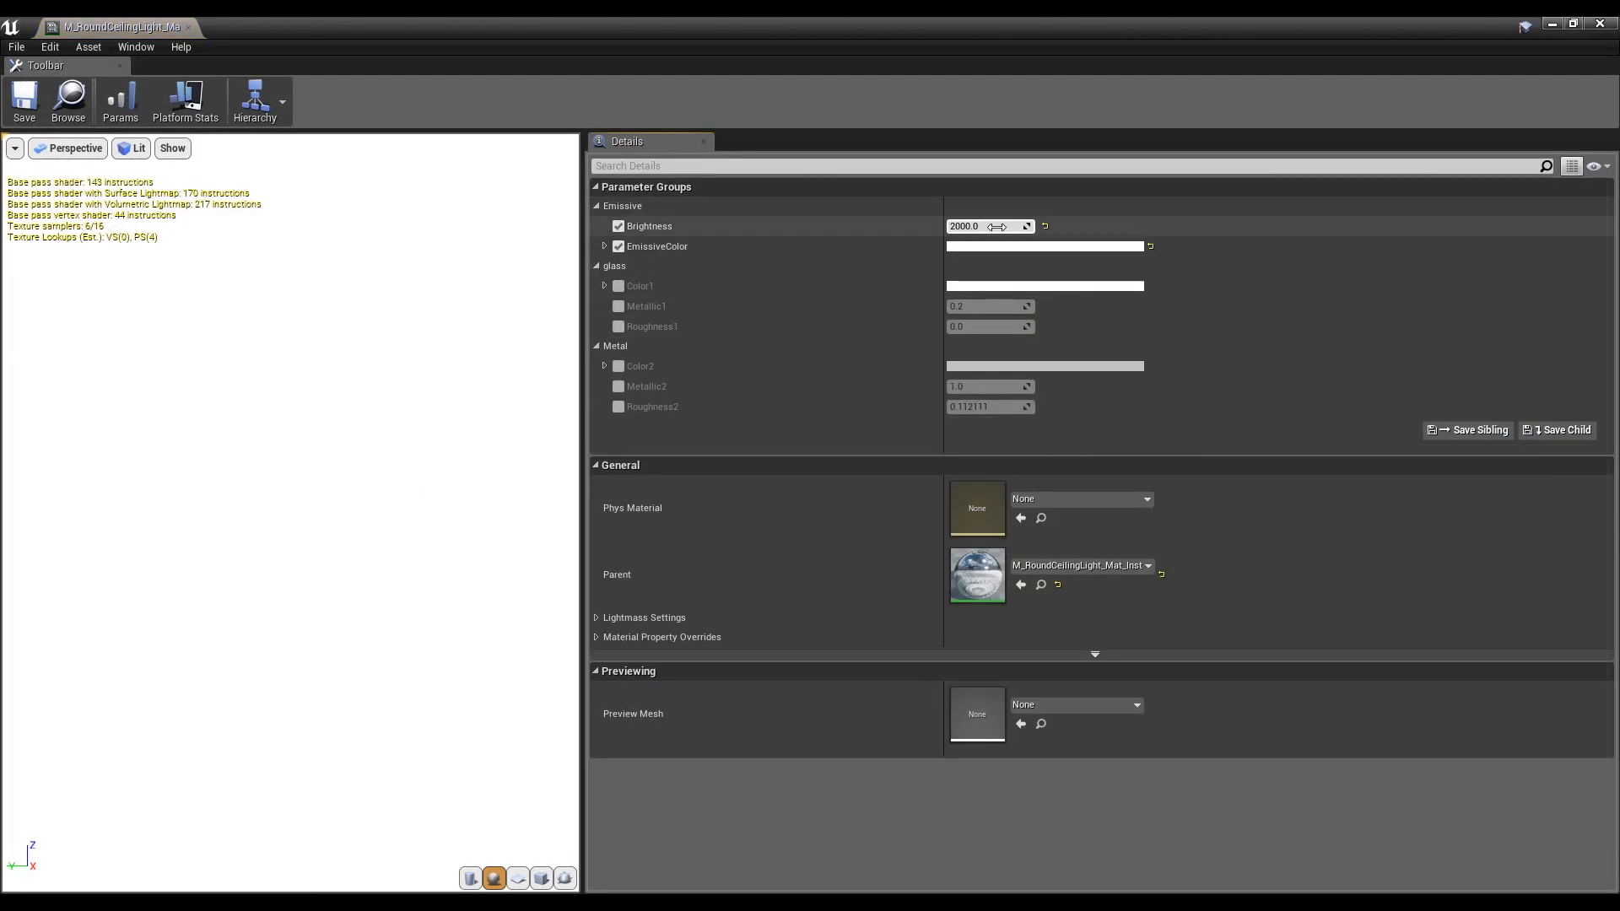
text(1)
key(Return)
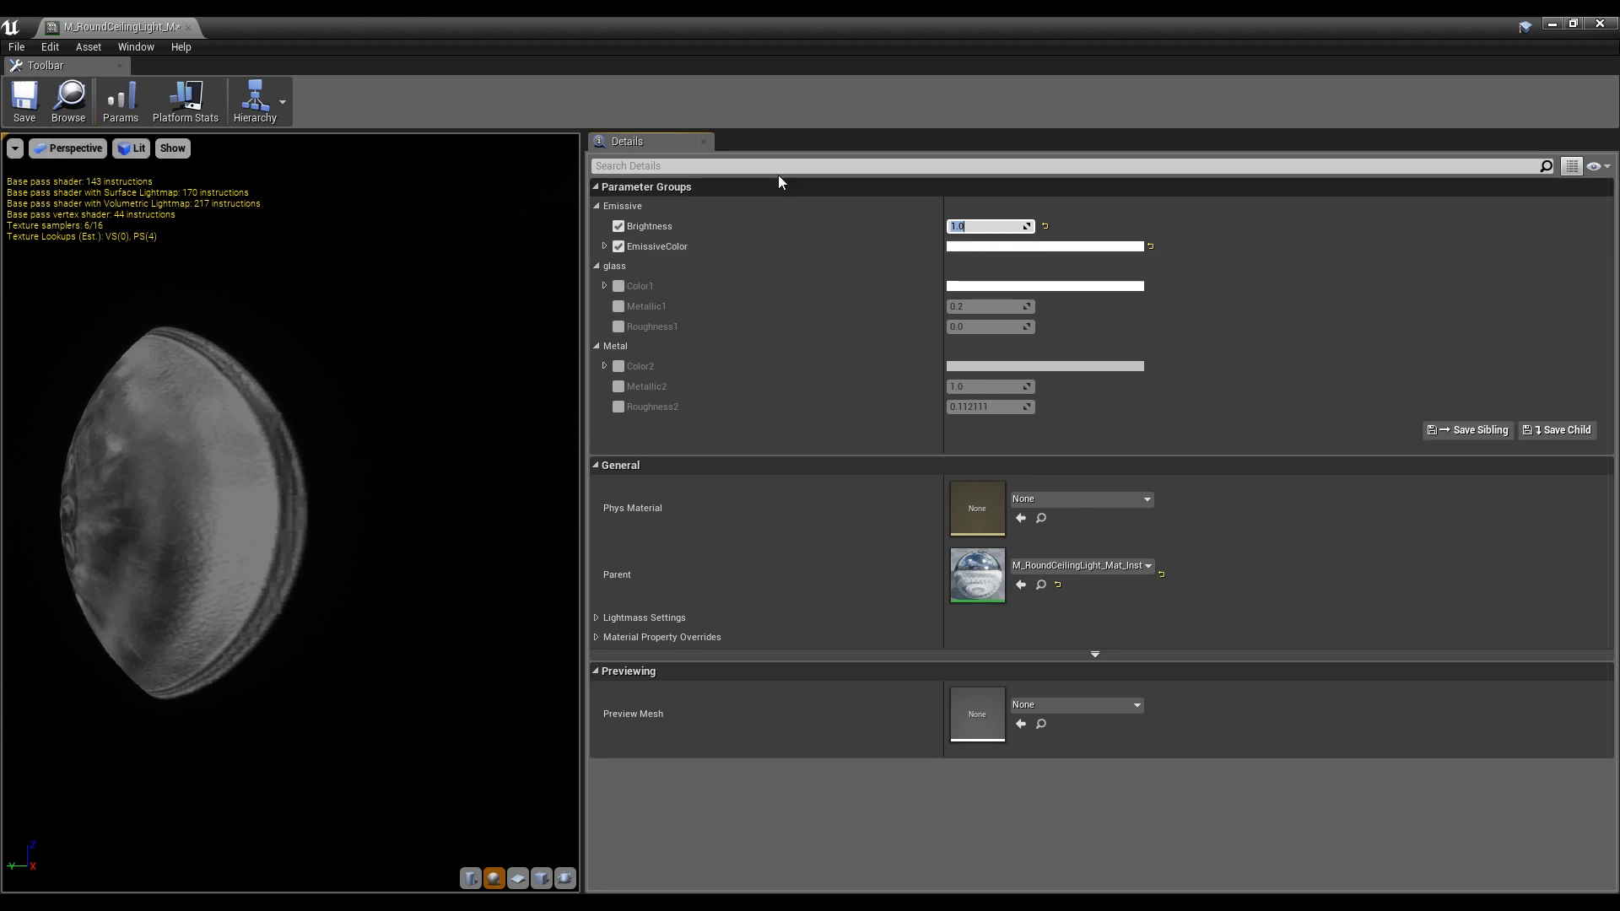
click(23, 101)
click(188, 27)
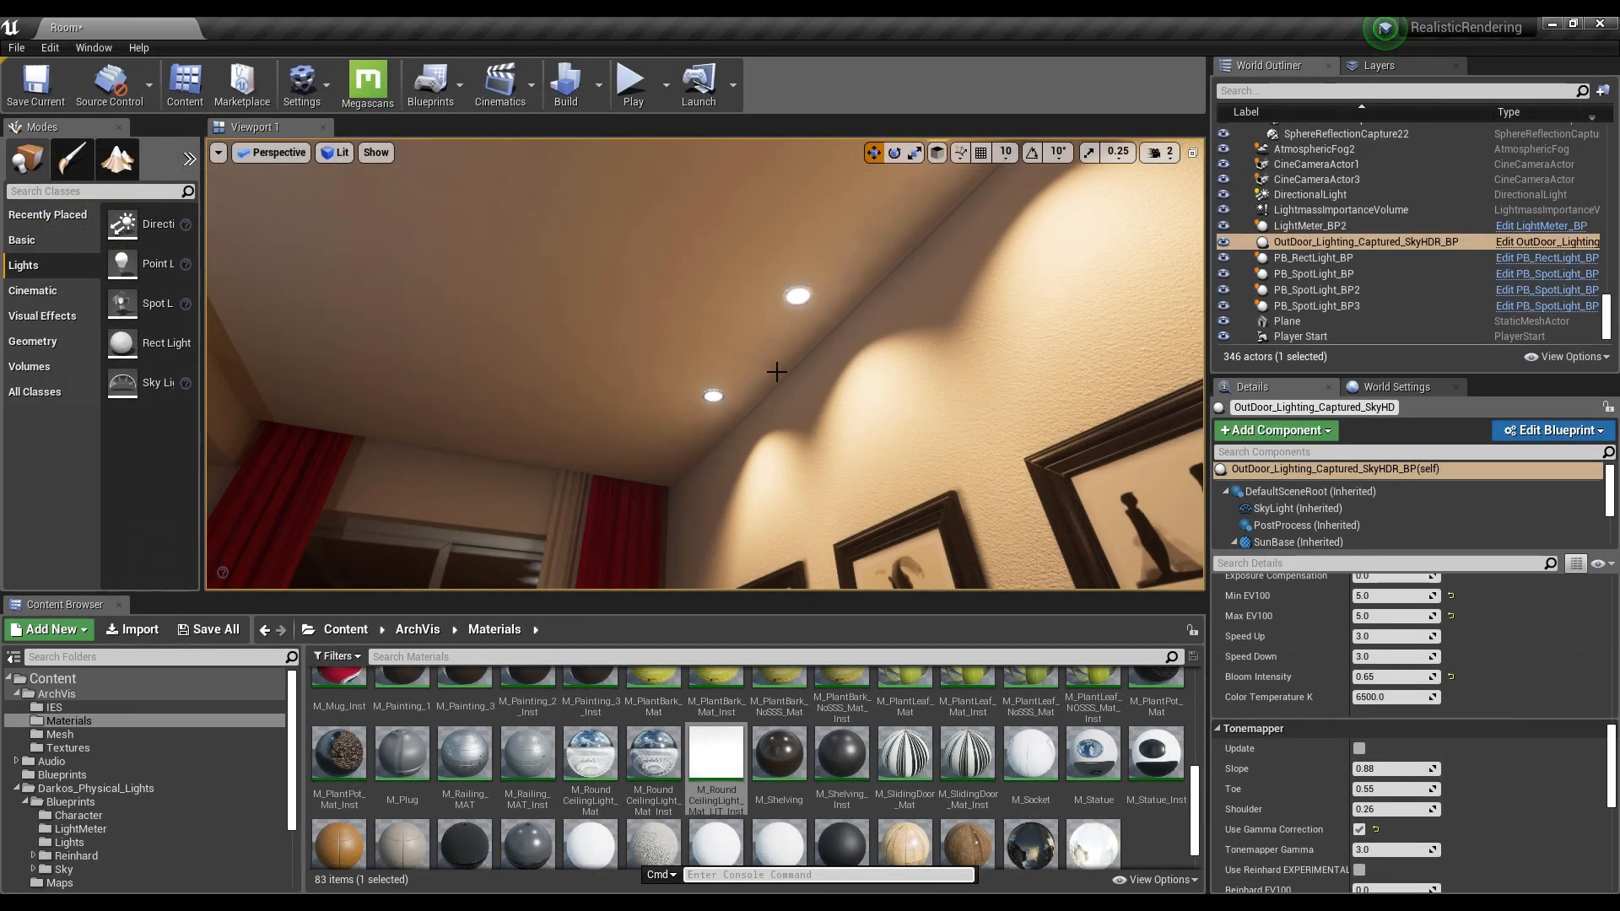
right_drag(696, 321, 696, 405)
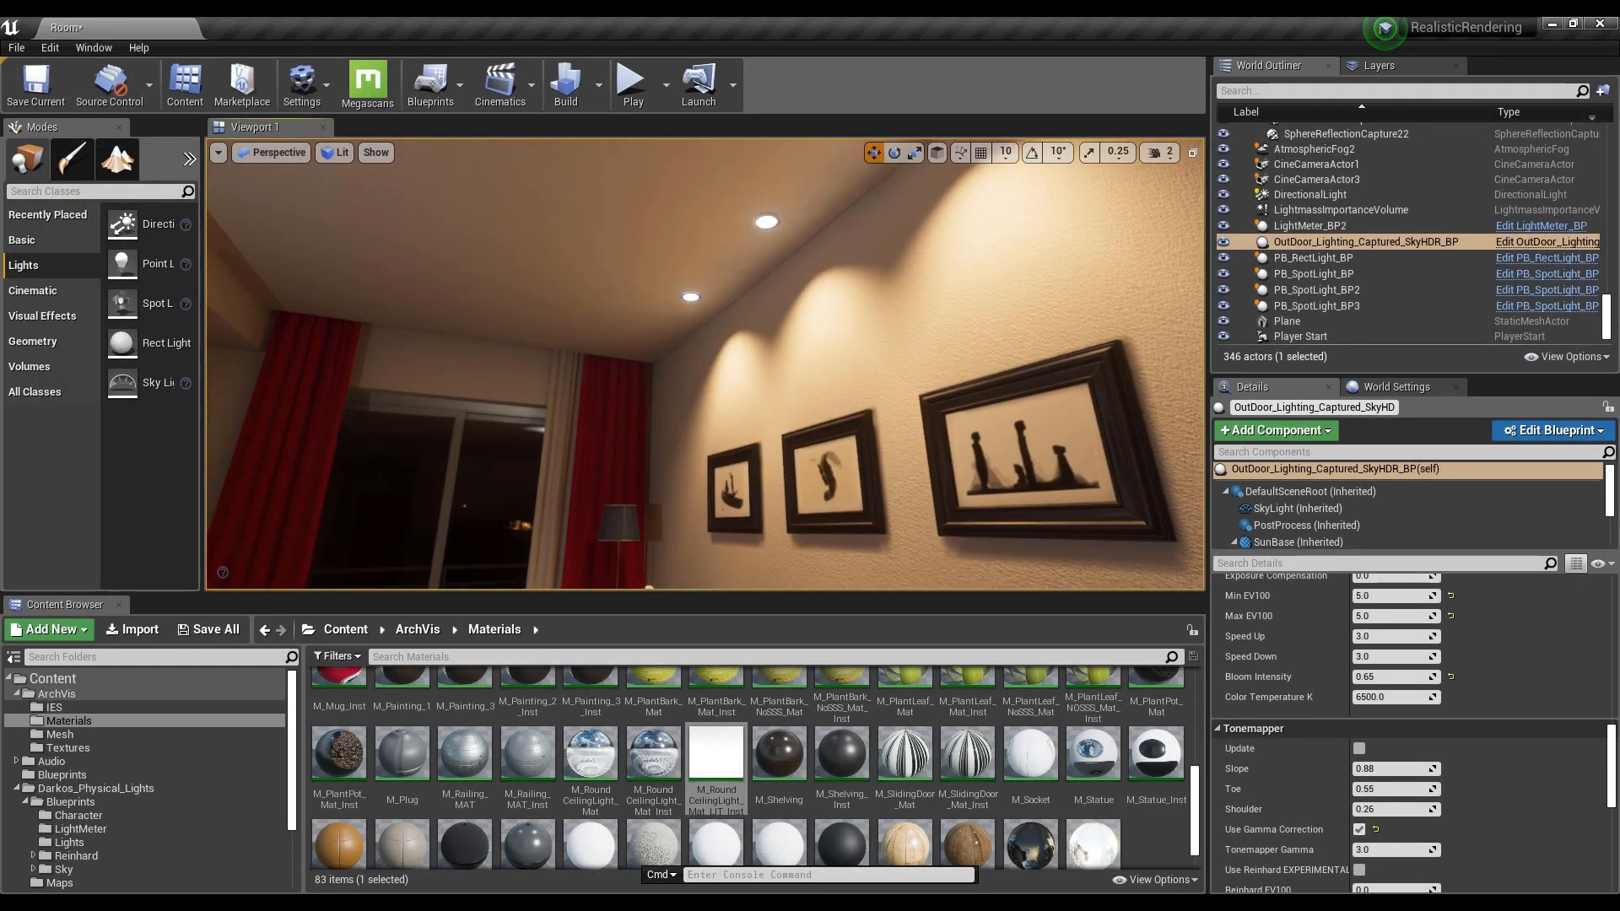
right_drag(812, 272, 812, 372)
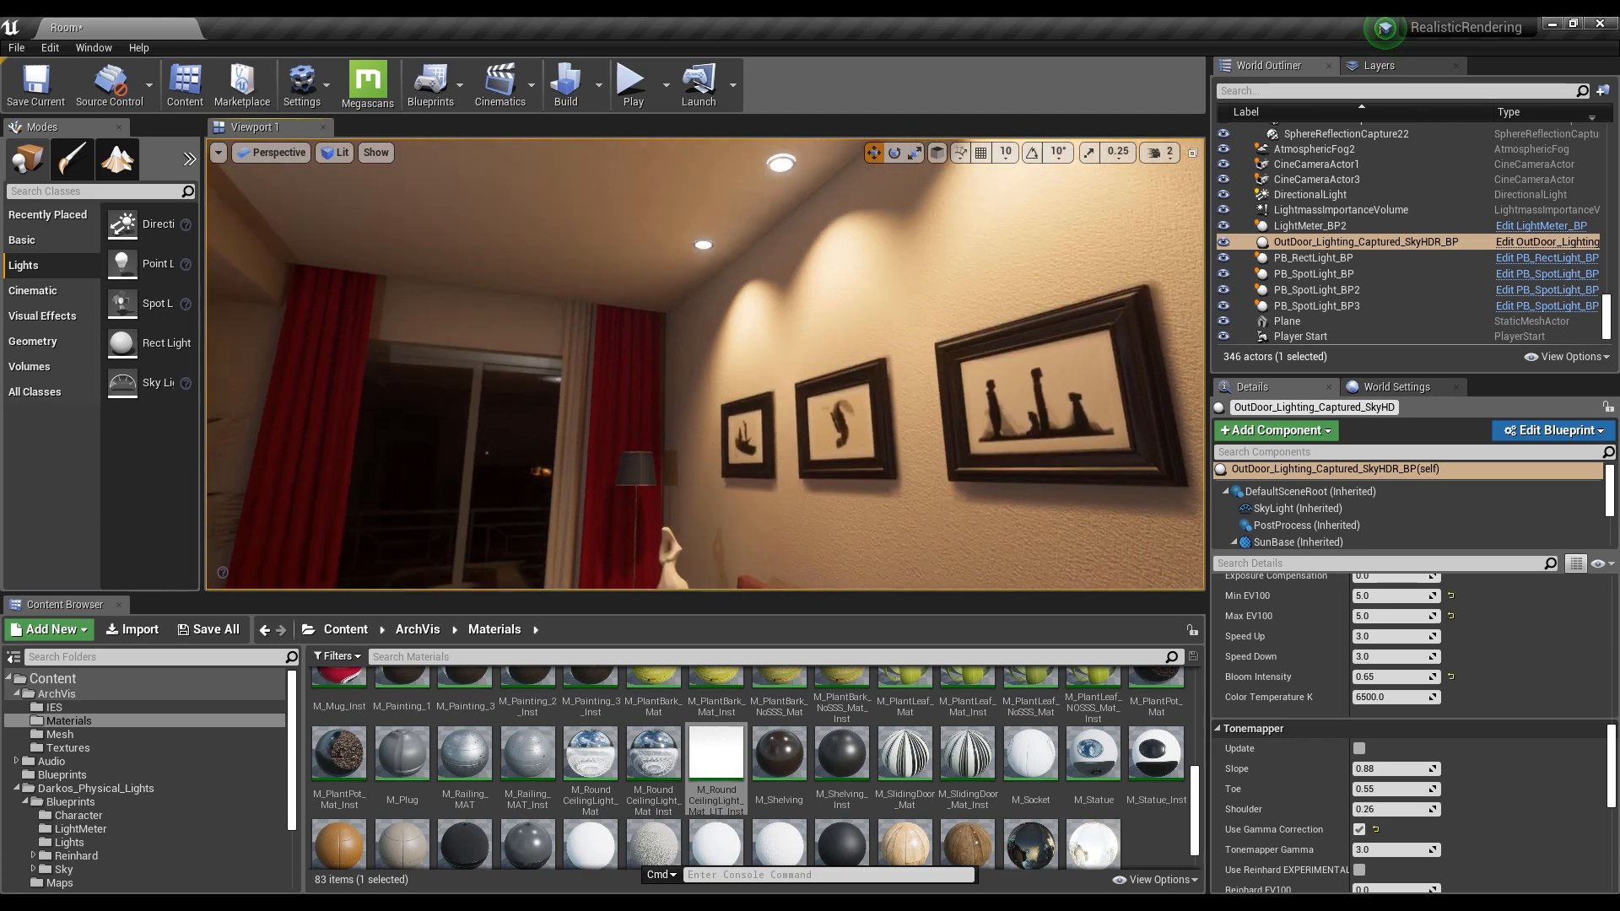
Compare the room with the tonemapper's Use Gamma Correction turned off and on again
right_drag(675, 451, 253, 506)
scroll(1324, 737, down, 3)
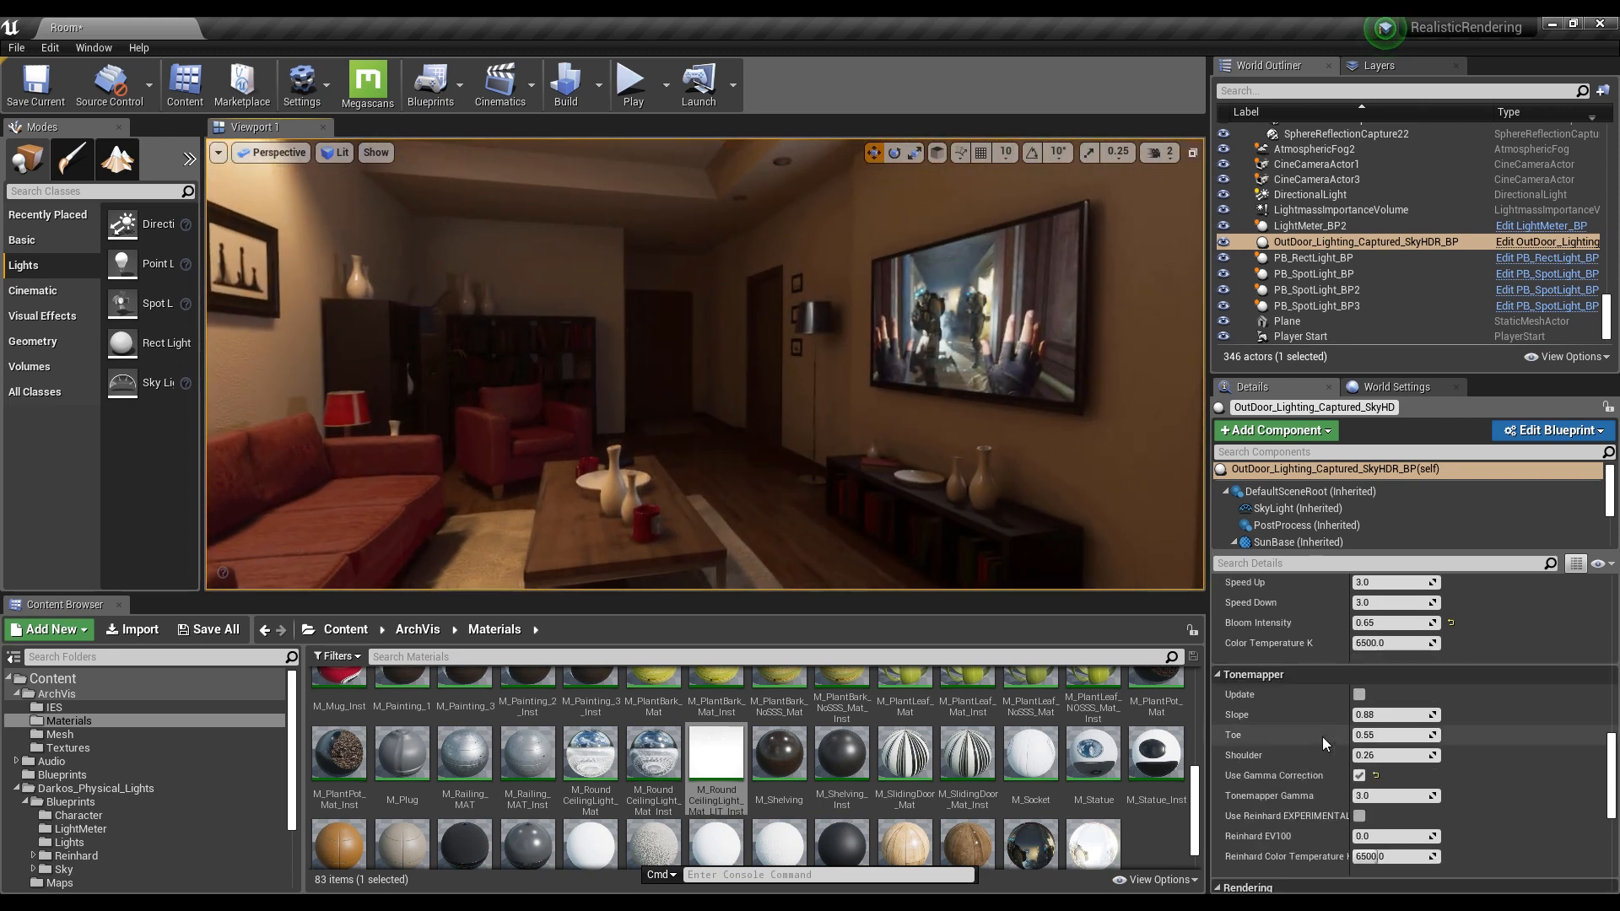
click(1361, 668)
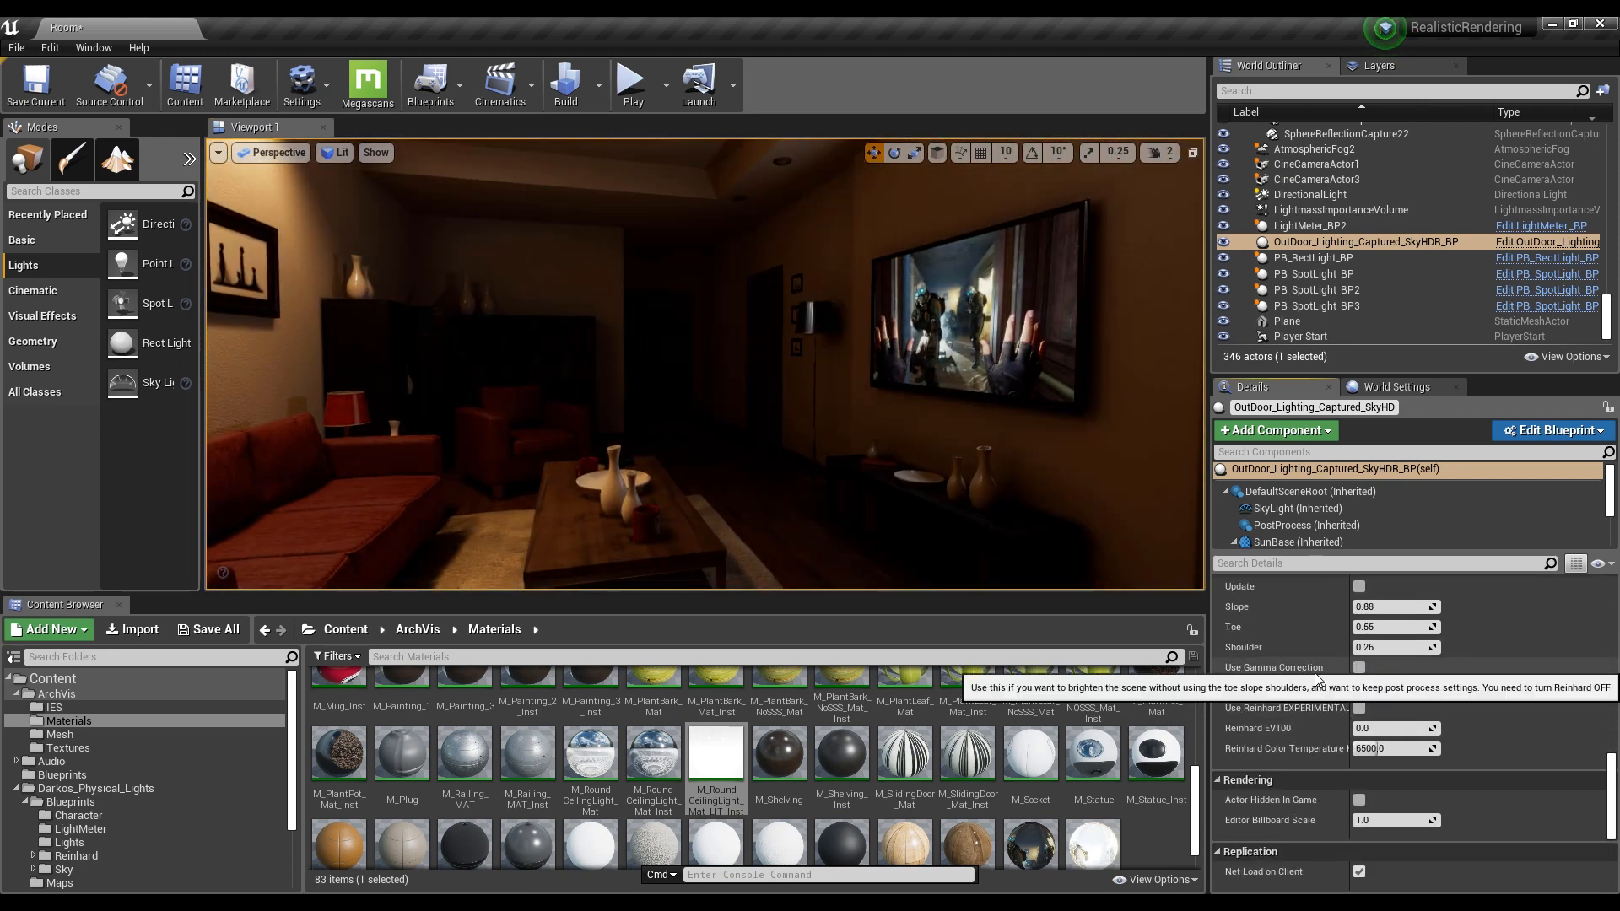
right_drag(844, 422, 371, 359)
click(1360, 668)
key(w)
key(w)
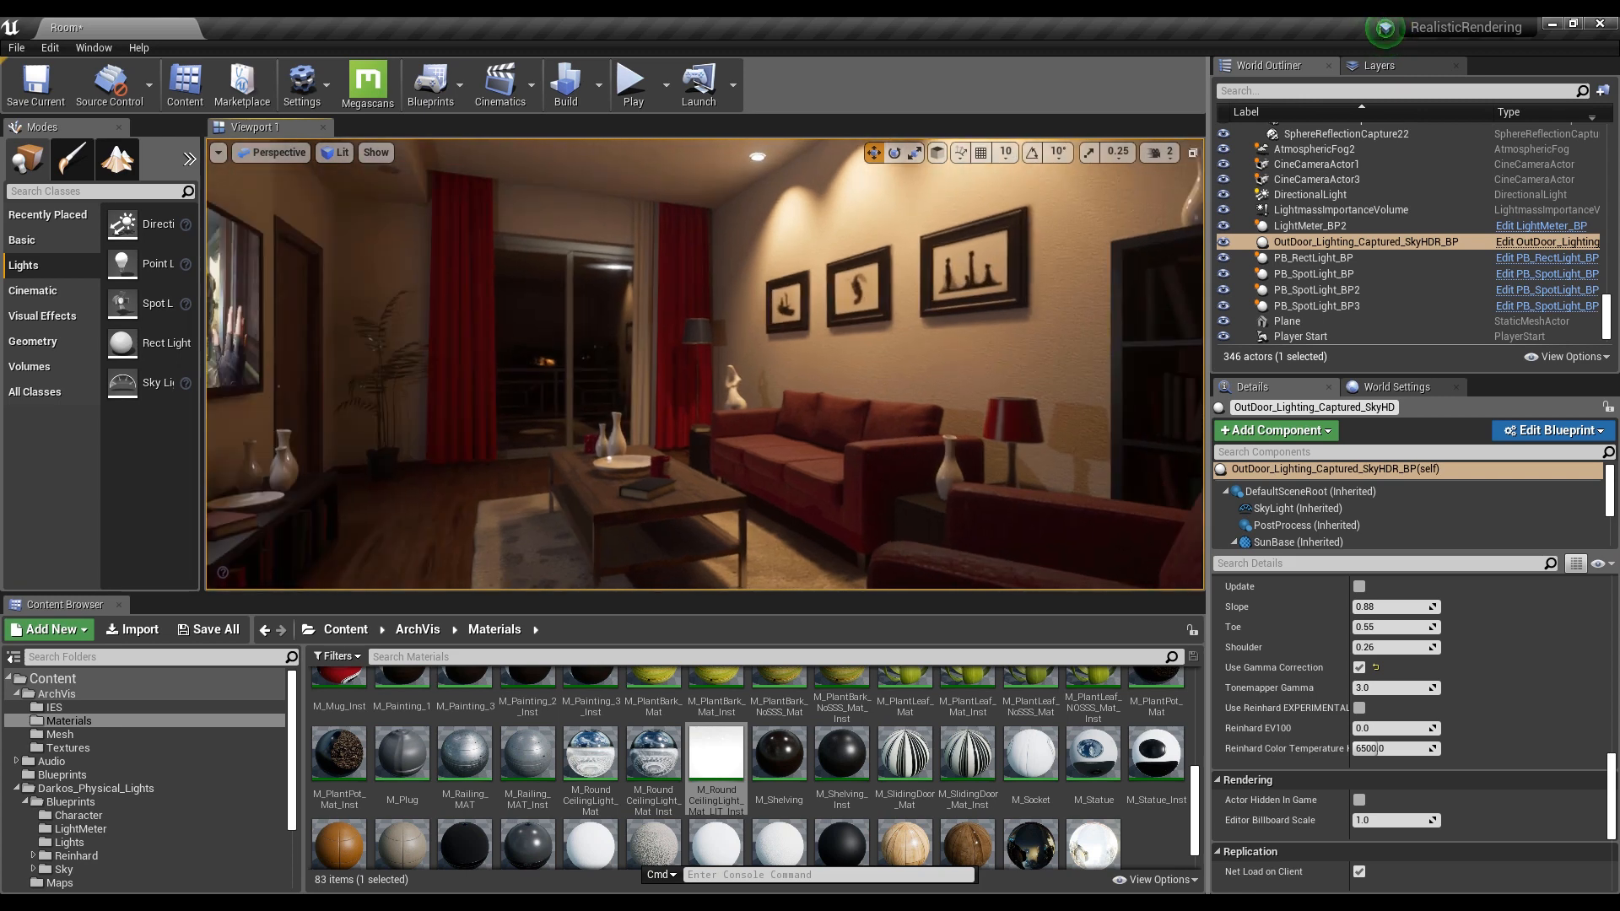
key(s)
right_drag(784, 478, 746, 476)
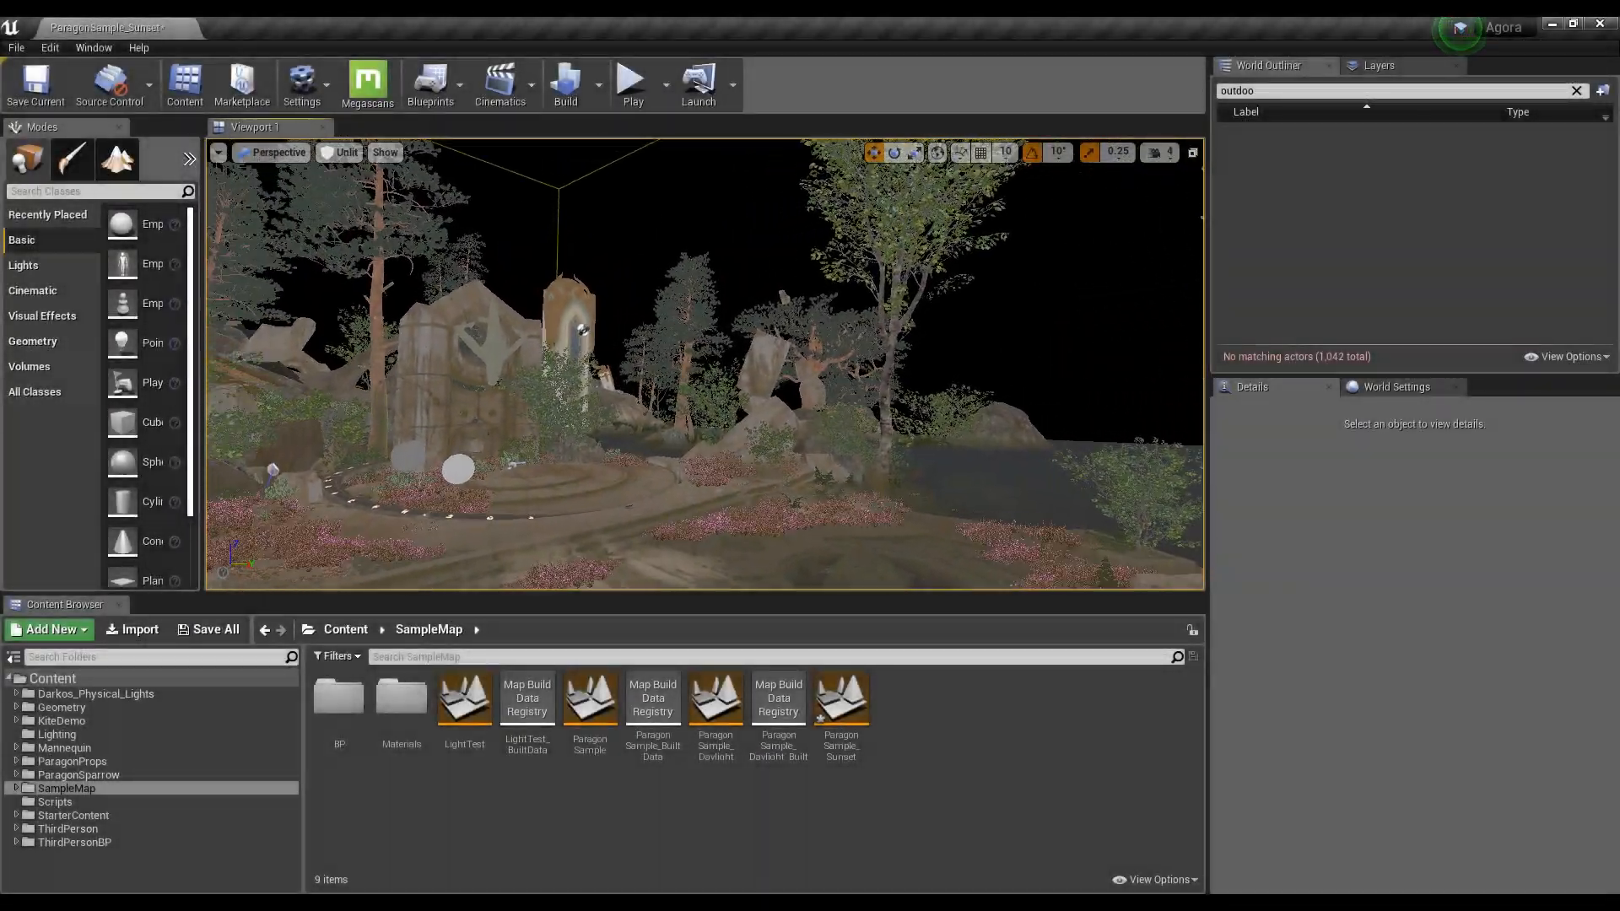
Look around the forest ruins of the ParagonSample_Sunset level, comparing its Lit and Unlit view modes
key(w)
right_drag(706, 364, 566, 366)
key(s)
key(w)
mouse_move(435, 252)
right_down()
mouse_move(389, 250)
mouse_move(436, 252)
right_up()
key(s)
click(350, 155)
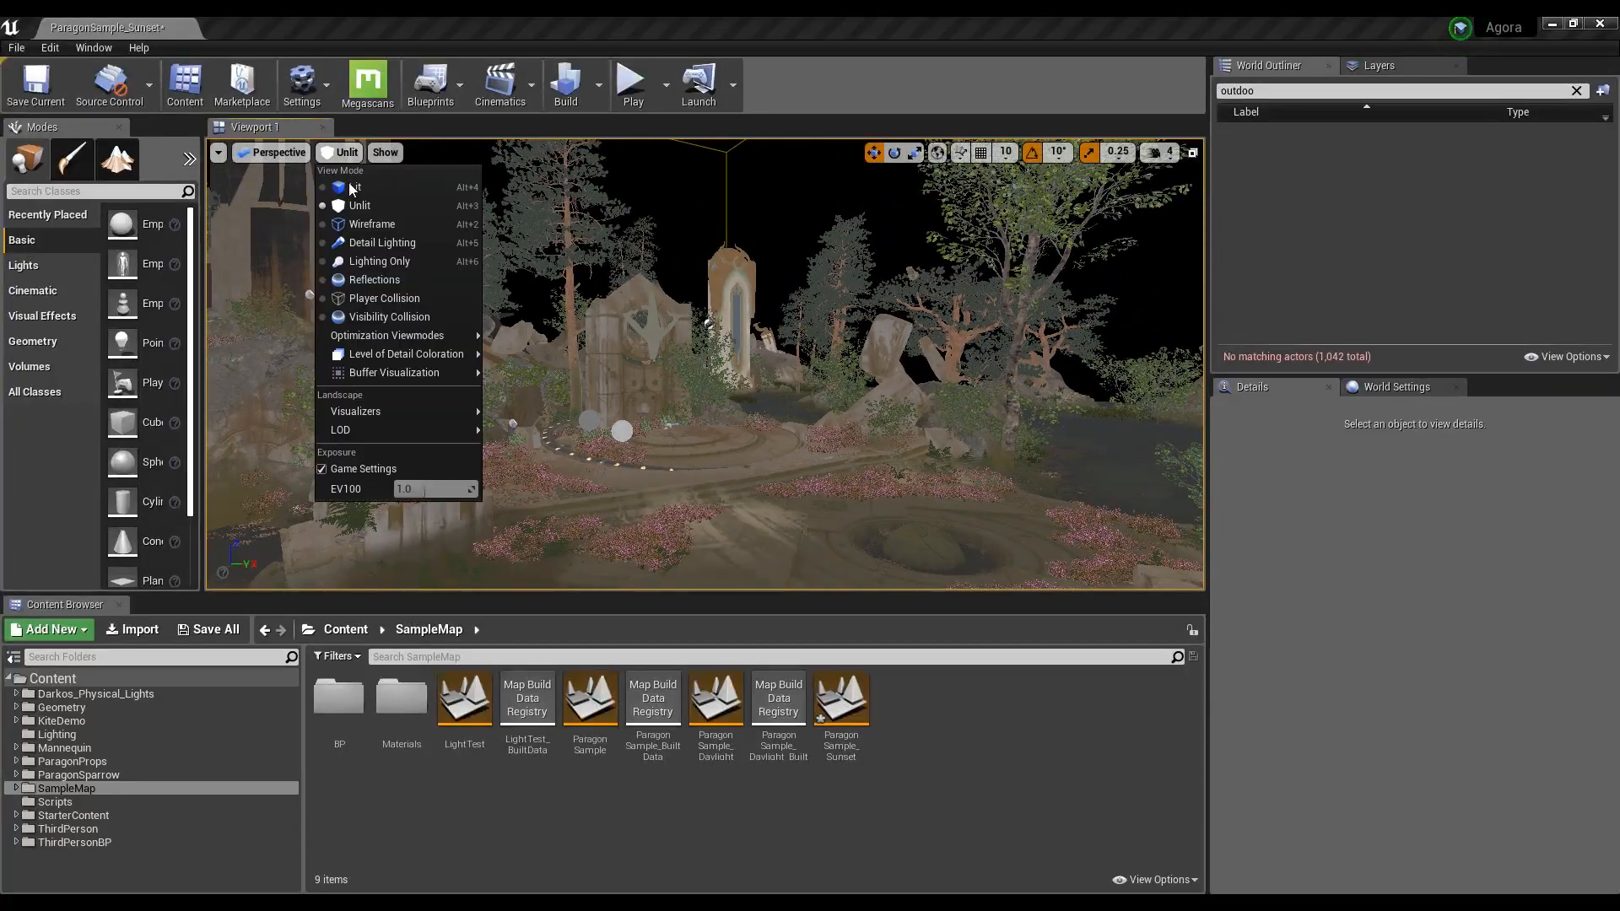
click(350, 167)
click(346, 154)
click(355, 205)
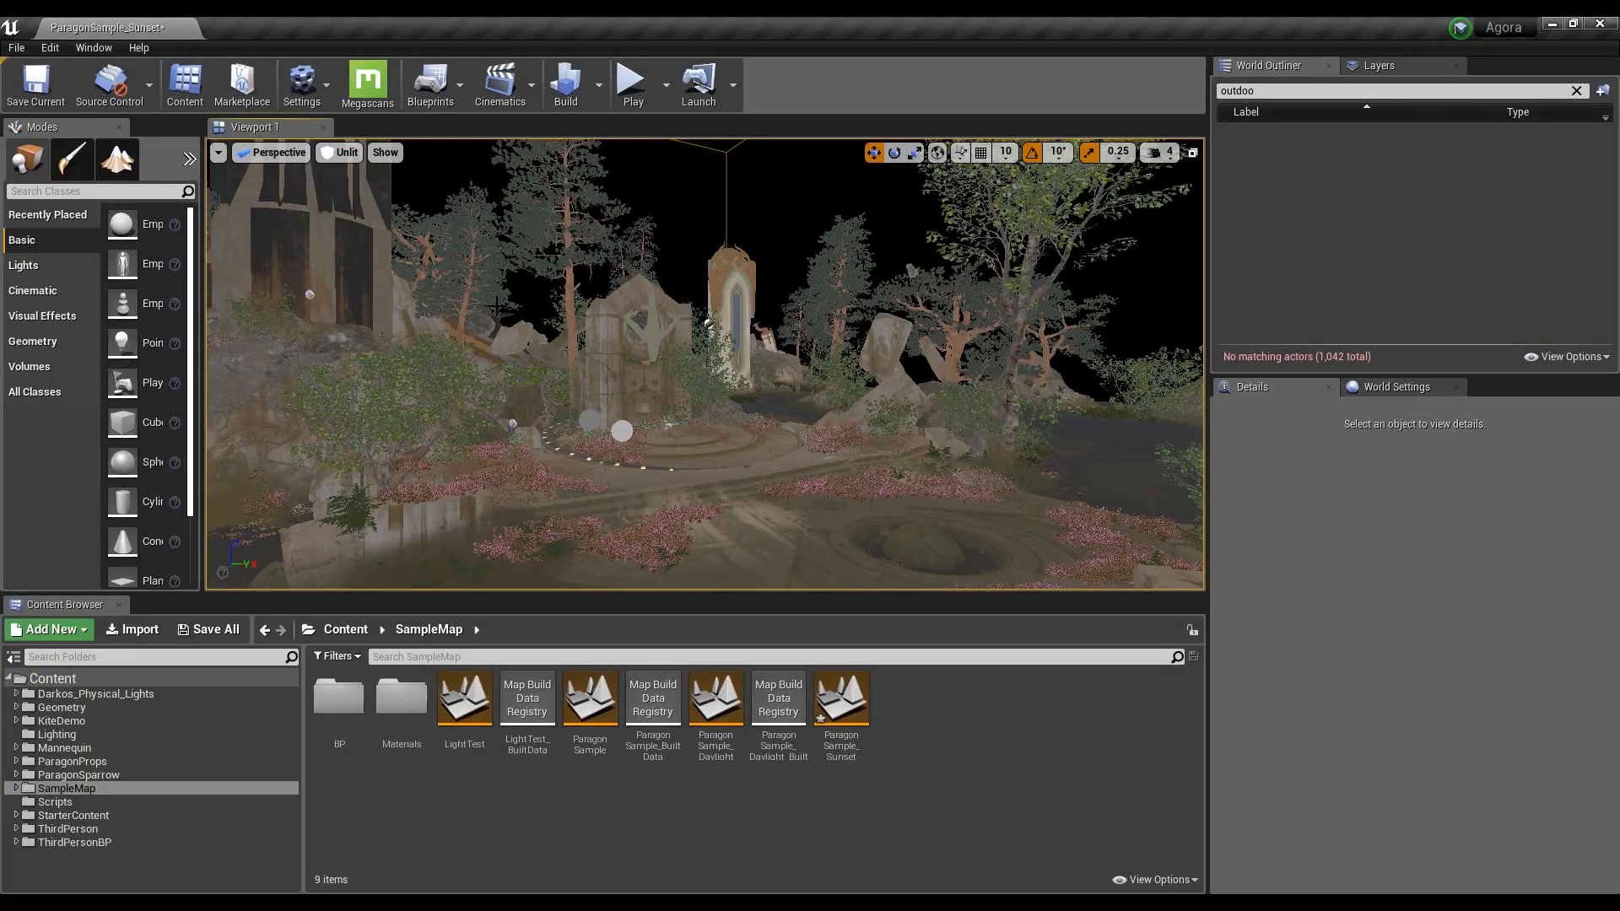
Display the forest level in the Lightmap Density view mode and examine the density across ruins, terrain and foliage
right_drag(472, 338, 664, 365)
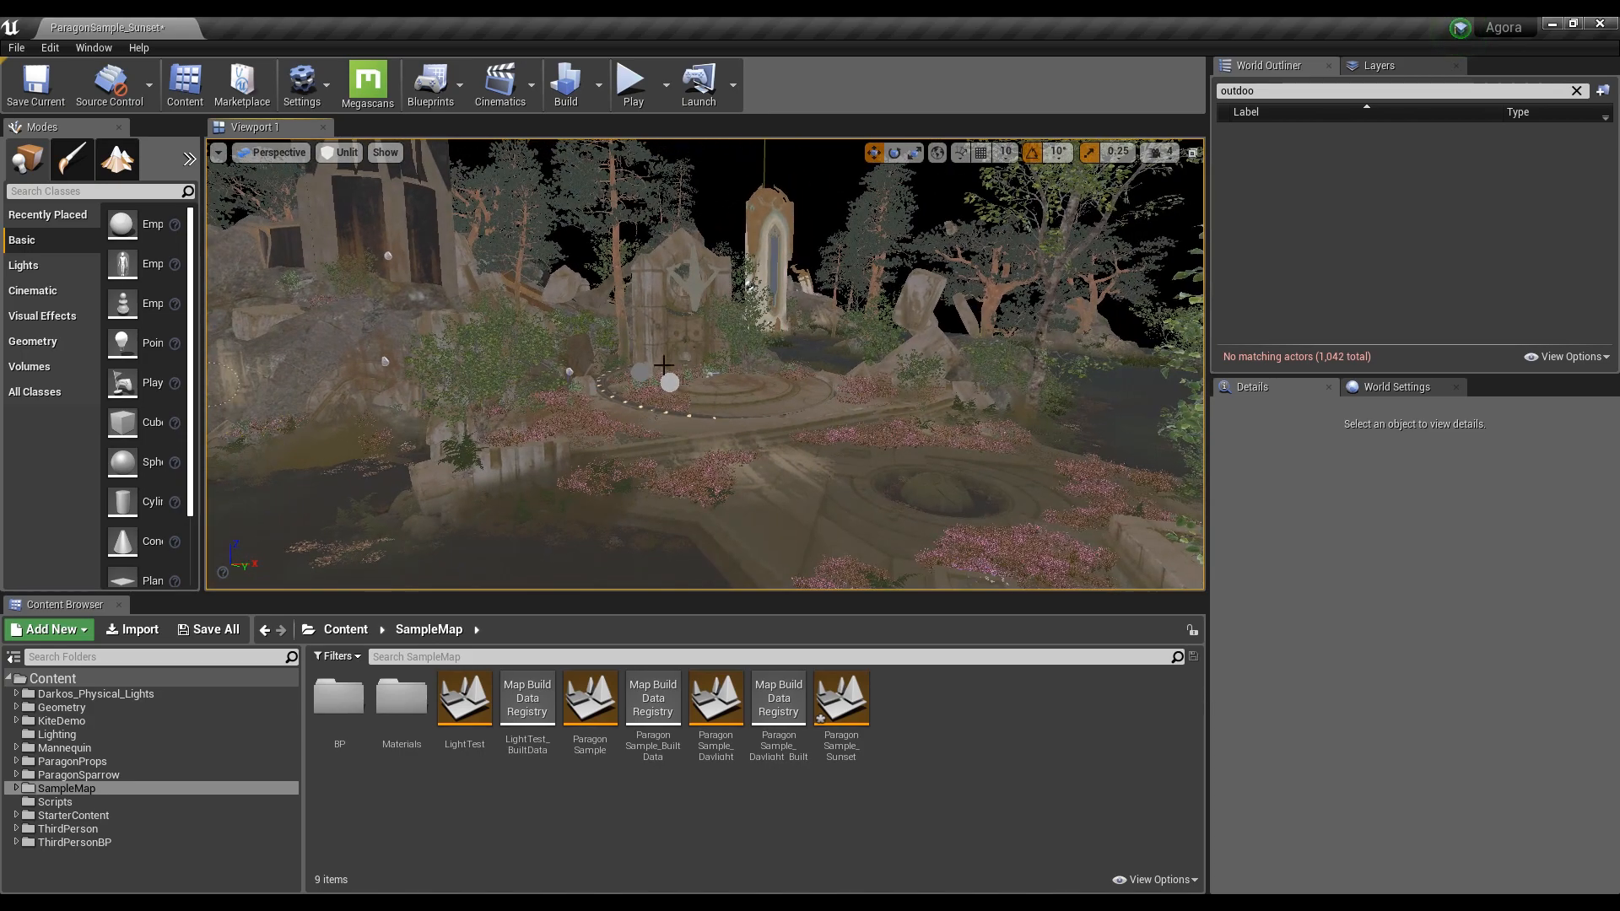
click(337, 153)
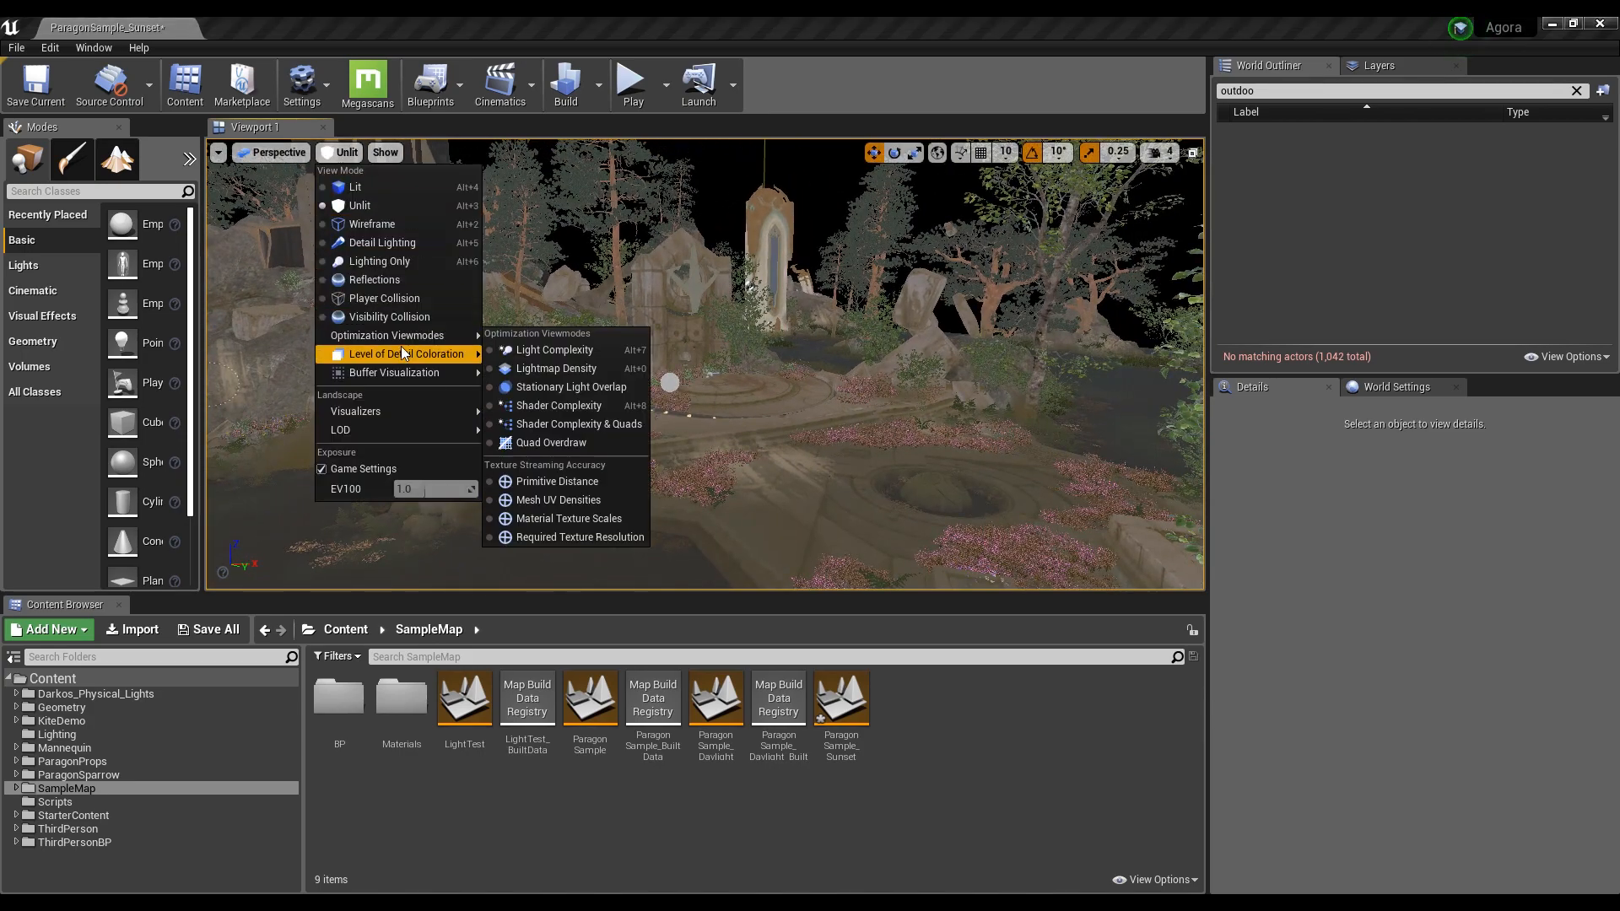
click(565, 386)
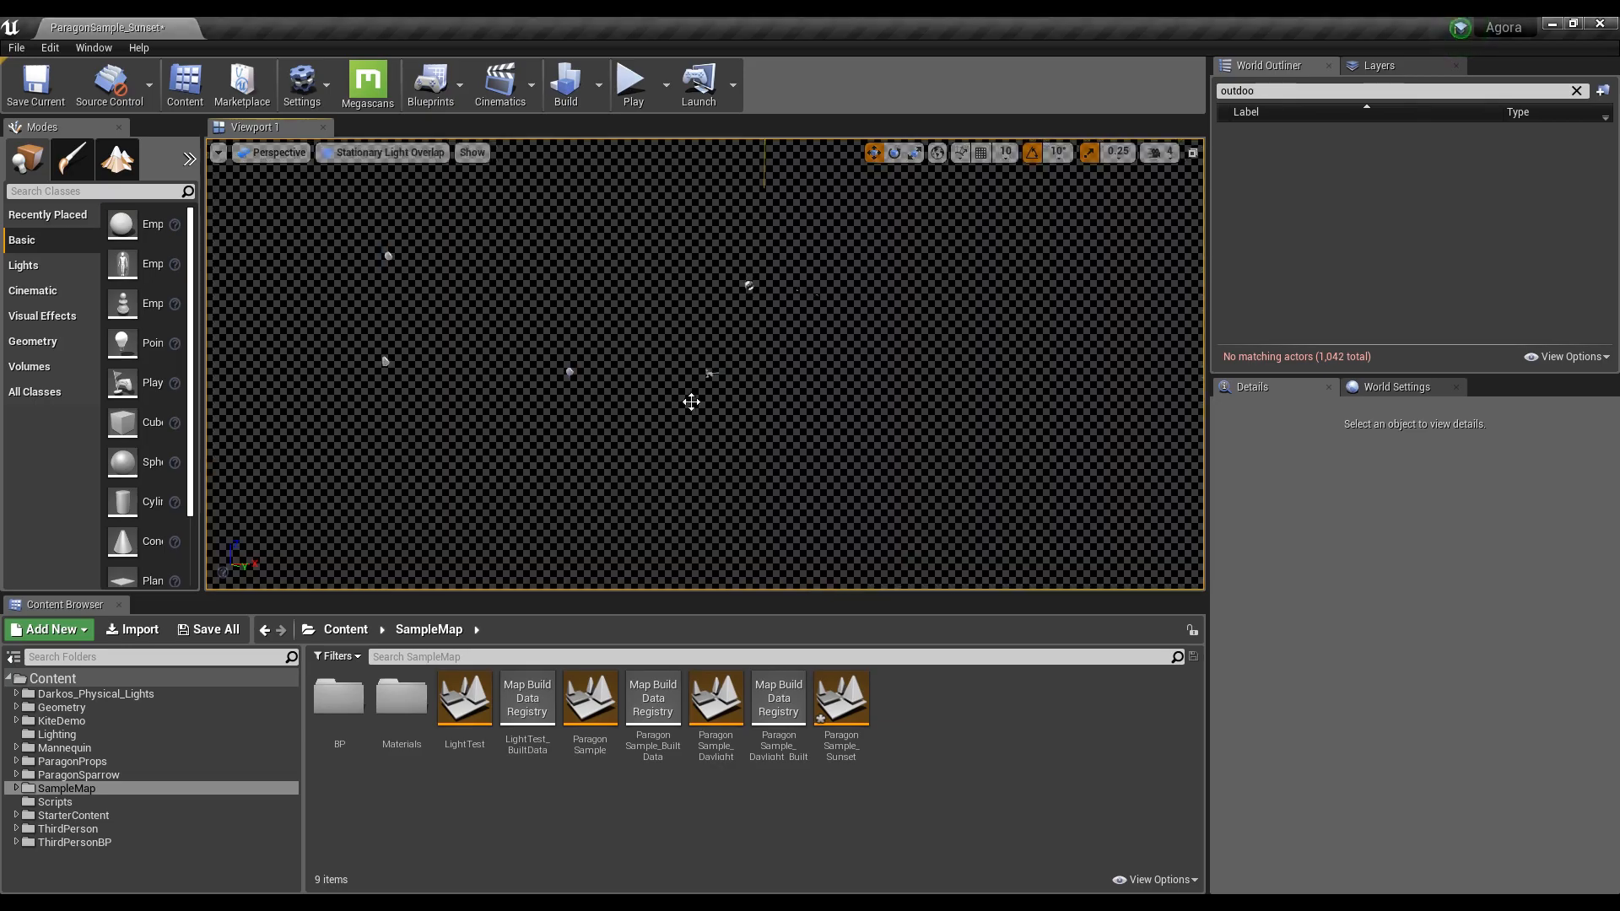
click(381, 154)
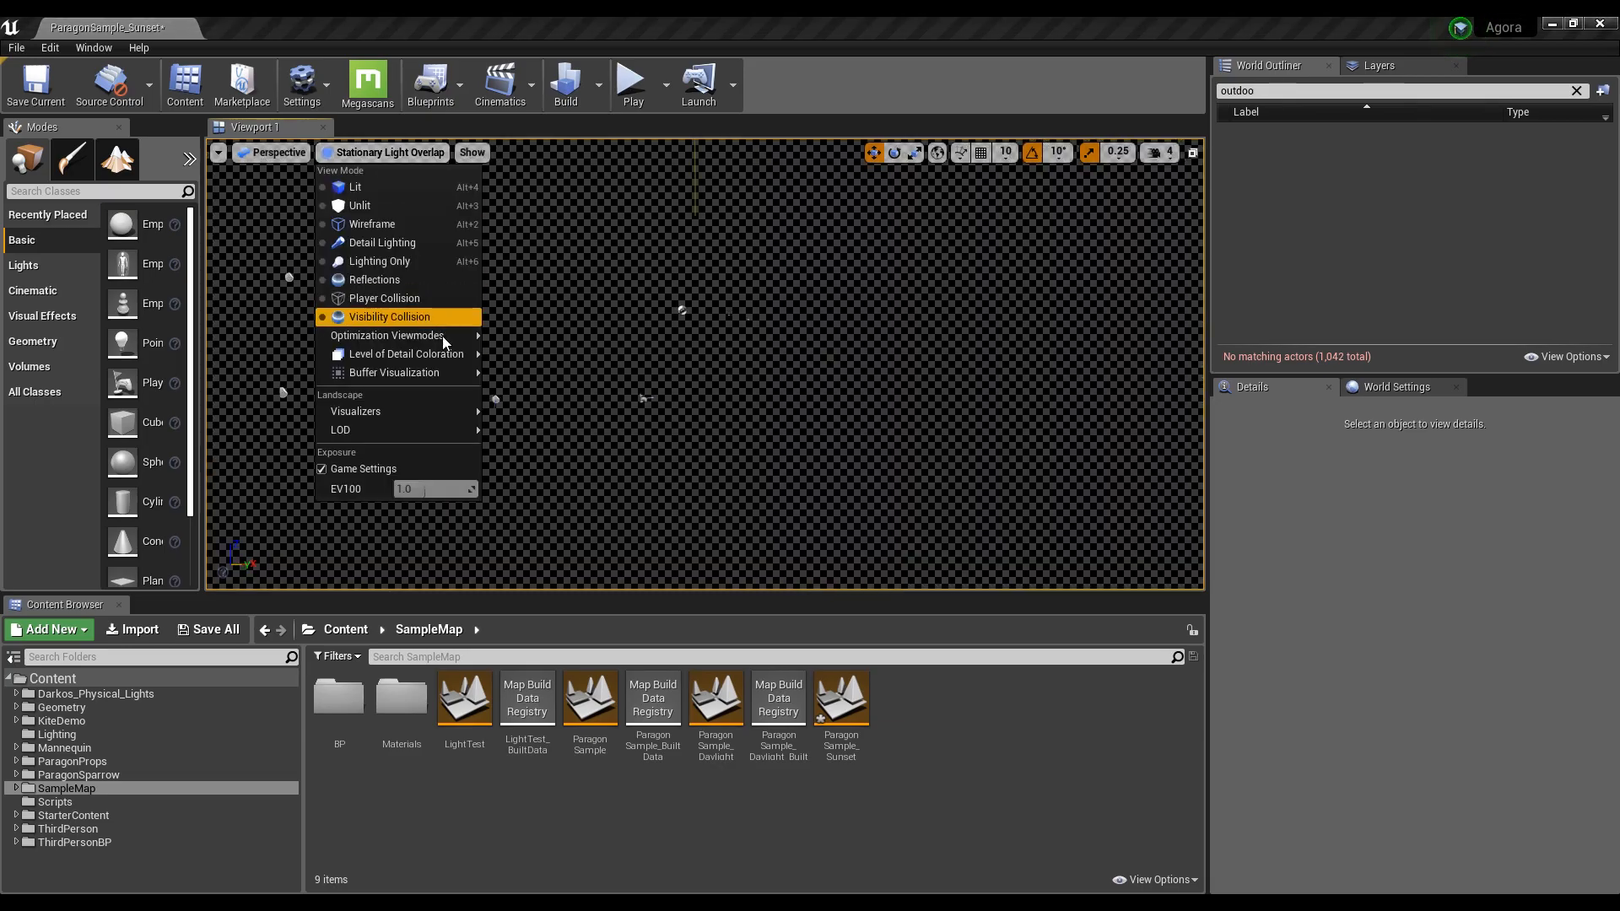
click(560, 366)
right_drag(669, 390, 751, 367)
key(d)
key(w)
key(w)
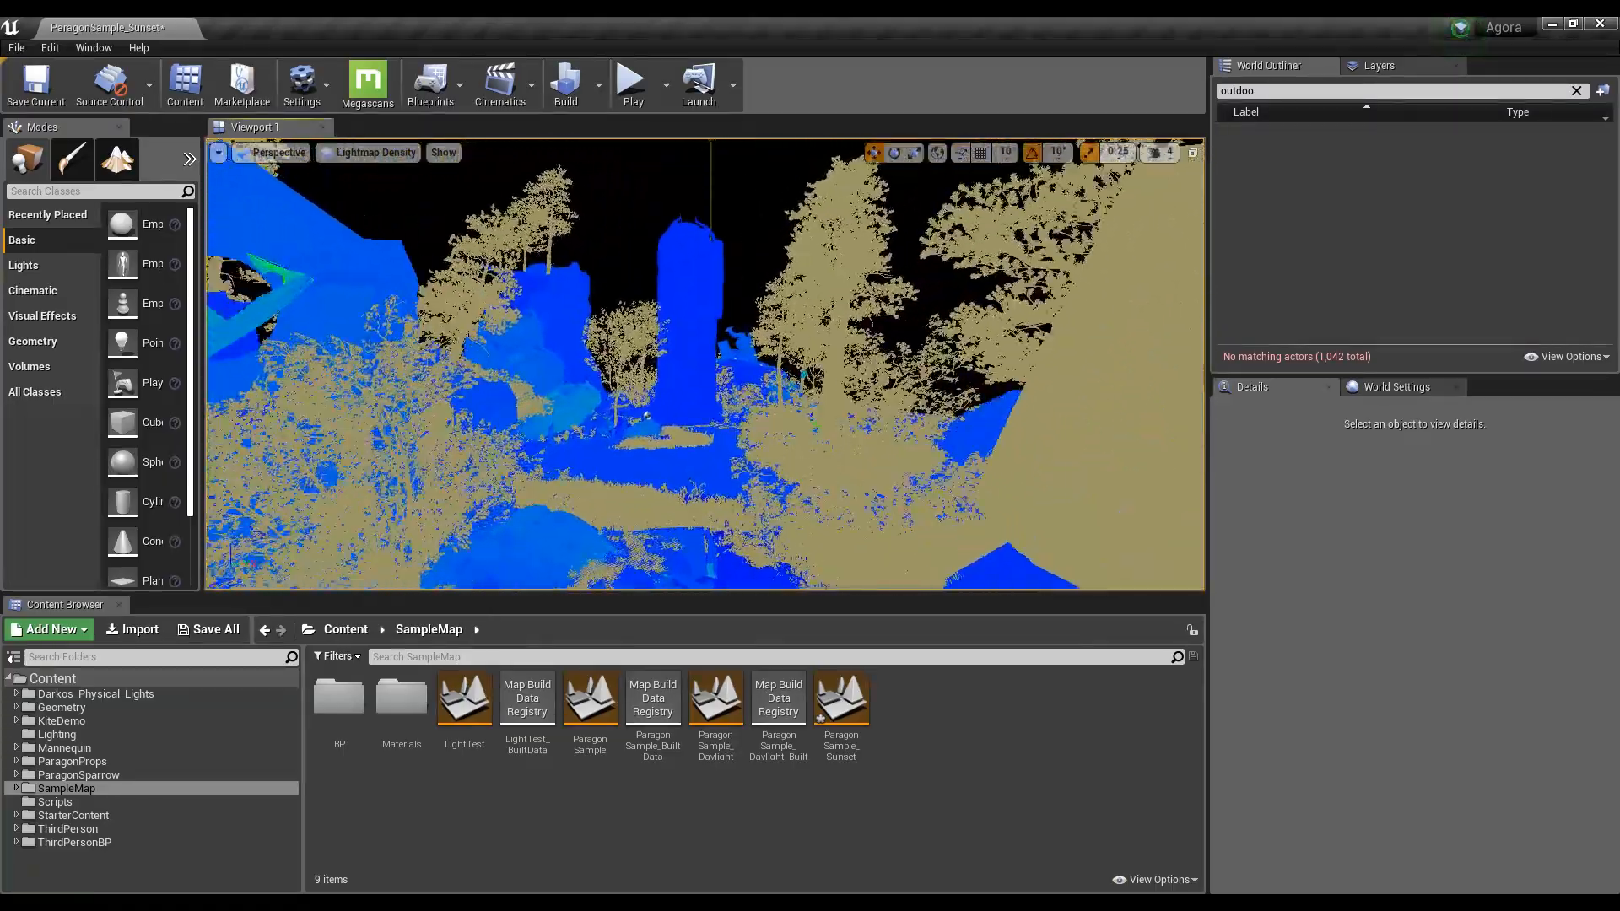
key(w)
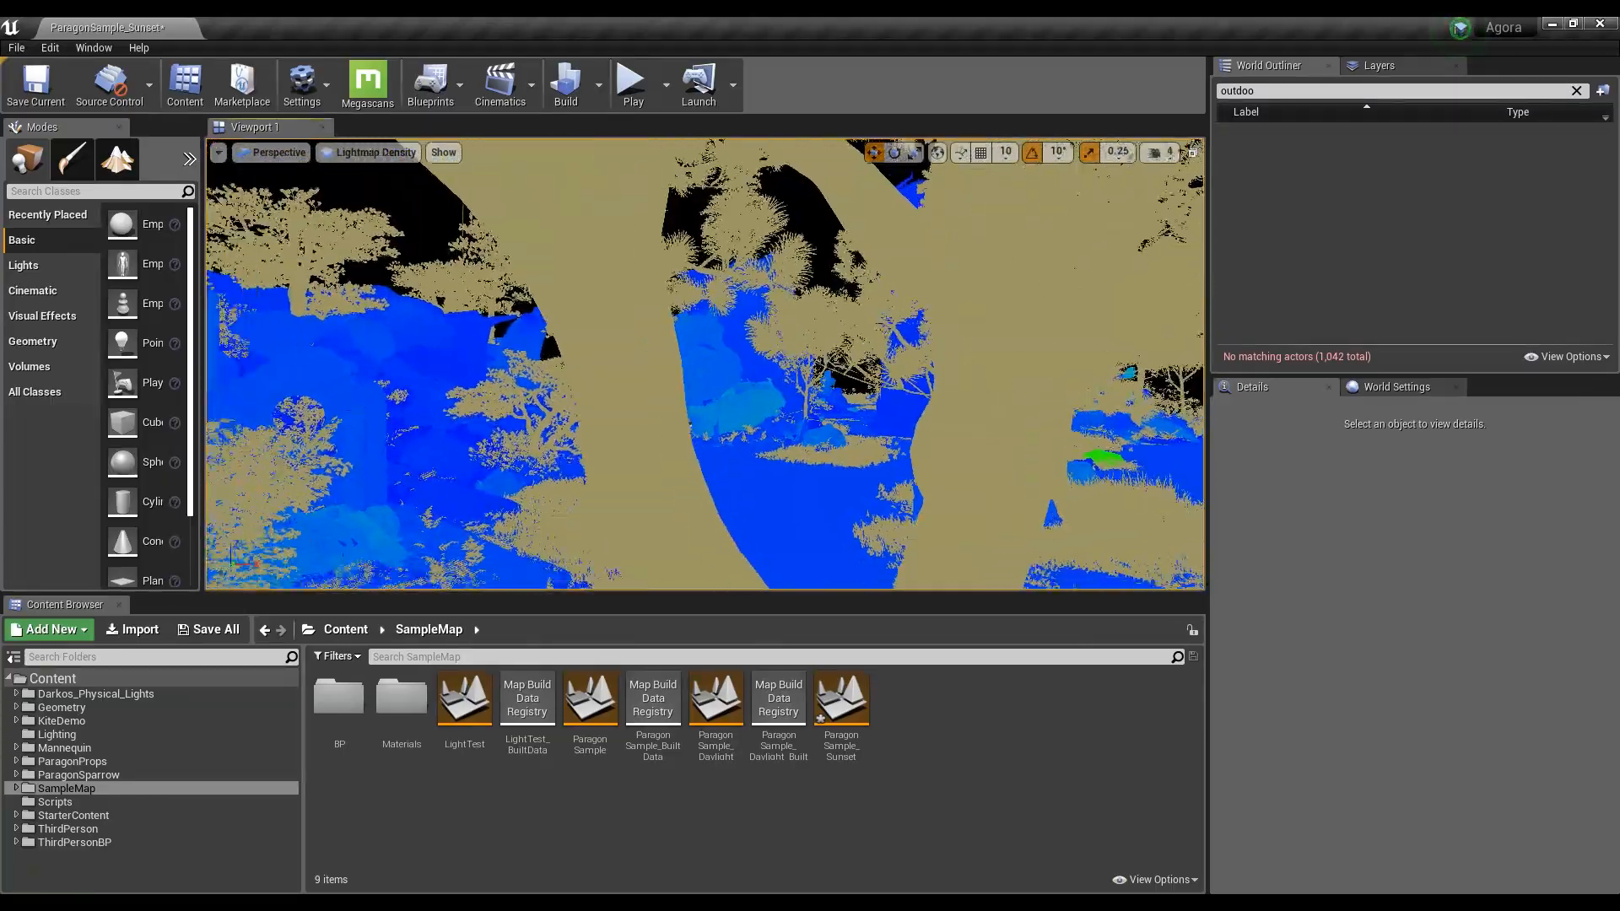
key(w)
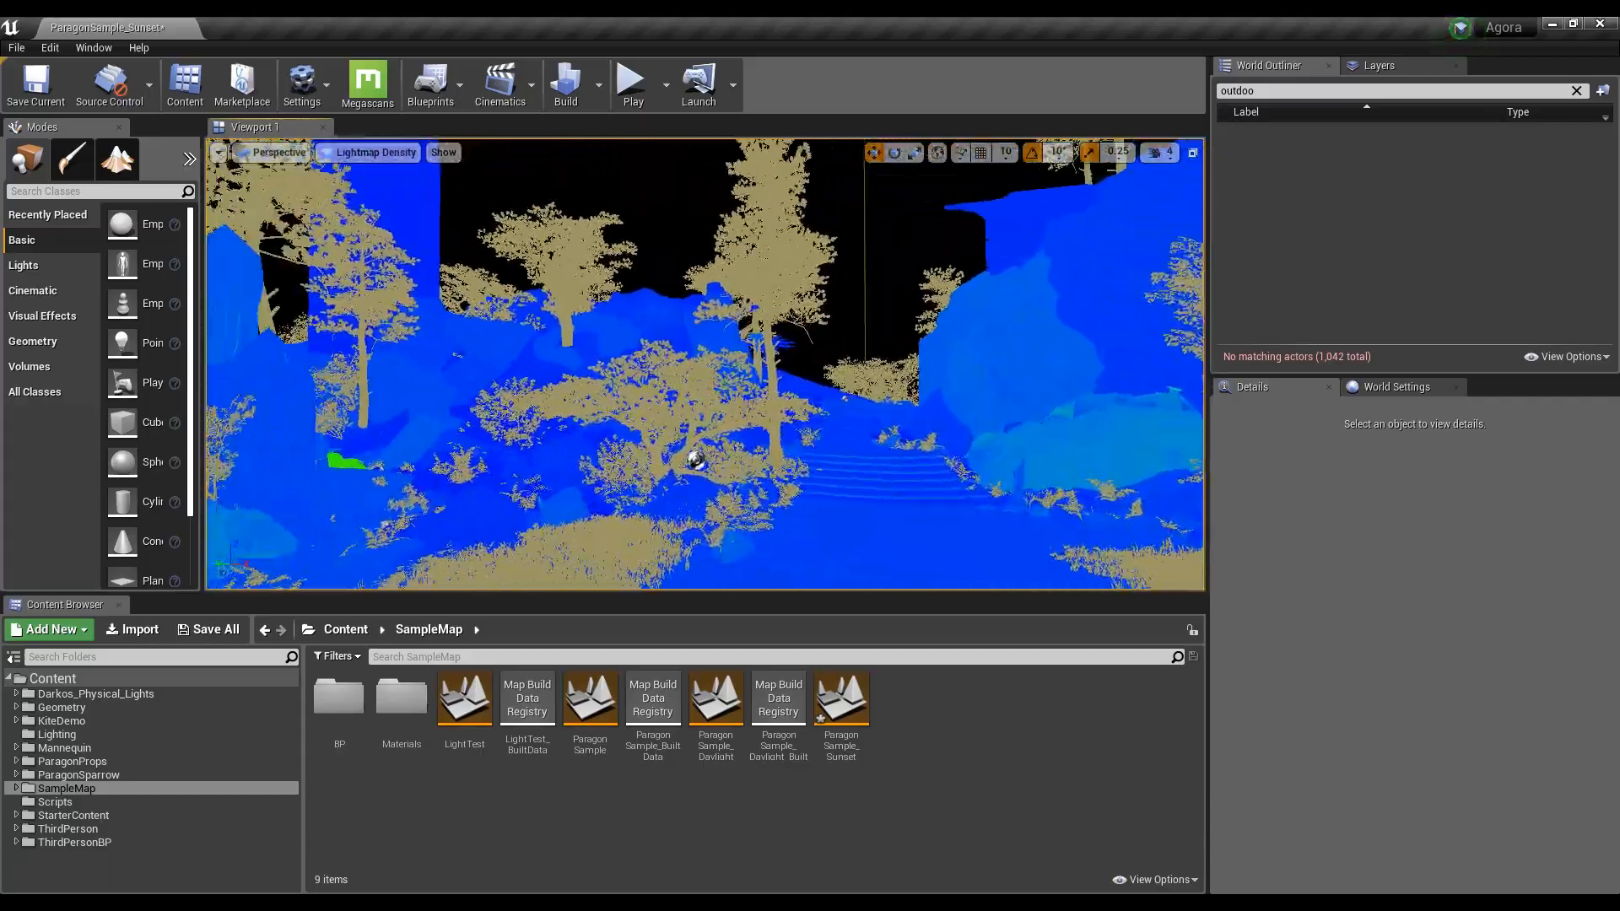
key(w)
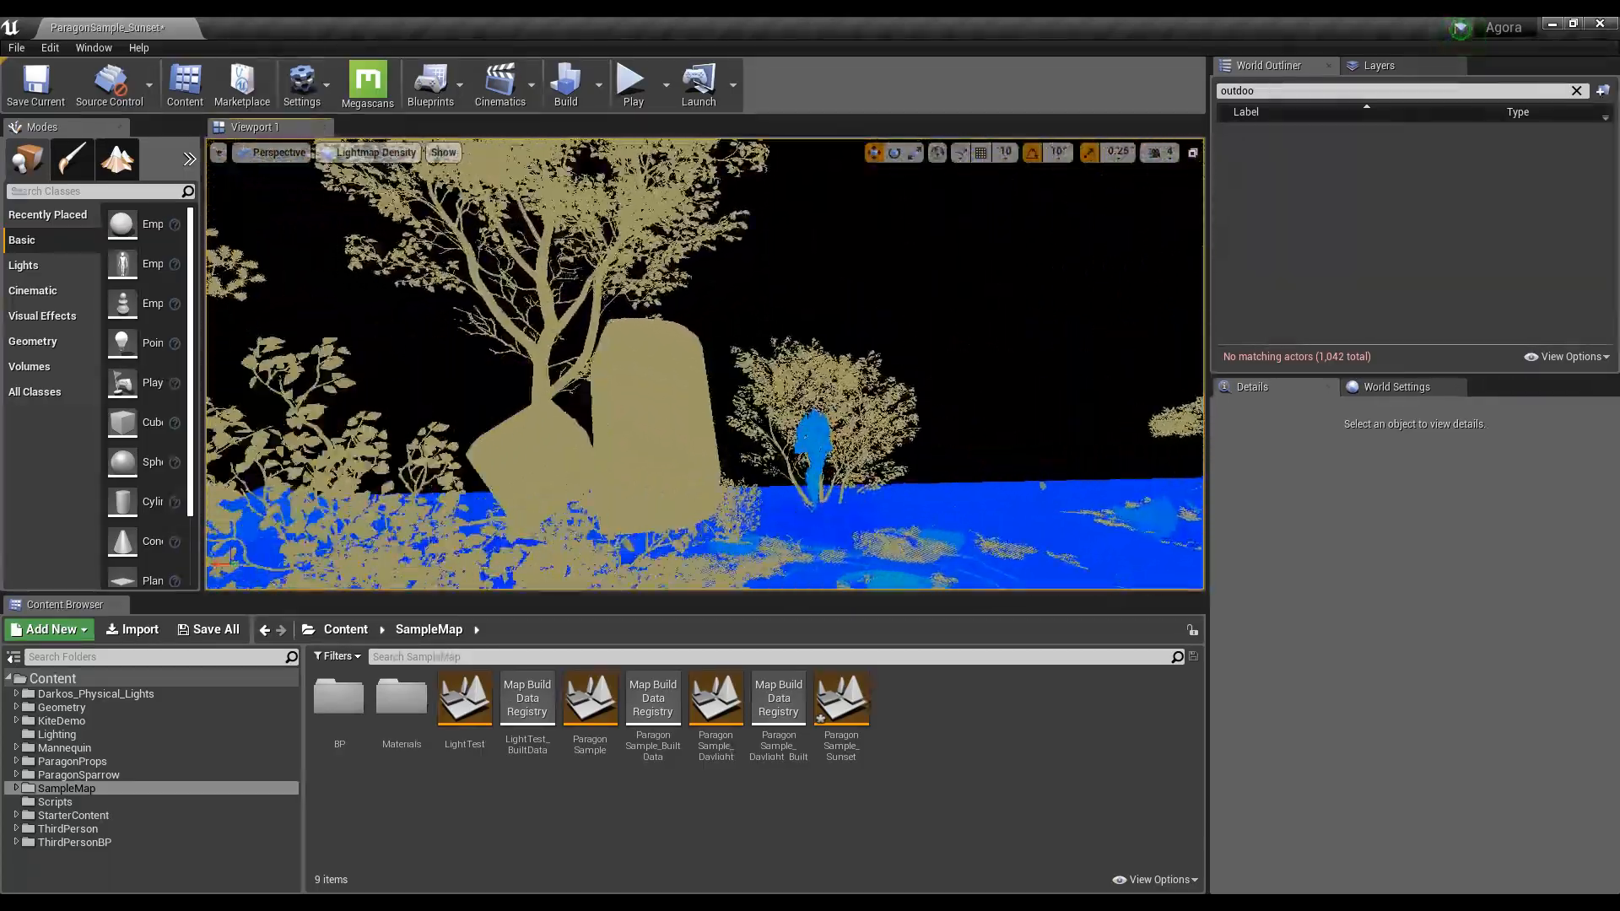
key(w)
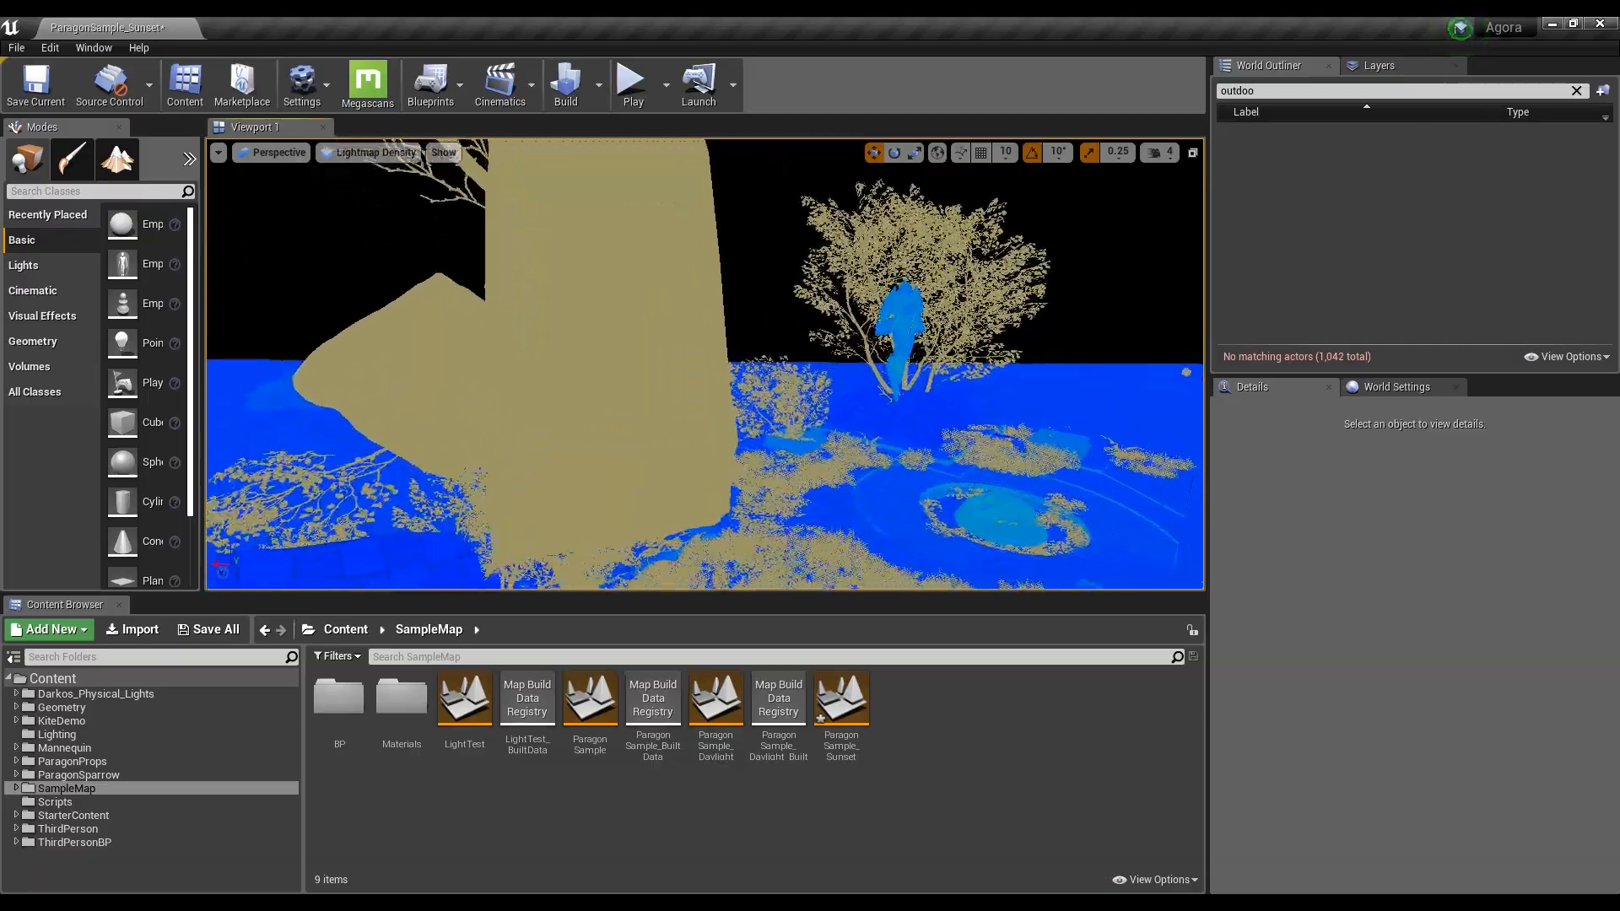
key(w)
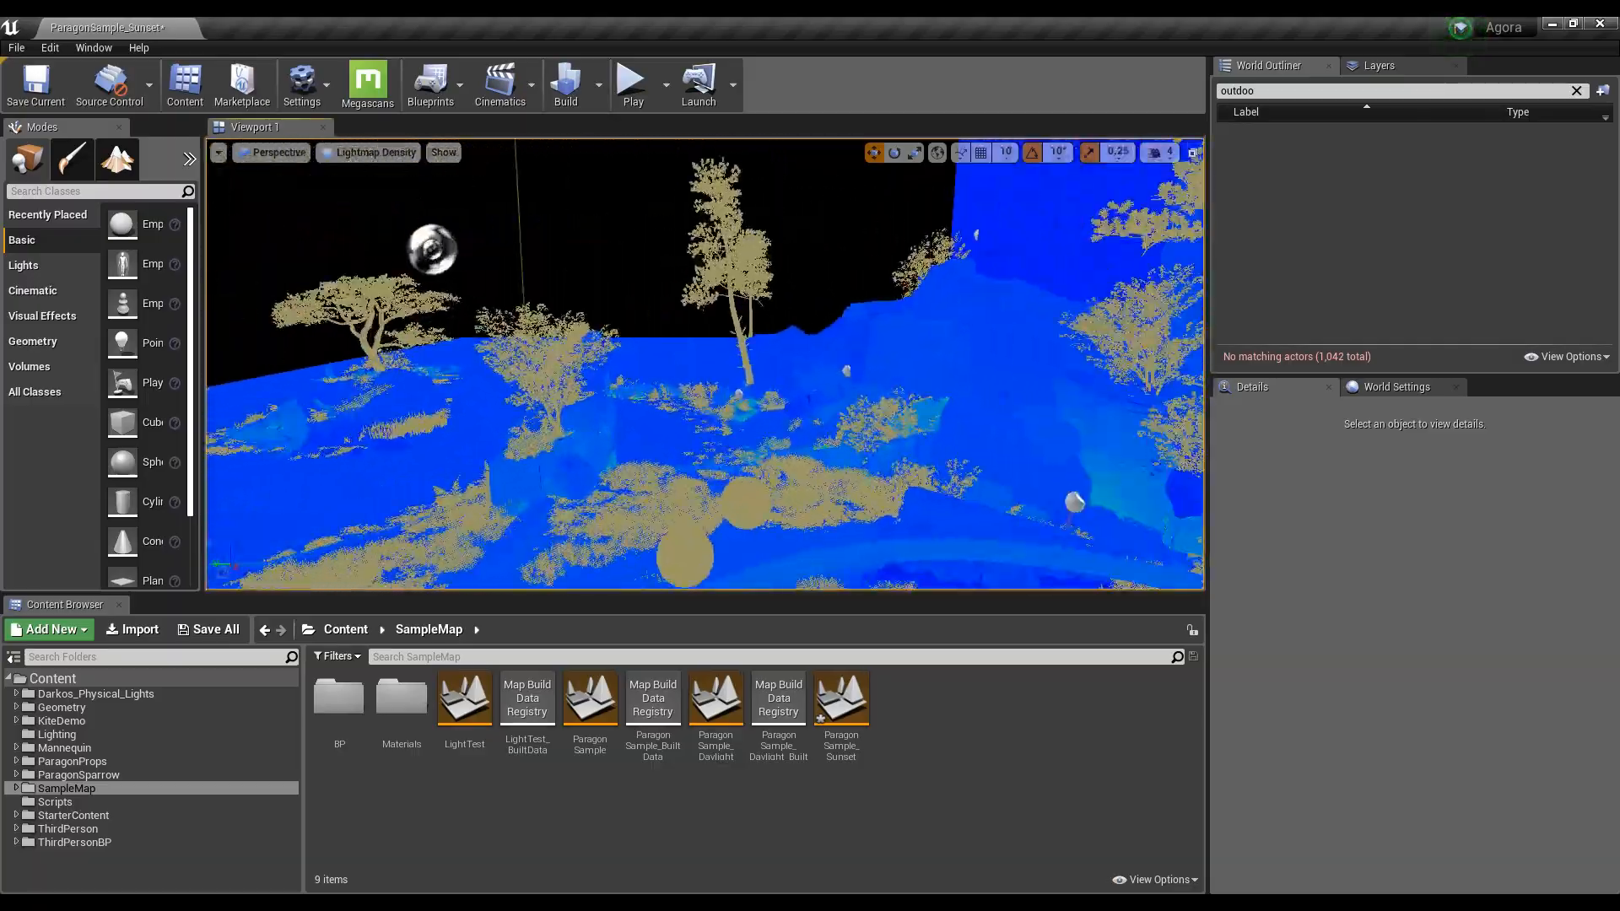
key(w)
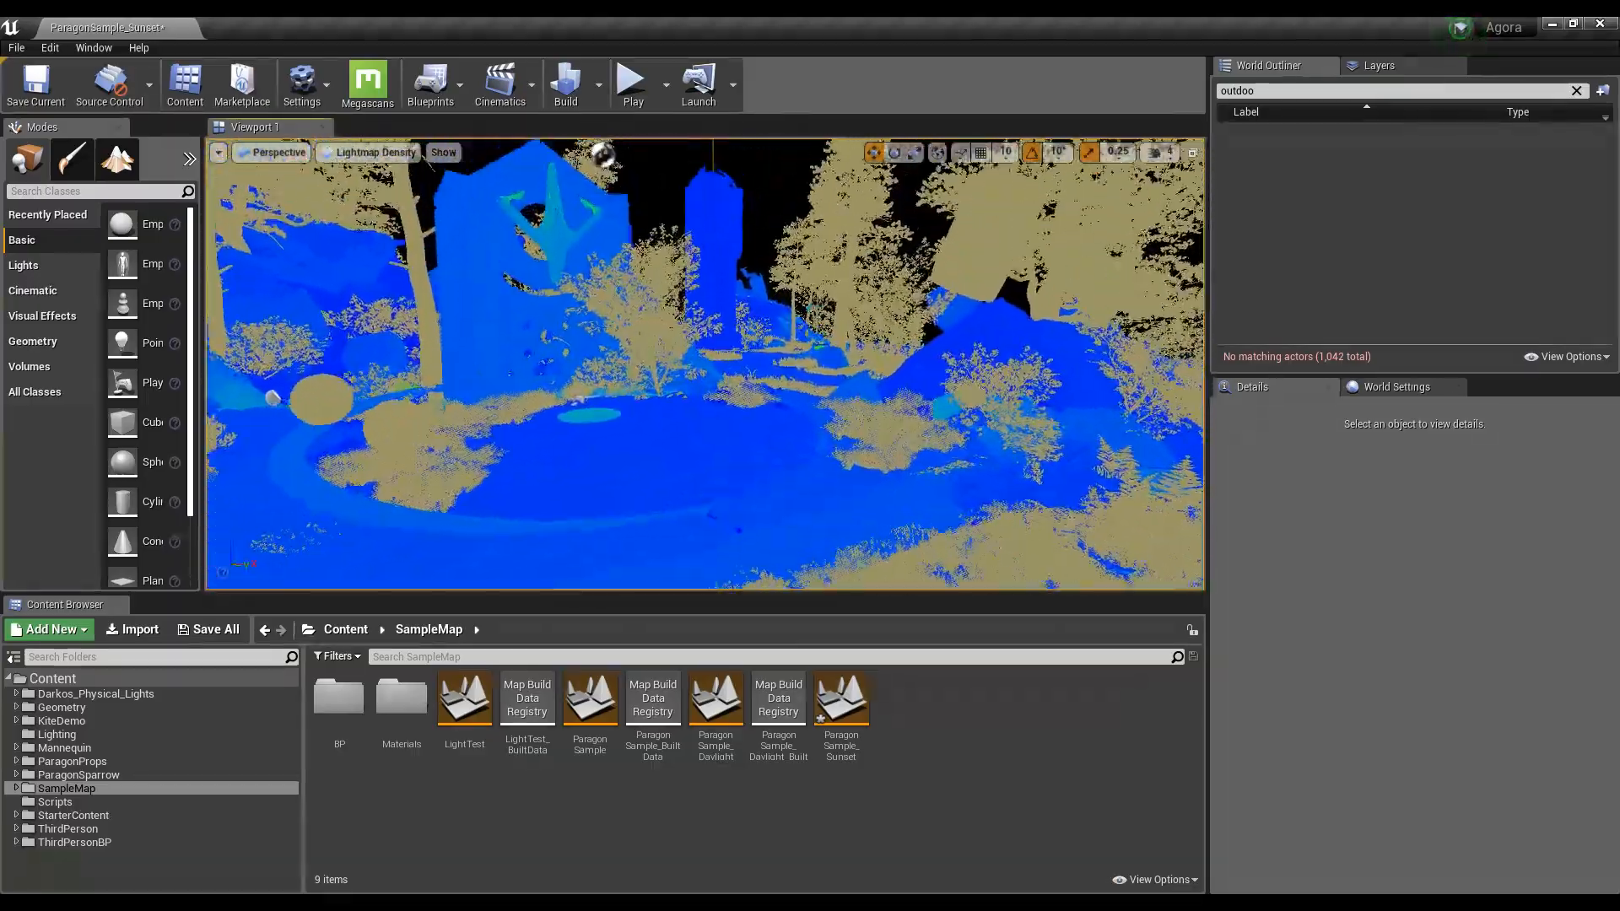
Return the viewport to Unlit and set the mobility of the tilted stone slab JungleWall_01B6 to Static
click(374, 158)
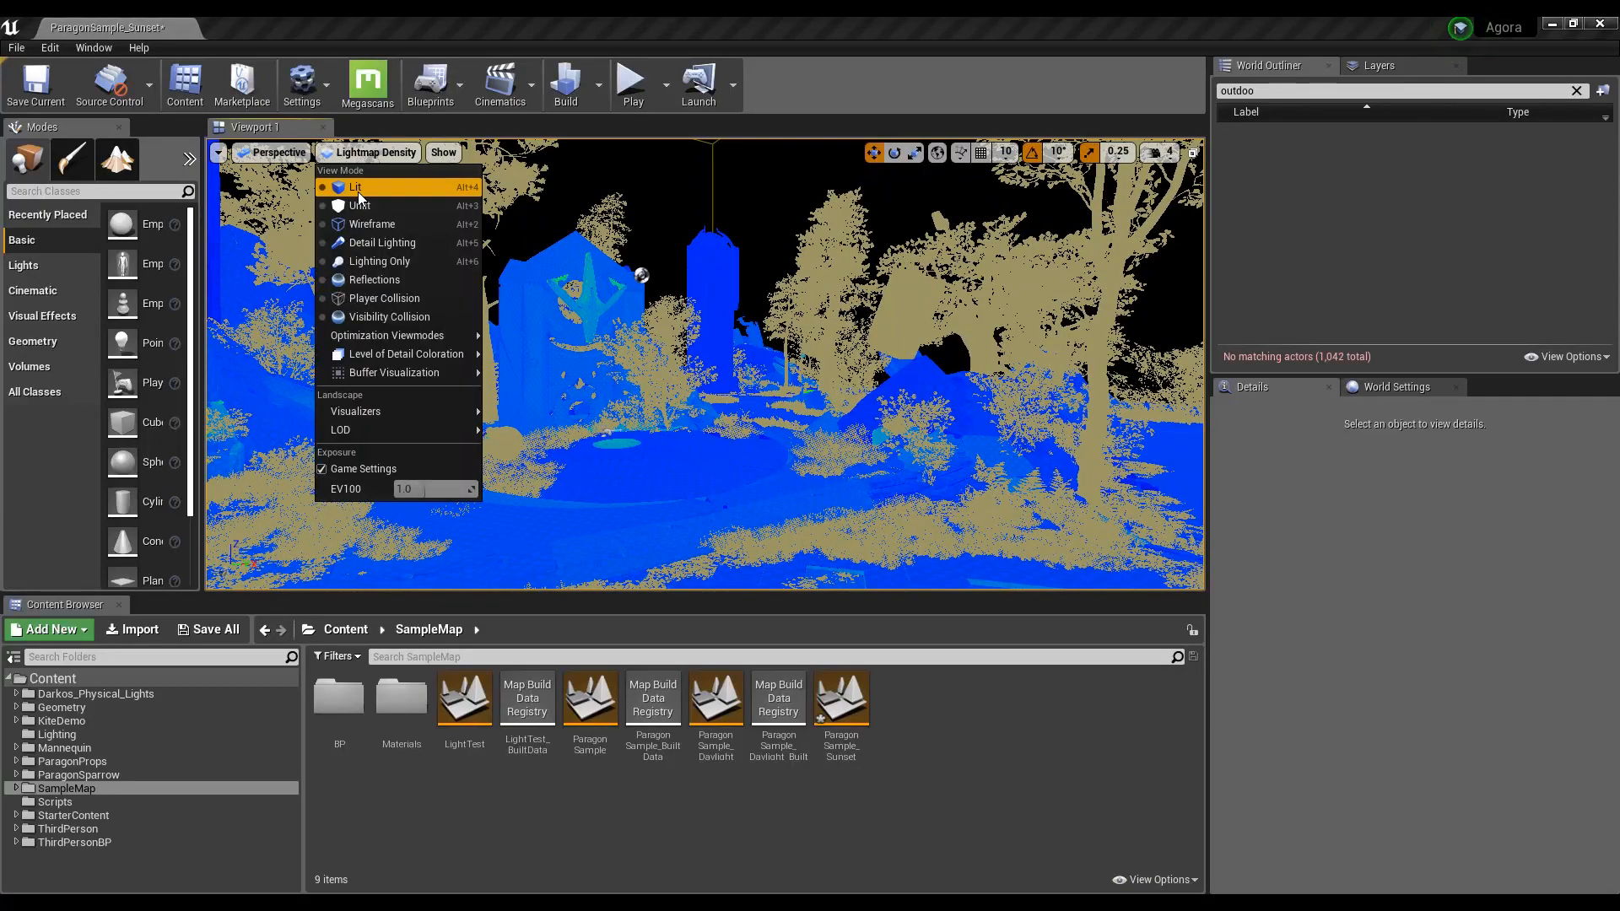
click(358, 189)
click(334, 157)
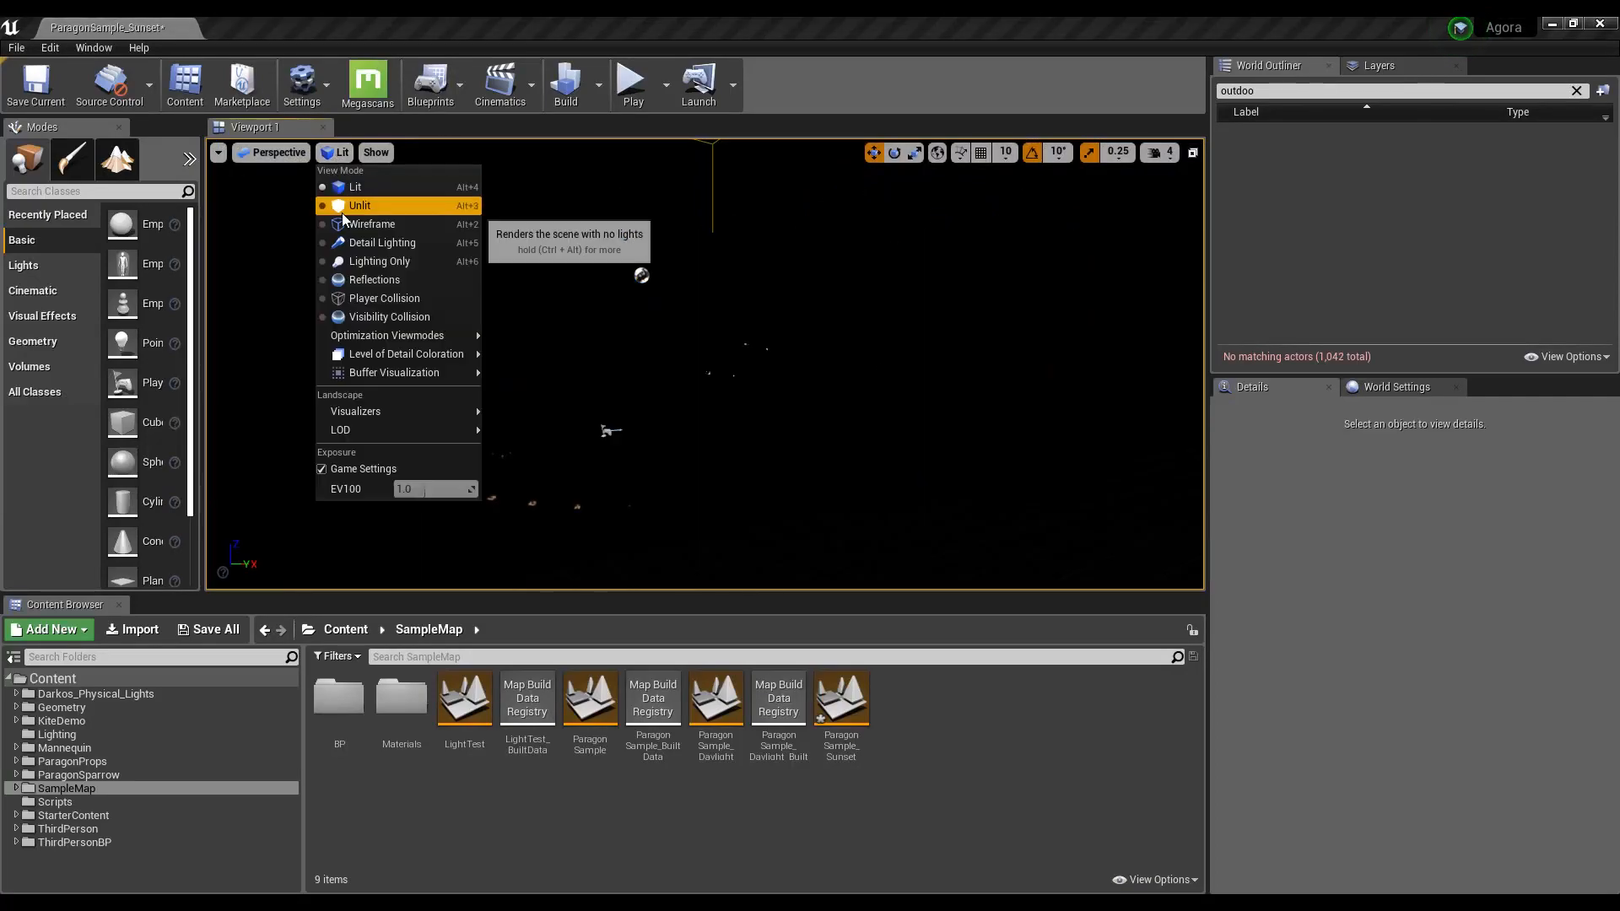
click(346, 196)
click(686, 350)
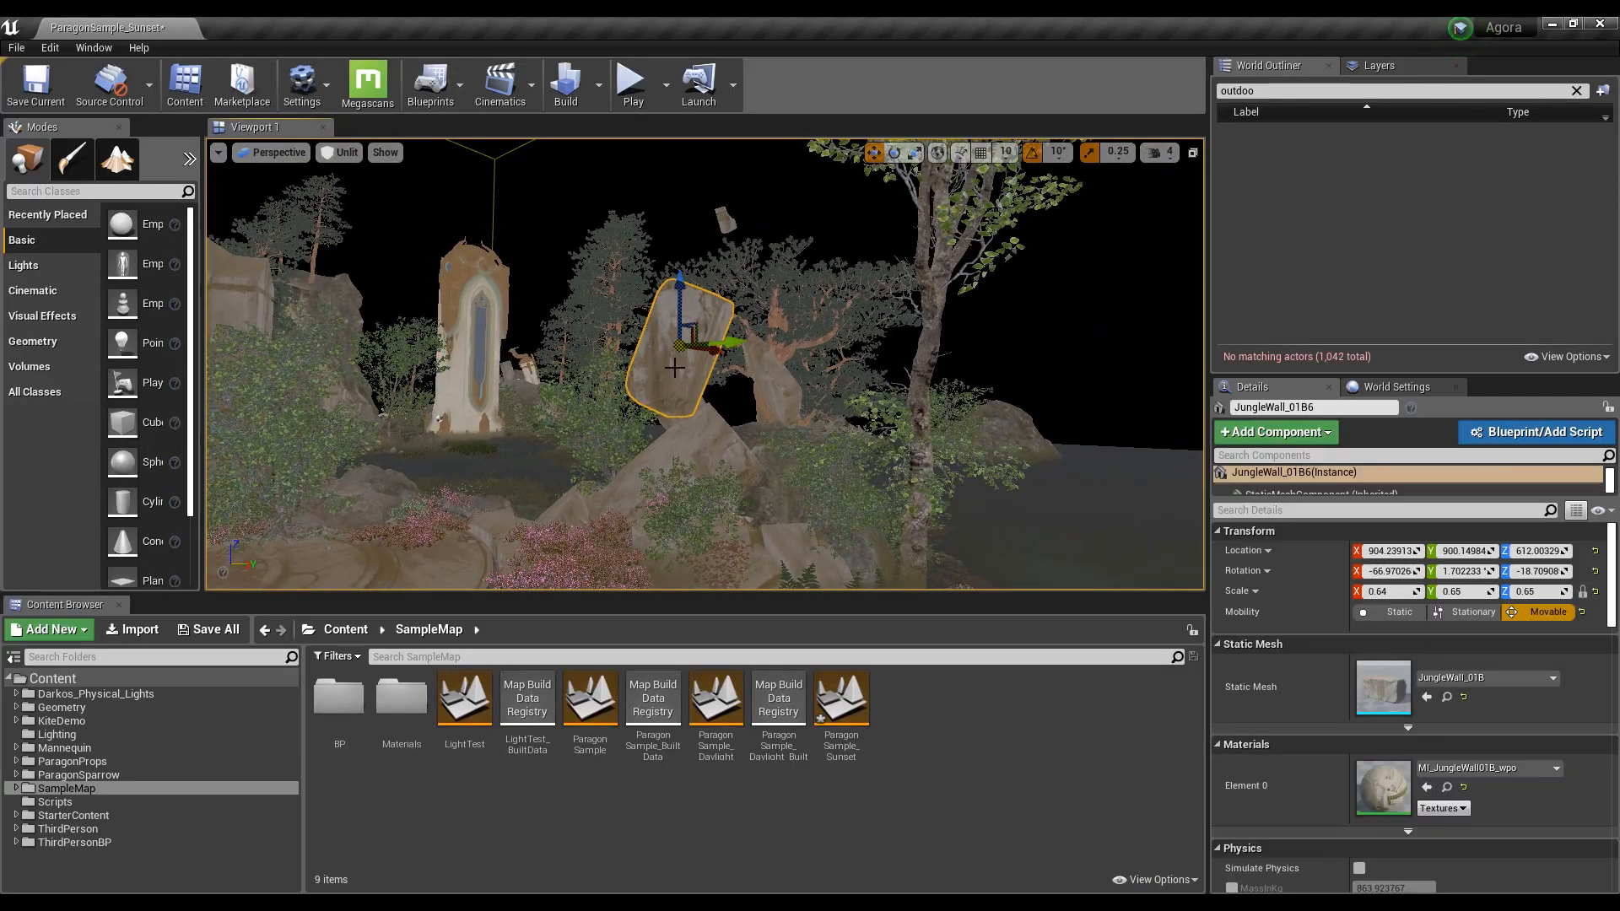
click(1477, 613)
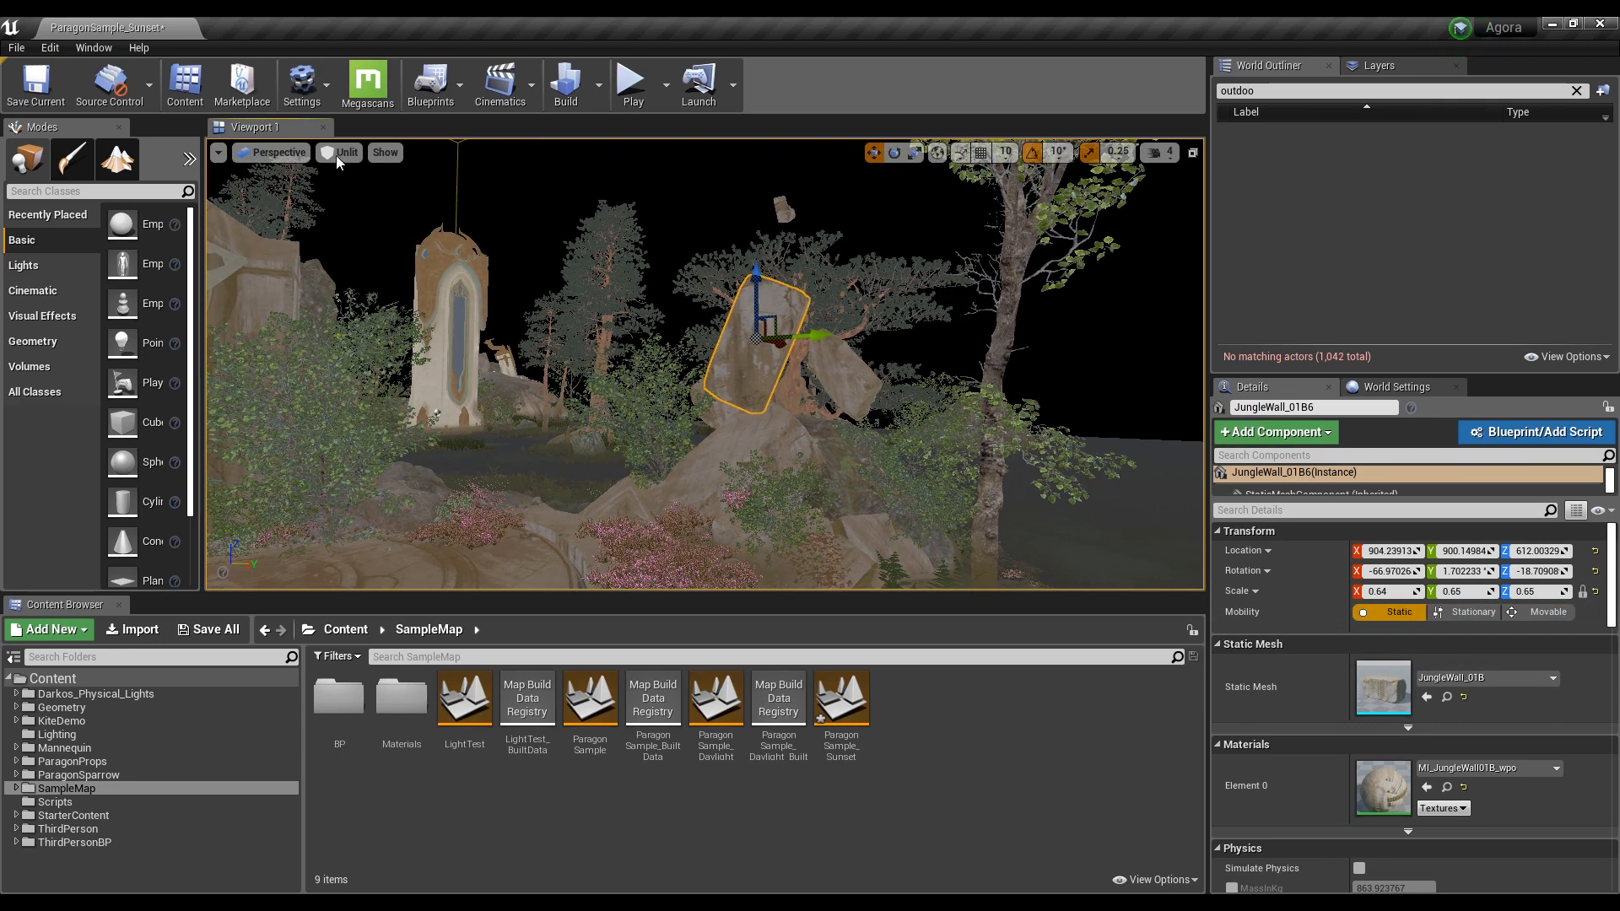
Switch the viewport to Lightmap Density and set the mobility of the leaning broken pillar block beside the tilted slab to Static
click(335, 155)
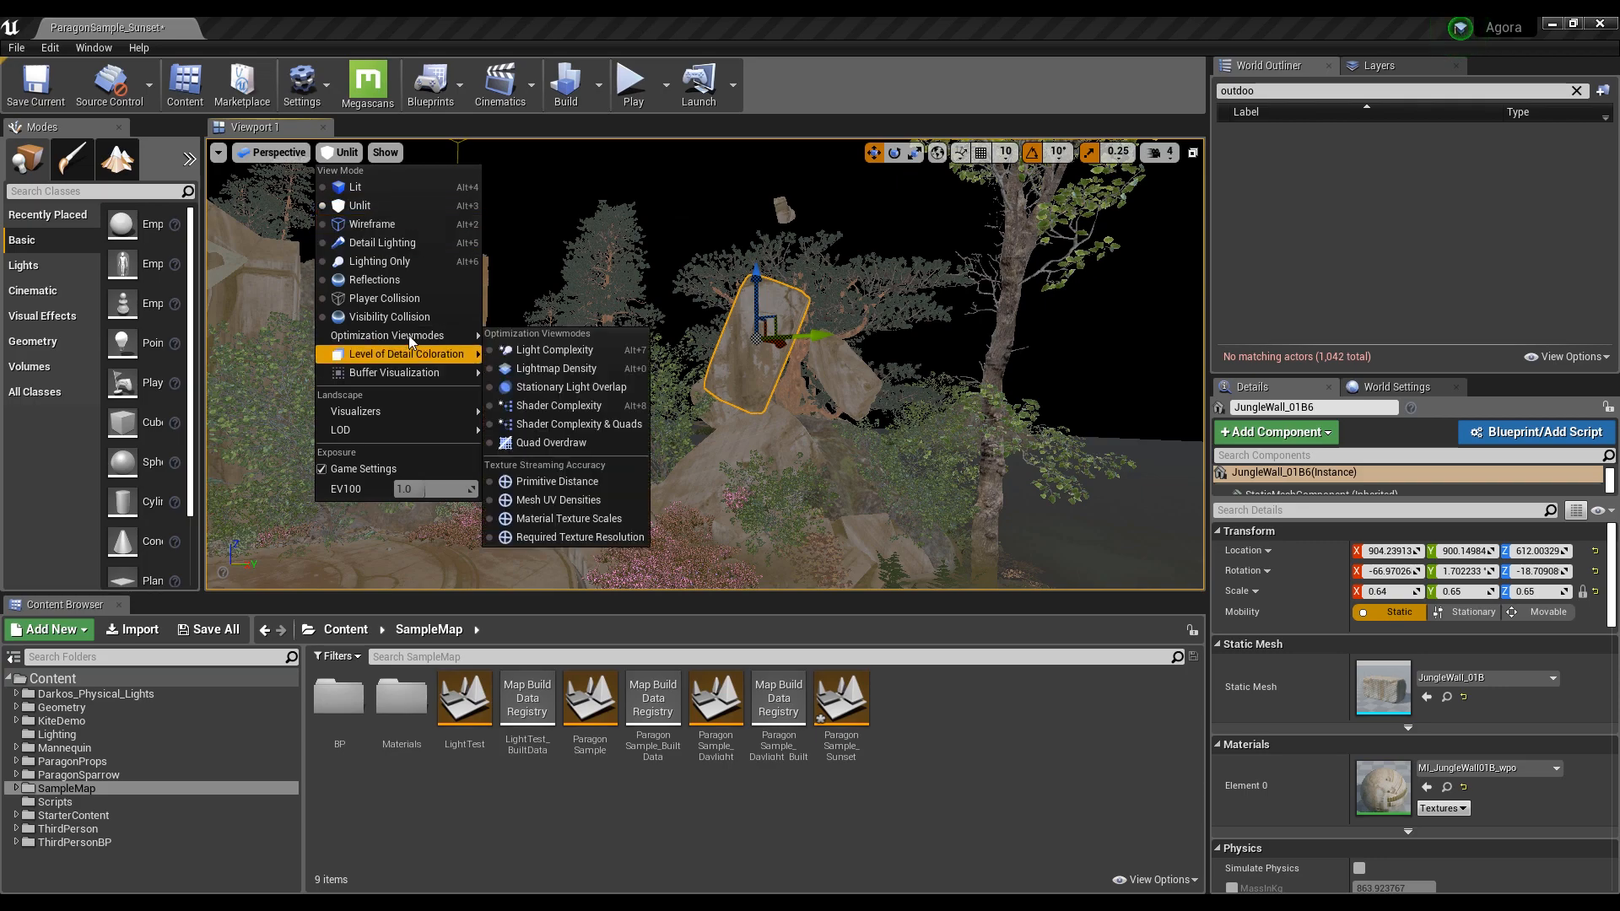
click(554, 368)
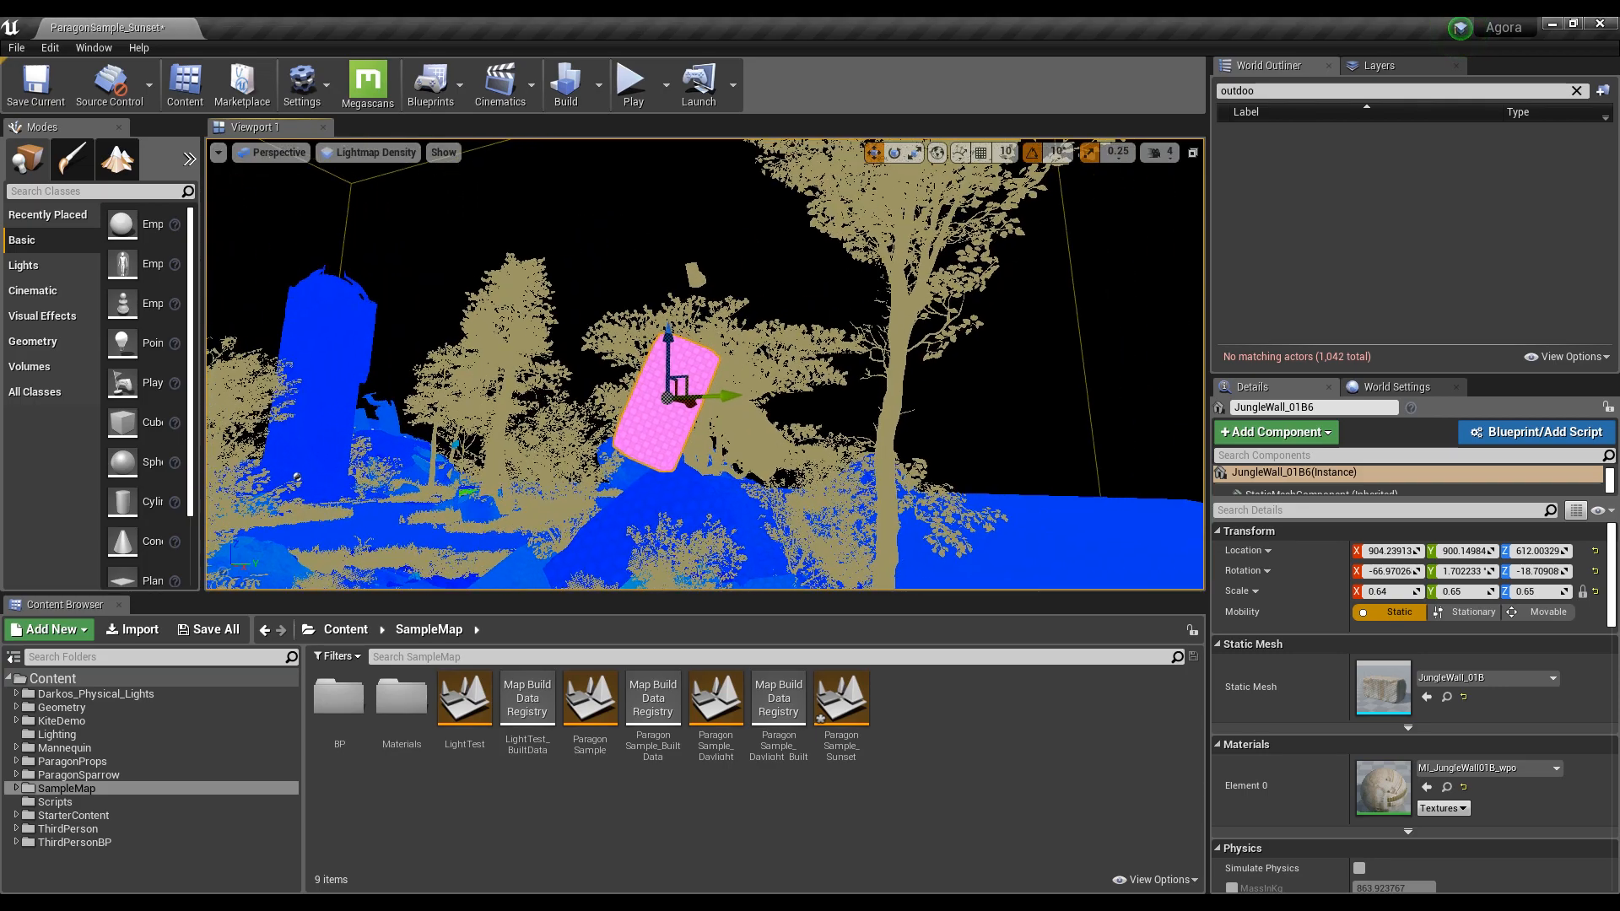
right_drag(675, 379, 954, 511)
click(835, 459)
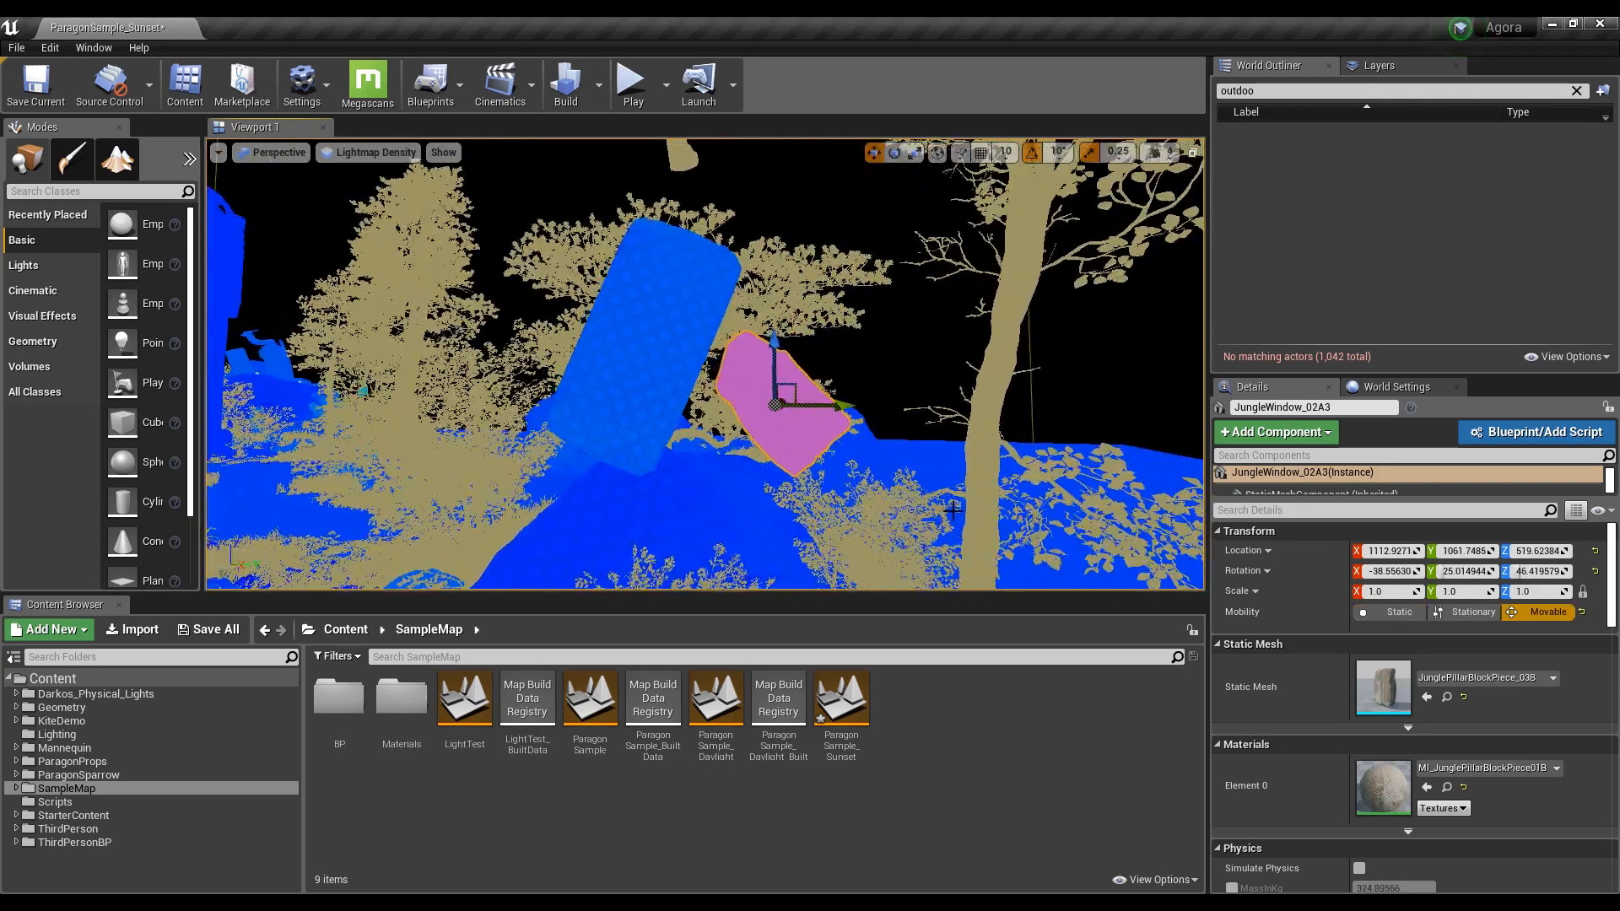
click(1389, 609)
click(873, 371)
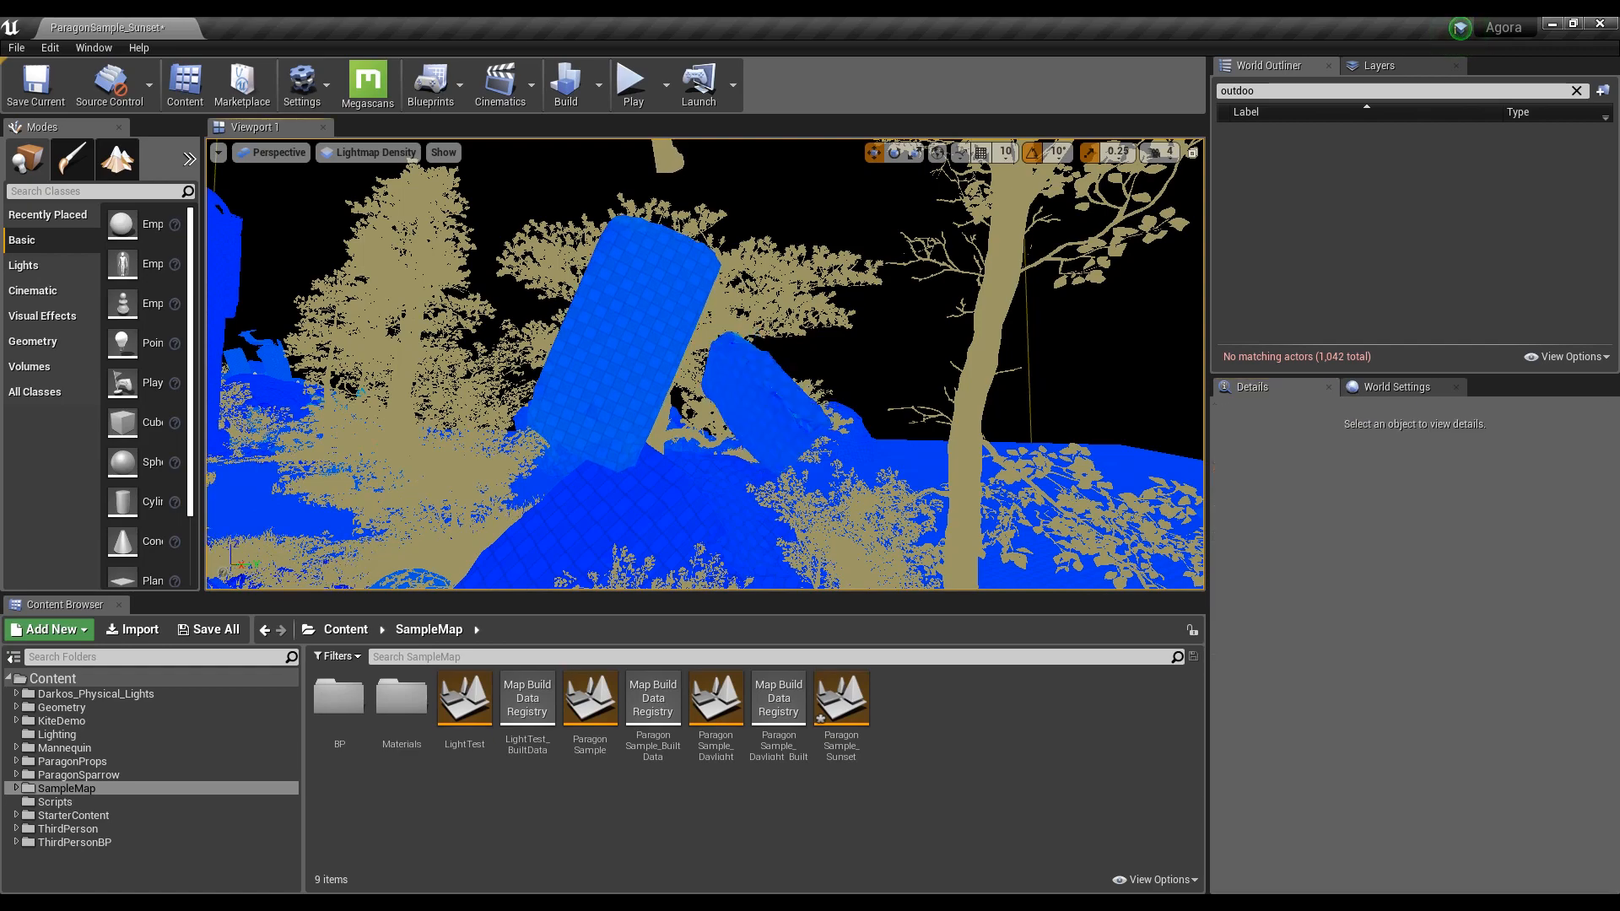
Set the mobility of the small trim corner block floating above the tilted slab to Static
right_drag(873, 371, 857, 333)
click(702, 244)
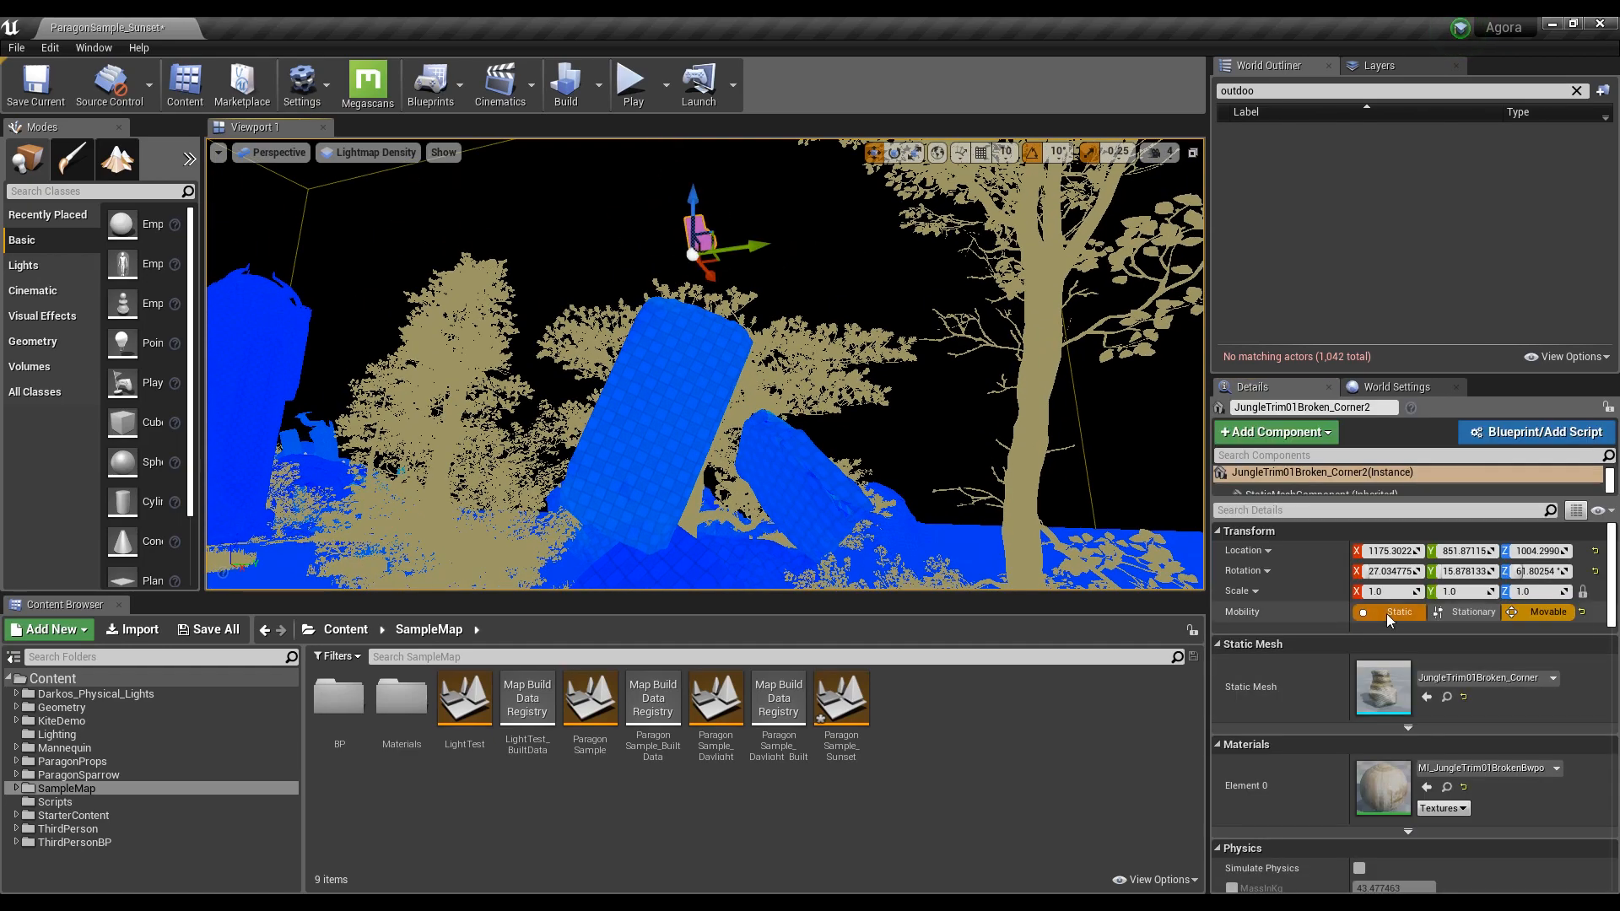
click(654, 216)
Pull back to view the lightmap density of the whole clearing and return the viewport to Unlit
right_drag(654, 215, 591, 279)
key(s)
click(376, 153)
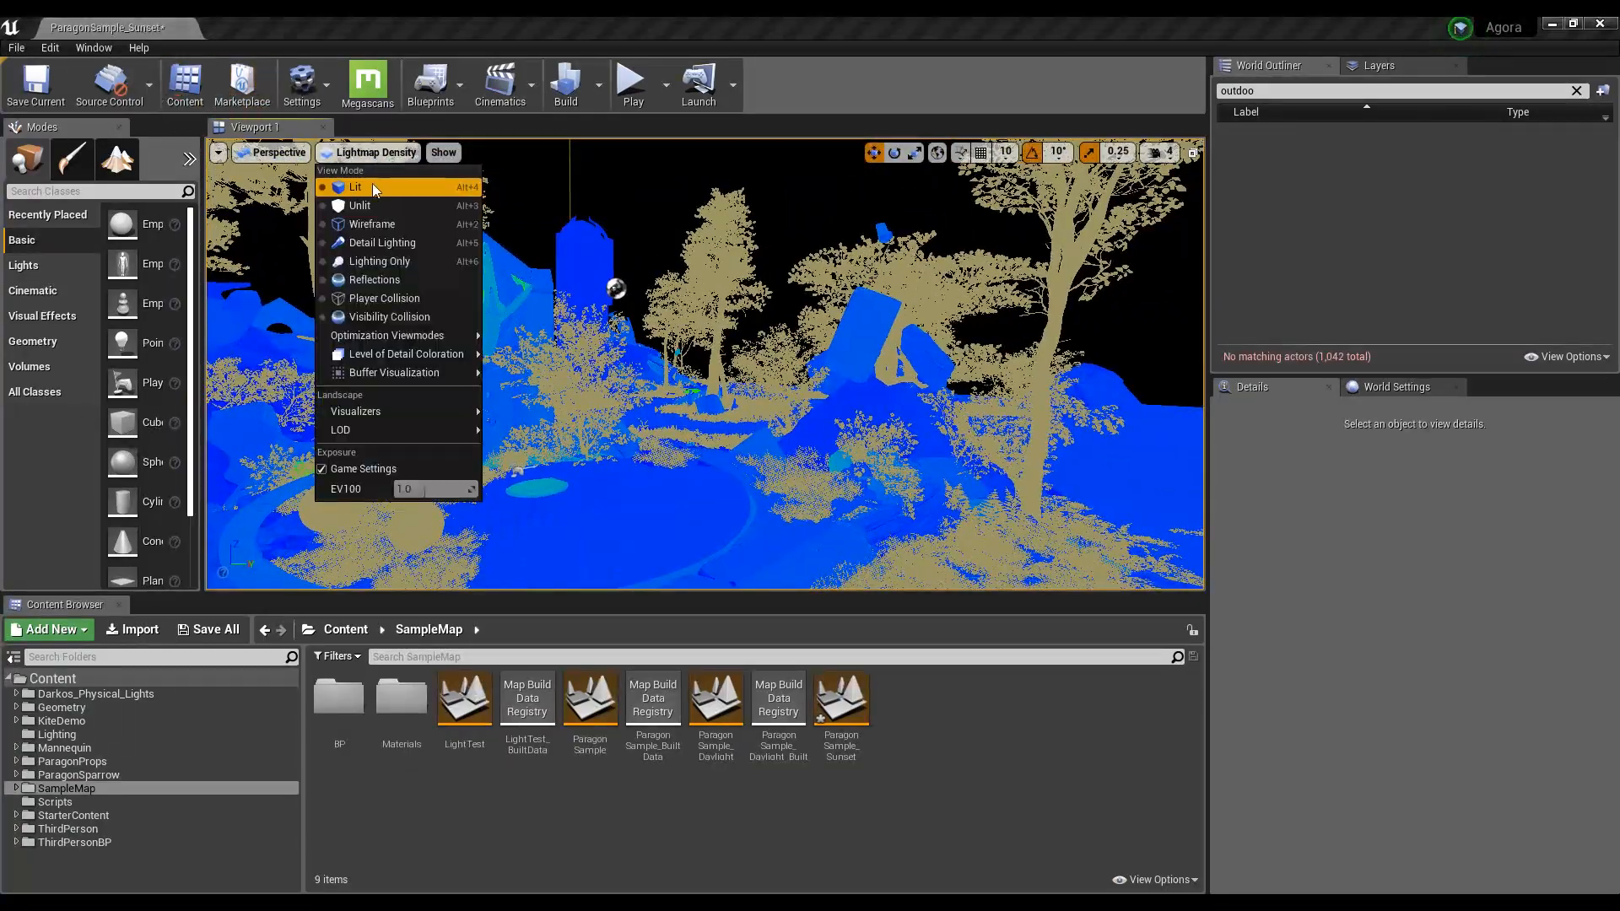
click(372, 186)
click(338, 153)
click(354, 205)
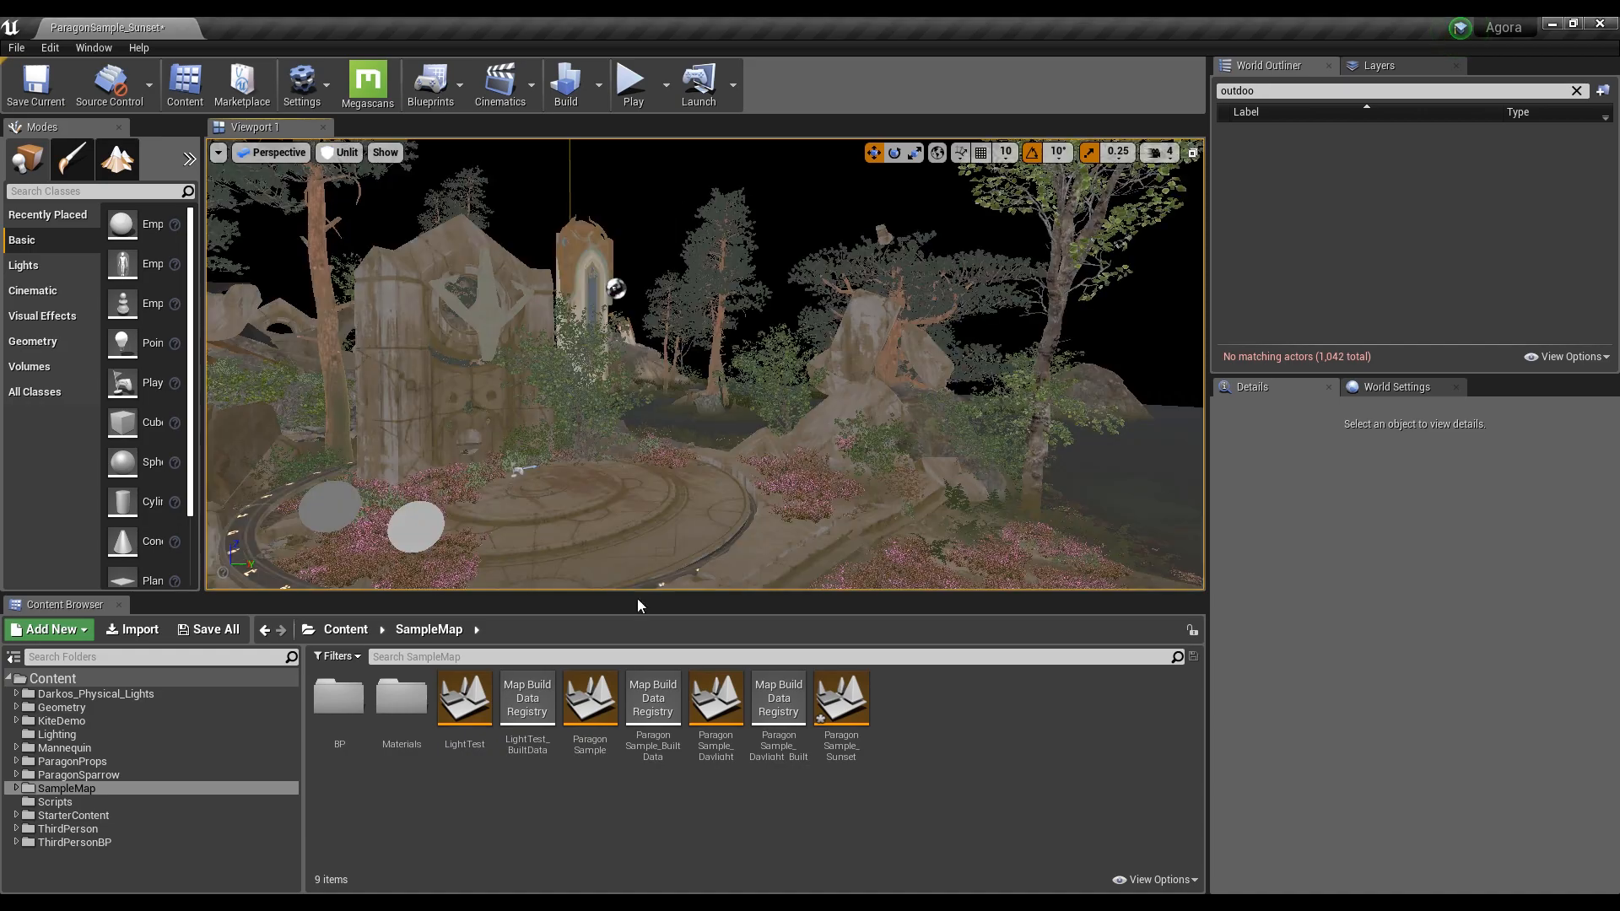
right_drag(624, 447, 591, 489)
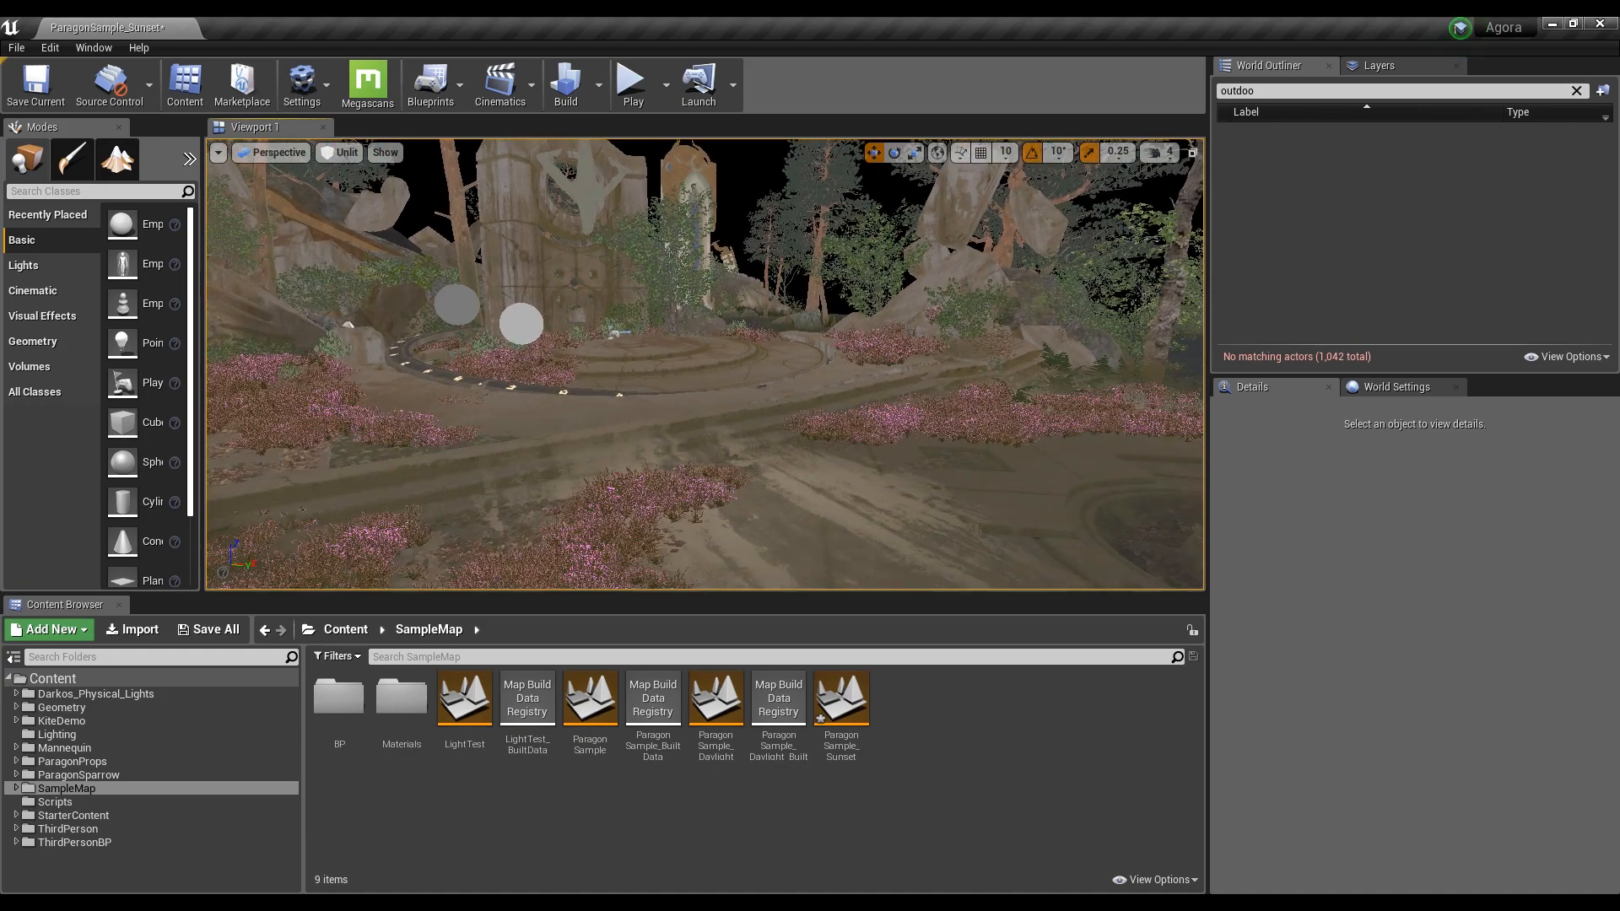
Place OutDoor_Lighting_Captured_SkyHDR_BP from the Darkos_Physical_Lights Blueprints/Sky folder on the ground of the forest clearing
click(103, 695)
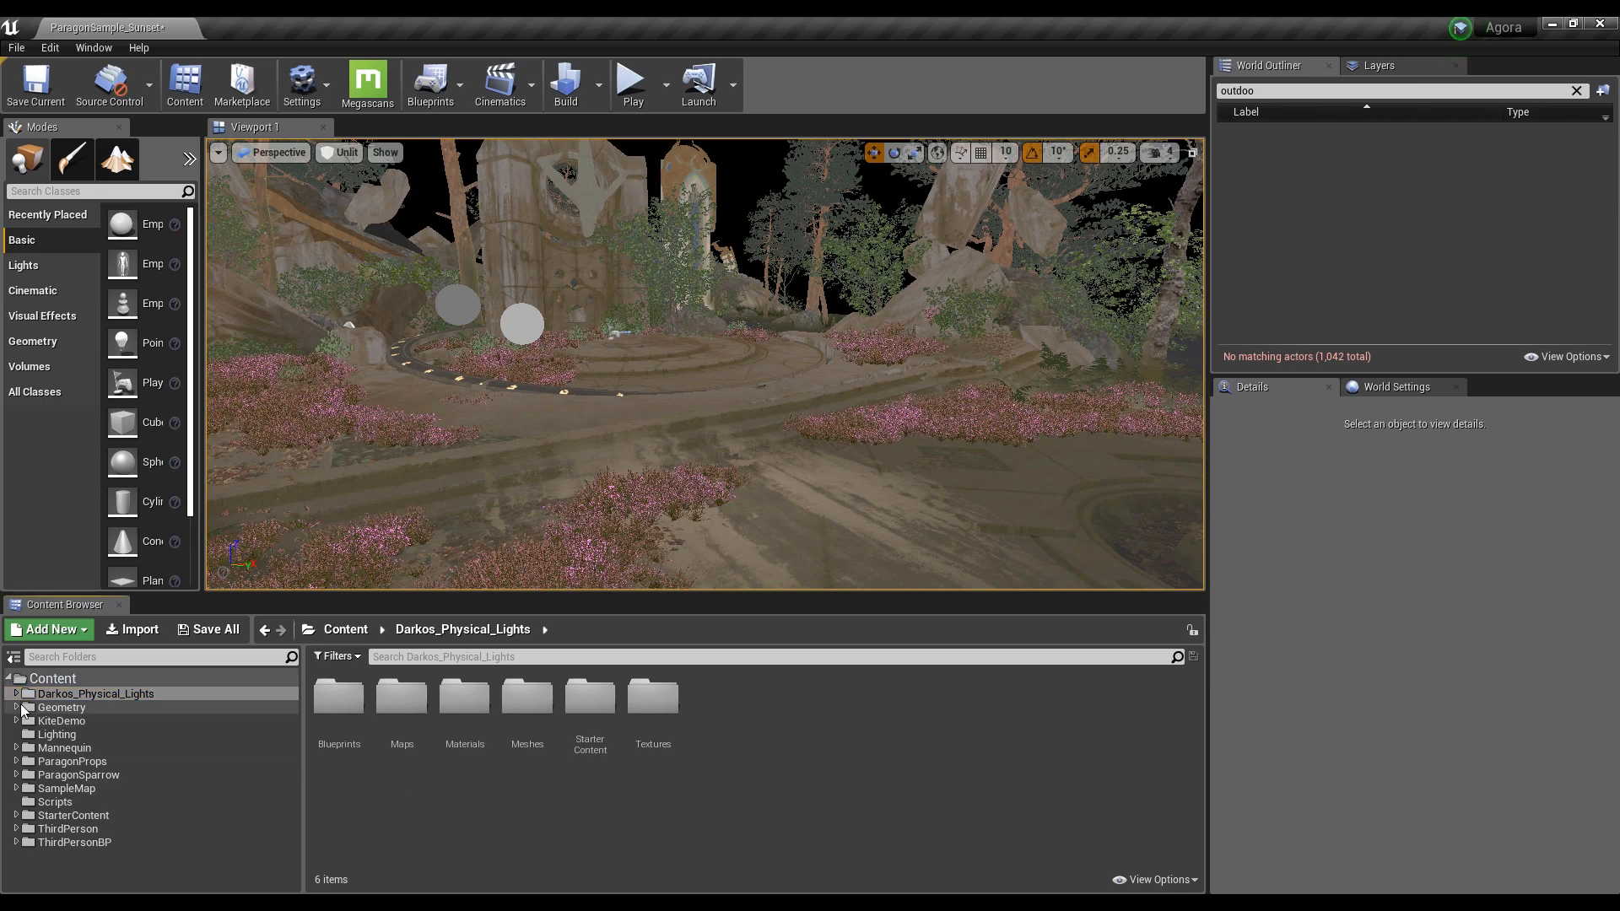
click(17, 694)
click(67, 708)
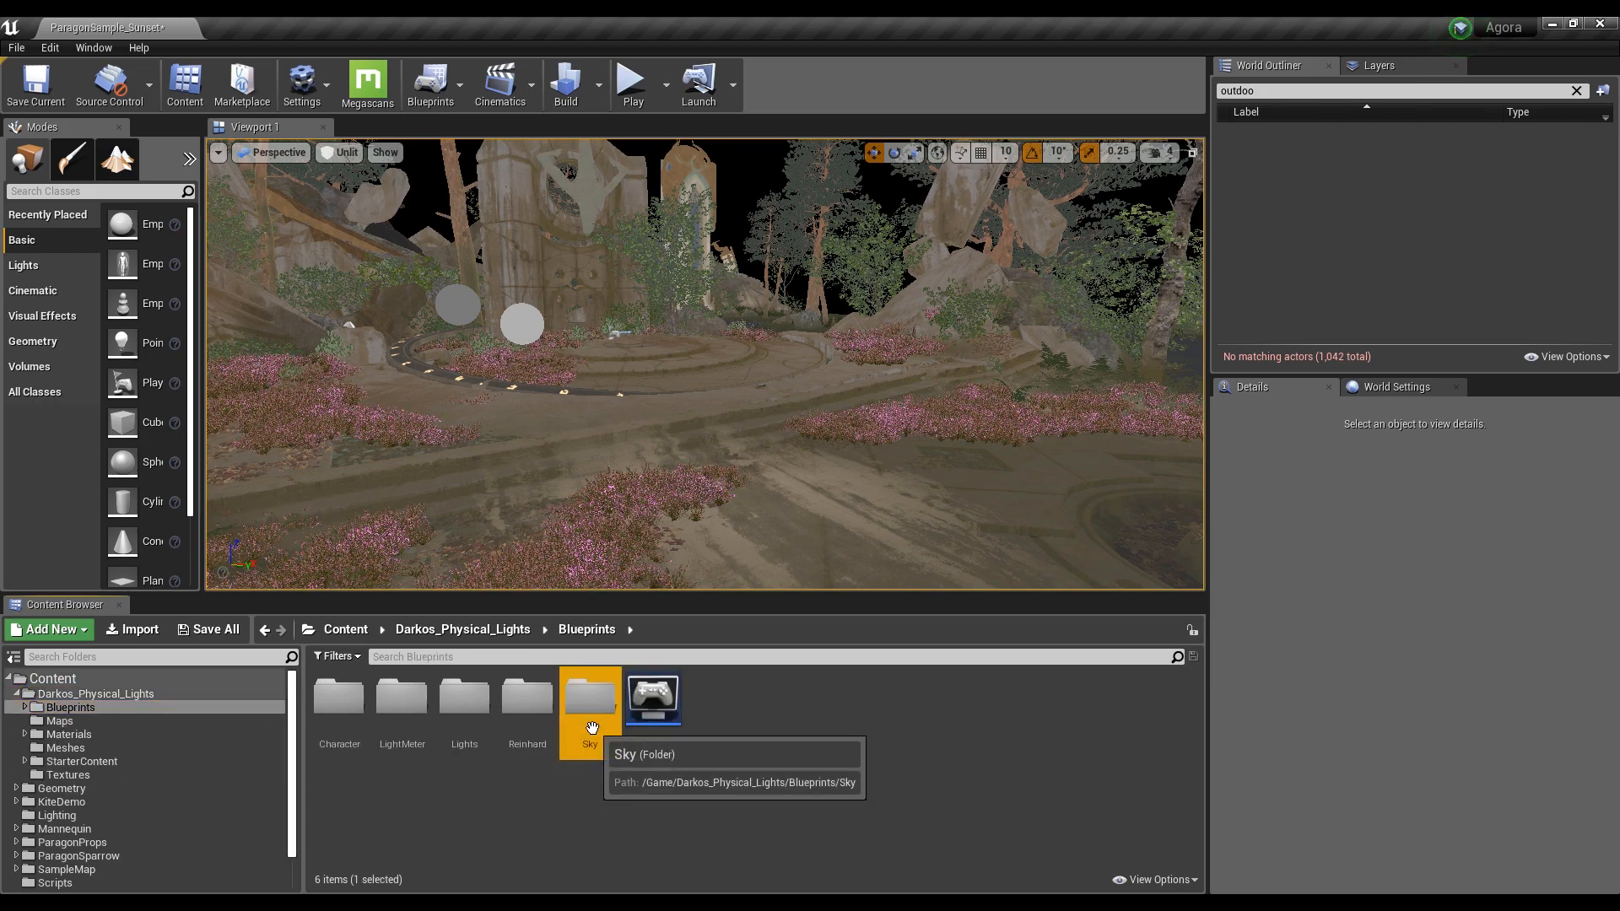
double_click(590, 697)
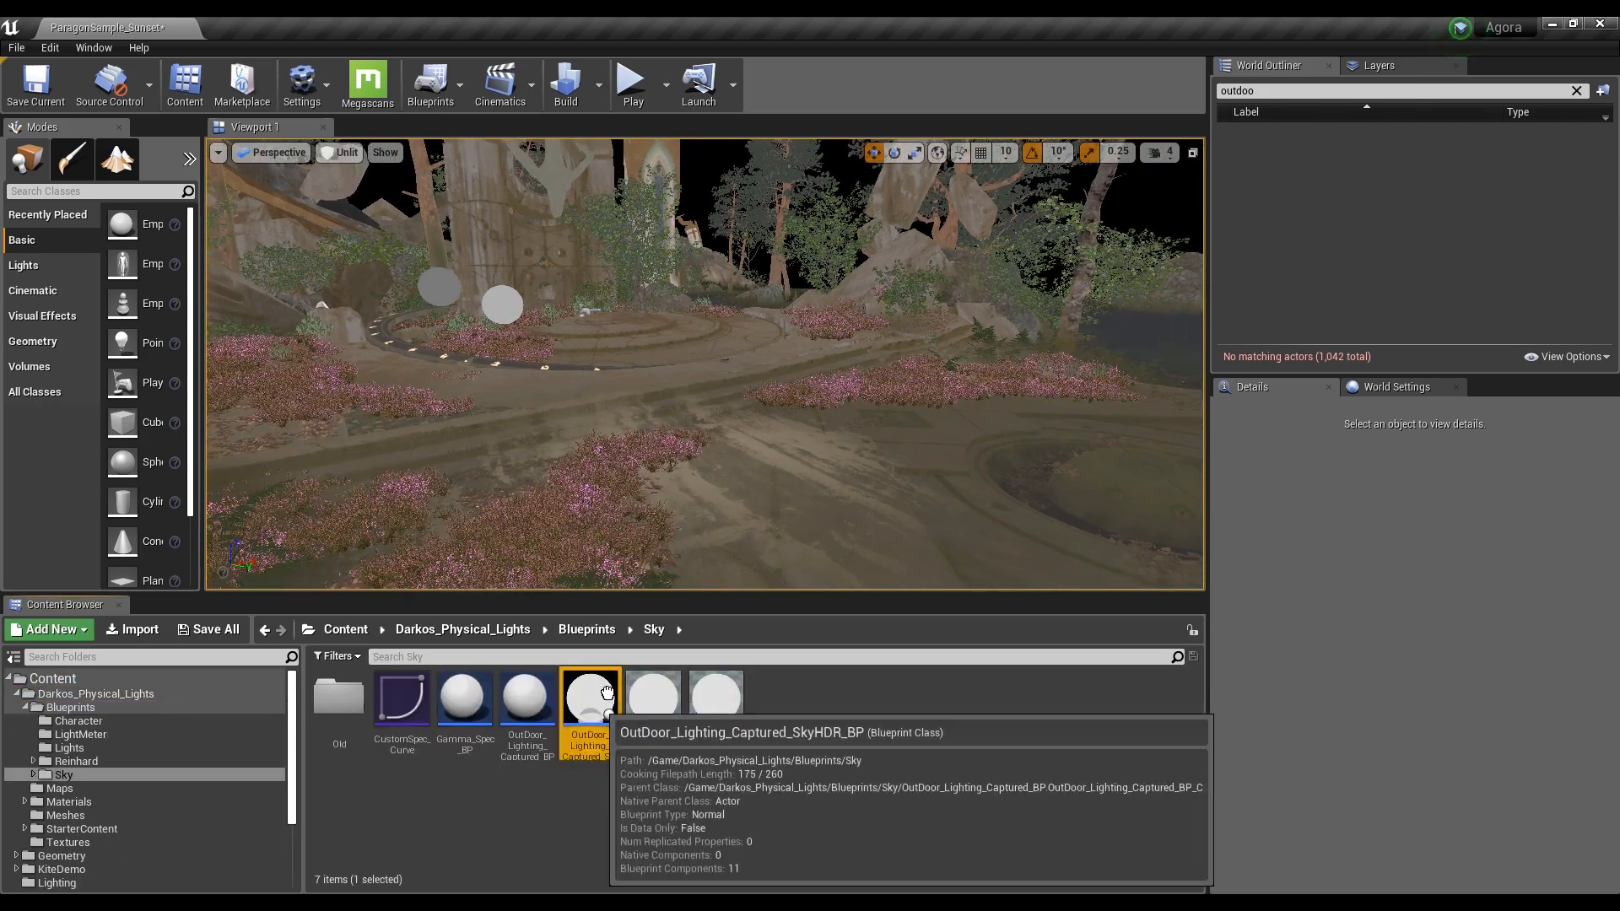
drag(590, 700, 685, 385)
right_drag(685, 386, 766, 368)
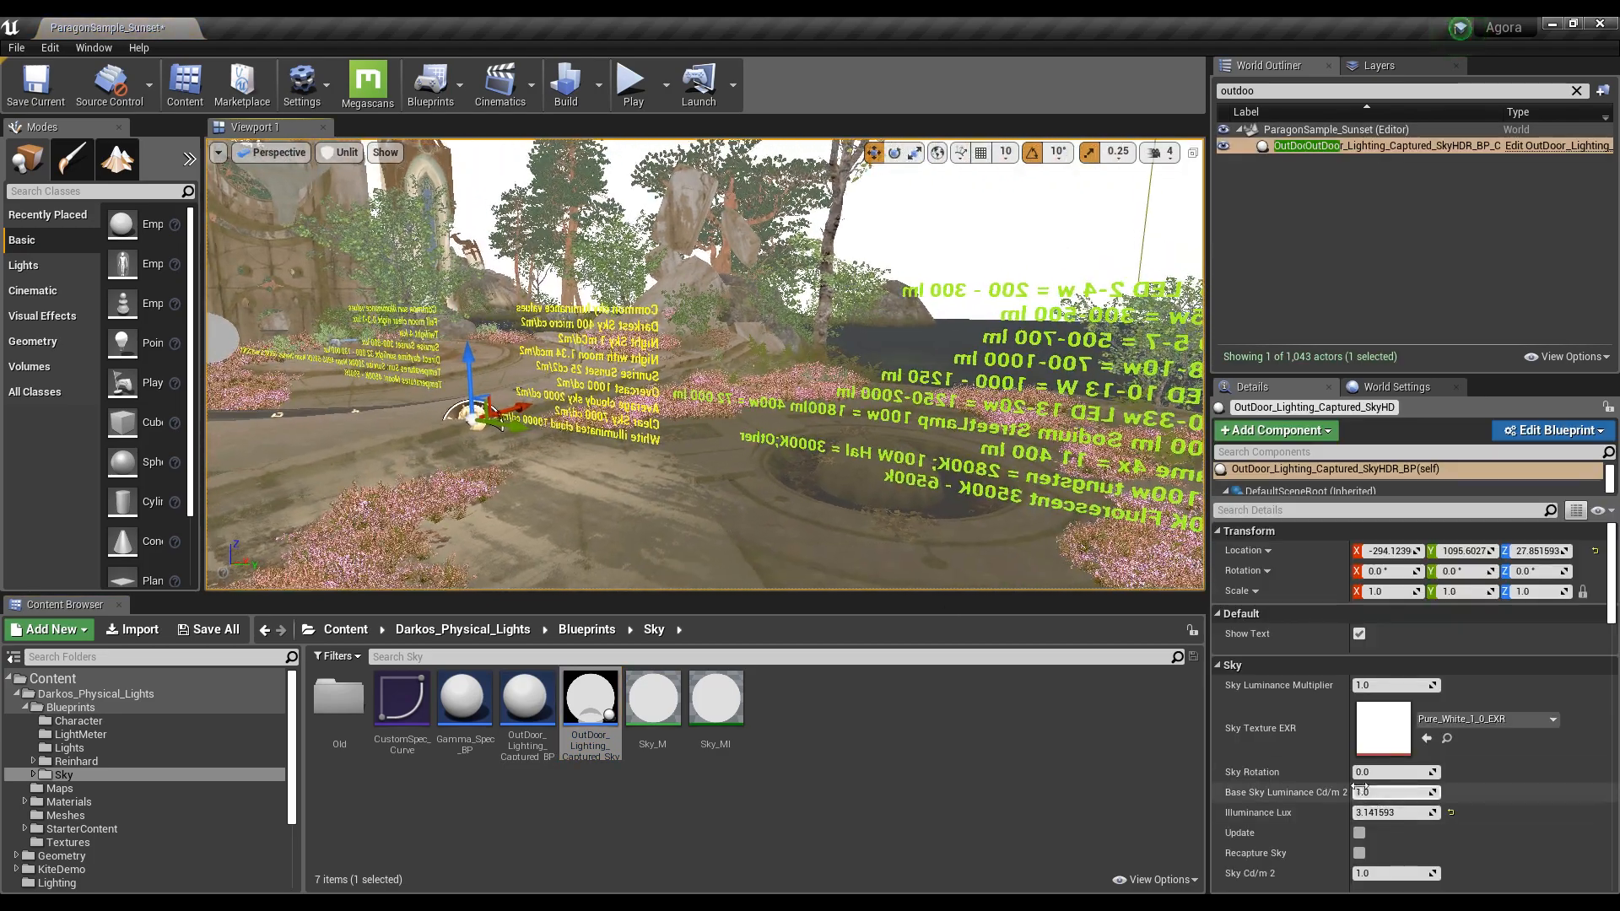
Assign the_sky_is_on_fire_8kEXR from the Darkos_Physical_Lights Textures folder as the sky blueprint's Sky Texture EXR
click(93, 842)
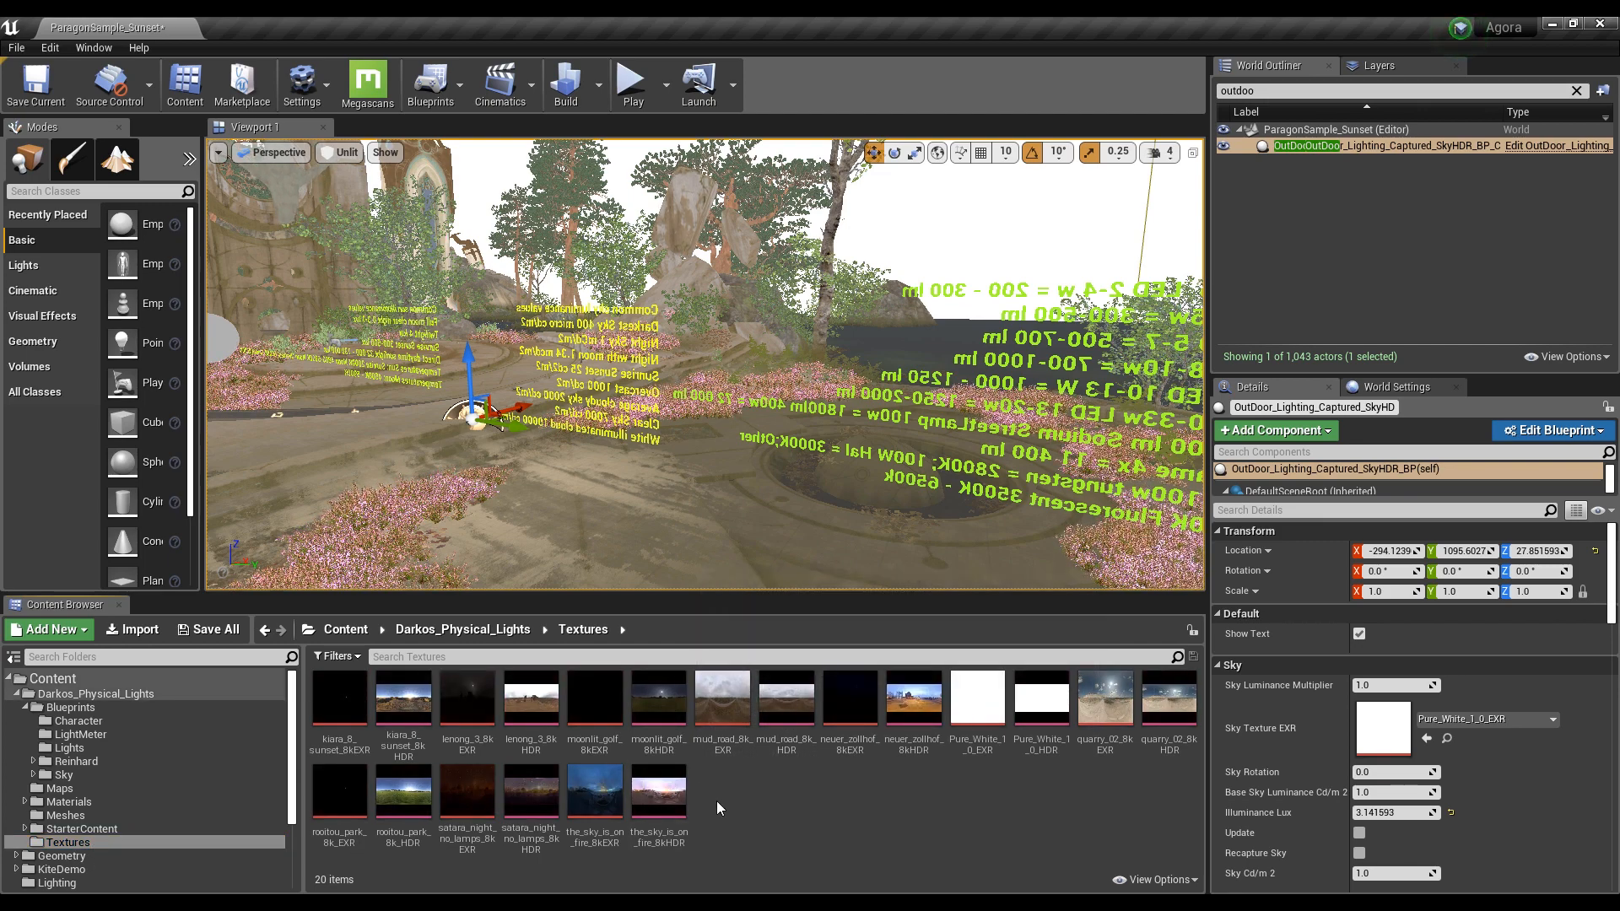
click(595, 793)
drag(595, 793, 1377, 735)
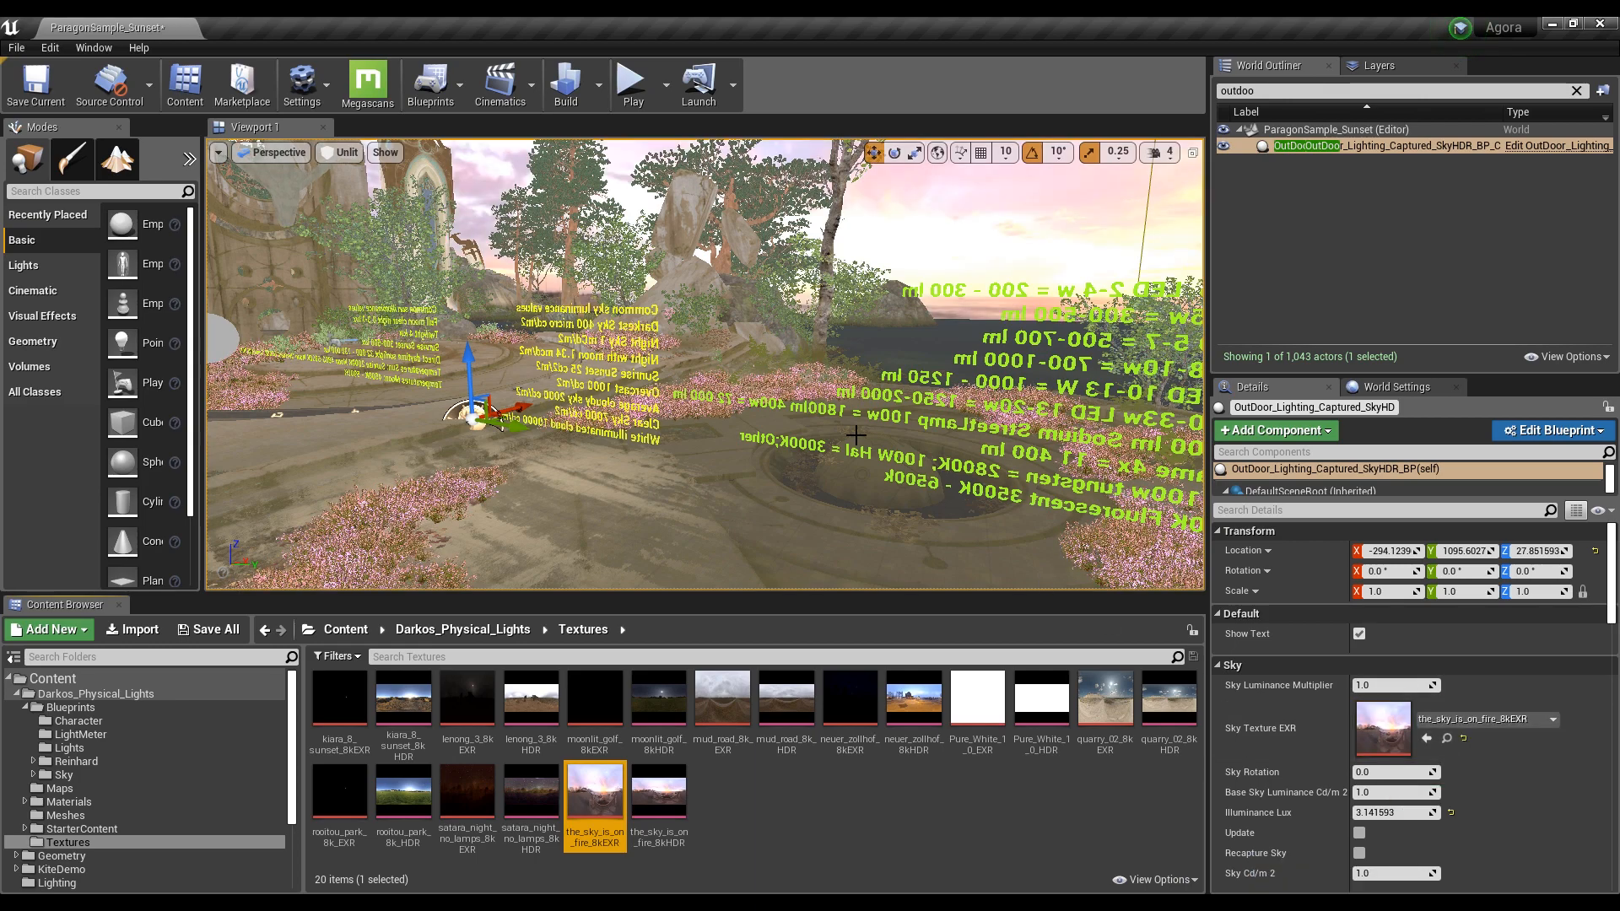
Switch the viewport to Lit and look around the forest clearing under the new sunset sky
right_drag(459, 284, 458, 284)
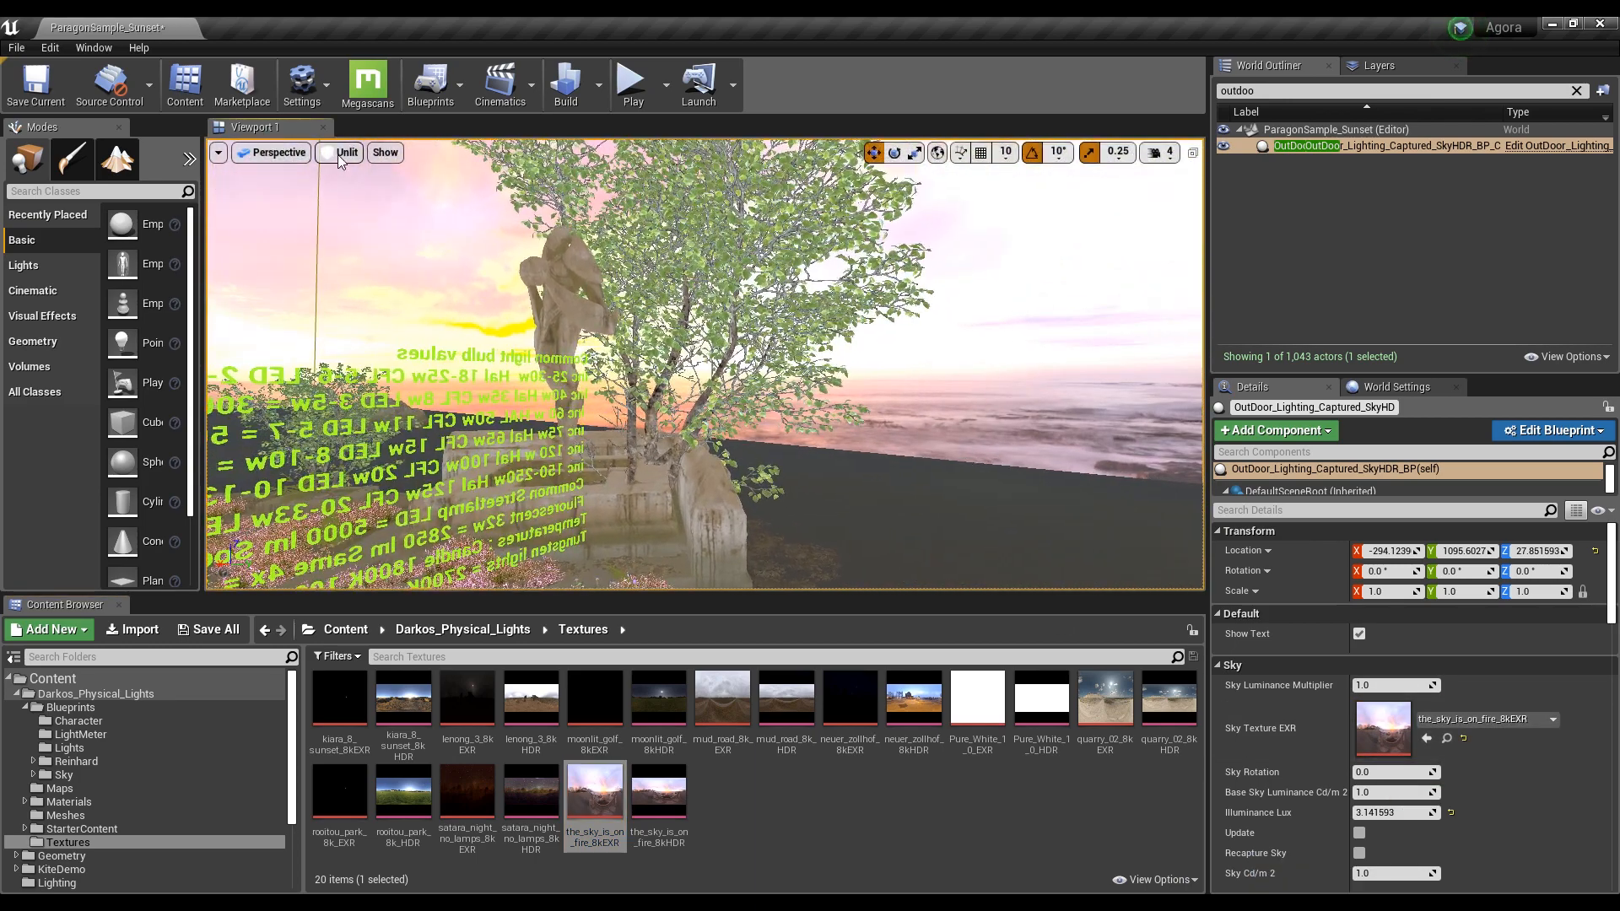
click(347, 152)
click(350, 175)
right_drag(350, 175, 439, 186)
key(s)
right_drag(666, 358, 629, 354)
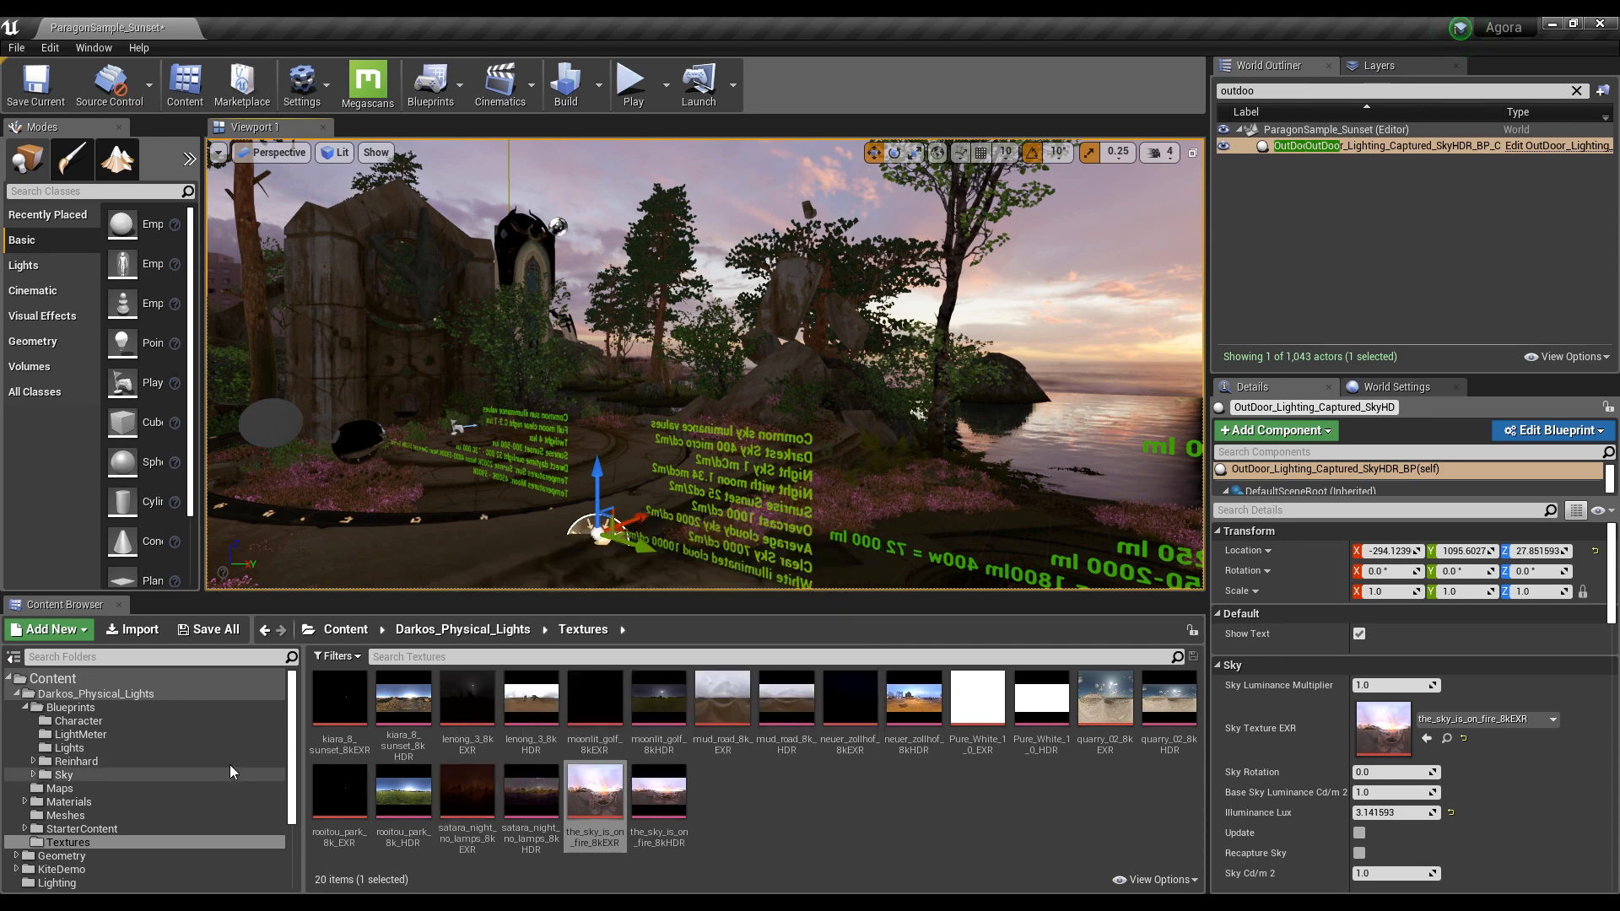
Place LightMeter_BP from the Blueprints/LightMeter folder in the clearing and raise it to a Z location of about 402
click(69, 748)
click(81, 734)
drag(331, 739, 414, 537)
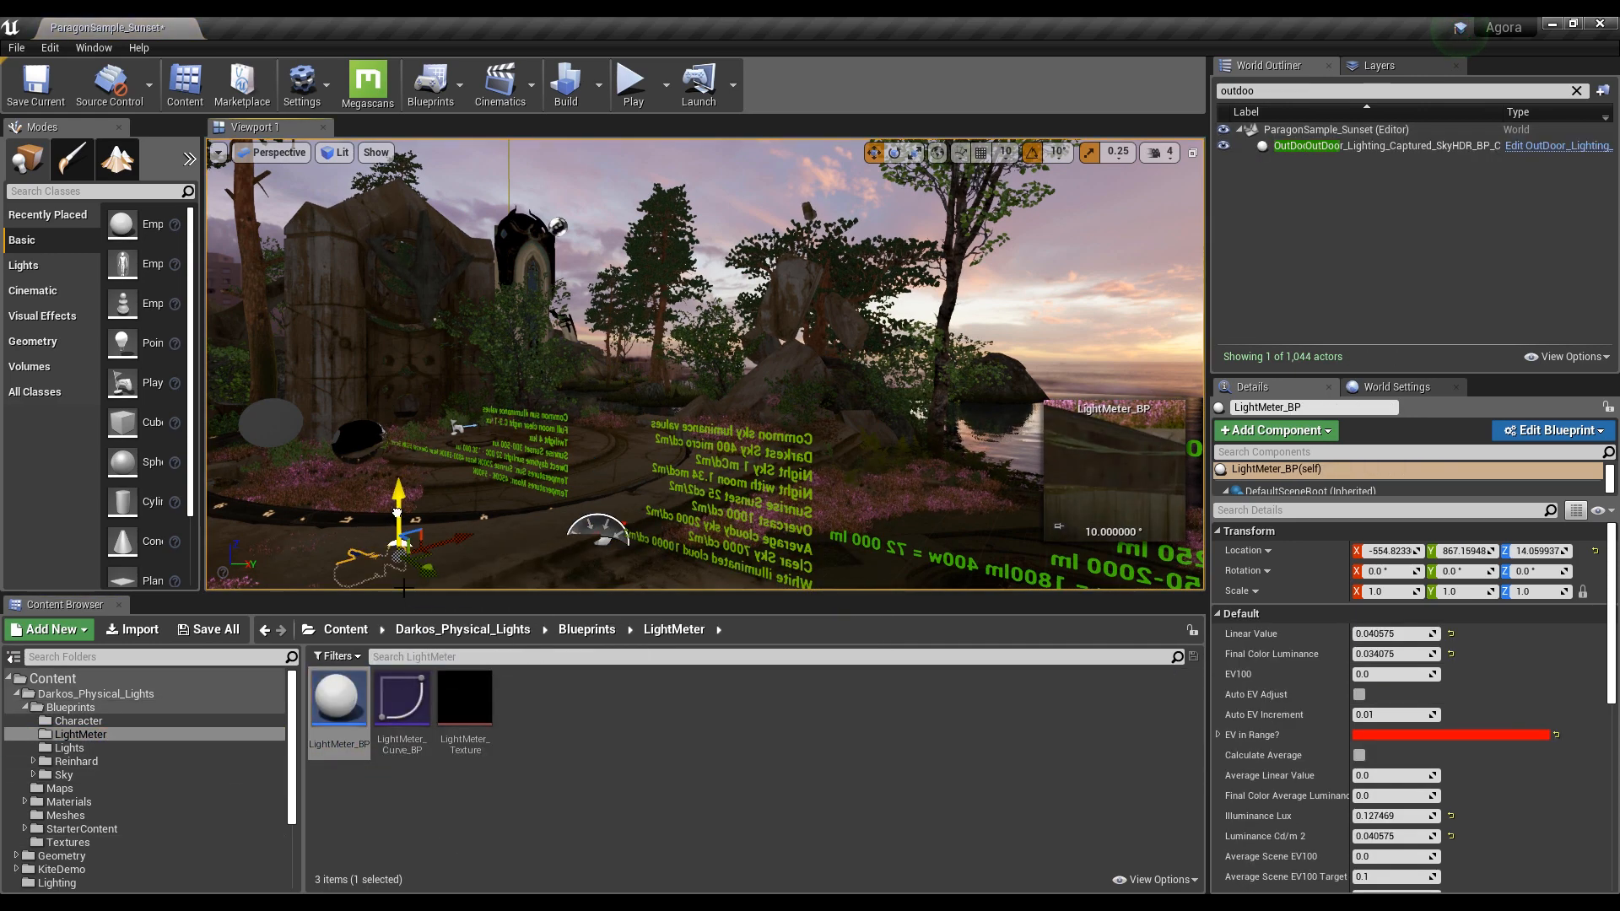
click(400, 433)
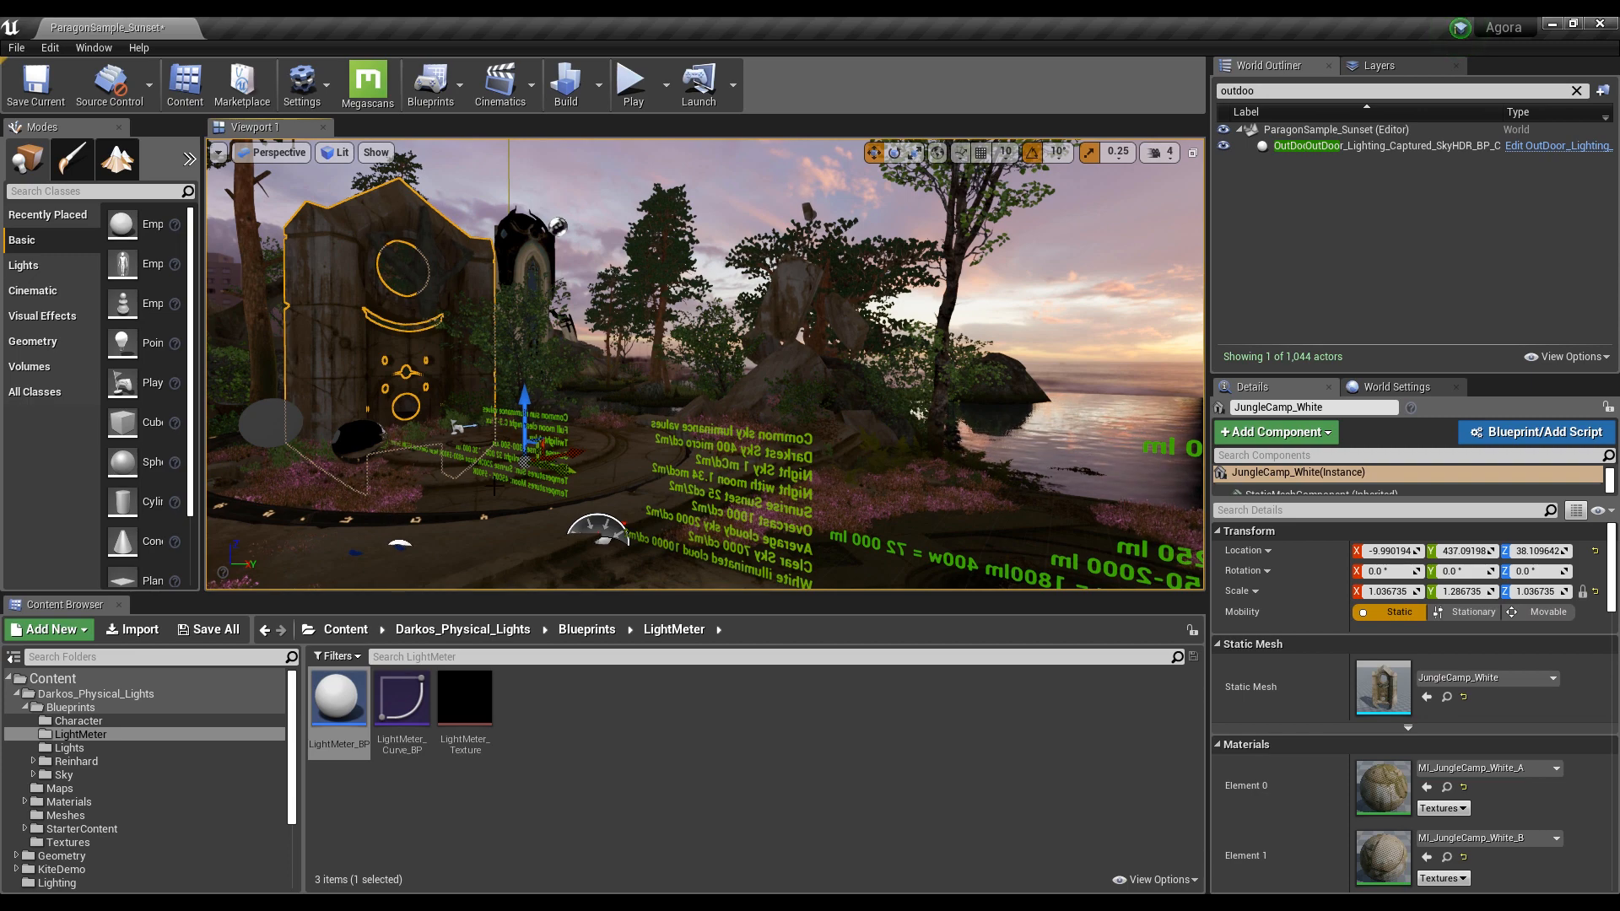
key(ctrl+z)
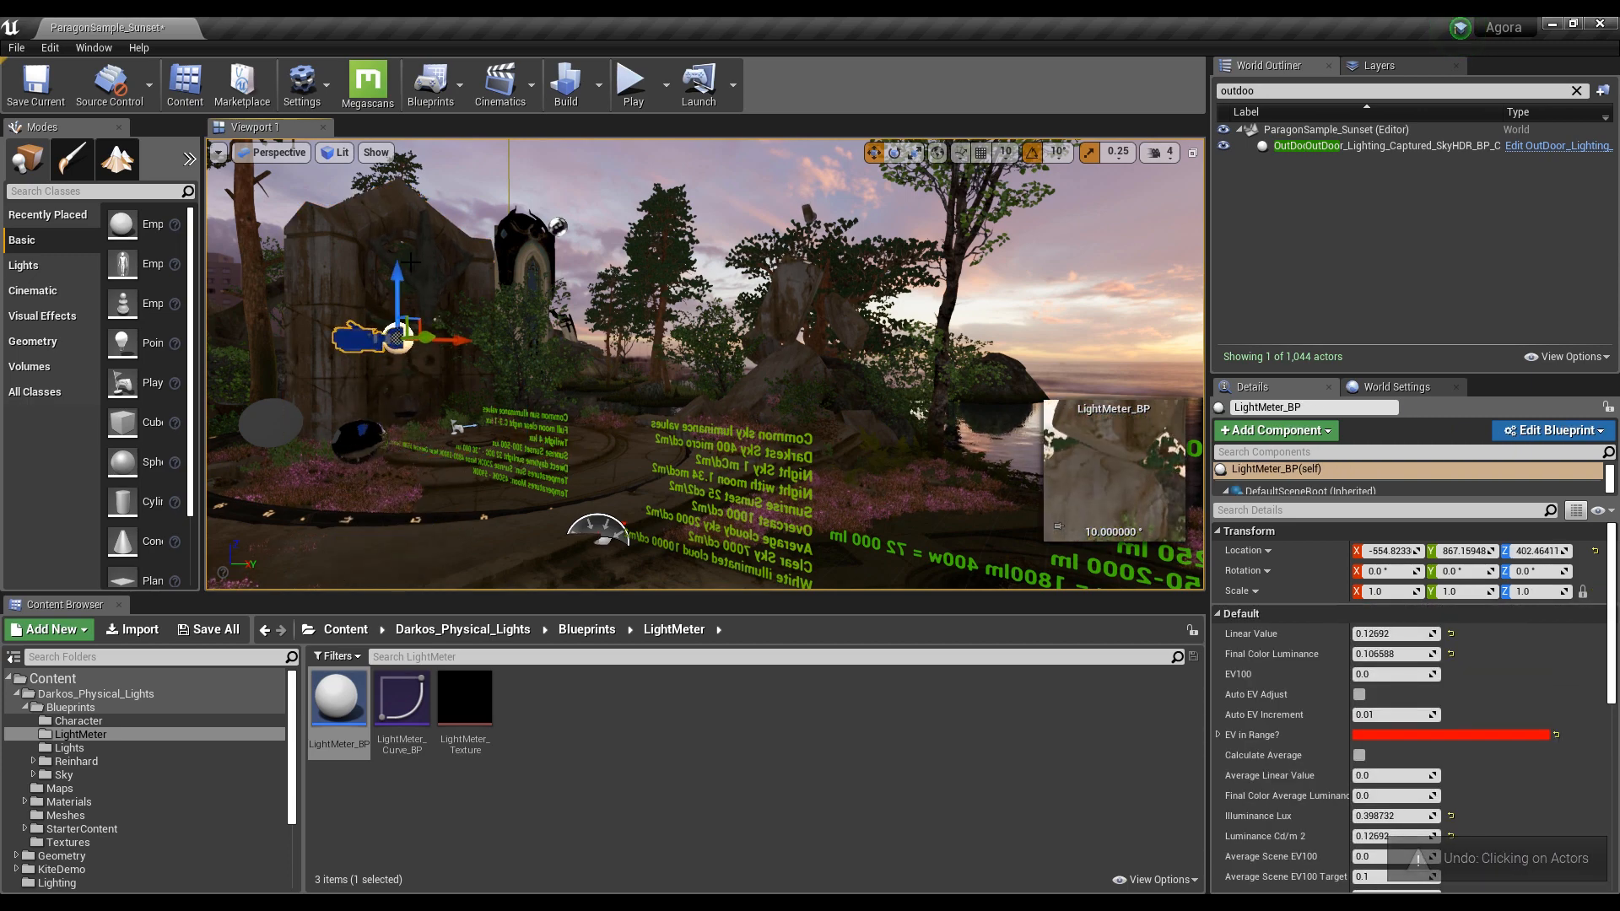
Rotate the light meter to about 80° around Y so that it points up at the open sky
right_drag(410, 263, 368, 194)
key(e)
drag(416, 526, 432, 557)
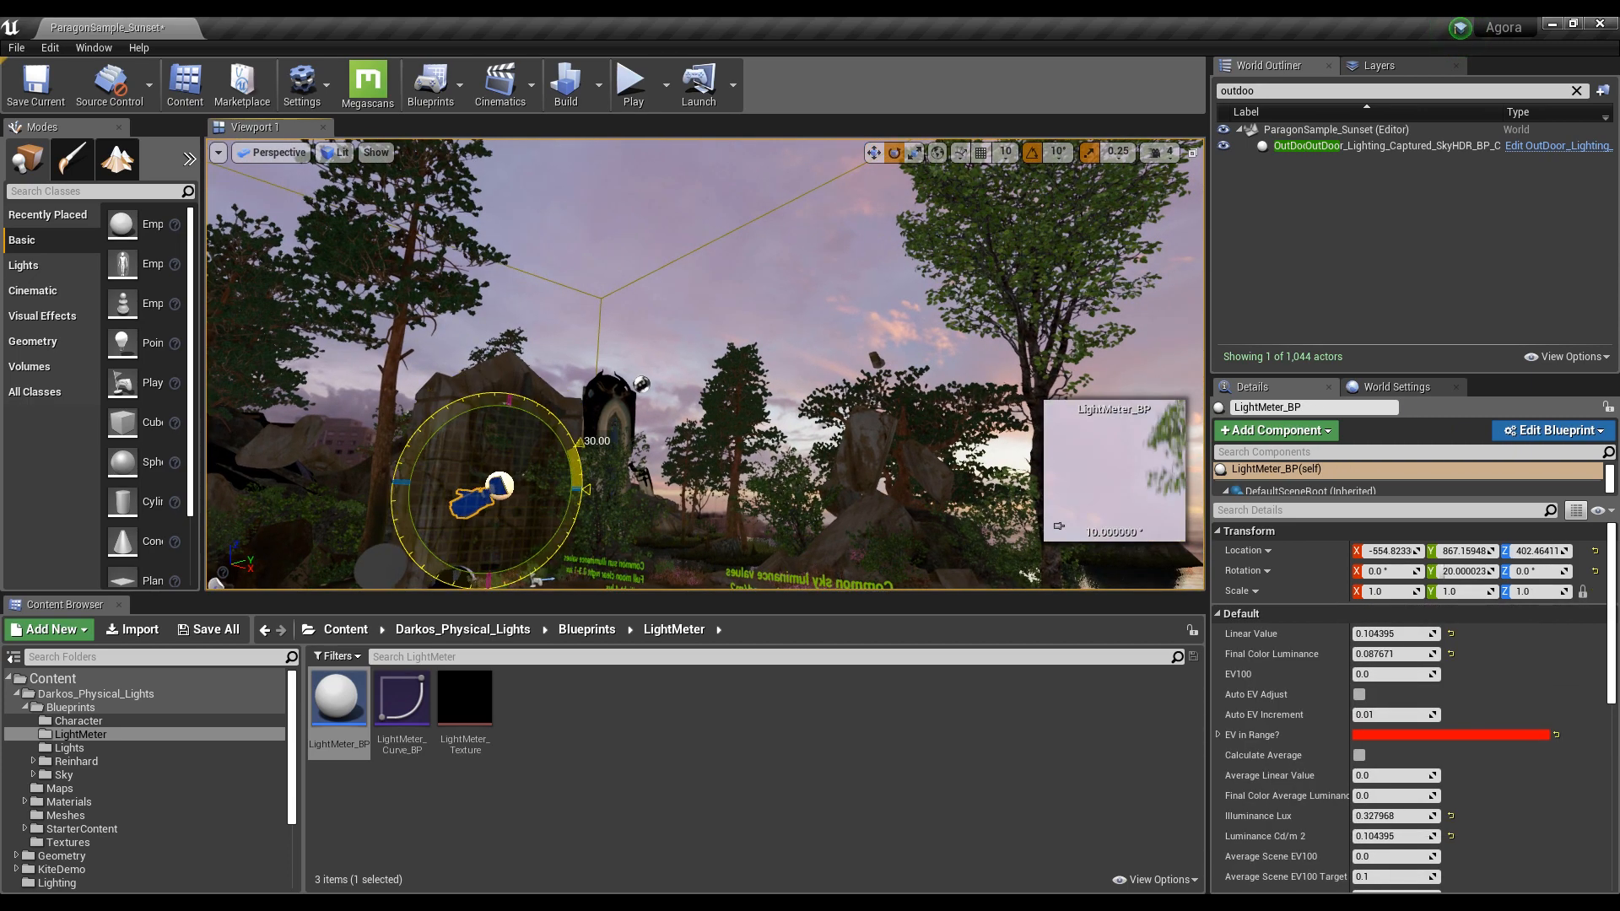
right_drag(307, 404, 376, 446)
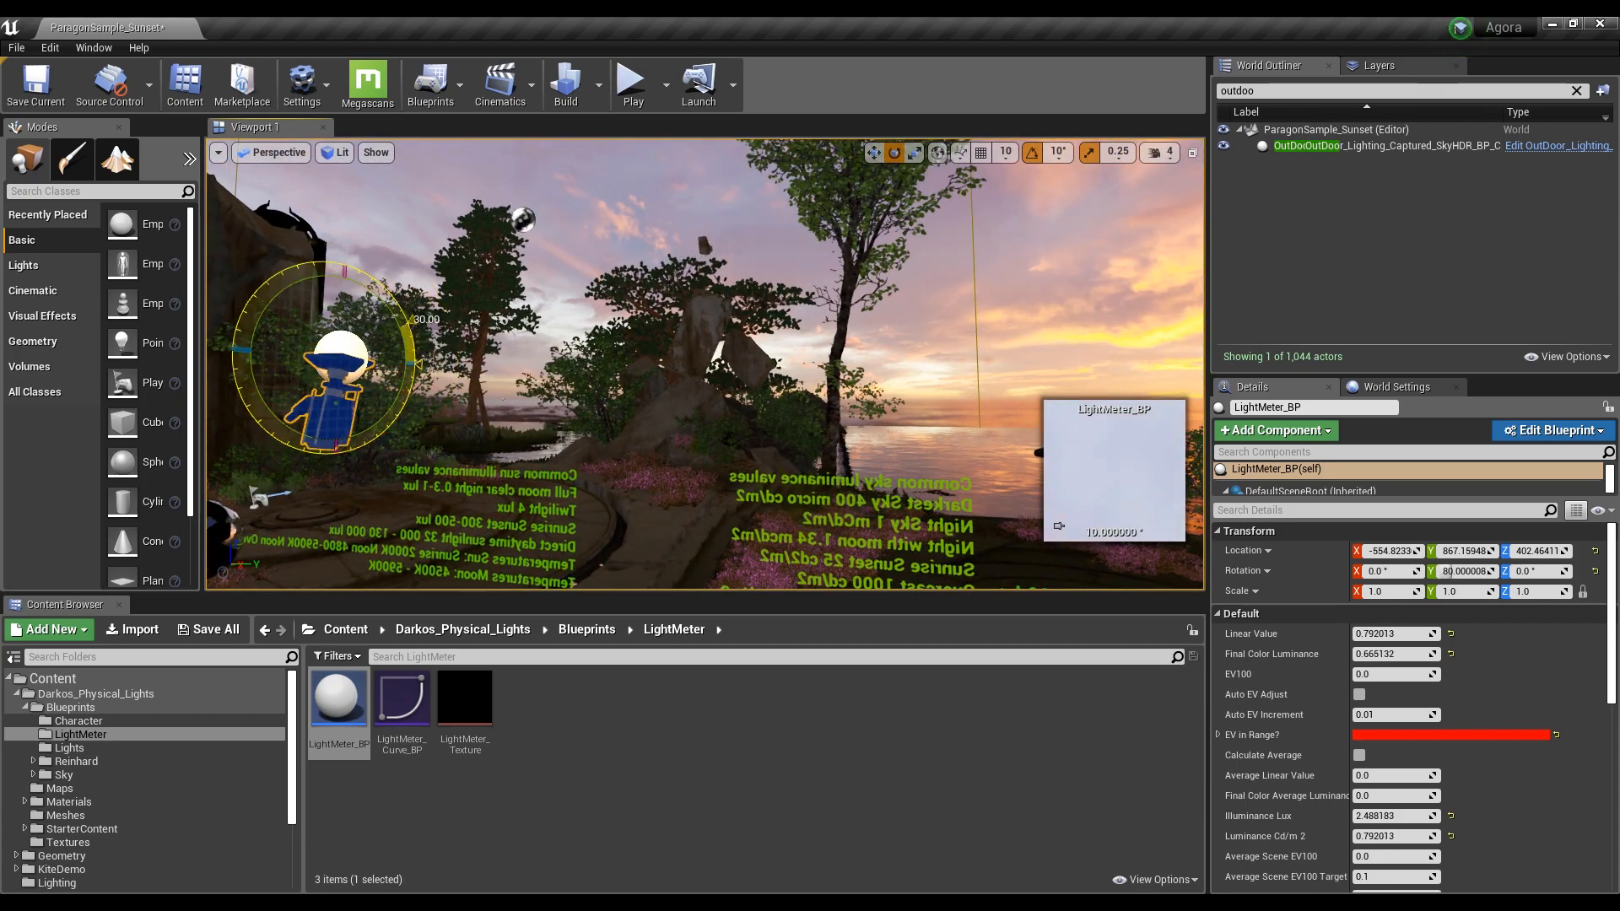
right_drag(418, 363, 367, 315)
key(s)
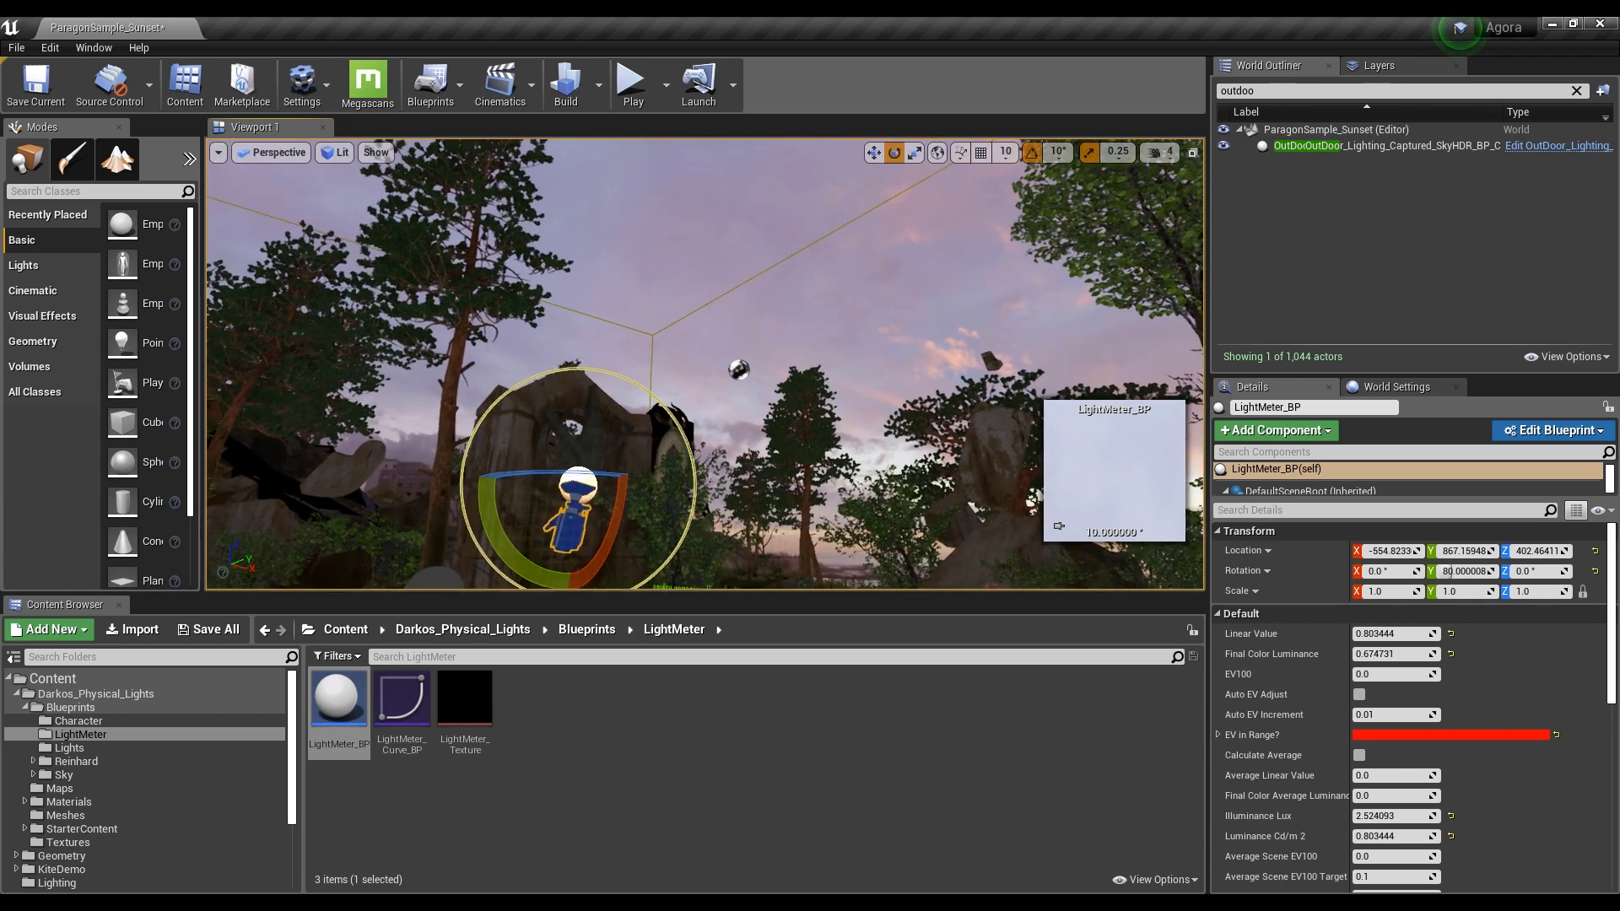
Auto-adjust the light meter's EV100 with an Auto EV Increment of 1.0, and refine it with an increment of 0.01
click(1361, 697)
click(1377, 714)
text(1)
key(Return)
click(1360, 694)
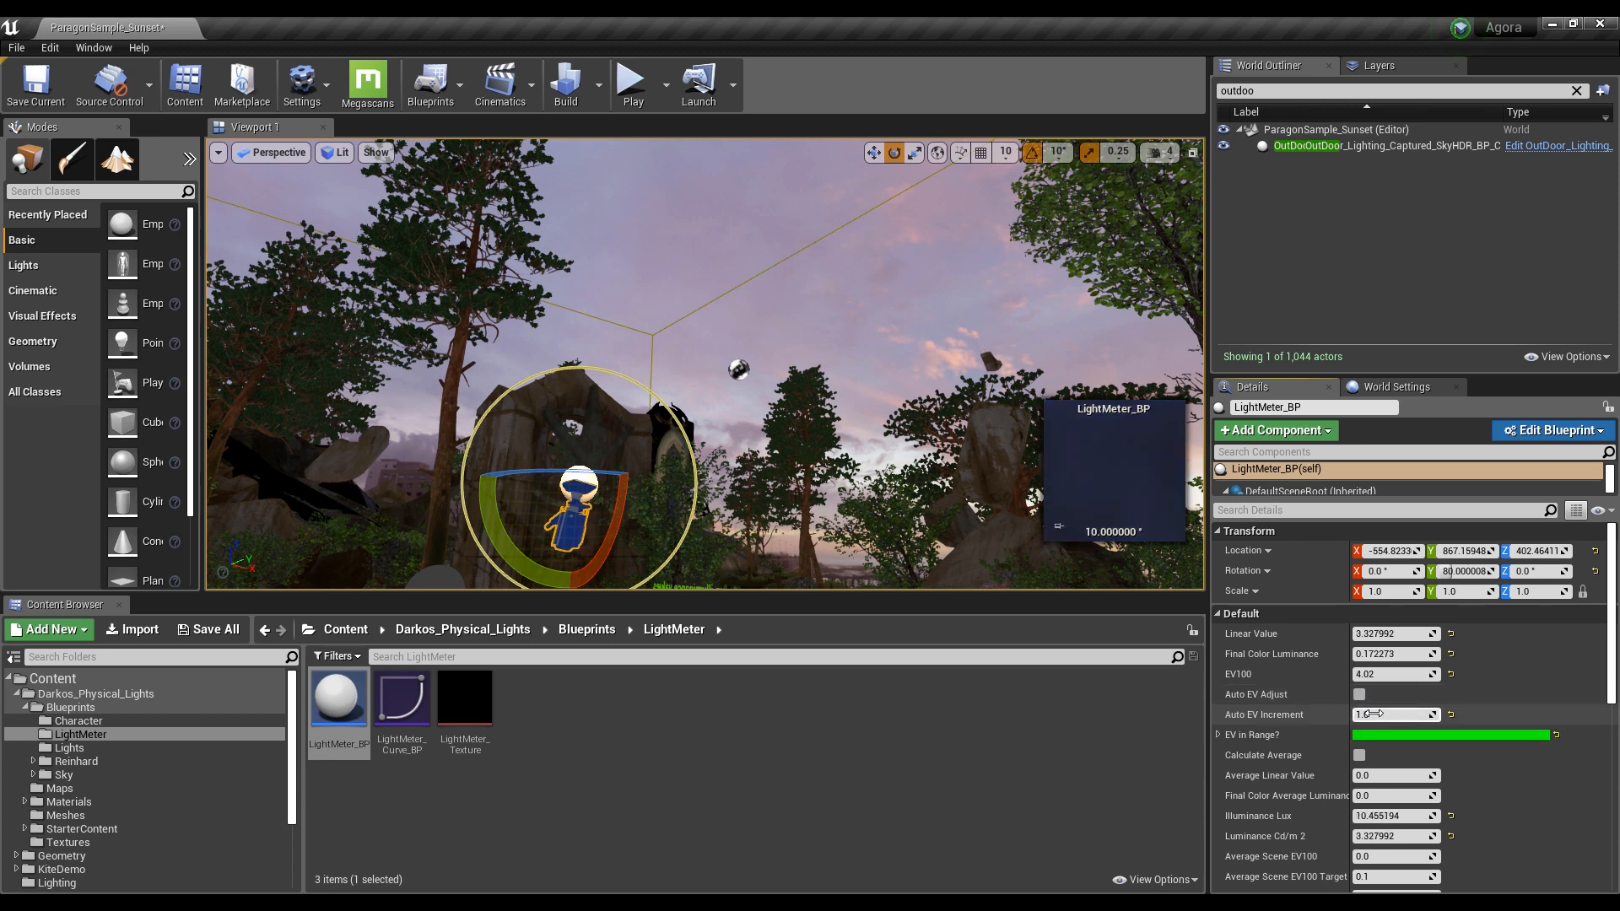
click(1367, 714)
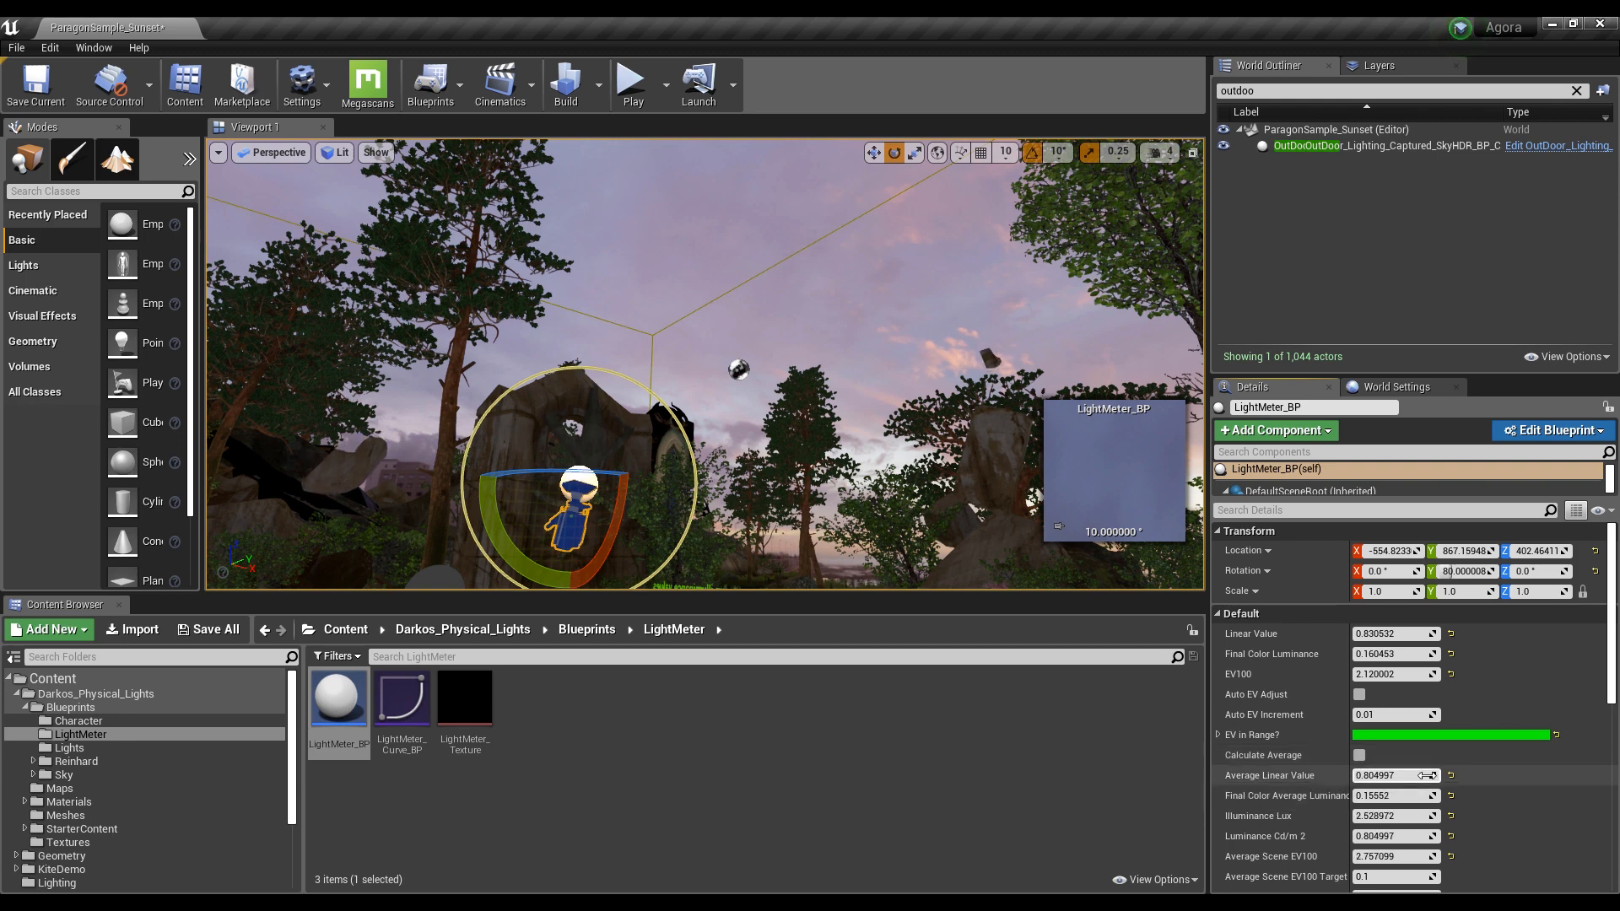
Set the sky blueprint's Base Sky Luminance Cd/m2 to the metered average of 0.804997 and update the sky
click(1377, 149)
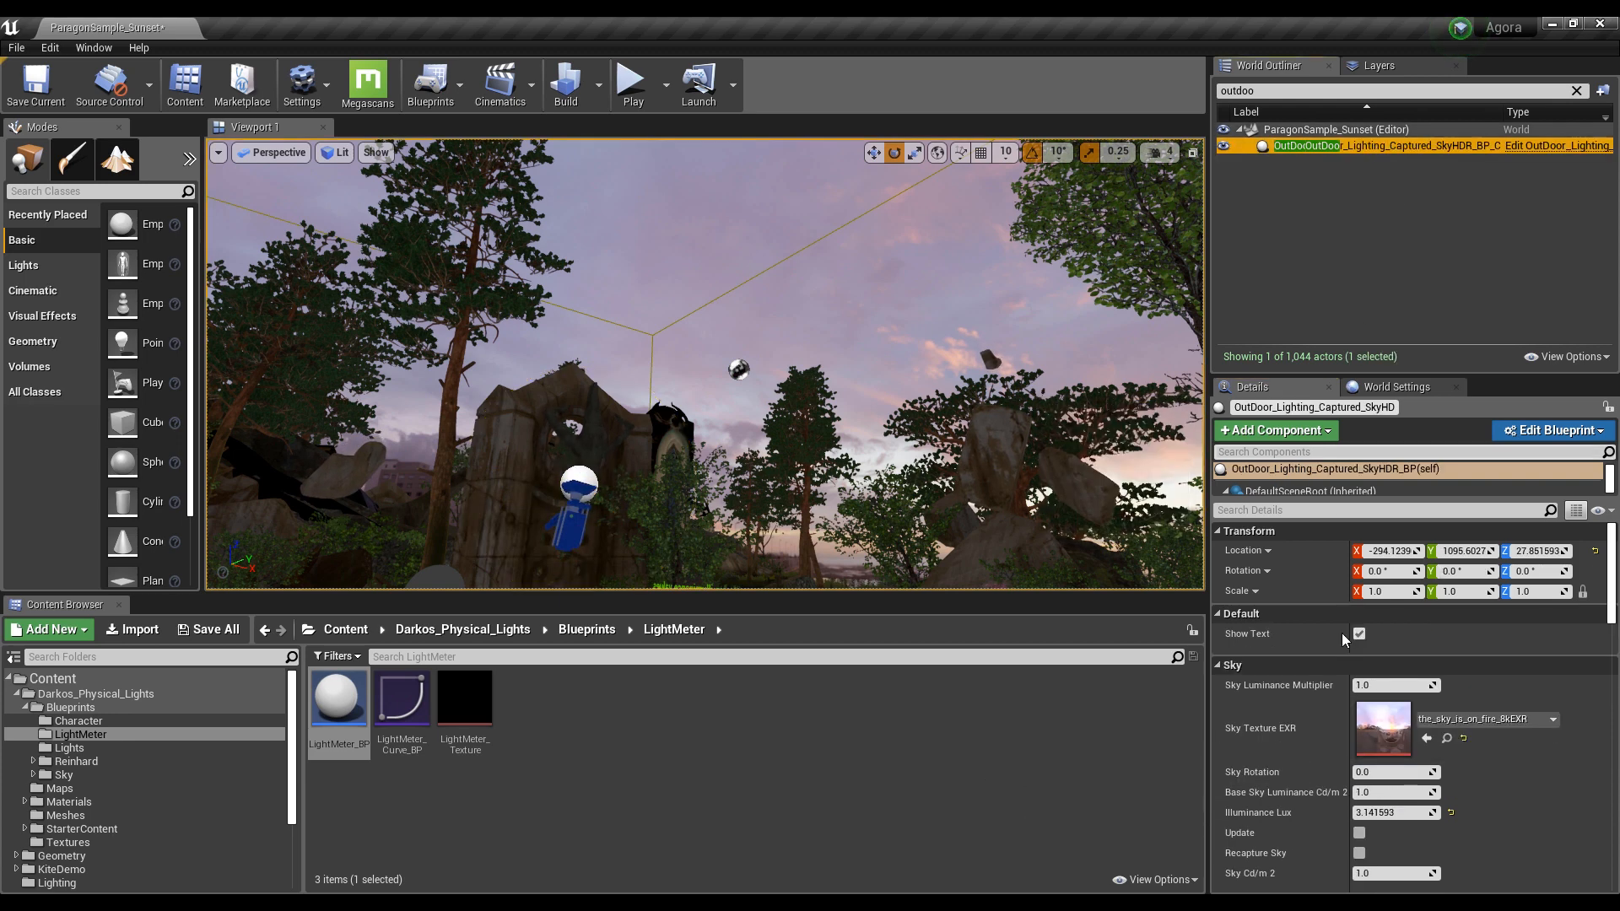
scroll(1403, 697, down, 5)
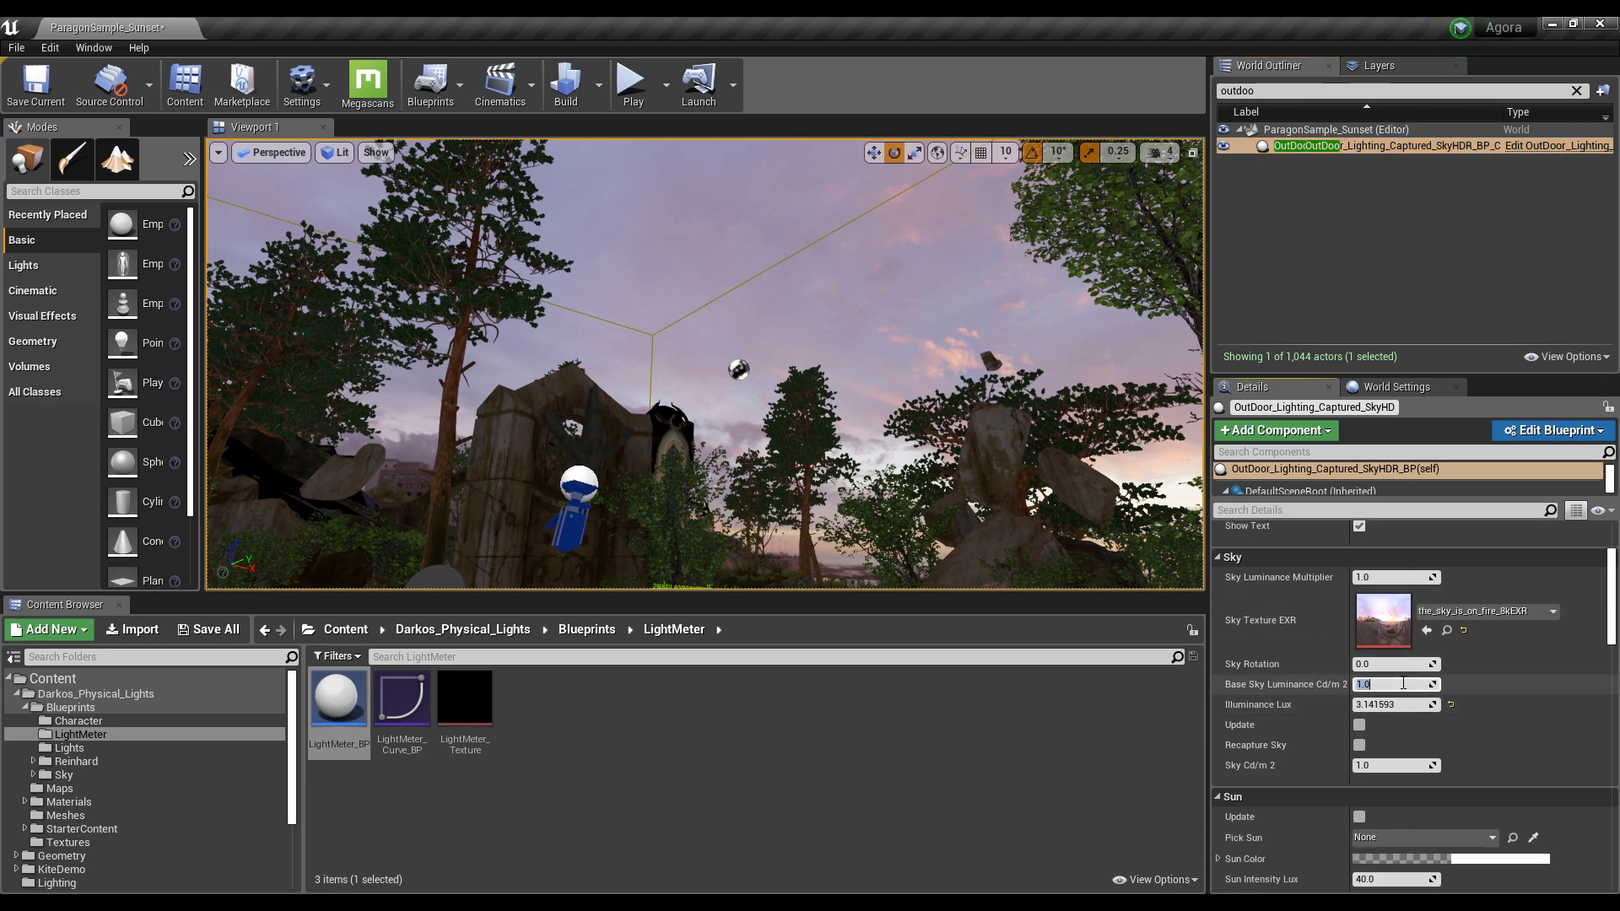
click(1360, 725)
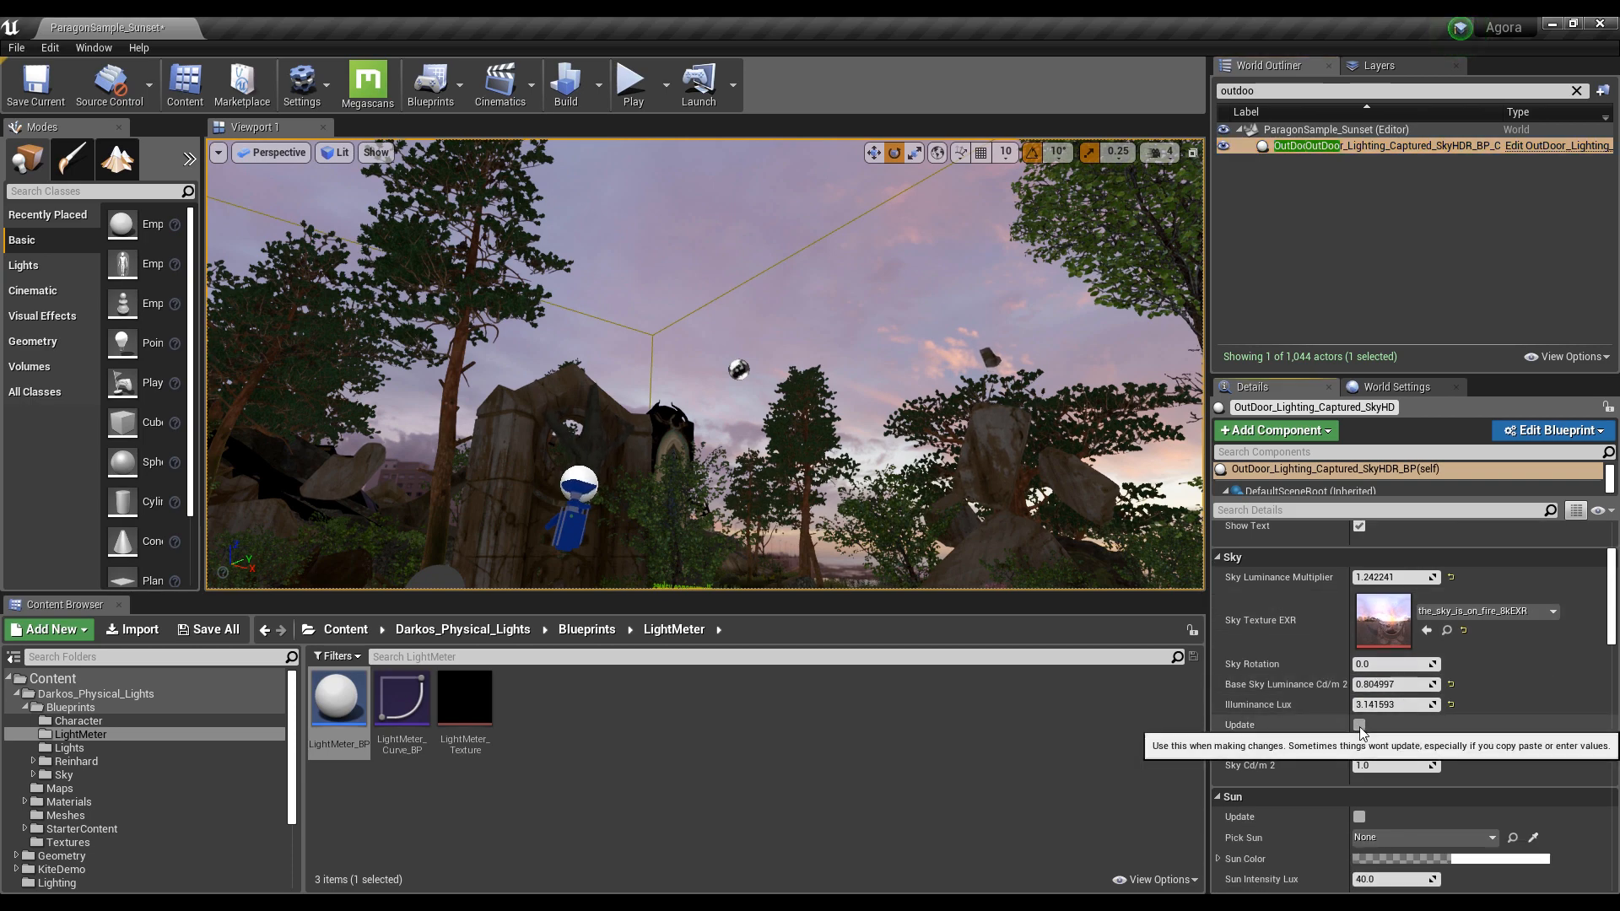
Check the common sky luminance values in the scene text and set Sky Cd/m2 to 25 for a sunset sky
key(s)
right_drag(806, 437, 804, 471)
key(w)
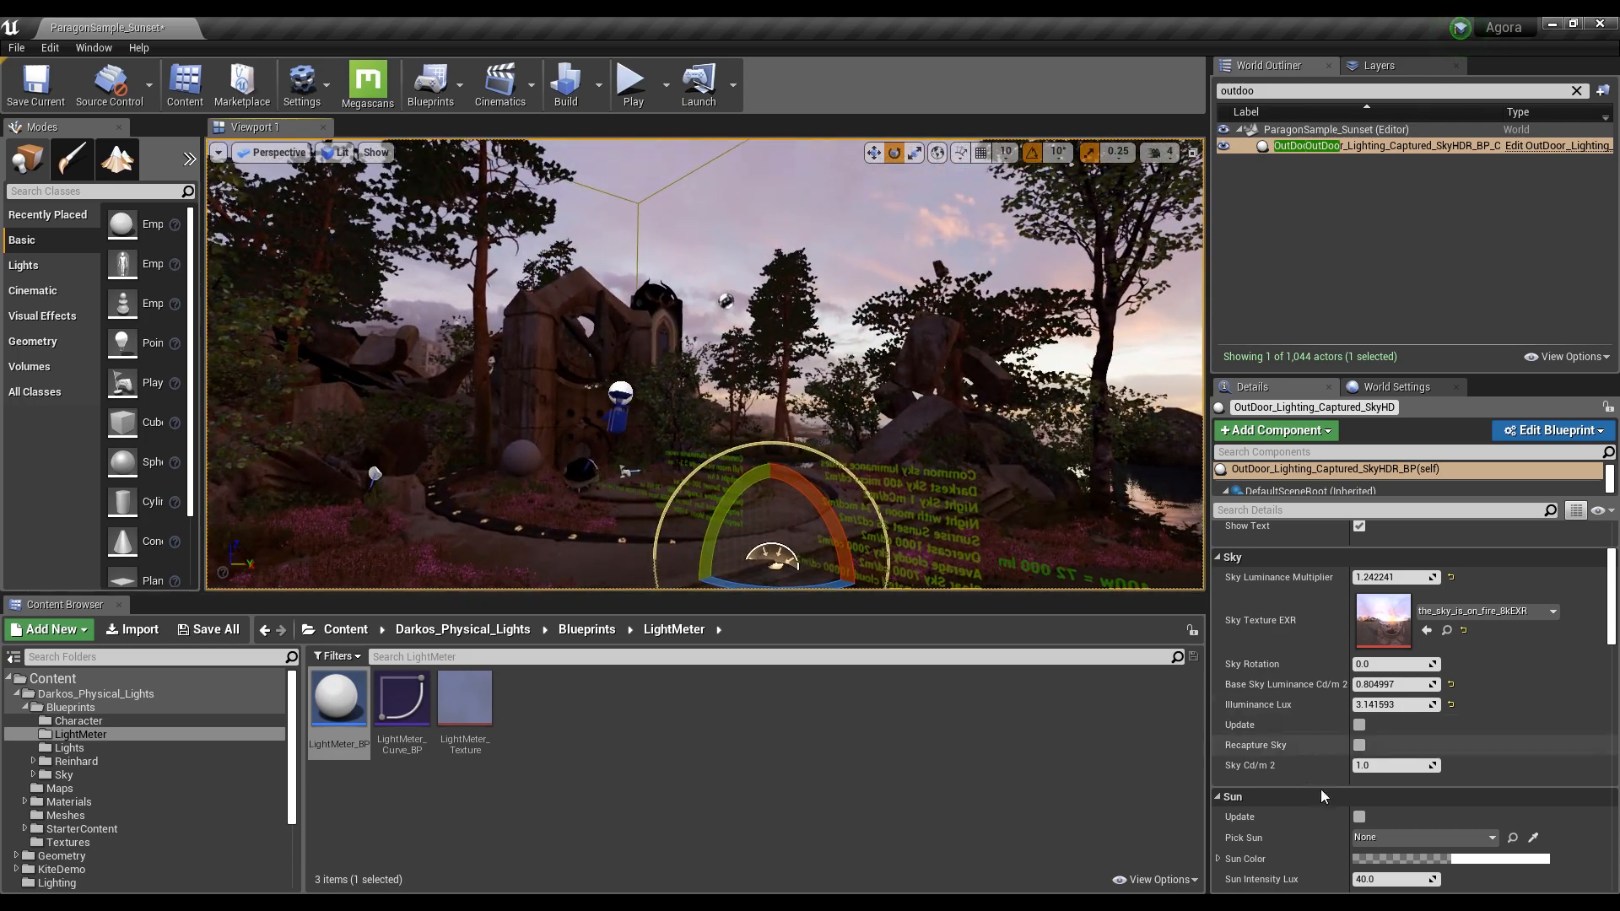
key(d)
right_drag(878, 432, 502, 466)
key(s)
key(w)
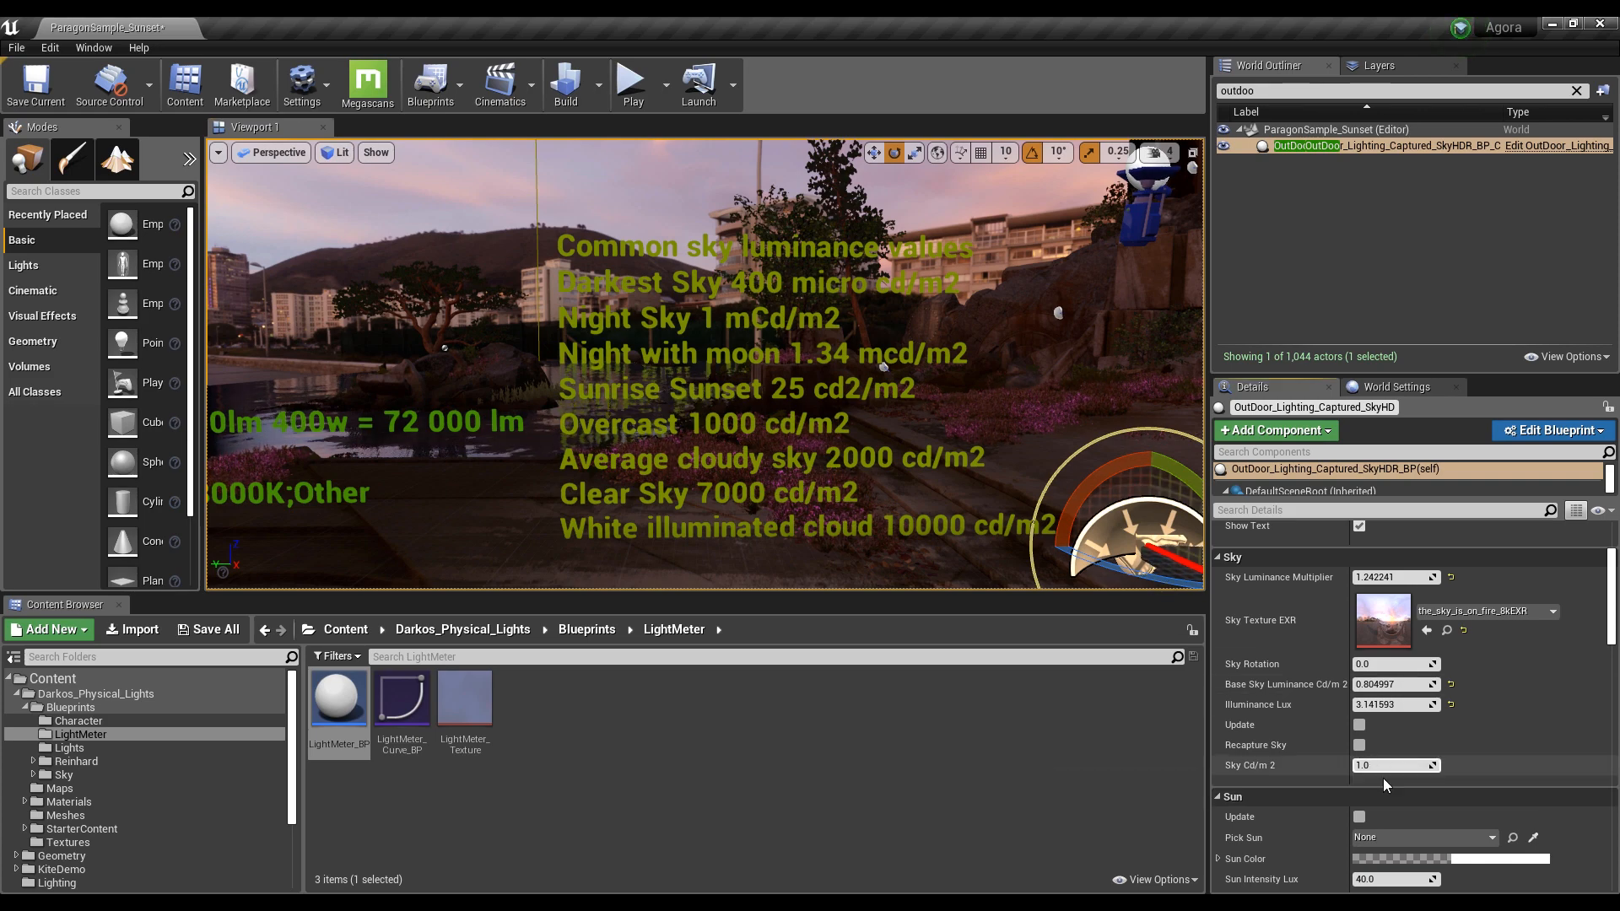
key(Return)
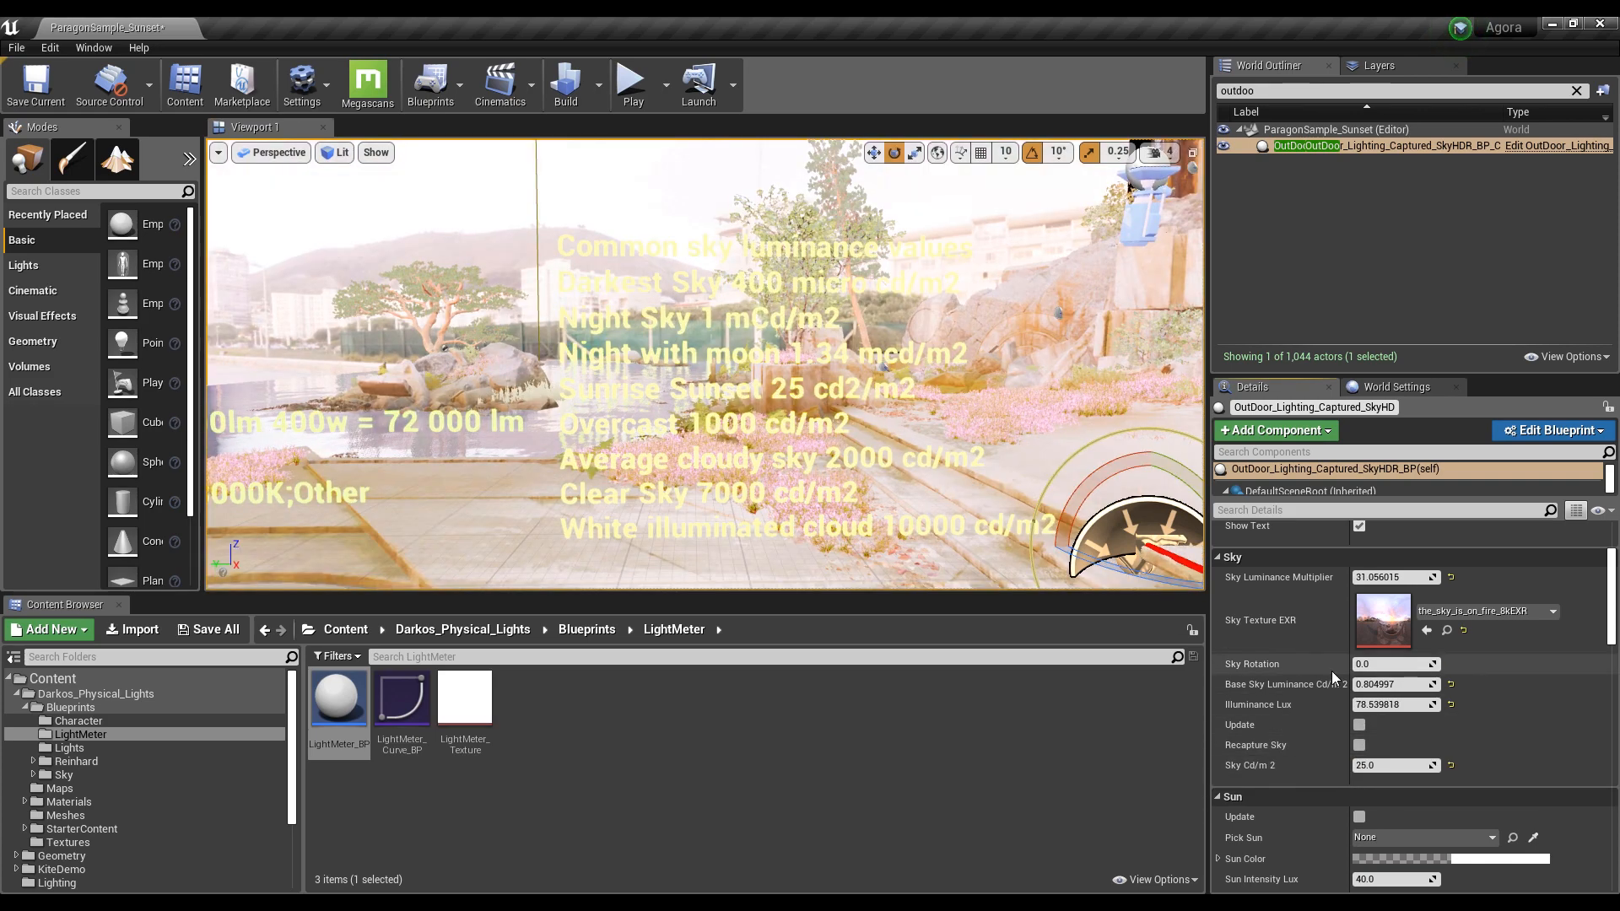
Add a directional light to the plaza and set its Dynamic Shadow Distance for stationary lights to 5000
right_drag(832, 396, 1190, 451)
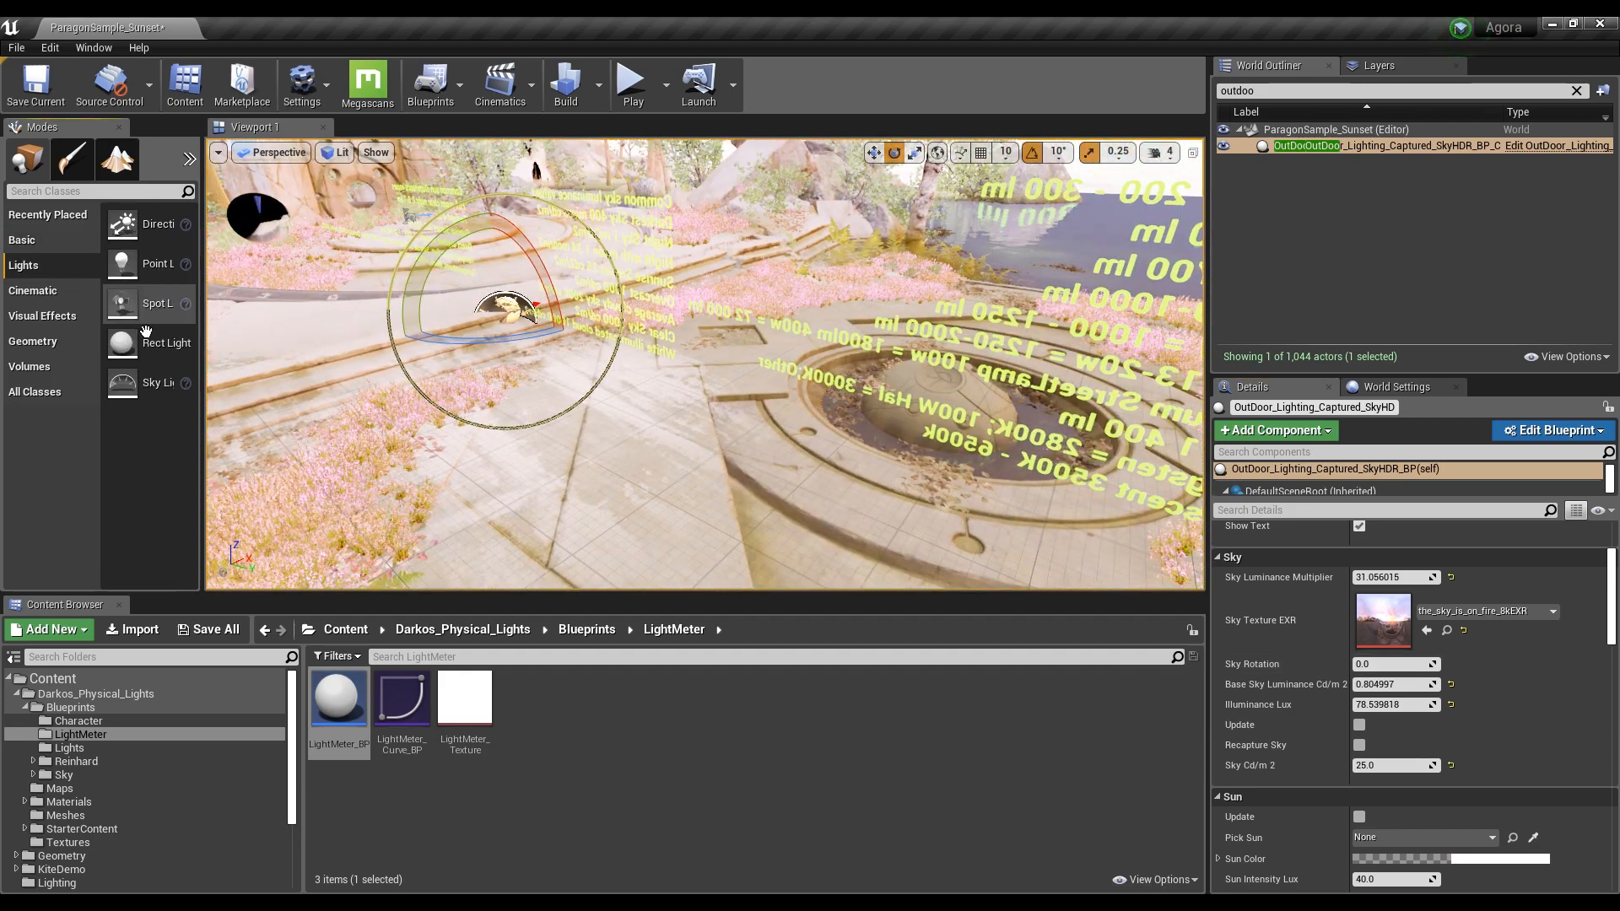
drag(145, 221, 673, 398)
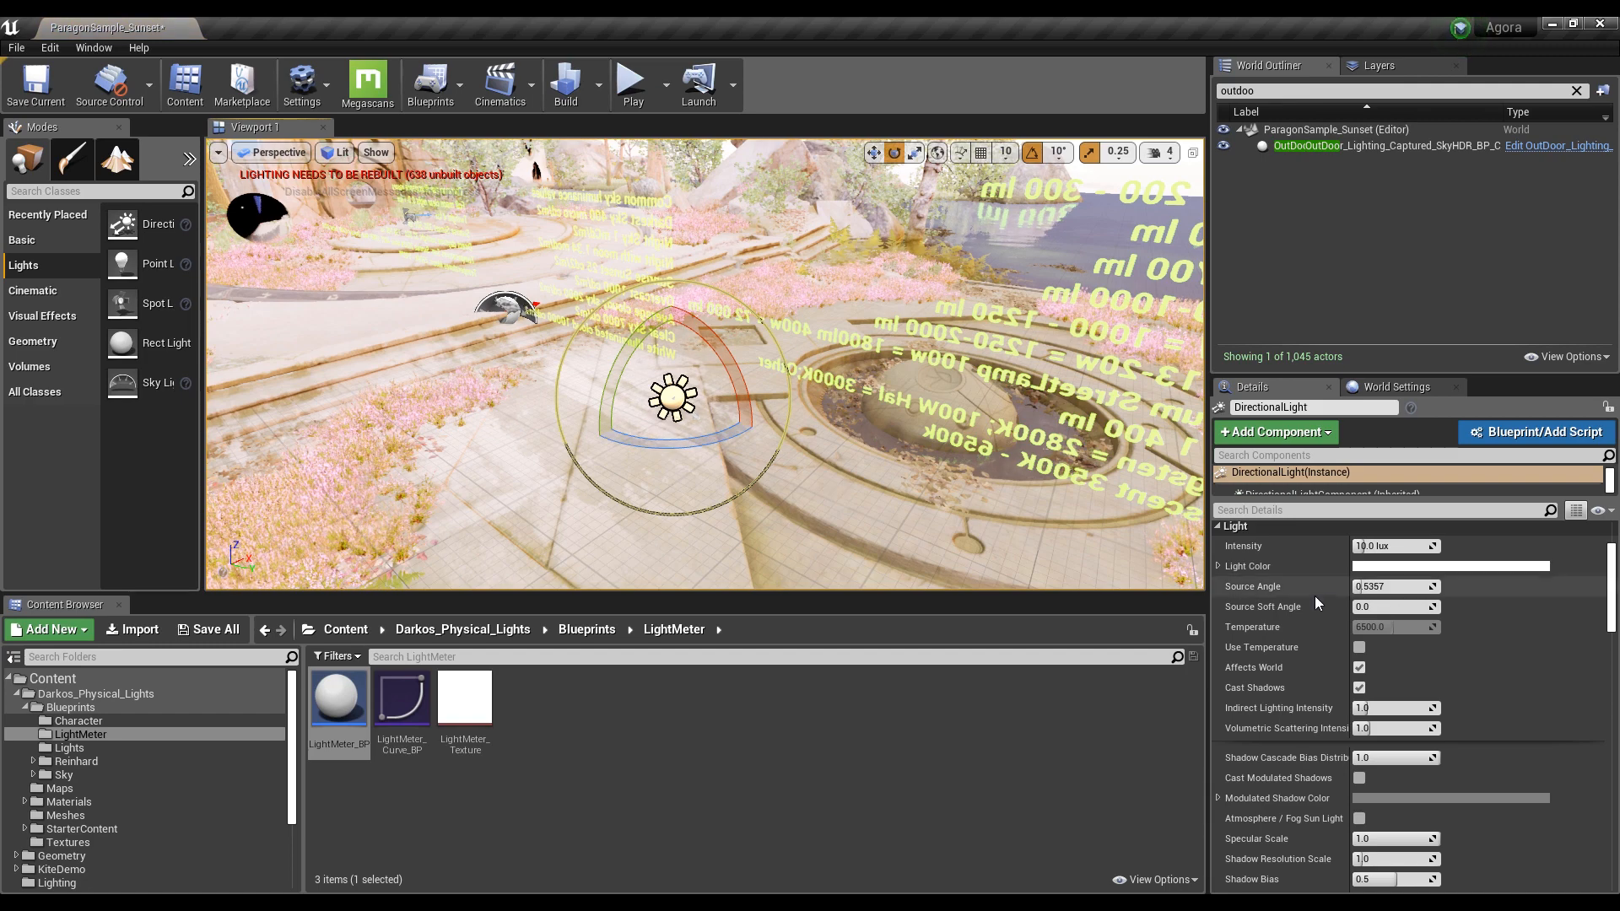
scroll(1314, 596, down, 10)
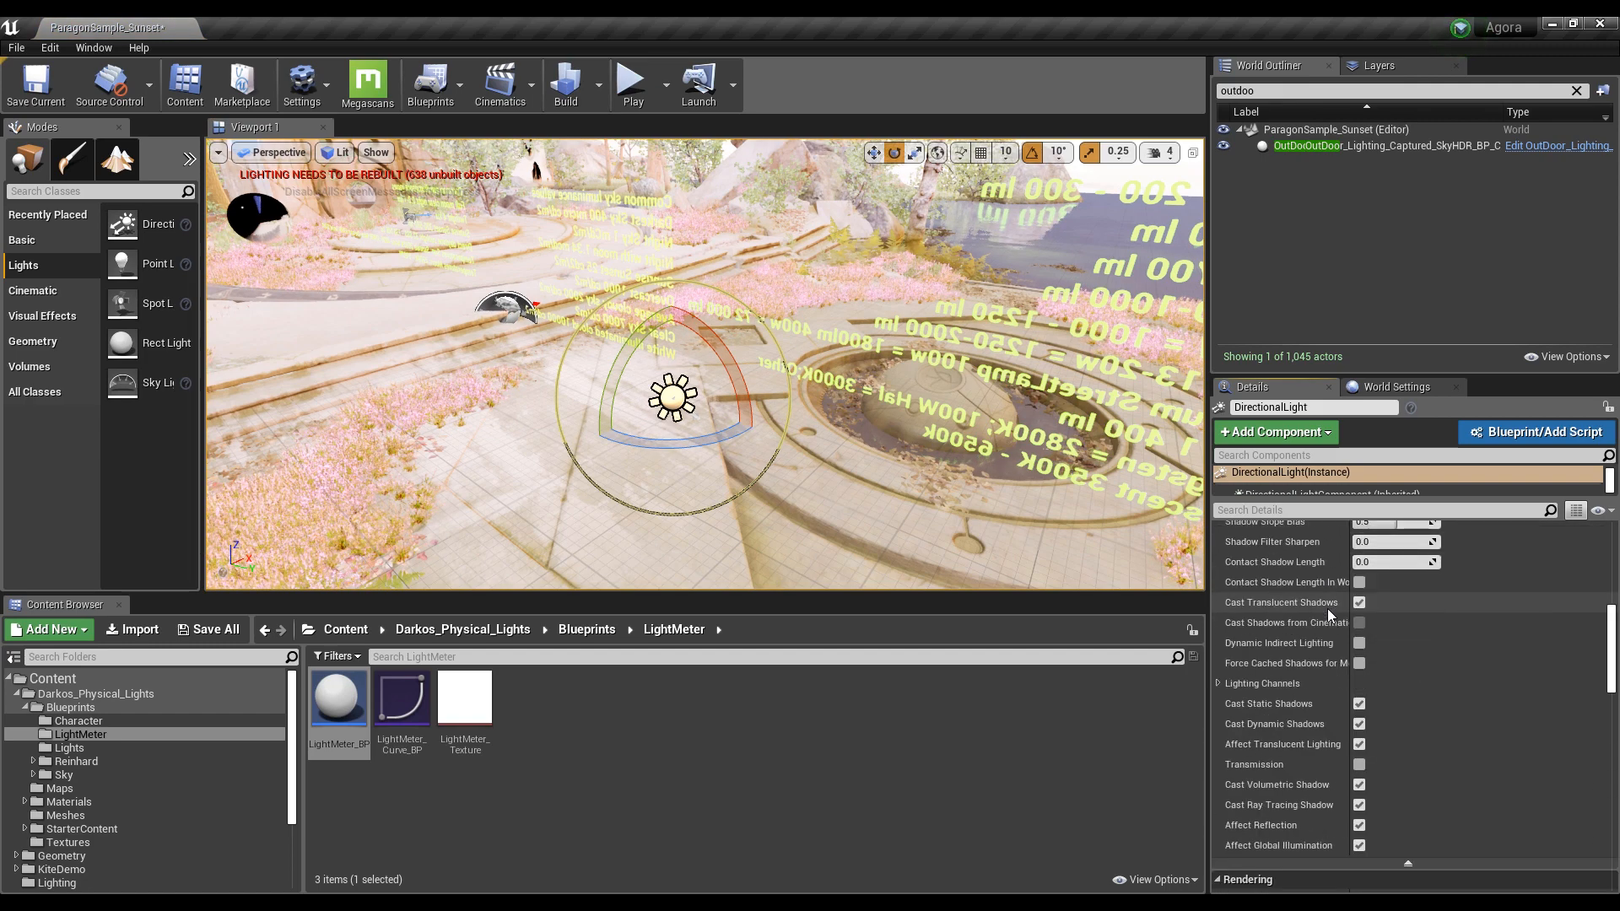
scroll(1328, 609, down, 15)
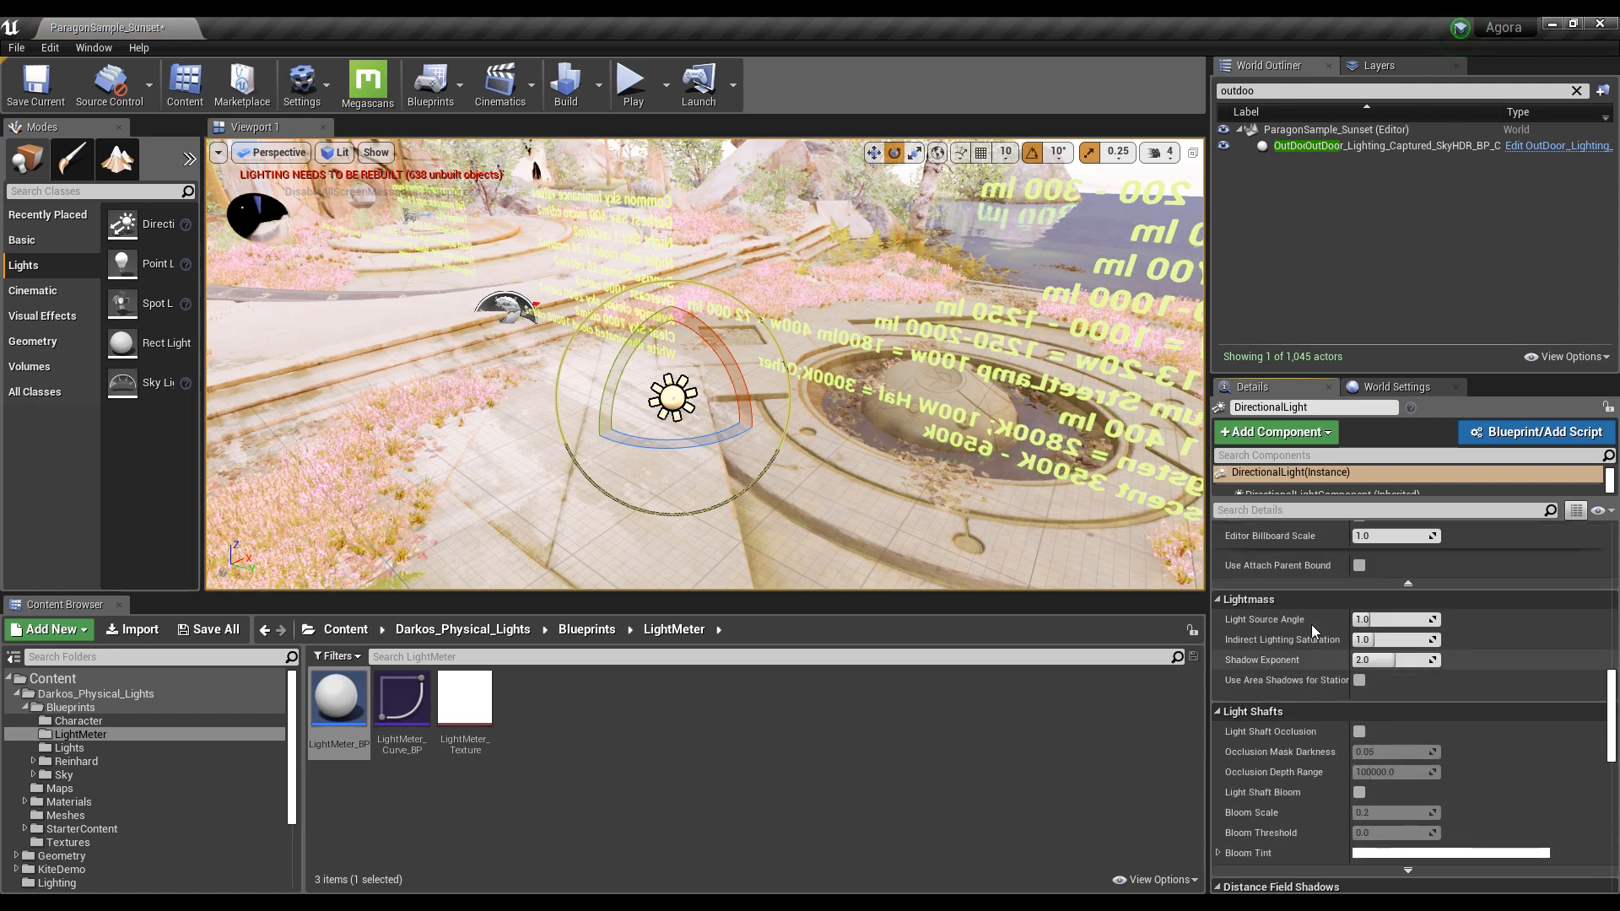
scroll(1312, 625, down, 8)
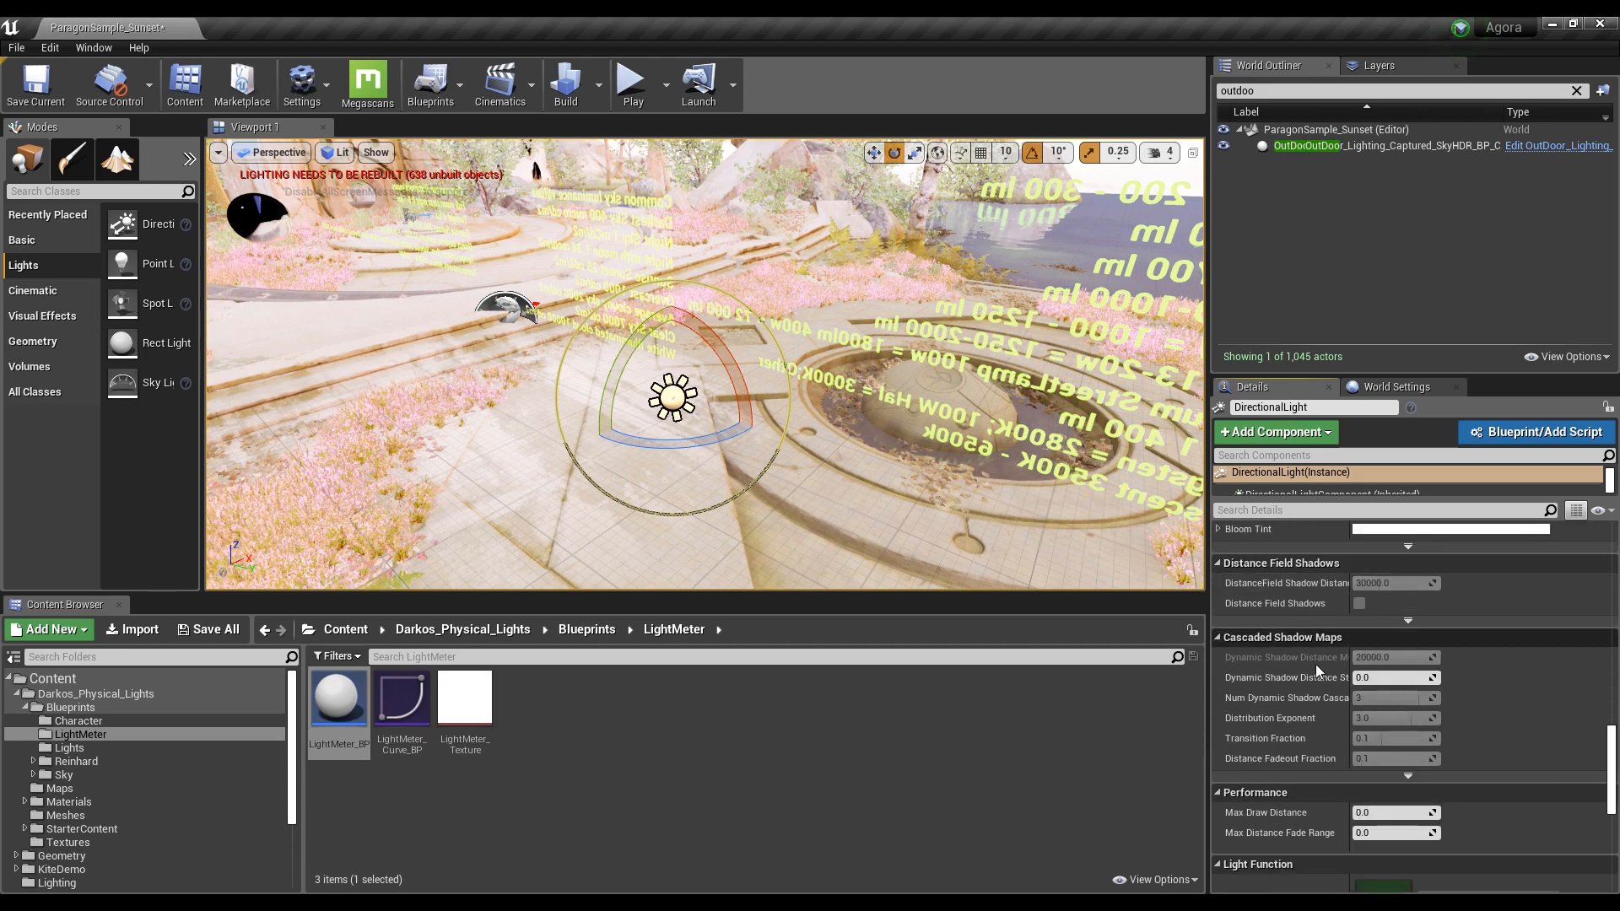
click(1372, 678)
text(5000)
key(Return)
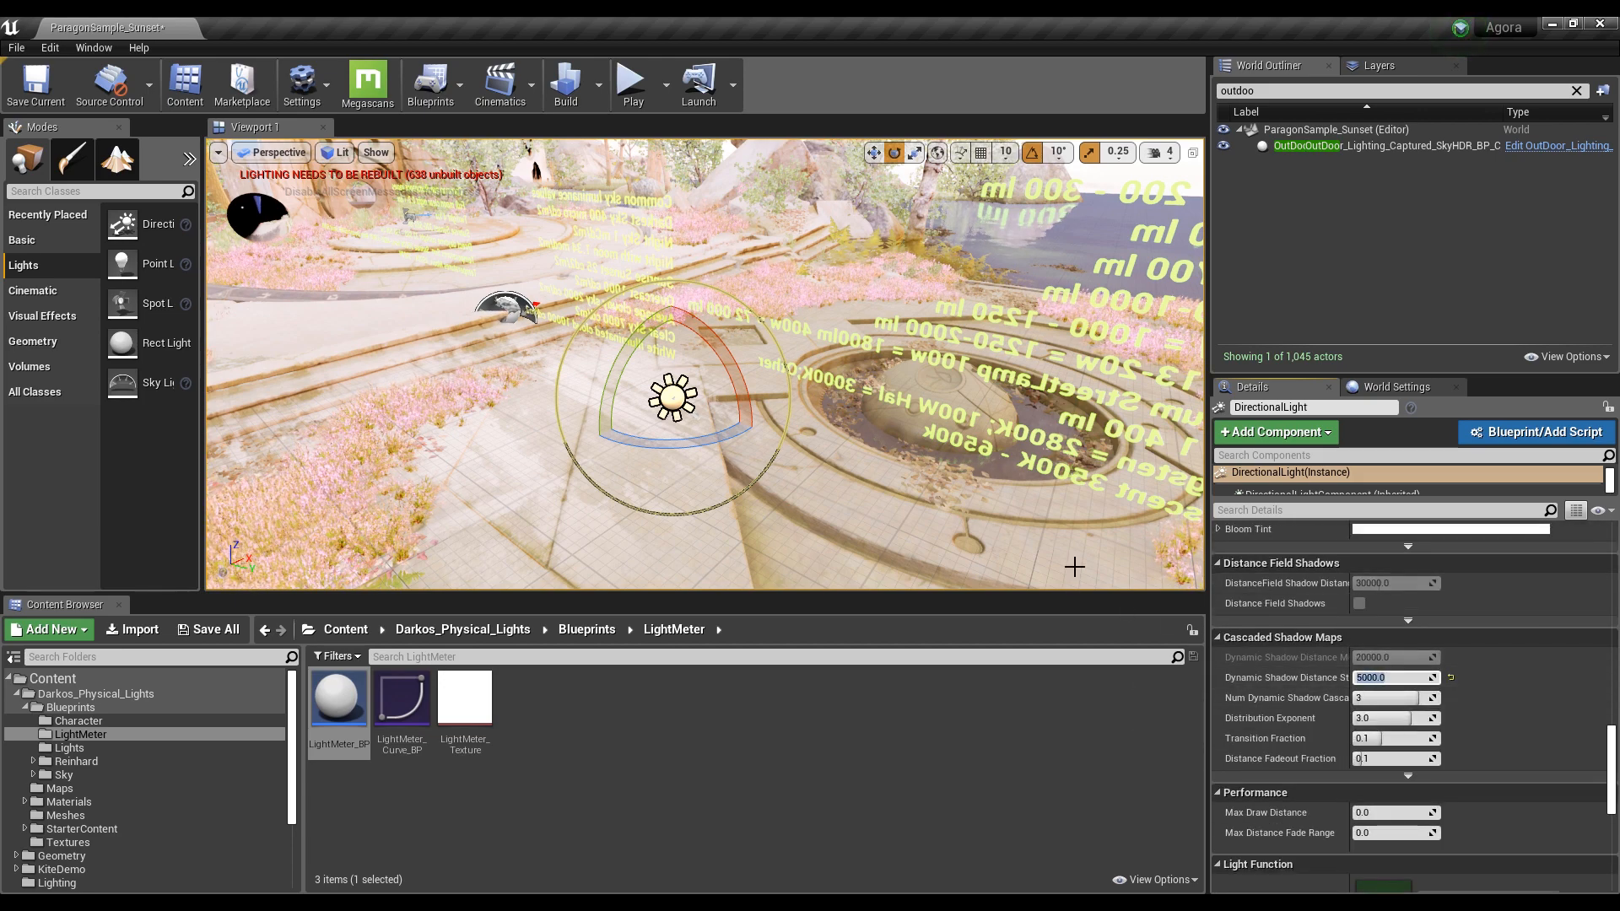
Assign the new directional light as the Pick Sun actor of the outdoor sky lighting blueprint
right_drag(774, 291, 727, 281)
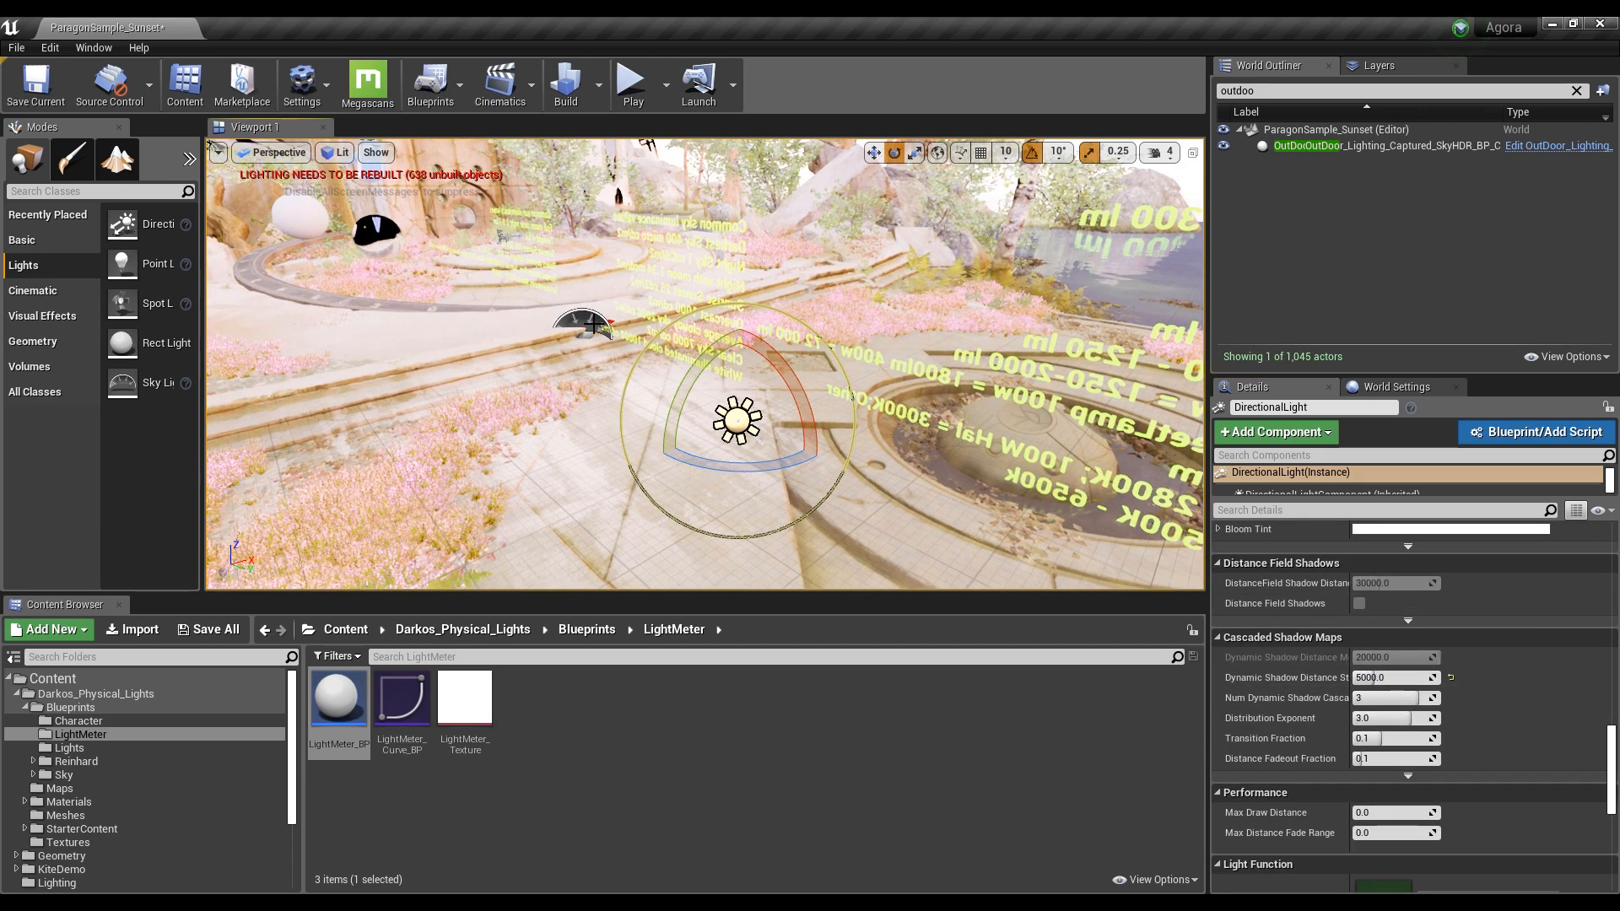
click(582, 323)
scroll(1277, 594, up, 15)
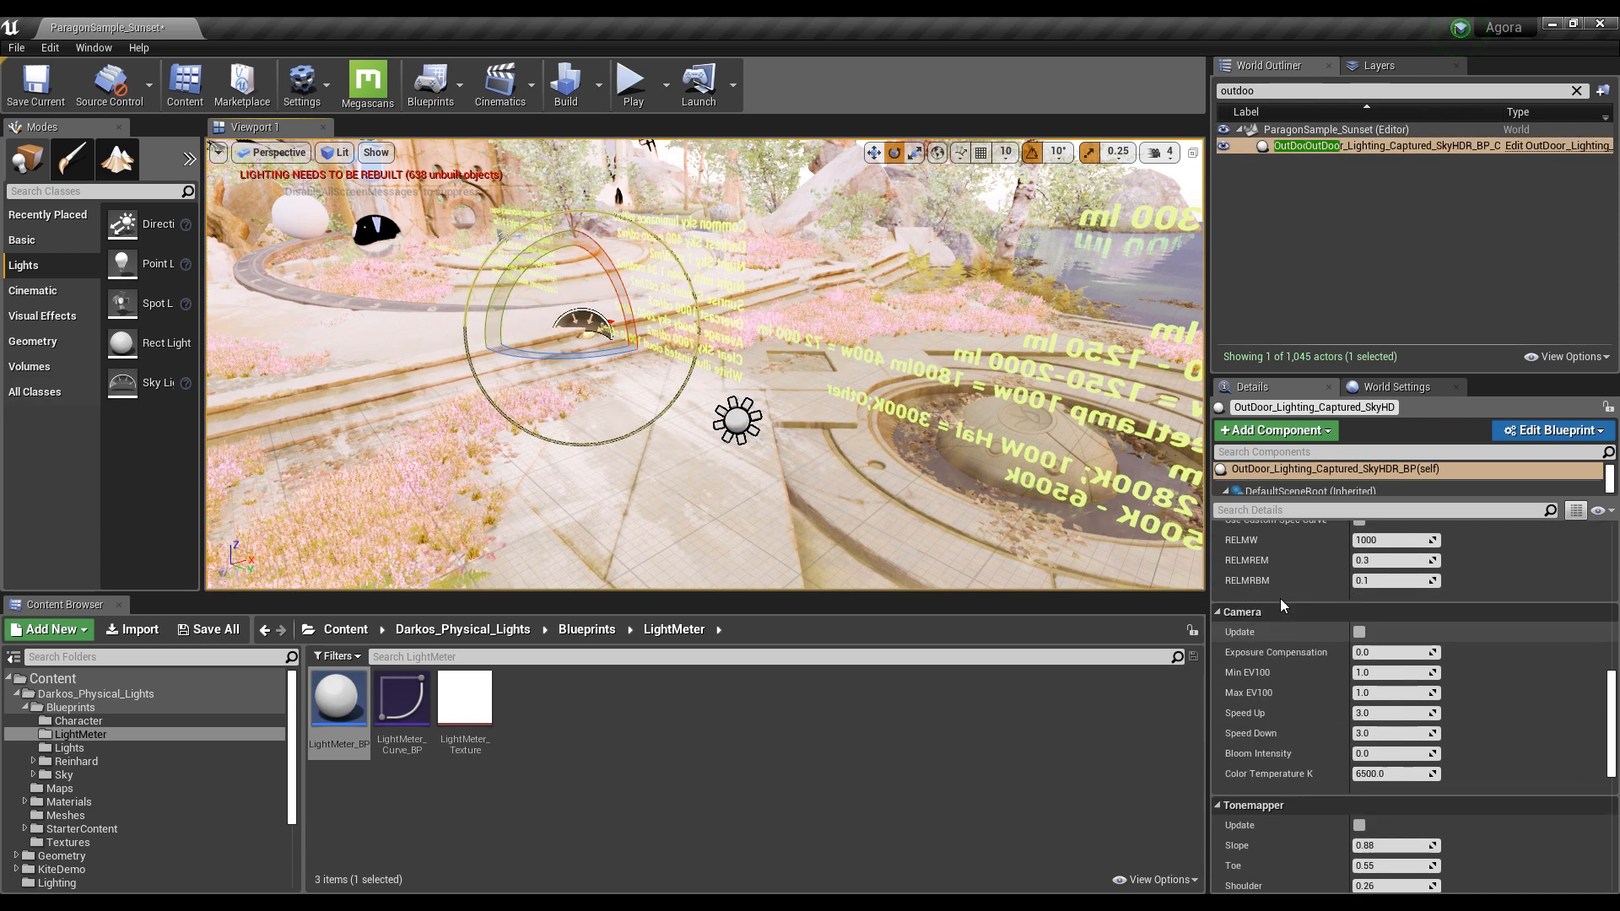
scroll(1281, 600, up, 2)
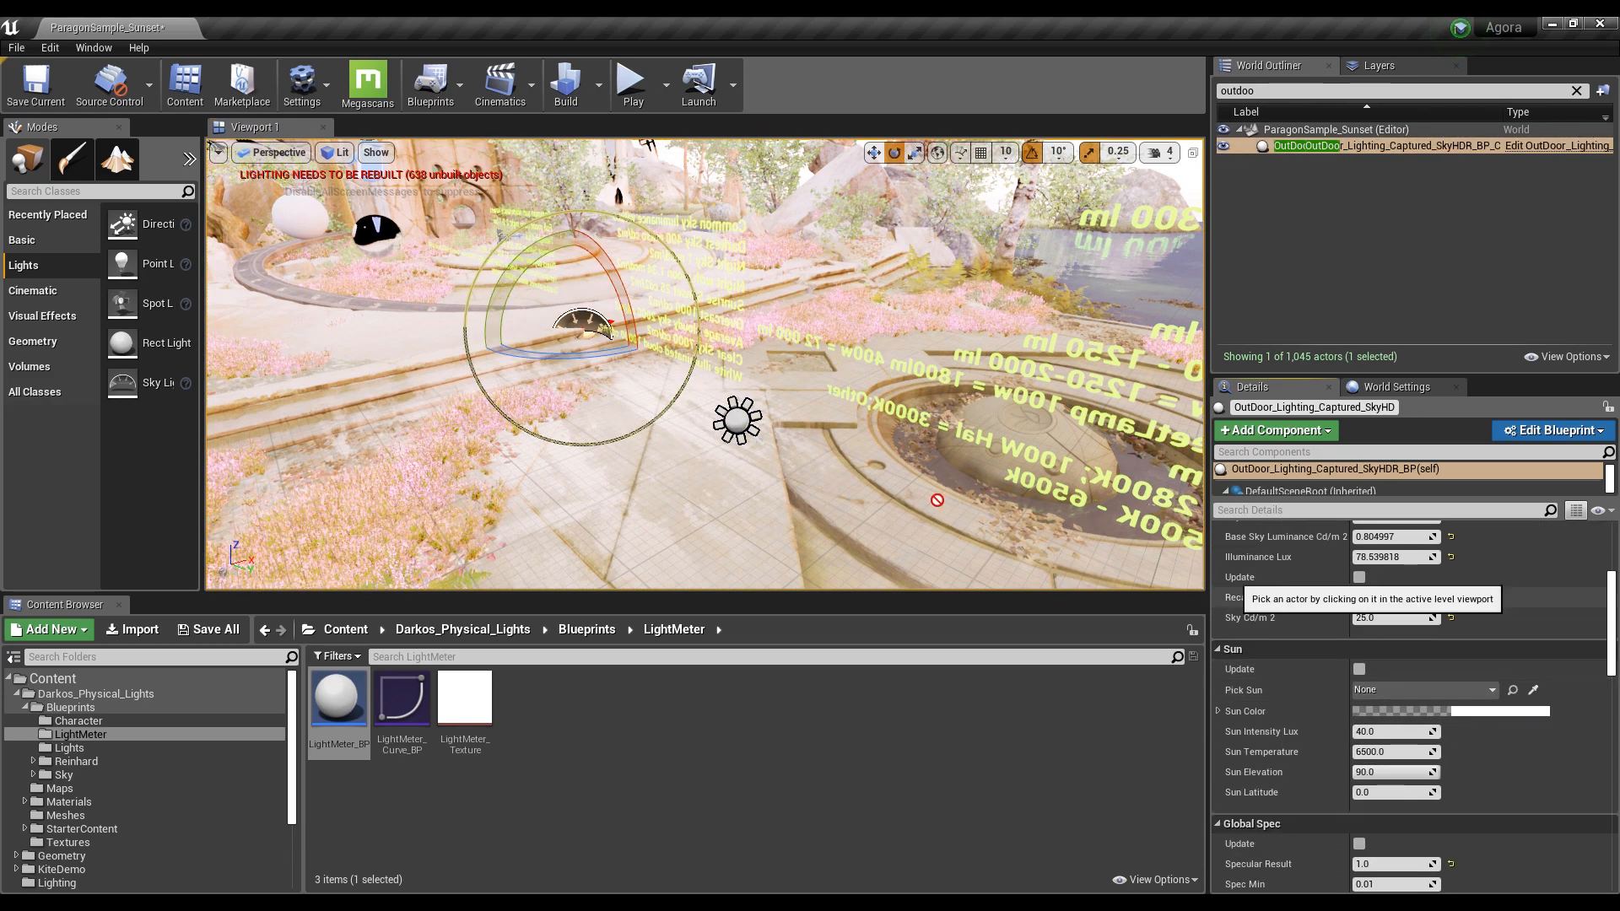
click(1533, 689)
click(738, 419)
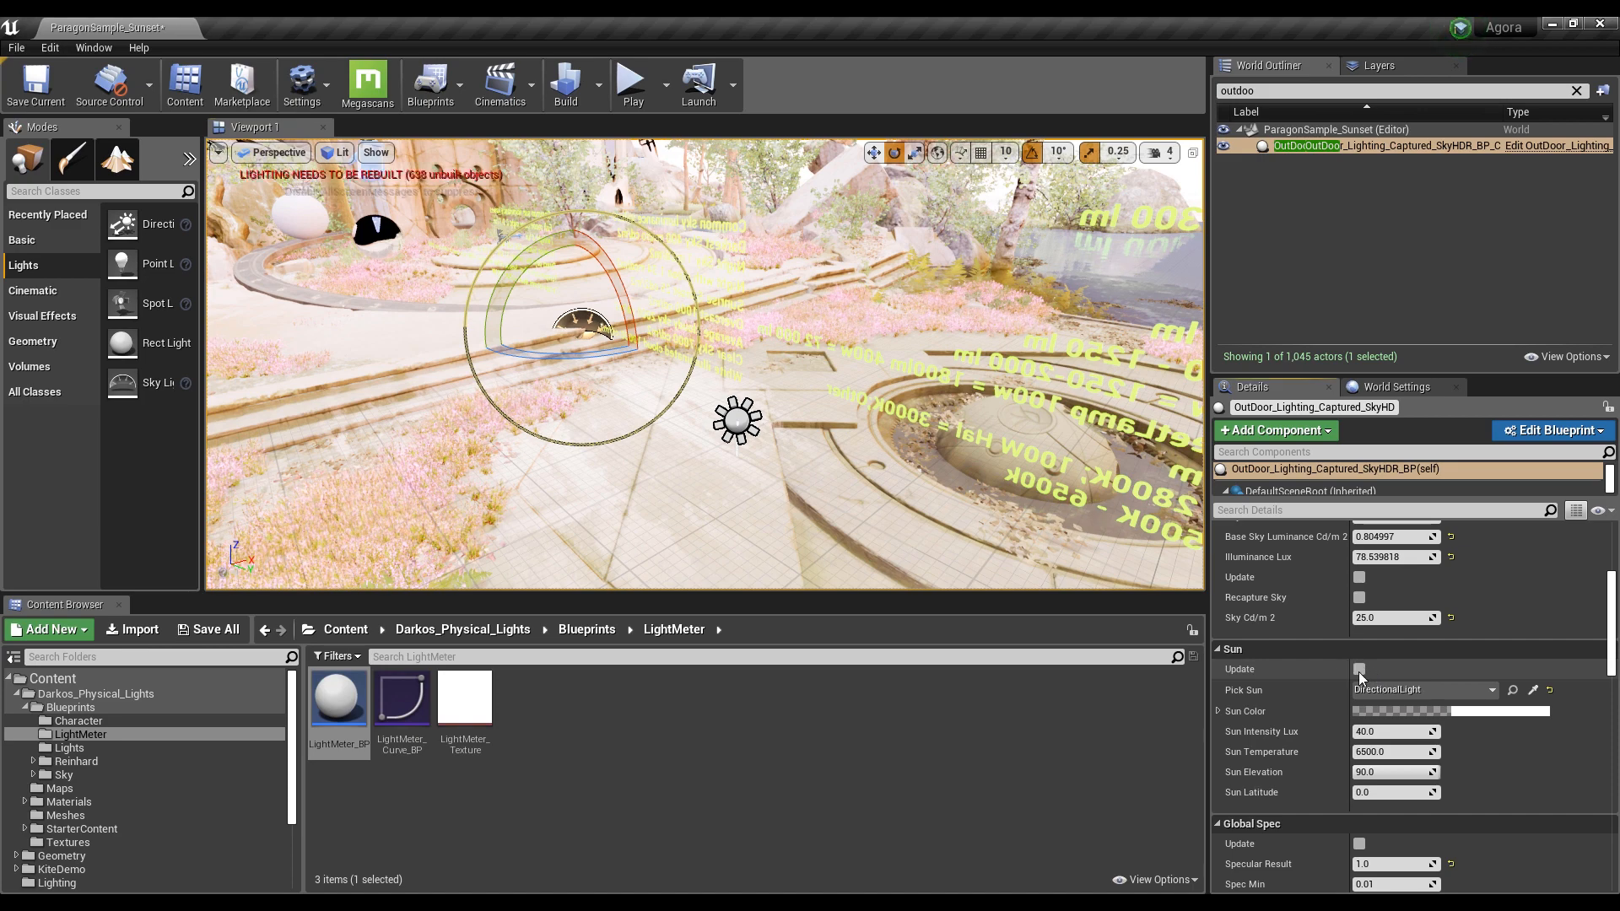
Set the sky blueprint's camera Min EV100 and Max EV100 to 8
right_drag(647, 376, 798, 319)
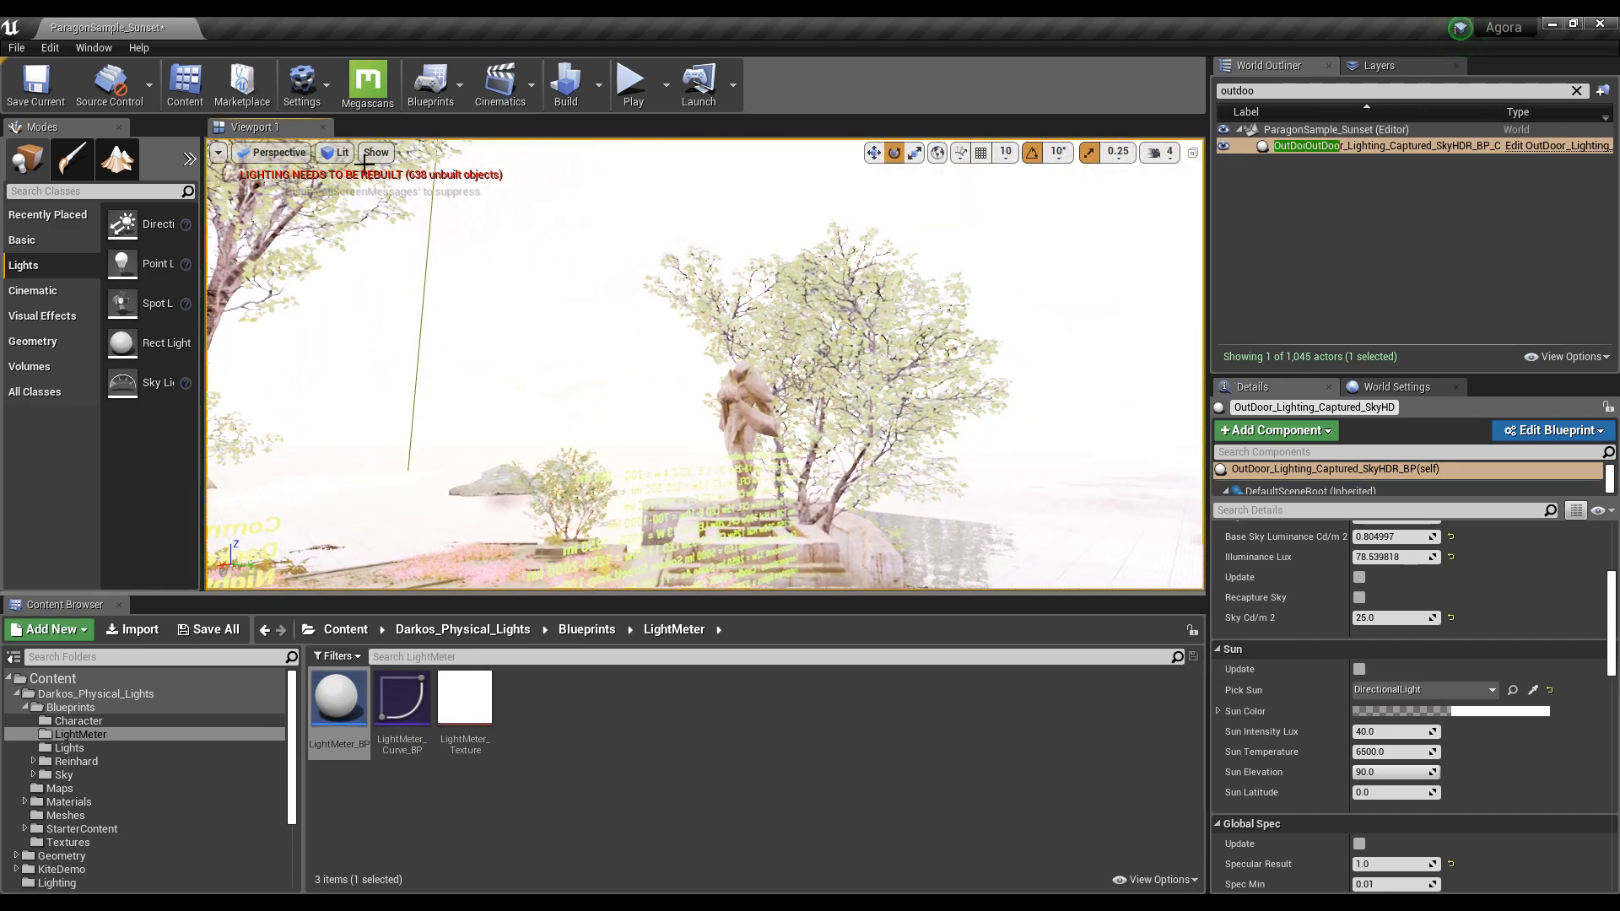
right_drag(664, 365, 583, 416)
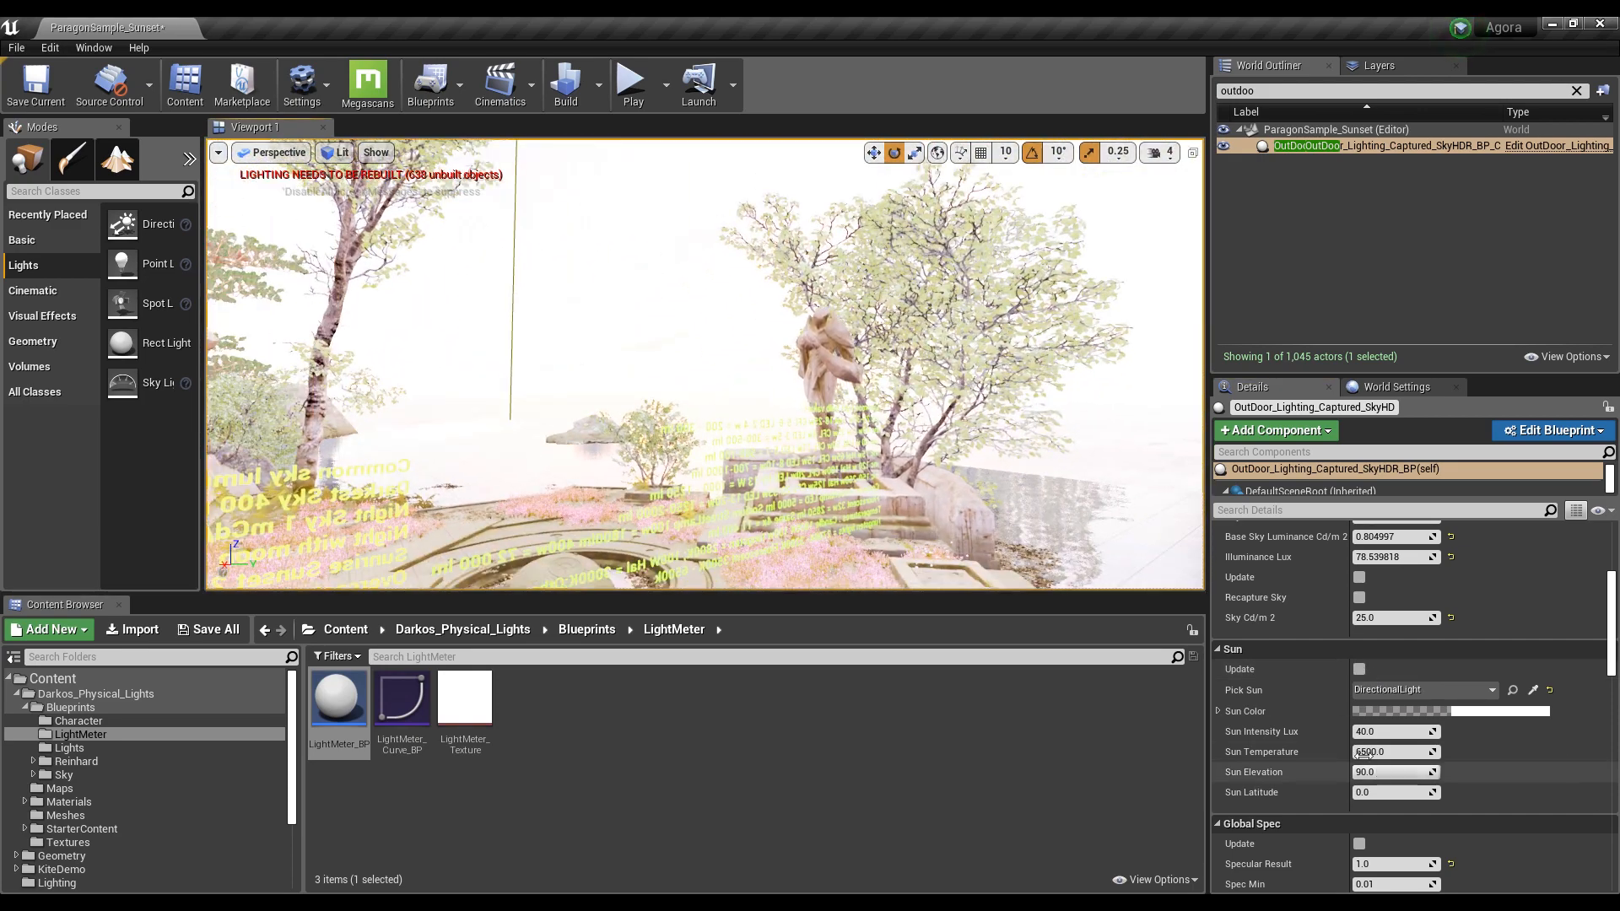
scroll(1300, 764, down, 10)
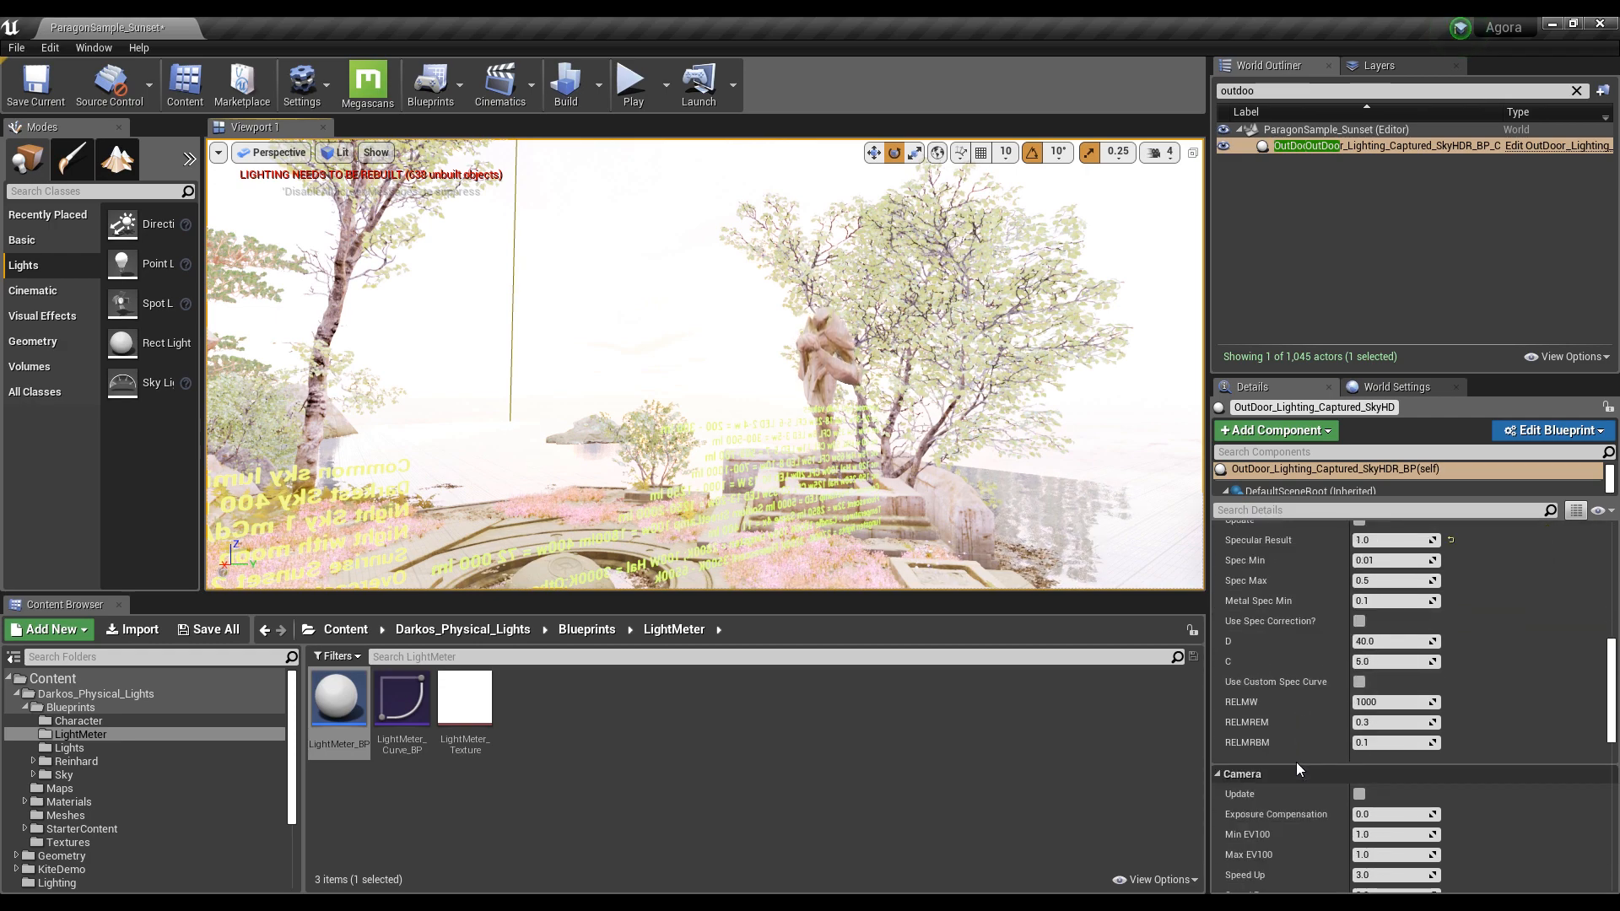
click(1391, 699)
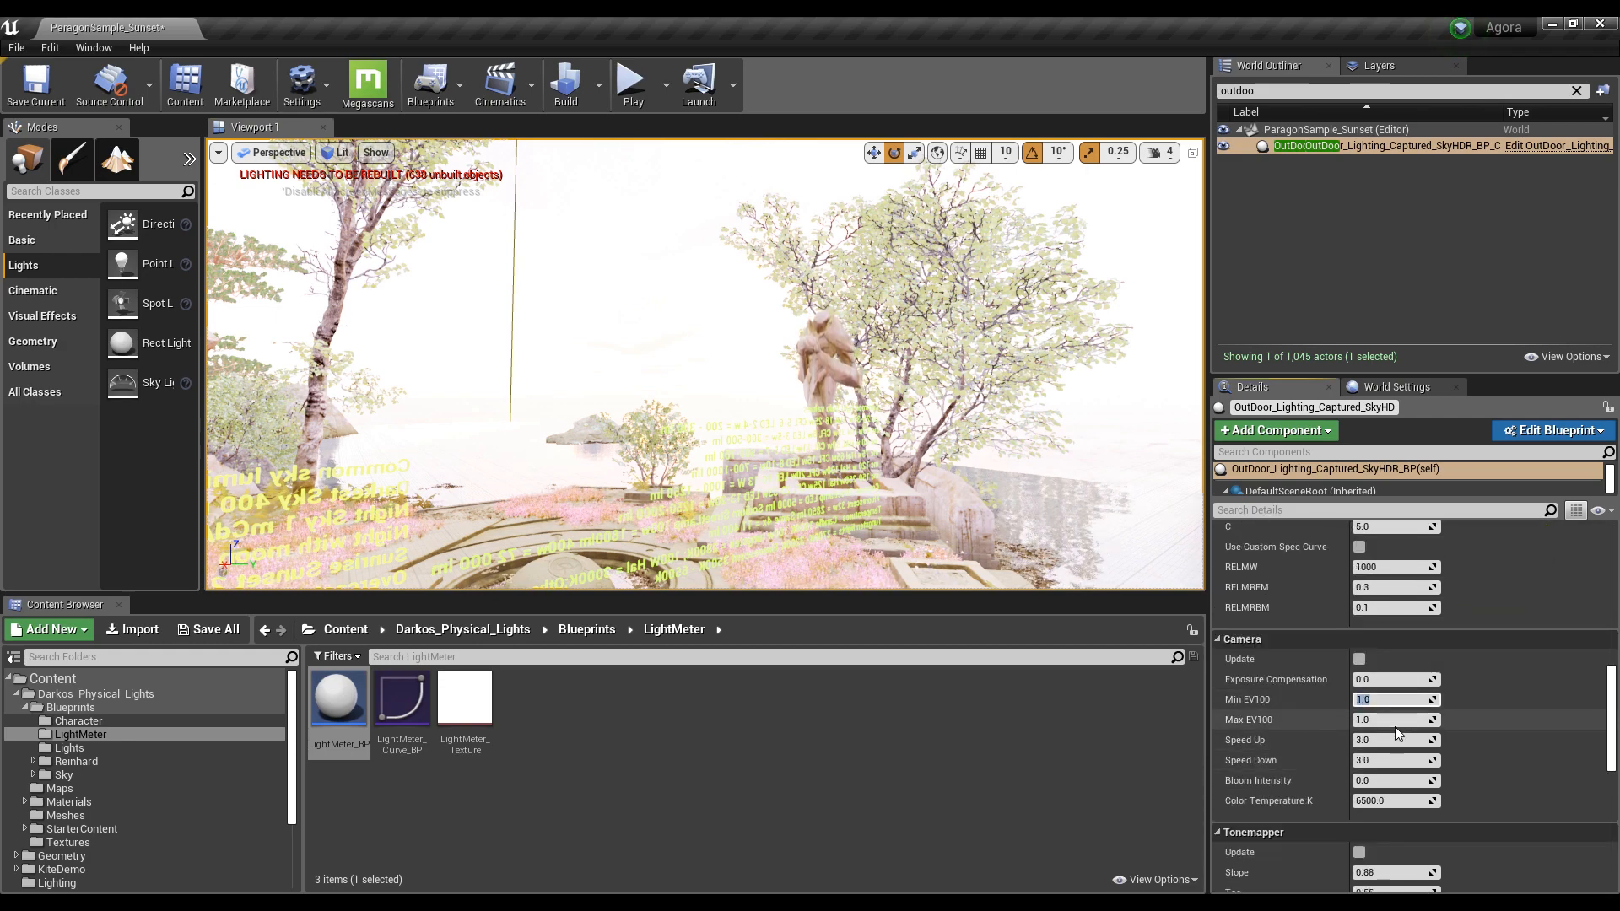
text(8)
click(1387, 720)
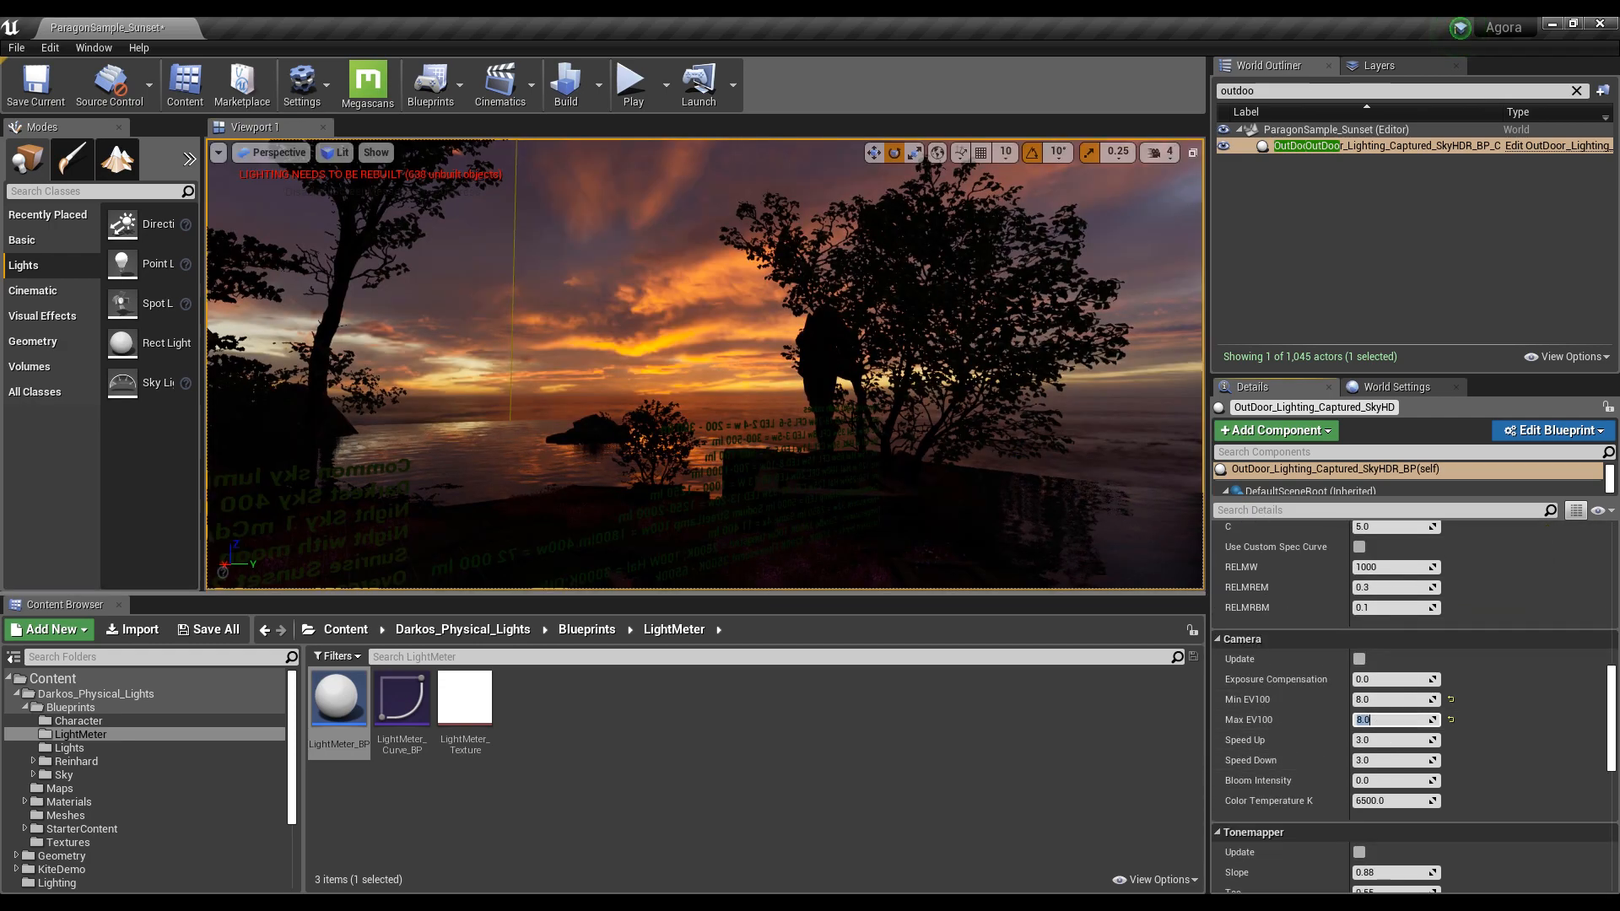
Align the sun with the bright part of the sky using Sun Elevation 5.142859 and Sun Latitude 212.571442
right_drag(886, 422, 591, 338)
scroll(1347, 669, up, 6)
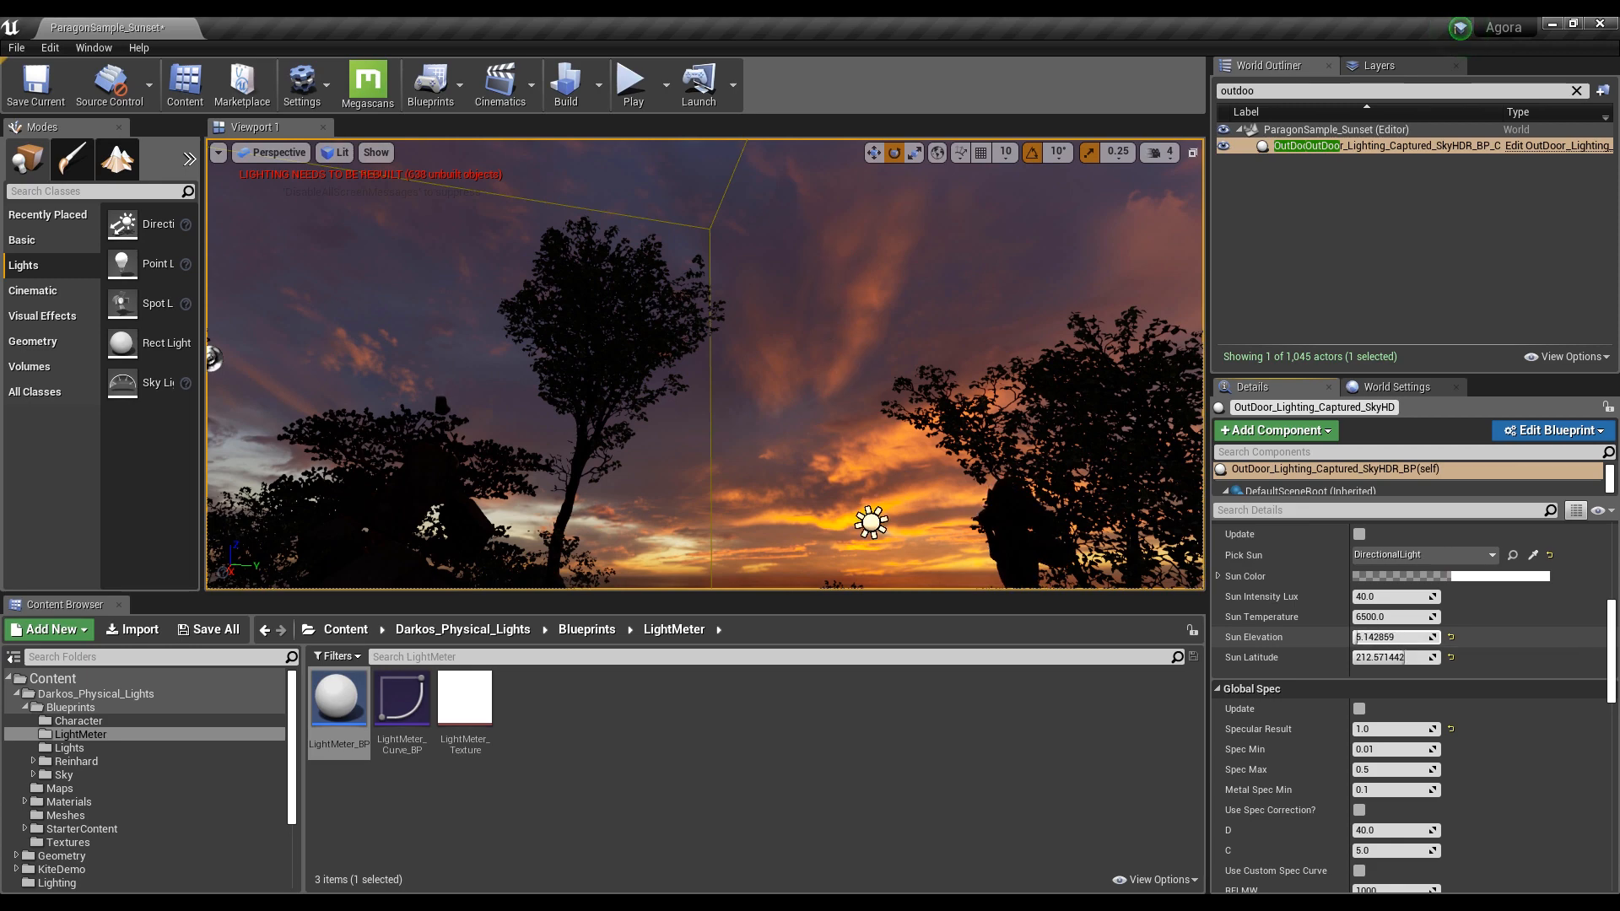
right_drag(954, 405, 954, 495)
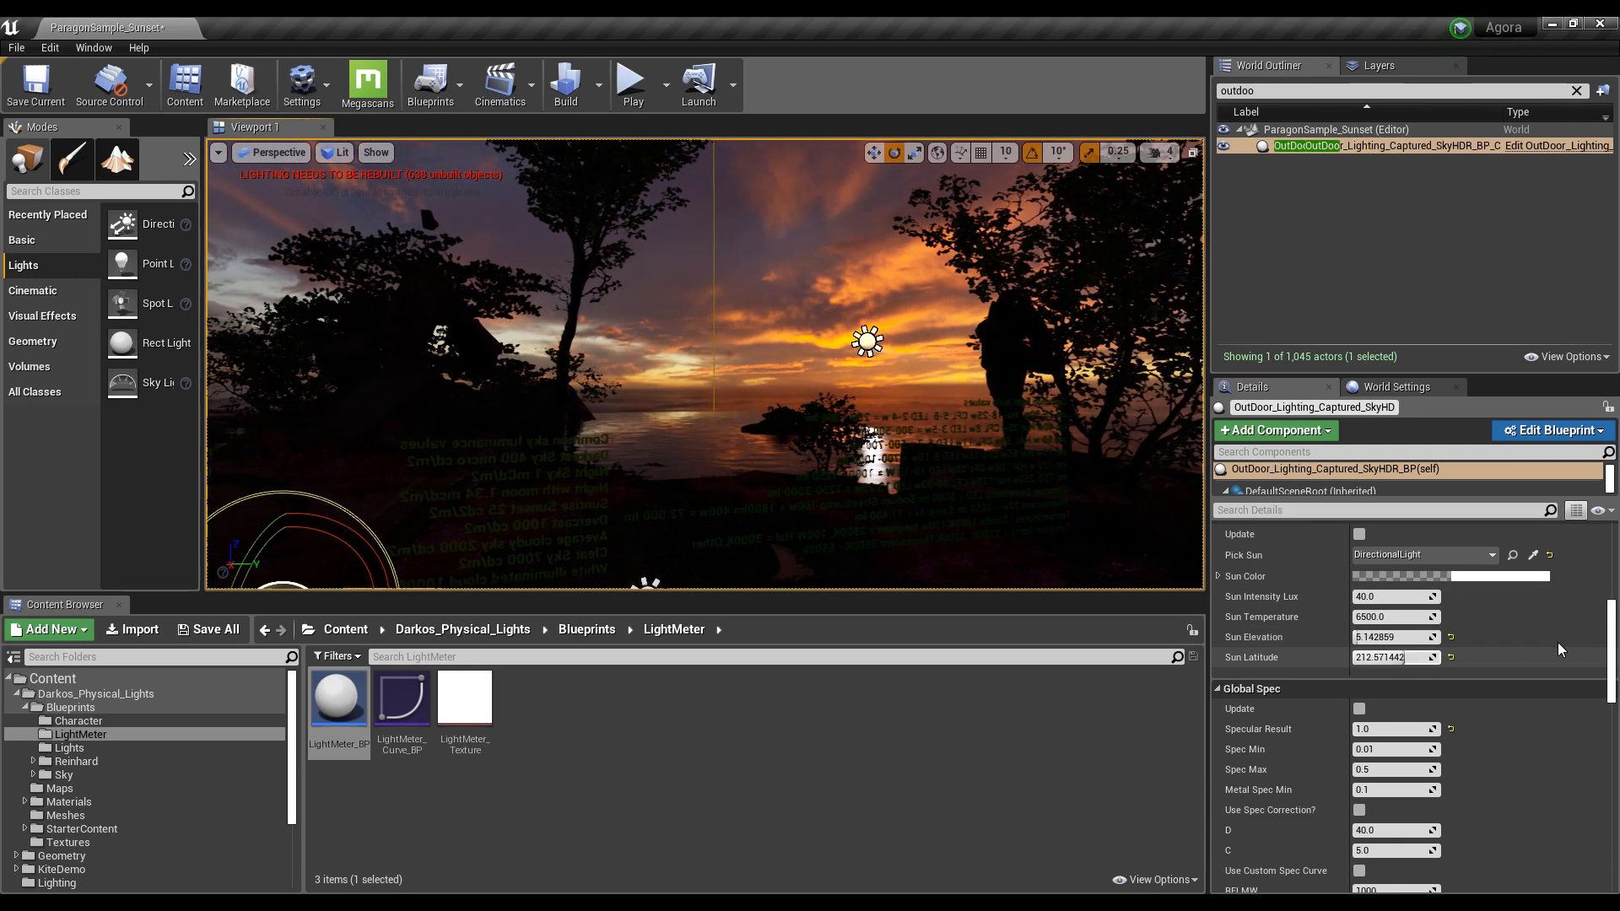
Check the common sun illuminance and temperature values in the scene text and set Sun Temperature to 2500
right_drag(920, 433, 667, 410)
key(w)
key(w)
key(a)
key(w)
key(s)
key(d)
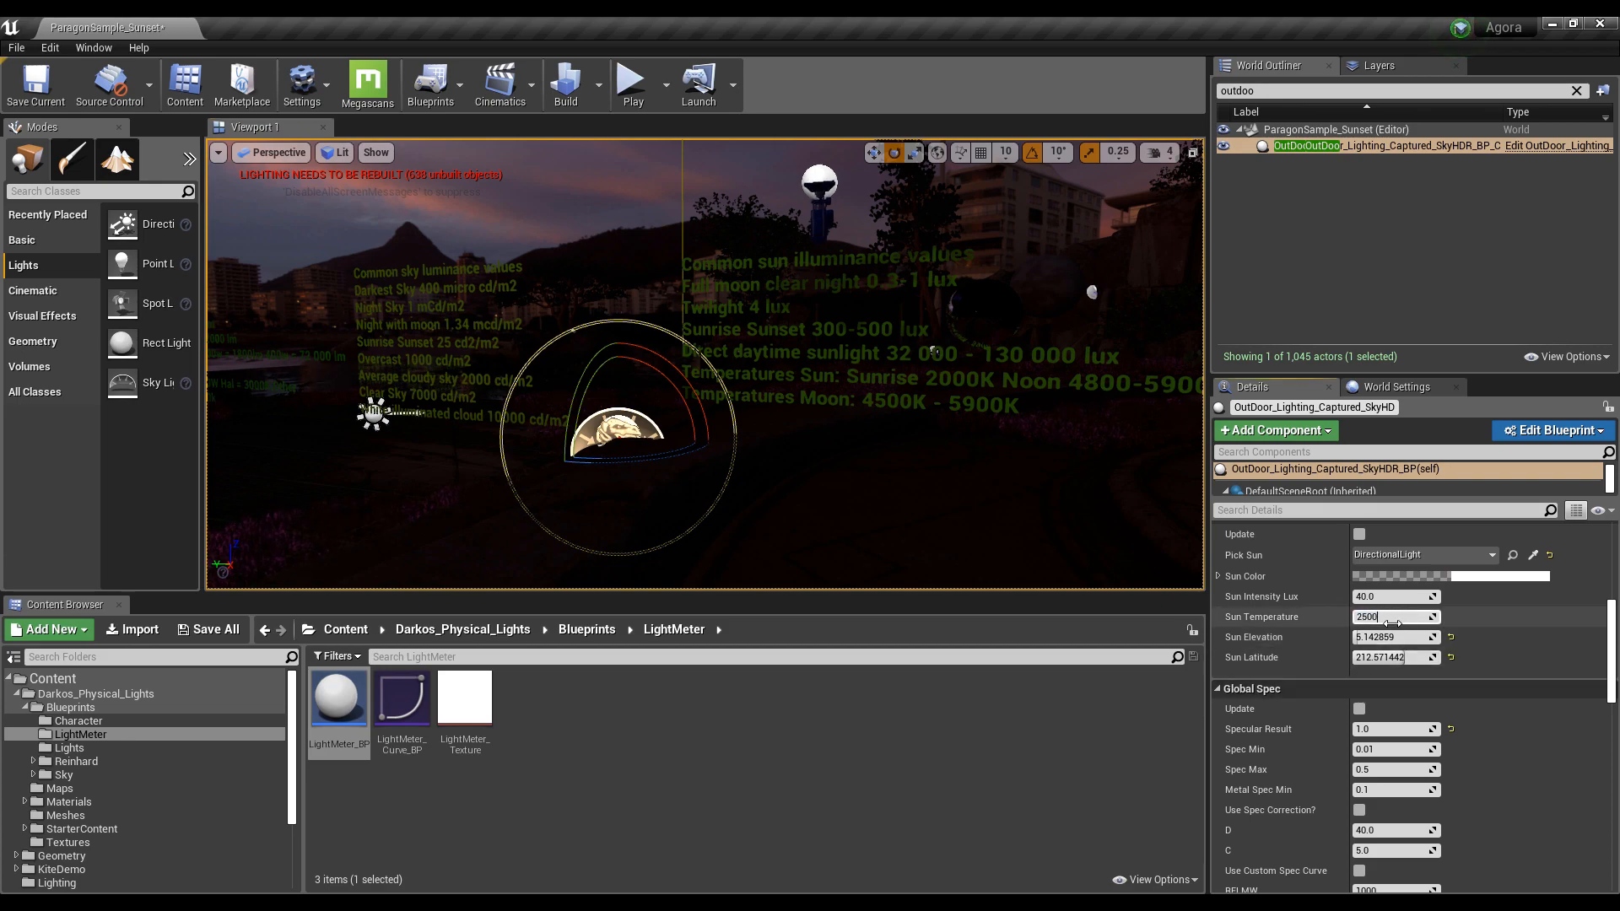
Check the sunrise and sunset illuminance range in the scene text and set Sun Intensity Lux to 500
right_drag(1055, 473, 380, 454)
key(w)
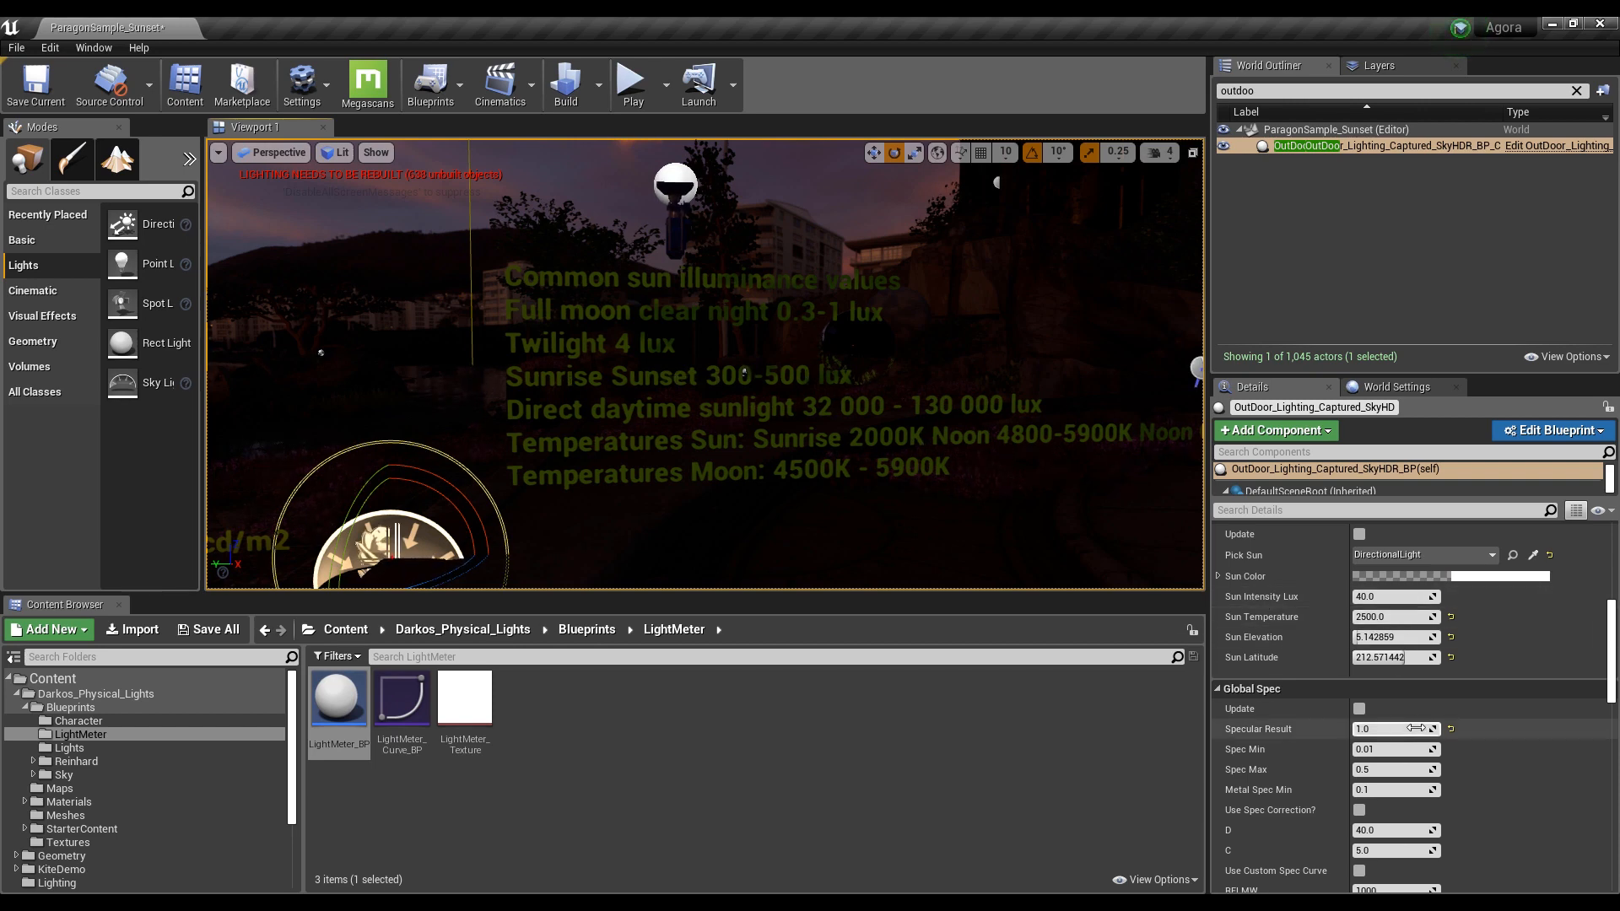
click(1412, 596)
text(5)
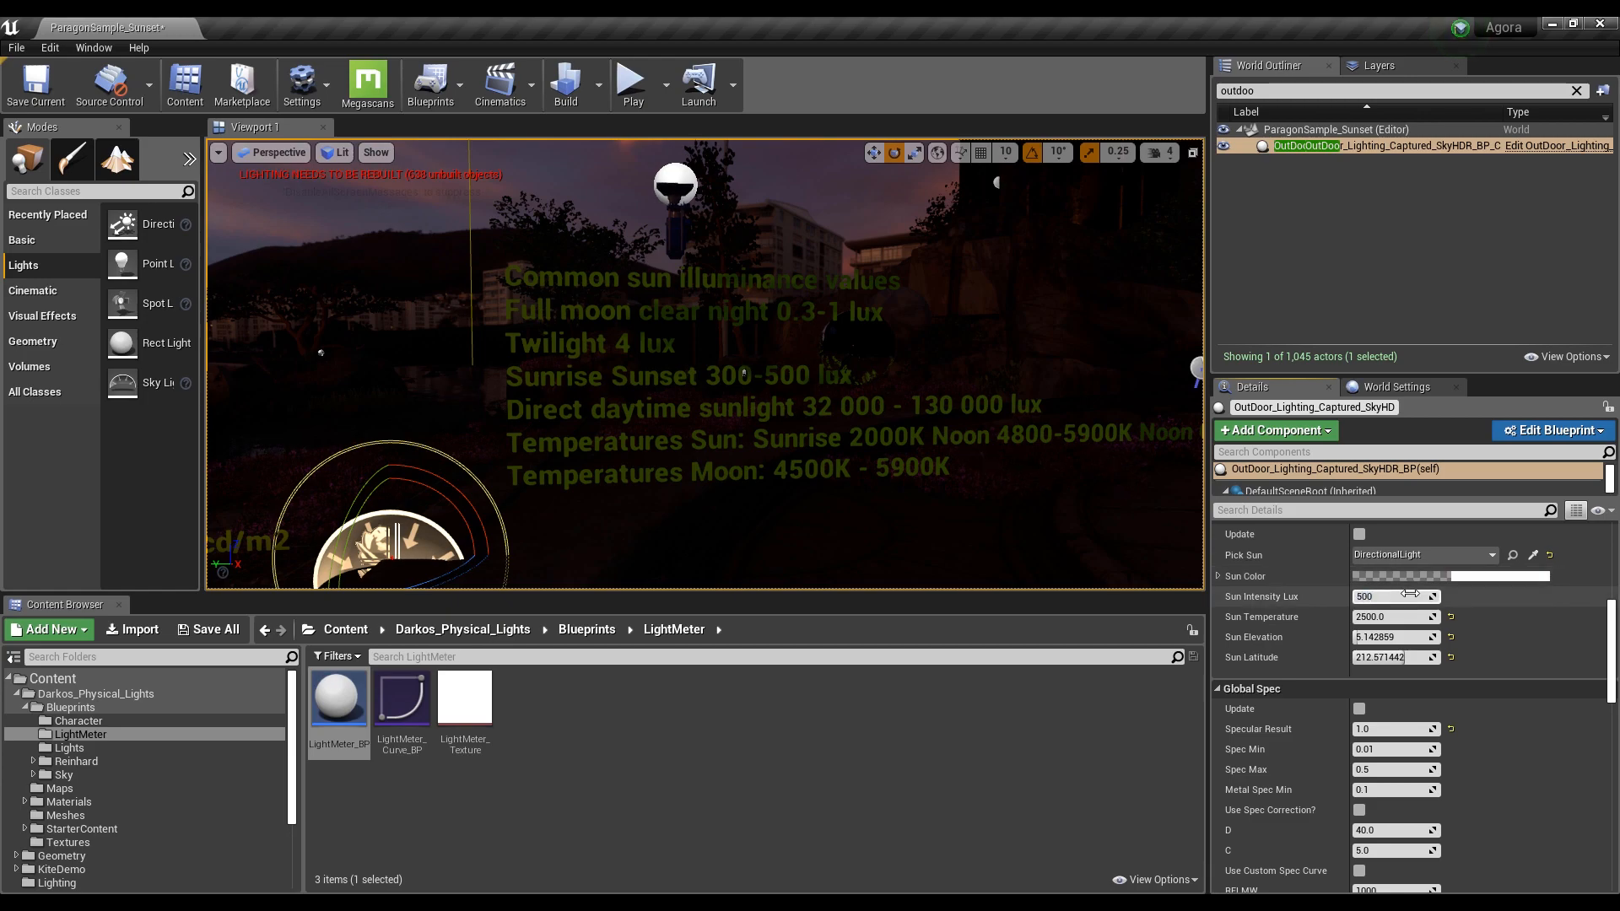
text(00)
key(Return)
Build the lighting of the sunset level
right_drag(848, 482, 1054, 491)
key(w)
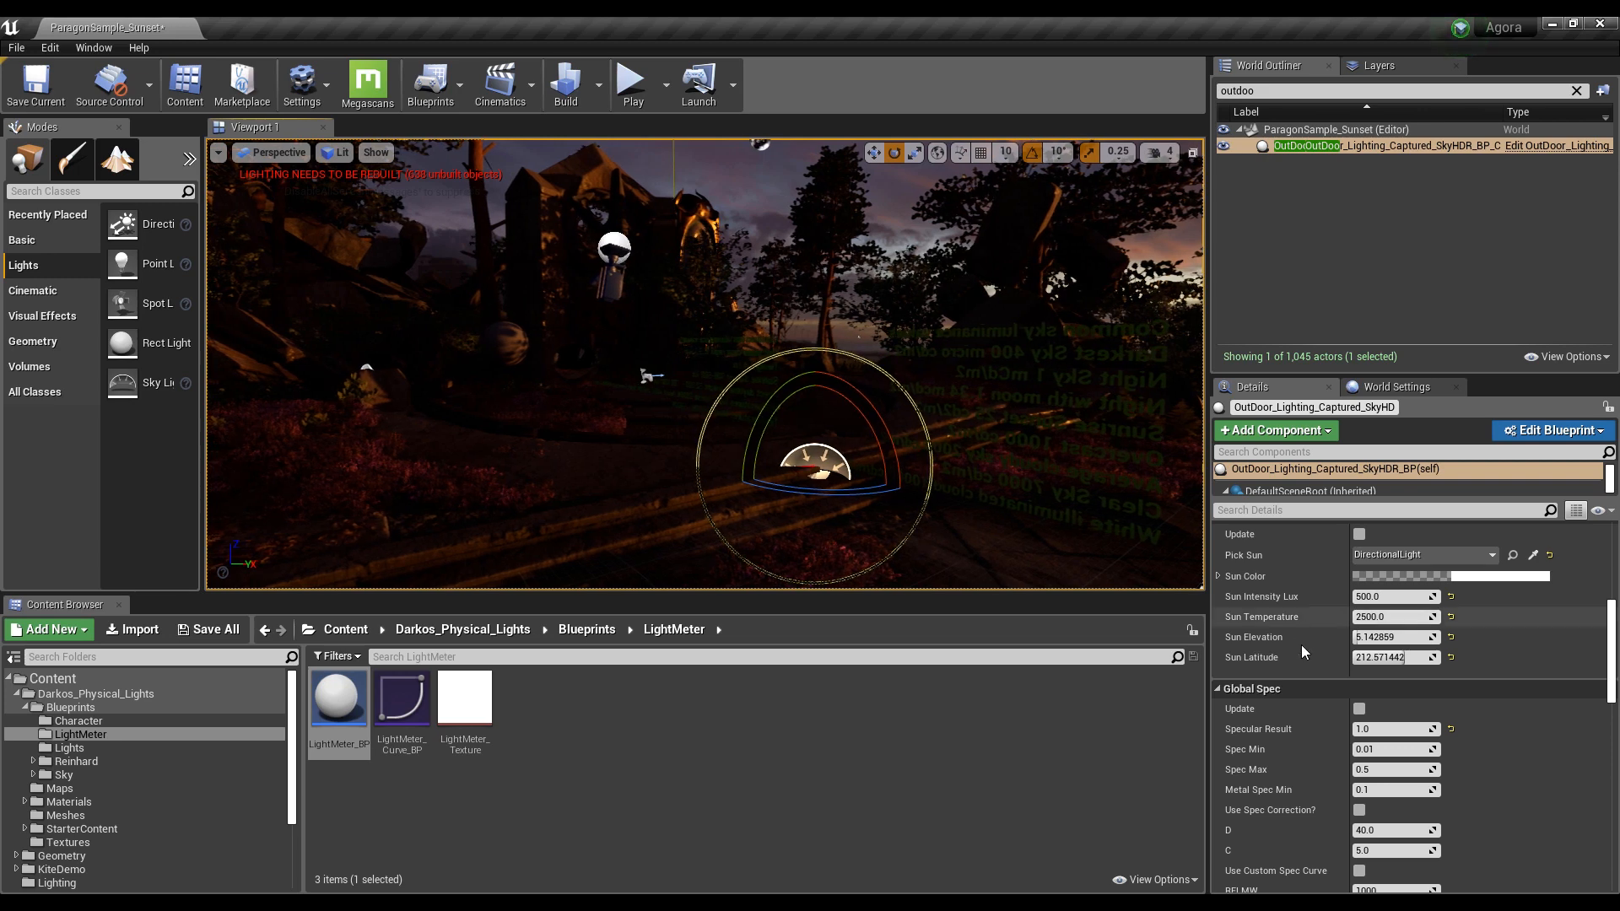
scroll(1291, 662, down, 5)
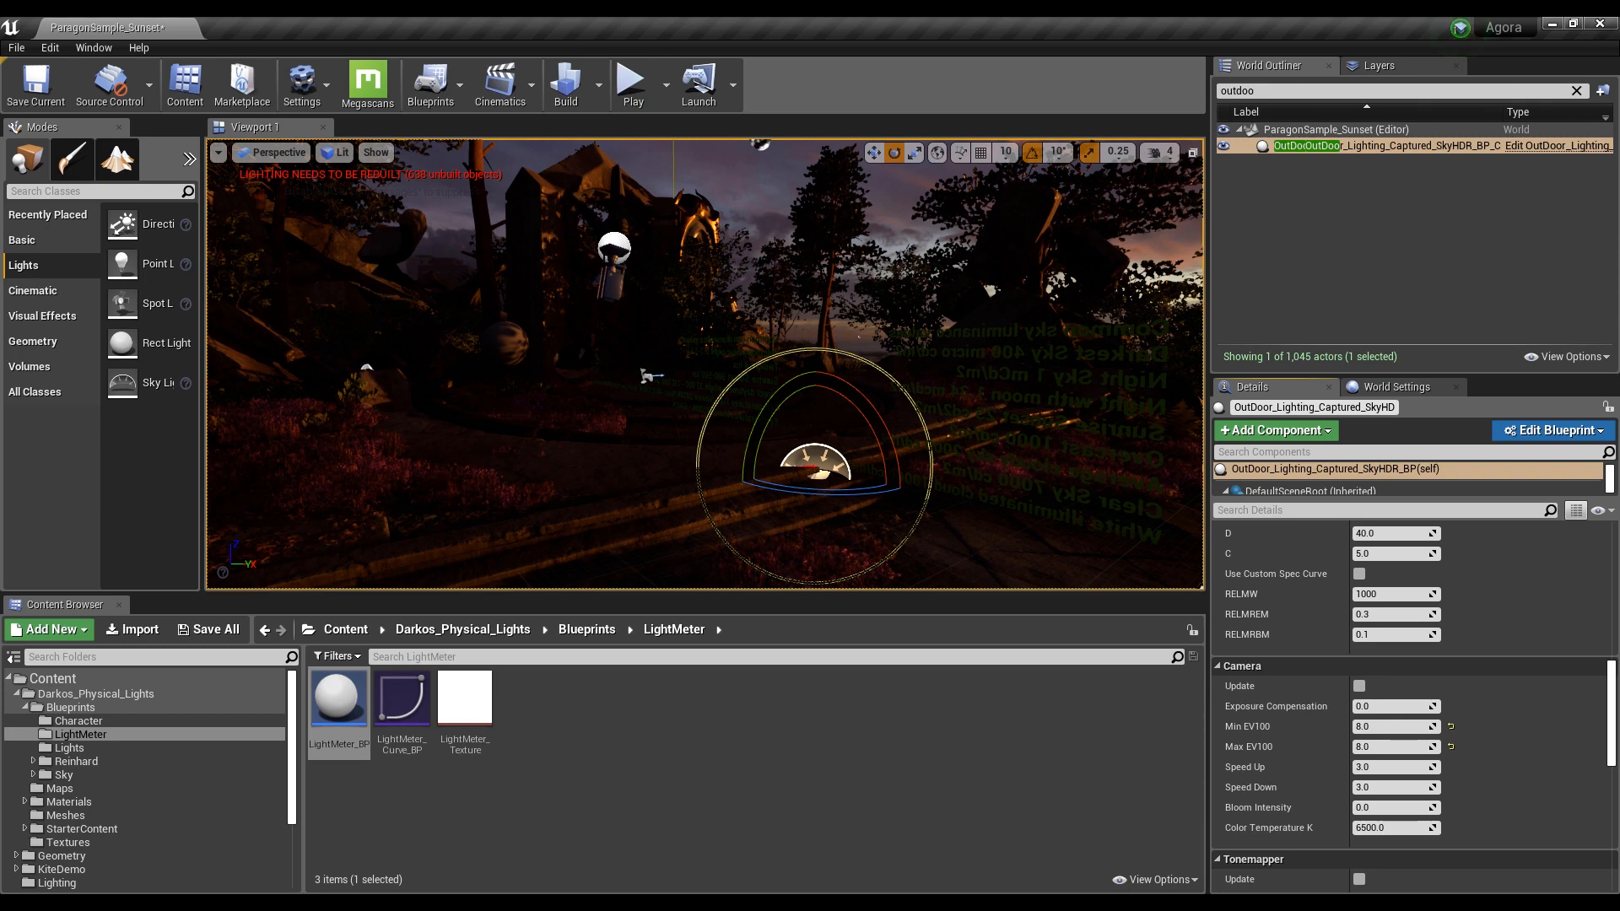
click(566, 78)
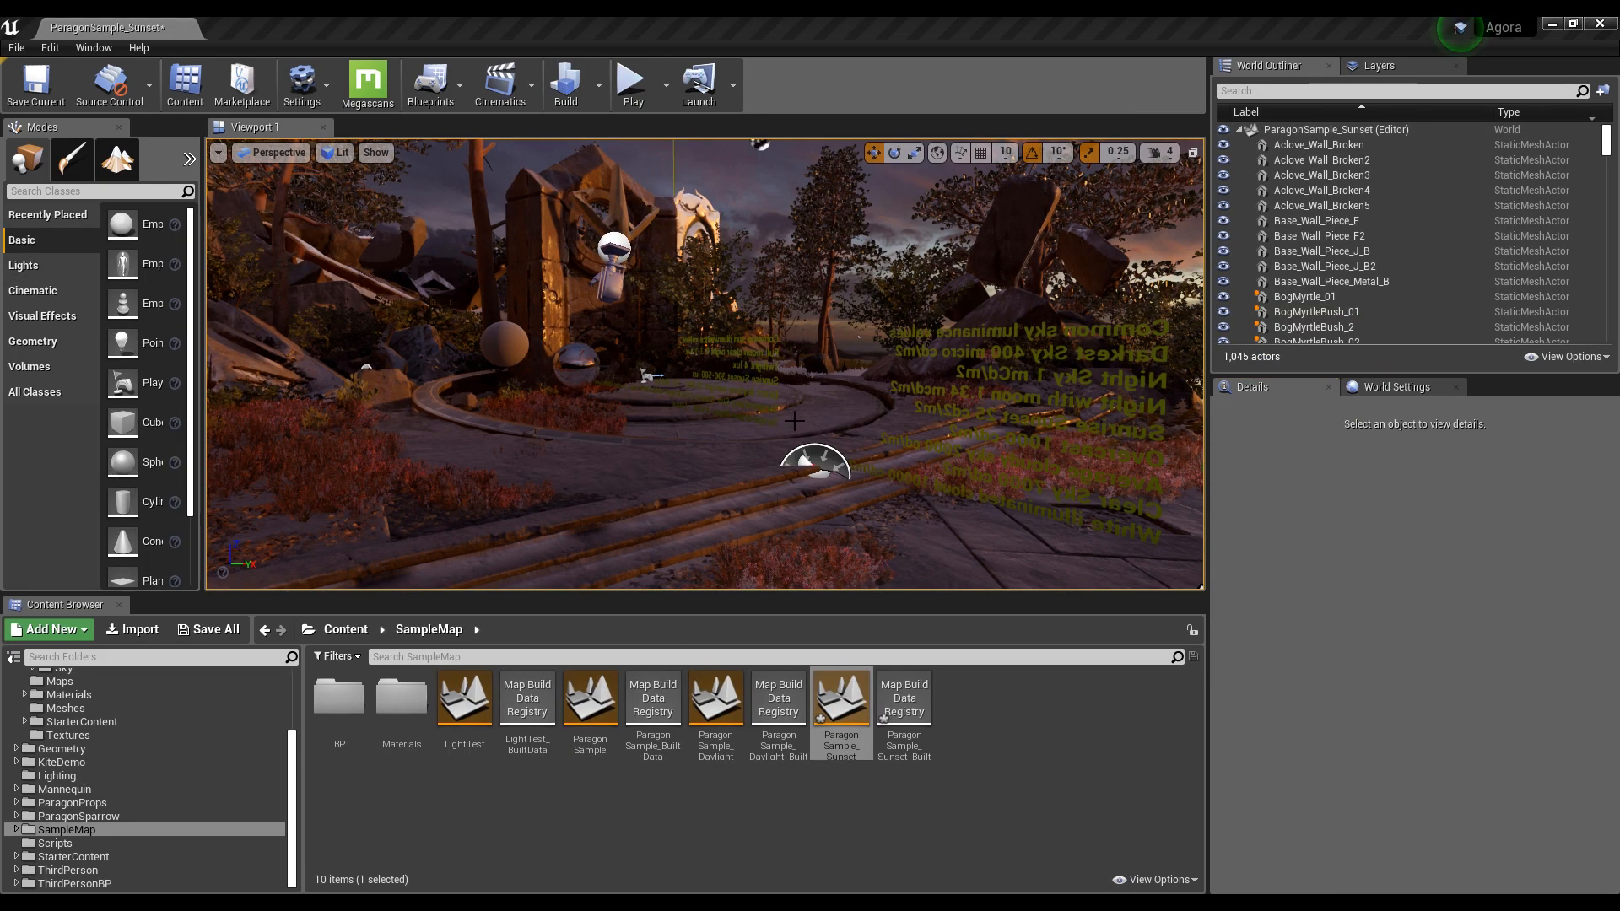
Find the outdoor sky lighting blueprint by filtering the level's actors for "out" and set its RELMW to 1
mouse_move(794, 420)
right_down()
mouse_move(773, 393)
mouse_move(788, 380)
mouse_move(629, 400)
mouse_move(757, 390)
mouse_move(821, 414)
mouse_move(966, 398)
mouse_move(781, 395)
mouse_move(853, 451)
mouse_move(820, 414)
mouse_move(831, 422)
mouse_move(789, 418)
mouse_move(813, 443)
mouse_move(803, 407)
right_up()
key(w)
key(w)
key(w)
key(w)
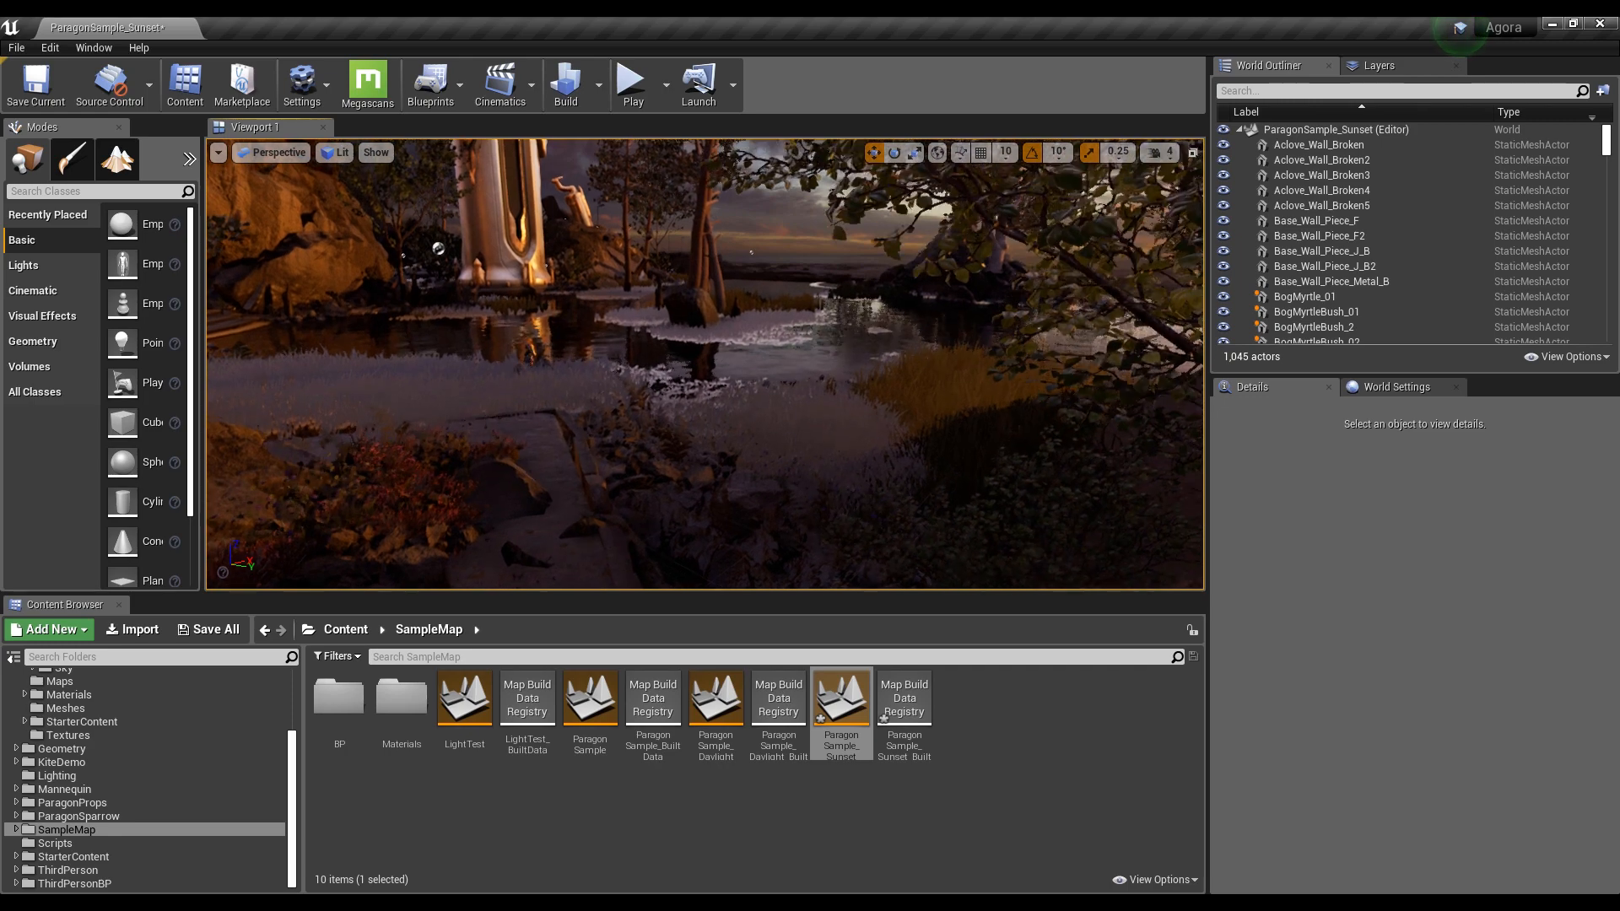
click(1280, 95)
text(out)
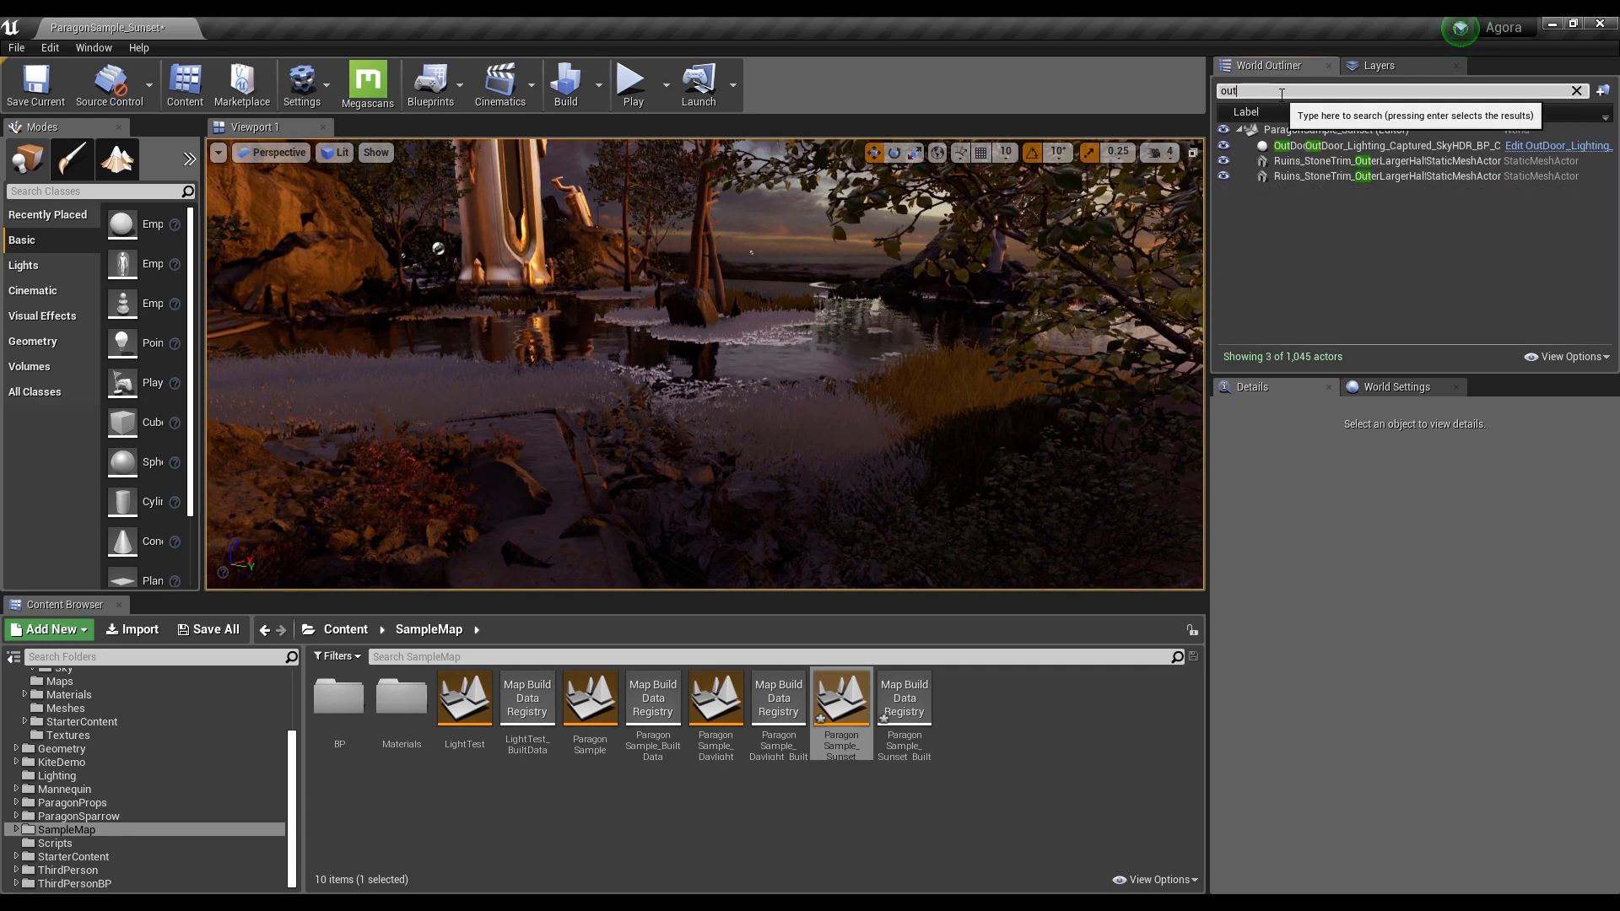
click(1316, 146)
scroll(1288, 669, down, 5)
scroll(1299, 683, down, 5)
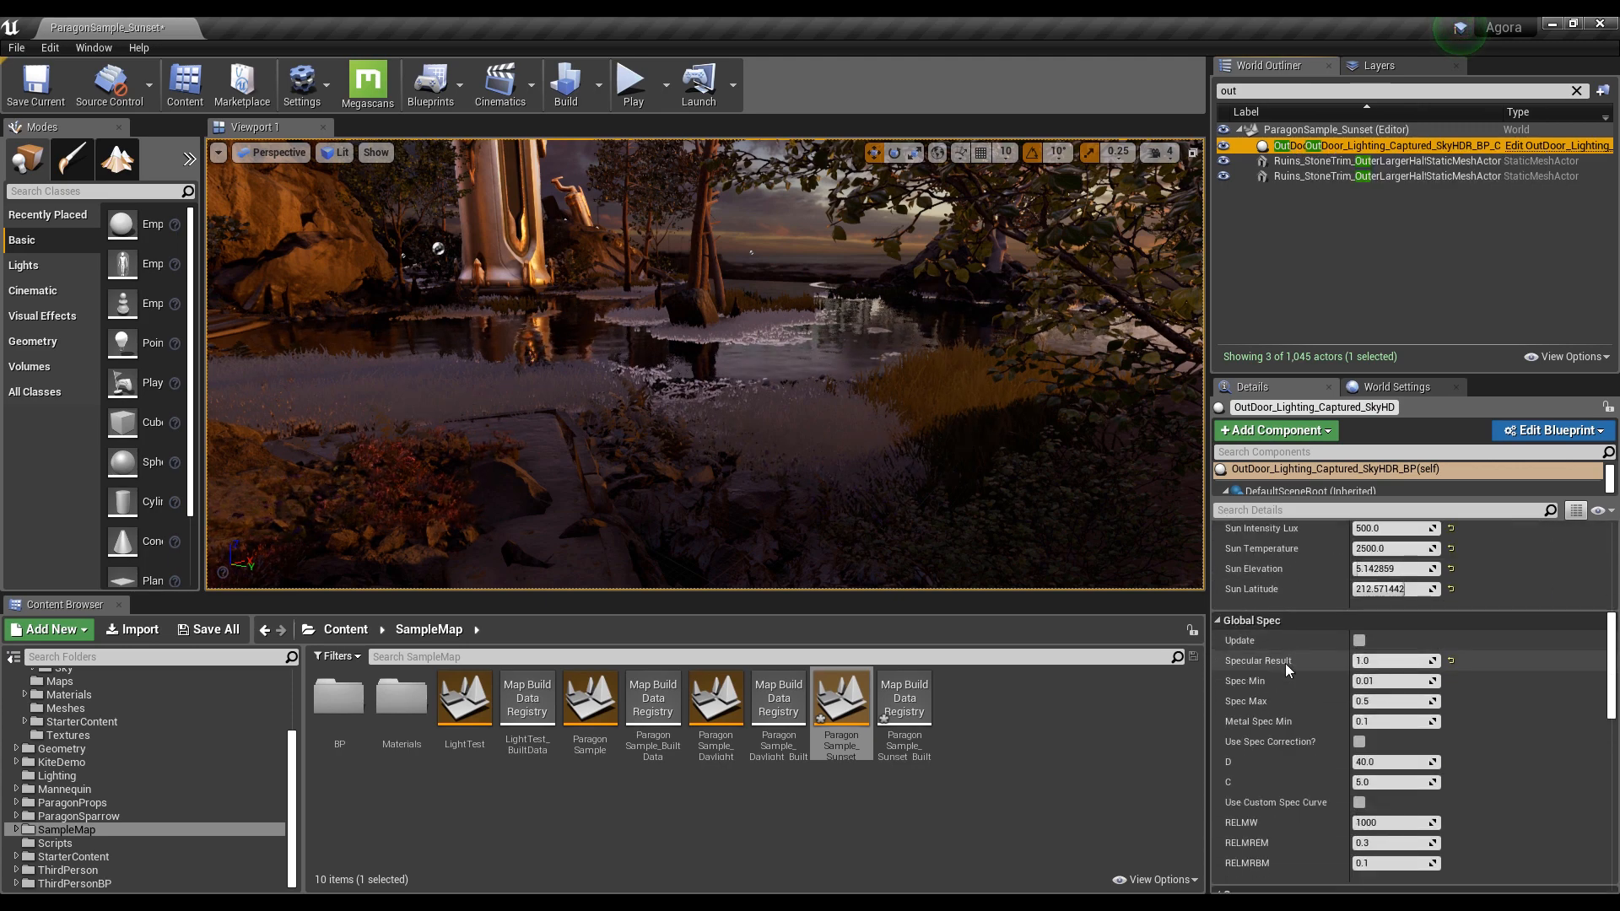
click(1392, 715)
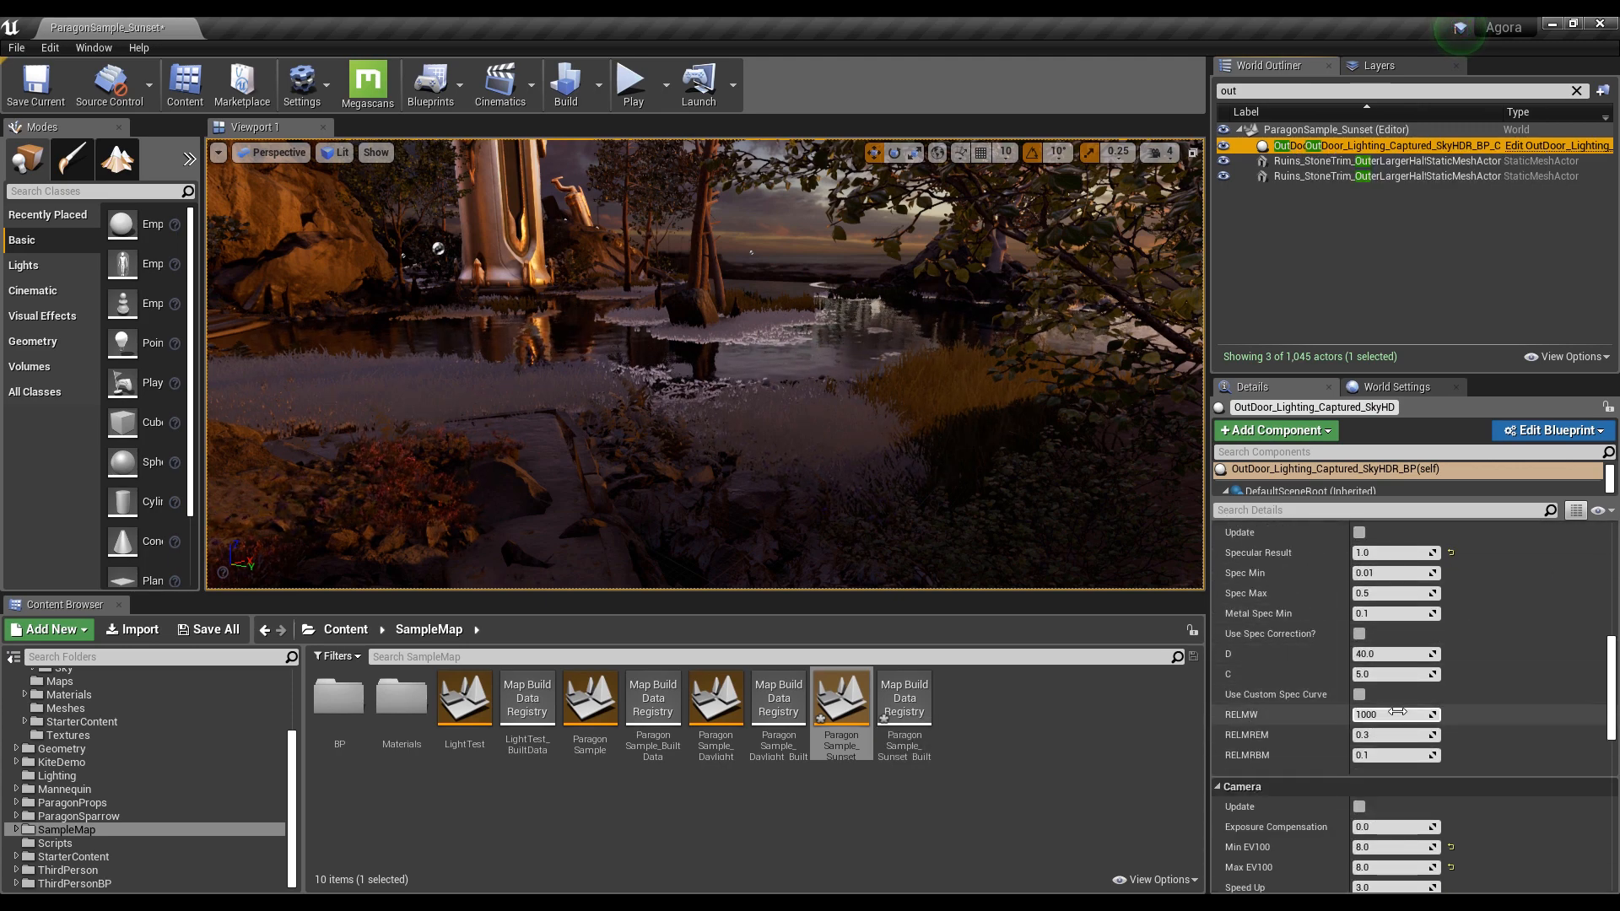
text(1)
Enable Use Gamma Correction in the sky blueprint's tonemapper settings while viewing the dark shadowed rocks
right_drag(1085, 539, 468, 506)
key(w)
key(d)
scroll(1399, 650, down, 10)
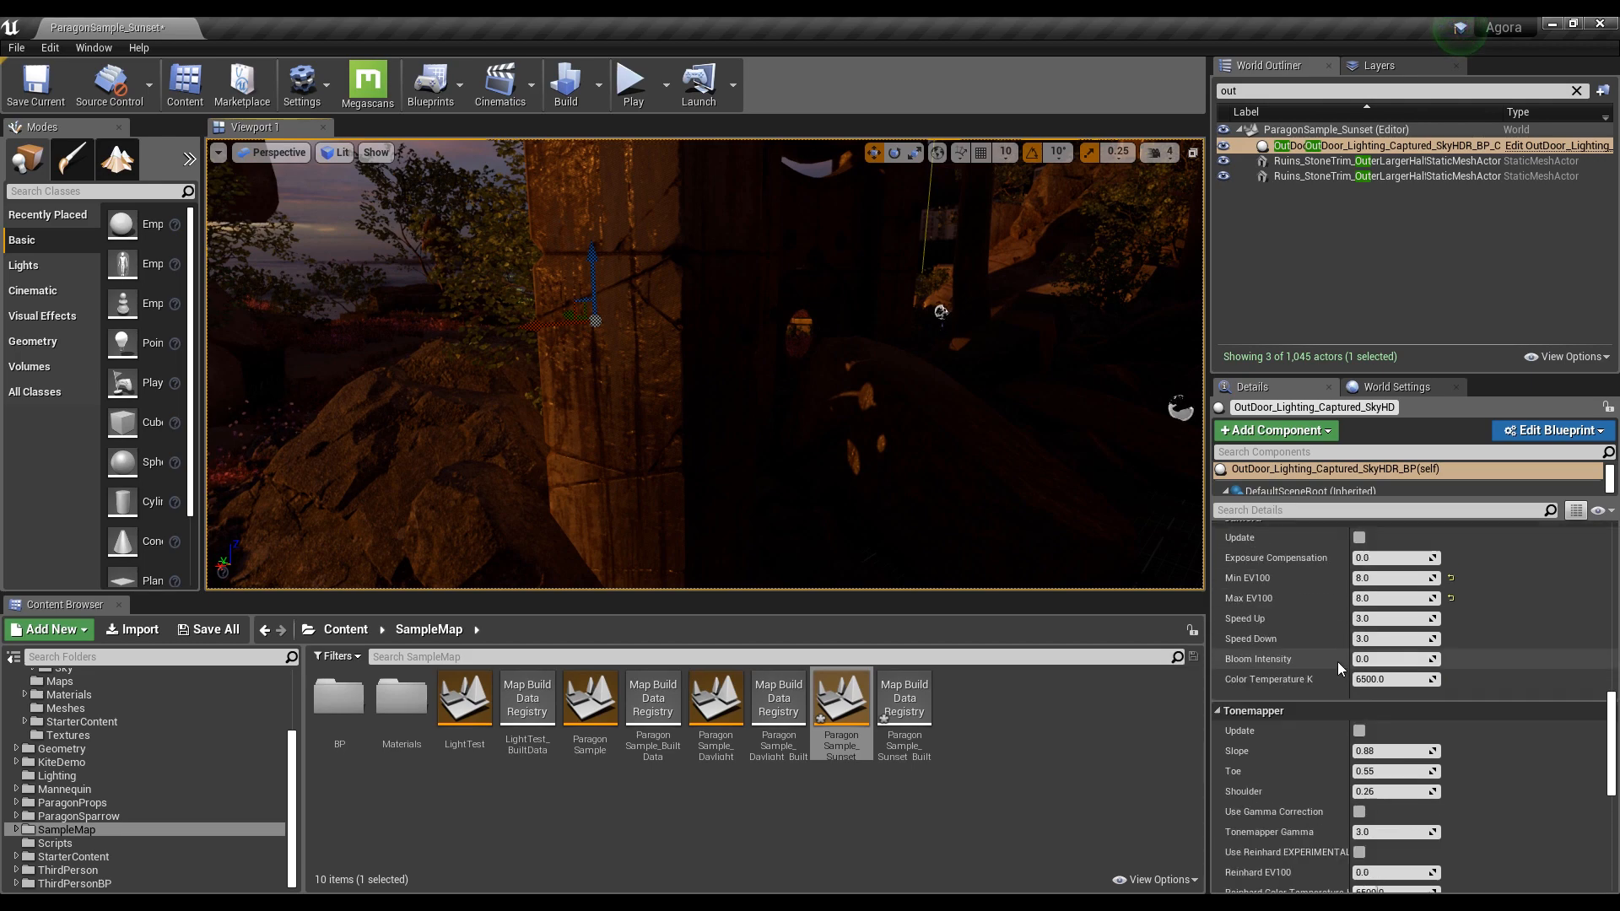
click(1357, 733)
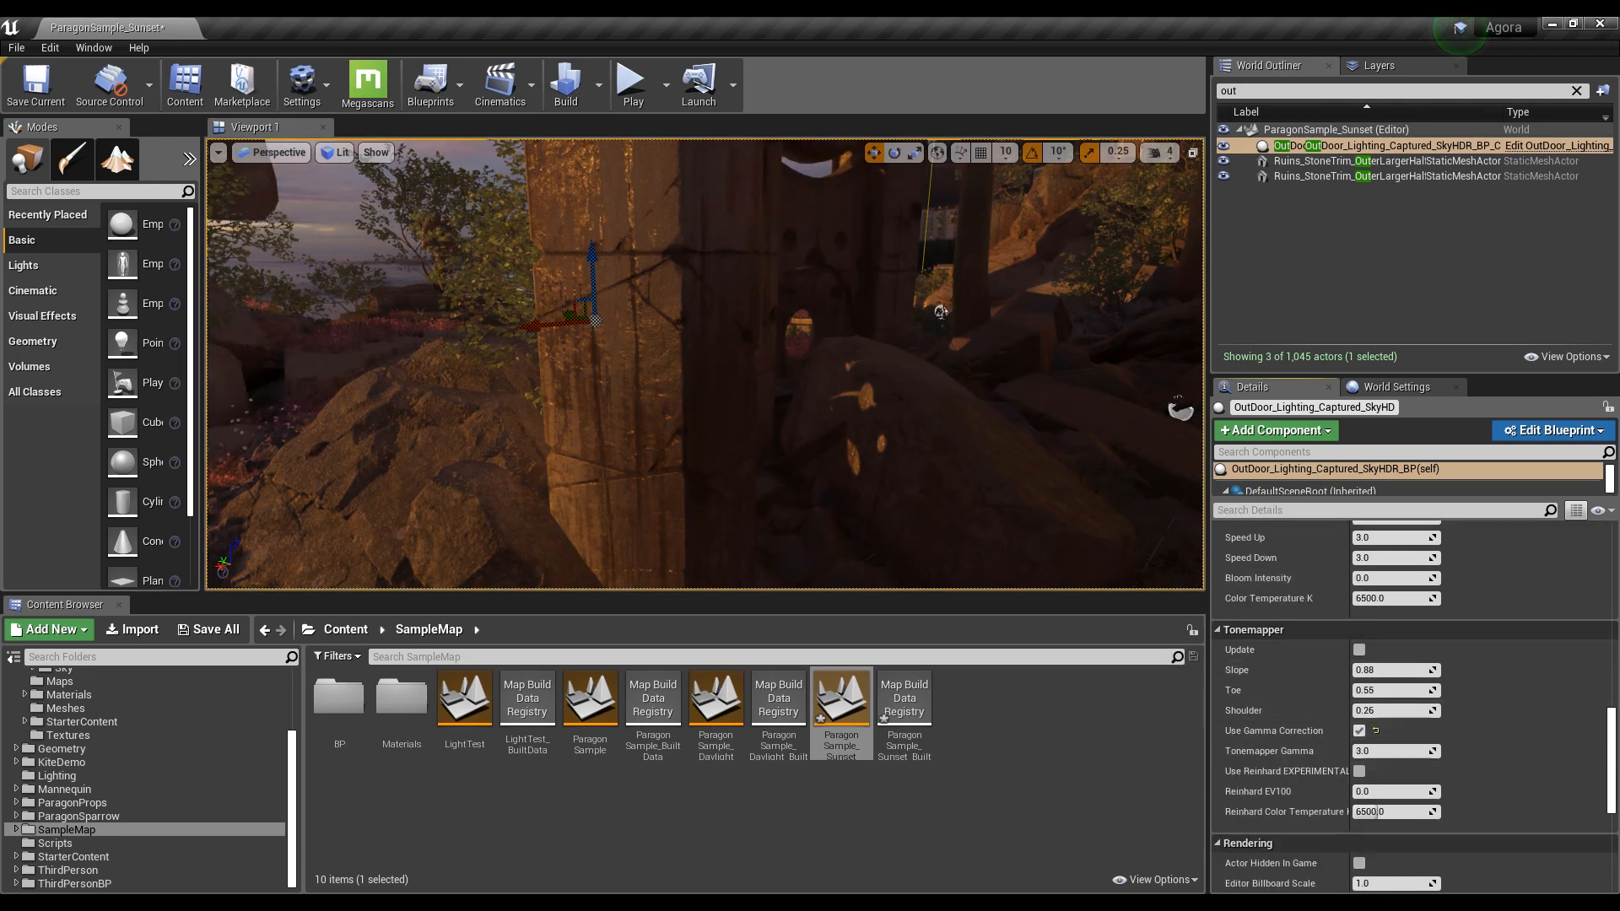
Set the sky blueprint's Sun Temperature to 2200 for a warmer sunset
key(s)
right_drag(971, 506, 400, 439)
key(w)
key(w)
scroll(1307, 641, up, 5)
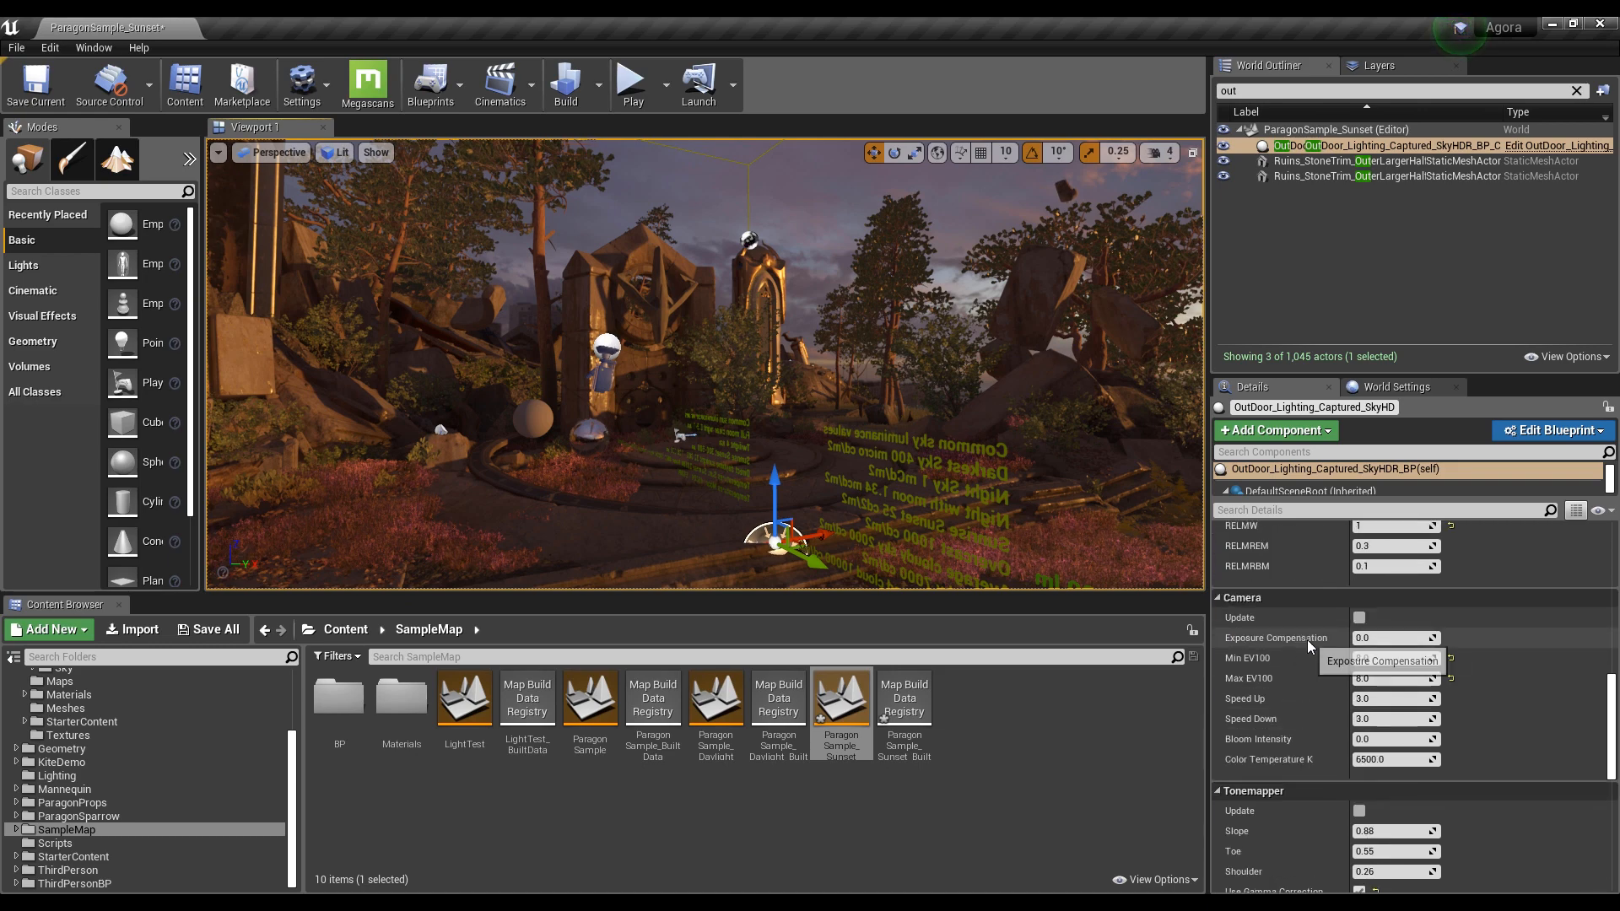
scroll(1306, 640, up, 3)
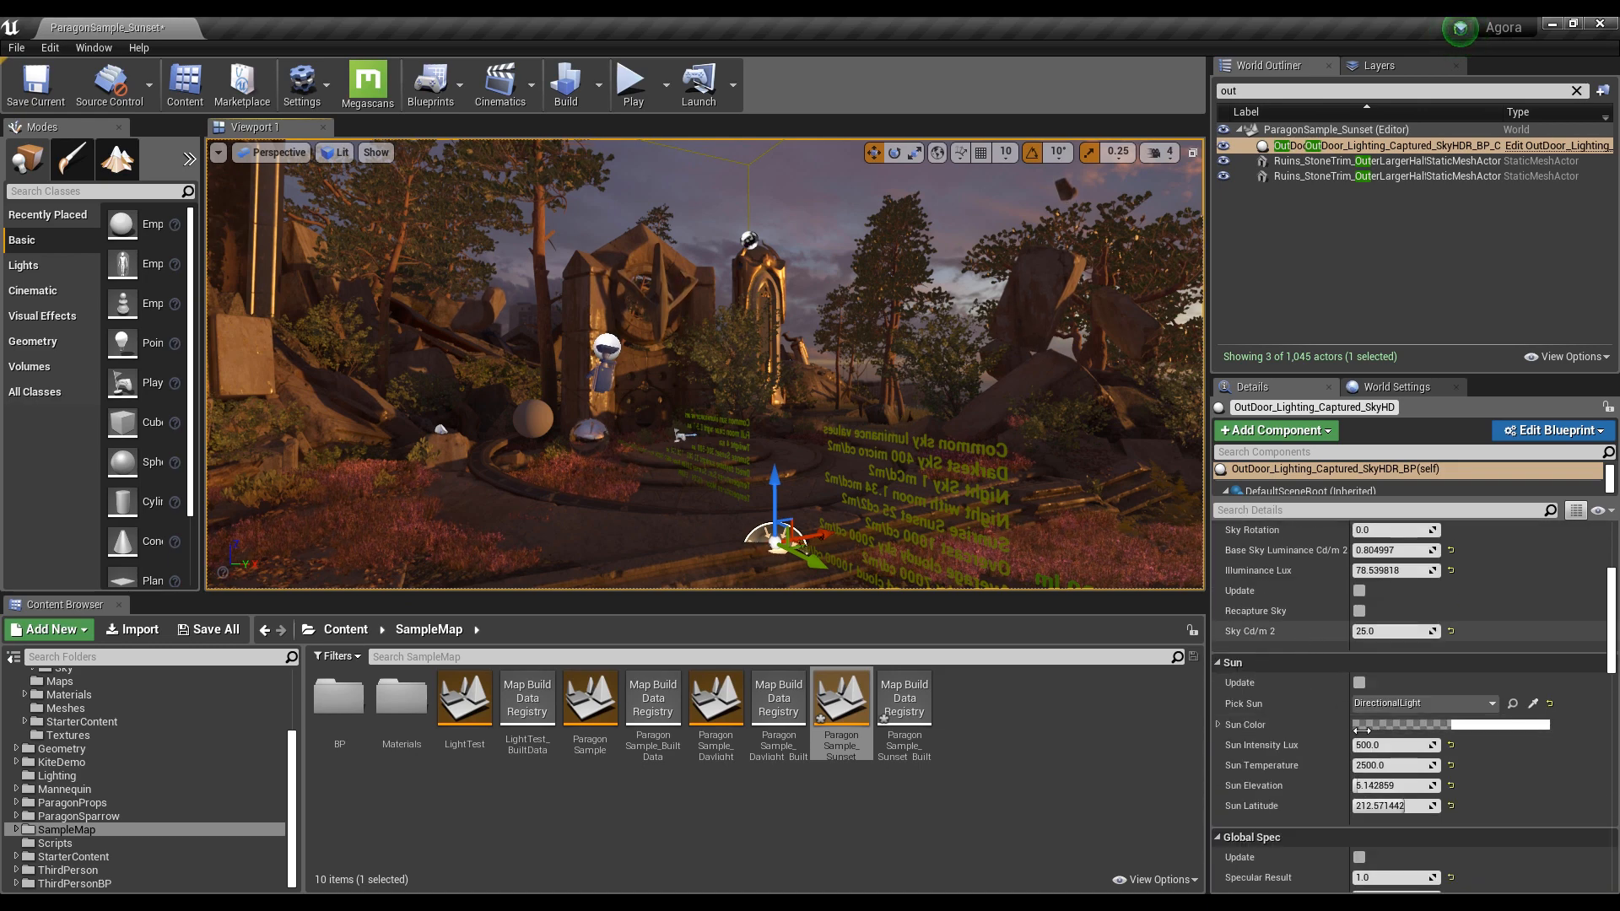
click(1400, 766)
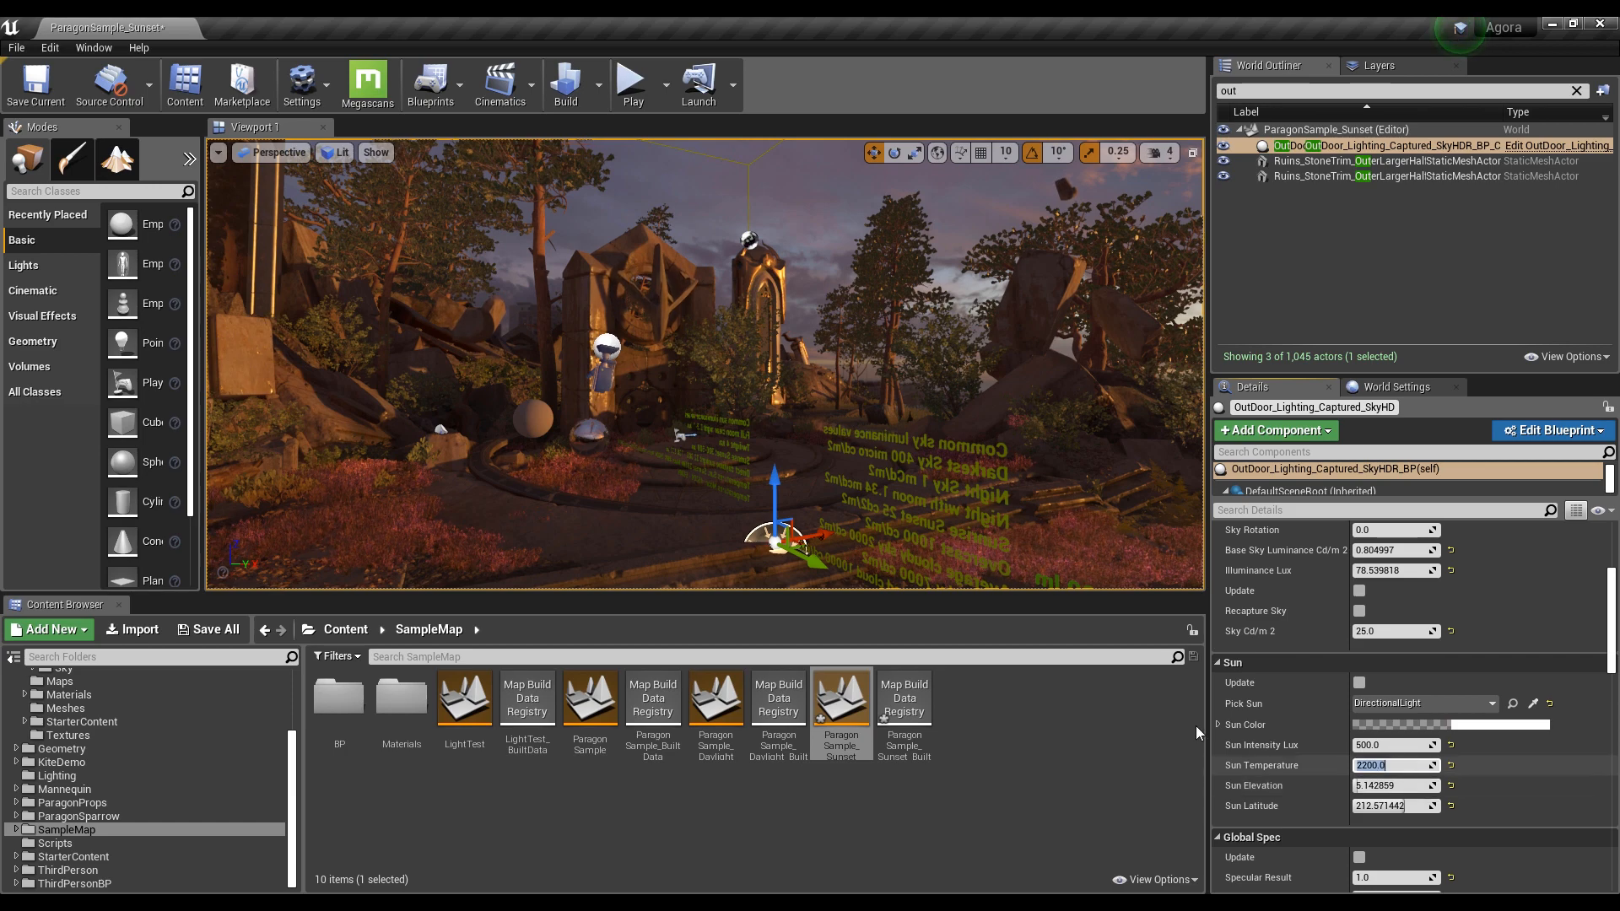
Turn on Game View for the viewport and preview the sunset scene briefly in Immersive Mode
right_drag(761, 388, 895, 374)
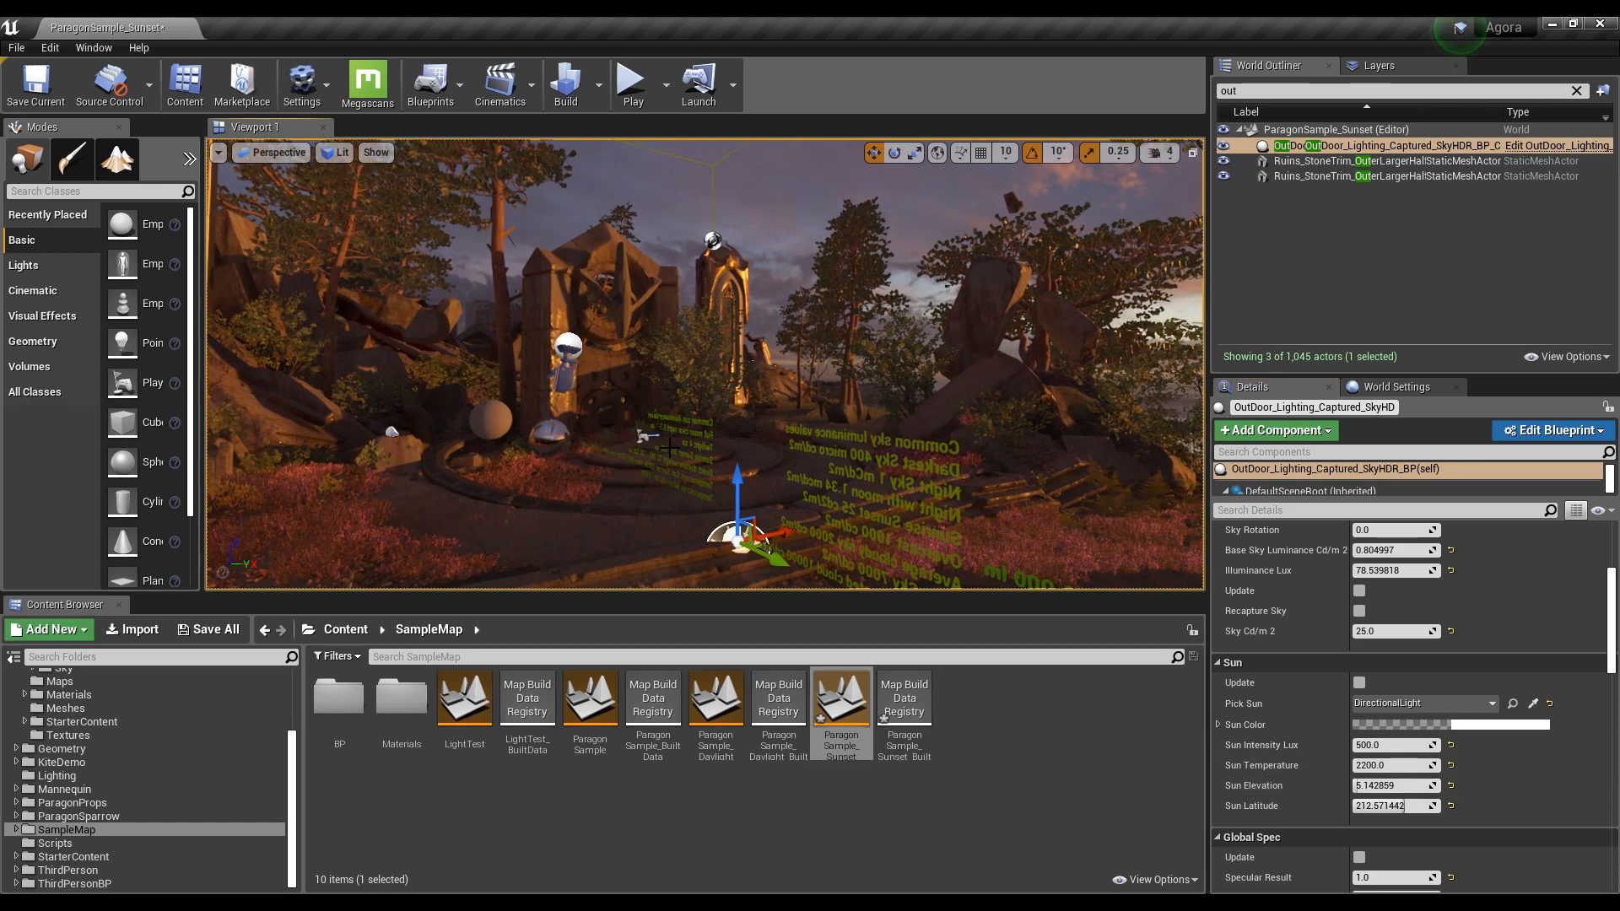
right_drag(669, 448, 871, 544)
click(915, 538)
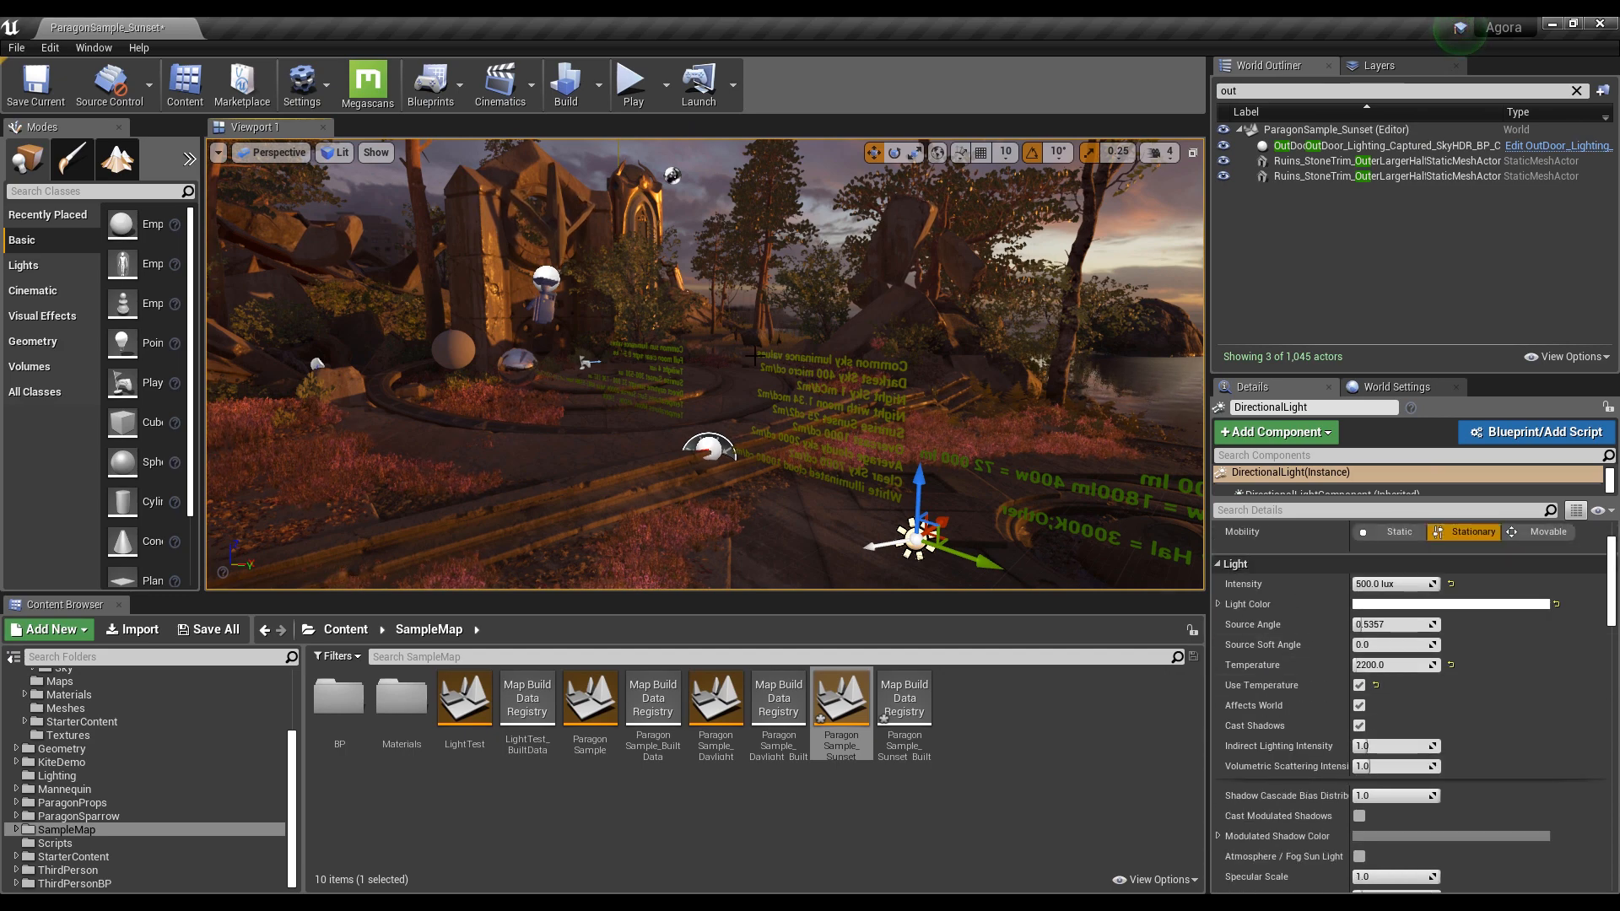
right_drag(753, 356, 413, 247)
click(217, 153)
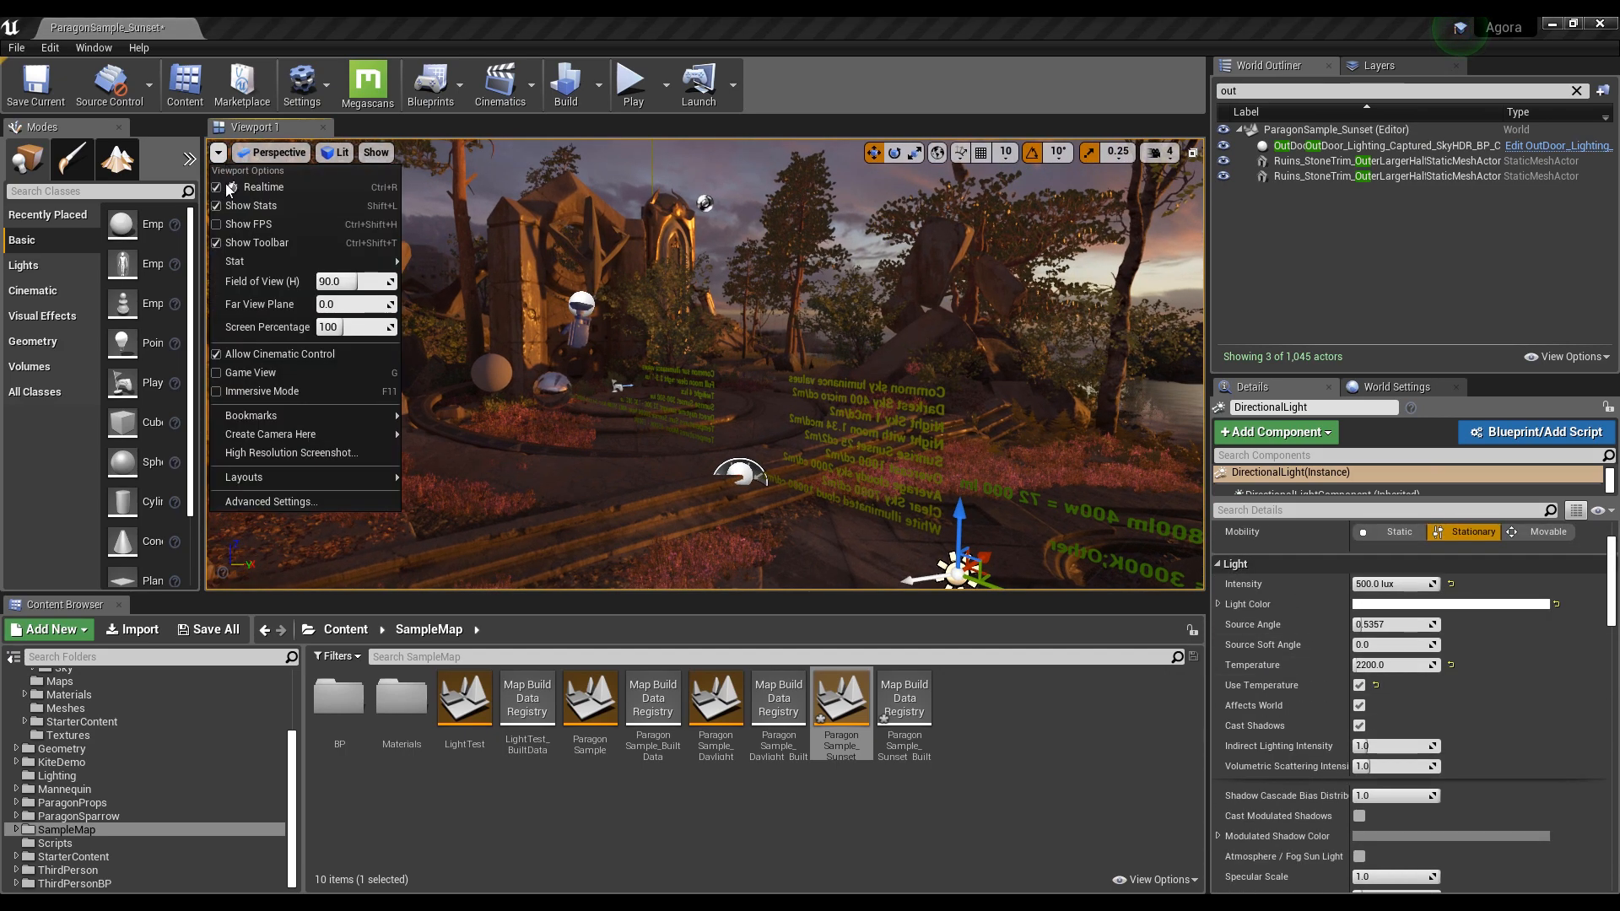
click(246, 371)
click(219, 153)
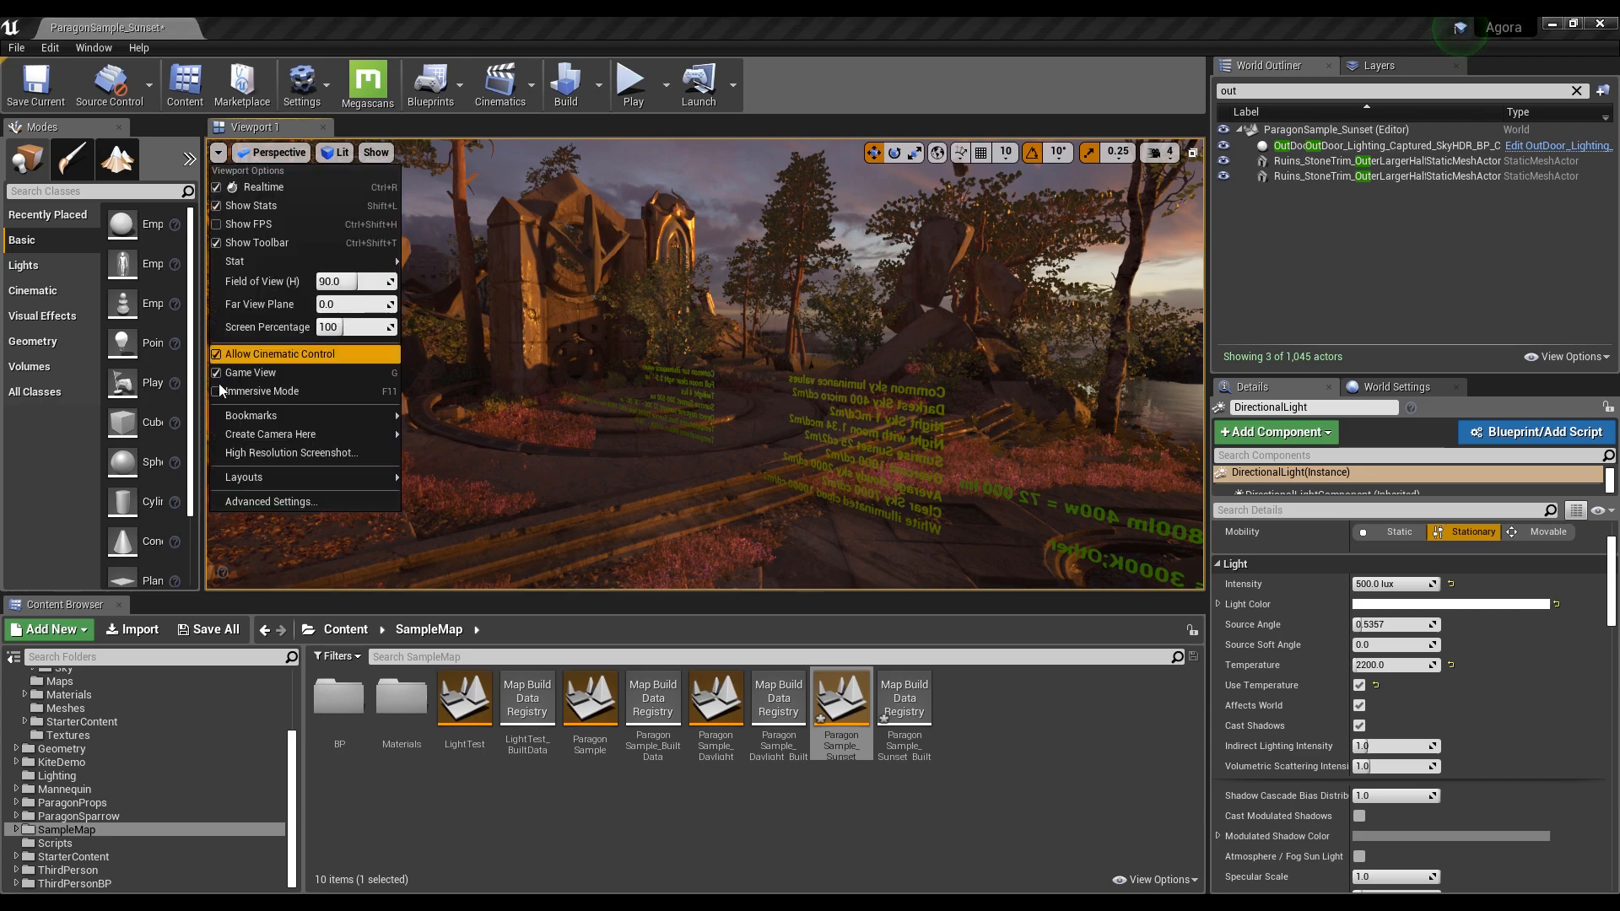
click(220, 392)
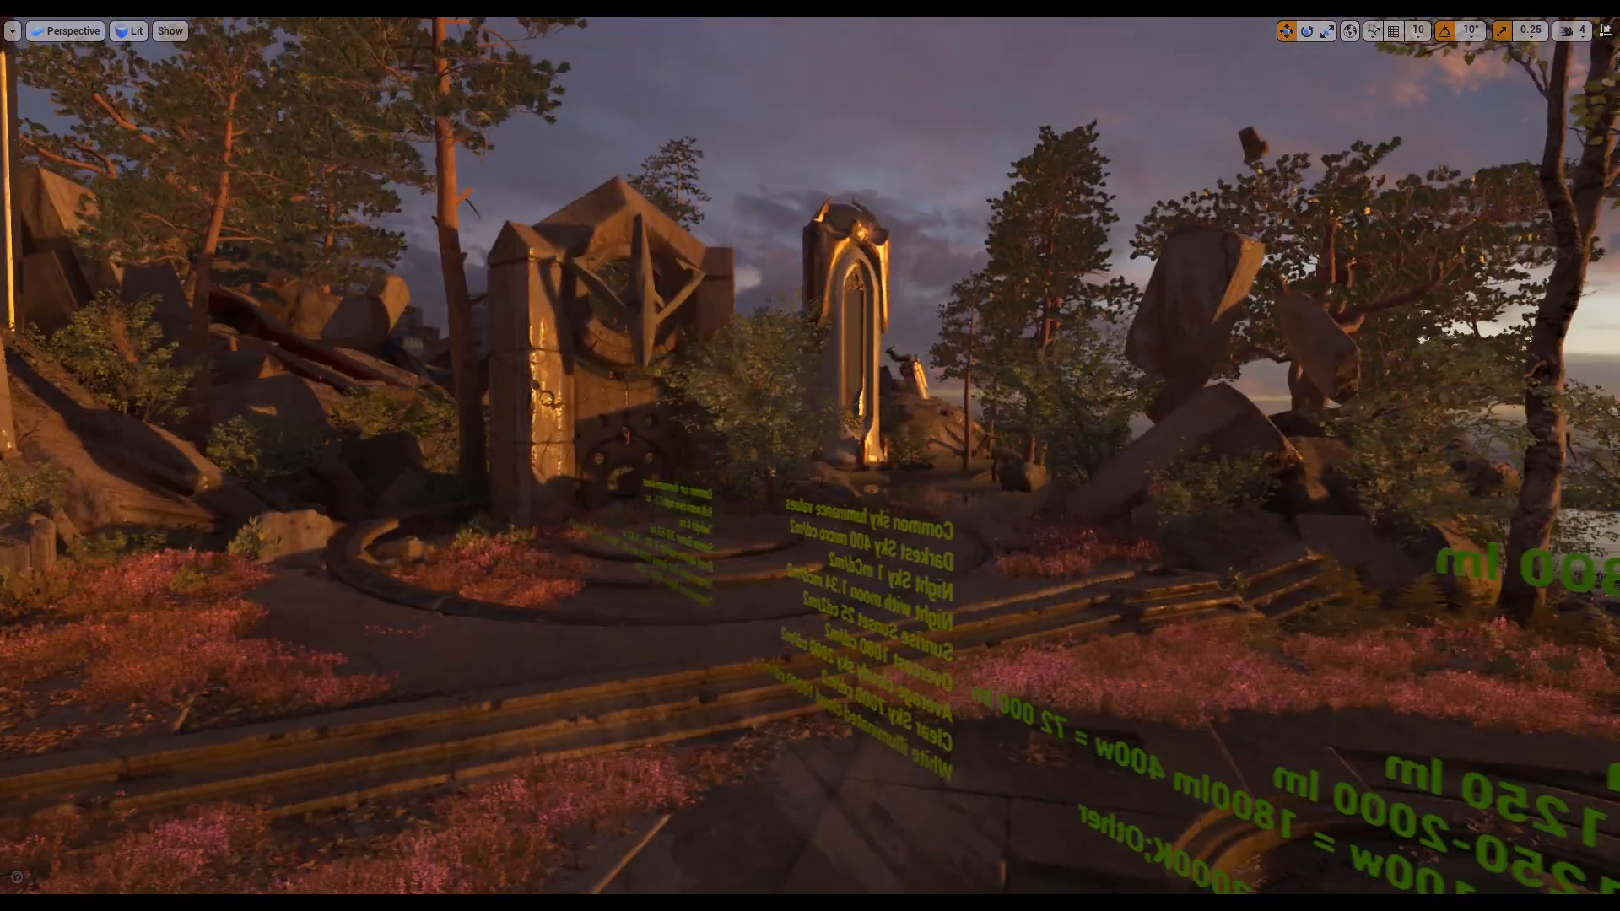
key(d)
click(13, 32)
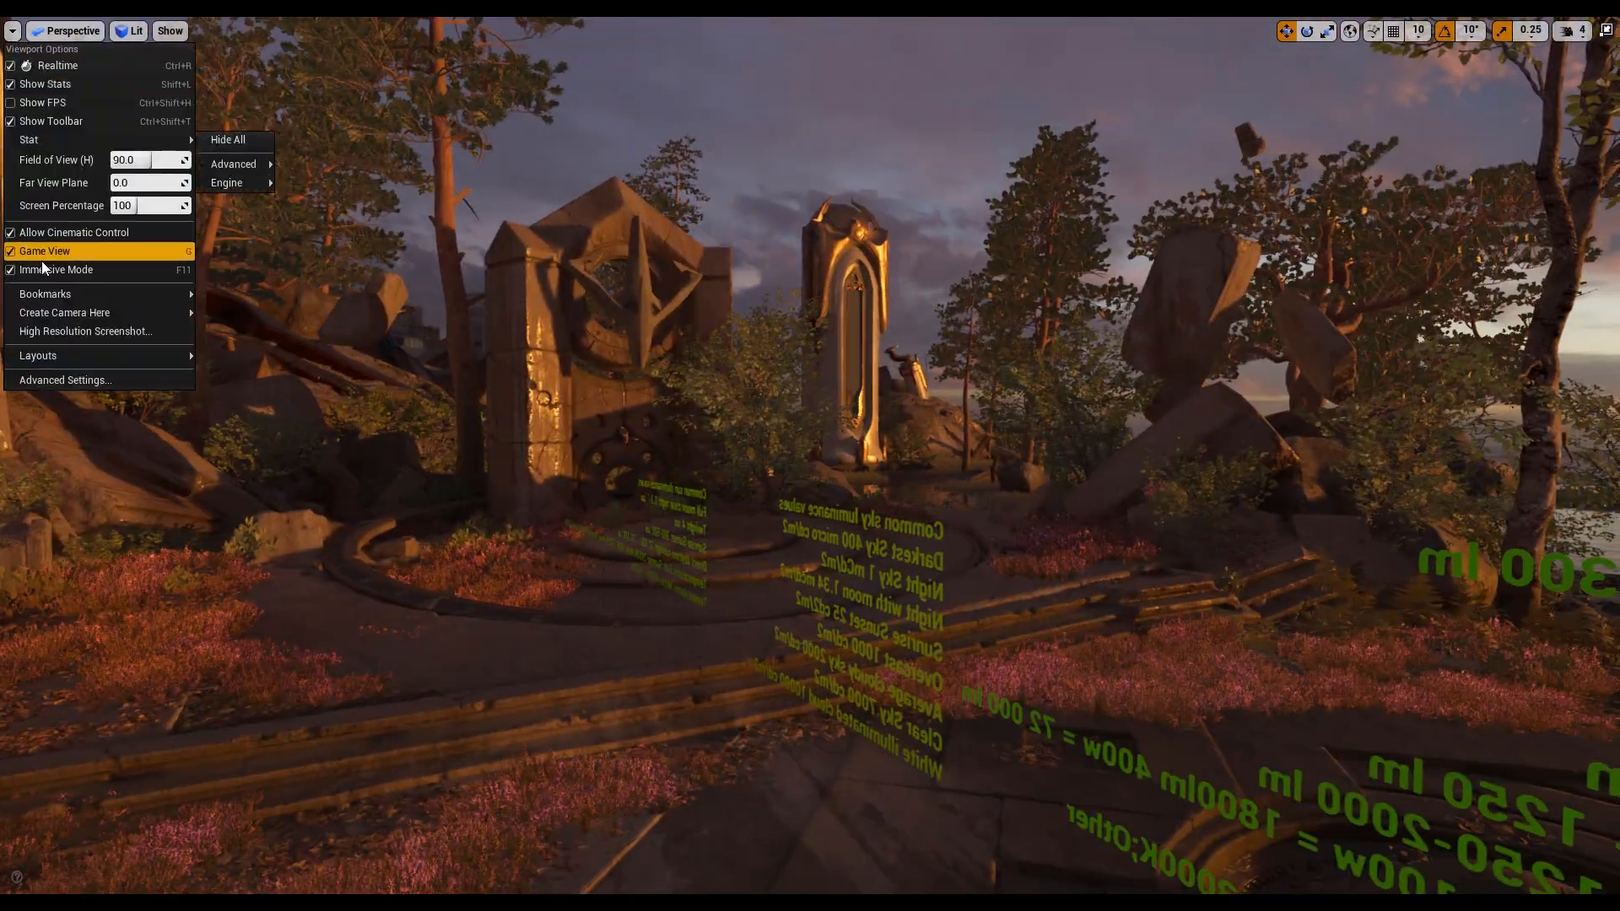
click(42, 270)
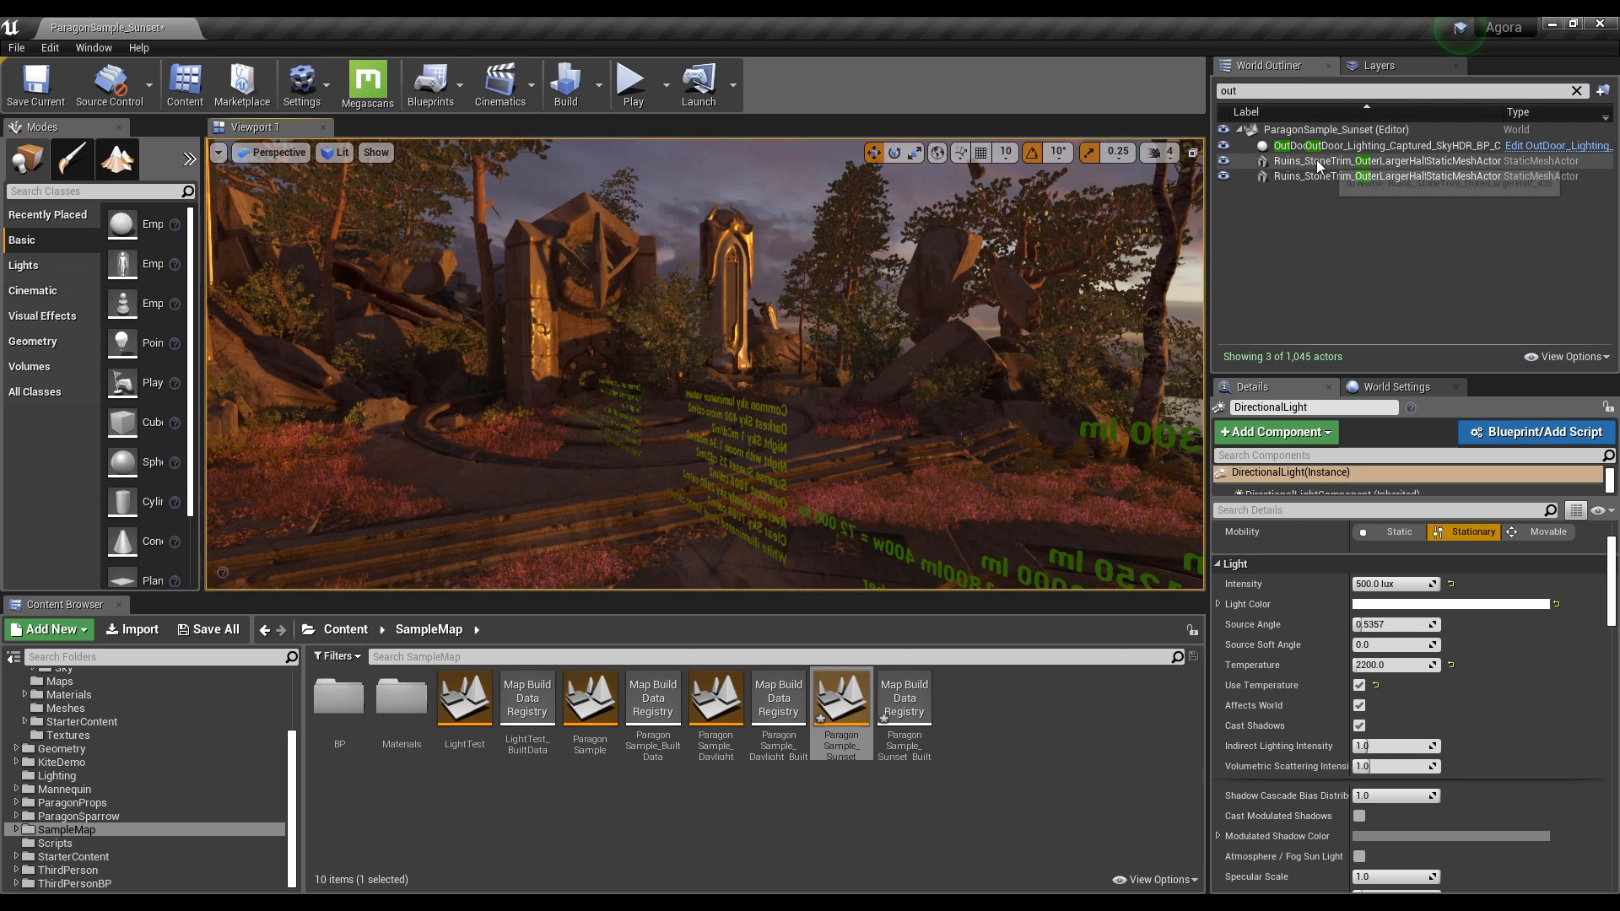
Turn off Show Text on the outdoor sky lighting blueprint to hide the green luminance reference text
click(1384, 146)
scroll(1362, 569, up, 1)
click(1359, 558)
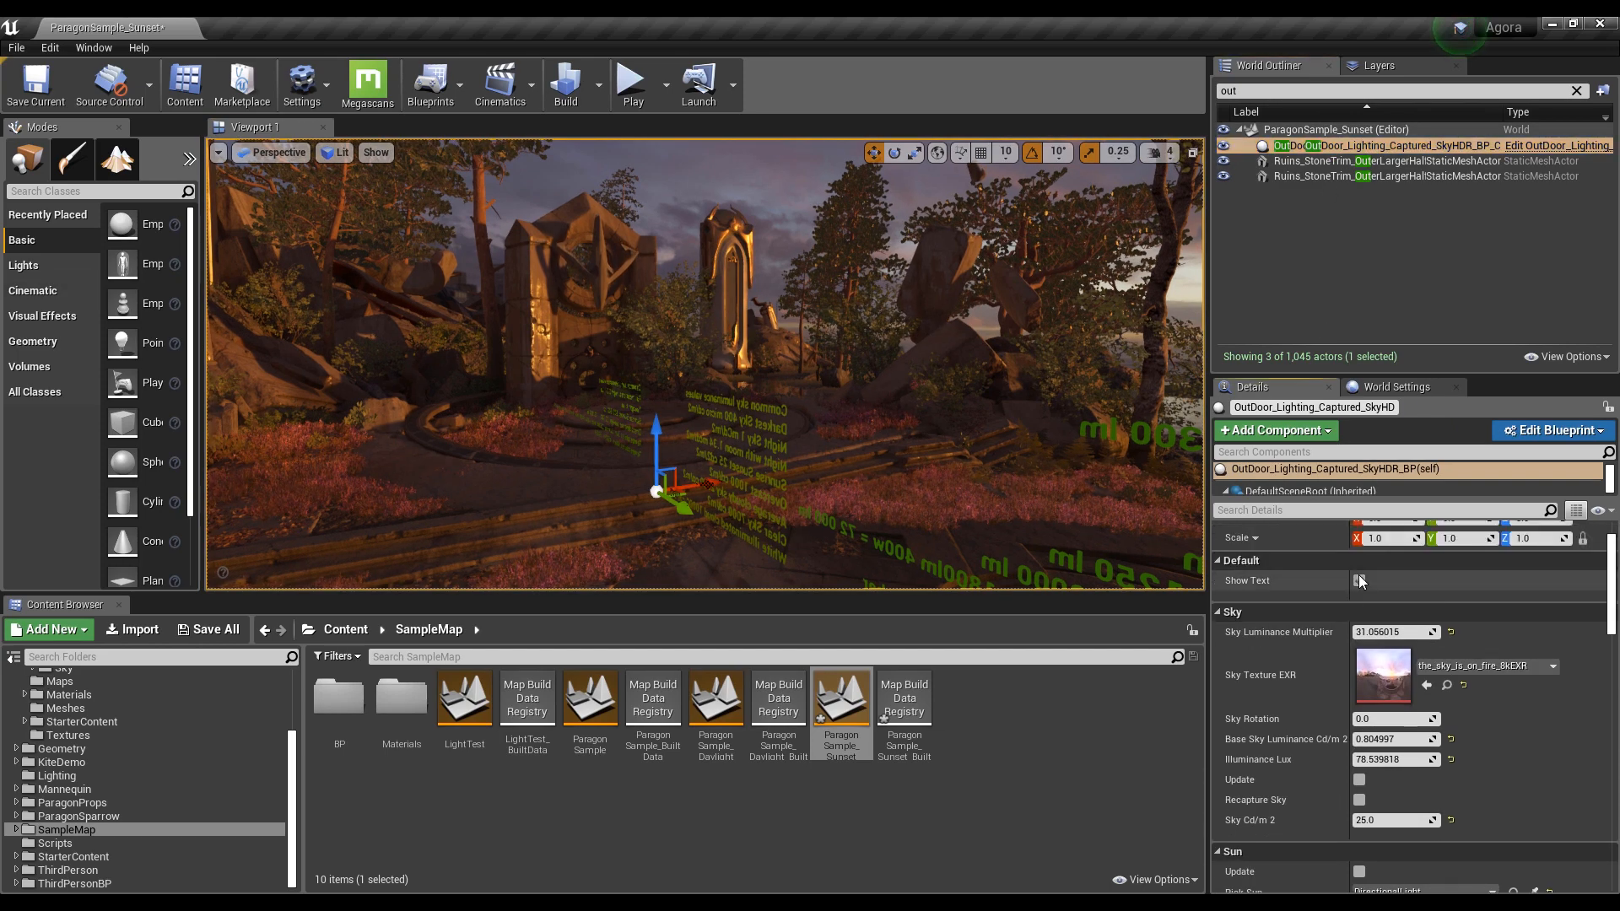
click(1358, 581)
Examine the sunset light on the ruins, gate, foliage and lake in Immersive Mode
click(217, 153)
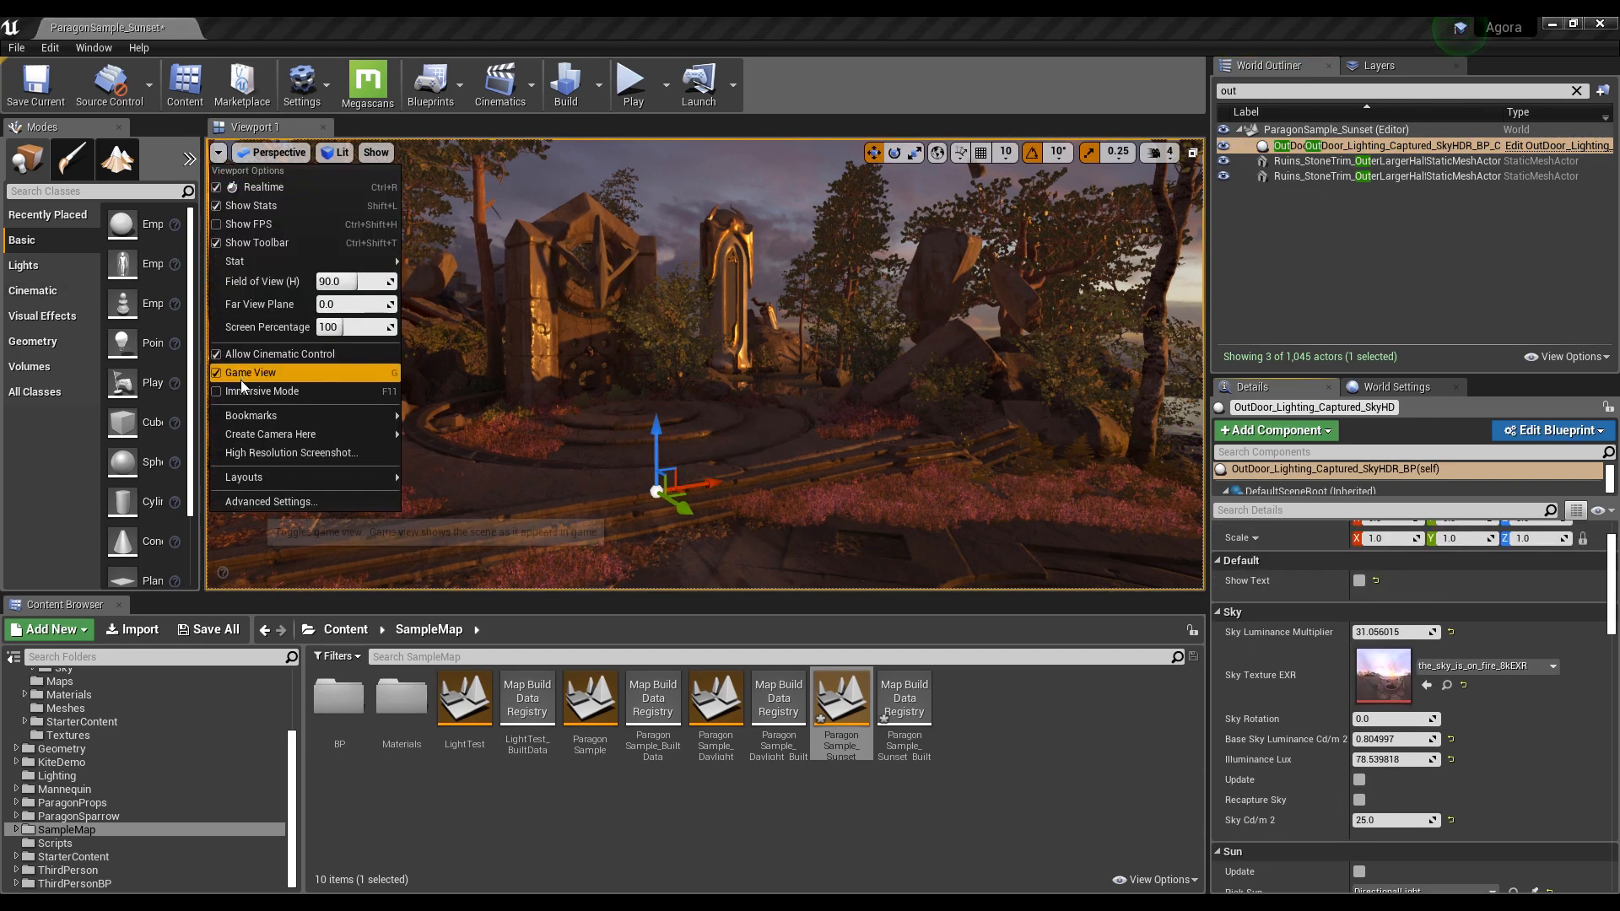
click(243, 381)
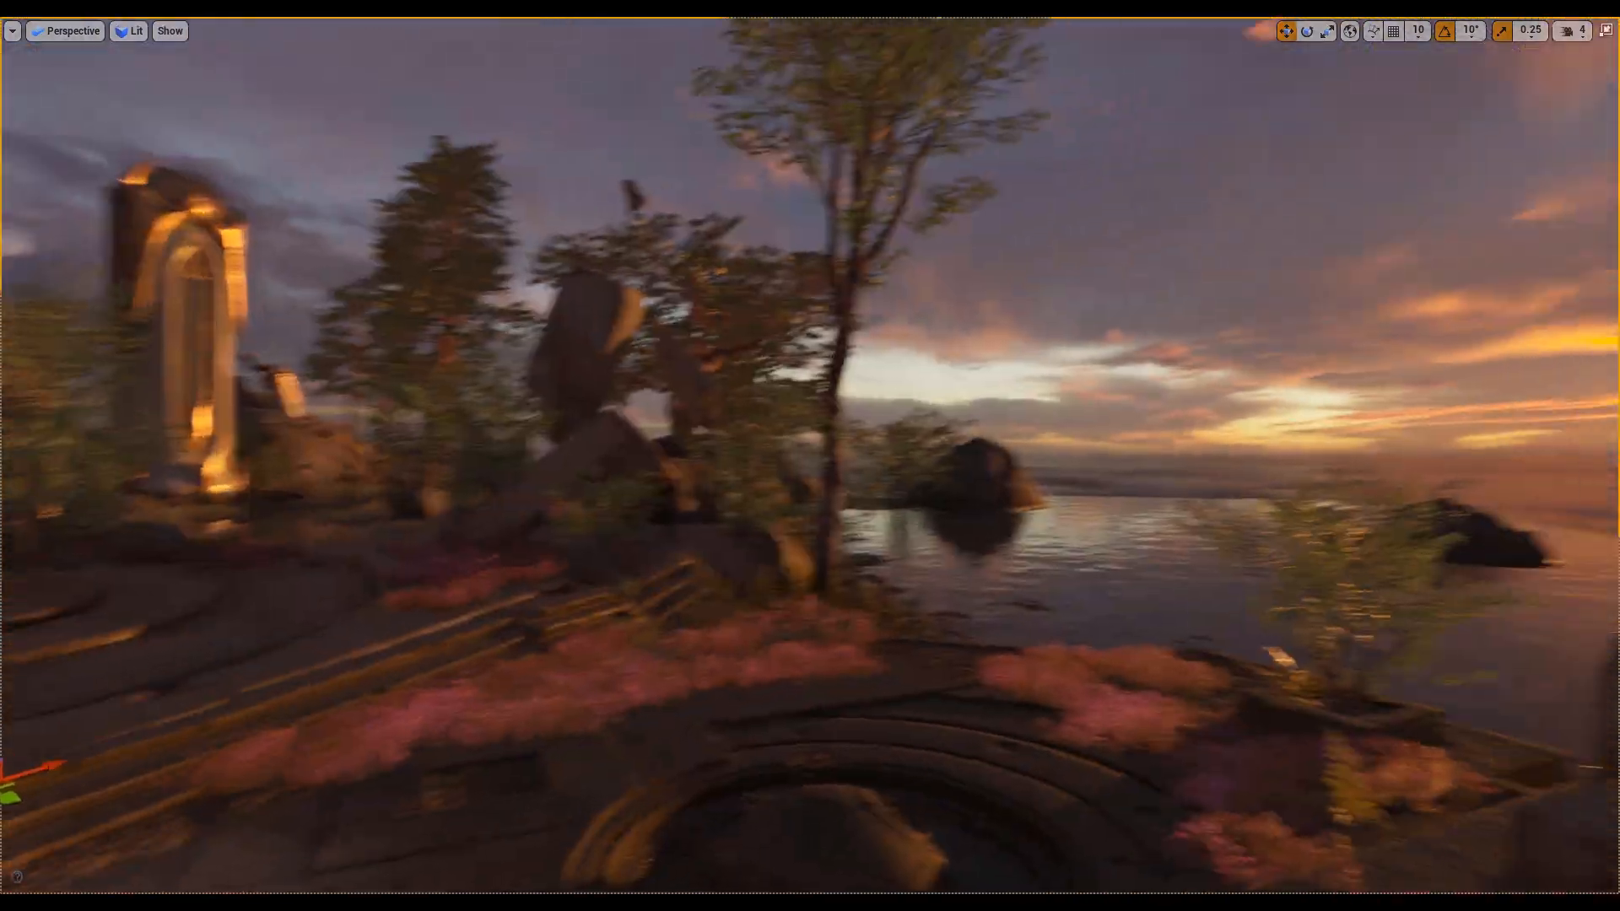
right_drag(810, 456, 667, 557)
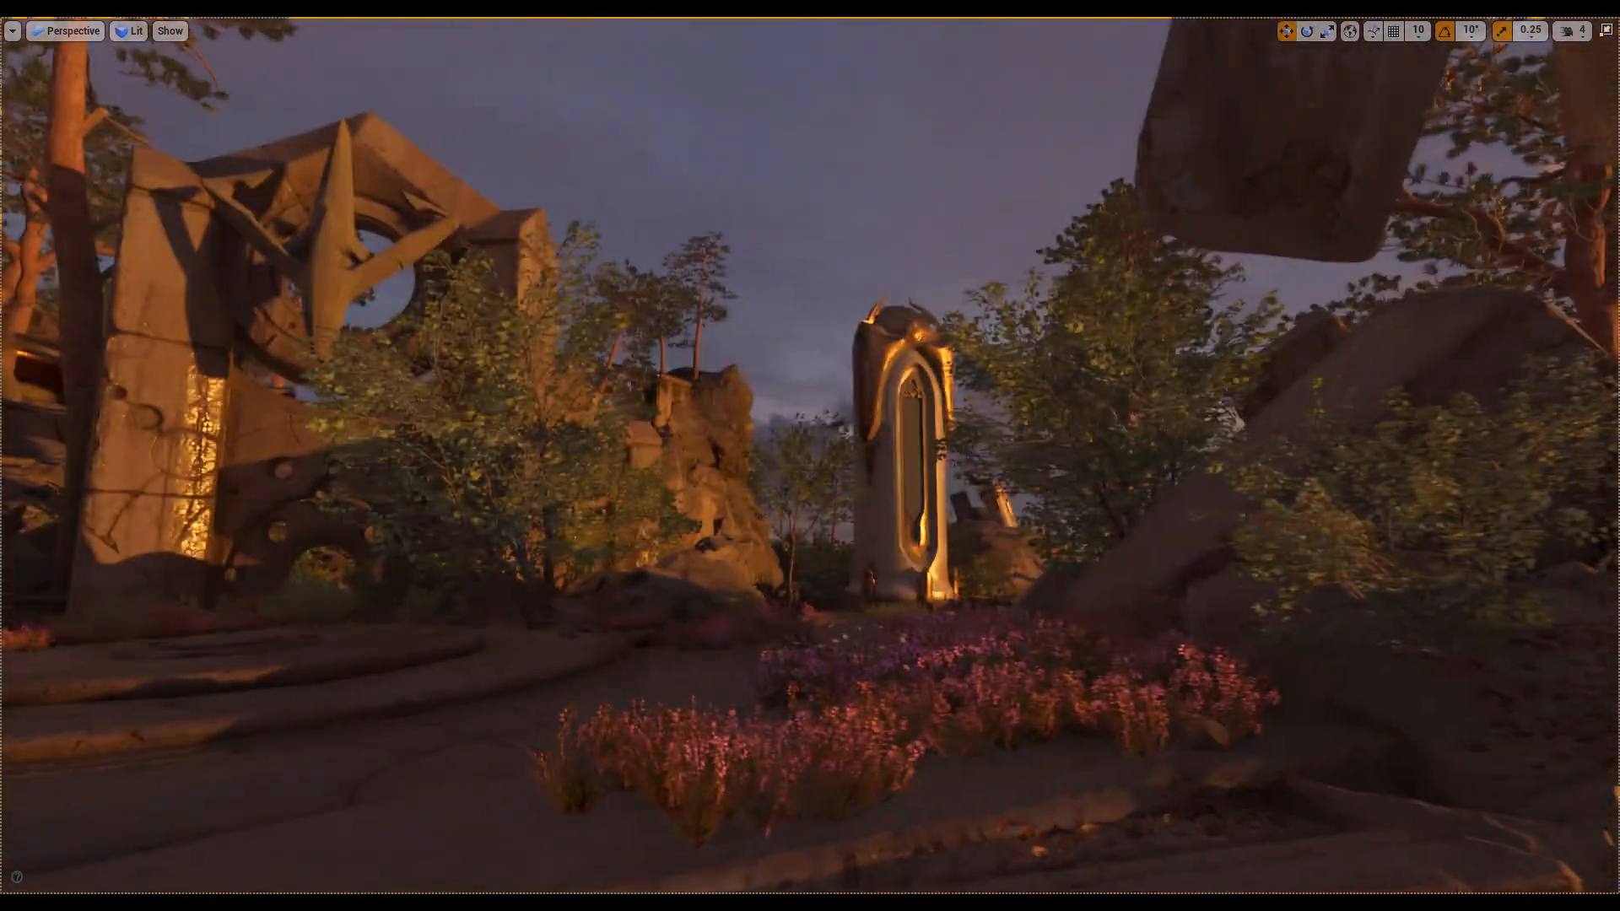
key(s)
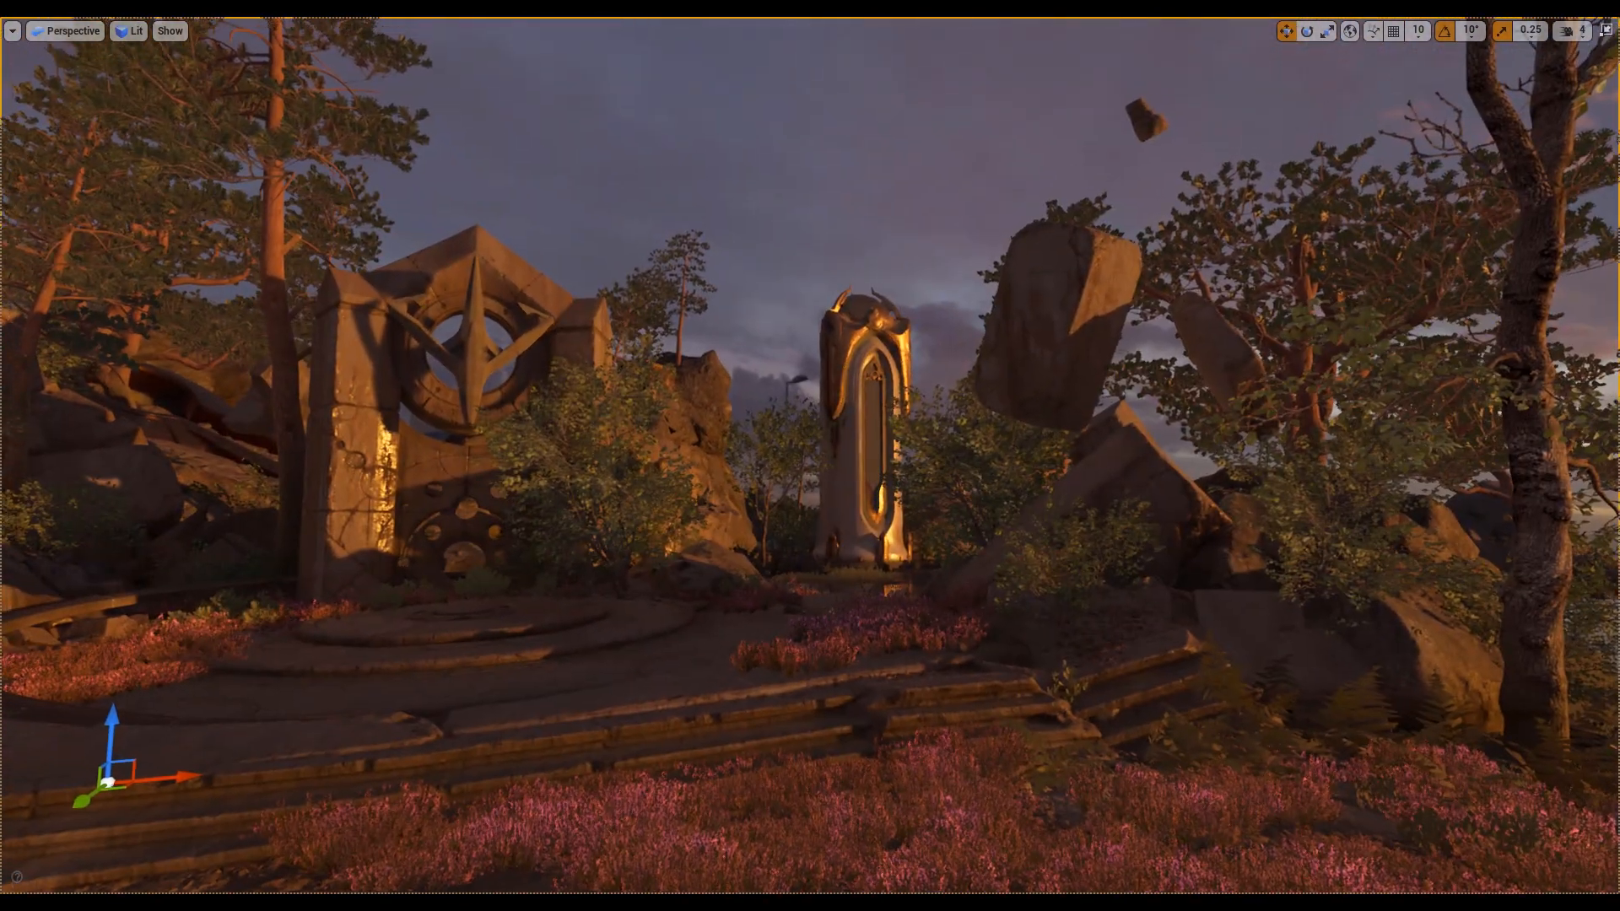
key(w)
key(a)
right_drag(810, 456, 577, 464)
key(w)
key(w)
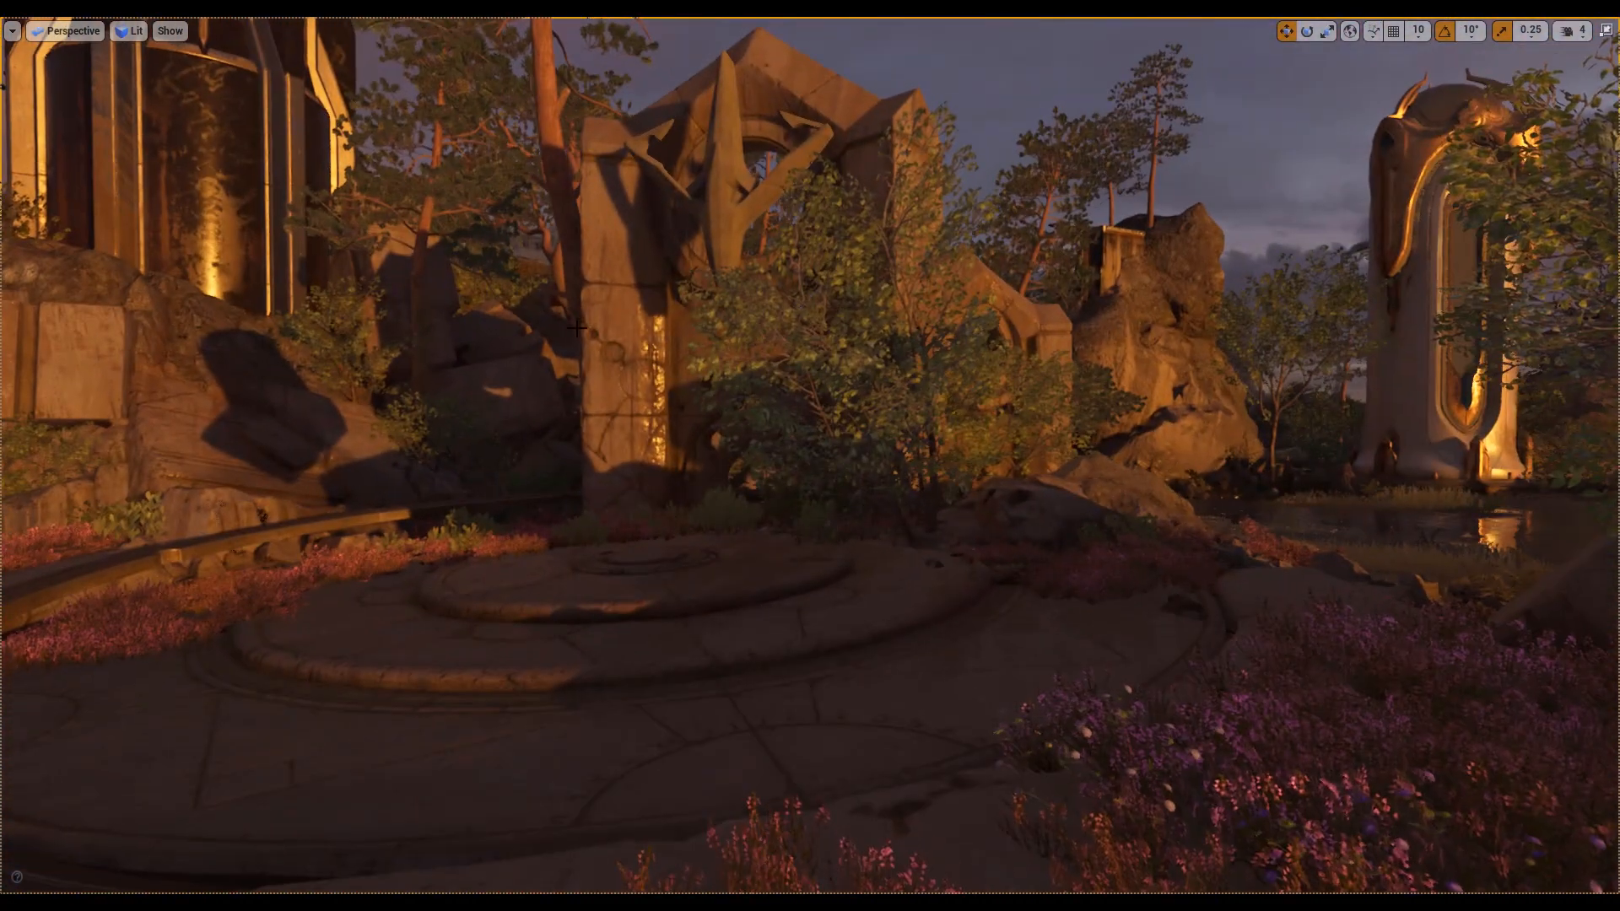
click(13, 31)
click(54, 270)
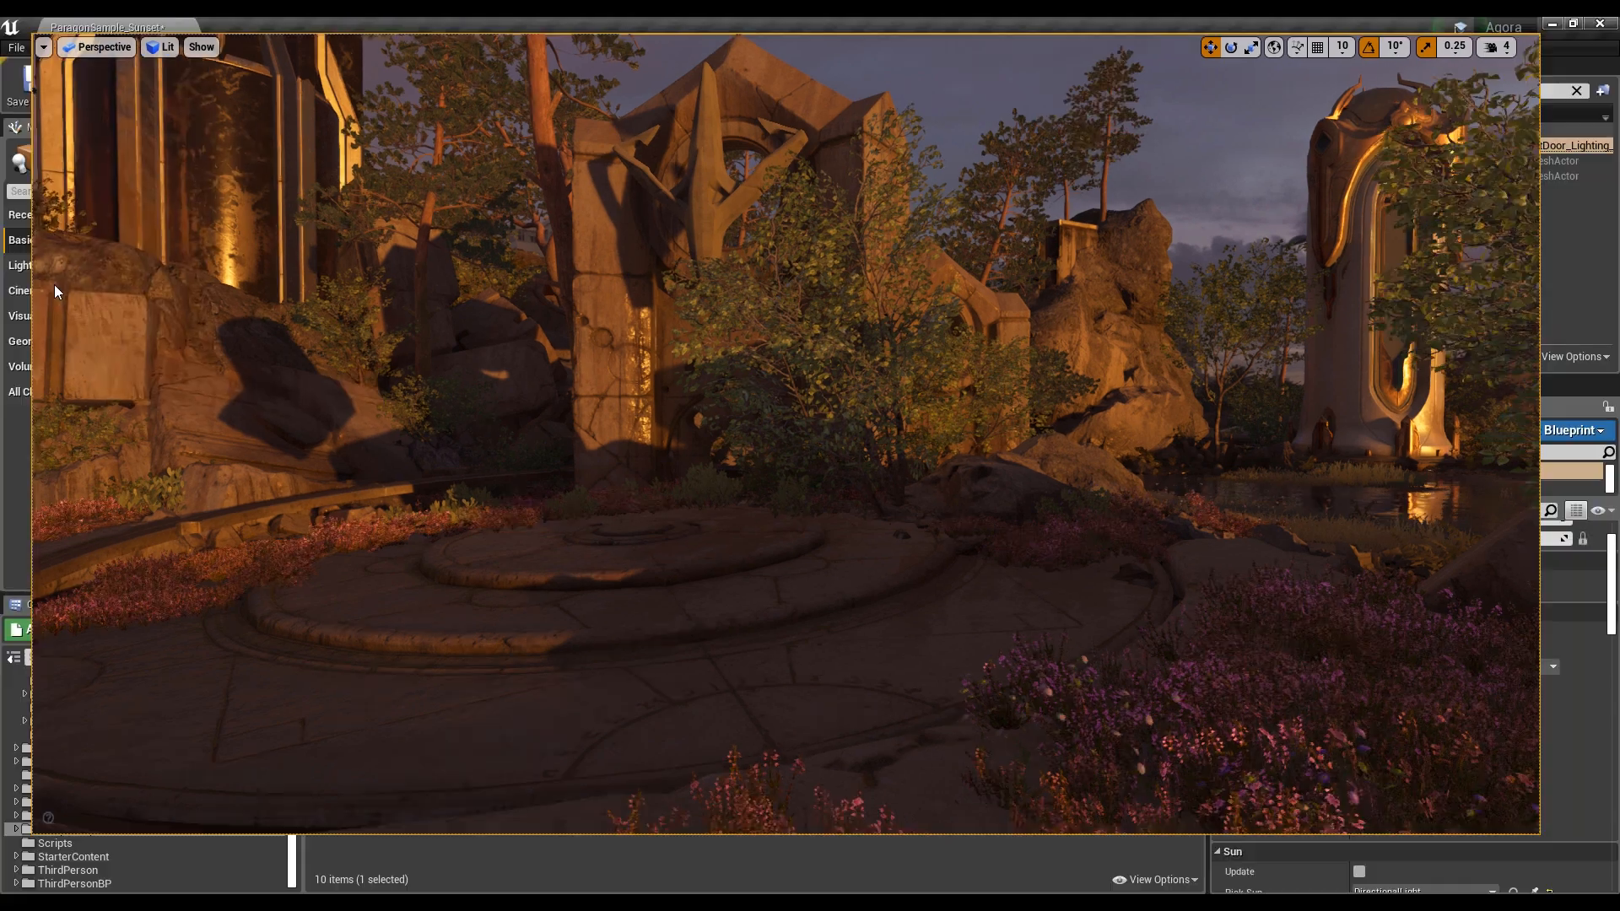
Place the Sparrow skeletal mesh from the ParagonSparrow character's Meshes folder on the round stone platform
click(108, 816)
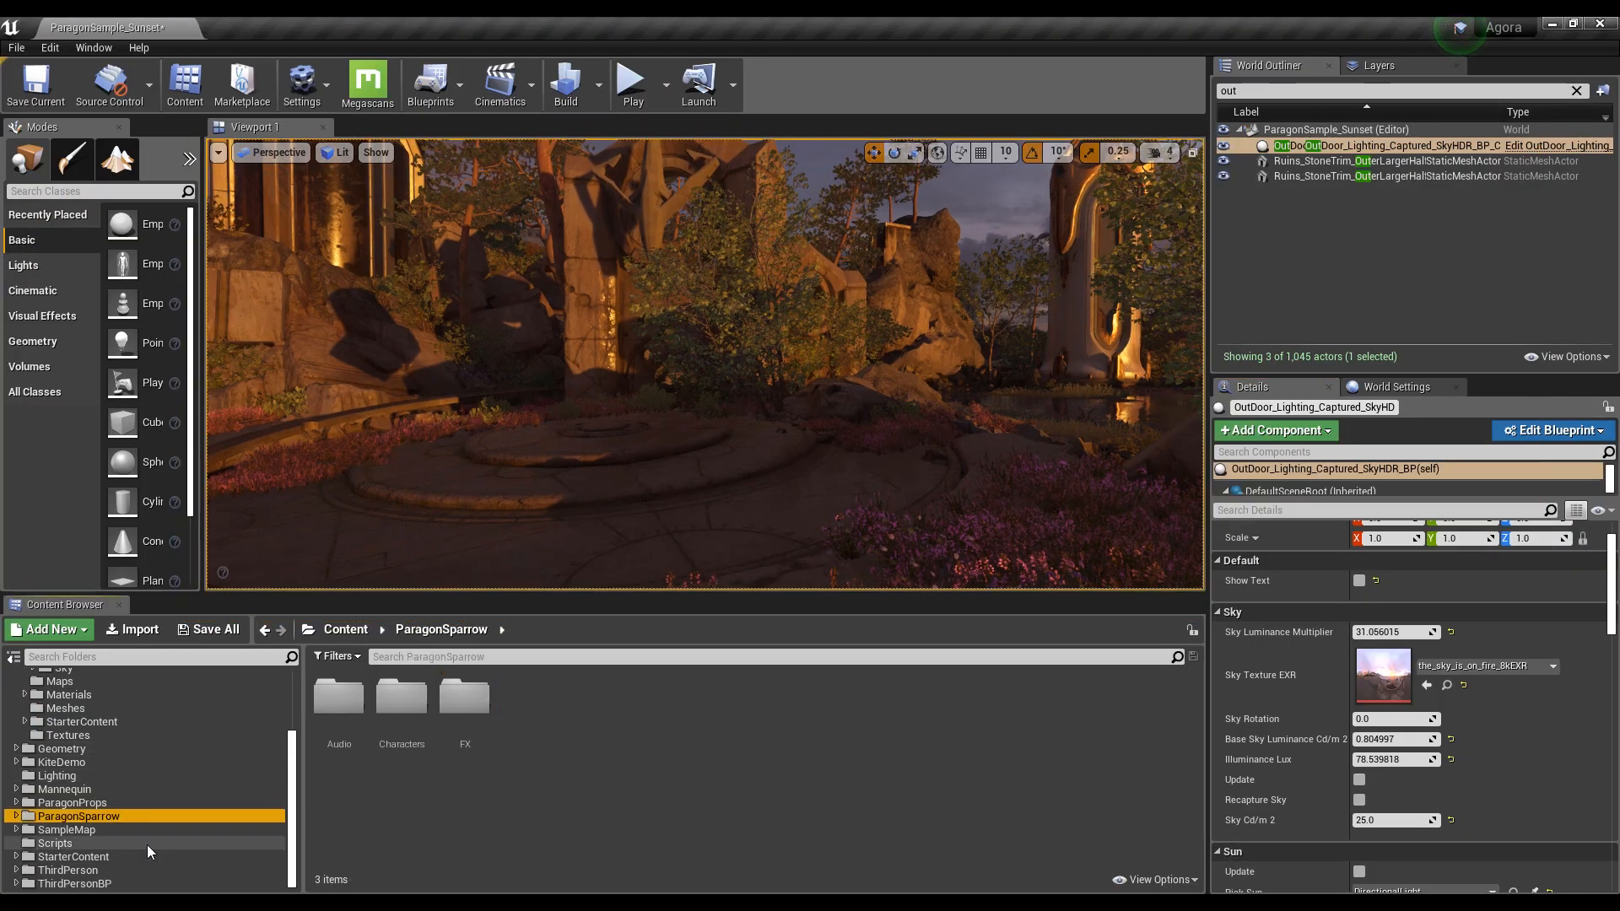
double_click(397, 730)
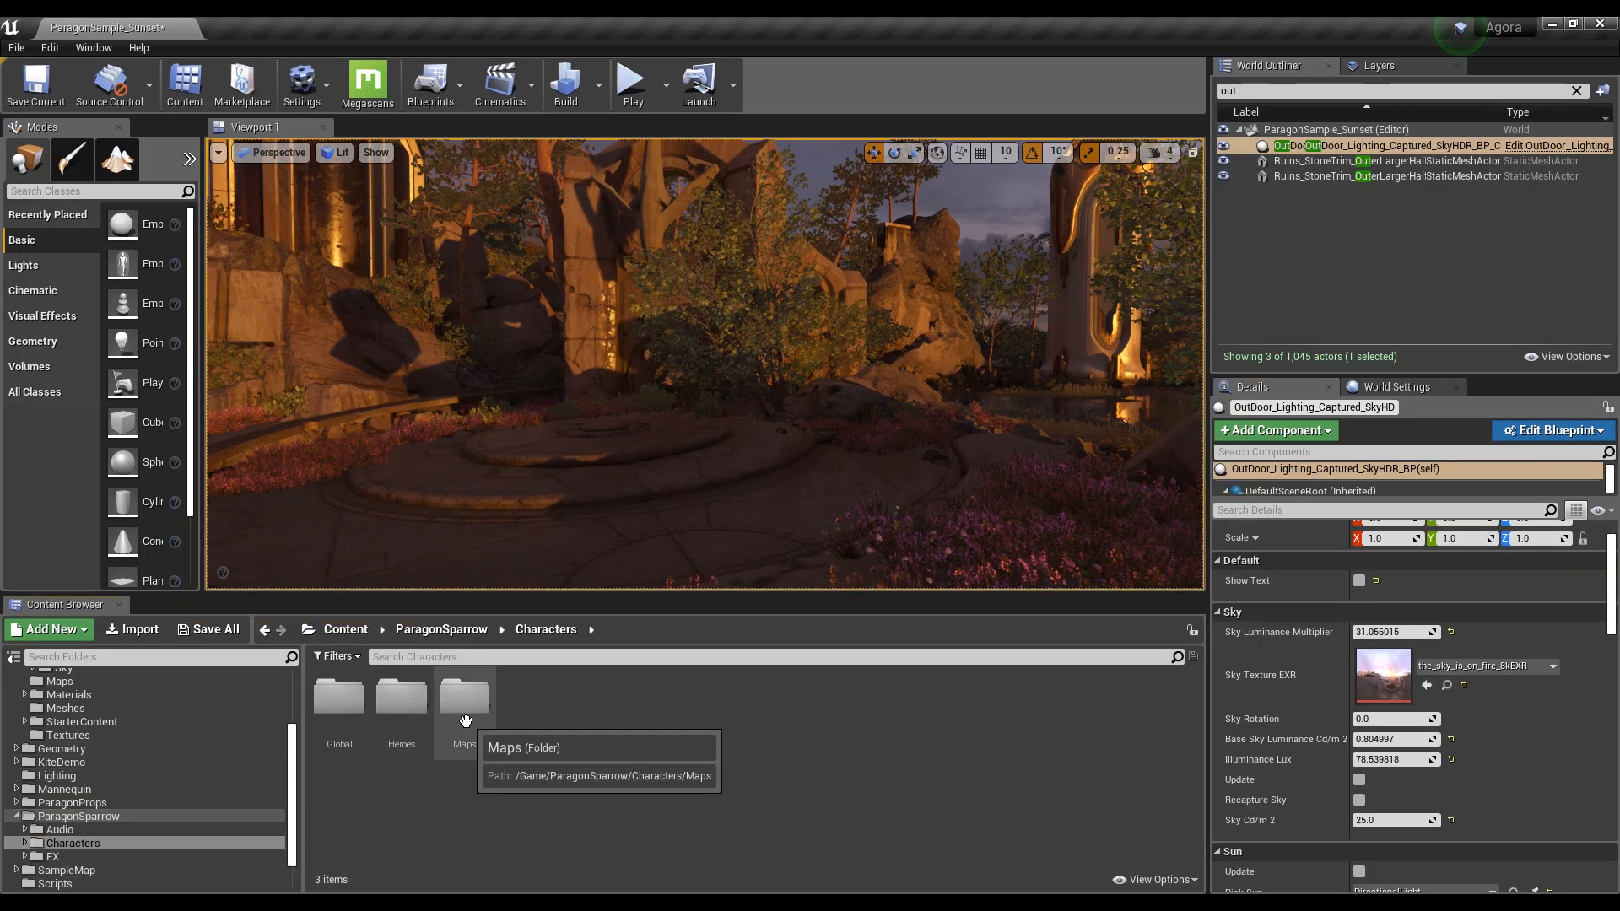
double_click(417, 718)
double_click(338, 697)
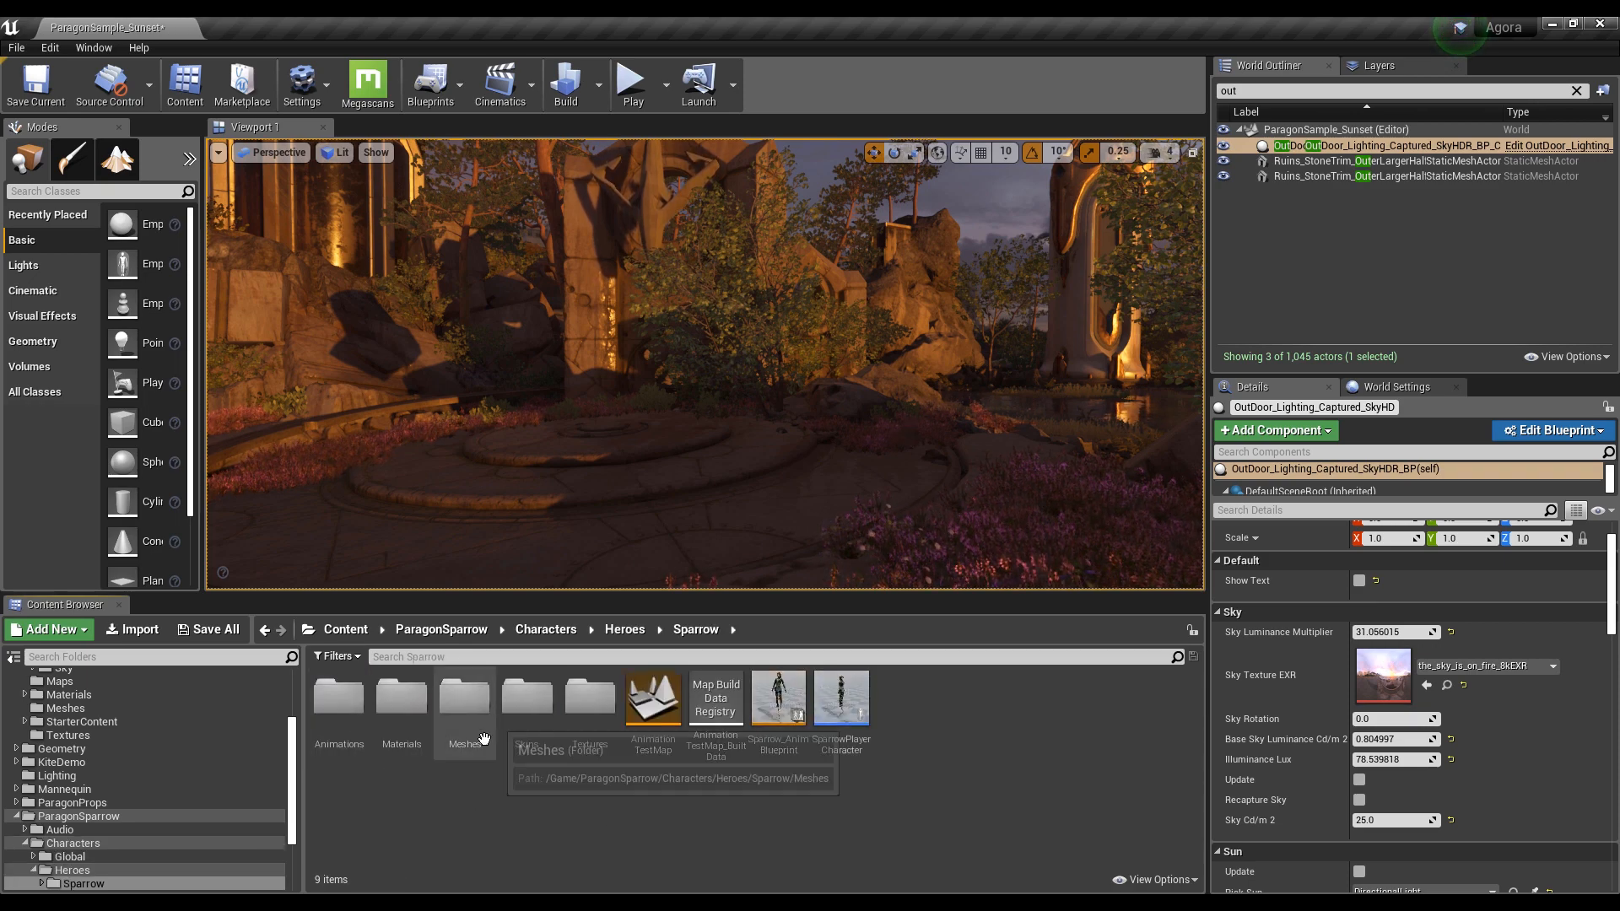
double_click(464, 699)
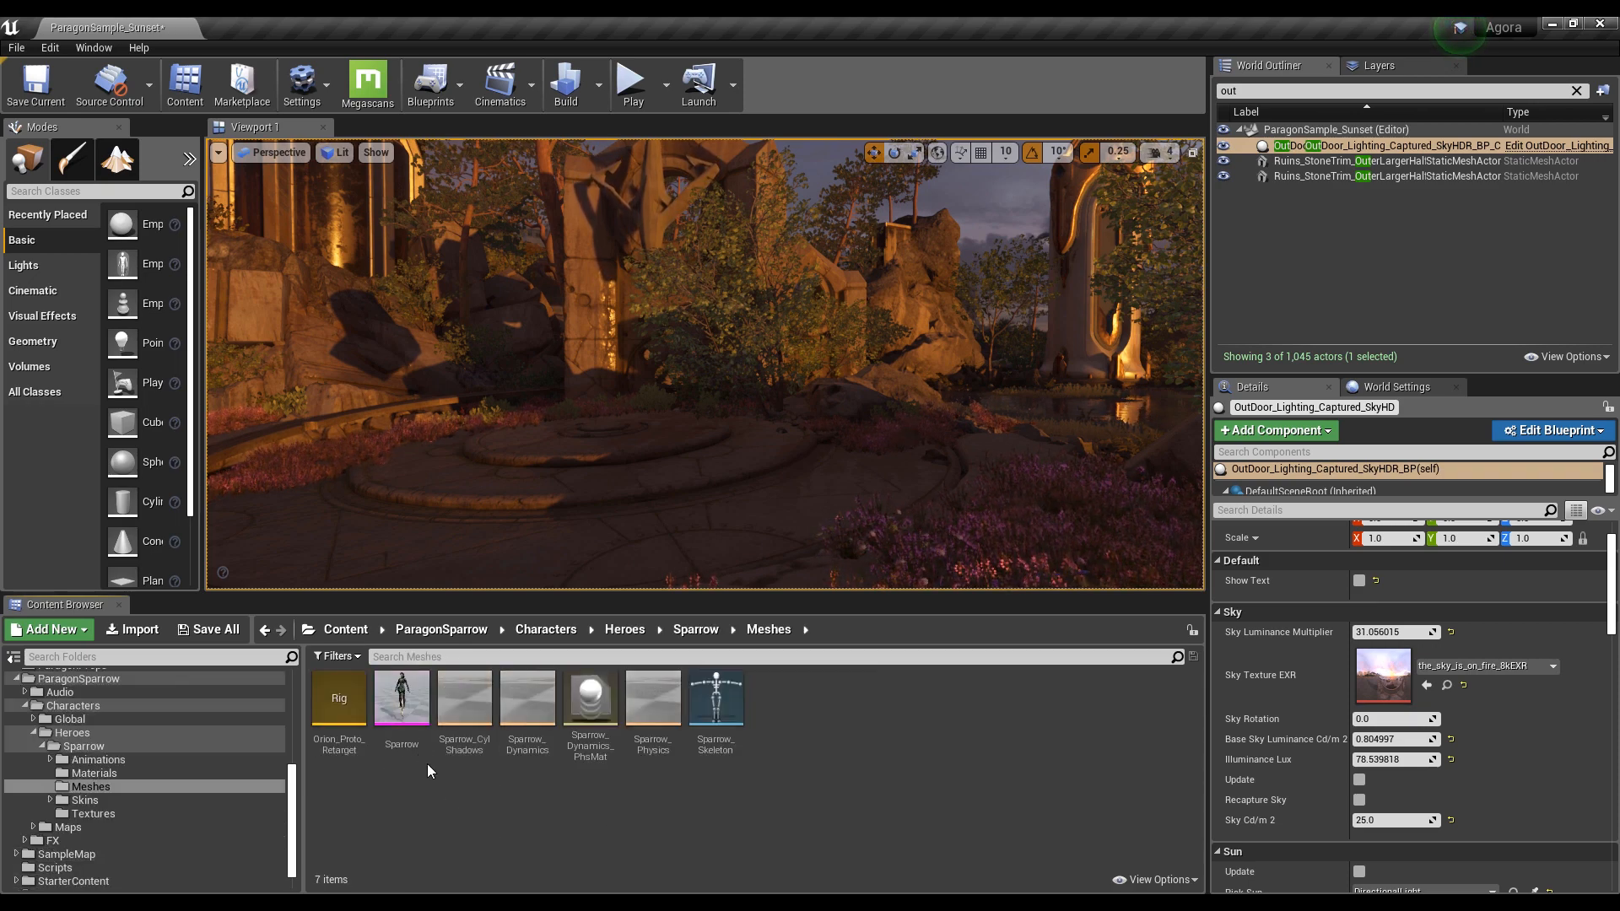
click(417, 737)
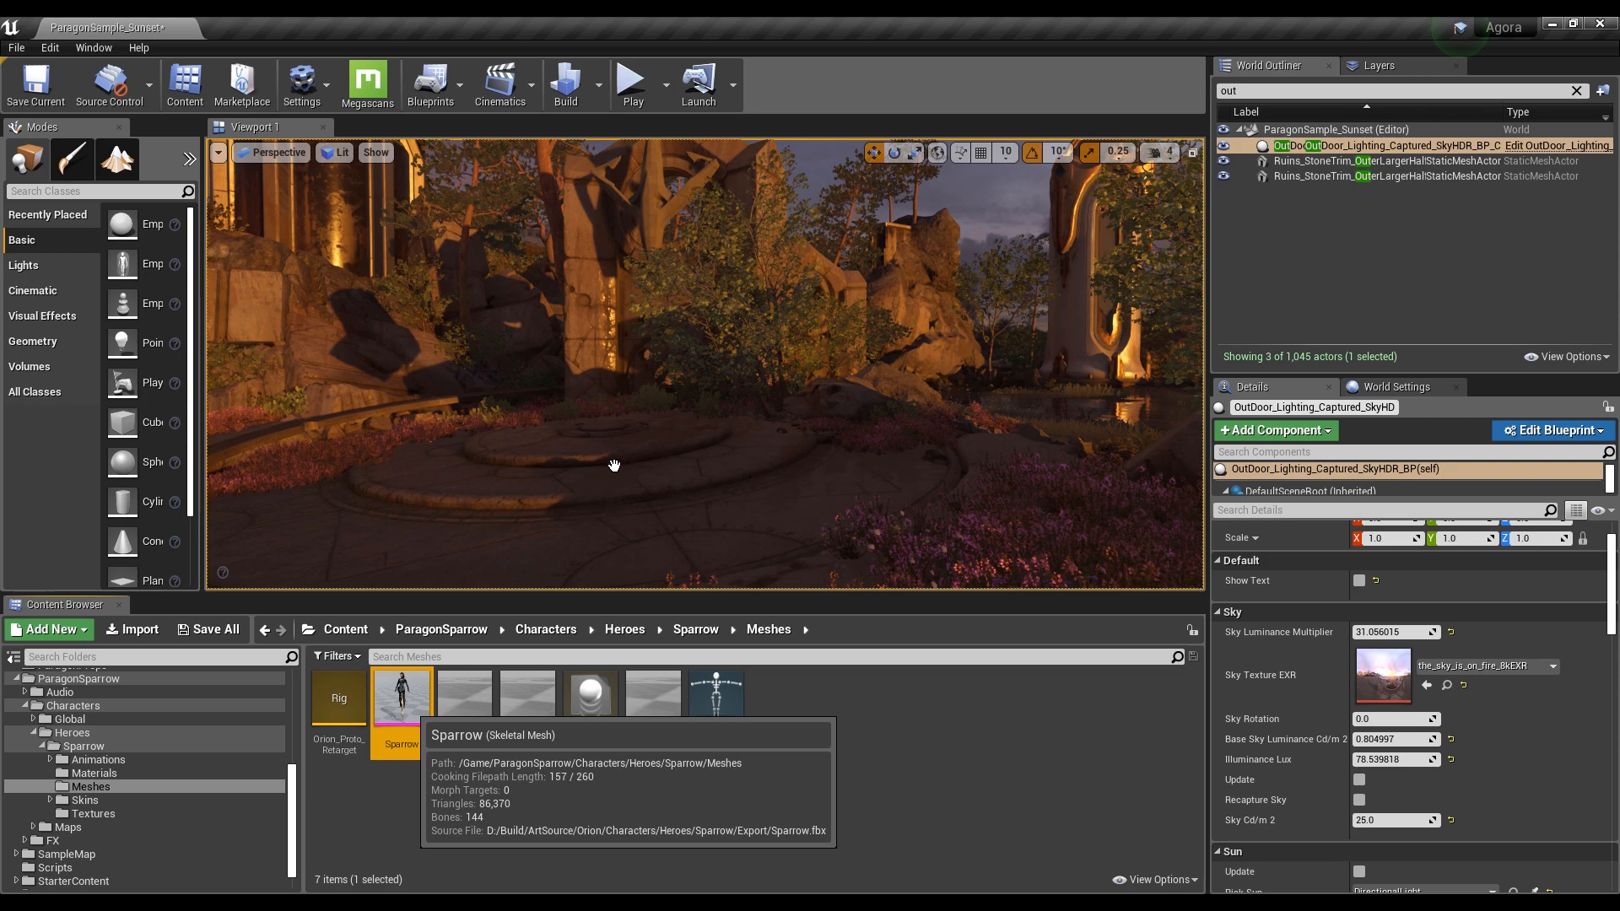
drag(614, 465, 614, 465)
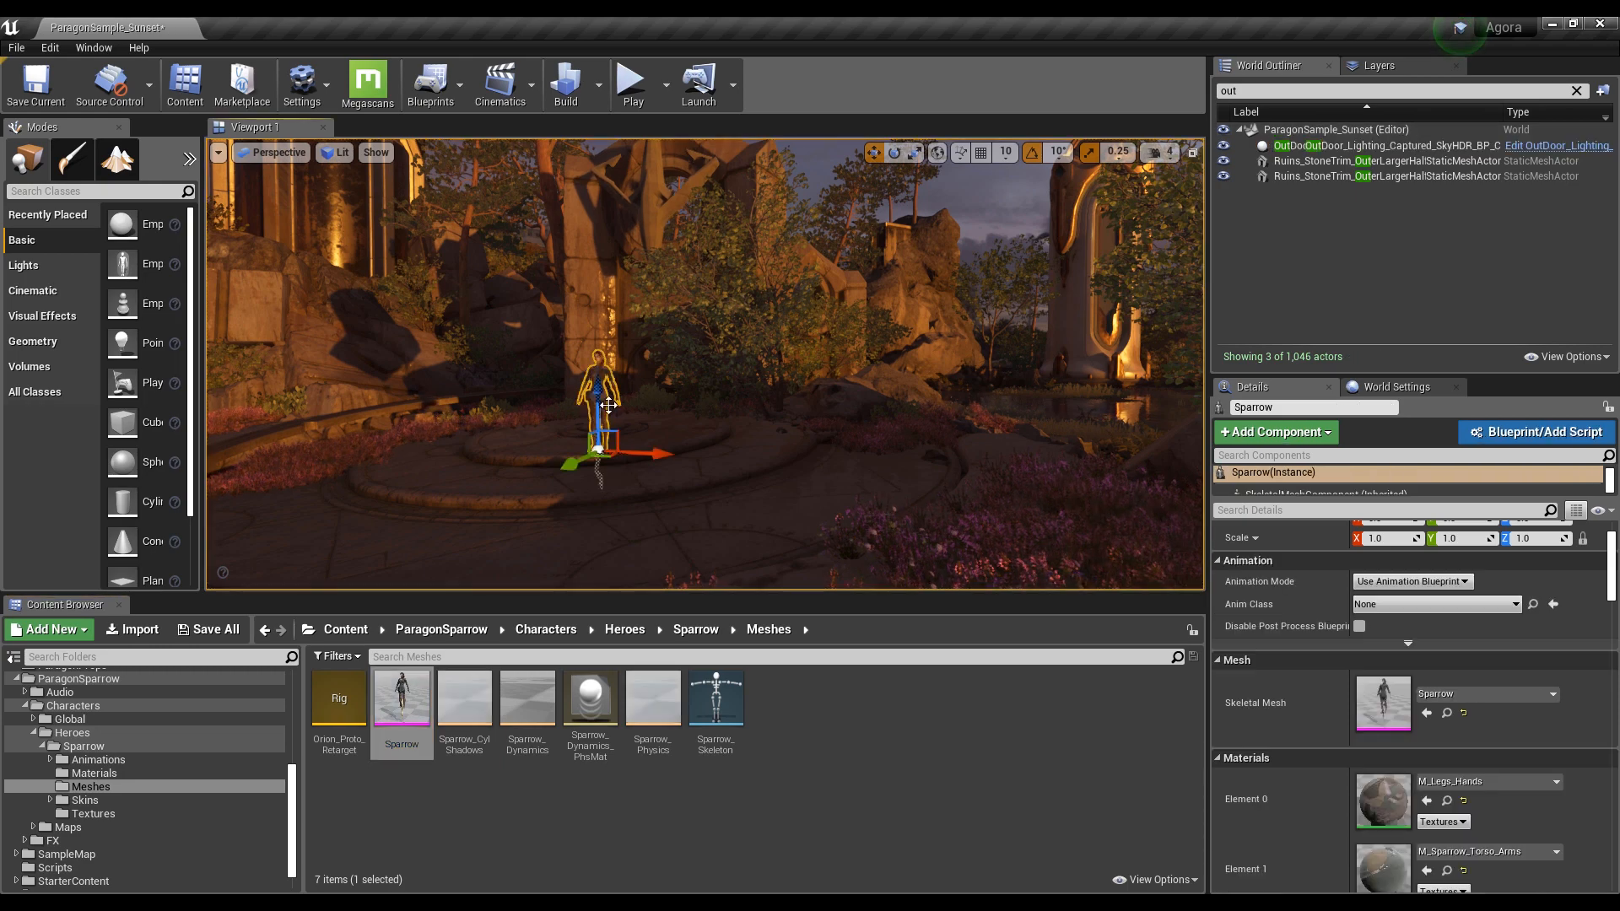
Examine how the Sparrow character and the surrounding lakeside scene look in the sunset lighting
key(Escape)
key(w)
mouse_move(598, 371)
right_down()
mouse_move(587, 422)
mouse_move(609, 371)
mouse_move(667, 367)
mouse_move(615, 353)
mouse_move(624, 361)
right_up()
key(s)
key(w)
key(w)
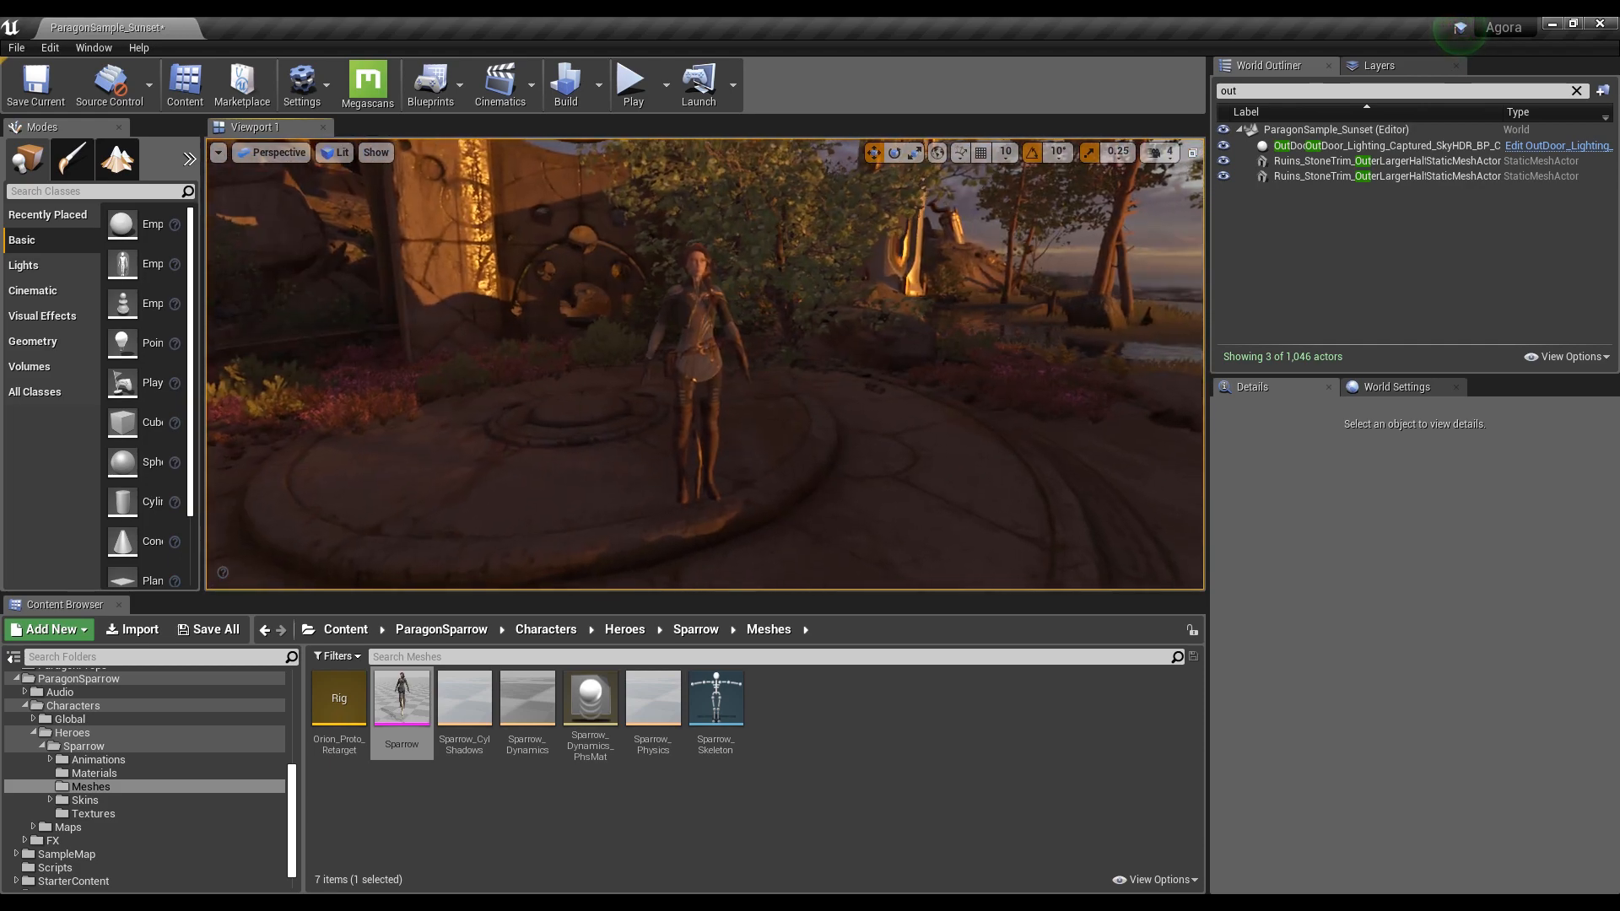
right_drag(624, 361, 641, 306)
click(657, 306)
key(s)
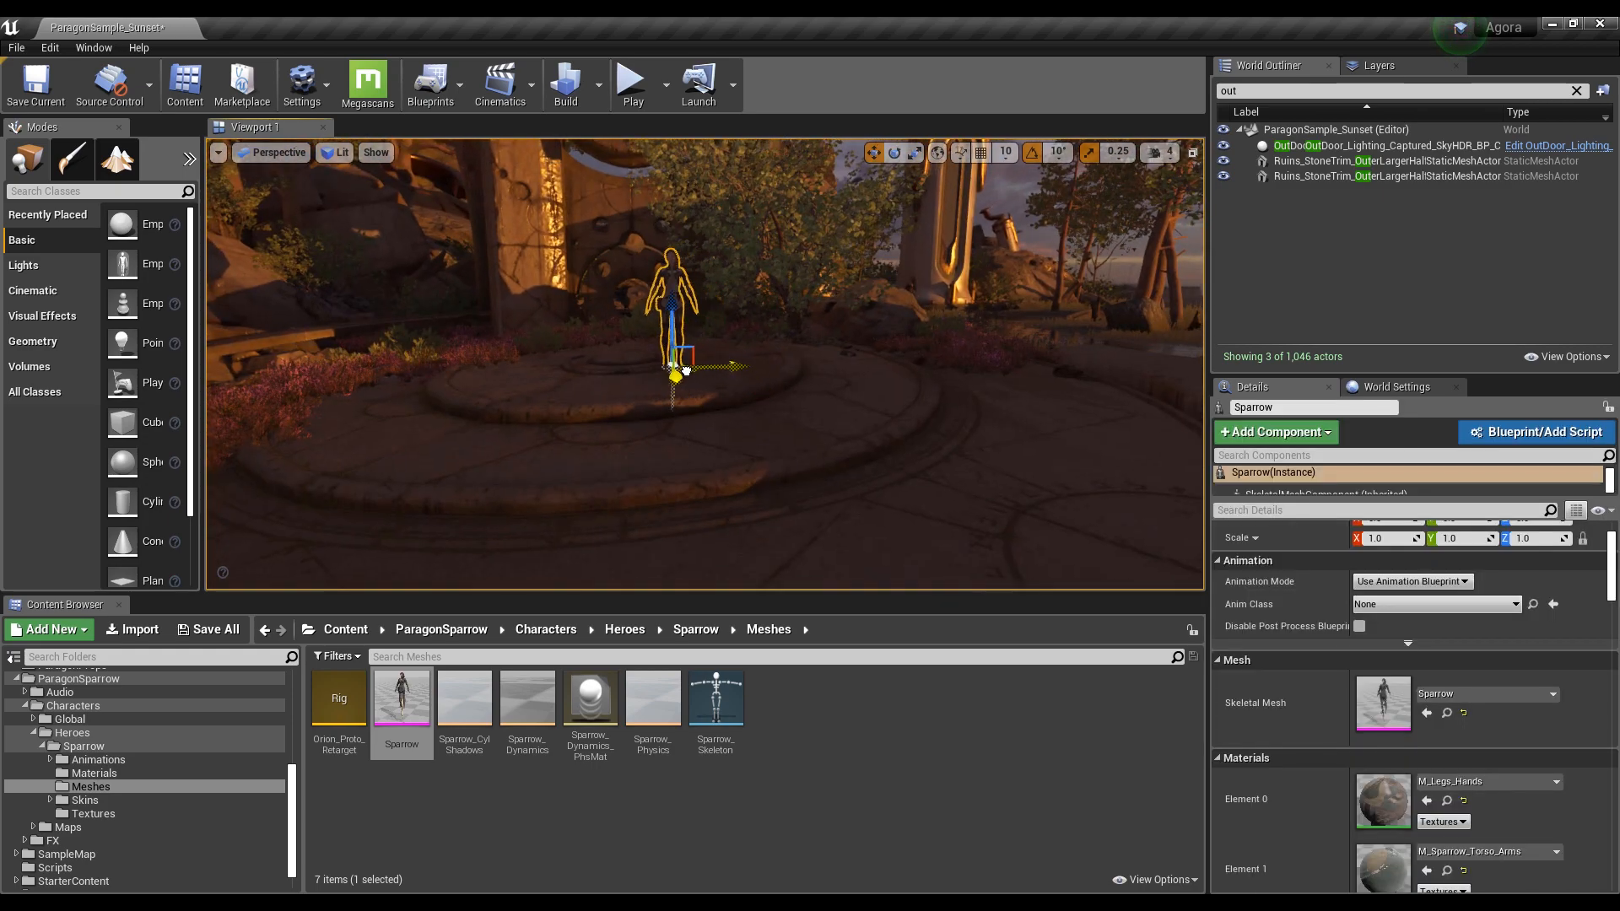
key(f)
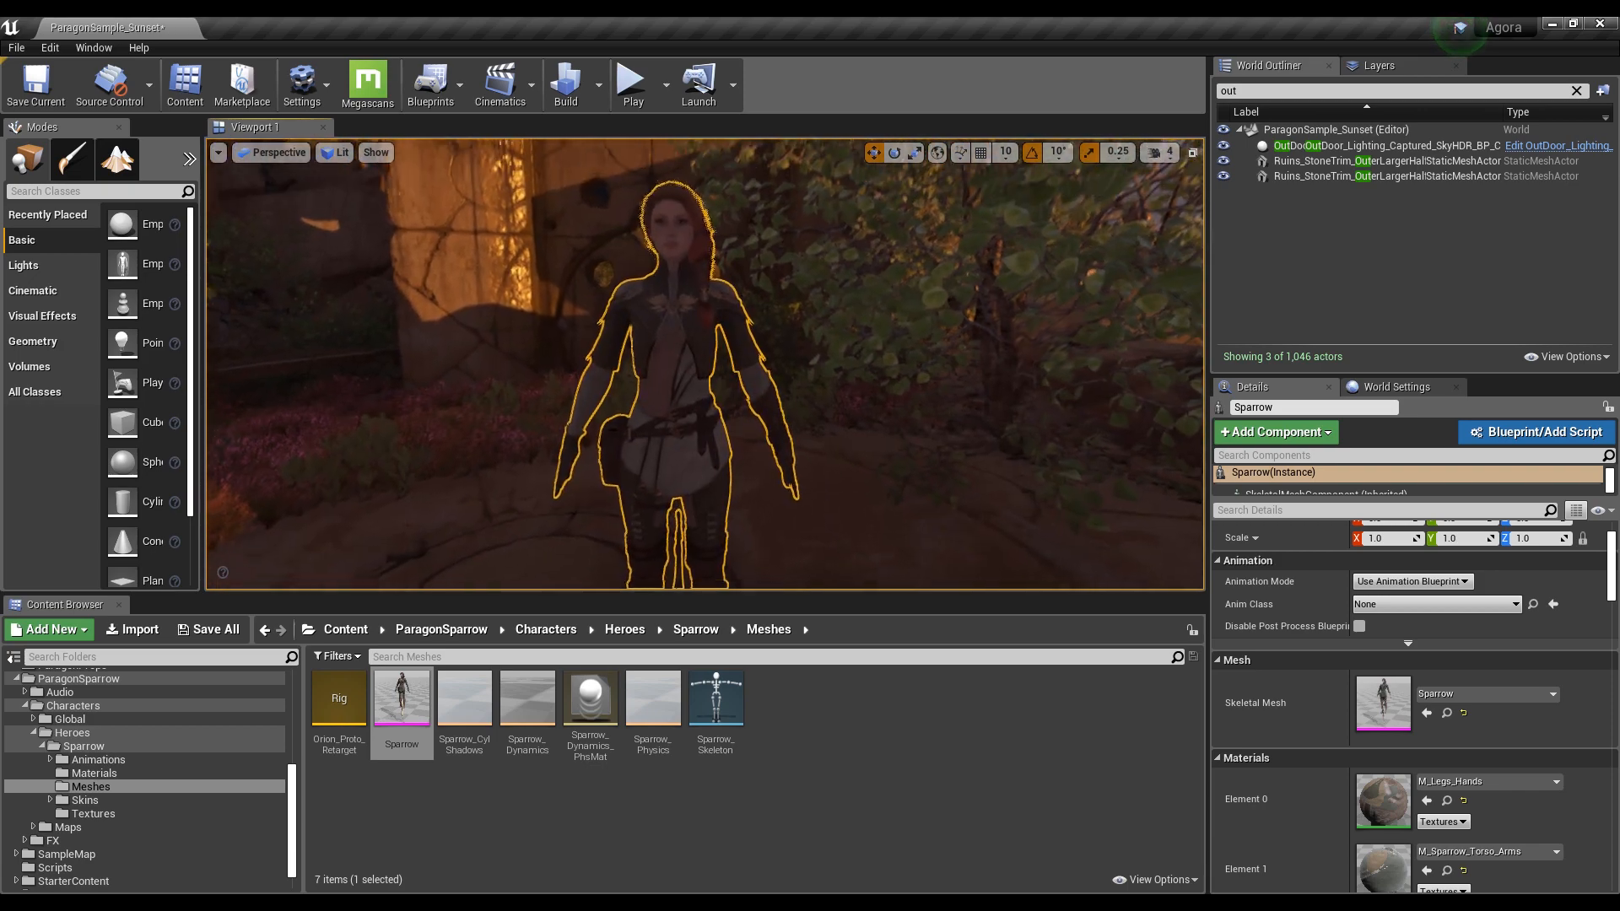
scroll(701, 394, down, 4)
key(Escape)
key(s)
right_drag(690, 431, 709, 499)
key(s)
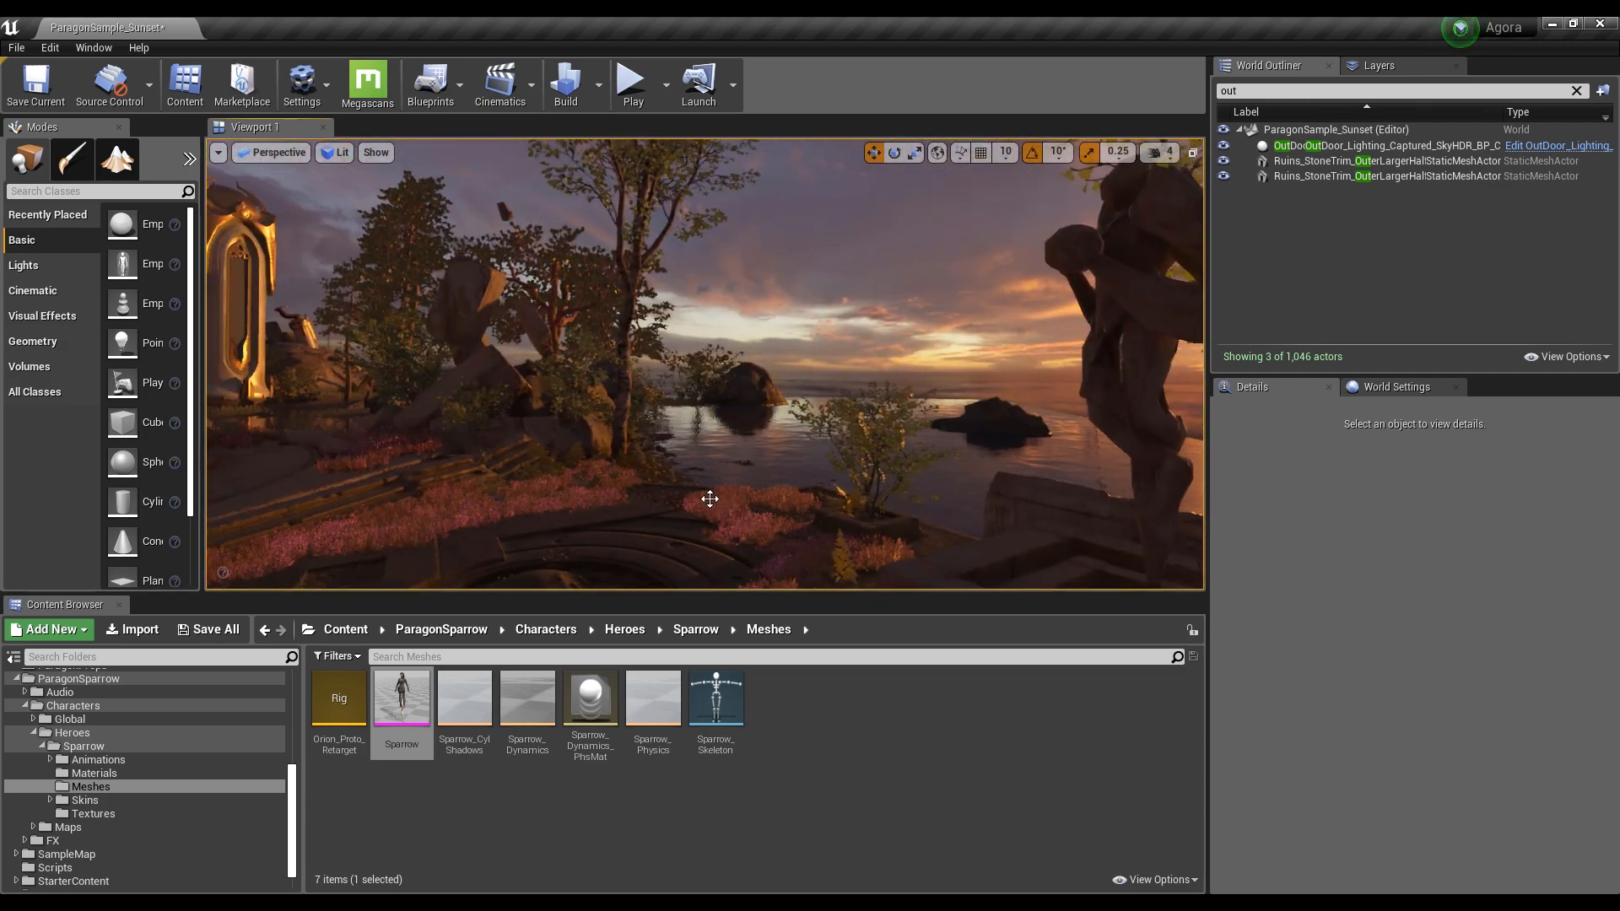
Save all changes and open the ParagonSample level from the SampleMap folder
click(240, 630)
click(961, 619)
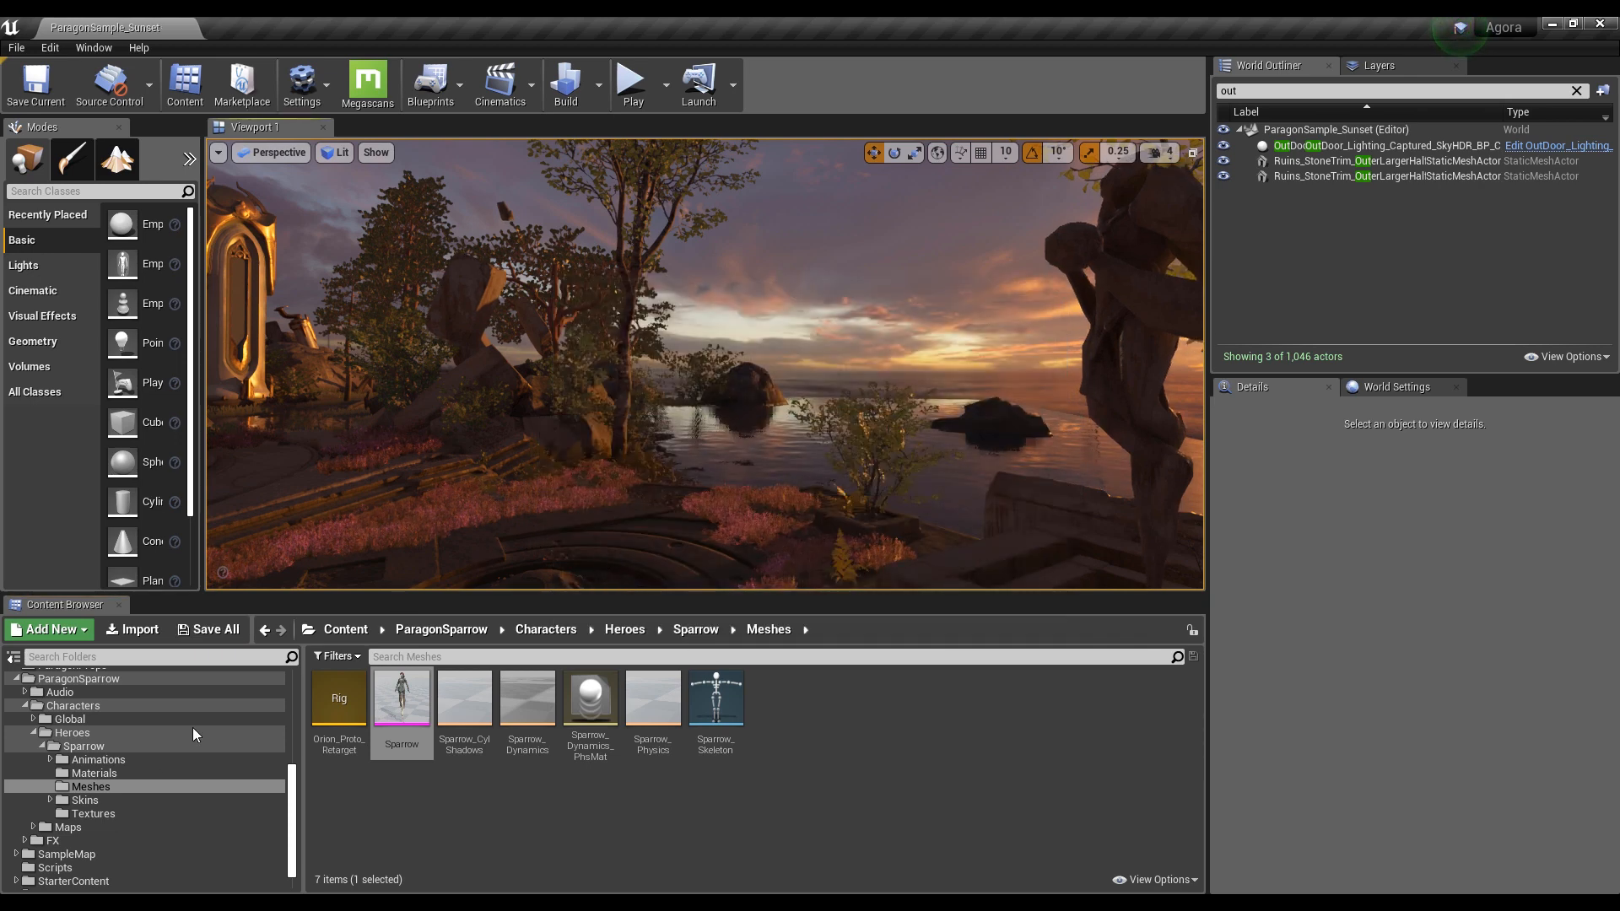
scroll(144, 782, down, 1)
scroll(115, 799, up, 5)
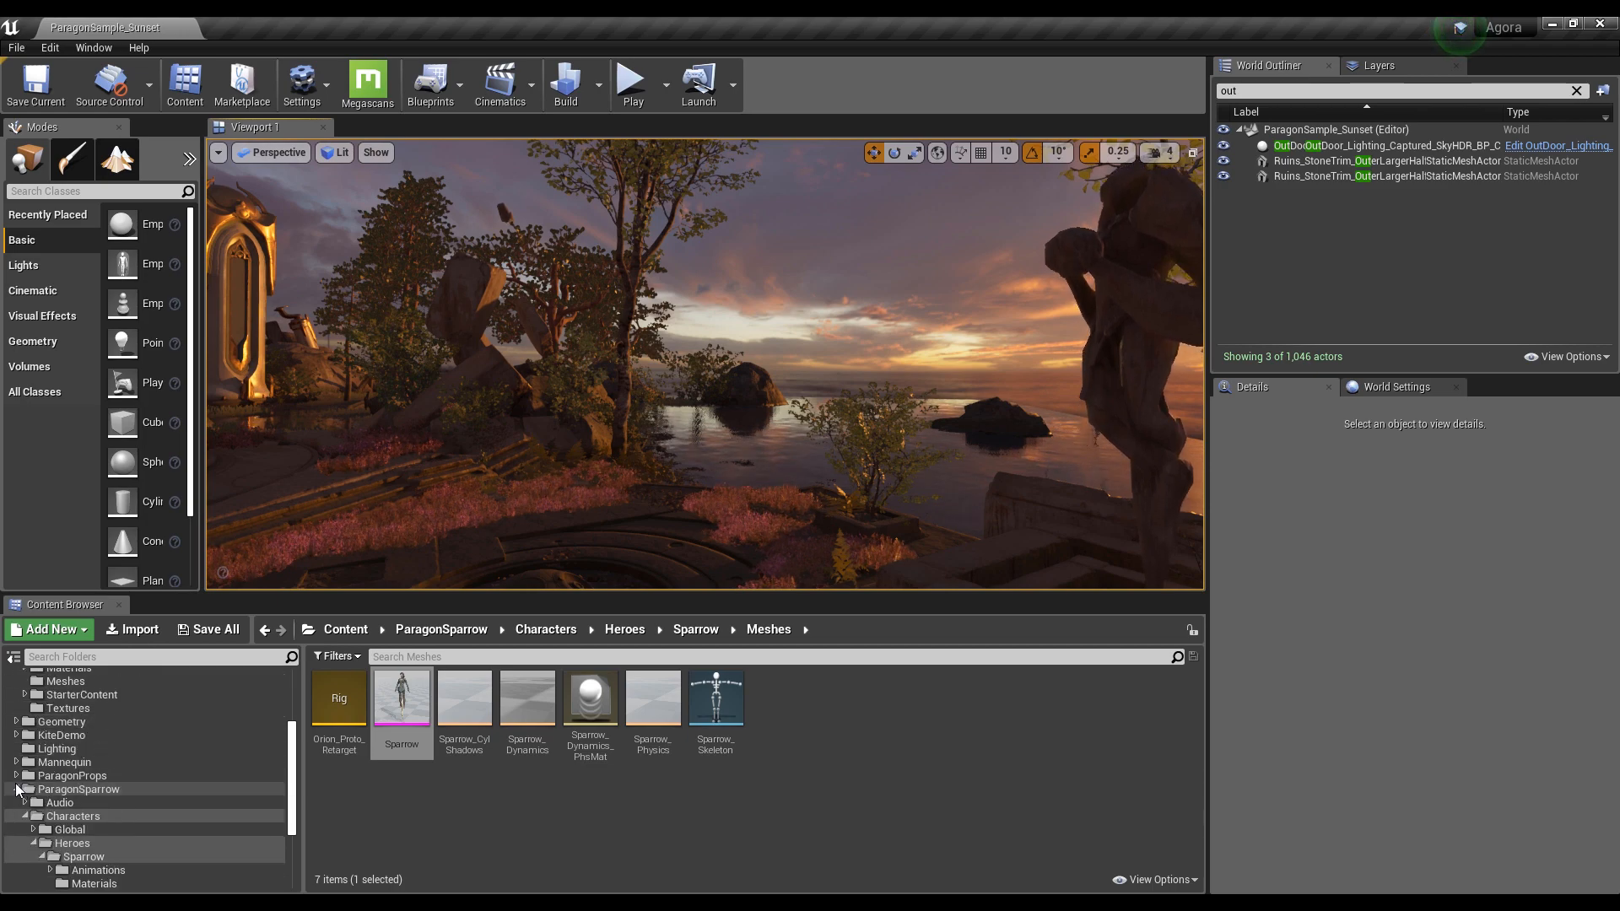
click(17, 789)
click(106, 830)
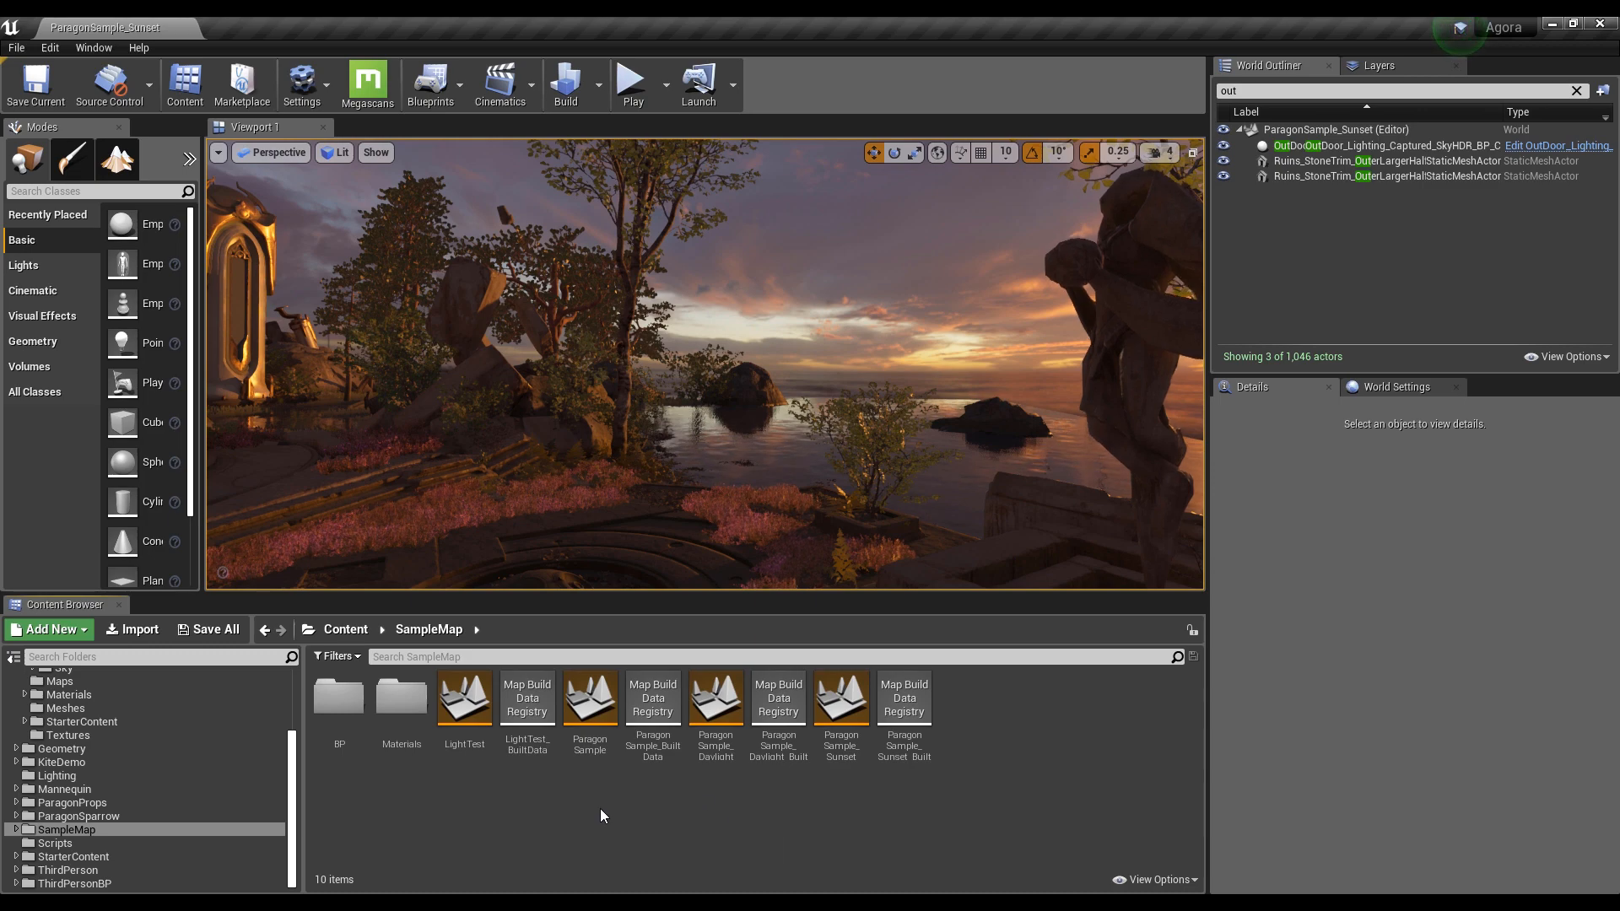
double_click(596, 737)
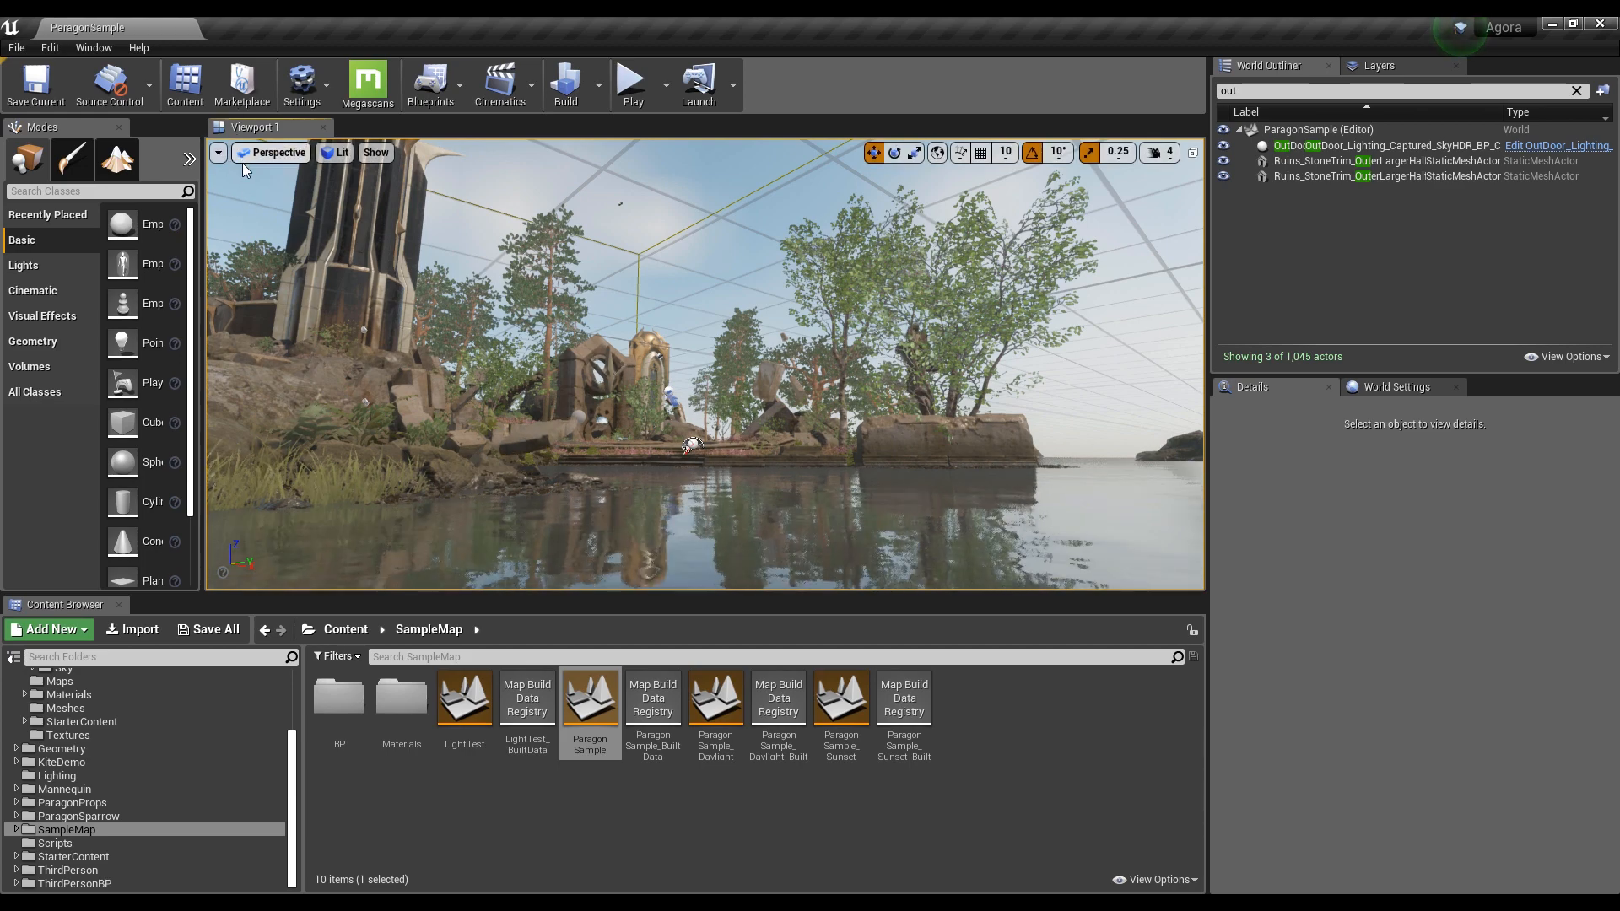
Turn on Game View and Immersive Mode for the ParagonSample viewport
click(217, 152)
click(242, 377)
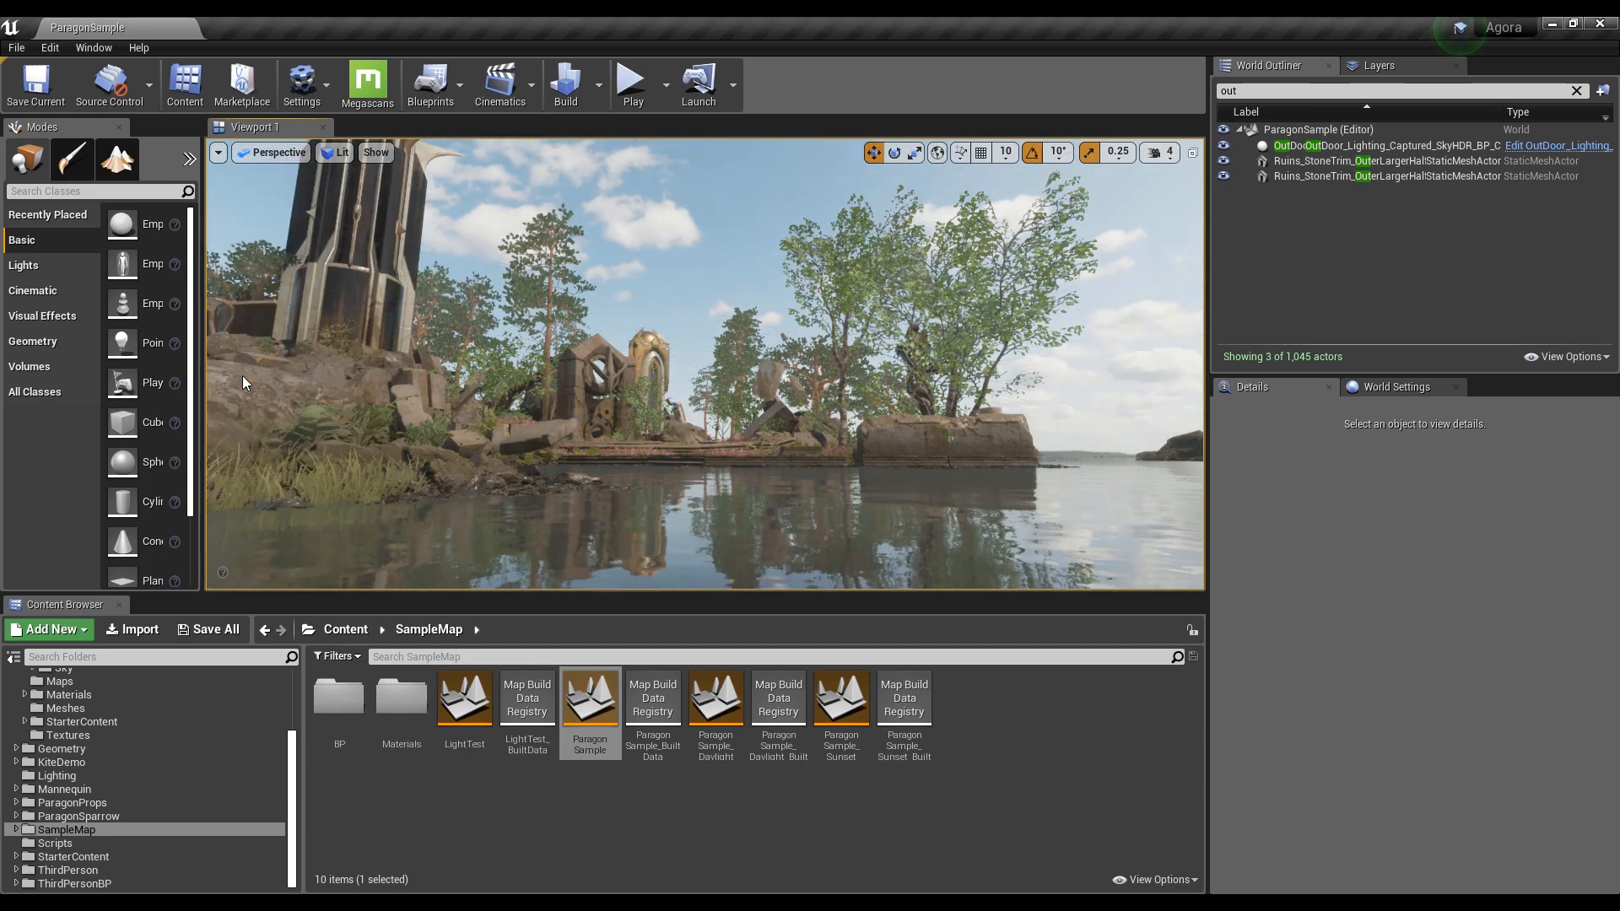
click(217, 152)
click(226, 392)
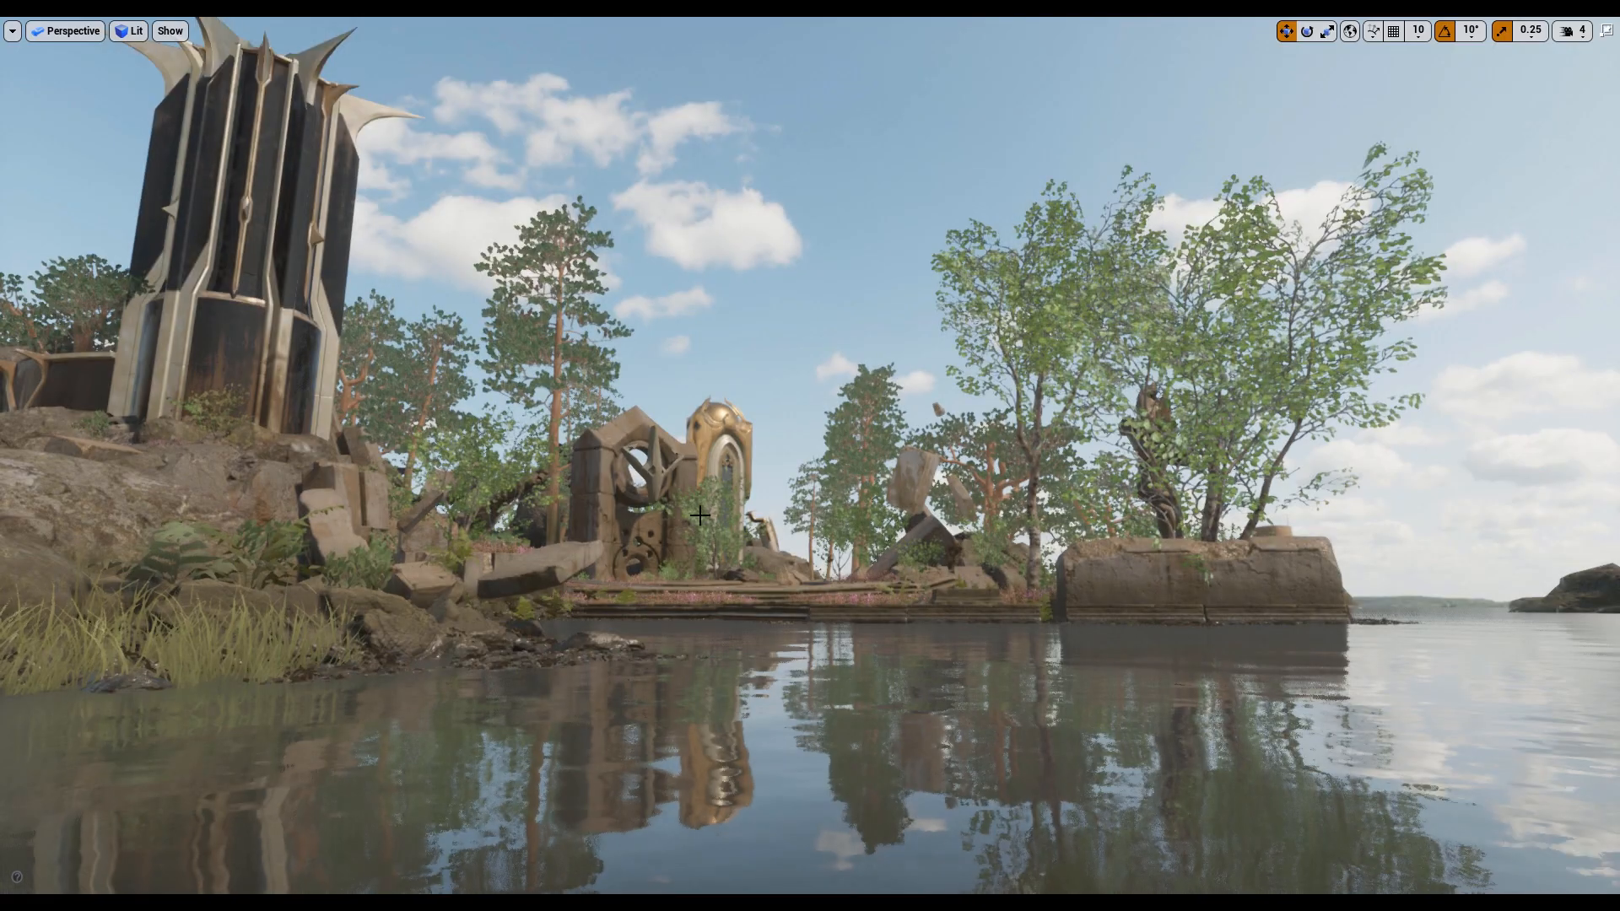
Examine the daylight scene from the lake up to the stone platform and ruins, leaving Immersive Mode when done
right_drag(226, 392, 6, 404)
key(w)
key(w)
key(d)
right_drag(810, 455, 792, 489)
key(a)
key(w)
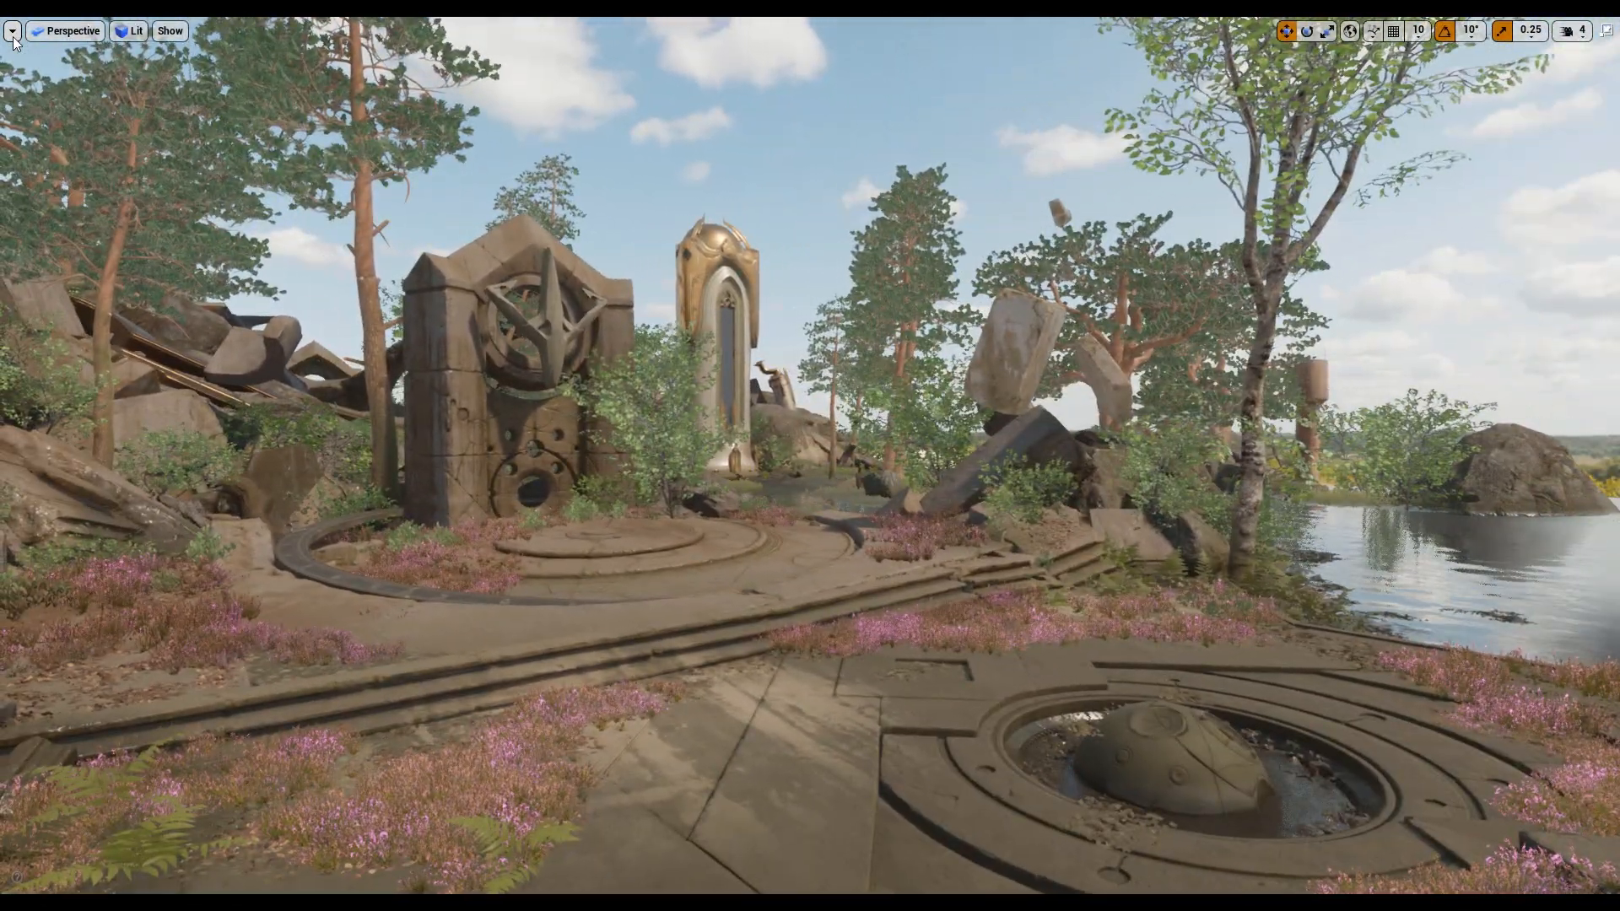
click(12, 31)
click(51, 231)
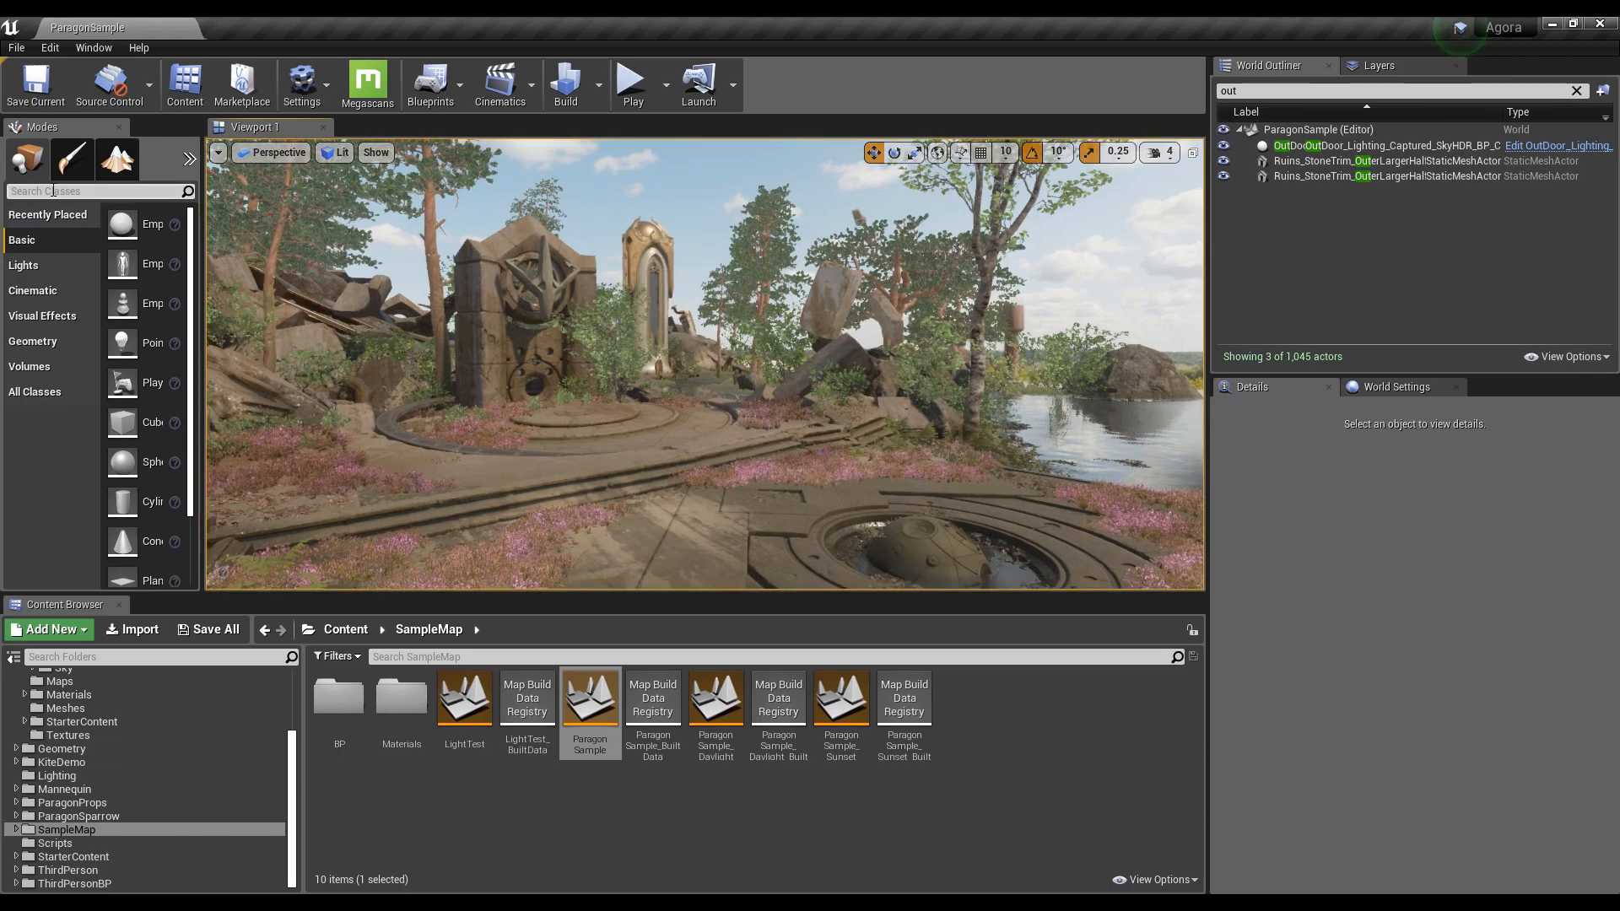
Add a Post Process Volume beside the stone steps and enable its Infinite Extent (Unbound) option
click(54, 190)
text(post)
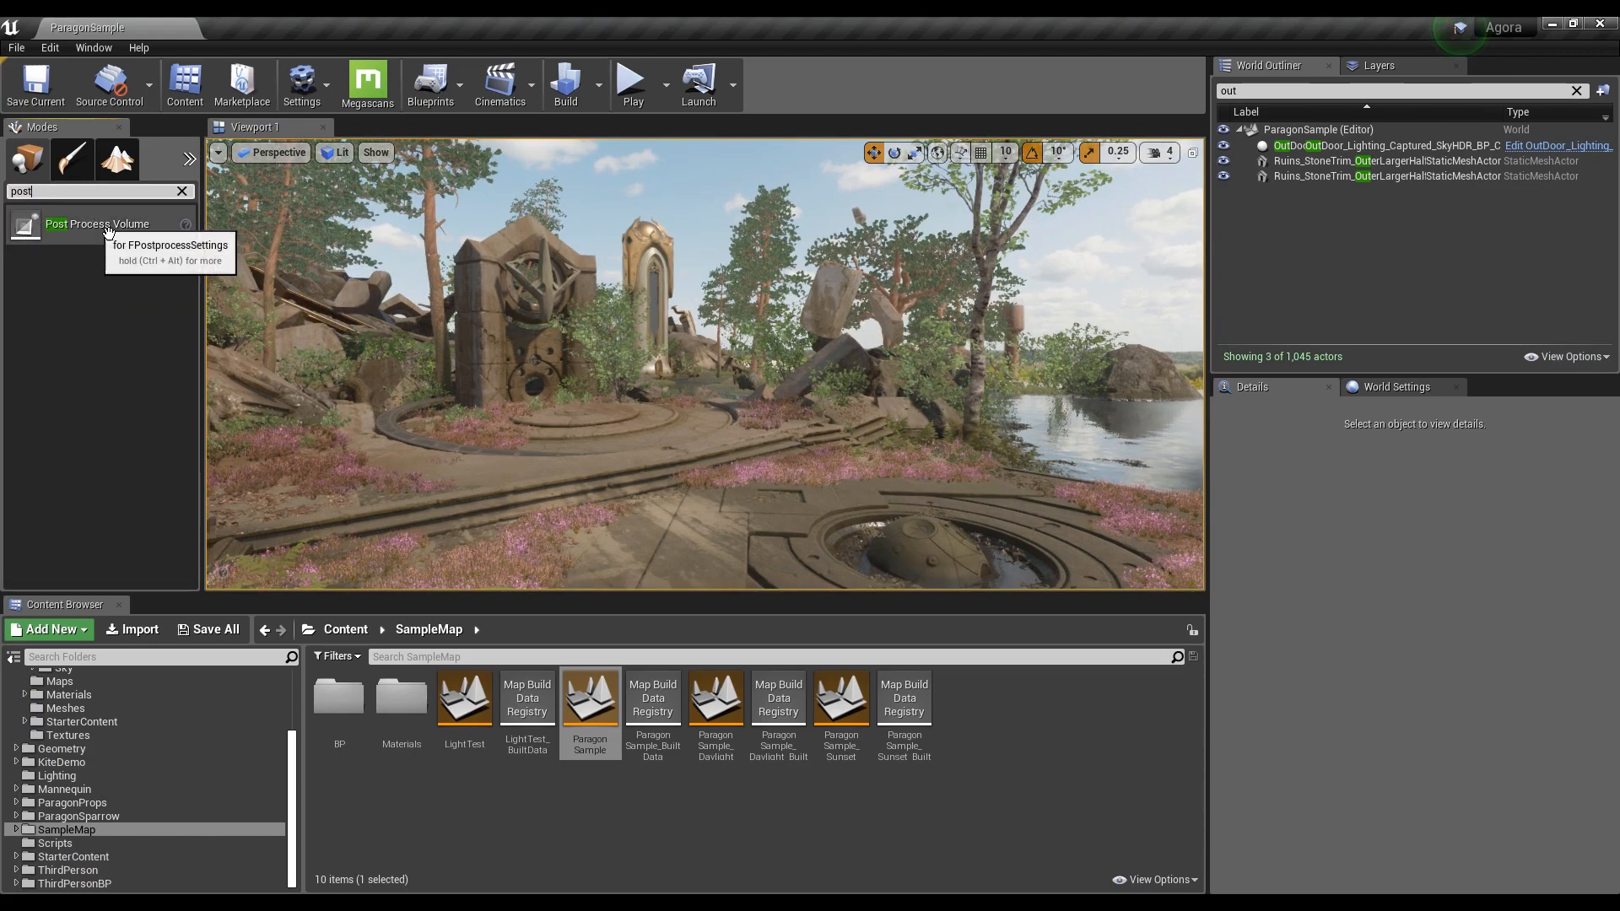
drag(84, 223, 715, 502)
scroll(1283, 680, down, 10)
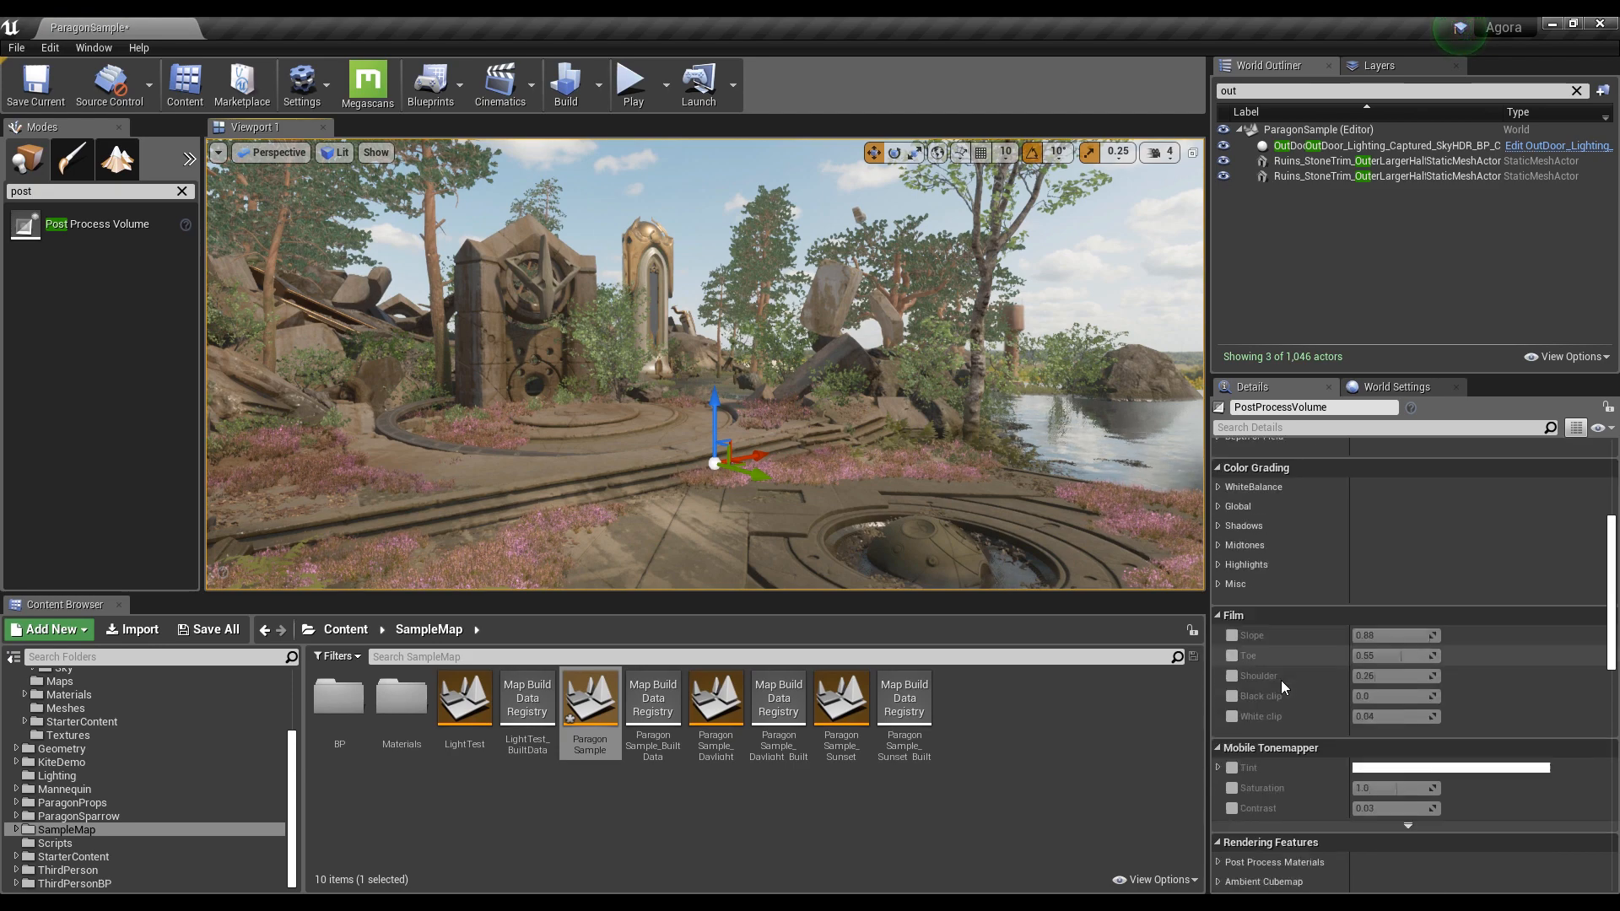
scroll(1321, 717, down, 6)
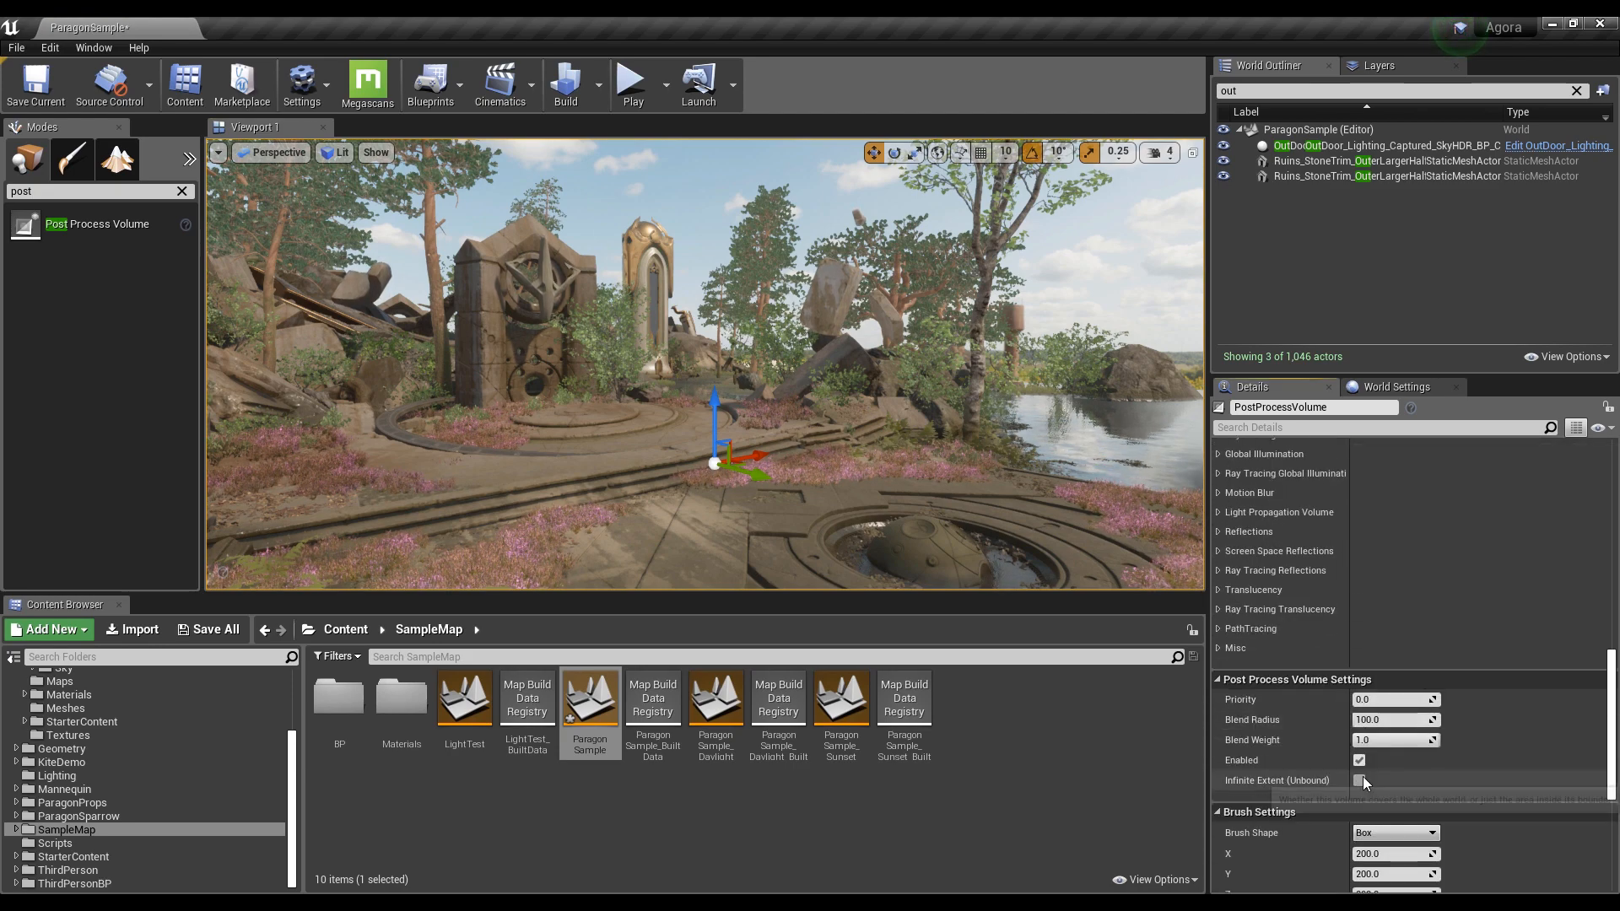
Override the volume's global color grading with a Contrast of 1.41 and a Gain of 1.03
scroll(1273, 547, up, 2)
scroll(1273, 544, up, 8)
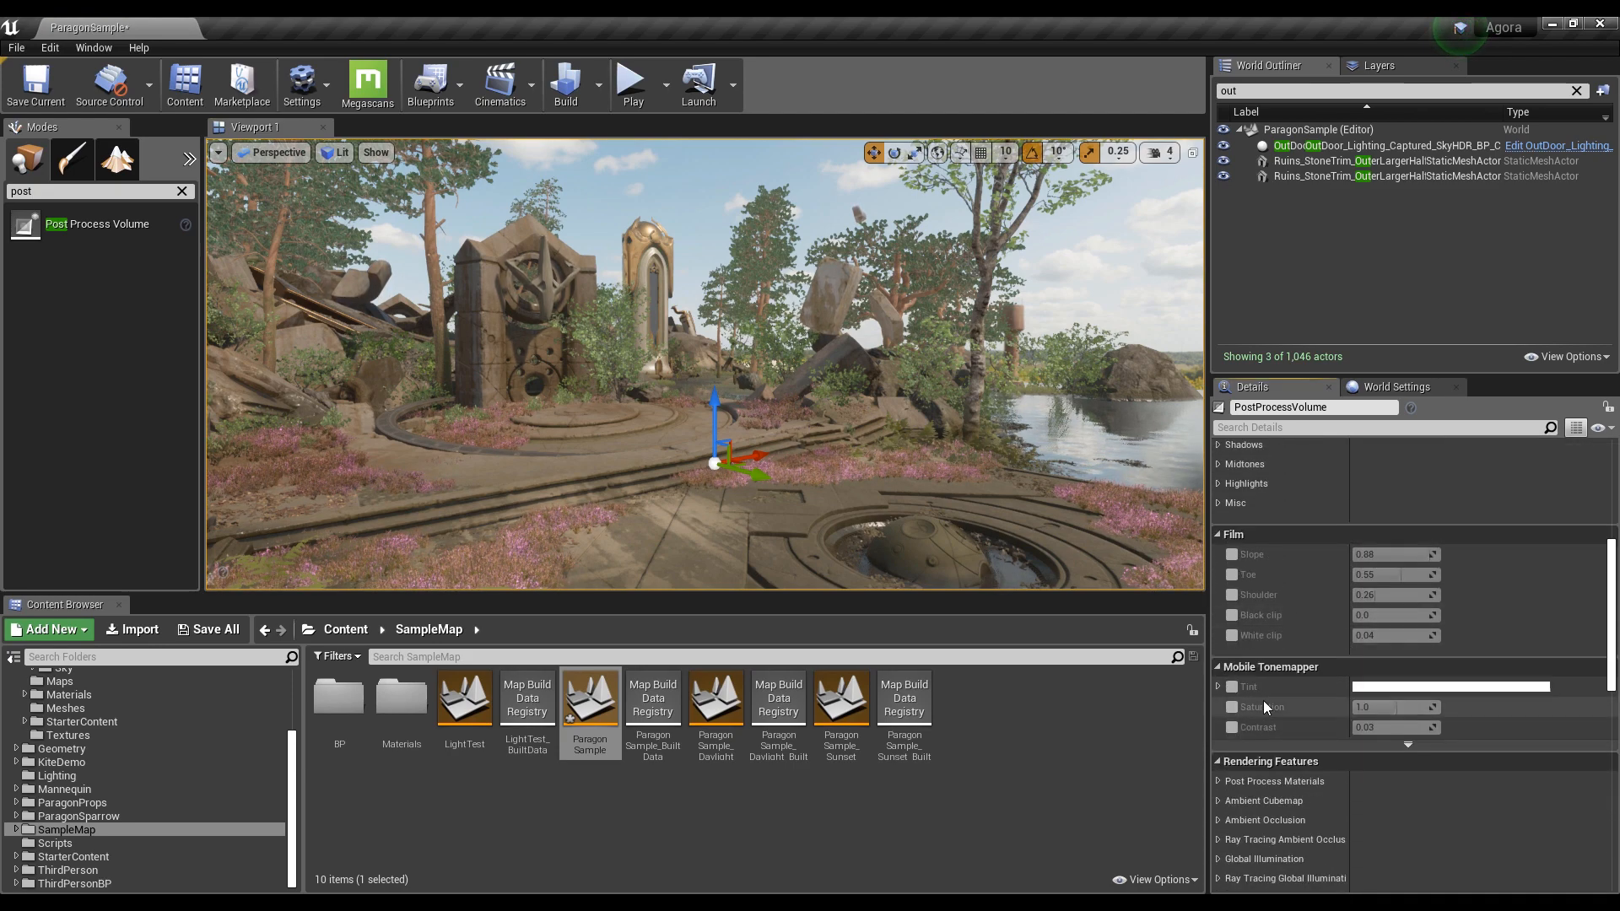
scroll(1290, 673, up, 3)
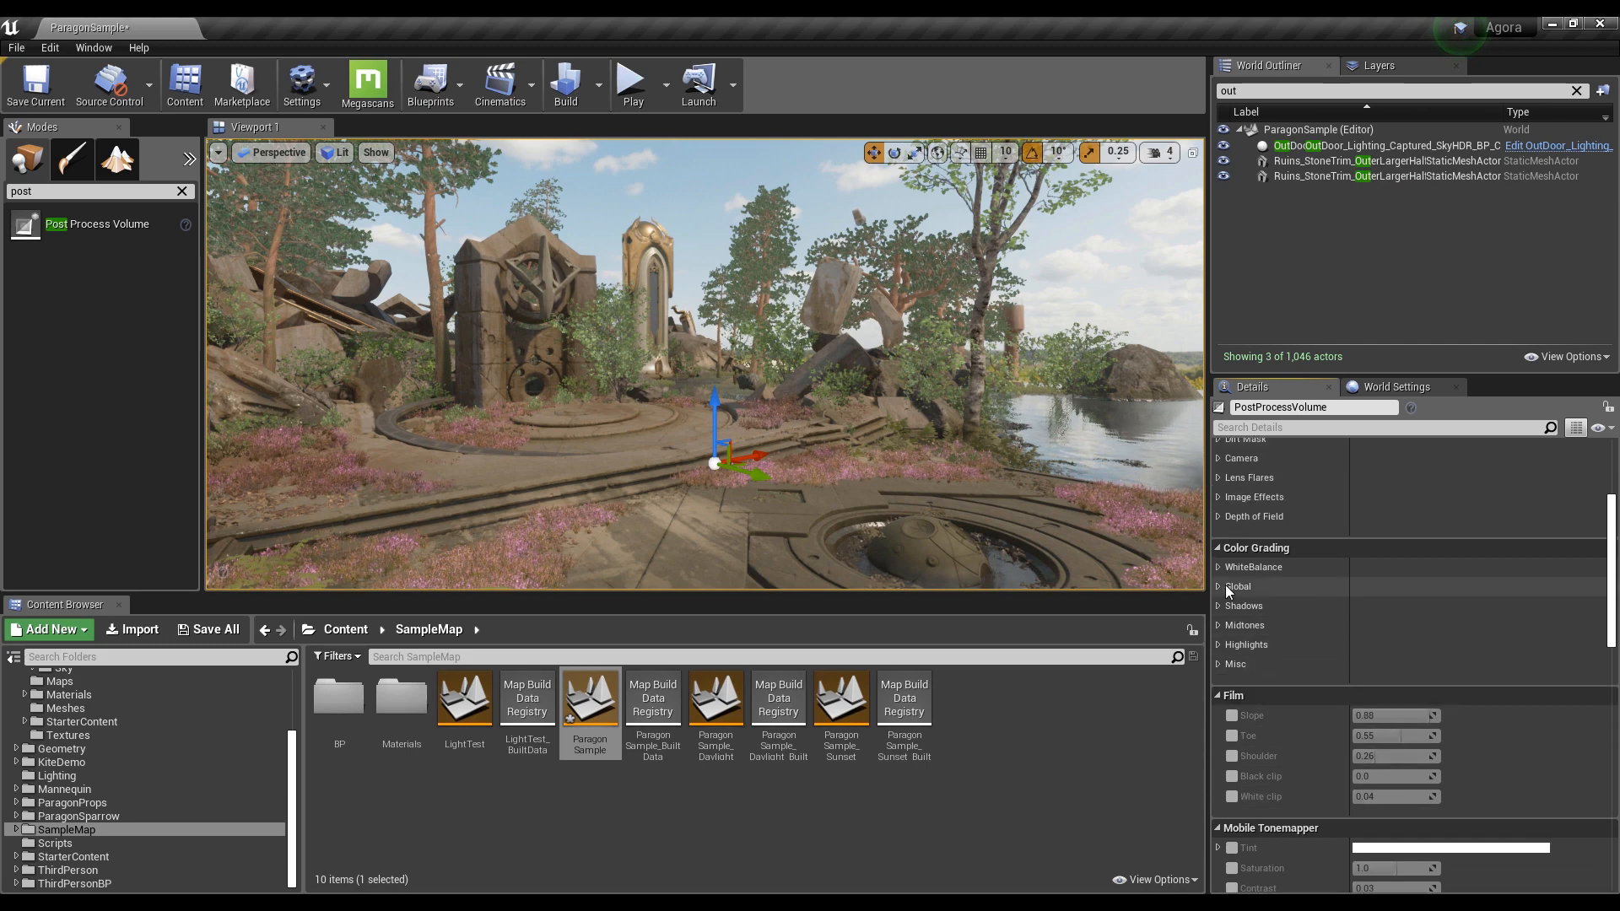
click(1217, 586)
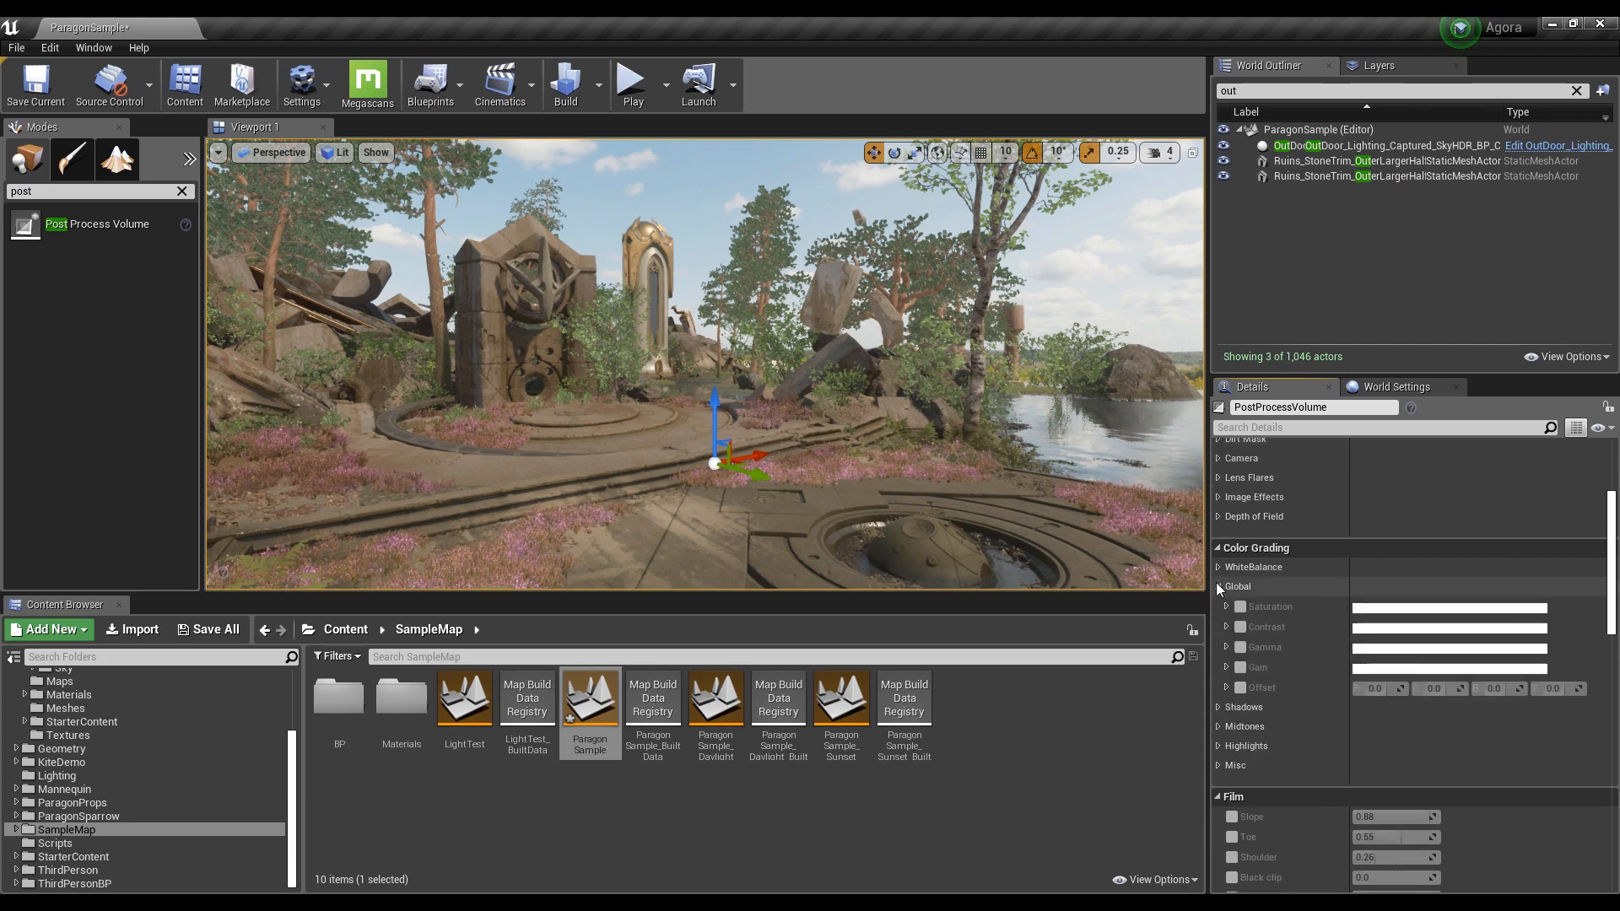
click(1240, 628)
click(1228, 627)
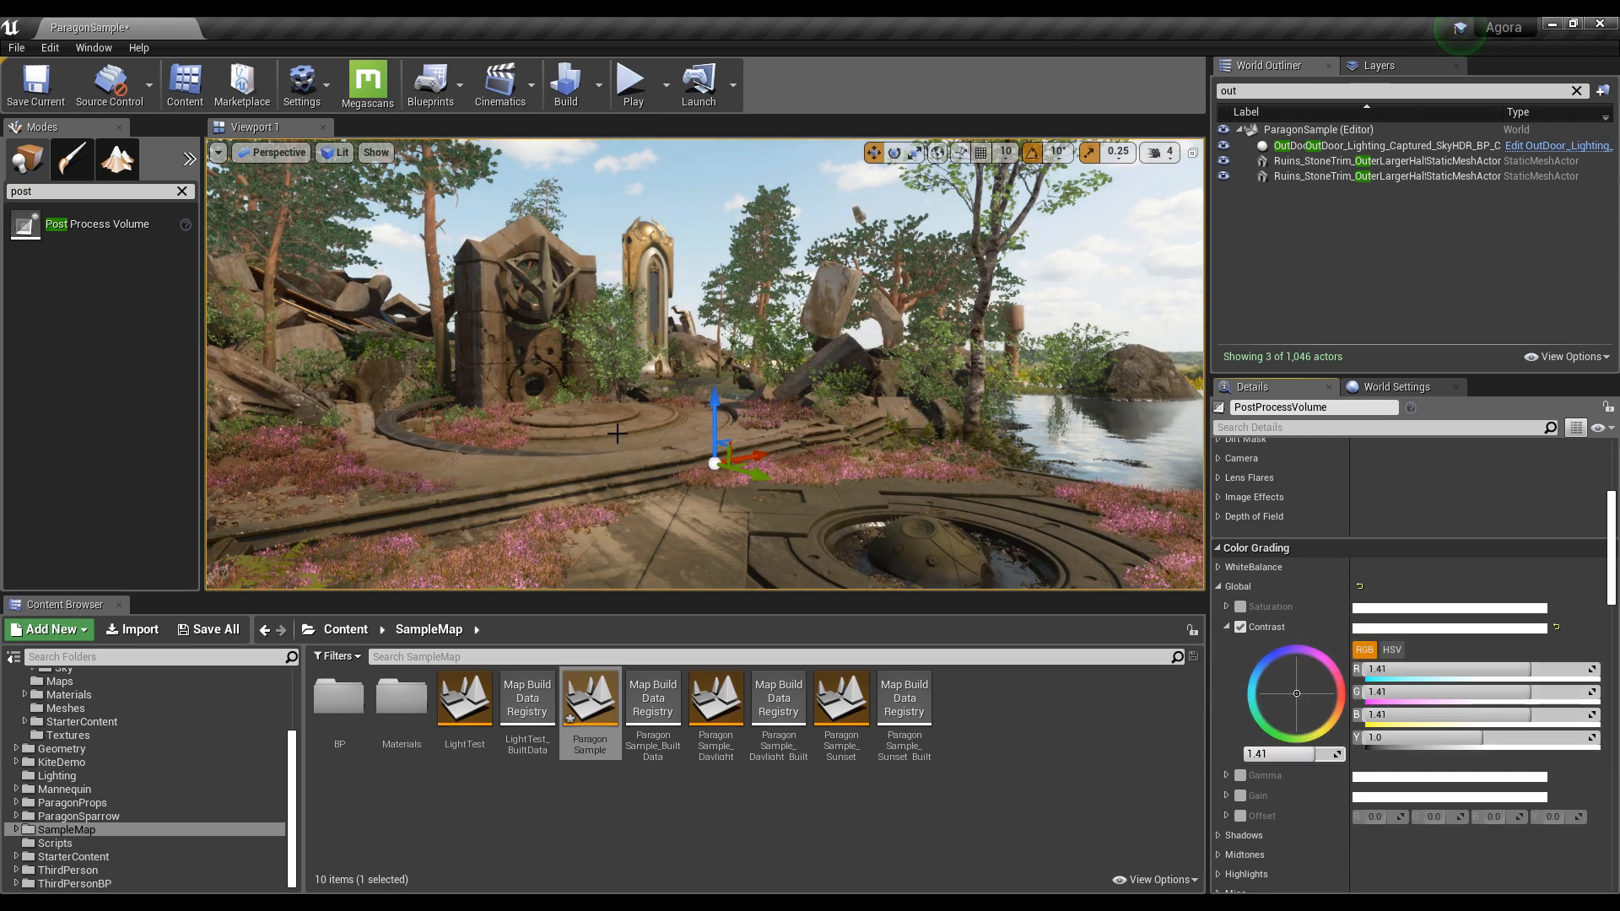
scroll(1310, 682, down, 2)
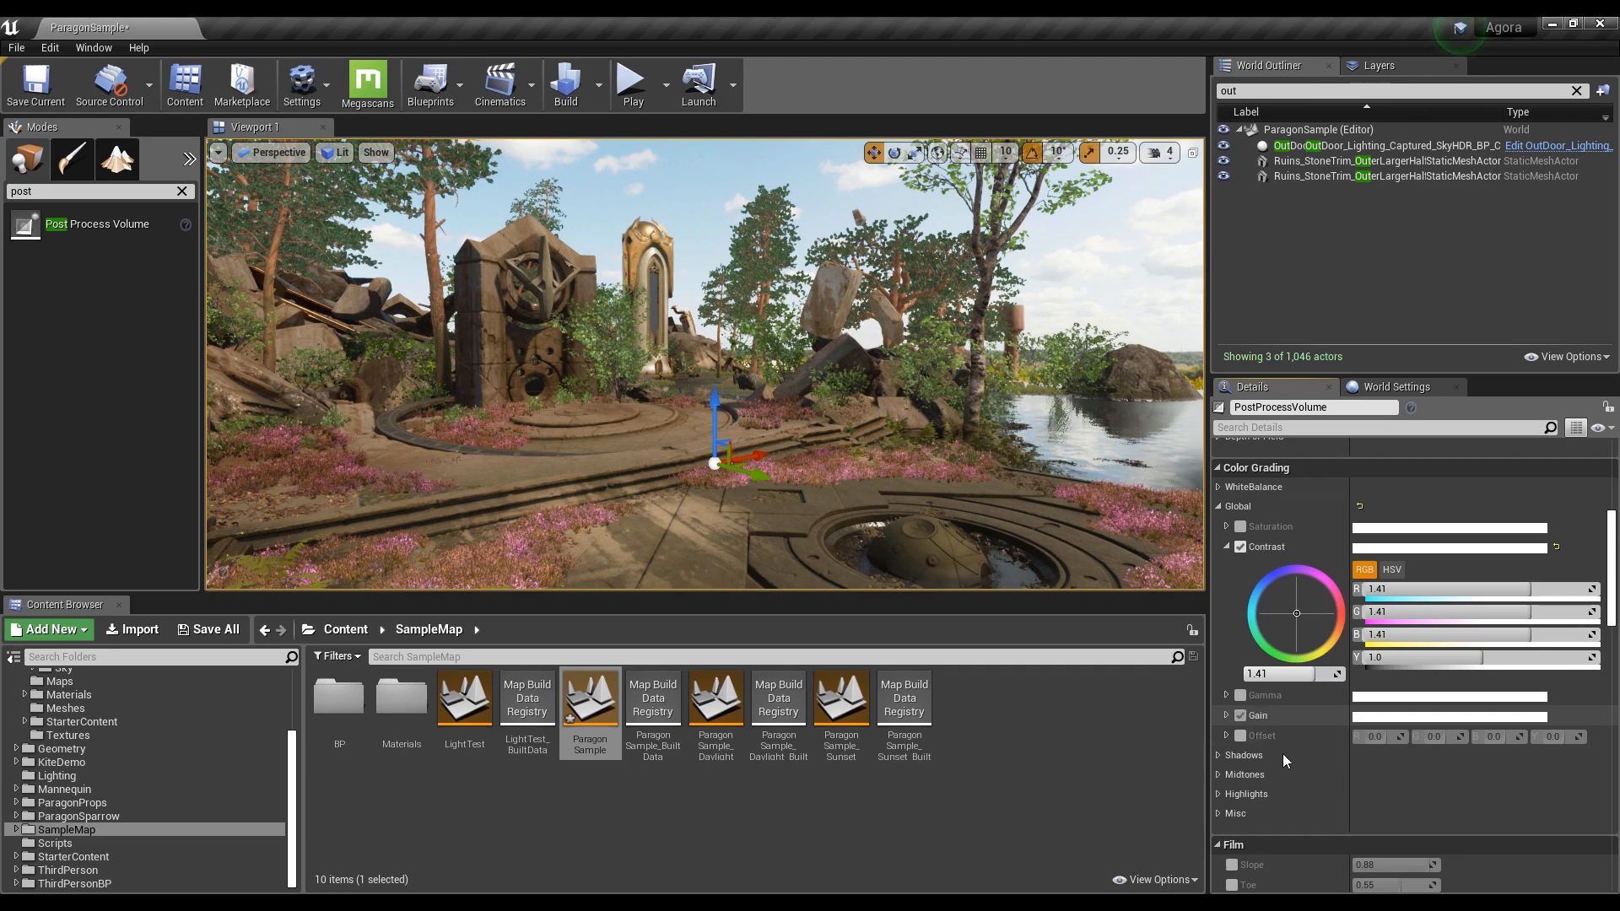
click(1226, 715)
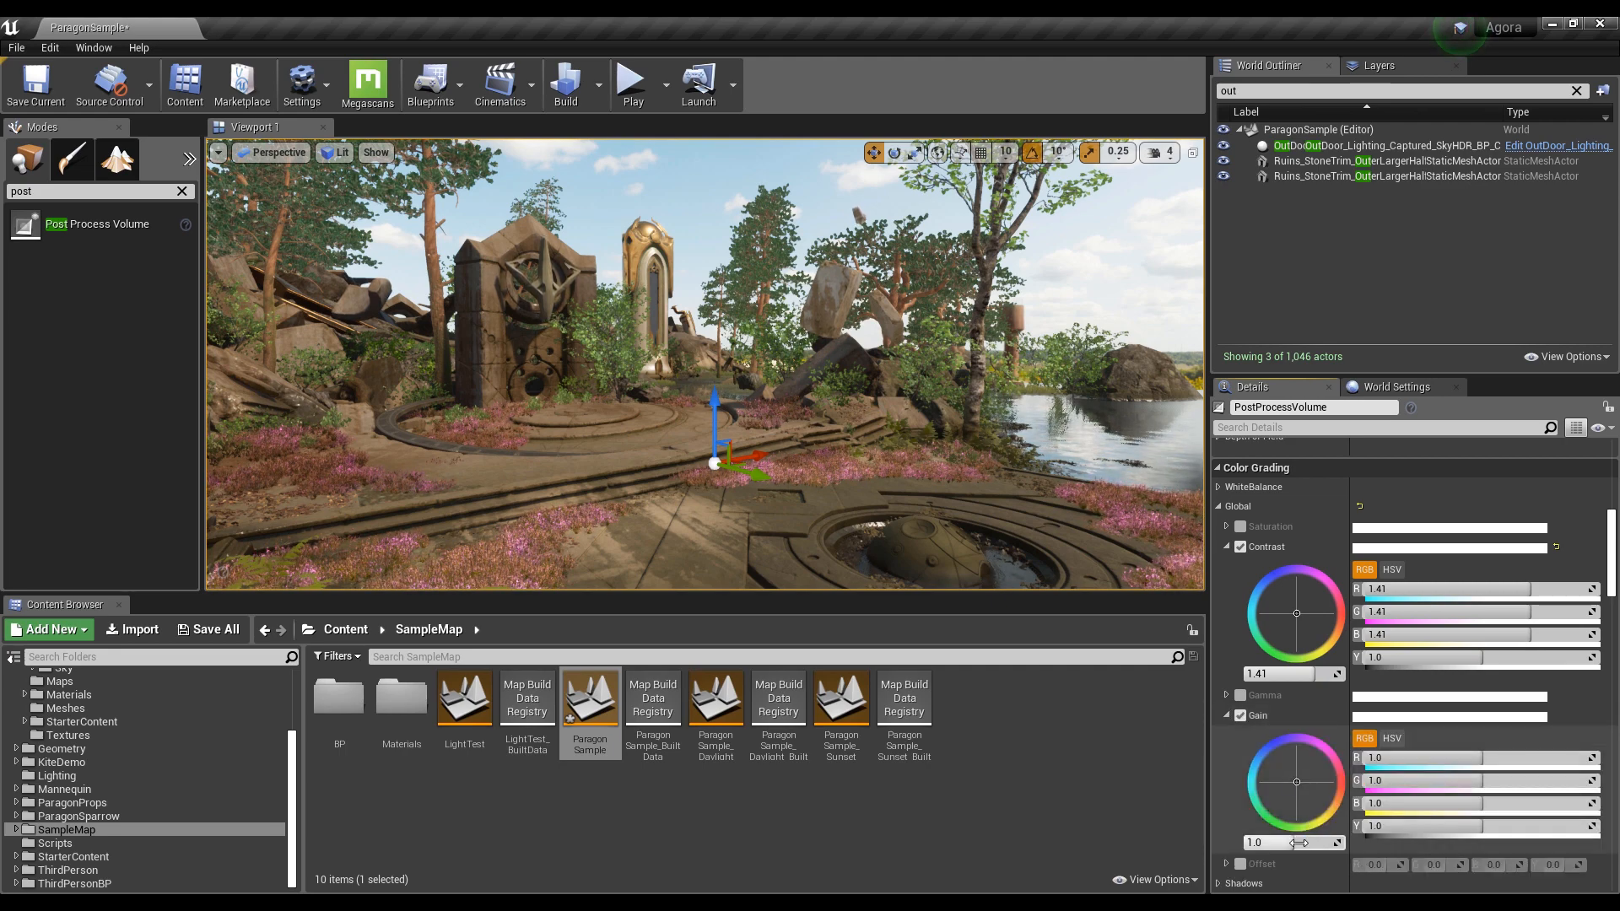
Override the Highlights Gain of the post process volume and lower it to 0.55, checking the effect on the ruins
scroll(1245, 721, down, 7)
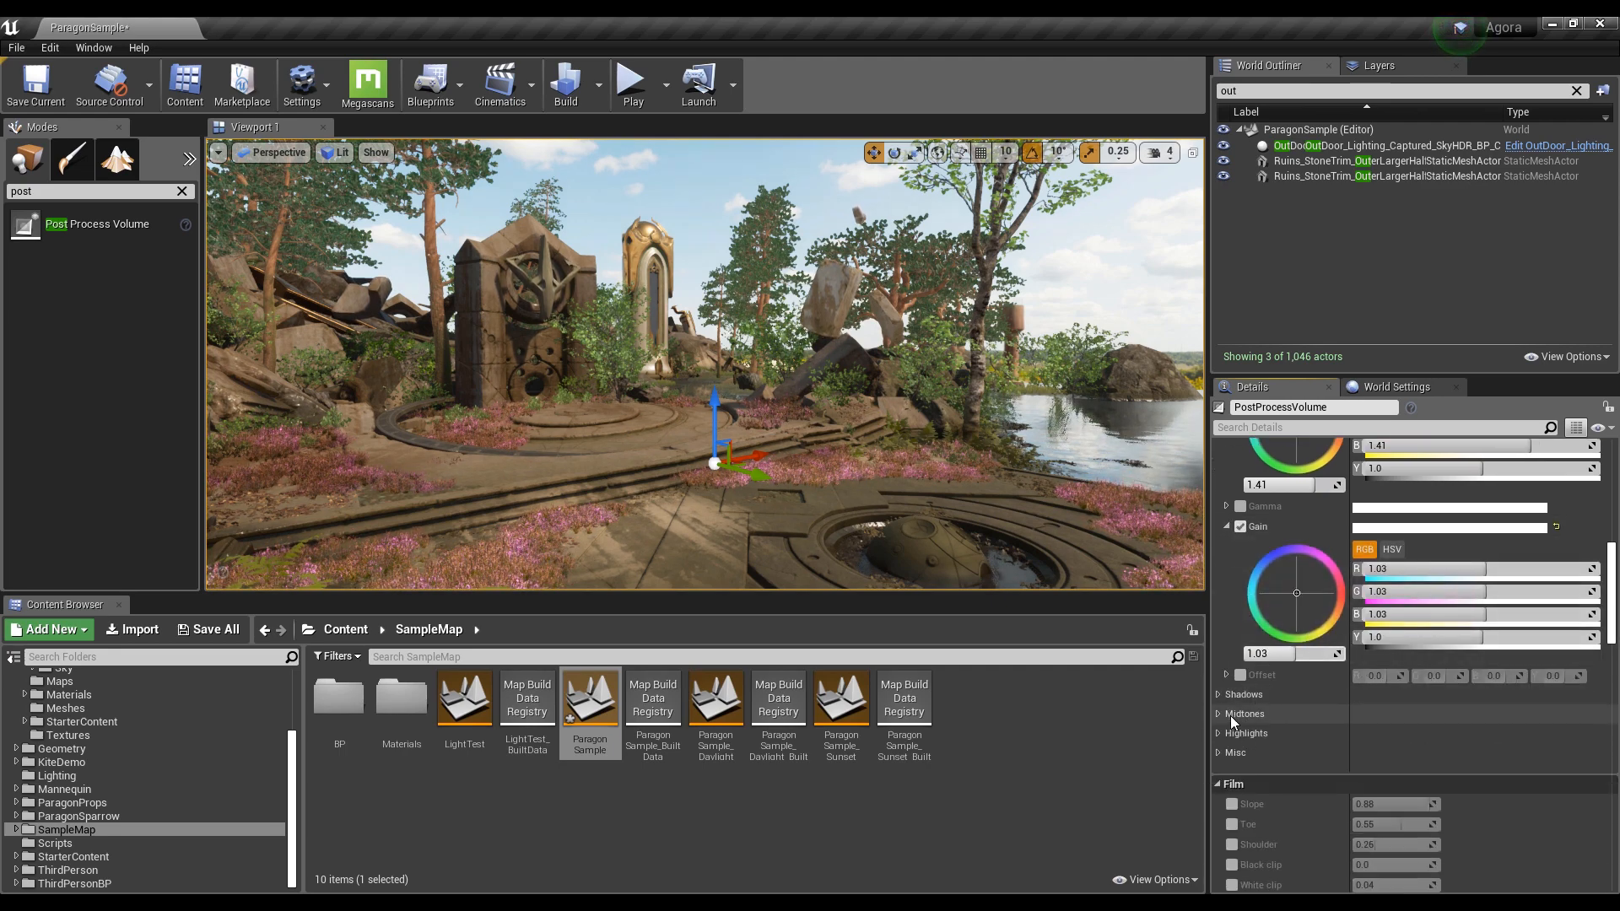
click(1218, 734)
scroll(1250, 740, down, 2)
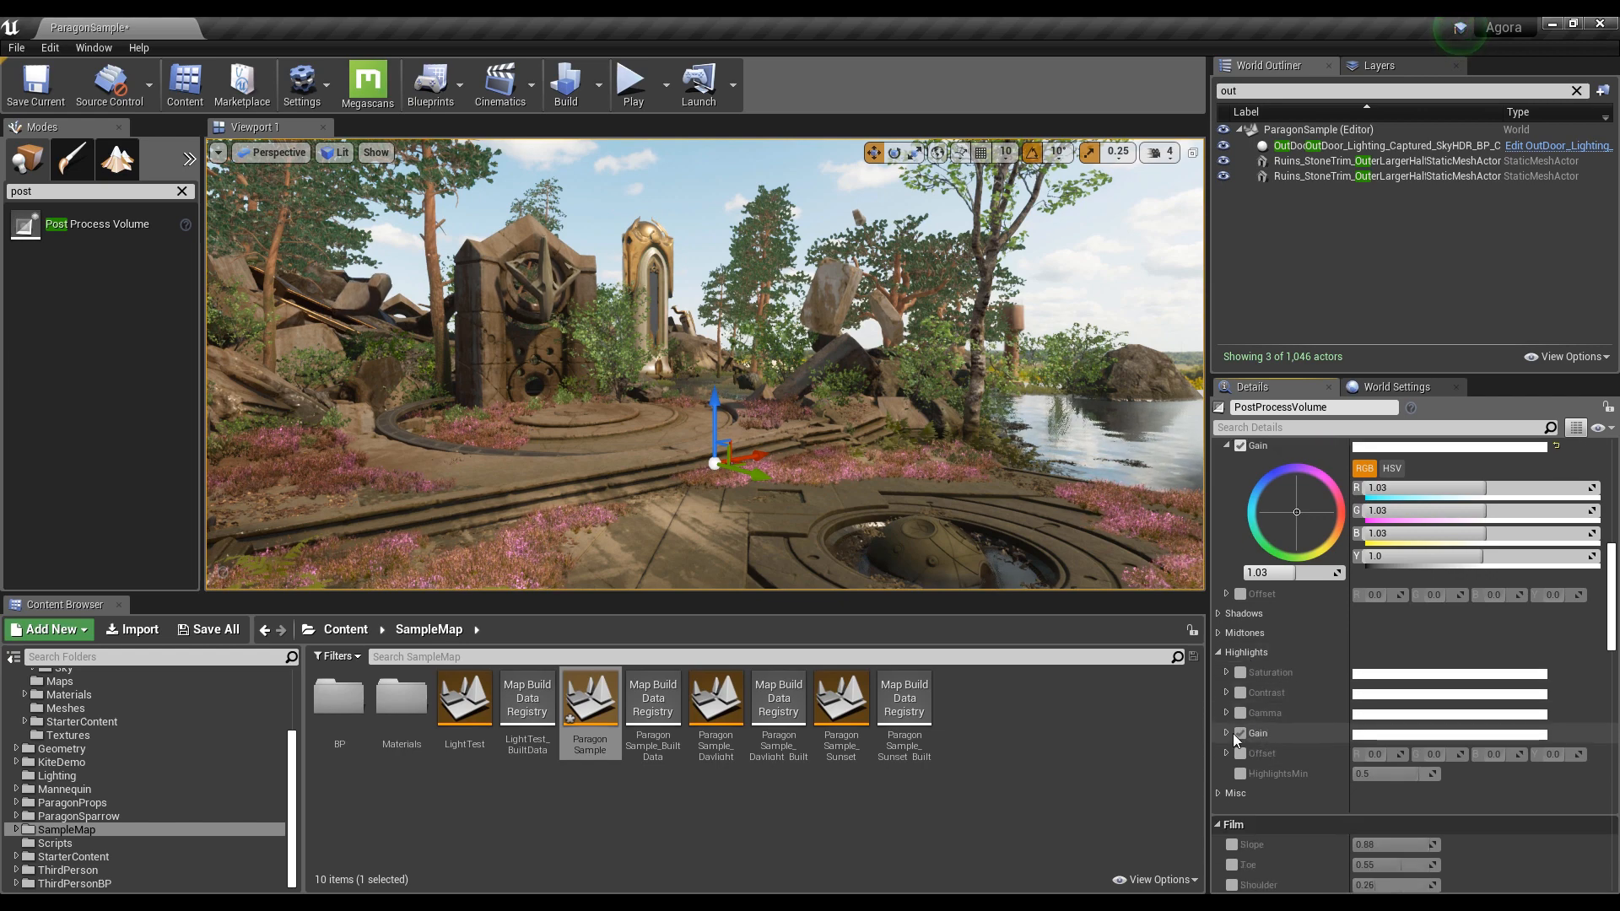
click(1228, 732)
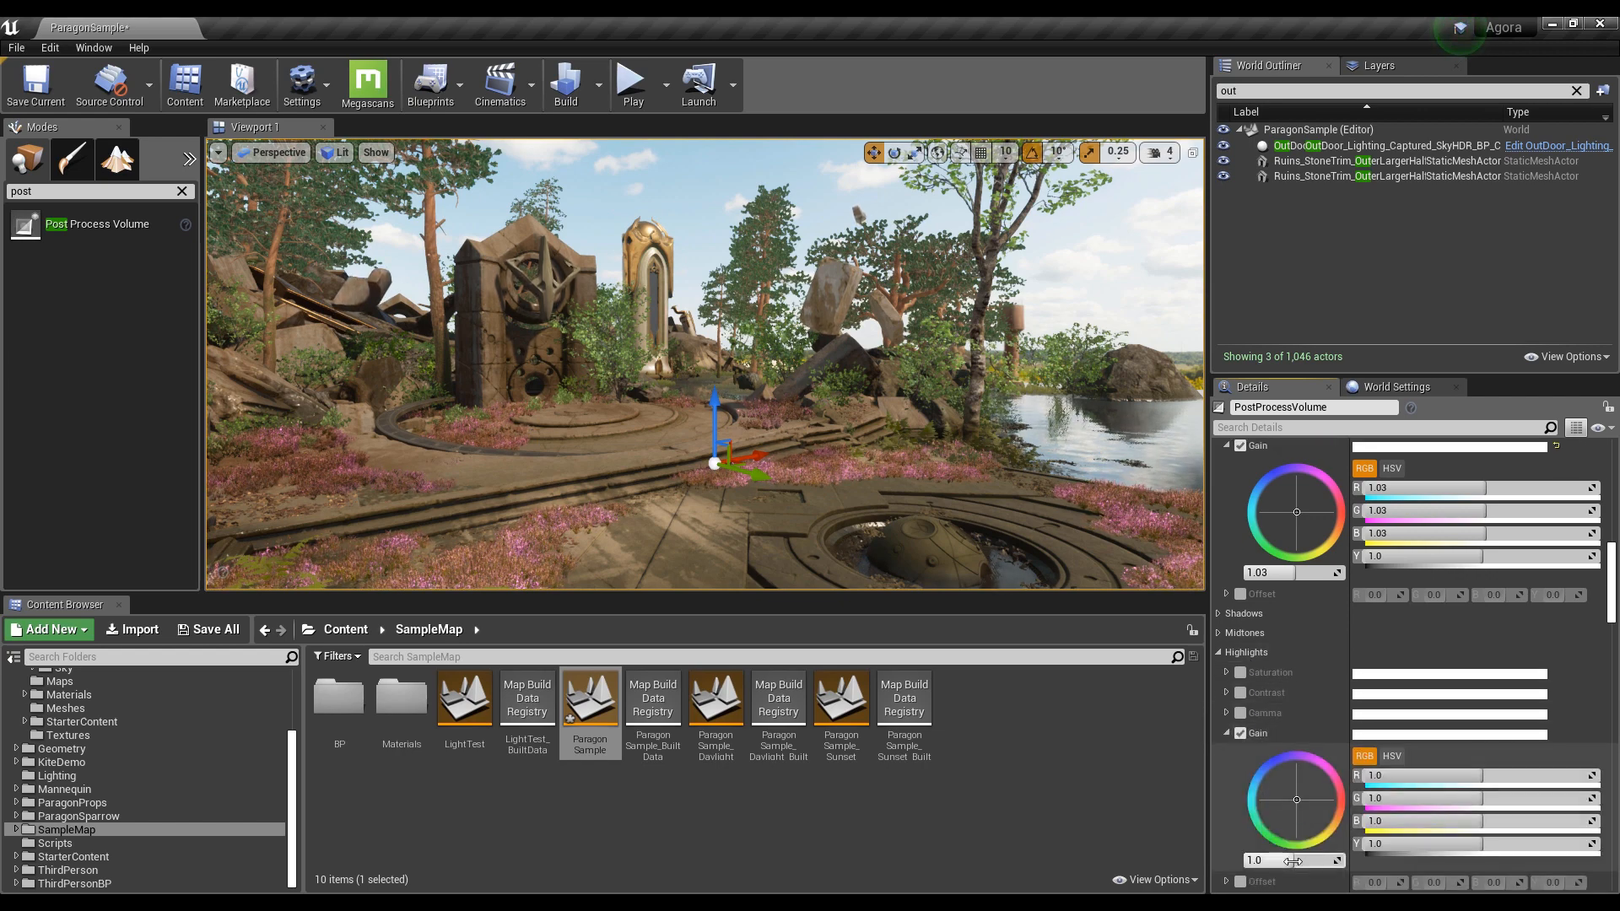
drag(1293, 861, 1247, 861)
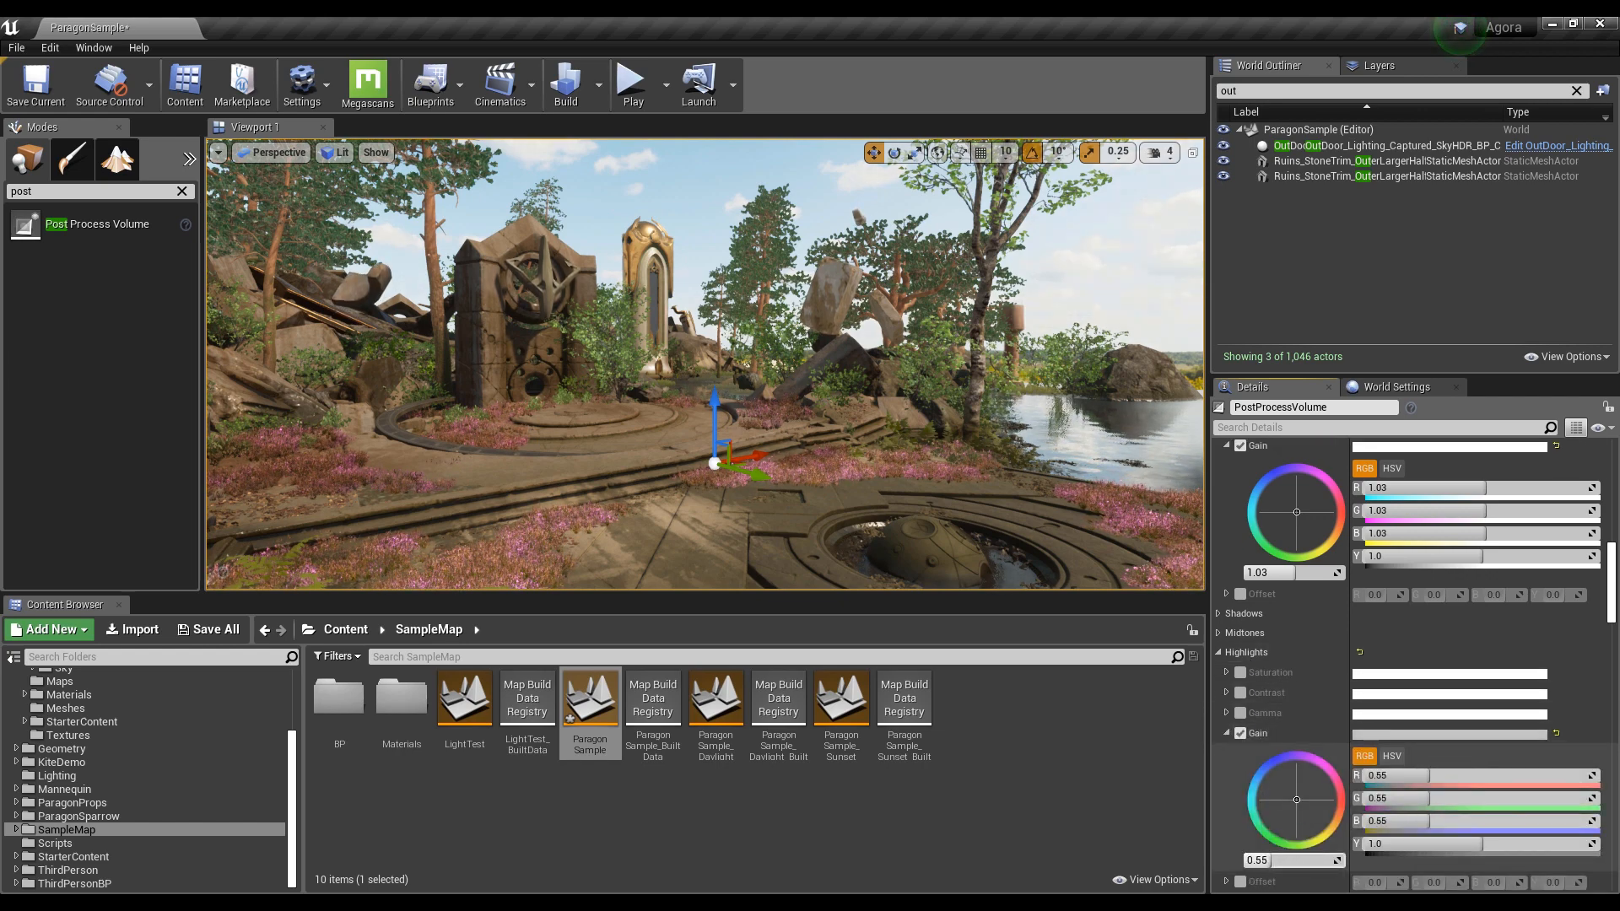
right_drag(844, 380, 1138, 376)
scroll(1237, 727, up, 1)
click(1227, 688)
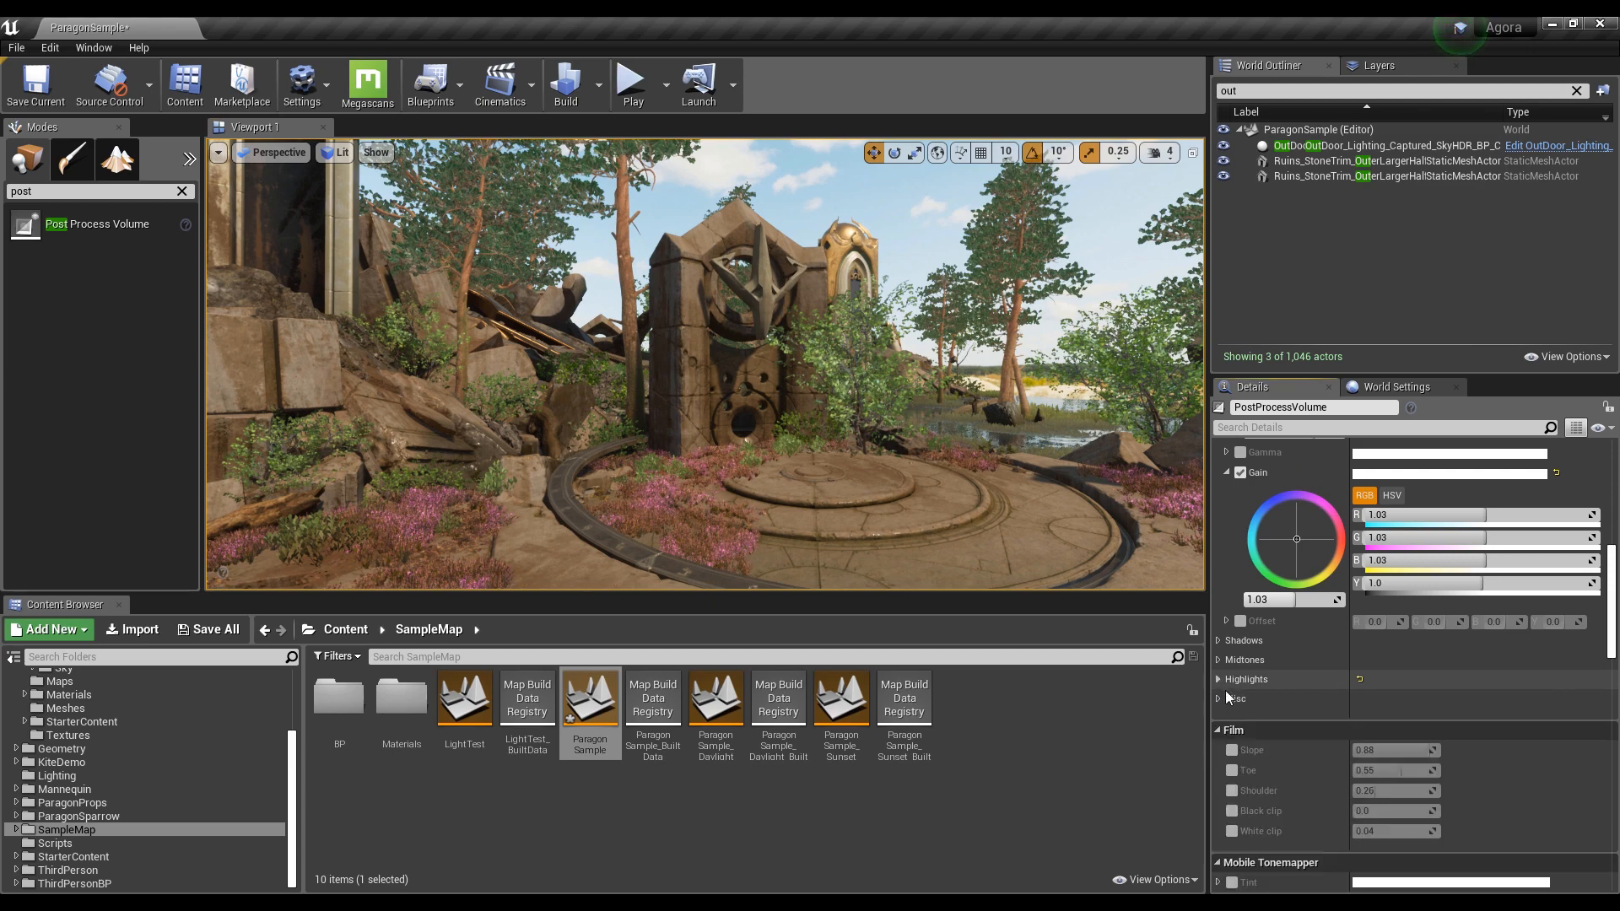
Override the white balance temperature of the post process volume and warm it to about 6300
scroll(1231, 731, down, 4)
scroll(1239, 717, up, 2)
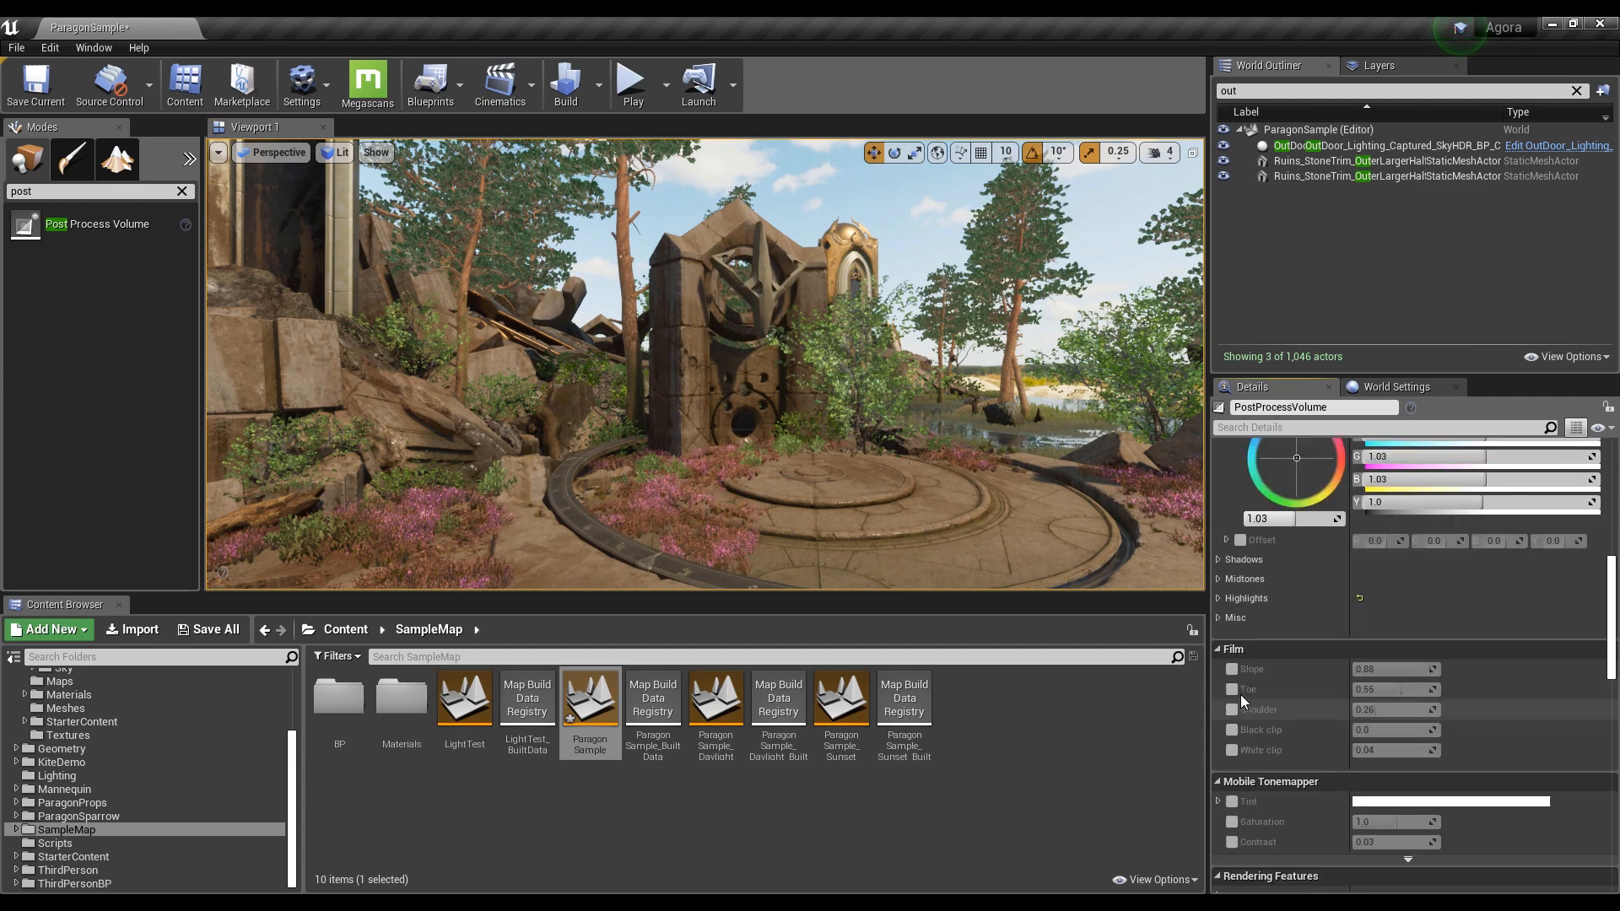
scroll(1241, 695, up, 10)
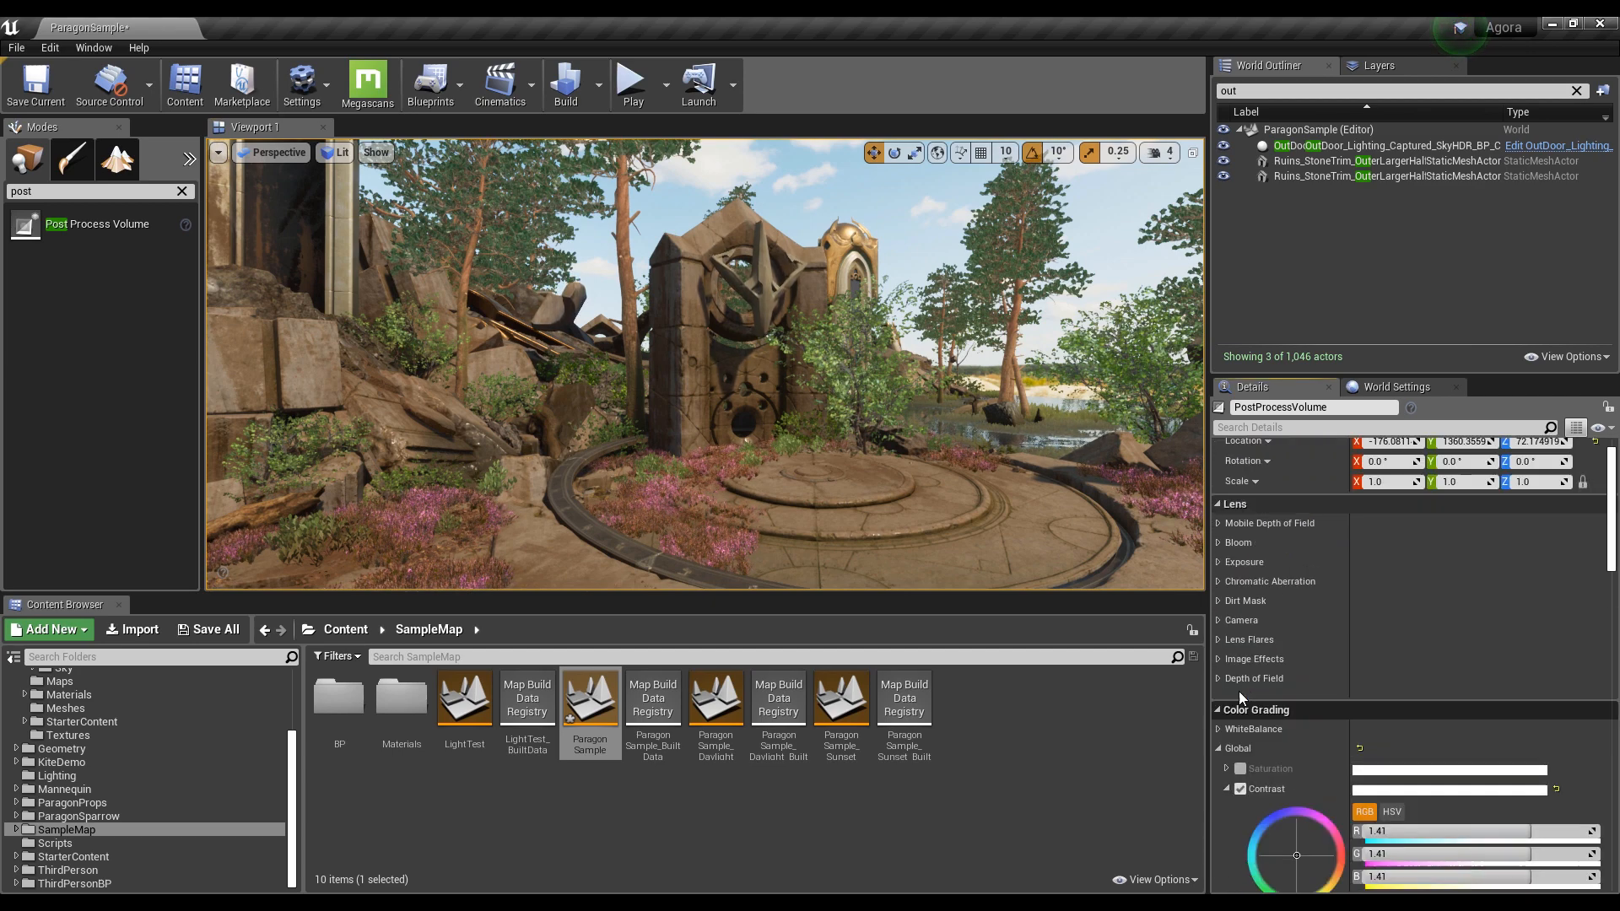
scroll(1242, 646, down, 5)
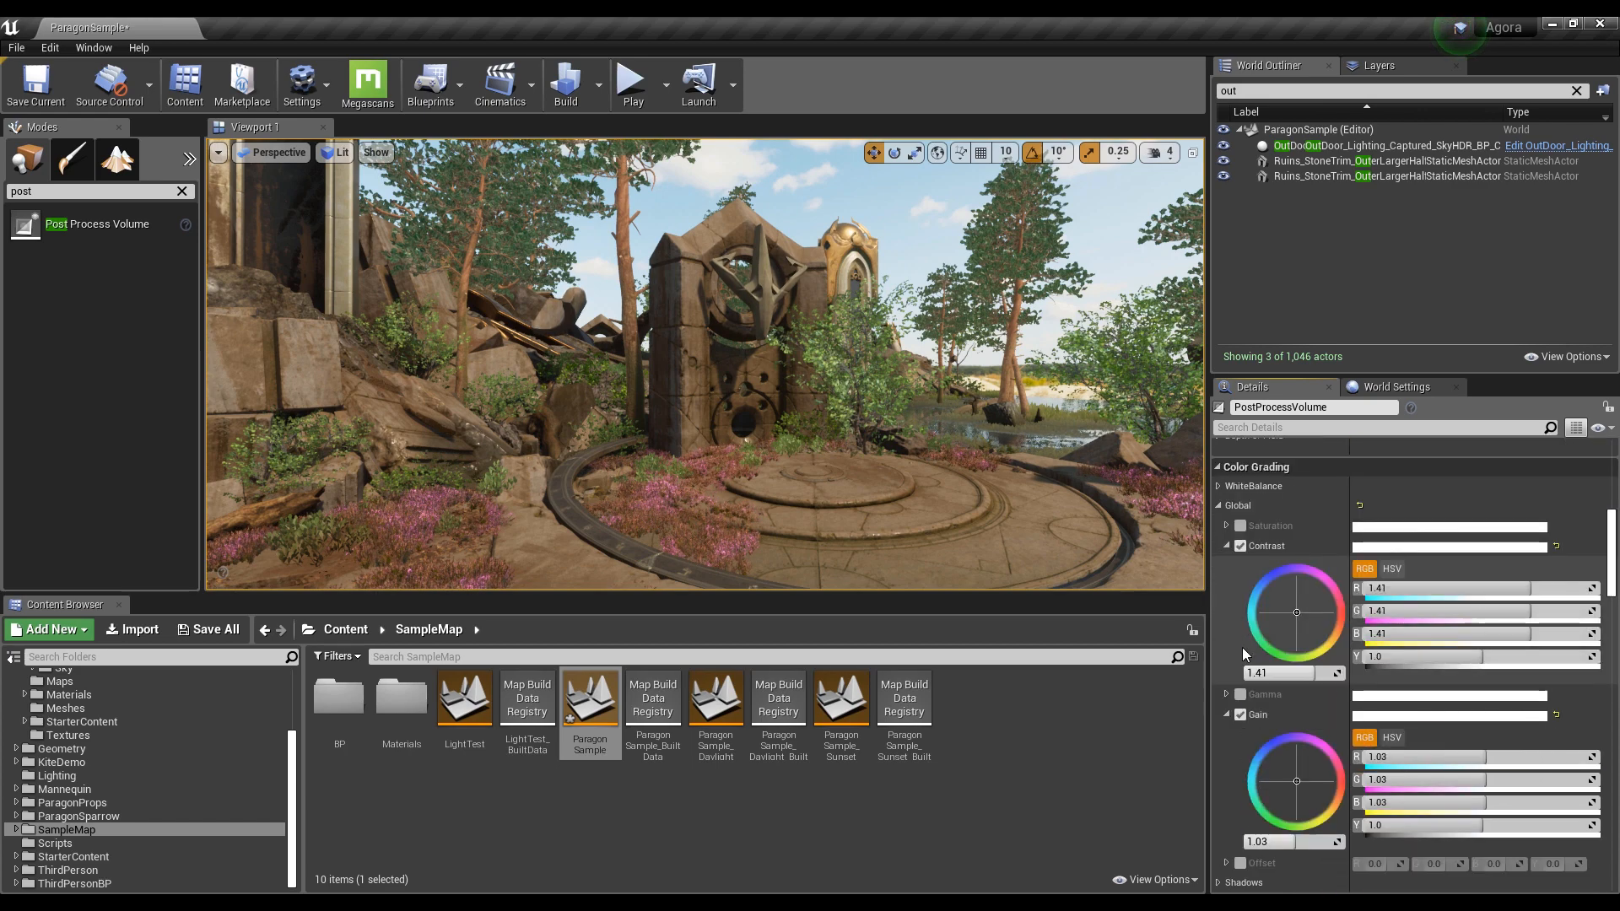
scroll(1242, 646, down, 10)
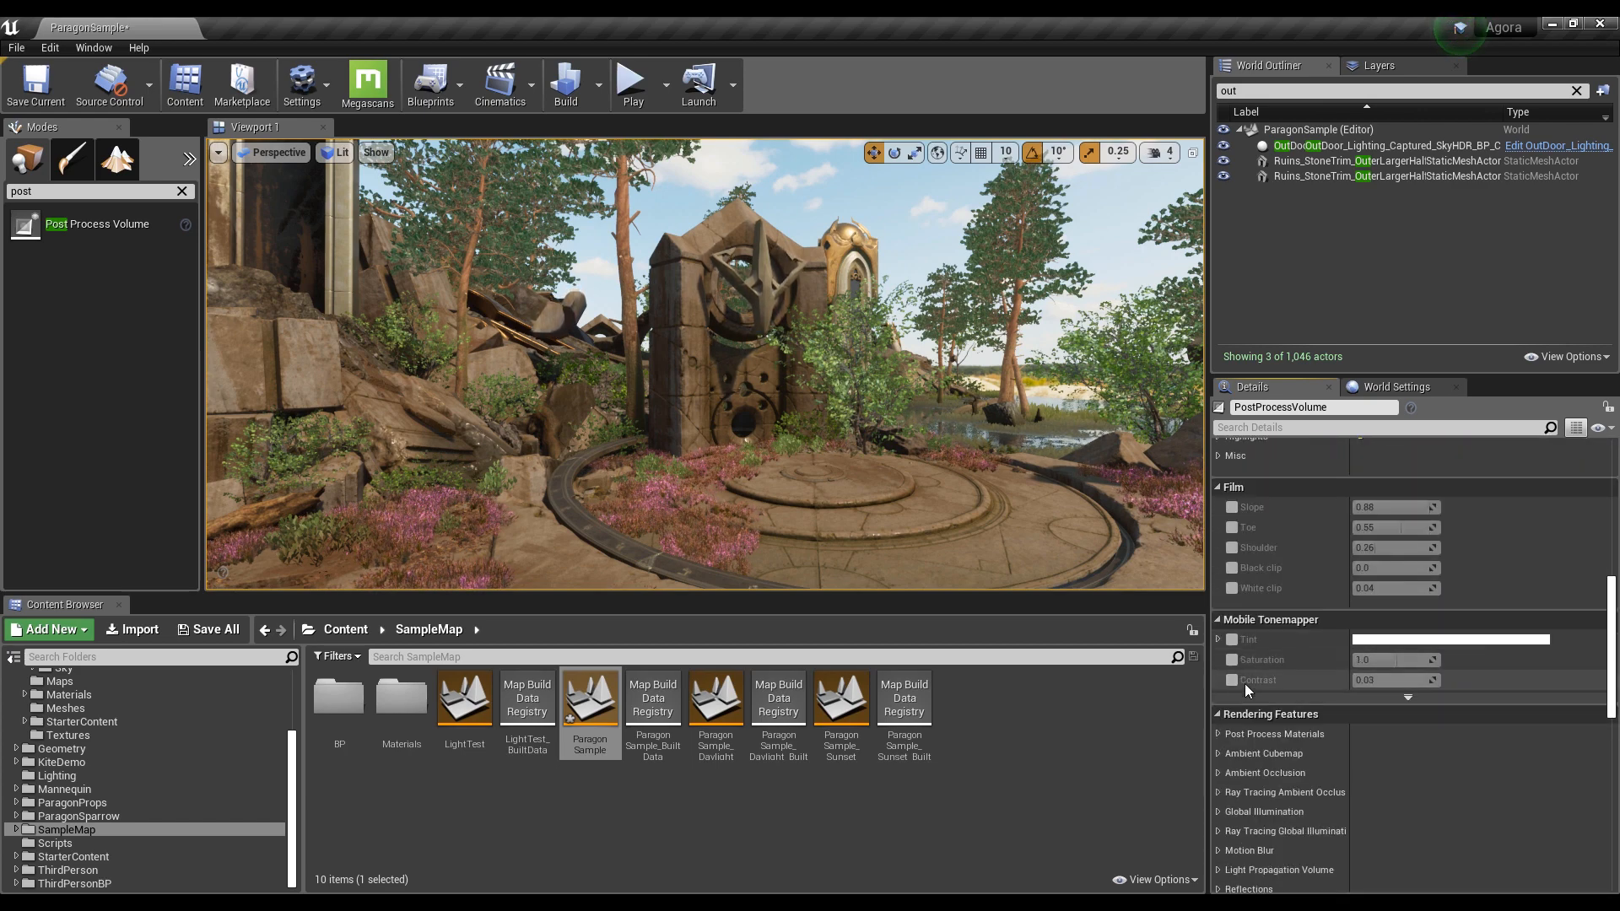
scroll(1245, 675, up, 5)
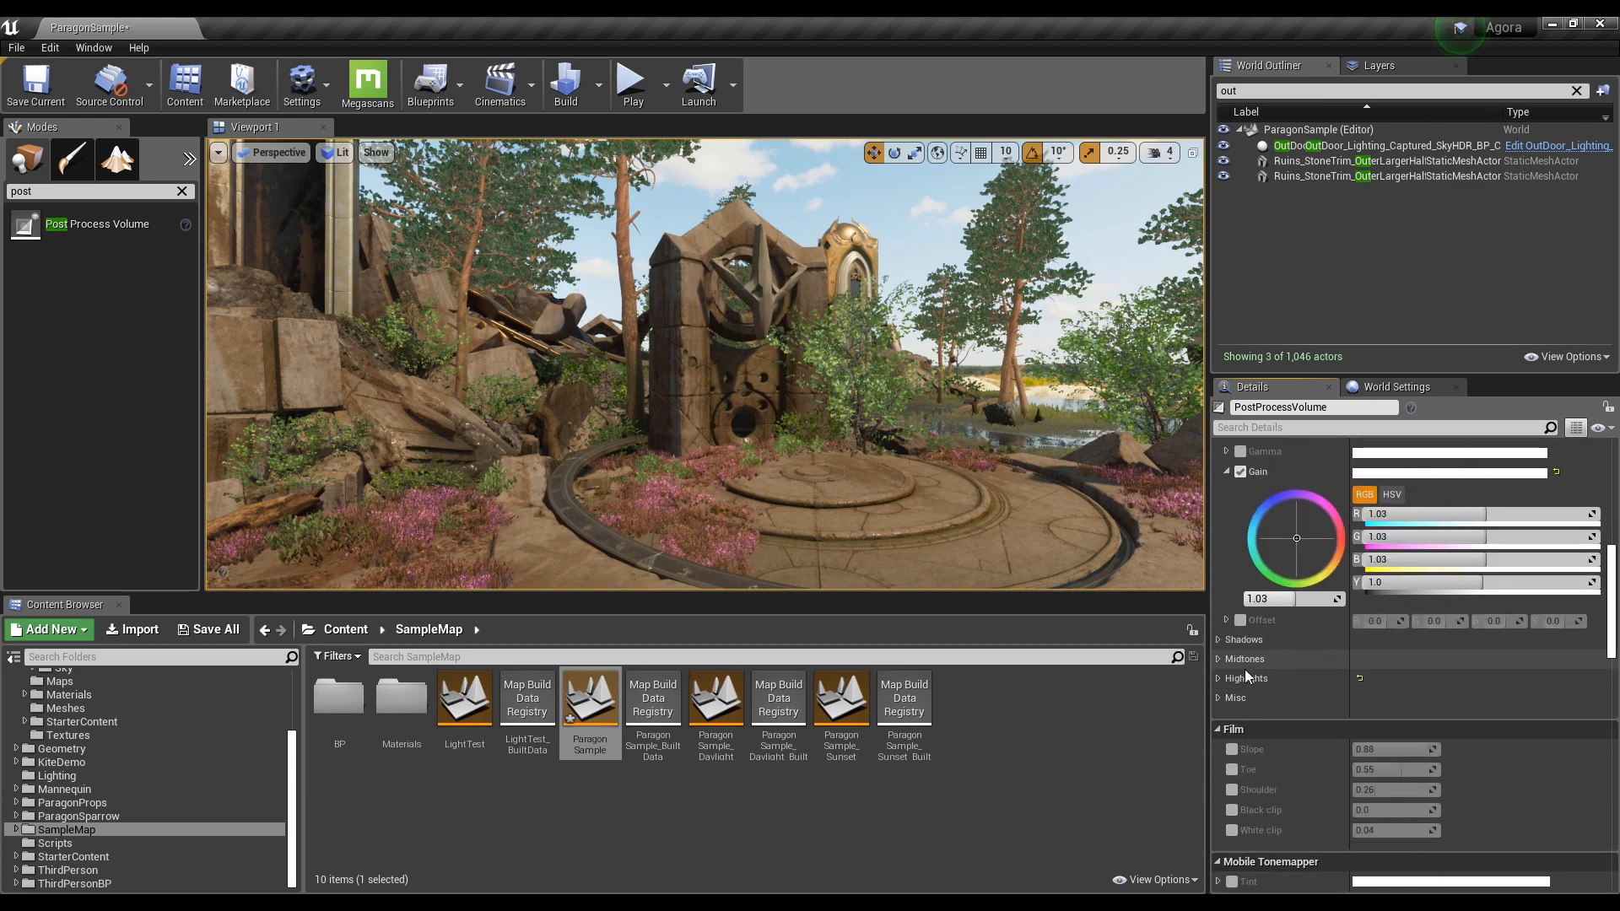
scroll(1244, 675, up, 8)
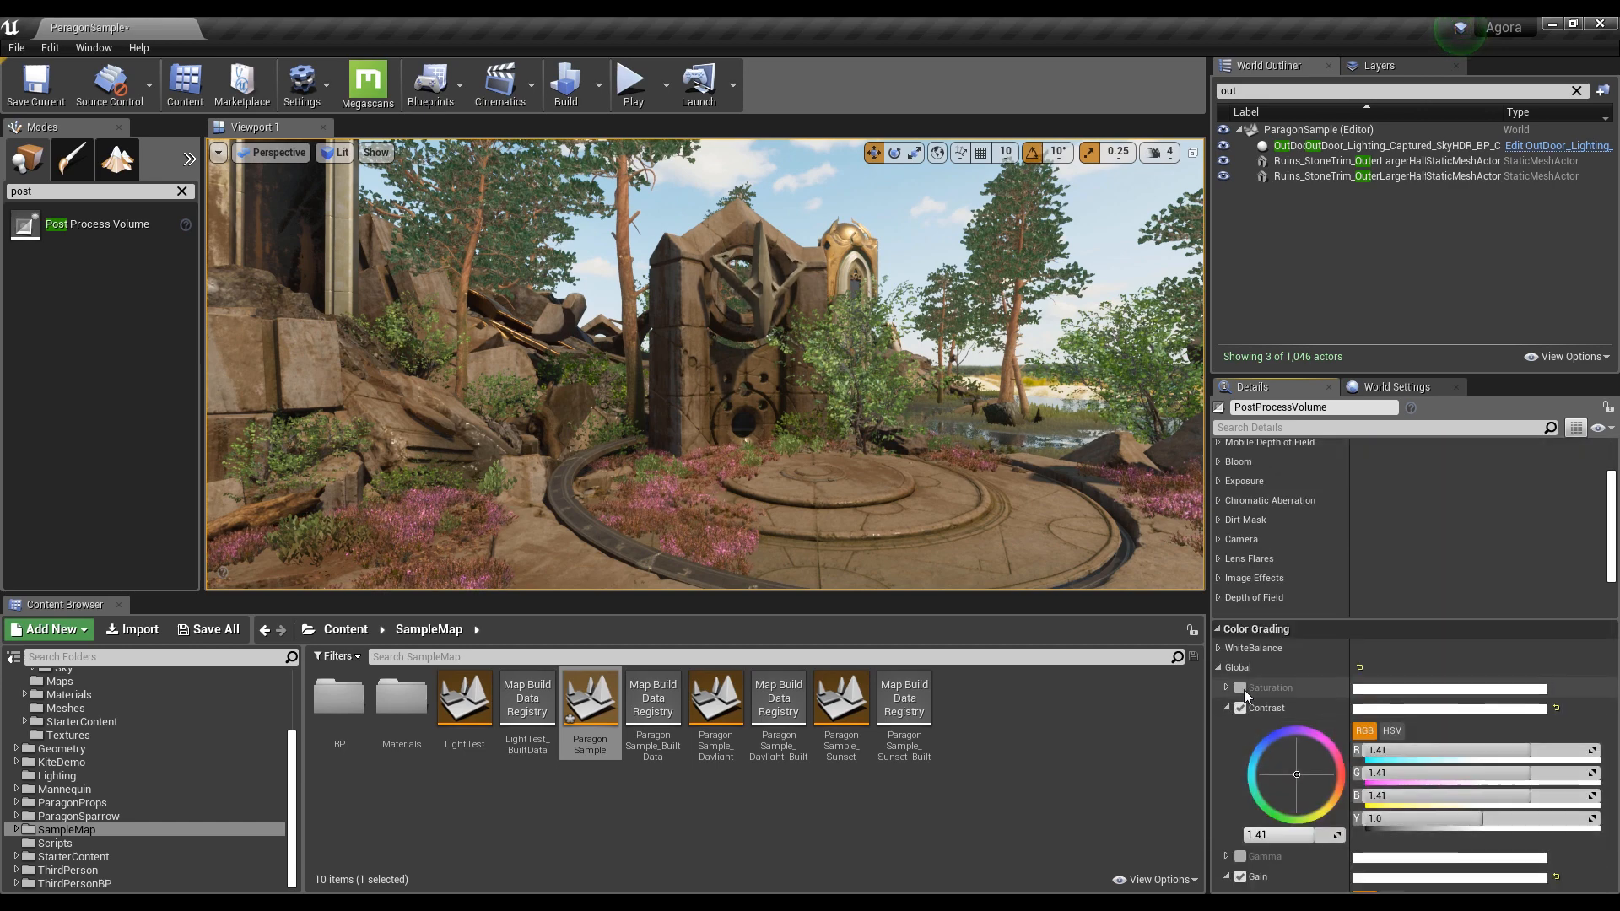
click(1218, 650)
click(1240, 669)
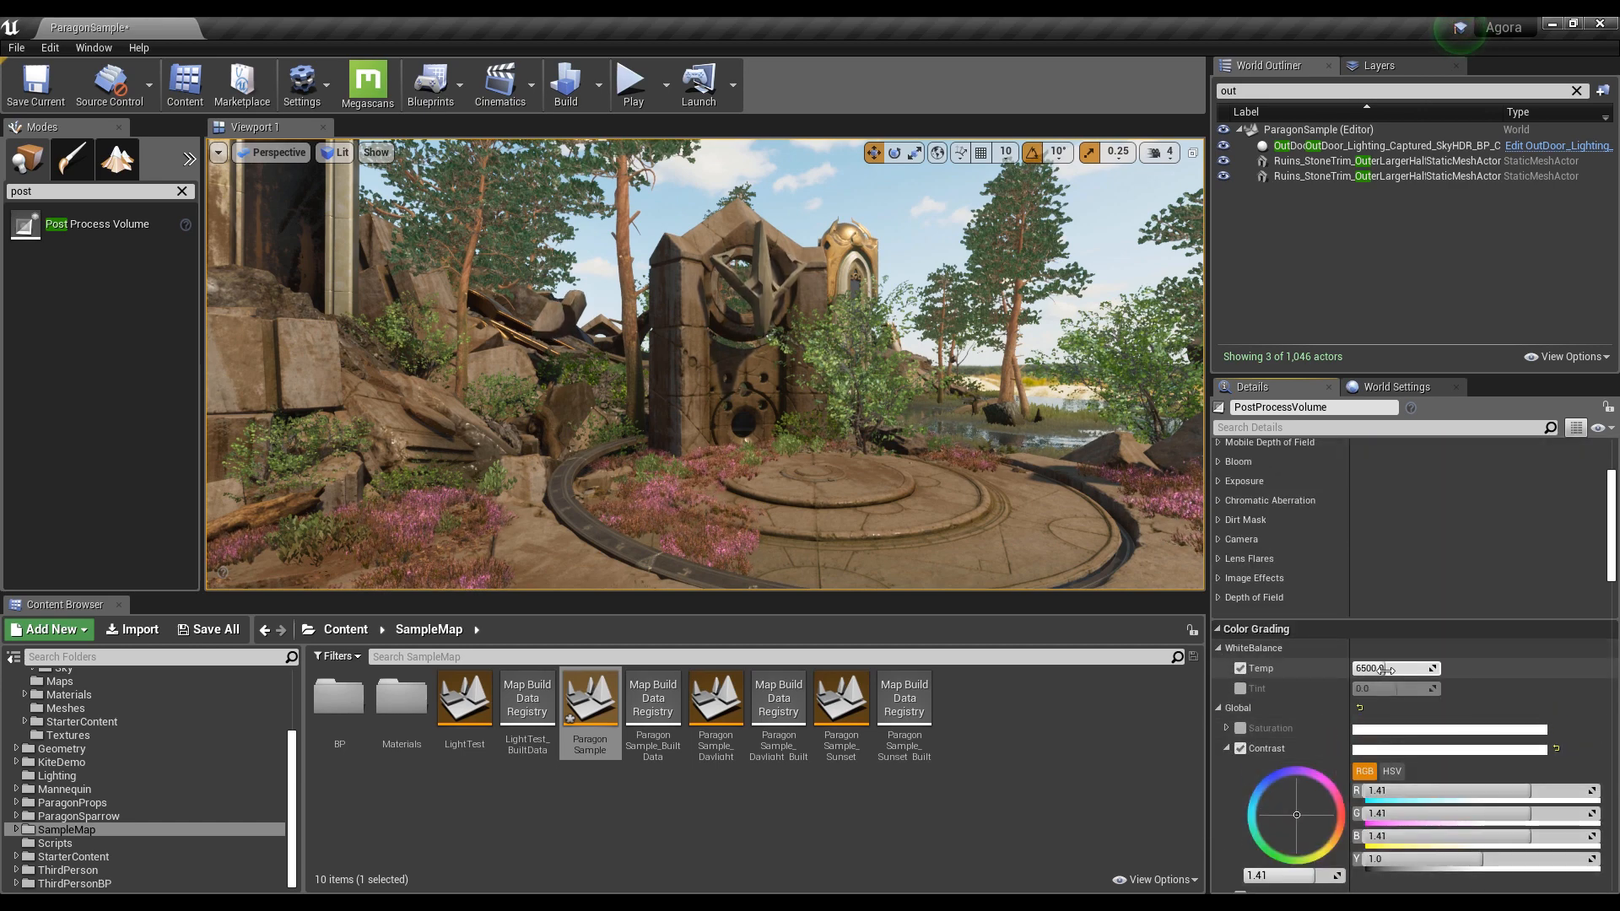
drag(1386, 670, 1382, 669)
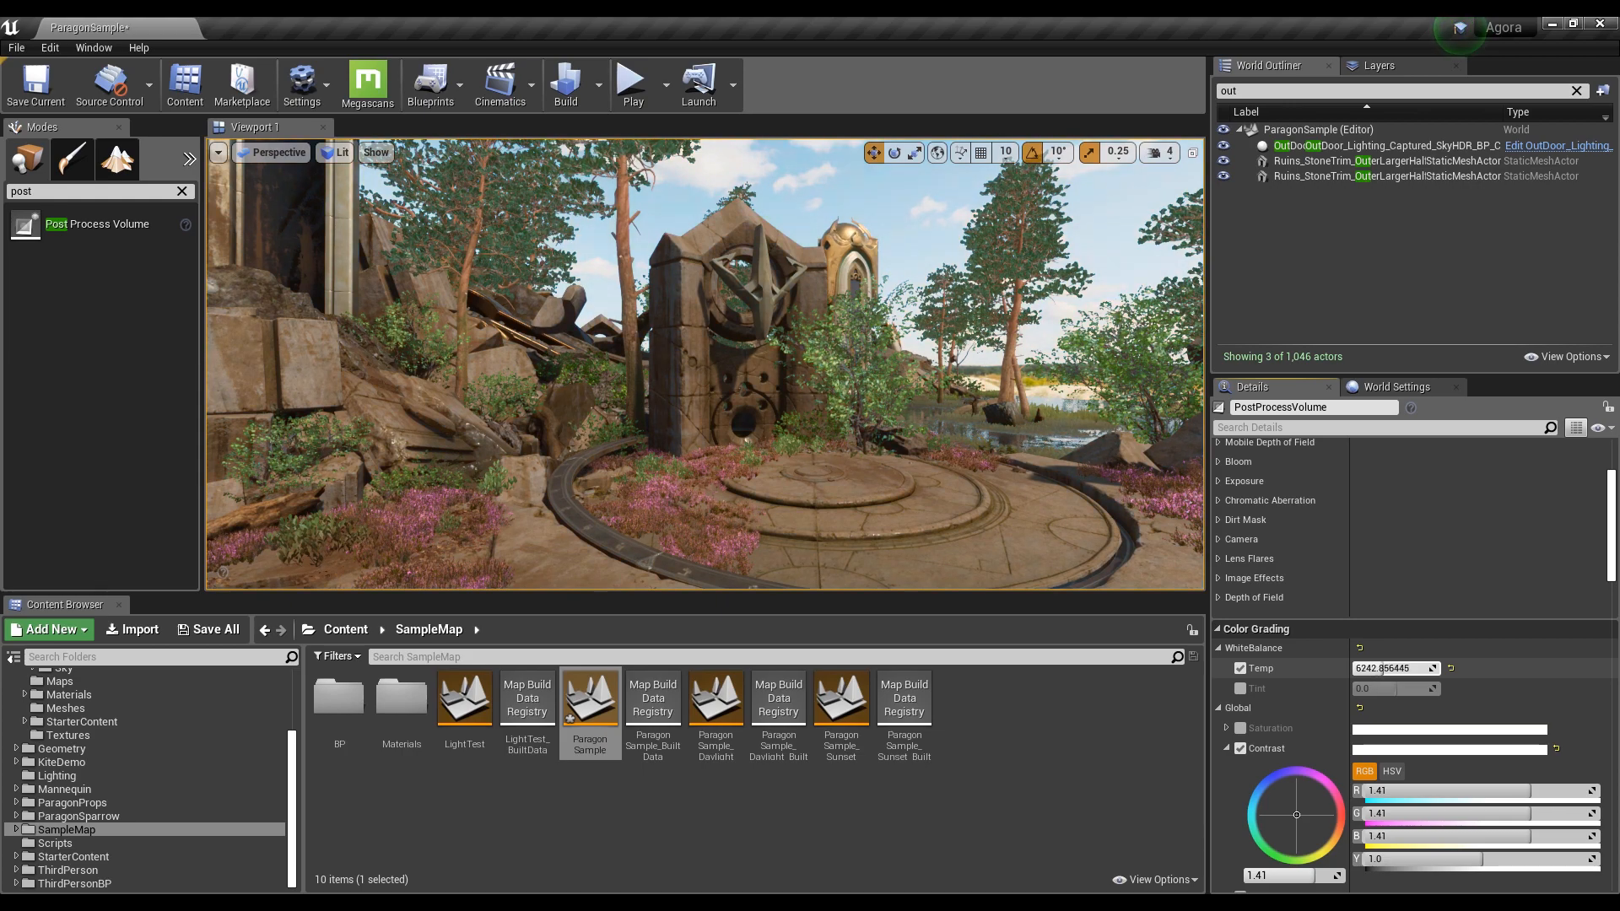
Examine the graded daylight scene from the ruins back across the lake
right_drag(1097, 405, 573, 410)
key(w)
key(s)
key(w)
key(s)
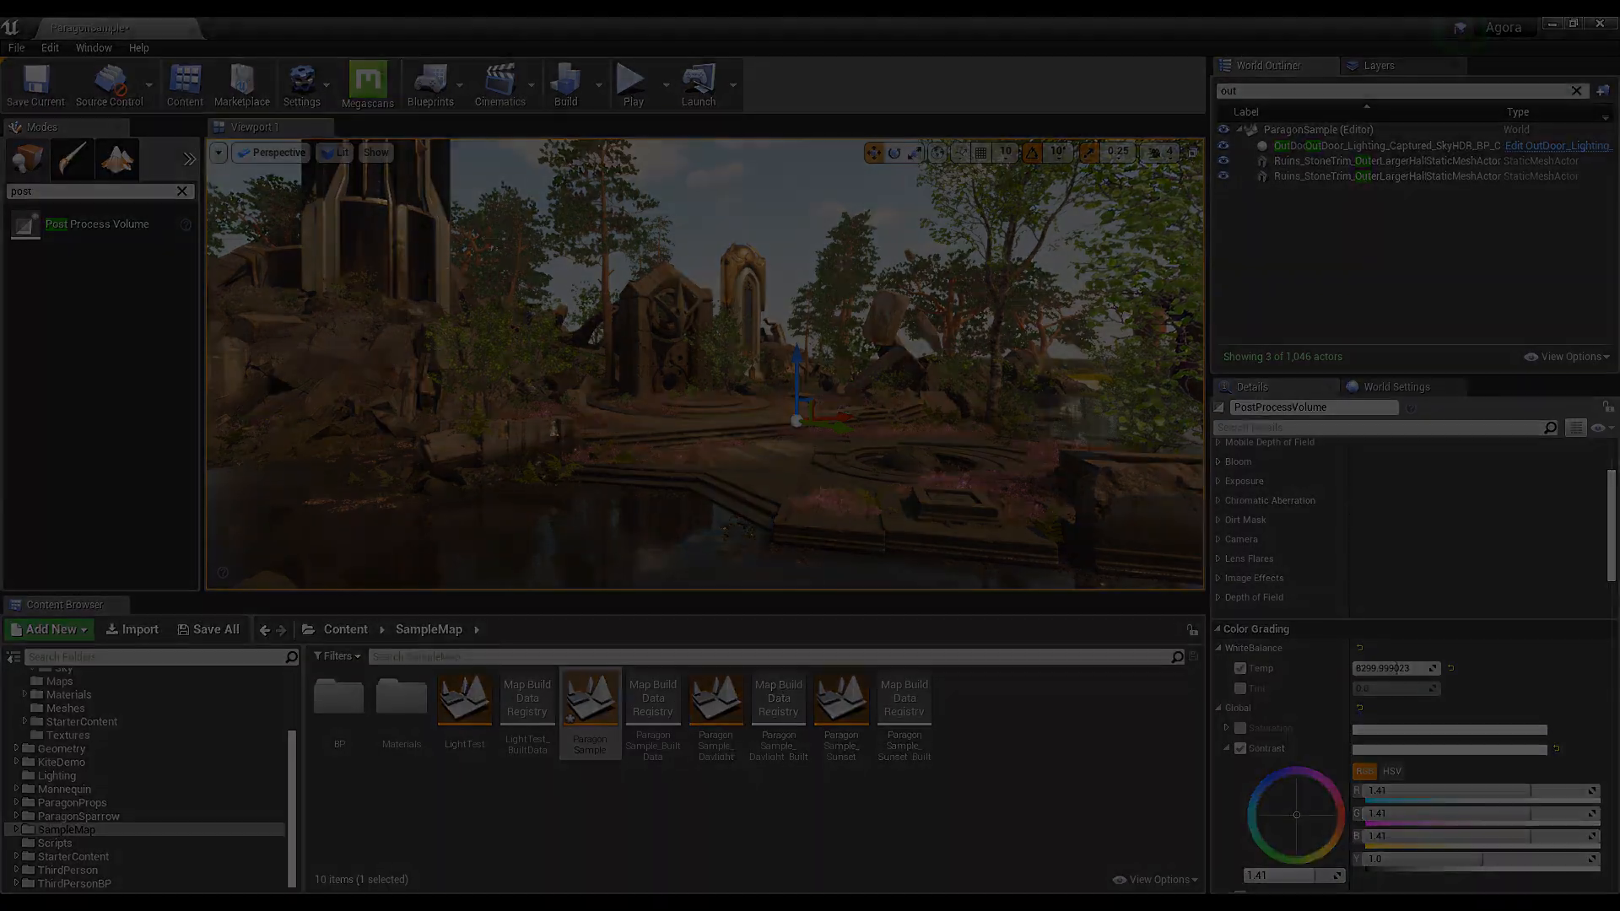
Turn off Game View in the SciFiHallway MainMap level to show the light and actor icons
right_drag(736, 457, 707, 460)
right_drag(708, 461, 748, 445)
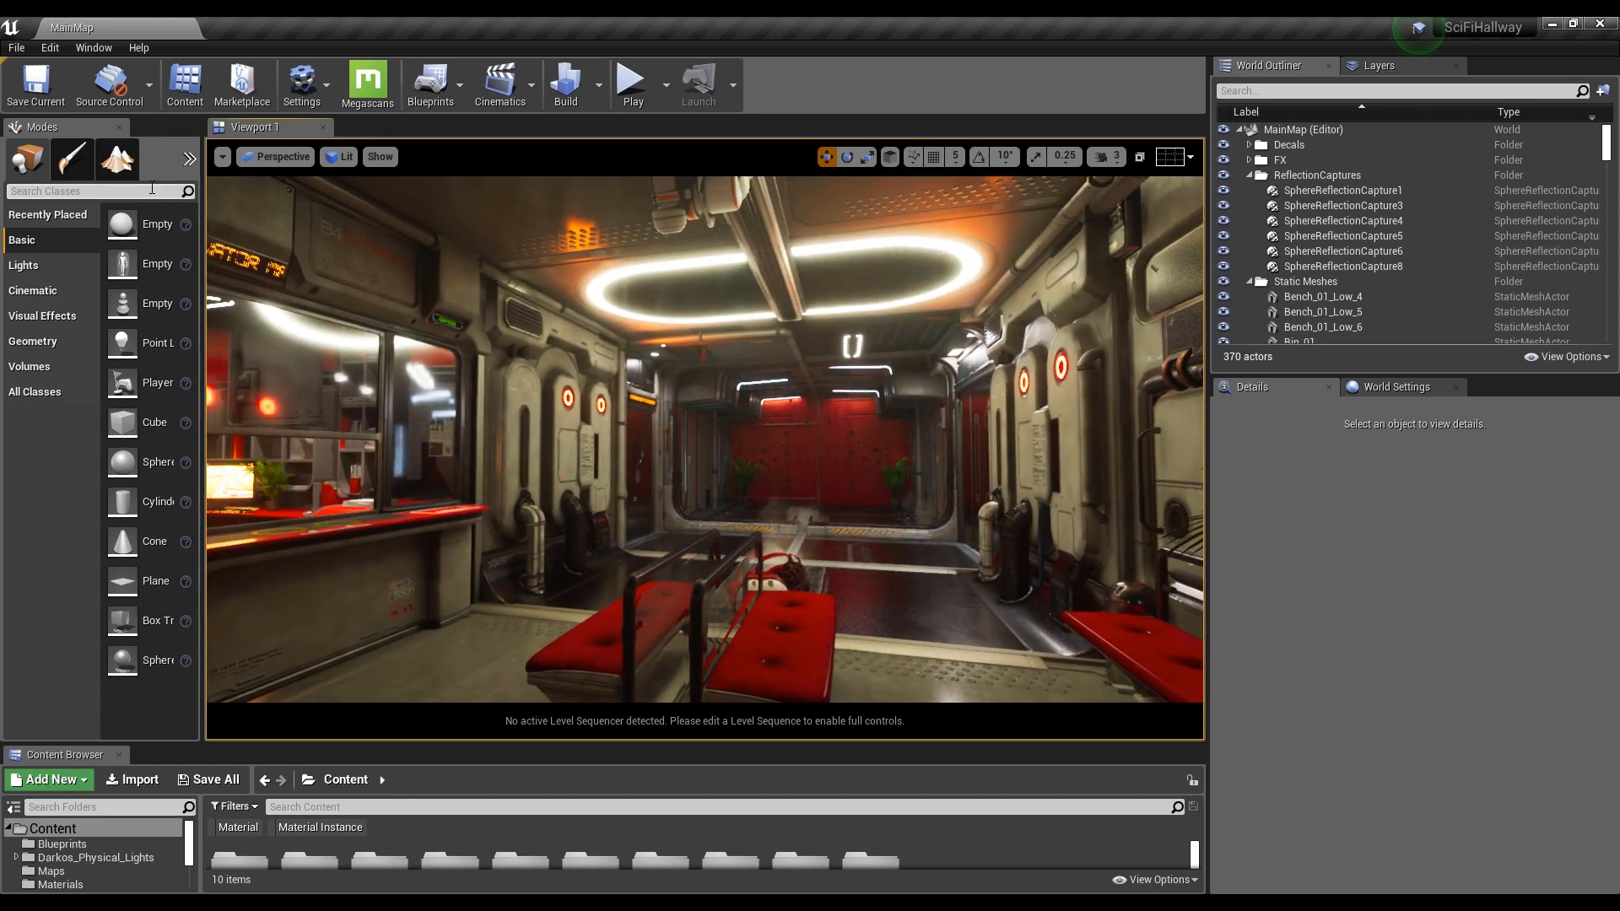
click(222, 157)
click(244, 378)
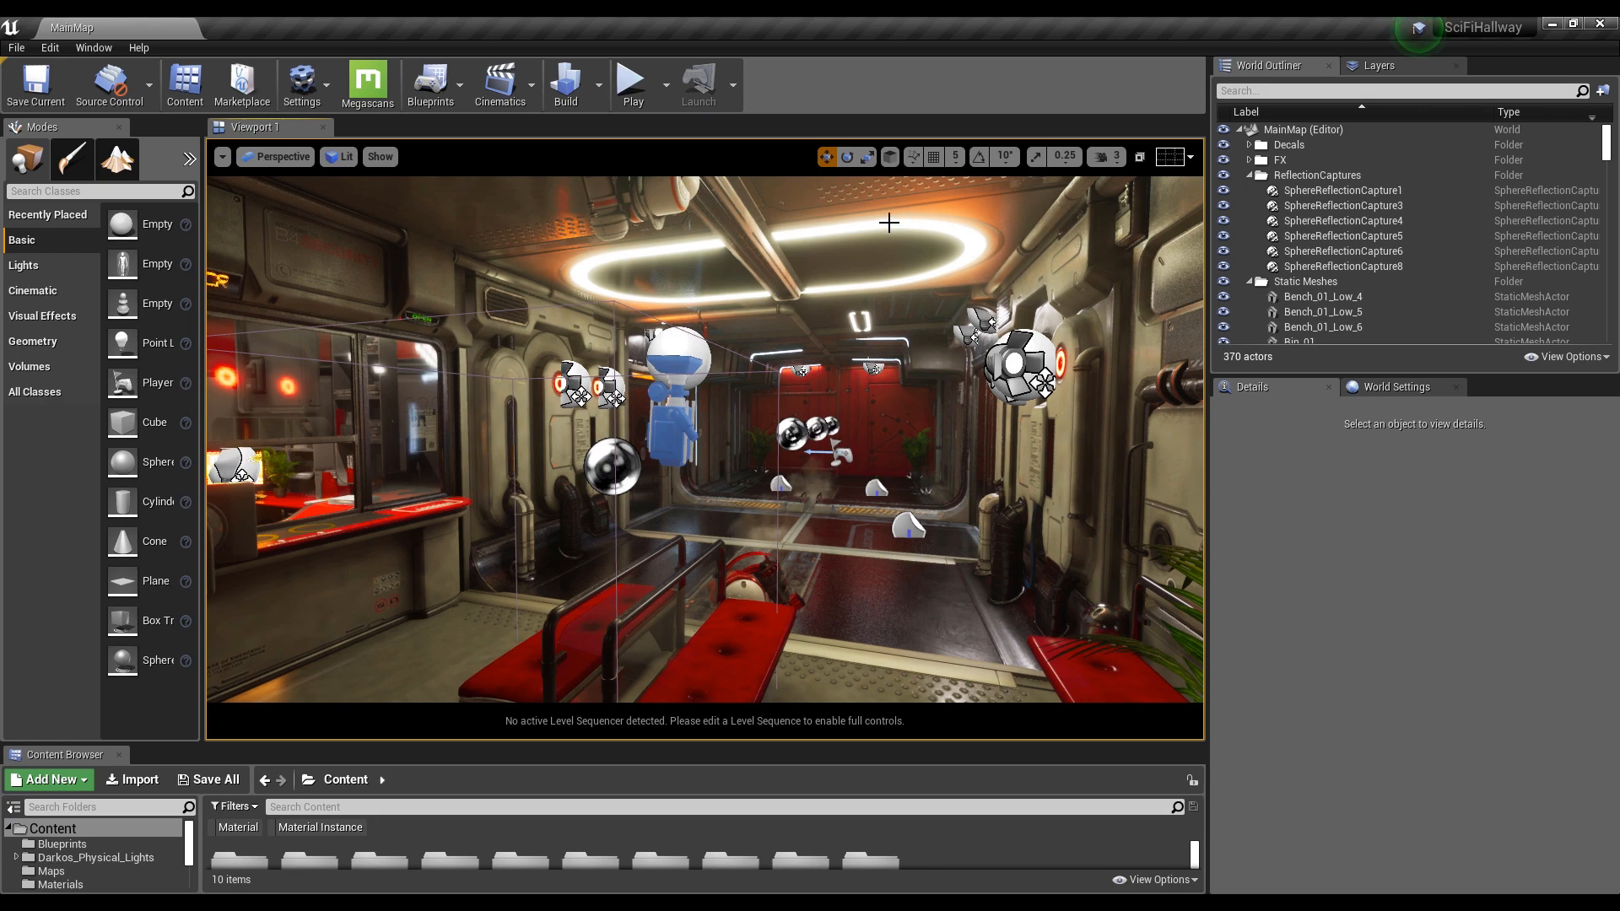
Inspect the Lightmass settings of the ceiling tile with the glowing ring, then deselect it
click(890, 223)
scroll(1314, 754, down, 12)
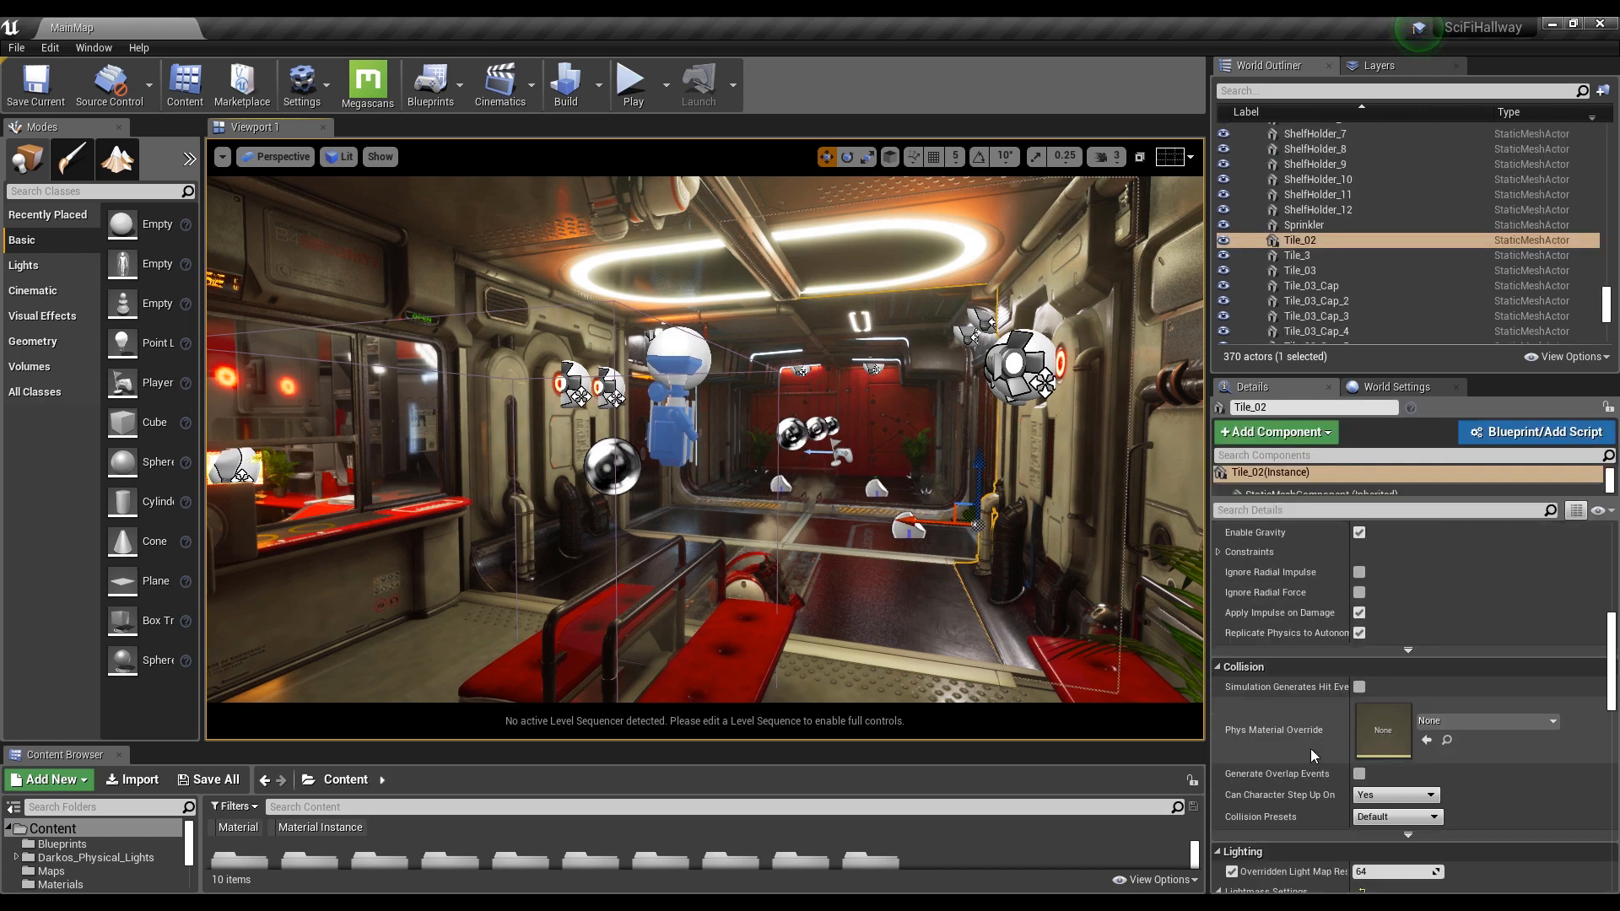
scroll(1310, 747, down, 5)
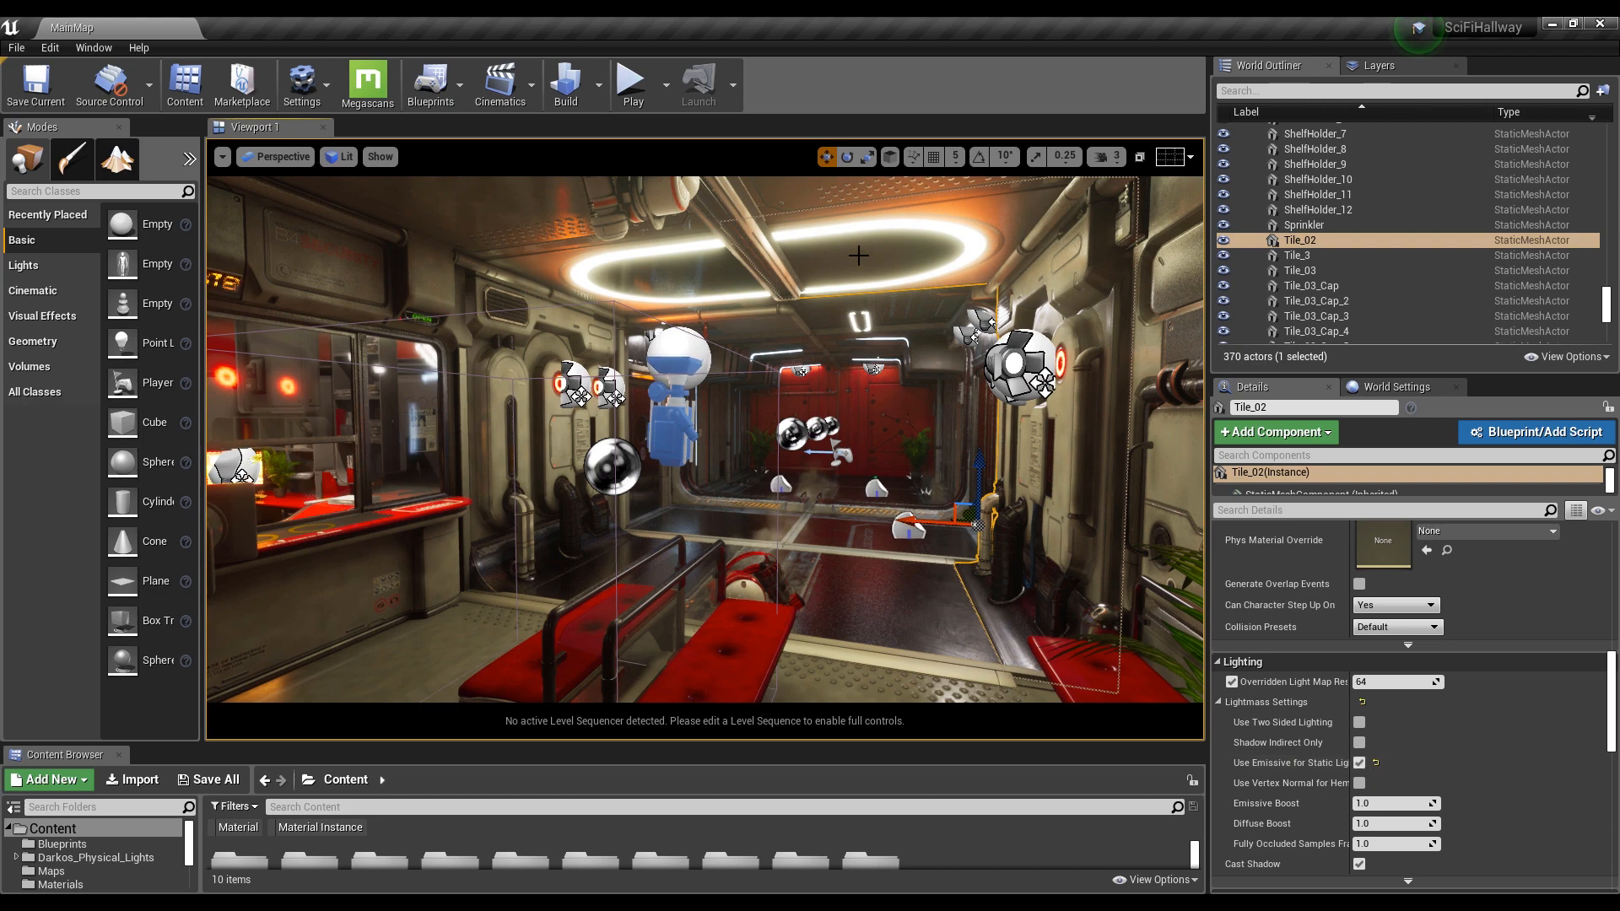
key(Escape)
Examine how the lights are placed along the sci-fi hallway, moving through to its far end
middle_drag(845, 410, 857, 434)
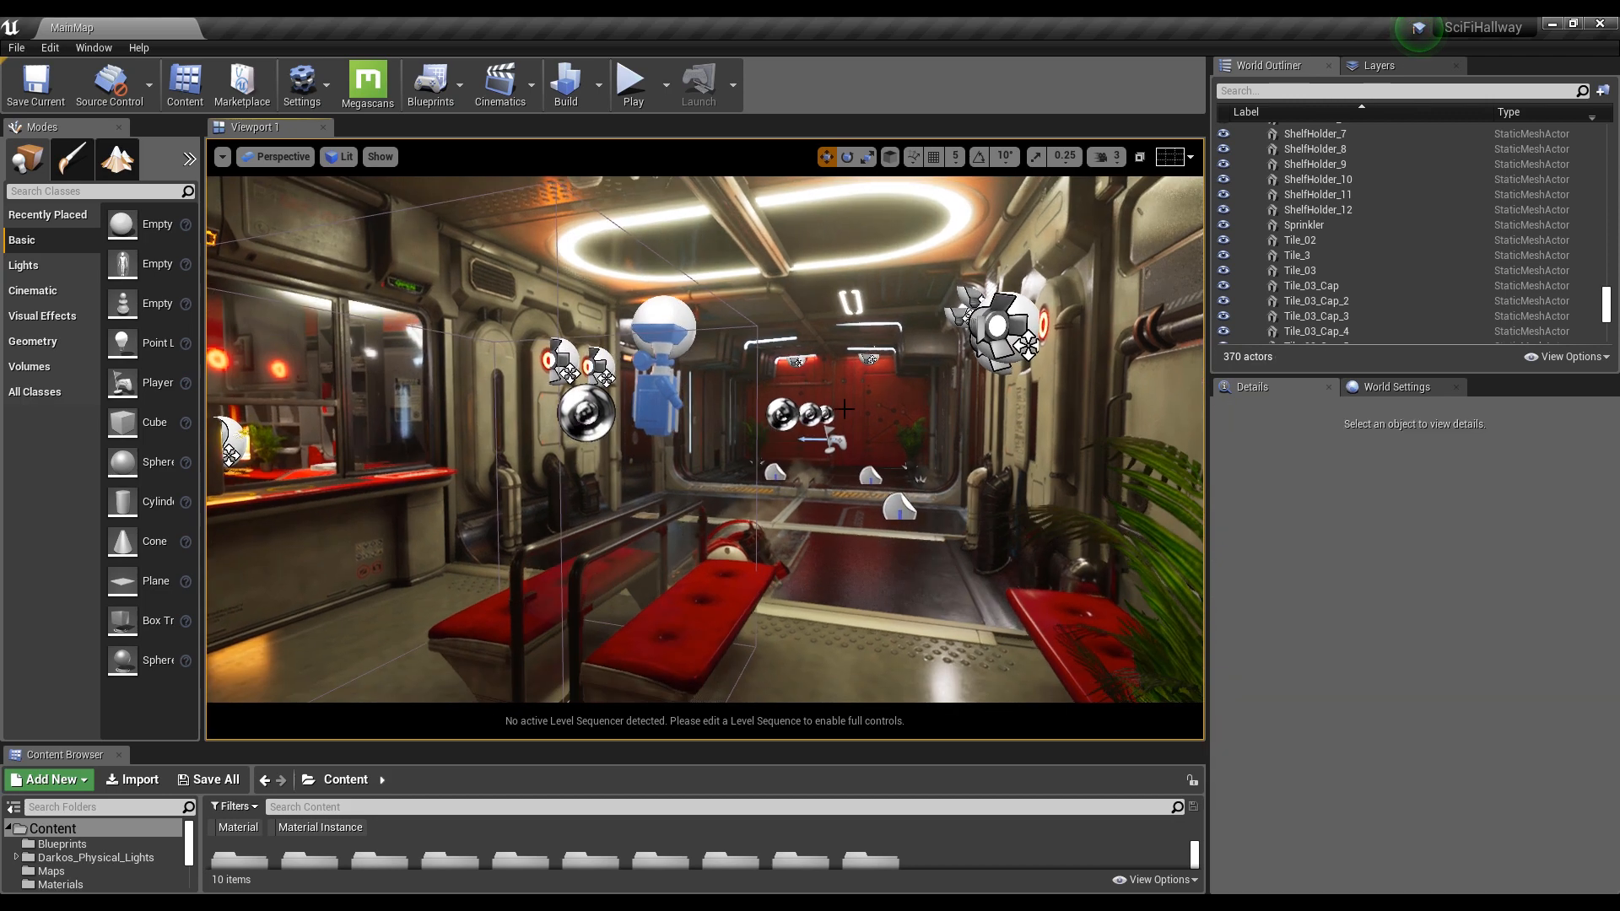
key(w)
right_drag(857, 435, 920, 370)
key(w)
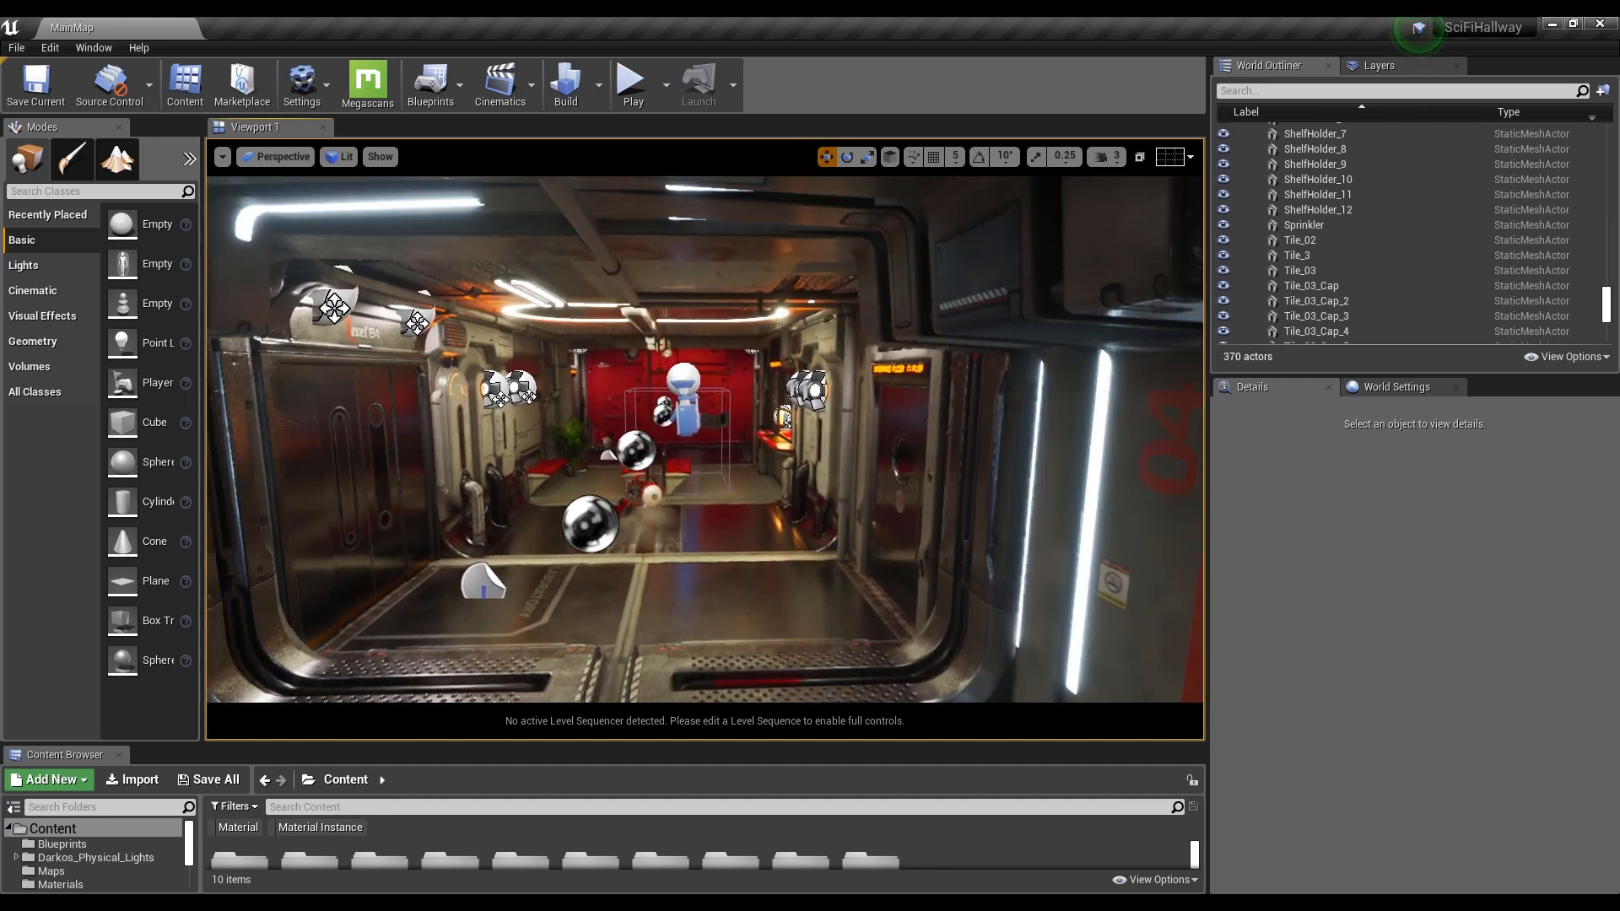
Turn on Game View and examine the glowing monitor on the red desk inside the office
click(222, 157)
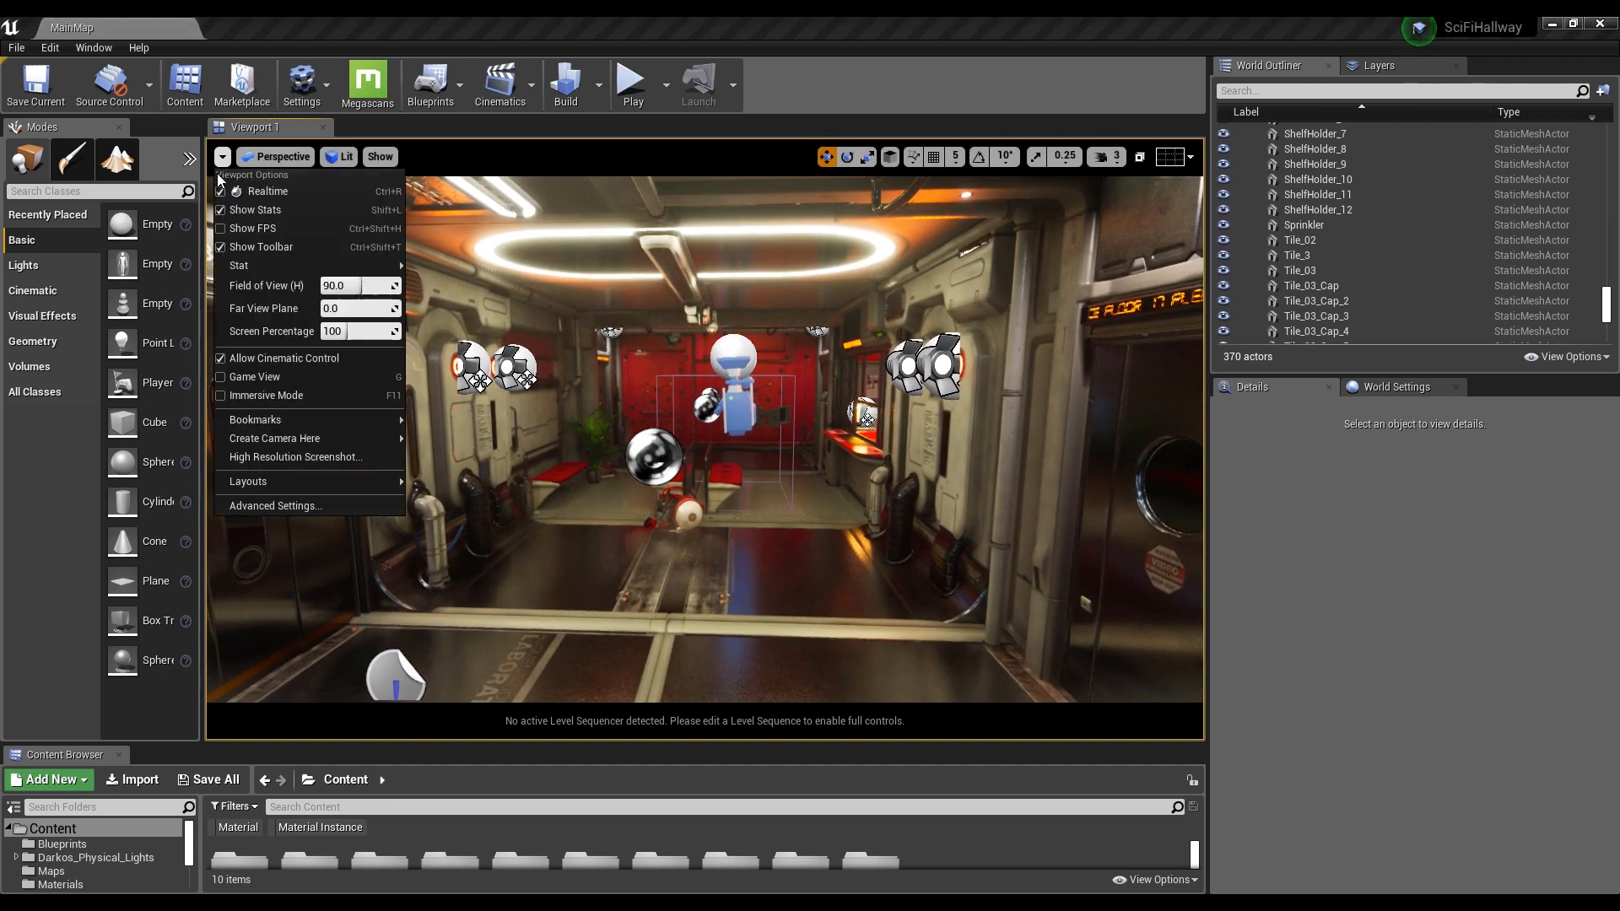
click(243, 376)
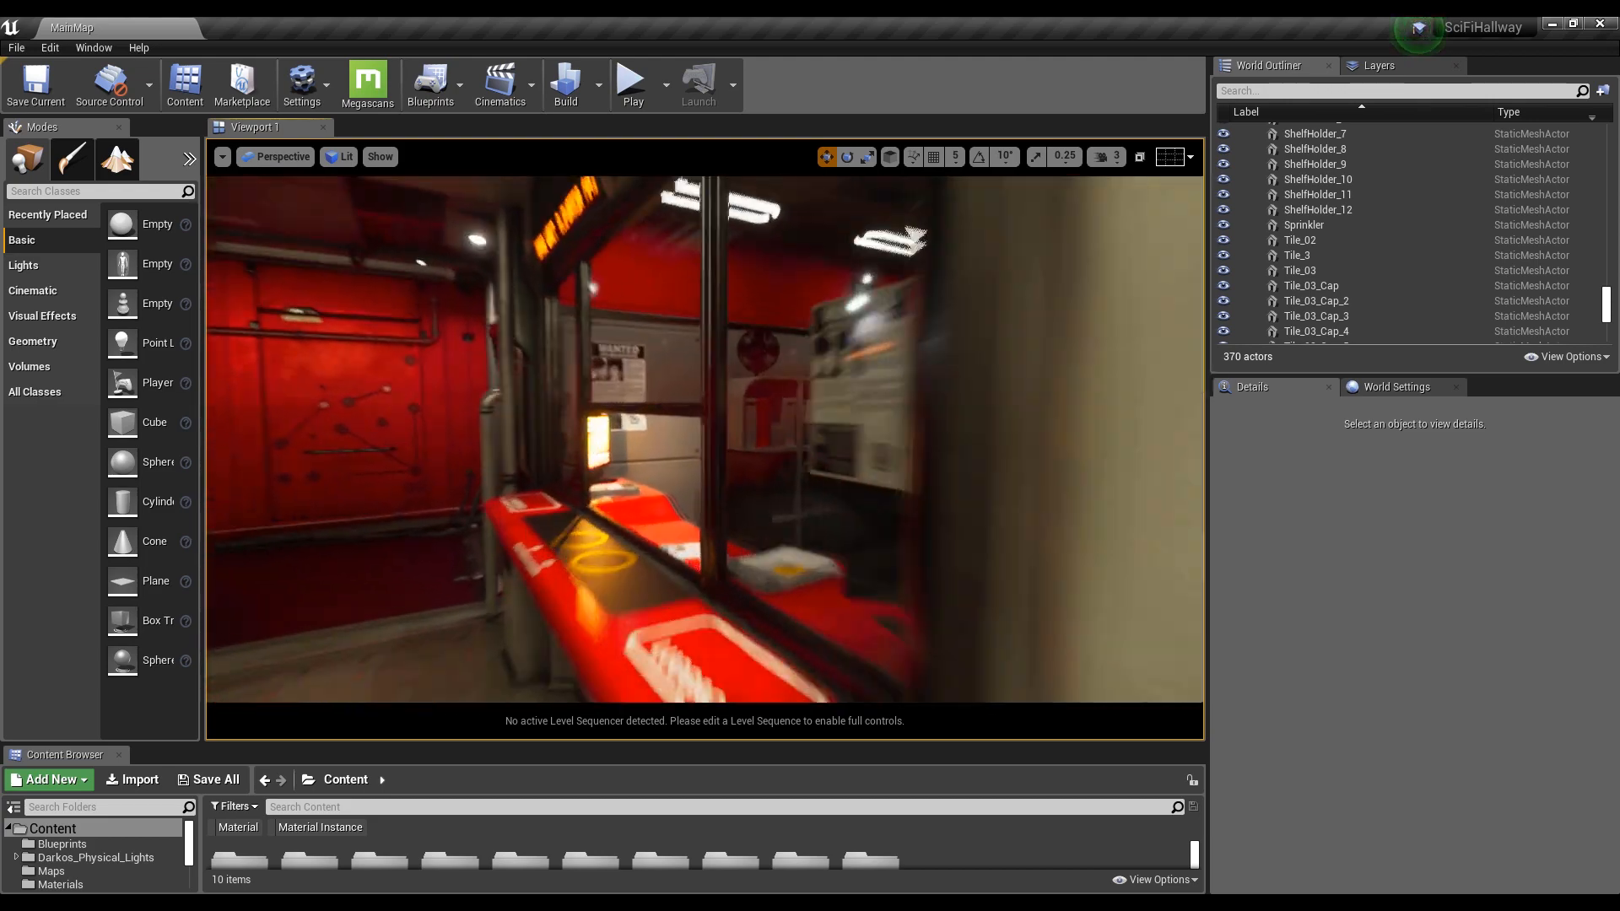
key(w)
right_drag(705, 438, 727, 470)
key(s)
key(a)
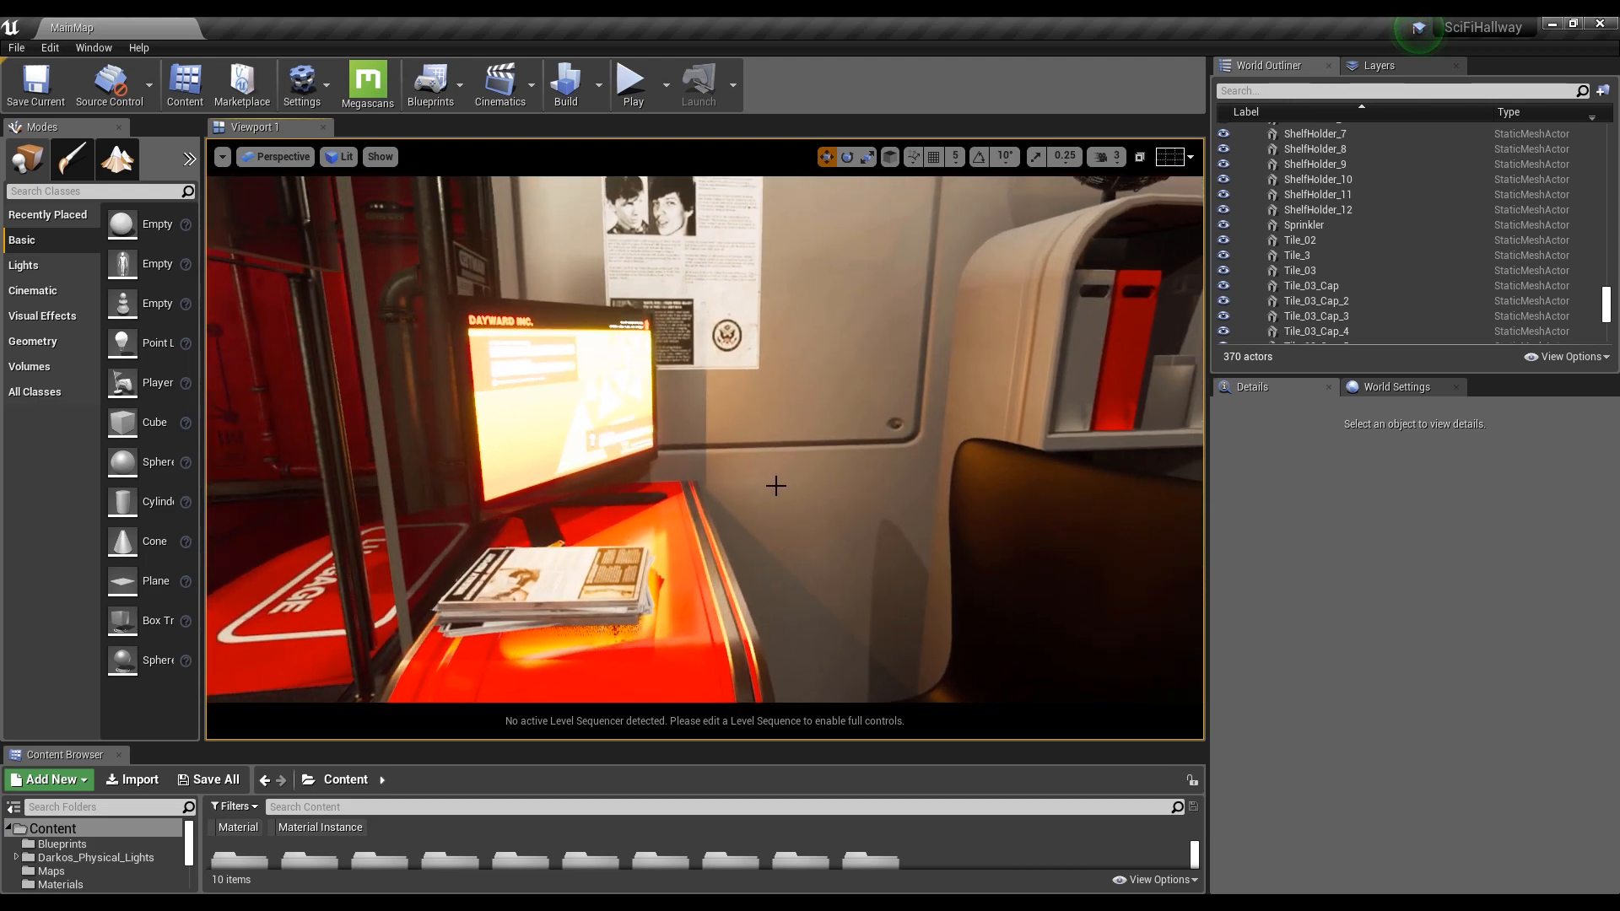
Turn off Game View and inspect the settings of PB_RectLight_BP, the rect light in front of the desk monitor
click(222, 158)
click(248, 376)
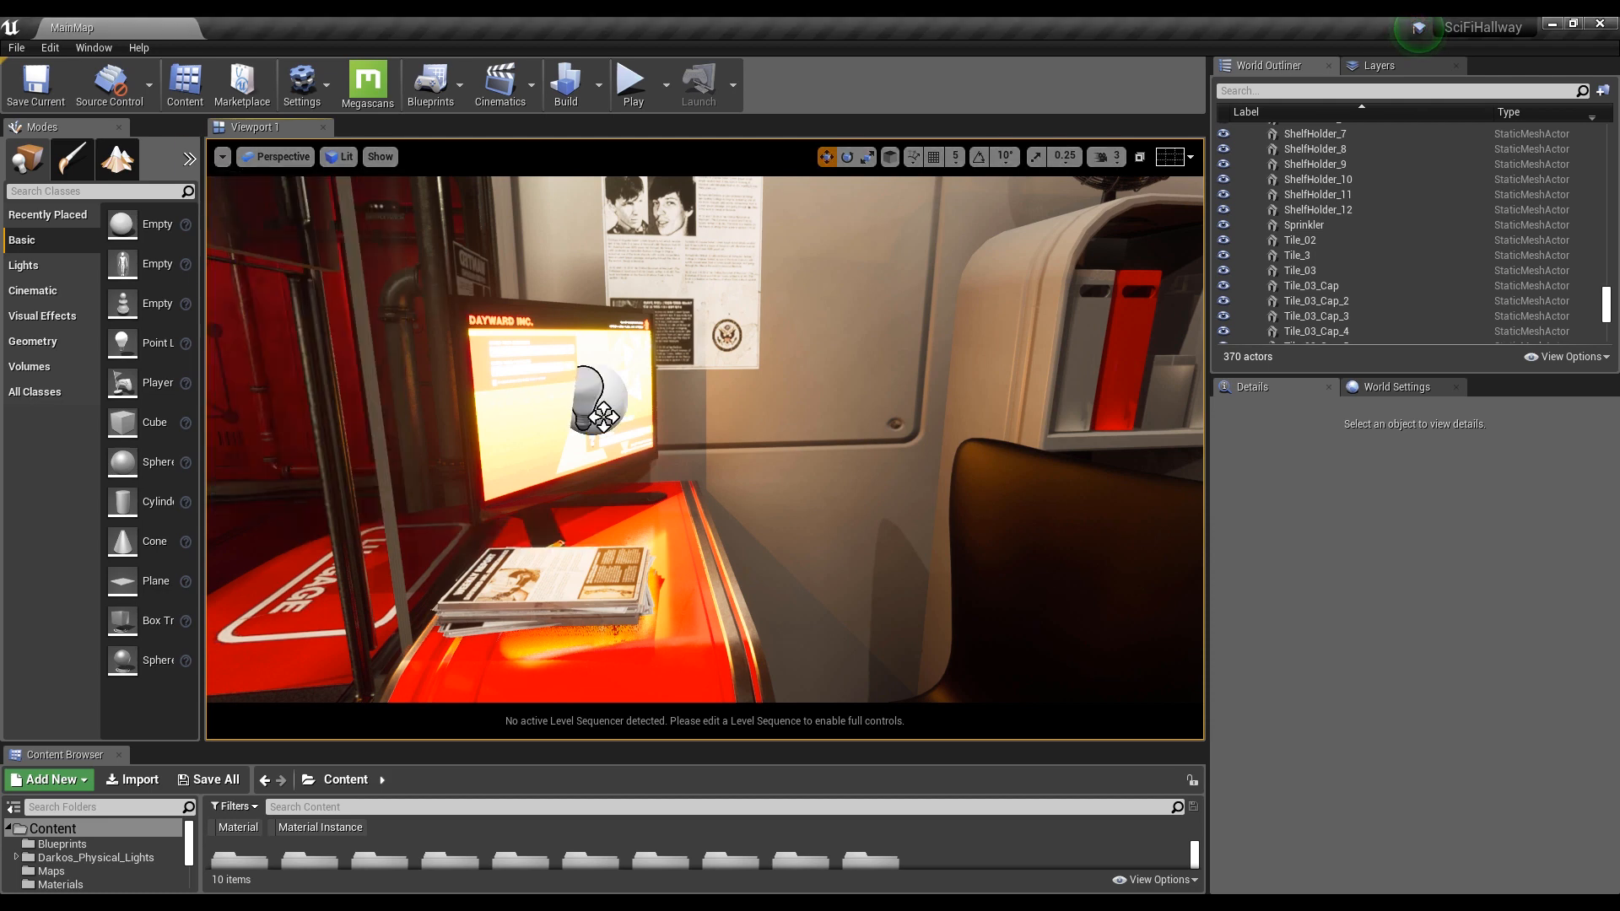
click(601, 414)
right_drag(604, 417, 916, 426)
key(w)
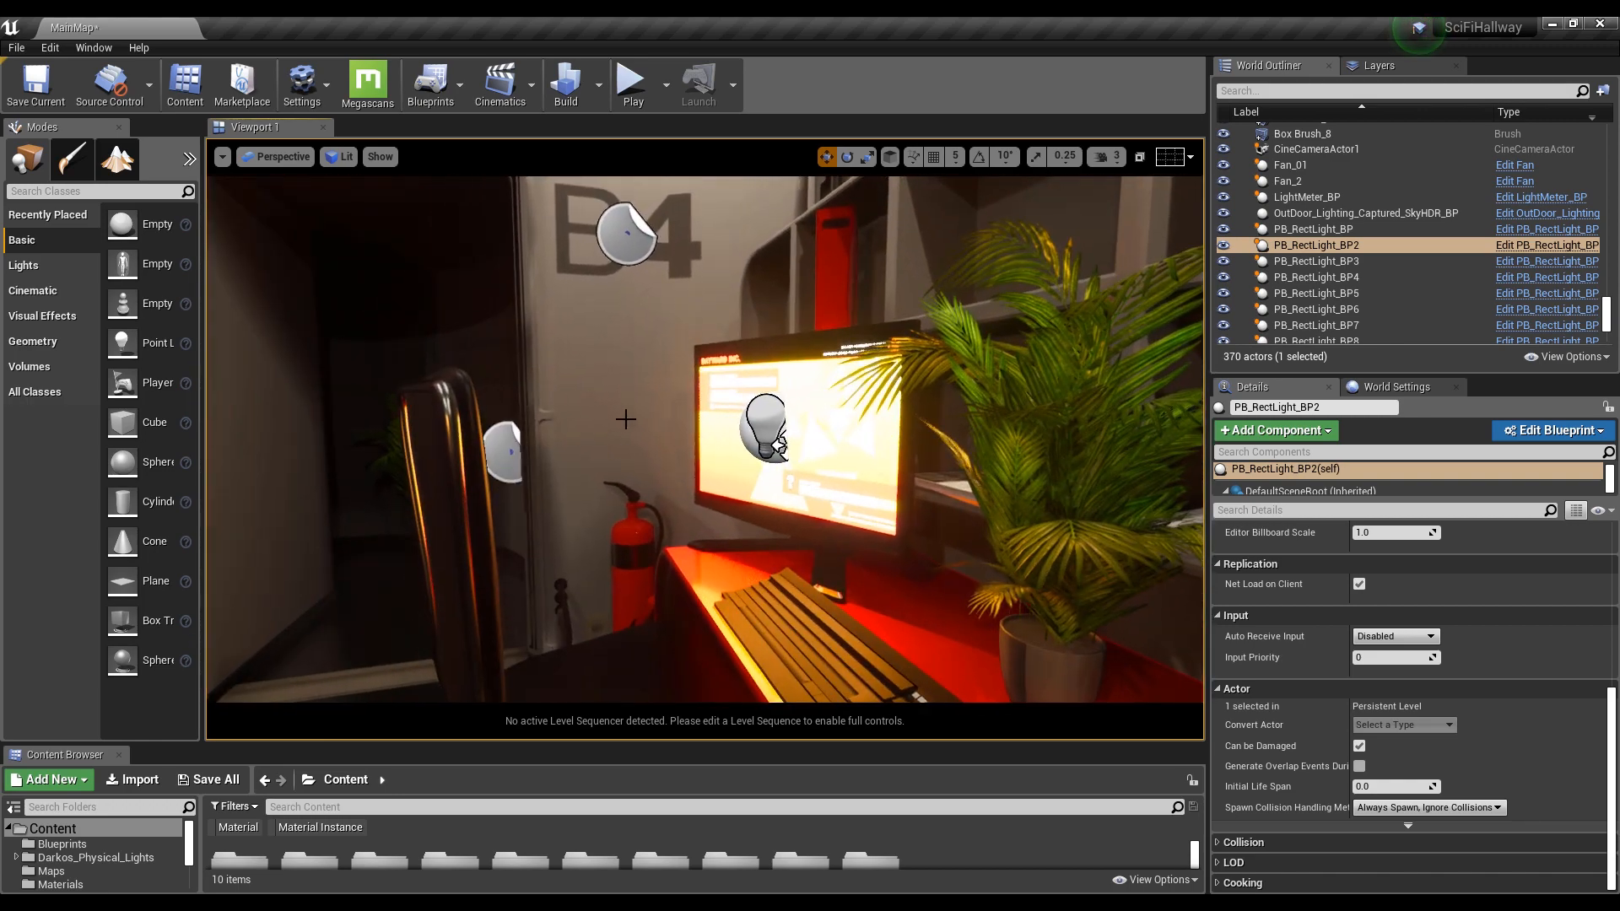
click(761, 443)
scroll(1310, 661, up, 5)
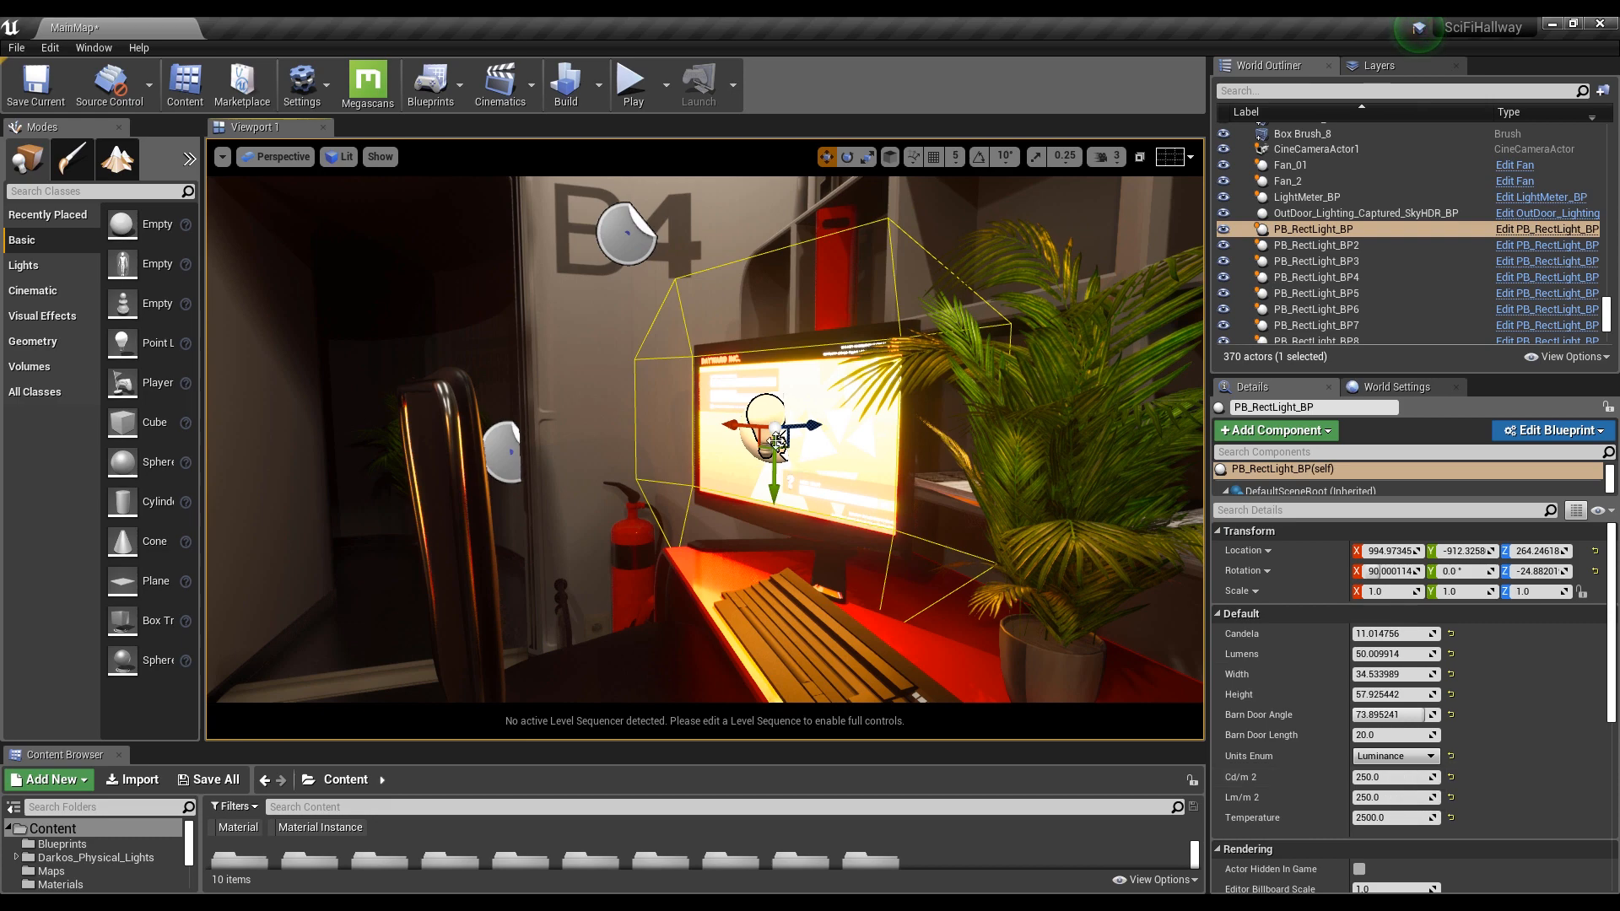
Deselect the rect light and move out of the office to look down the hallway
key(Escape)
right_drag(765, 411, 34, 407)
key(s)
key(s)
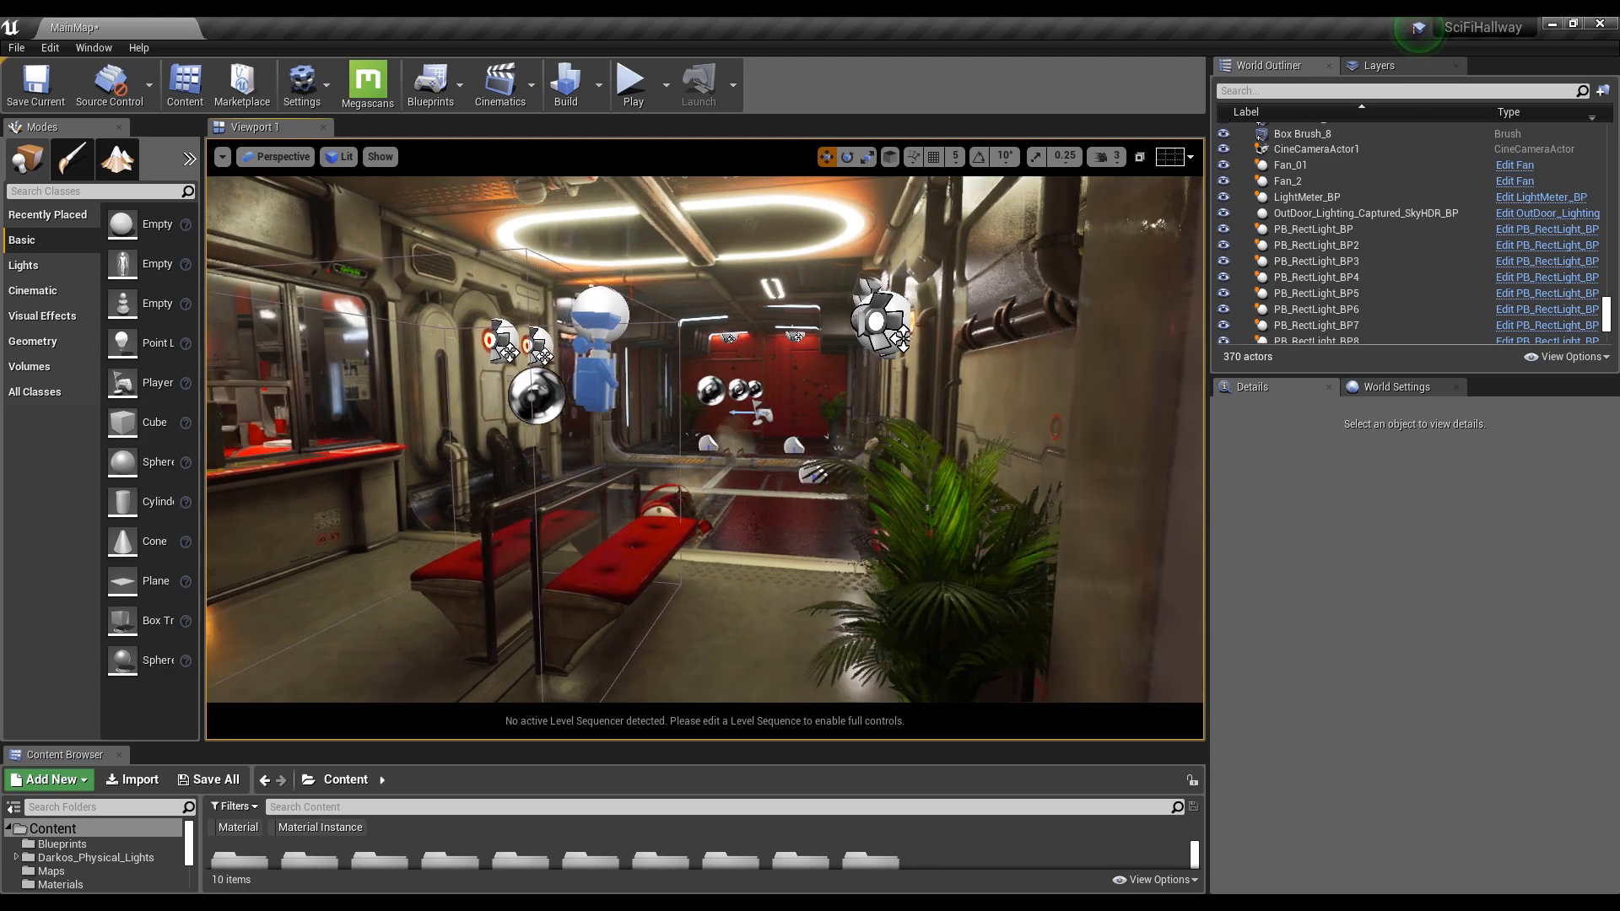
Inspect the sky settings of OutDoor_Lighting_Captured_SkyHDR_BP and look over the hallway it surrounds
click(1433, 212)
key(d)
mouse_move(706, 439)
right_down()
mouse_move(675, 438)
mouse_move(718, 429)
mouse_move(679, 439)
right_up()
key(a)
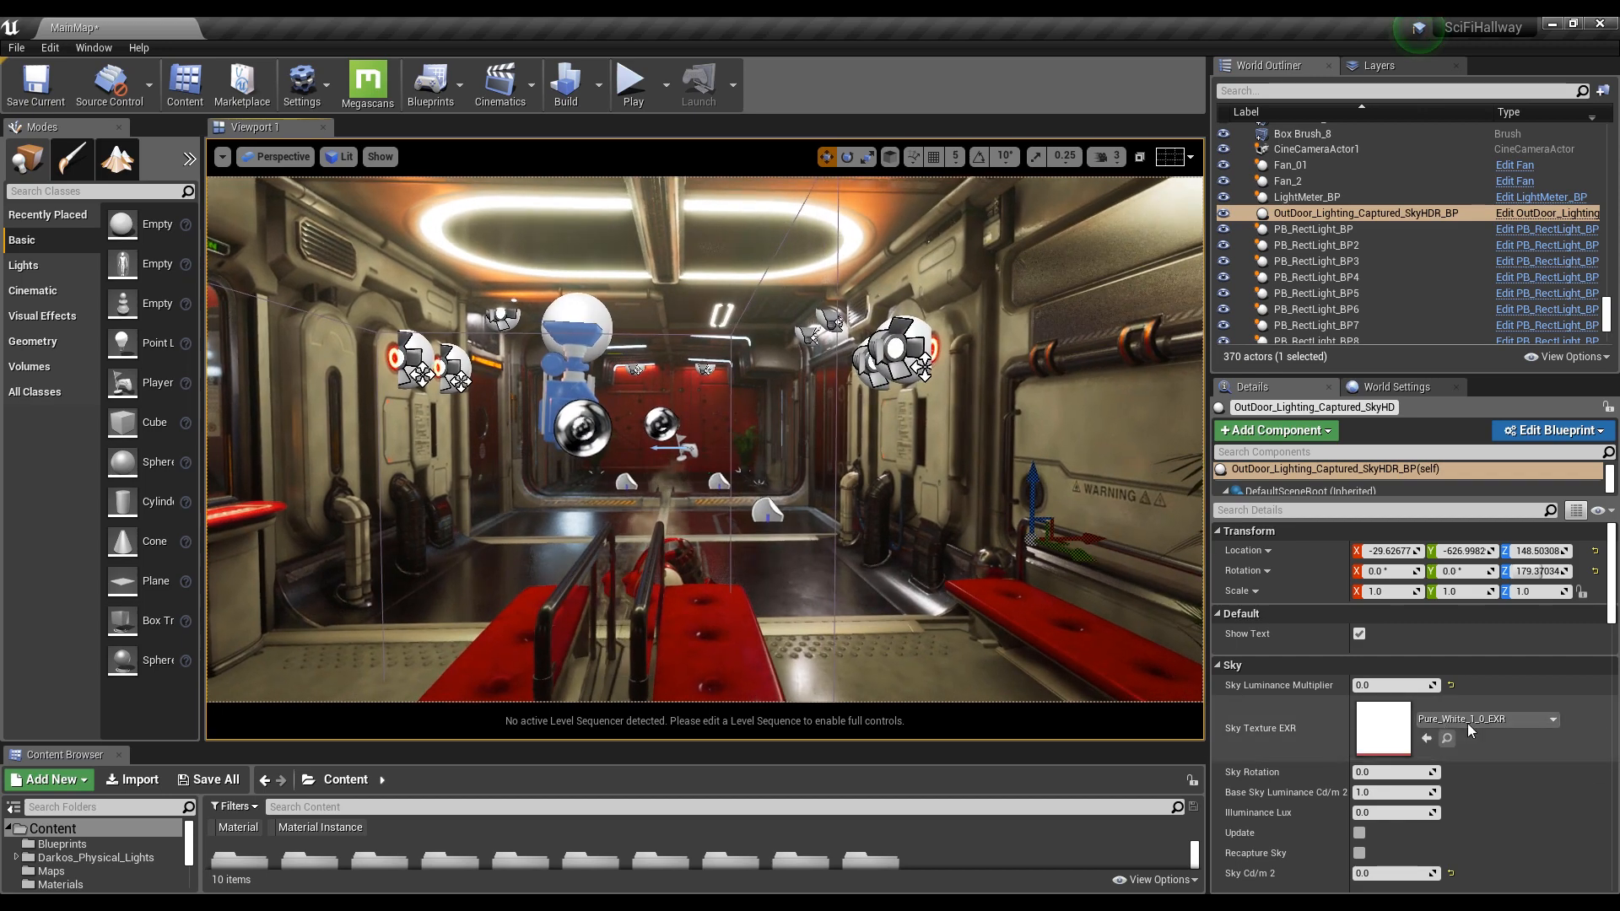
right_drag(976, 294, 910, 304)
key(d)
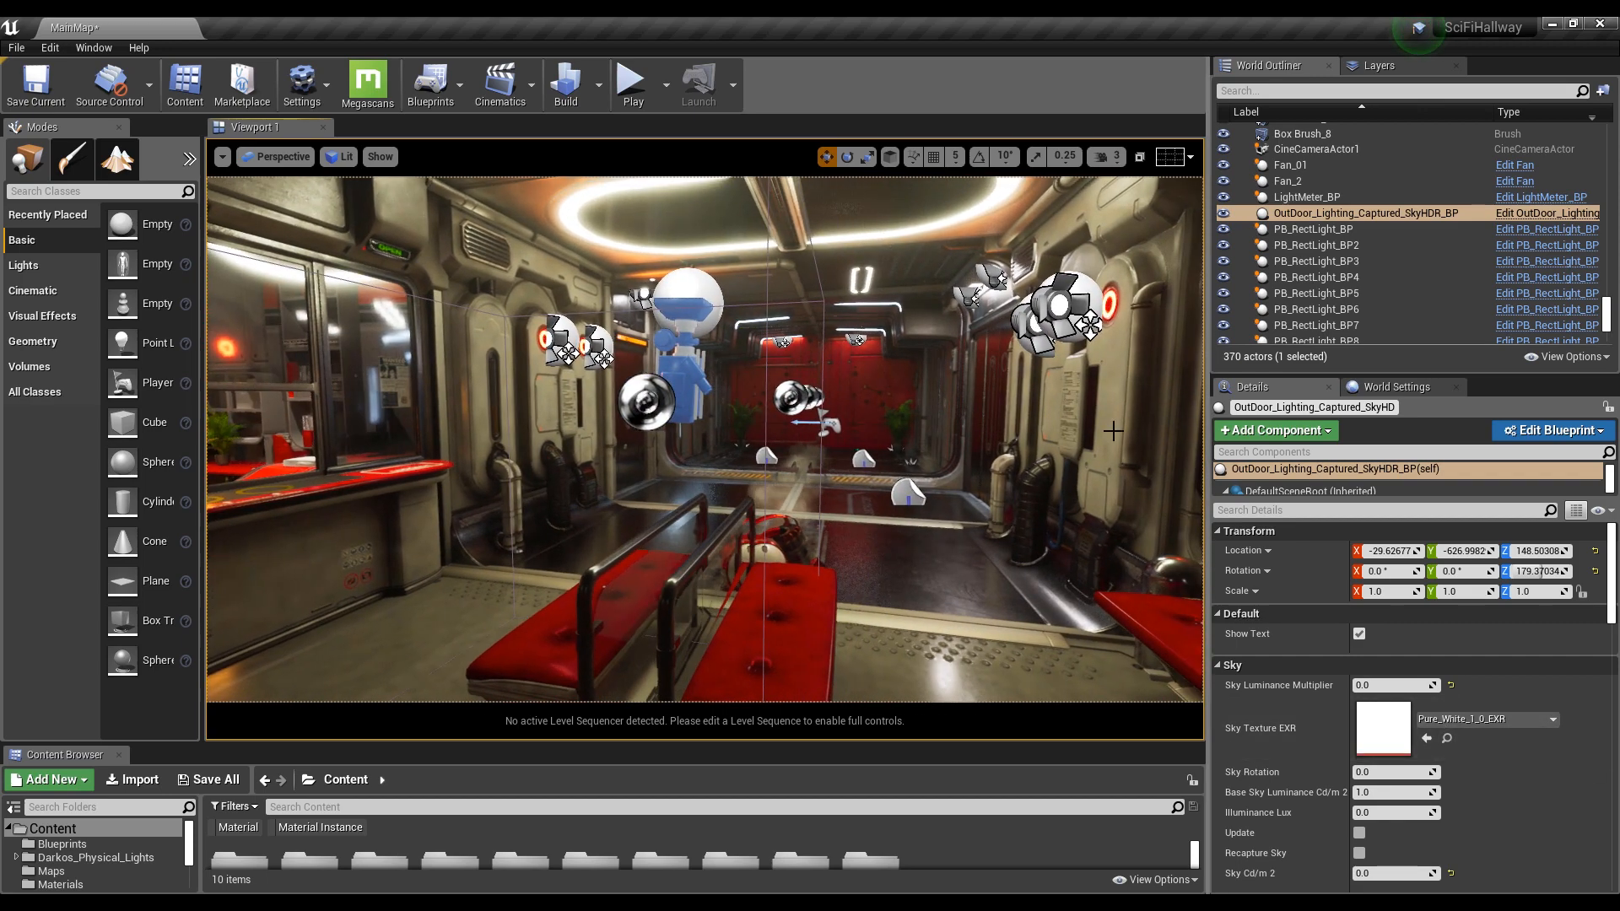
key(d)
right_drag(845, 488, 806, 489)
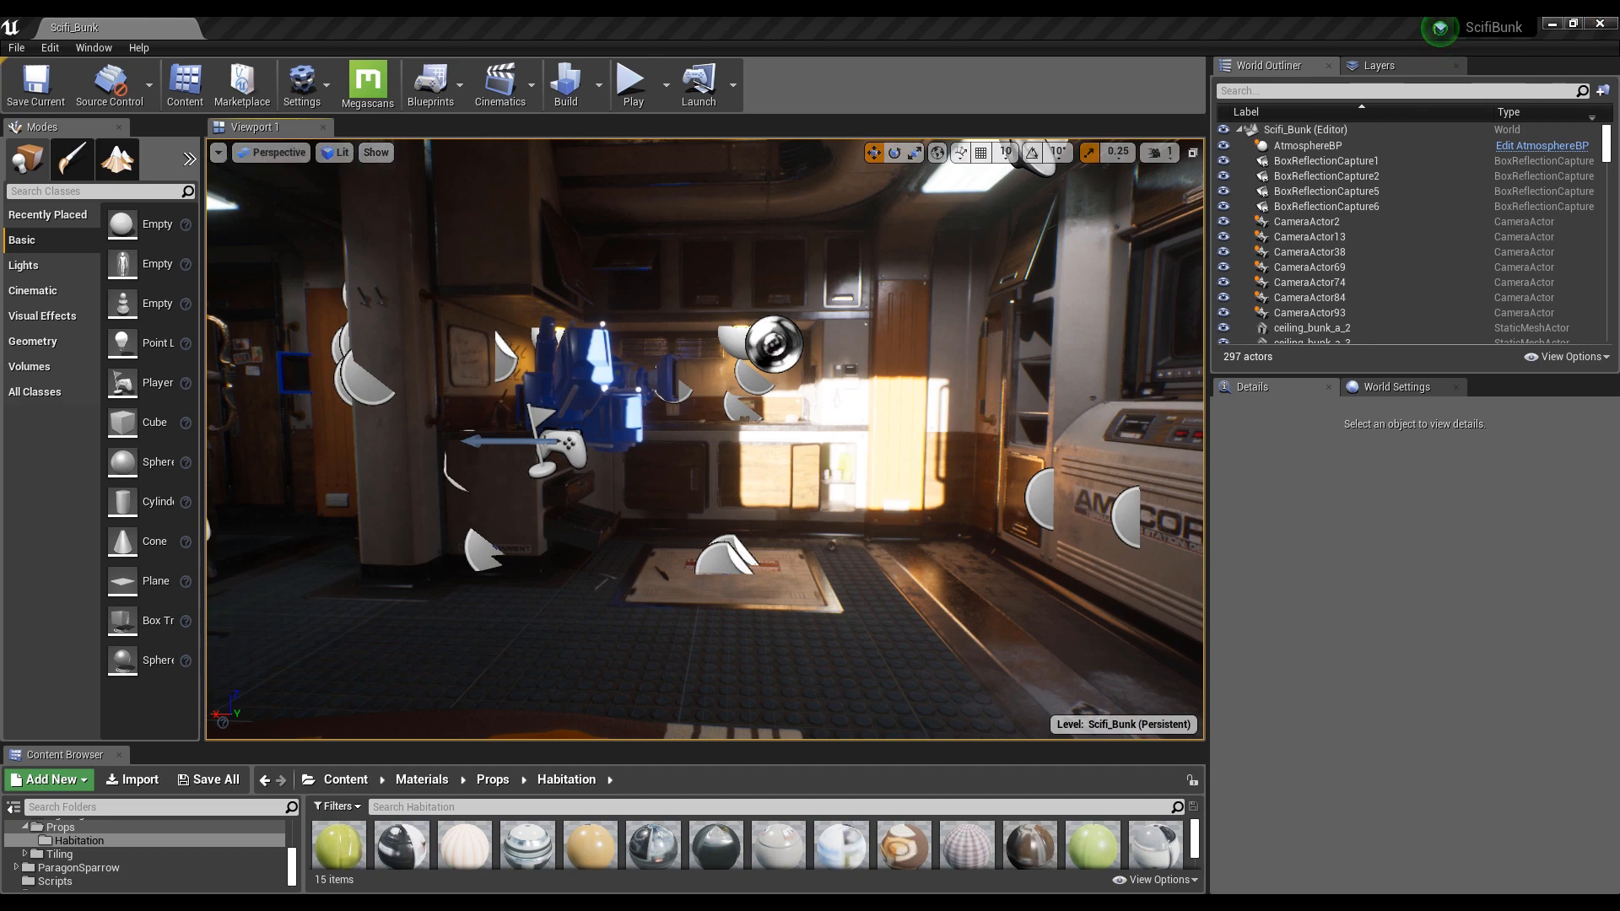
In the ScifiBunk project, turn on Game View and look over the kitchen area
right_drag(977, 373, 886, 368)
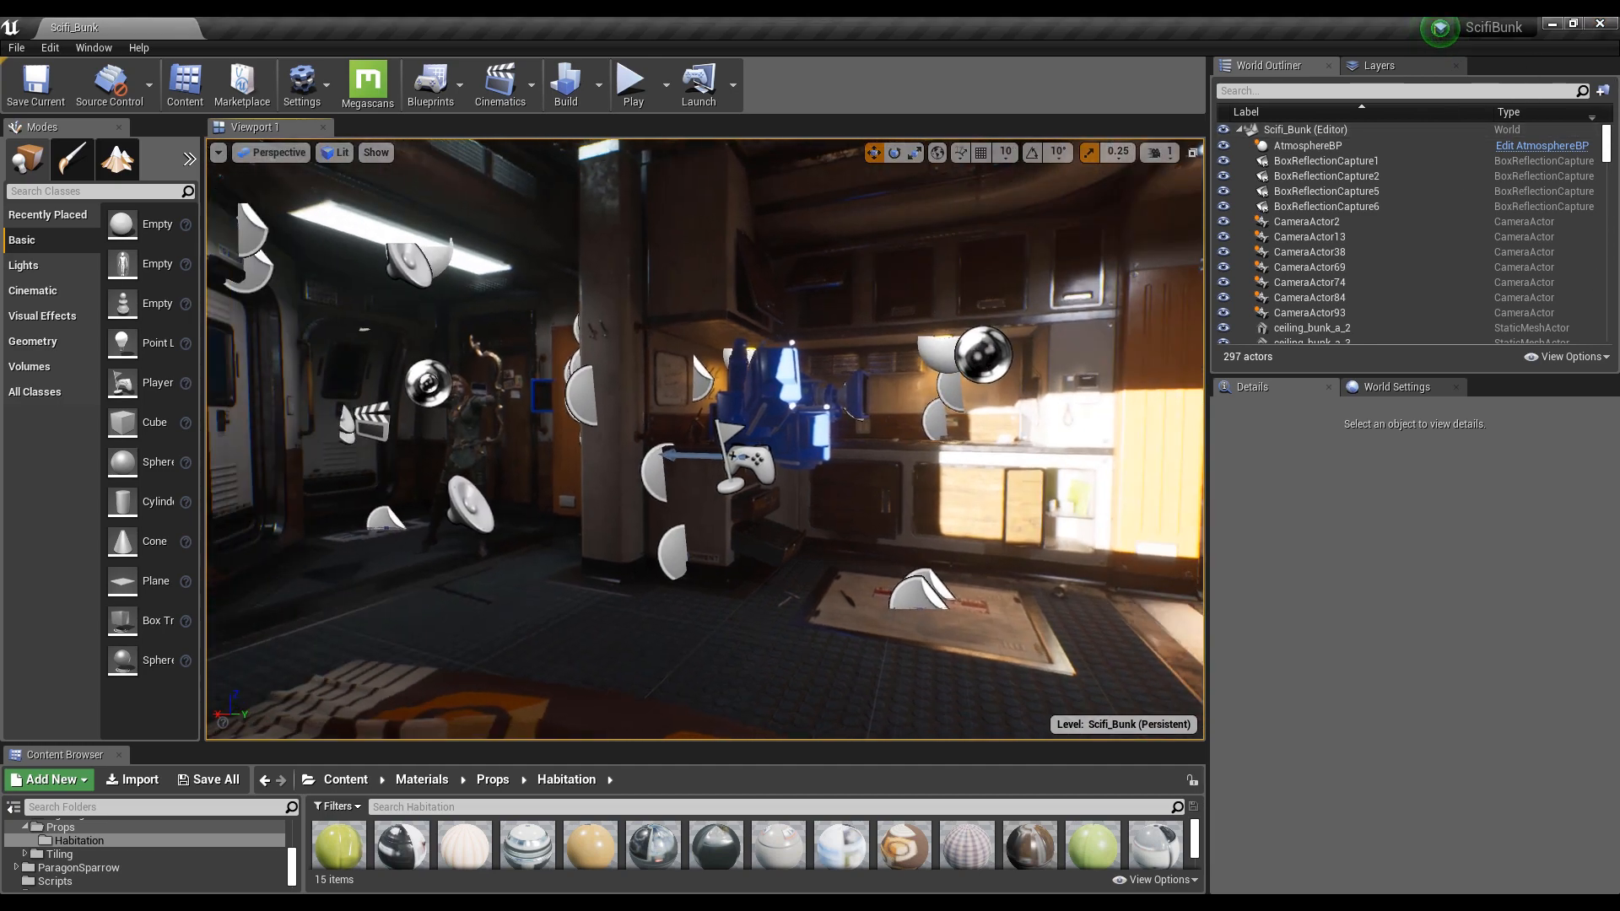
mouse_move(705, 391)
right_down()
mouse_move(667, 390)
mouse_move(718, 395)
right_up()
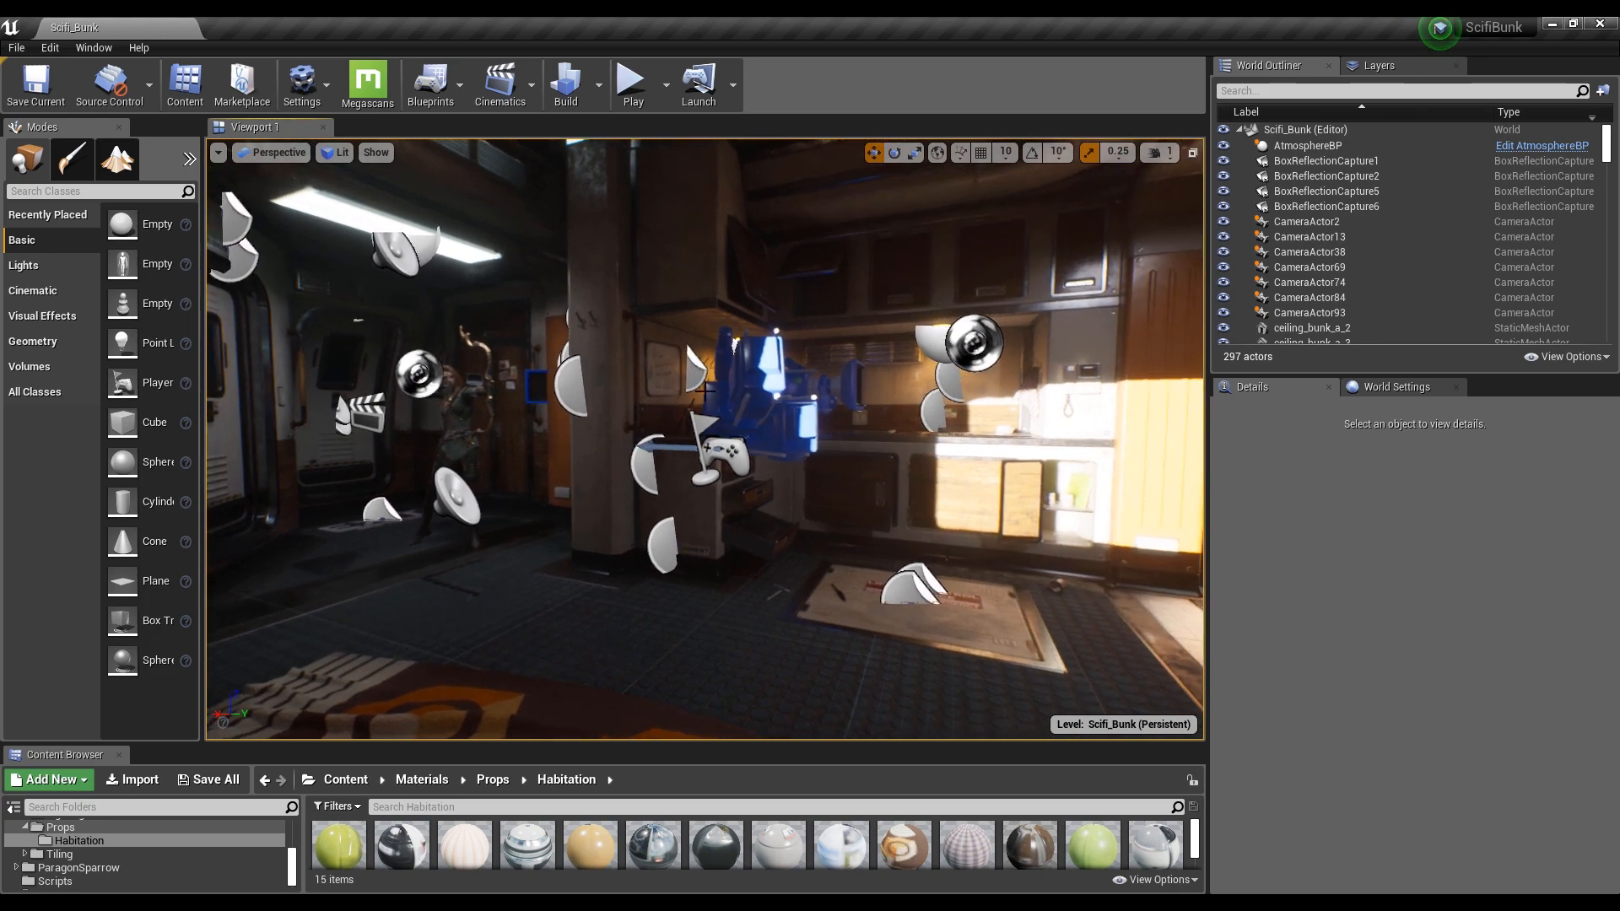
click(219, 152)
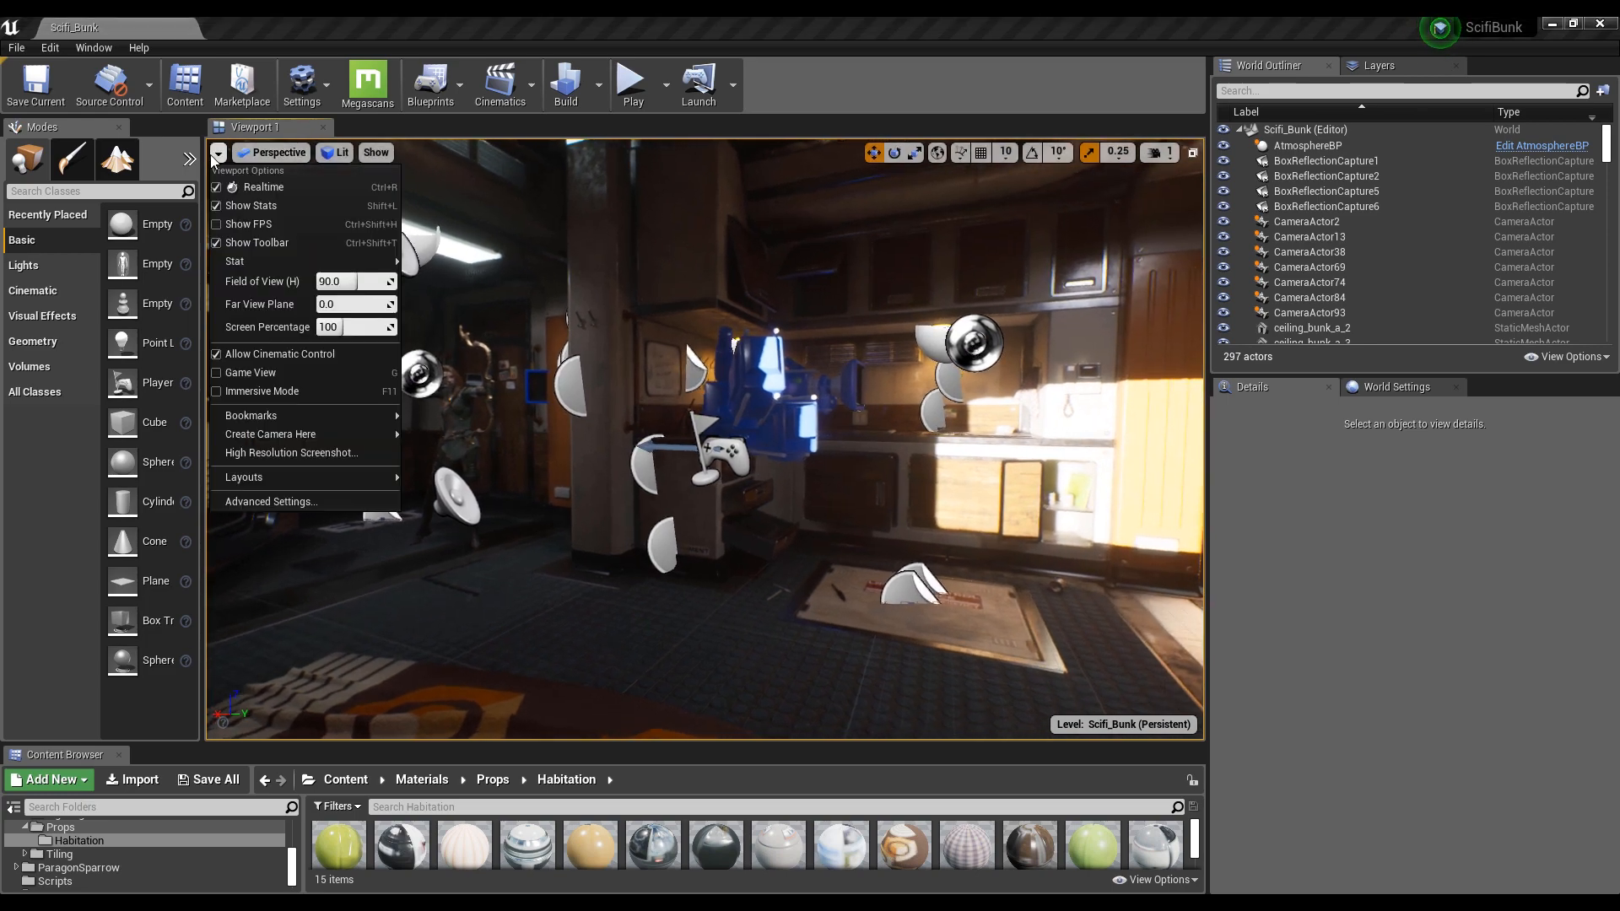
click(226, 372)
right_drag(677, 538, 771, 526)
Set the camera speed to 2 and inspect the settings of the round ceiling light above the microwave
click(1170, 155)
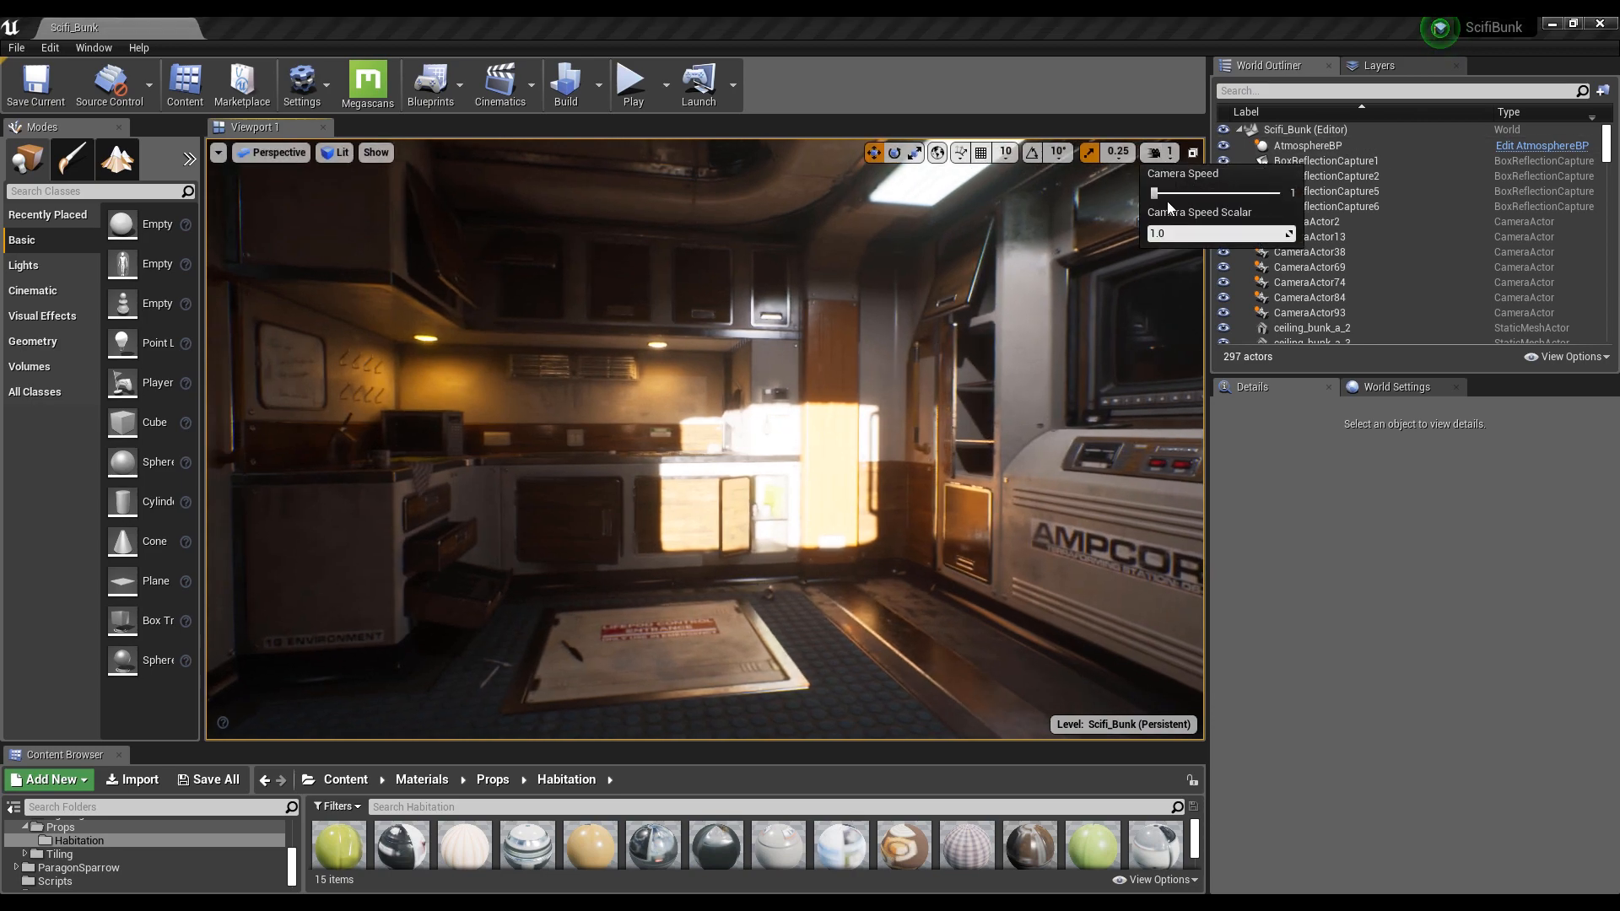
right_drag(894, 343, 203, 370)
key(s)
key(w)
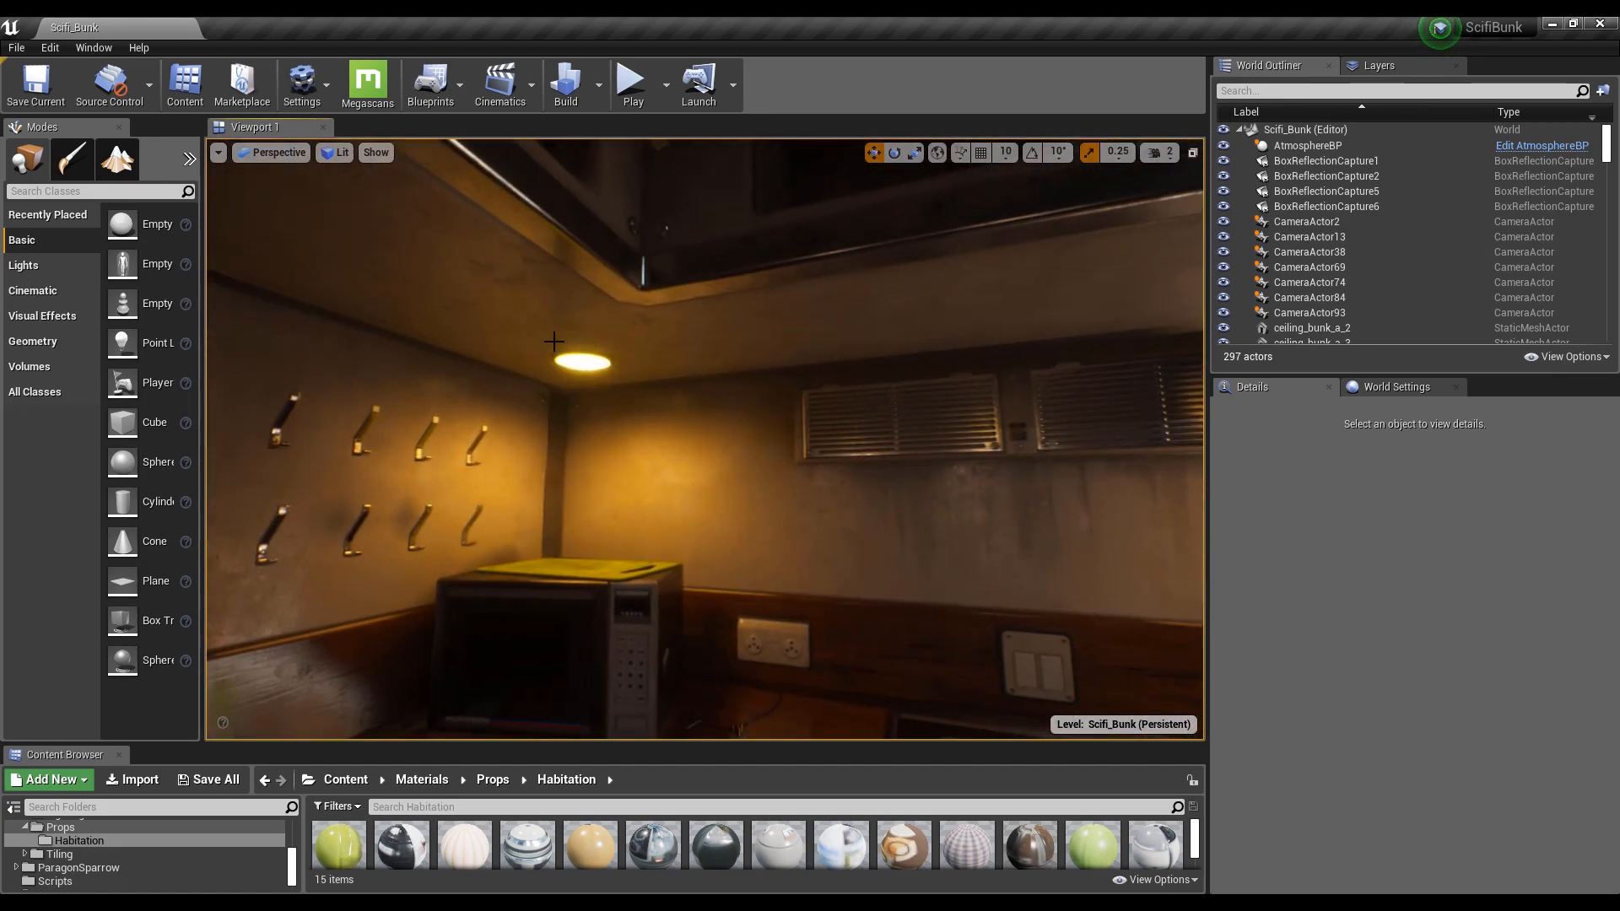
click(588, 365)
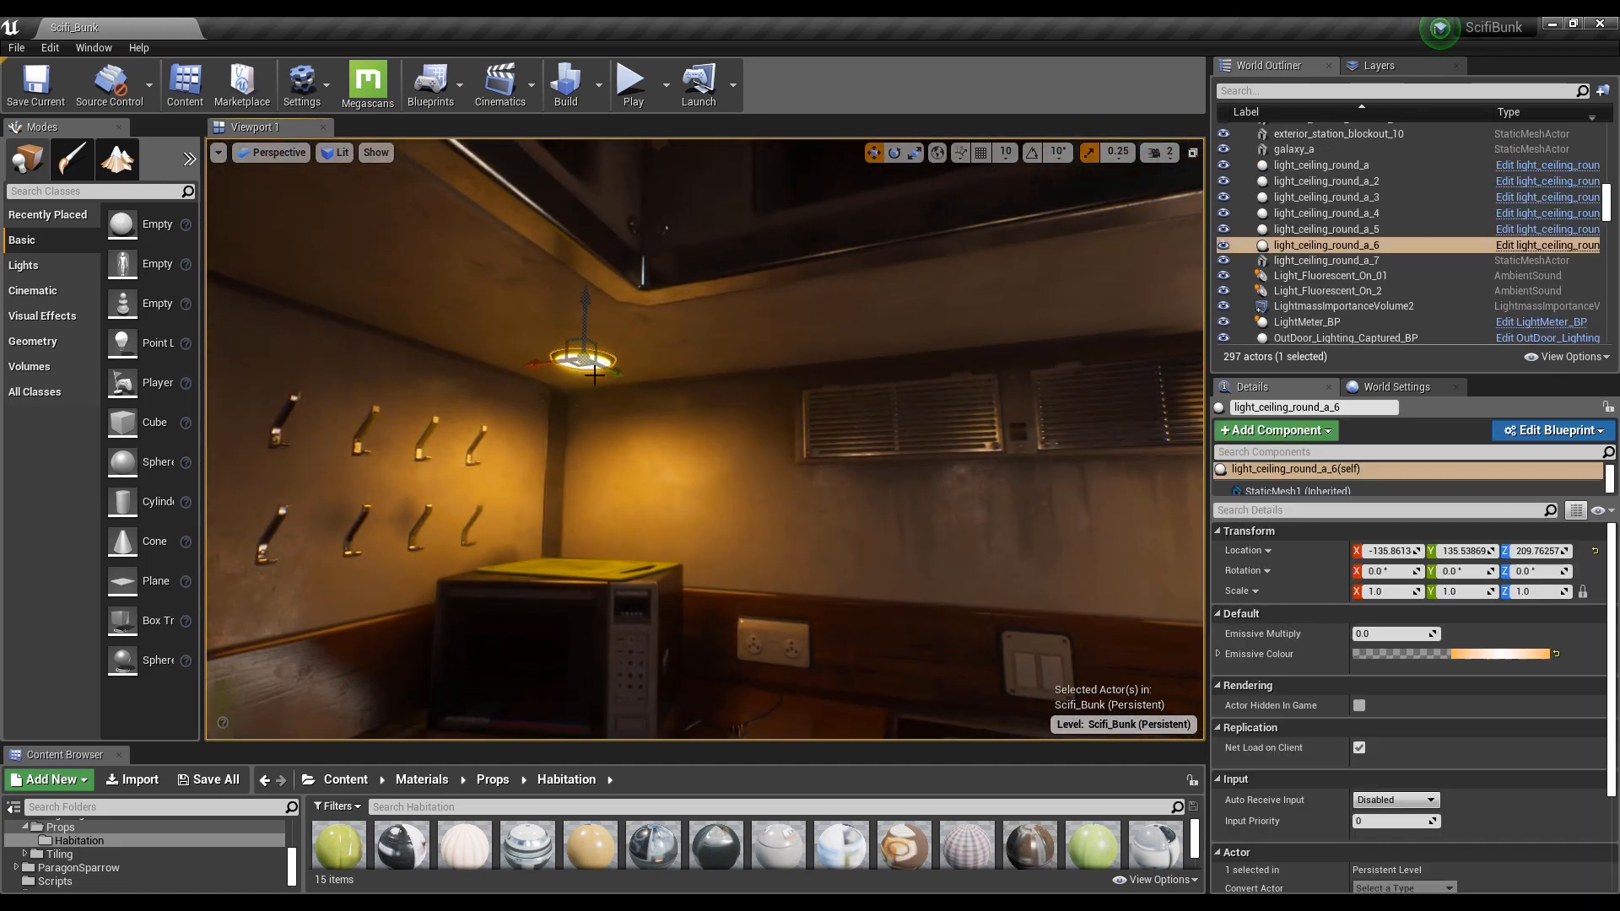
scroll(1323, 696, down, 4)
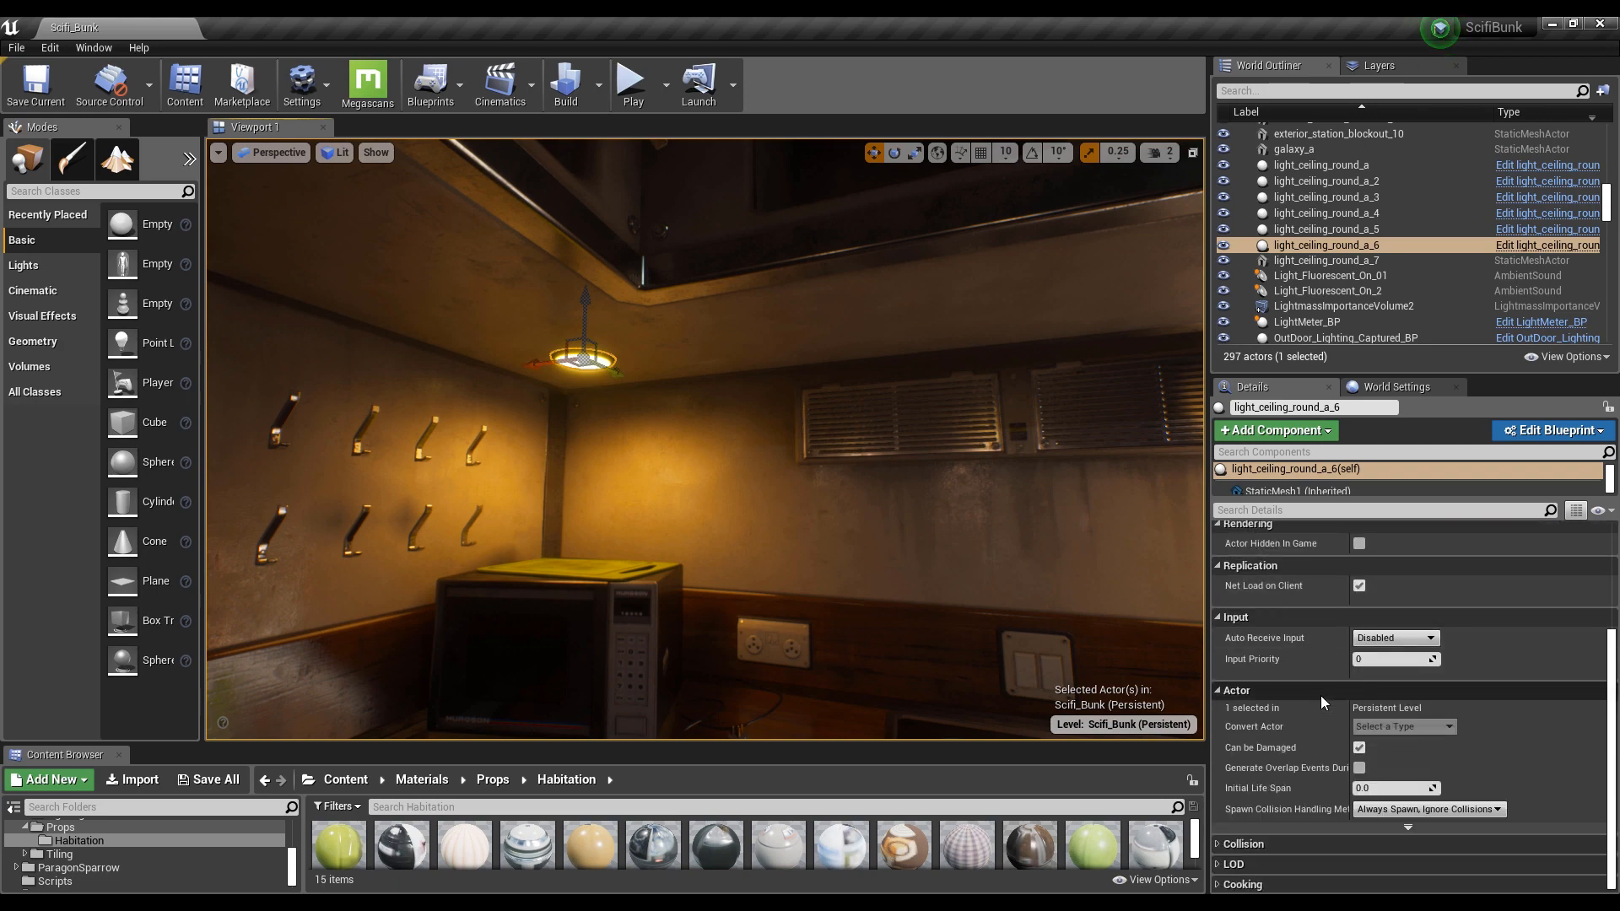
key(Escape)
Examine the sleeping bunk's lighting, from the sunlit window and curtains to the round ceiling lights
right_drag(602, 369, 735, 409)
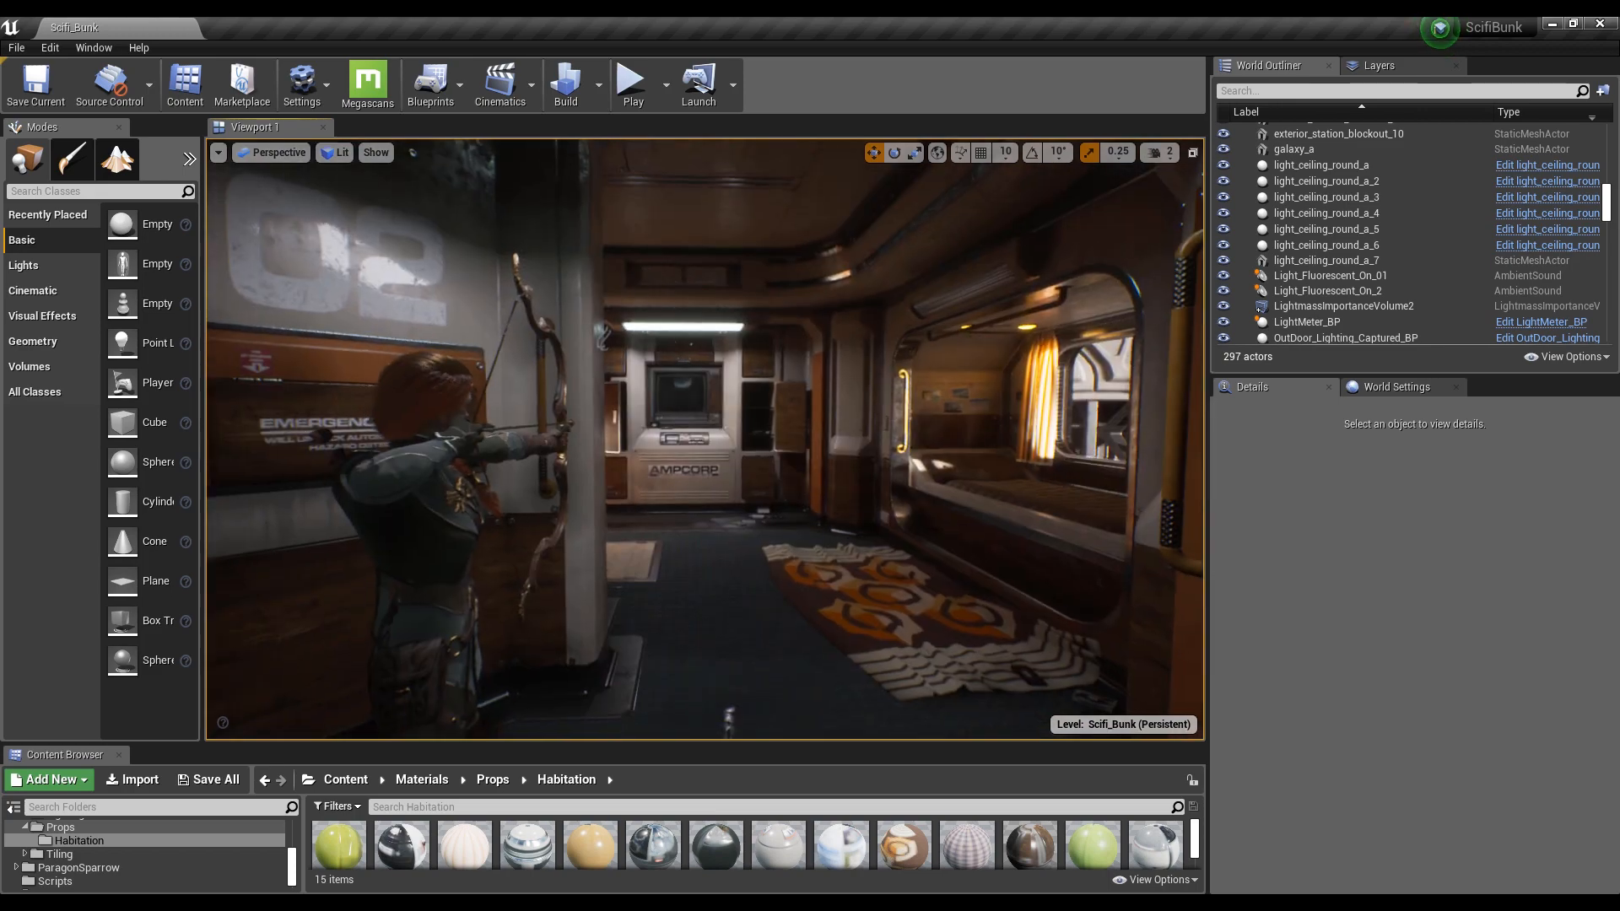
key(w)
right_drag(704, 439, 749, 439)
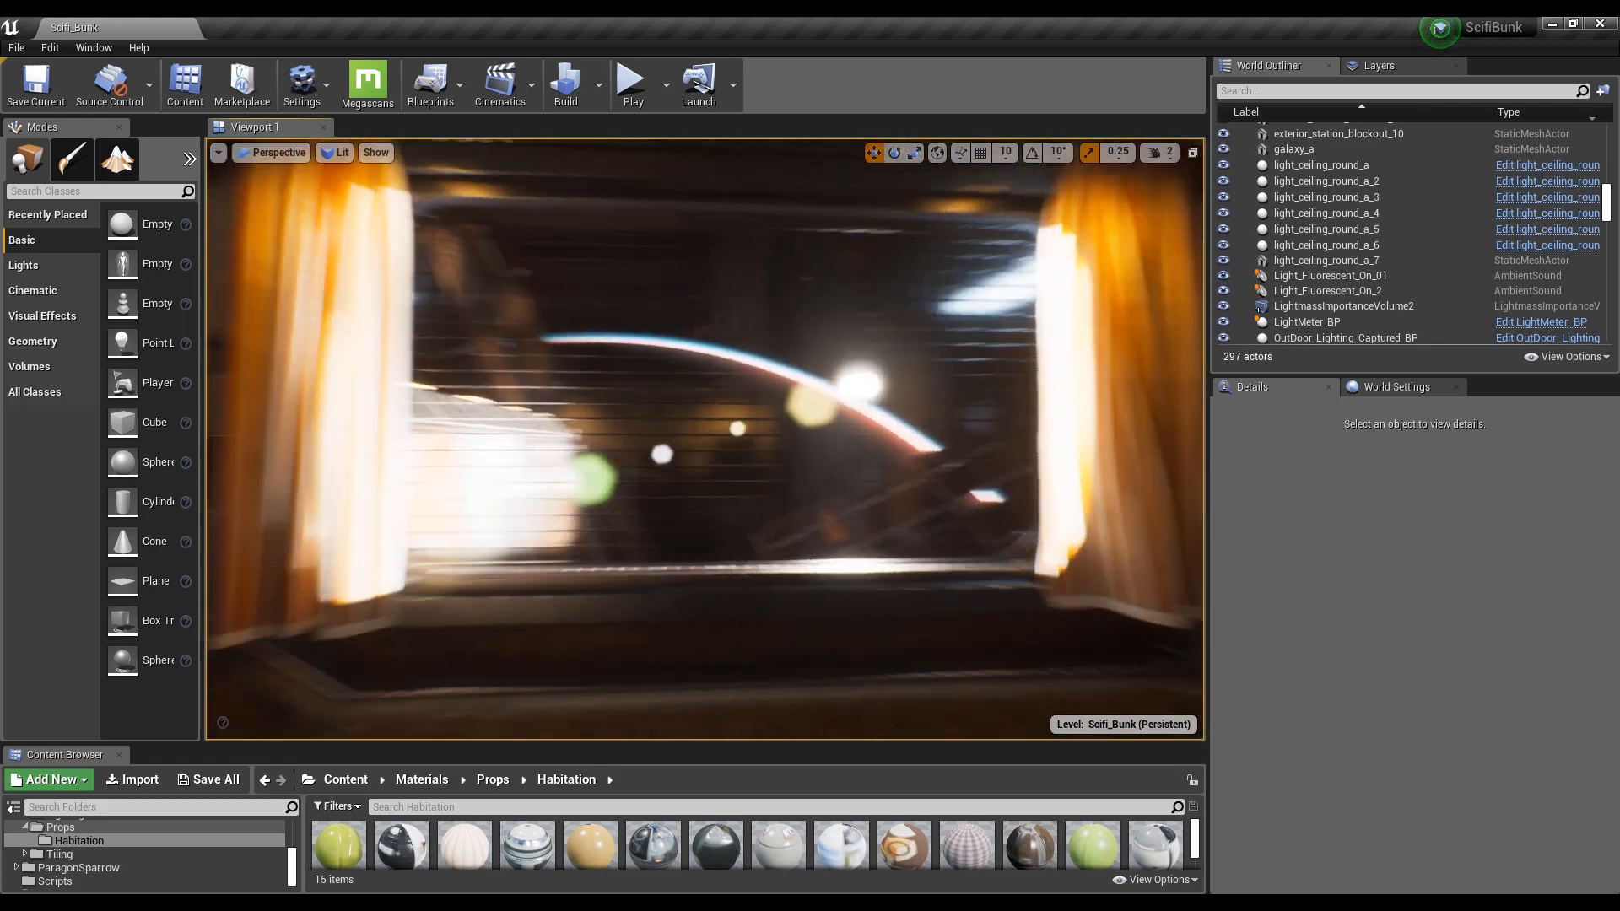
right_drag(705, 439, 582, 439)
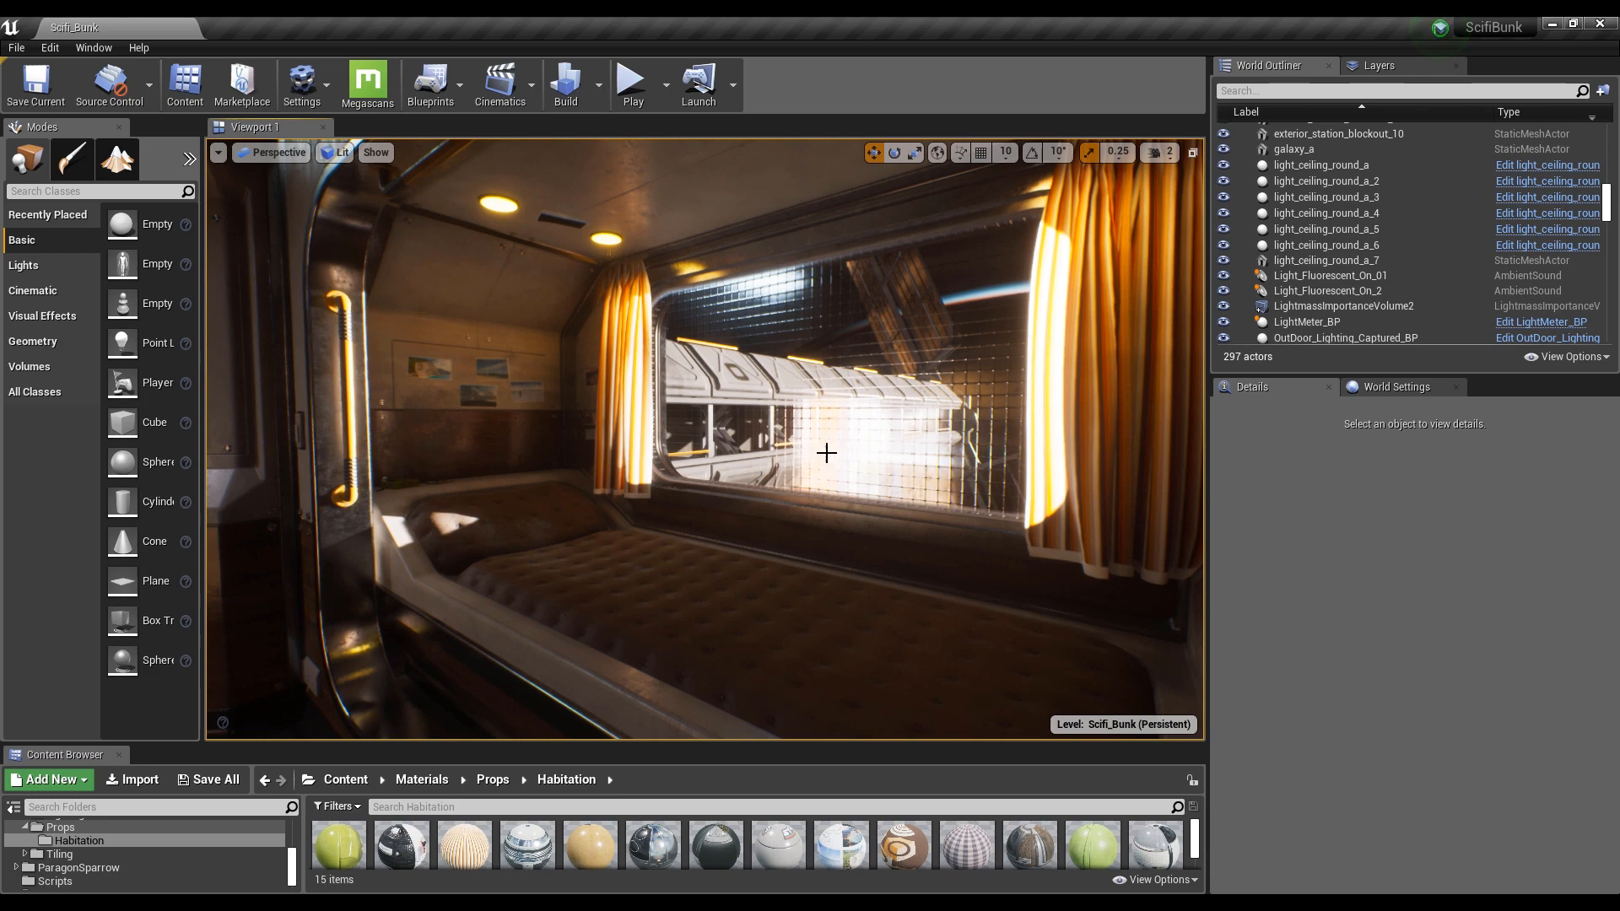
right_drag(803, 526, 742, 527)
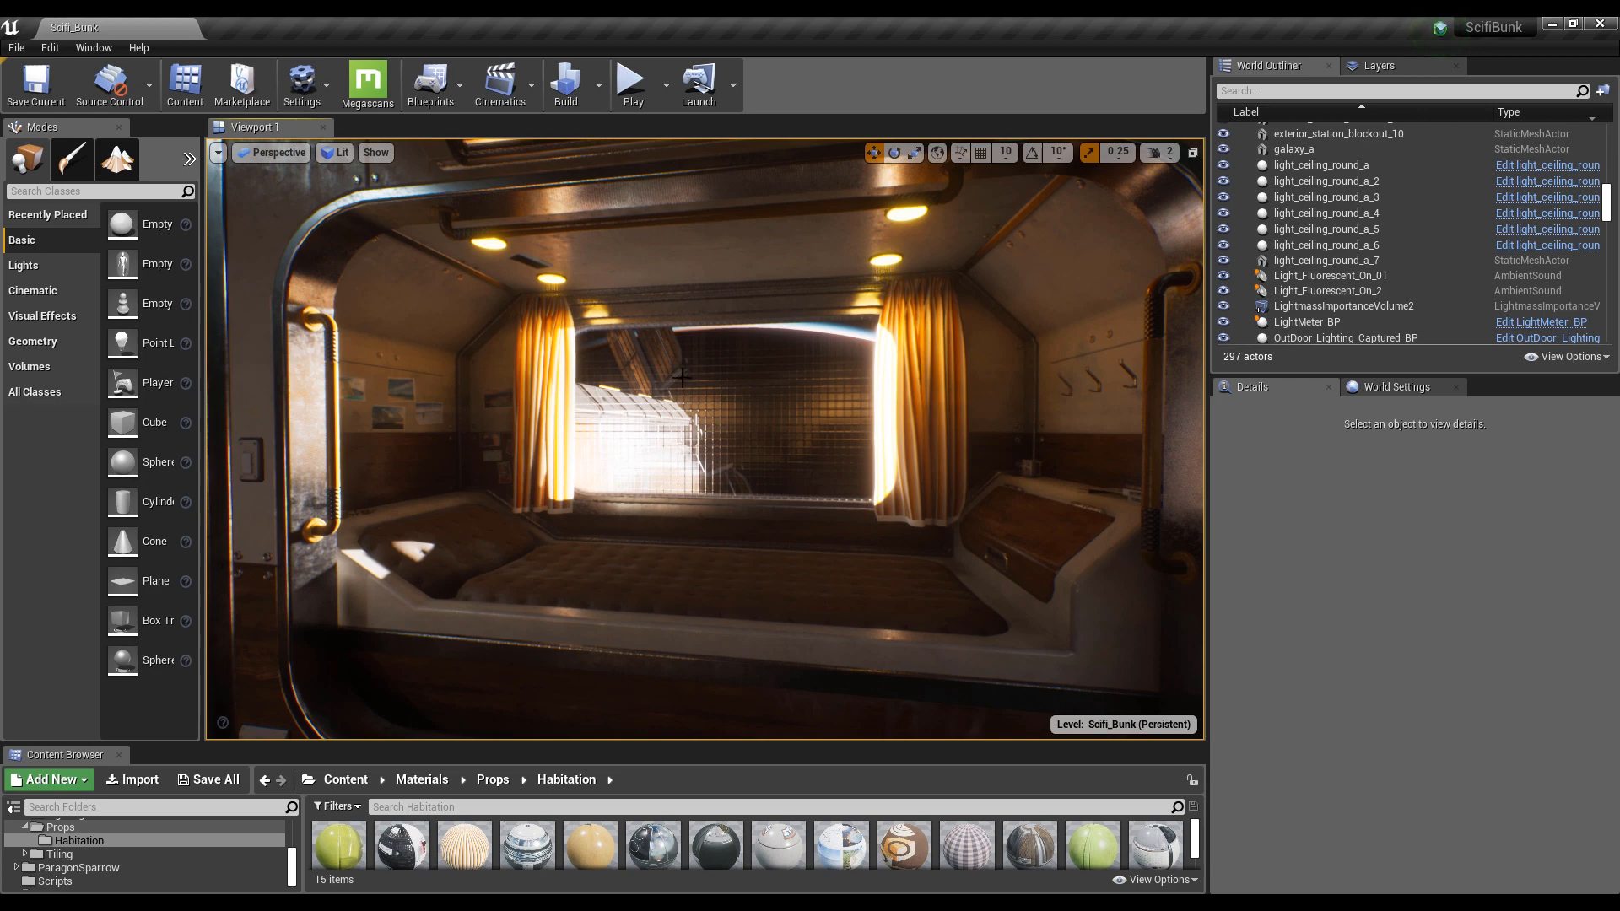
mouse_move(735, 577)
right_down()
mouse_move(405, 573)
mouse_move(726, 572)
right_up()
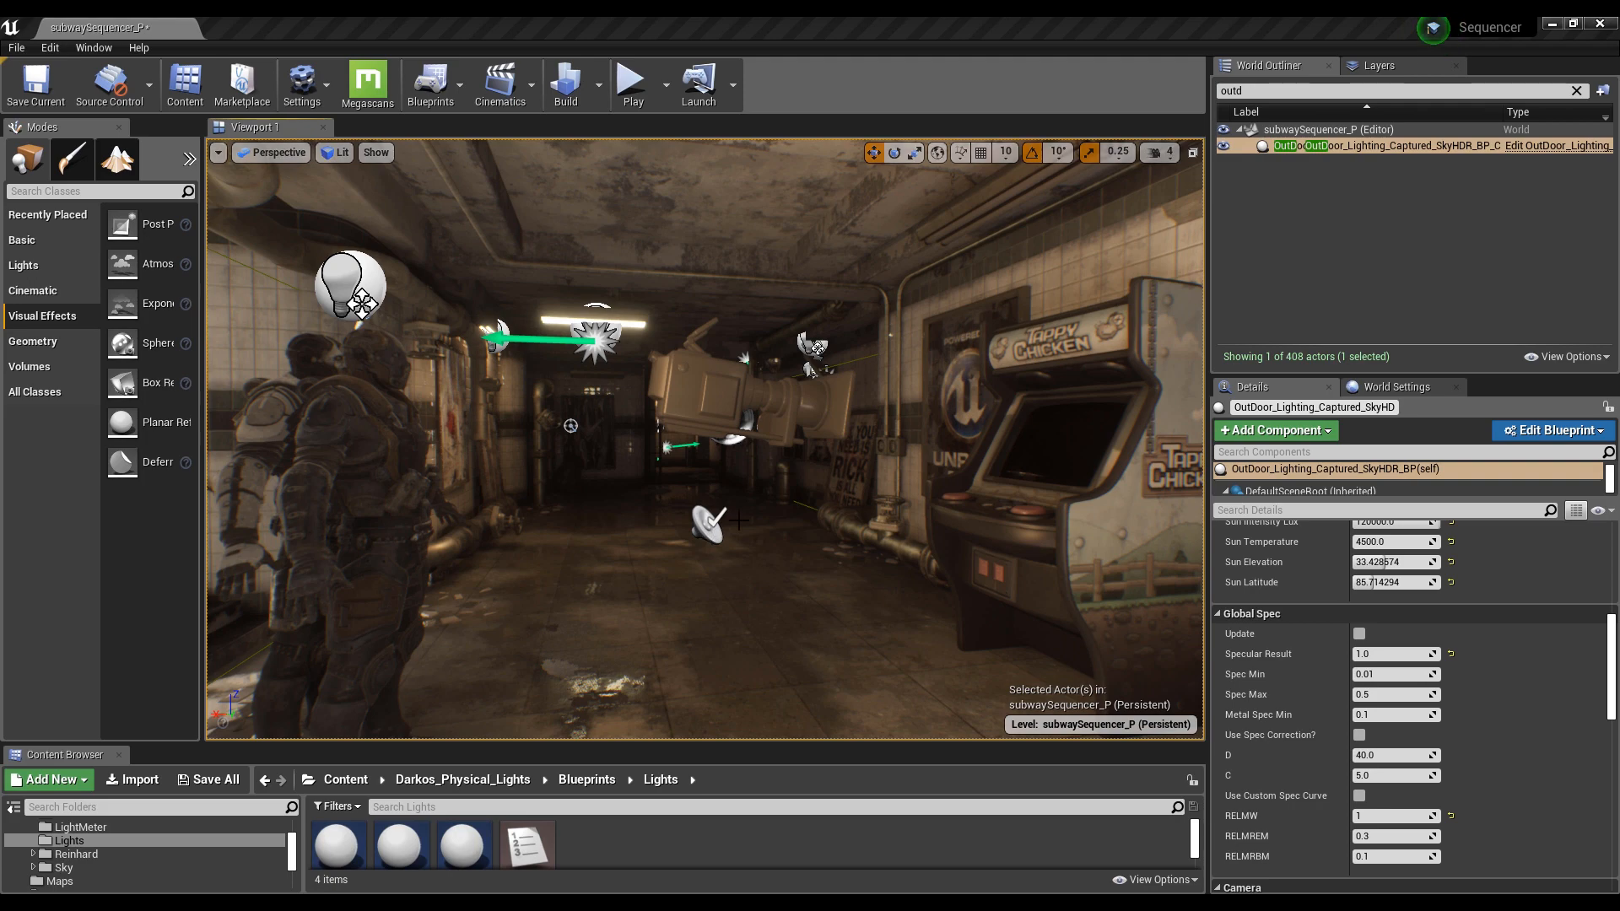
In the Sequencer project, examine how the lights are placed along the subway corridor
mouse_move(739, 521)
right_down()
mouse_move(481, 515)
mouse_move(733, 514)
right_up()
key(w)
key(w)
key(w)
key(w)
key(w)
key(a)
key(s)
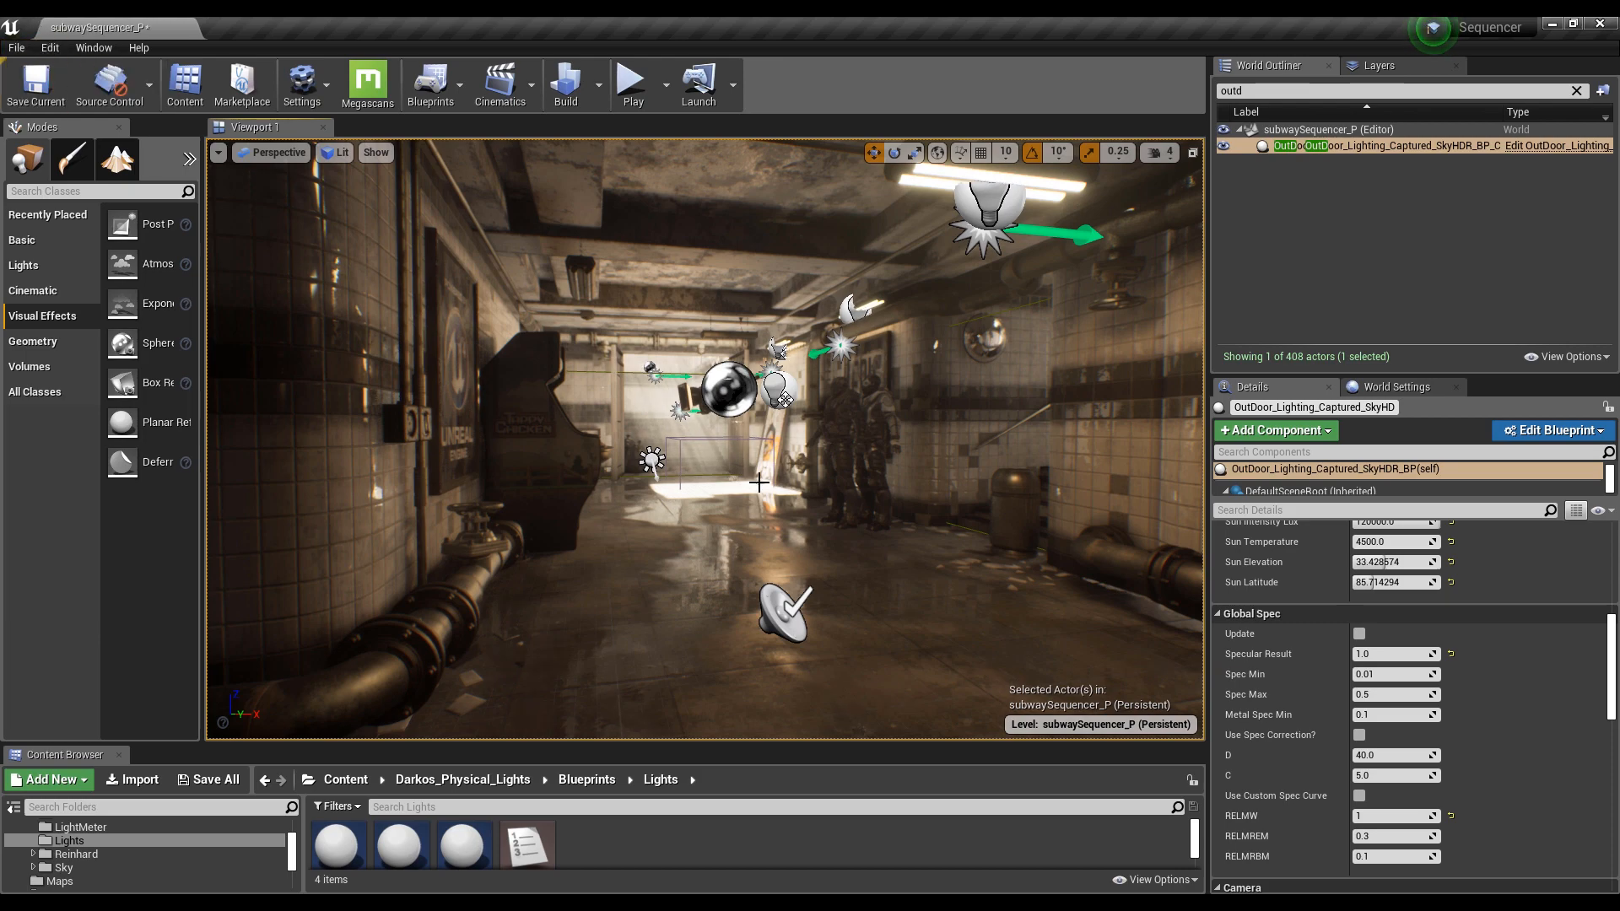
middle_drag(733, 510, 746, 503)
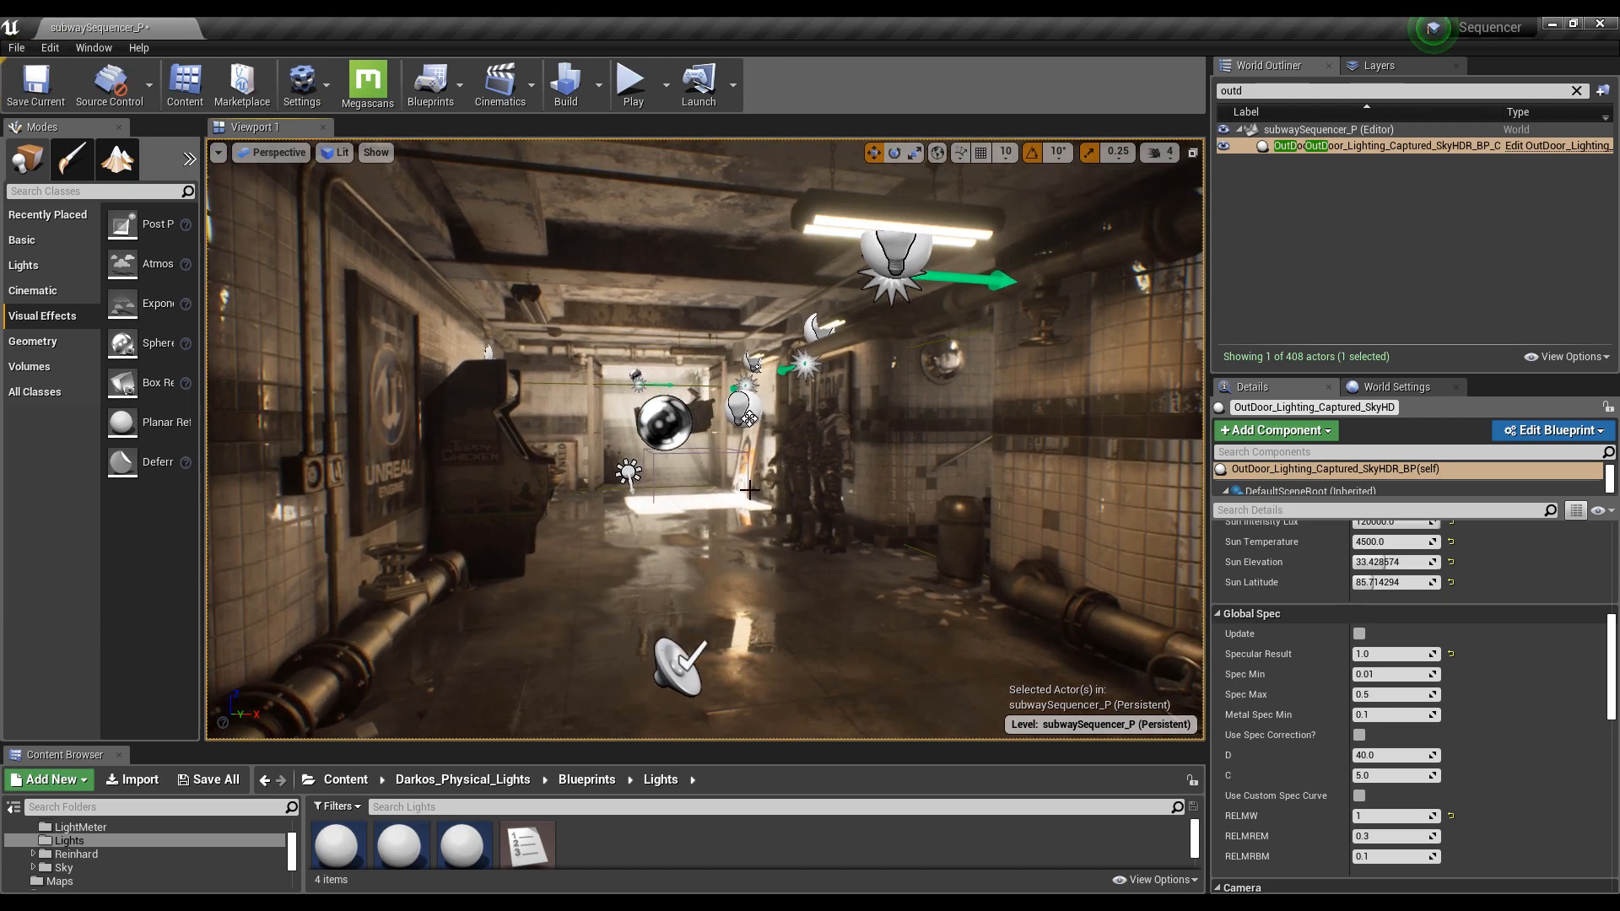
right_drag(594, 542, 594, 548)
key(w)
right_drag(886, 549, 887, 548)
key(s)
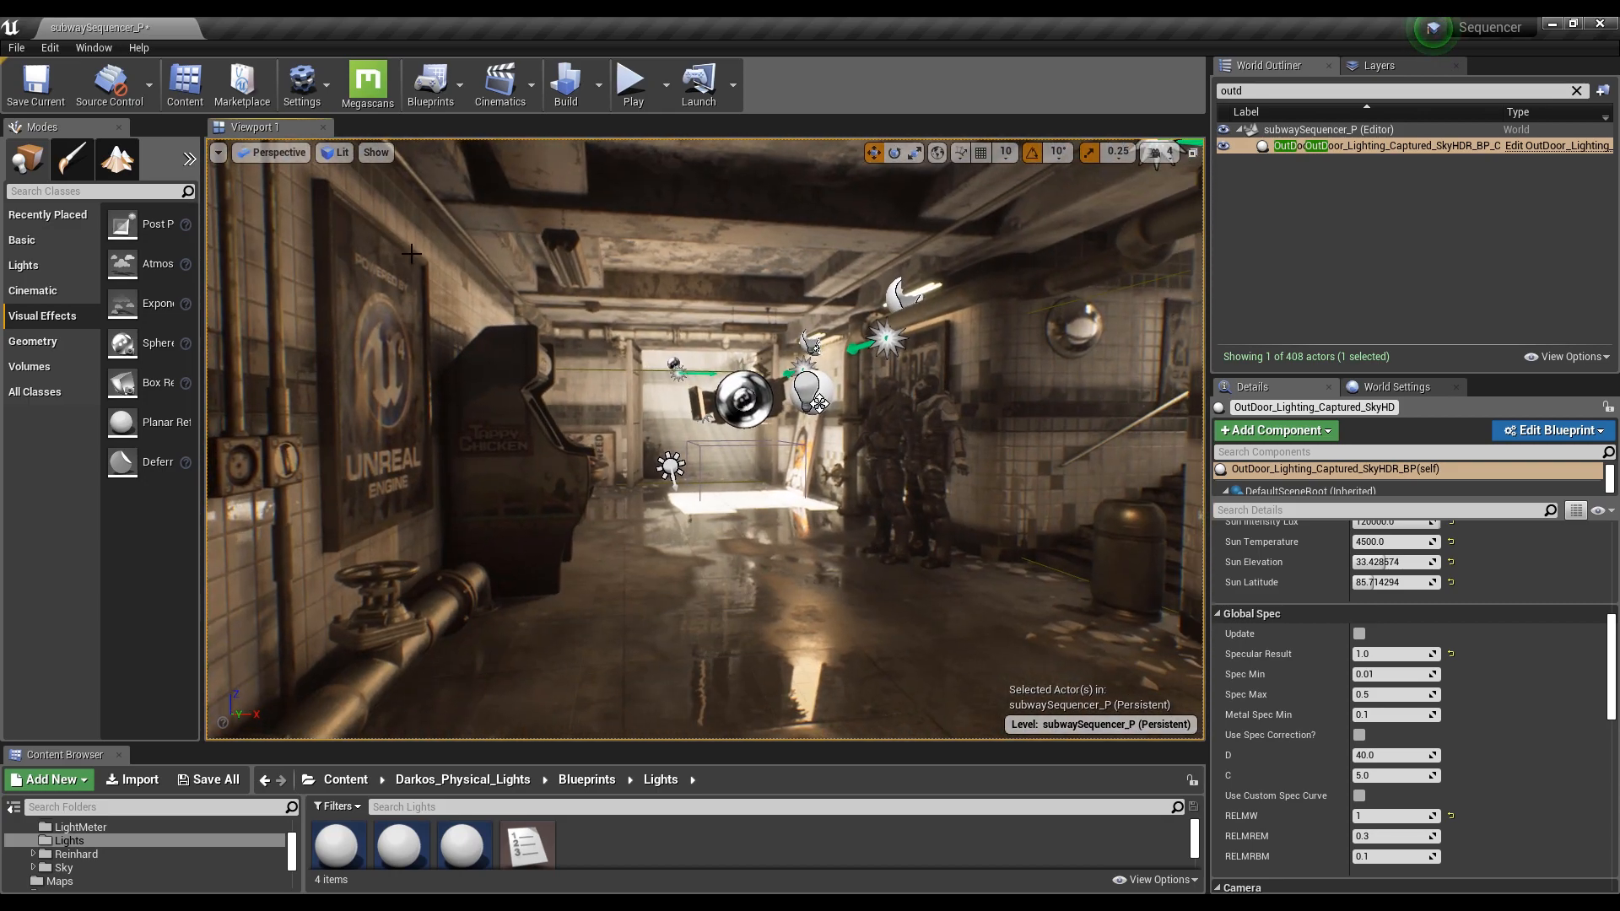
Turn on Game View and examine the subway's fluorescent lighting and the sunlit entrance without icons
click(218, 153)
click(240, 373)
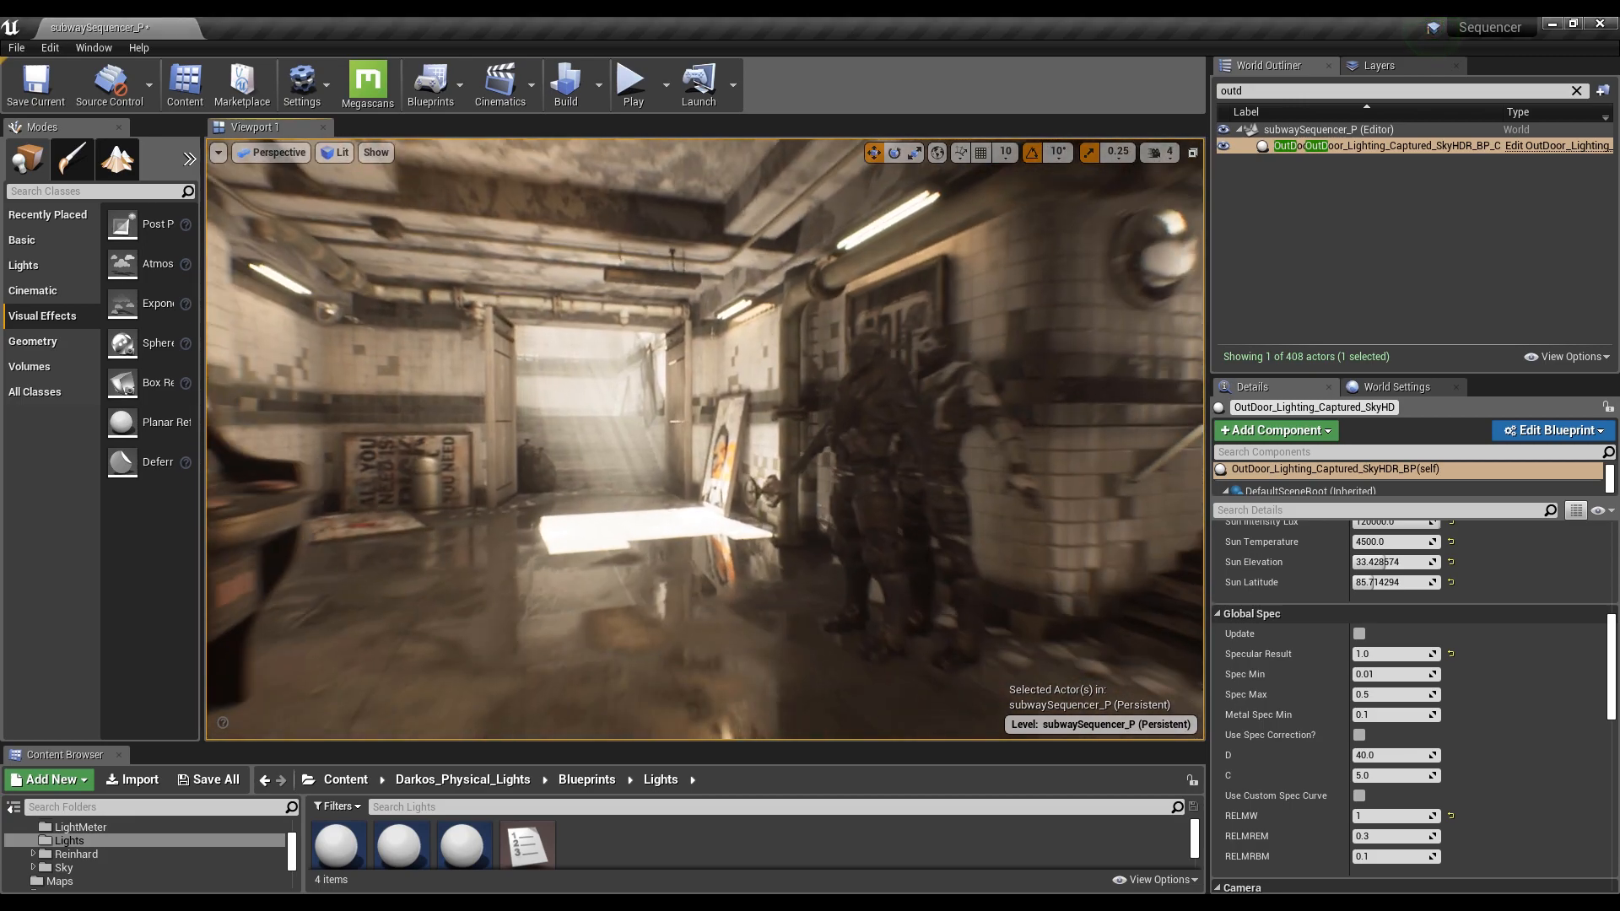
right_drag(705, 439, 337, 439)
right_drag(802, 497, 726, 477)
key(w)
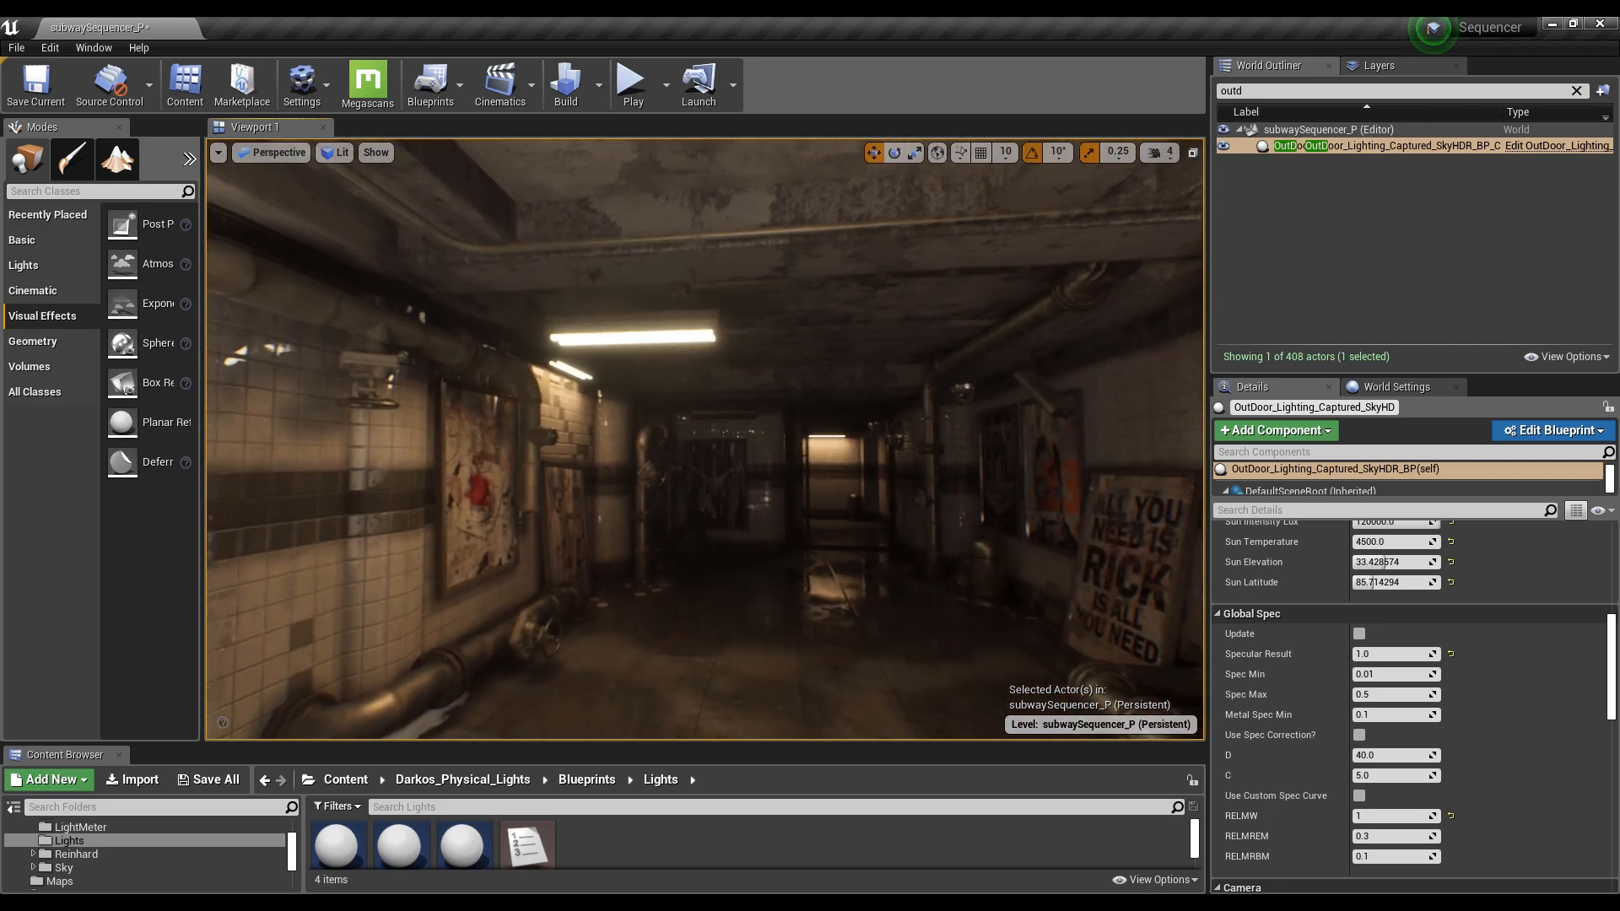
right_drag(547, 654, 338, 659)
right_drag(1173, 260, 1114, 260)
mouse_move(878, 441)
right_down()
mouse_move(759, 443)
mouse_move(907, 475)
mouse_move(882, 457)
right_up()
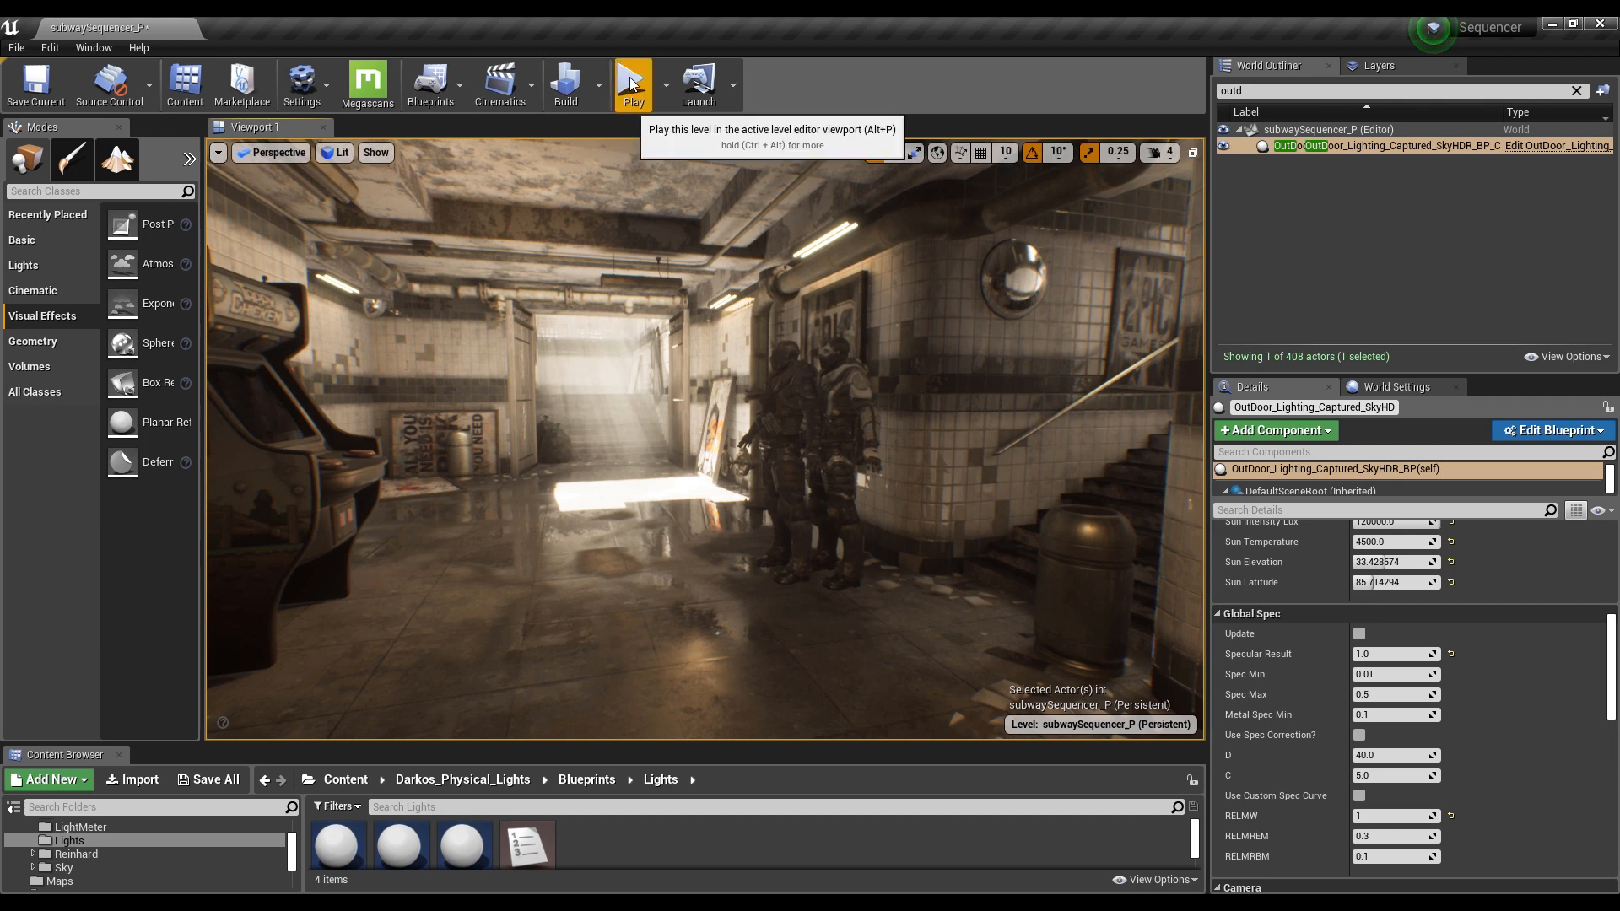
Play the subway level with the viewport in Immersive Mode, and turn the mode off when done
click(218, 152)
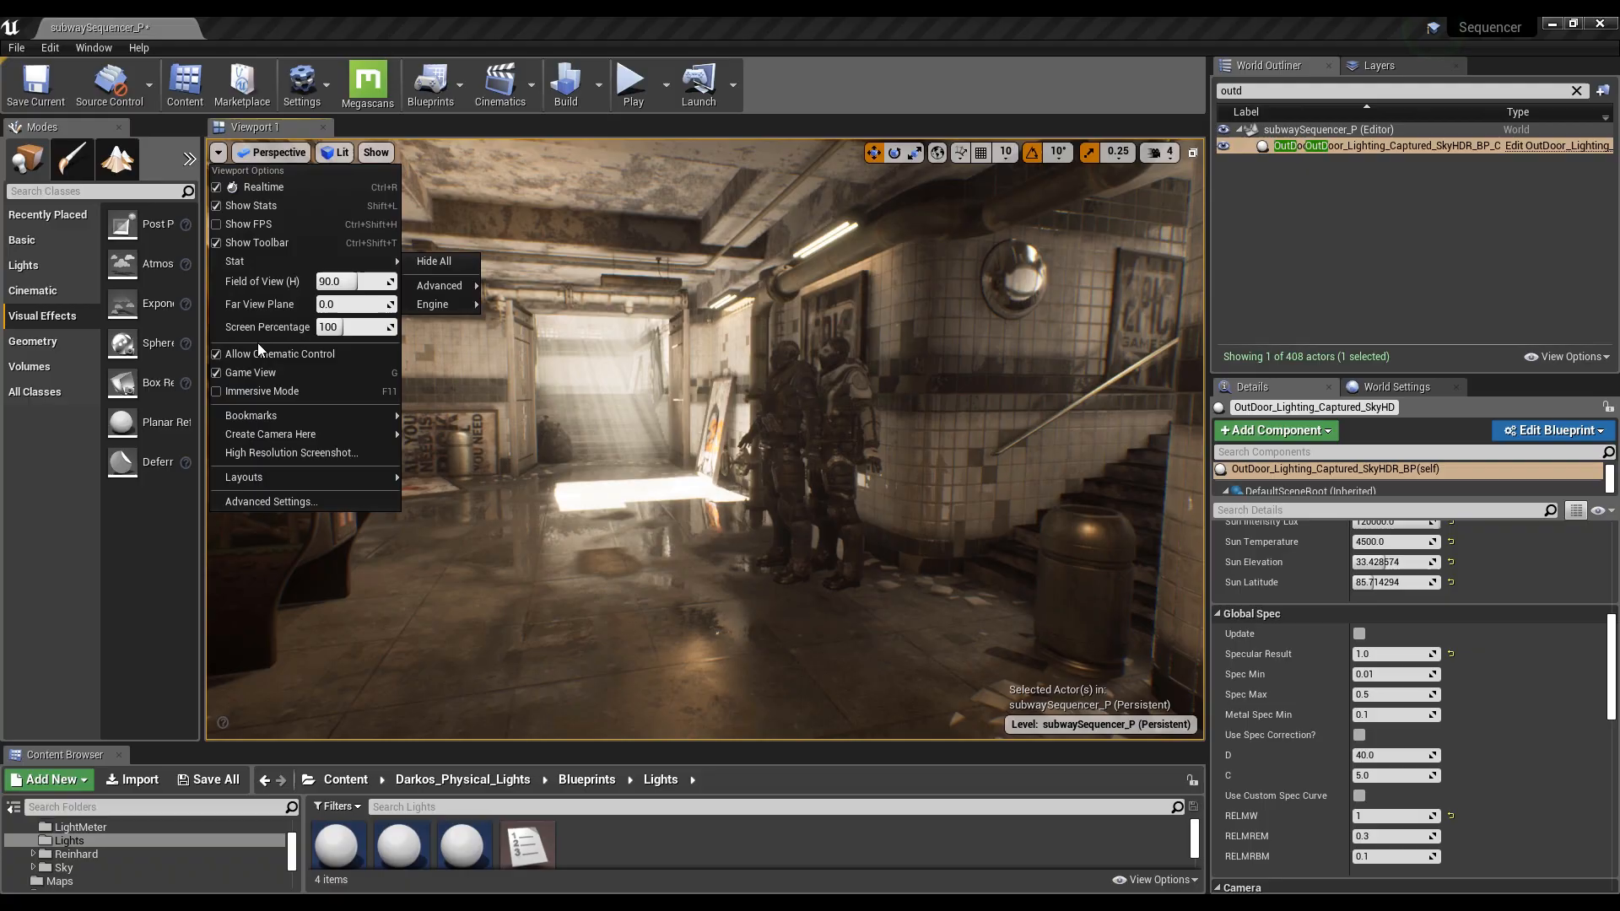
click(259, 390)
right_drag(651, 451, 698, 467)
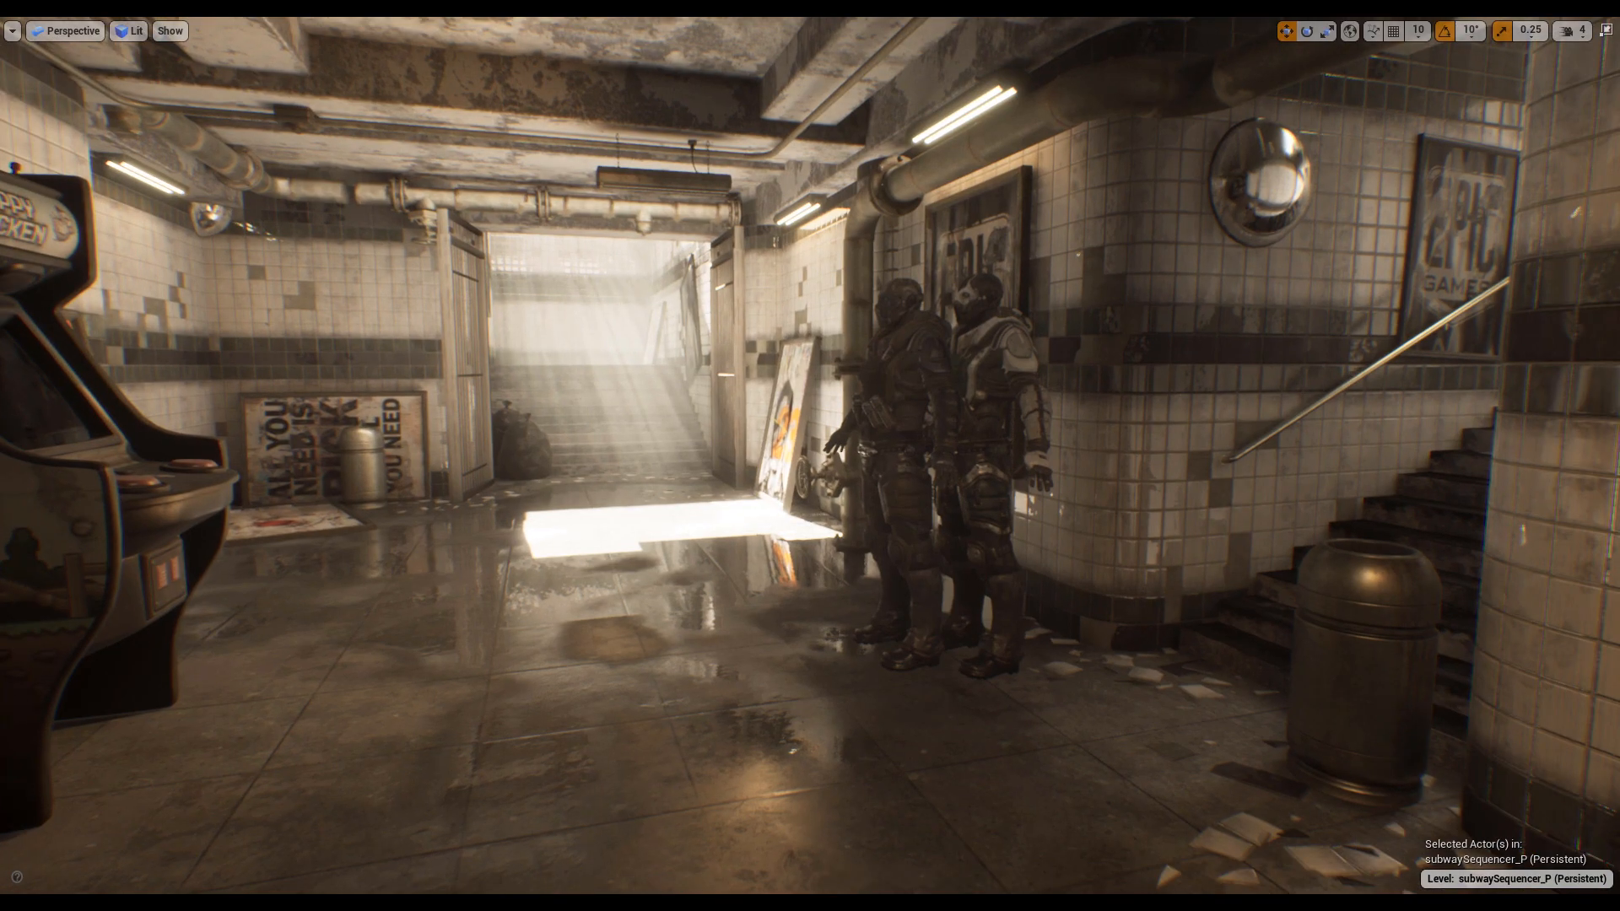
key(alt+p)
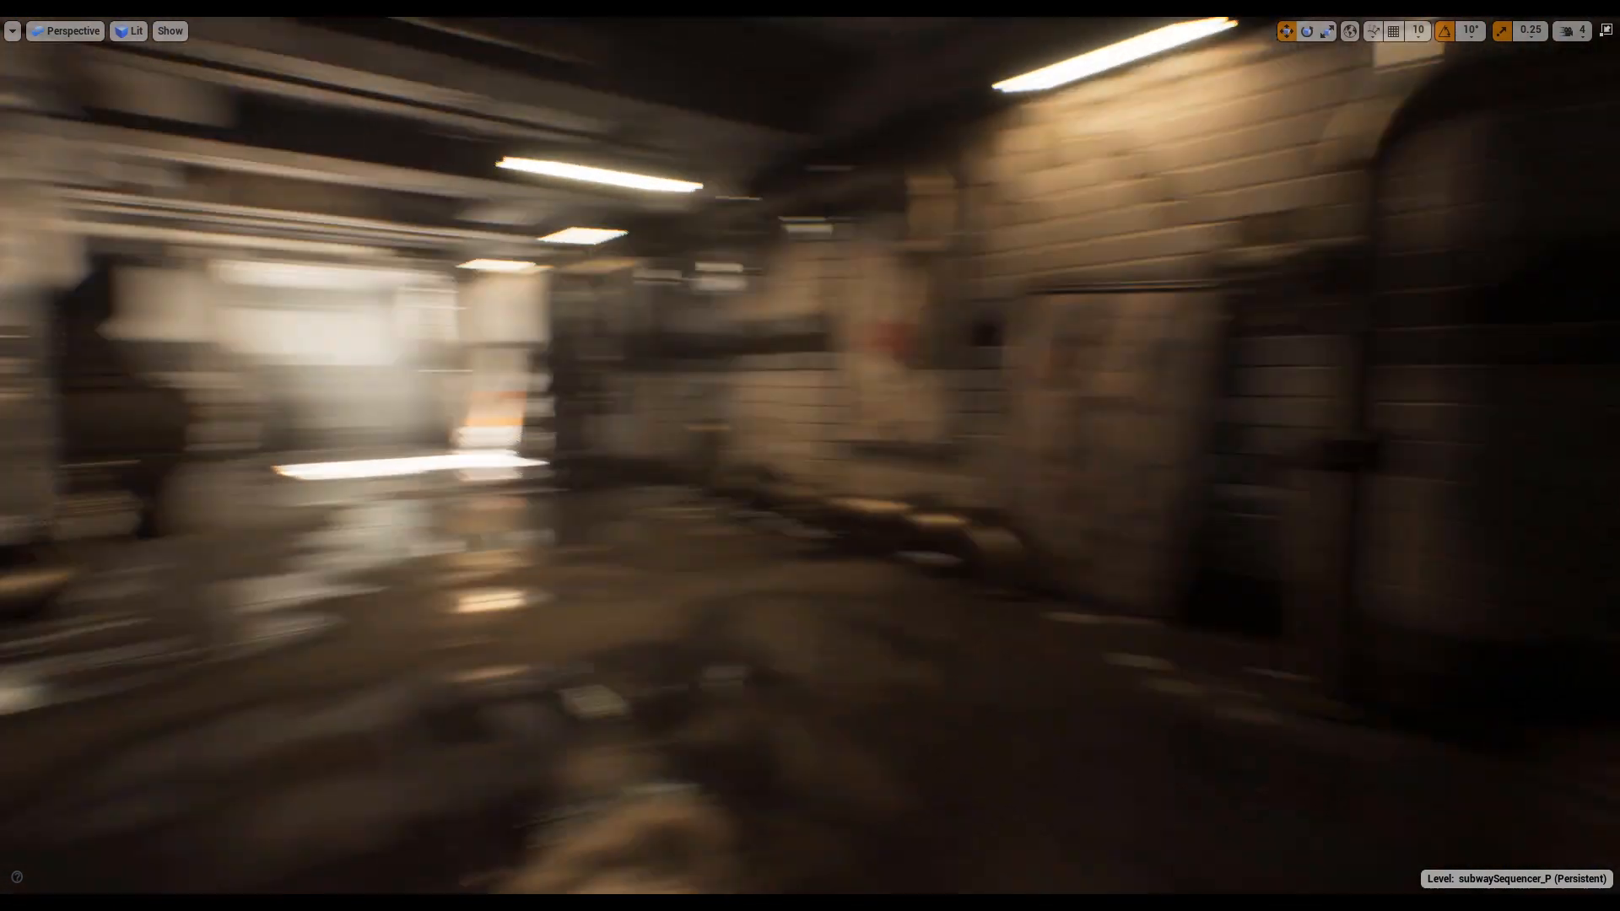
click(12, 30)
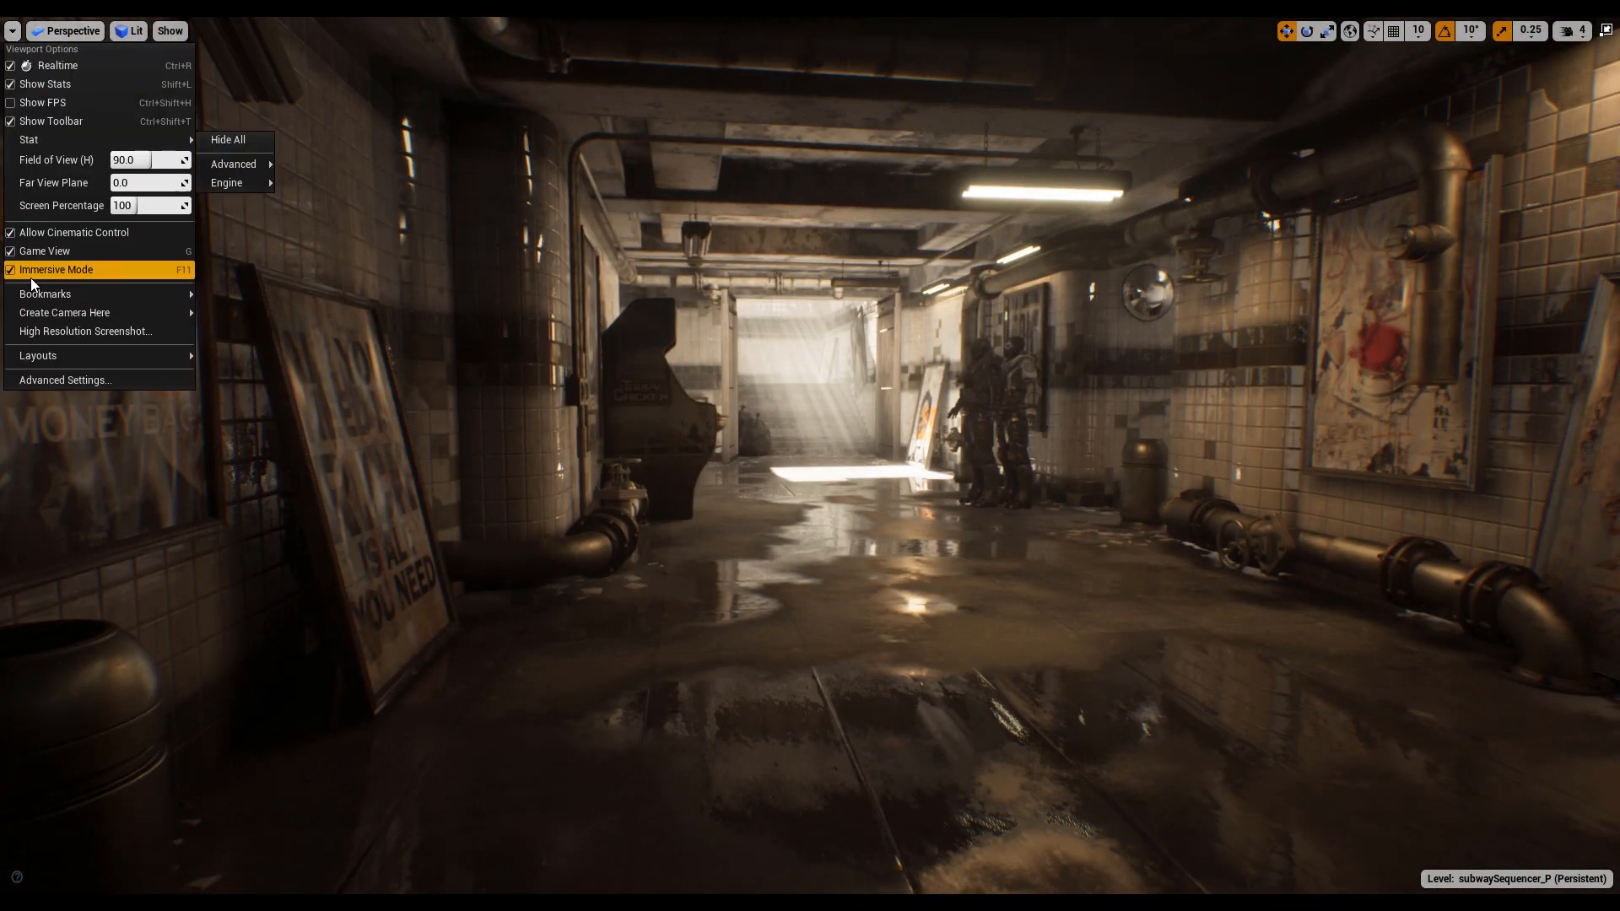
click(51, 270)
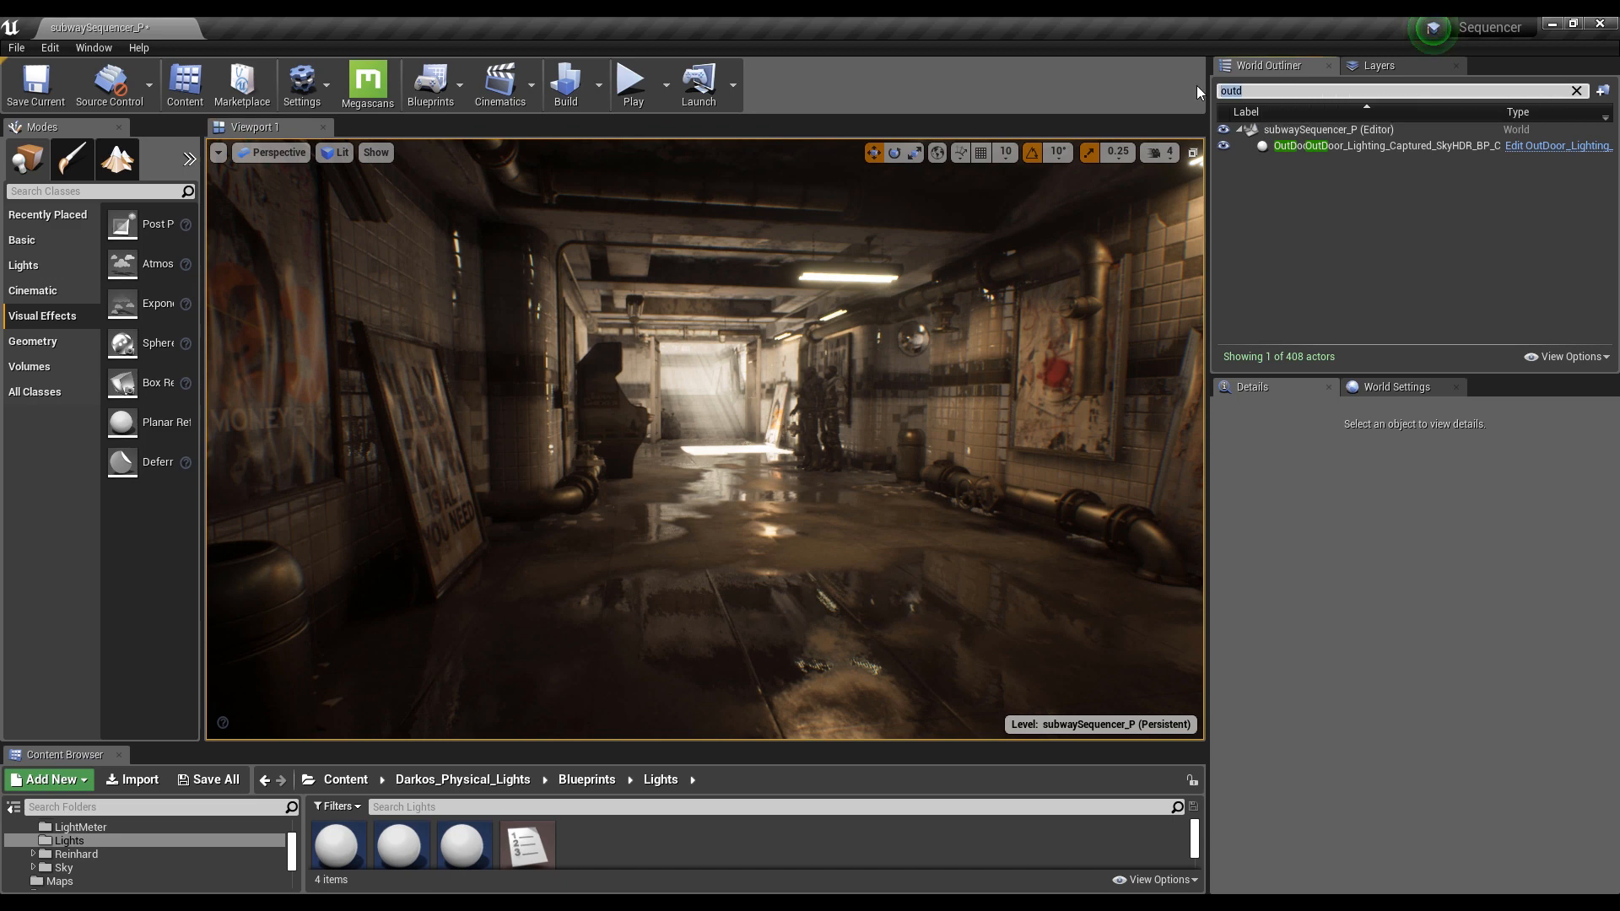
Find the PostProcessVolume by filtering the actors for "post", and bring up its Color Grading settings
text(post)
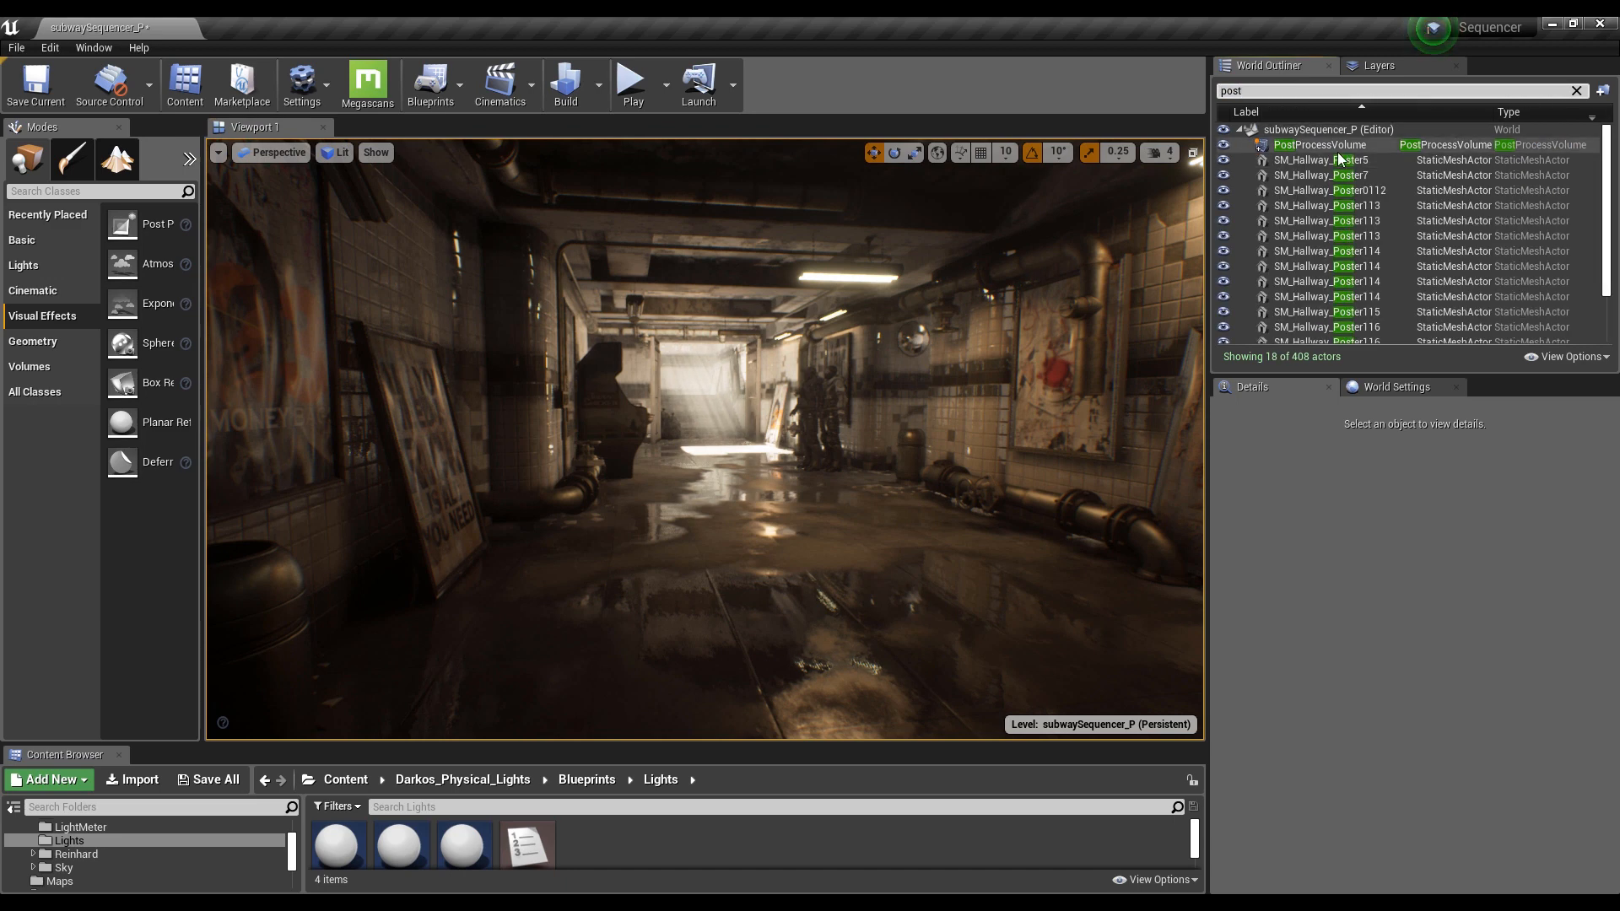
click(1339, 149)
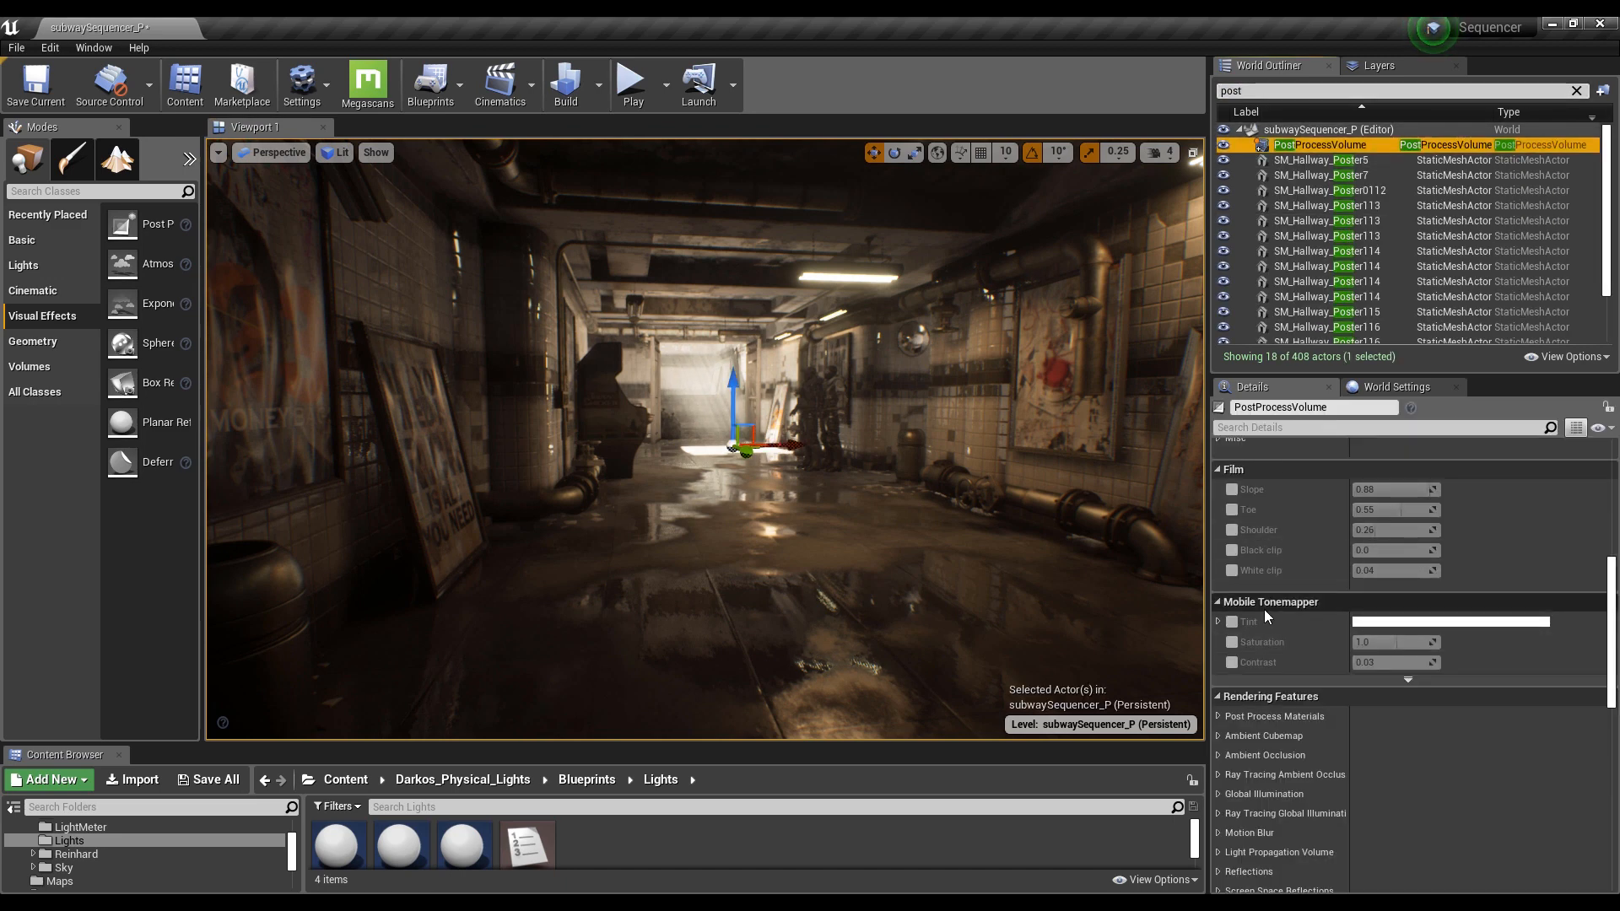
scroll(1264, 609, up, 5)
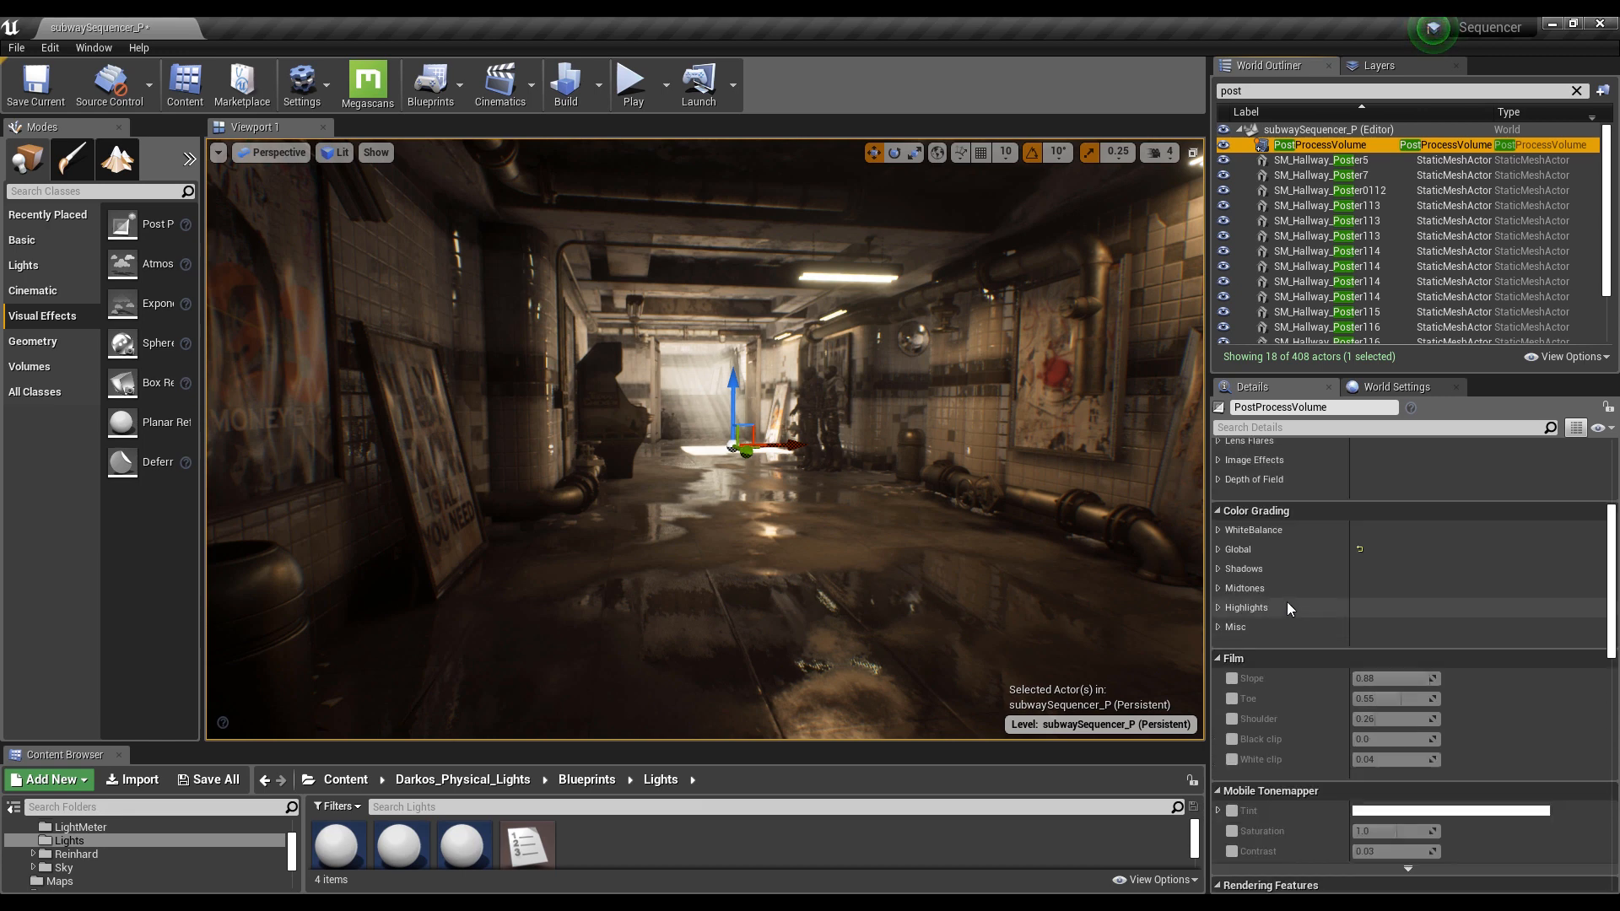
Enable the global Contrast override of the PostProcessVolume and raise it to 1.45
click(1225, 550)
click(1240, 590)
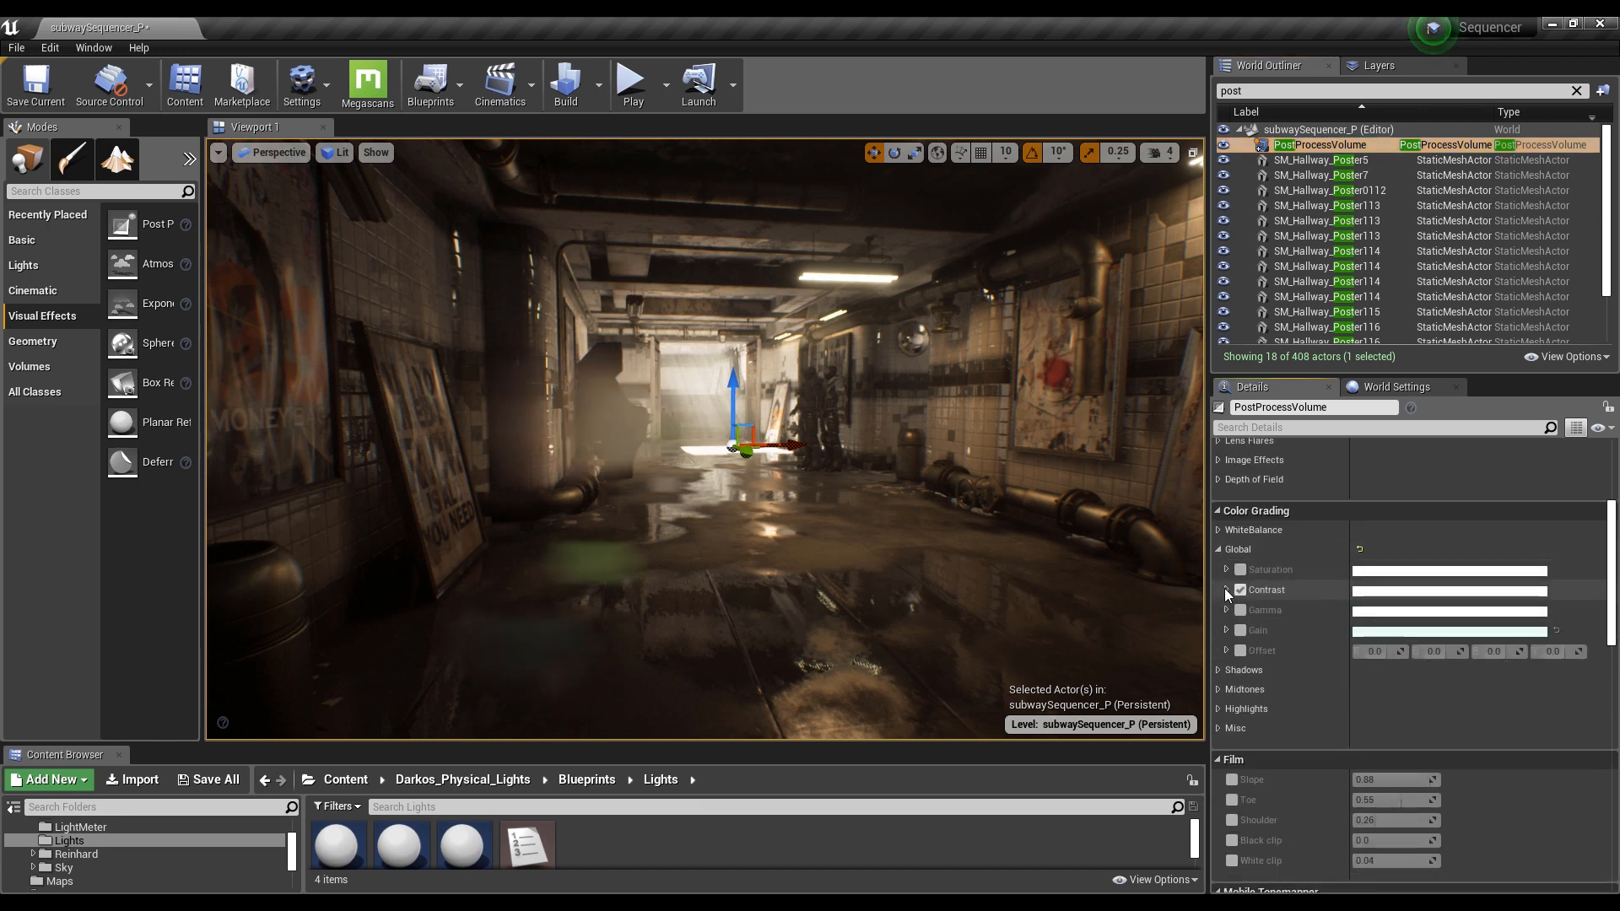
click(1226, 590)
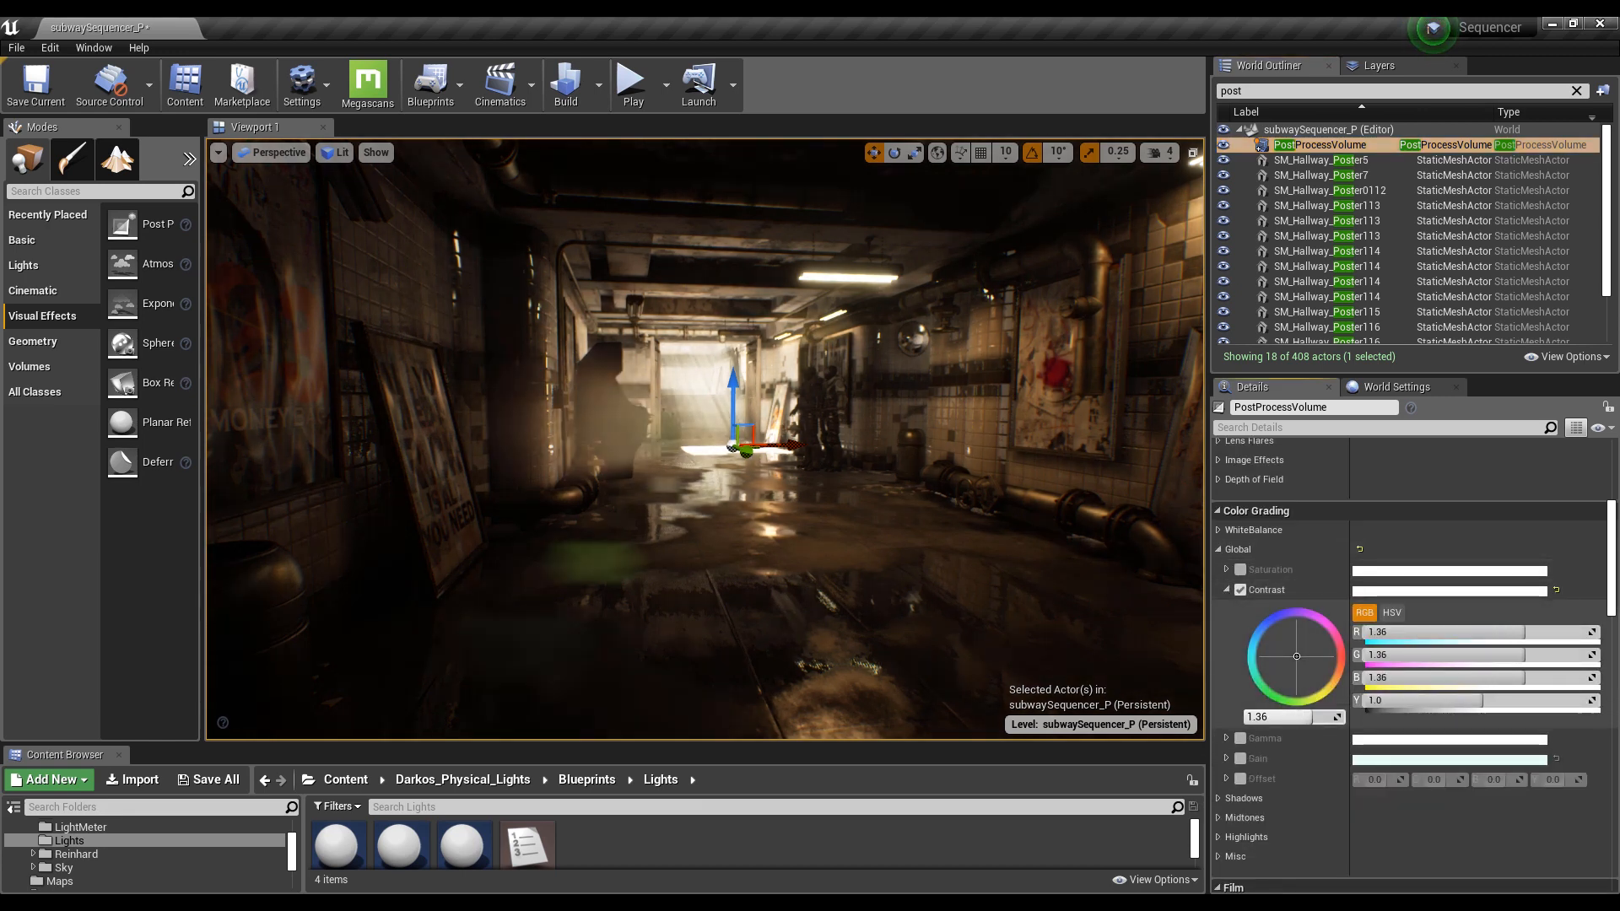
drag(1312, 717, 1317, 717)
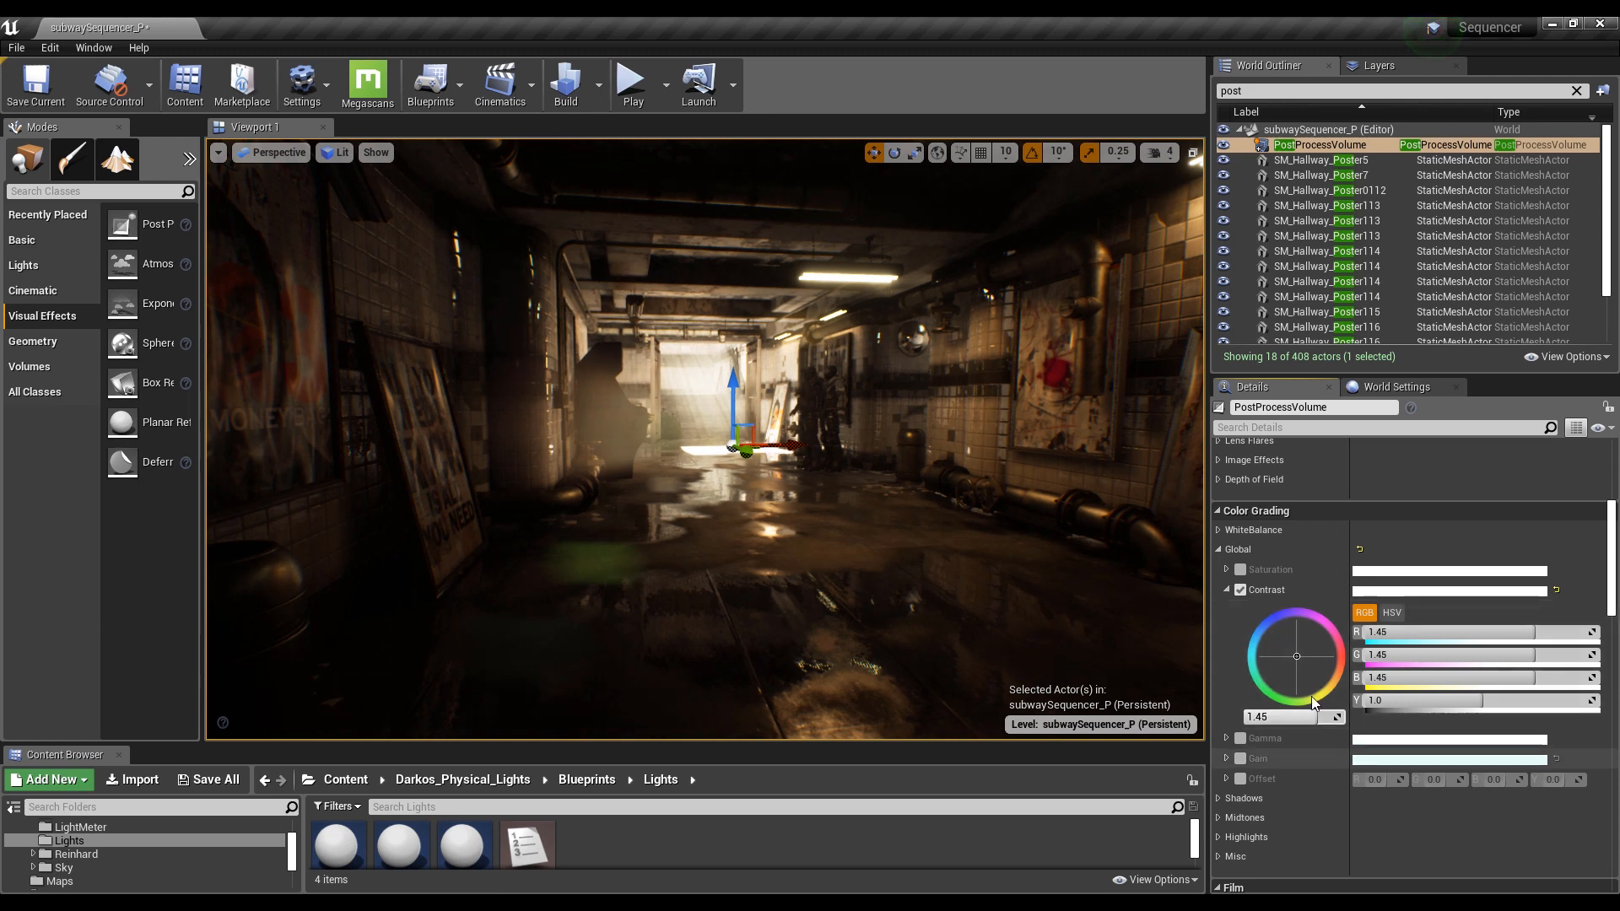
Try the global Gain override to compare the tint it gives the subway scene
click(1241, 760)
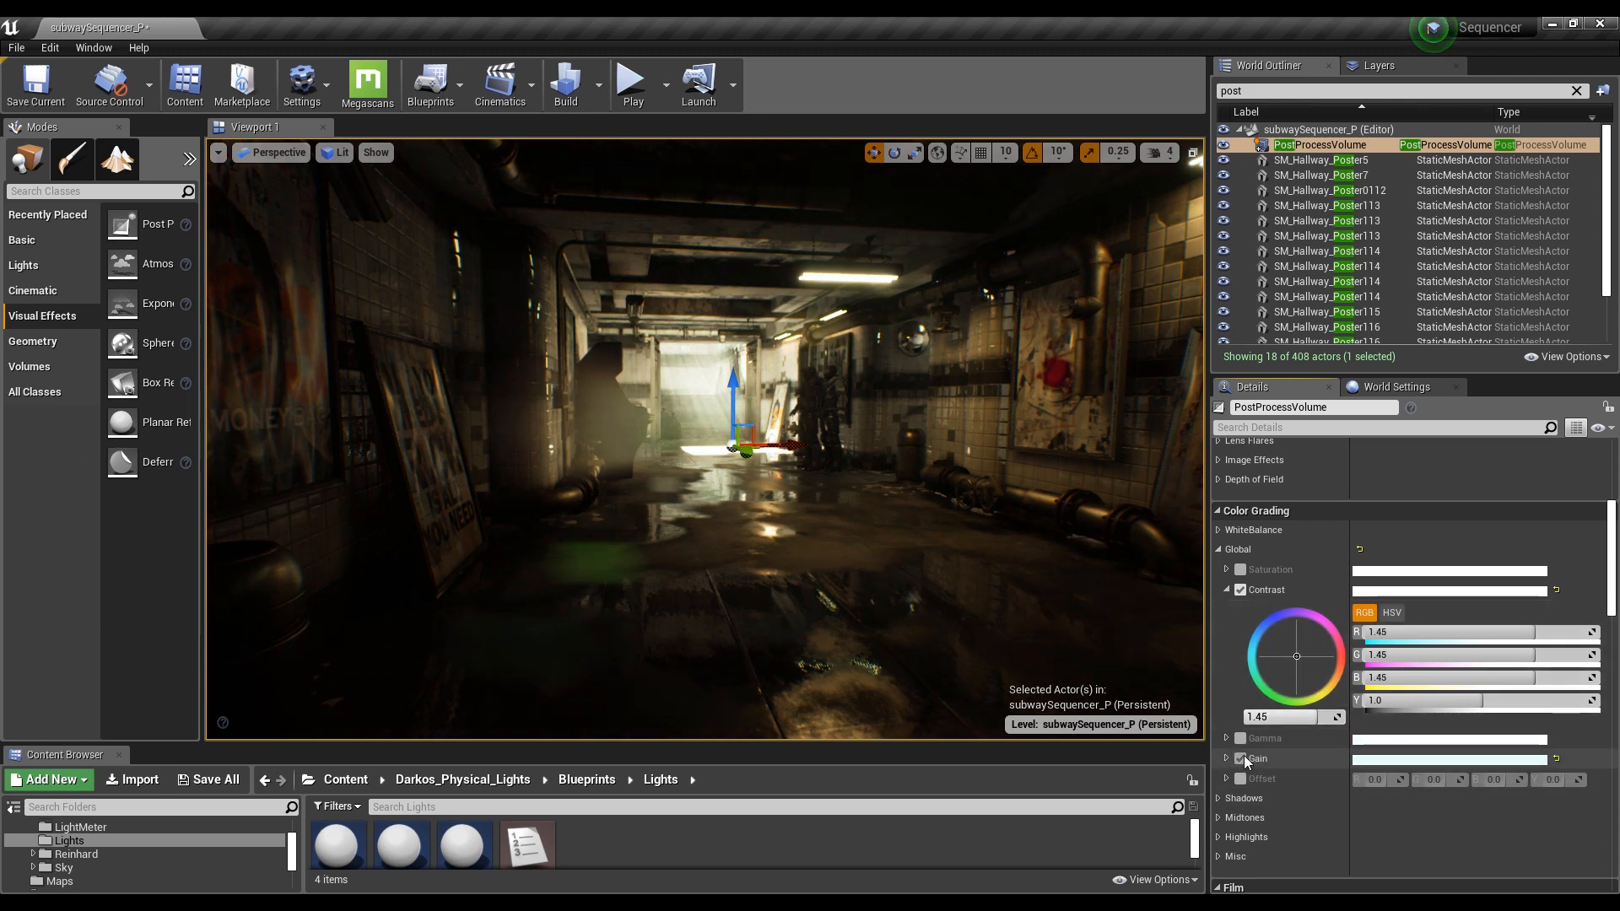
scroll(1266, 757, down, 6)
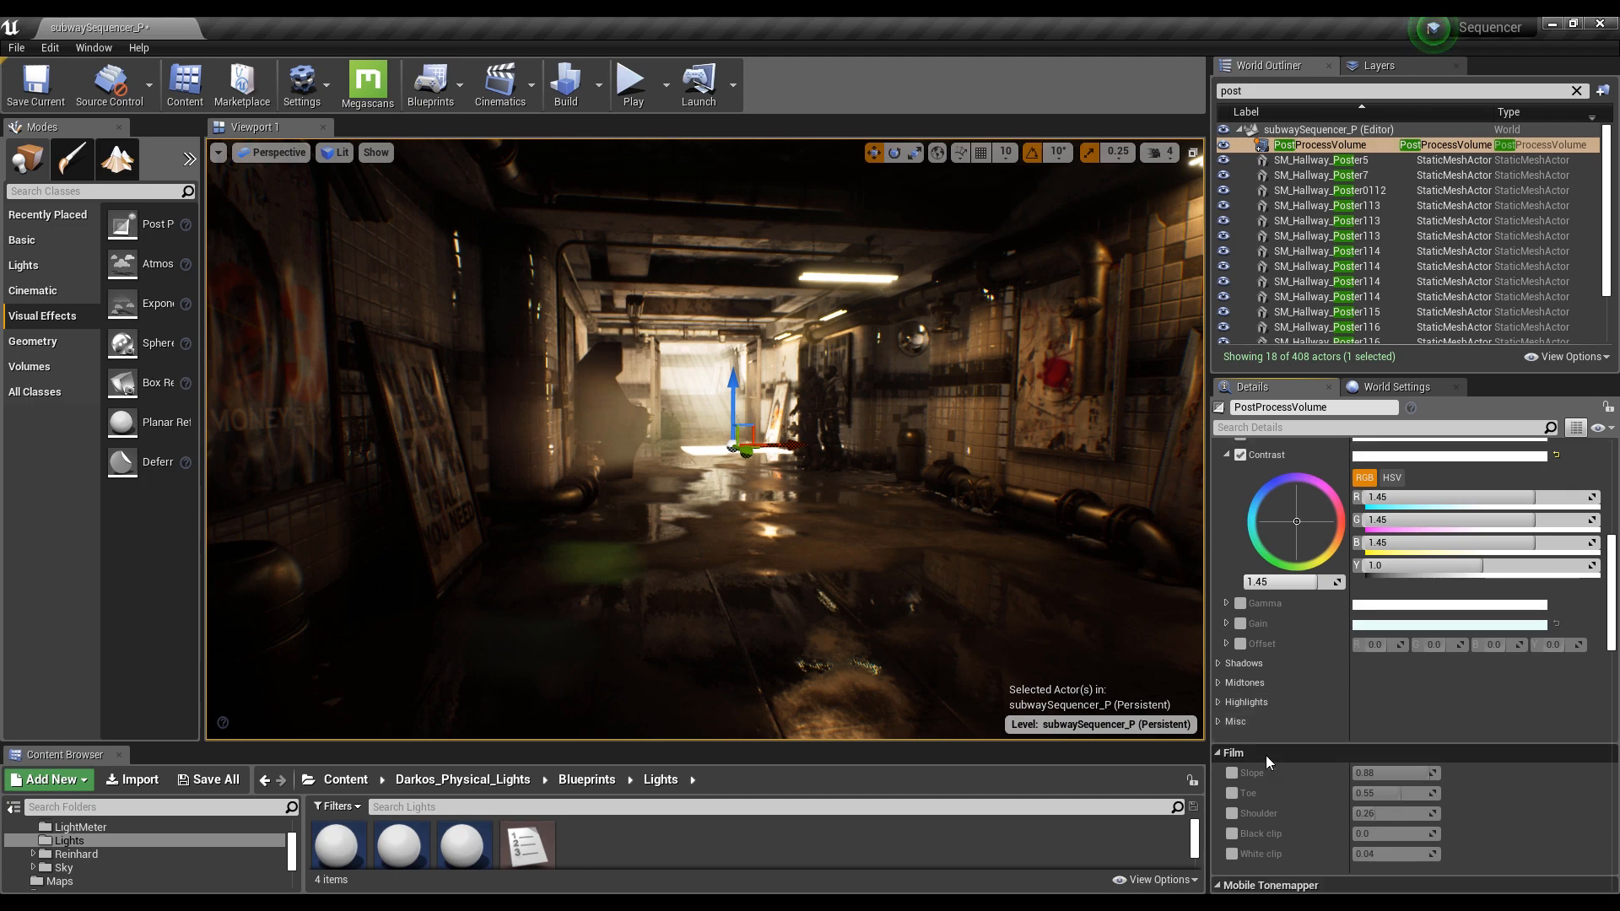
Try a cooler White Balance on the PostProcessVolume, with Temp at about 3543 and Tint at about -0.21, and look around the subway
scroll(1264, 751, up, 8)
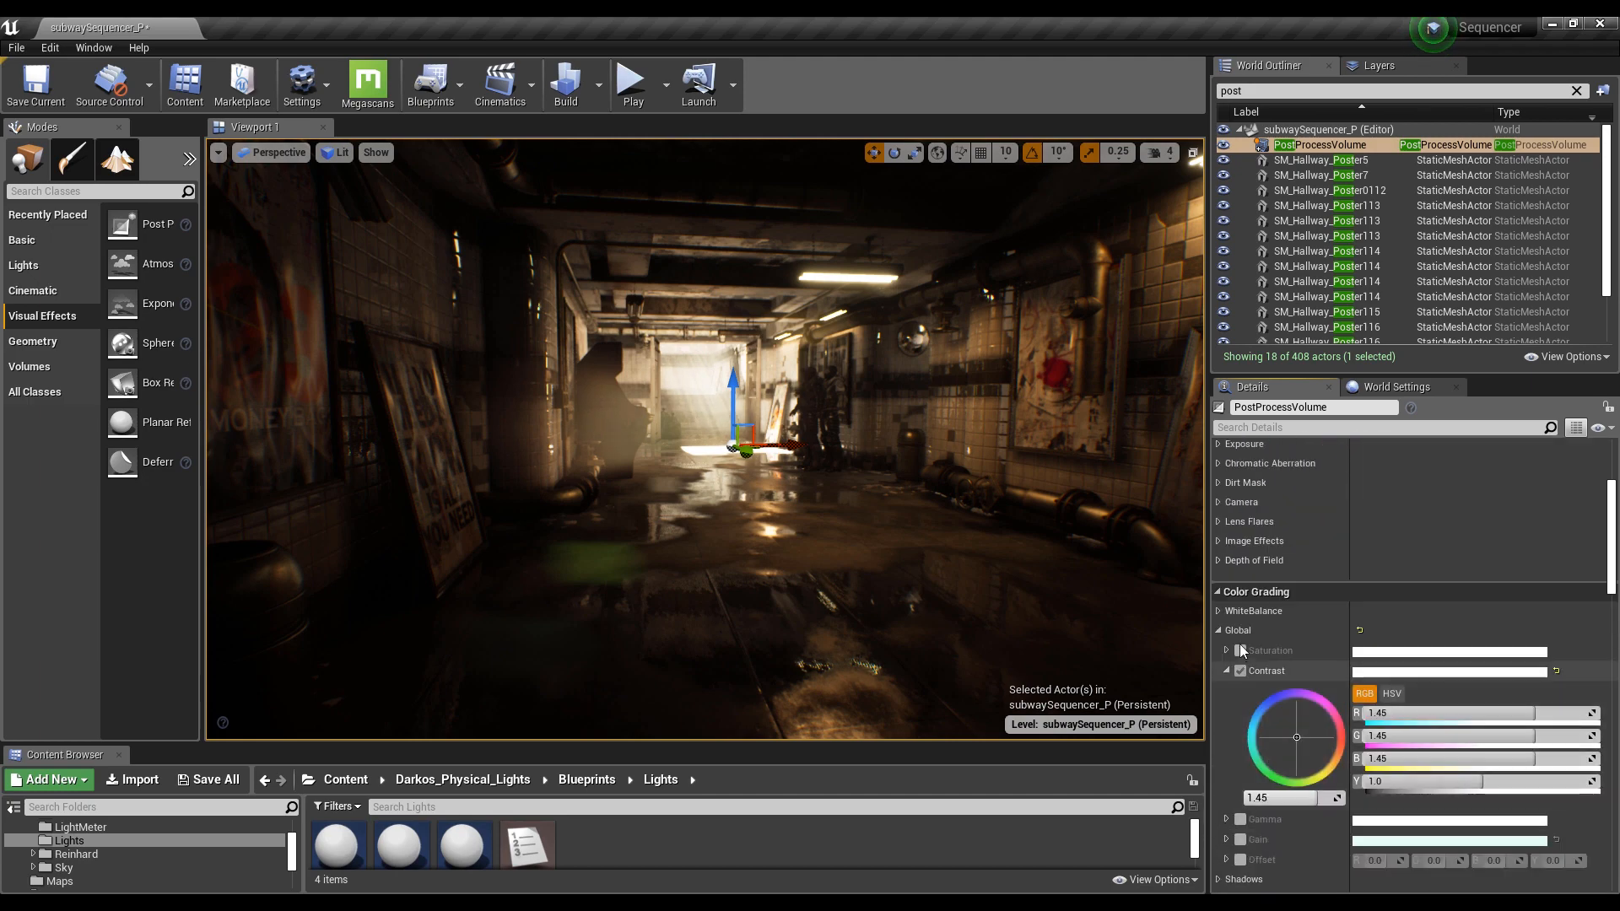
click(1218, 612)
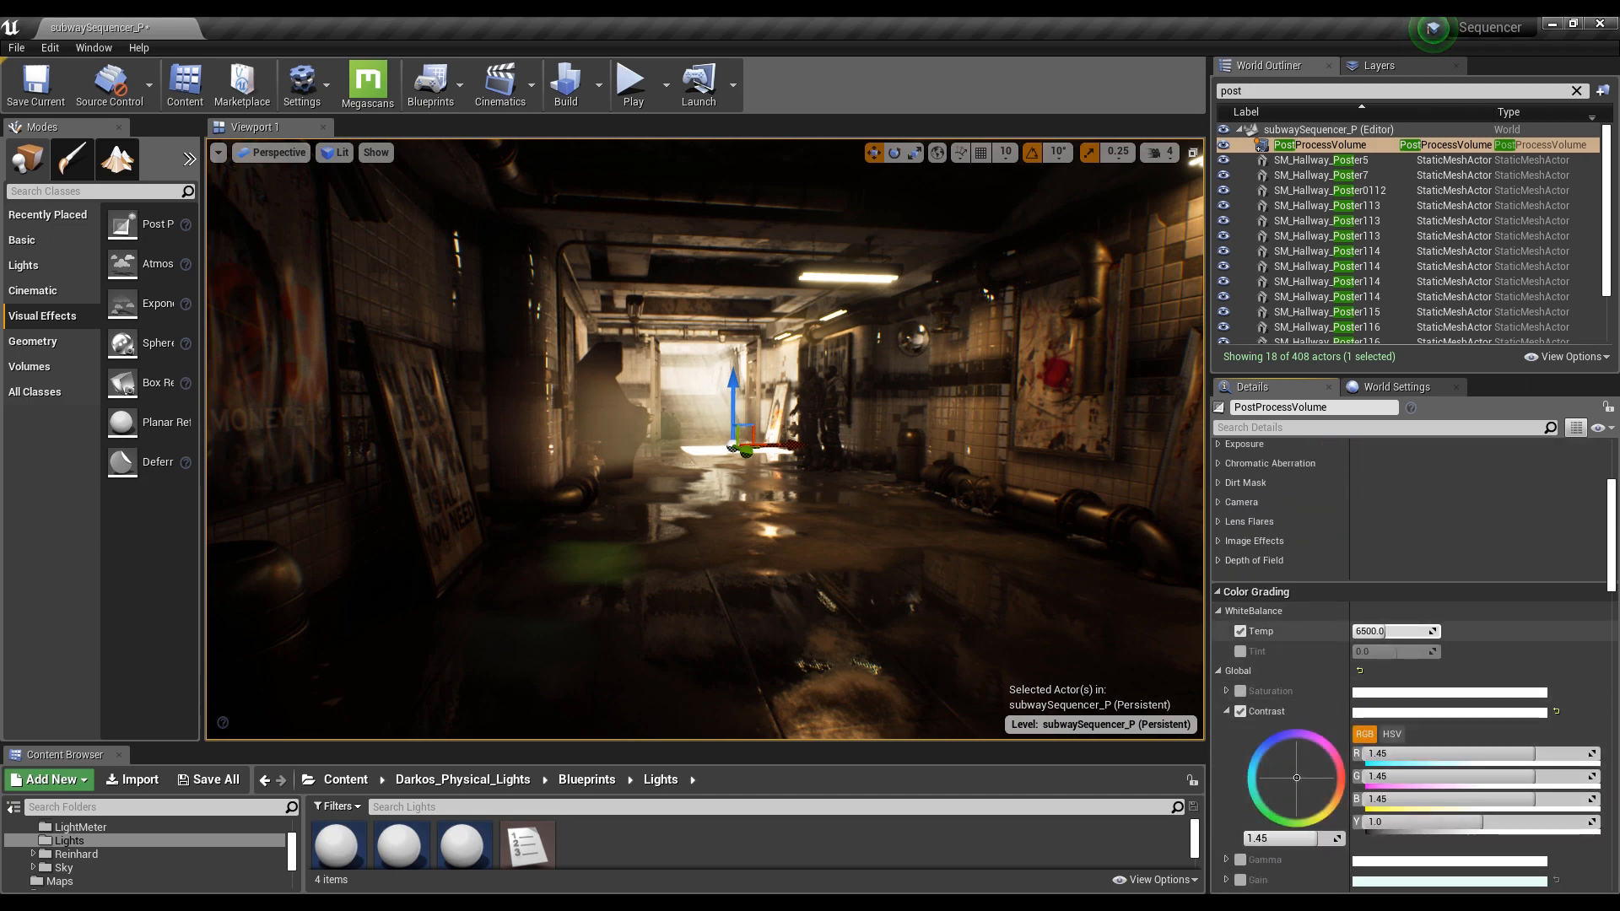
mouse_move(1376, 631)
mouse_down()
mouse_move(1325, 631)
mouse_move(1381, 630)
mouse_up()
scroll(1321, 665, down, 3)
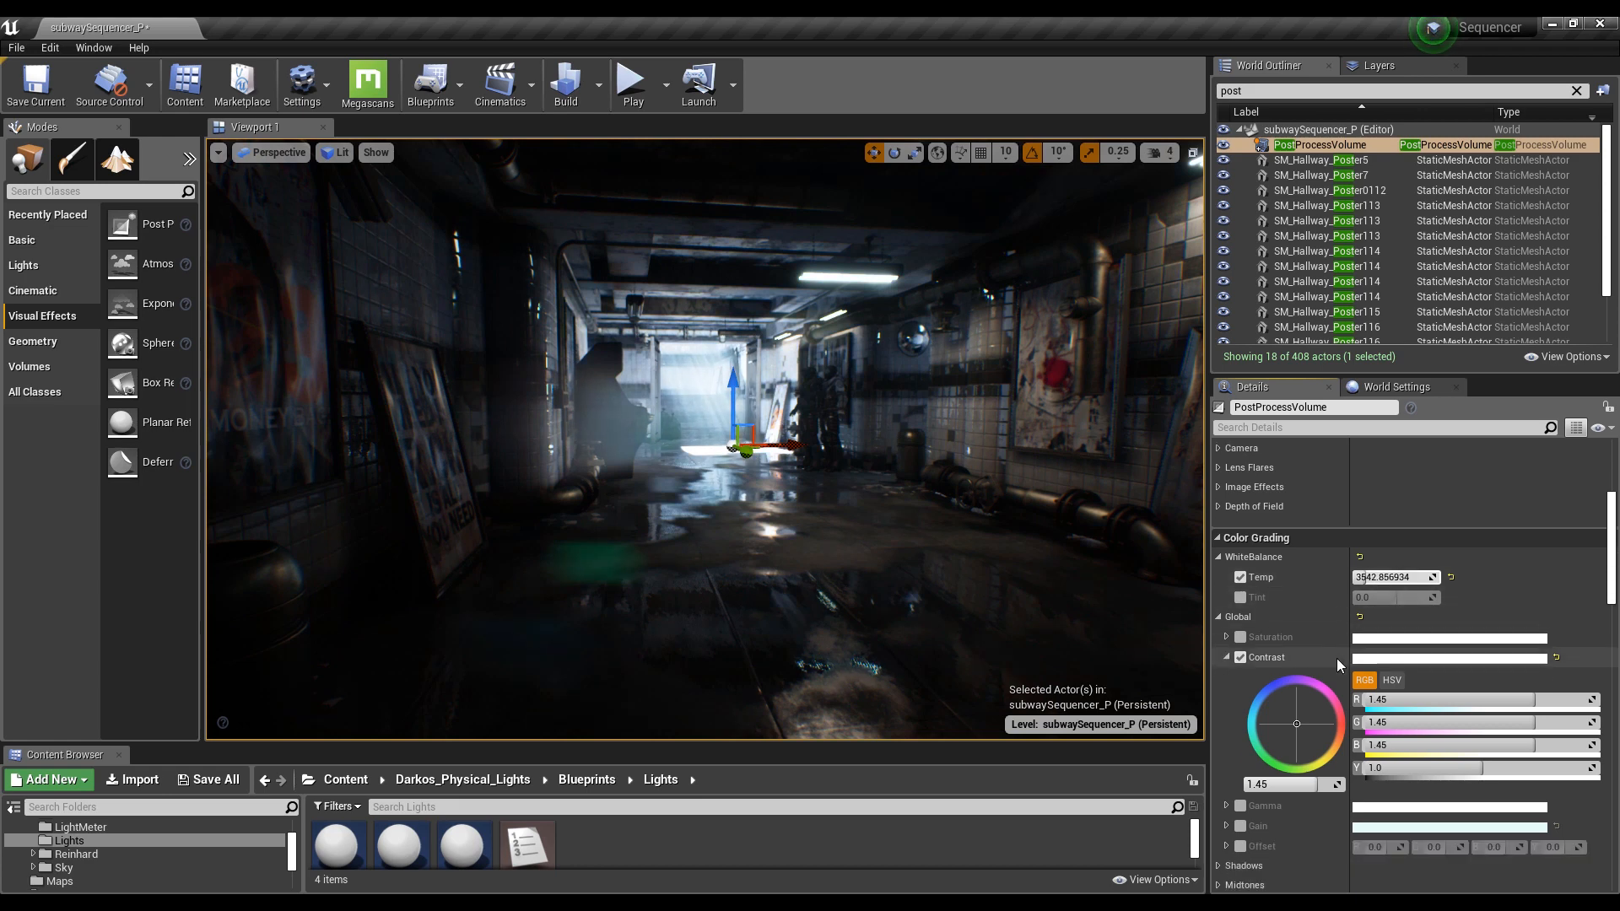
click(1241, 516)
mouse_move(1369, 519)
mouse_down()
mouse_move(1382, 518)
mouse_move(1360, 518)
mouse_up()
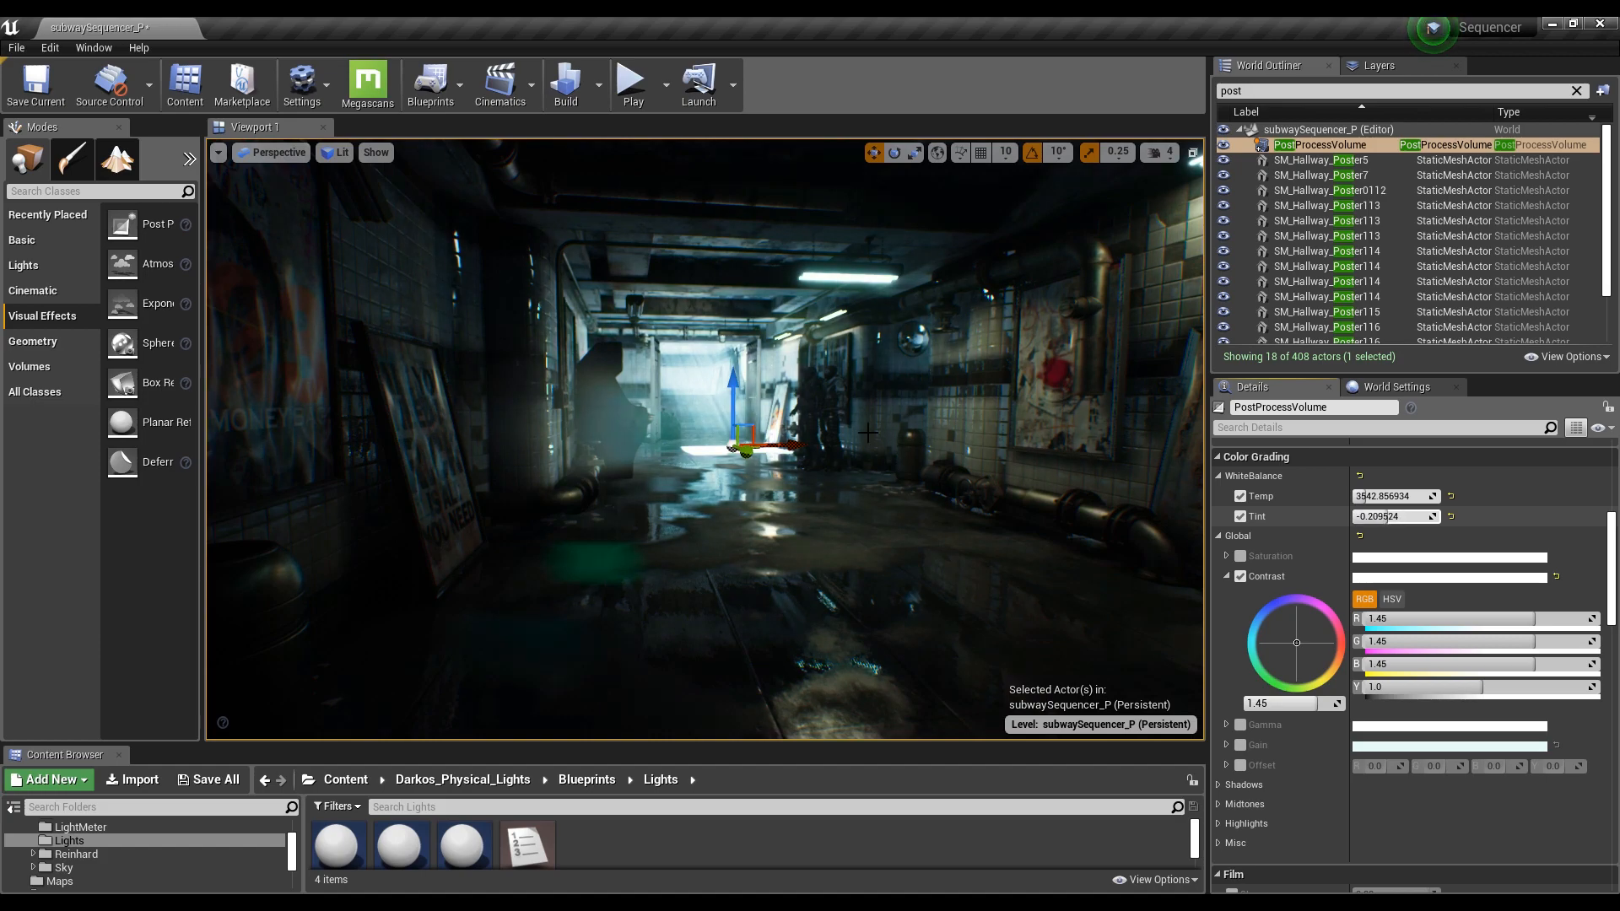
right_drag(970, 489, 514, 464)
key(w)
key(s)
Reset the white balance Temp and Tint and the global Contrast to their defaults, and disable the Contrast override
click(1451, 496)
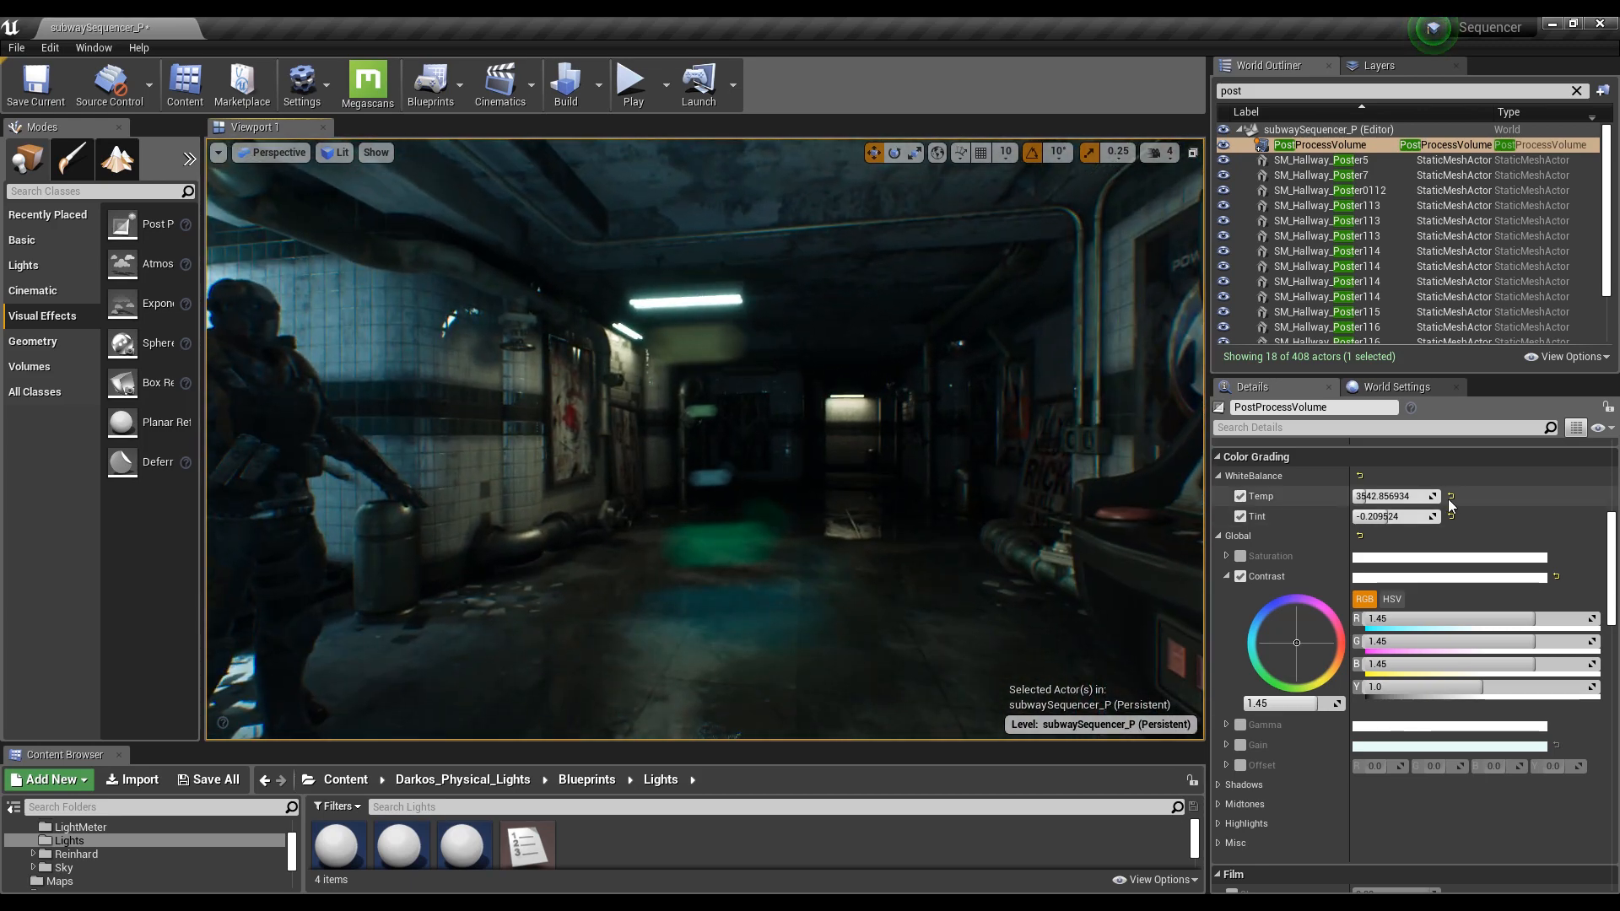
click(1452, 516)
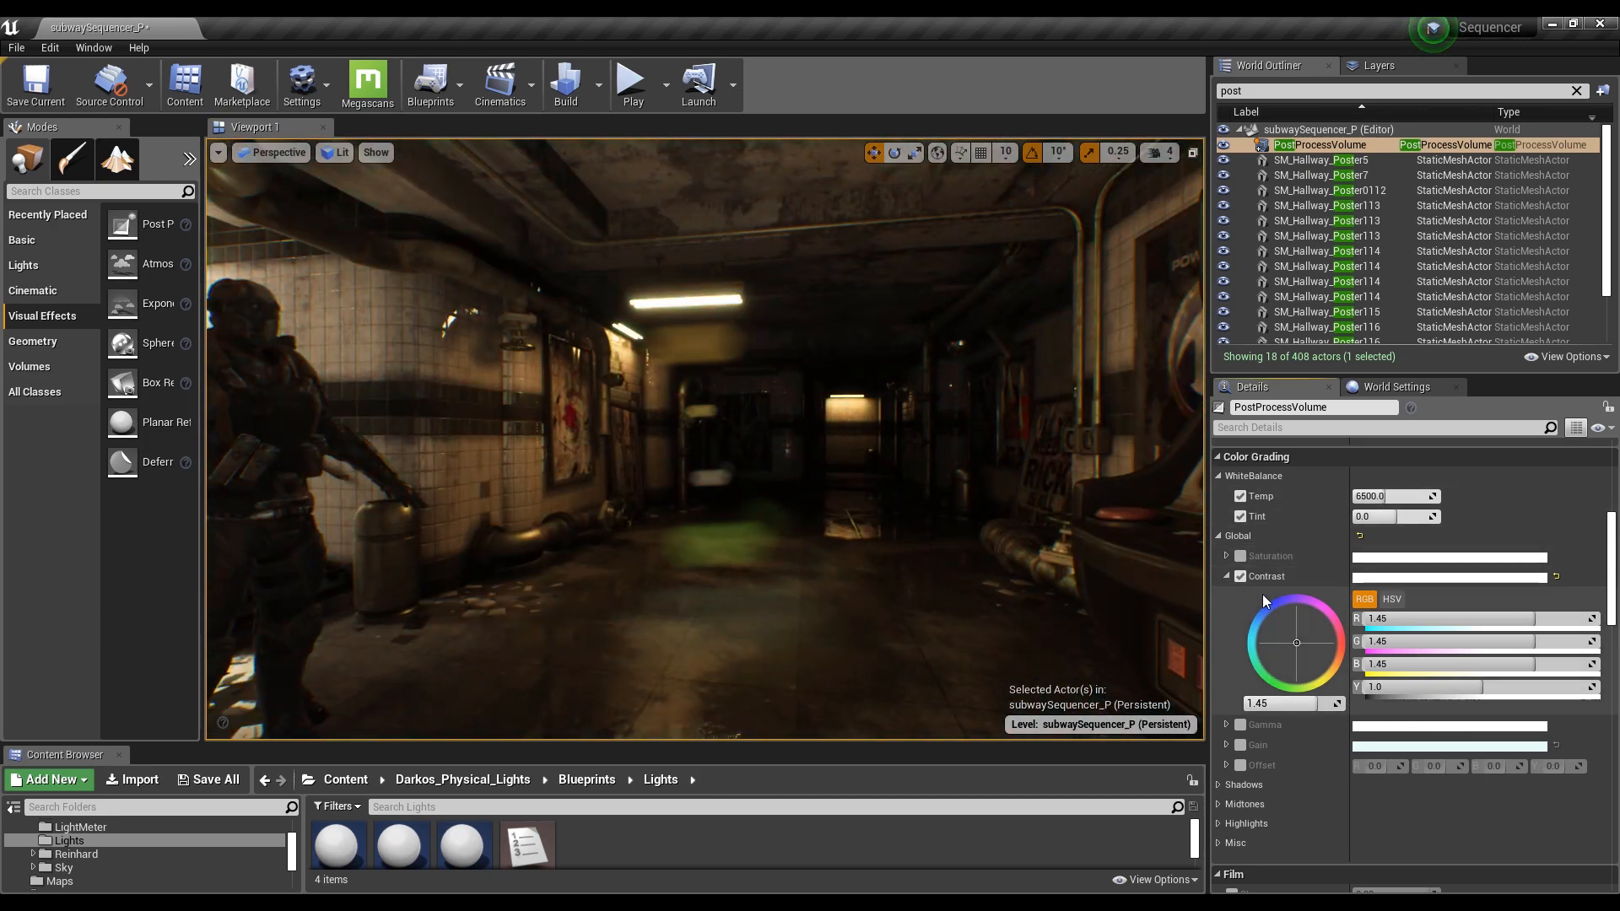
click(1555, 577)
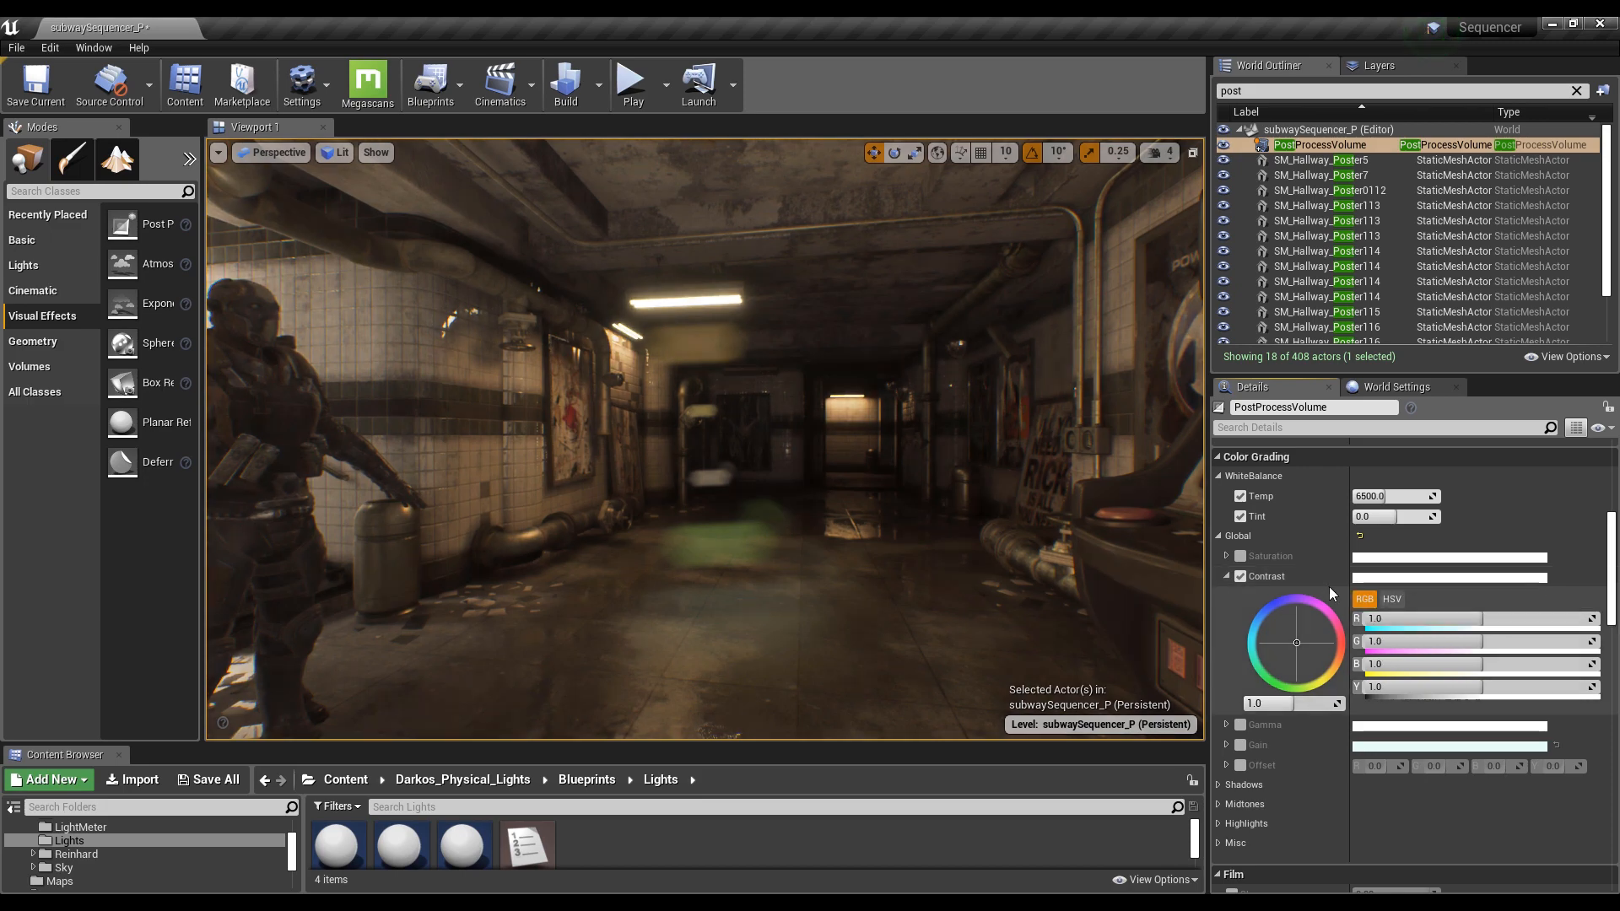
click(1226, 576)
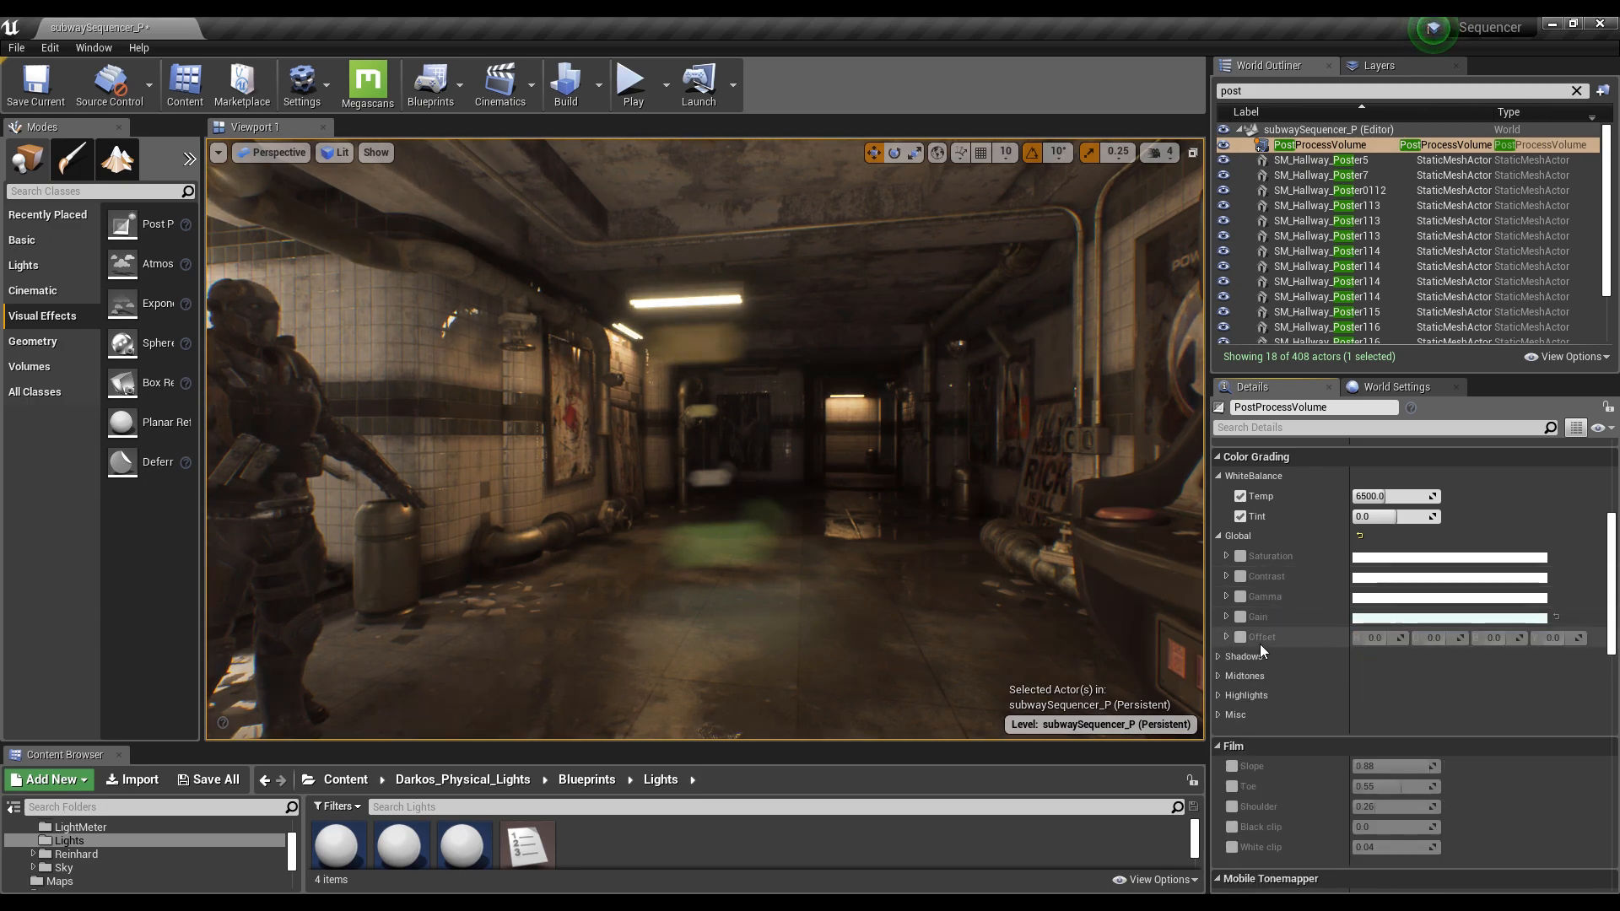
scroll(1259, 645, down, 2)
scroll(1261, 646, up, 5)
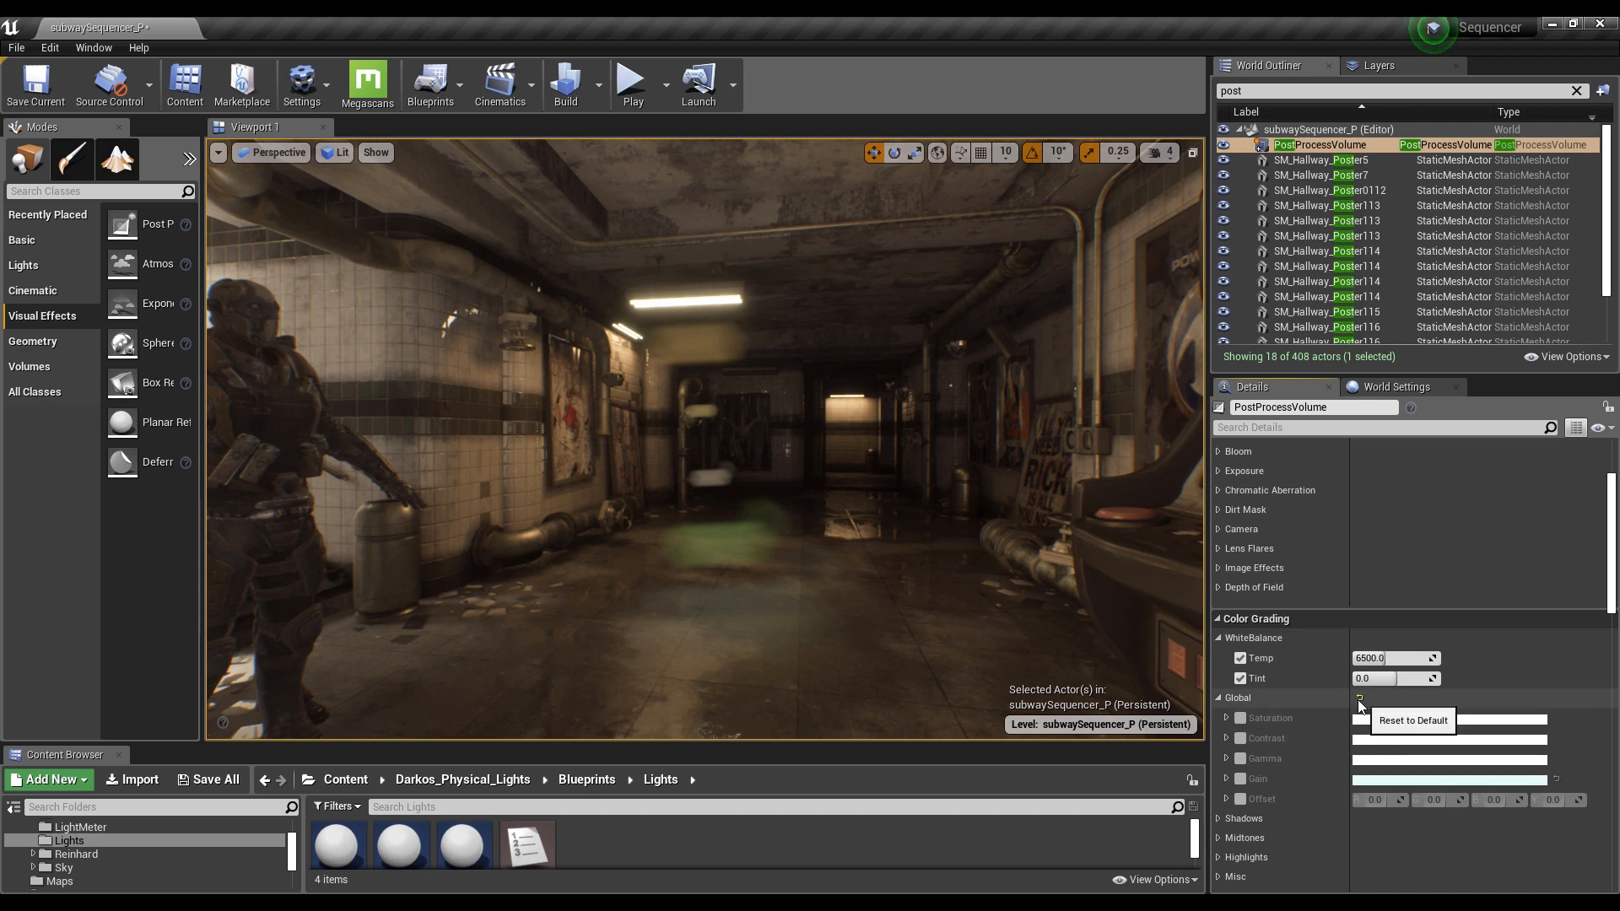
click(1219, 697)
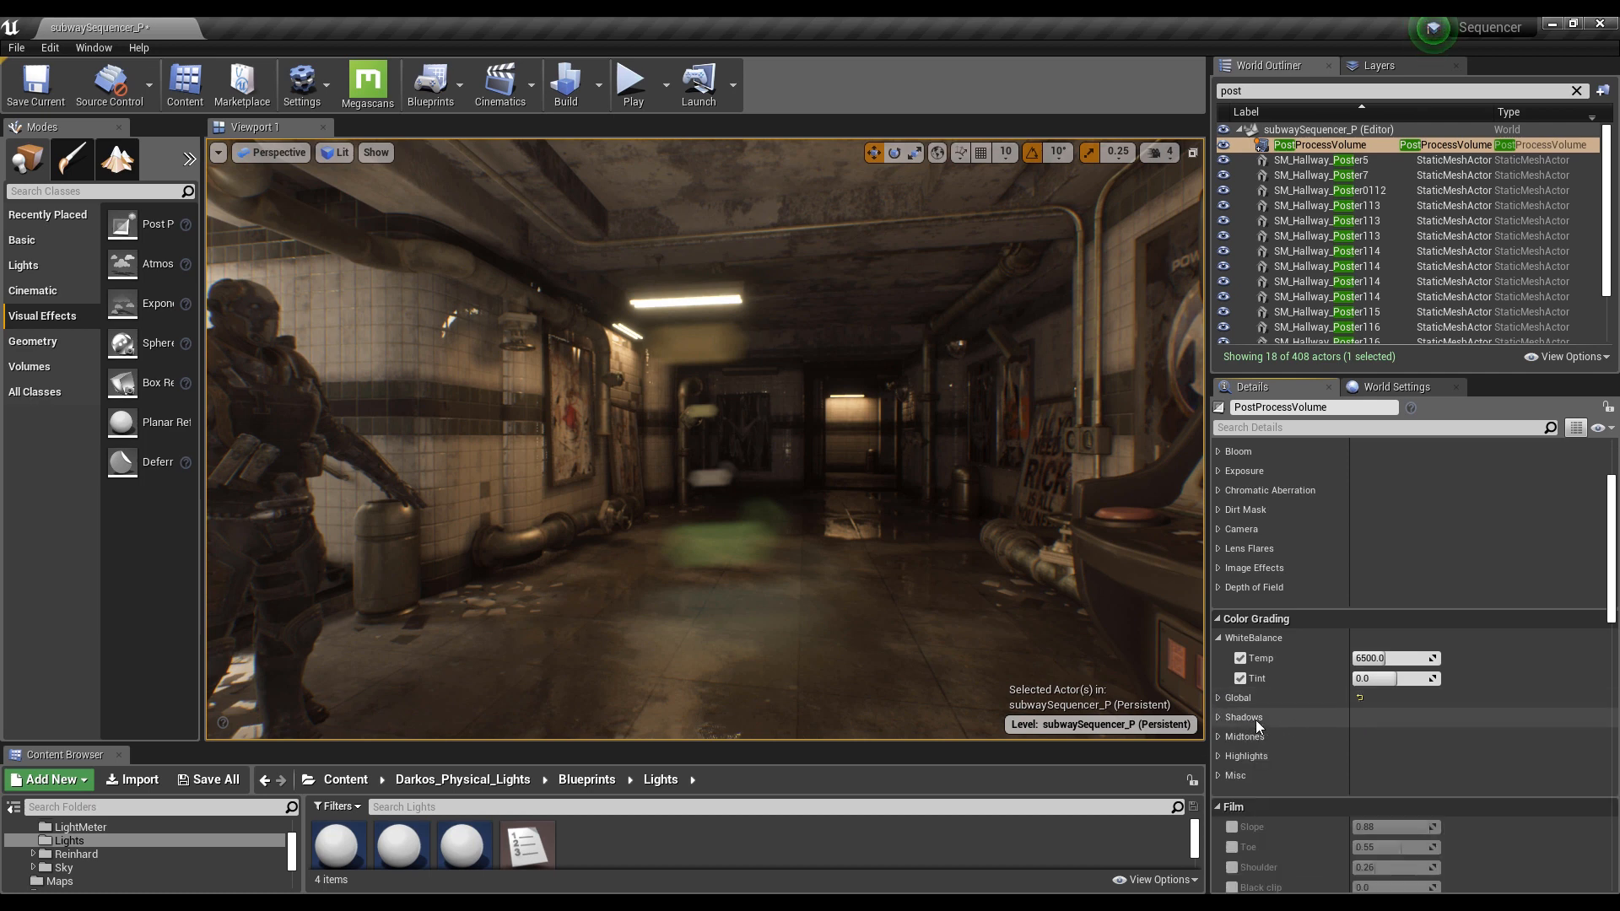
scroll(1256, 721, up, 2)
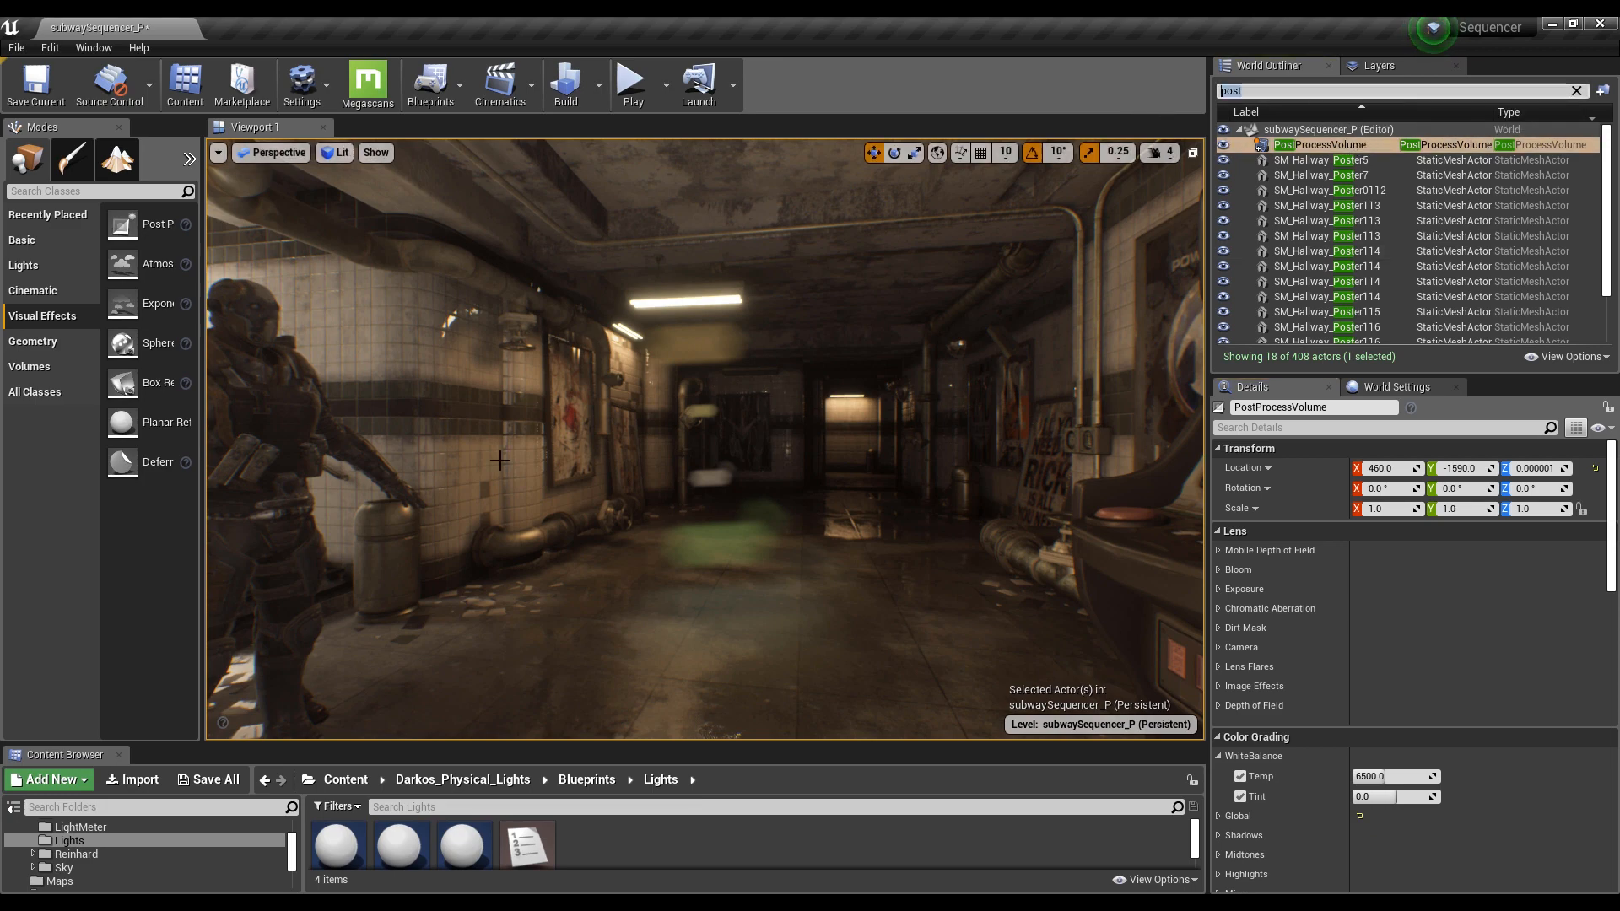
right_drag(492, 453, 447, 453)
key(s)
key(d)
key(w)
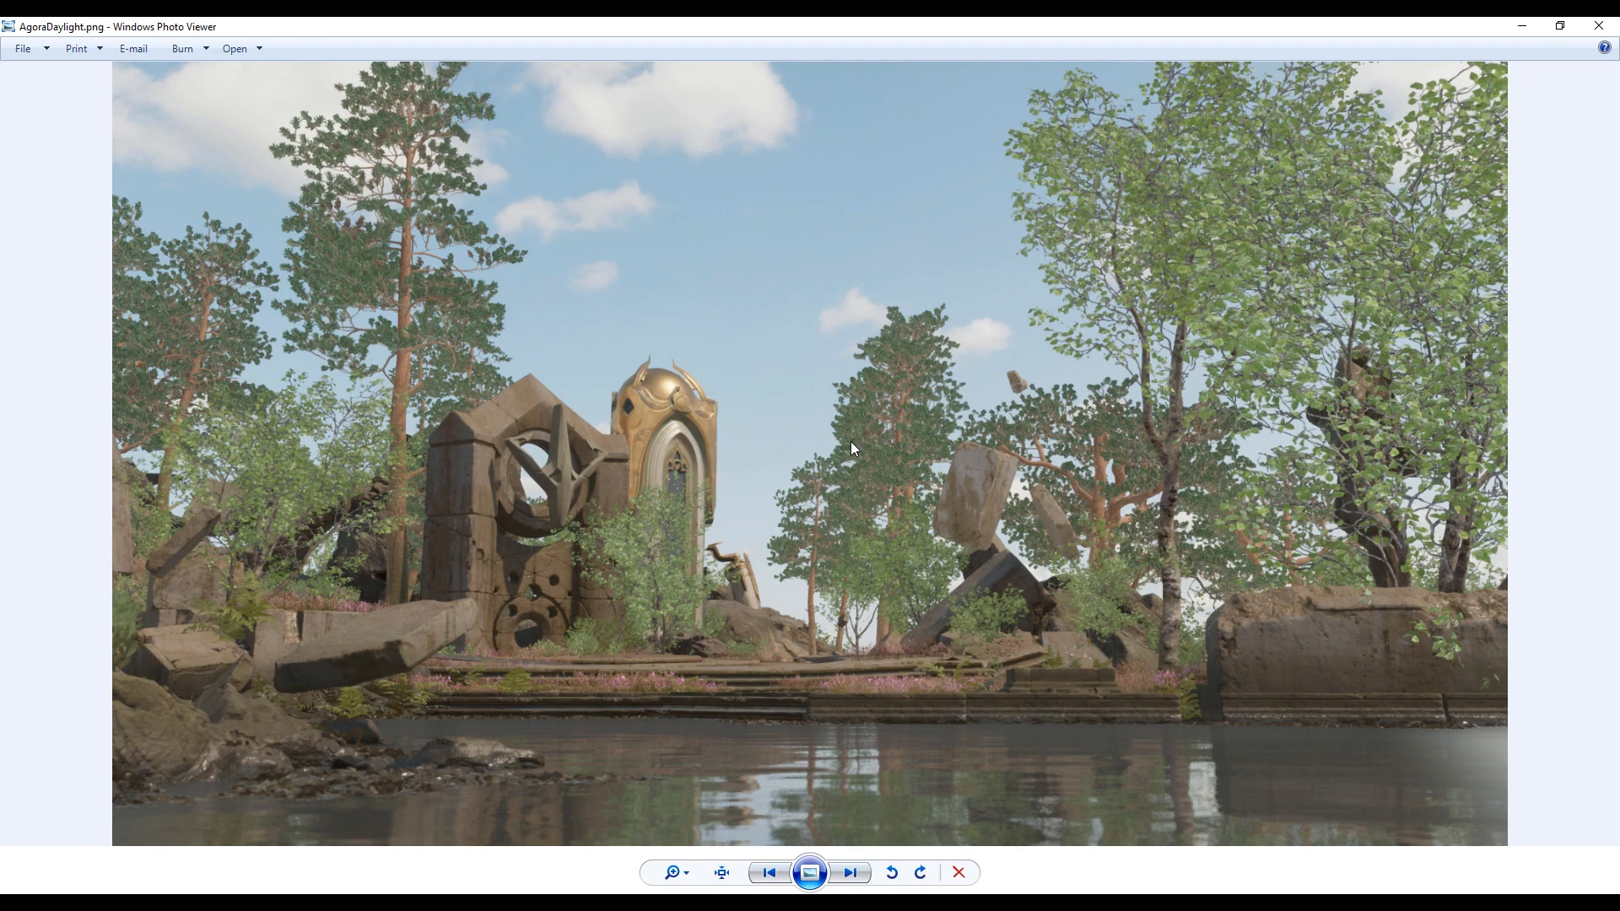
Compare the Agora exterior renders in their daylight, overcast and sunset lighting versions
key(Right)
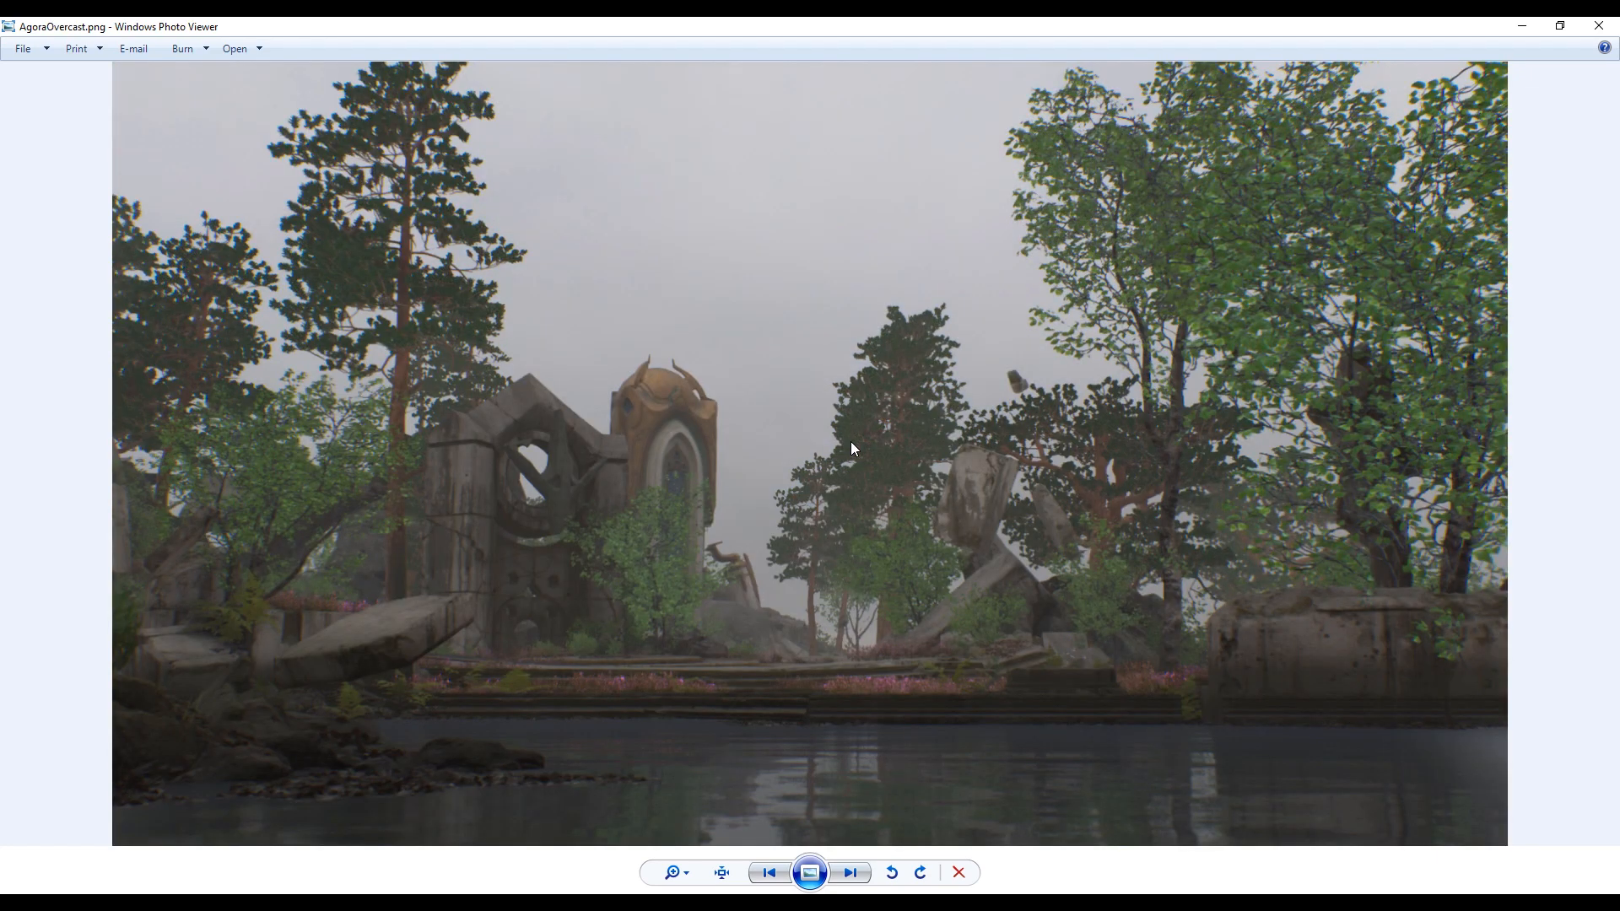
key(Right)
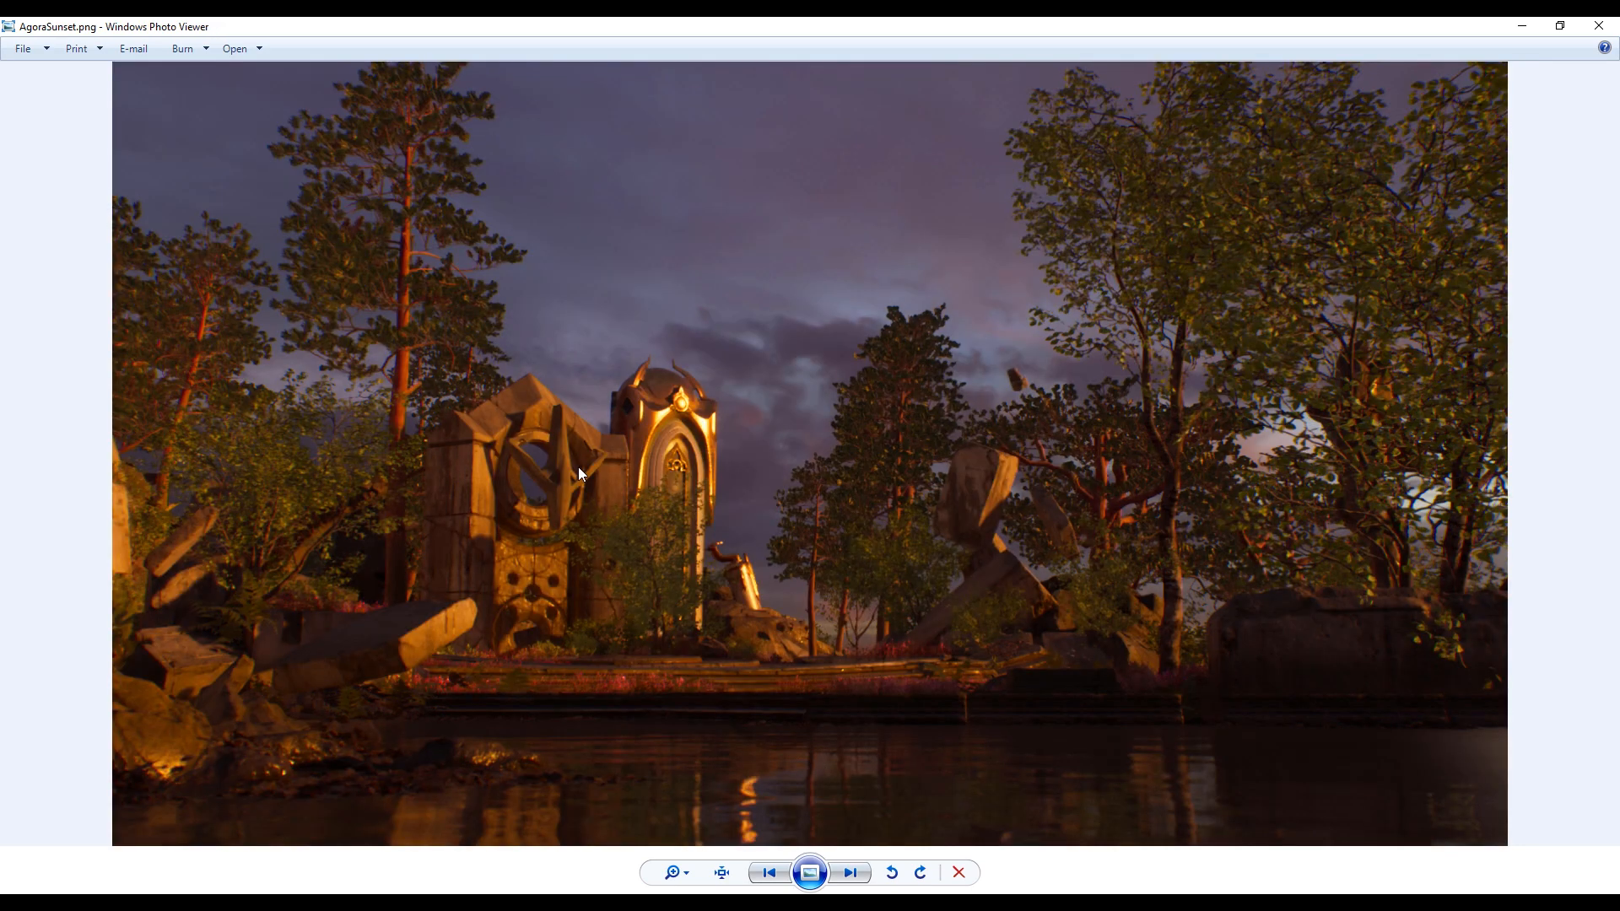
key(Left)
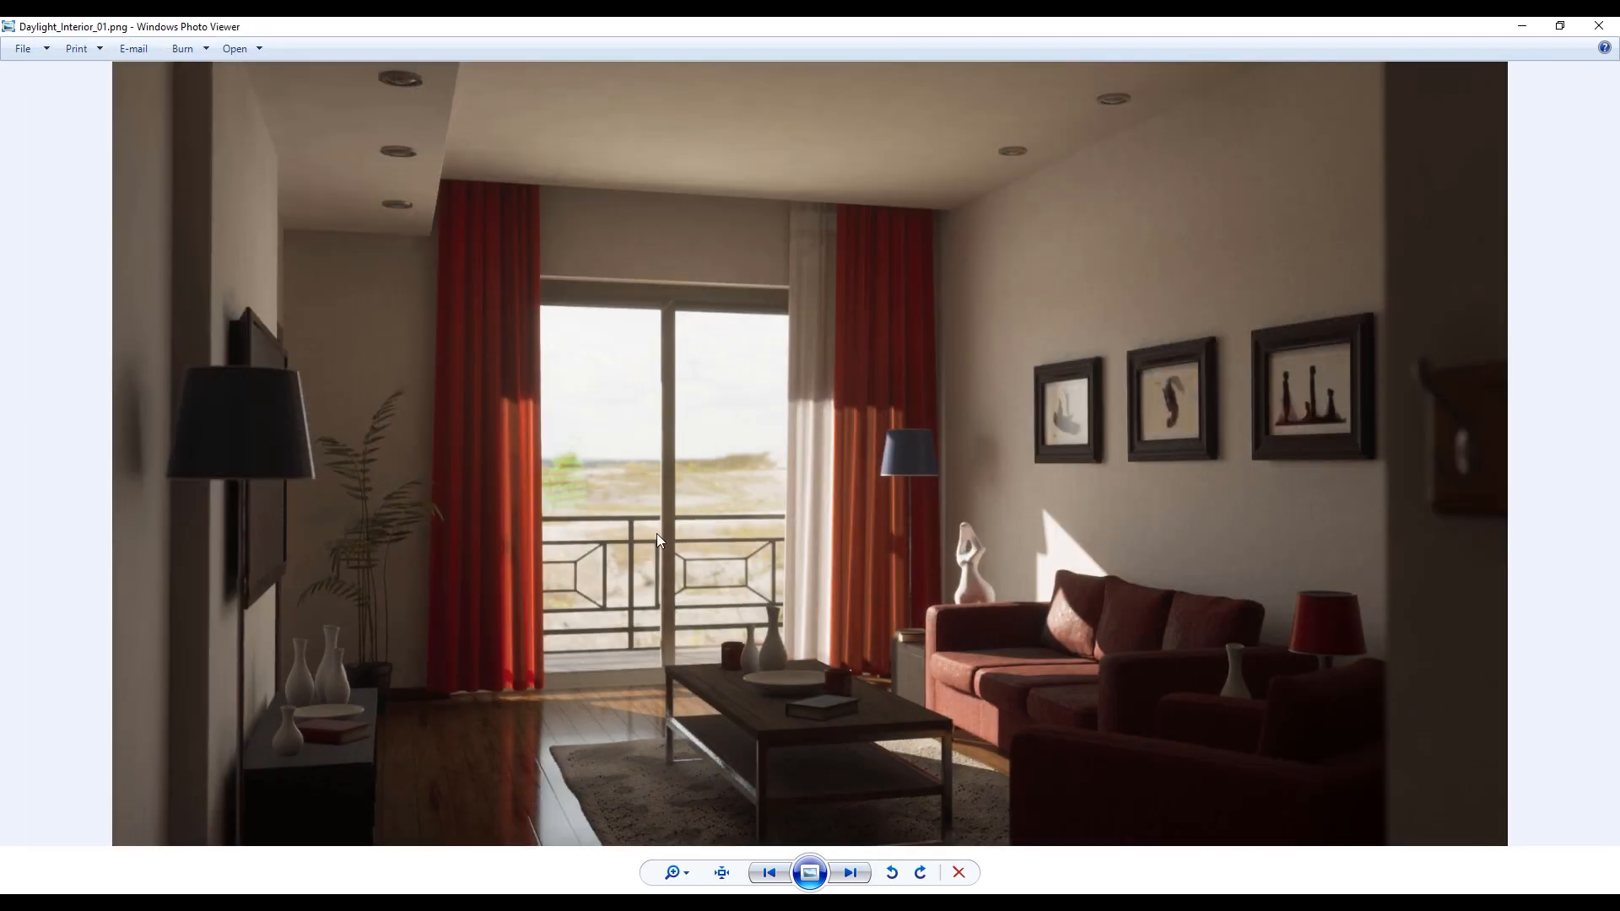
Go through the living room interior renders to compare their daylight, night and overcast lighting
key(Right)
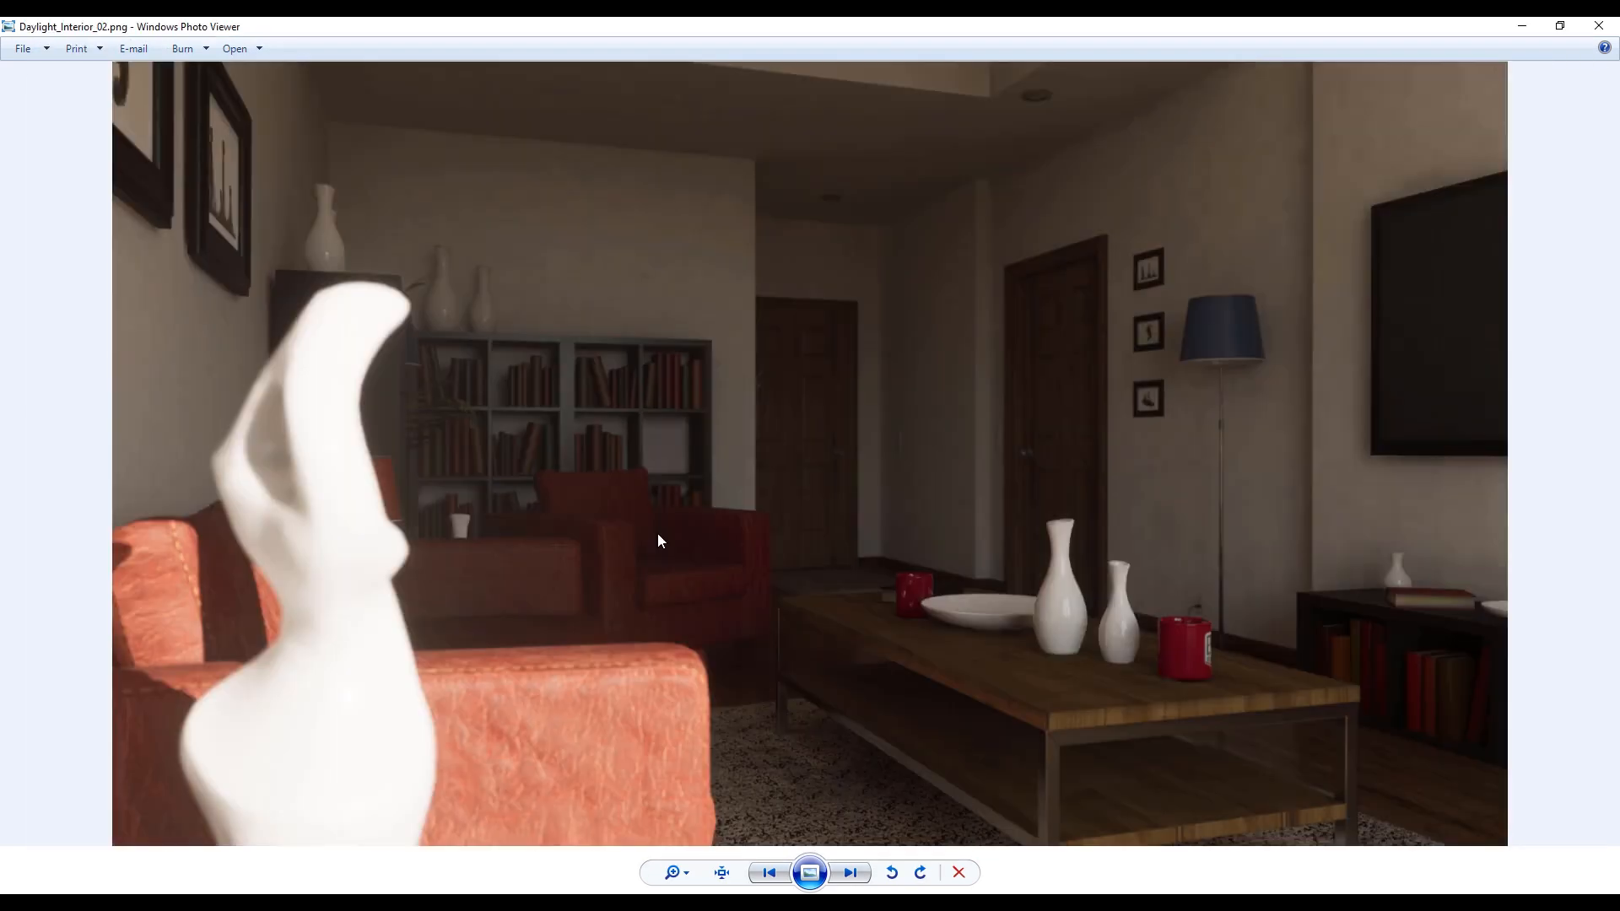
key(Right)
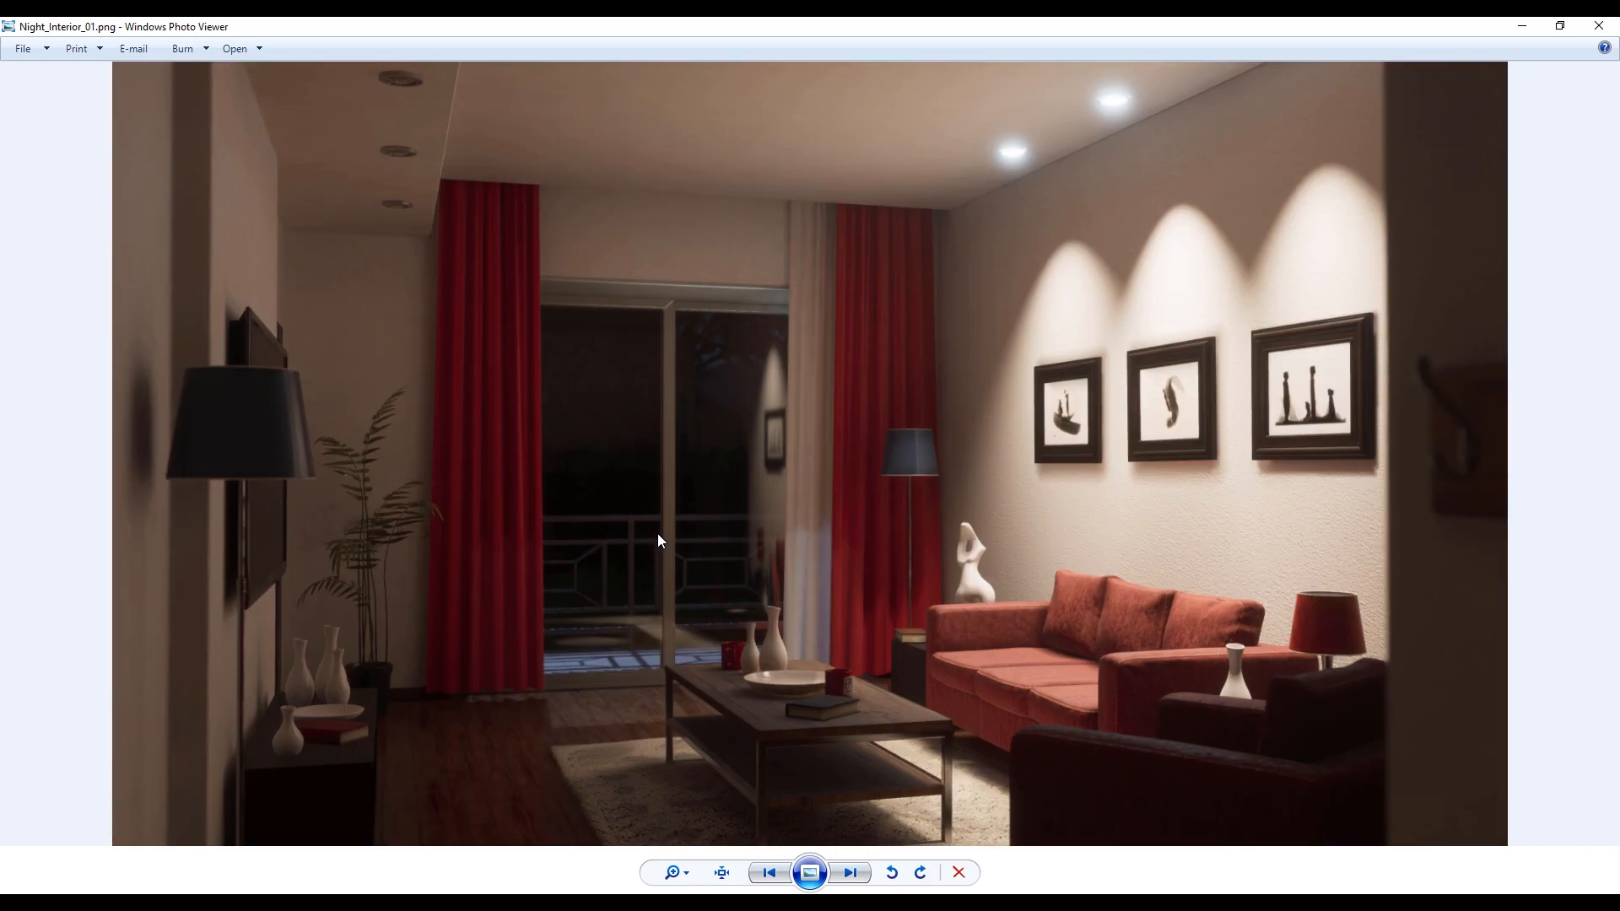
key(Right)
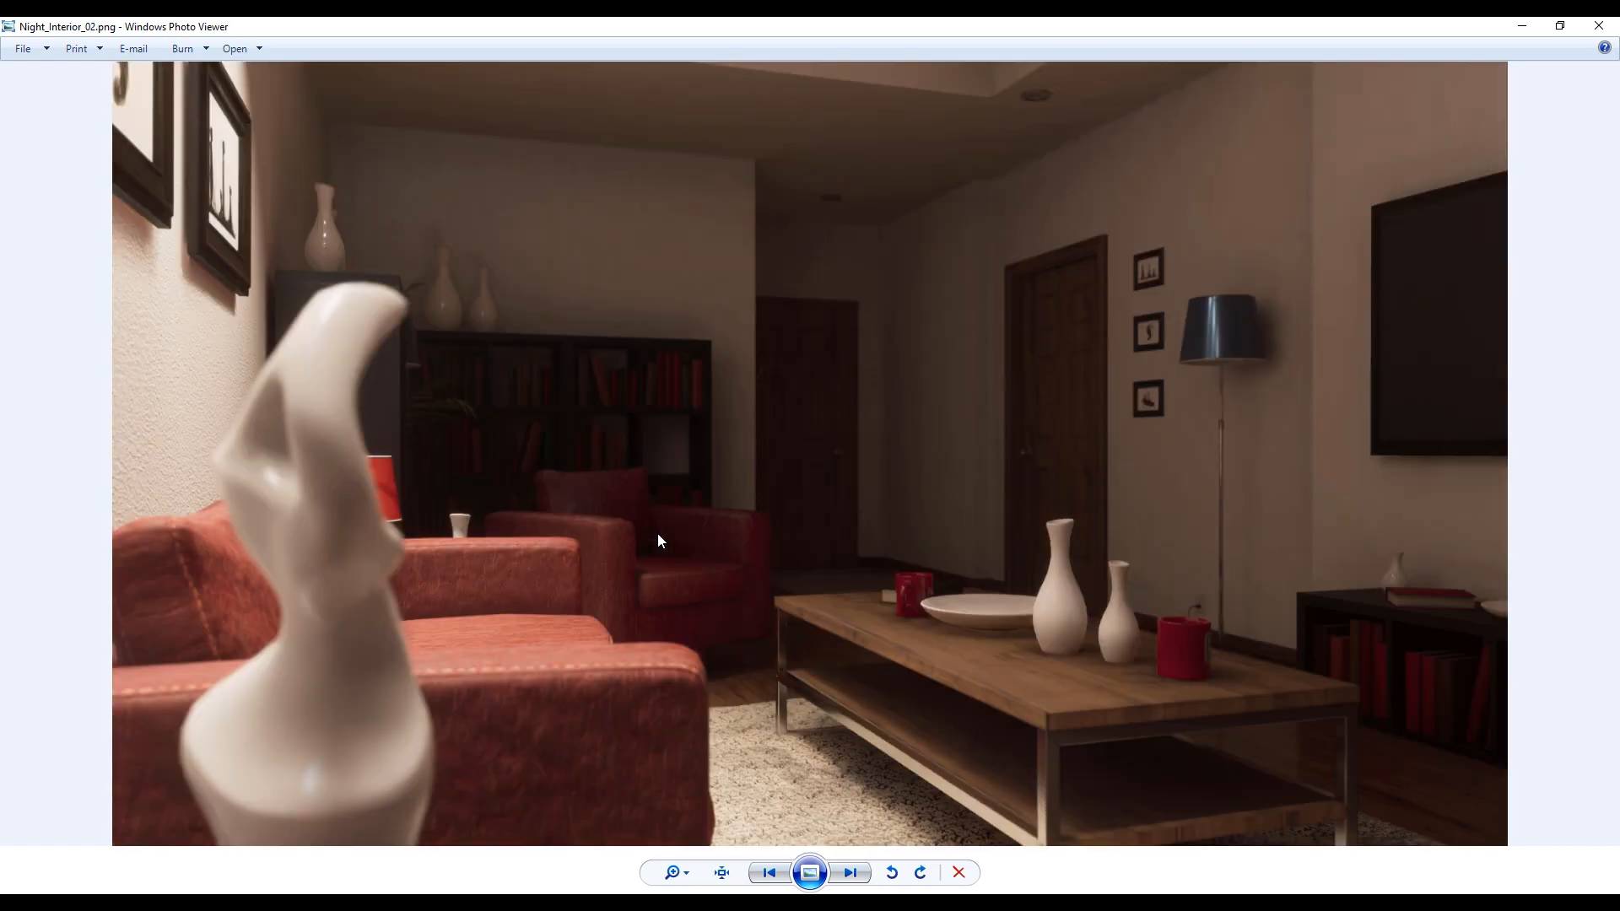
key(Right)
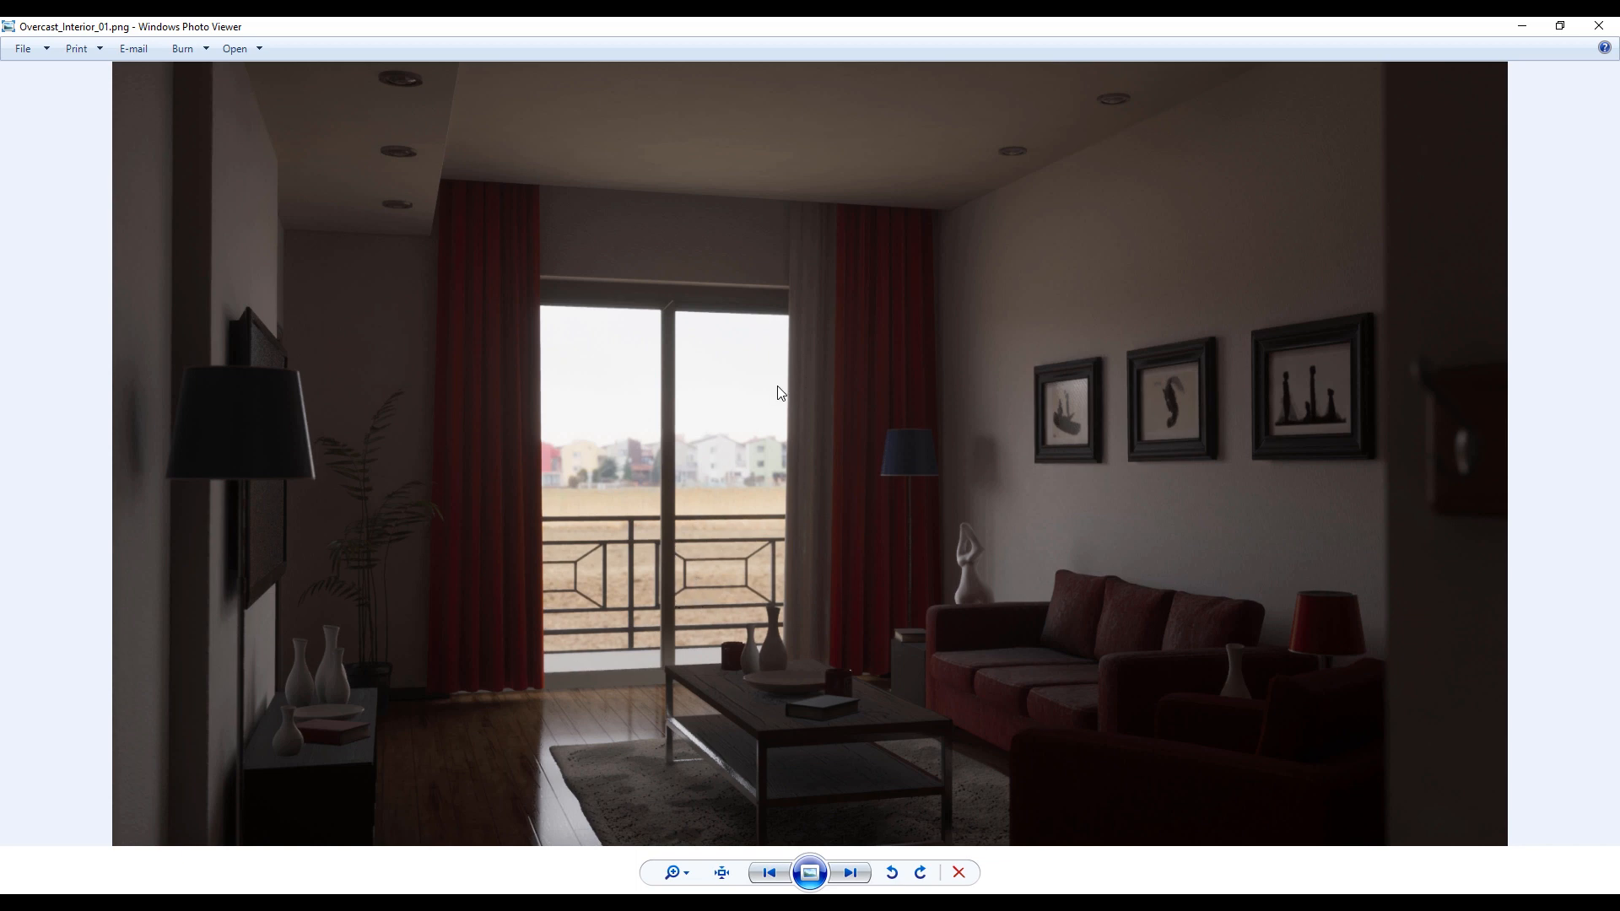
key(Right)
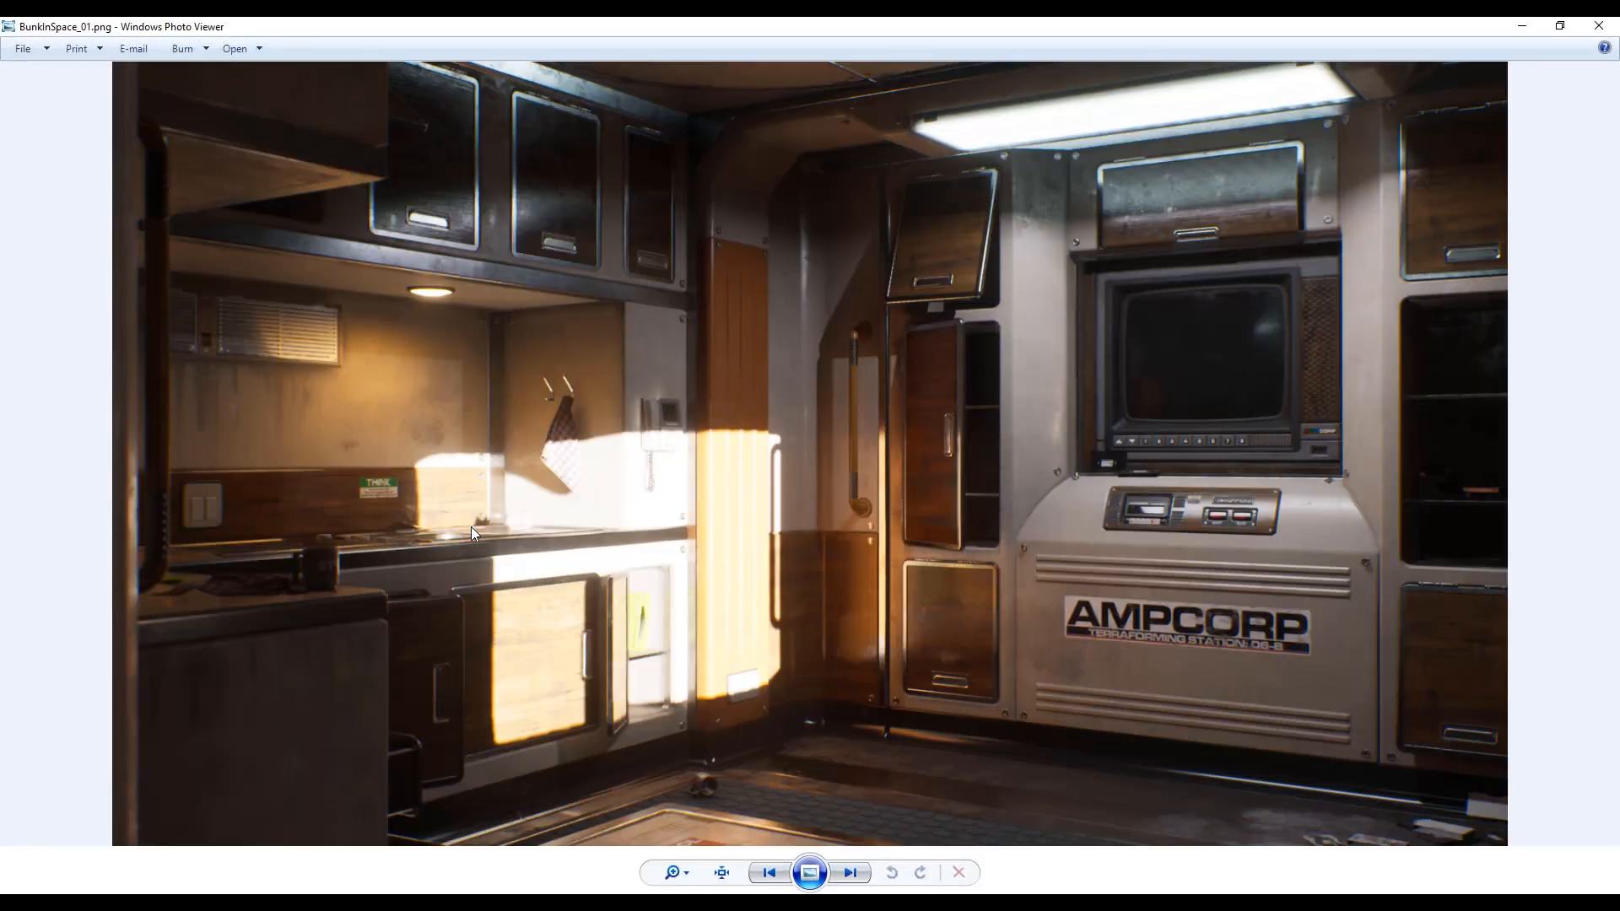
Review the sci-fi bunk renders, from BunkInSpace through BunkNight to BunkSunOnlyInSpace, to compare their lighting
key(Right)
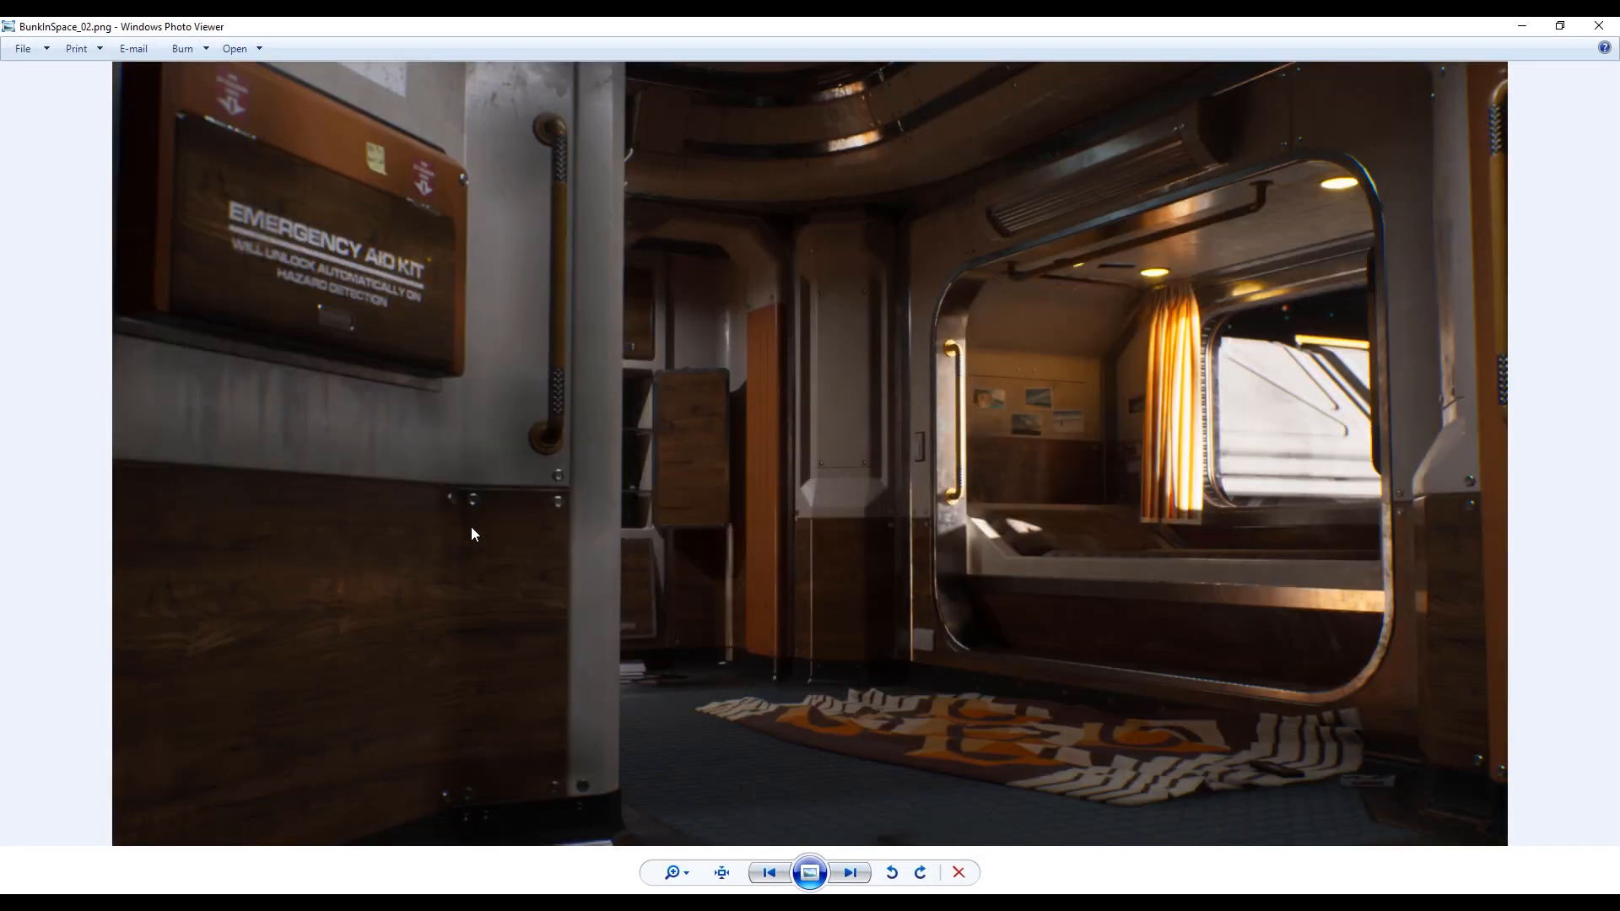
key(Right)
key(Right)
key(Right)
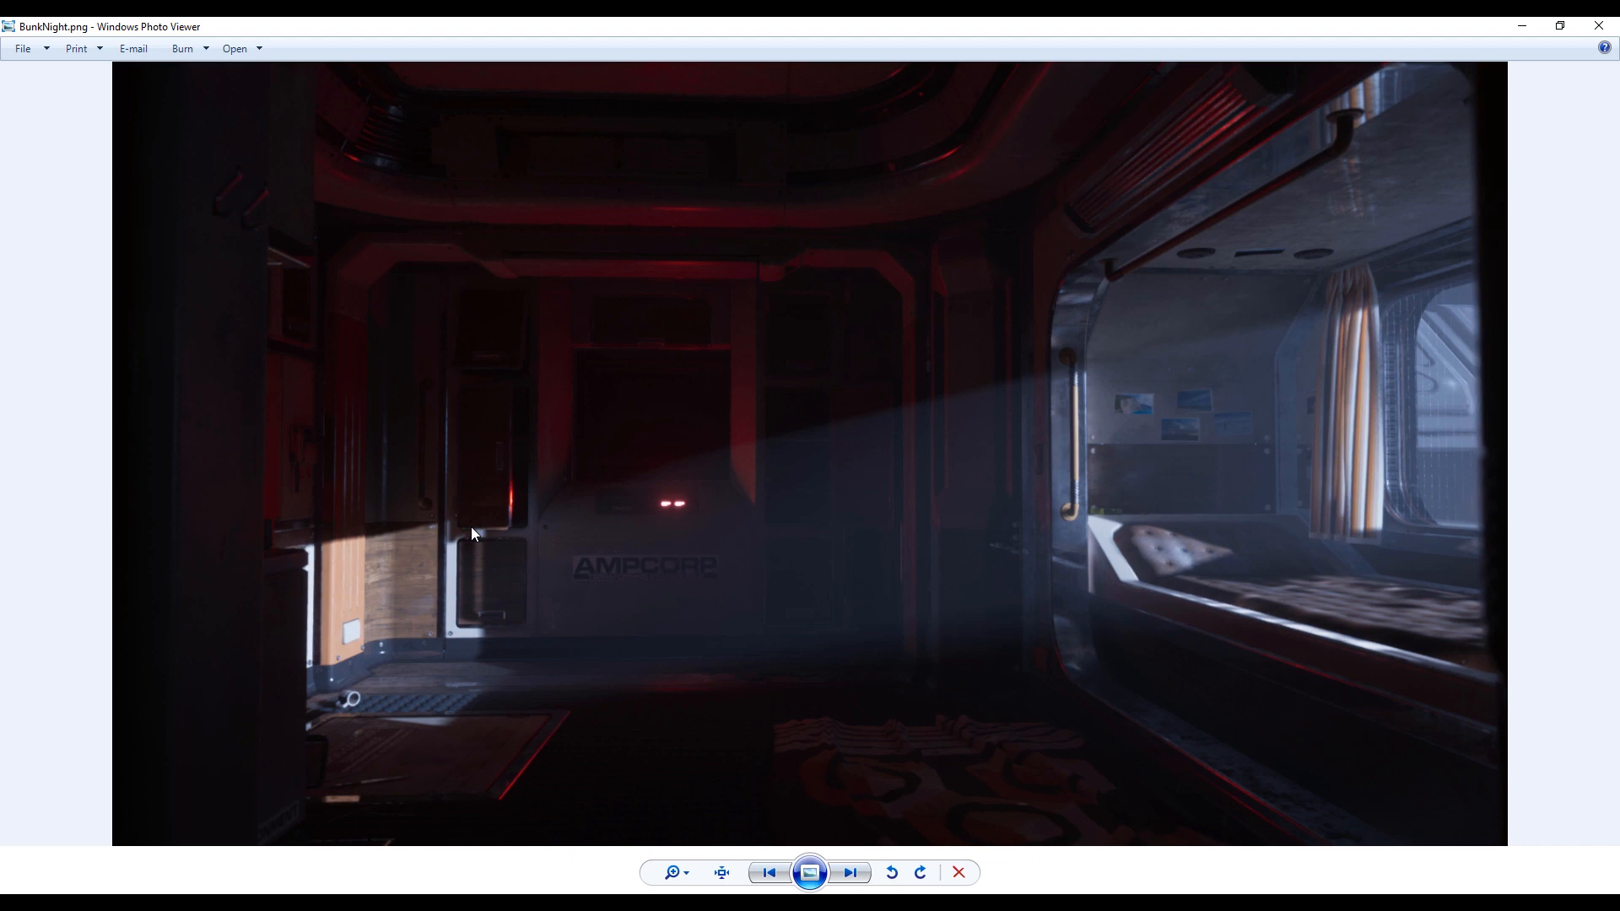
key(Right)
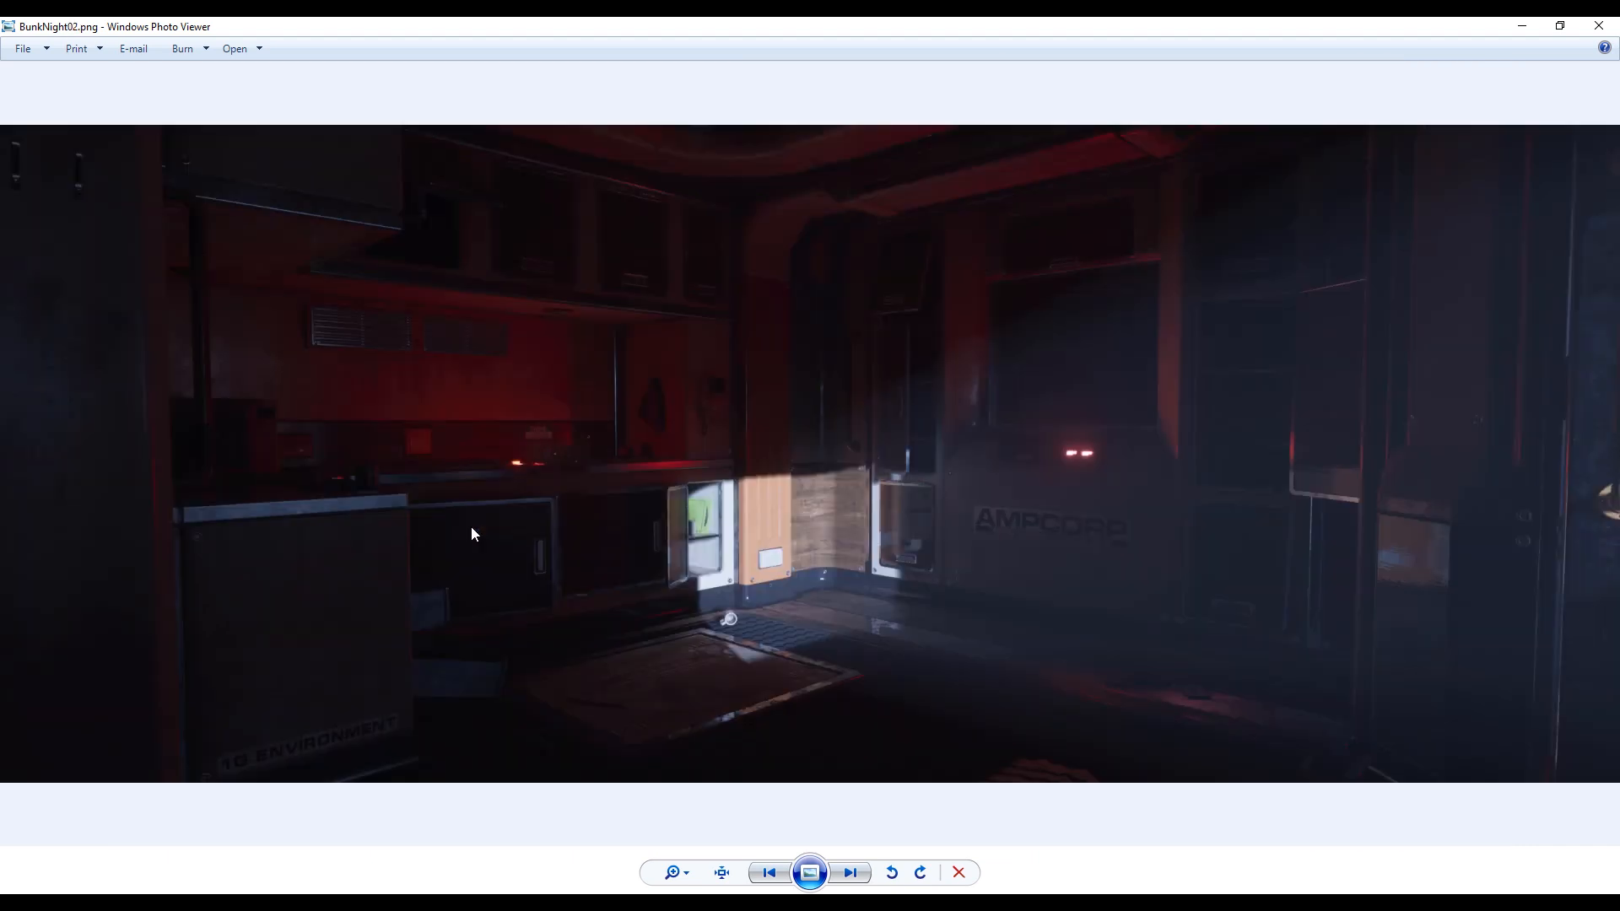
key(Right)
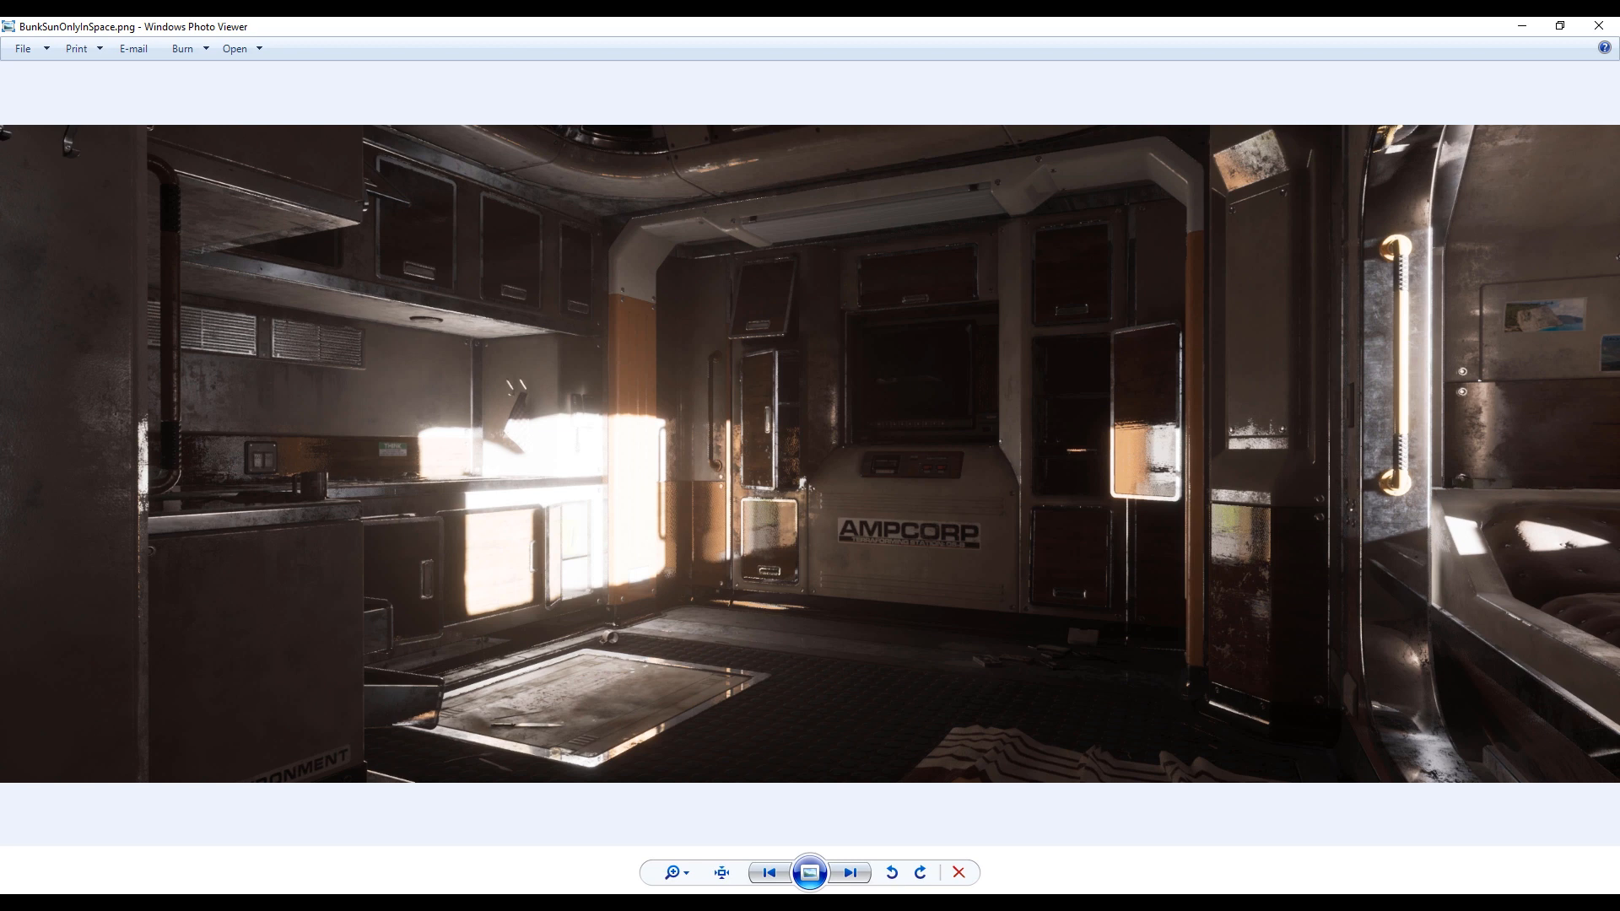
key(alt+Tab)
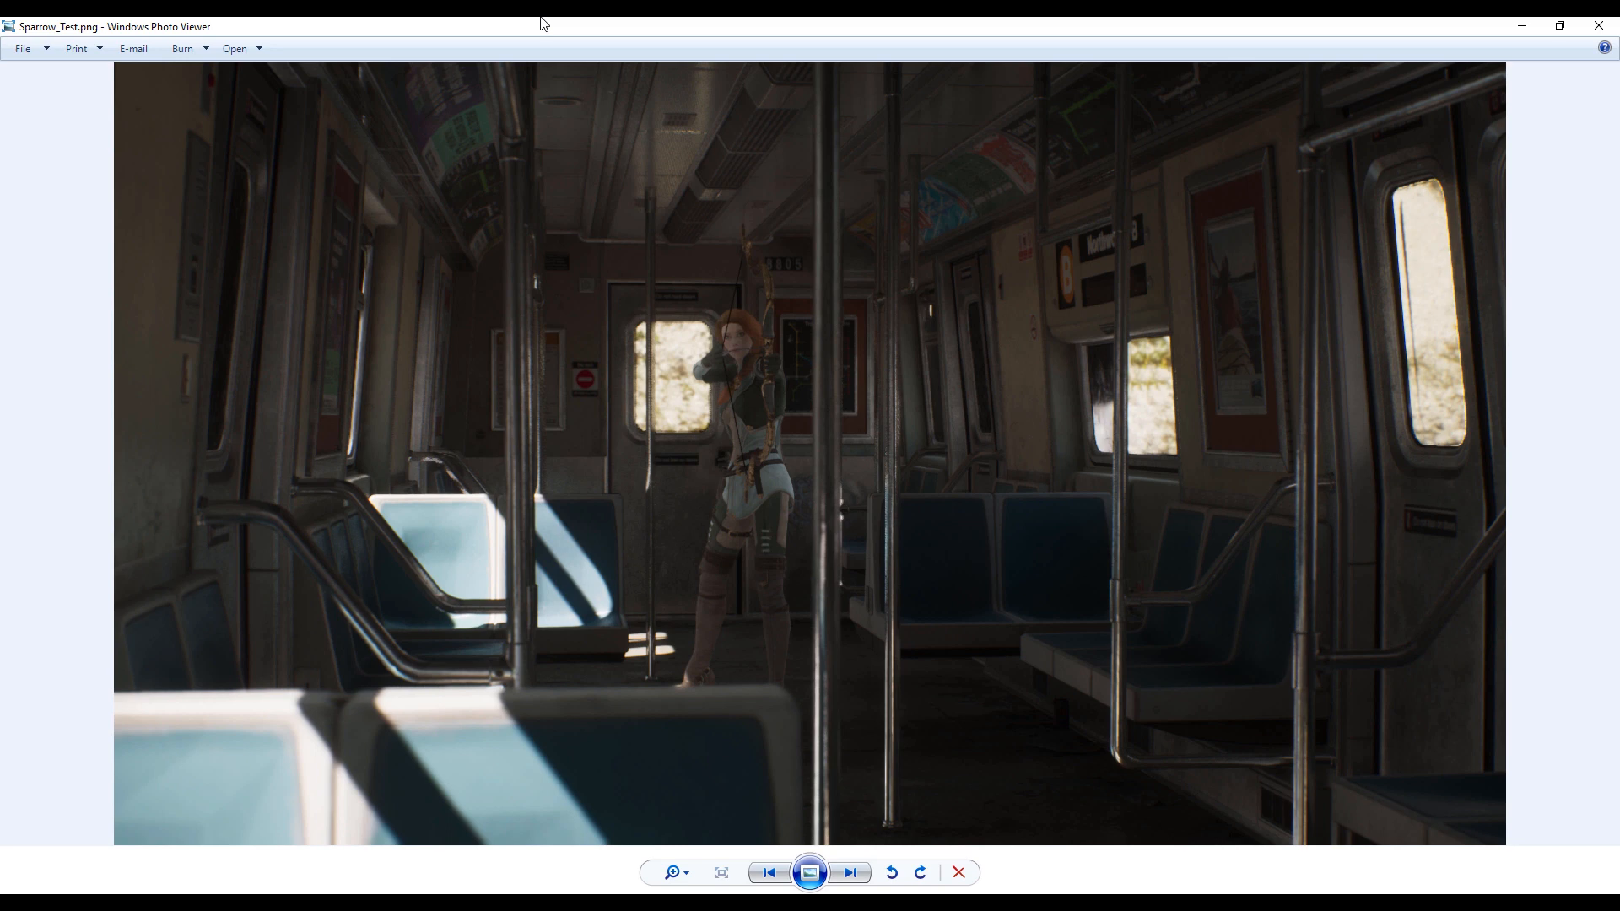
Browse the train car renders from Sparrow_Test to TrainOvercast, comparing the sunset, moonlight, night and overcast lighting
key(Right)
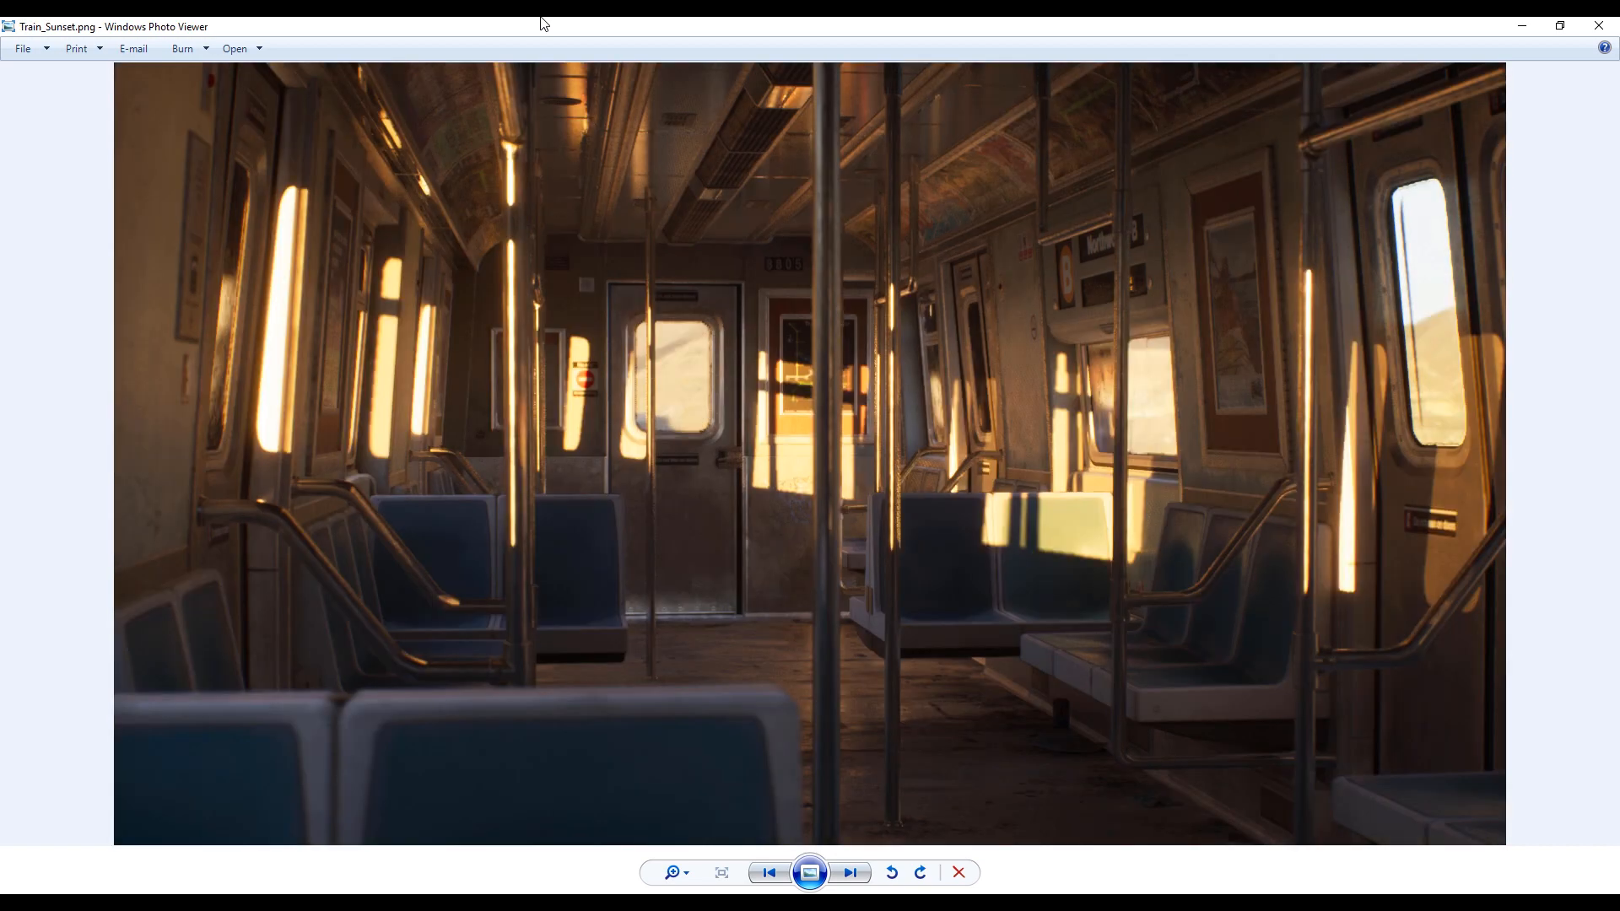
key(Right)
key(Right)
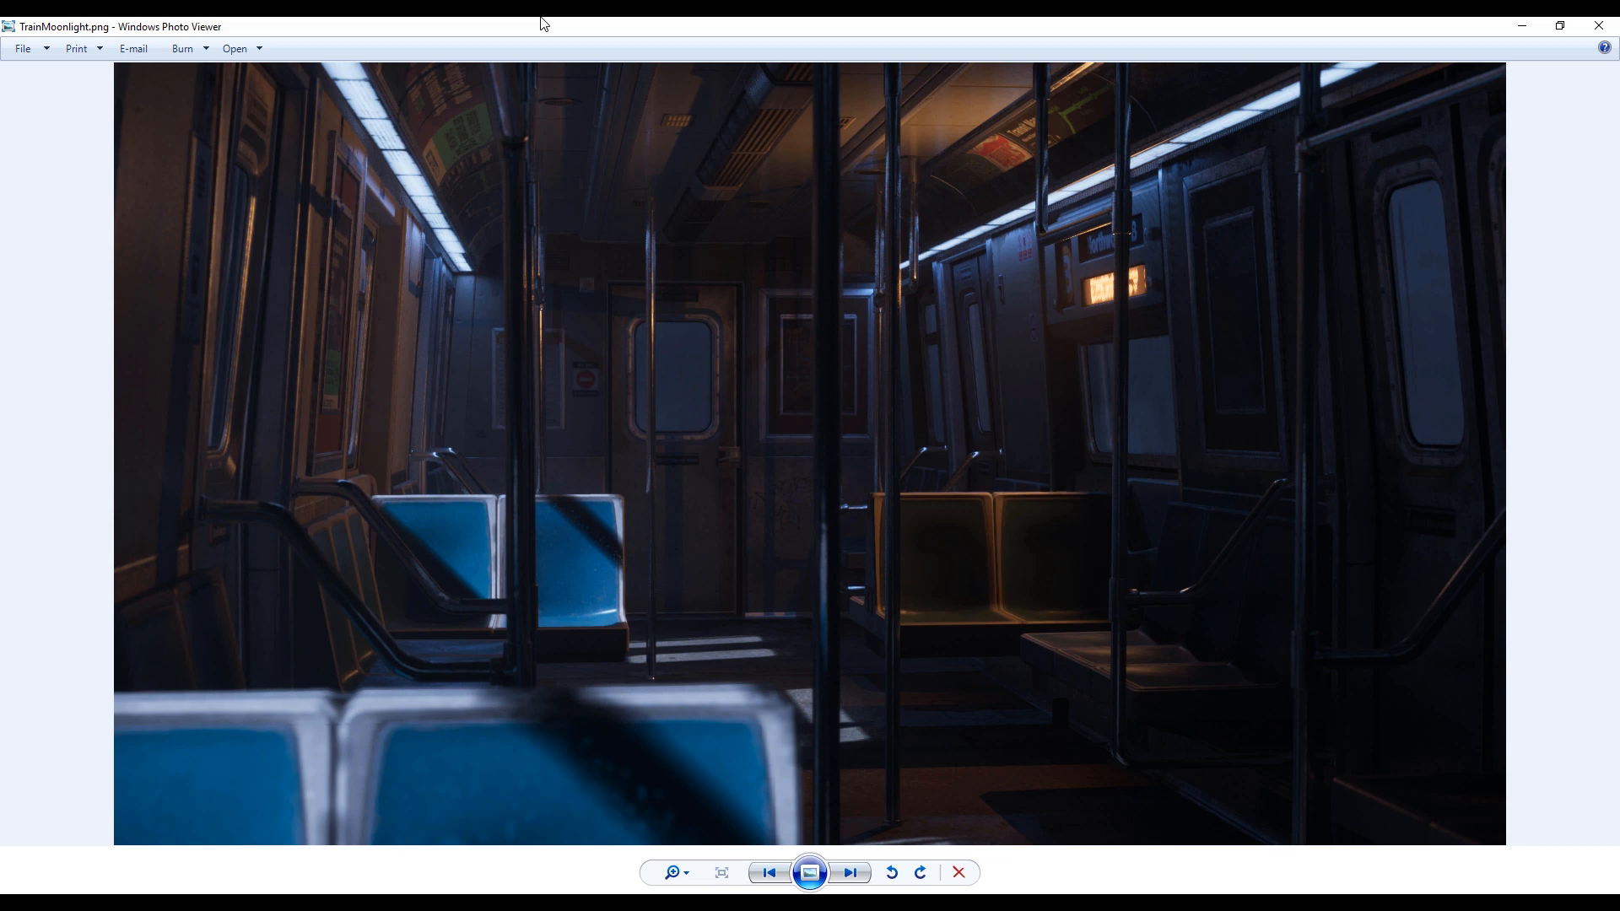
key(Right)
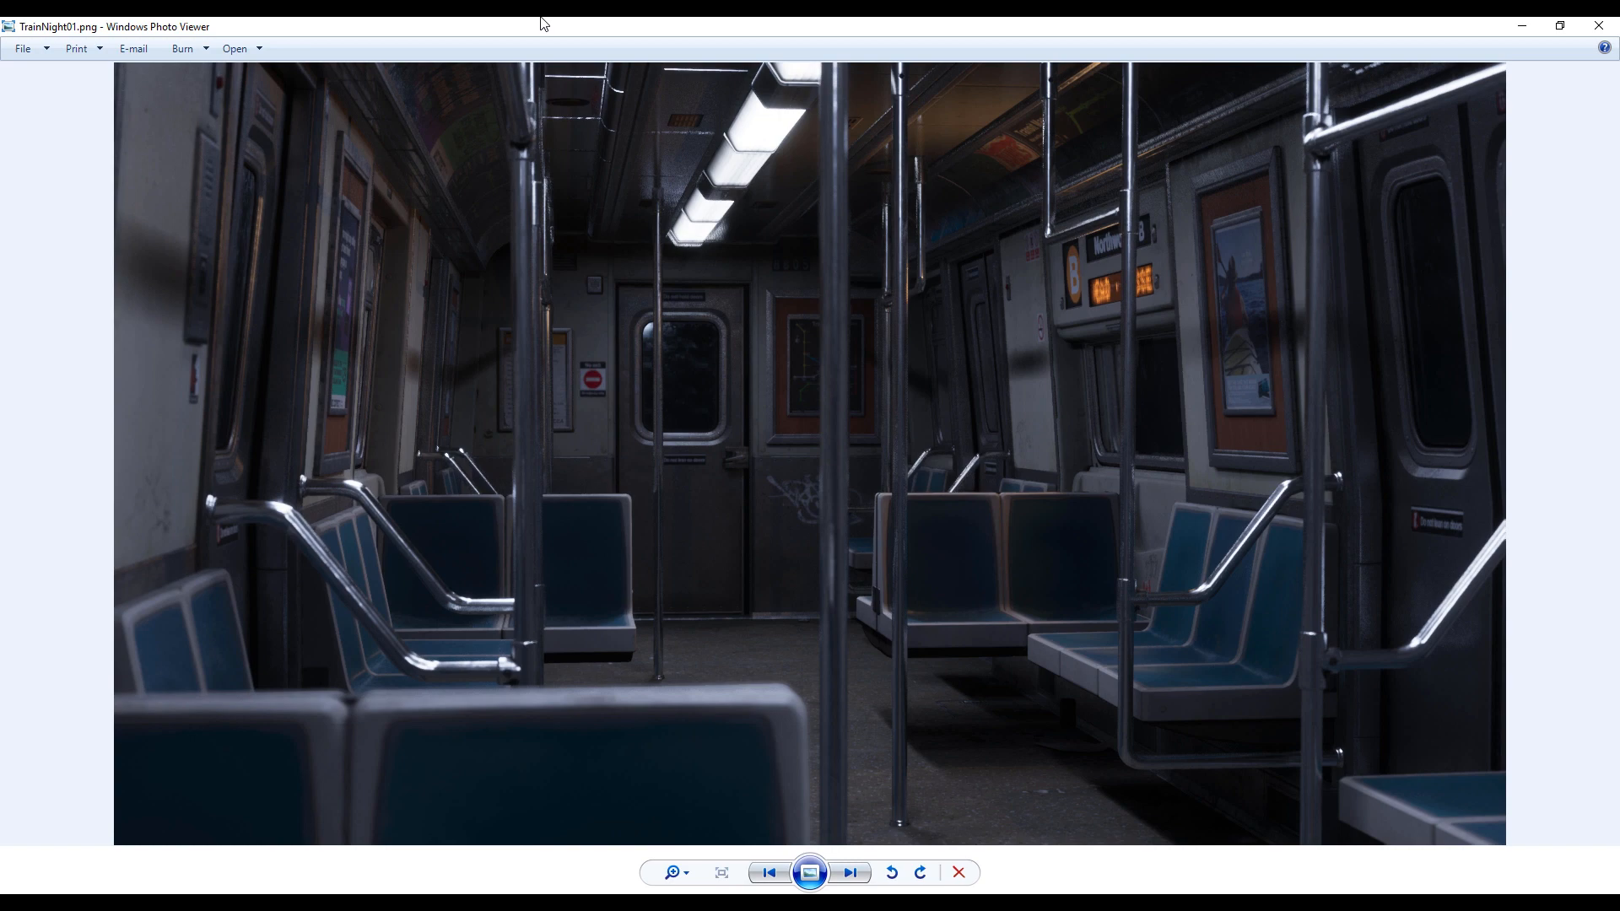
key(Right)
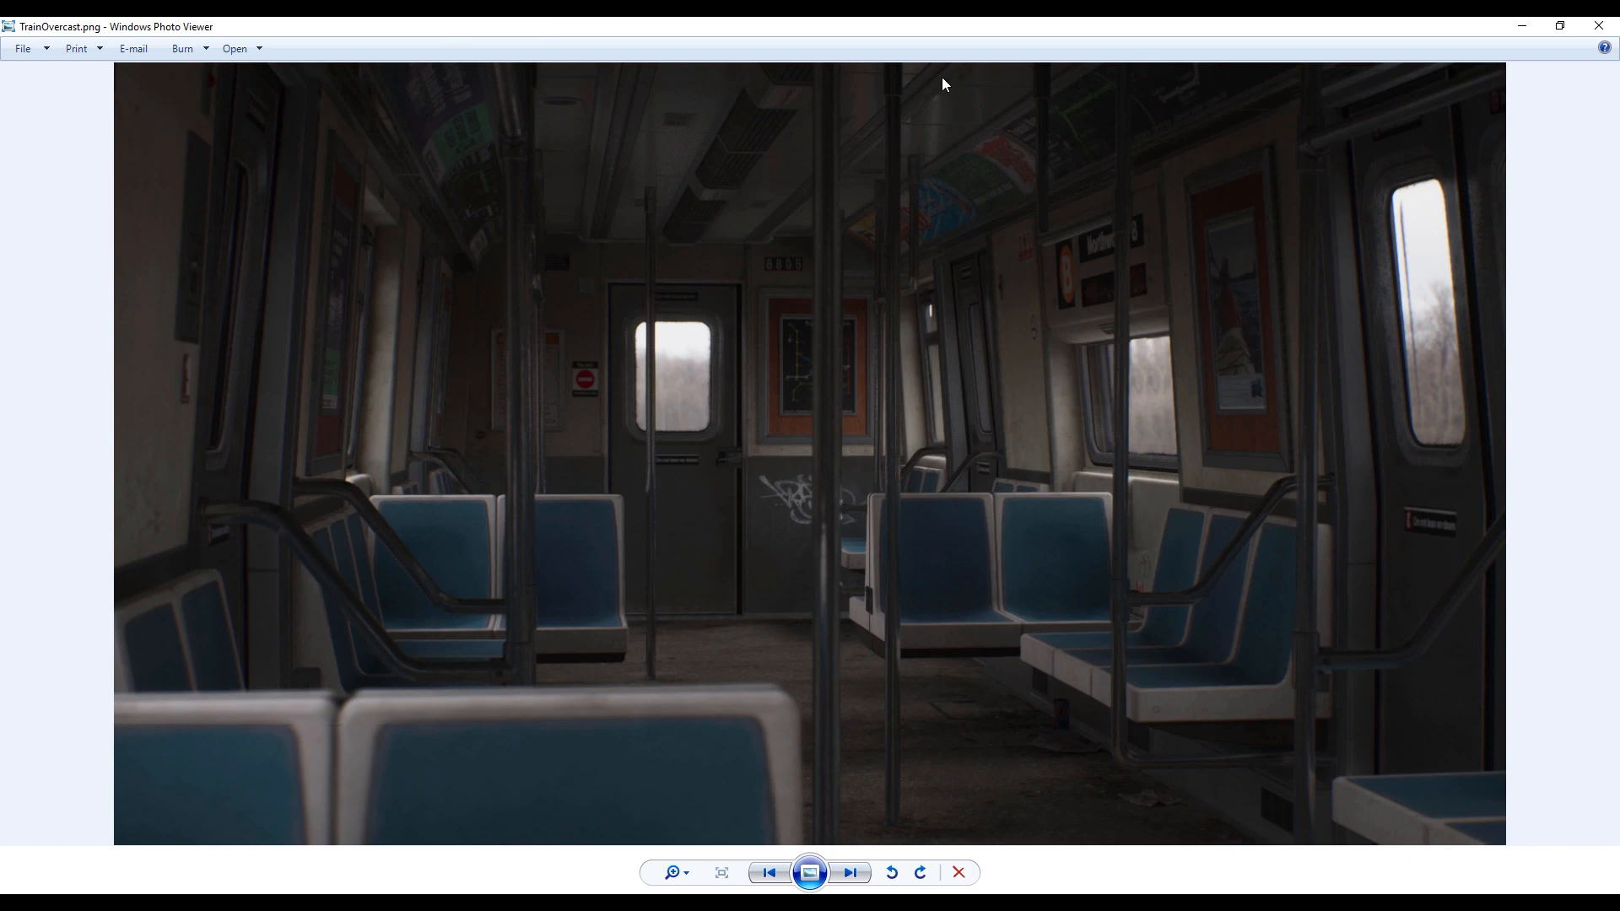
Close the open Windows Photo Viewer windows and return to the Unreal Editor
click(1596, 27)
click(1597, 28)
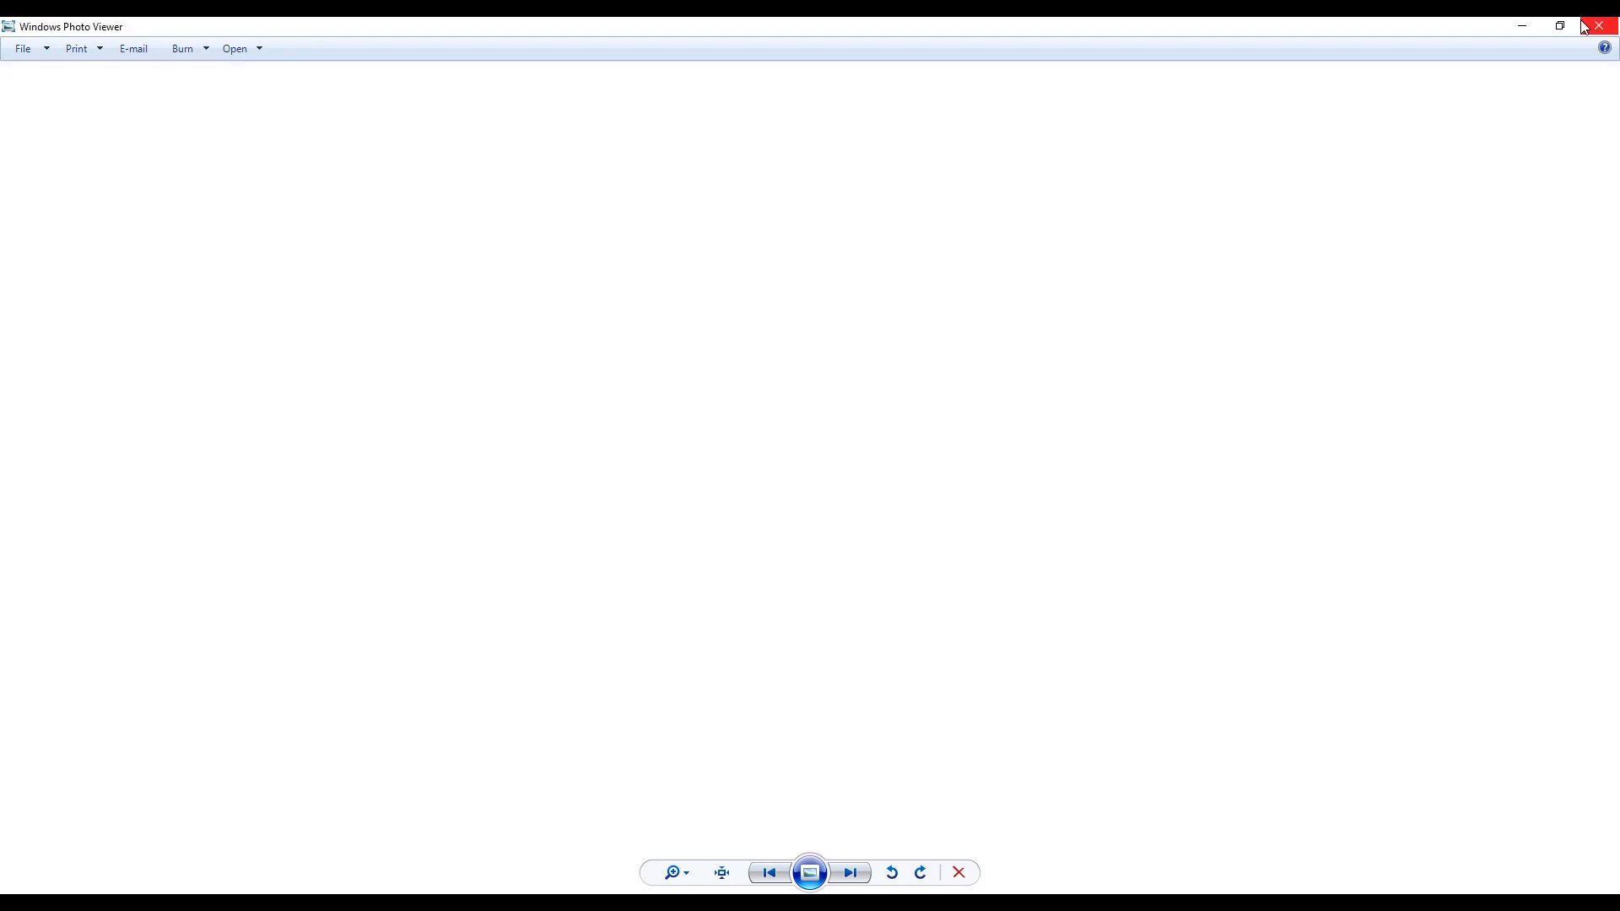
click(1597, 29)
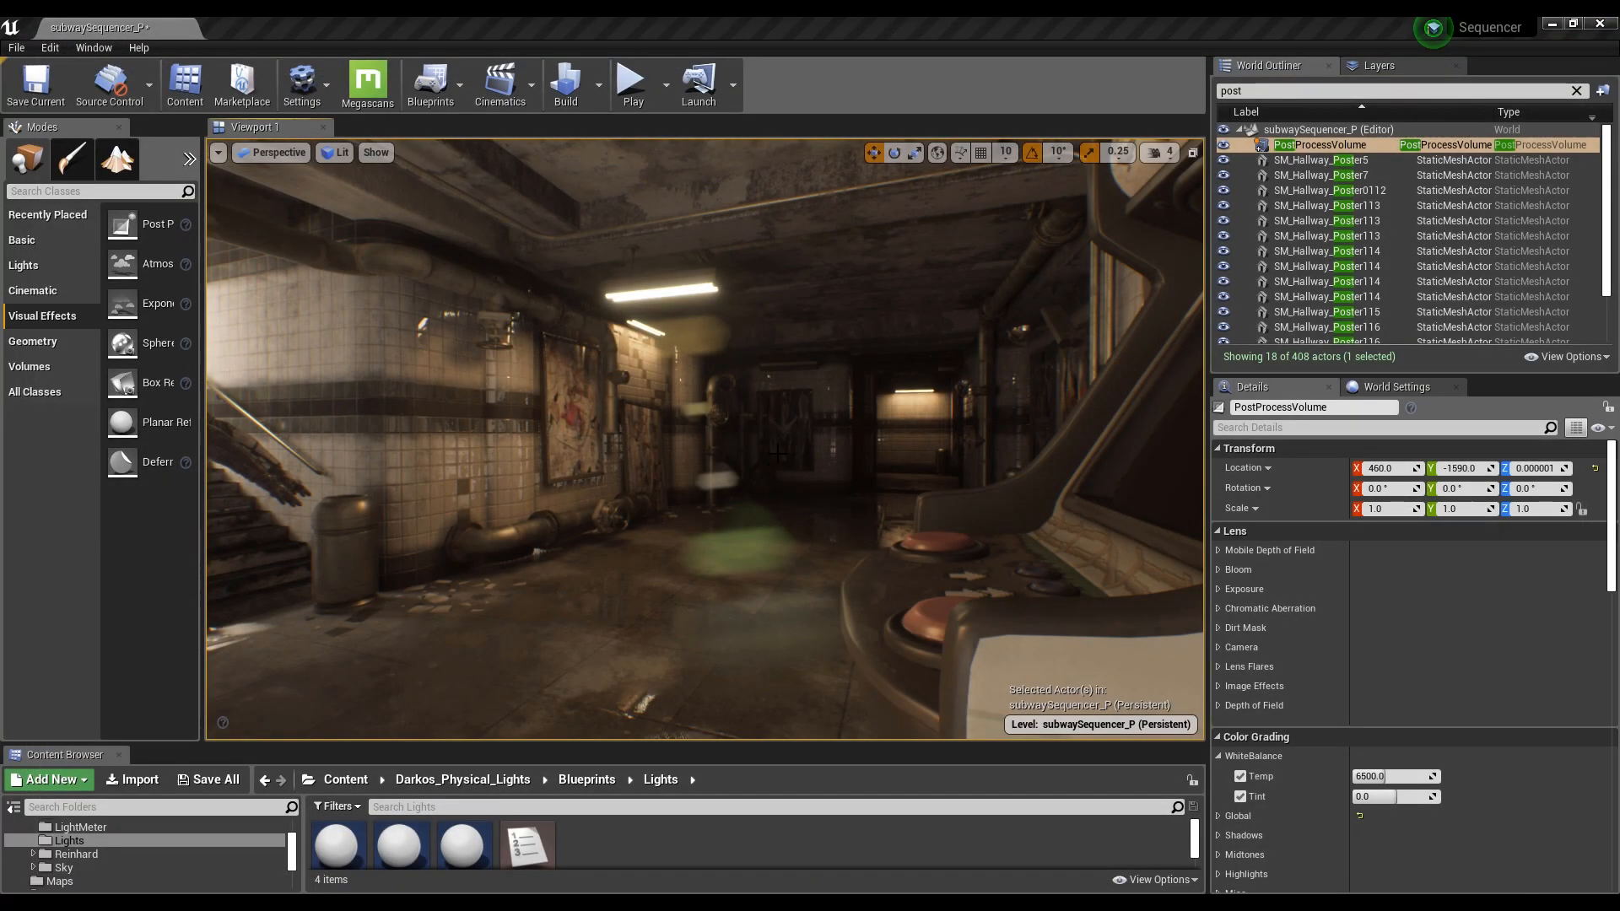
Fly through the subway level to examine the lighting of the sunlit entrance, the dark hallway and the staircase area
right_drag(705, 438, 853, 432)
key(w)
key(w)
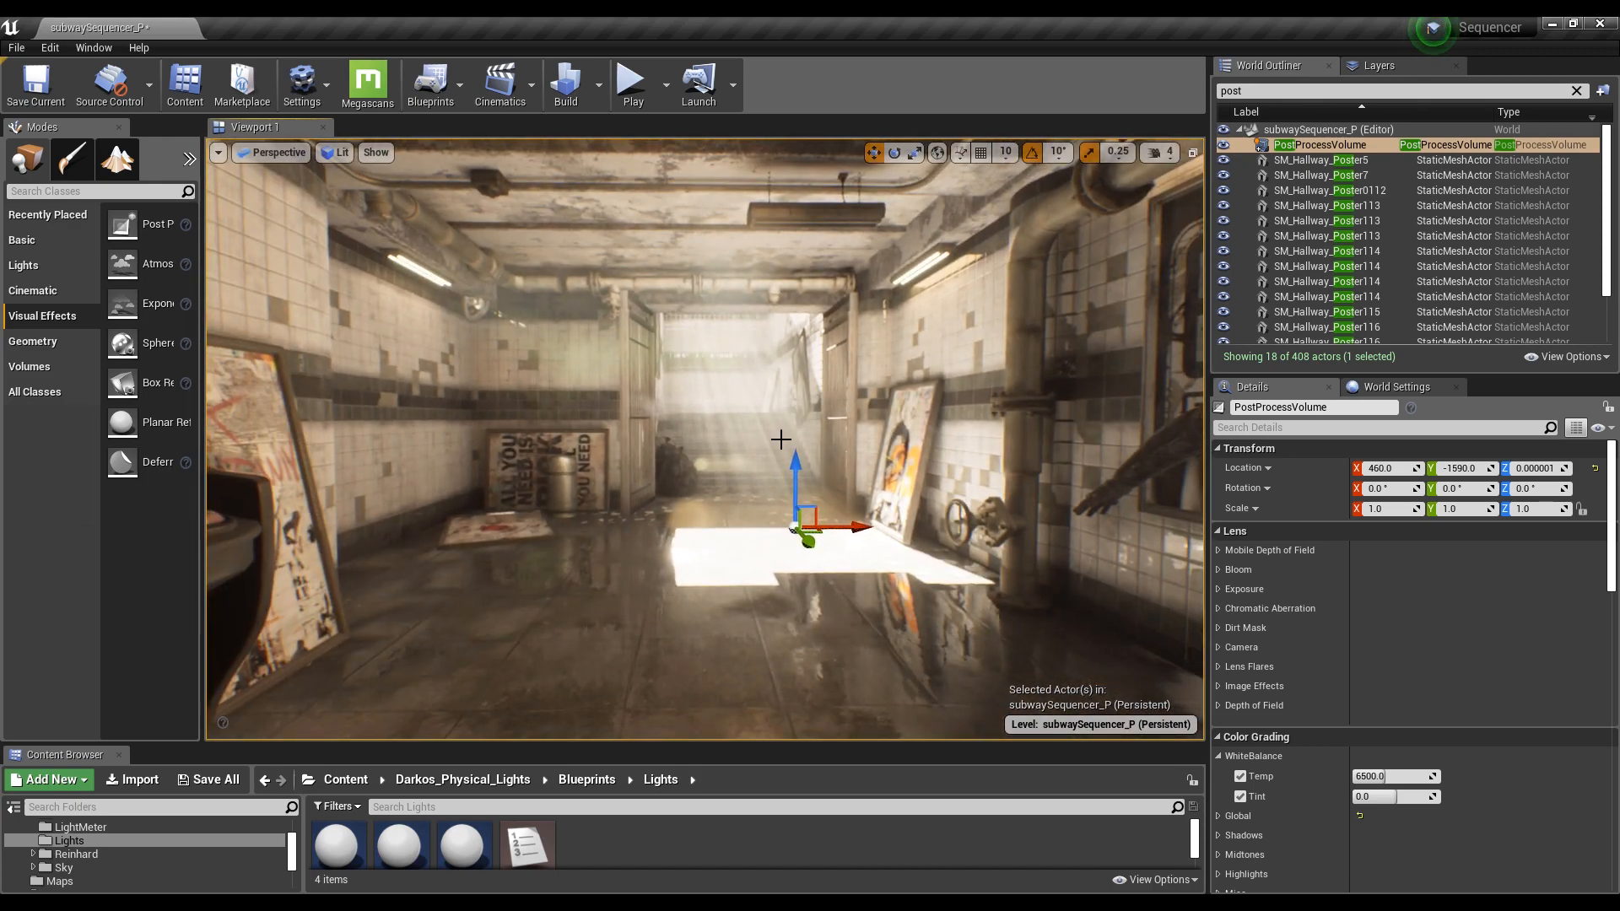
right_drag(705, 438, 517, 441)
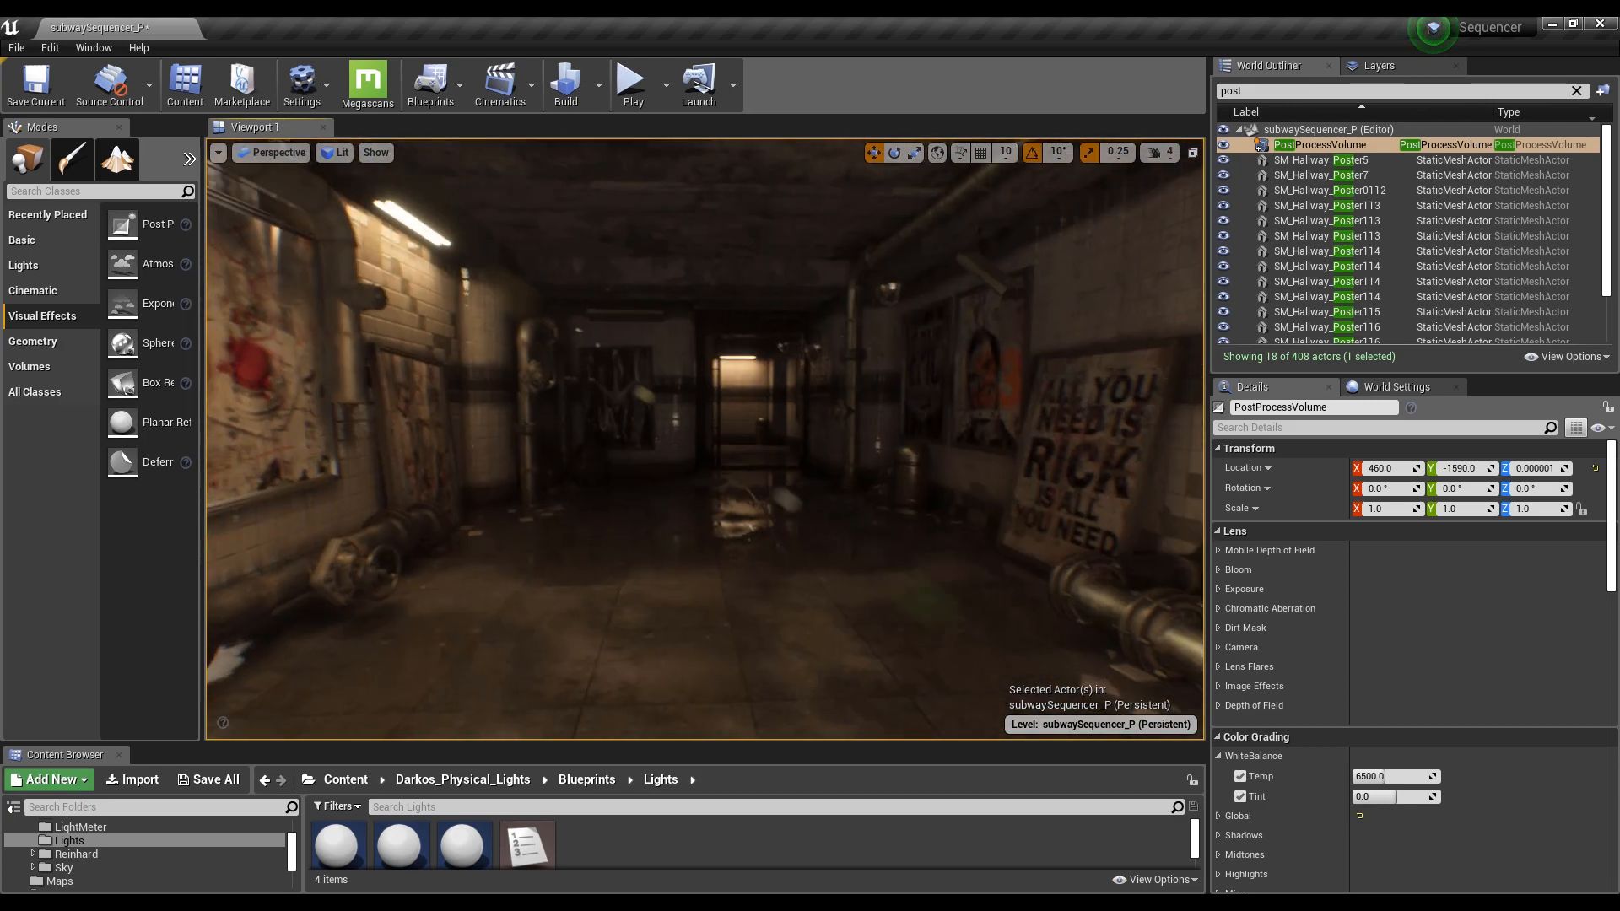
key(w)
right_drag(706, 439, 911, 439)
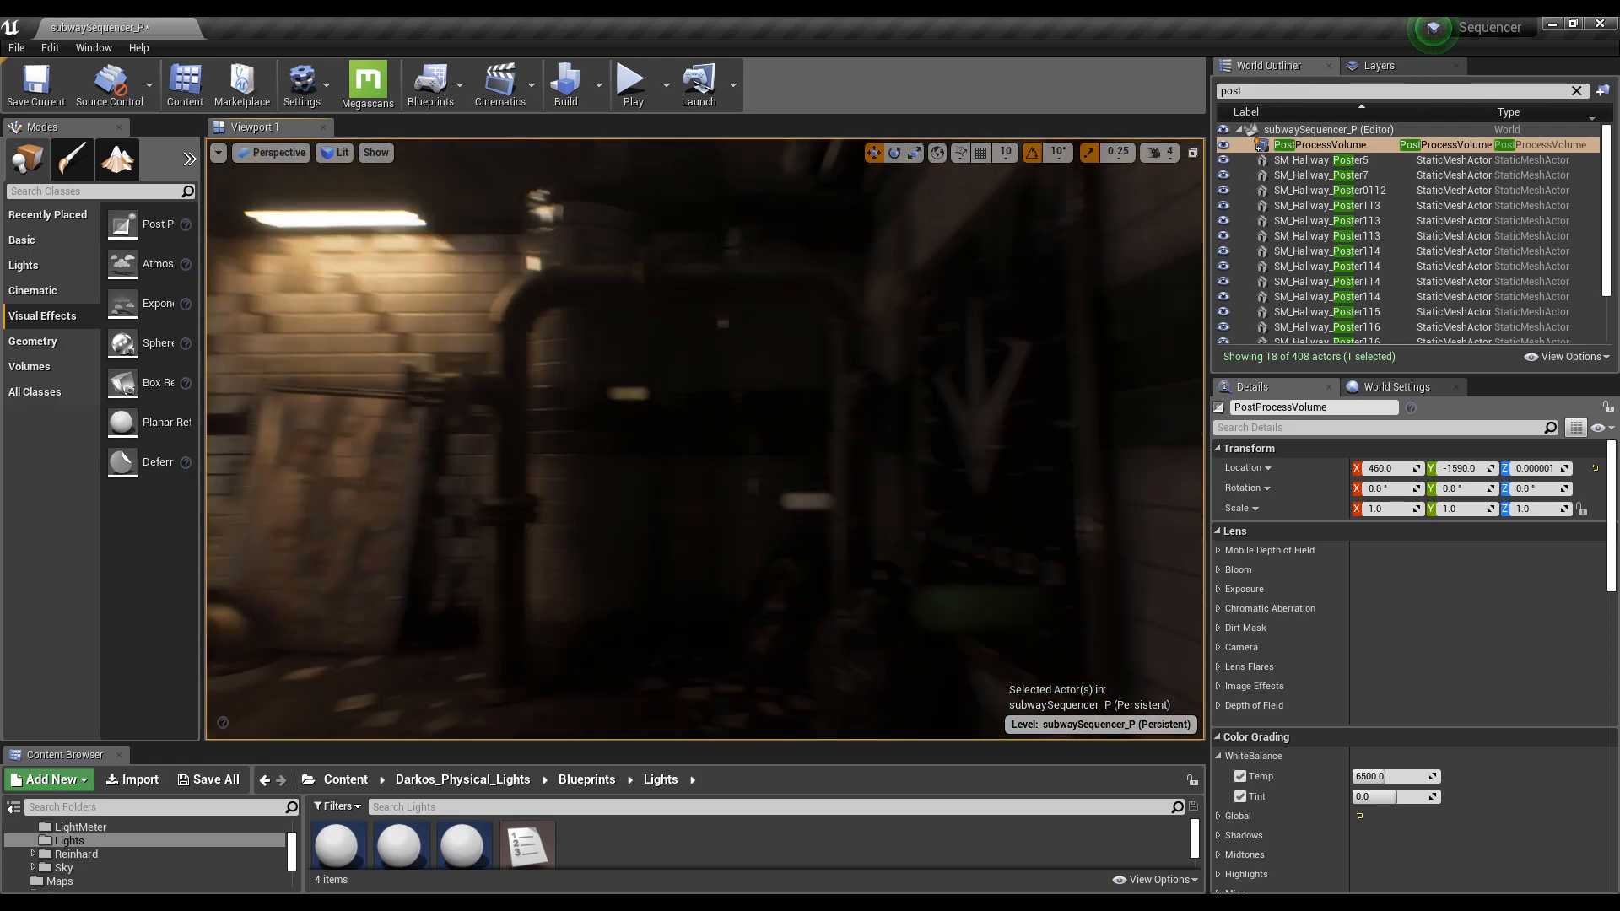
right_drag(780, 426, 532, 426)
middle_drag(770, 486, 701, 426)
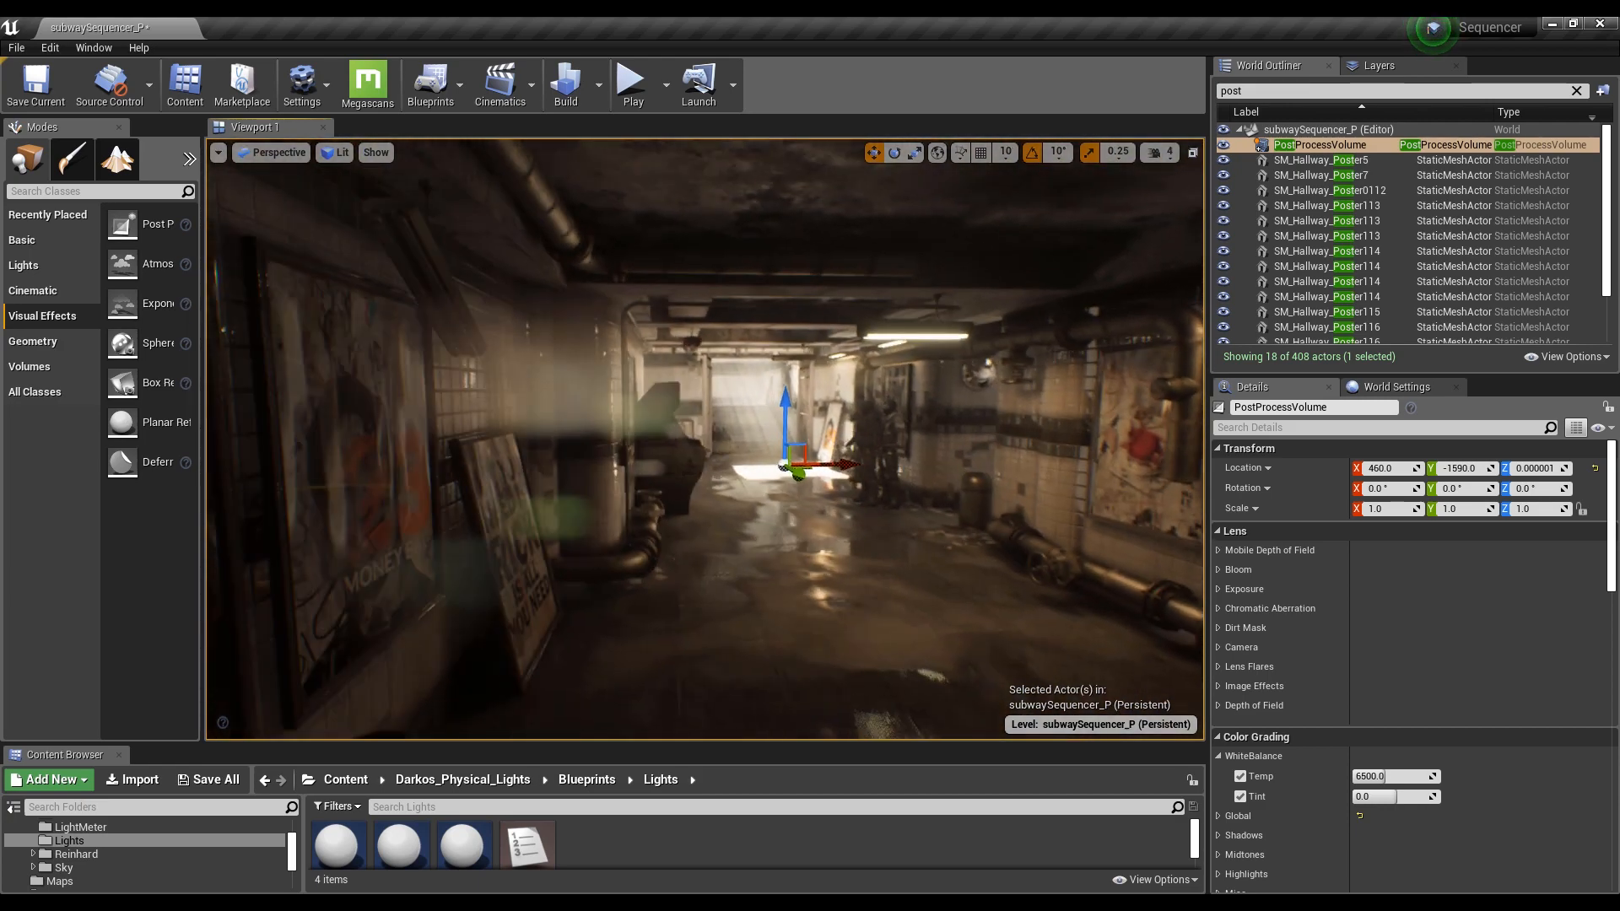
middle_drag(788, 513, 800, 533)
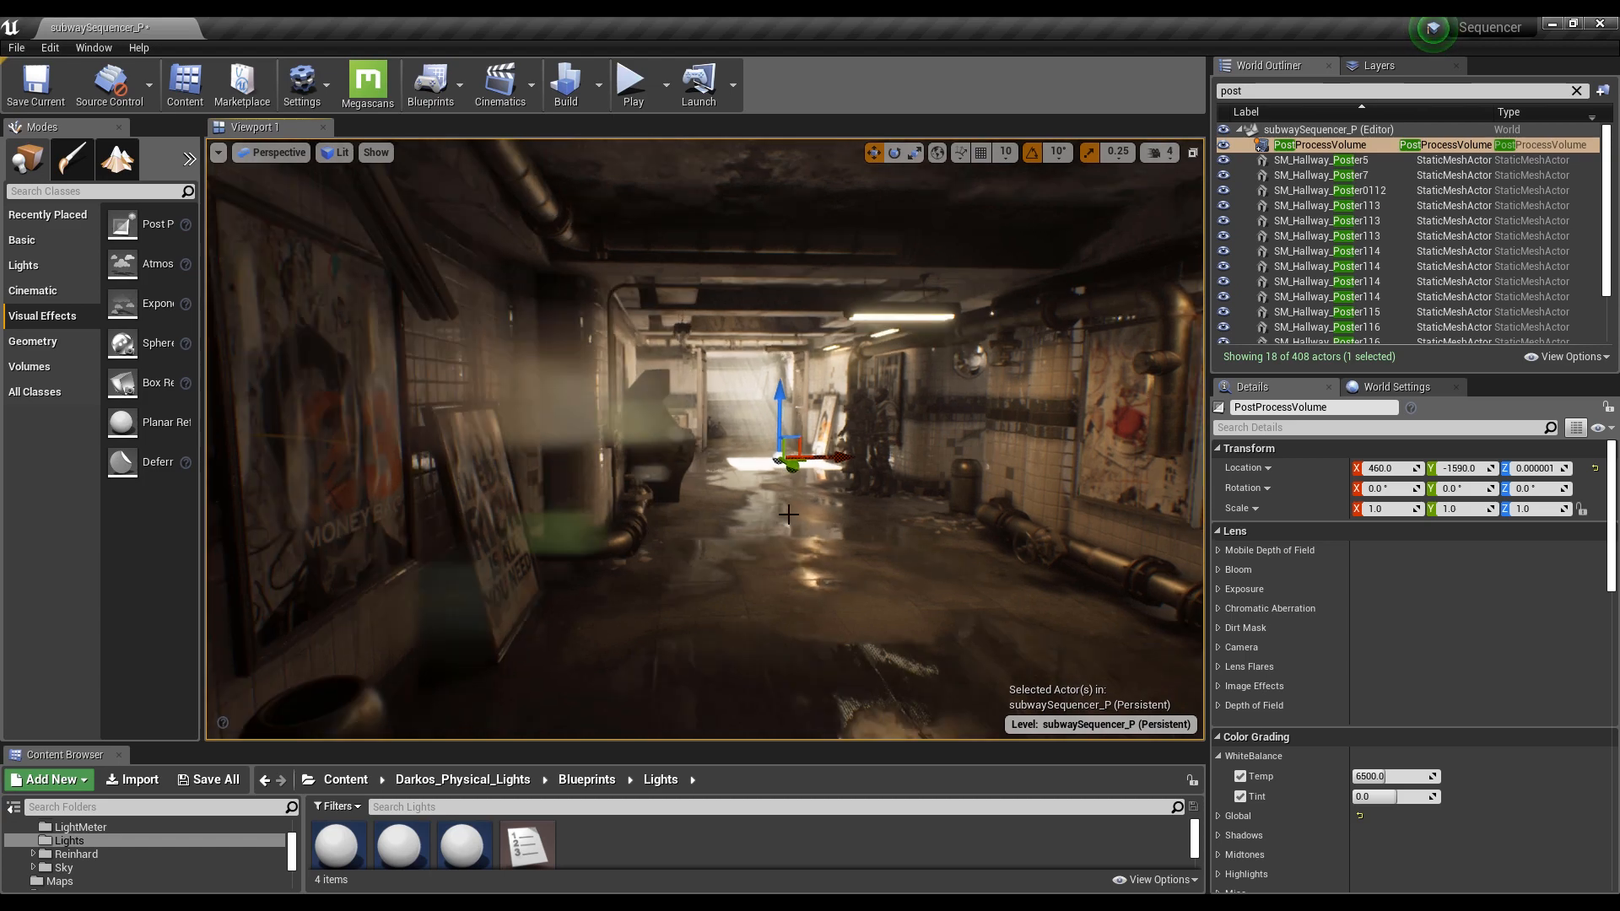
right_drag(800, 533, 820, 503)
middle_drag(820, 503, 821, 515)
key(w)
right_drag(821, 515, 953, 511)
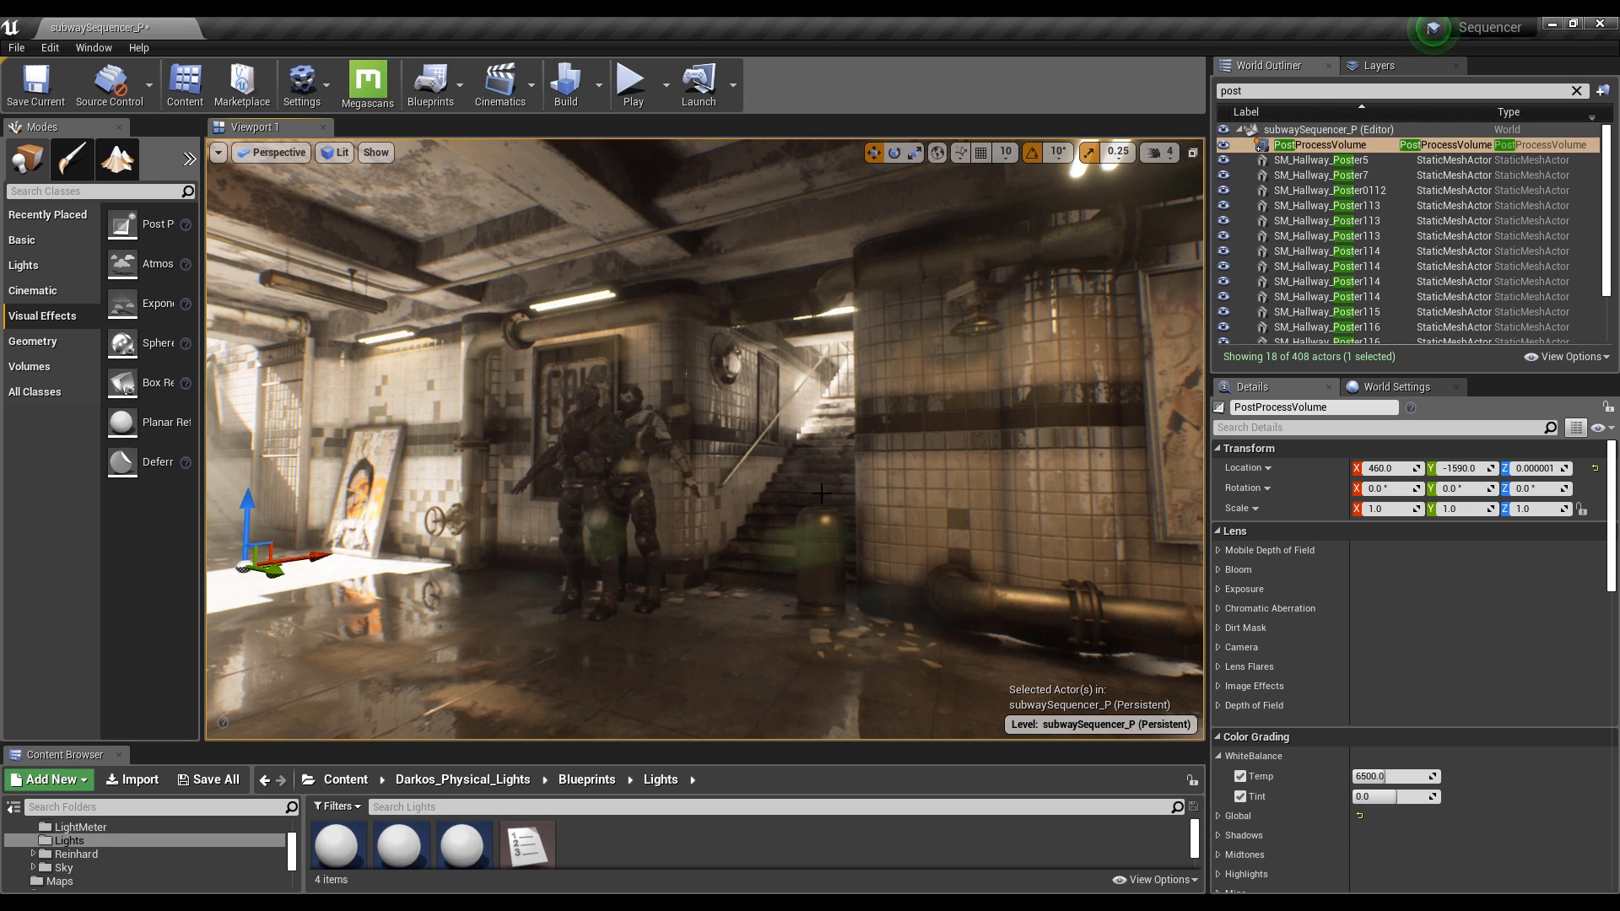